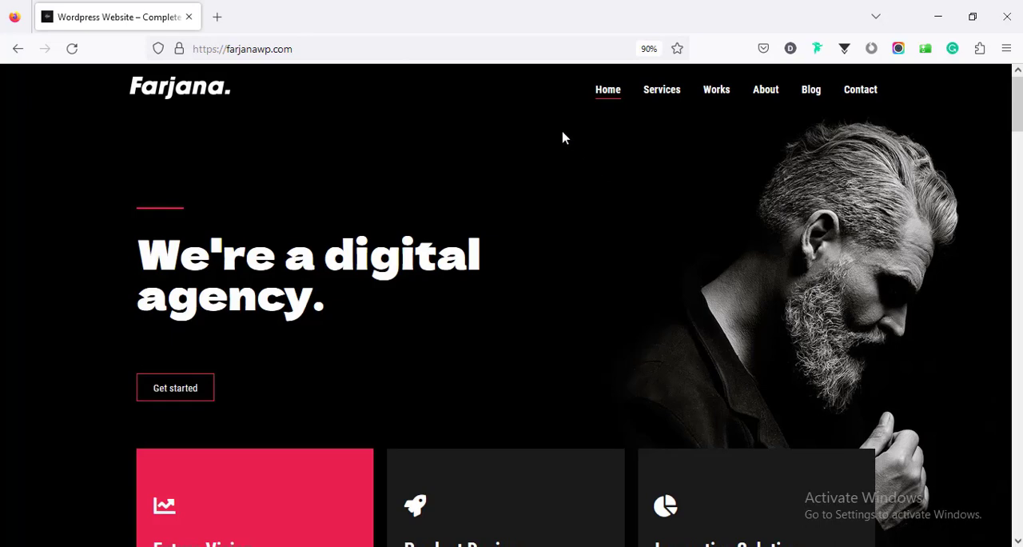
Jump through the Services, Works, About and Blog sections of the demo site using its navigation links
click(669, 99)
click(714, 106)
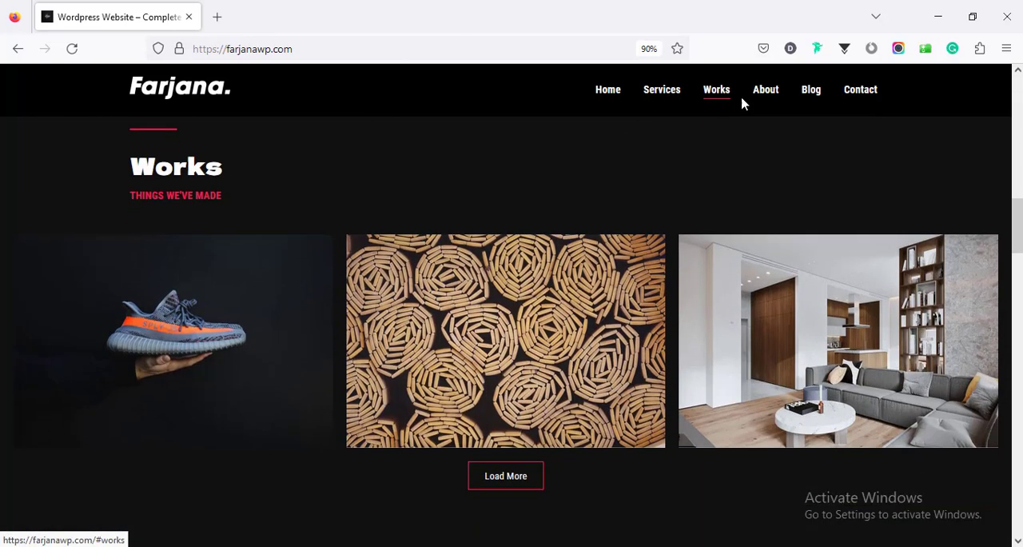
click(759, 95)
click(821, 96)
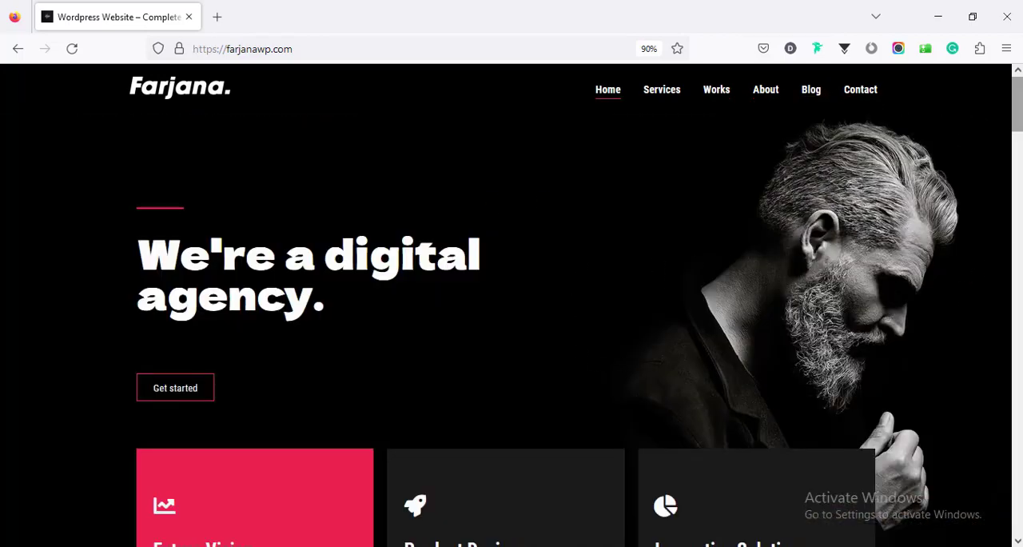
Review the home page from the hero banner and feature cards through the Services grid to the Works section
scroll(994, 165, down, 3)
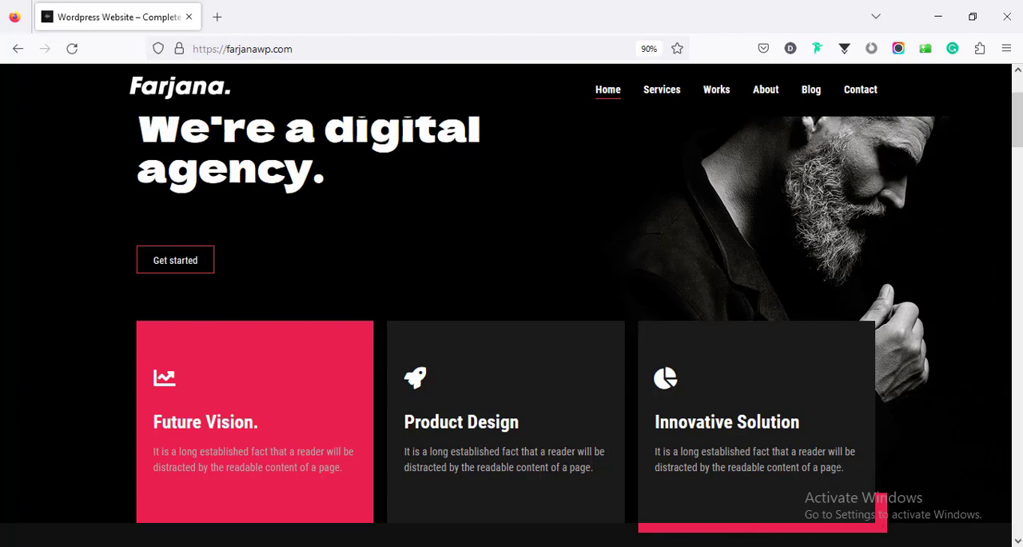
scroll(511, 320, down, 6)
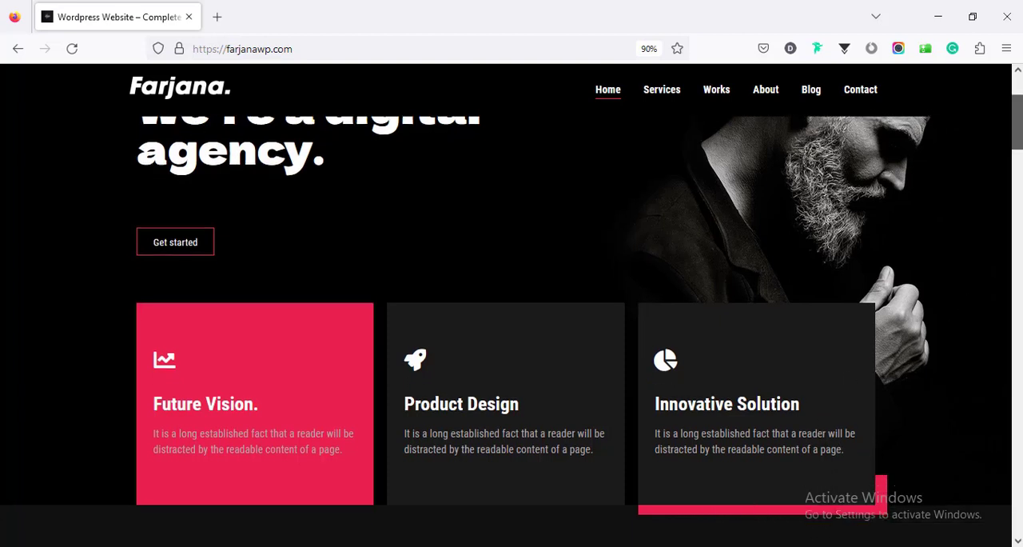
scroll(512, 320, down, 2)
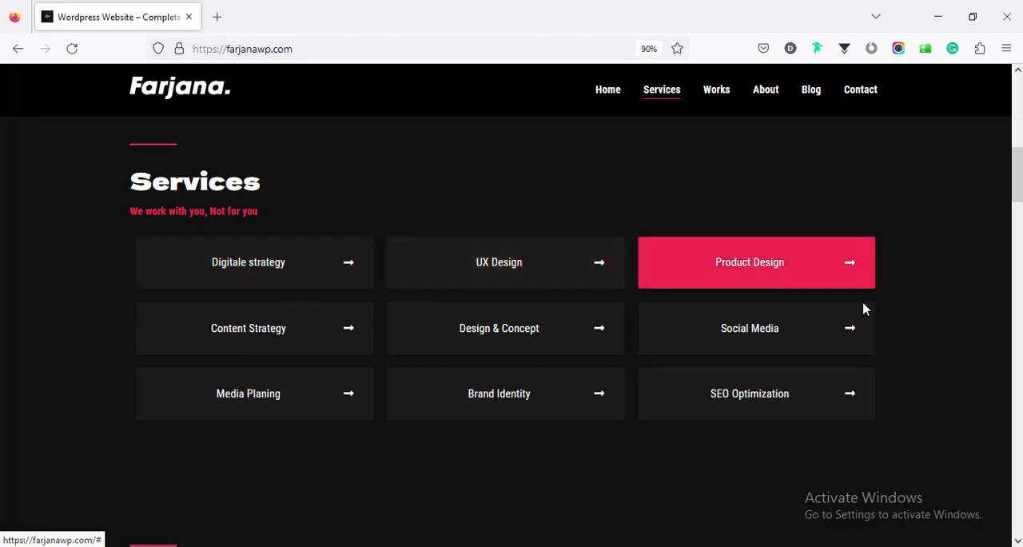
scroll(863, 306, down, 3)
drag(1017, 207, 1017, 226)
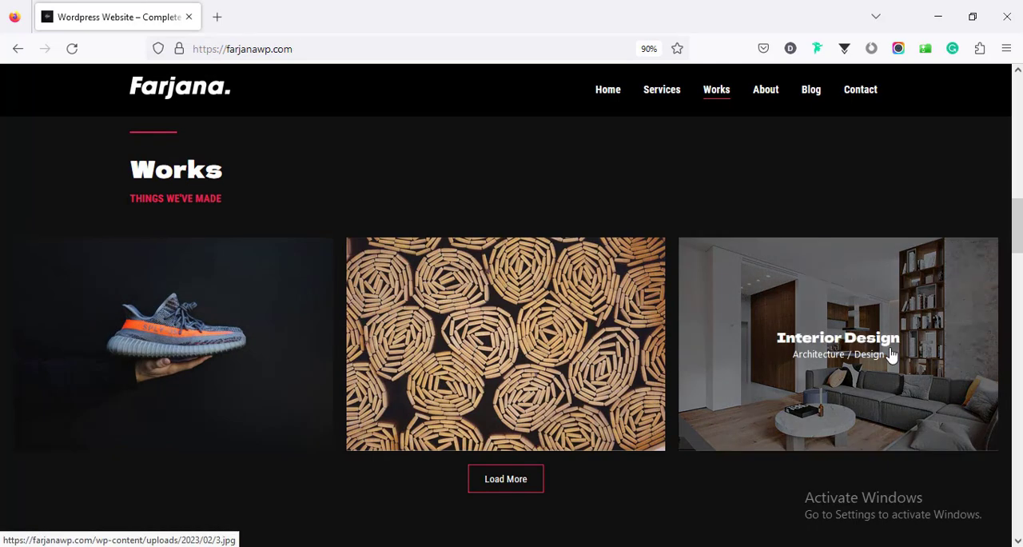
Open the sneaker picture in the Works gallery lightbox, browse through the gallery images and close the lightbox
click(220, 365)
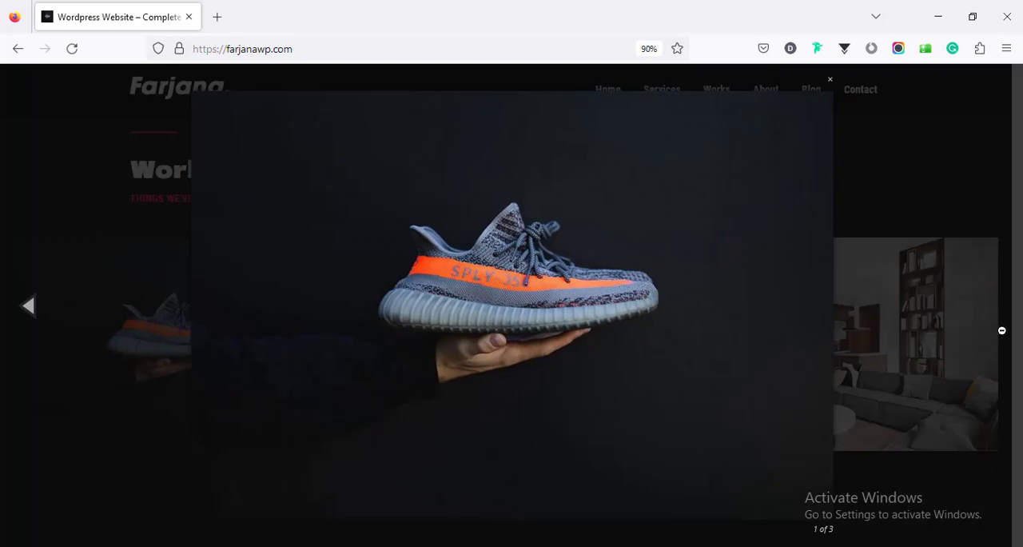
click(26, 307)
click(27, 307)
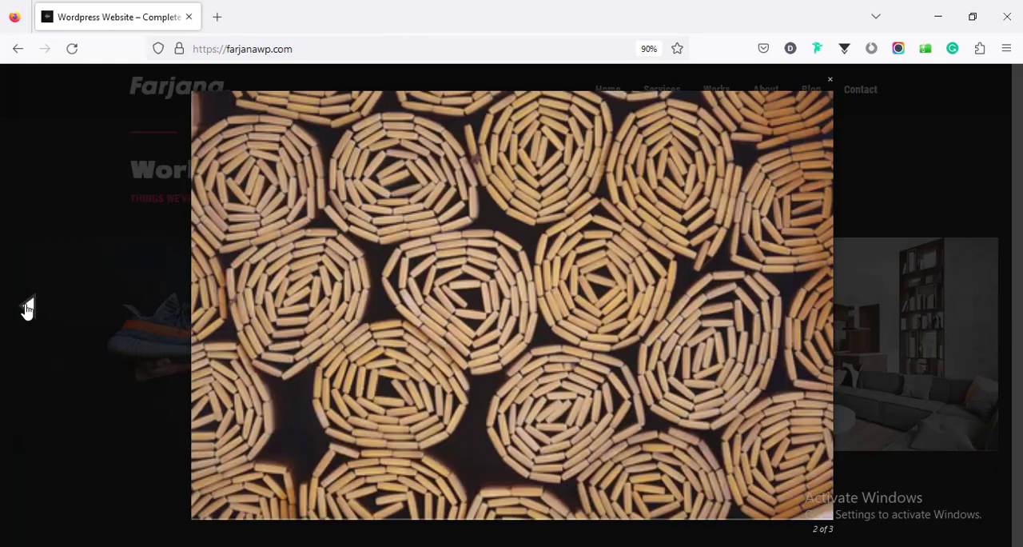
click(27, 307)
click(27, 307)
click(79, 293)
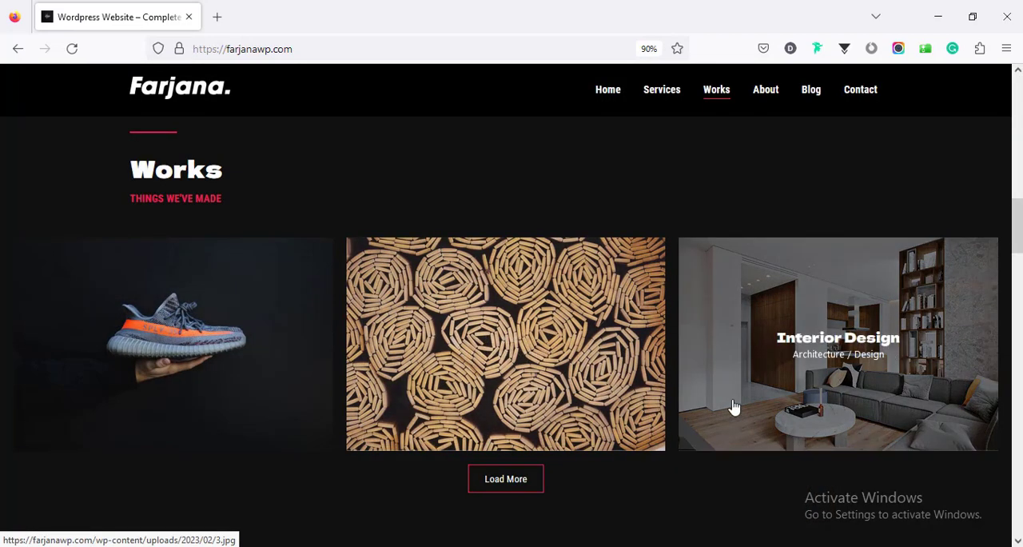
Load more items in the Works gallery and look over the added pictures
click(512, 487)
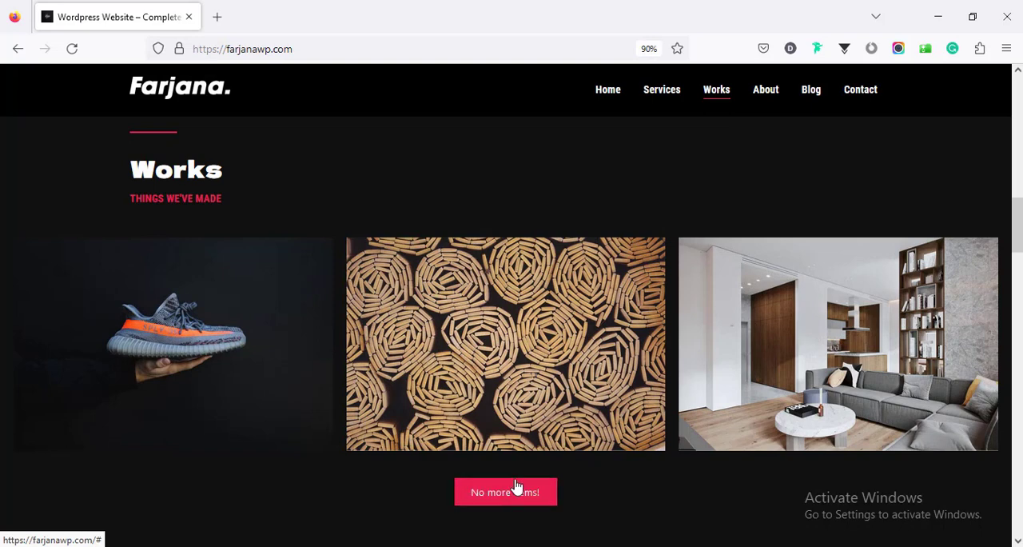
scroll(532, 472, down, 3)
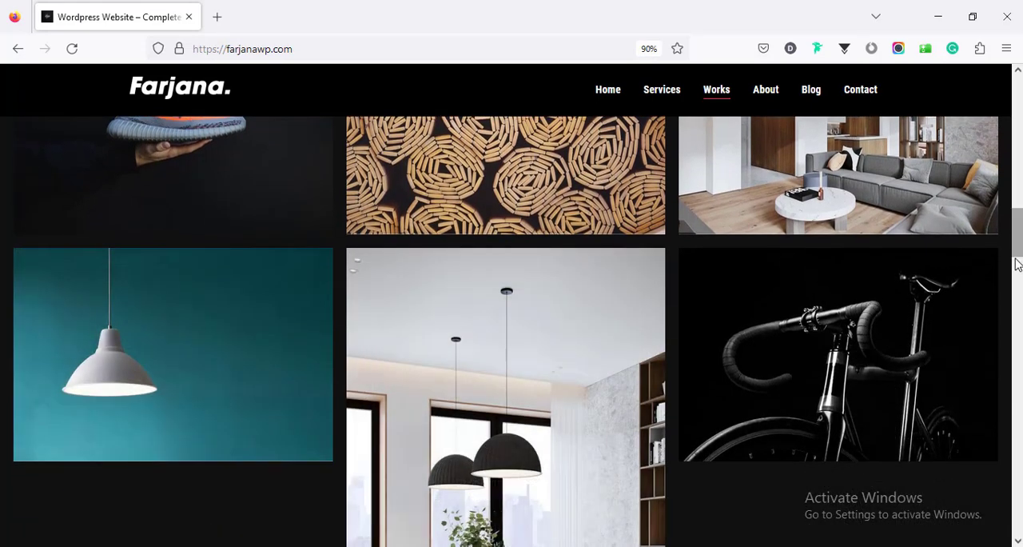
scroll(511, 331, down, 6)
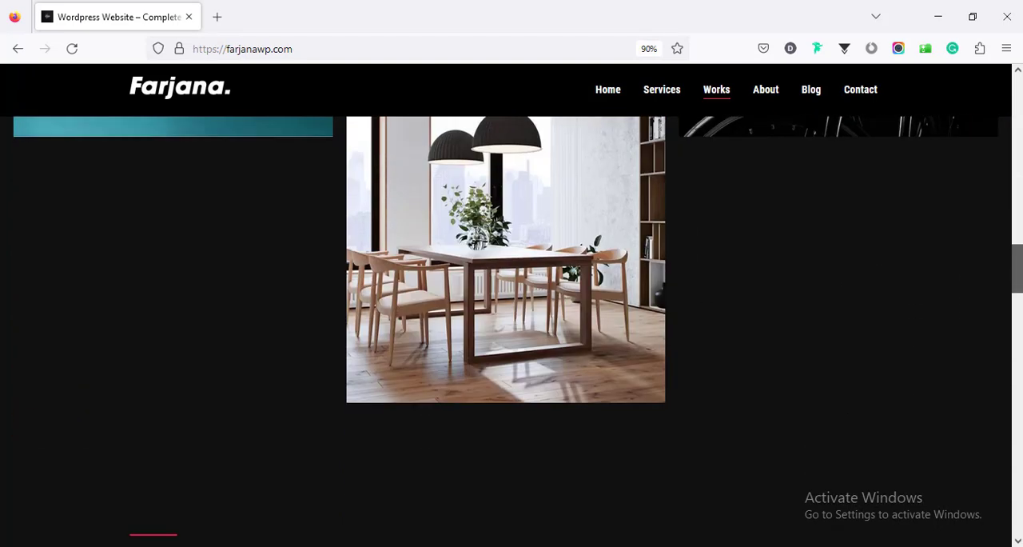
Review the About section with its Teamwork, Philosophy and Office image tiles and the text columns below them
scroll(975, 318, down, 2)
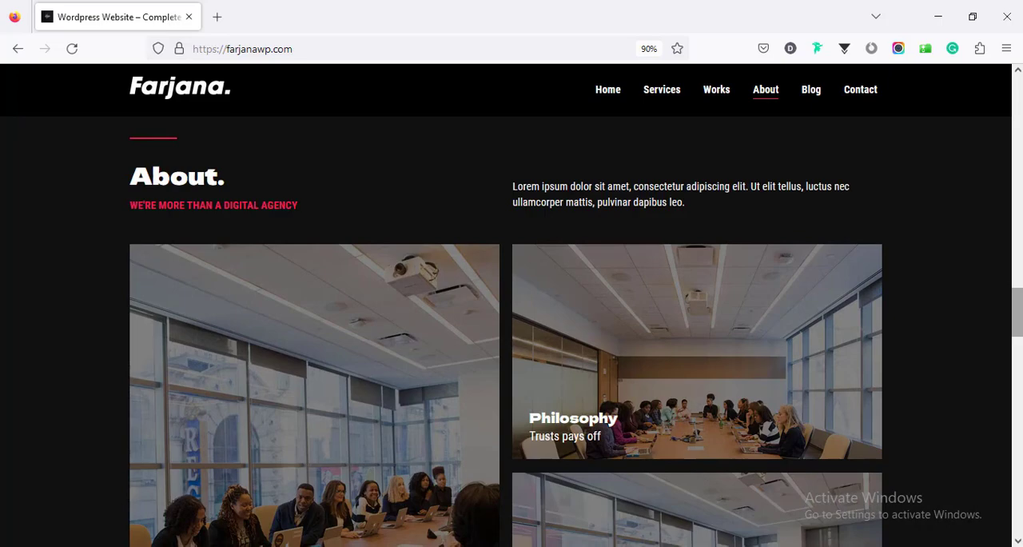
scroll(1016, 311, down, 4)
scroll(1016, 319, down, 2)
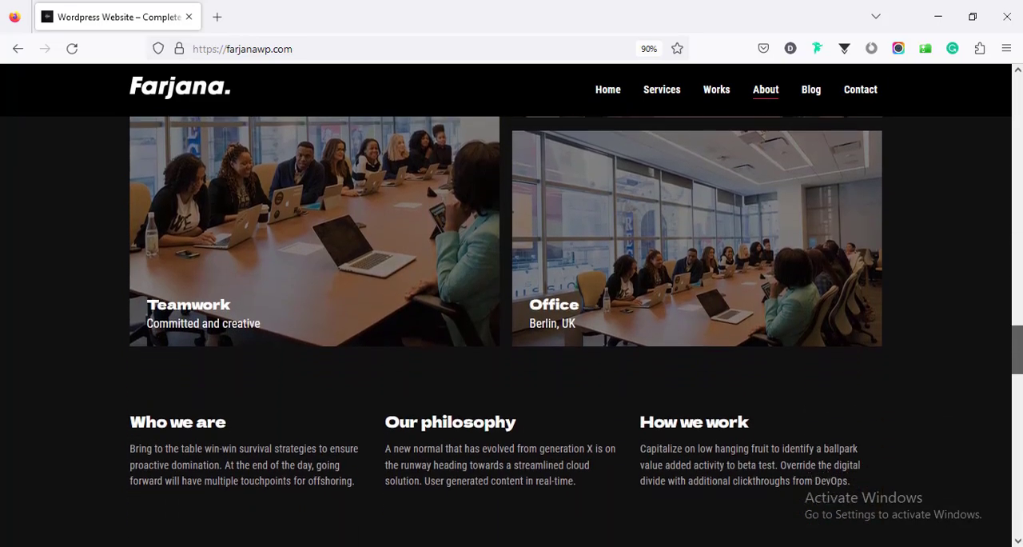
scroll(1016, 320, up, 3)
scroll(1017, 319, up, 2)
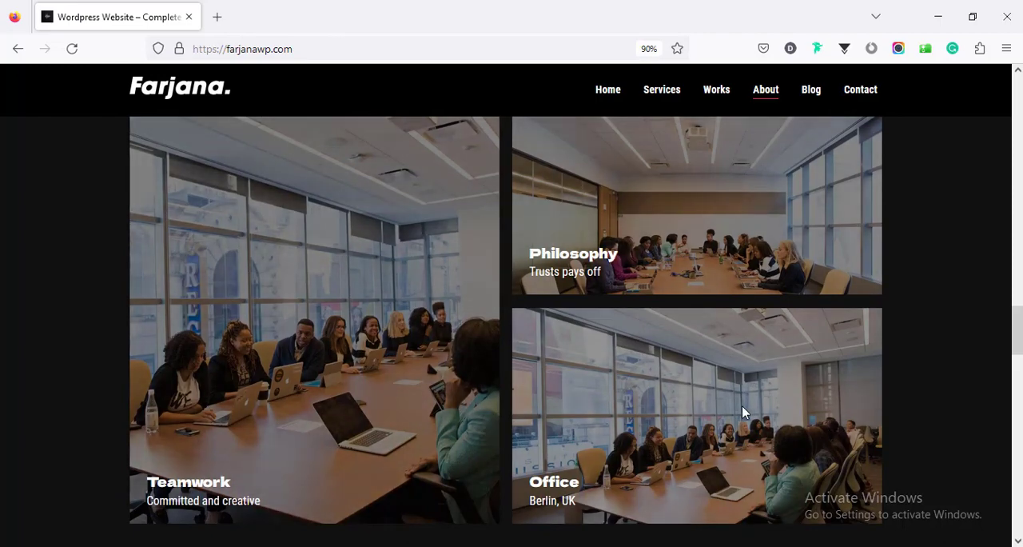
Go to the What clients say section and advance the testimonial slider two times
scroll(450, 419, down, 8)
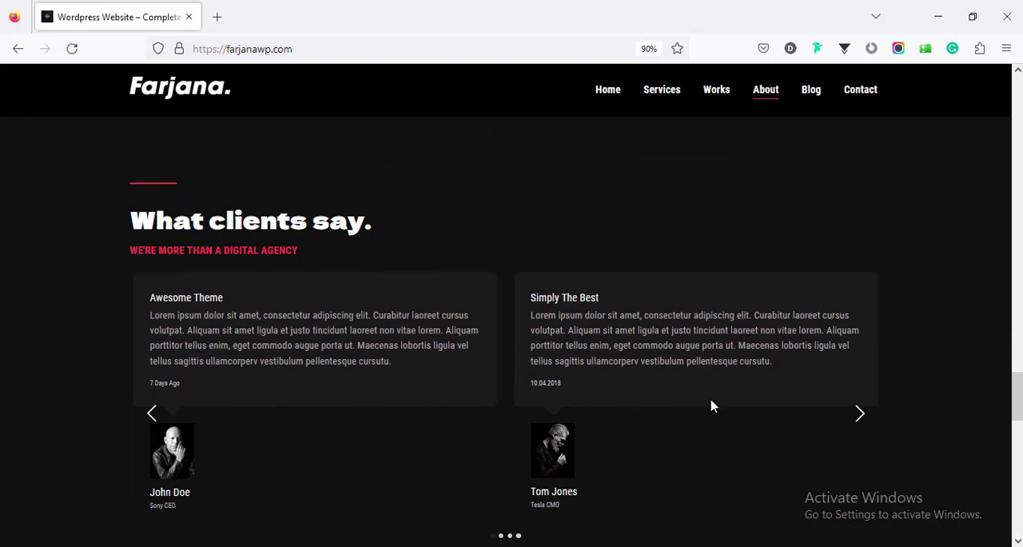
scroll(711, 406, down, 3)
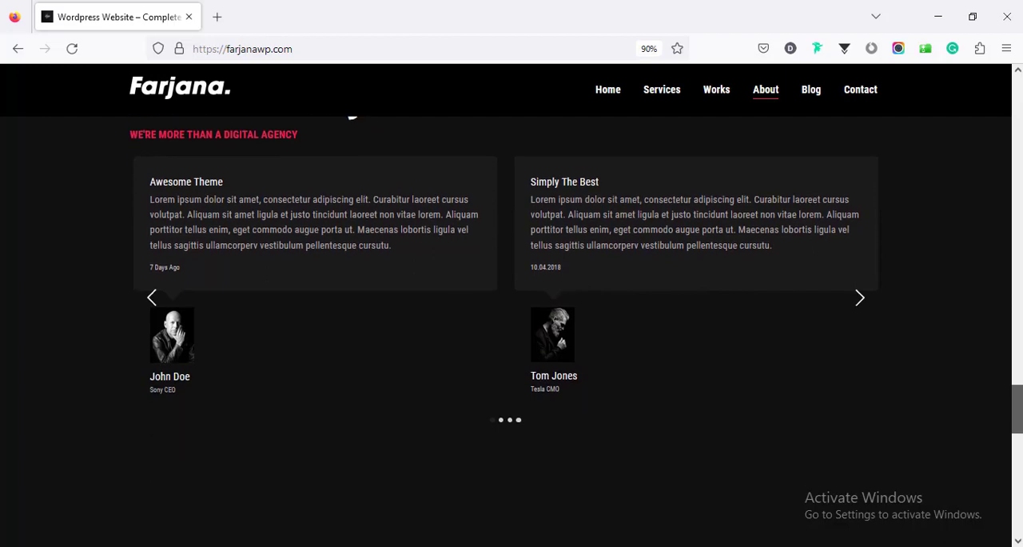
scroll(1001, 391, down, 1)
click(868, 253)
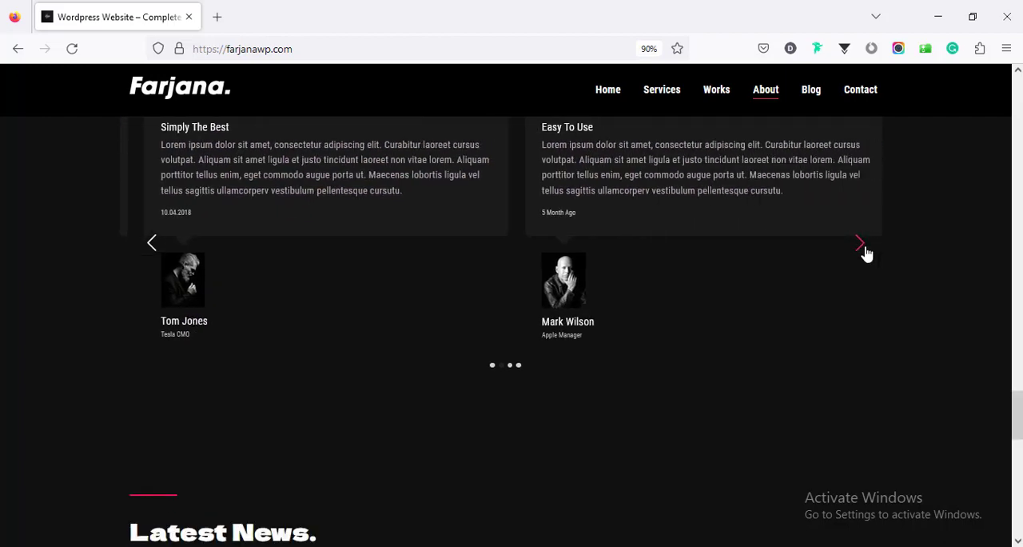
click(867, 252)
Open the Latest News post "Choose from meeting speak, client feedback" and look through its content
scroll(867, 252, down, 5)
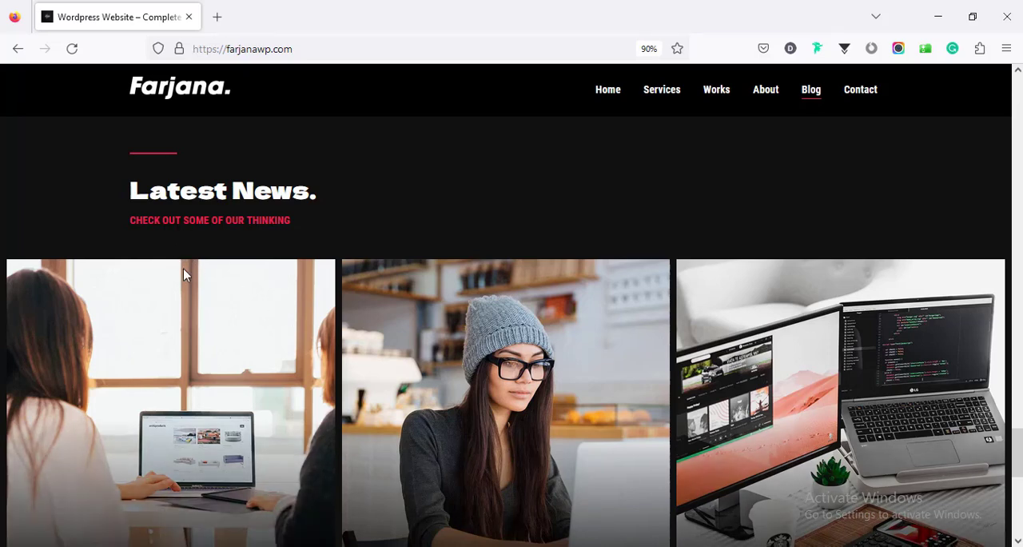
scroll(1019, 423, down, 2)
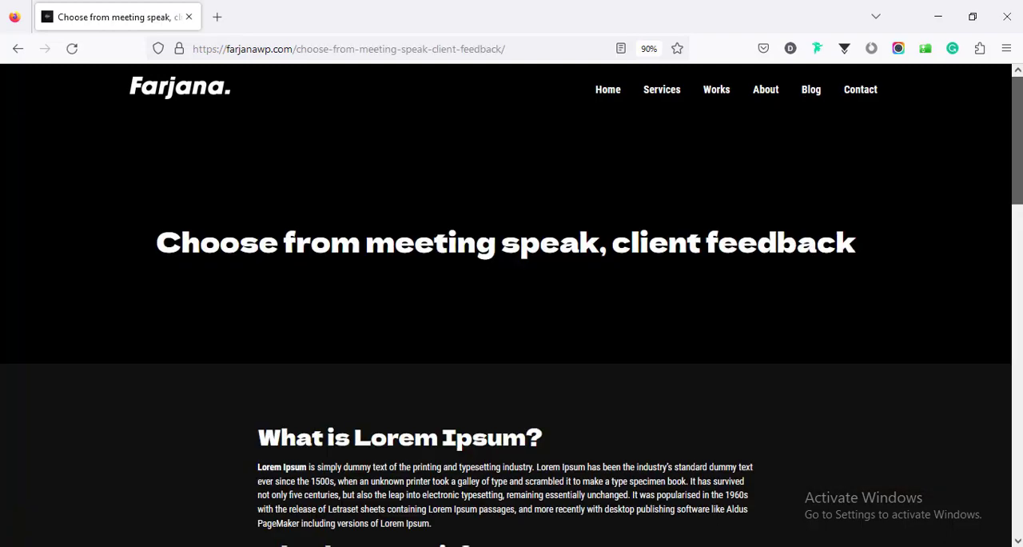
scroll(48, 478, down, 5)
scroll(505, 330, down, 10)
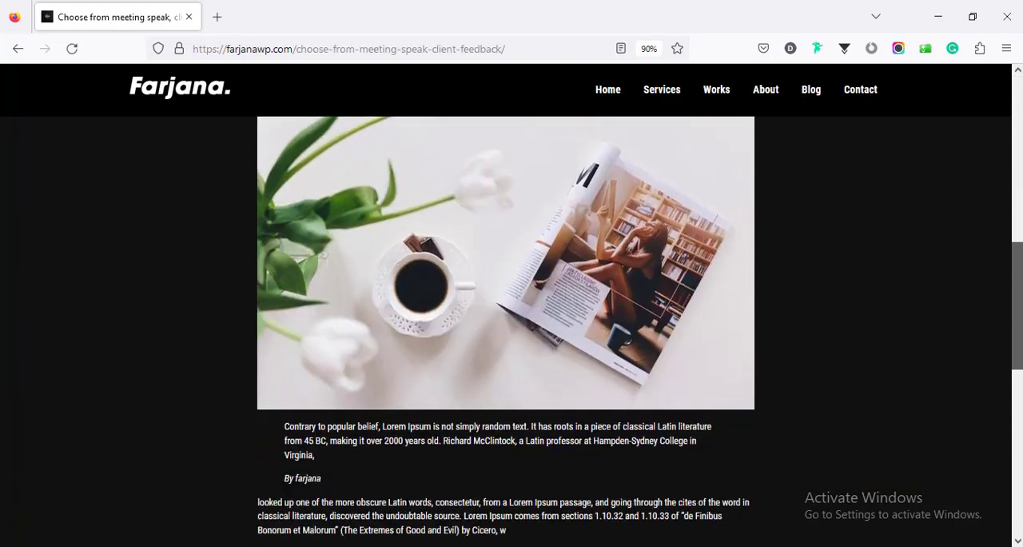
drag(1017, 479, 1017, 255)
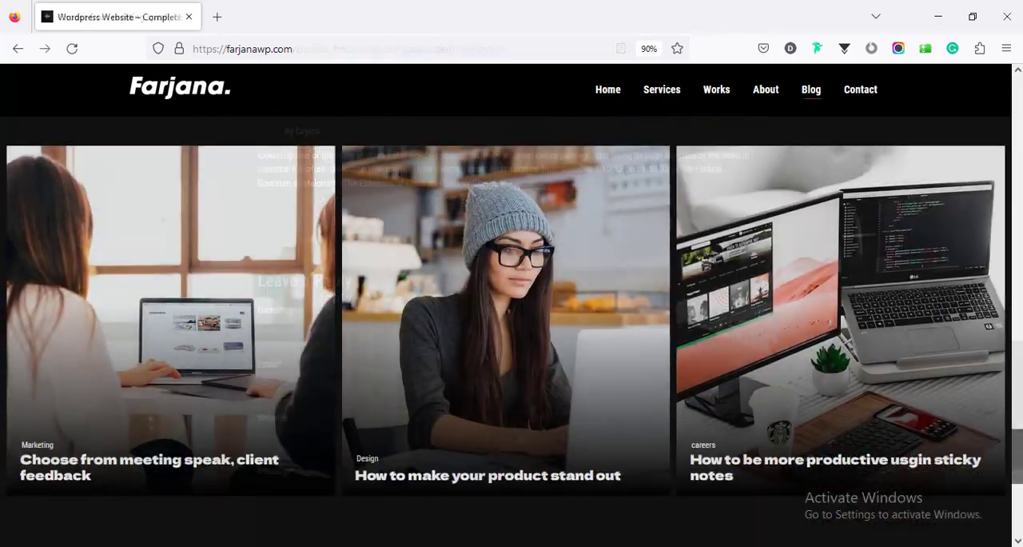
Go to the home page's Let's Talk contact section and check the Name, Email and Message fields of the form
drag(1017, 456, 1017, 507)
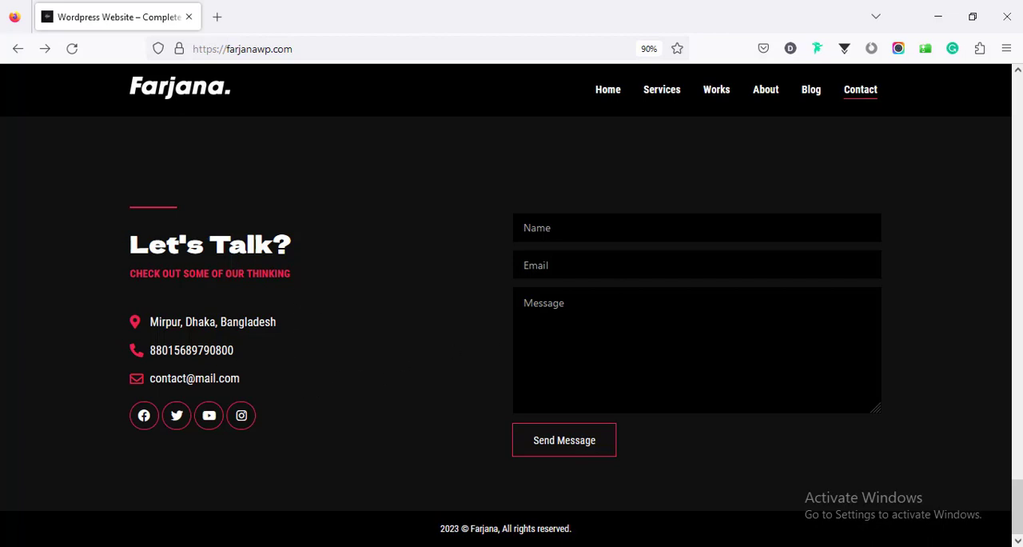
click(537, 227)
click(537, 265)
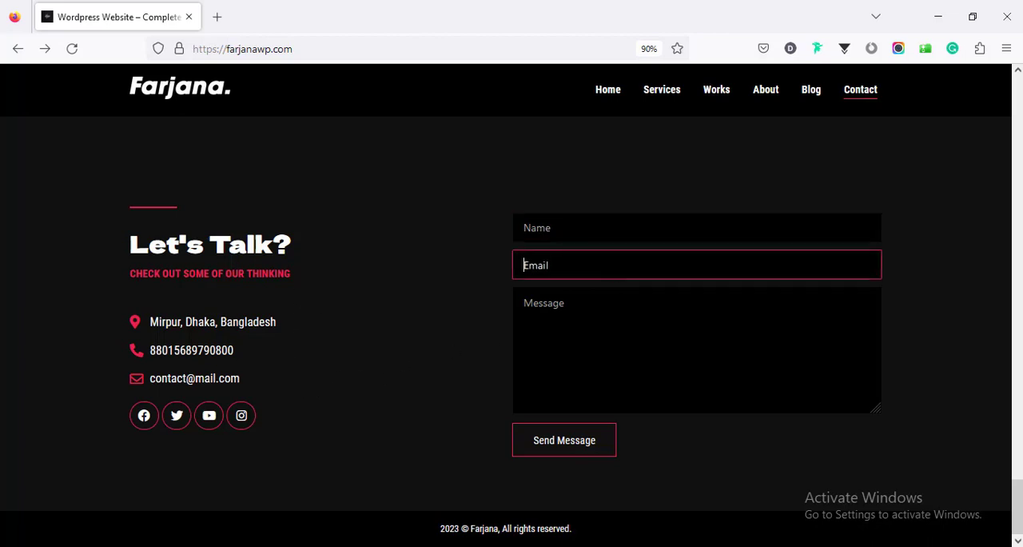
click(544, 304)
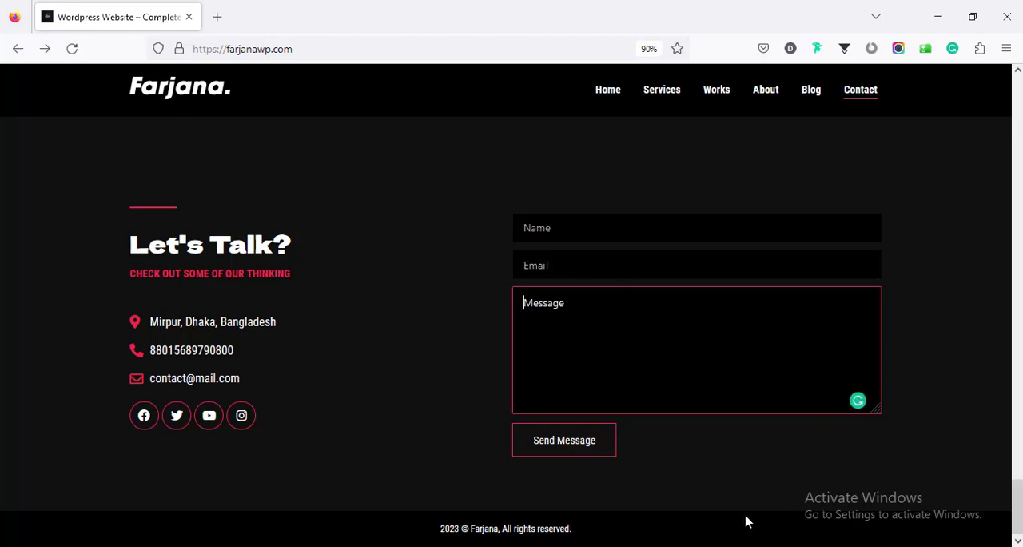
Preview the home page in Responsive Design Mode as an iPhone 11 Pro at 375 × 812 and review its mobile layout
key(ctrl+shift+m)
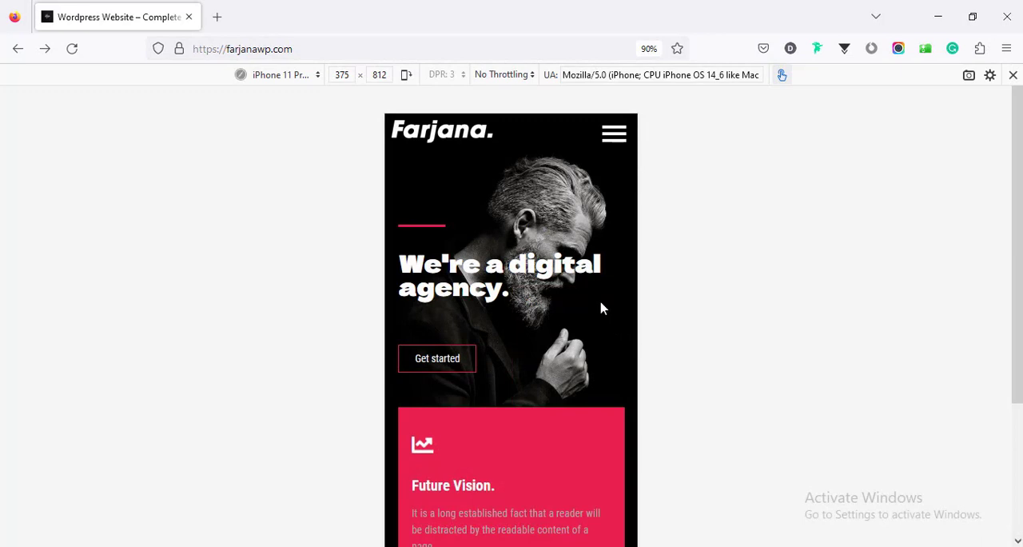
scroll(603, 308, down, 10)
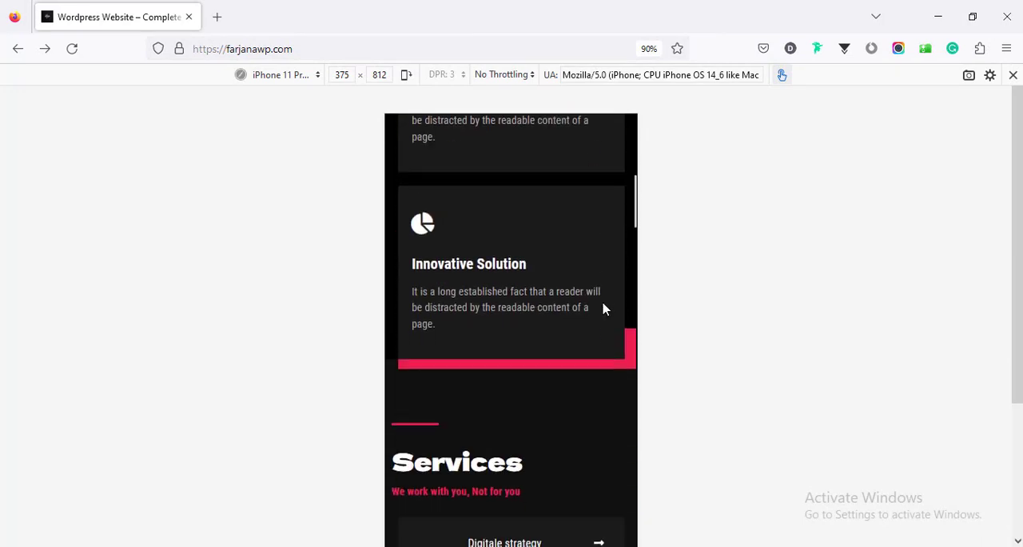
scroll(604, 310, down, 10)
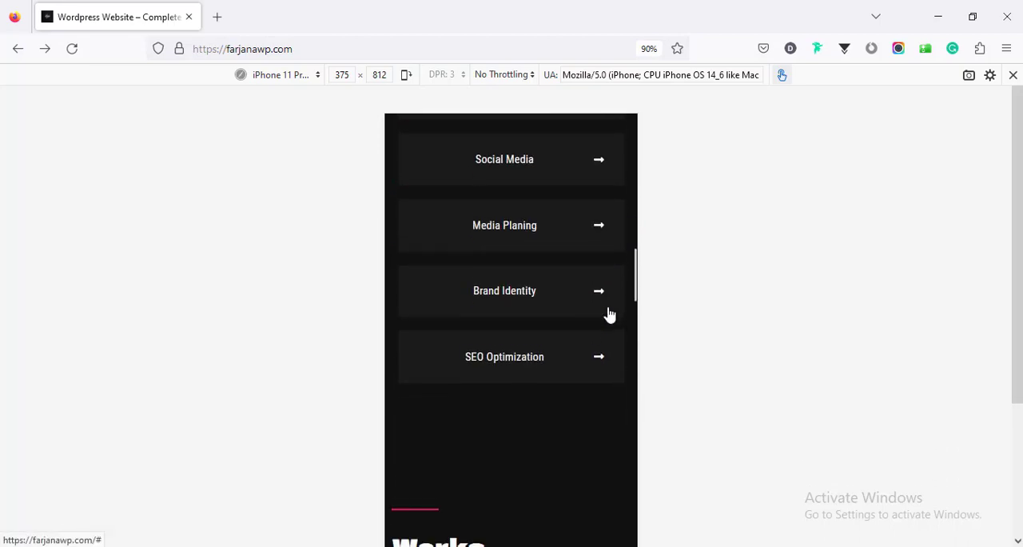
scroll(610, 316, down, 10)
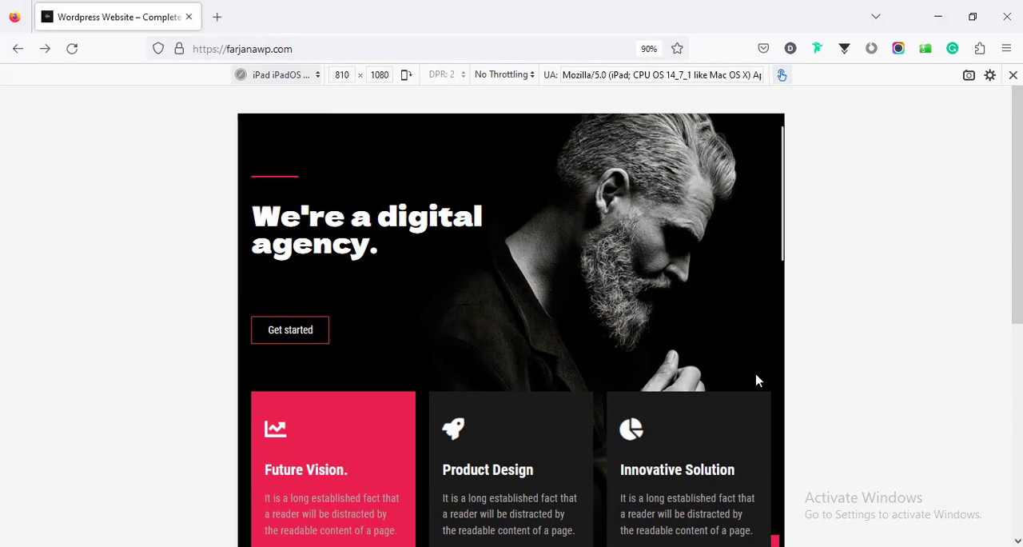
Review the home page's tablet layout from the hero banner to Latest News in the 810 × 1080 iPad preview
scroll(758, 380, down, 8)
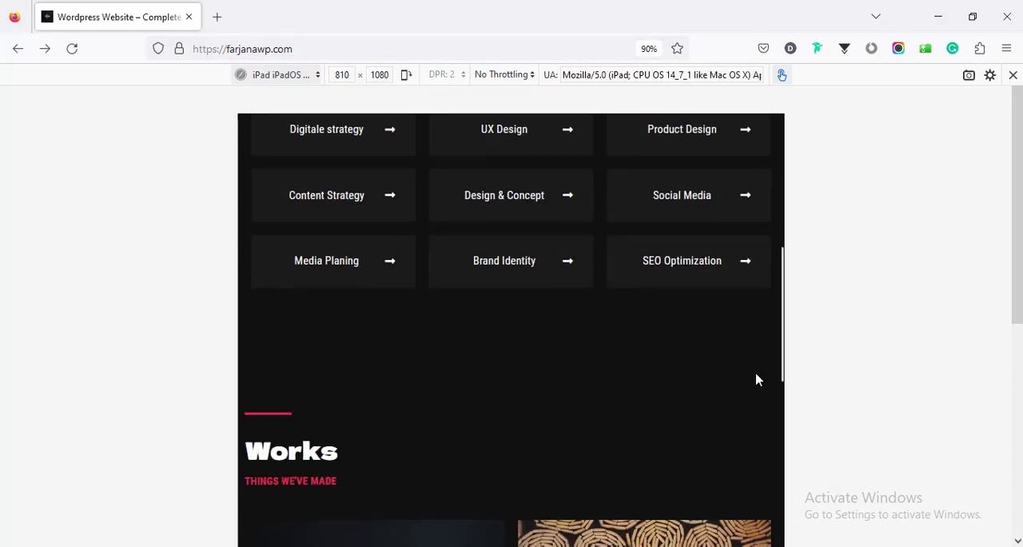
scroll(758, 381, down, 8)
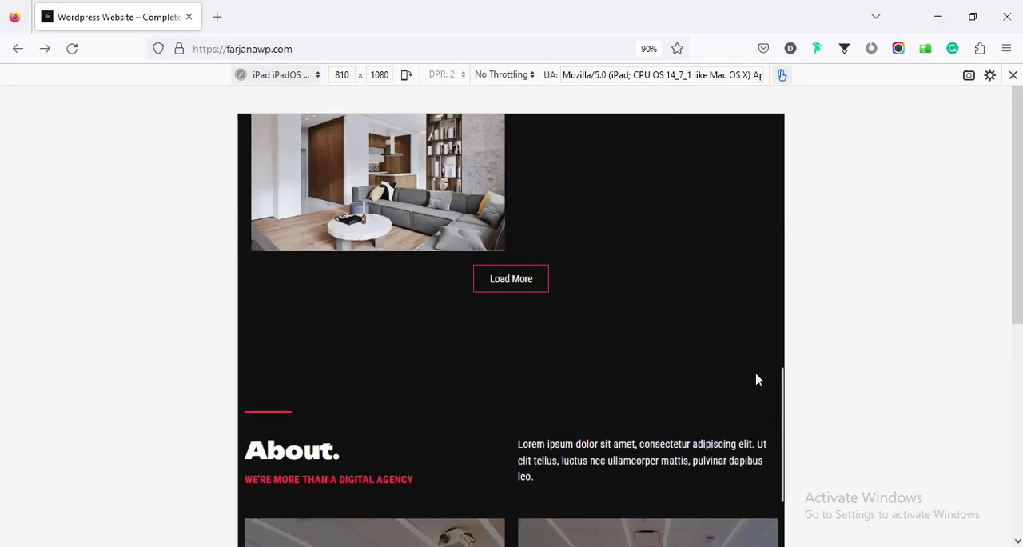
scroll(758, 381, down, 10)
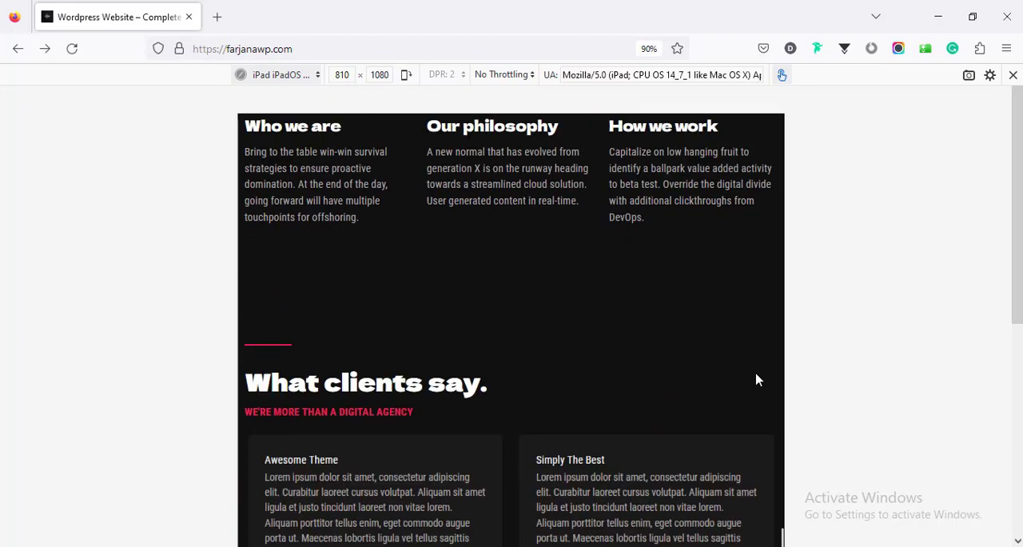
scroll(757, 380, down, 10)
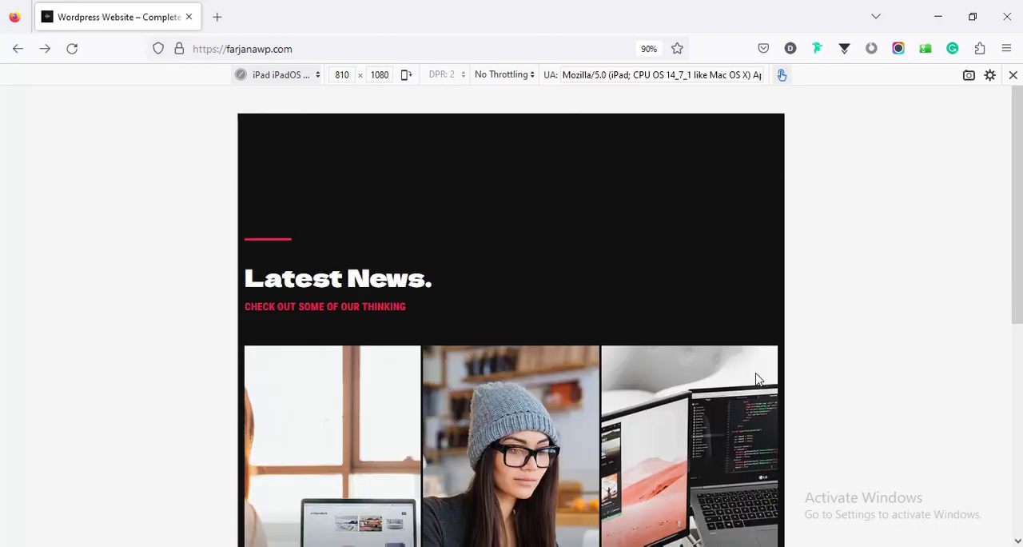
scroll(758, 381, down, 3)
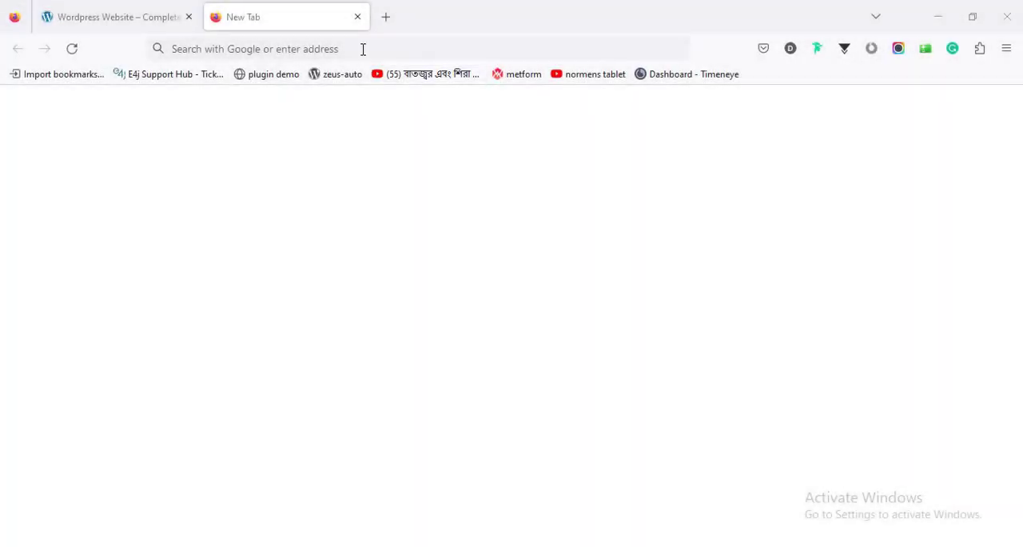
Open the farjana-rashid.com website in the new tab and go to its Tools page
click(363, 49)
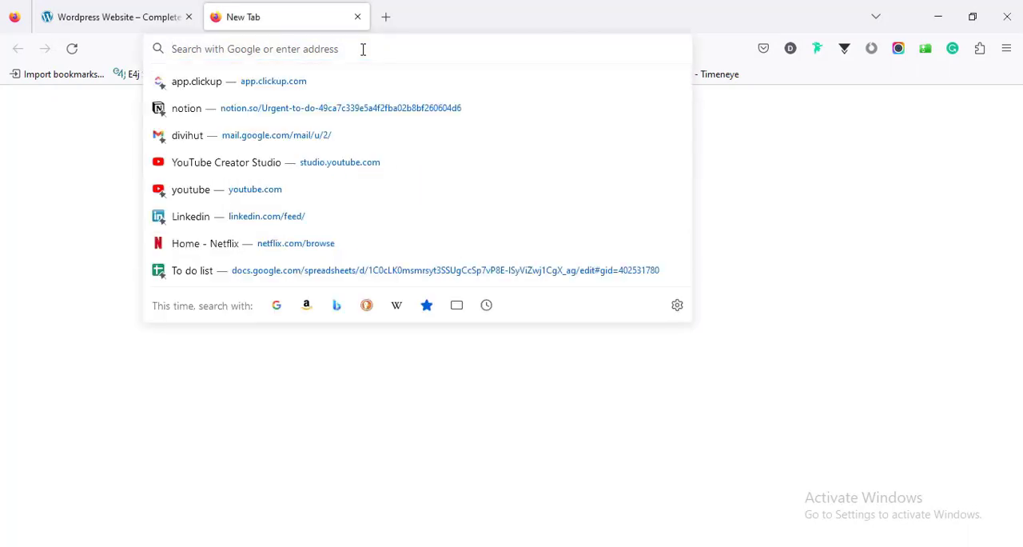
text(farj)
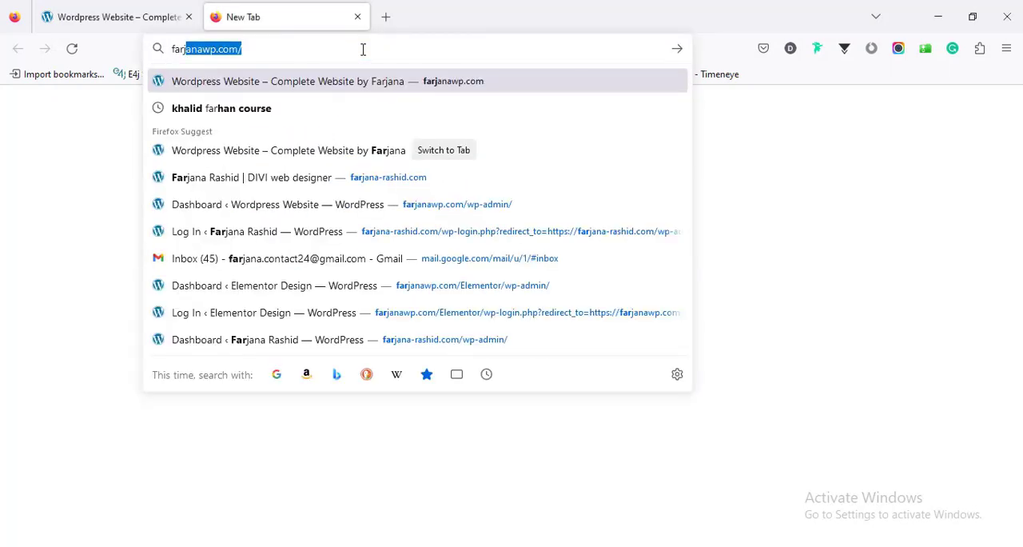
text(ana-)
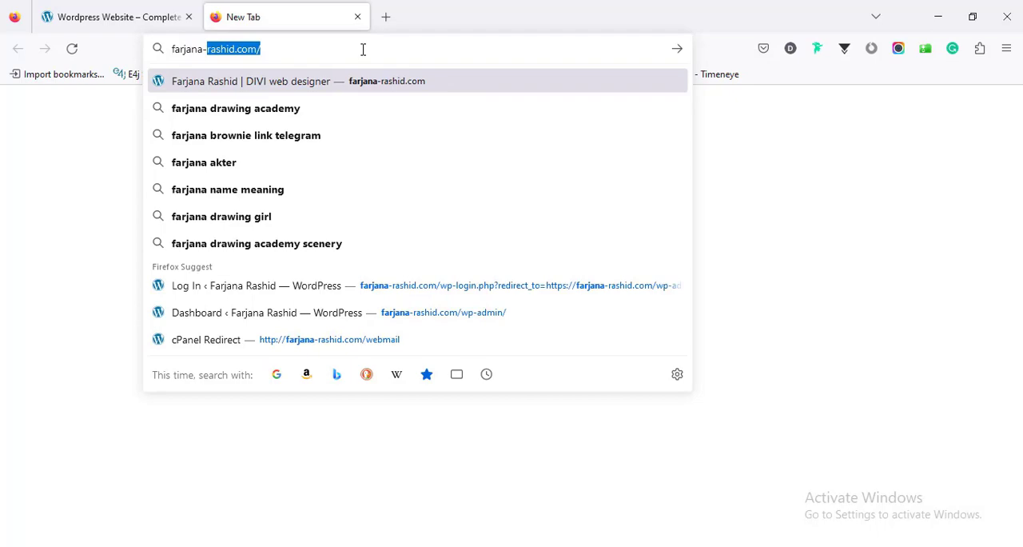
key(Return)
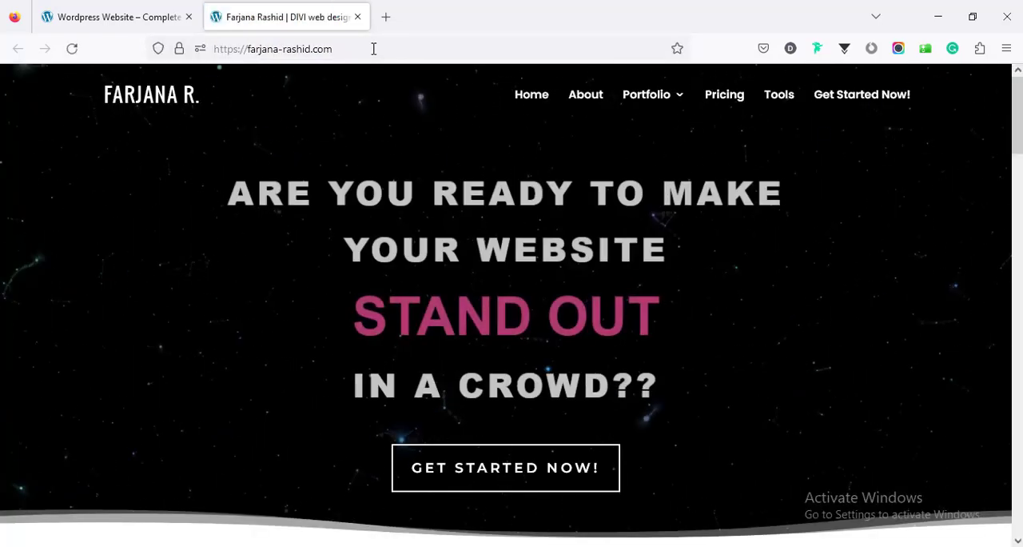
click(782, 101)
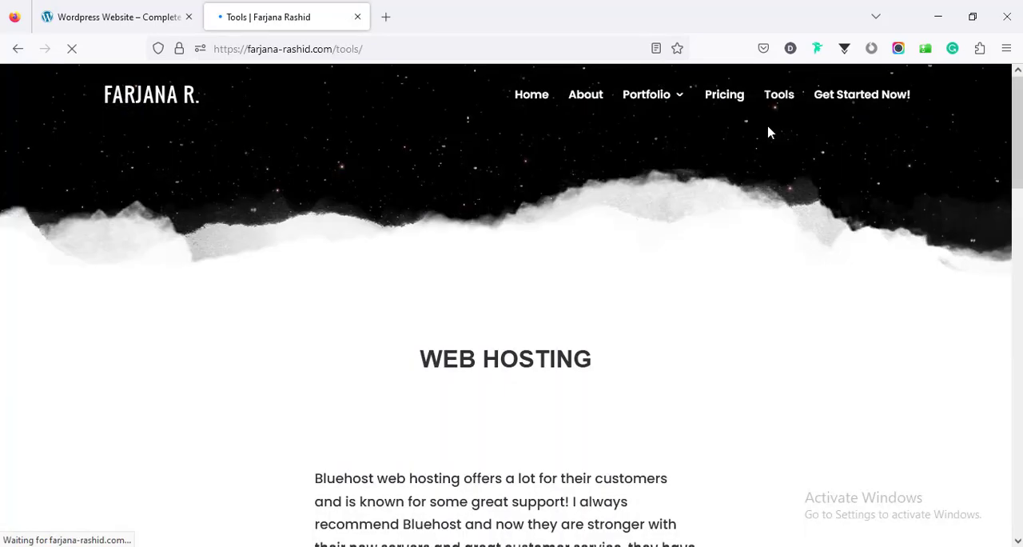
Read the Tools page's Web Hosting section about Bluehost and follow its Get Started link
scroll(628, 220, down, 3)
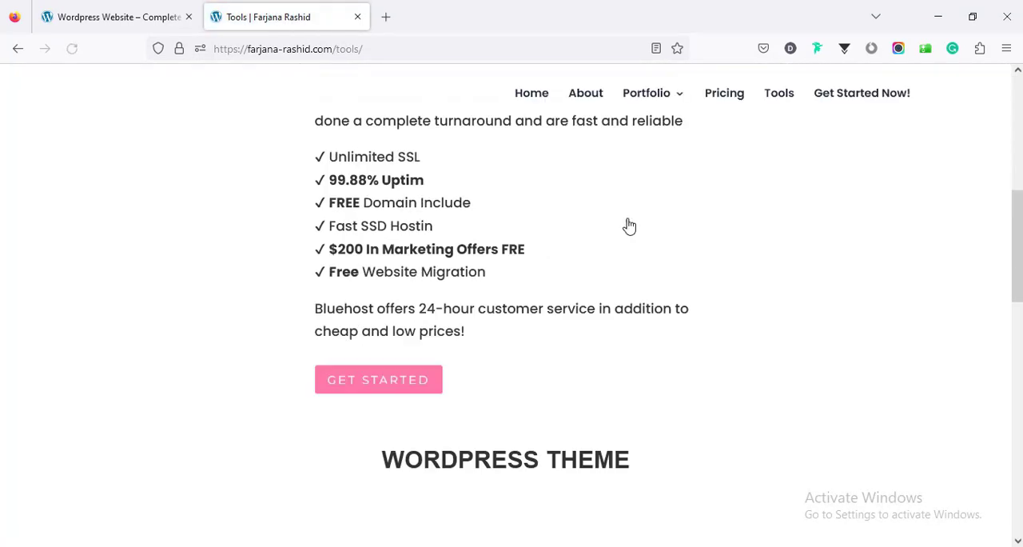
scroll(628, 220, up, 4)
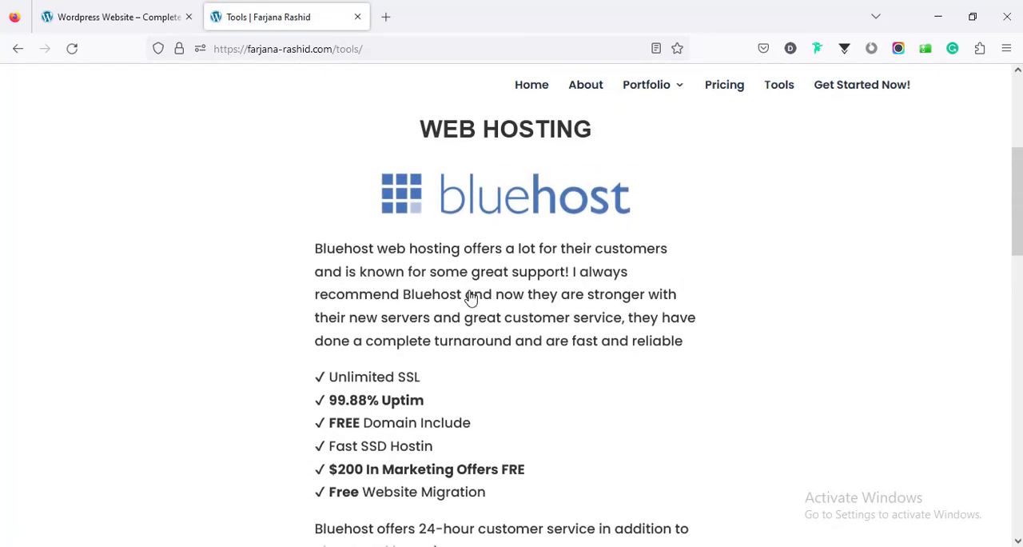
scroll(470, 294, down, 3)
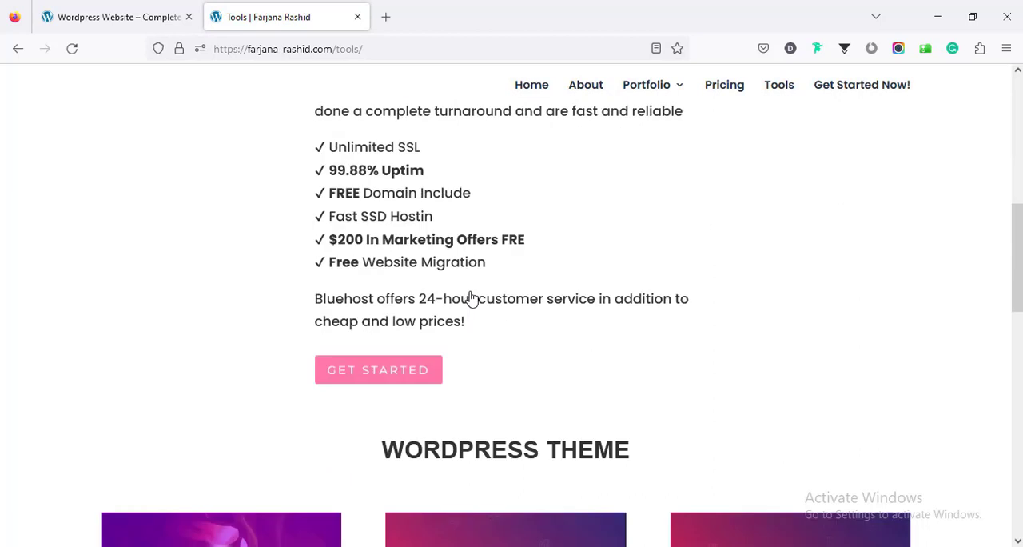
click(360, 381)
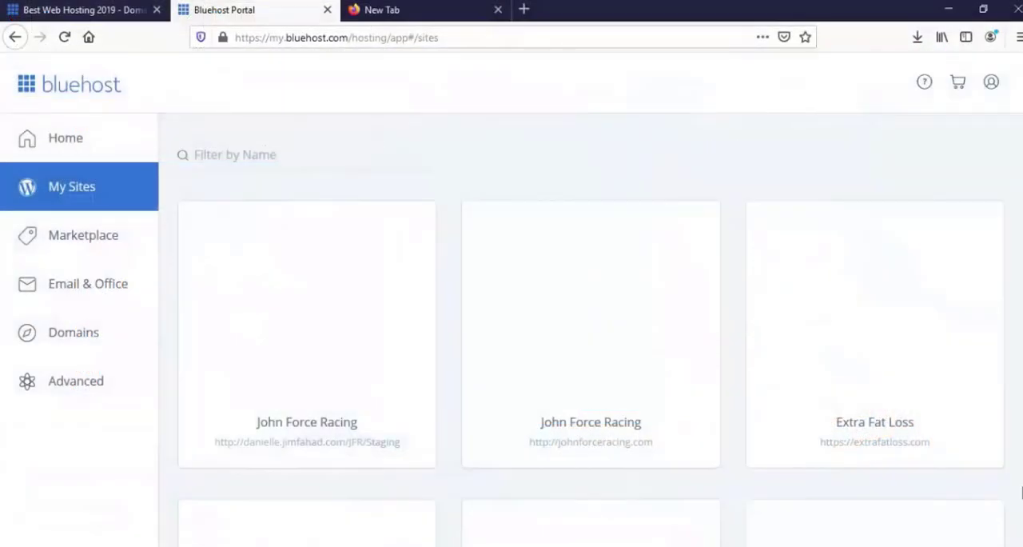
Look through the WordPress sites listed under My Sites in the Bluehost portal
scroll(503, 260, down, 4)
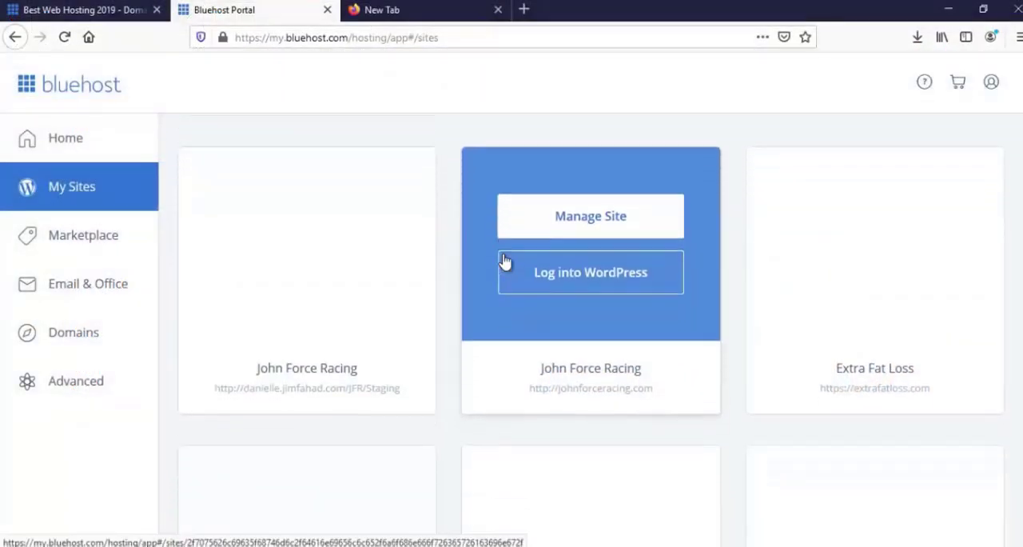
scroll(507, 293, down, 6)
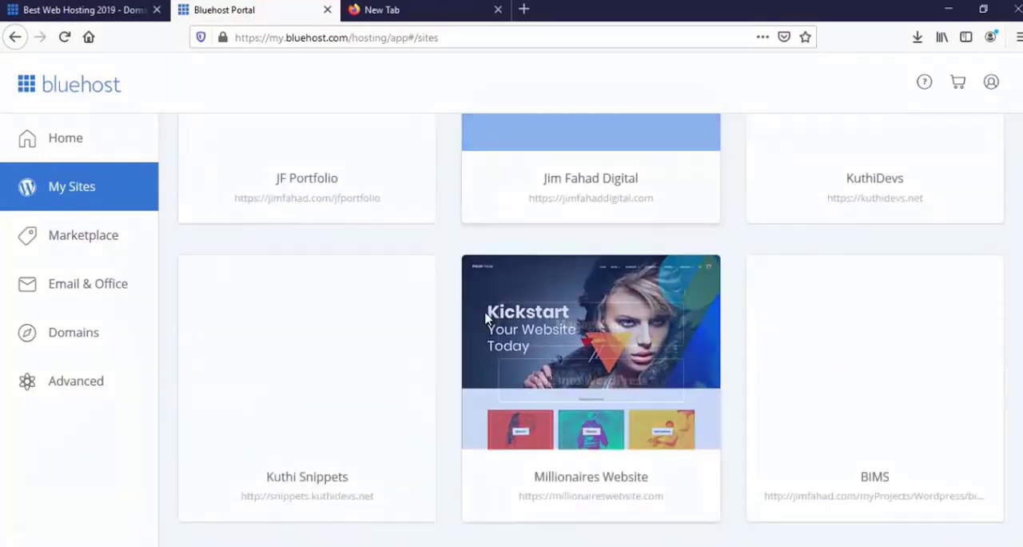
scroll(487, 318, down, 7)
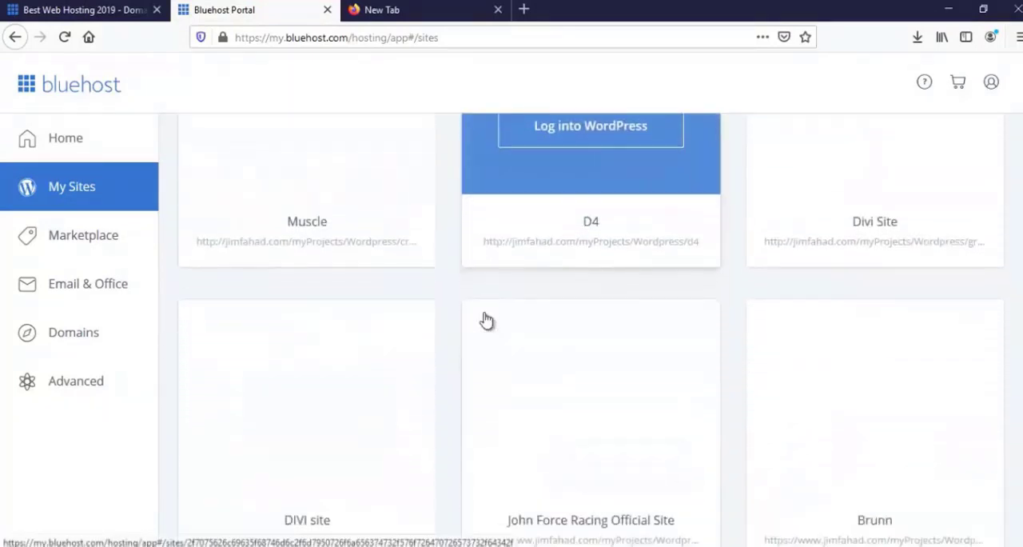
scroll(486, 319, down, 6)
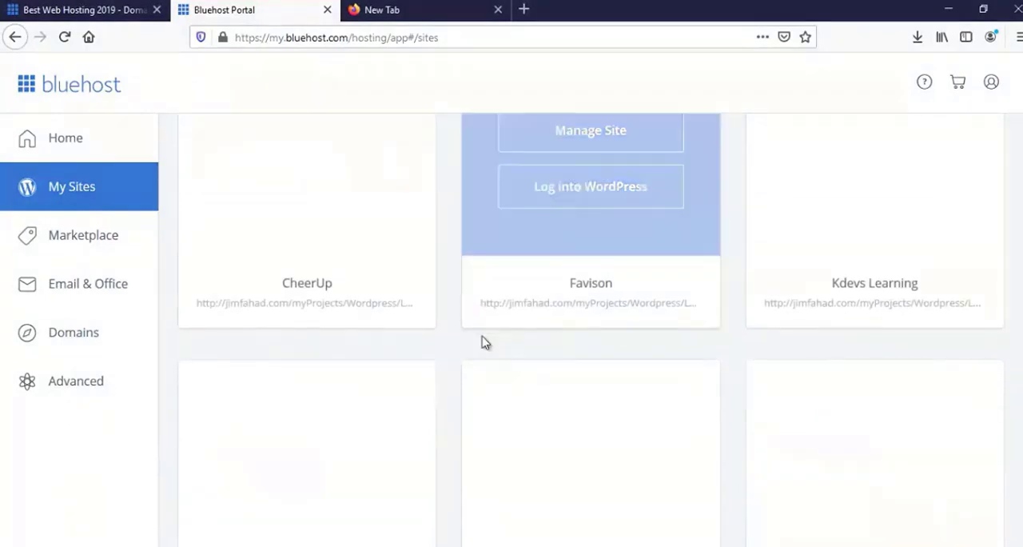
scroll(486, 342, down, 2)
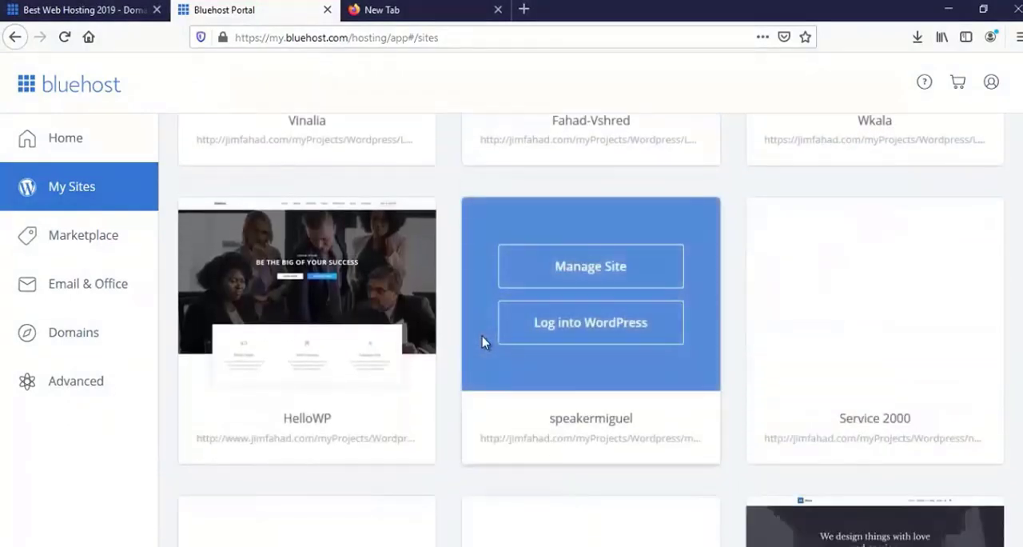
scroll(486, 342, down, 2)
scroll(486, 342, down, 2)
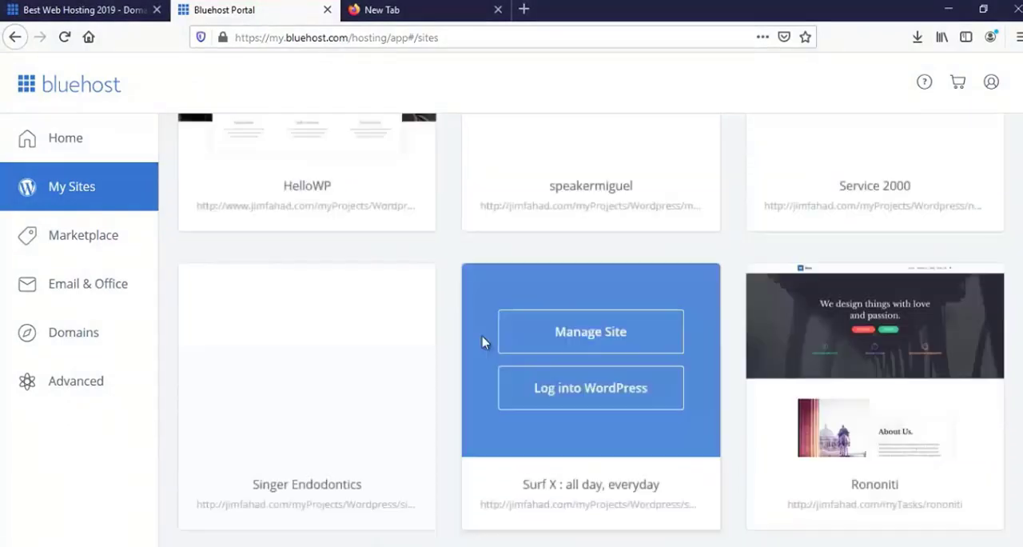
scroll(483, 340, down, 1)
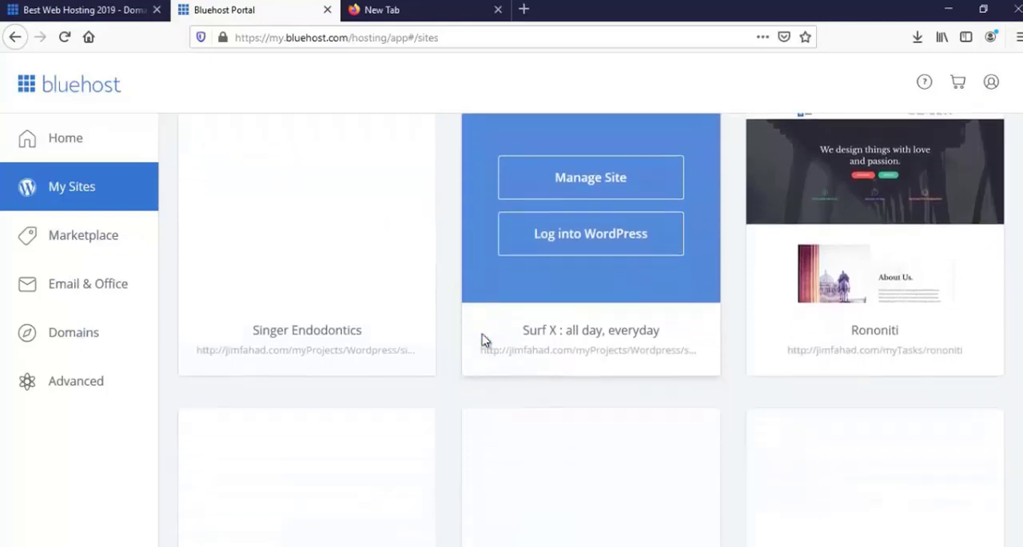
scroll(483, 342, down, 3)
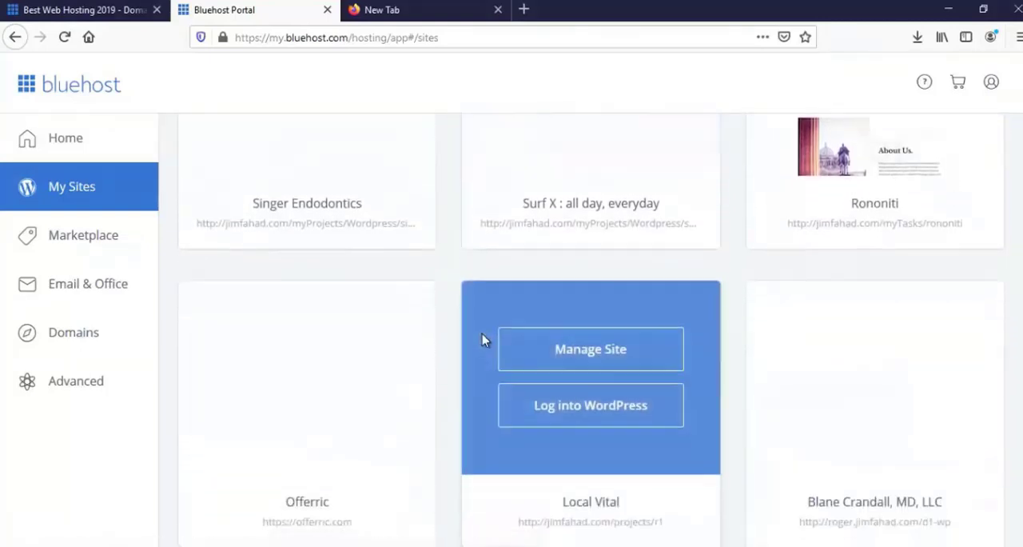
scroll(483, 341, up, 3)
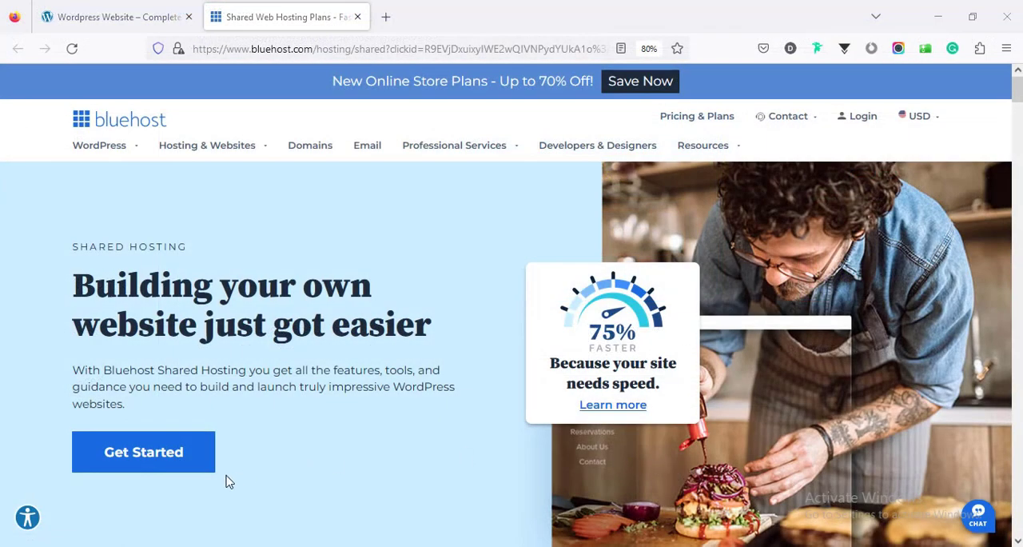
Go to Bluehost's shared hosting plans and compare the 12-month prices and features of the Basic and Plus plans
click(157, 462)
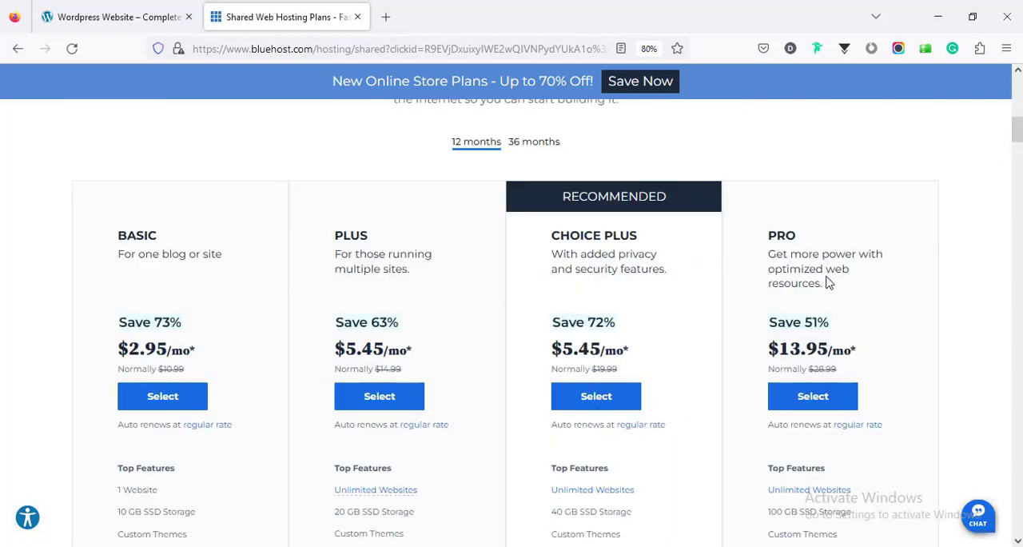
scroll(849, 281, up, 1)
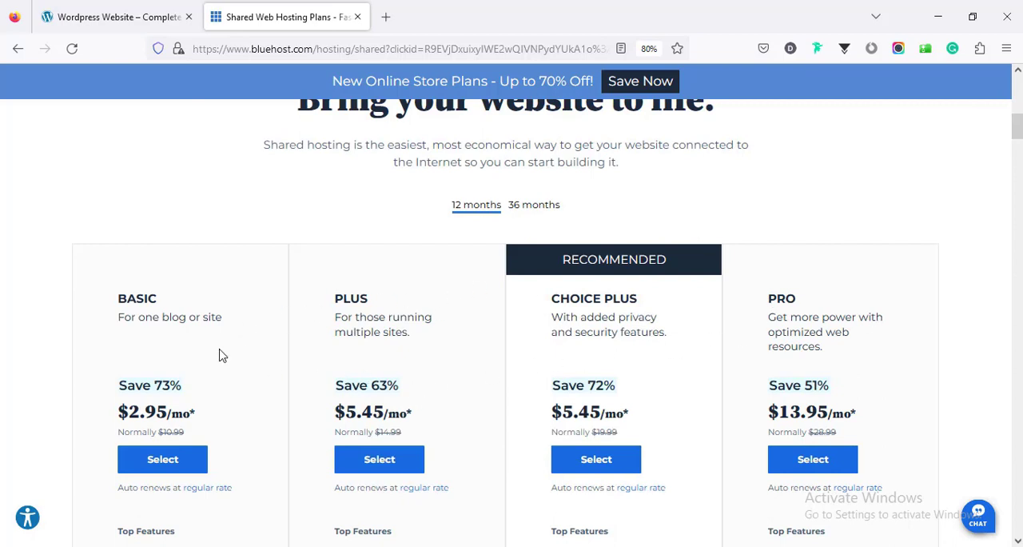
scroll(222, 355, down, 2)
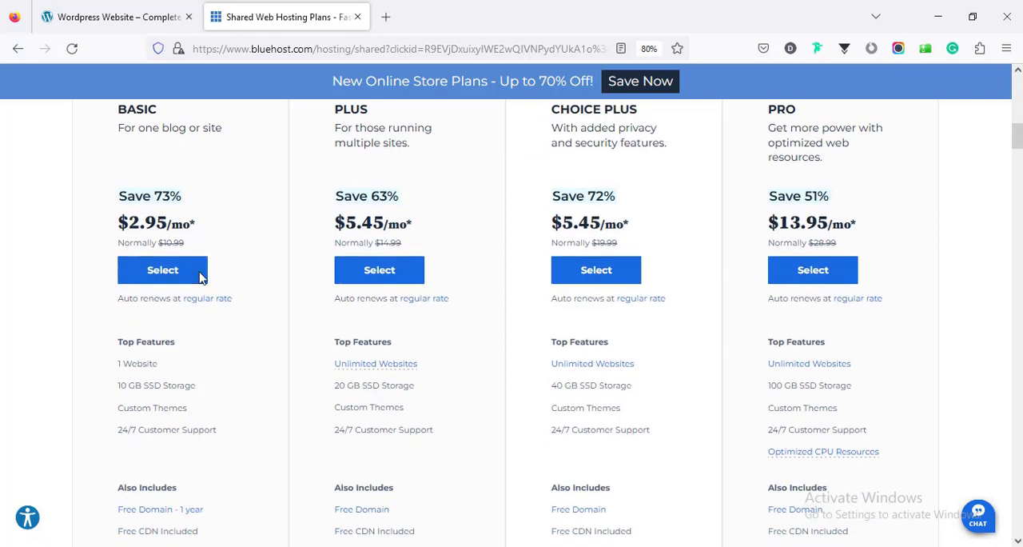
scroll(204, 279, up, 1)
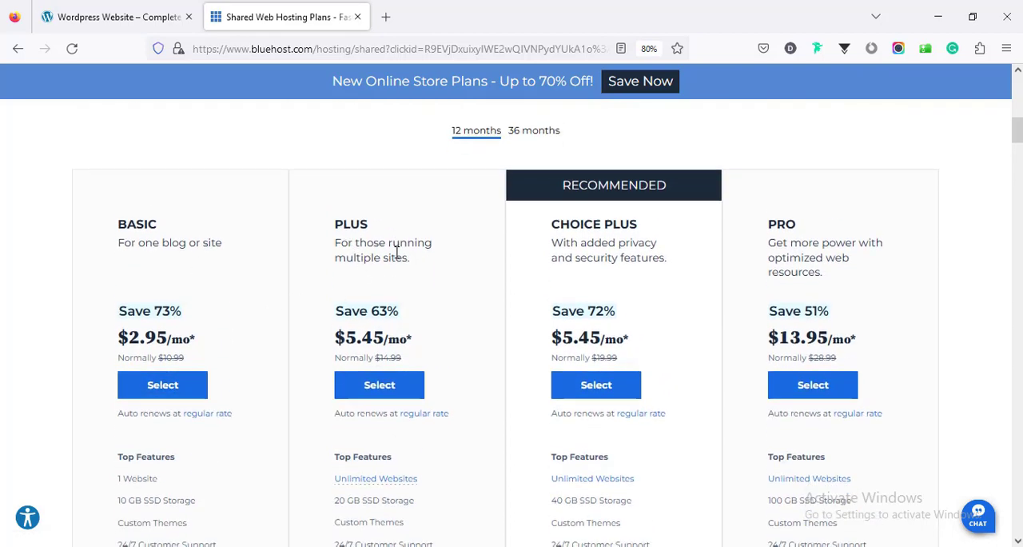
scroll(392, 251, down, 4)
scroll(397, 259, up, 3)
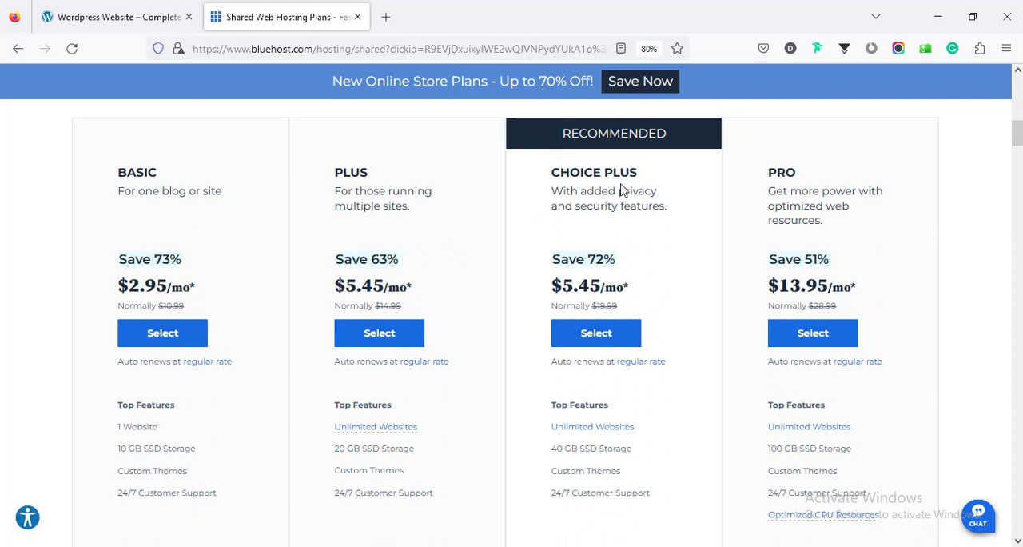
Review the Top Features, Also Includes and Pro Tools lists of the Choice Plus and Pro plans
scroll(600, 190, down, 5)
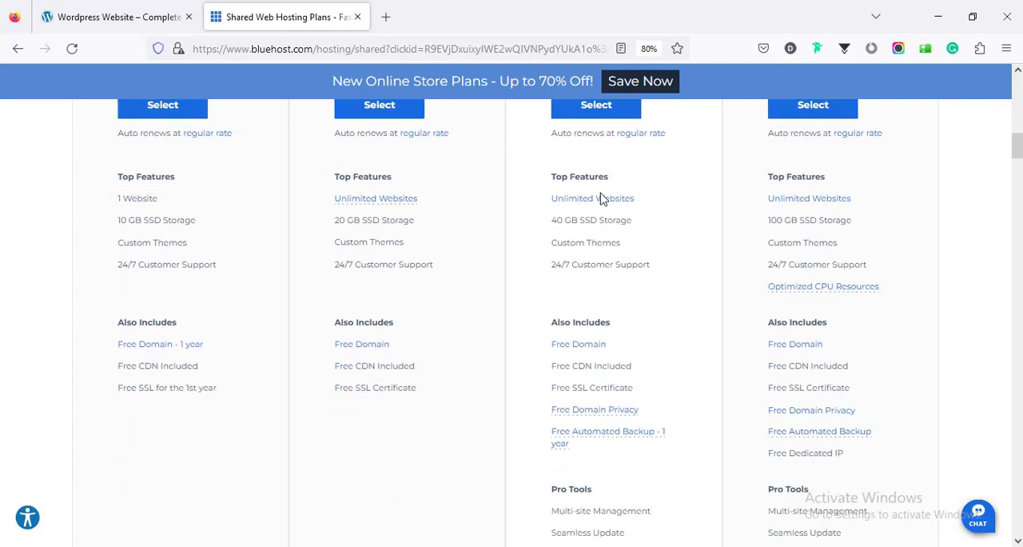
scroll(601, 198, down, 1)
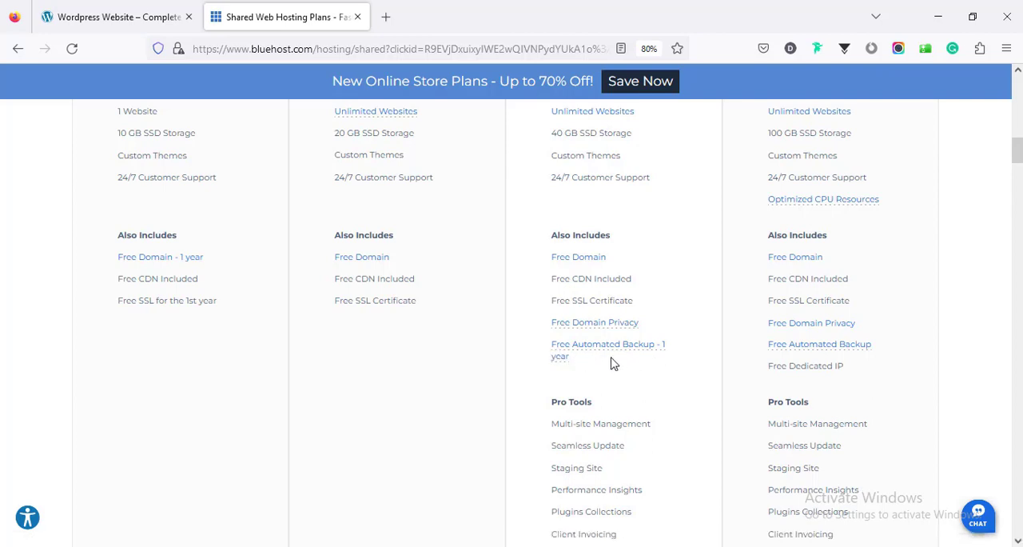
scroll(611, 364, down, 3)
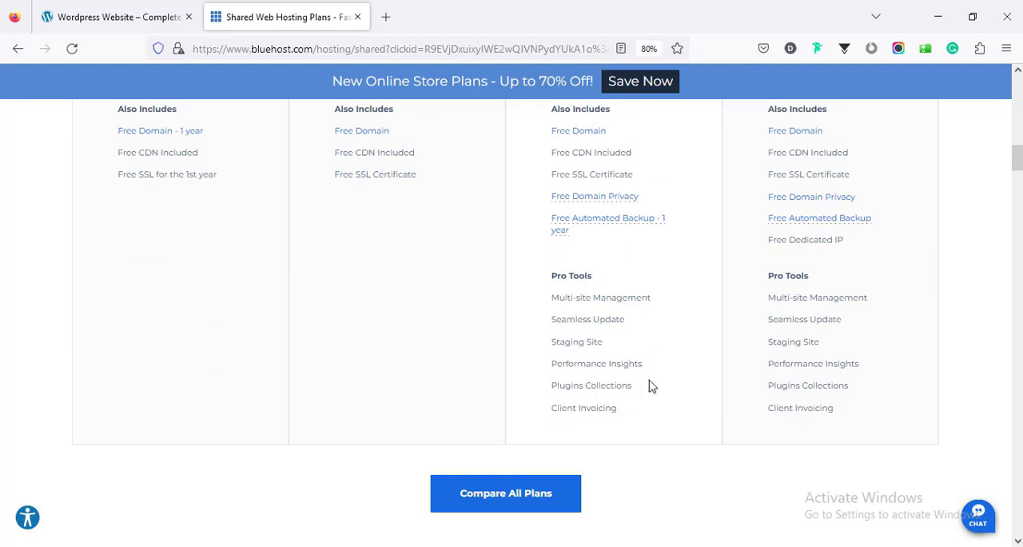
scroll(651, 383, up, 7)
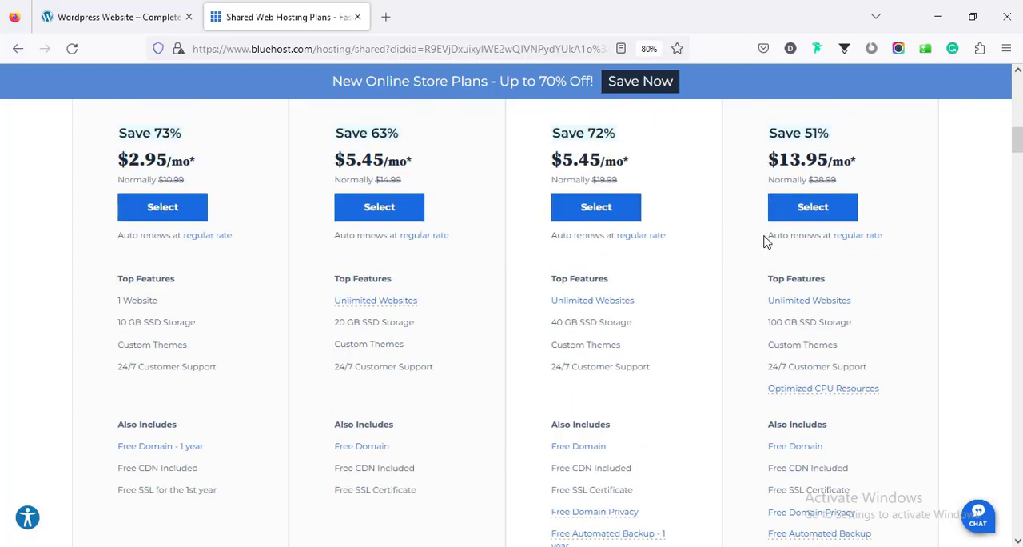
scroll(764, 241, up, 4)
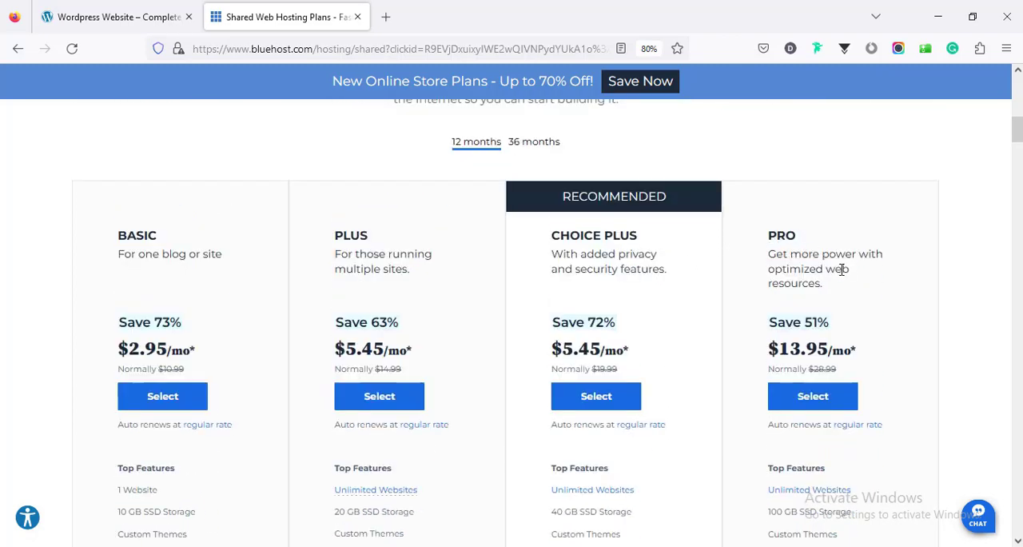
scroll(841, 269, down, 8)
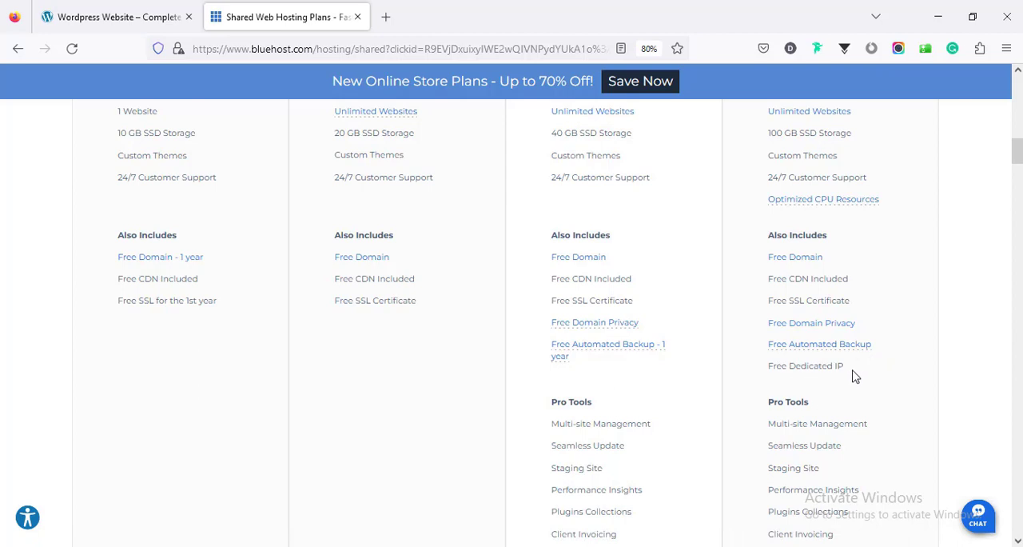
scroll(857, 375, down, 3)
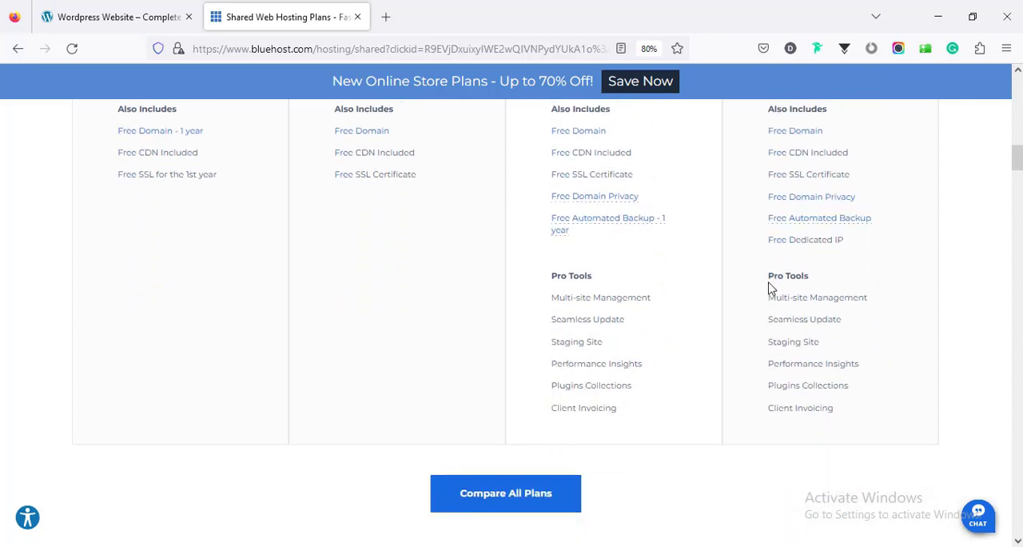
scroll(819, 383, up, 4)
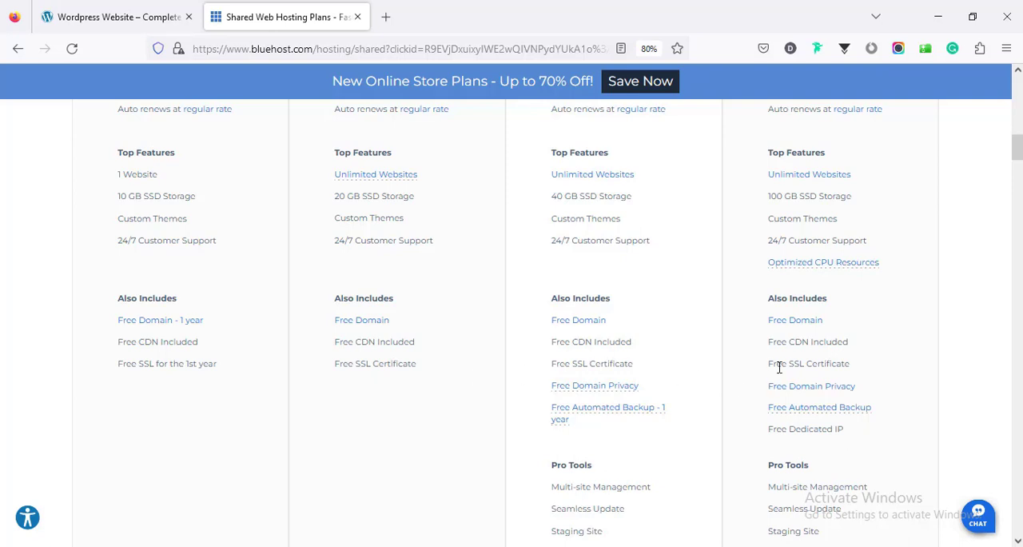
Check the shared hosting plans' 36-month pricing and return to the 12-month plan prices
scroll(779, 366, up, 5)
scroll(777, 362, up, 1)
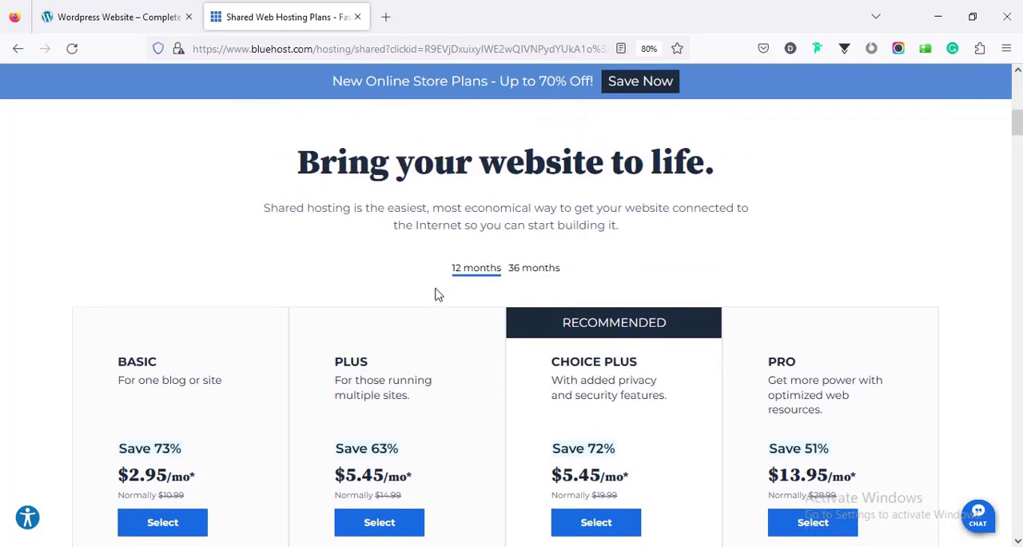
click(534, 269)
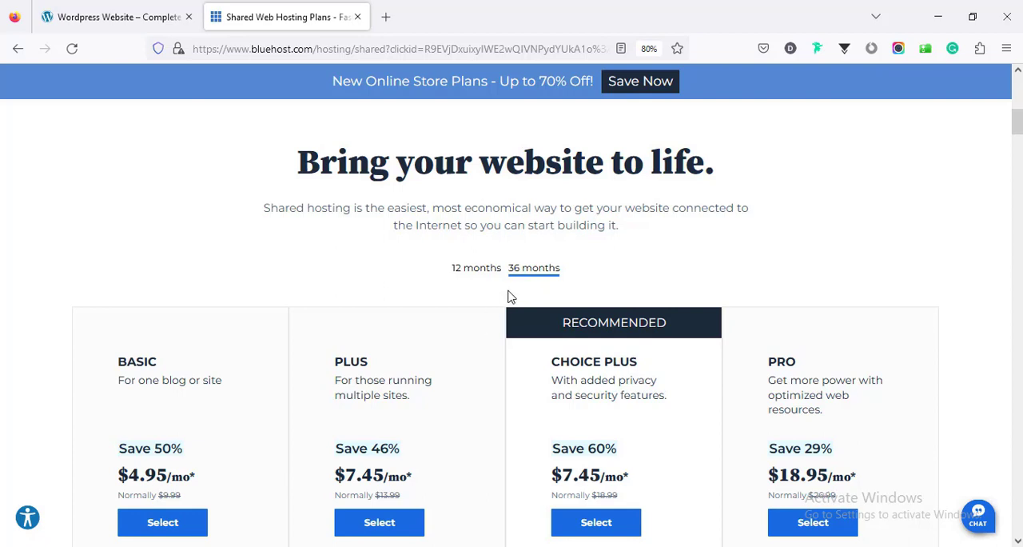
scroll(461, 408, down, 5)
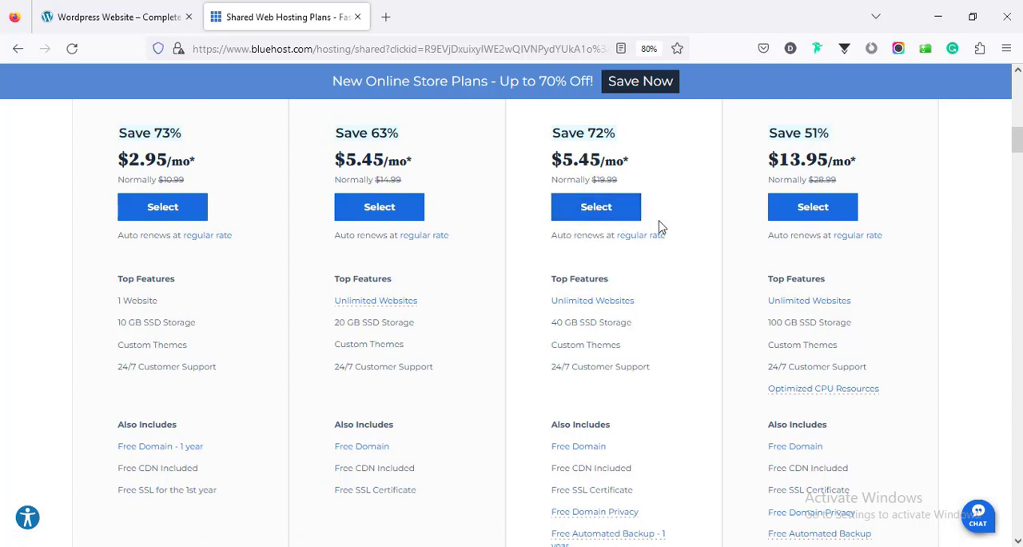
scroll(206, 256, up, 1)
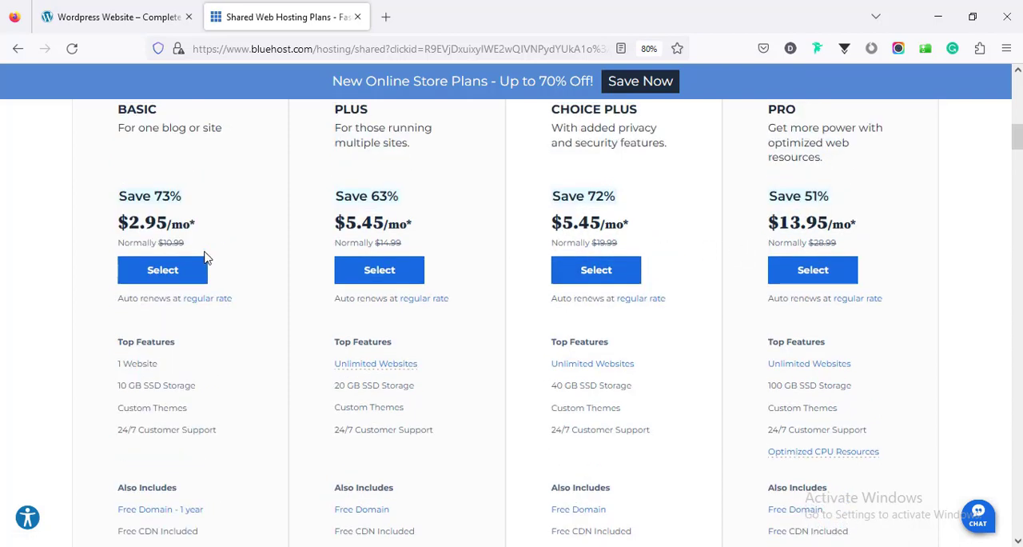
Choose the 12-month Basic plan, find the new domain farjanawp.com with the .com extension and continue to checkout with it
click(164, 271)
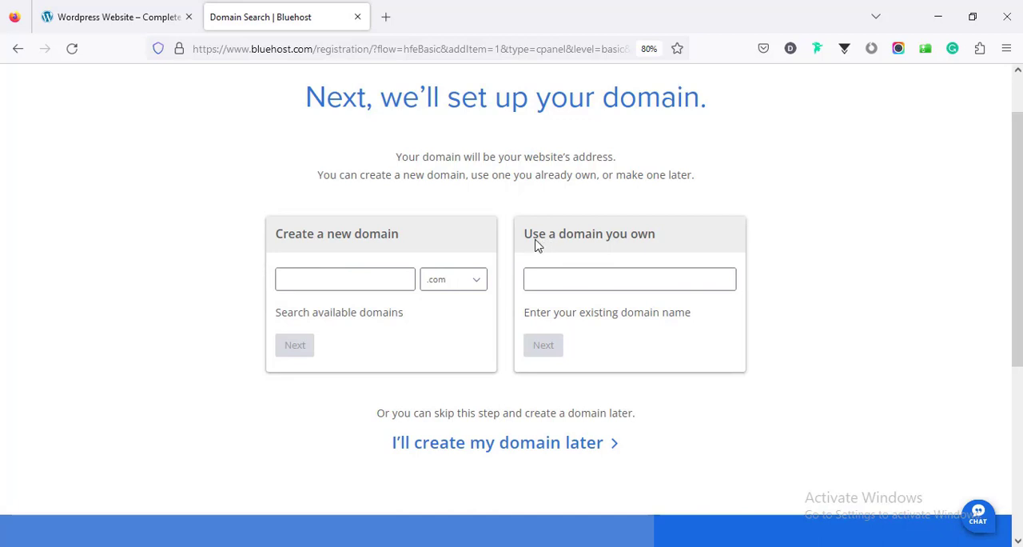
click(572, 278)
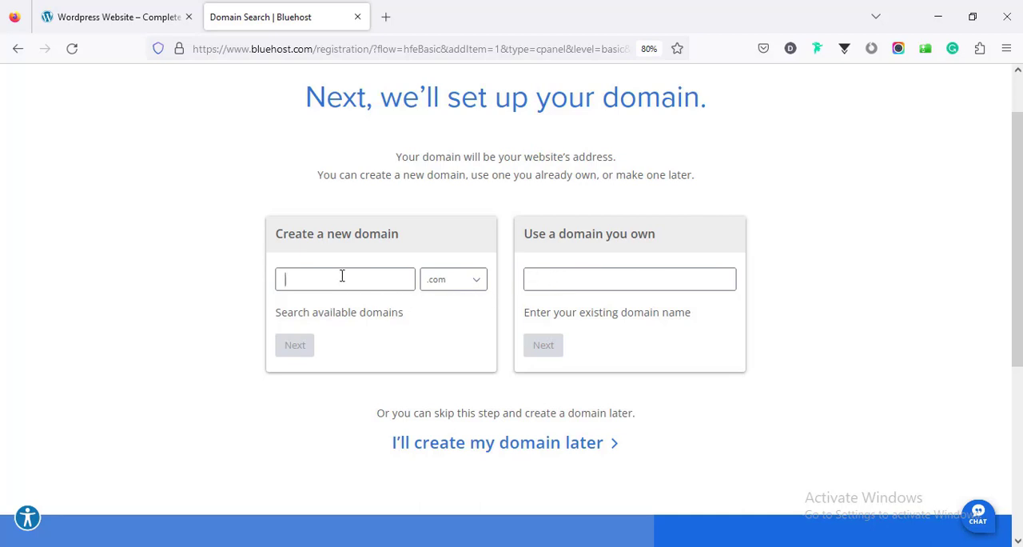
click(440, 285)
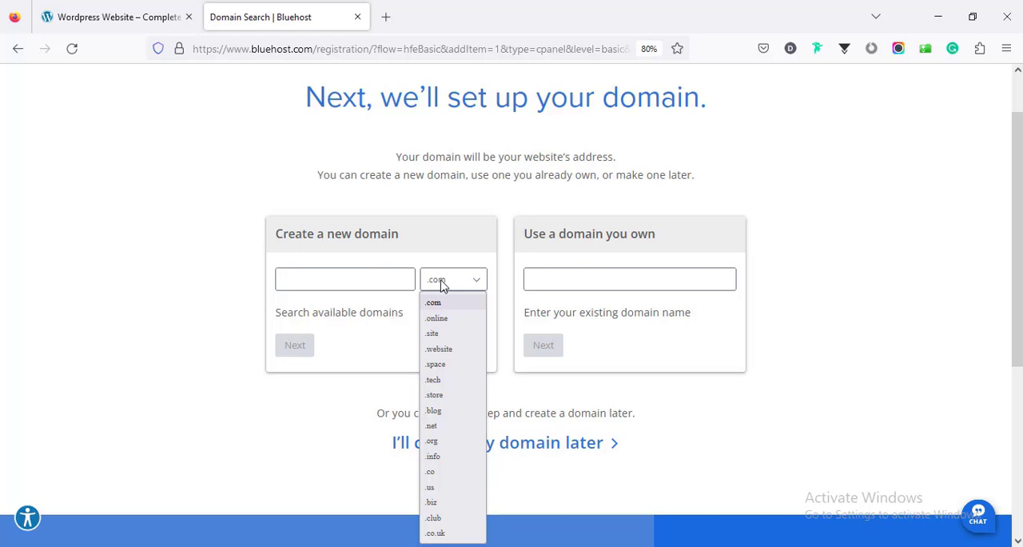
click(380, 277)
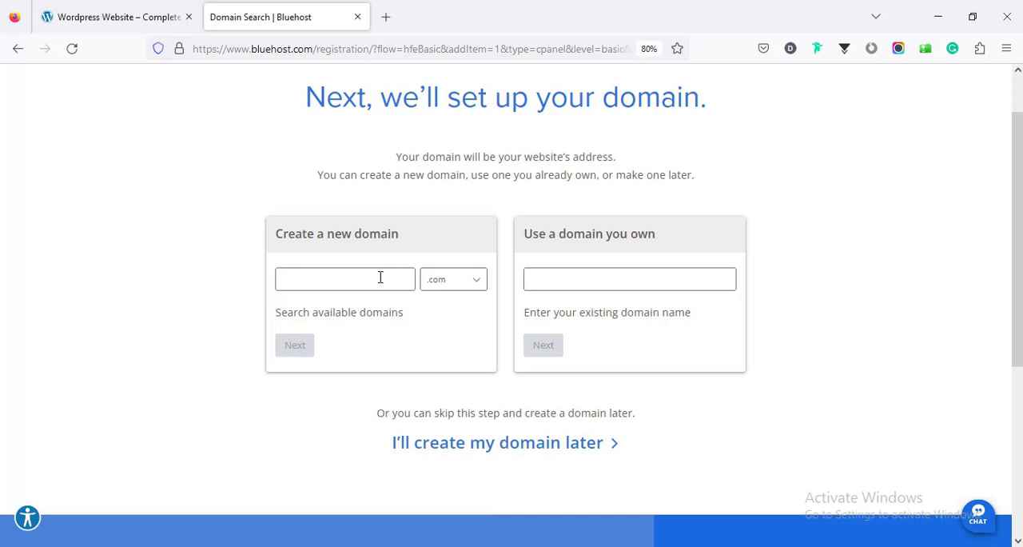
text(far)
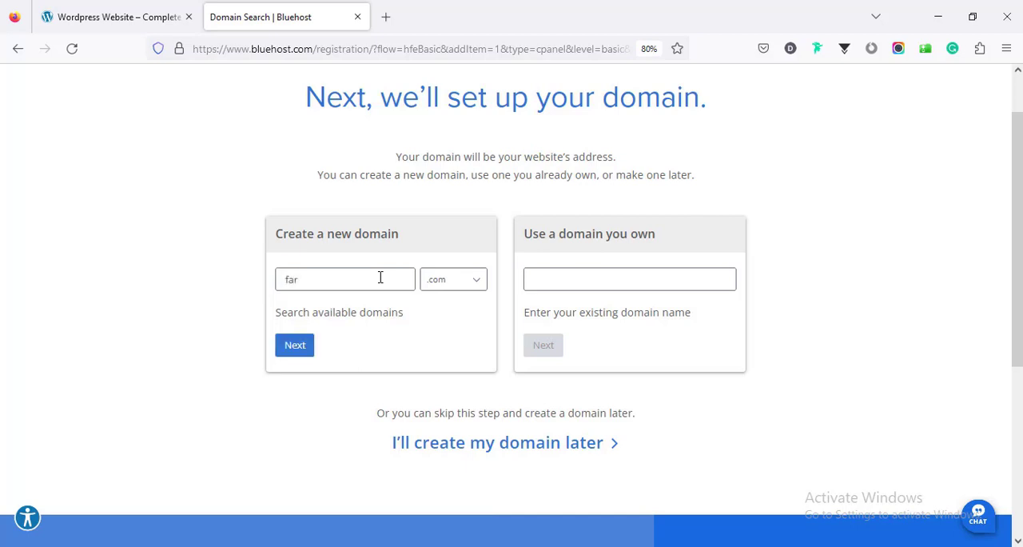
text(janawp)
click(297, 349)
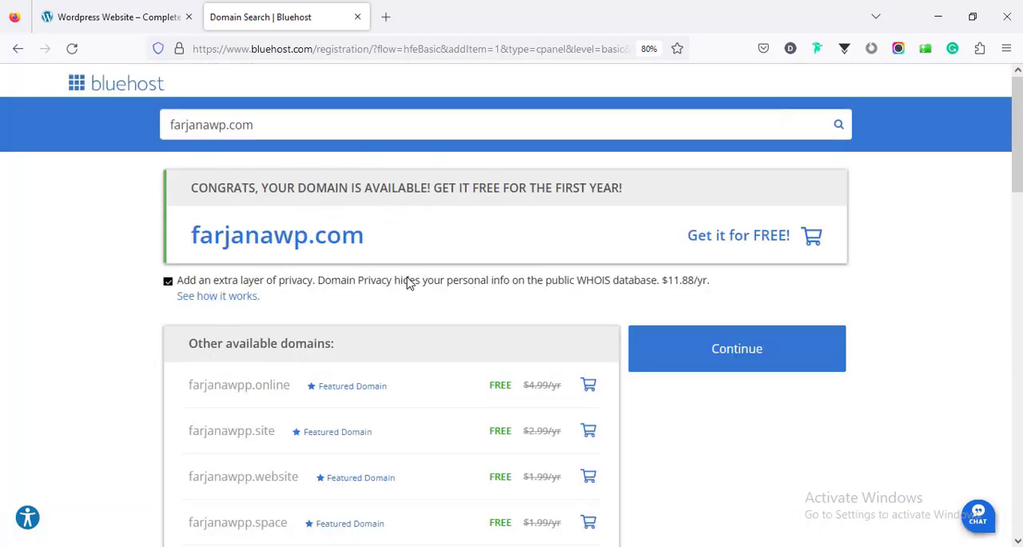
click(711, 361)
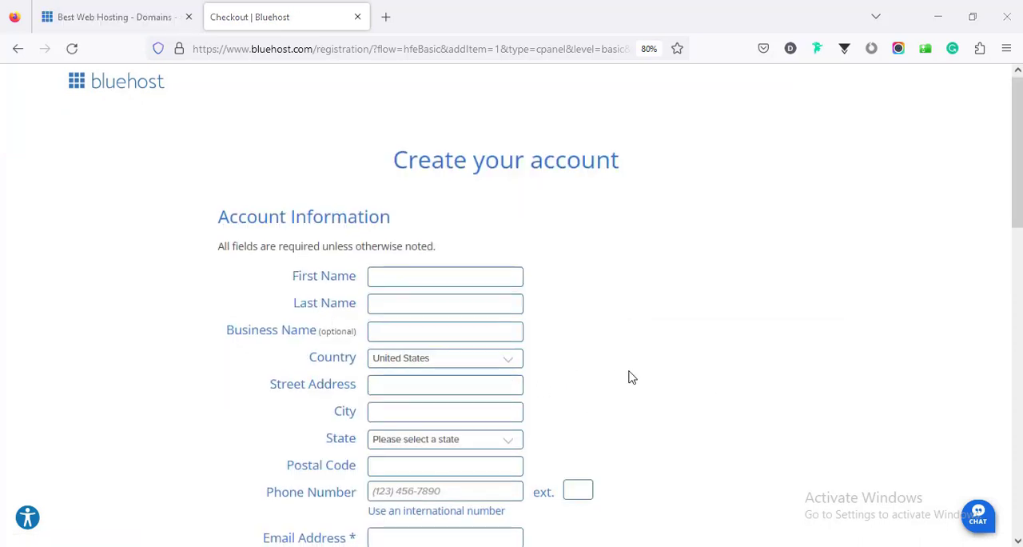
Fill in the account holder's name, address and e-mail, and set the service term to 12 Month - $2.95/mo
scroll(607, 360, down, 3)
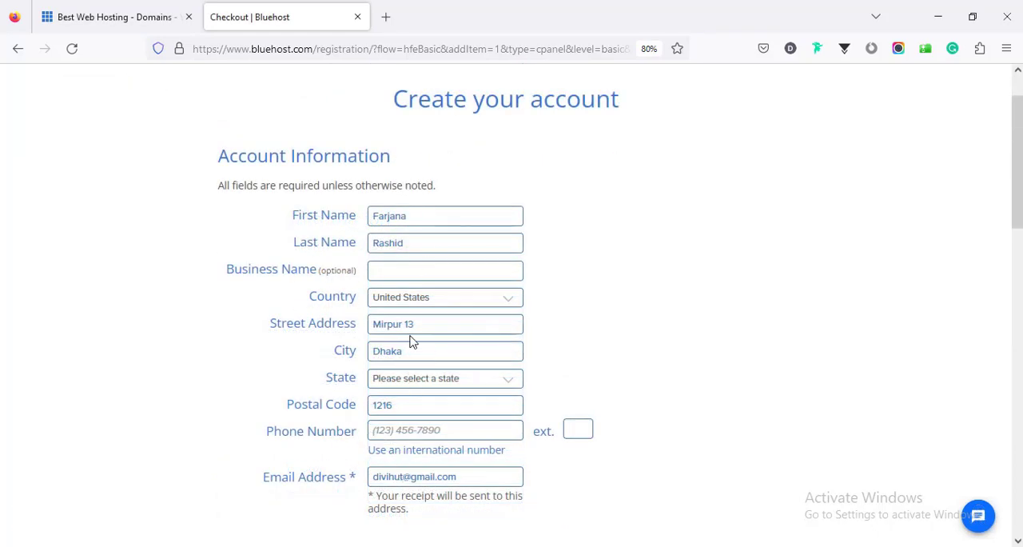
scroll(413, 328, down, 4)
scroll(423, 328, down, 1)
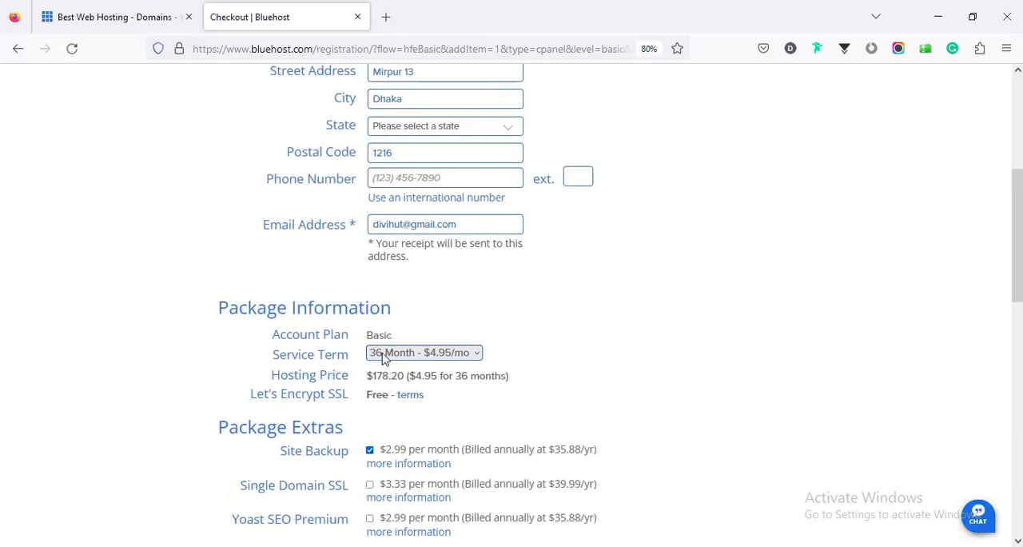
click(383, 359)
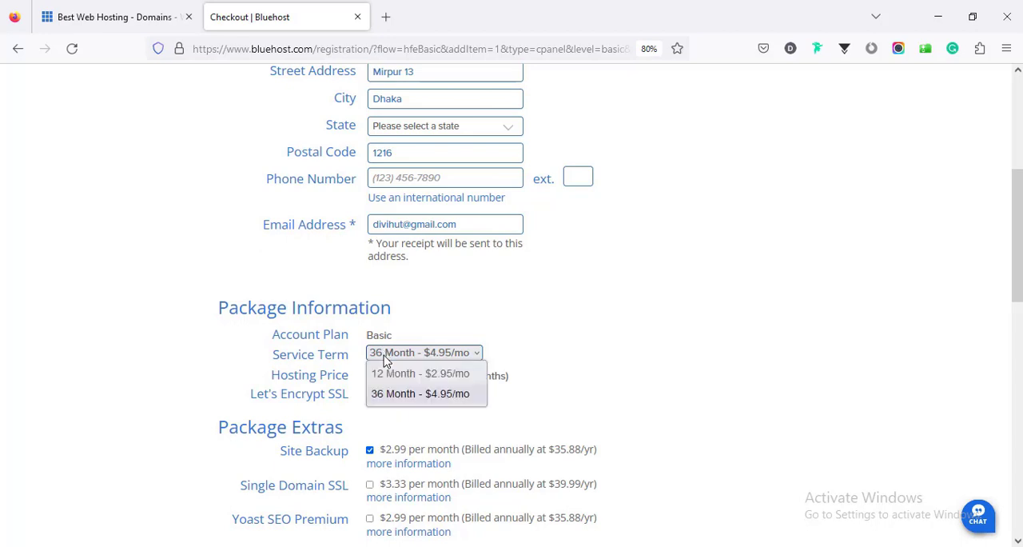
click(388, 375)
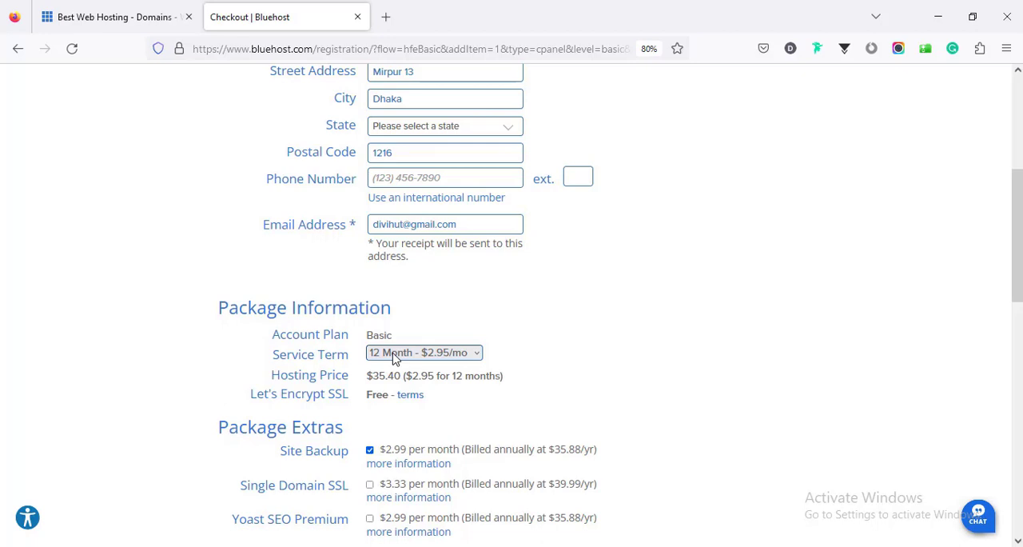
Check the Basic price on the WordPress plans page and remove the Site Backup and SiteLock Security - Essential extras from the order
scroll(389, 380, down, 1)
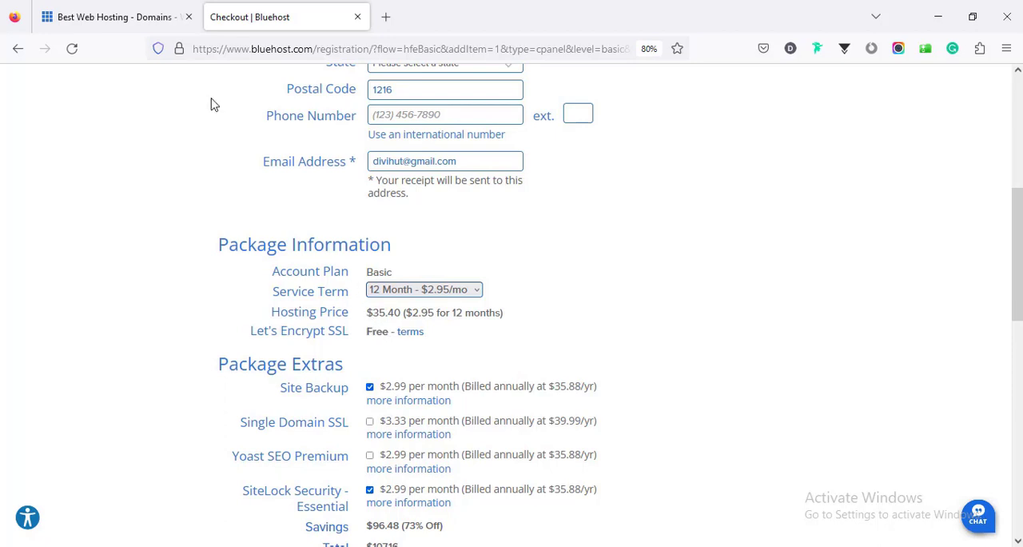
click(141, 19)
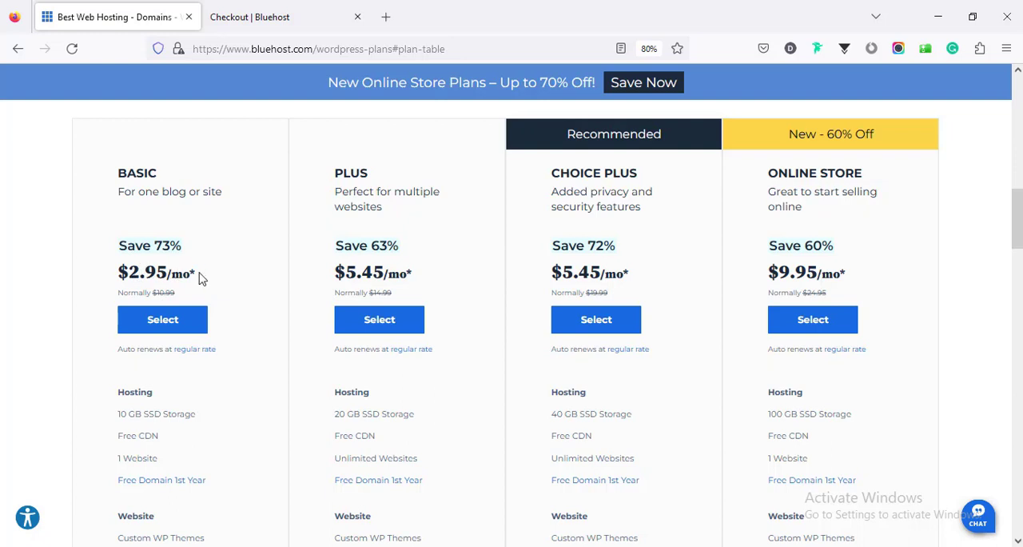
click(276, 23)
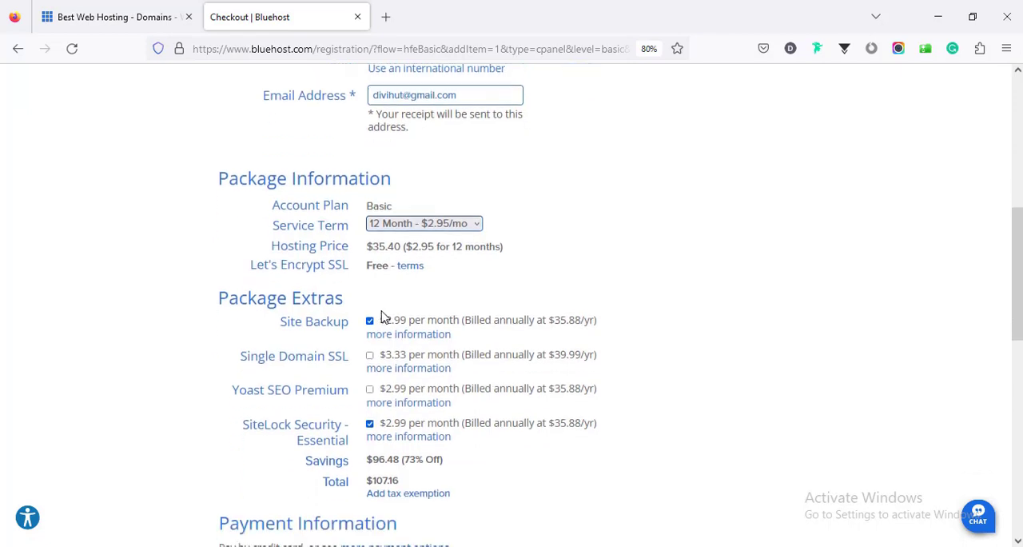
scroll(381, 318, down, 1)
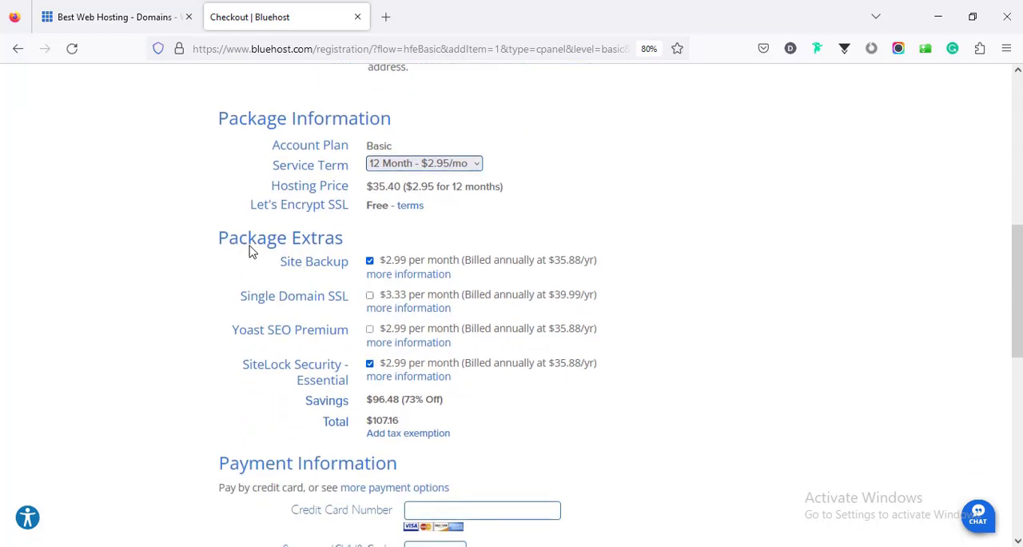
click(370, 262)
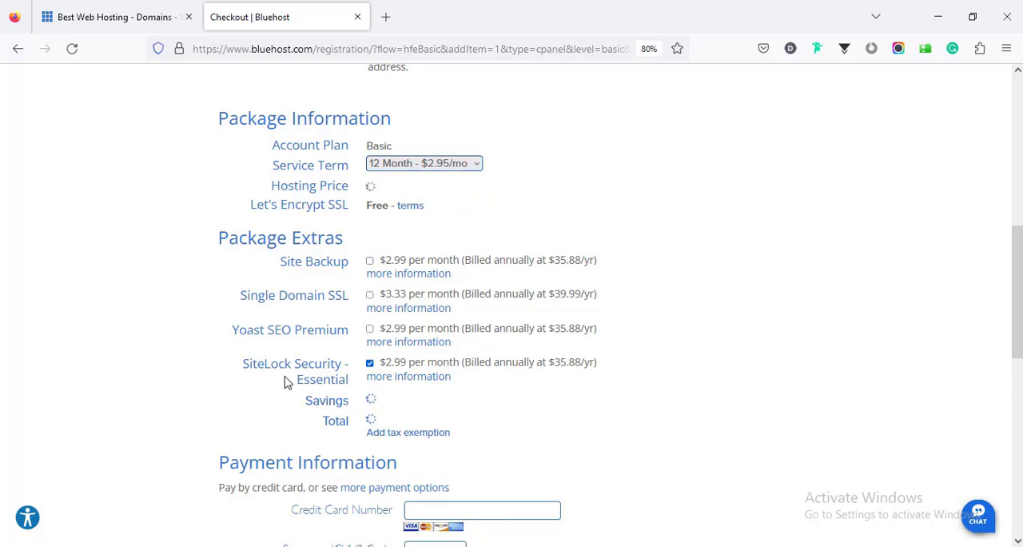
click(370, 365)
scroll(373, 364, down, 3)
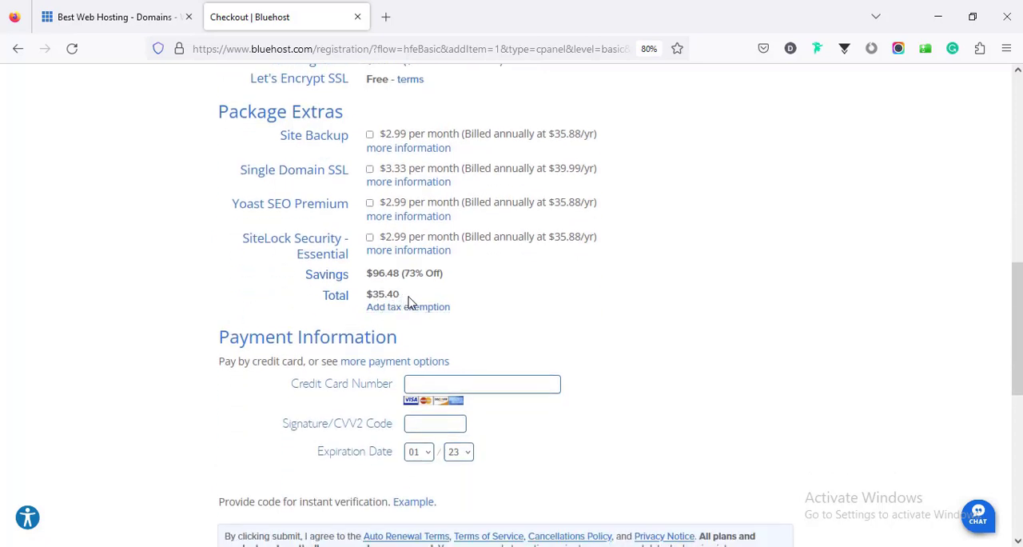
Enter the credit card details in the payment information and submit the hosting order
scroll(411, 294, down, 1)
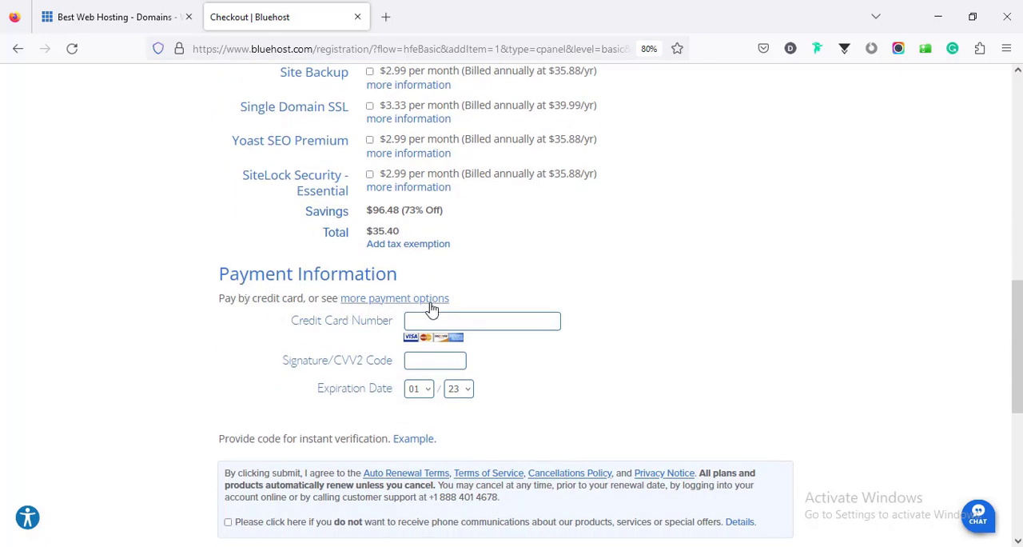
scroll(391, 309, down, 1)
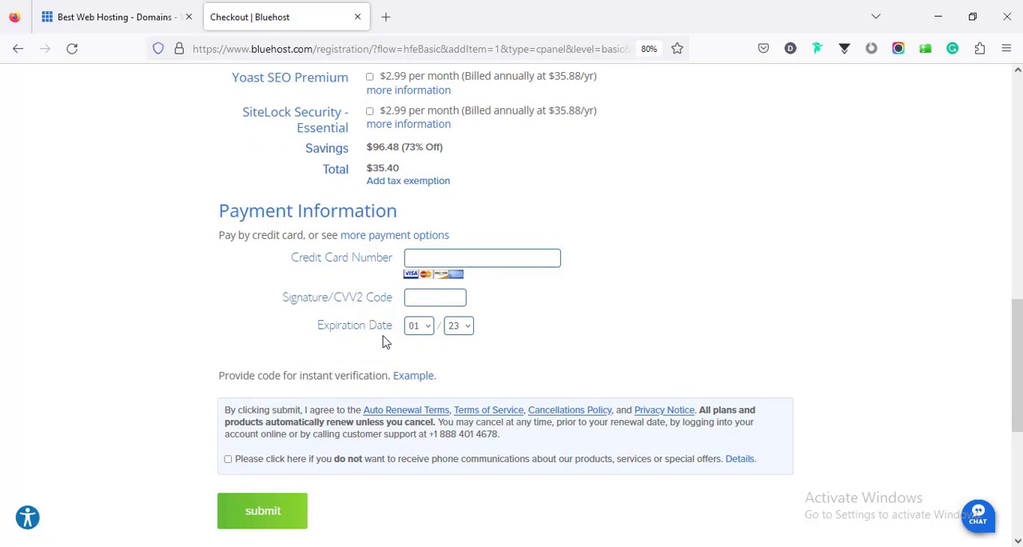
click(431, 258)
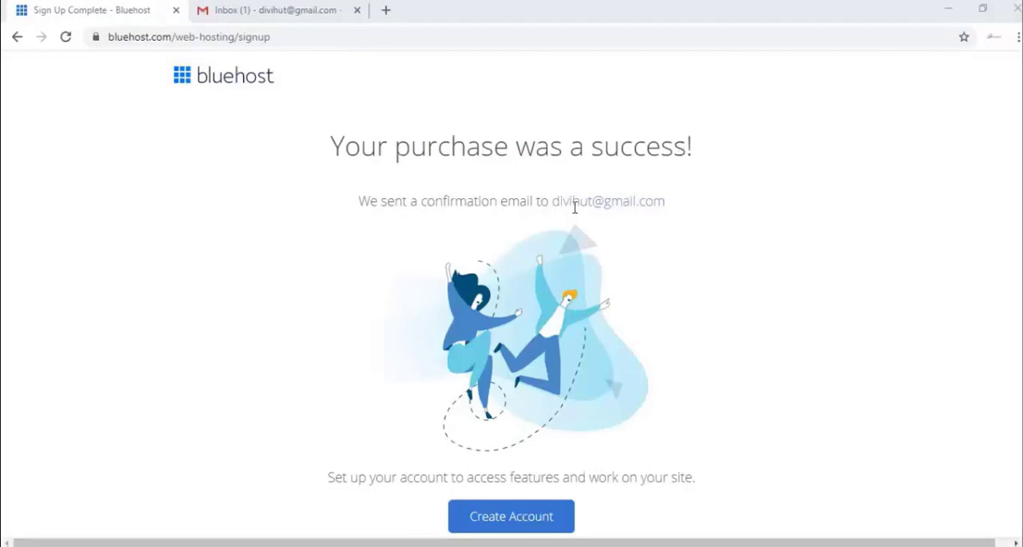
Switch to the Gmail inbox and verify the e-mail address through Bluehost's WHOIS Verification message for farjanawp.com
click(270, 11)
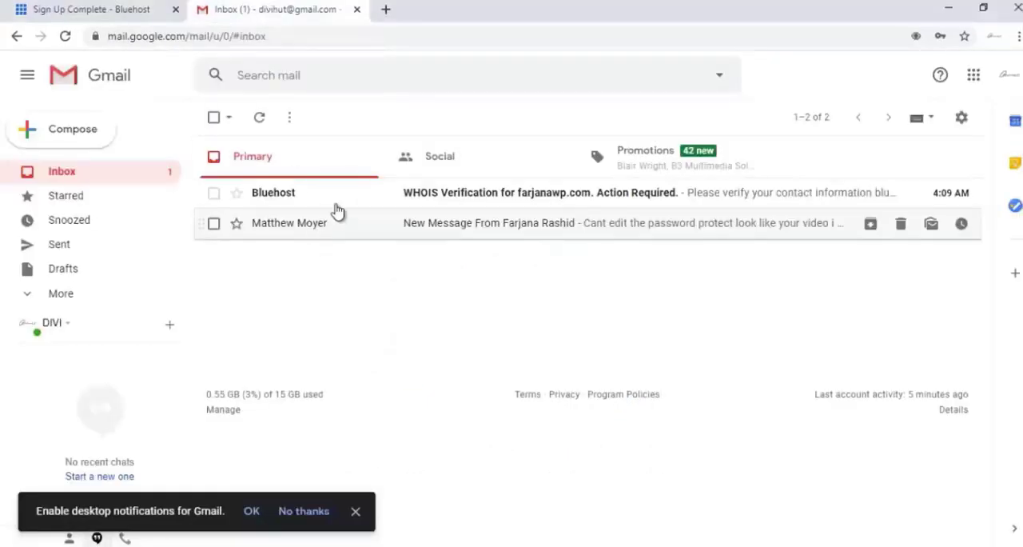
click(480, 201)
scroll(566, 322, down, 2)
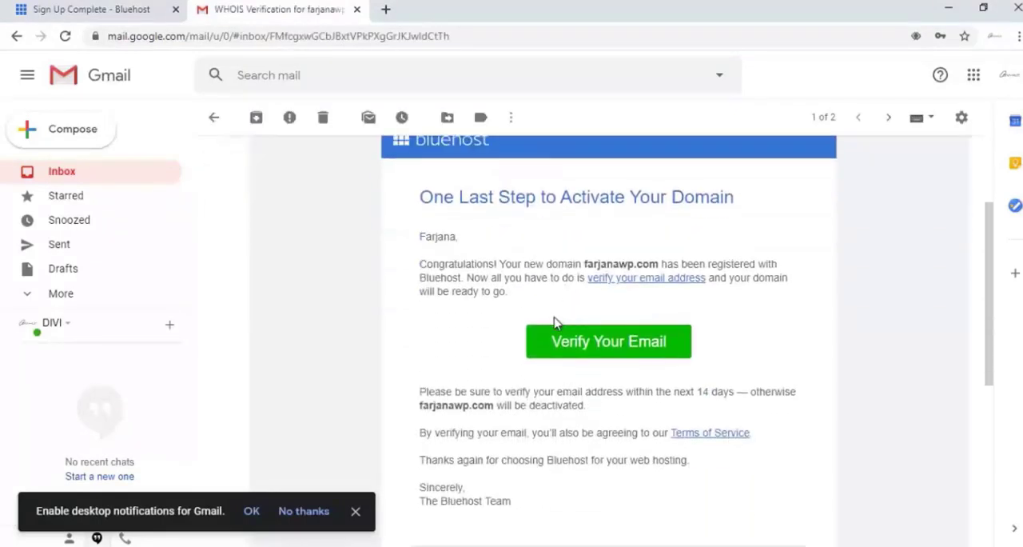
click(588, 344)
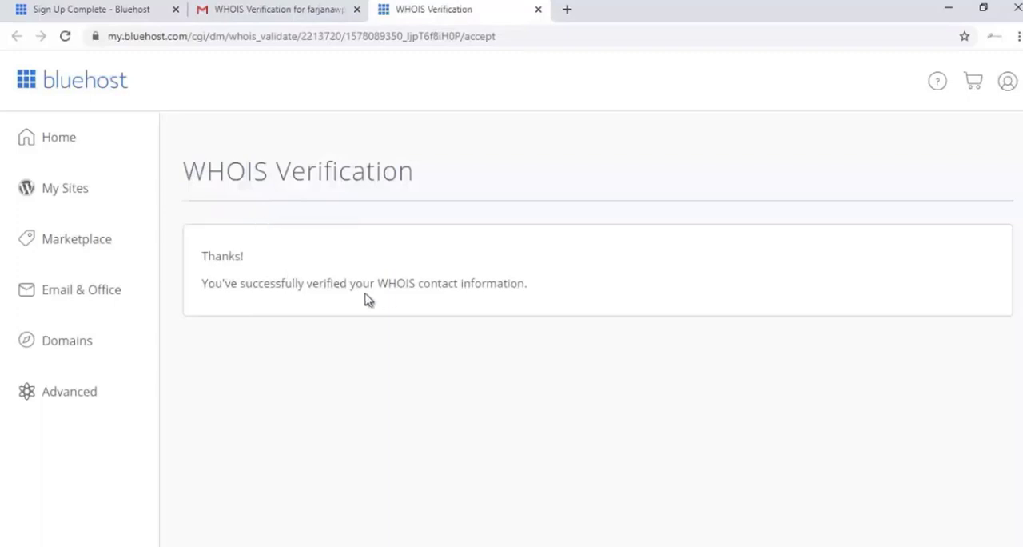
Read the payment confirmation and product list in the Welcome to Bluehost e-mail
click(226, 6)
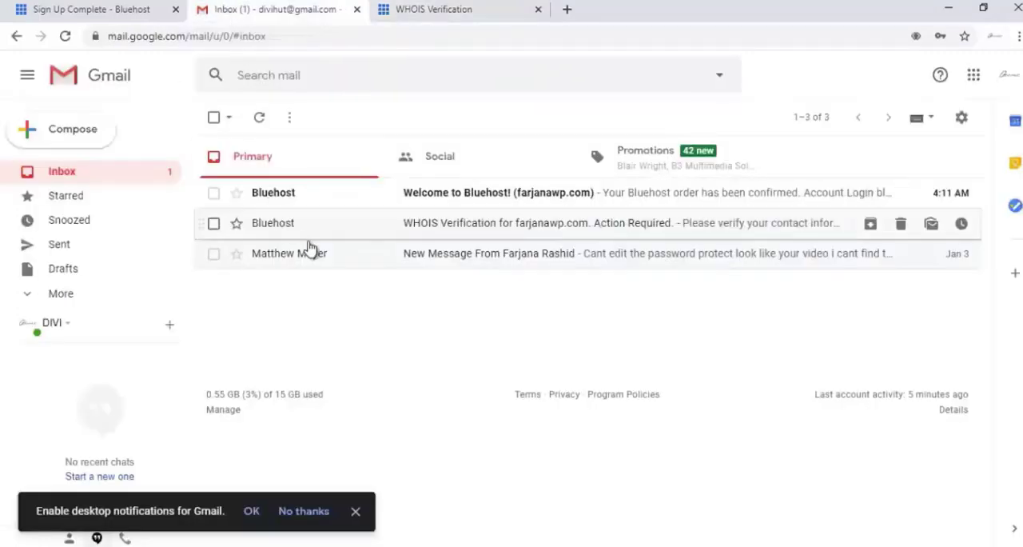
click(449, 198)
scroll(437, 212, down, 2)
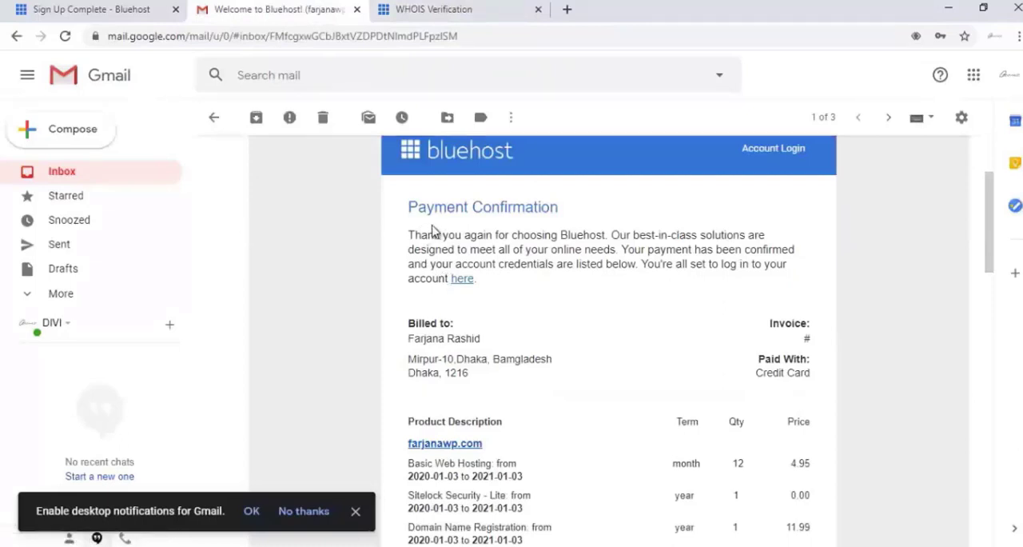
scroll(579, 294, down, 2)
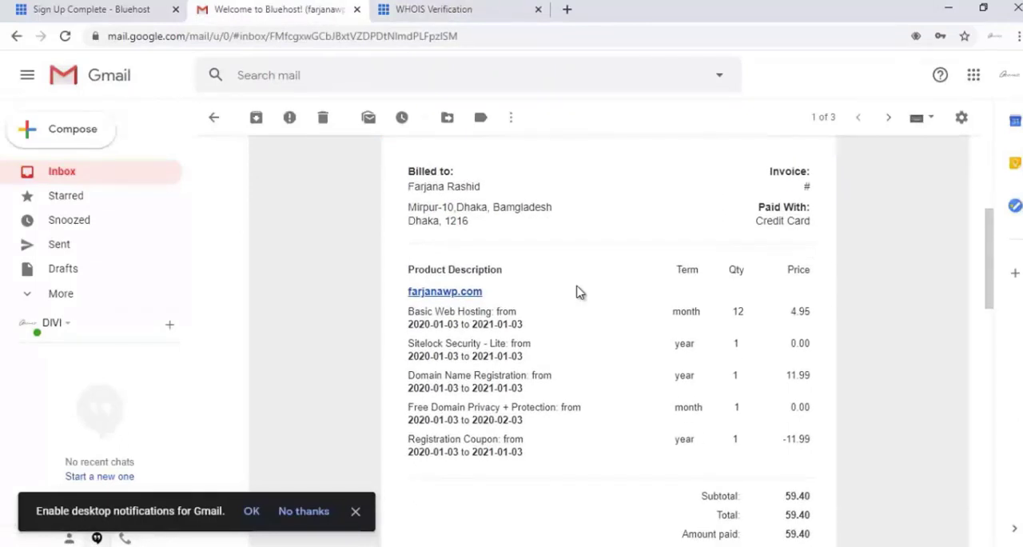
scroll(579, 293, up, 2)
Start creating the account from the purchase page, and enter and retype a new account password for farjanawp.com
scroll(576, 291, down, 1)
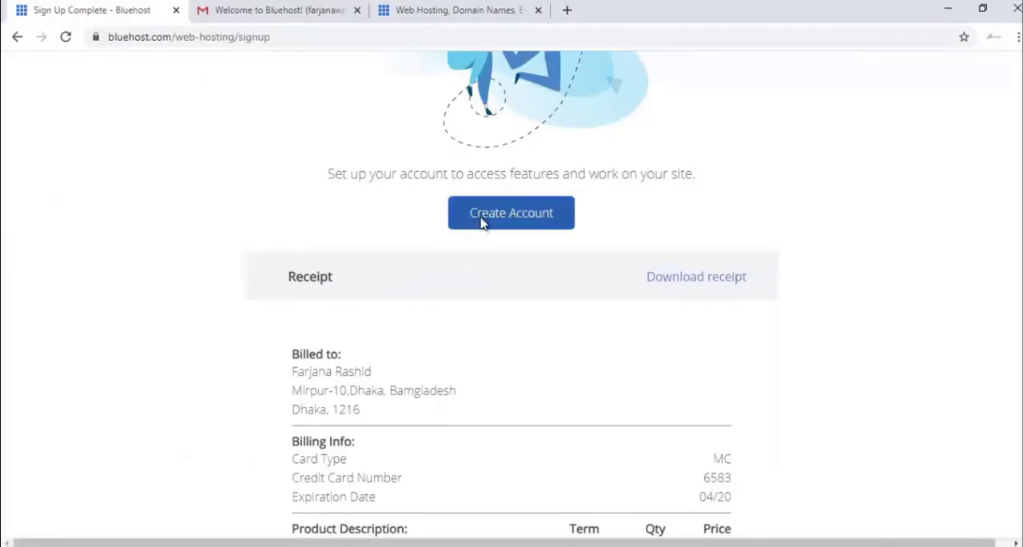
click(482, 221)
scroll(455, 329, down, 1)
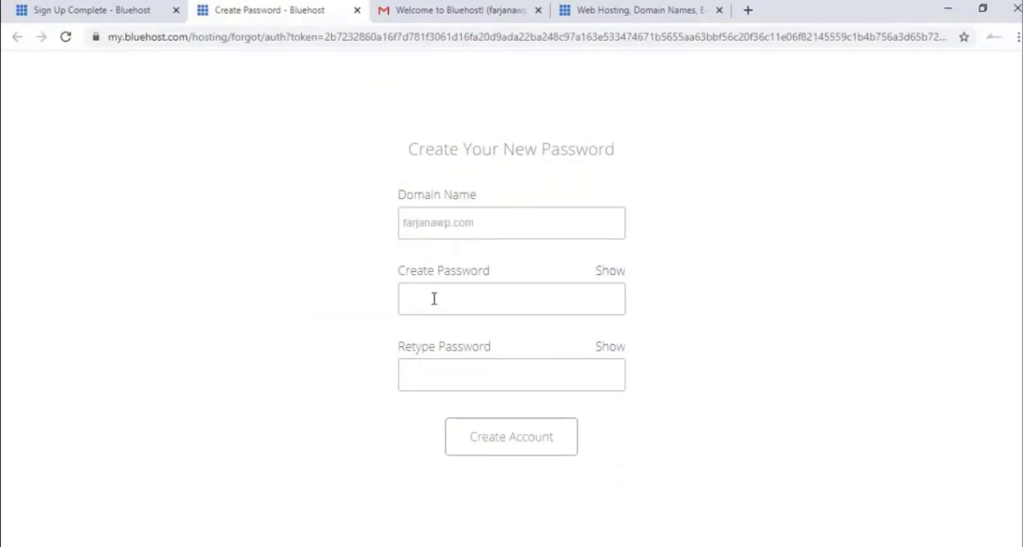
click(450, 300)
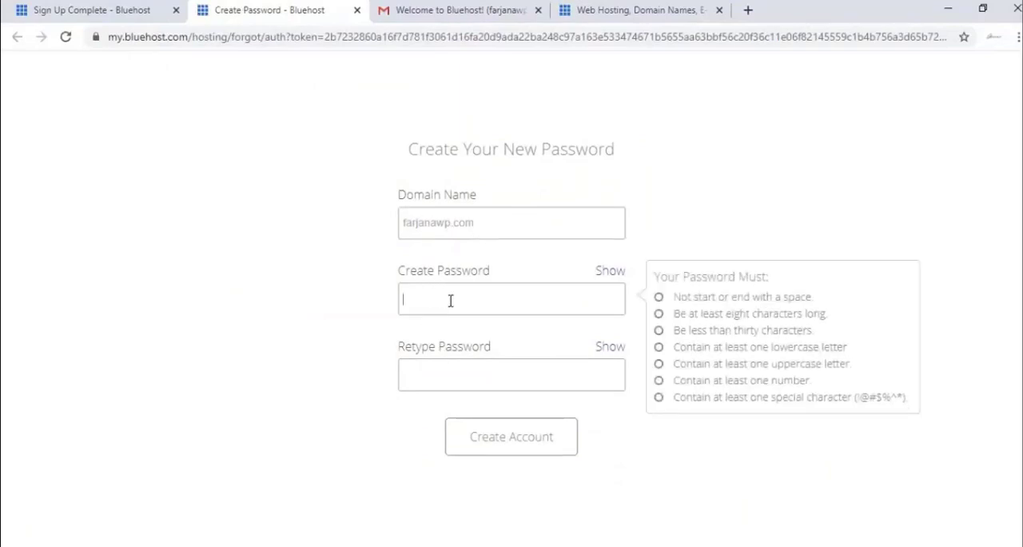
text(•••)
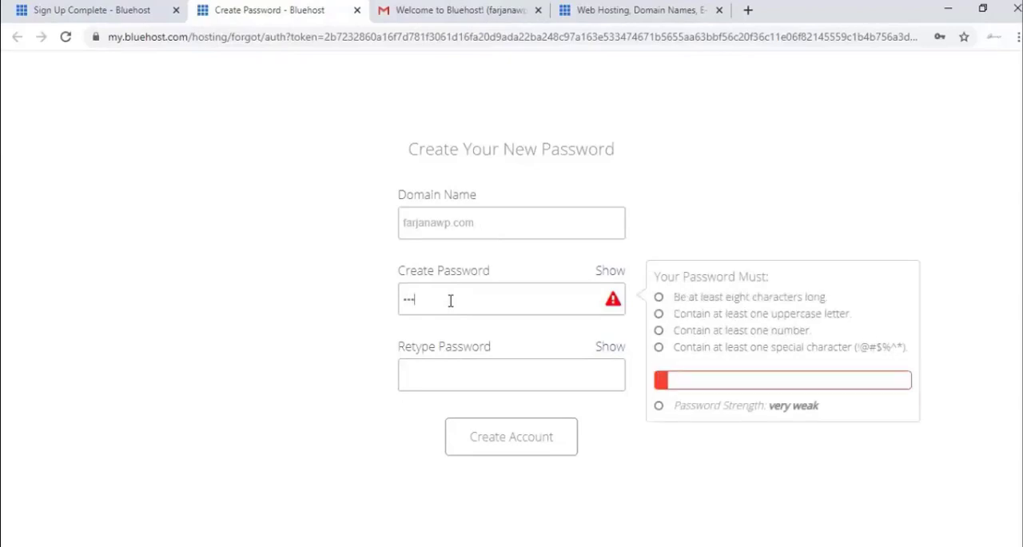
text(••••••••••)
click(455, 381)
text(•••••••••••••)
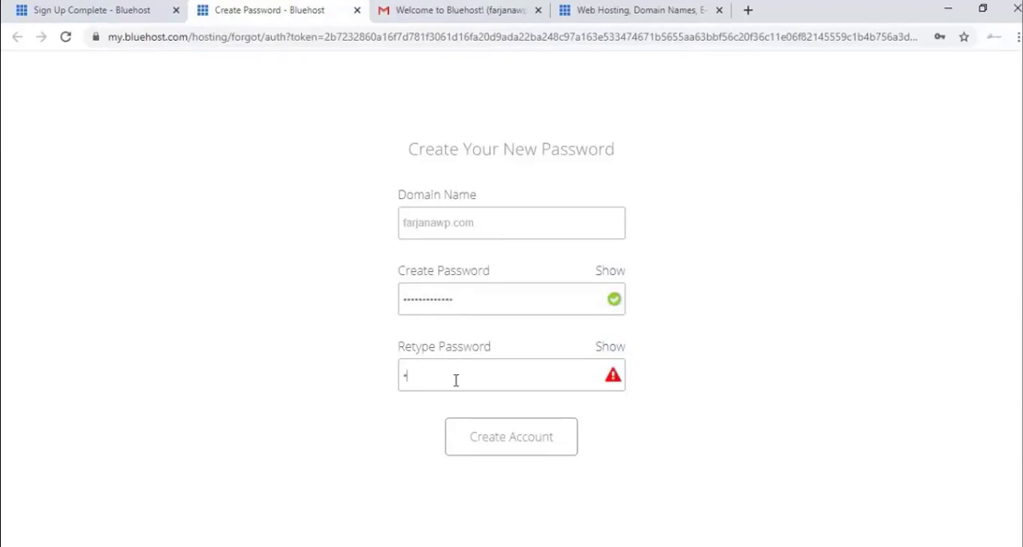
Agree to the Privacy Policy and Terms of Service, create the account and save its password in the browser
click(336, 423)
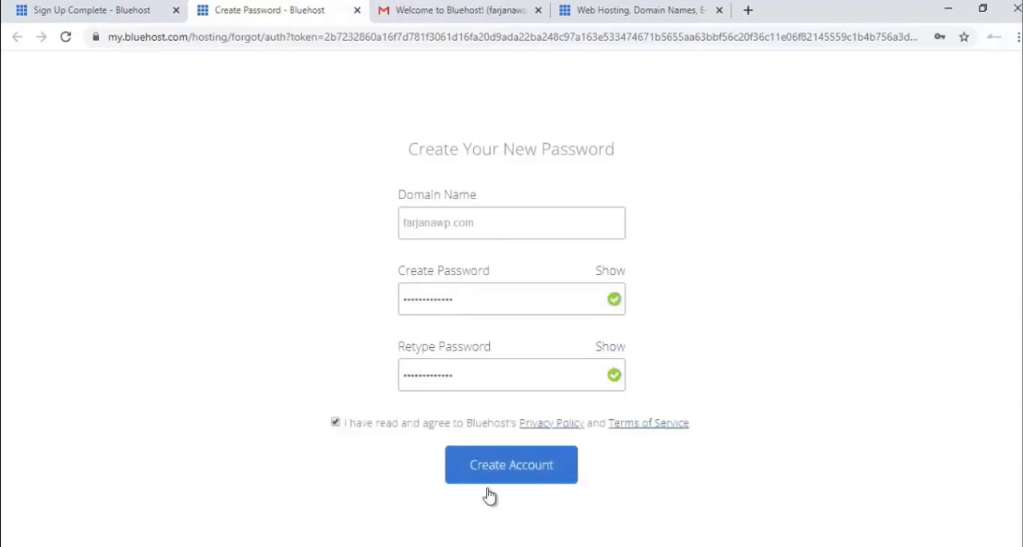
click(520, 477)
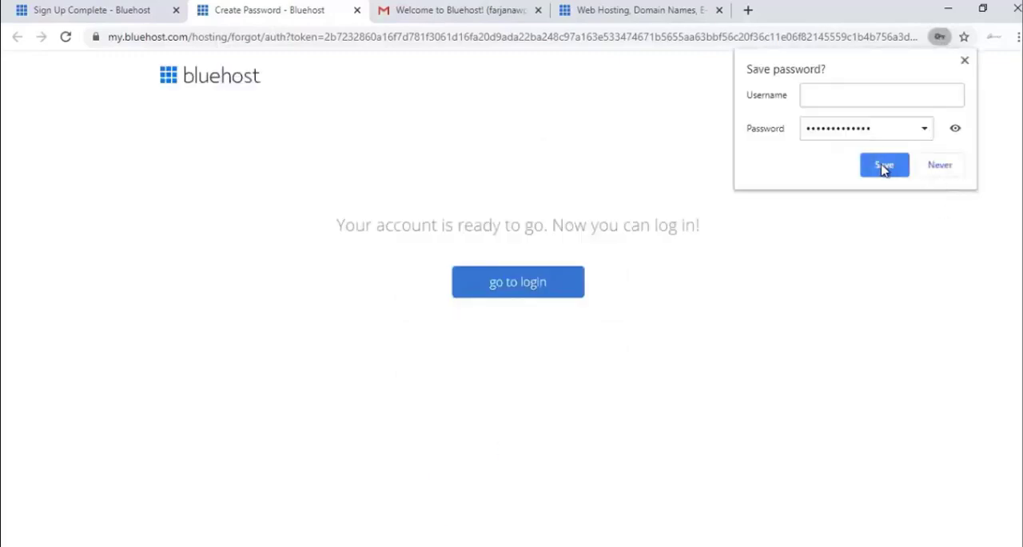
click(883, 166)
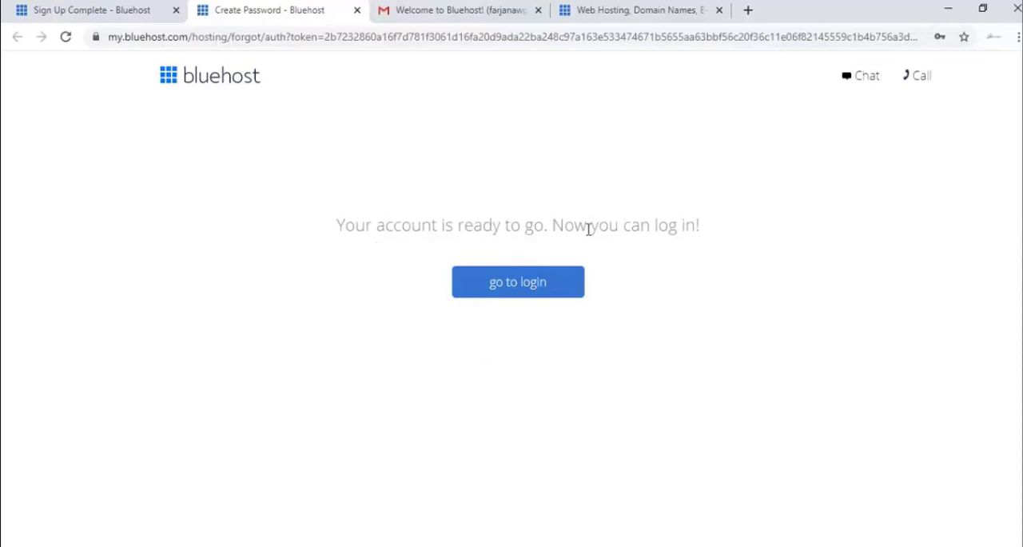
Log in to the hosting account with the domain farjanawp.com and the account password, and save the login in the browser
click(527, 289)
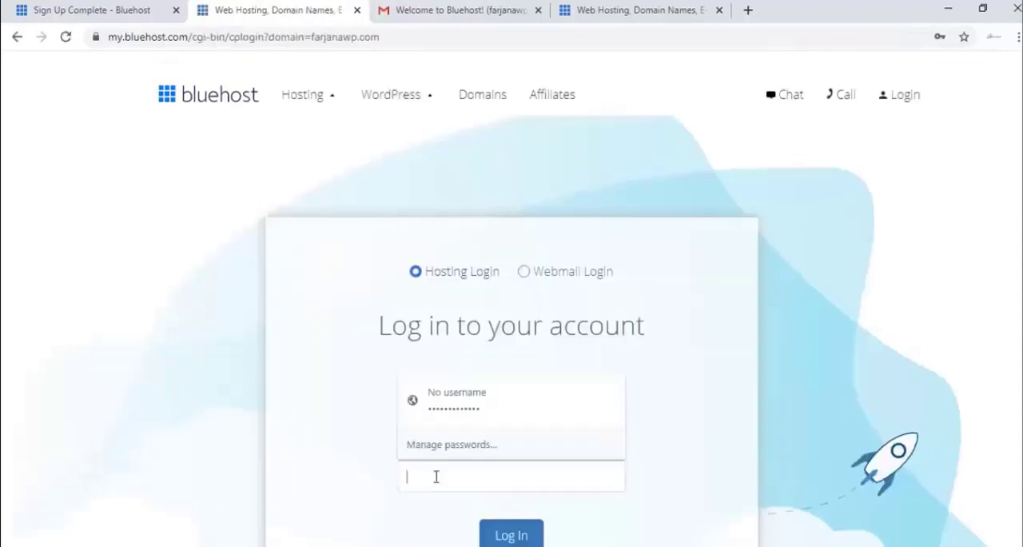
scroll(324, 464, down, 2)
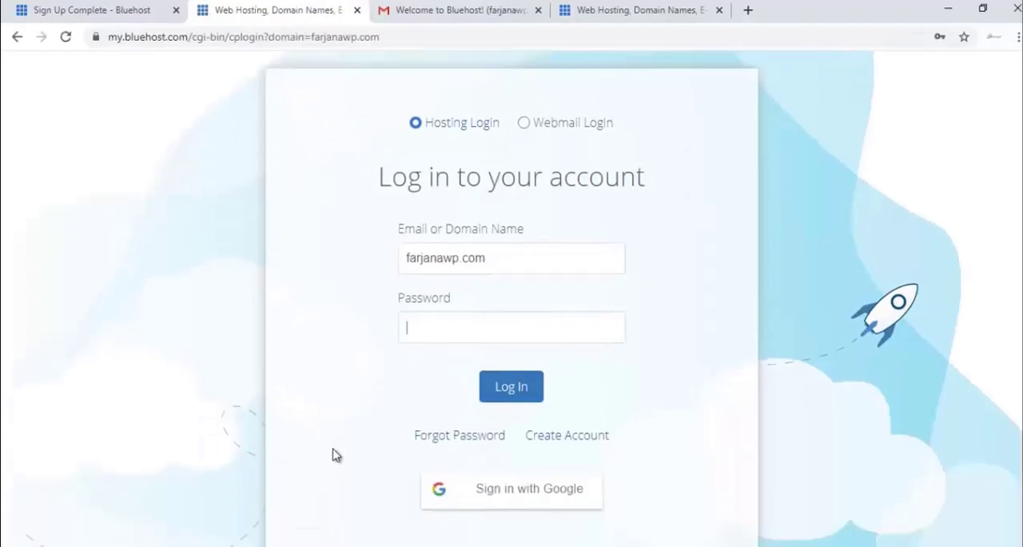
click(467, 330)
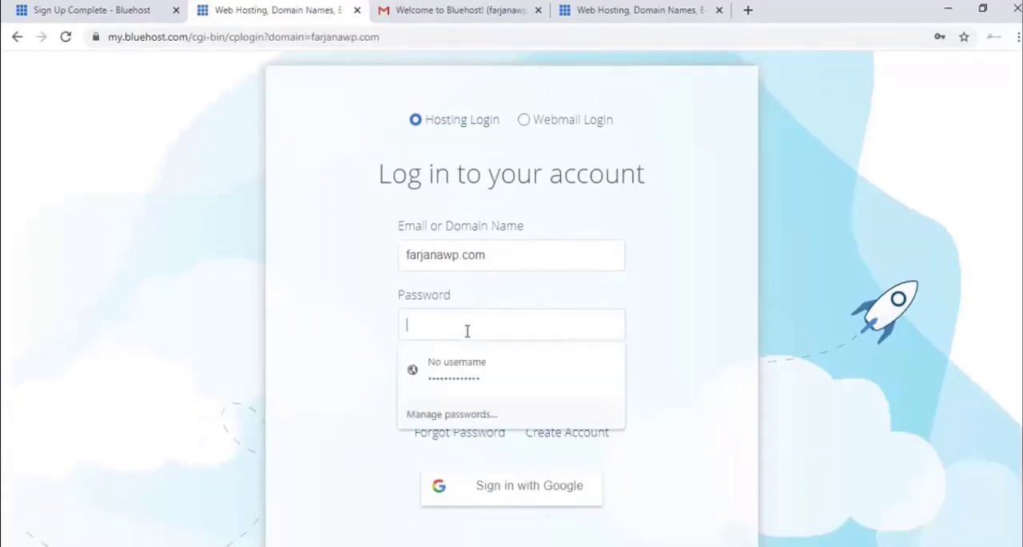
click(376, 324)
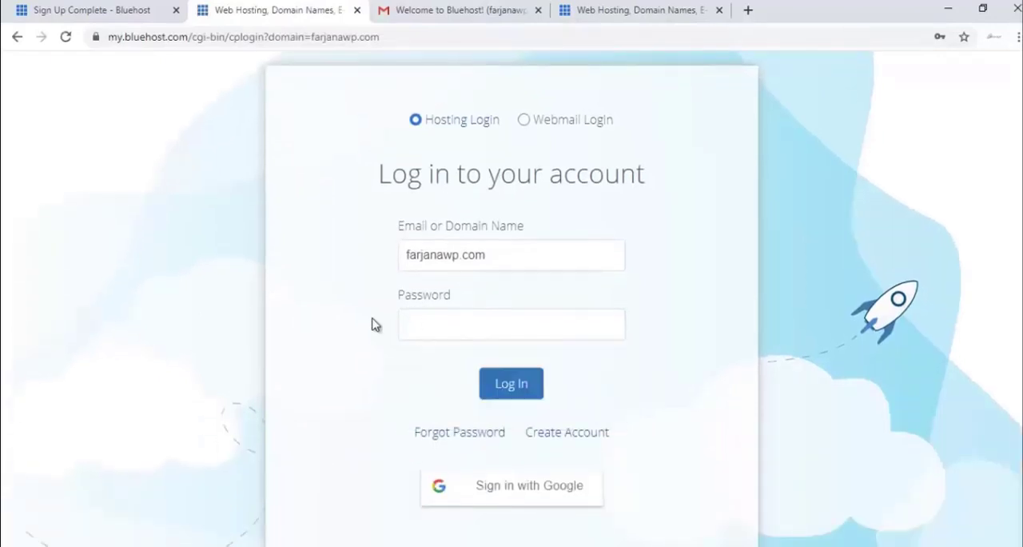
key(ctrl+v)
click(511, 384)
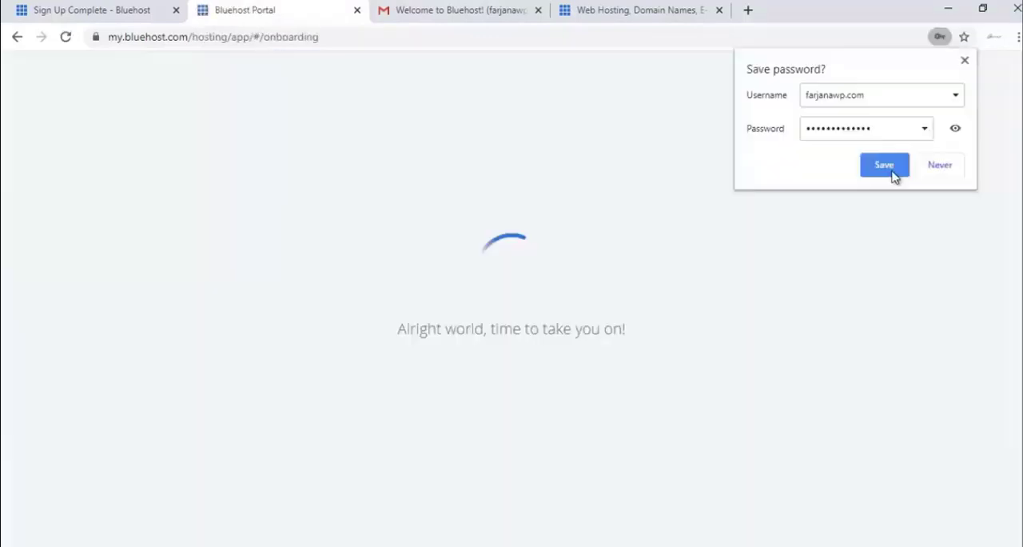
click(884, 165)
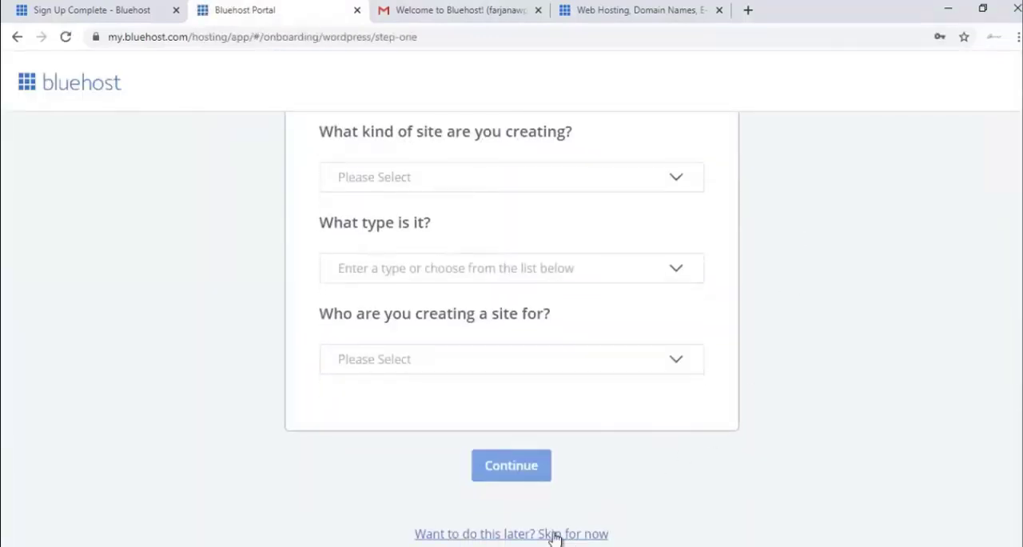
Skip the site onboarding questions, start the dashboard and turn off Domain Privacy + Protection, declining the free trial
click(556, 533)
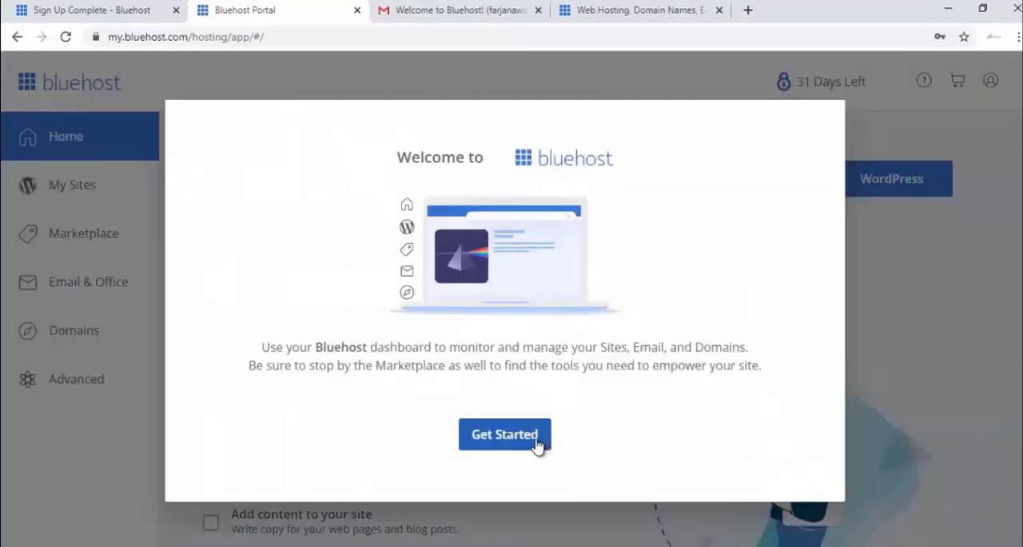
click(533, 445)
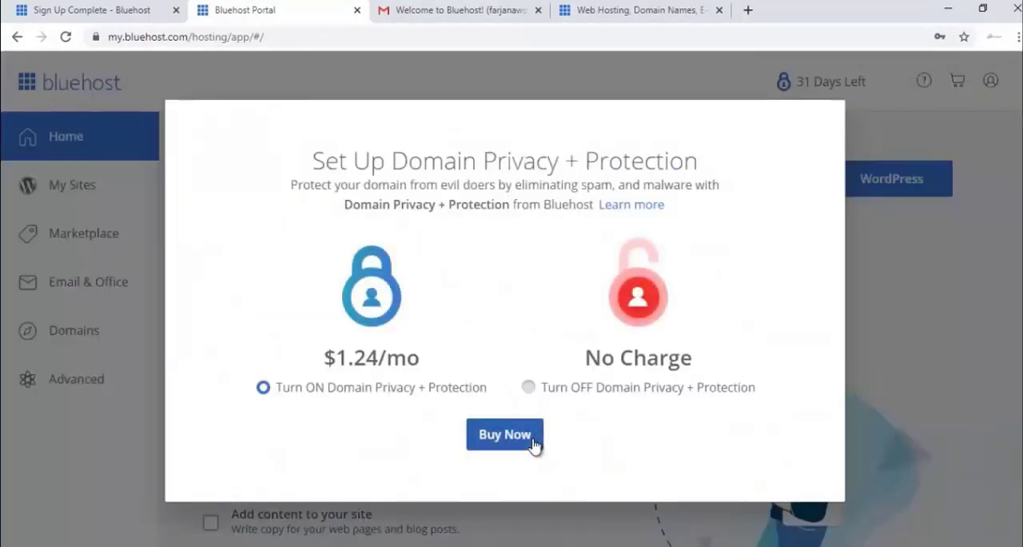
click(584, 393)
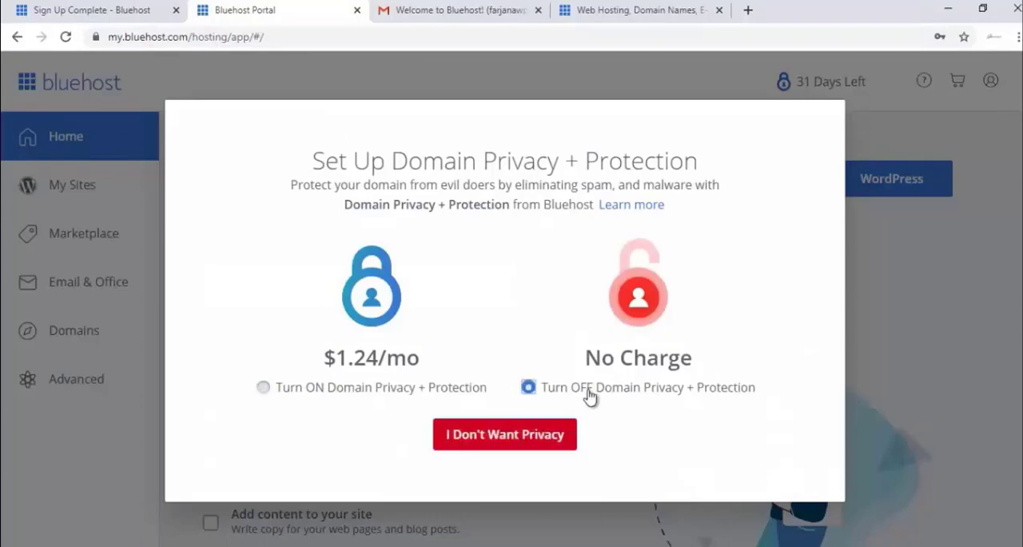
click(549, 431)
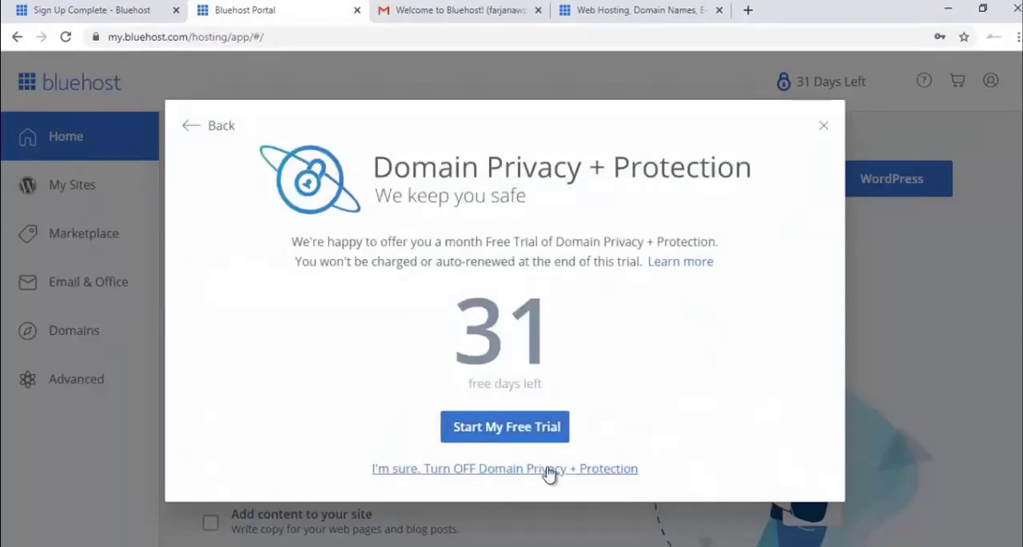
click(548, 470)
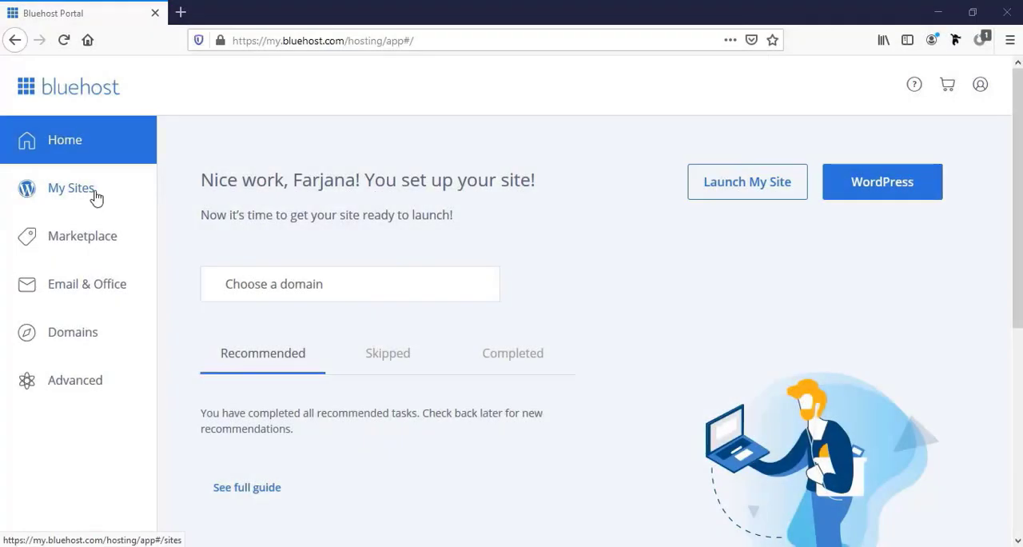
Start creating a WordPress site named "Wordpress Website", with the tagline "Complete Website by" followed by the owner's first name
click(77, 199)
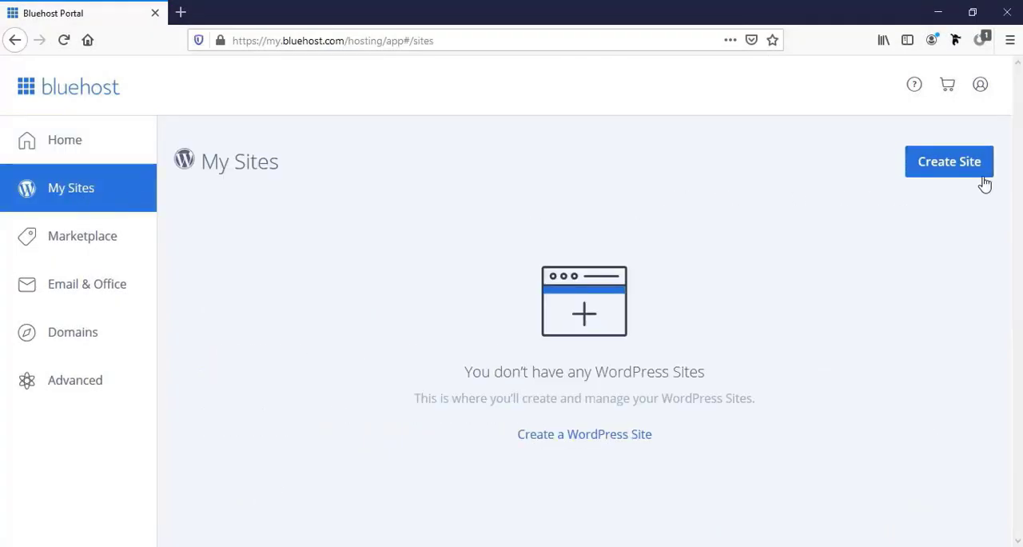
click(943, 177)
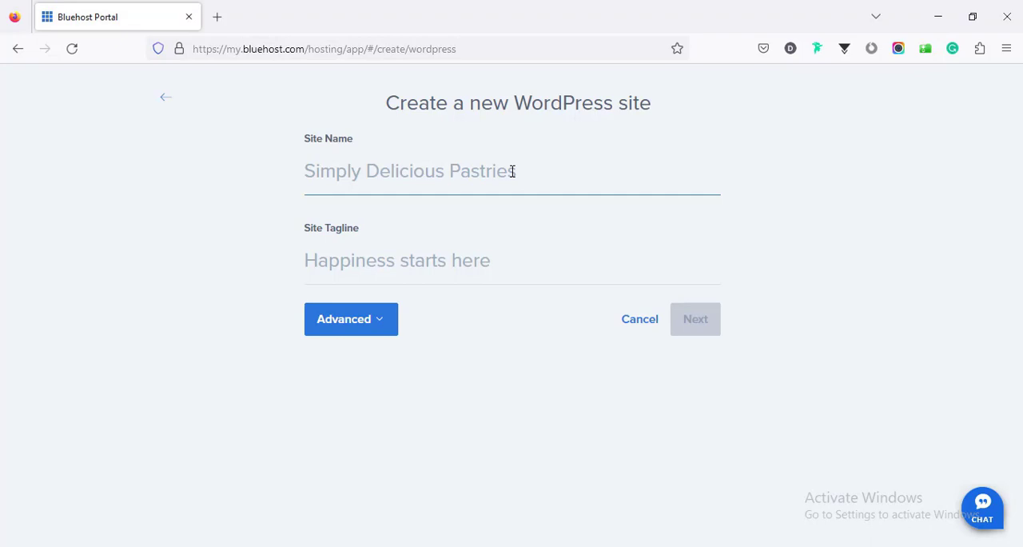
text(Word)
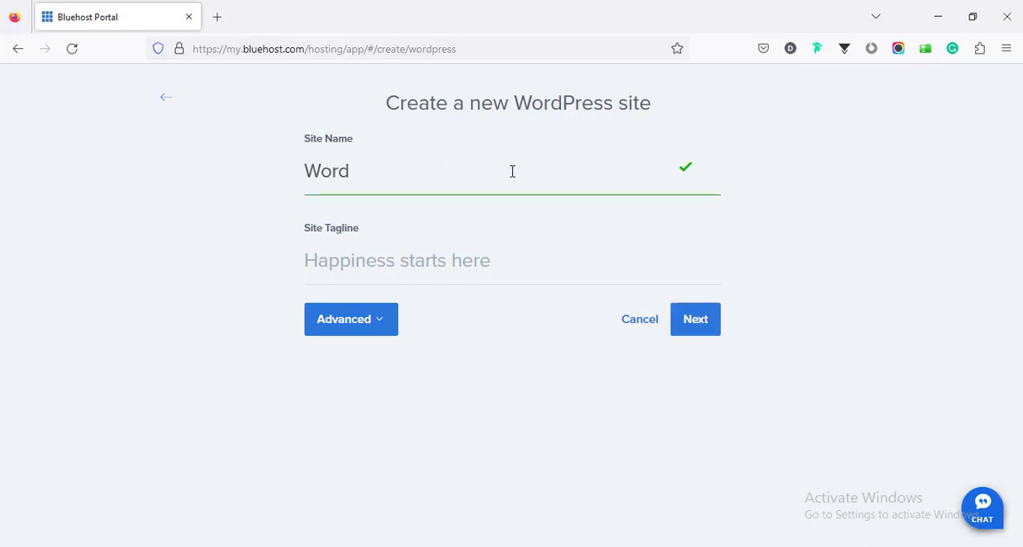
text(press Website)
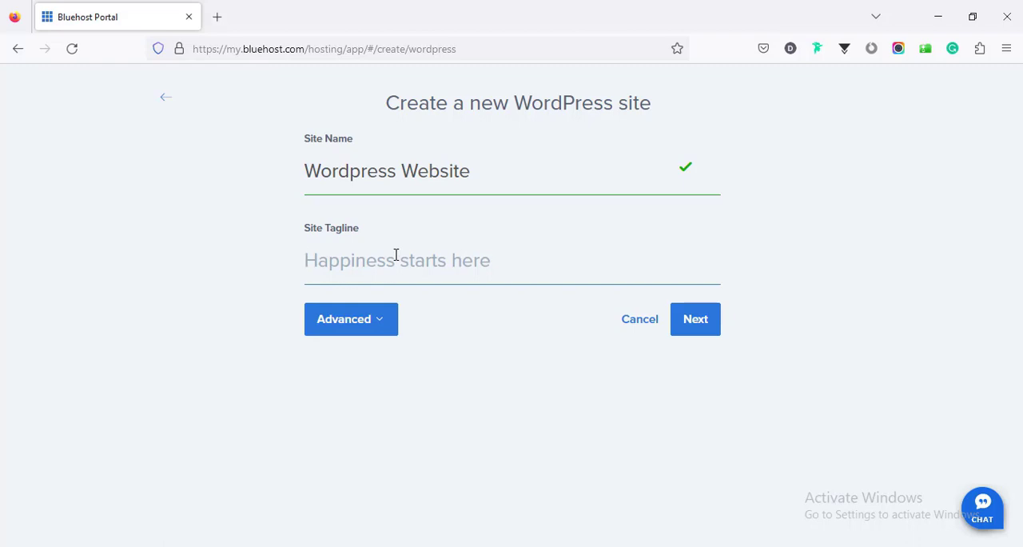
text(Complete Website by Farjana)
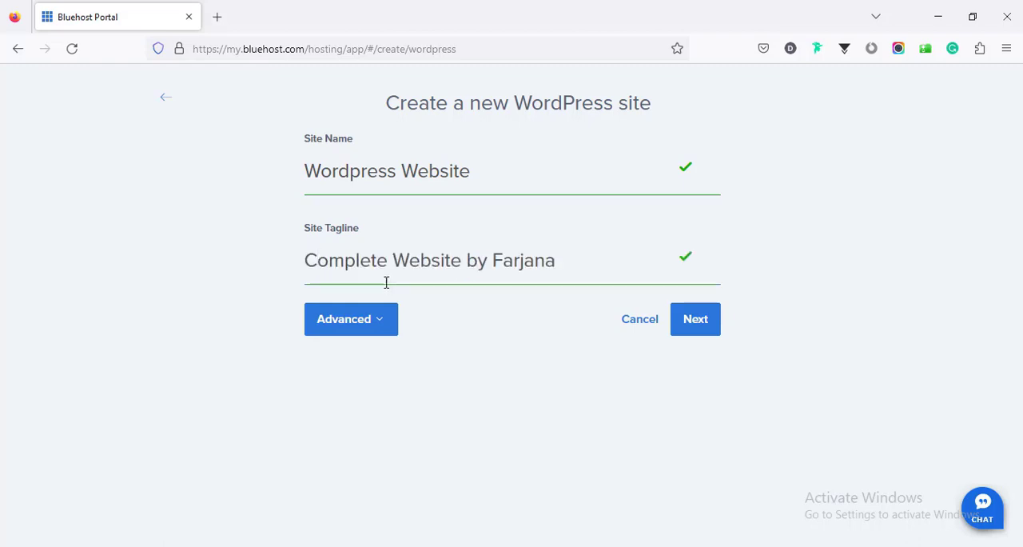
Fill in the advanced site details with the admin's e-mail address, the admin username divihut and the WordPress admin password, and continue
click(373, 333)
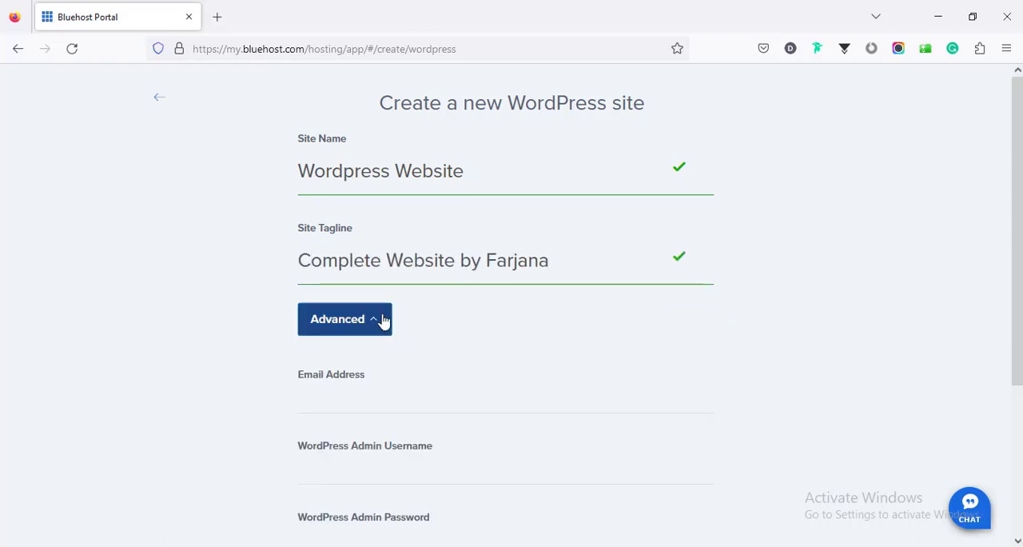
scroll(384, 320, down, 3)
click(349, 244)
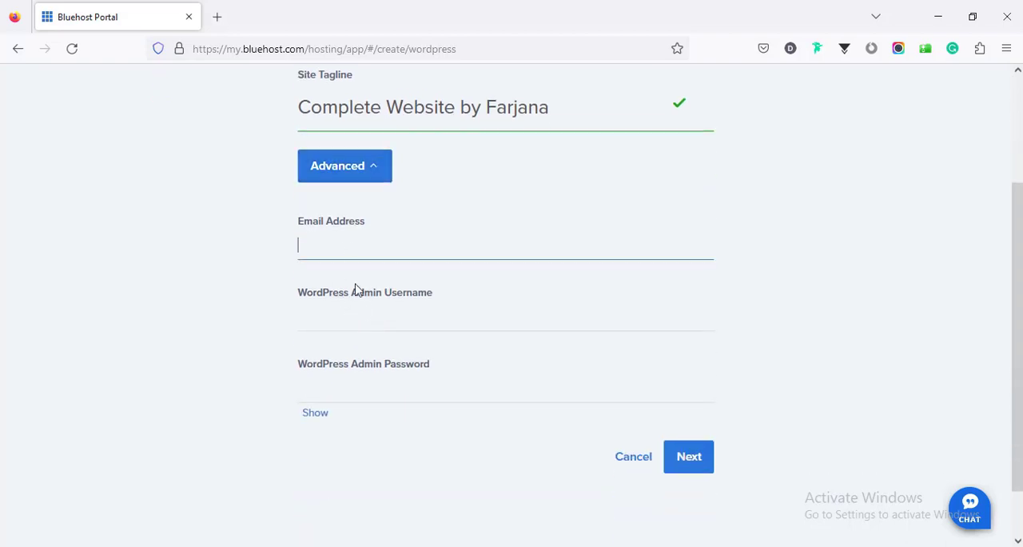
click(366, 313)
click(244, 338)
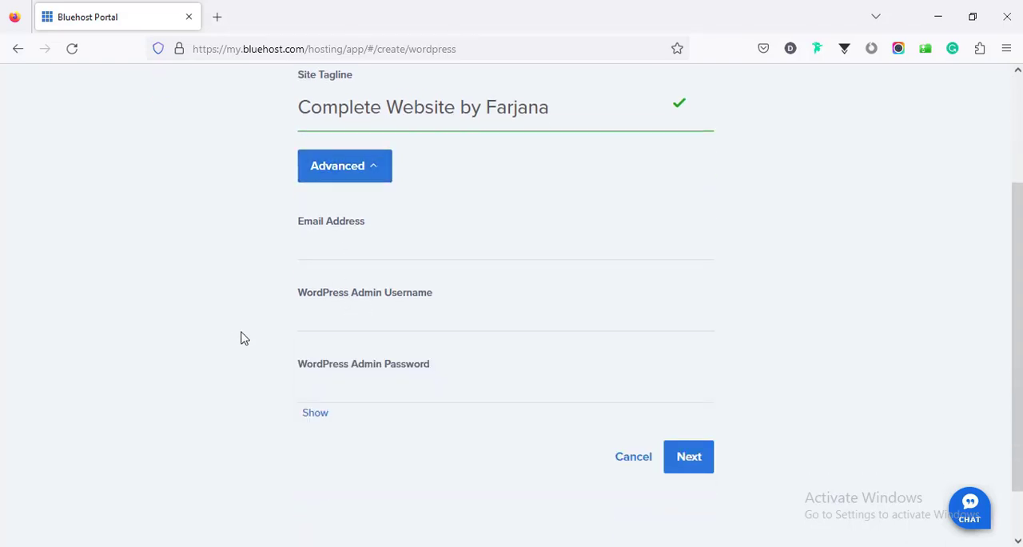
scroll(336, 285, up, 3)
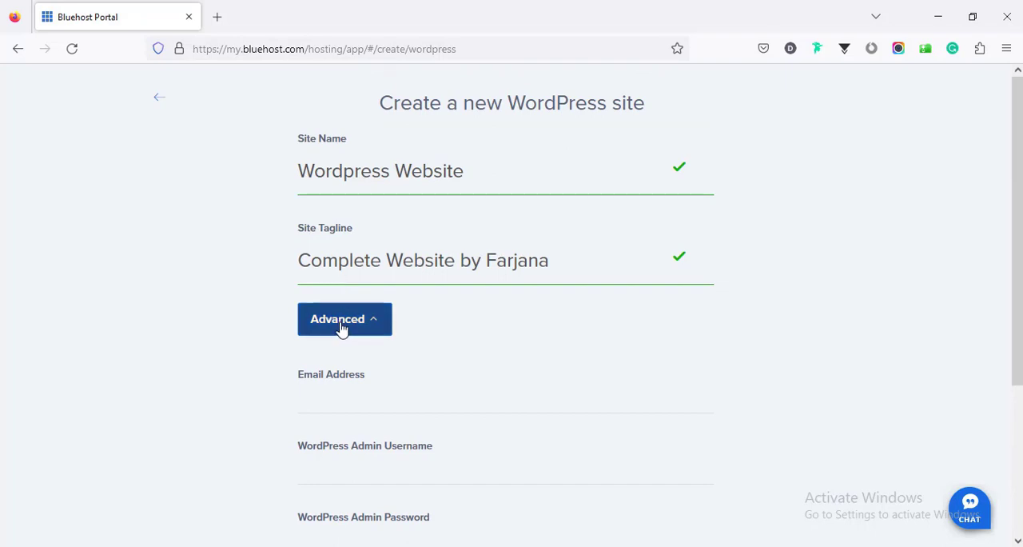
click(343, 385)
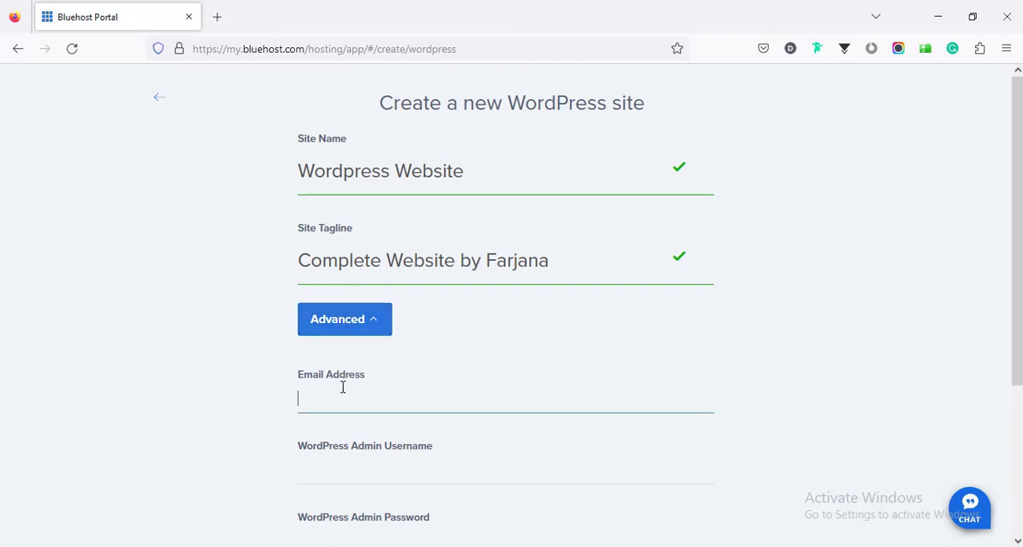
scroll(343, 386, down, 2)
scroll(343, 387, down, 2)
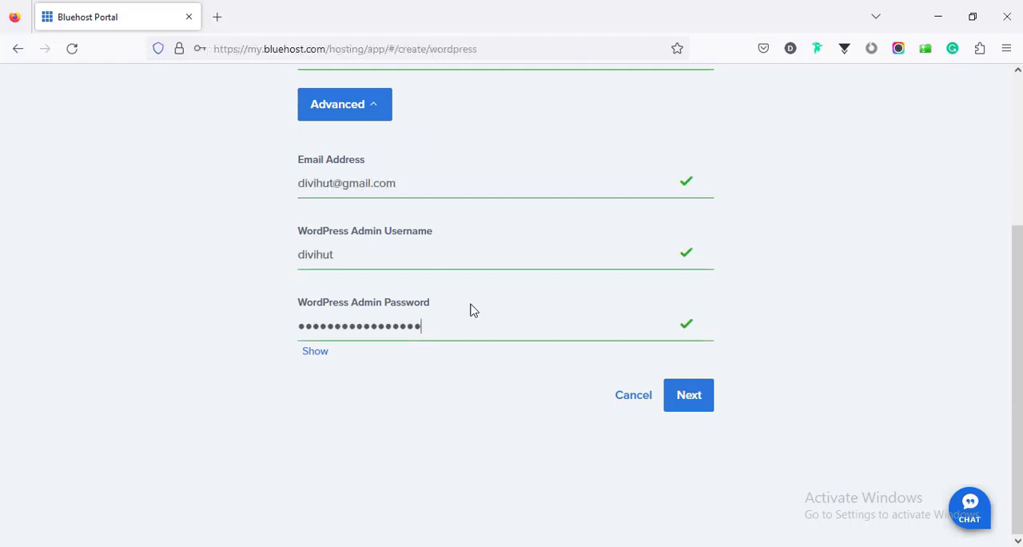
click(698, 399)
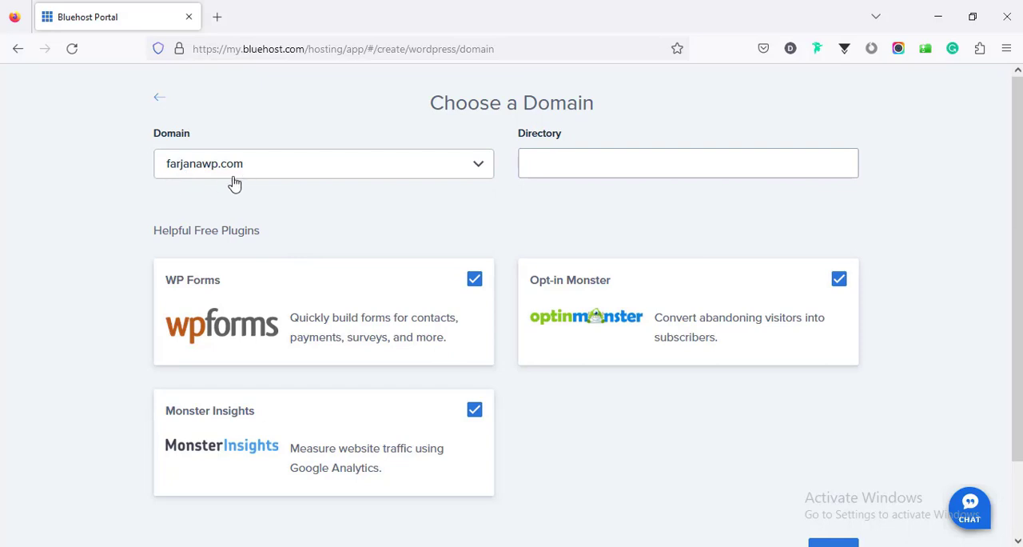
Keep the domain farjanawp.com with an empty directory, deselect the WP Forms, Monster Insights and Opt-in Monster plugins, and continue
click(541, 164)
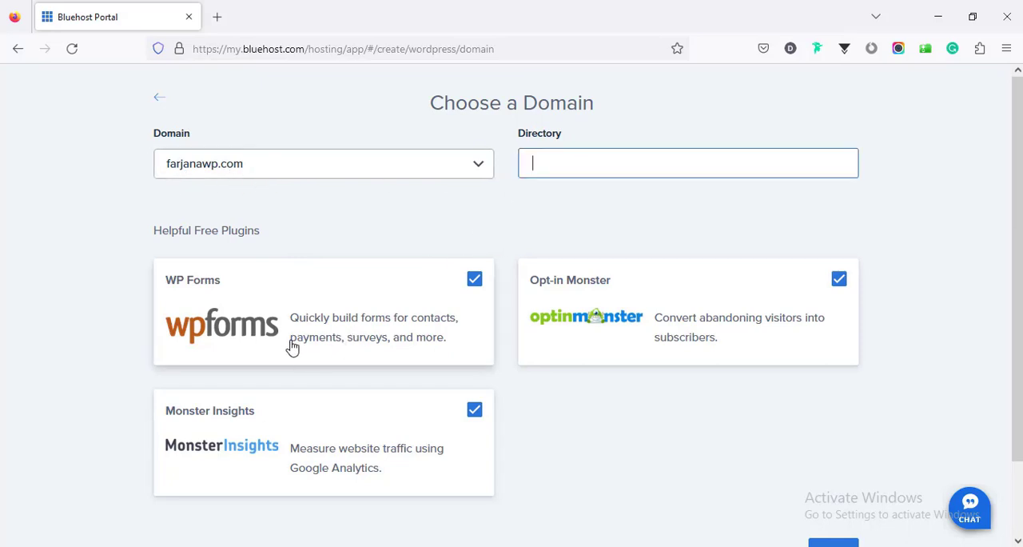
scroll(290, 347, down, 2)
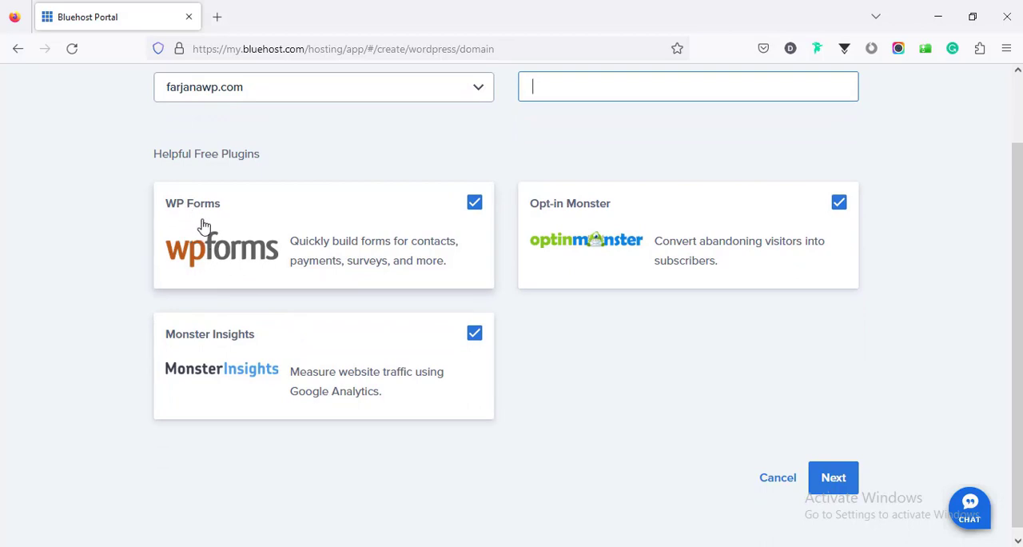
click(473, 207)
click(475, 332)
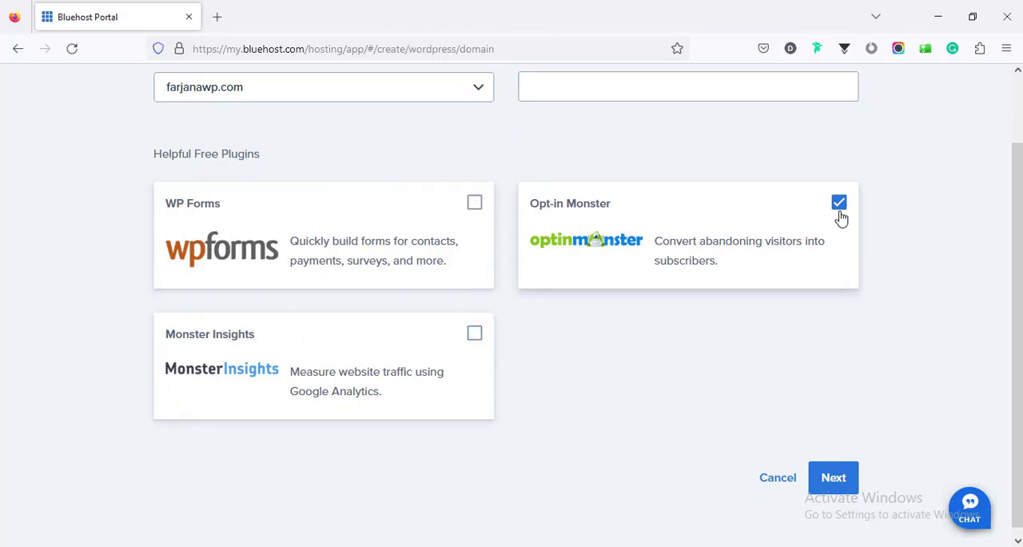
click(838, 203)
scroll(632, 375, down, 1)
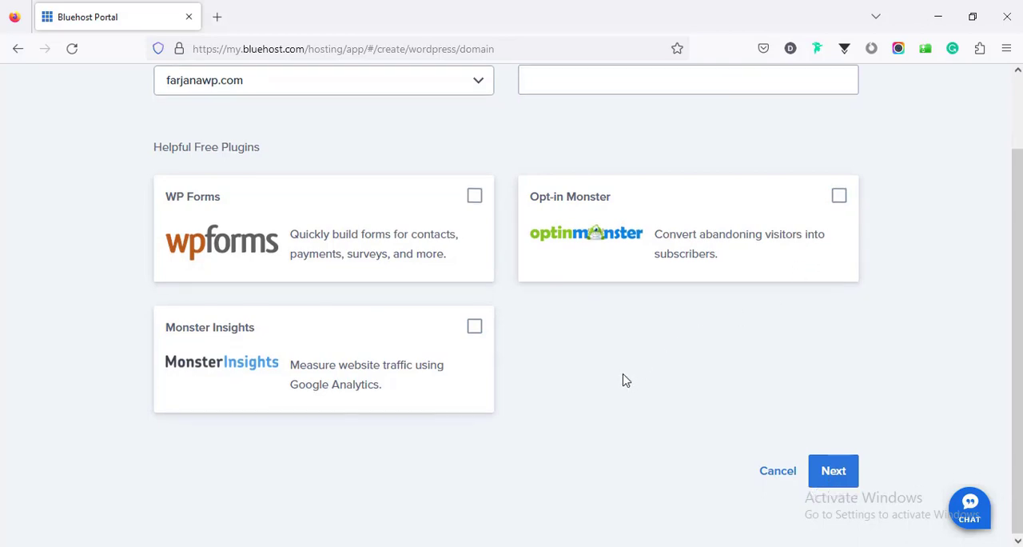
click(833, 471)
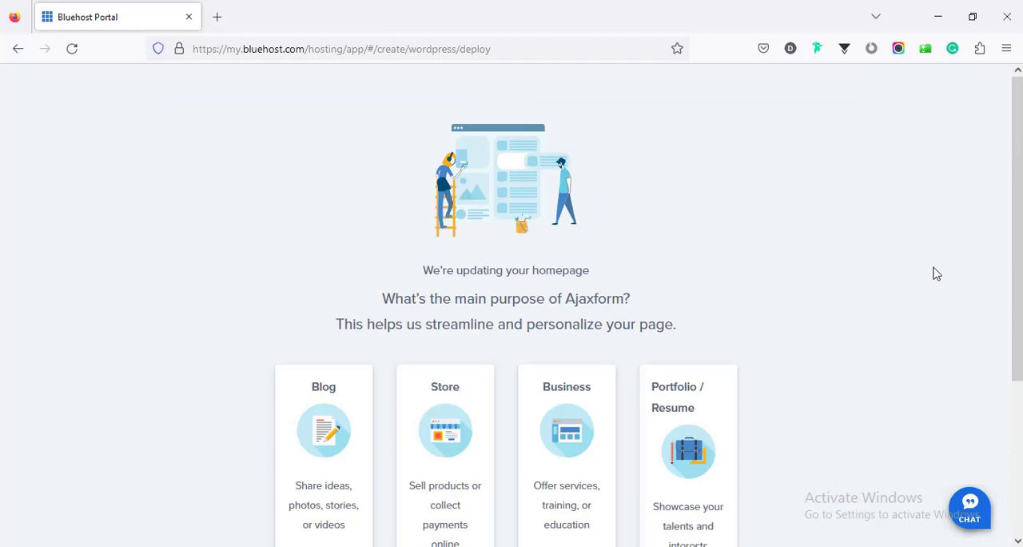
Skip the question about the site's main purpose and log in to the newly installed WordPress site
drag(1016, 290, 1012, 449)
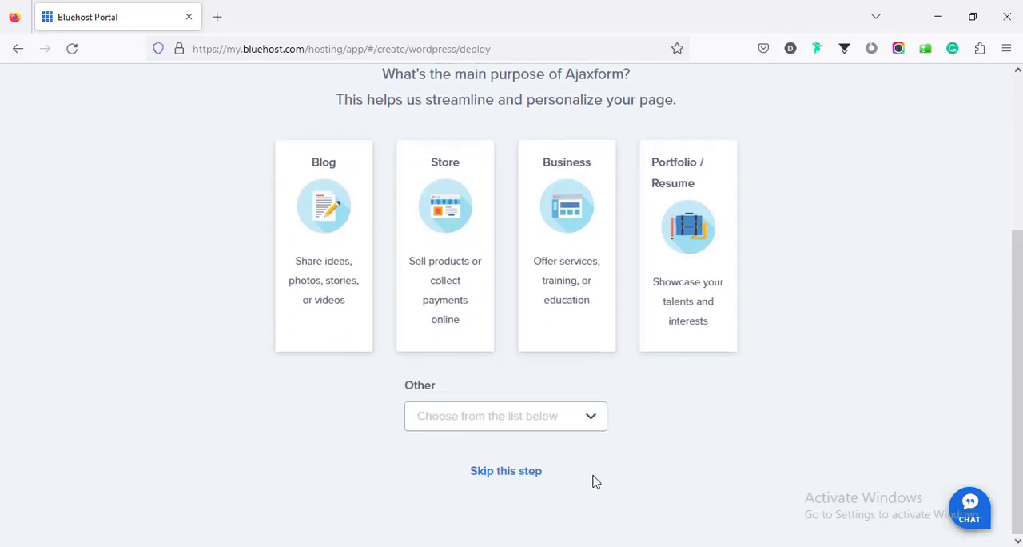
click(505, 470)
scroll(542, 367, up, 3)
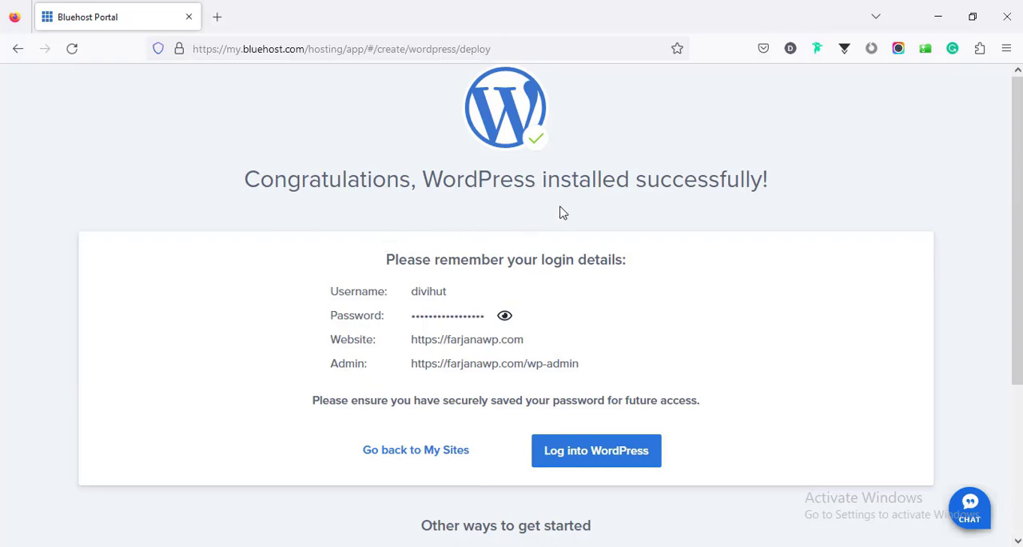
click(581, 452)
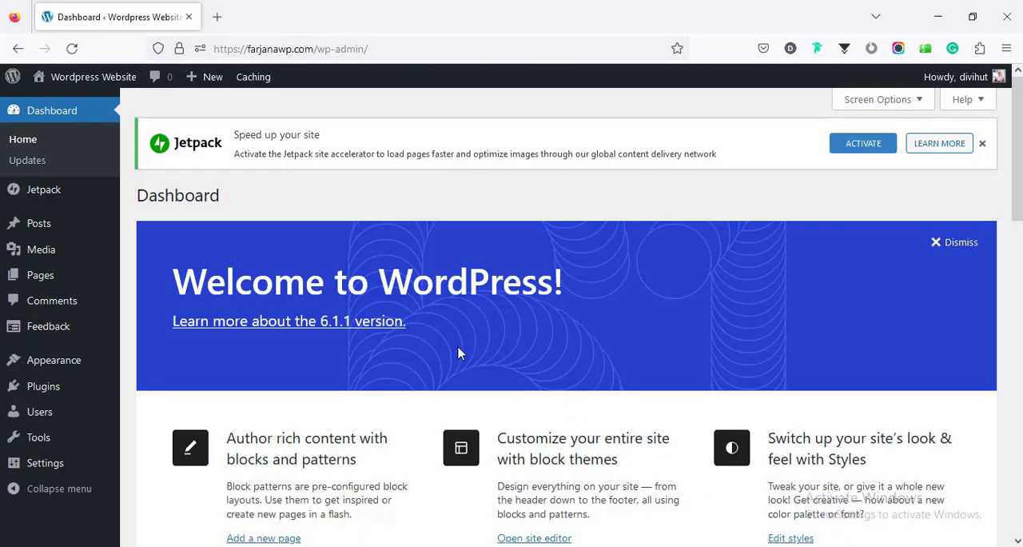
Open the live site farjanawp.com in a new tab, look over its homepage and return to the WordPress dashboard
mouse_move(101, 79)
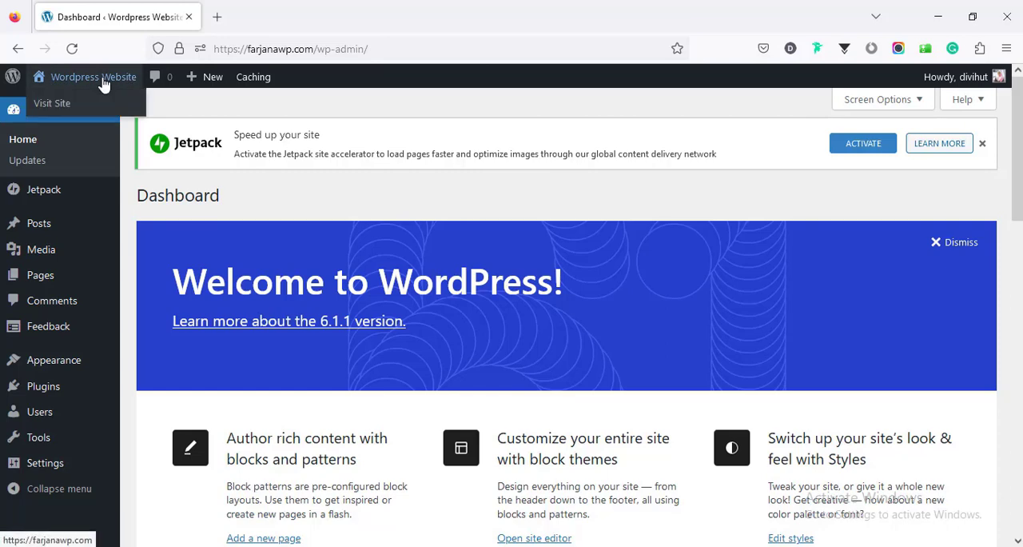
middle_click(95, 105)
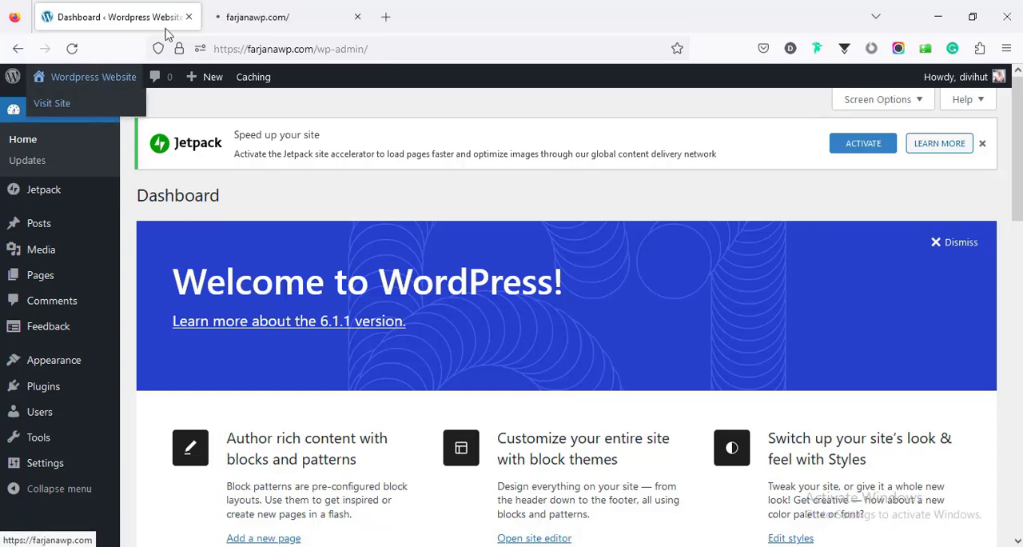
click(265, 12)
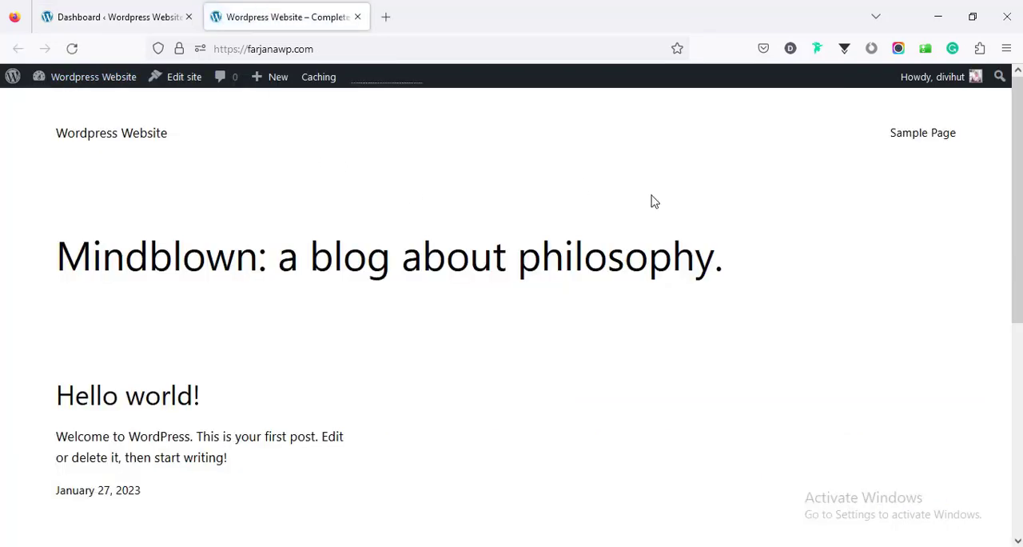
drag(1017, 226, 1016, 447)
click(120, 17)
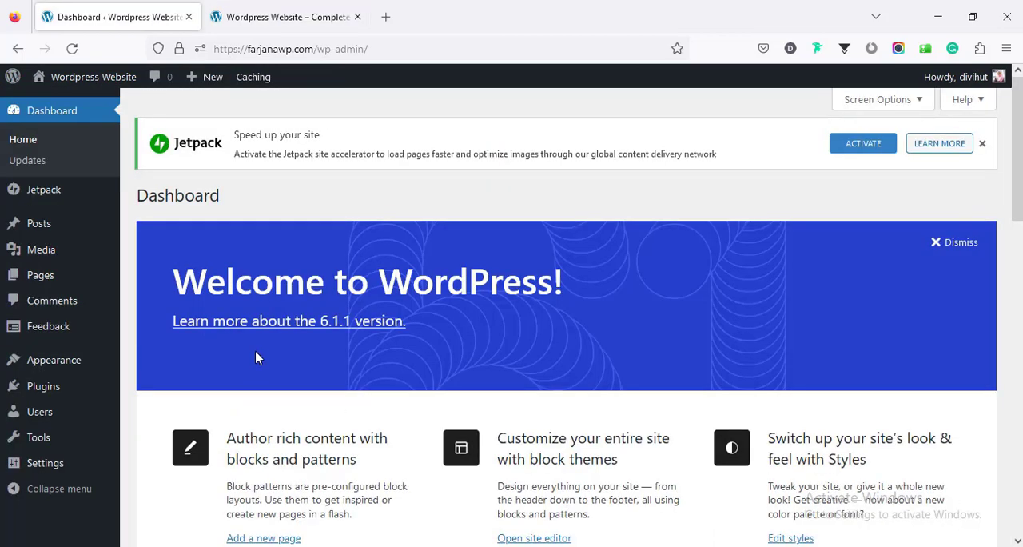
Open the installed themes, compare the current theme with the live homepage and activate the Sinatra theme
mouse_move(69, 364)
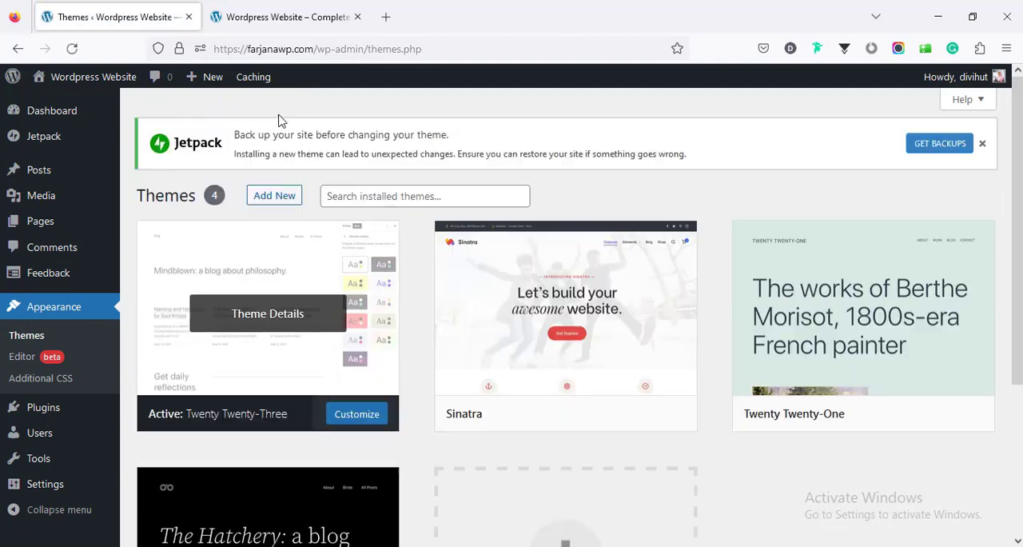
click(275, 16)
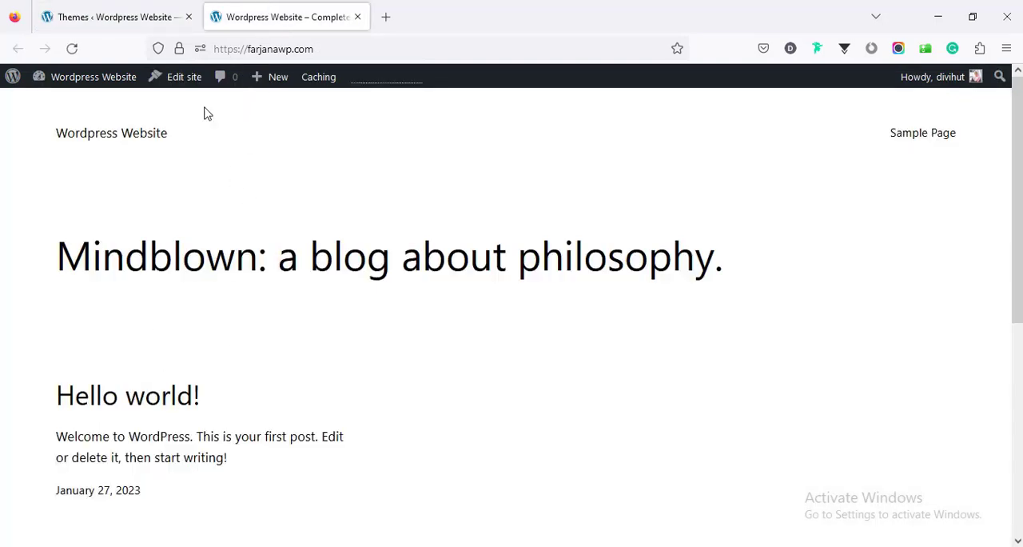
click(146, 15)
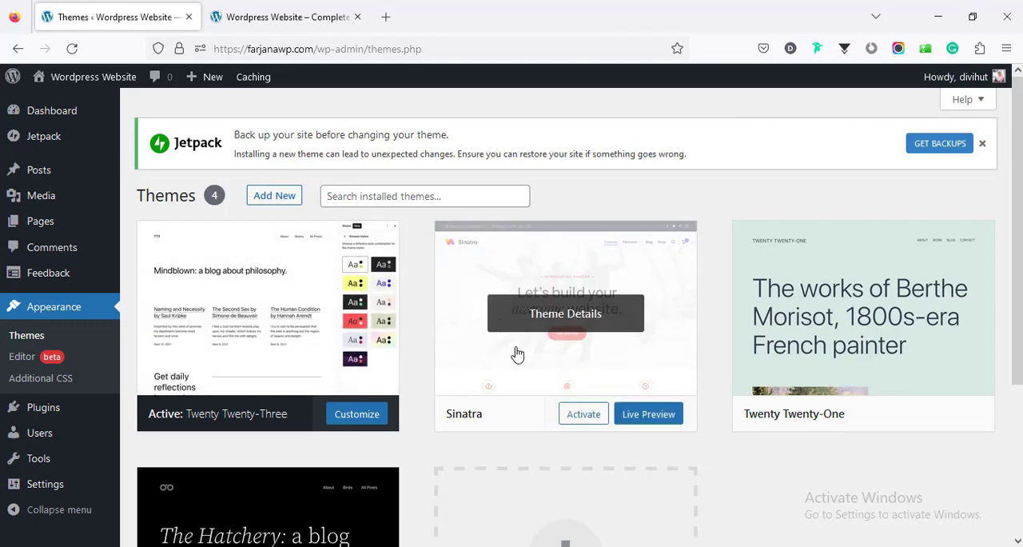
click(585, 417)
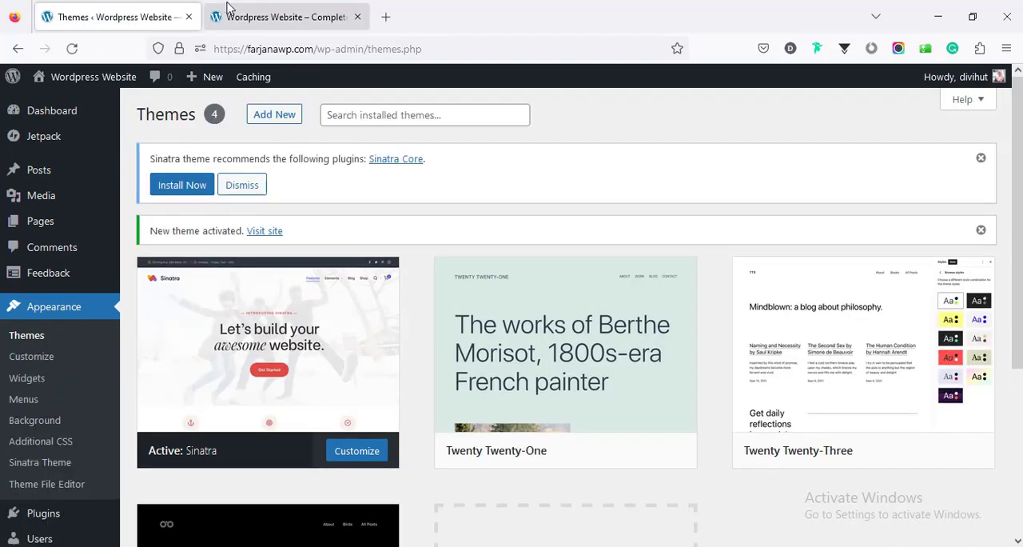
Reload the live site to check its homepage with the Sinatra theme, and return to the theme administration
click(221, 16)
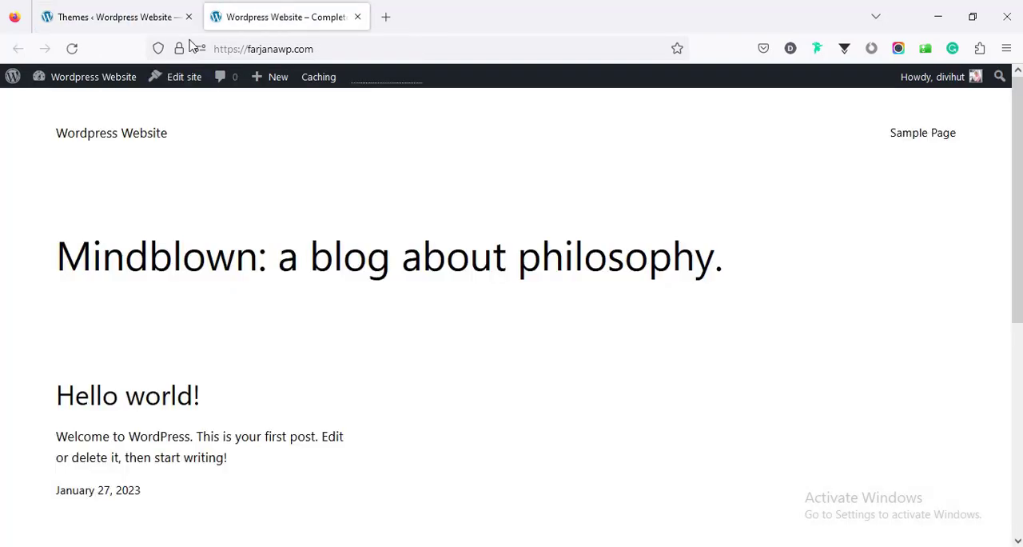
click(70, 48)
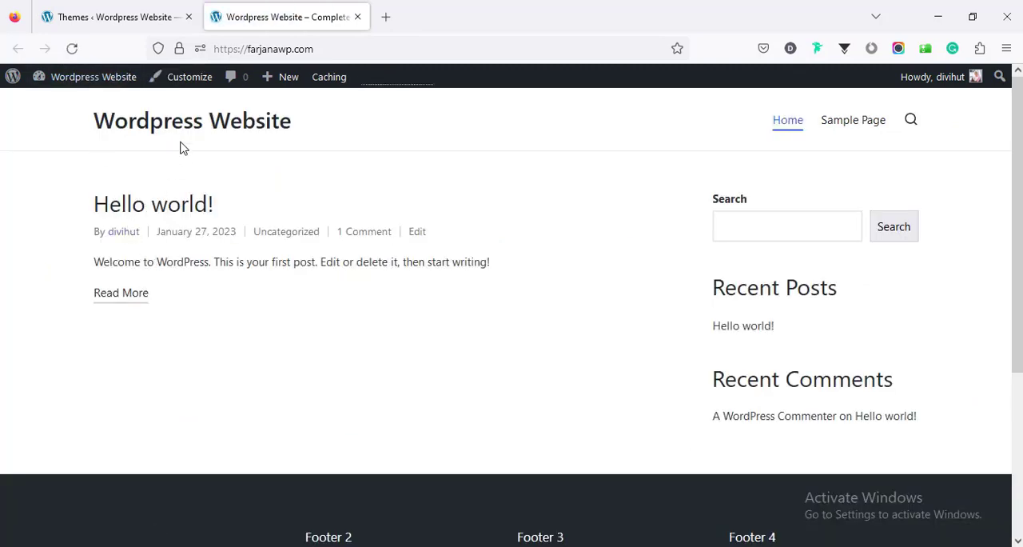
click(99, 7)
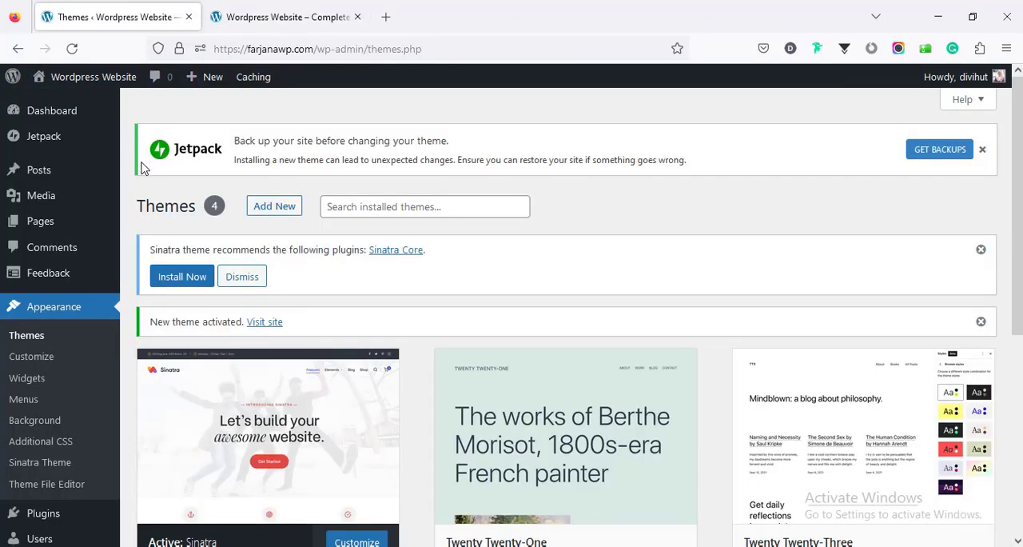
Open the WordPress dashboard and look through its widgets down to Jetpack Stats
mouse_move(58, 120)
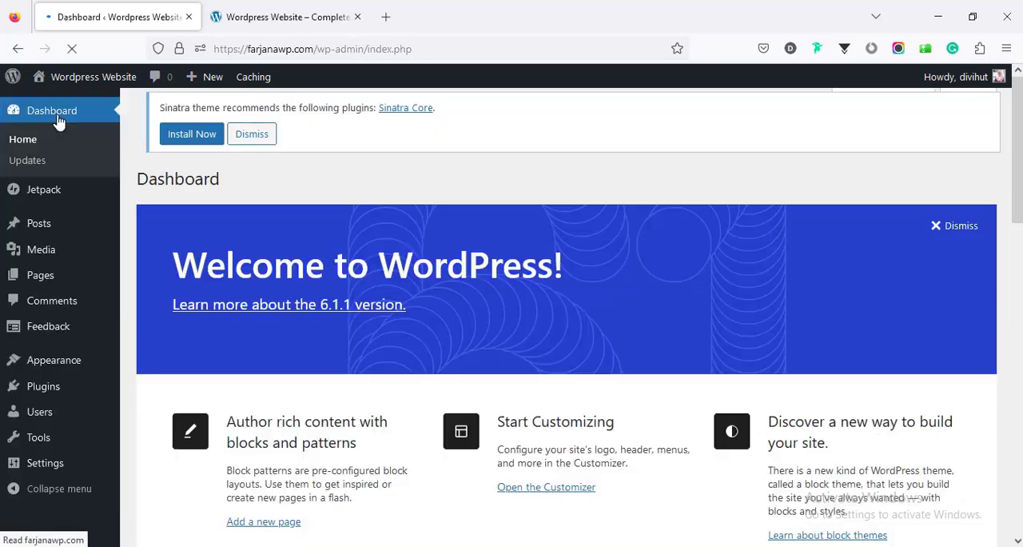
scroll(376, 306, down, 5)
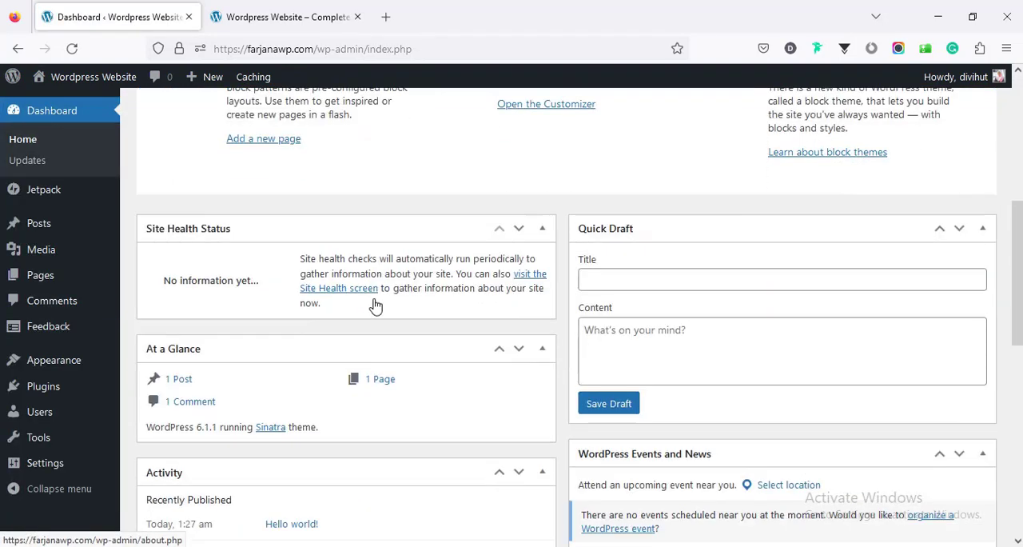
scroll(376, 306, down, 4)
scroll(376, 306, down, 3)
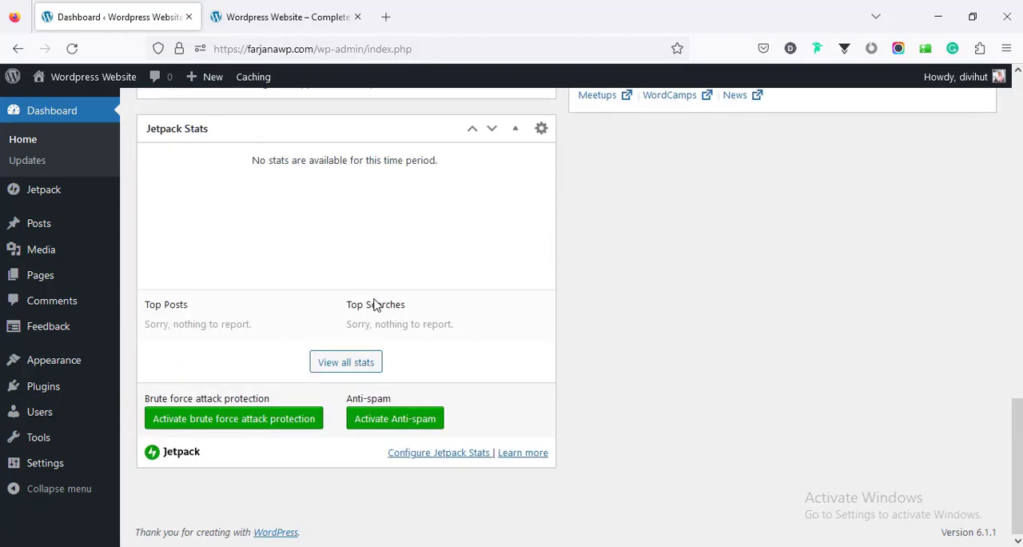
scroll(374, 305, up, 8)
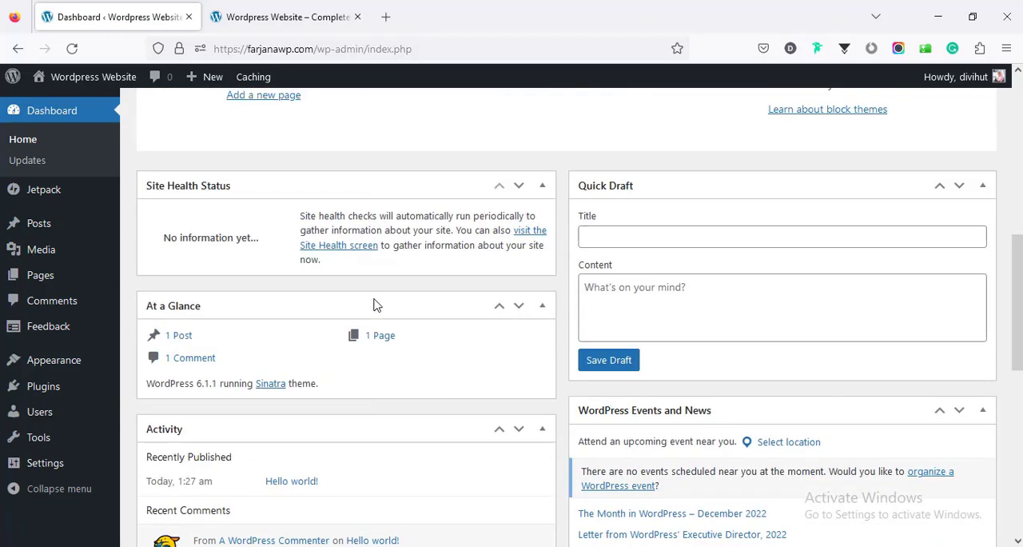
scroll(374, 299, up, 3)
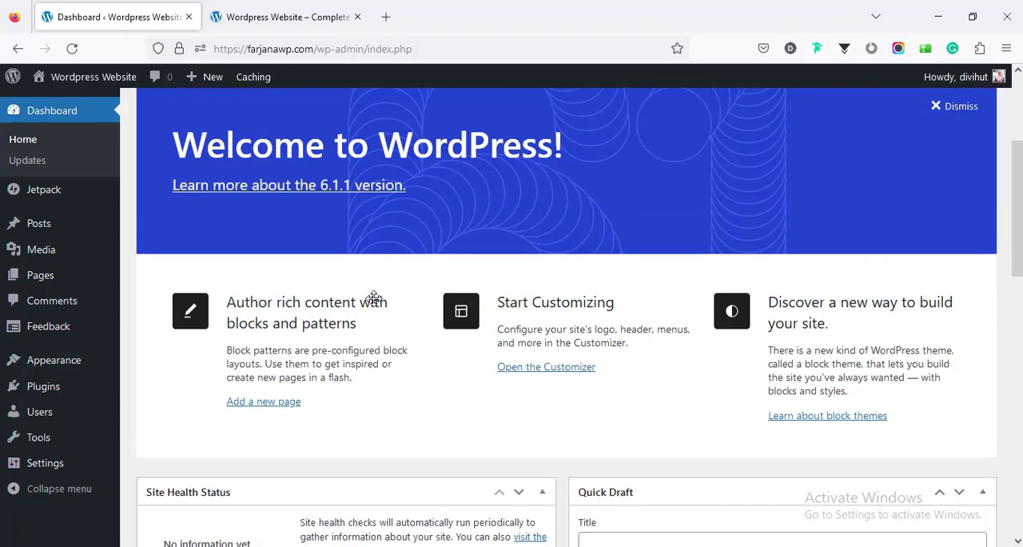
Open the installed plugins, select them all and deactivate them in bulk
click(47, 386)
scroll(239, 308, down, 3)
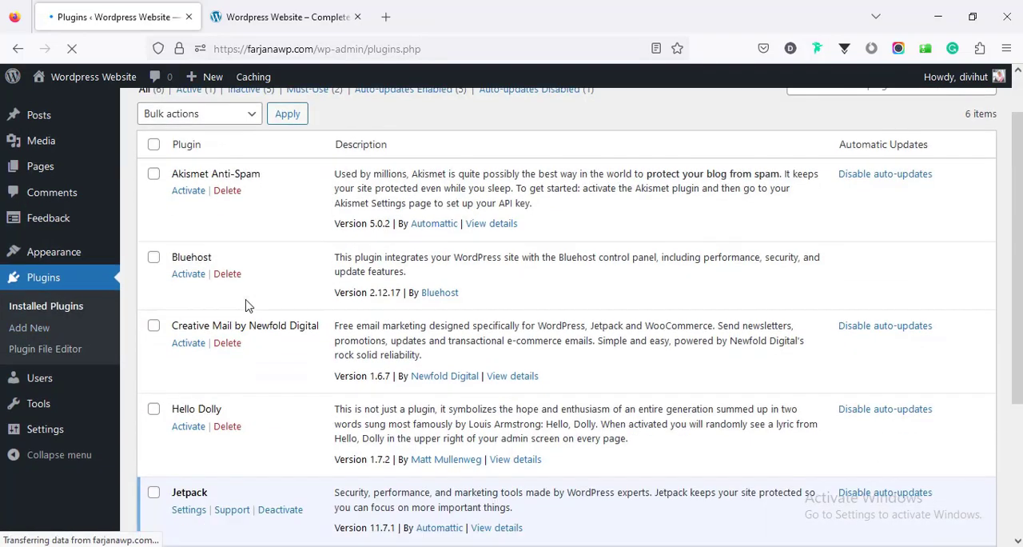
scroll(246, 303, up, 3)
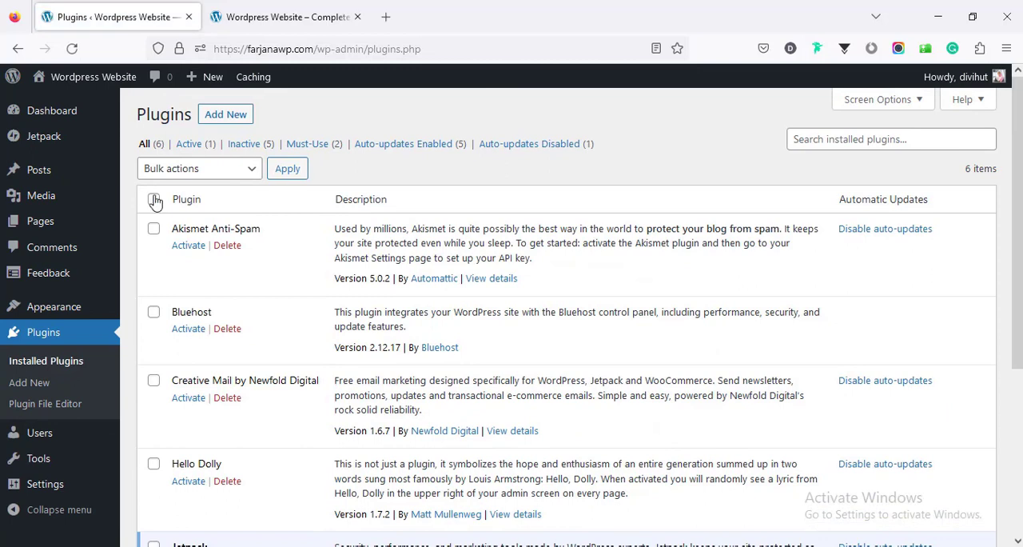
click(153, 199)
click(199, 250)
click(171, 312)
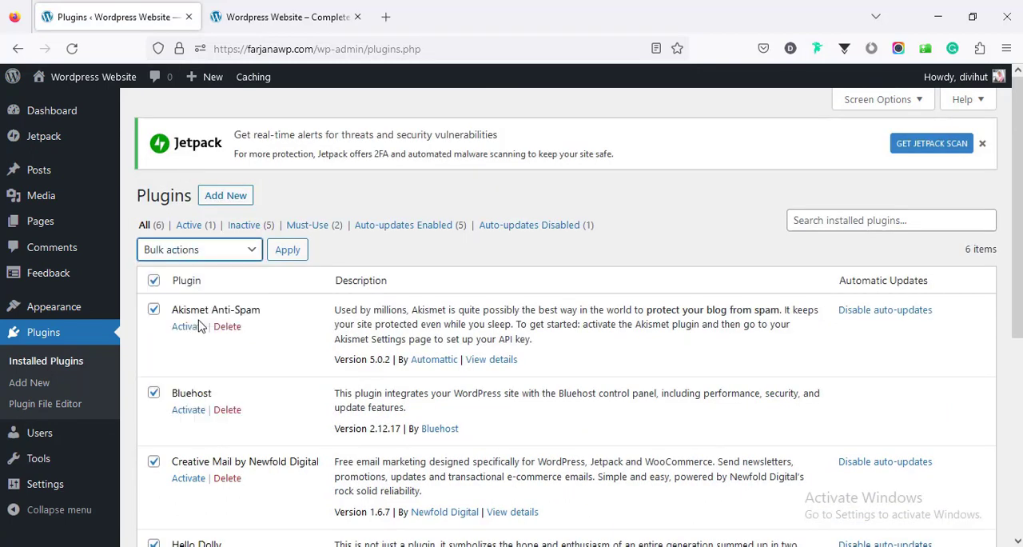
click(289, 251)
click(289, 252)
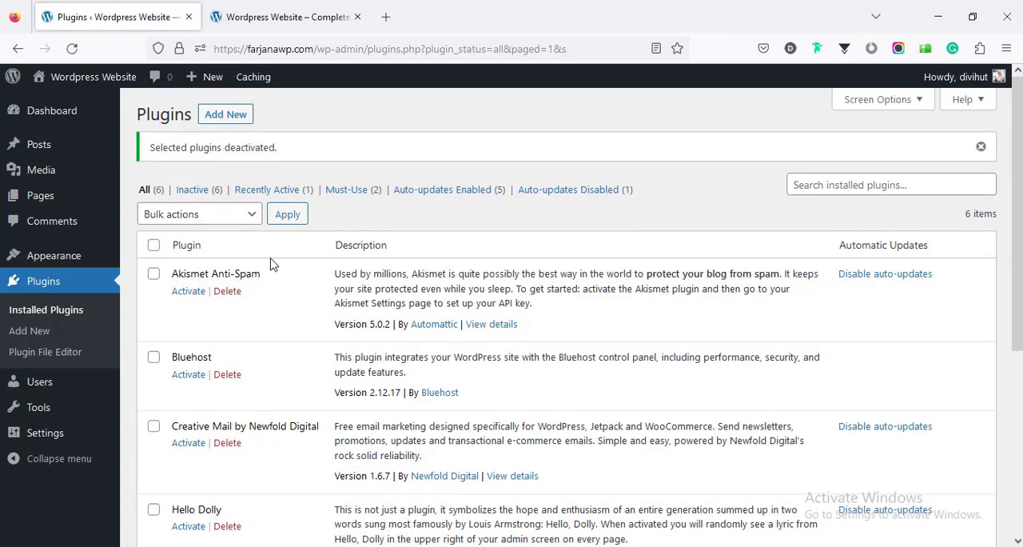
Select all the deactivated plugins and delete them in bulk together with their data
click(153, 246)
click(171, 214)
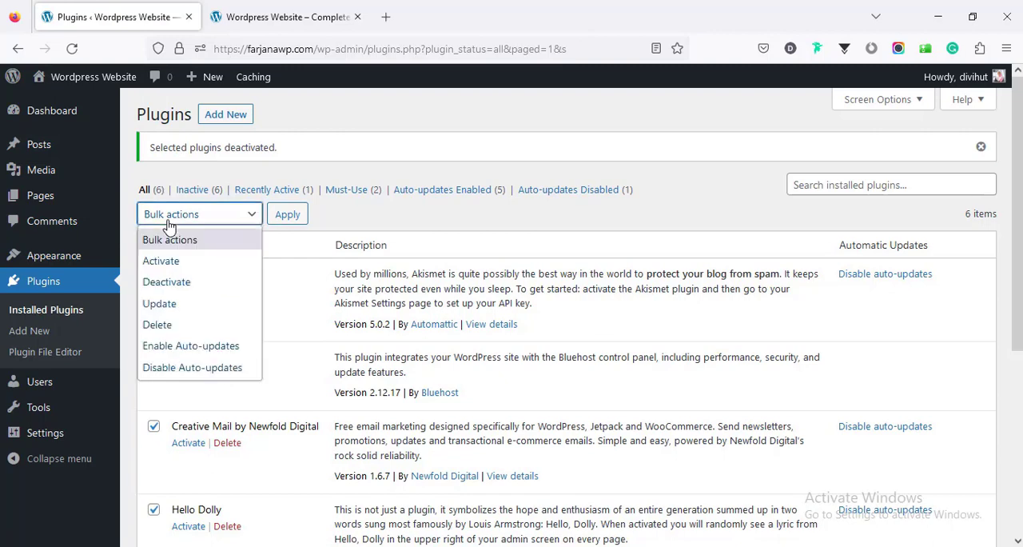
click(195, 331)
click(293, 221)
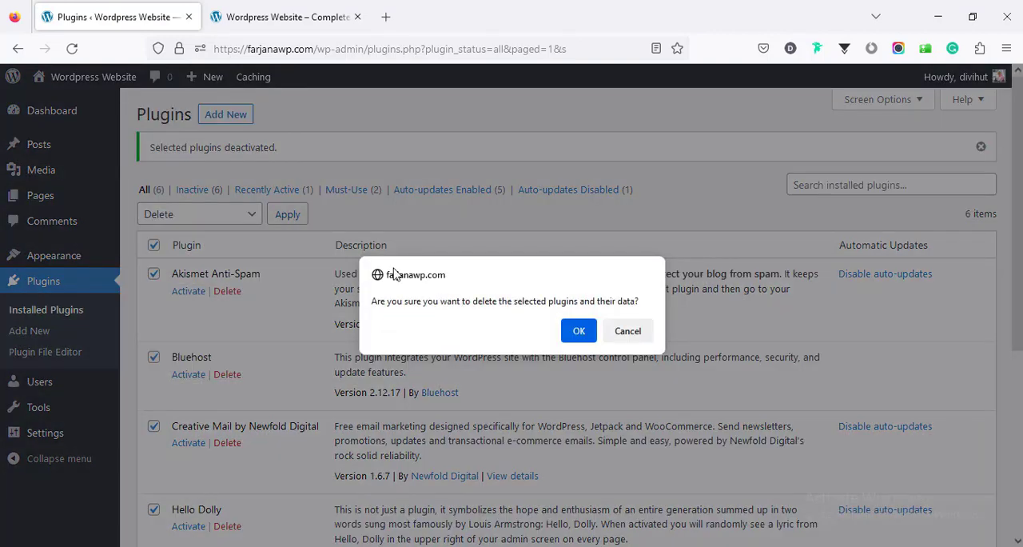
click(577, 332)
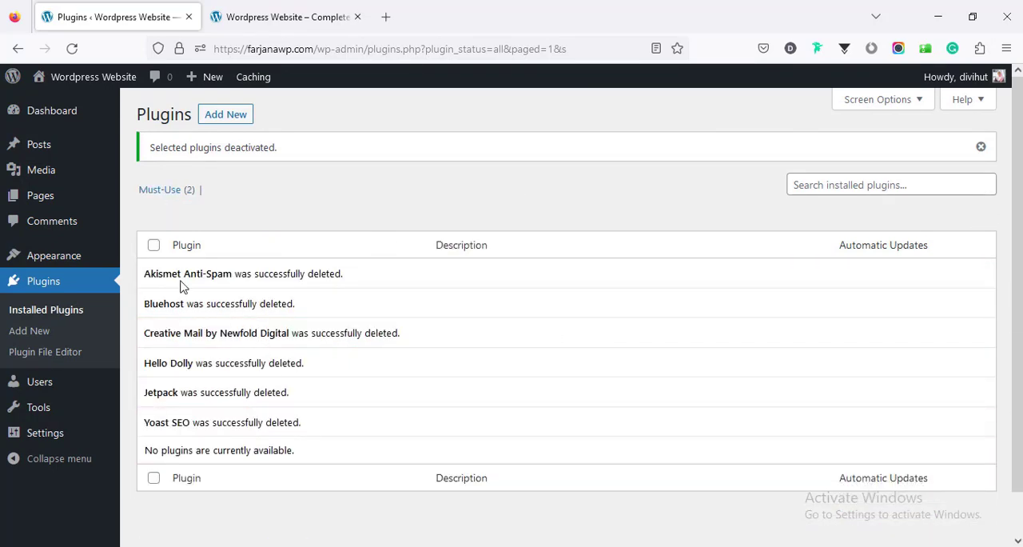
Return to the dashboard and dismiss the welcome panel and the Sinatra Core plugin recommendation
click(71, 120)
click(950, 227)
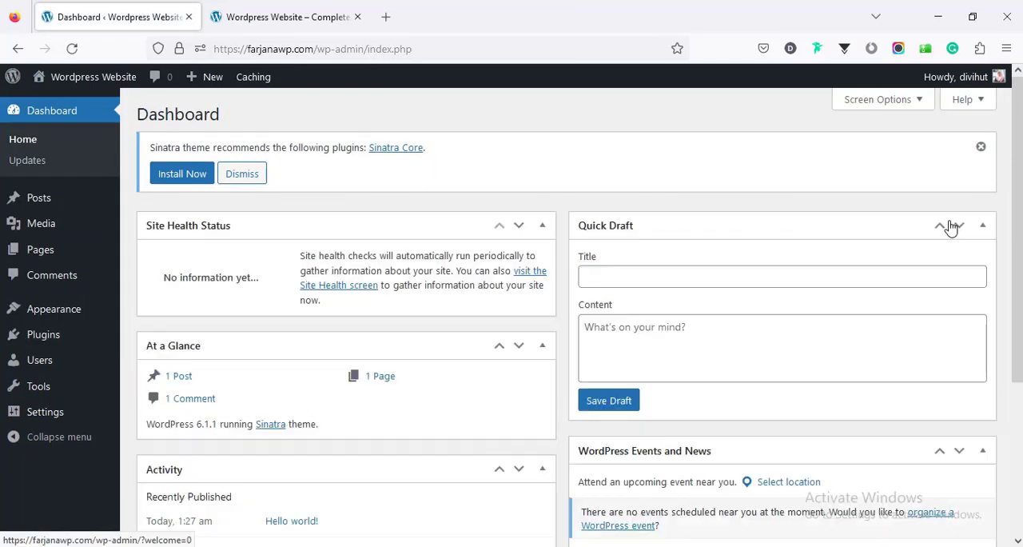
click(980, 147)
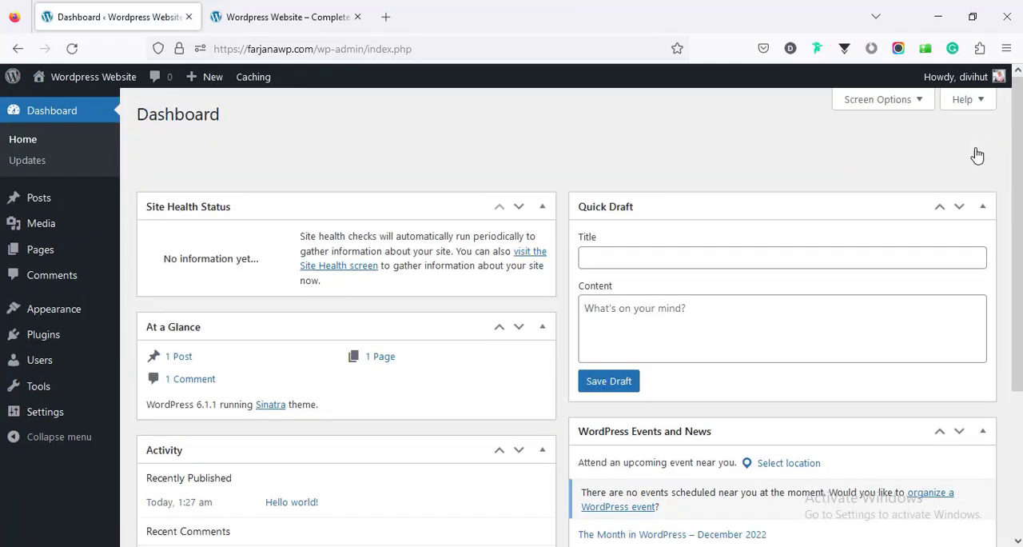
Collapse the At a Glance, Site Health Status, Quick Draft, Activity and WordPress Events and News widgets
click(545, 274)
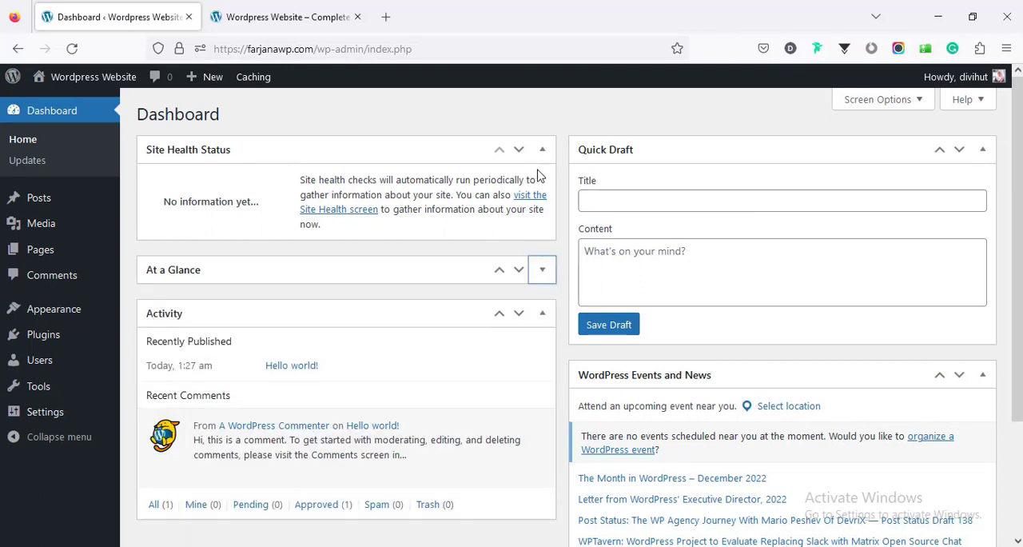
click(542, 150)
click(979, 151)
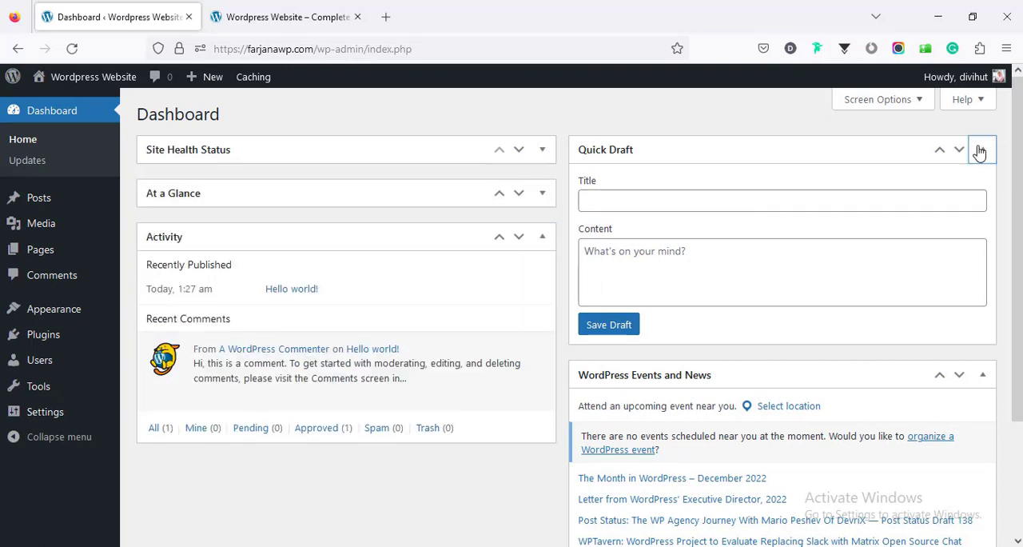
click(551, 238)
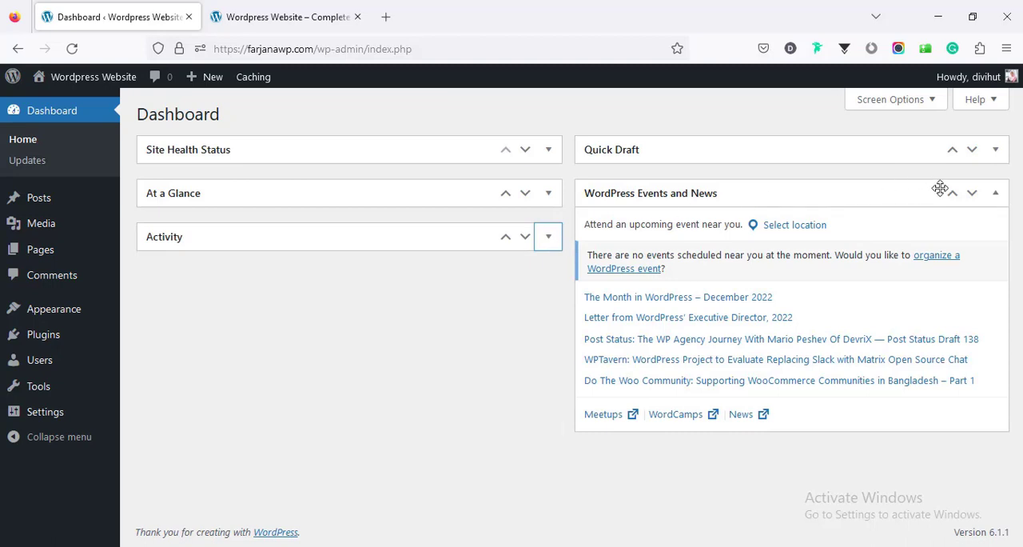
click(996, 195)
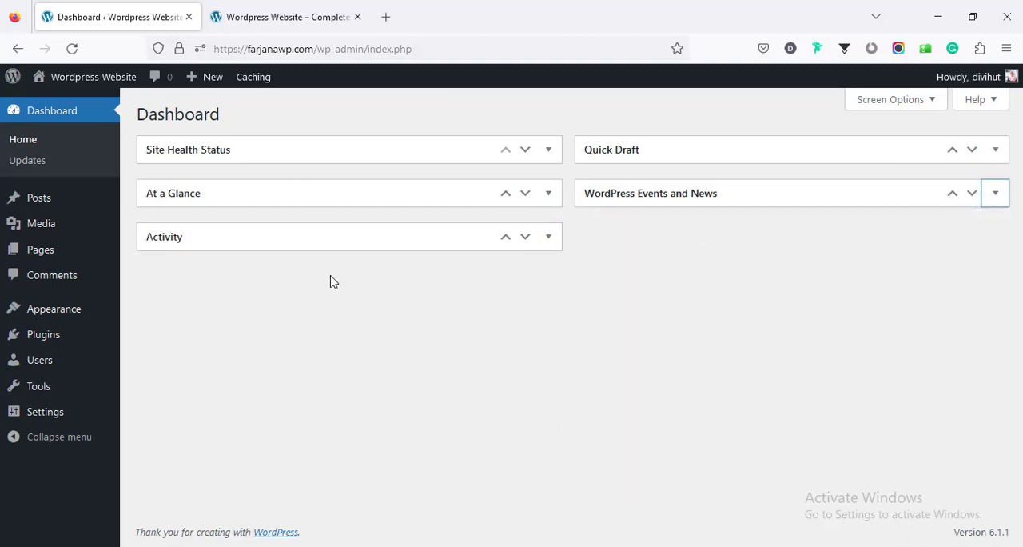
Move the Hello world! post to the trash and empty the posts trash
click(92, 205)
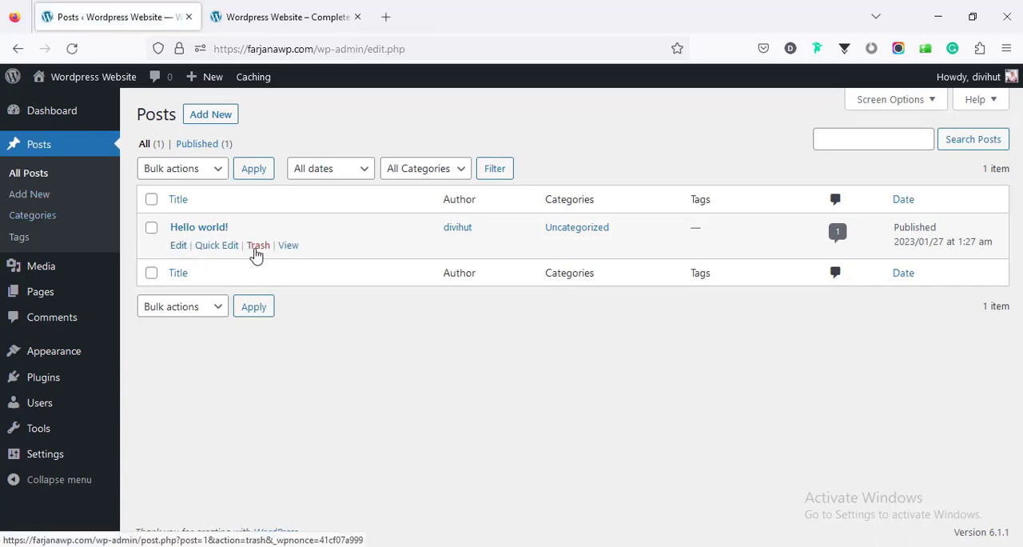
click(258, 245)
click(200, 191)
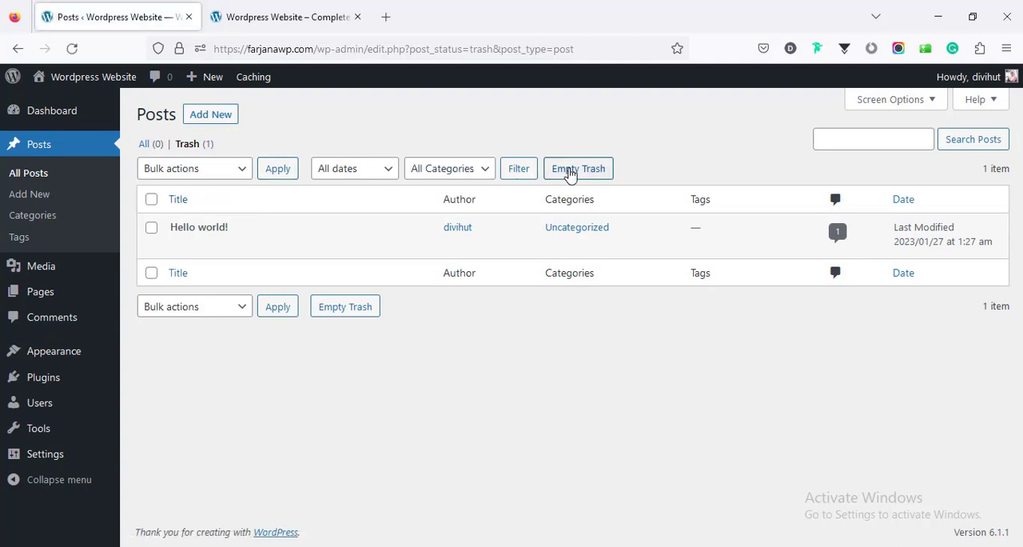
click(570, 174)
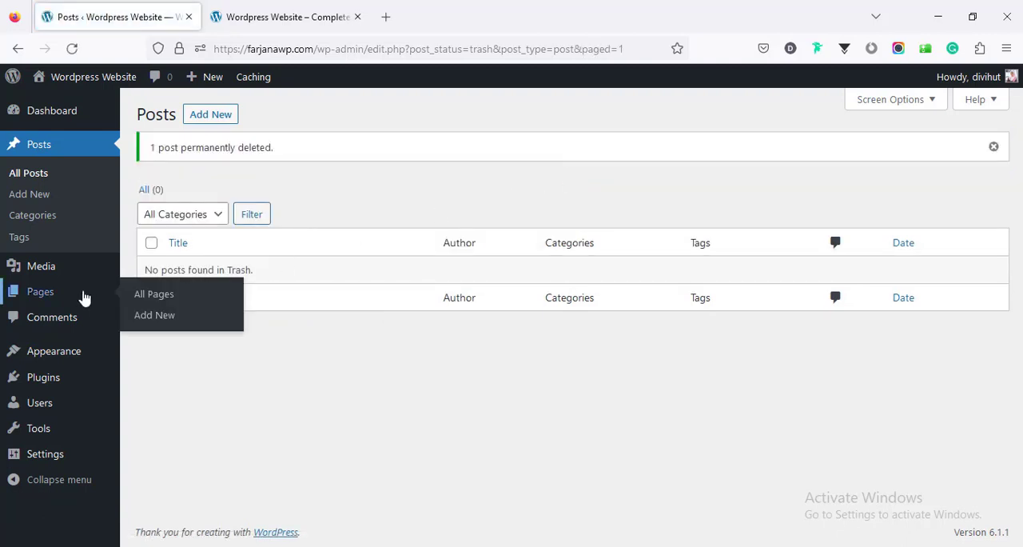
Move the Privacy Policy and Sample Page pages to the trash in bulk and empty the pages trash
click(84, 297)
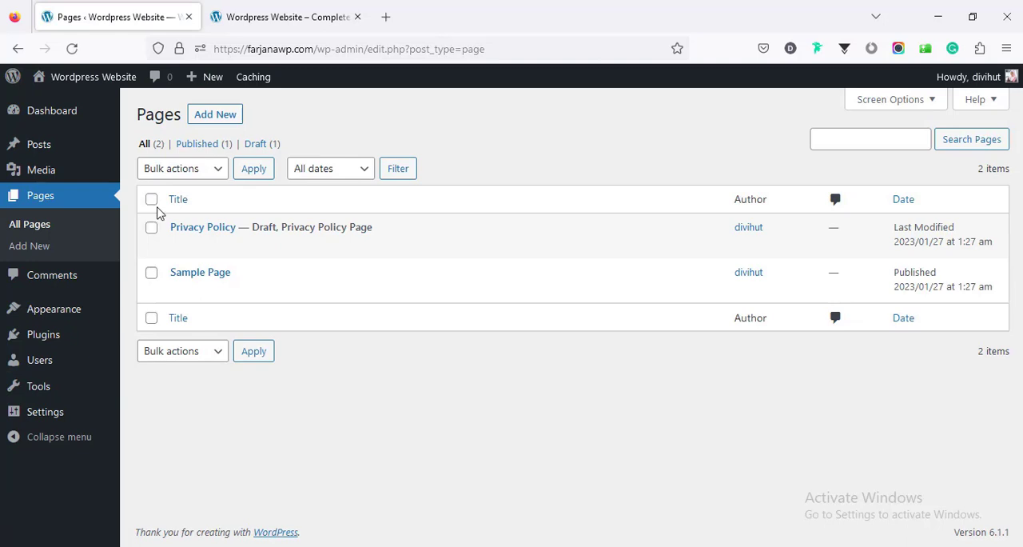
click(151, 200)
click(177, 170)
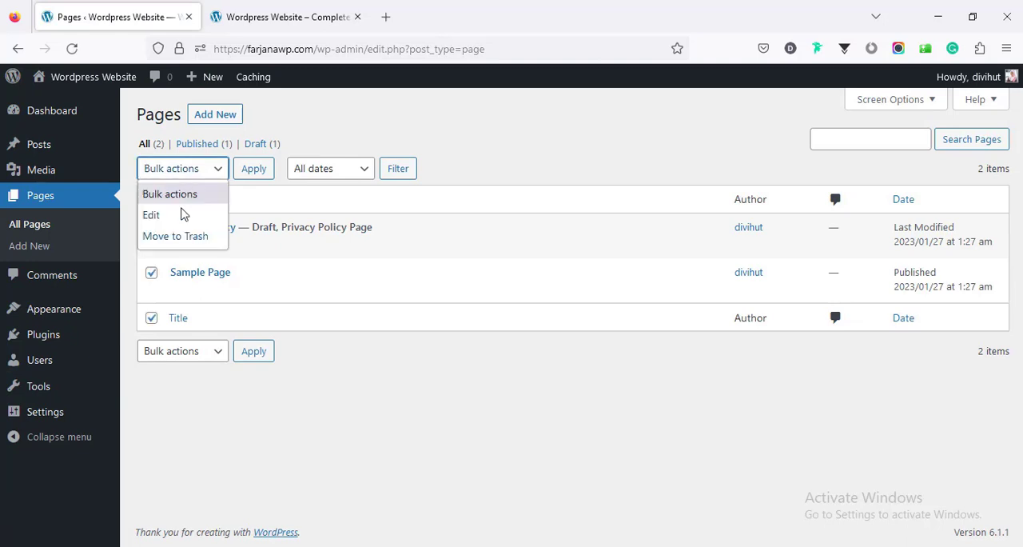
click(185, 240)
click(249, 170)
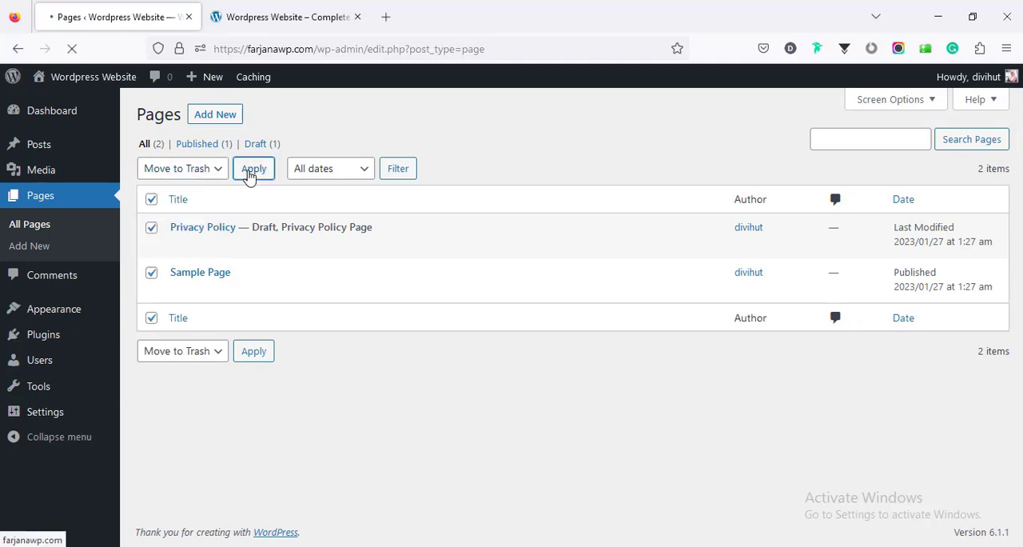
click(200, 192)
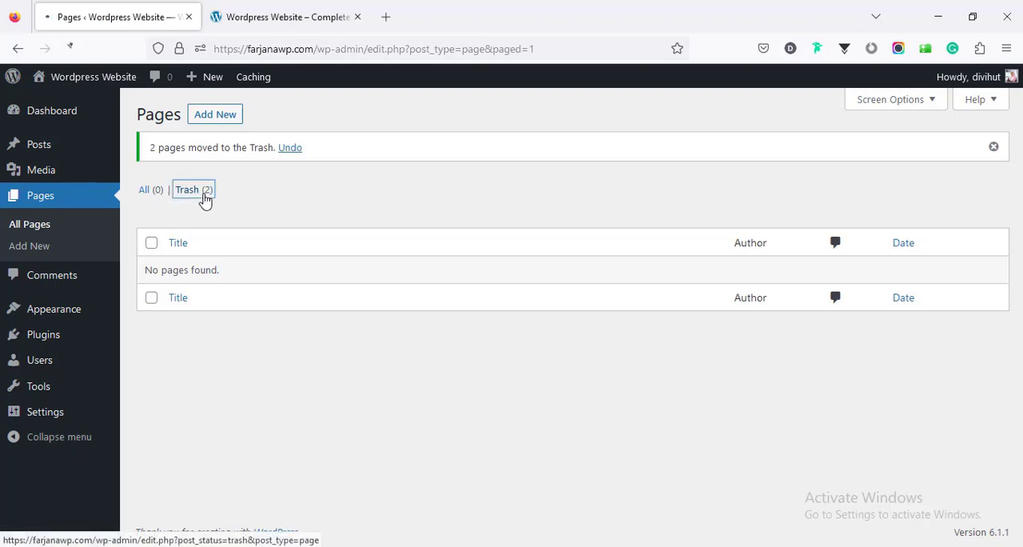
click(468, 170)
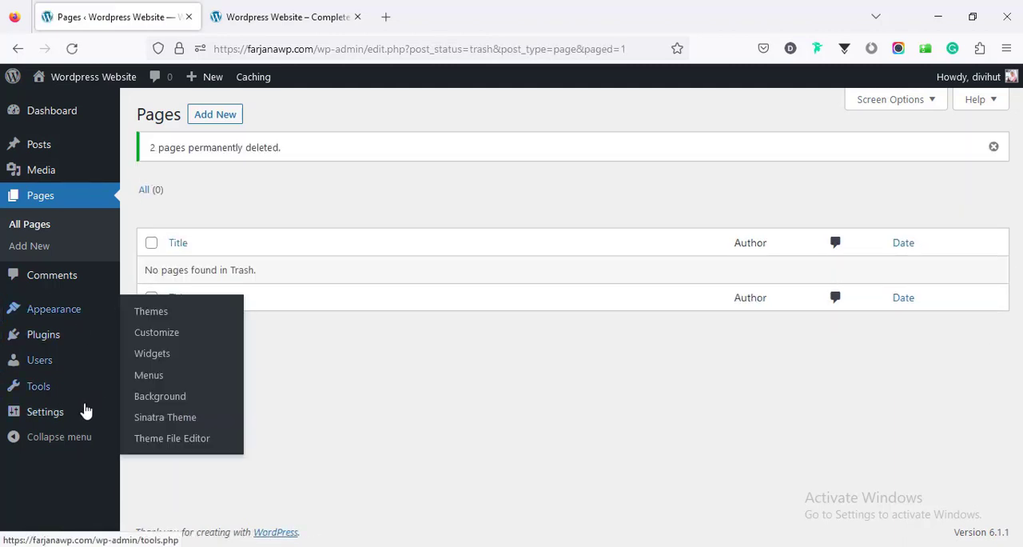
Open the general settings and look through the membership, language, timezone and date format options
mouse_move(80, 413)
scroll(202, 412, down, 9)
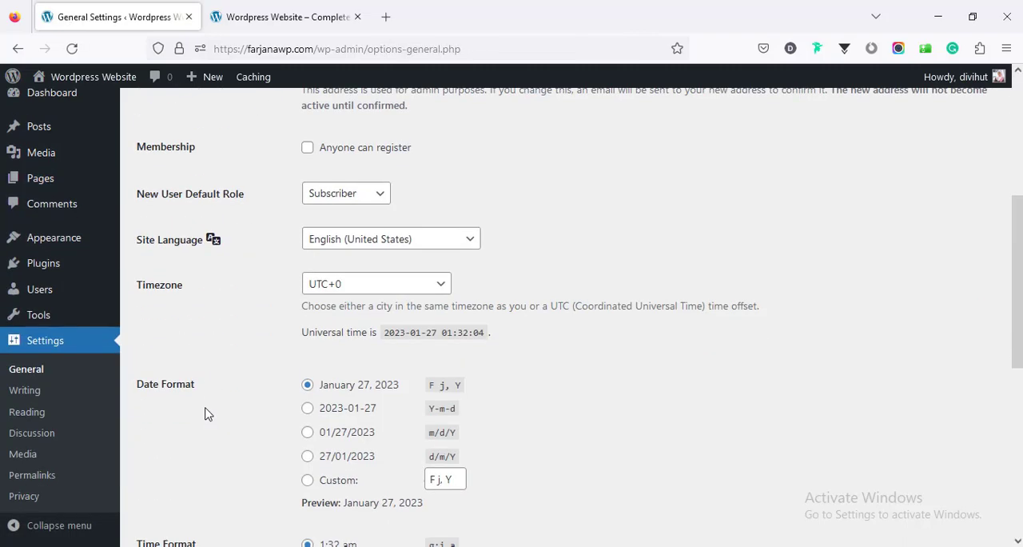
scroll(201, 412, down, 1)
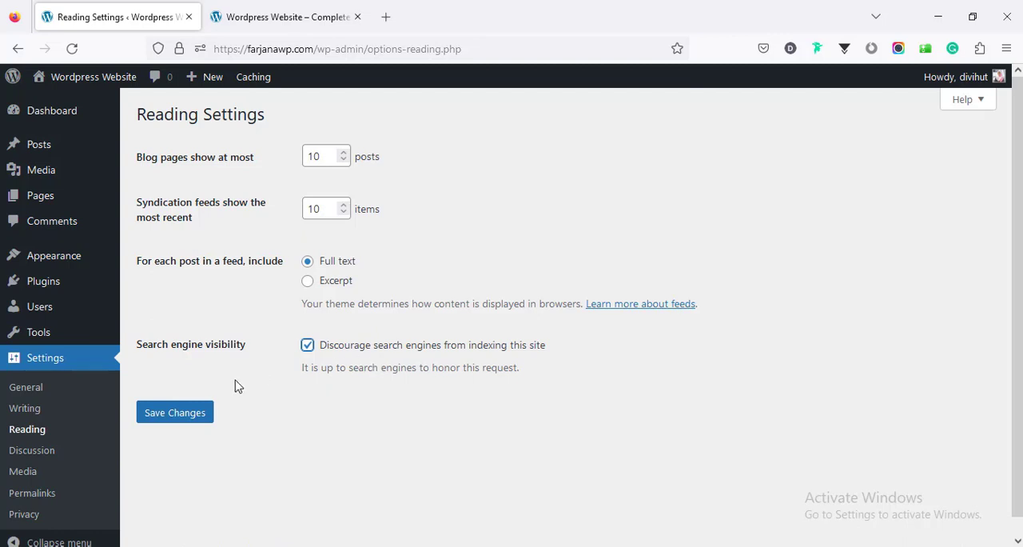
Save the reading settings with search engines discouraged from indexing the site, and review the permalink structure options
click(194, 423)
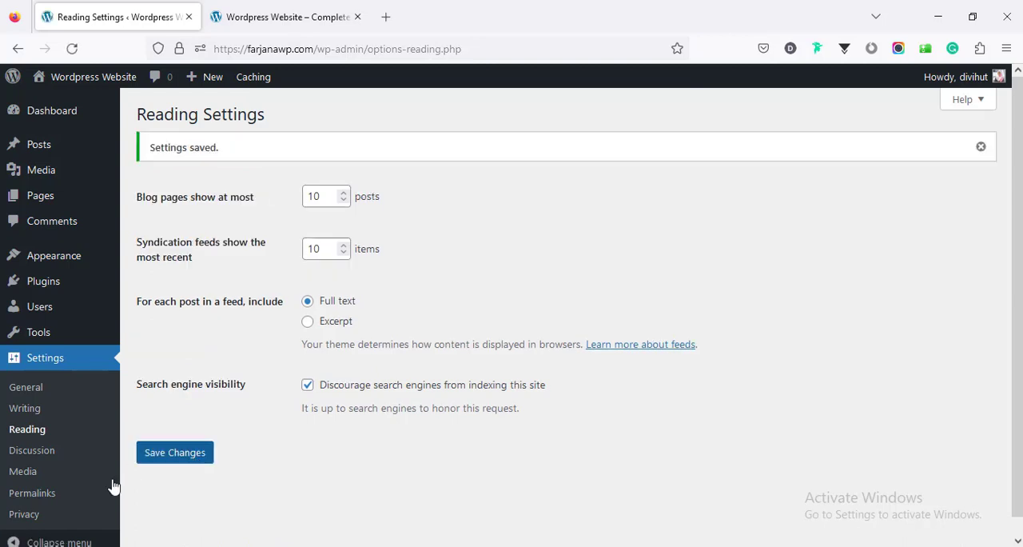
click(12, 494)
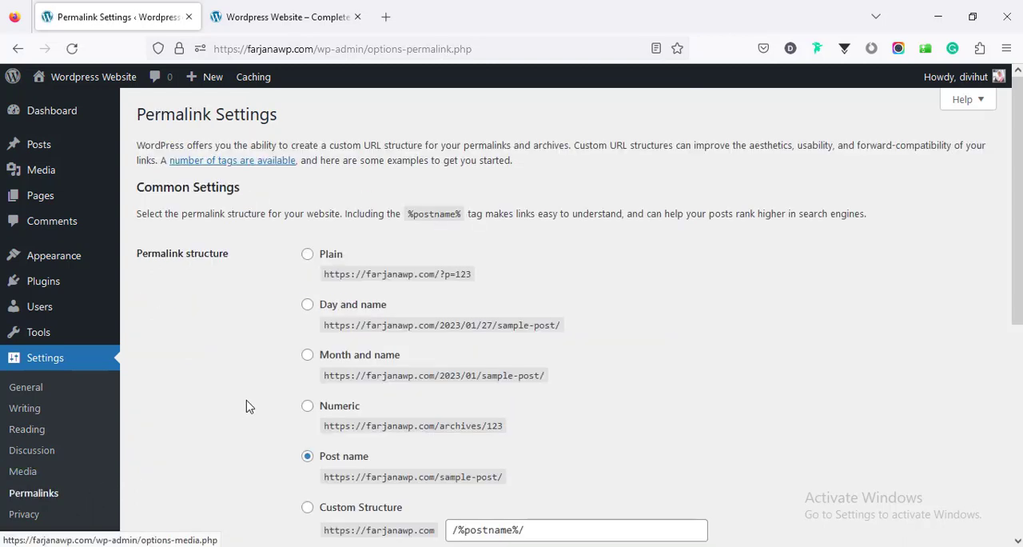
scroll(267, 354, down, 3)
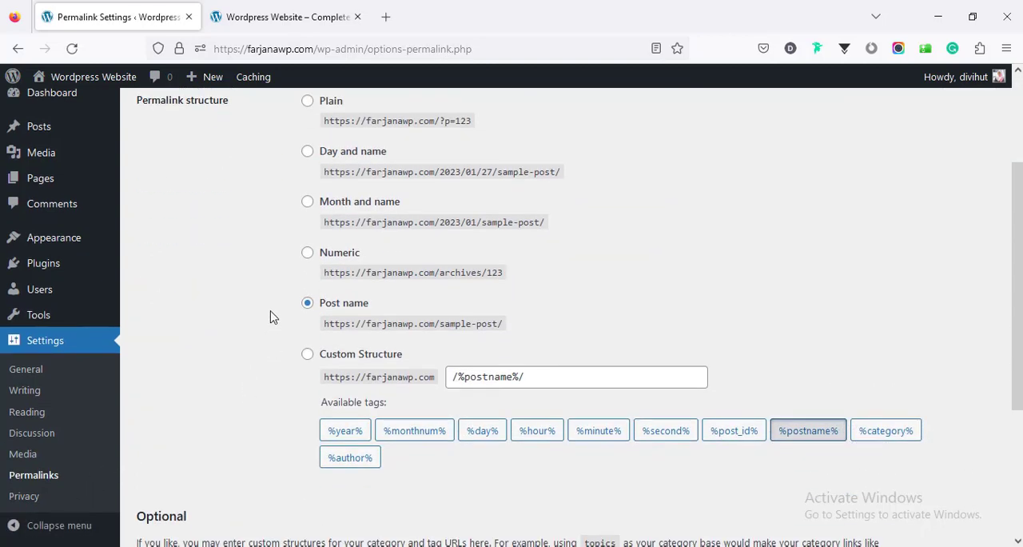
scroll(270, 318, up, 3)
scroll(270, 319, down, 3)
scroll(961, 500, up, 2)
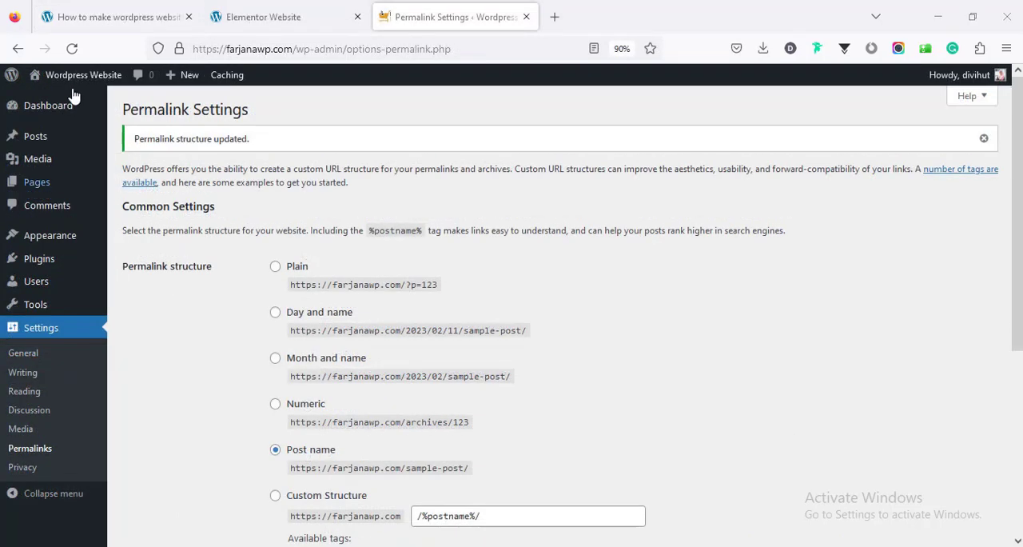
Check the tutorial article's theme step, and install and activate the Hello Elementor theme from the popular themes
click(109, 20)
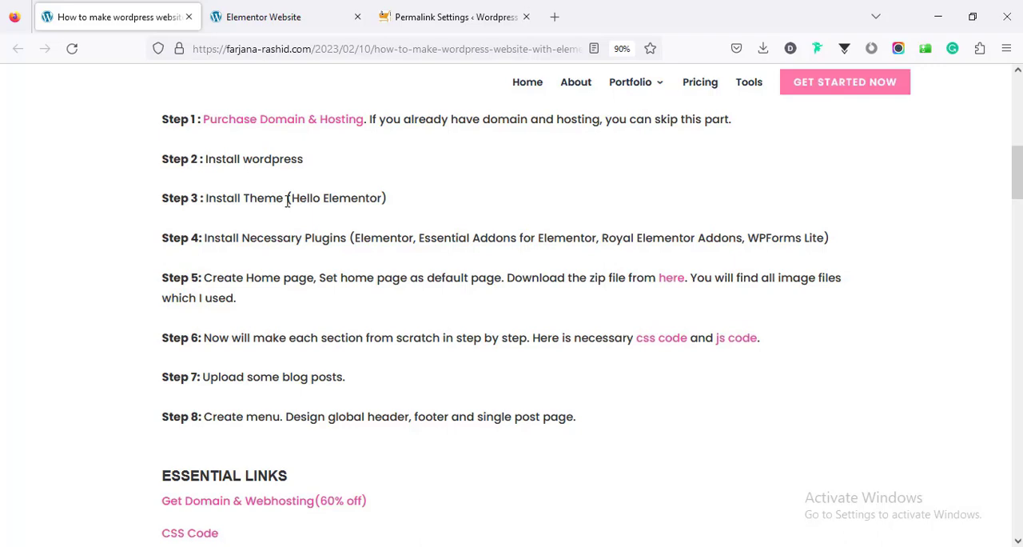
click(428, 16)
mouse_move(64, 240)
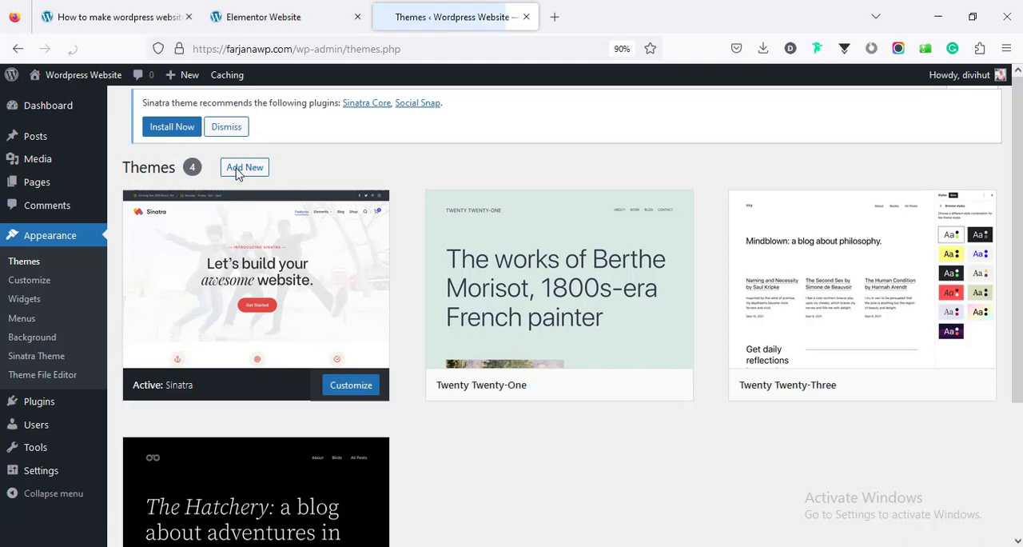
click(238, 167)
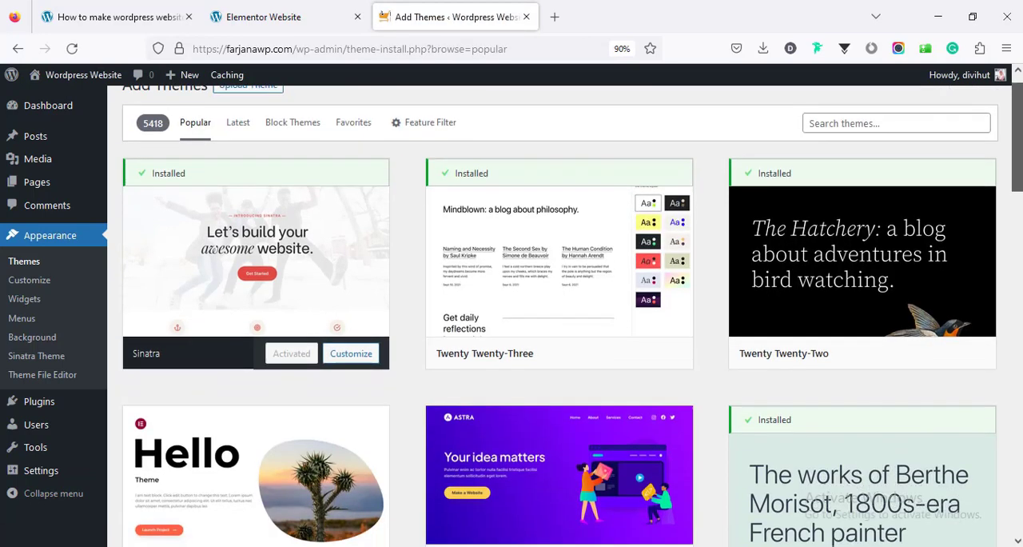
scroll(232, 171, down, 3)
drag(1017, 178, 1018, 183)
mouse_move(176, 331)
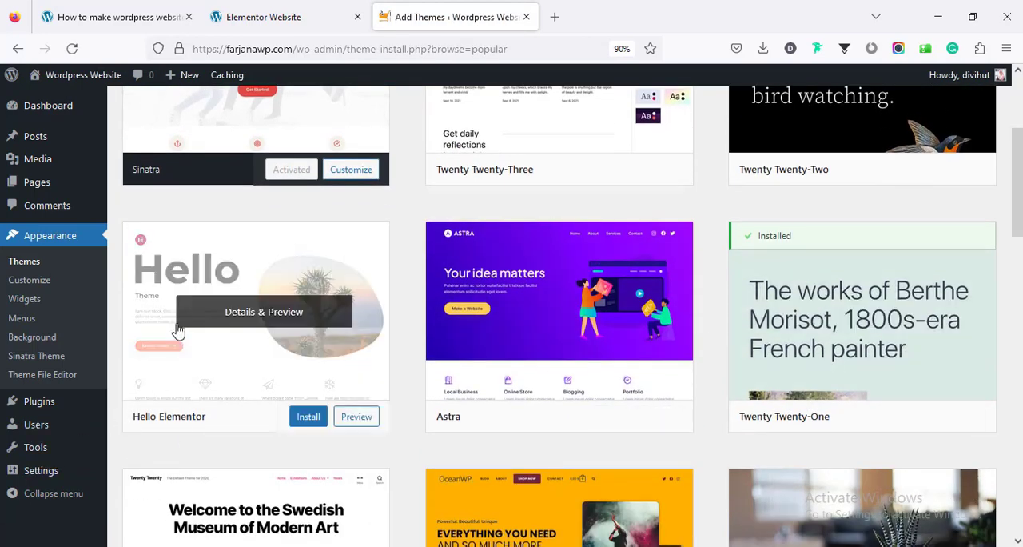
click(306, 419)
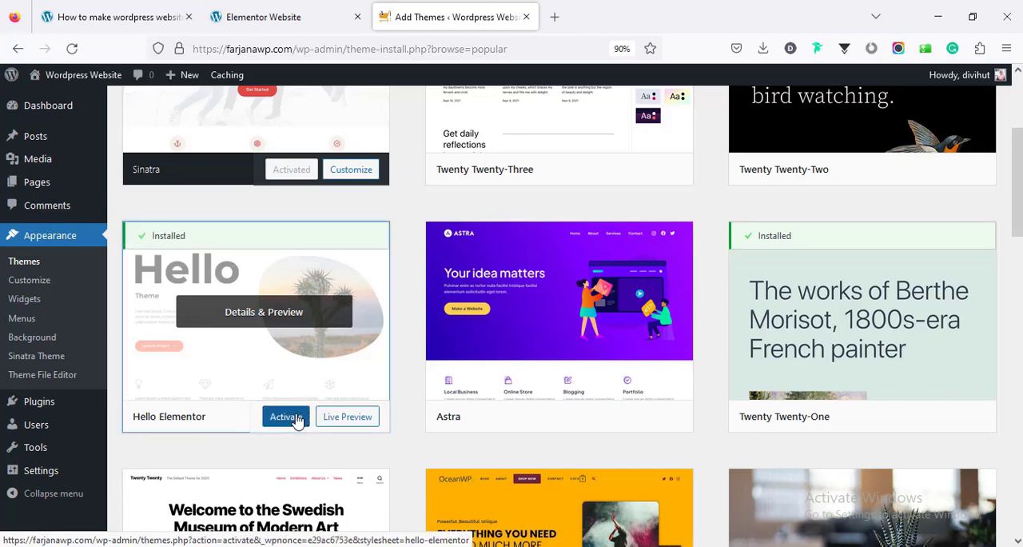
click(298, 420)
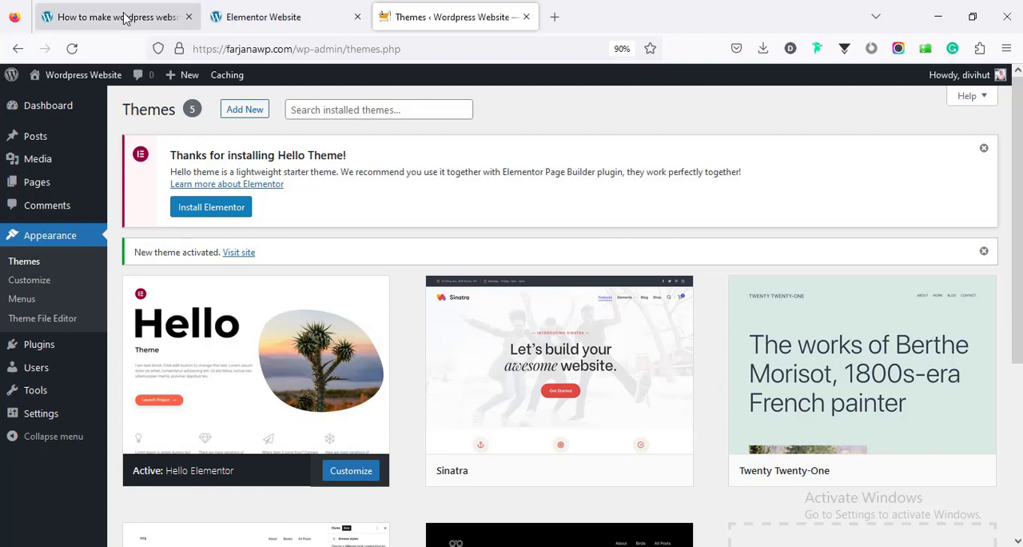
Check the necessary plugins in the tutorial article and search the plugins available to add for "elementor"
click(166, 15)
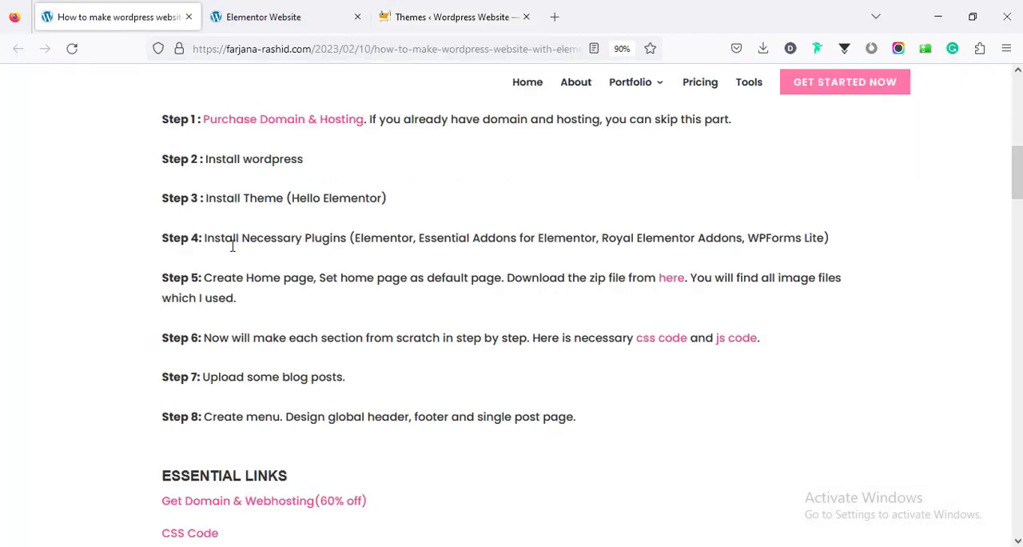
click(443, 12)
mouse_move(64, 352)
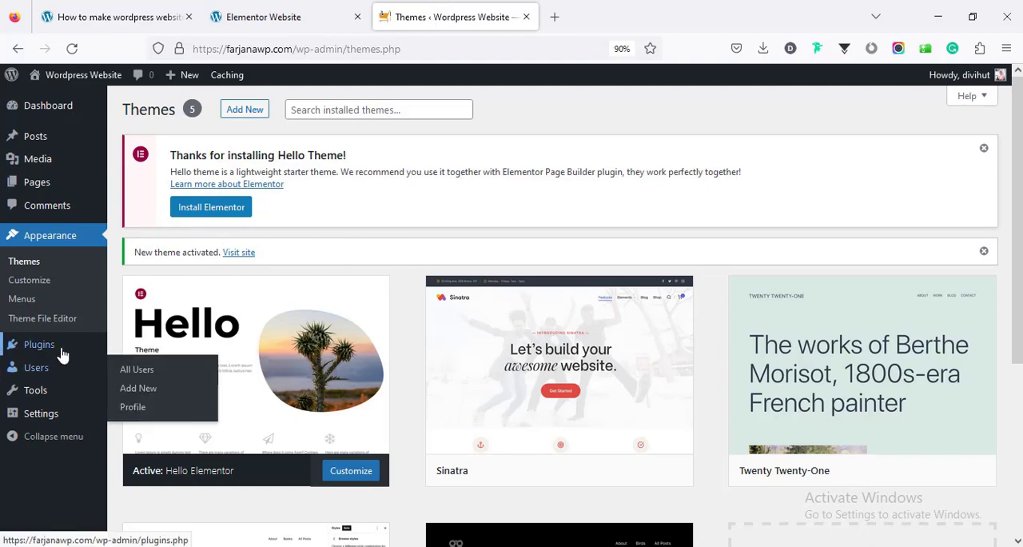
click(141, 366)
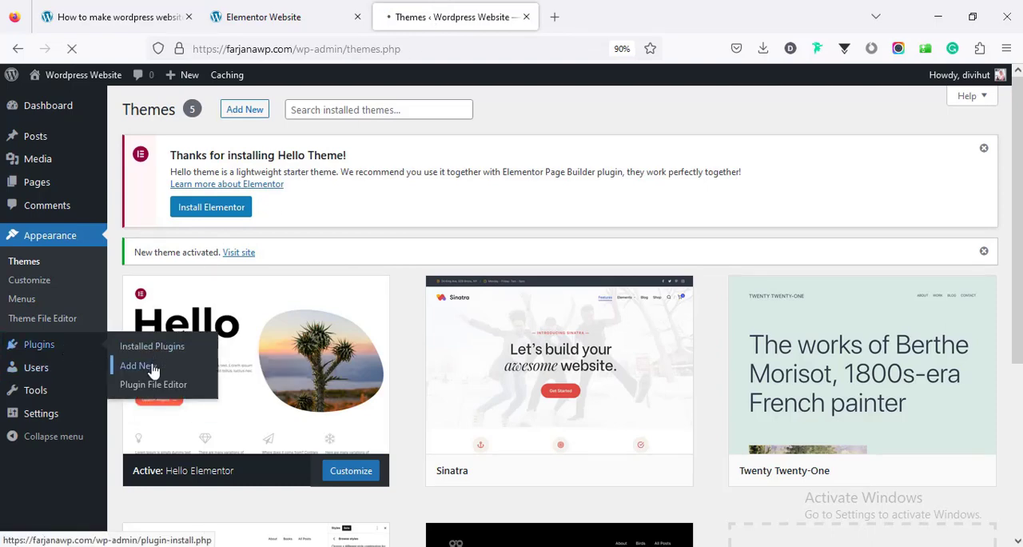
click(830, 248)
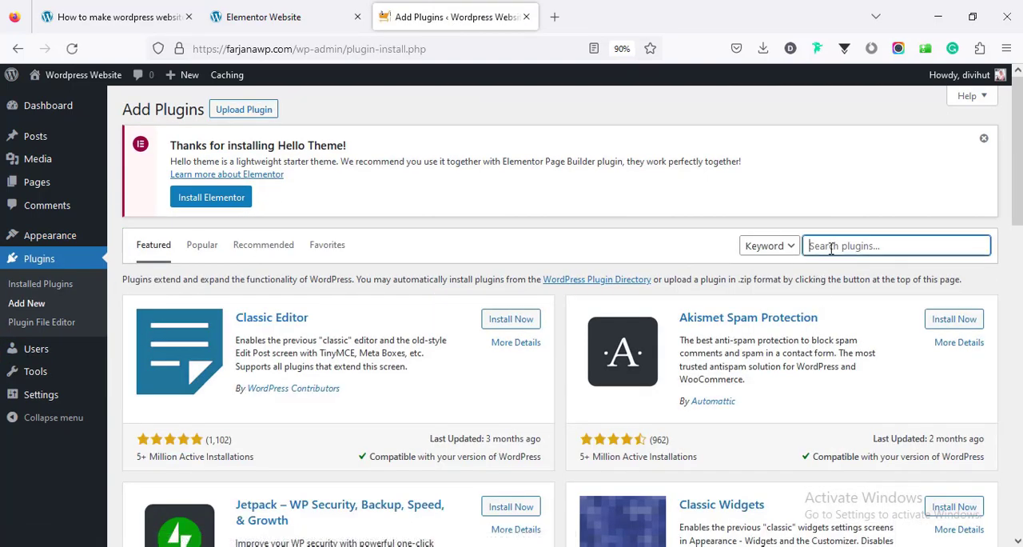
text(Ele)
click(827, 263)
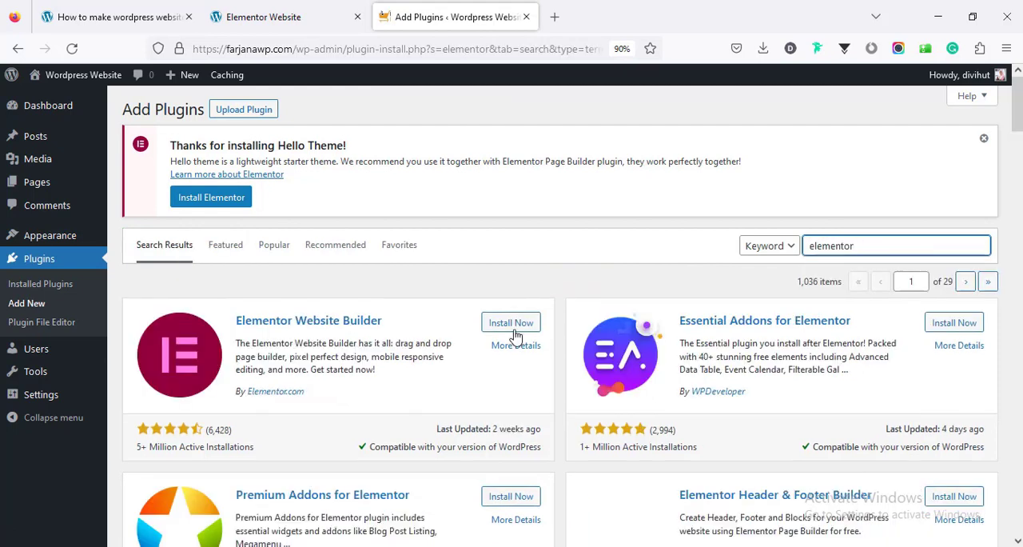
Install the Elementor Website Builder, Essential Addons for Elementor, and Royal Elementor Addons and Templates plugins
click(511, 323)
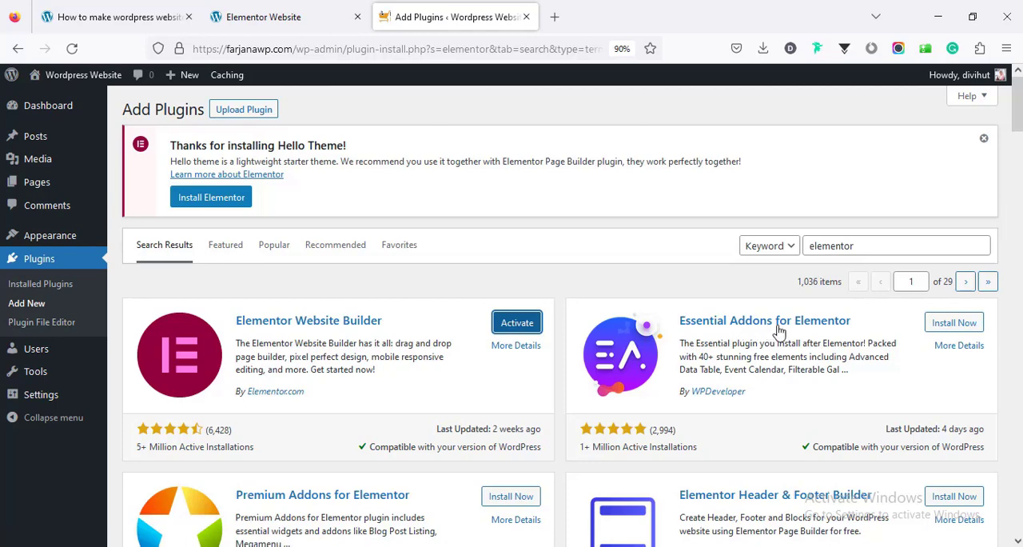
click(955, 322)
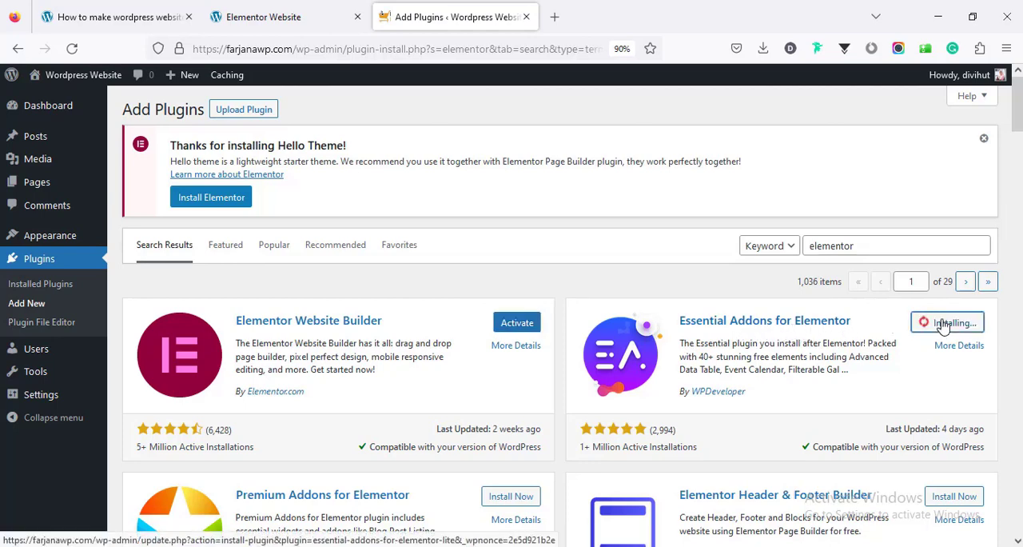
drag(1019, 132, 1019, 182)
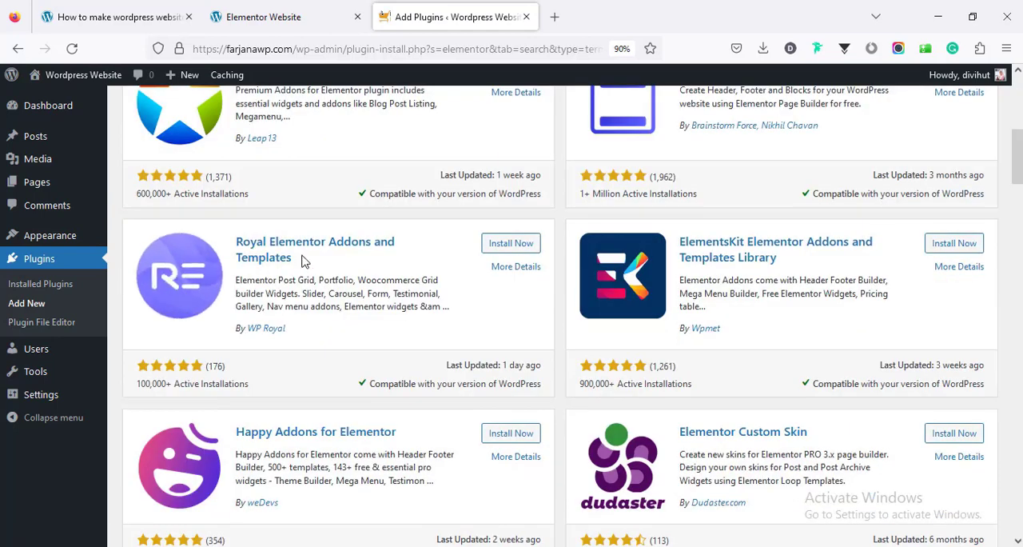
click(518, 244)
Recheck the article's plugin list, search the plugins for "wpform" and install Contact Form by WPForms
click(121, 19)
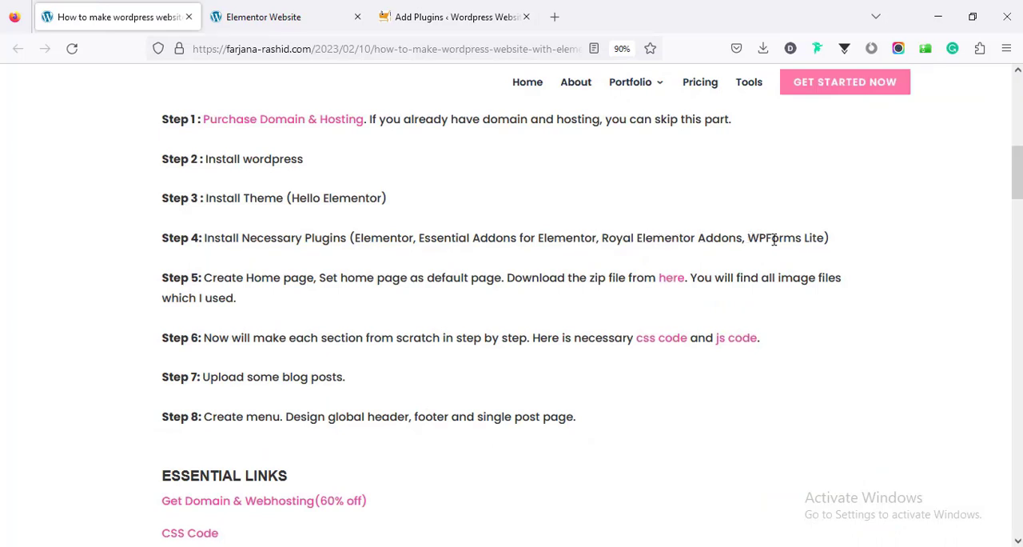
click(436, 14)
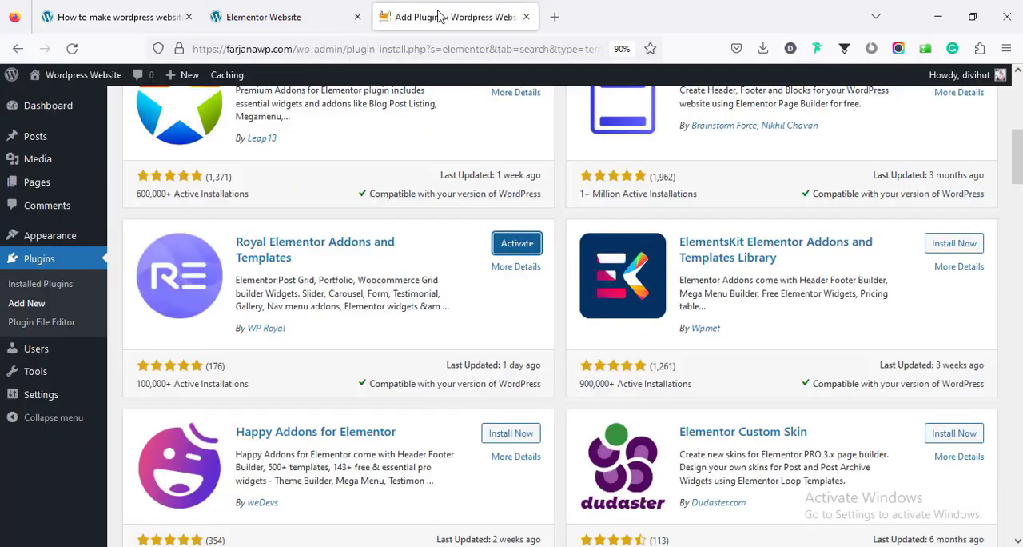
scroll(1018, 174, up, 5)
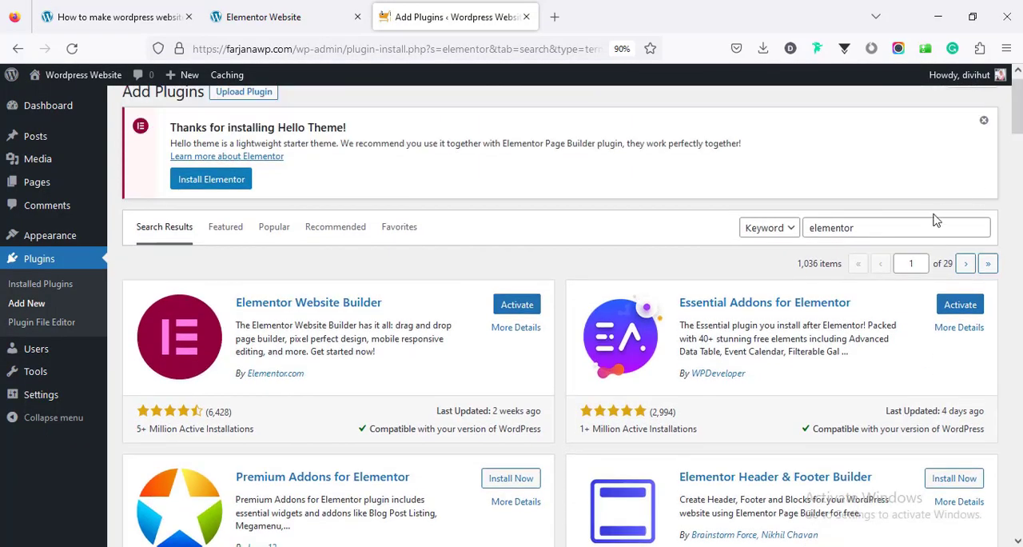
double_click(915, 229)
text(w)
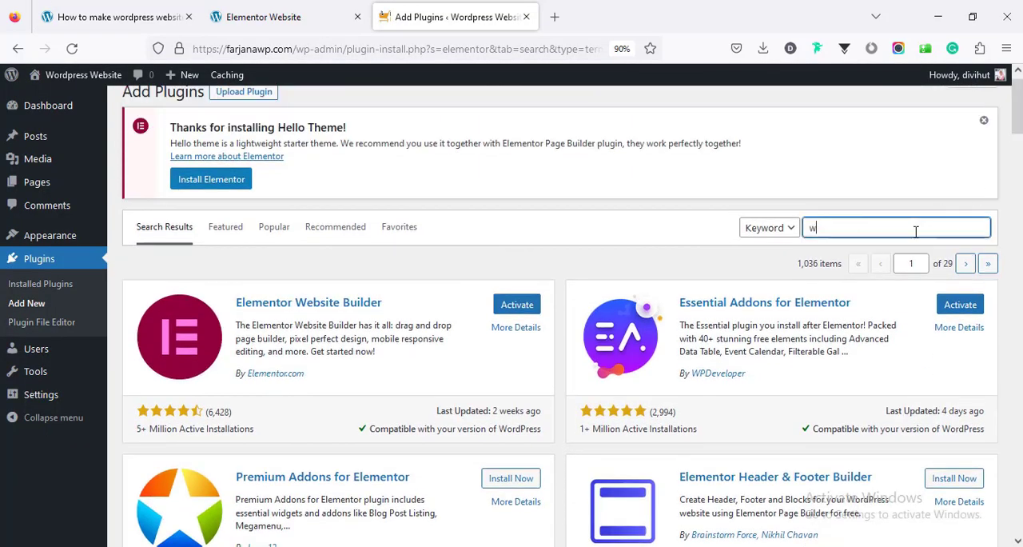
text(pform)
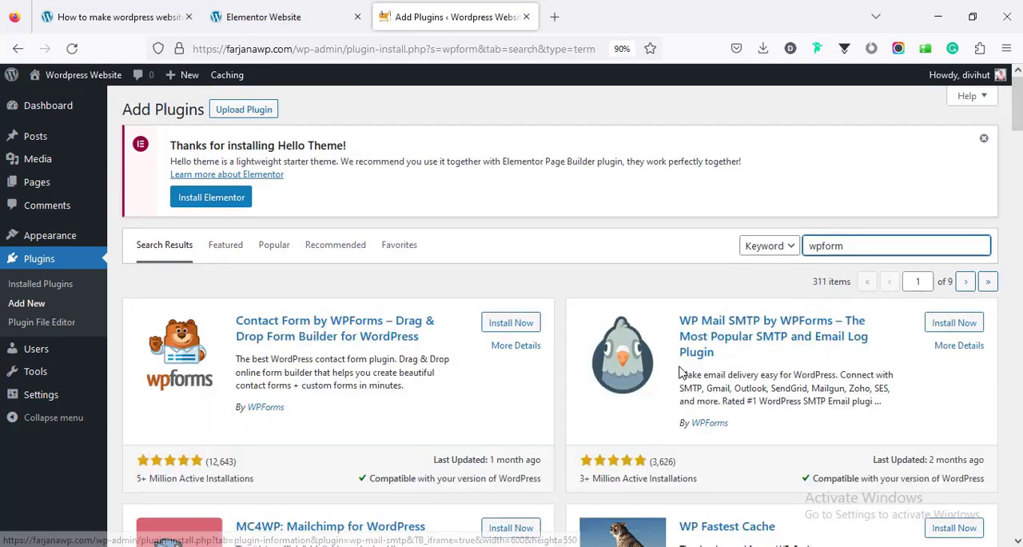
click(512, 328)
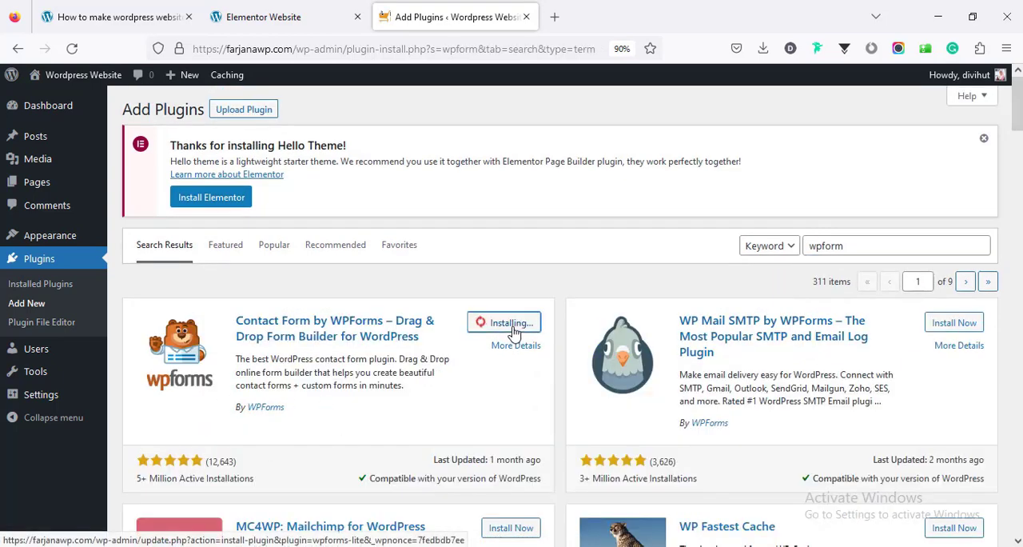
Activate the Elementor, Essential Addons for Elementor, Royal Elementor Addons and WPForms Lite plugins together with a bulk action
click(56, 287)
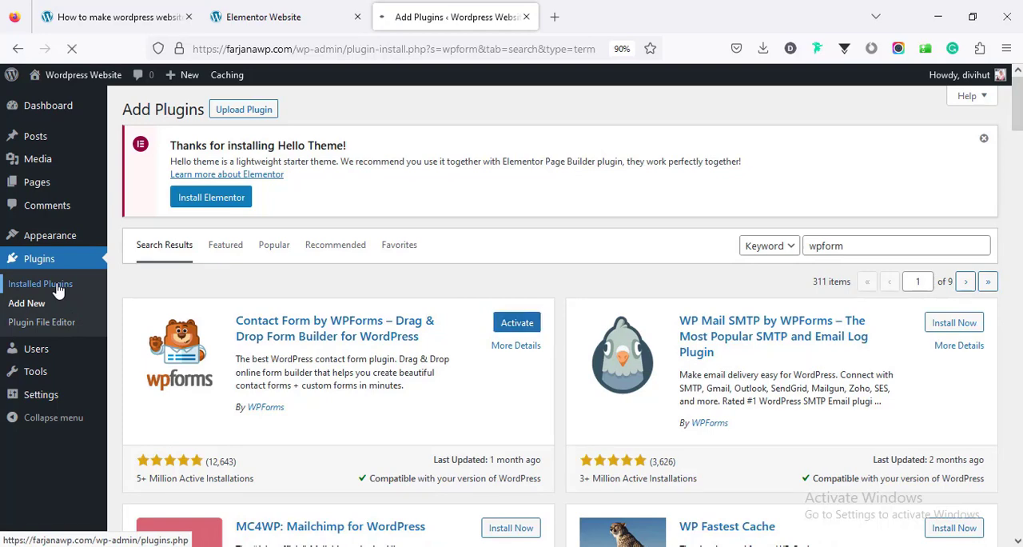
scroll(216, 328, down, 2)
scroll(226, 323, up, 2)
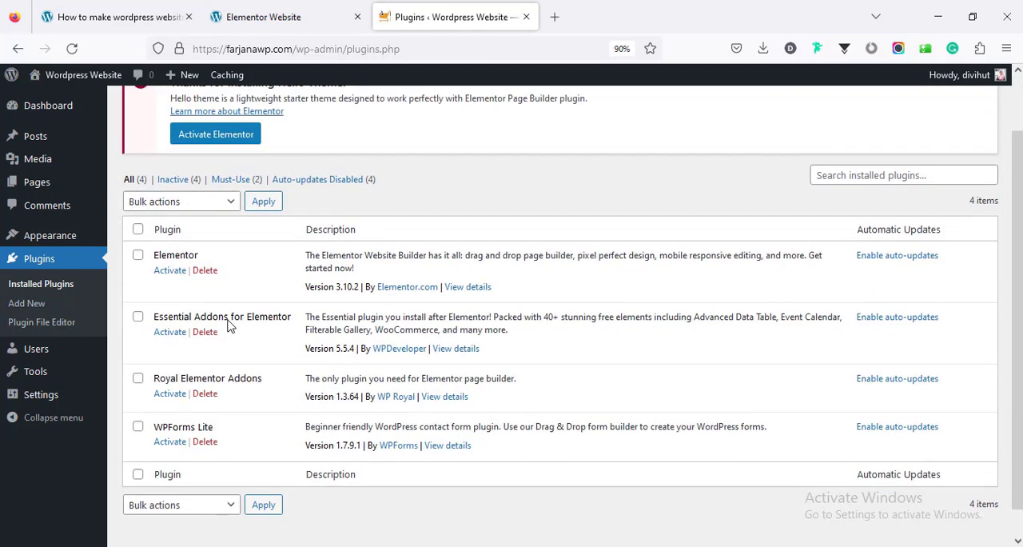
click(138, 293)
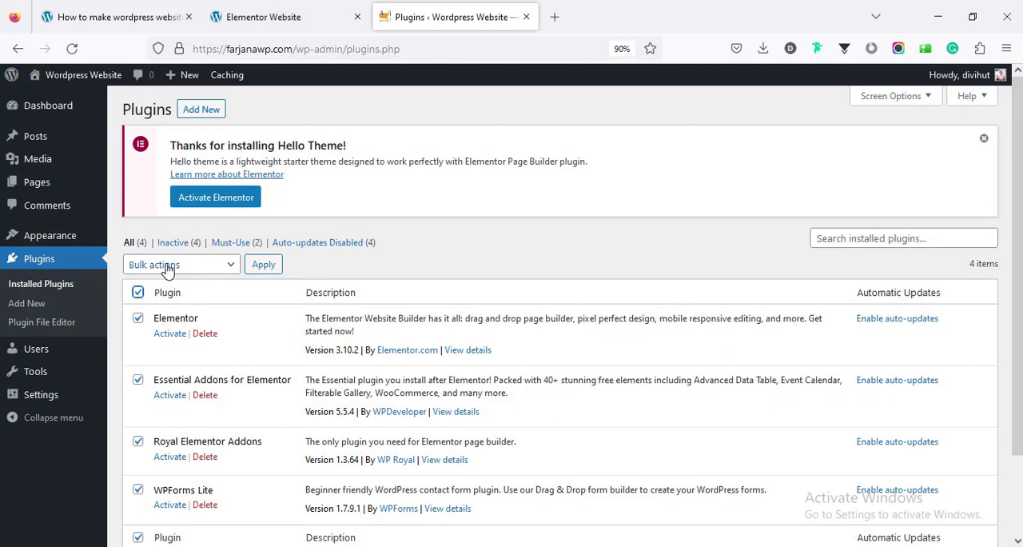
click(168, 270)
click(143, 306)
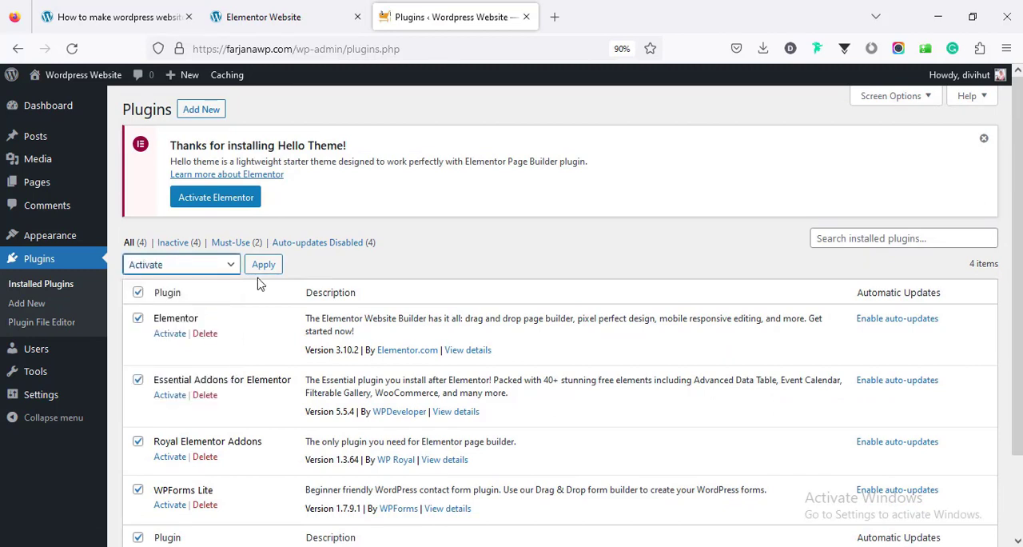
click(265, 267)
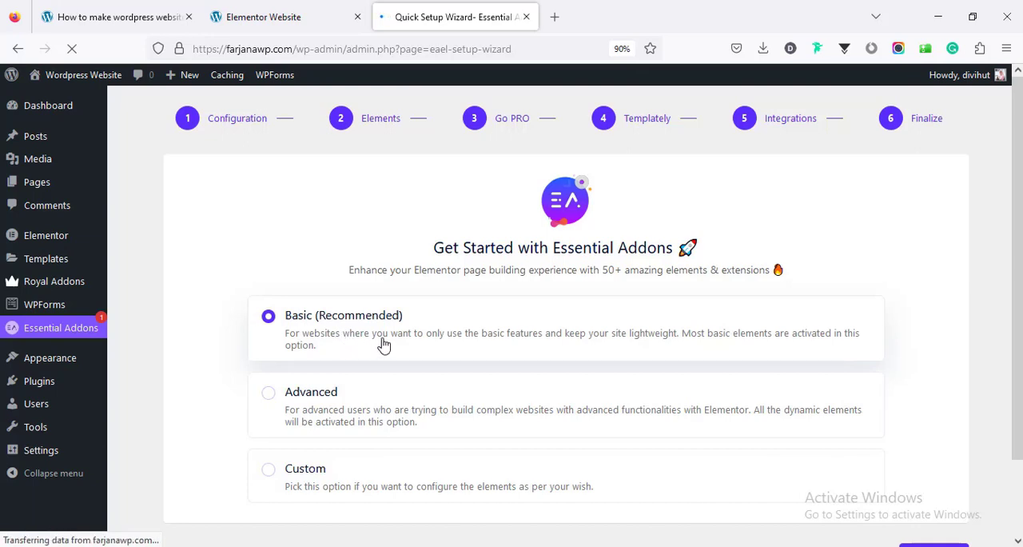
Complete the Essential Addons setup wizard with the Basic (Recommended) configuration, install no extra plugins, and decline to share diagnostic data
scroll(399, 344, down, 2)
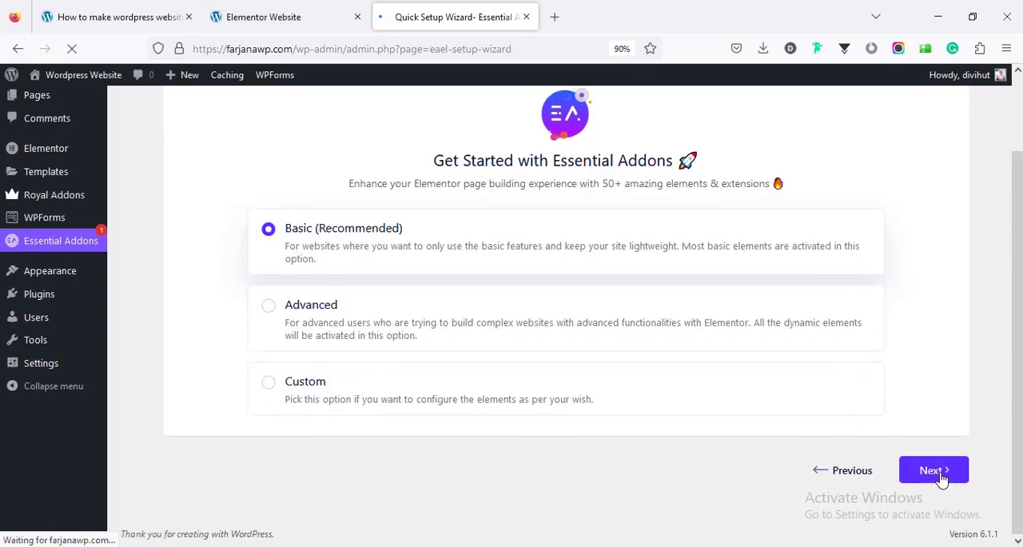
drag(1020, 409, 1019, 443)
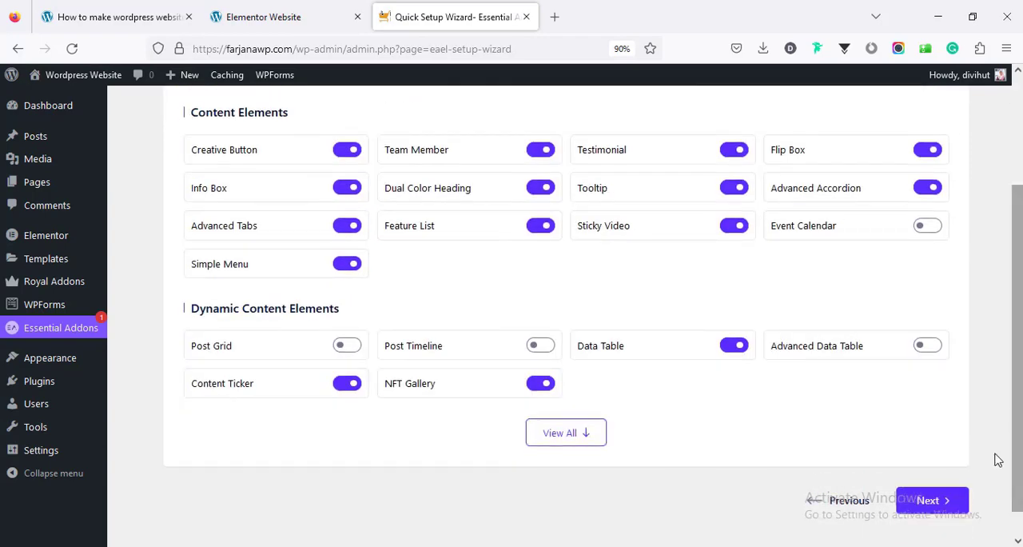
click(949, 509)
click(945, 475)
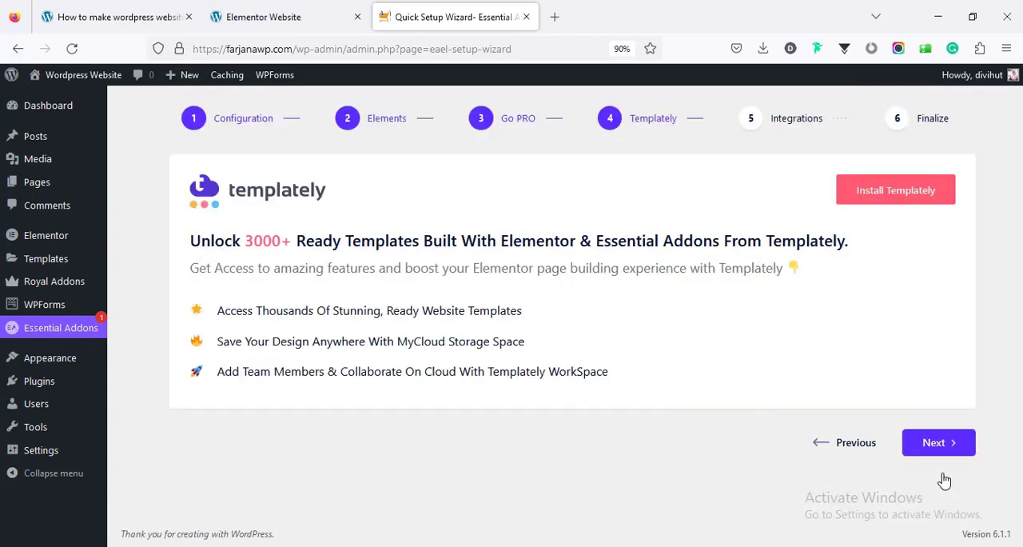
click(935, 441)
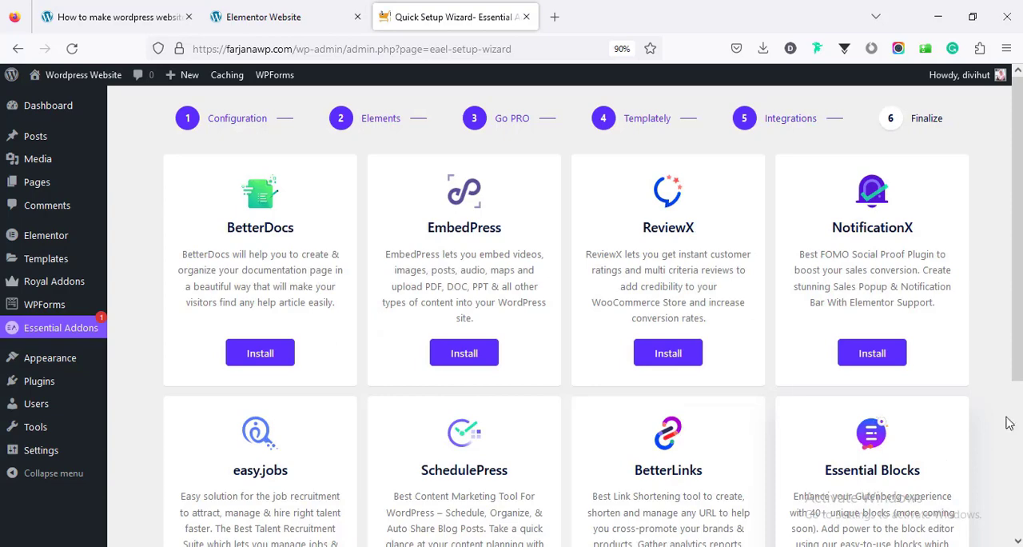
drag(1019, 360, 1020, 457)
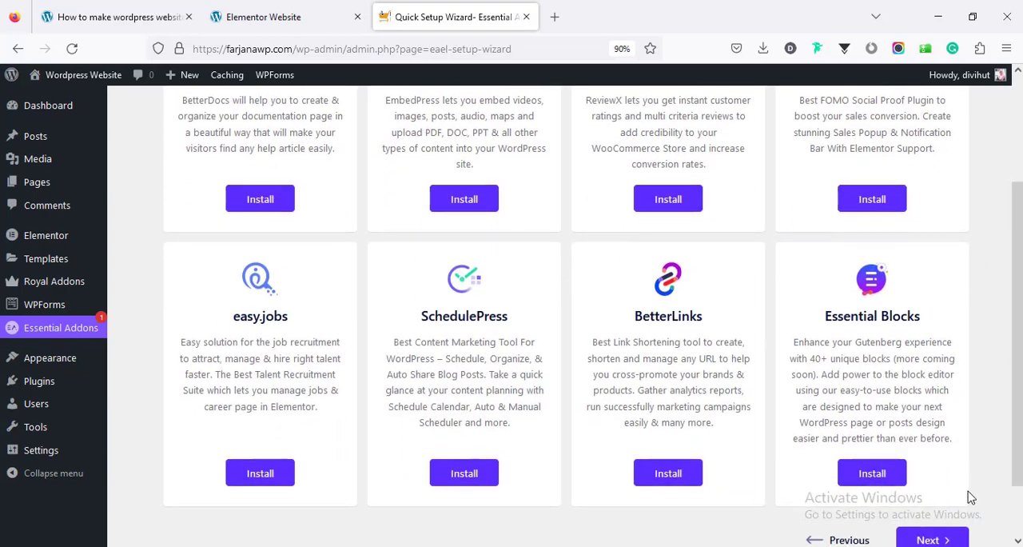
click(941, 538)
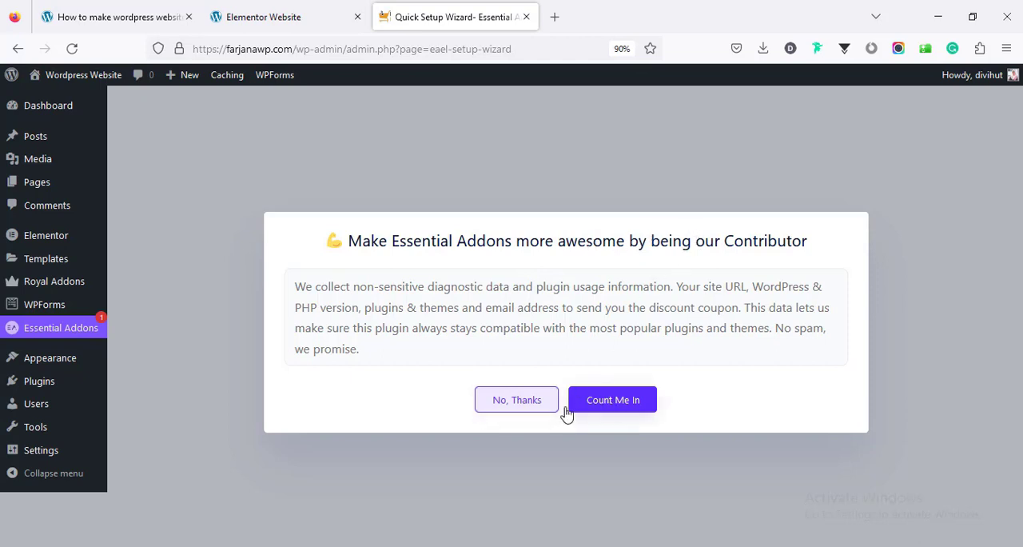
click(517, 401)
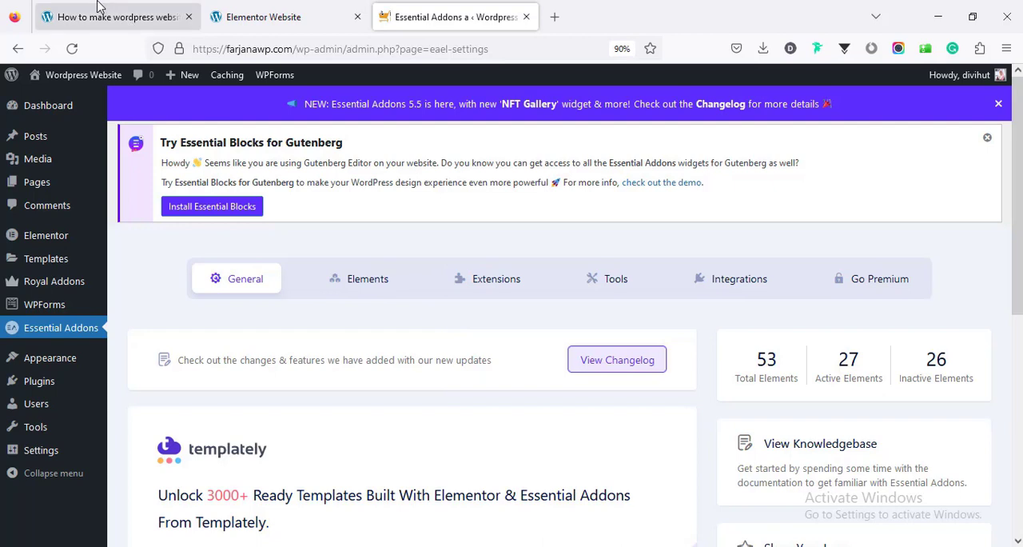
Check Step 5 of the tutorial article, then create a new WordPress page titled "Home" and publish it
click(126, 19)
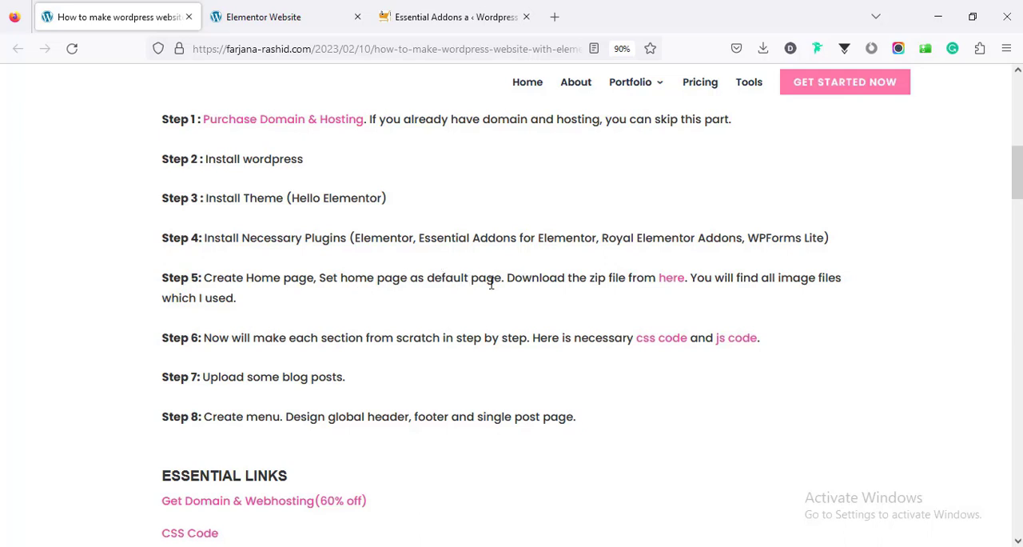
click(437, 16)
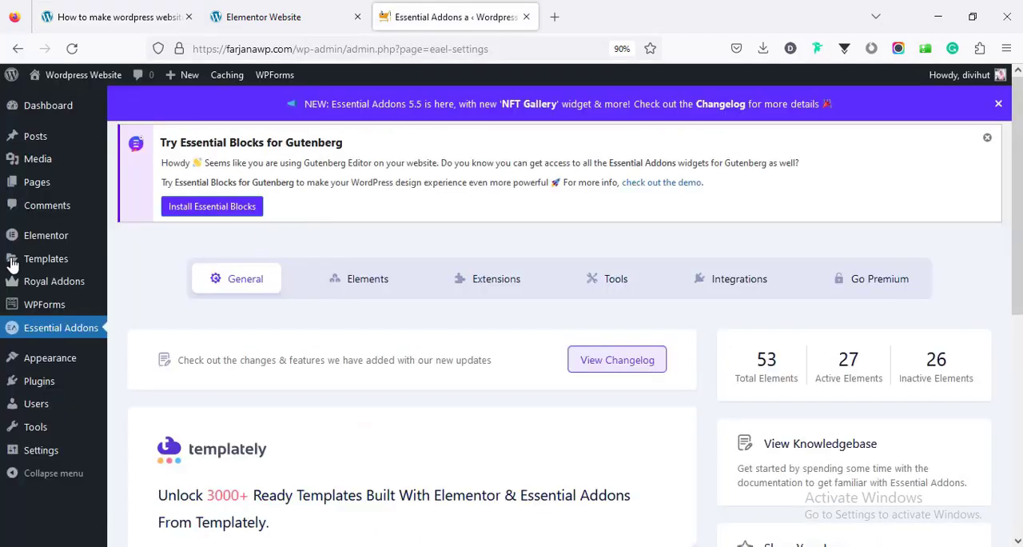
mouse_move(48, 184)
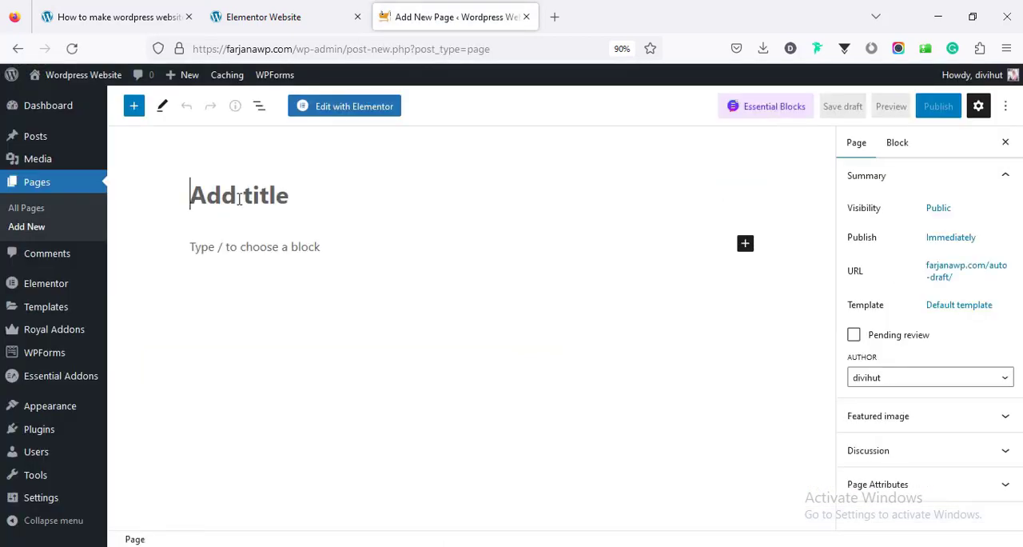
text(Home)
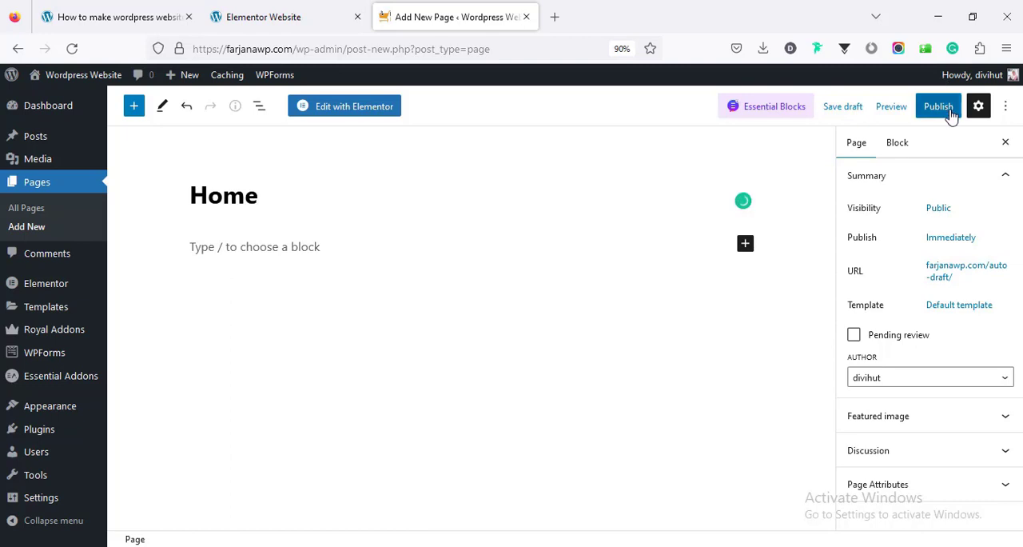
click(951, 116)
click(923, 113)
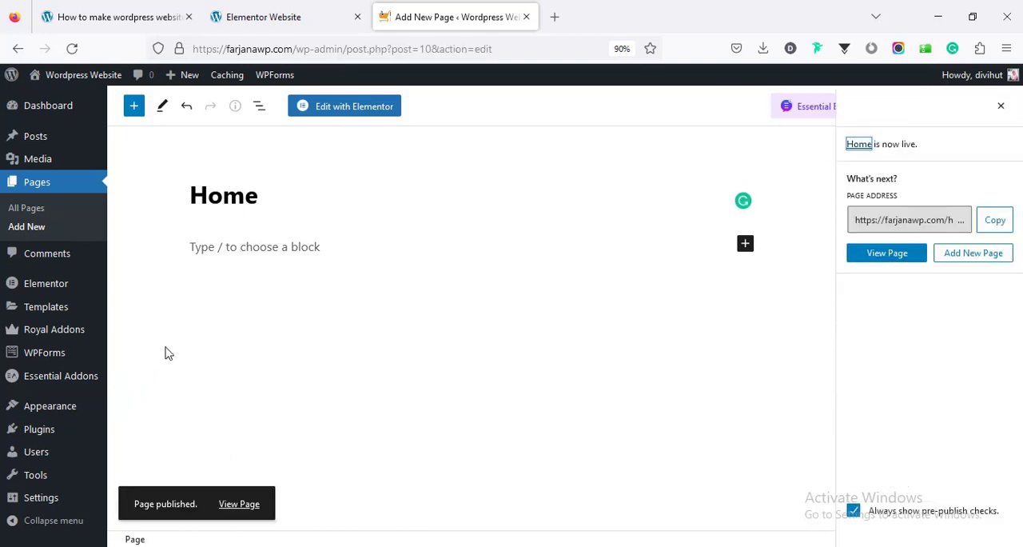
In the reading settings, make the homepage display a static page, choose Home as the homepage, and save the changes
mouse_move(73, 504)
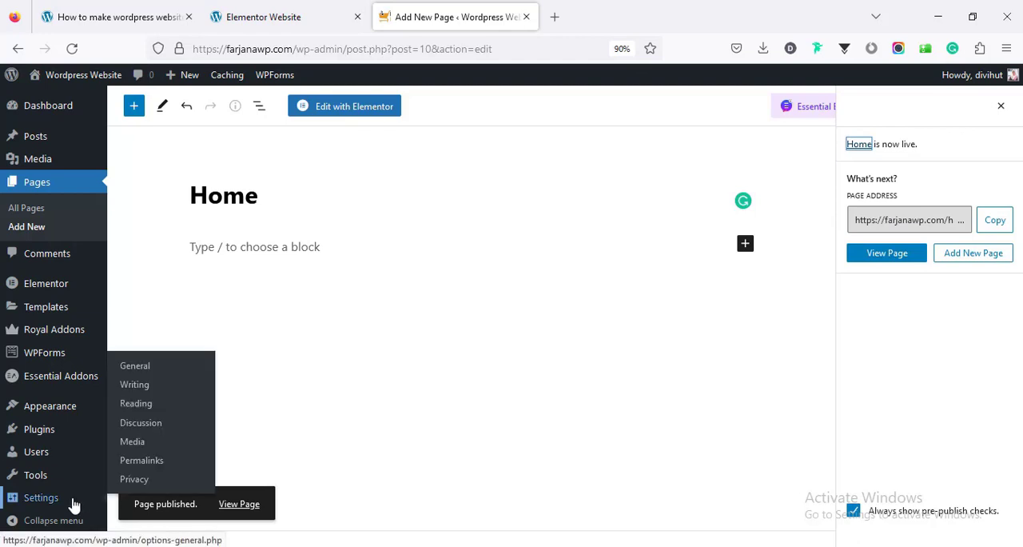
click(138, 402)
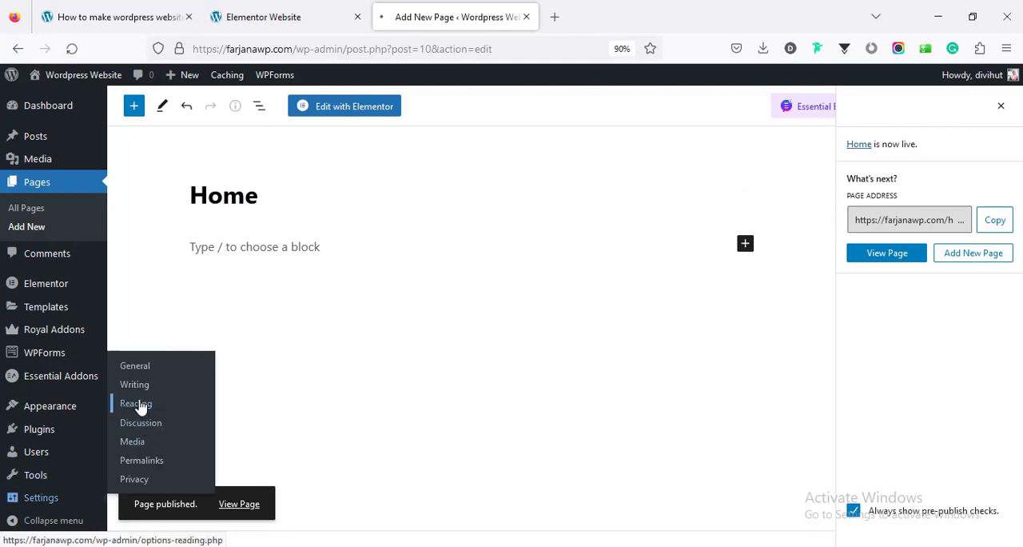
click(274, 185)
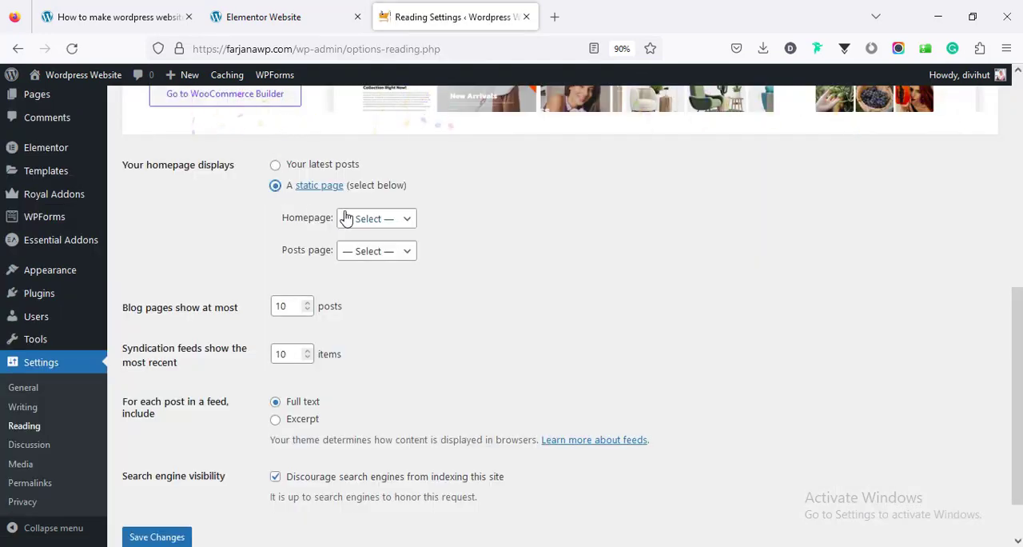
click(350, 220)
click(351, 264)
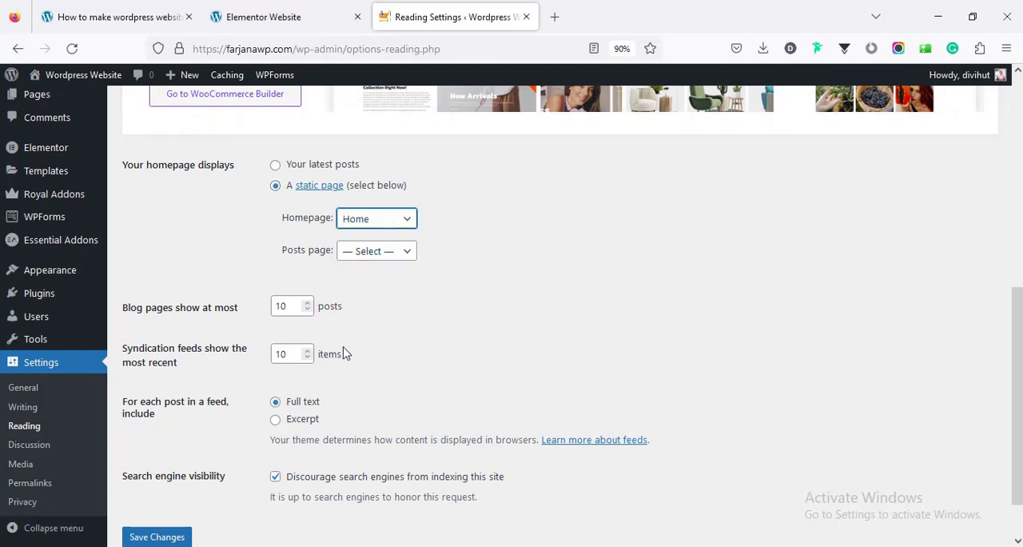
scroll(256, 432, down, 2)
click(171, 479)
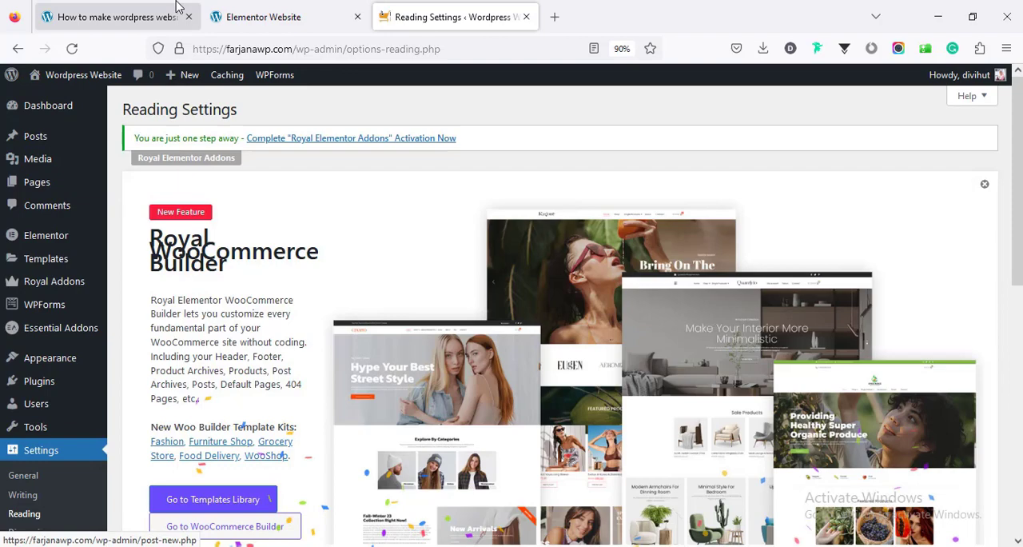
Review the article's file download form and the images-elementor-website folder in File Explorer's Downloads, then return to the article
click(178, 8)
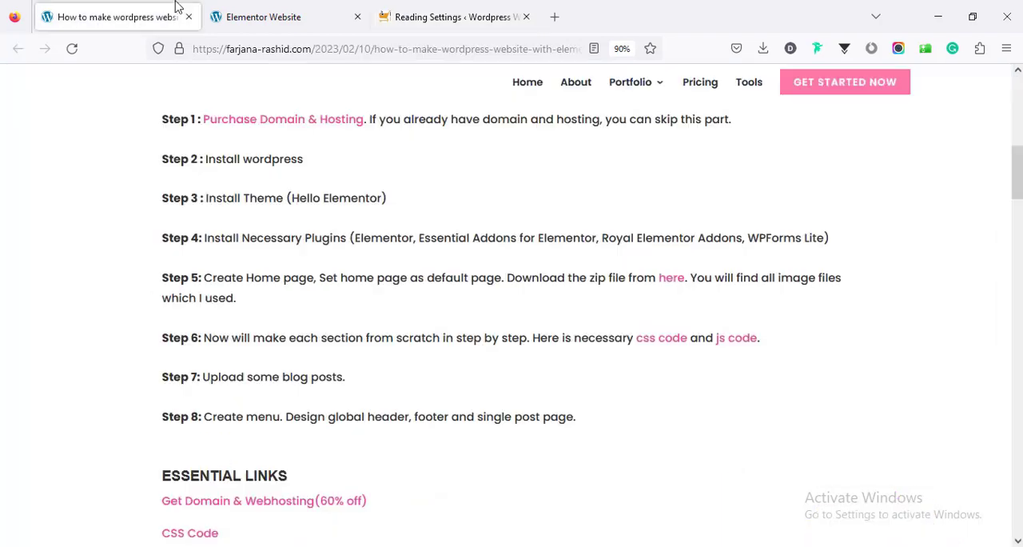
click(673, 282)
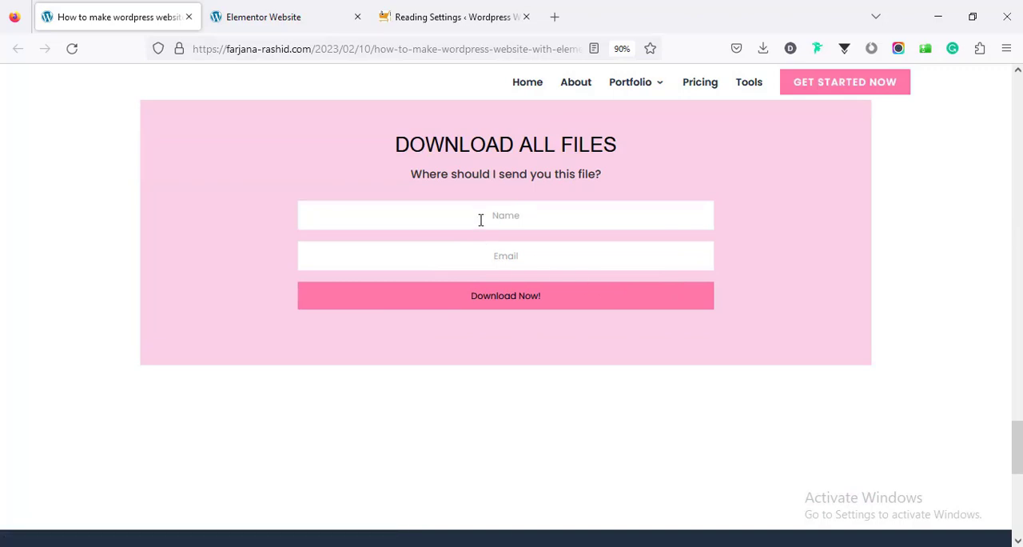
click(481, 214)
click(344, 545)
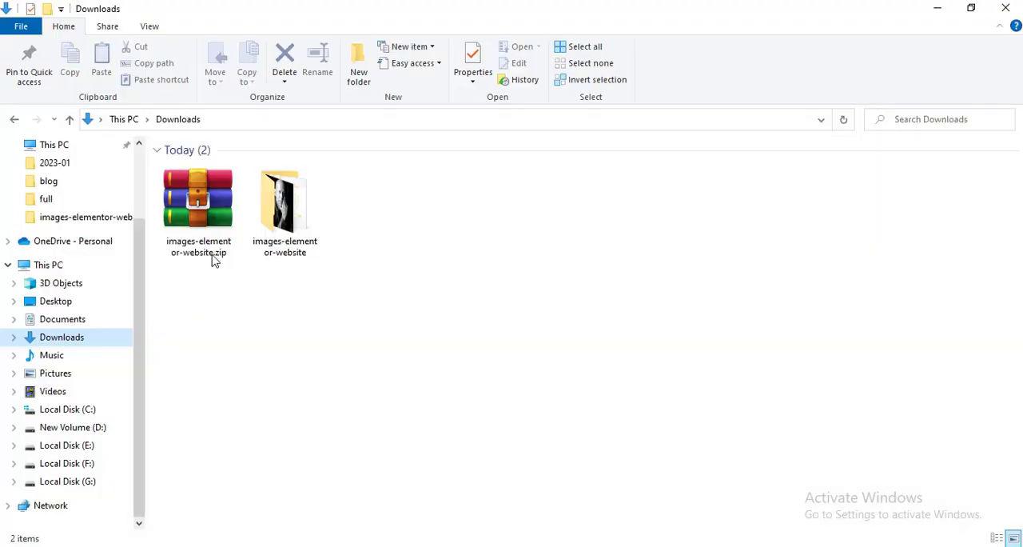
double_click(295, 229)
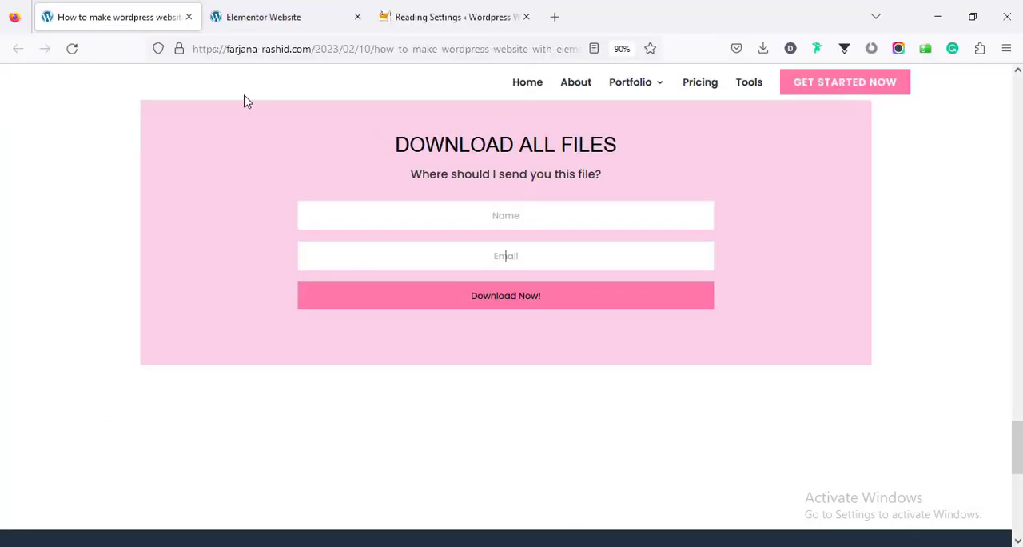
click(244, 98)
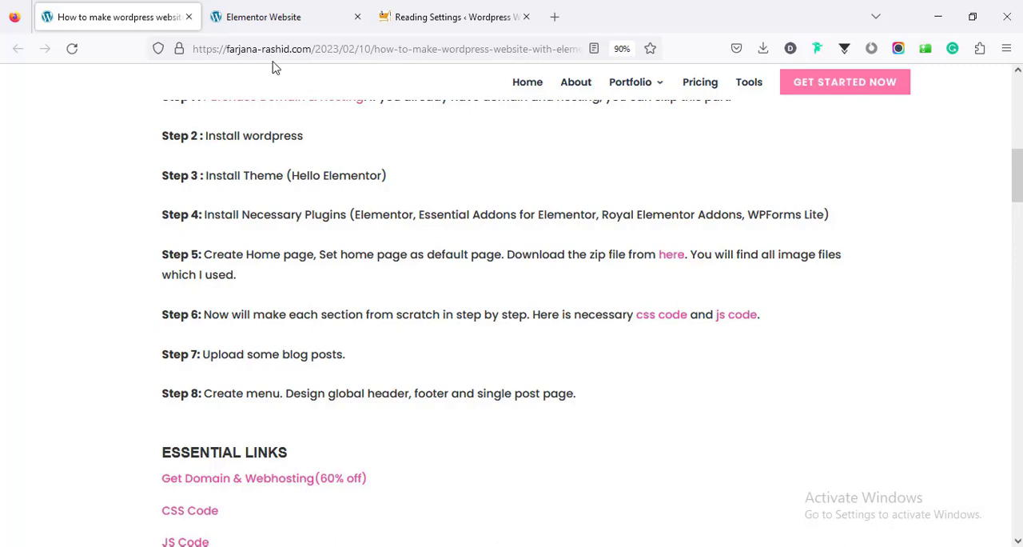
Look over the finished demo website, then open the WordPress site's Home page for editing with Elementor
click(268, 22)
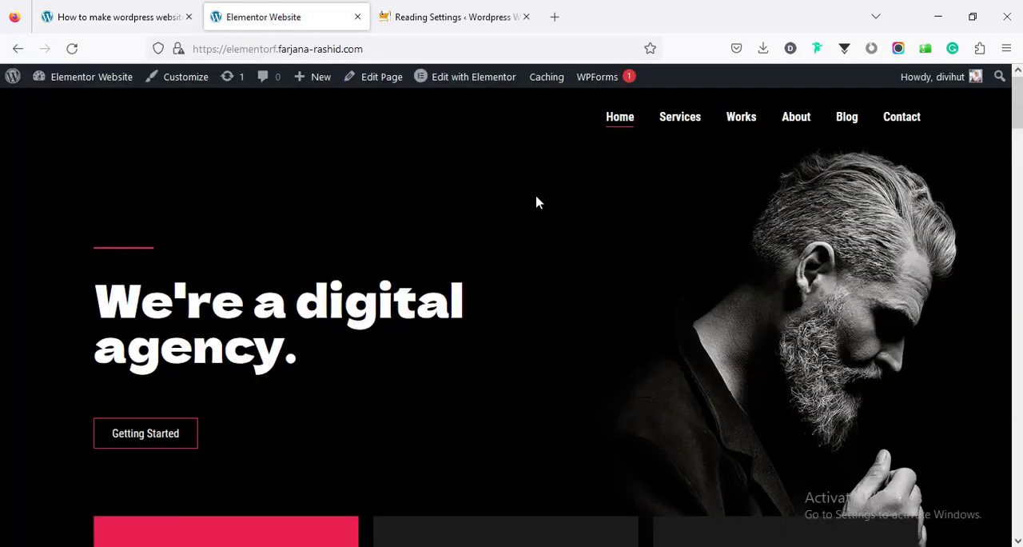
drag(1018, 103, 970, 118)
click(434, 23)
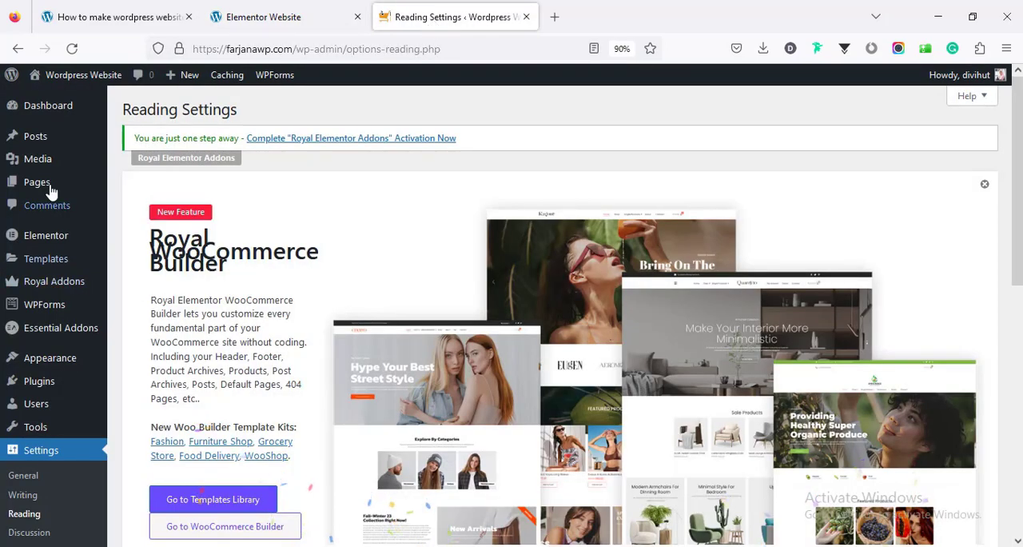
click(51, 190)
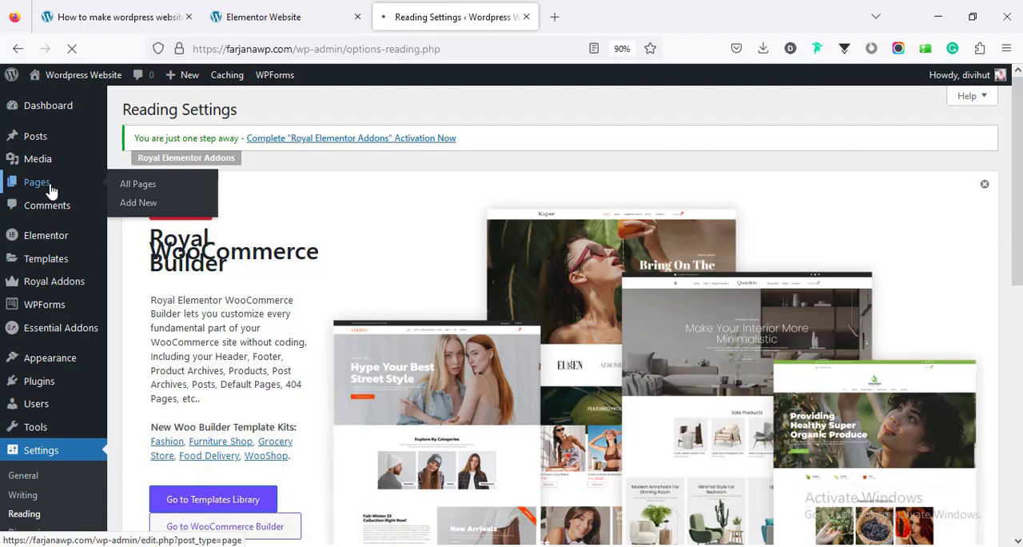
scroll(292, 303, down, 4)
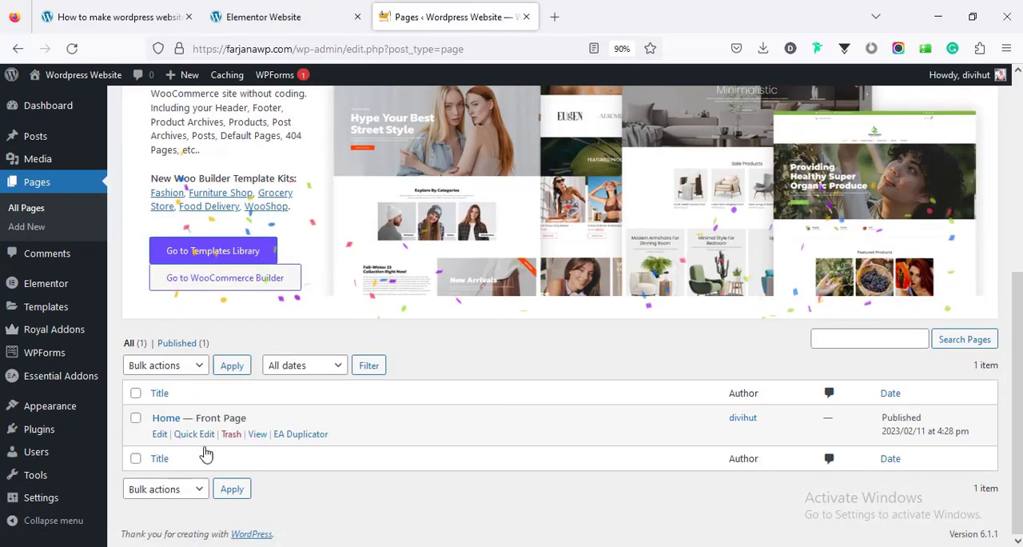
click(159, 435)
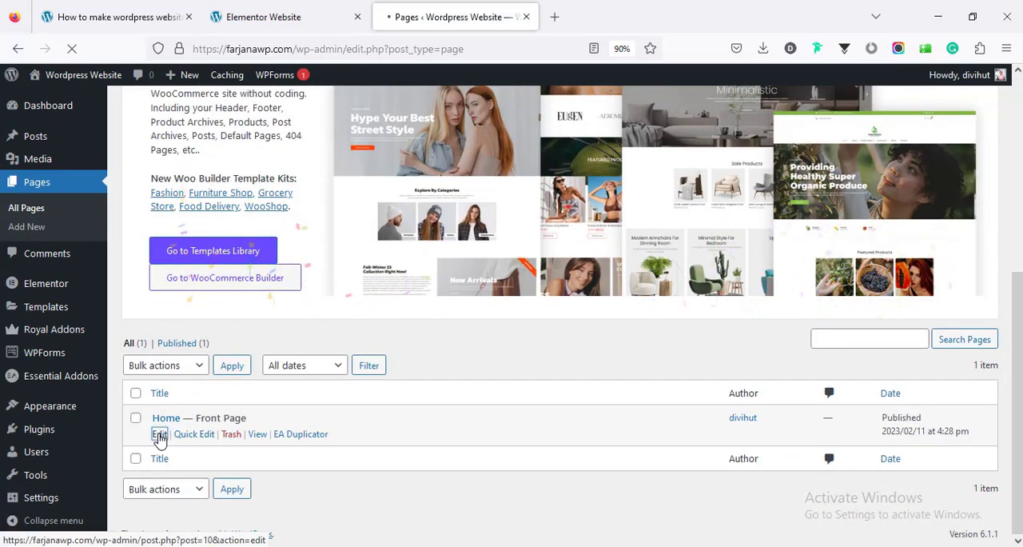
click(373, 108)
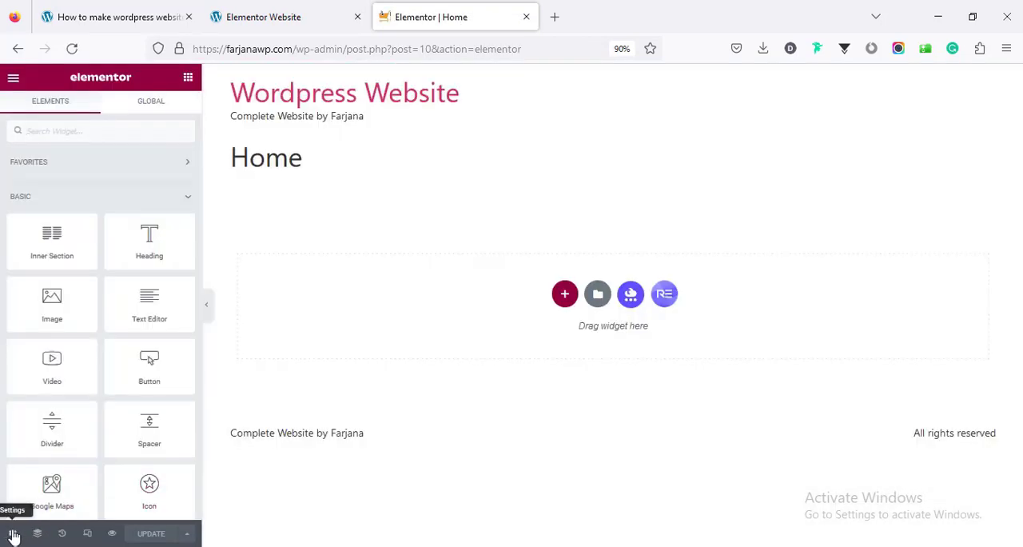
Set the Home page's layout to Elementor Full Width in the page settings
click(14, 534)
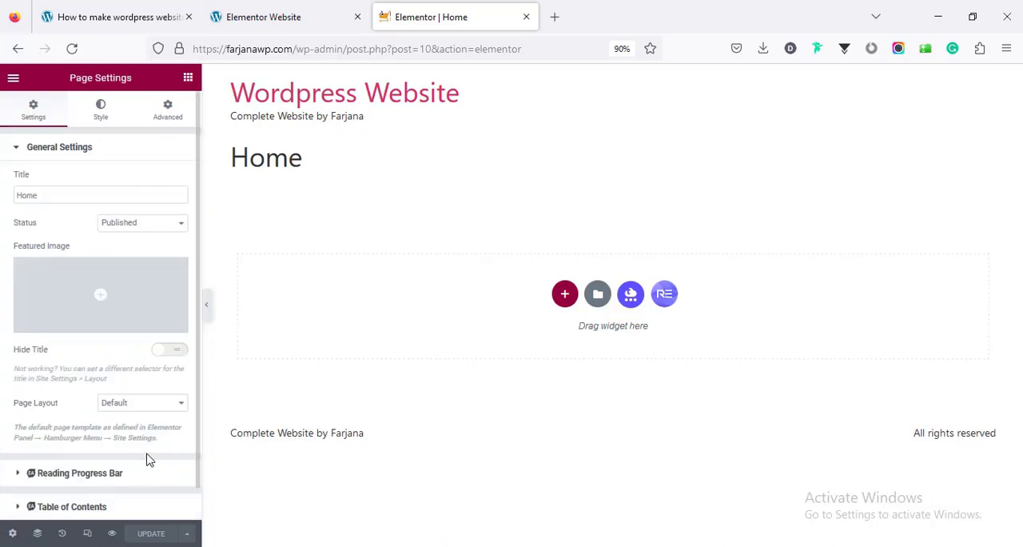
scroll(146, 458, down, 1)
click(112, 370)
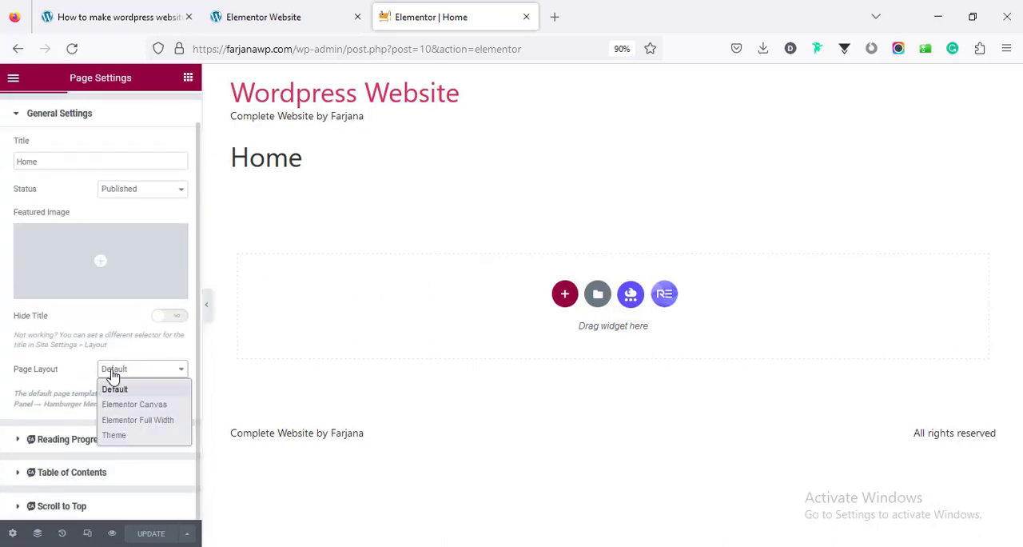
click(122, 421)
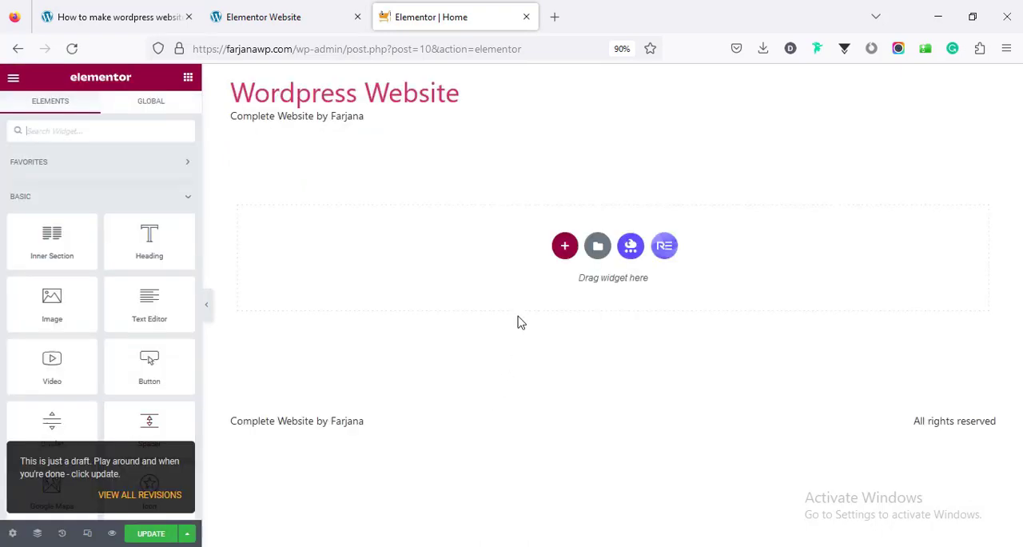
Check the demo site's hero area and feature boxes, then add a new single-column section to the Home page
click(257, 25)
scroll(412, 266, down, 3)
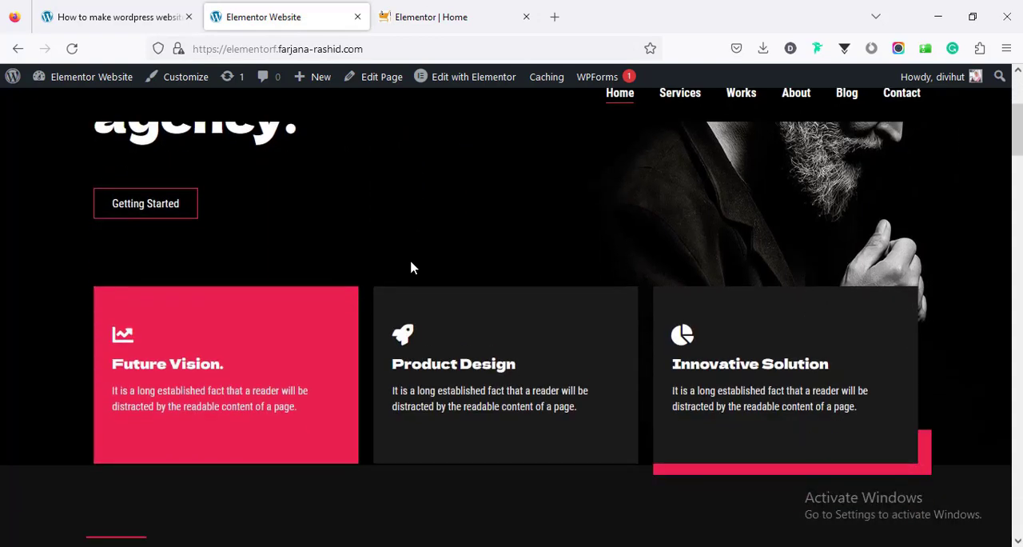
scroll(411, 266, up, 3)
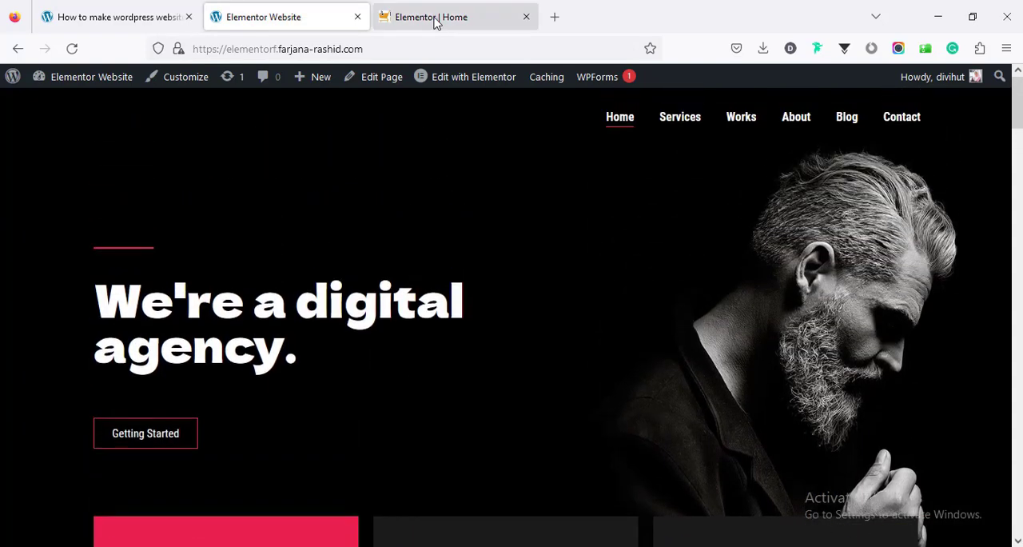
click(437, 23)
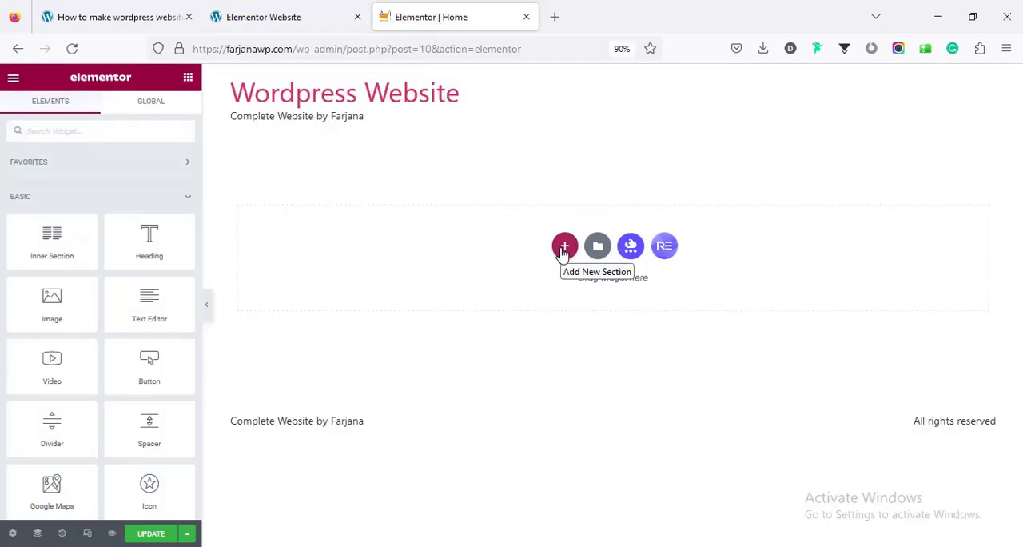
click(563, 248)
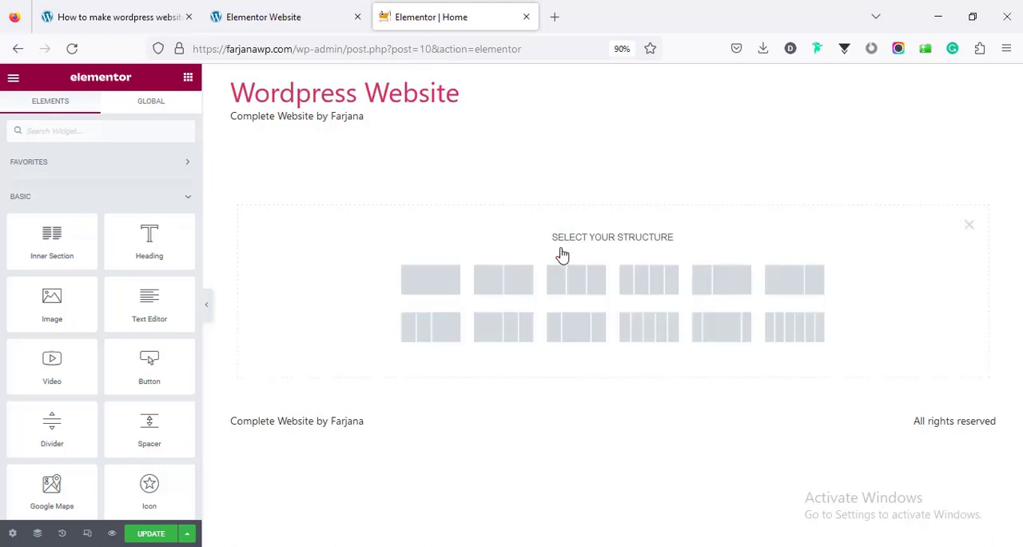
click(450, 277)
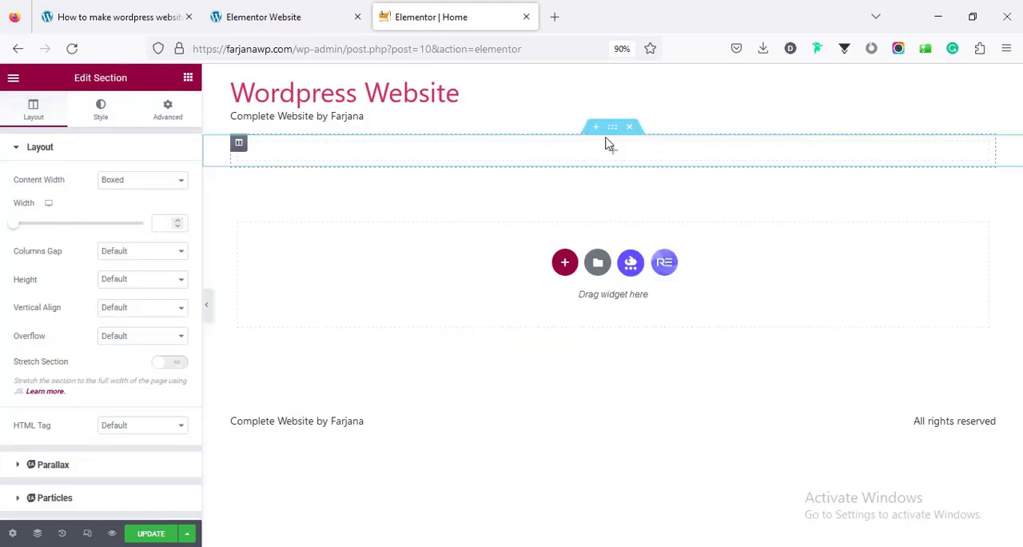
Give the new section a classic background with the color #000
click(101, 127)
click(125, 210)
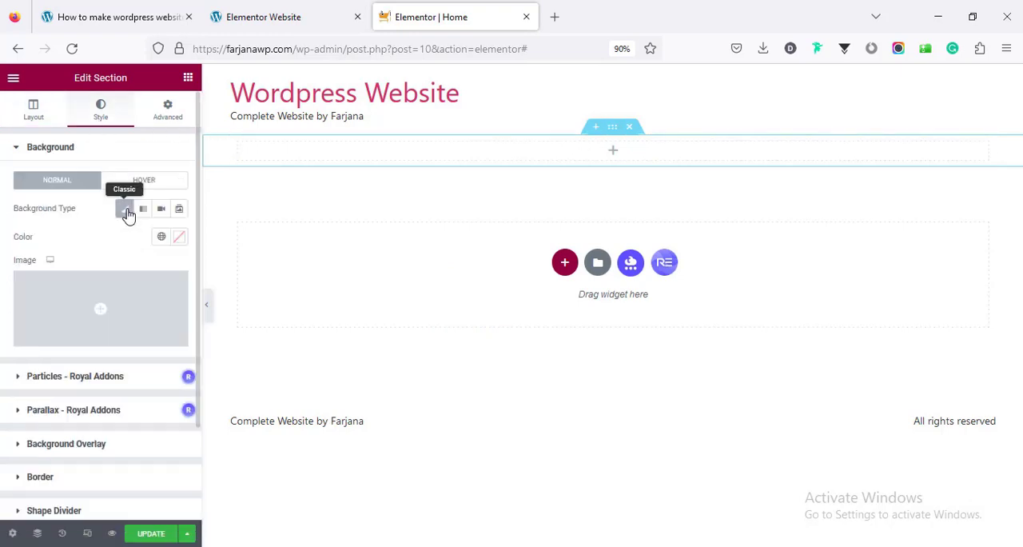
click(177, 237)
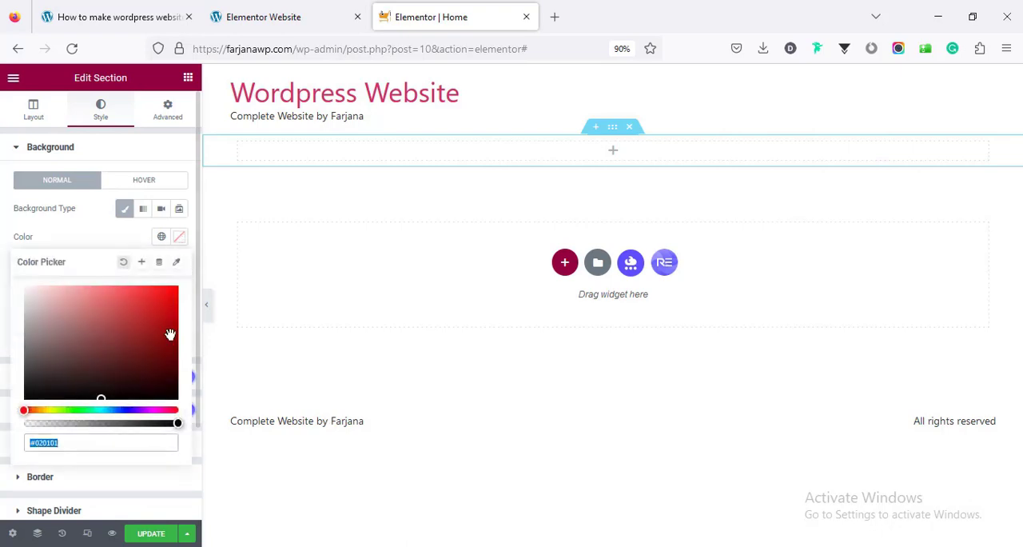
click(114, 445)
double_click(112, 446)
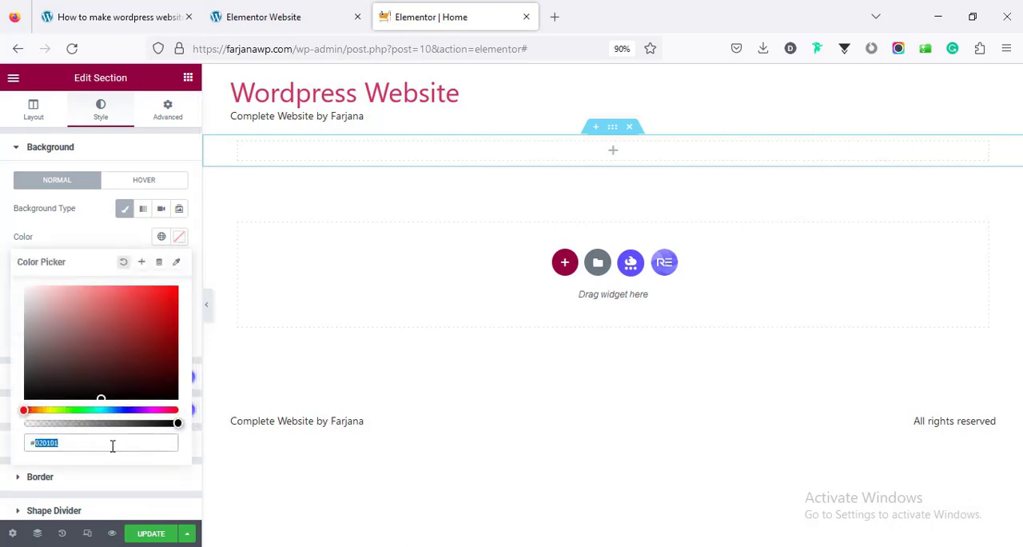
text(000)
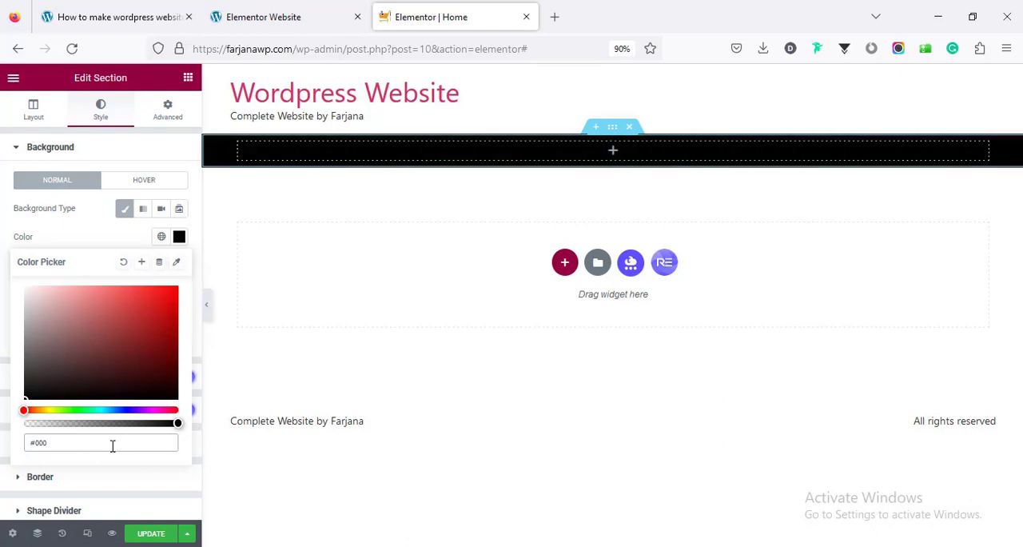
Save the section's background color as a new global color named "black"
click(143, 264)
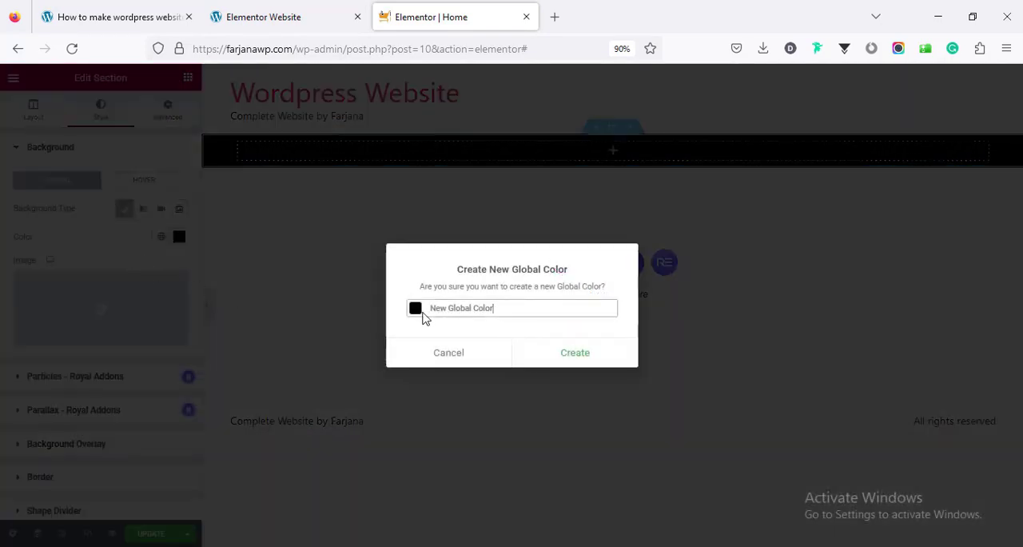
triple_click(433, 309)
text(black)
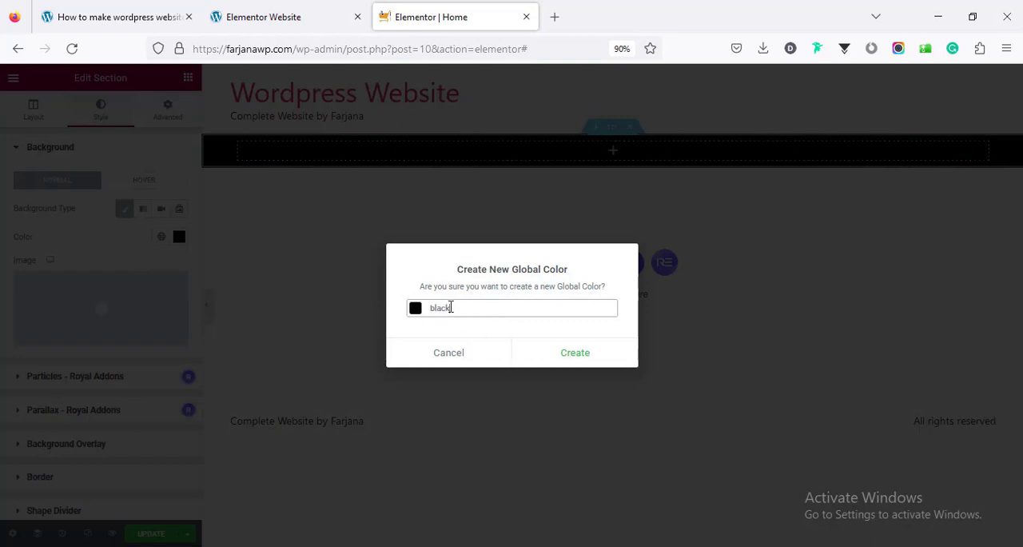
click(568, 354)
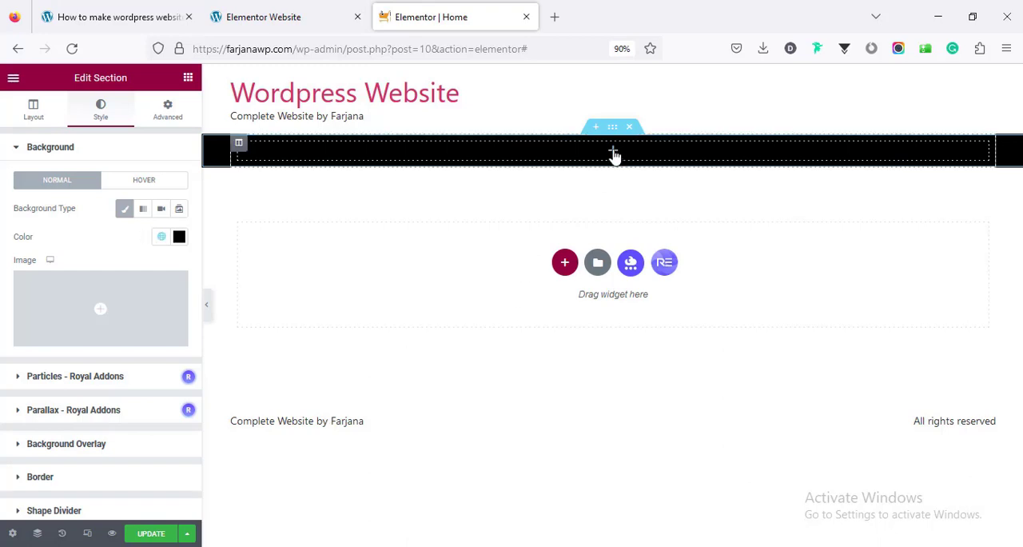
Place an inner section inside the black section and compare it with the demo site's hero layout
click(612, 151)
drag(52, 235, 607, 156)
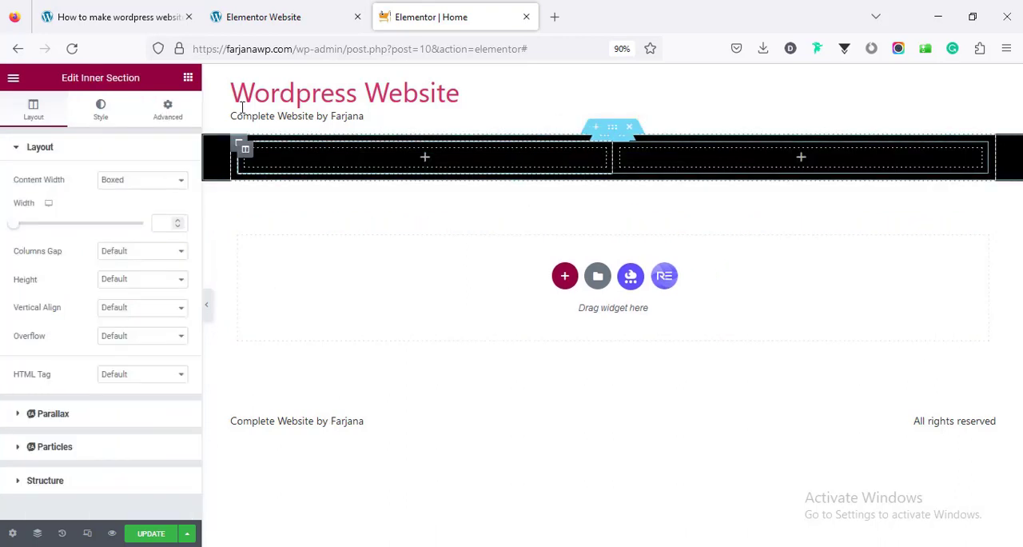
click(280, 14)
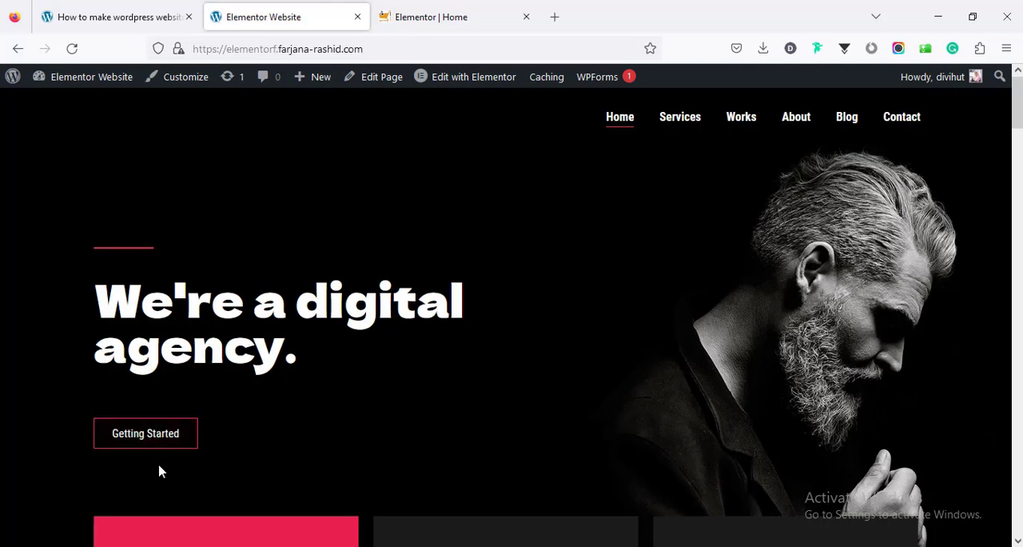
click(408, 17)
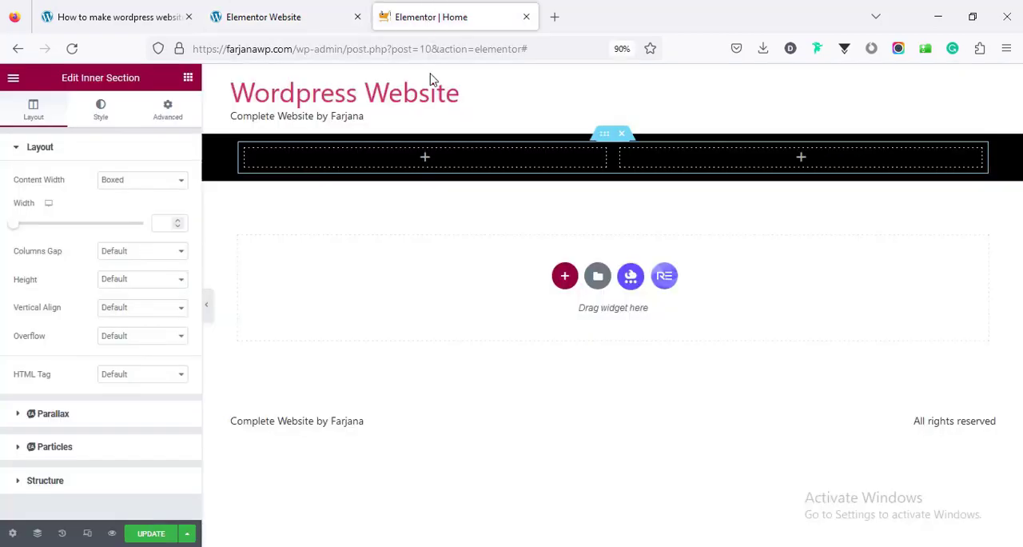
Add a Divider widget to the inner section's first column and set its width to about 259 px
click(425, 159)
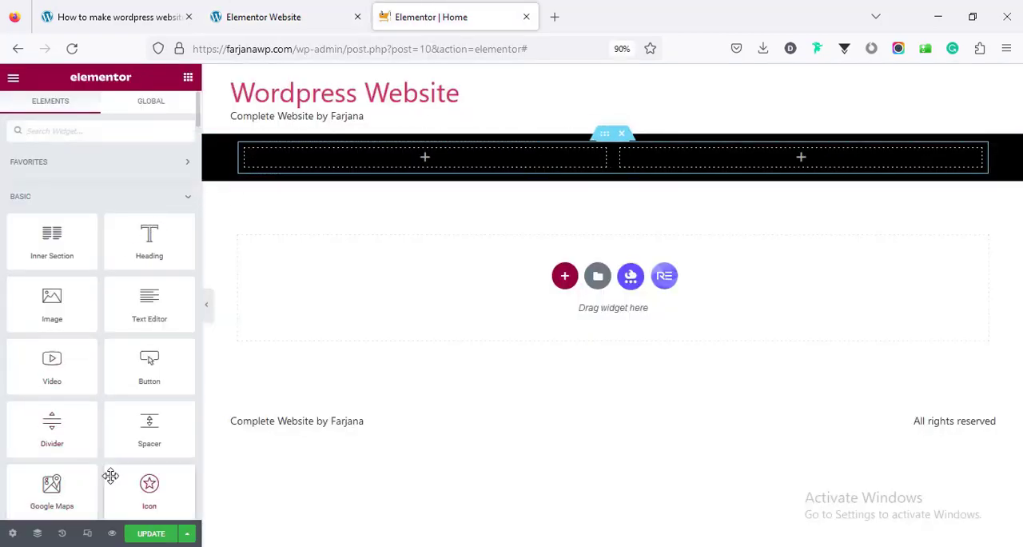
drag(61, 436, 427, 160)
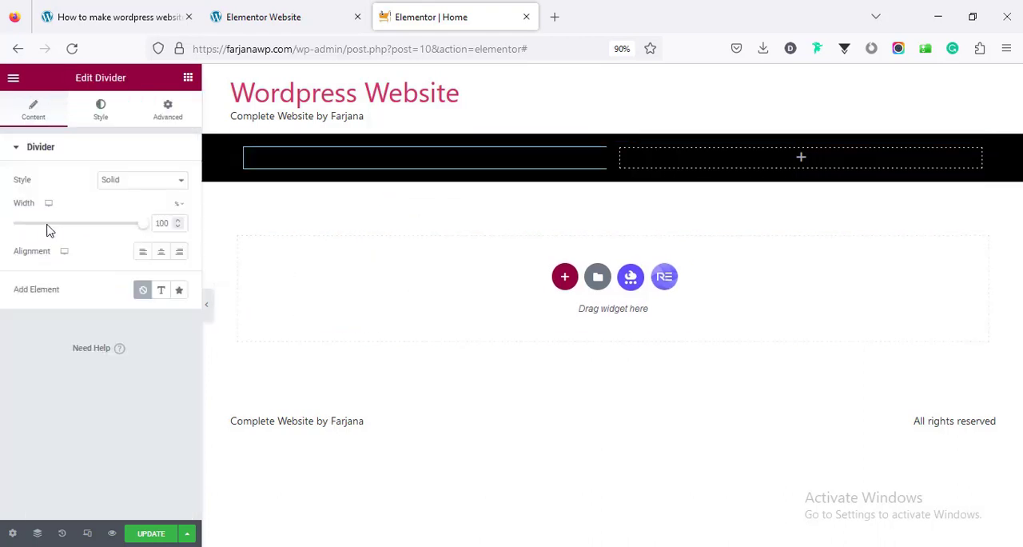
click(178, 225)
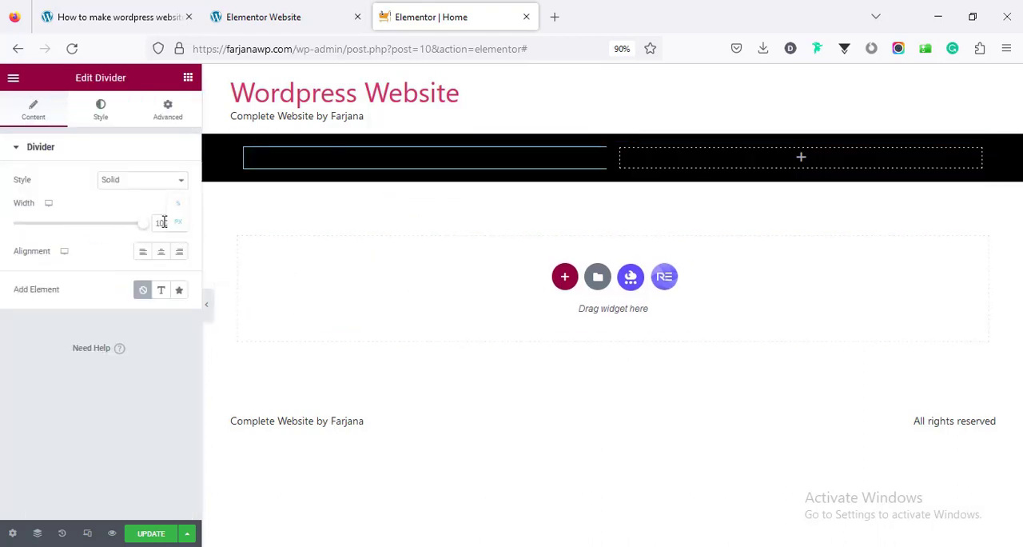
click(46, 225)
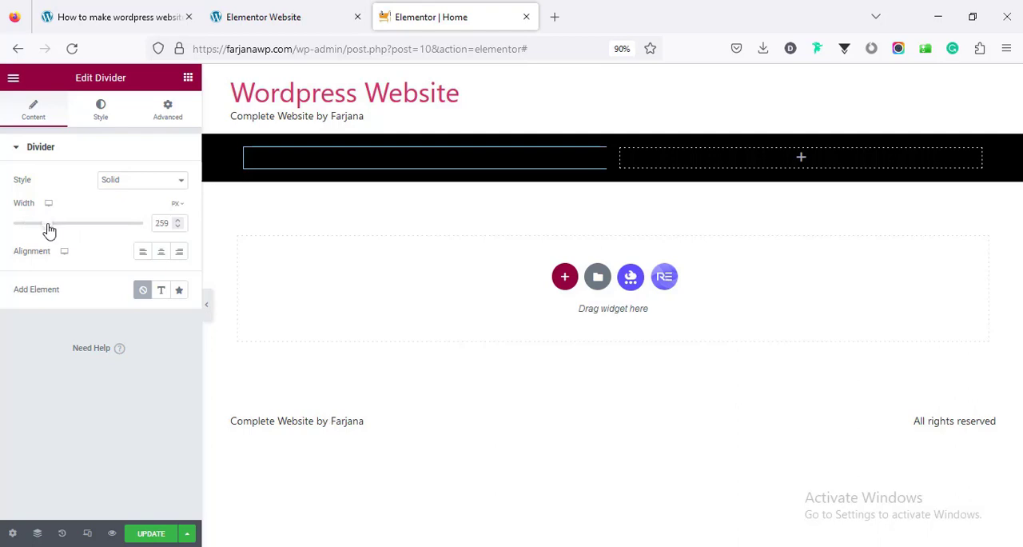
Set the divider's color to #e9204f
click(103, 128)
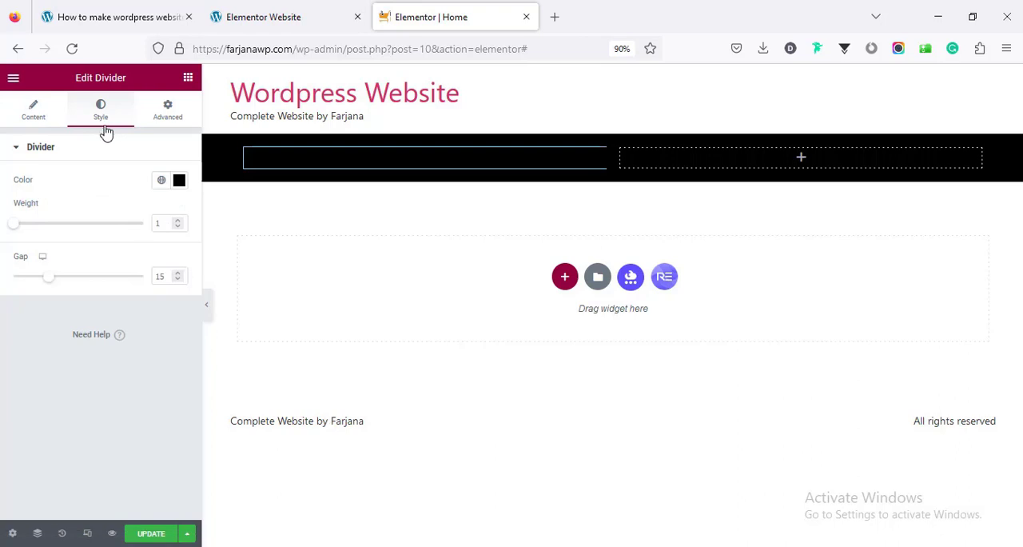
click(179, 181)
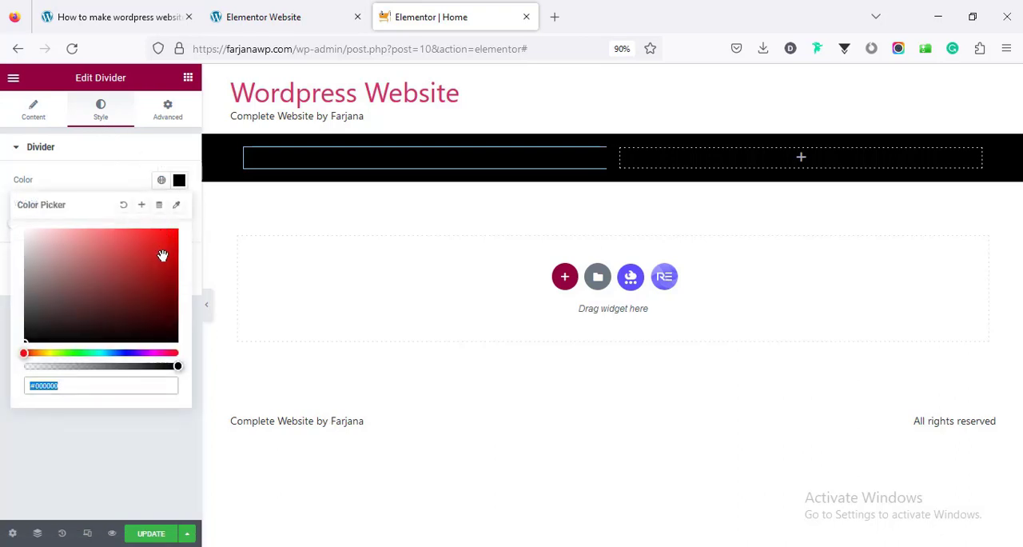
mouse_move(163, 255)
mouse_down()
mouse_move(169, 270)
mouse_move(154, 259)
mouse_up()
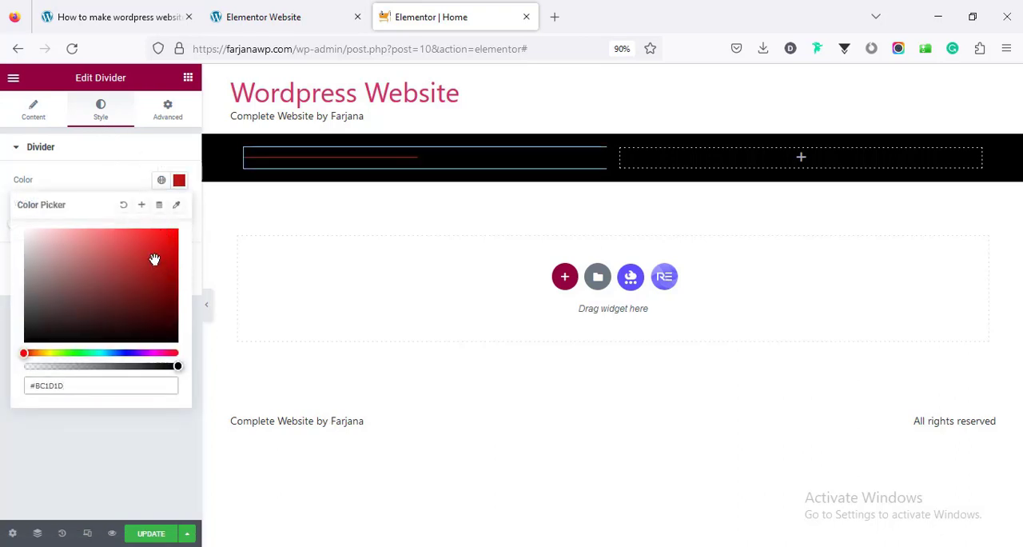
text(#e9204)
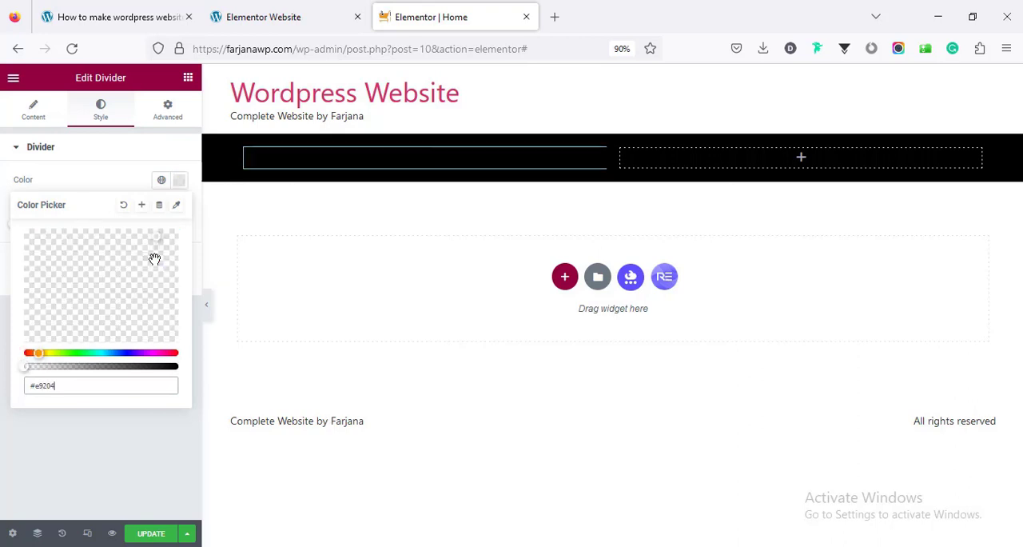
text(f)
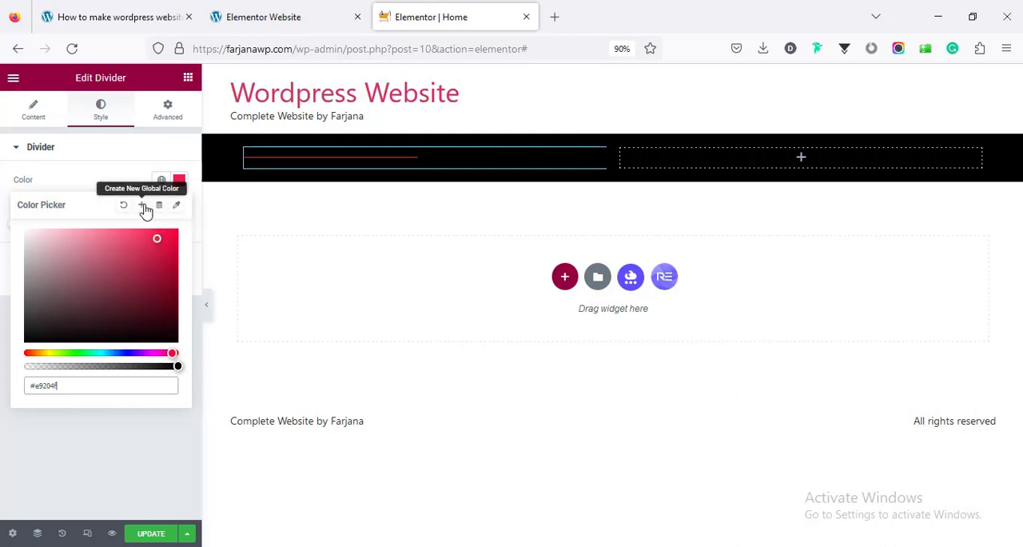
Save the divider's color as a new global color and set the divider's weight to 2
click(143, 207)
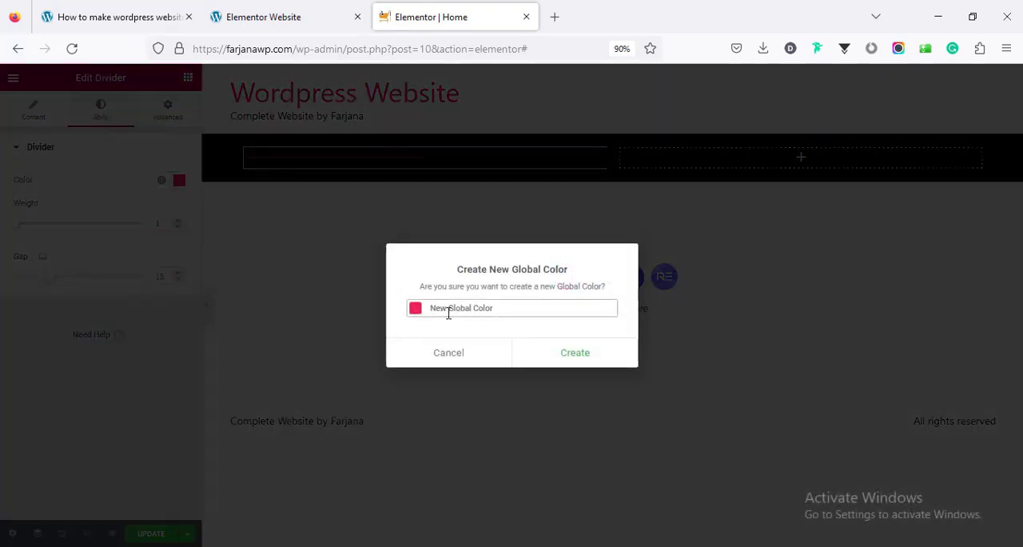
triple_click(448, 314)
text(red)
click(568, 361)
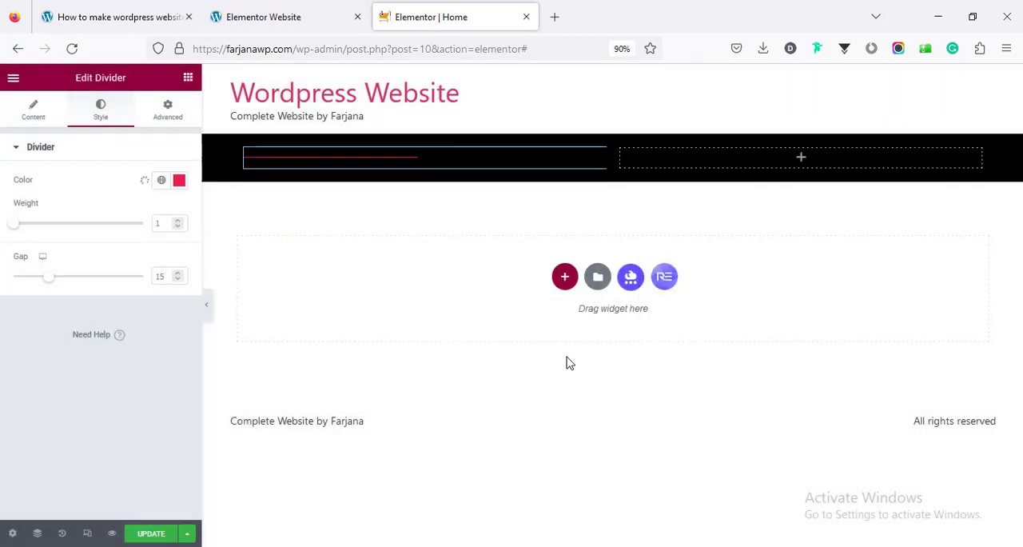
click(158, 224)
text(2)
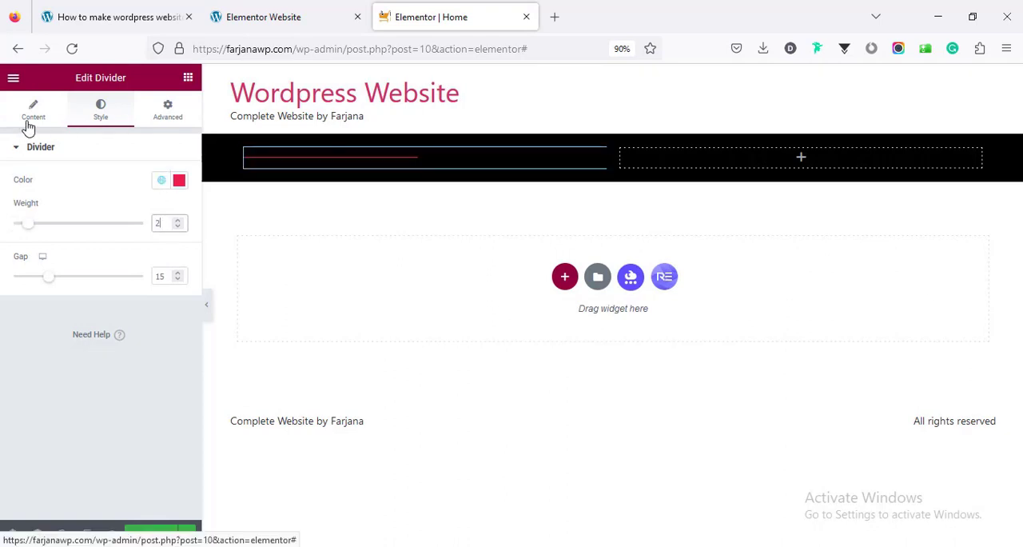
Shorten the divider to match the demo site's short accent line and set its weight to 3
click(31, 112)
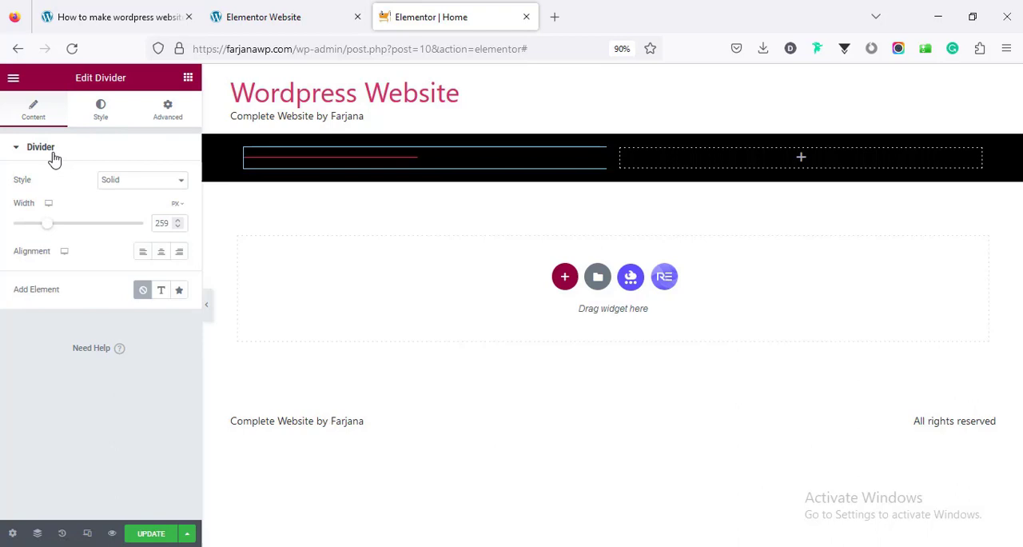
click(28, 226)
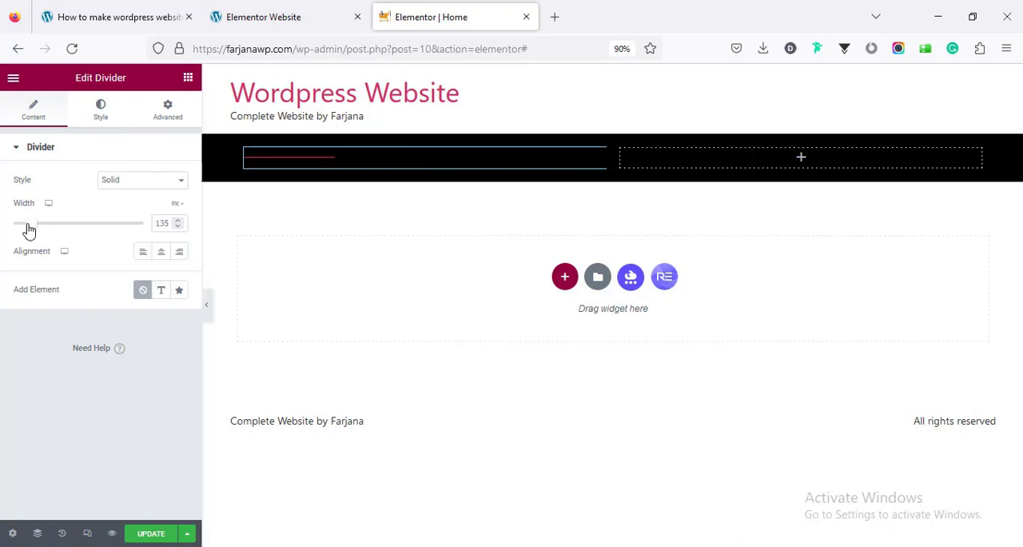
click(100, 110)
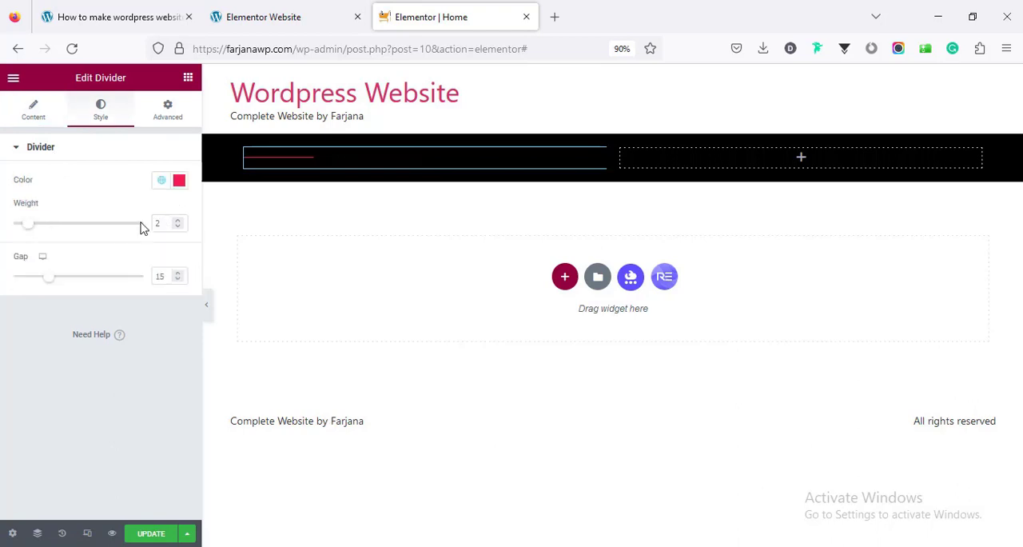
text(3)
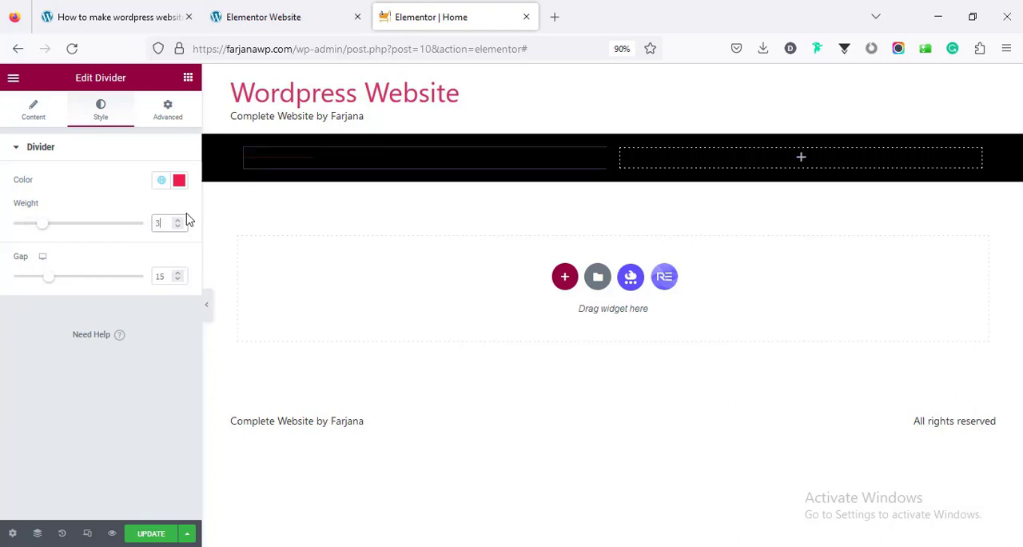
Switch to the demo site and copy its hero heading text "We're a digital agency."
click(272, 17)
triple_click(166, 310)
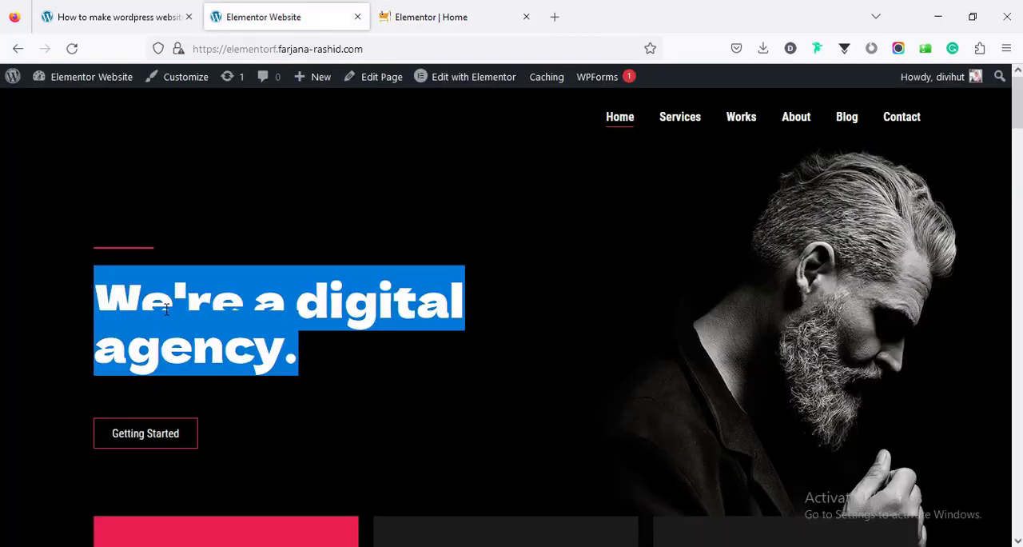
right_click(176, 310)
click(193, 327)
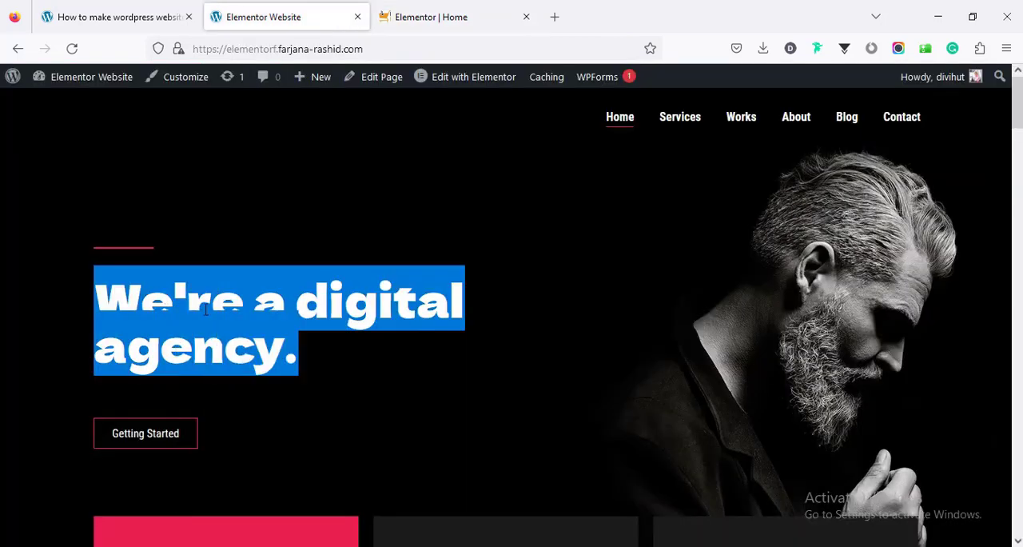
Back in the Home page editor, add a Heading widget below the divider and paste "We're a digital agency." as its title
click(438, 17)
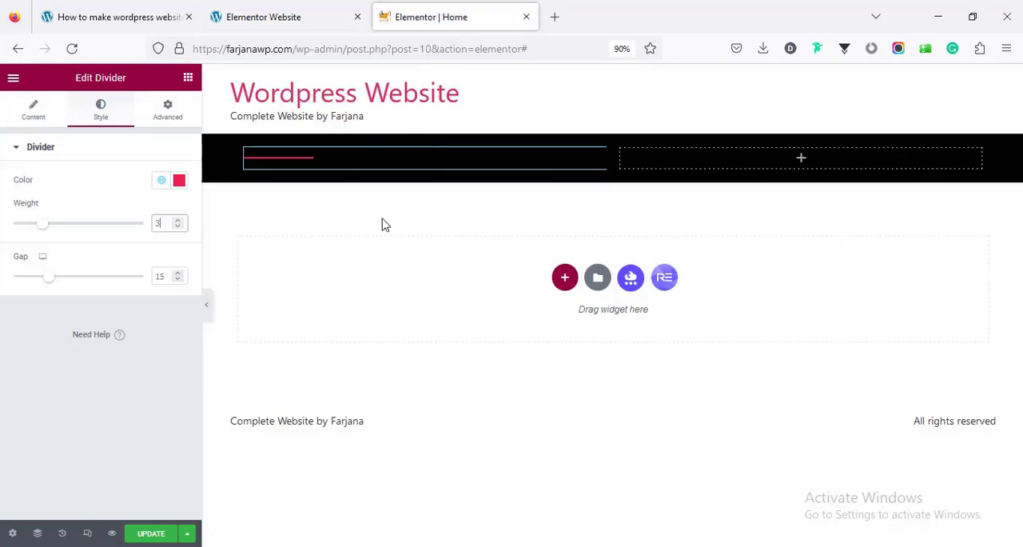
click(188, 78)
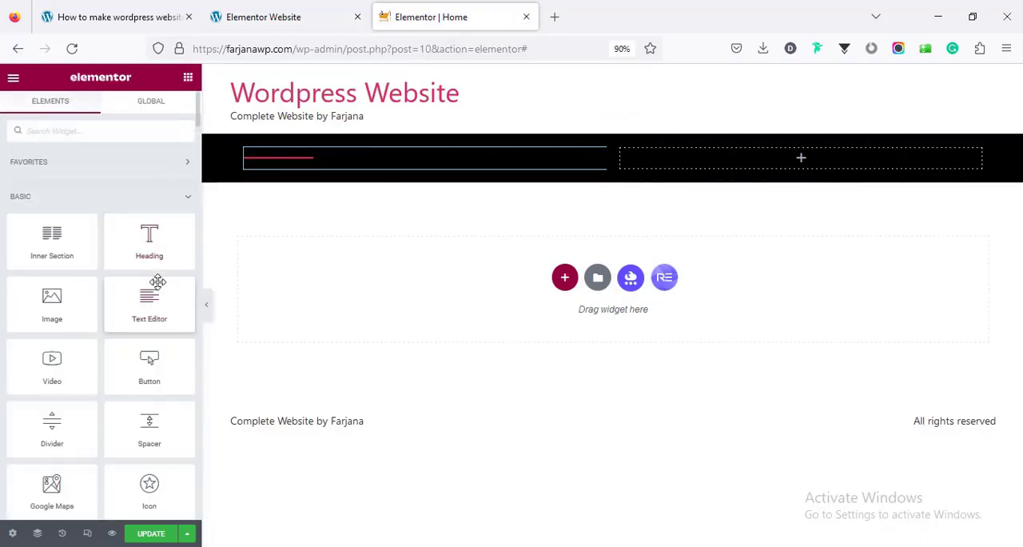
drag(152, 243, 345, 163)
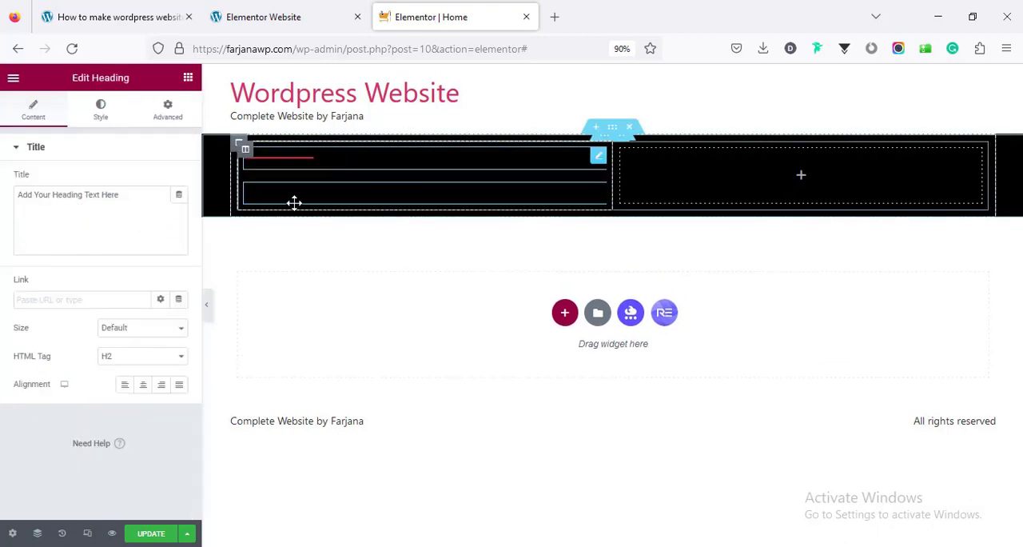
triple_click(118, 217)
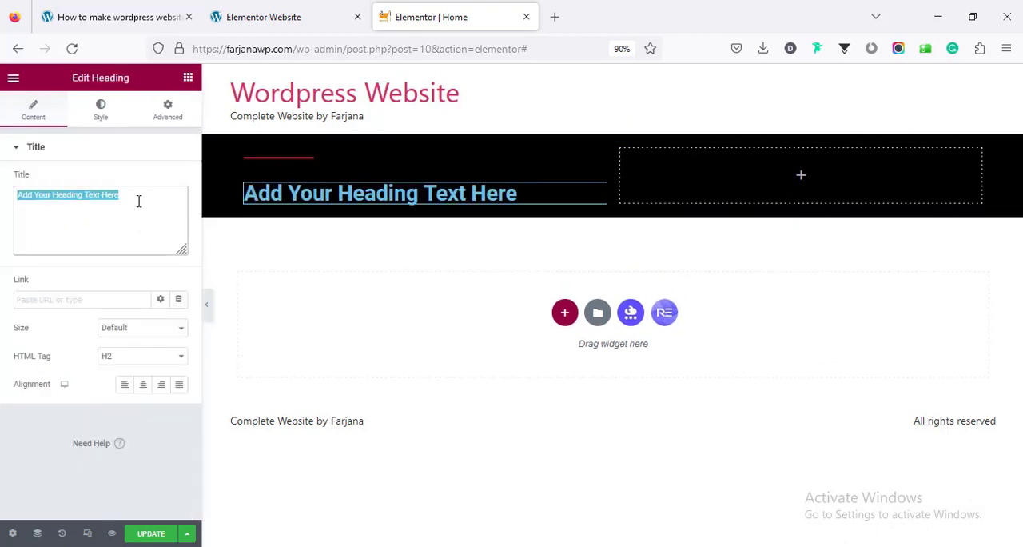
key(ctrl+v)
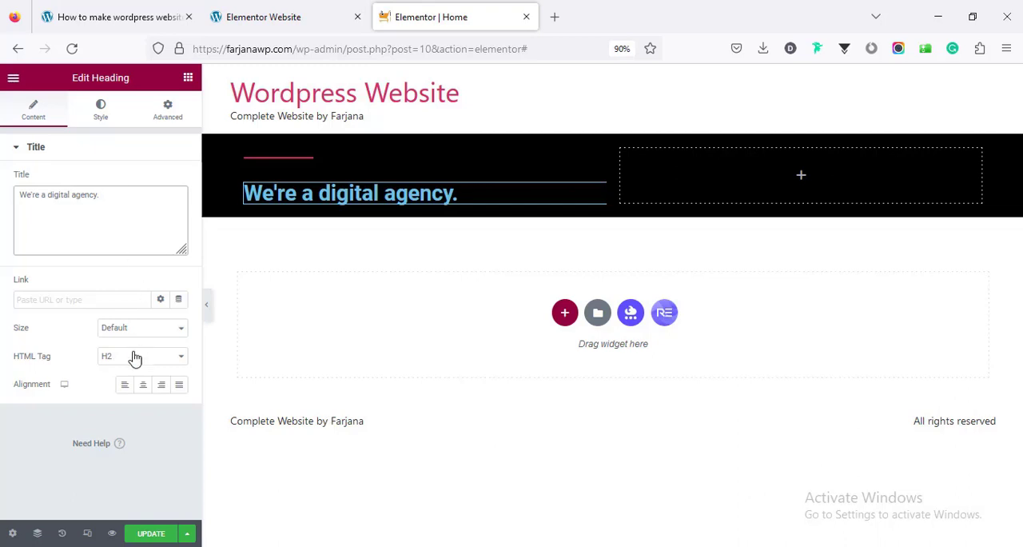
Set the heading's text color to #fff and save it as a new global color
click(102, 112)
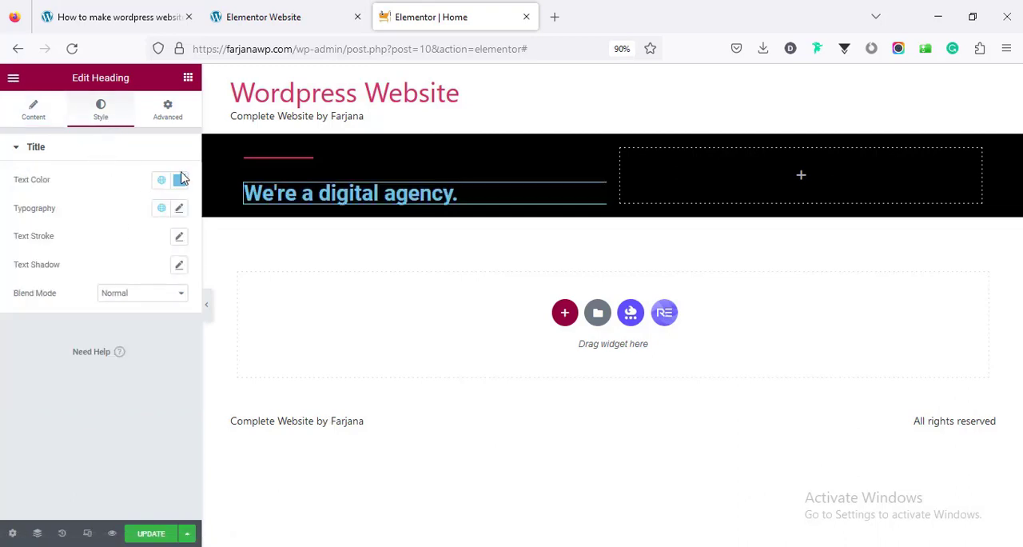
click(178, 184)
click(110, 383)
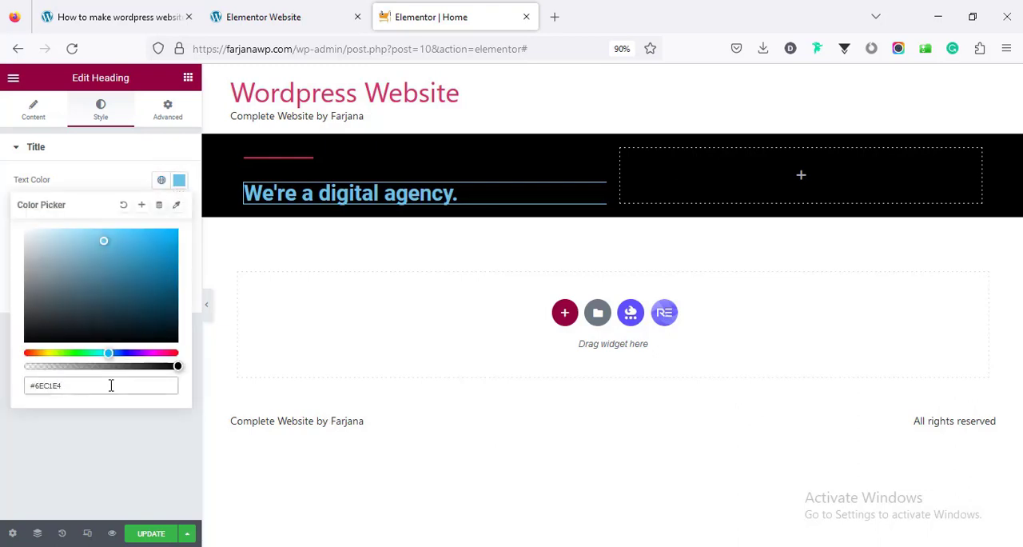
double_click(112, 383)
text(fff)
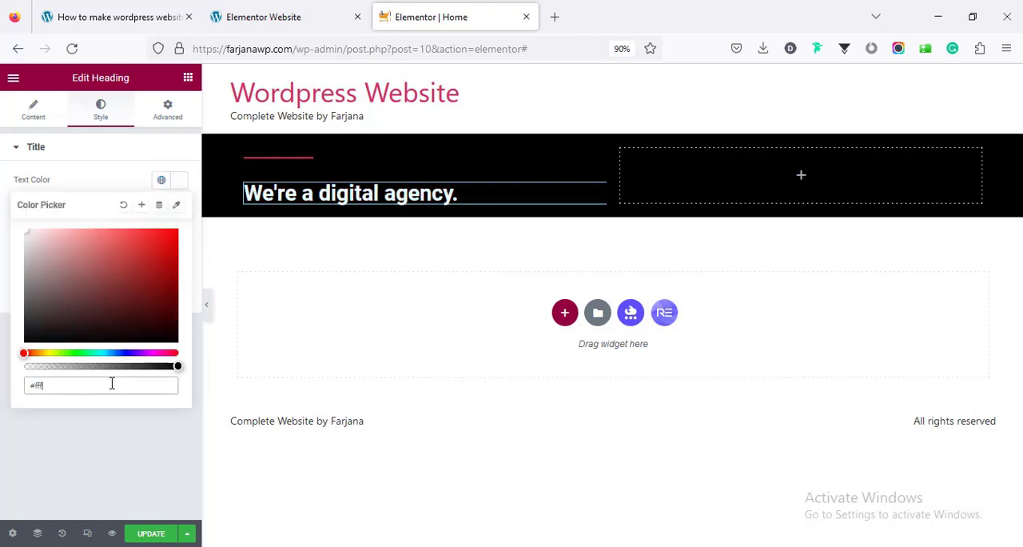
click(141, 204)
triple_click(463, 308)
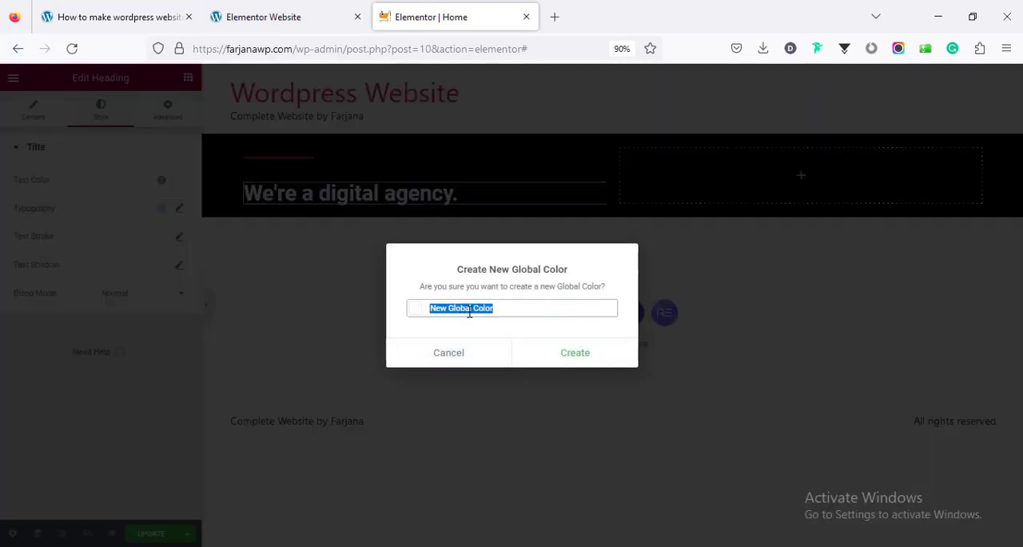
text(w)
key(Return)
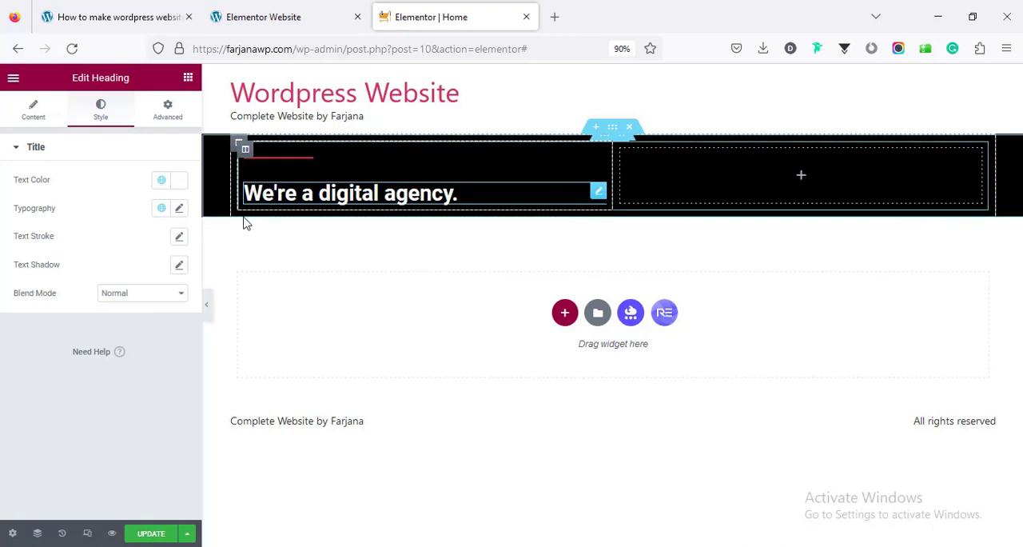
Set the heading's typography to the Dela Gothic One font family at a size of 60 px
click(179, 210)
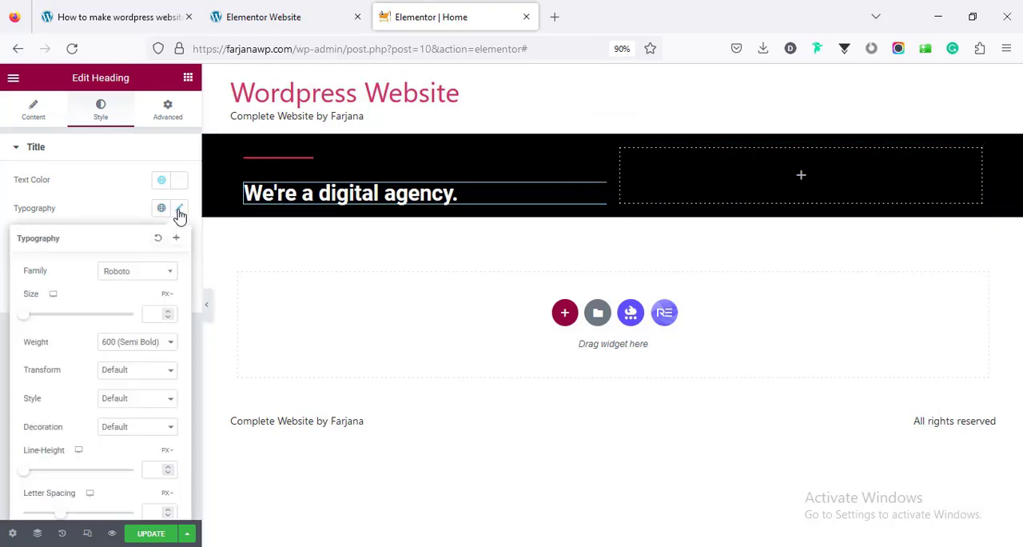
click(155, 273)
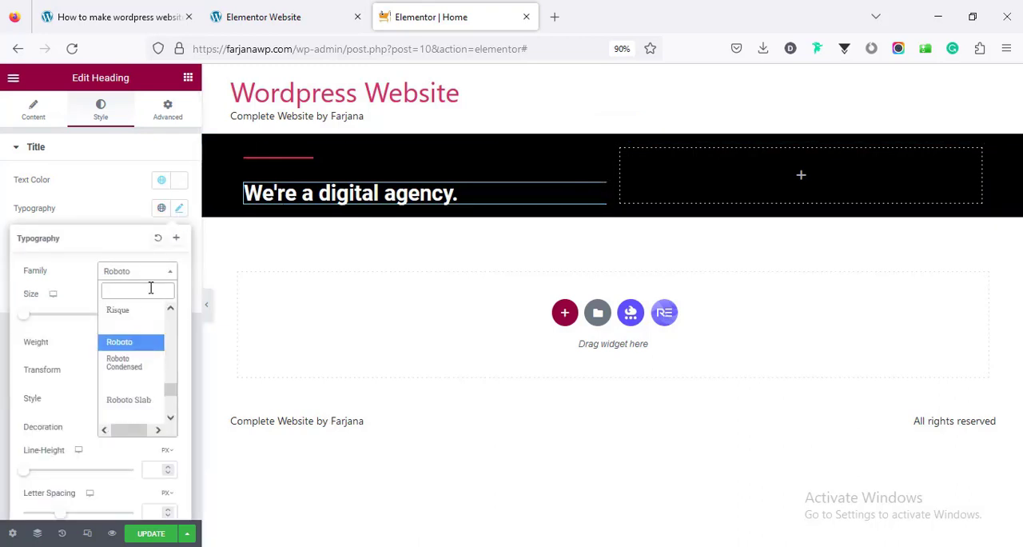
text(gothic)
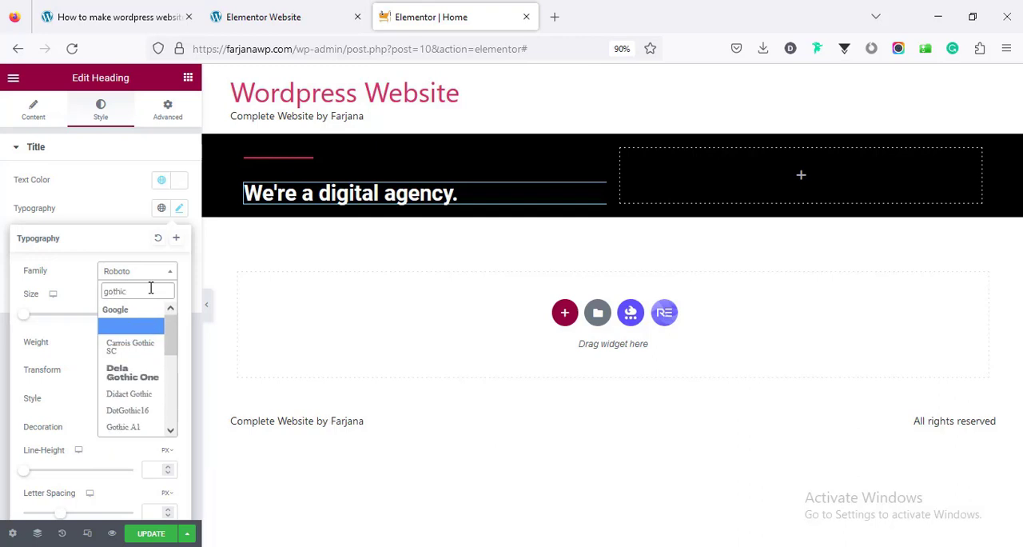
click(127, 376)
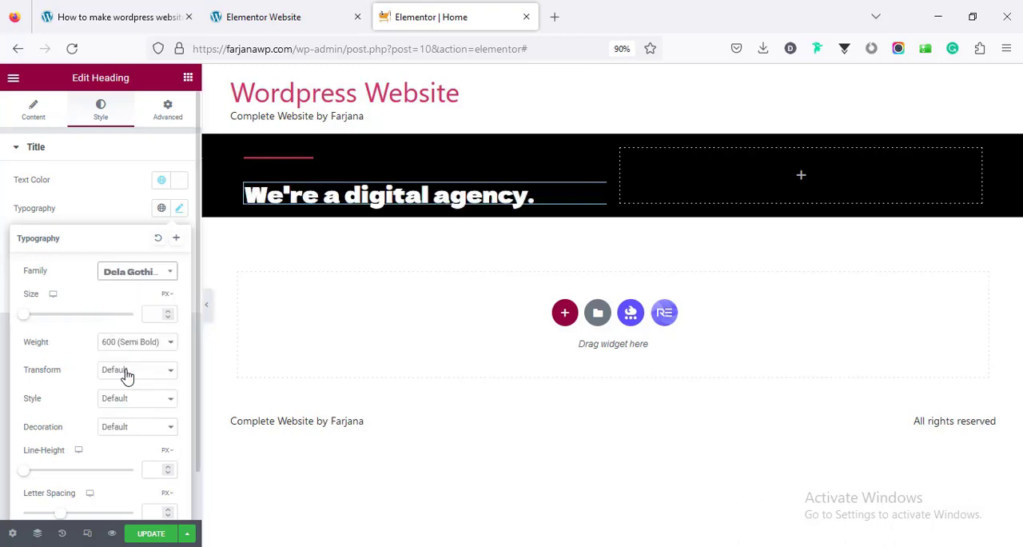
click(148, 315)
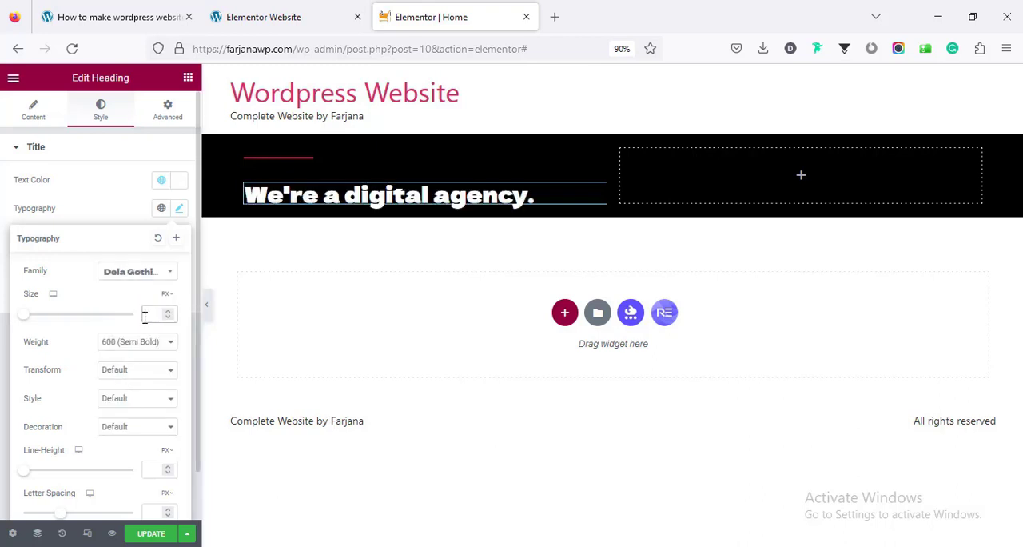
text(67)
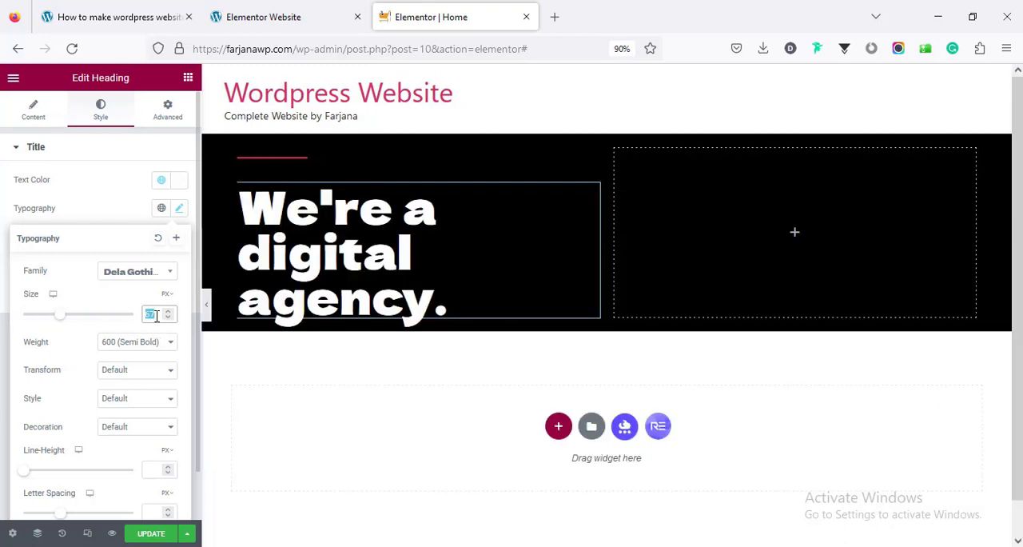
text(60)
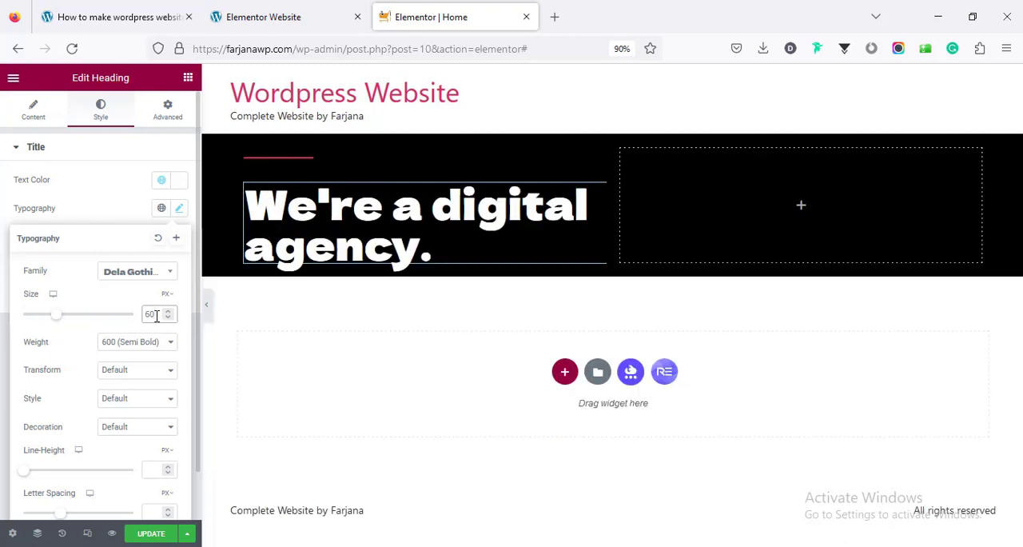
click(131, 220)
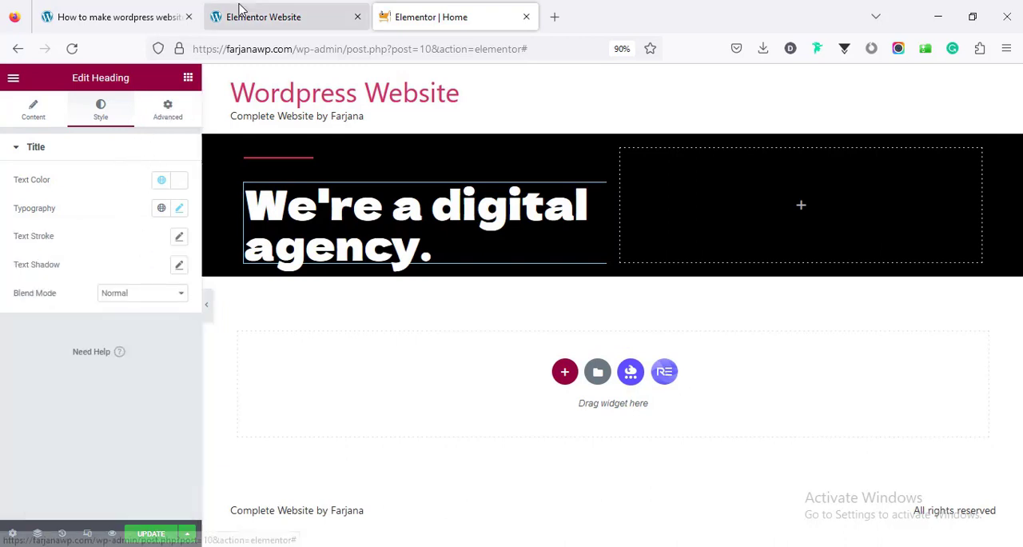
Check the demo site's hero button, and add a Button widget below the heading with the text "Get started"
click(240, 15)
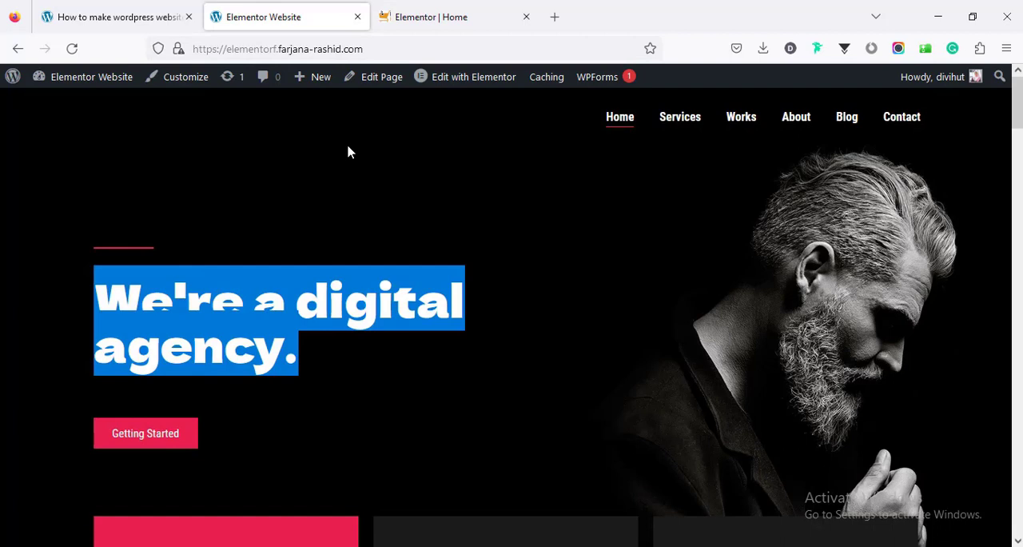
click(445, 14)
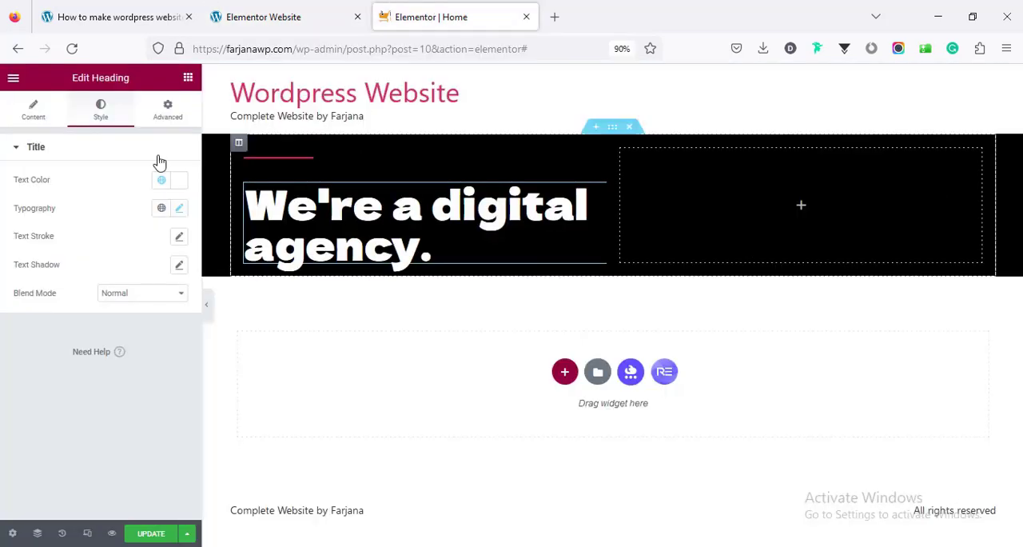
click(189, 77)
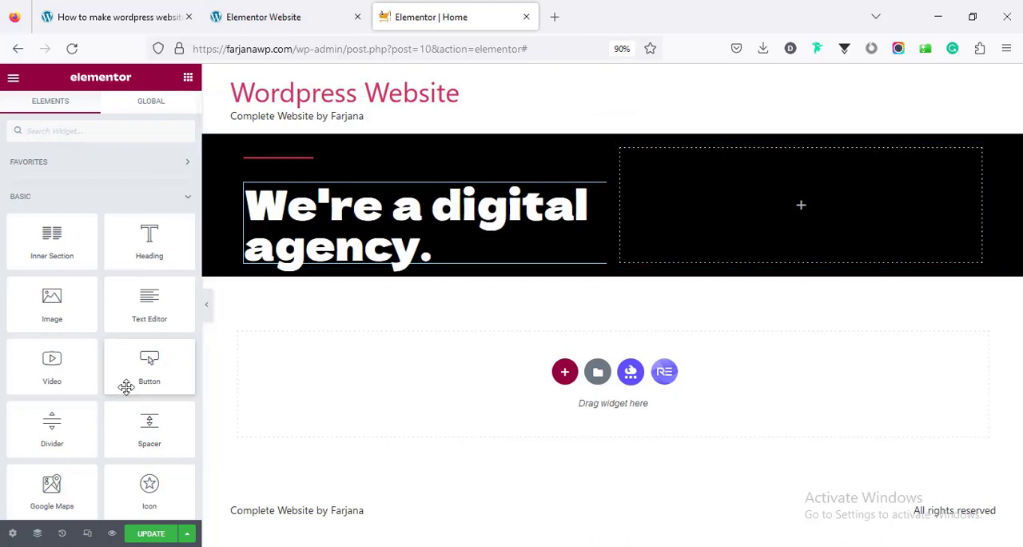
drag(136, 366, 274, 259)
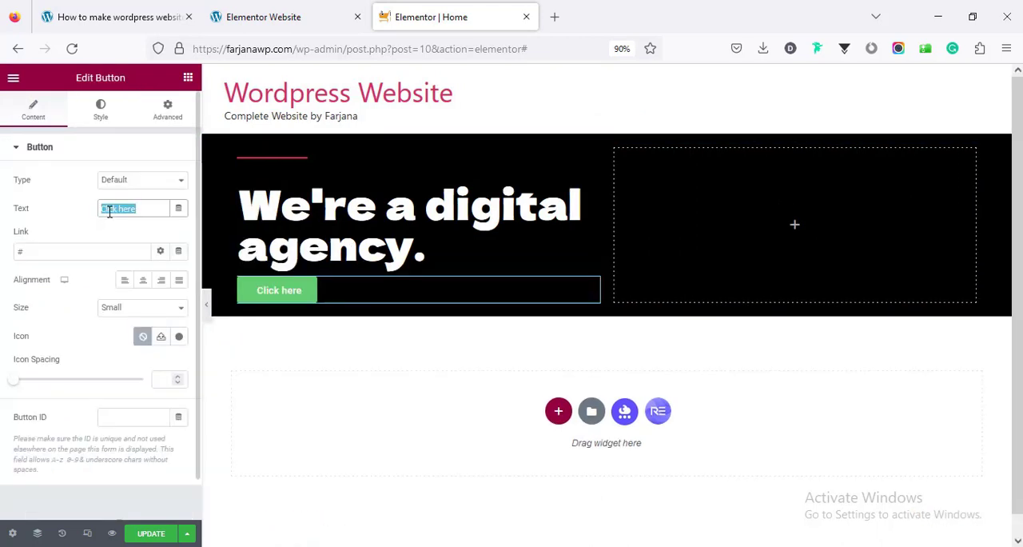
text(Get started)
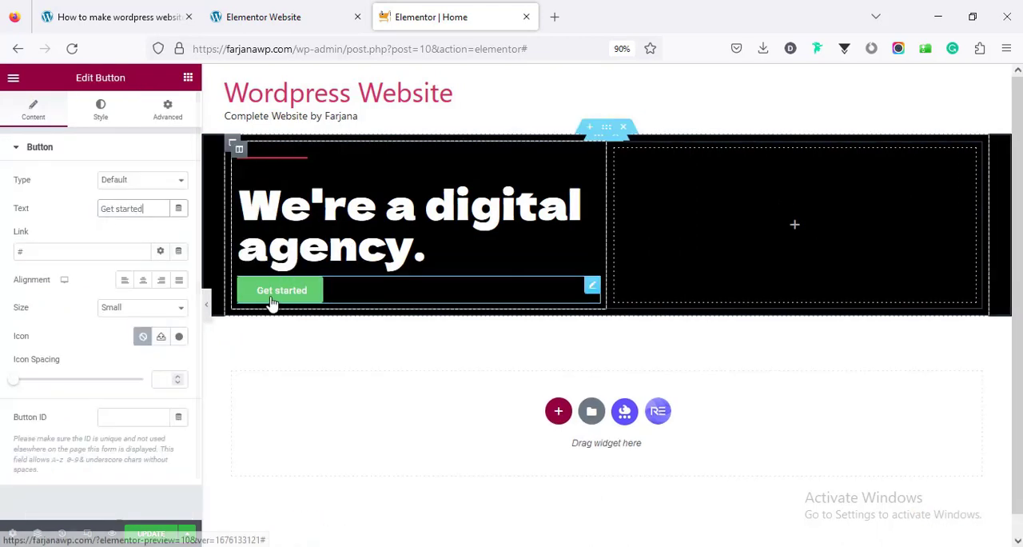
Make the button's background color fully transparent (#61CE7000) and set its border type to Solid
click(104, 121)
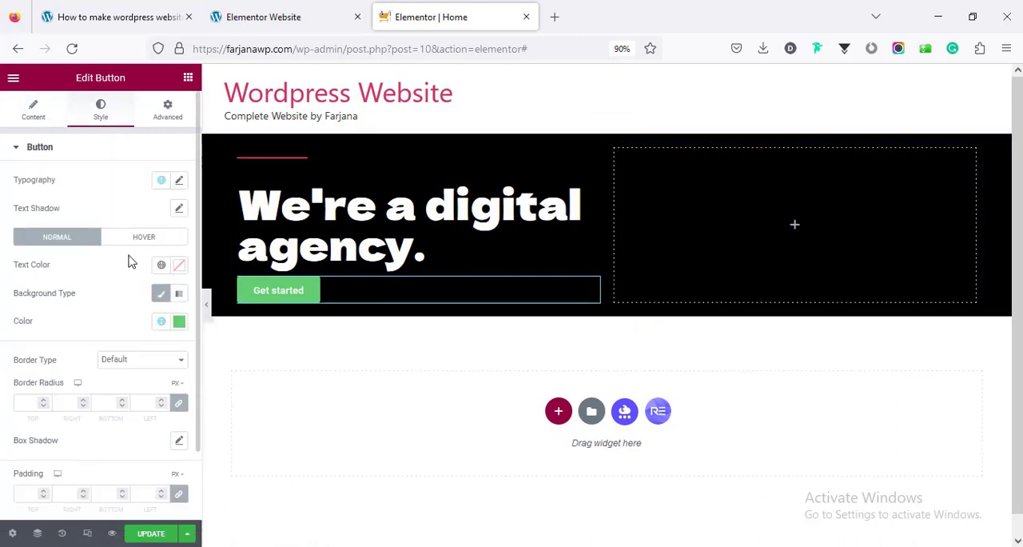
click(179, 325)
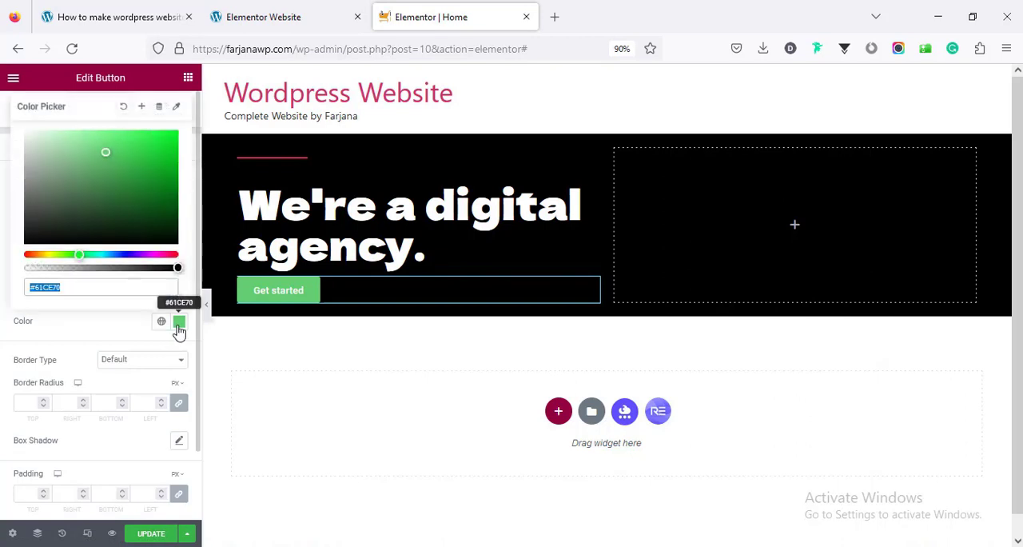
click(135, 275)
click(29, 268)
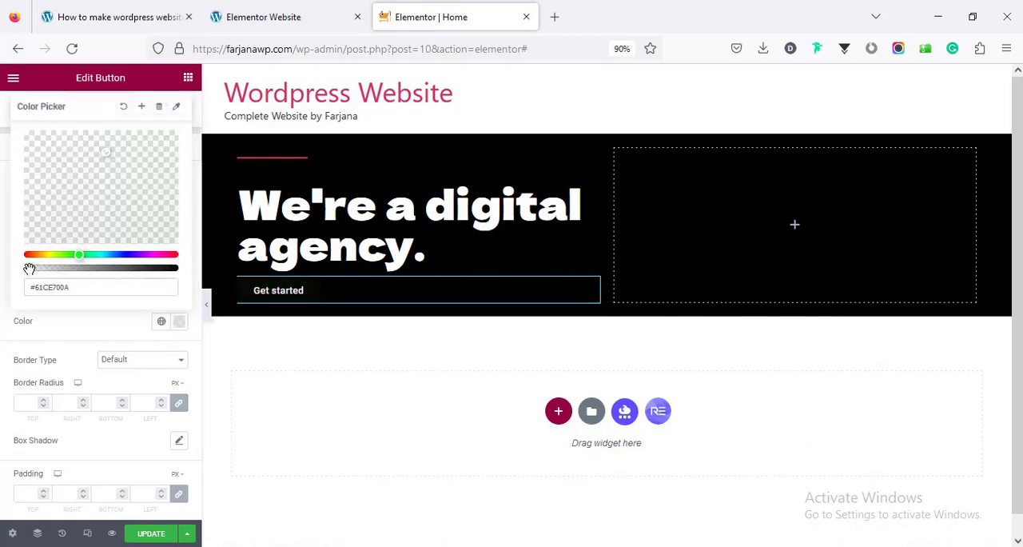
drag(29, 269, 8, 272)
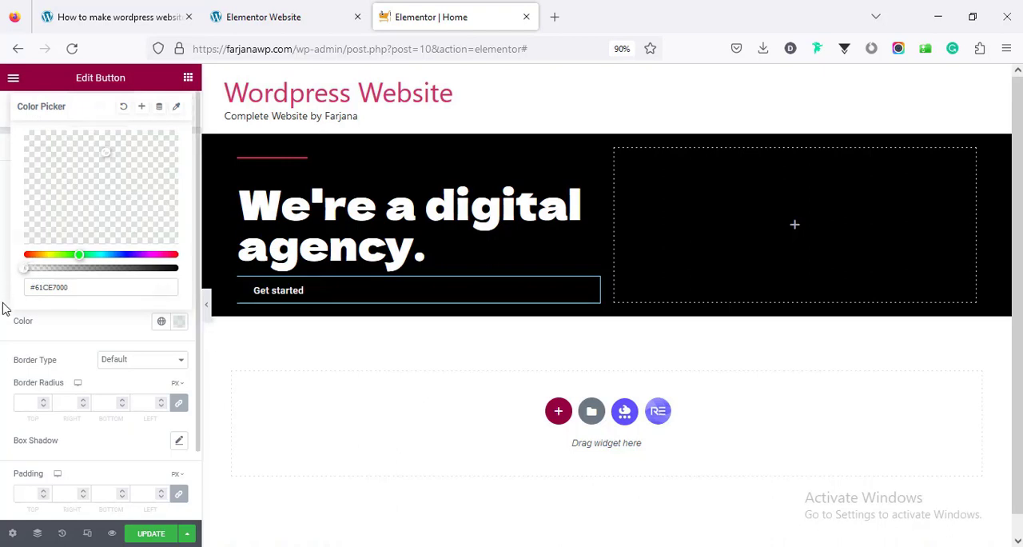
click(4, 309)
click(118, 368)
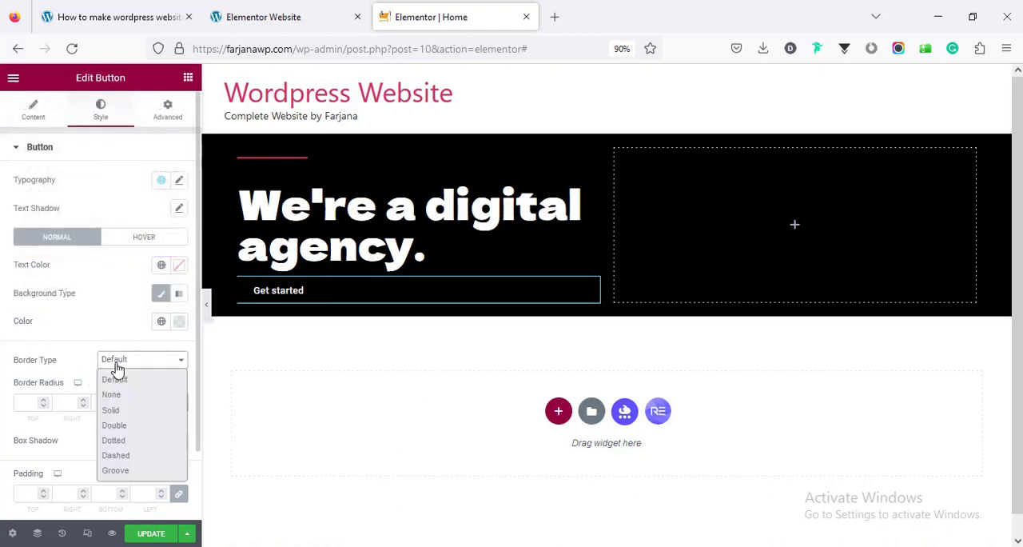
click(112, 409)
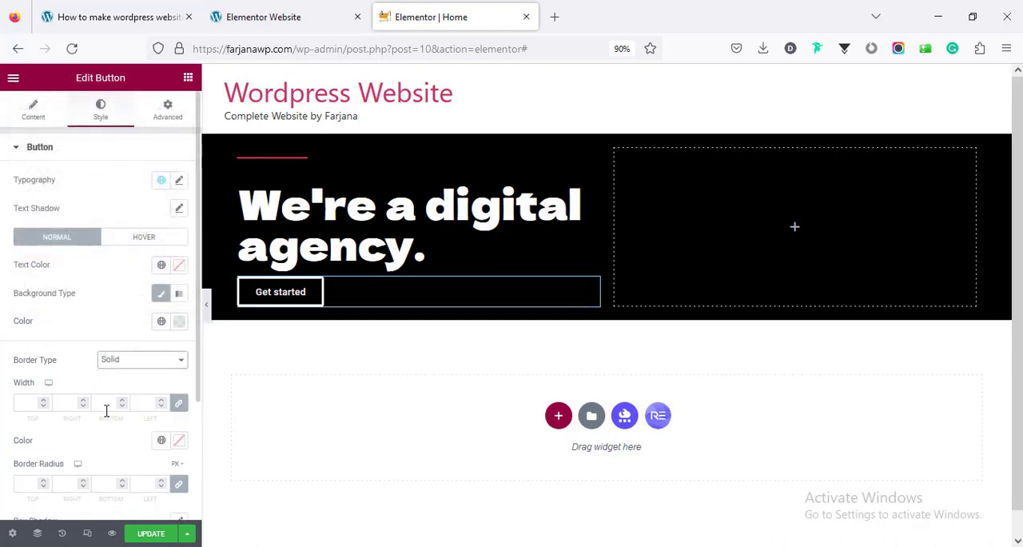
Set the button's border width to 1 with the global red color, and unlink its border radius values at 0
click(17, 405)
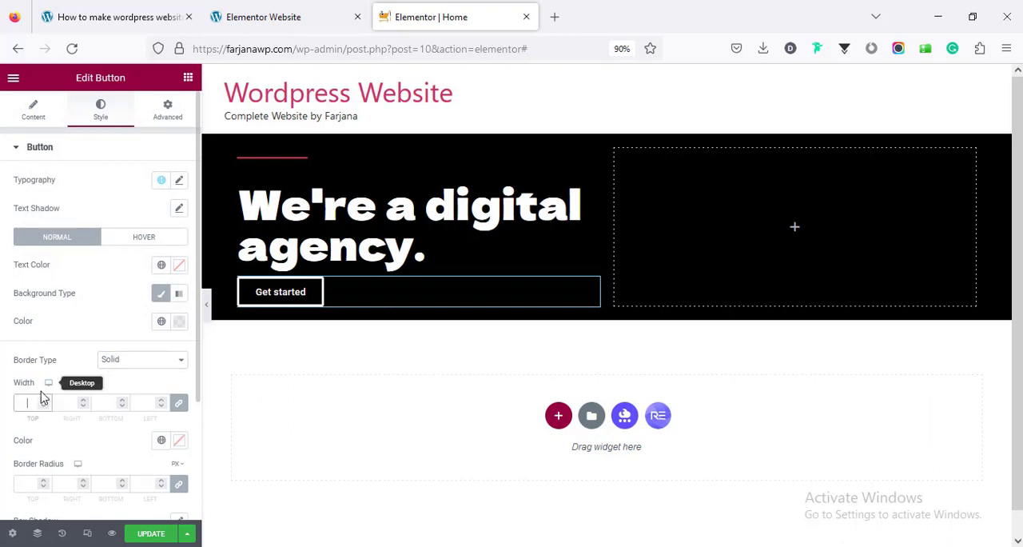
text(1)
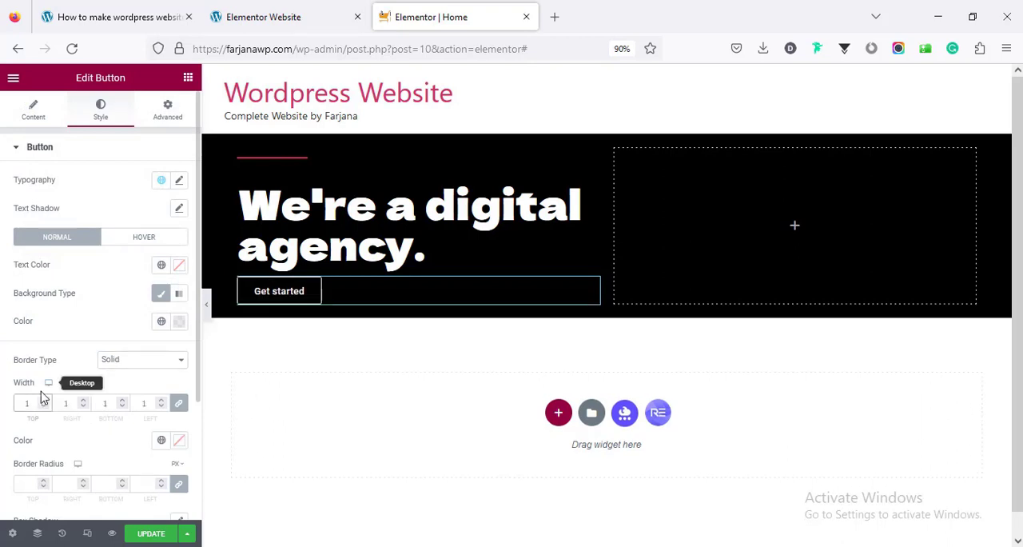
click(161, 440)
click(138, 419)
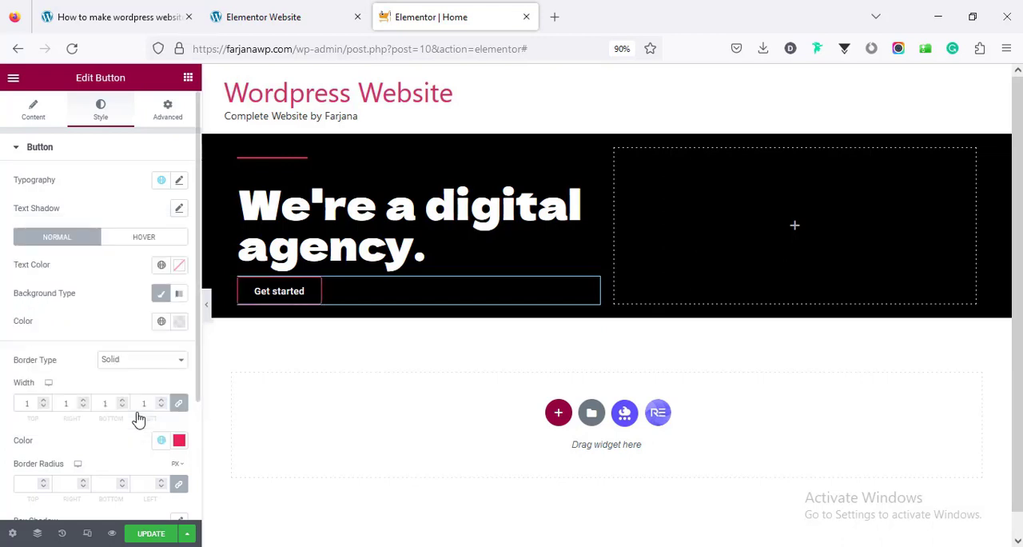
scroll(132, 424, down, 3)
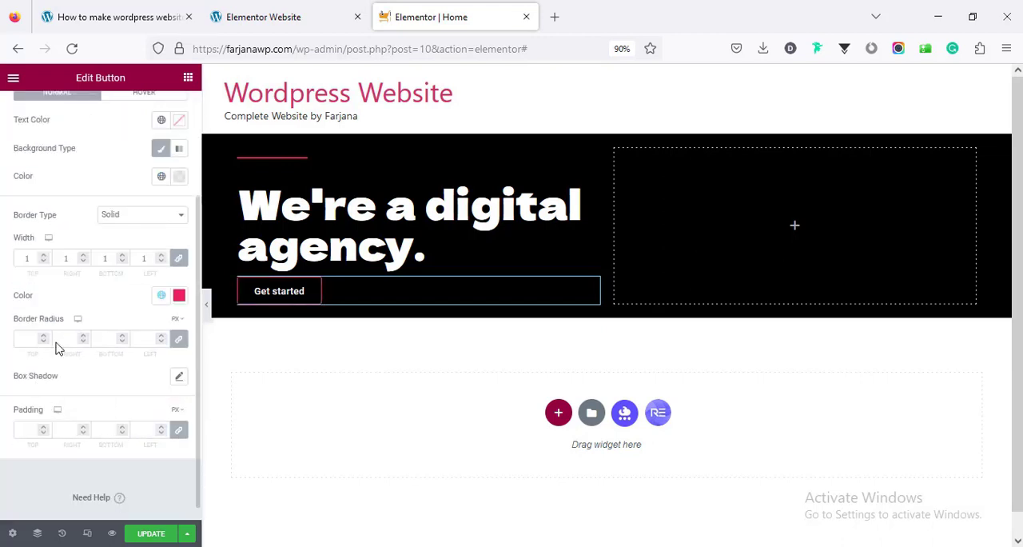
click(178, 344)
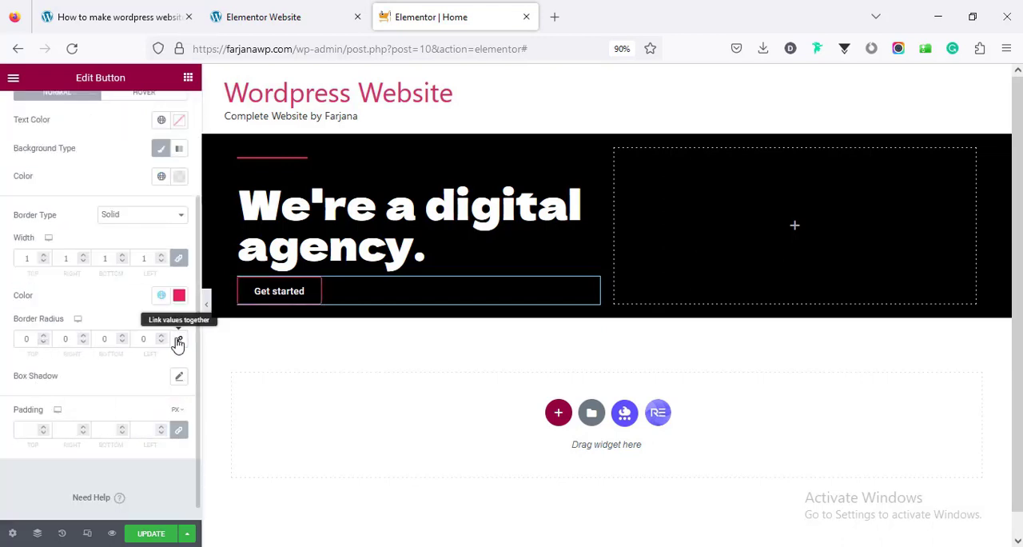
Set the button's hover background color to the global red color
scroll(175, 343, up, 3)
click(133, 239)
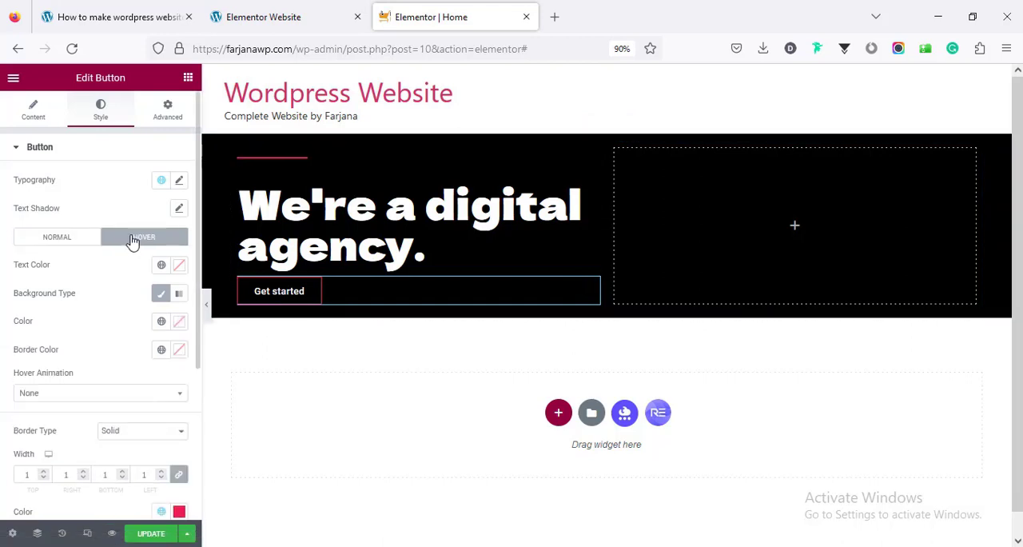
click(161, 320)
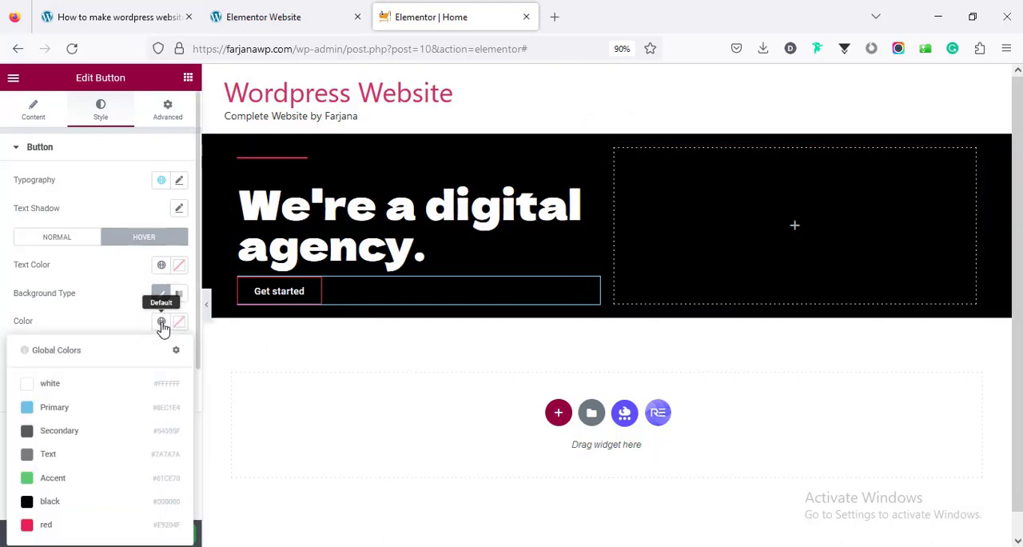
click(69, 525)
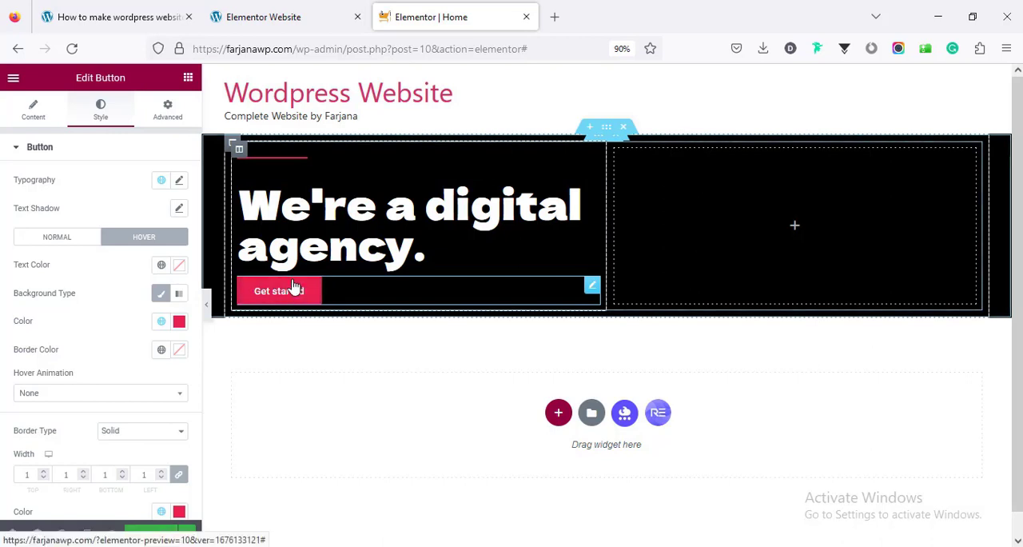
Unlink the button's margins, set the top margin to 70 px, and update the page
click(167, 112)
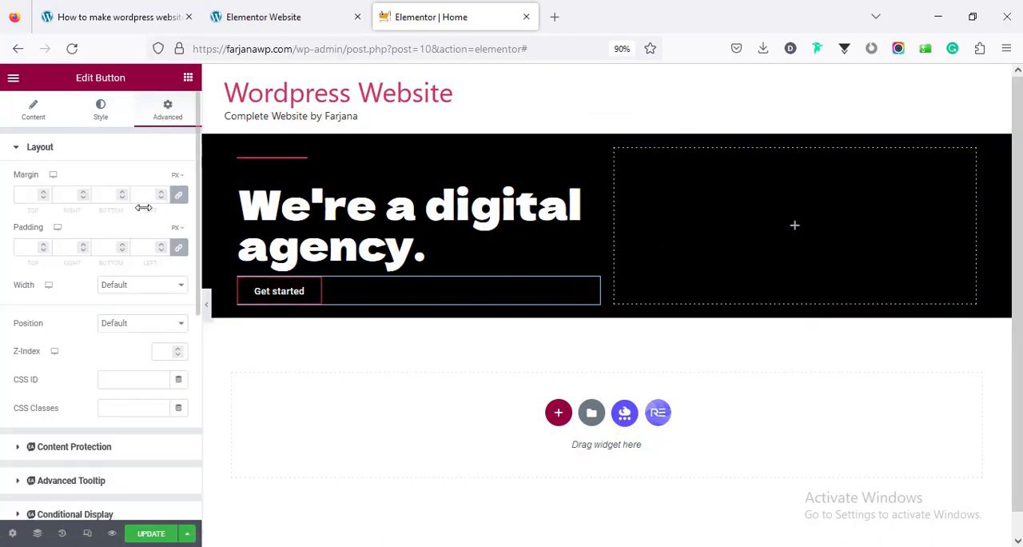
click(179, 197)
click(25, 194)
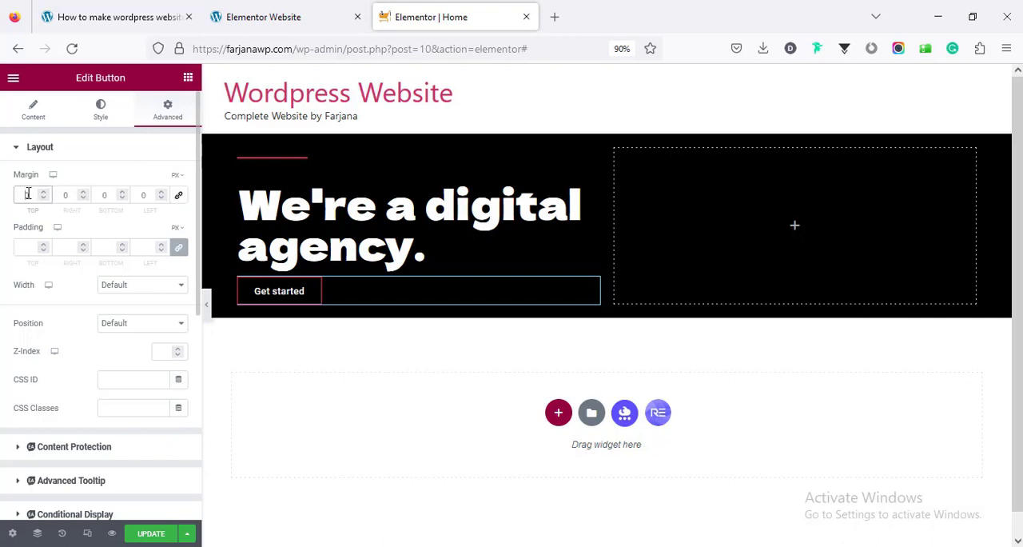
text(50)
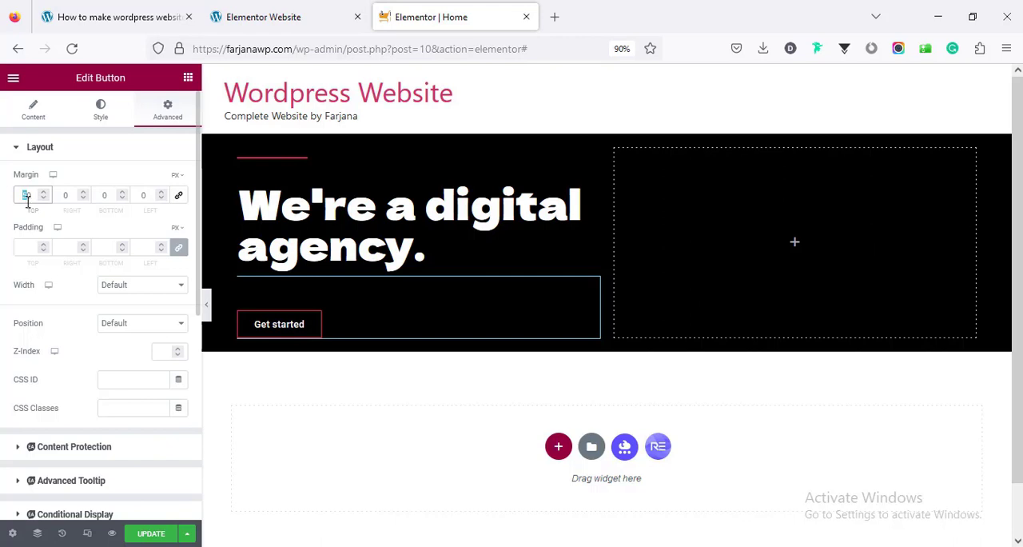
text(70)
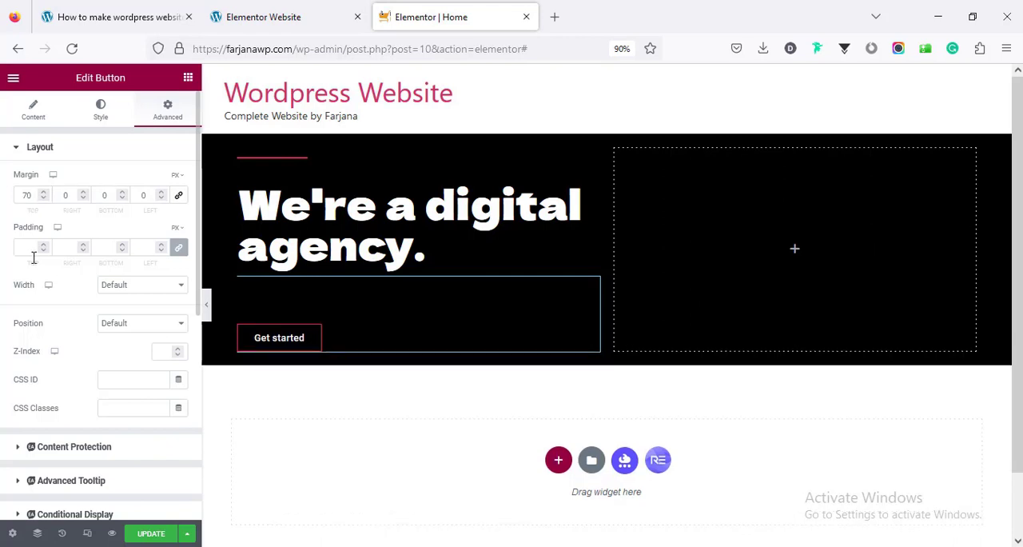
click(151, 534)
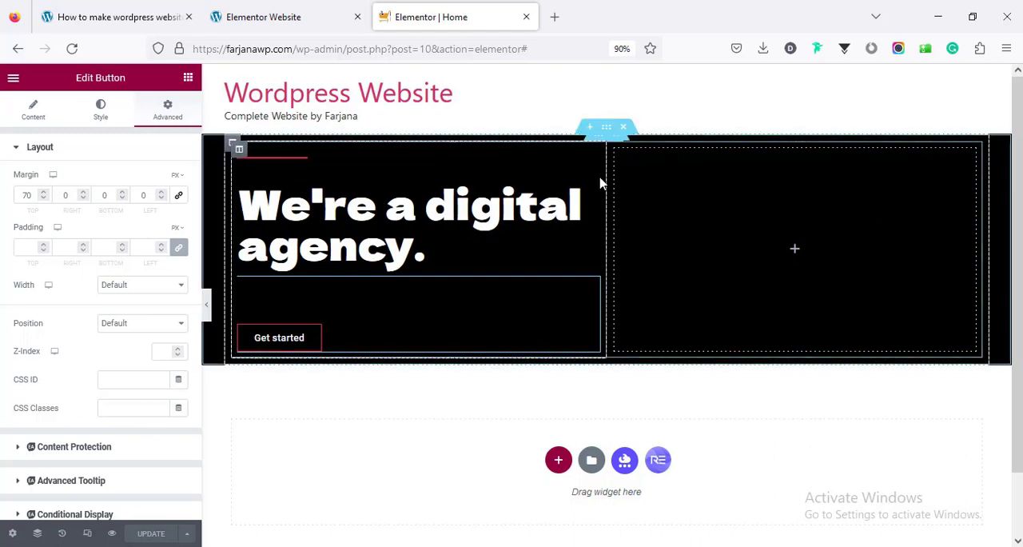
Upload hero_02.jpg from the images-elementor-website folder and insert it as the hero section's background image
click(606, 130)
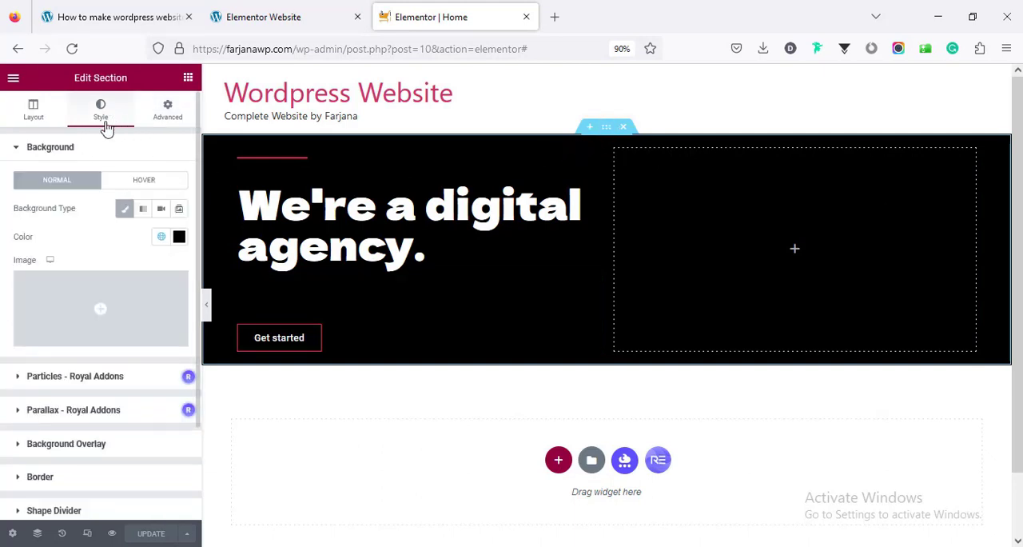
mouse_move(75, 304)
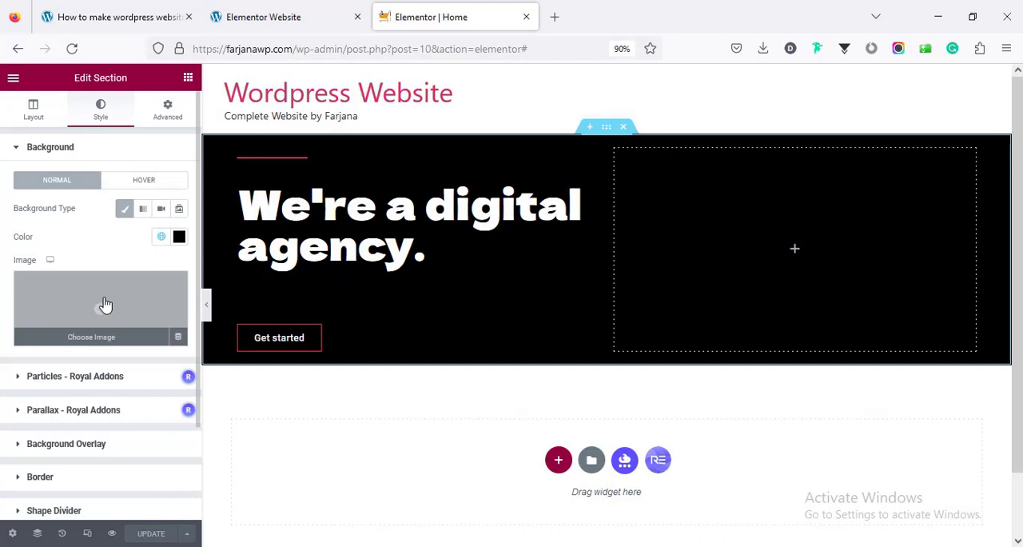
click(107, 304)
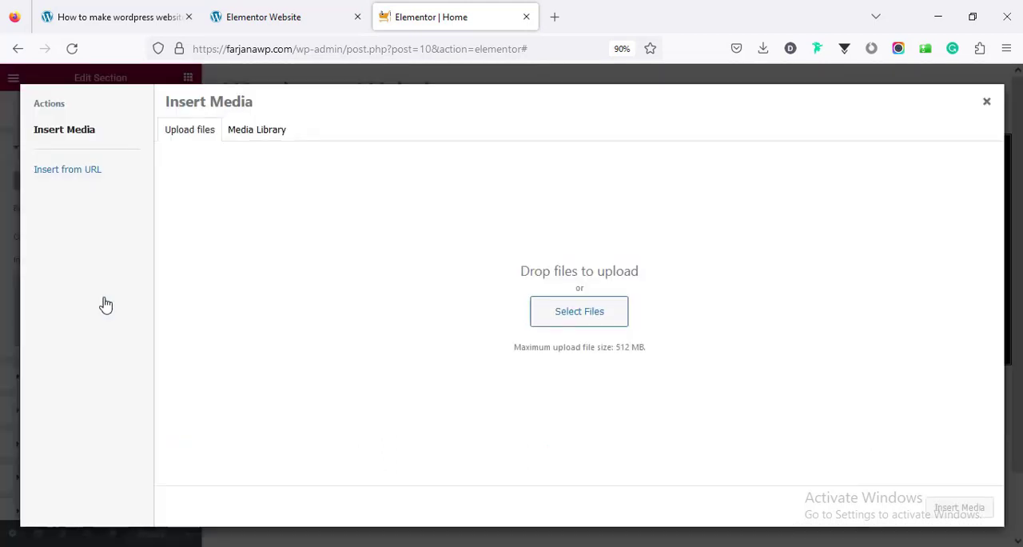
click(548, 313)
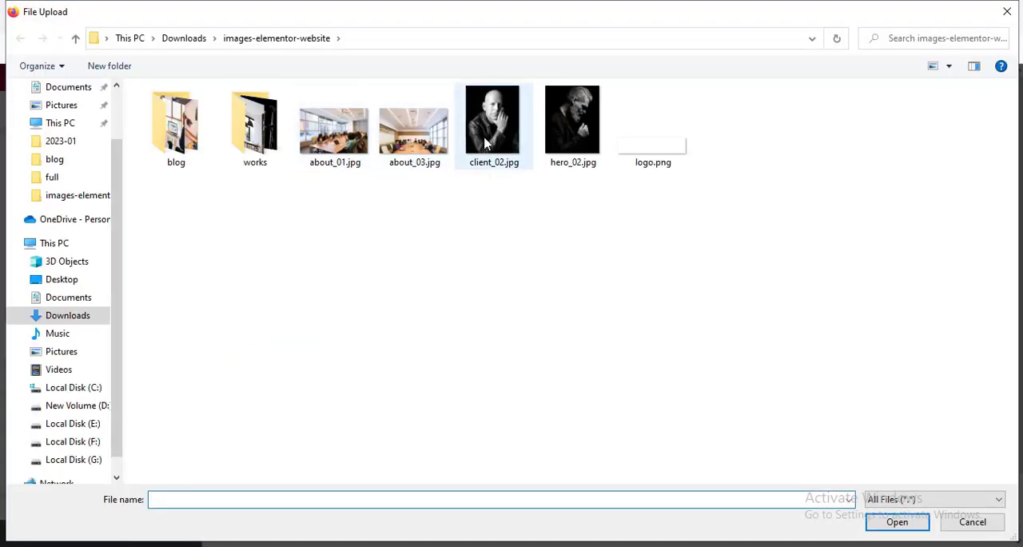
click(559, 137)
click(897, 521)
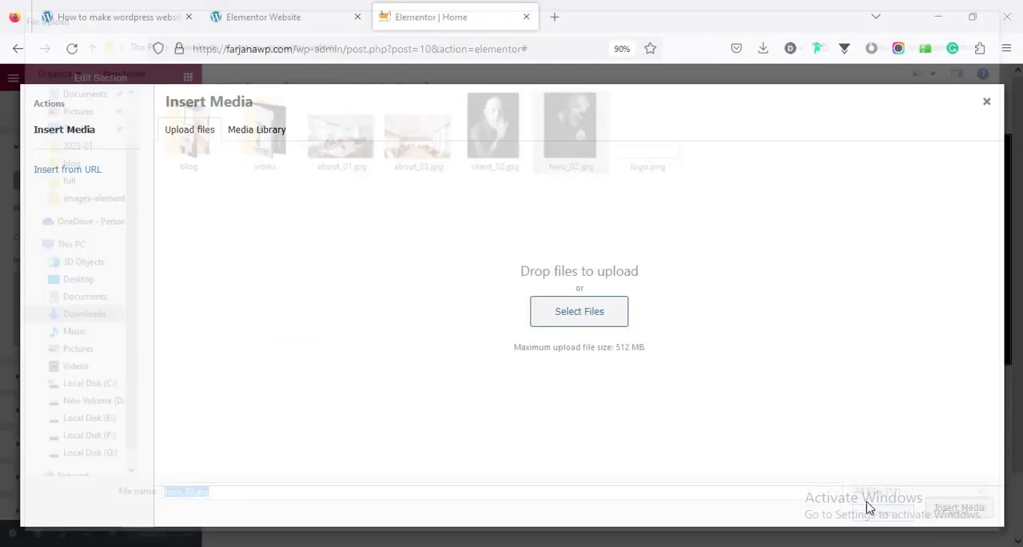
click(959, 508)
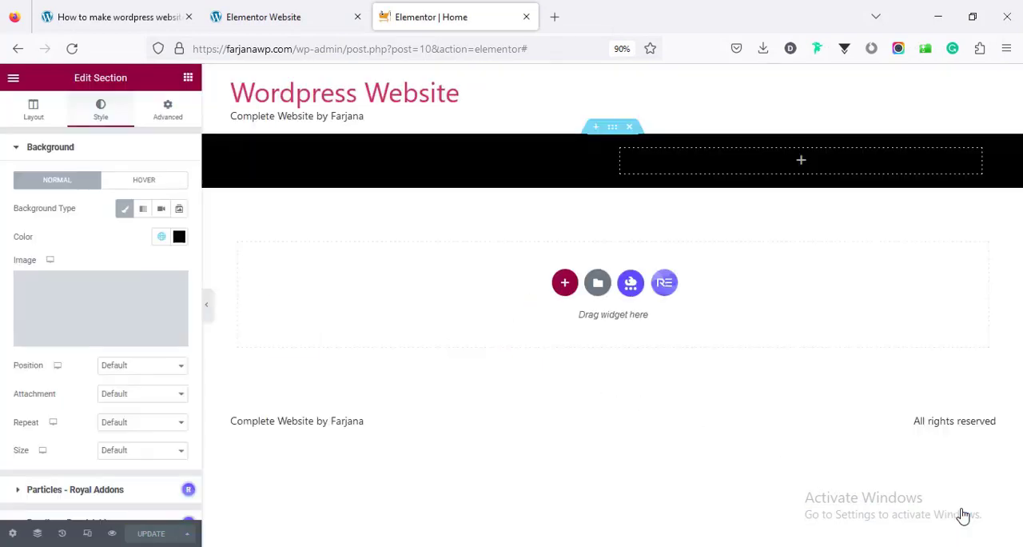
Set the hero background image's position to Center Right, repeat to No-repeat and size to Contain
click(119, 369)
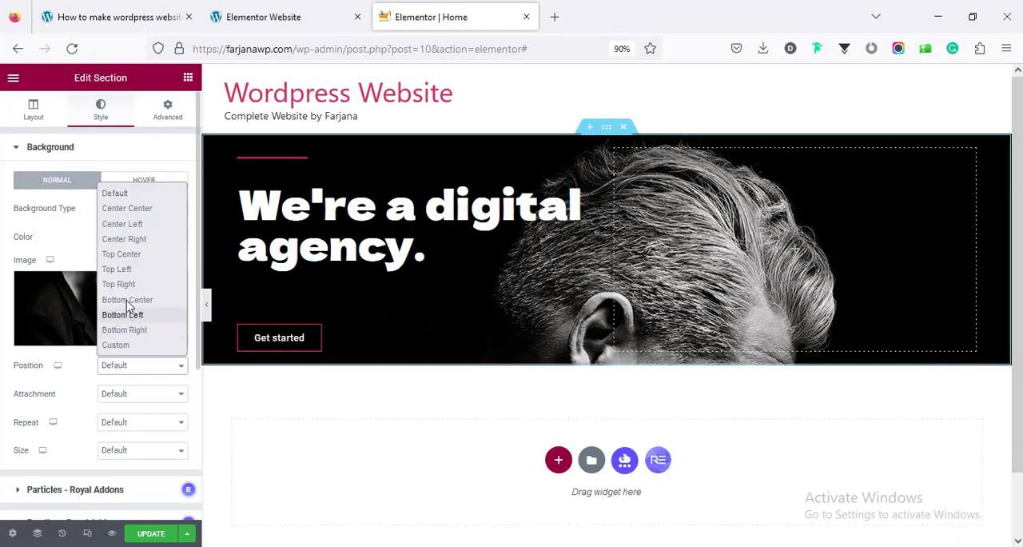
click(127, 239)
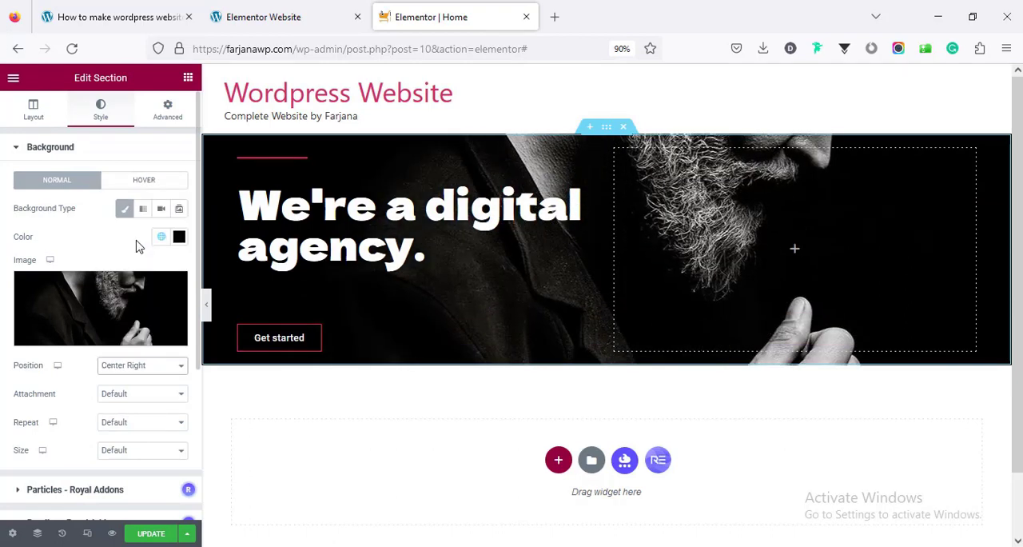
click(131, 422)
click(146, 463)
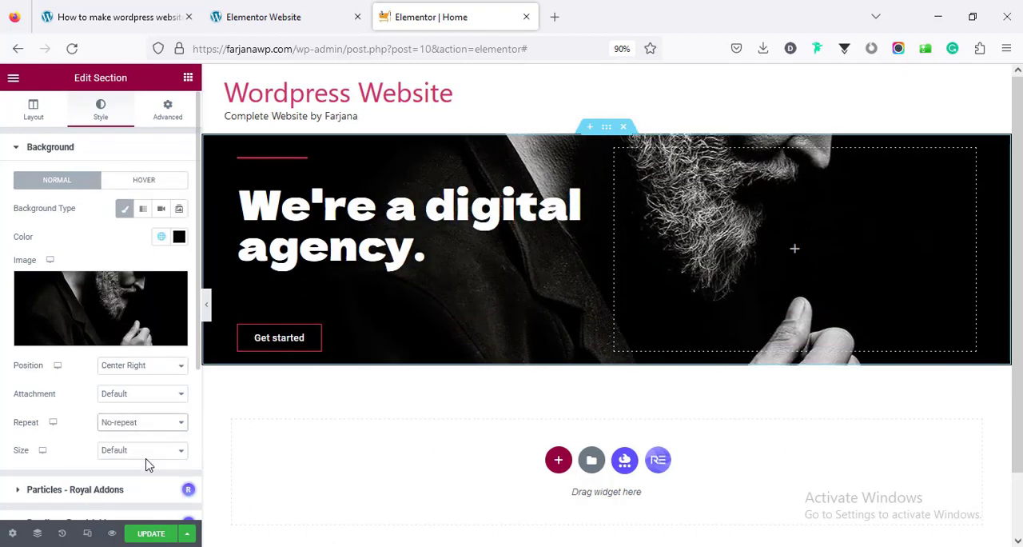
click(126, 451)
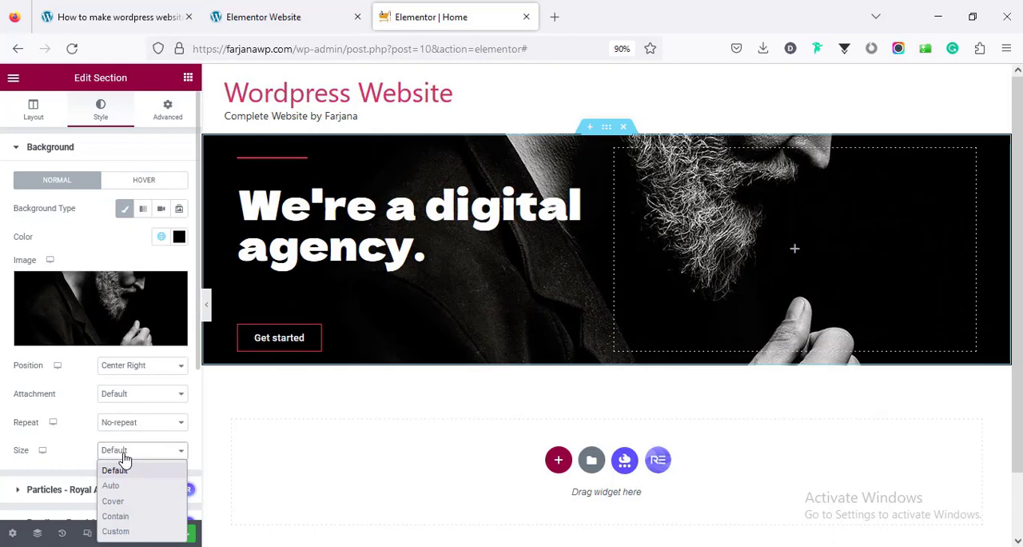
click(120, 516)
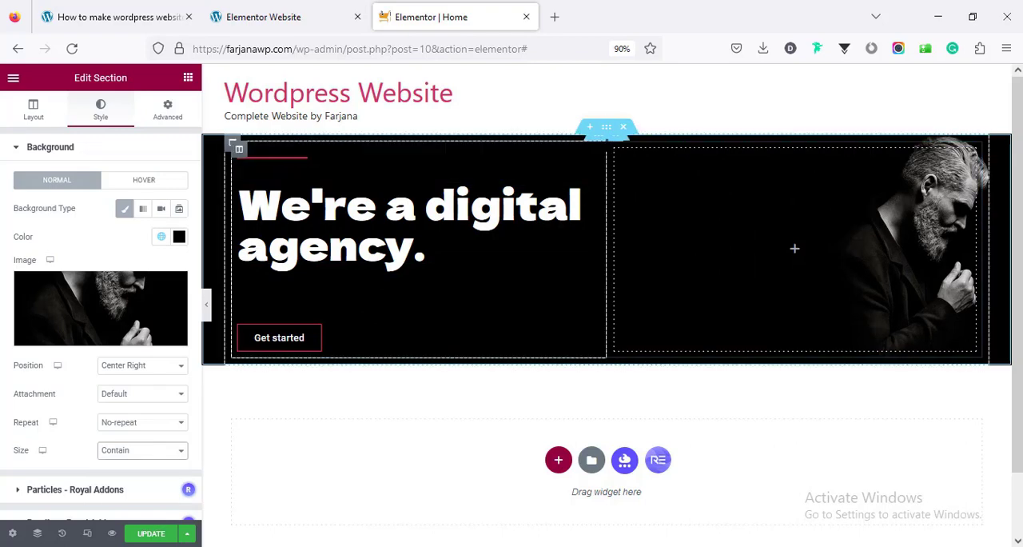
Unlink the hero inner section's margins, and set the top margin to 100 px and the bottom margin to 50 px
click(605, 142)
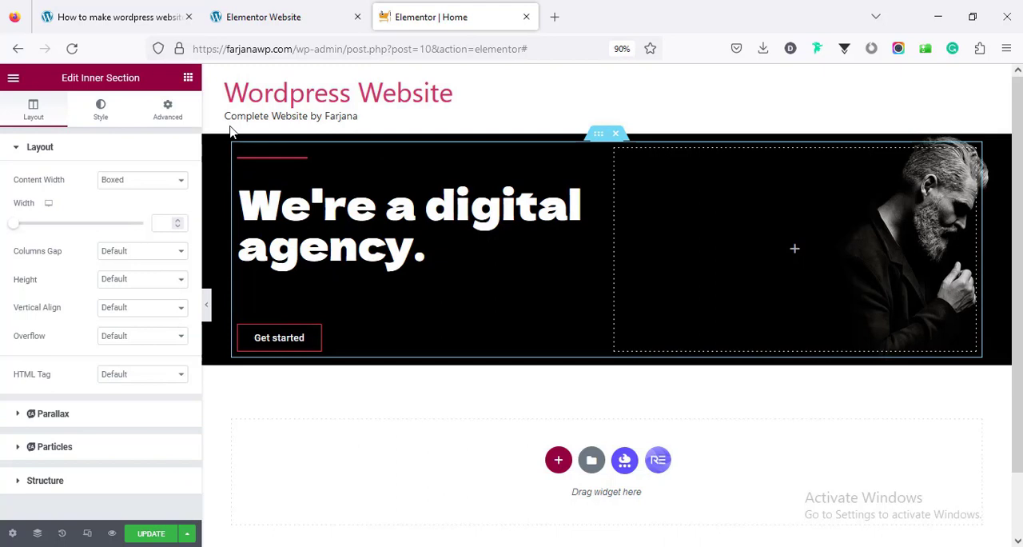
click(170, 117)
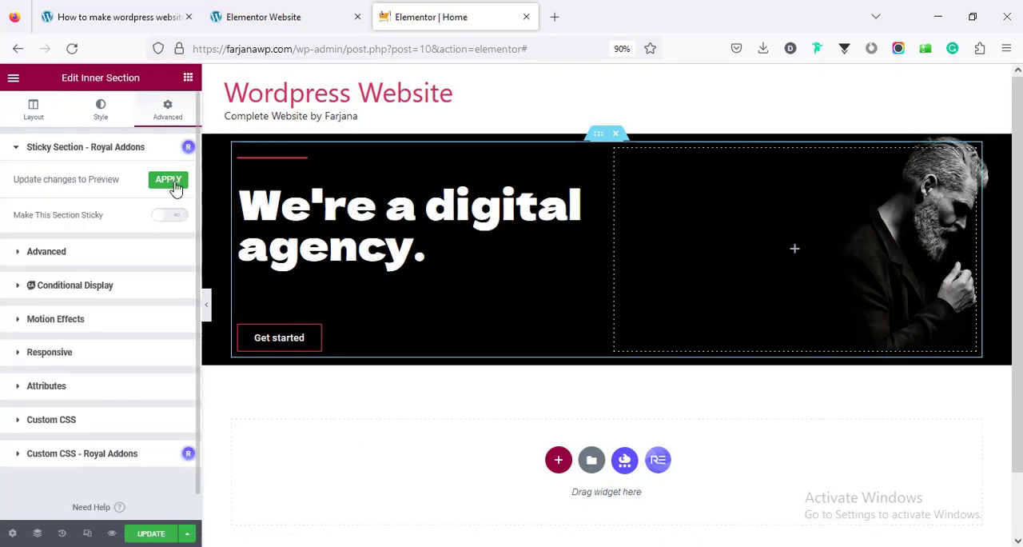
click(147, 255)
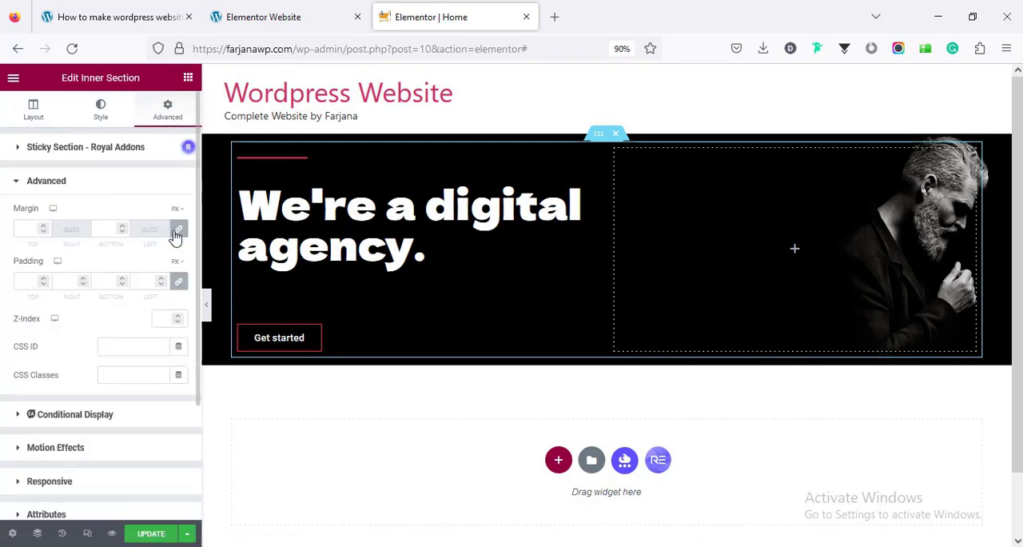
click(179, 232)
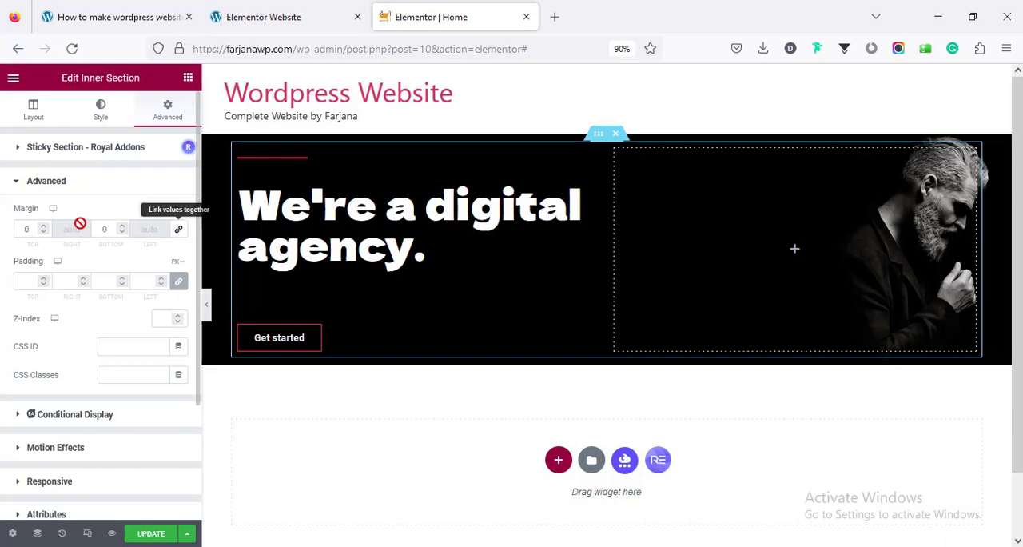
click(22, 232)
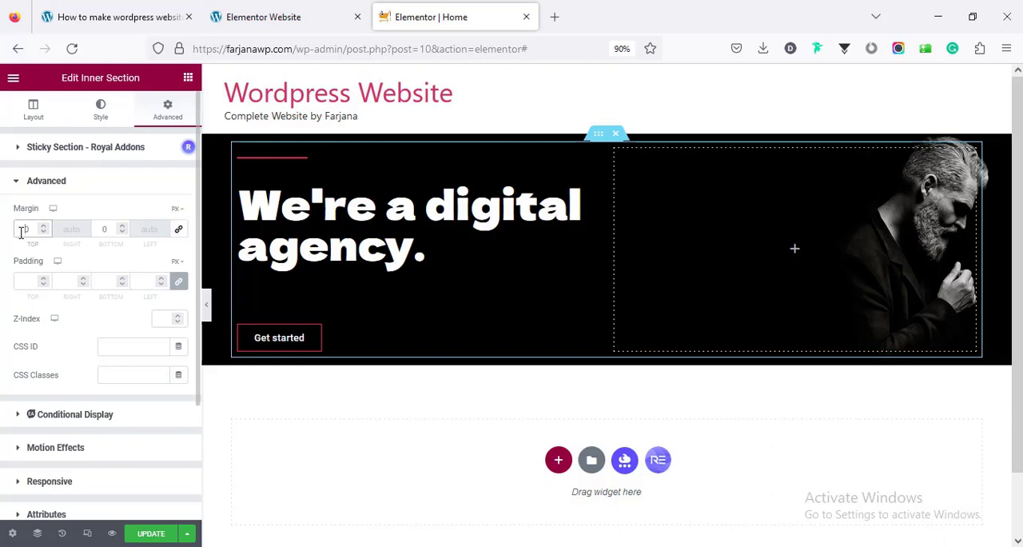
text(100)
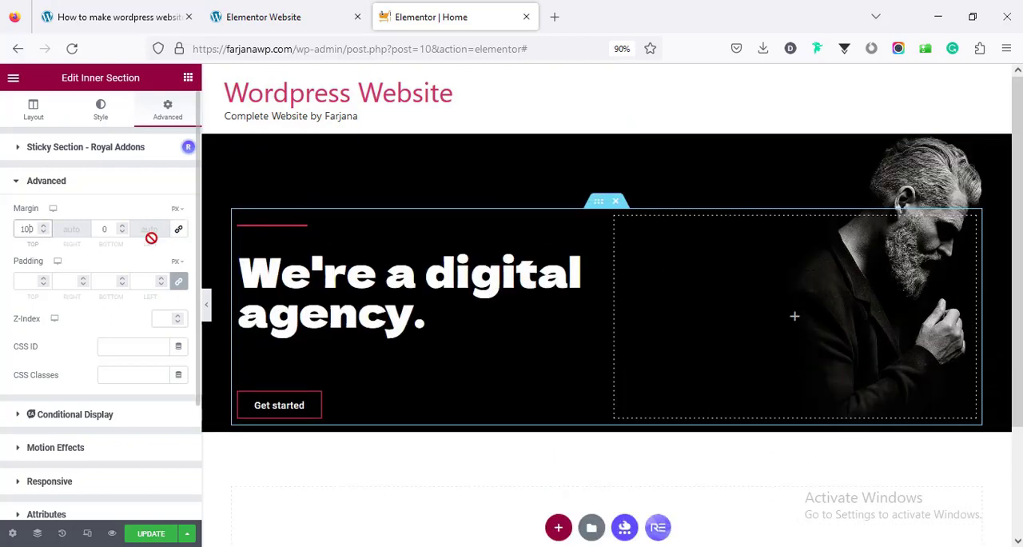
click(98, 229)
text(5)
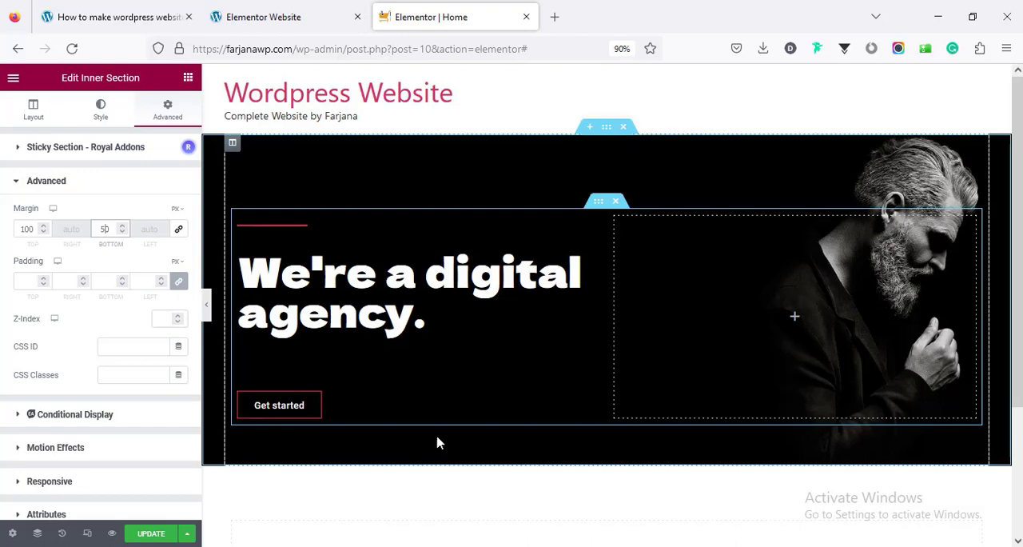
scroll(442, 441, down, 3)
scroll(449, 447, up, 2)
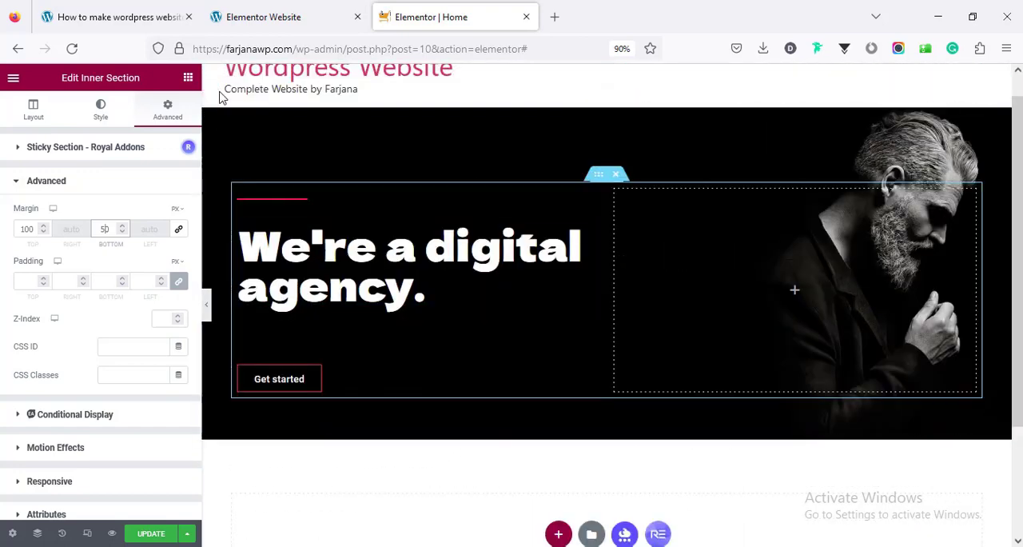
Check the feature cards below the demo site's hero, and add an Inner Section beneath the hero's heading and button row
click(240, 24)
scroll(349, 356, down, 3)
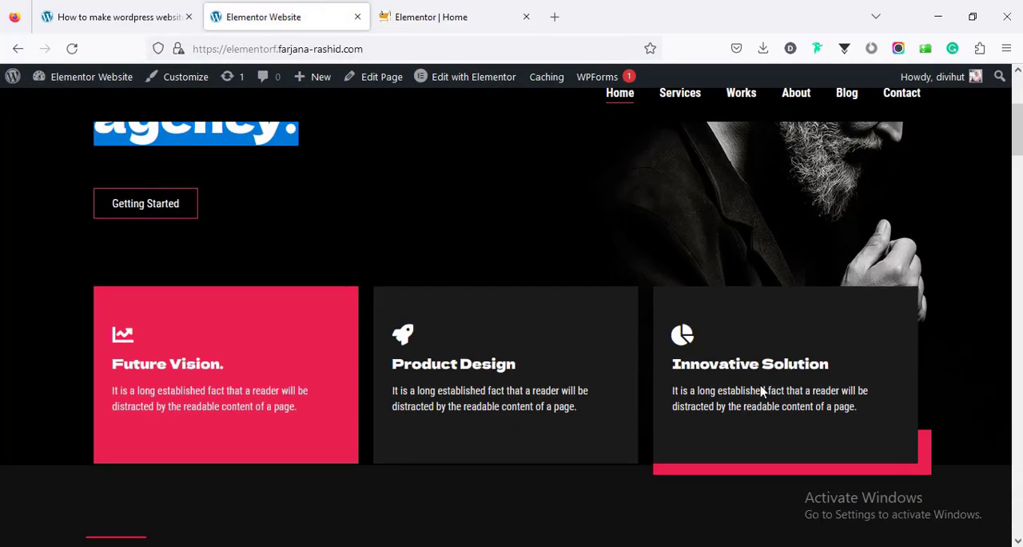
click(431, 11)
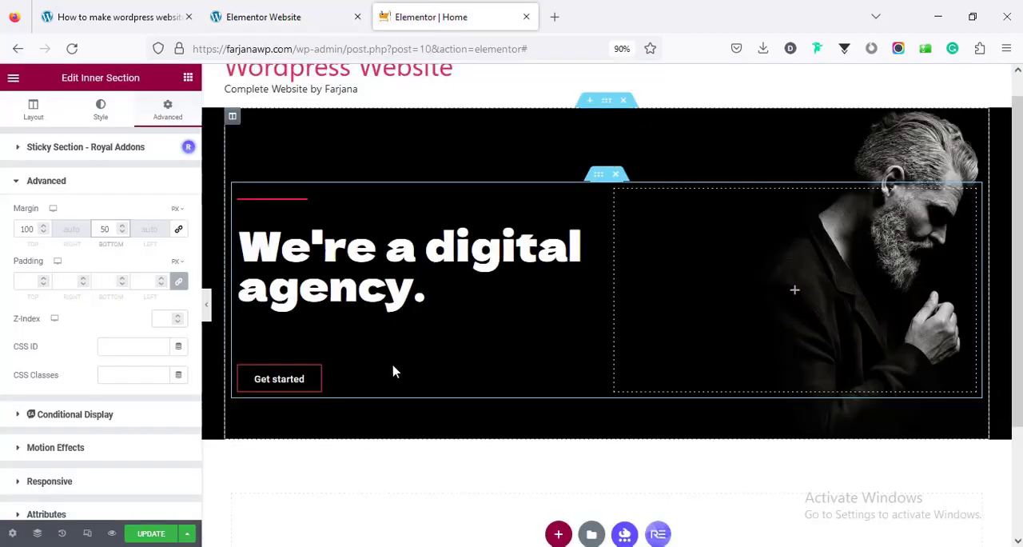
click(187, 78)
drag(52, 235, 628, 396)
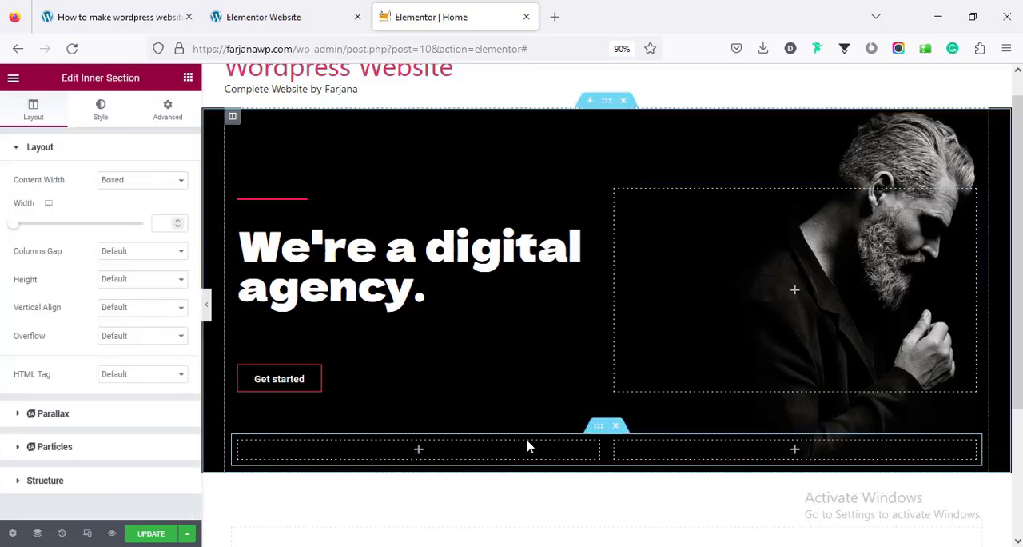
Add a third column to the new inner section below the hero and place an Icon Box widget in its first column
right_click(615, 450)
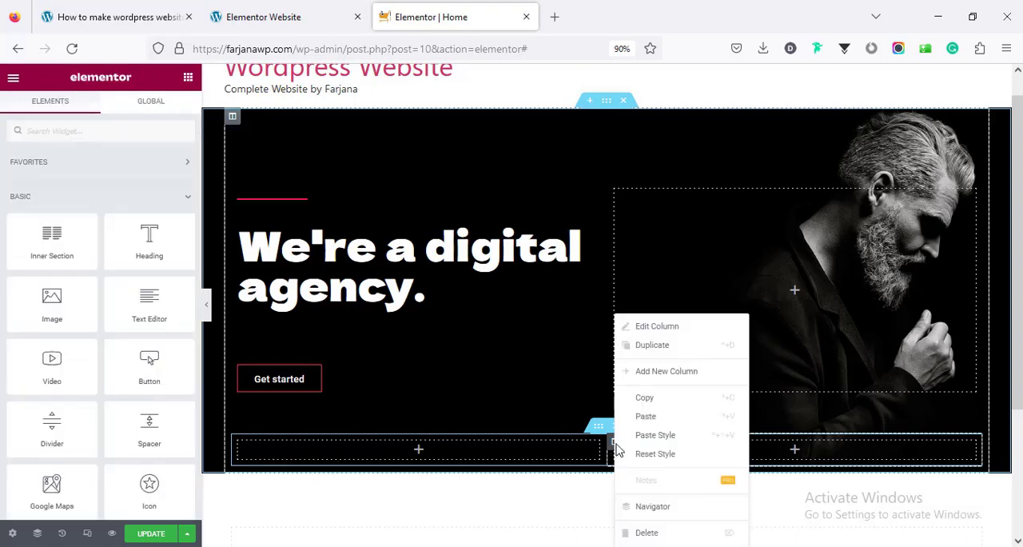
click(652, 371)
click(355, 451)
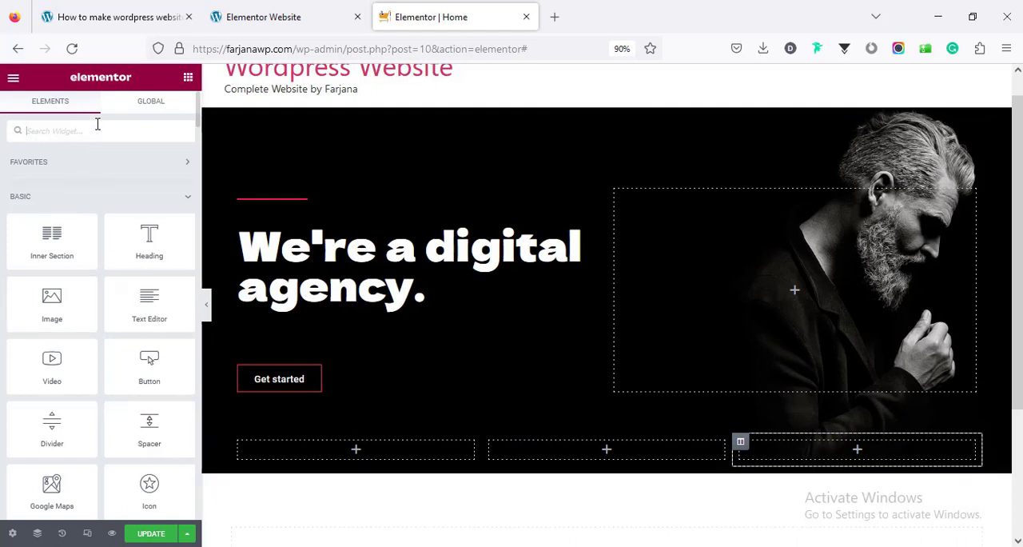
text(icon)
drag(146, 196, 367, 450)
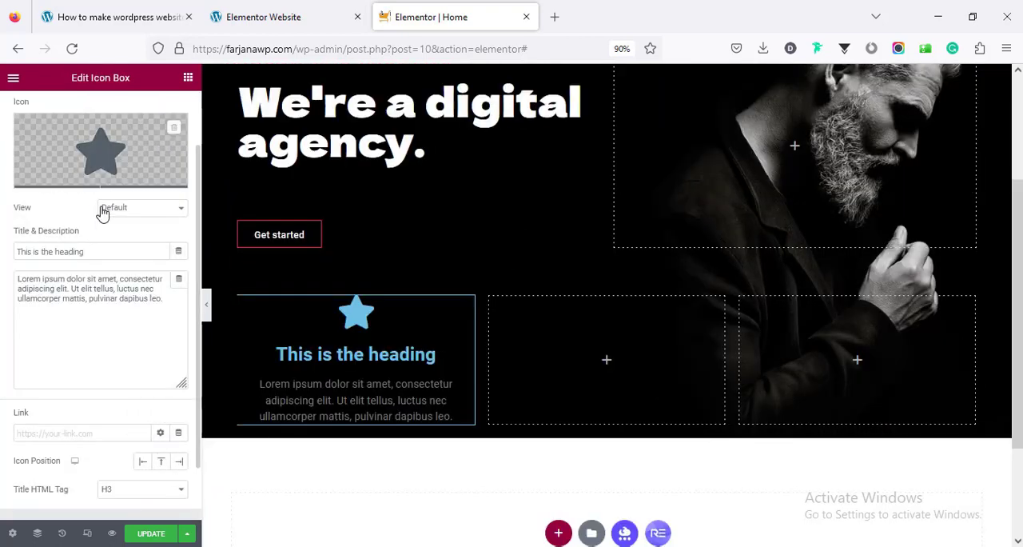
Set the Icon Box's content alignment to Left
scroll(108, 224, up, 2)
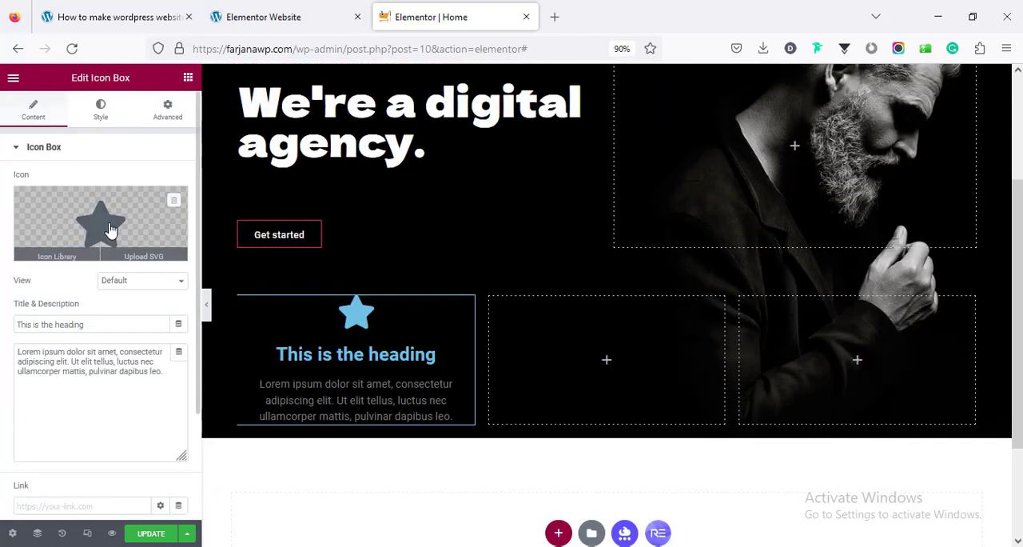
click(100, 112)
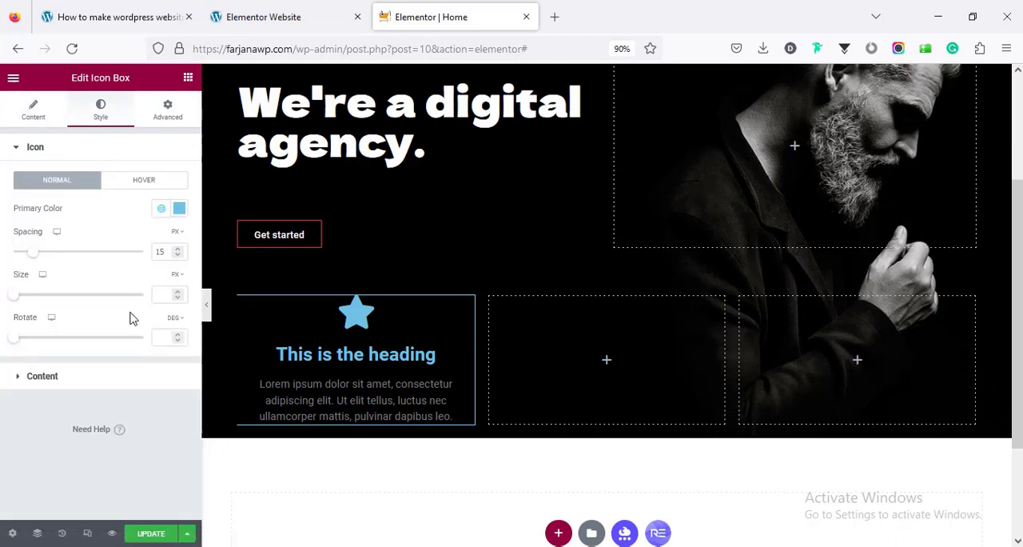
click(96, 375)
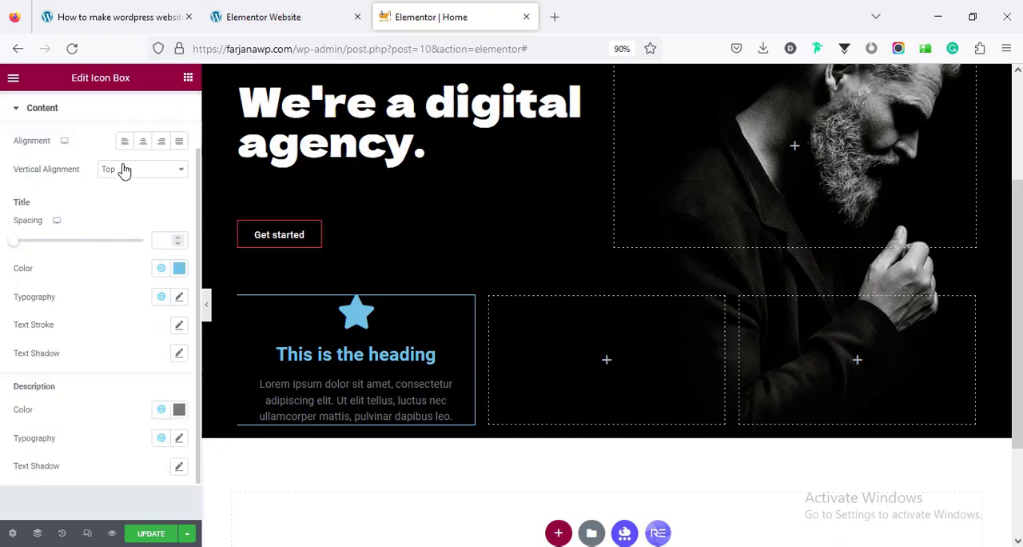
click(128, 144)
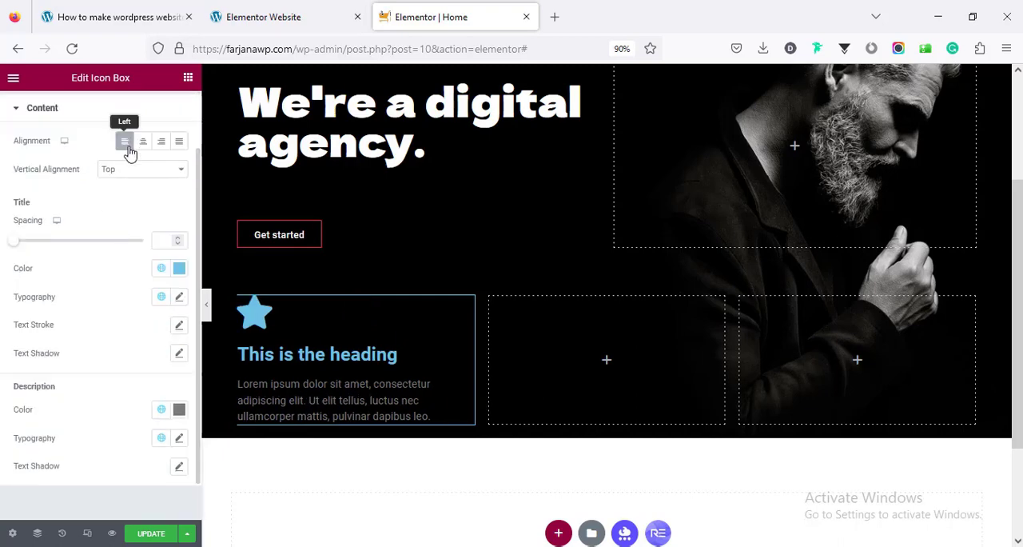
Copy the title "Future Vision." and the description text from the demo site's first feature card into the Icon Box
click(41, 111)
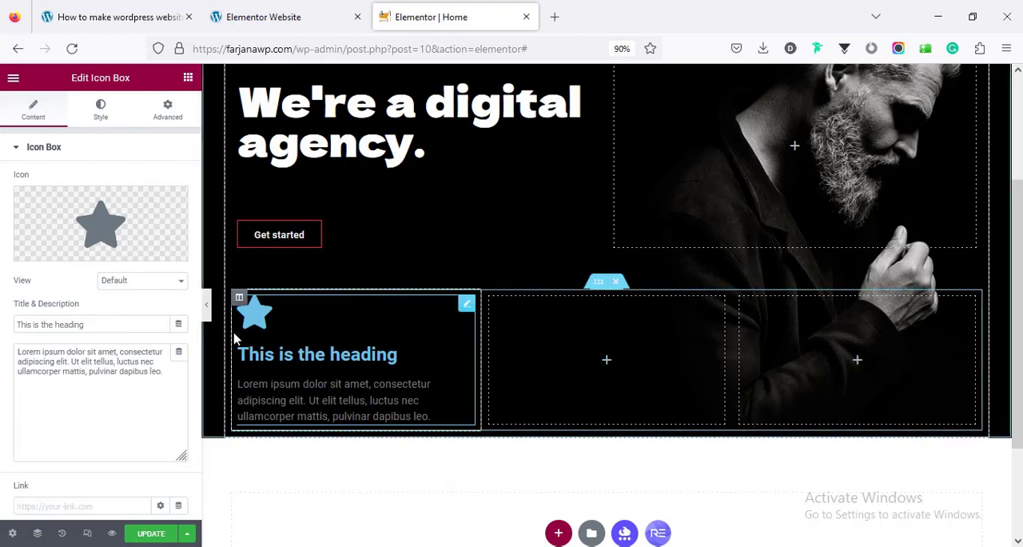
click(255, 10)
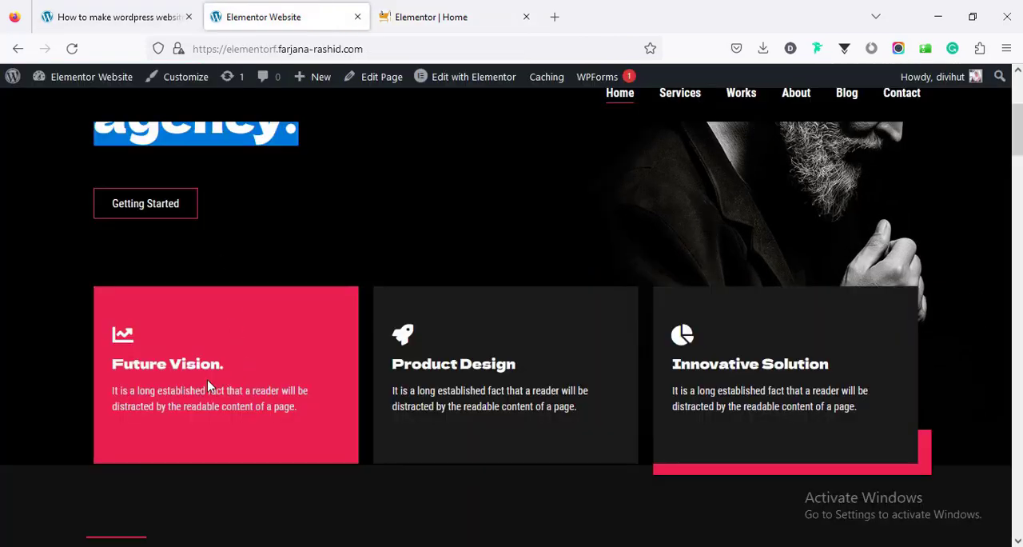
triple_click(185, 364)
right_click(185, 365)
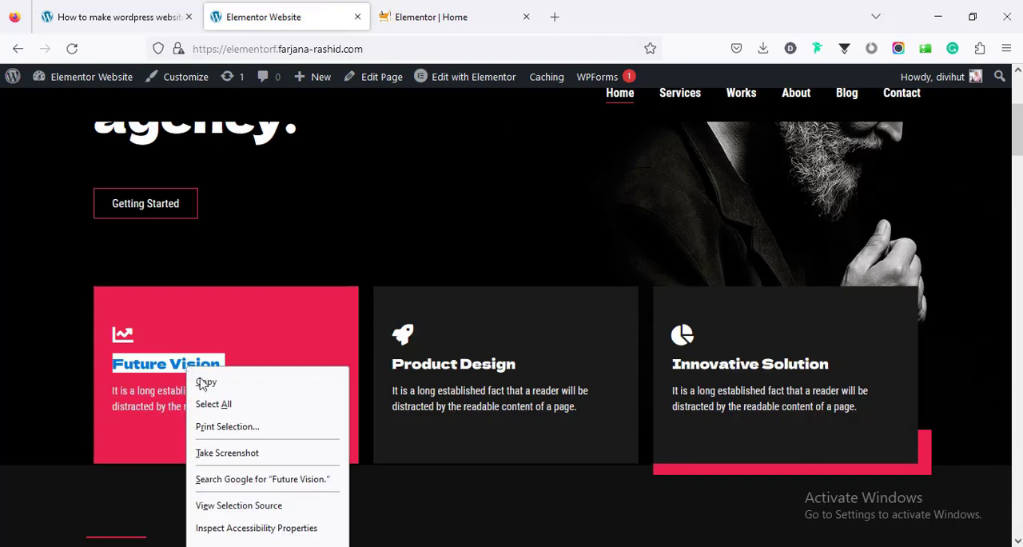
click(203, 376)
click(432, 17)
triple_click(120, 324)
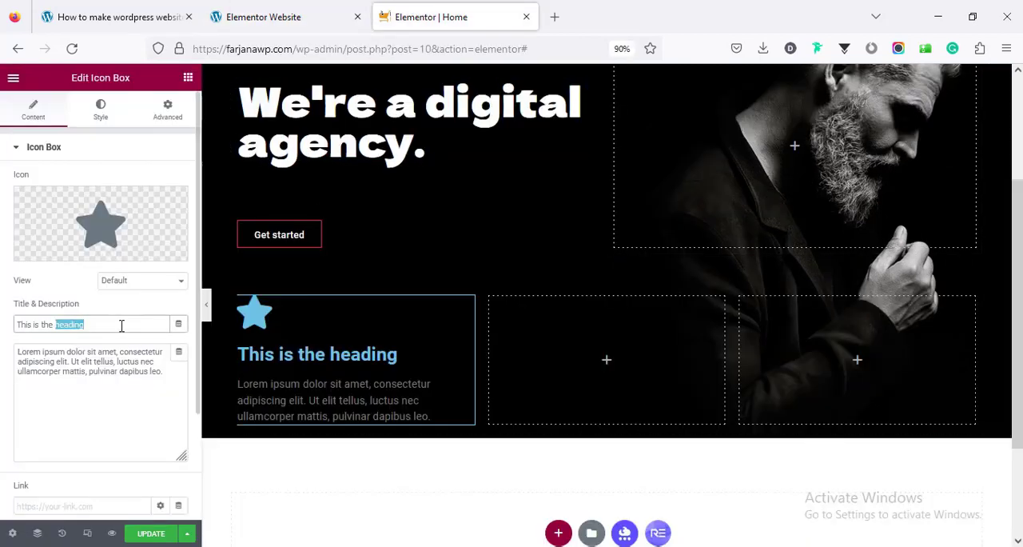
right_click(71, 325)
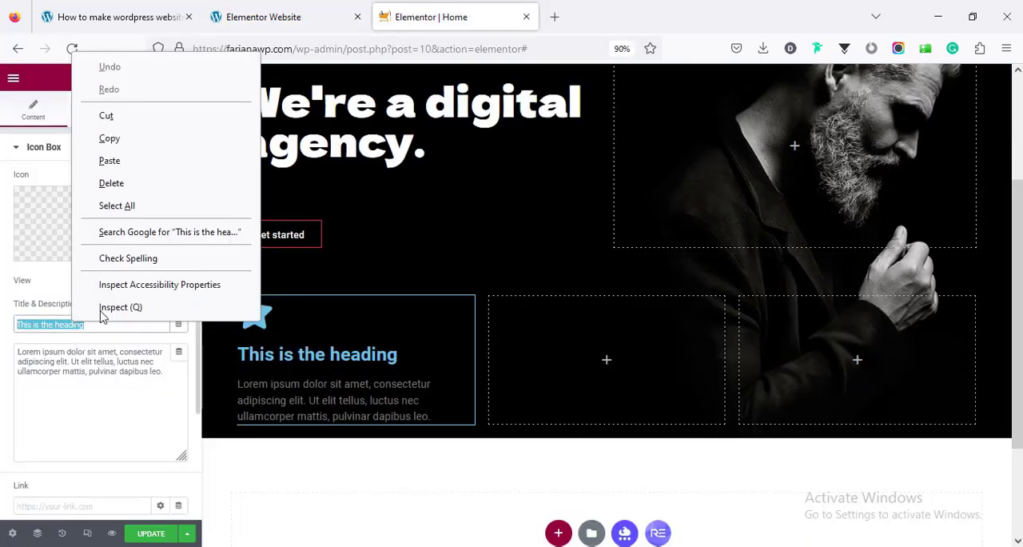
click(109, 160)
click(263, 17)
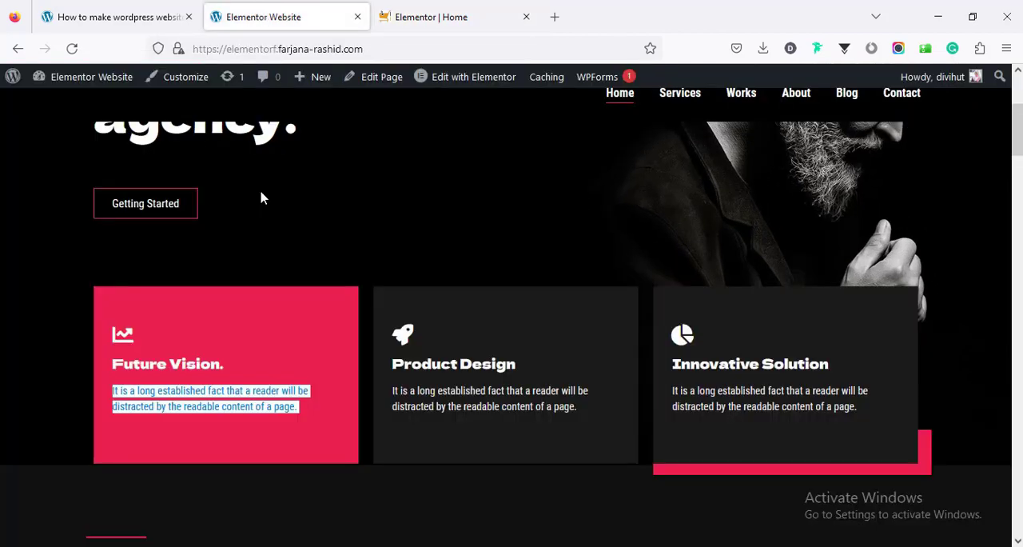
click(459, 12)
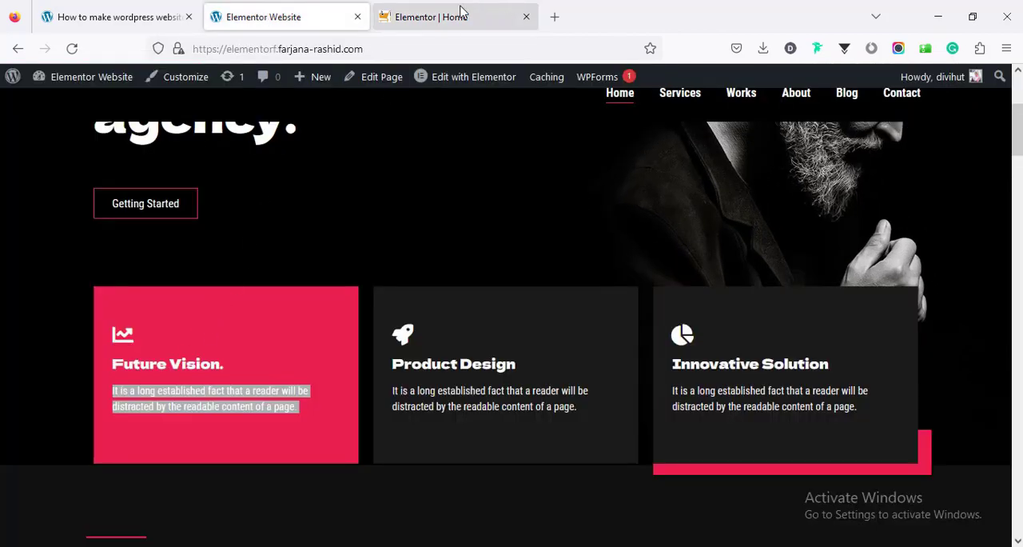
Replace the Icon Box's star with the rising line chart icon from the icon library, and update the page
click(138, 238)
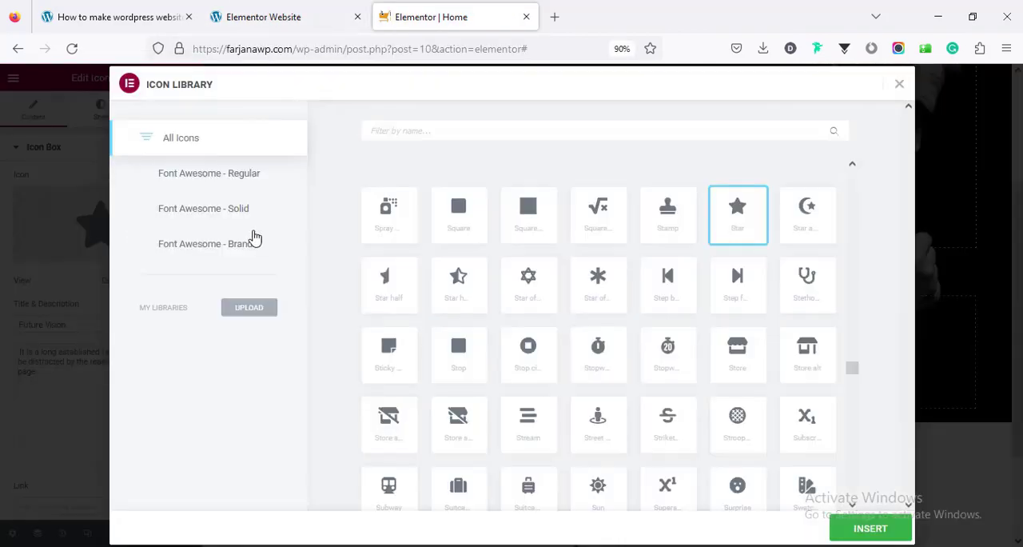
click(423, 127)
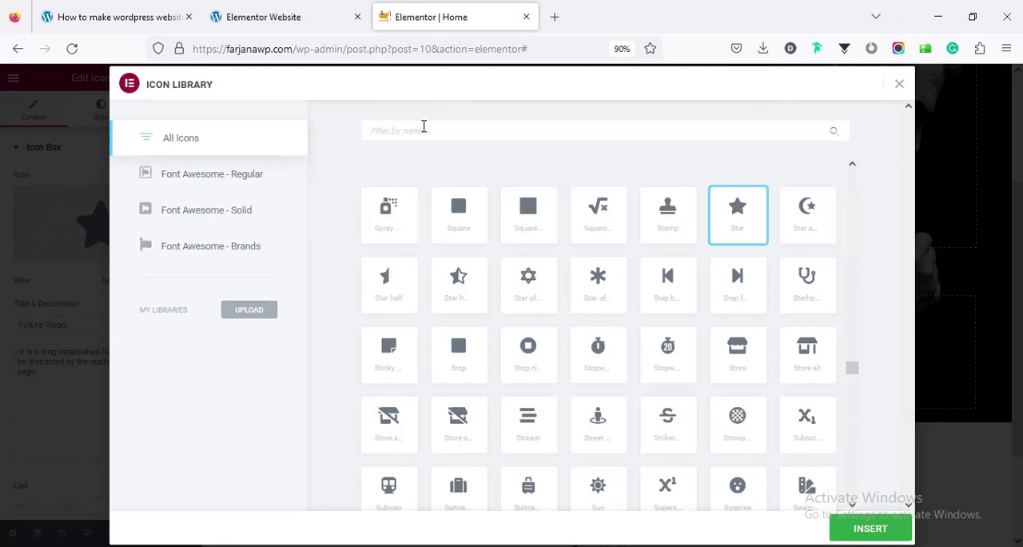
text(g)
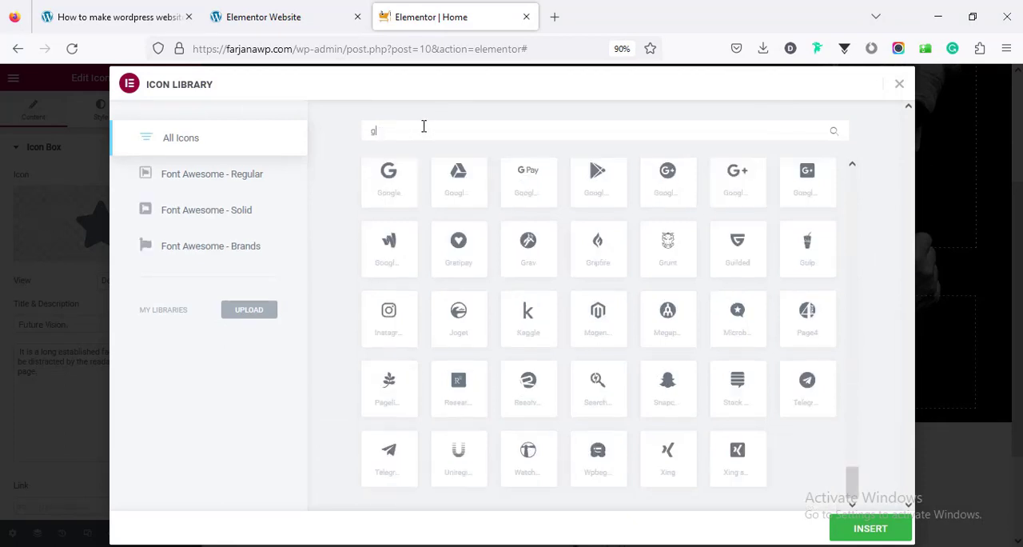
key(BackSpace)
scroll(405, 426, down, 1)
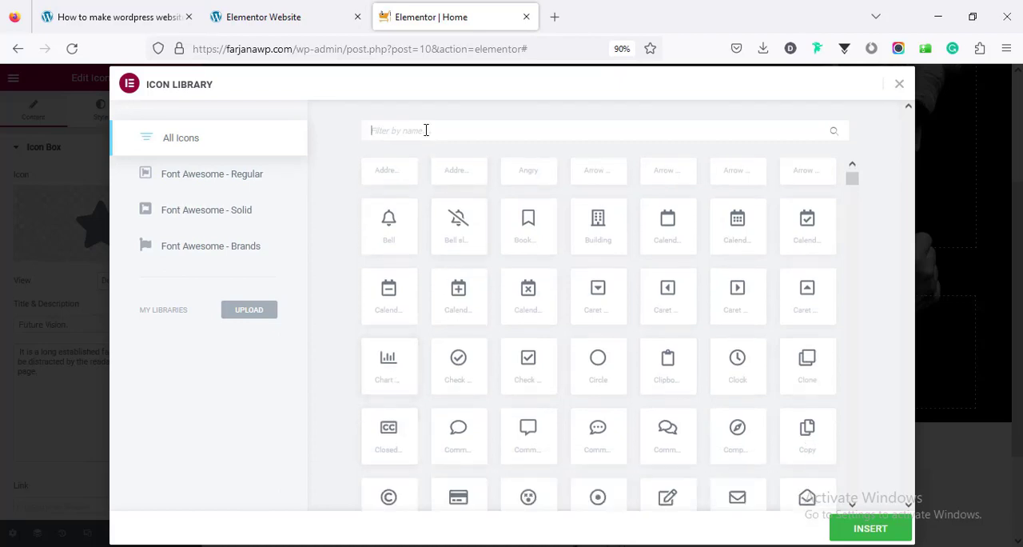
click(870, 527)
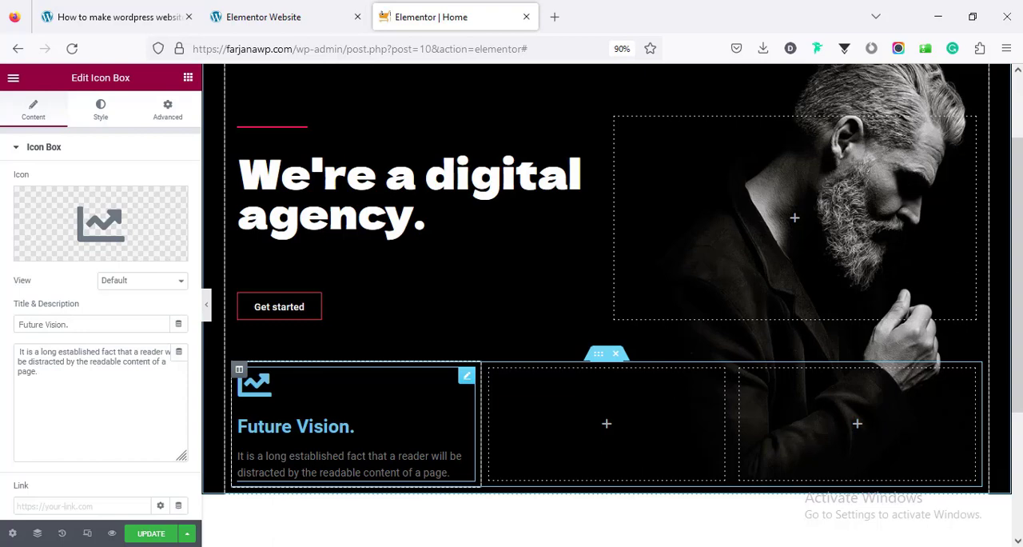
click(152, 534)
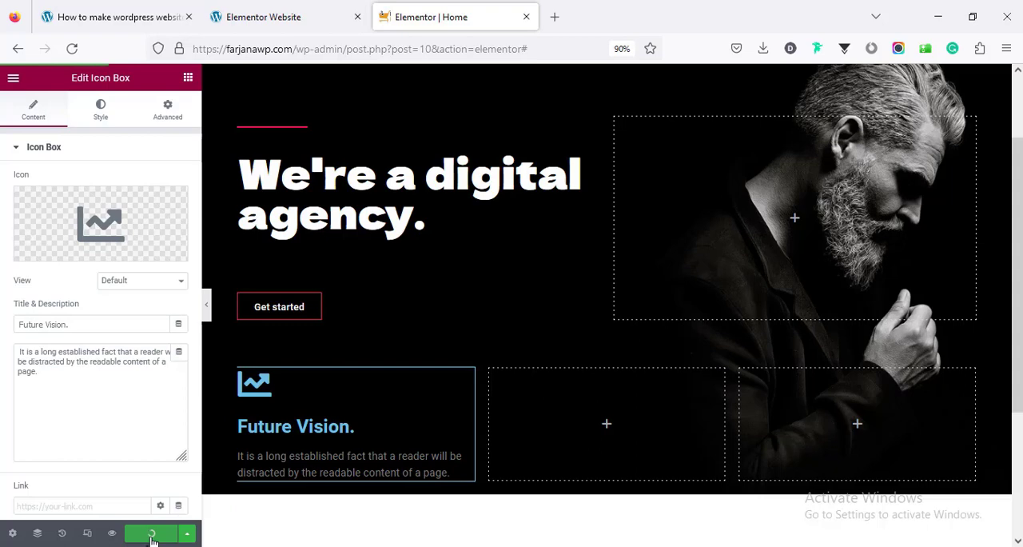
Open the Global Fonts in Site Settings and set the Primary font's family to Roboto Condensed
click(12, 81)
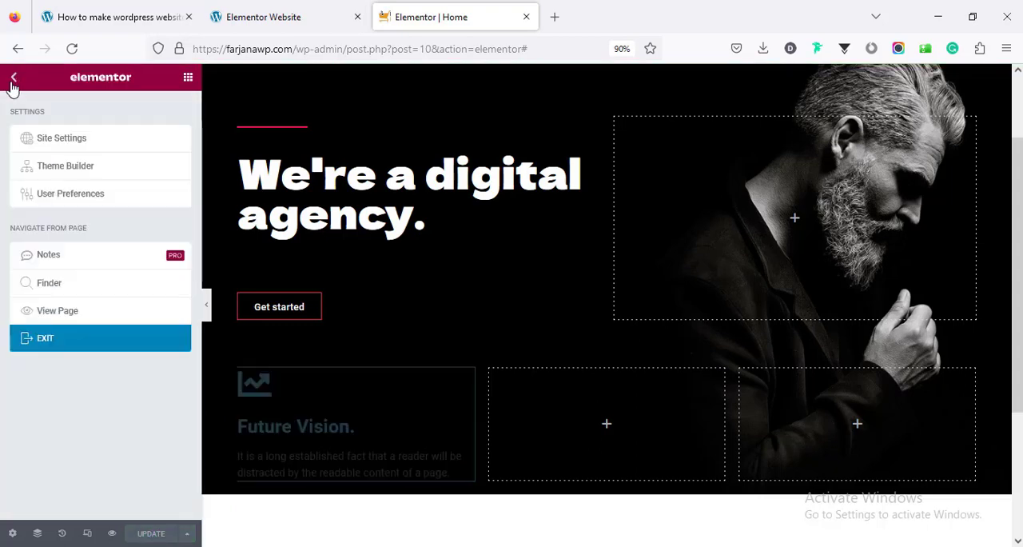
click(48, 141)
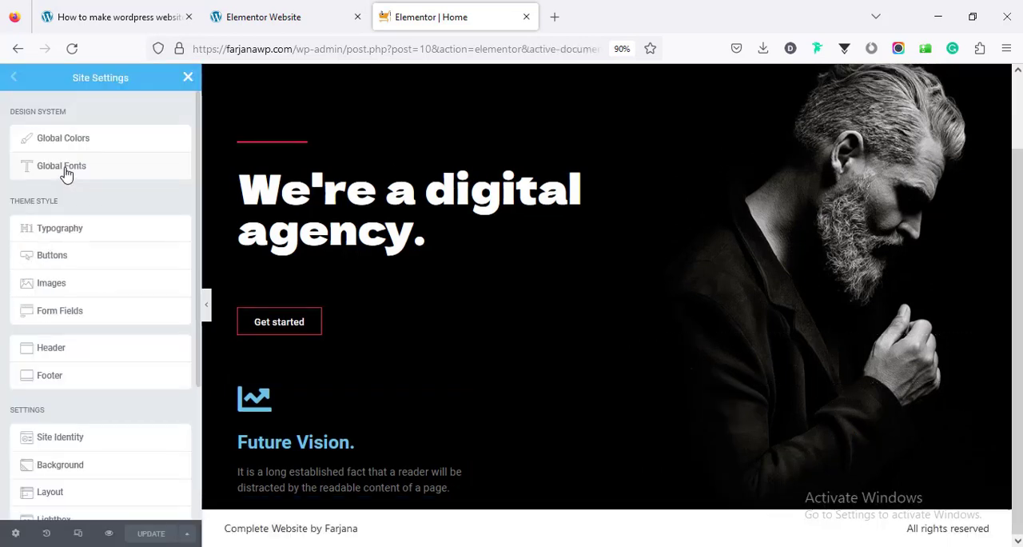
click(66, 171)
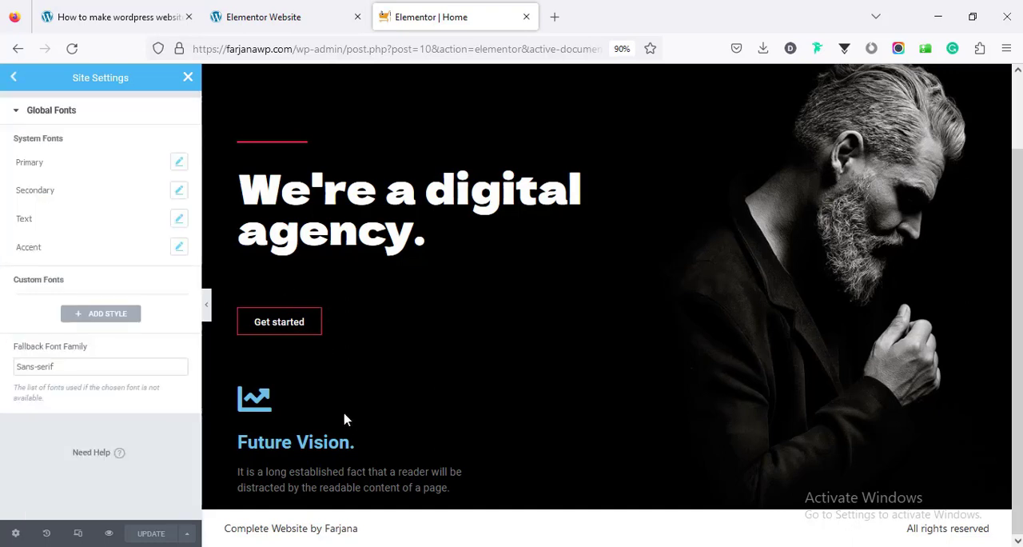
click(179, 163)
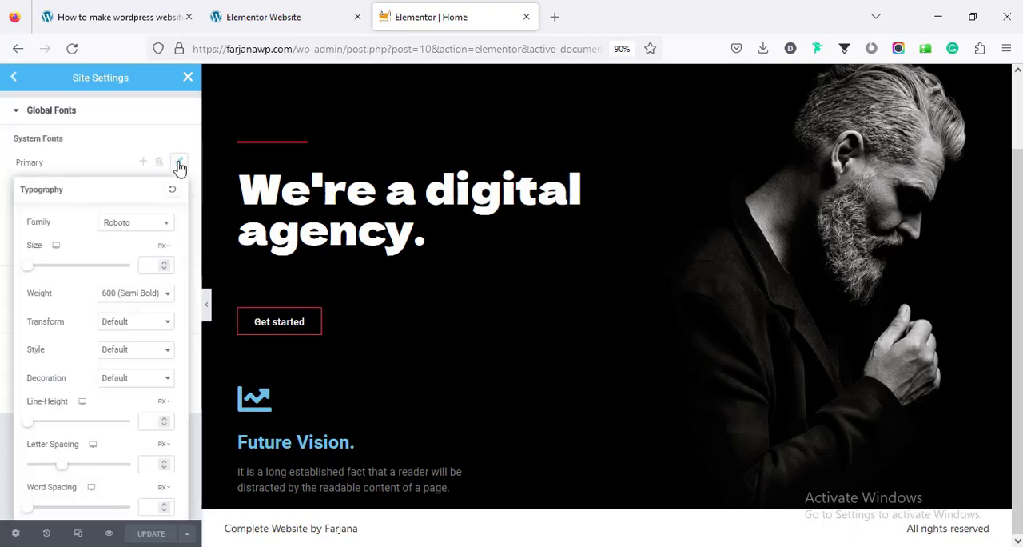
click(135, 224)
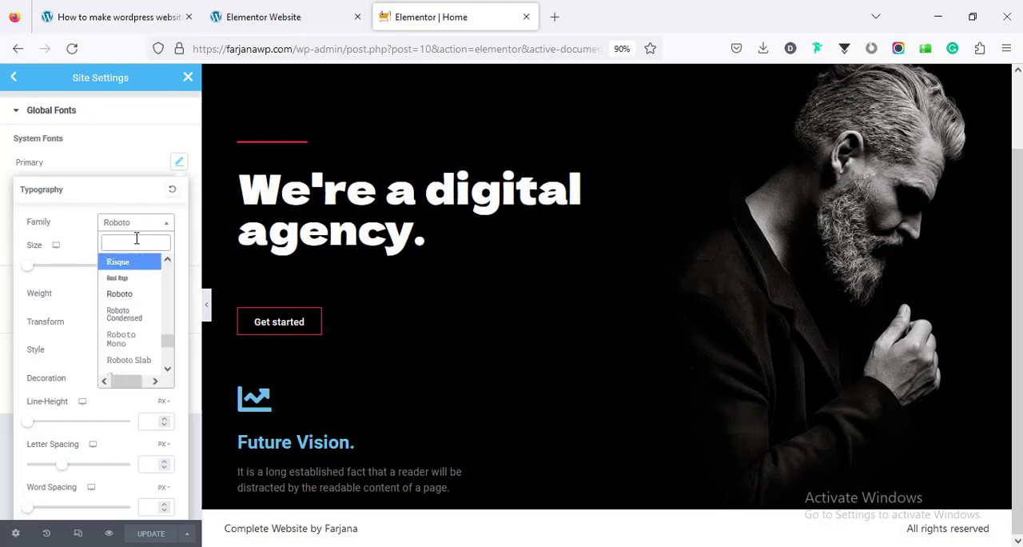
text(robot)
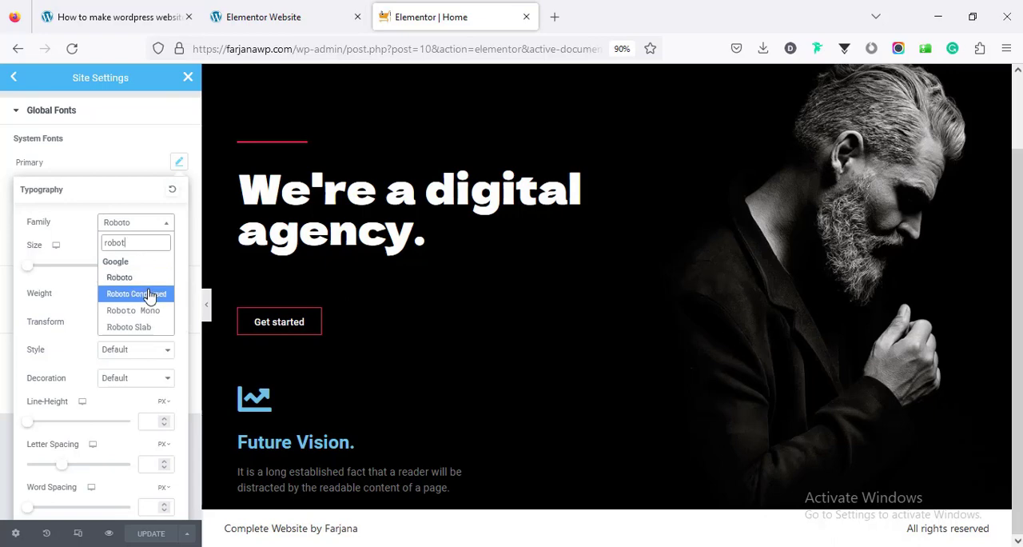
click(147, 294)
Set the Secondary global font's family to Roboto Slab and the Text global font's family to Roboto Condensed
click(179, 191)
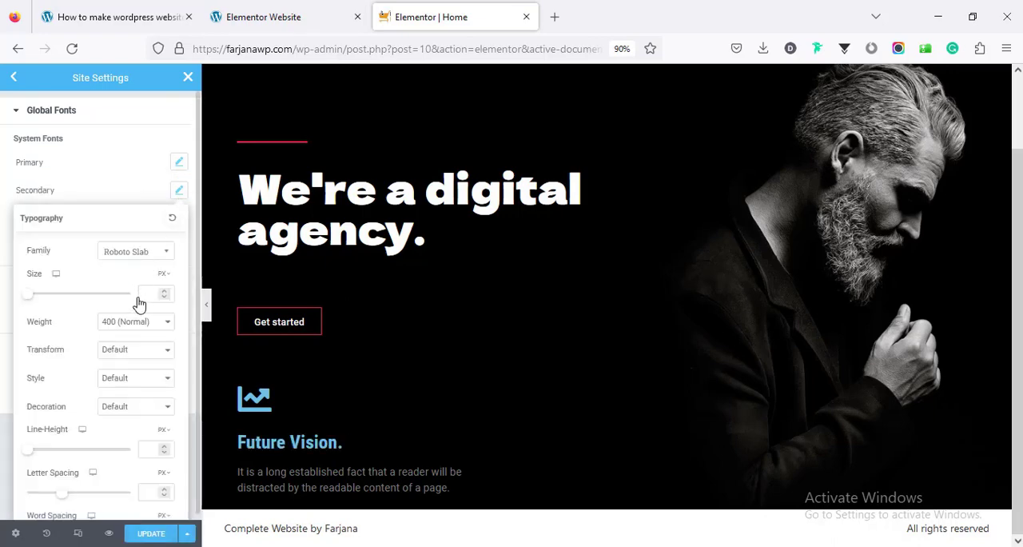
click(134, 252)
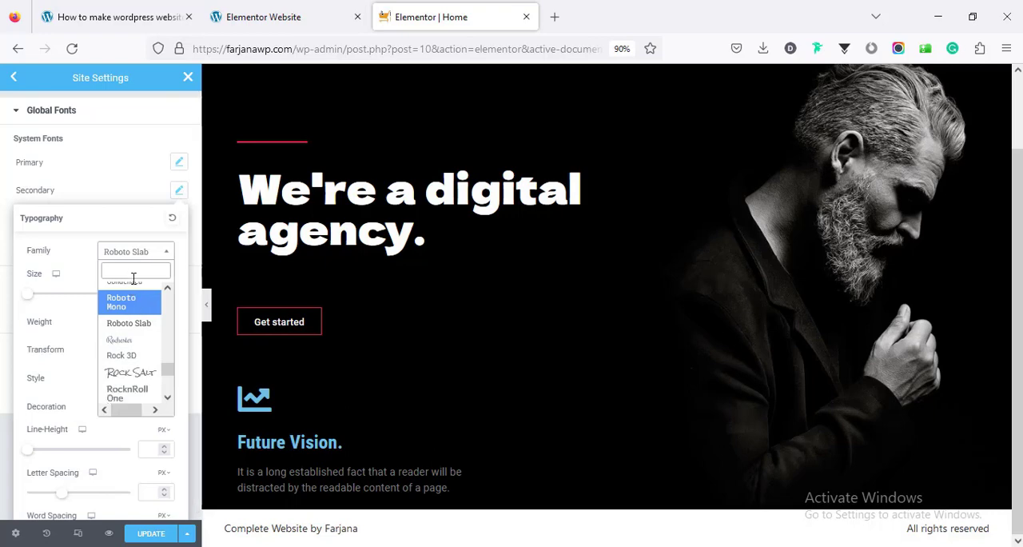
click(127, 324)
click(137, 207)
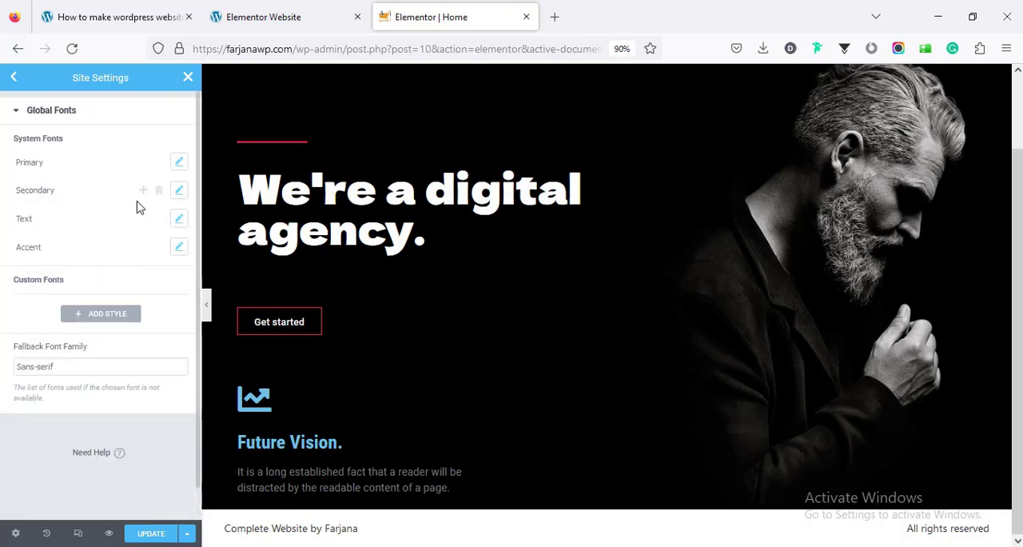
click(179, 223)
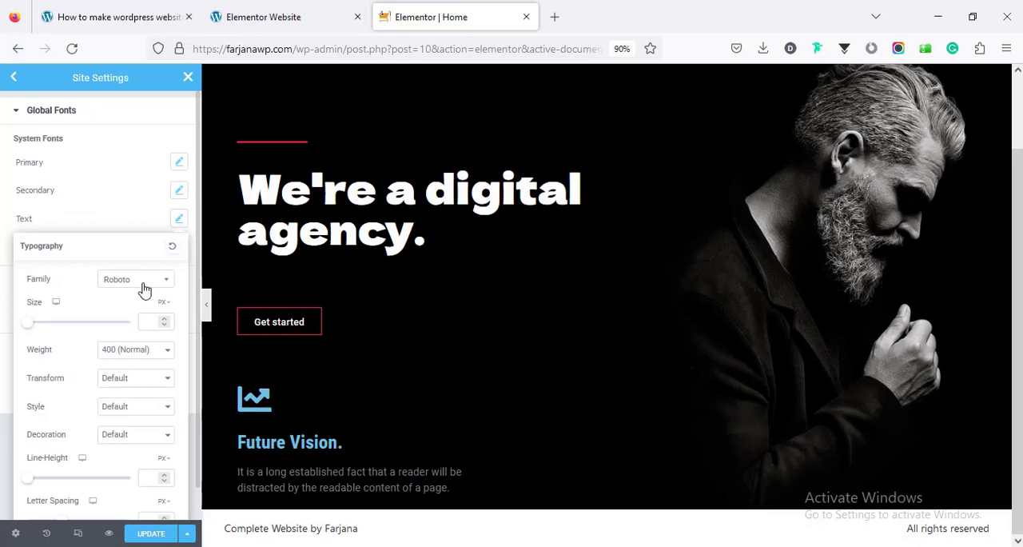
click(144, 292)
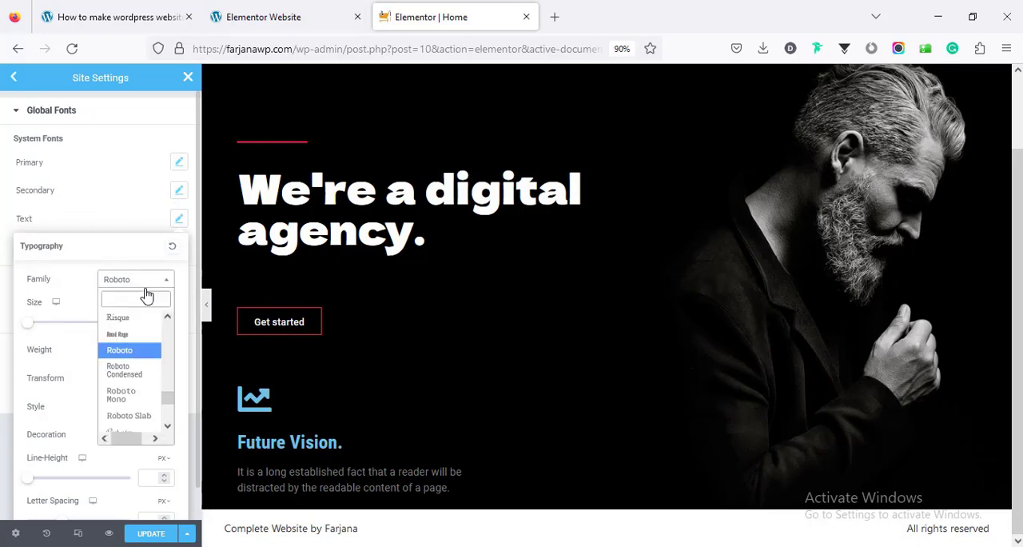
click(127, 374)
click(140, 174)
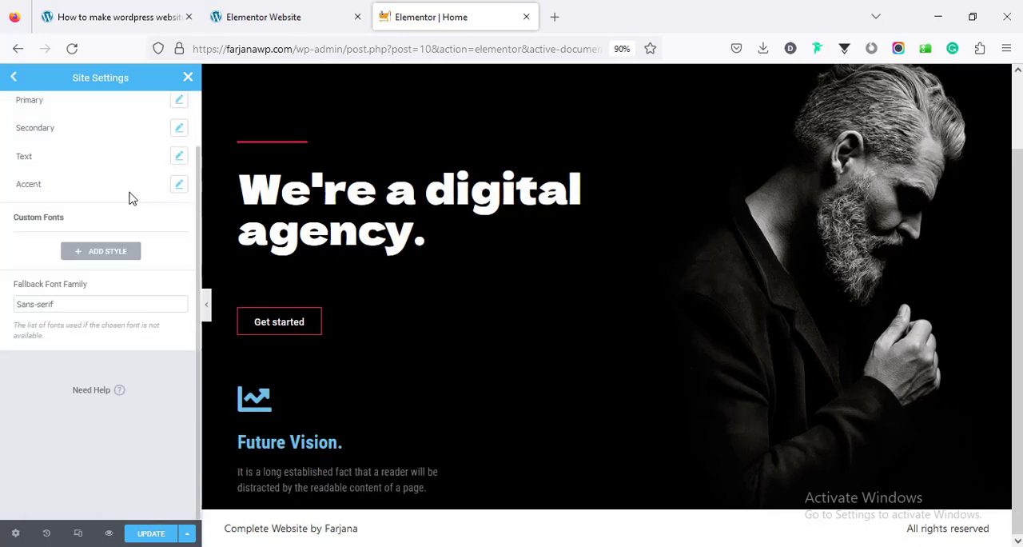
Set the Accent global font's family to Roboto Condensed
click(179, 184)
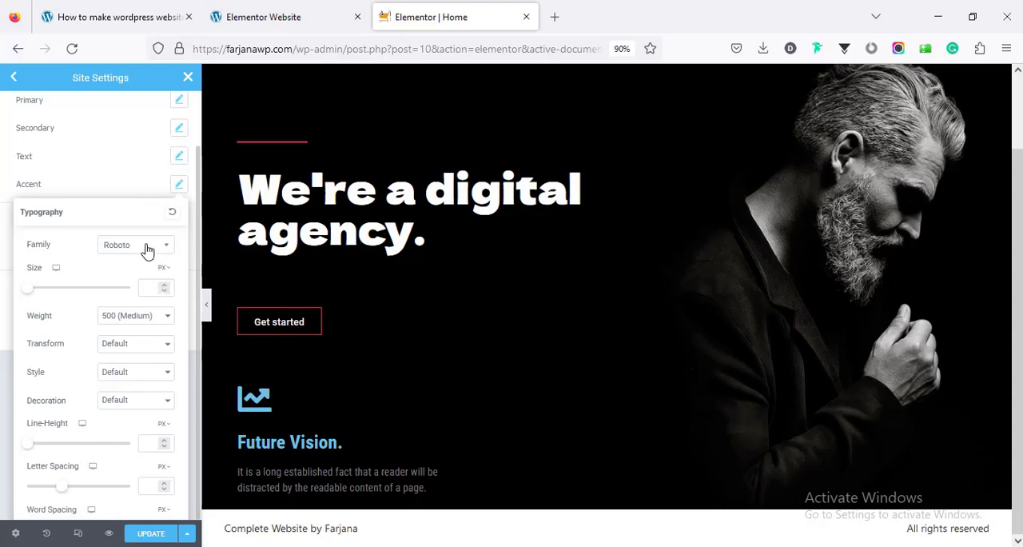
click(147, 251)
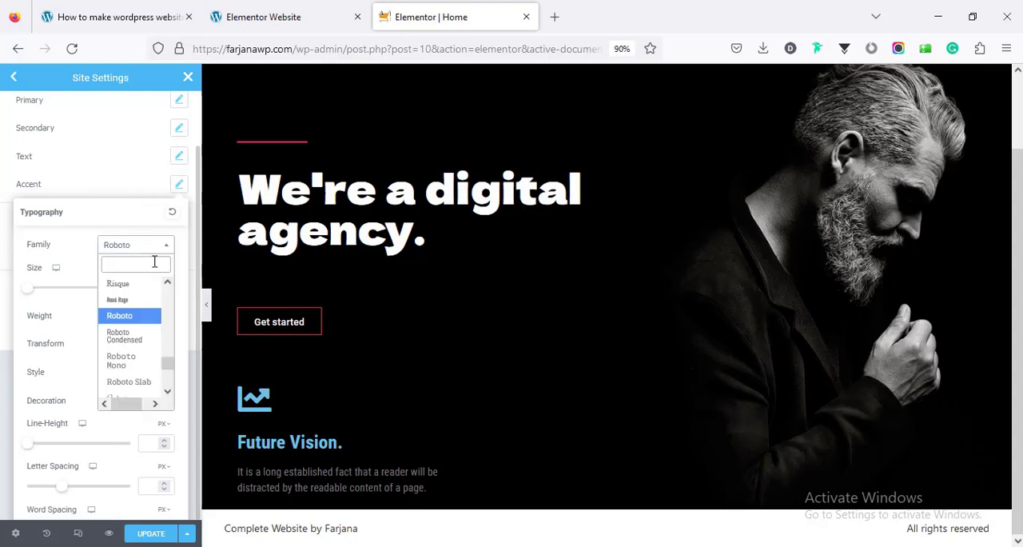
click(137, 338)
click(12, 196)
scroll(50, 229, up, 1)
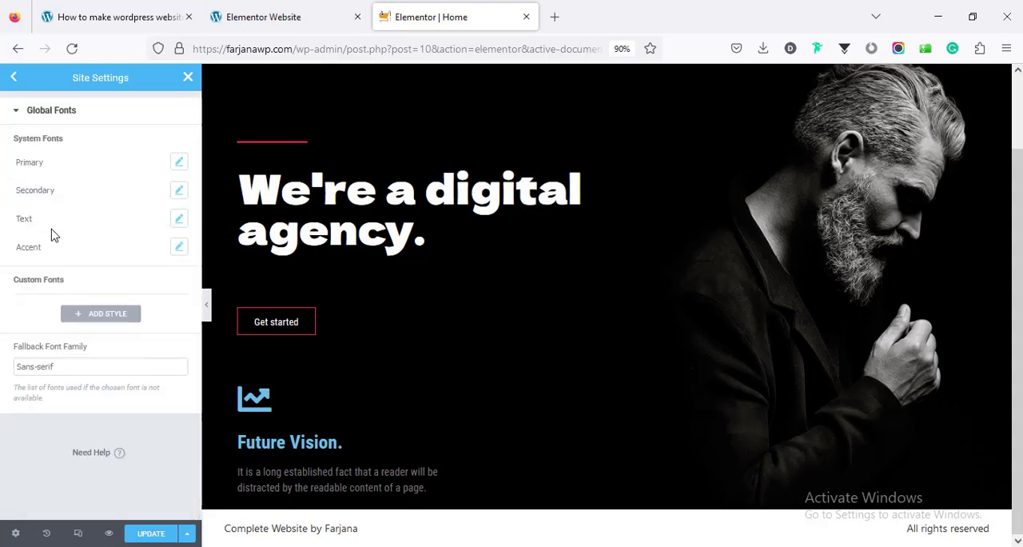
Open the theme style Typography settings and set the H1 font family to Dela Gothic One
click(12, 84)
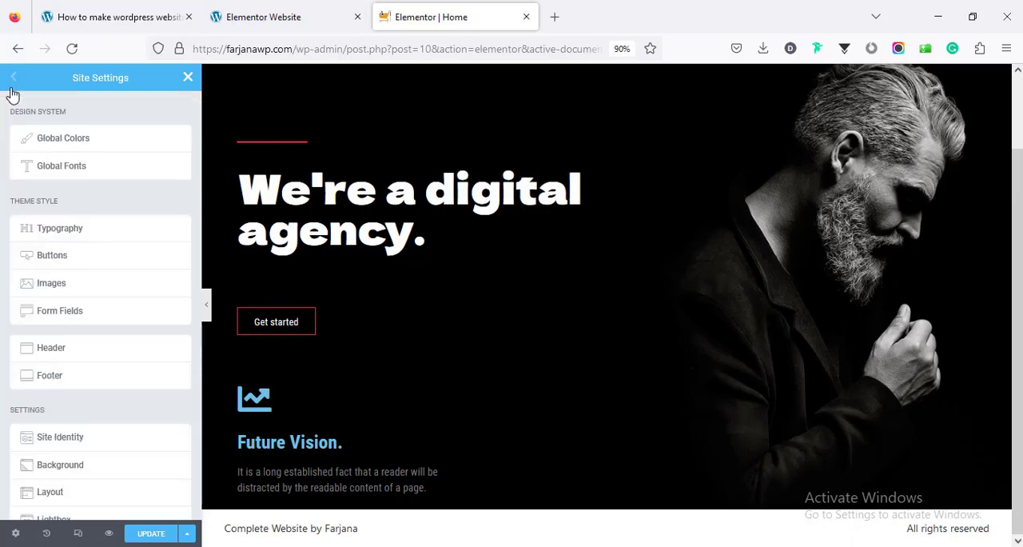
click(55, 231)
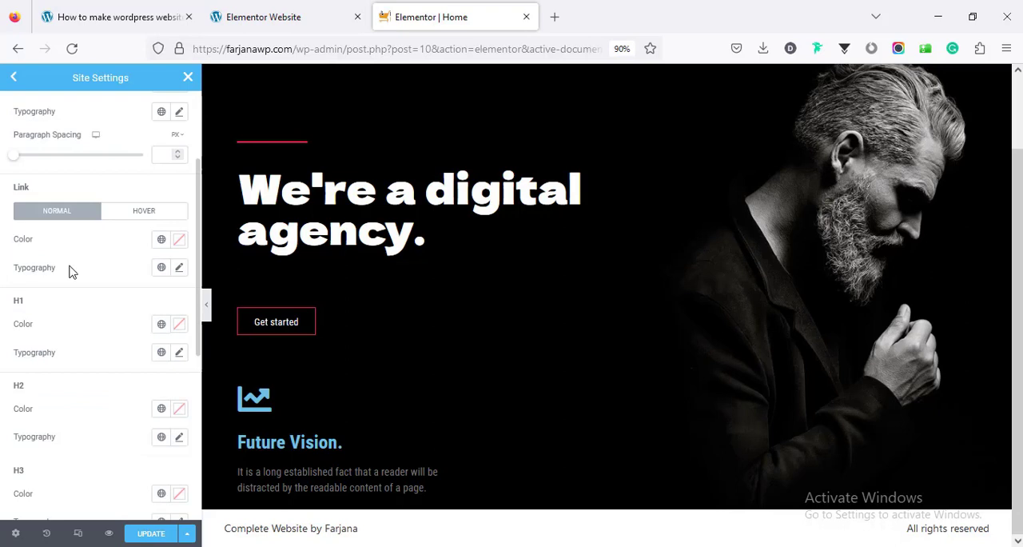
scroll(69, 271, down, 2)
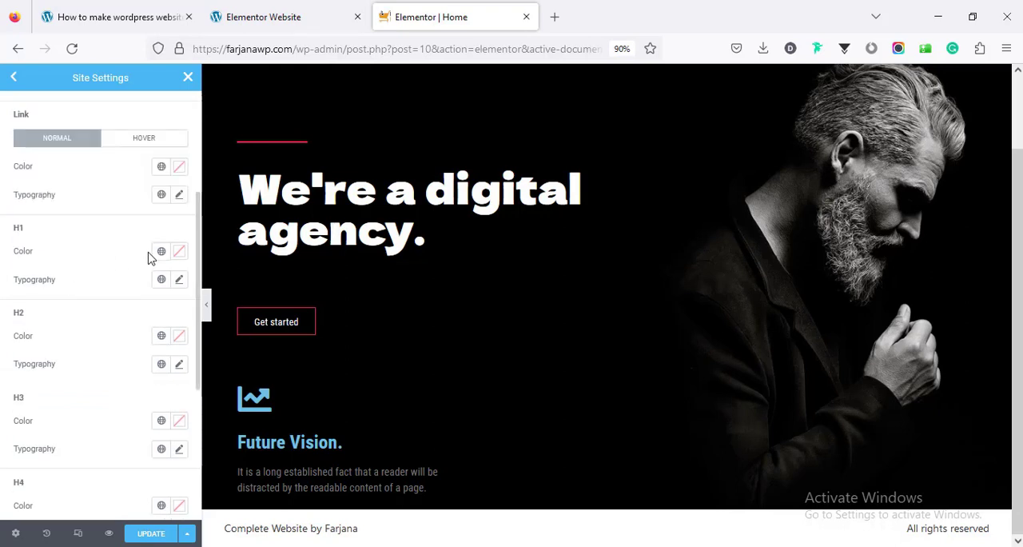
click(177, 281)
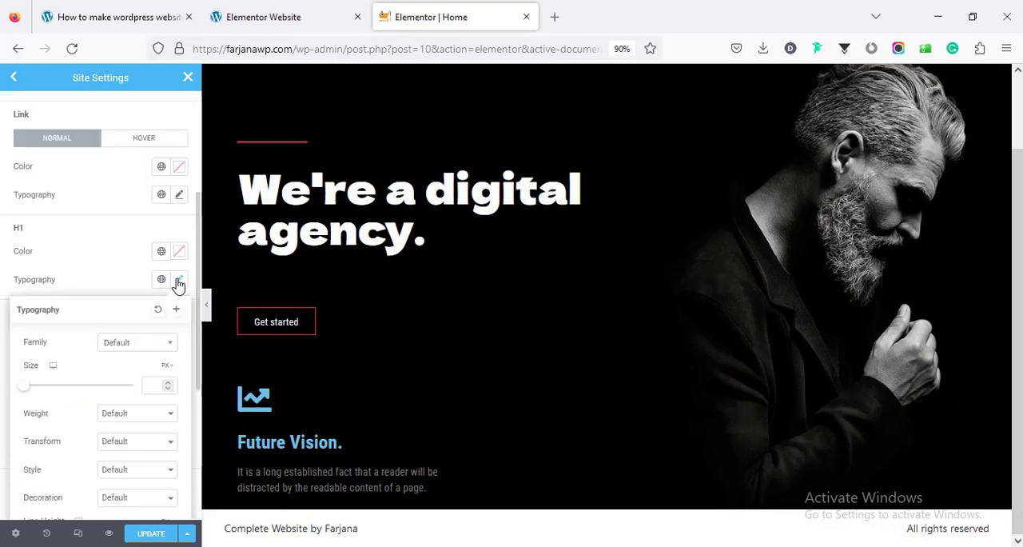
click(137, 343)
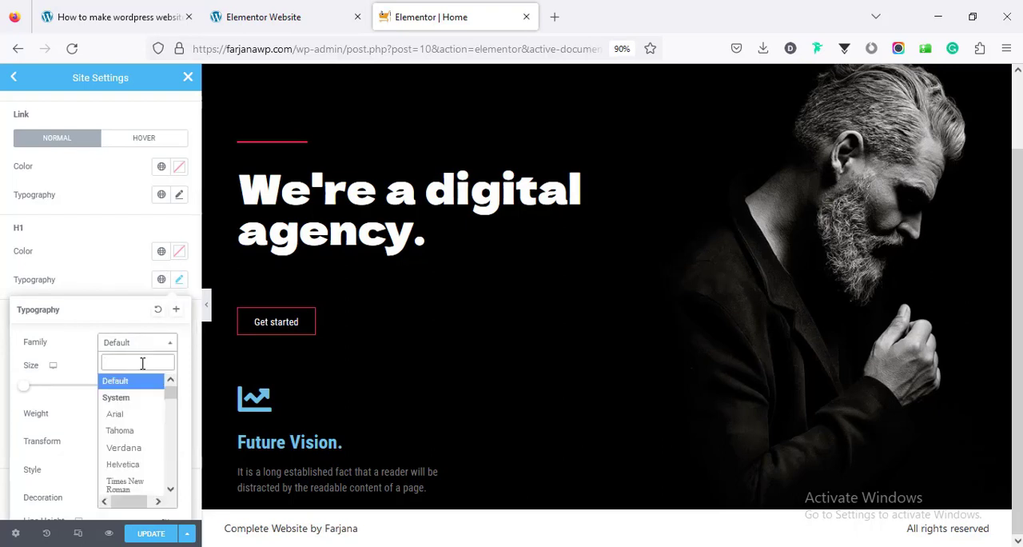
text(gothi)
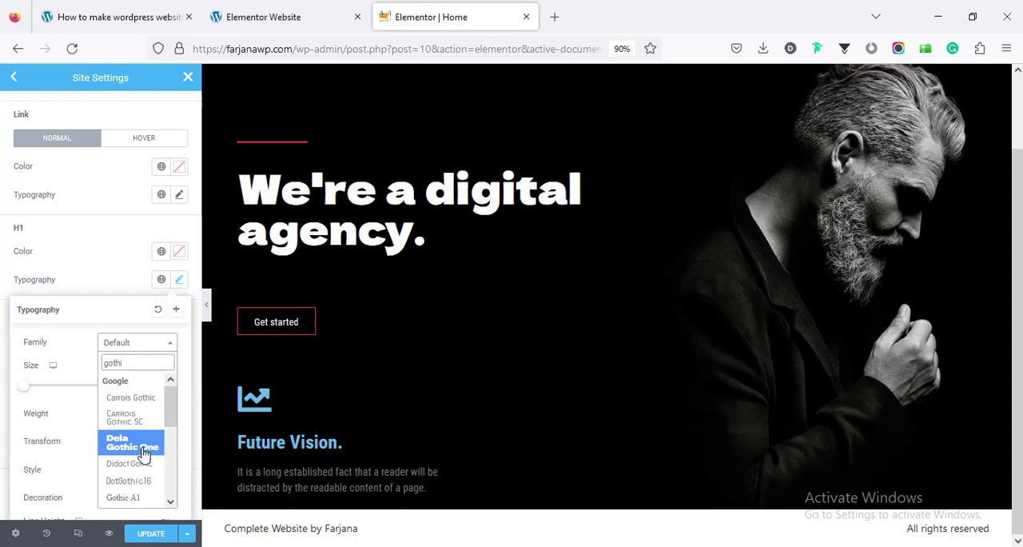
click(143, 453)
click(126, 289)
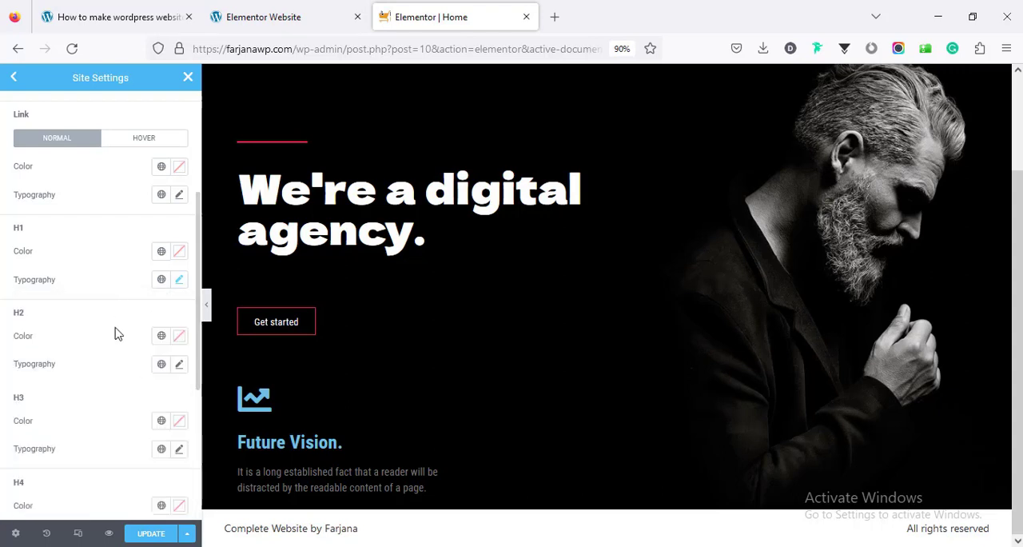
Set the H1 heading color to the white global color
scroll(112, 349, down, 1)
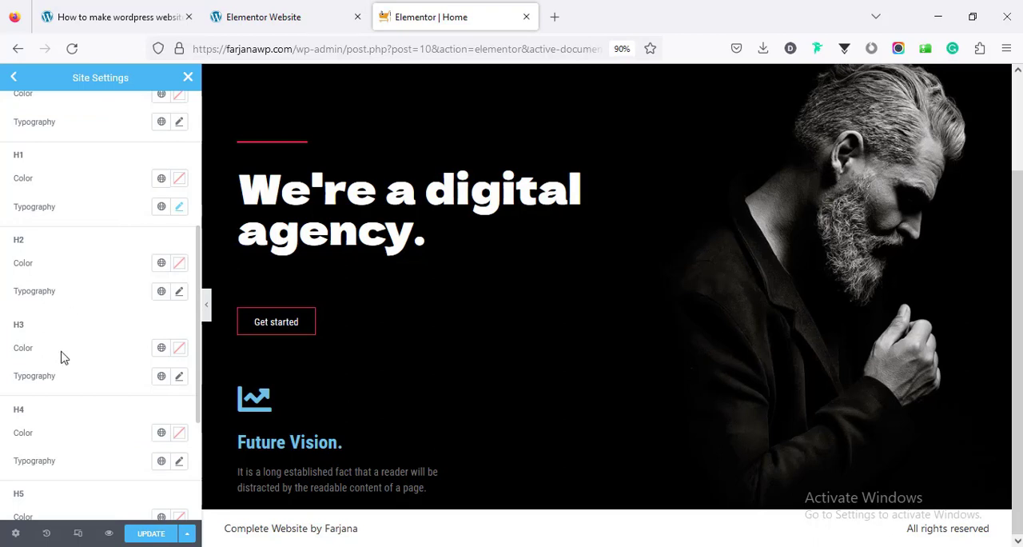
scroll(95, 470, down, 2)
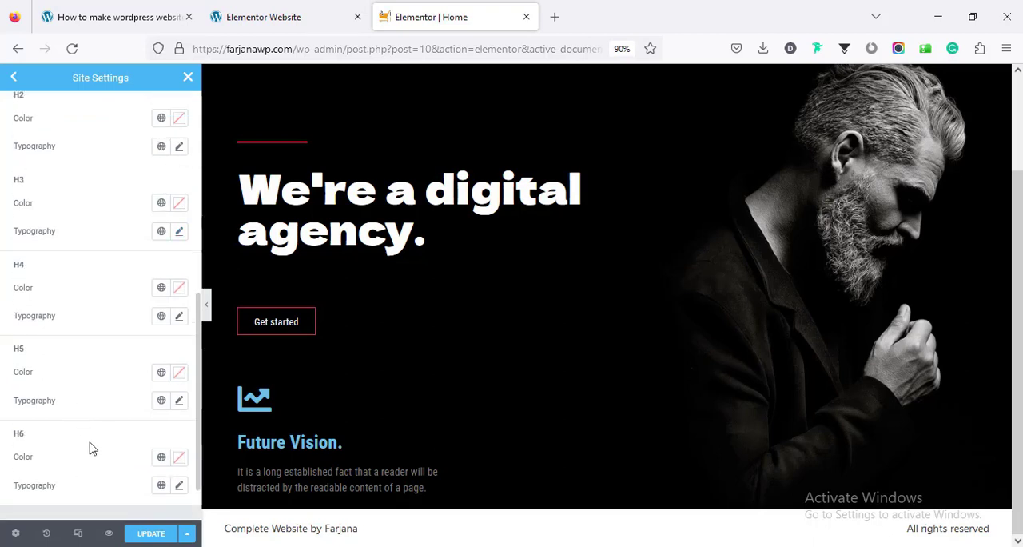
scroll(91, 445, up, 5)
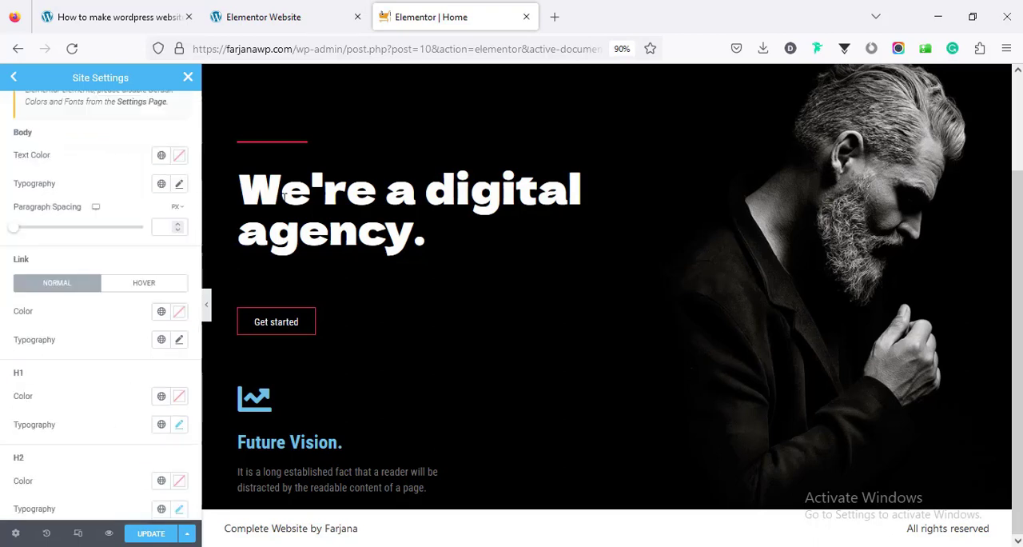
scroll(104, 375, down, 2)
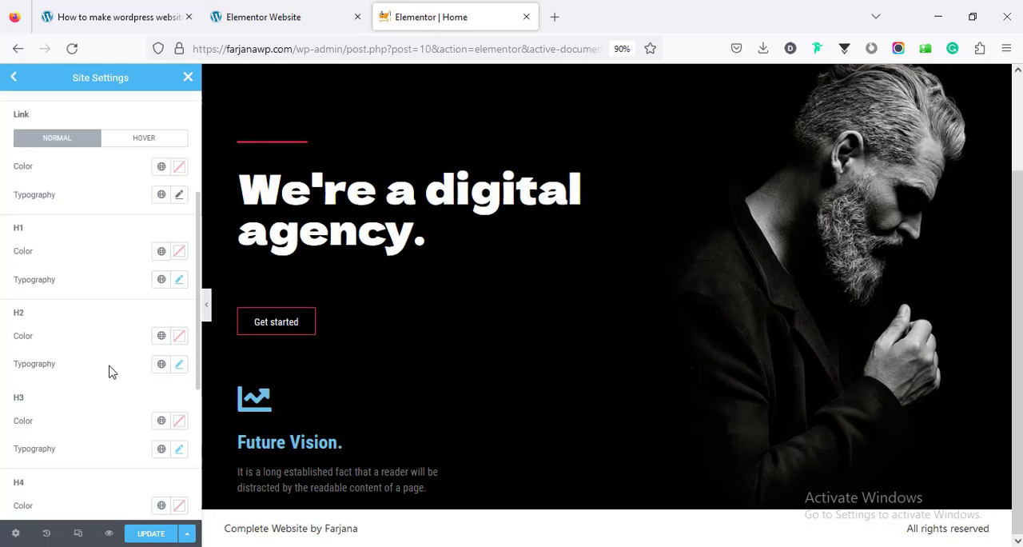
click(163, 254)
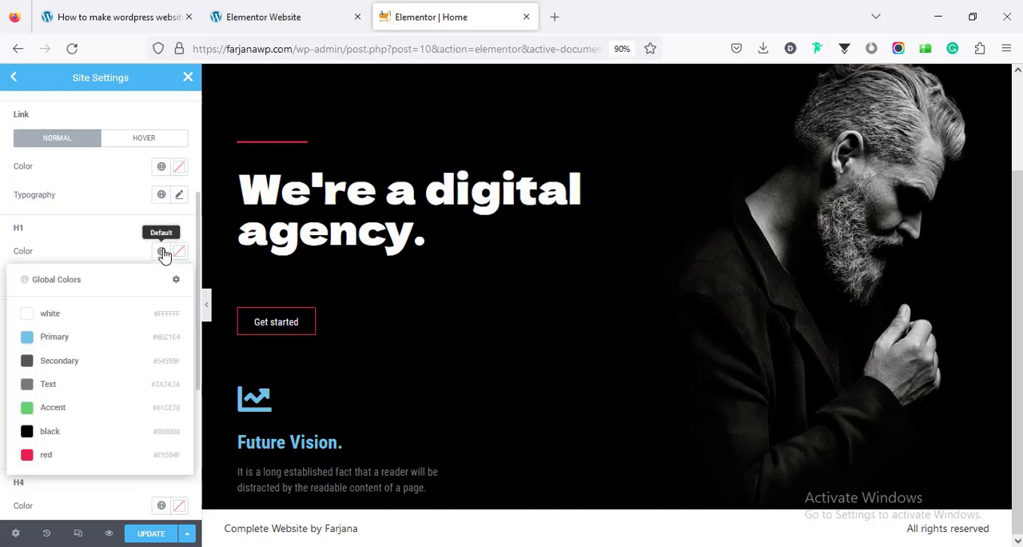
click(139, 322)
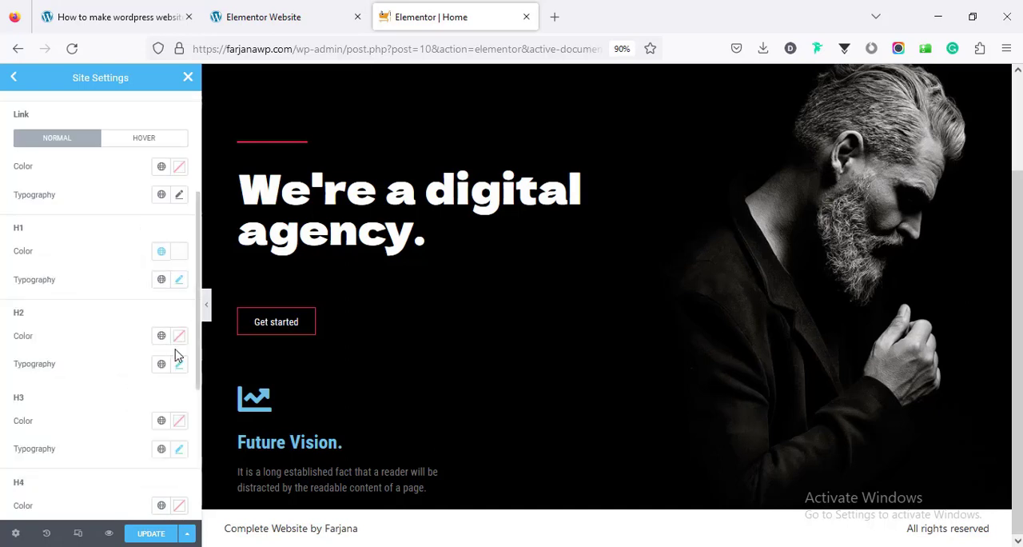
Pick a custom near-white light grey as the Body text color in the Typography settings
scroll(104, 368, up, 3)
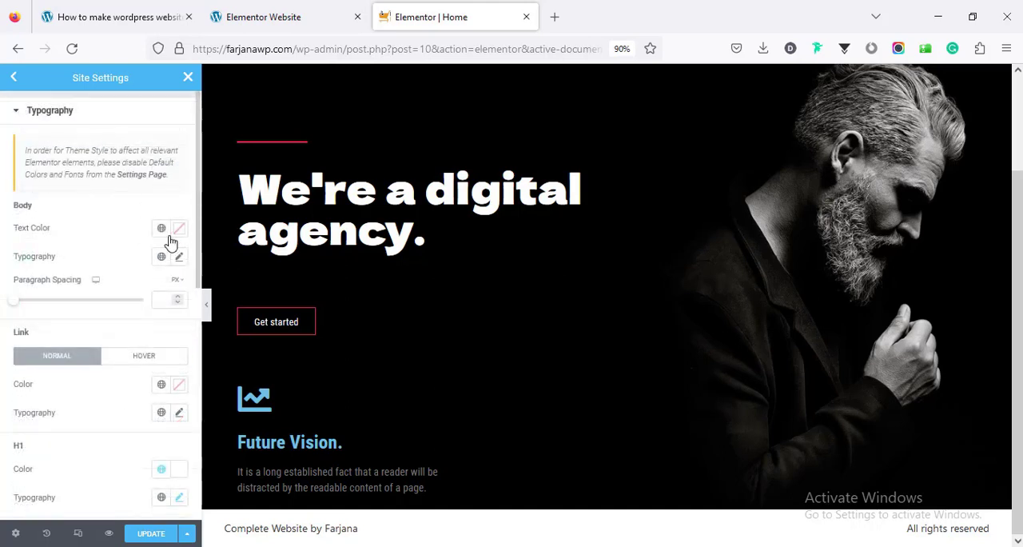
click(179, 229)
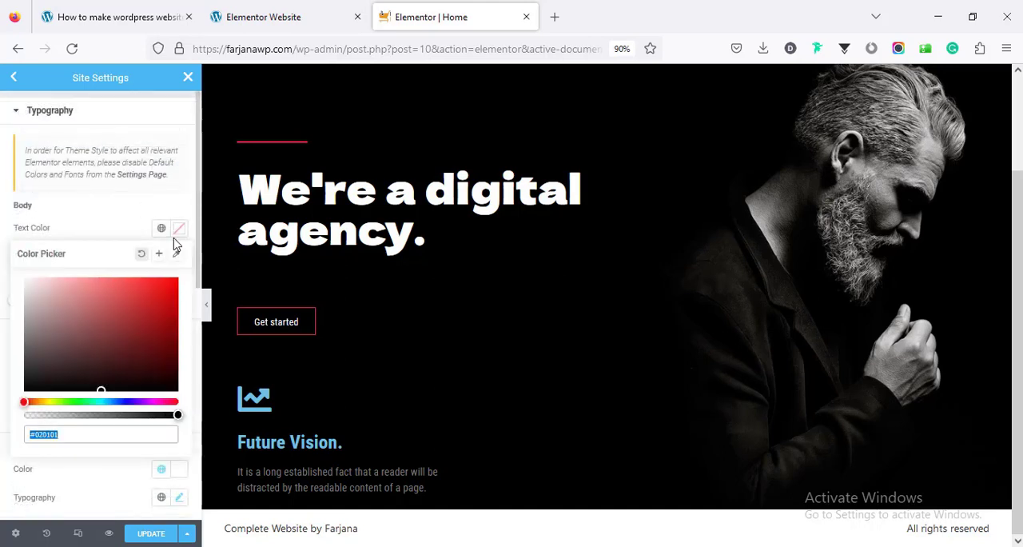
click(30, 288)
click(14, 81)
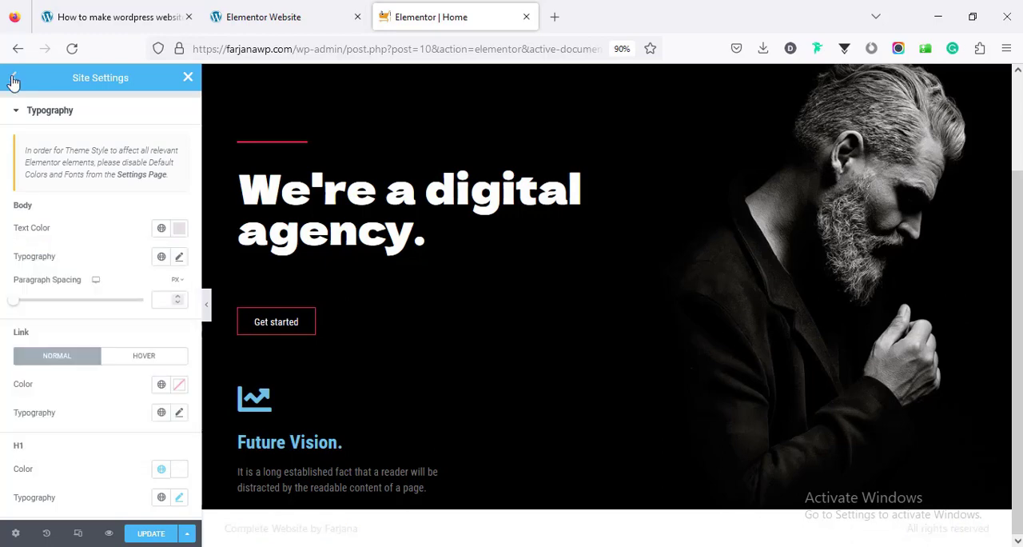
Open the site's Global Colors and copy the hex code E9204F from the custom red color
click(14, 81)
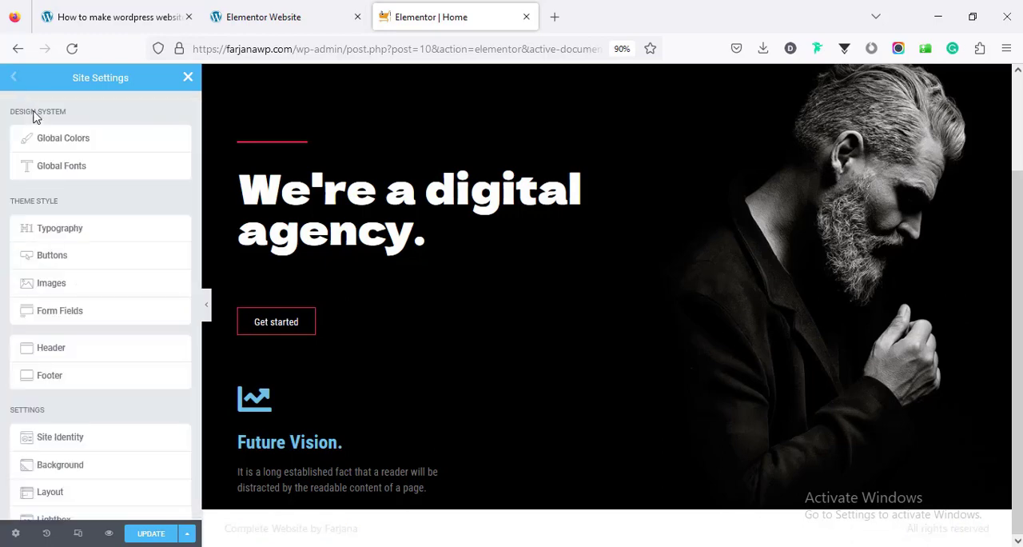
click(63, 149)
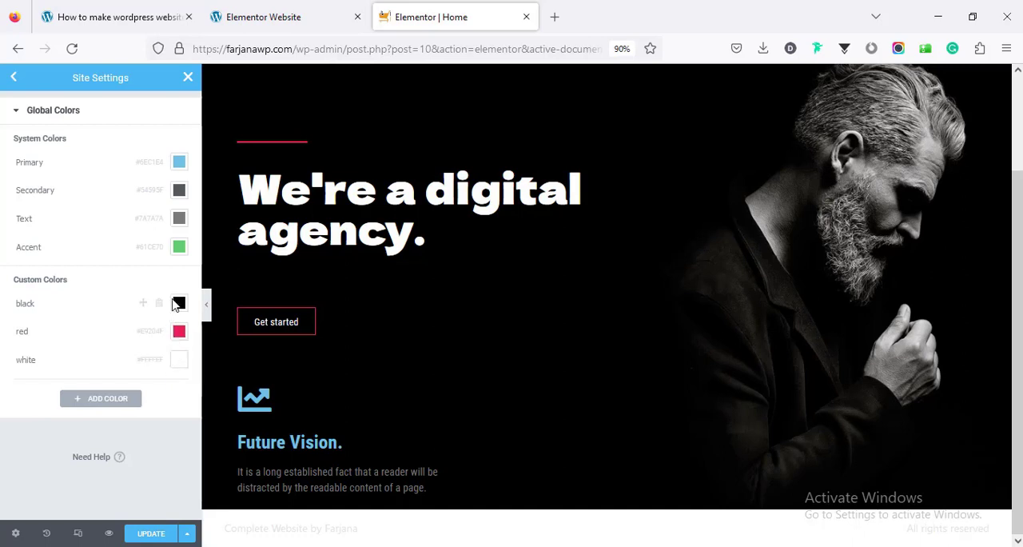
click(179, 191)
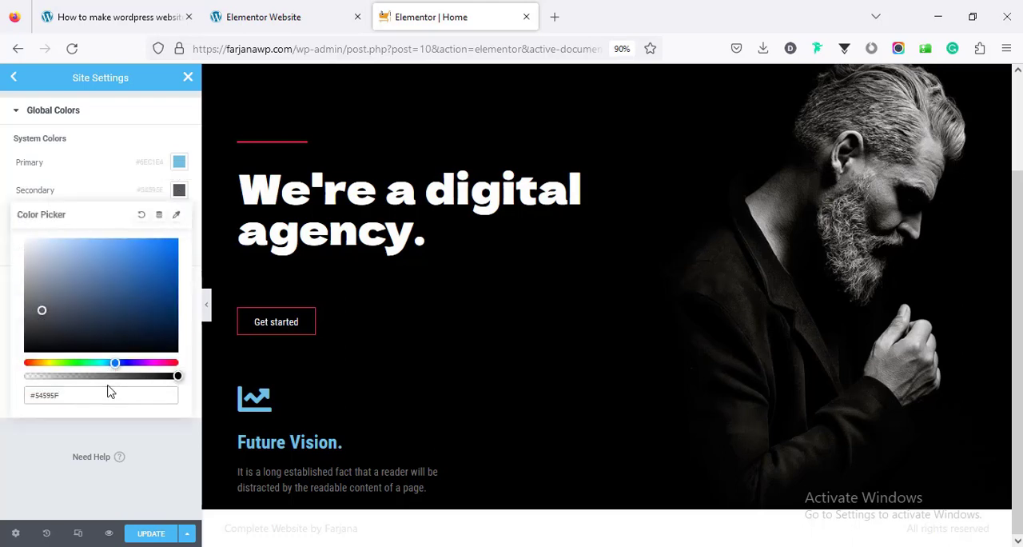
click(2, 201)
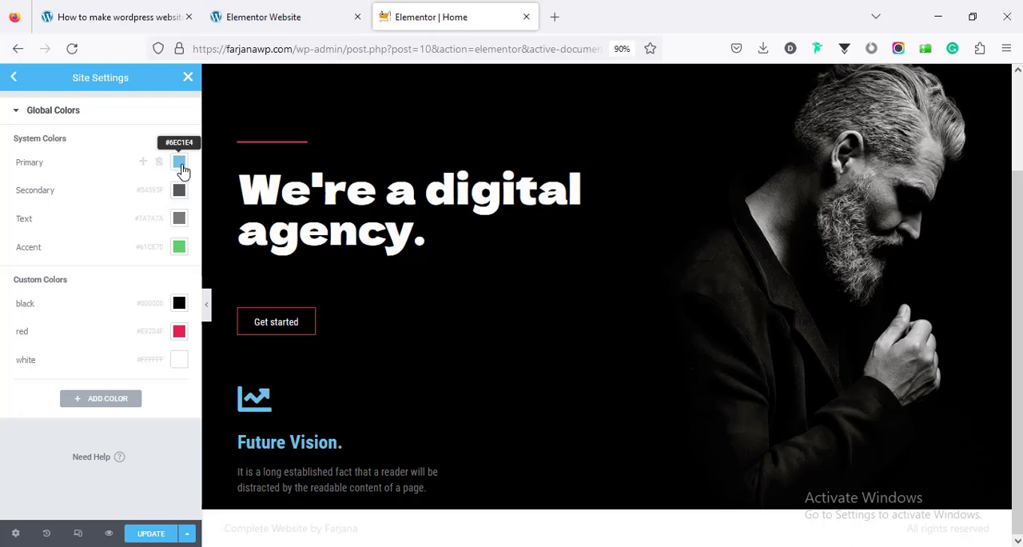
click(181, 331)
click(145, 296)
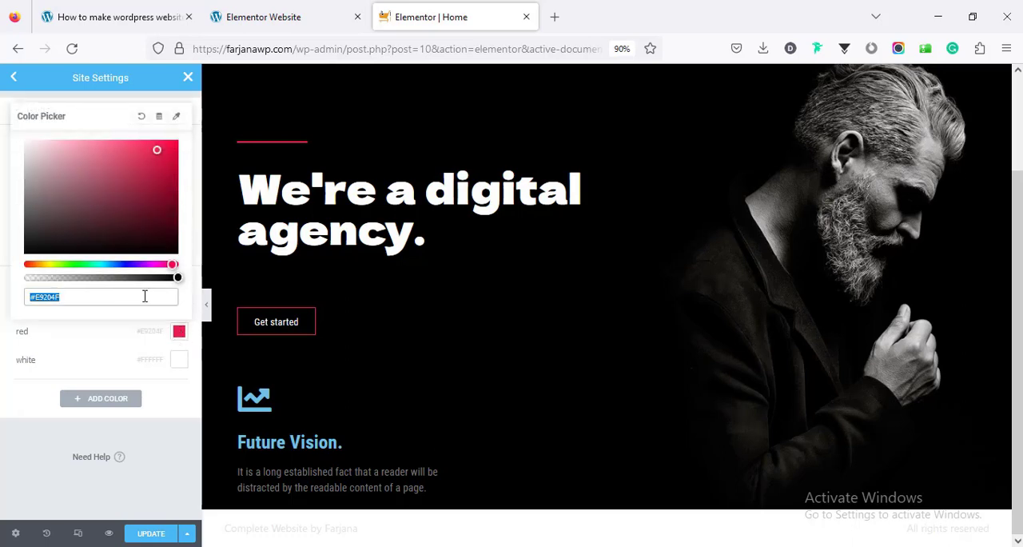
double_click(144, 296)
right_click(49, 302)
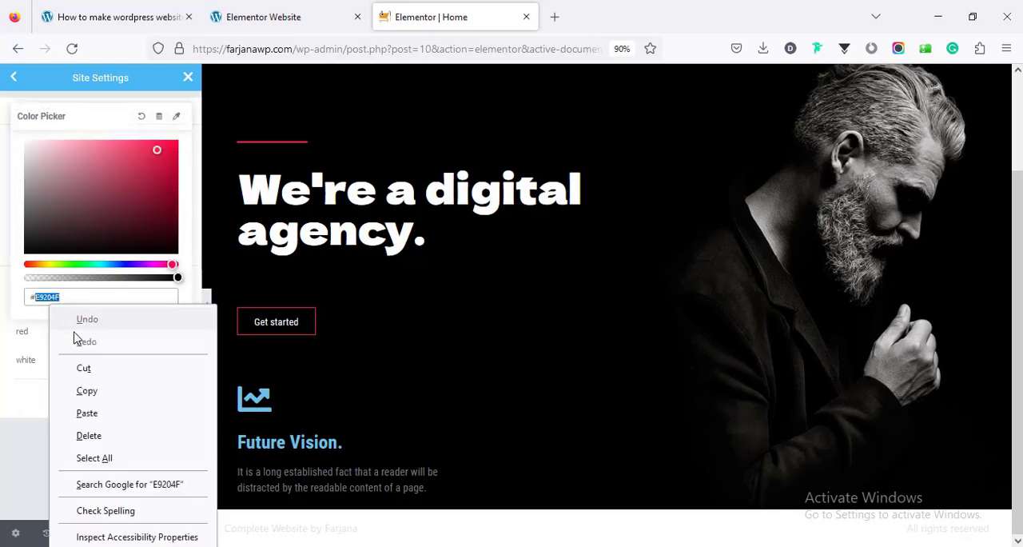
click(95, 387)
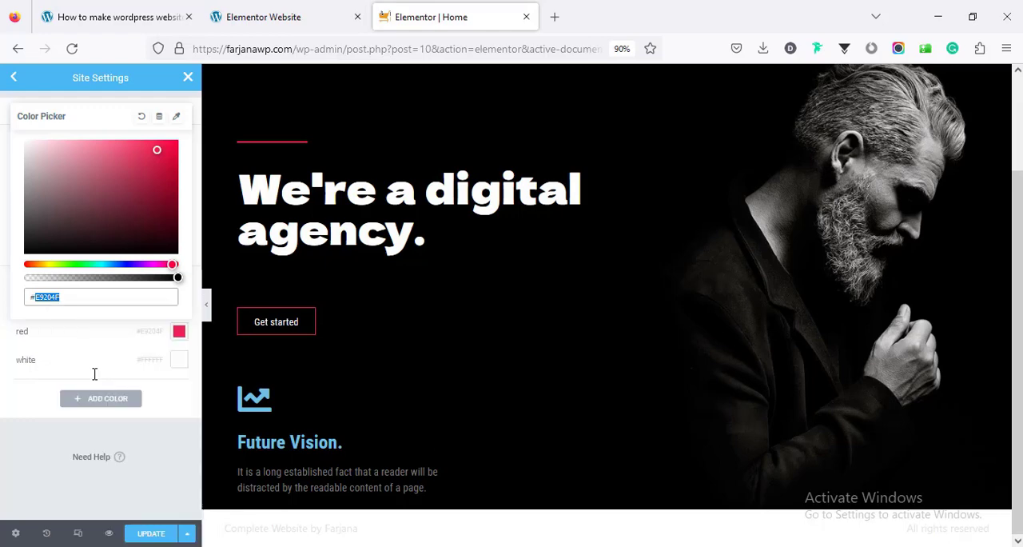
click(5, 285)
Set the Primary global color to #E9204F and rename it red
click(176, 164)
click(28, 165)
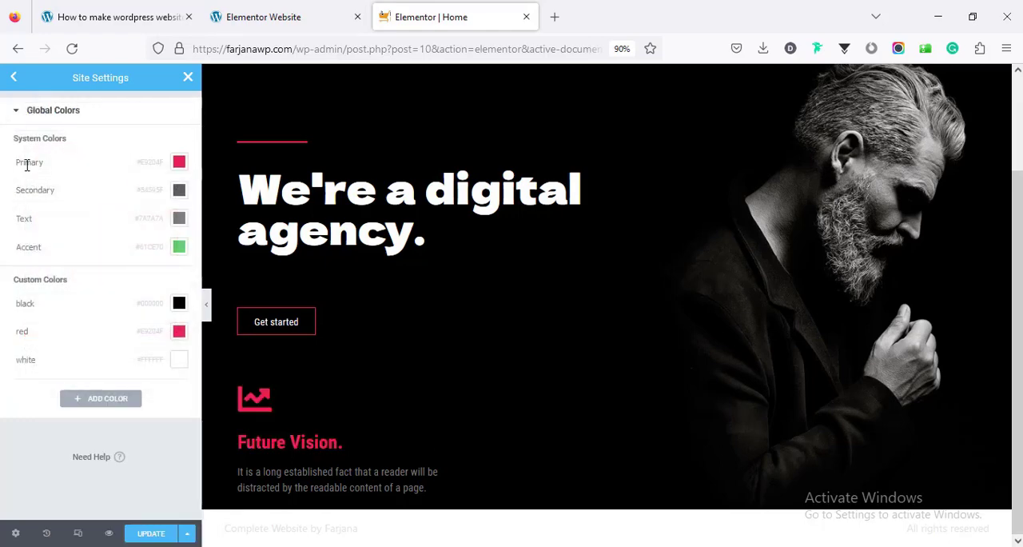
double_click(27, 165)
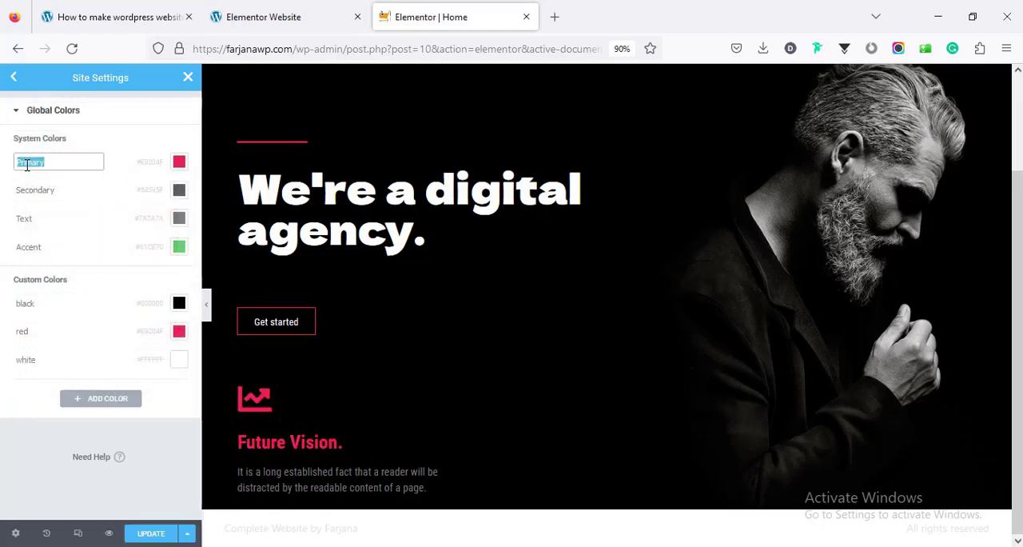
text(red)
key(Return)
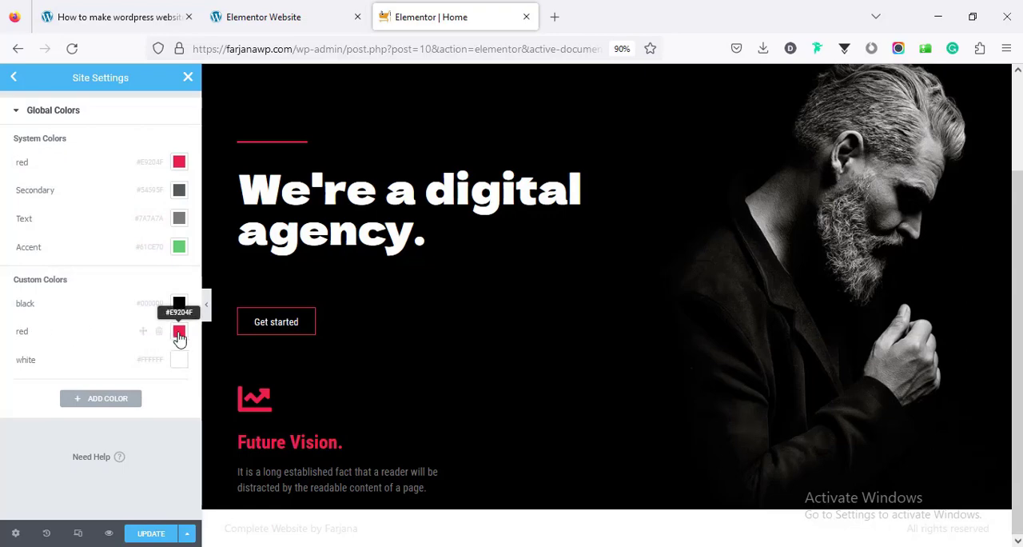
Delete the custom red global color and set the Accent system color to #E9204F
click(160, 336)
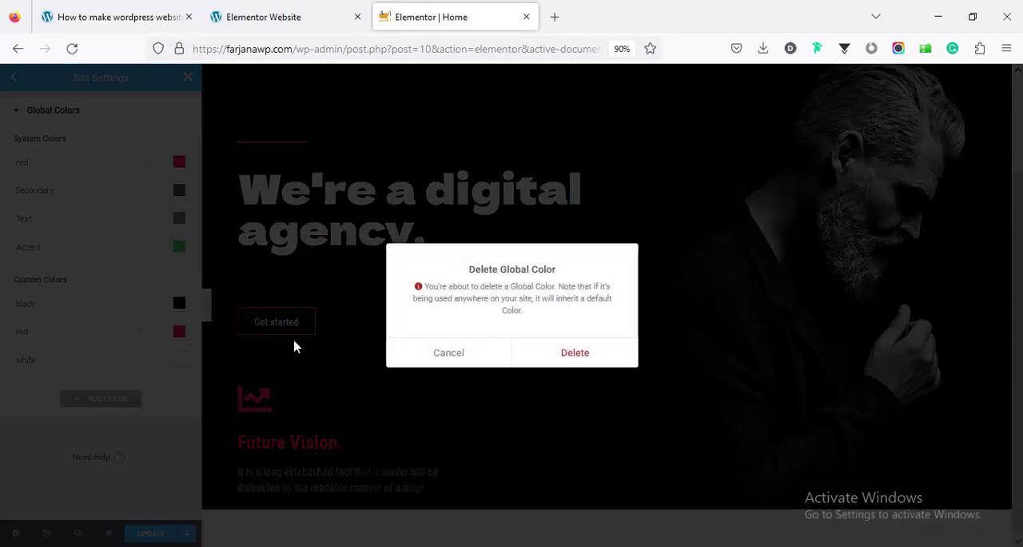
click(532, 349)
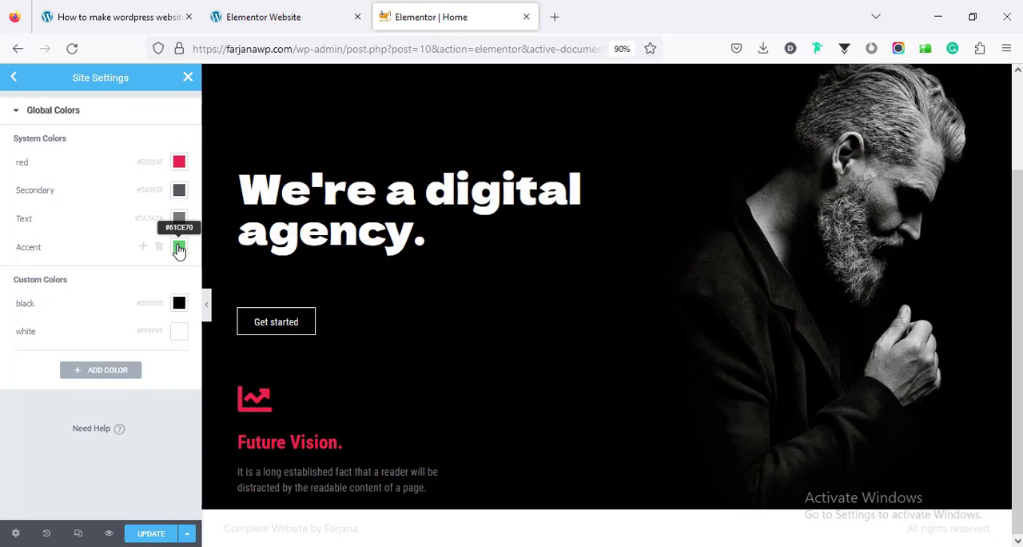
click(179, 248)
click(111, 454)
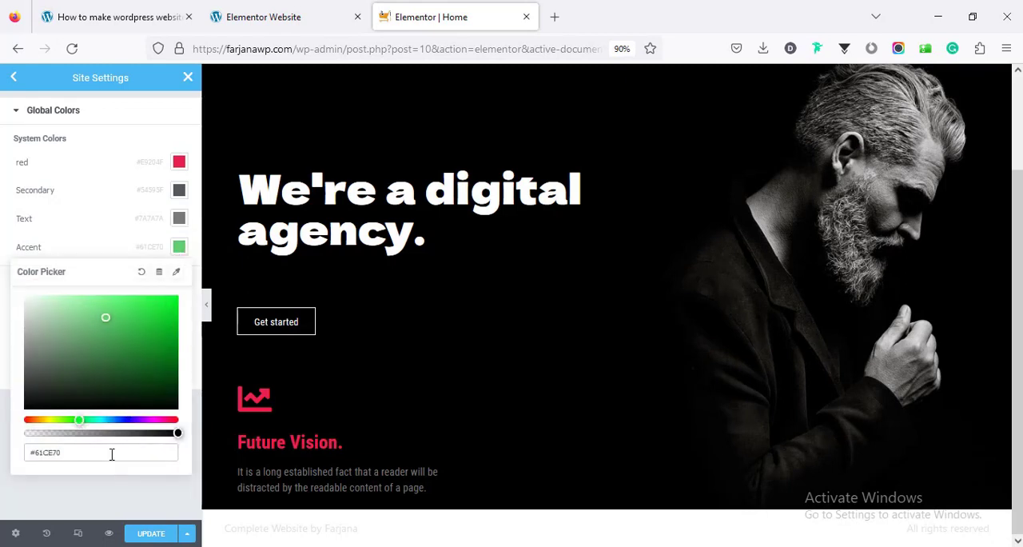
double_click(112, 453)
key(ctrl+v)
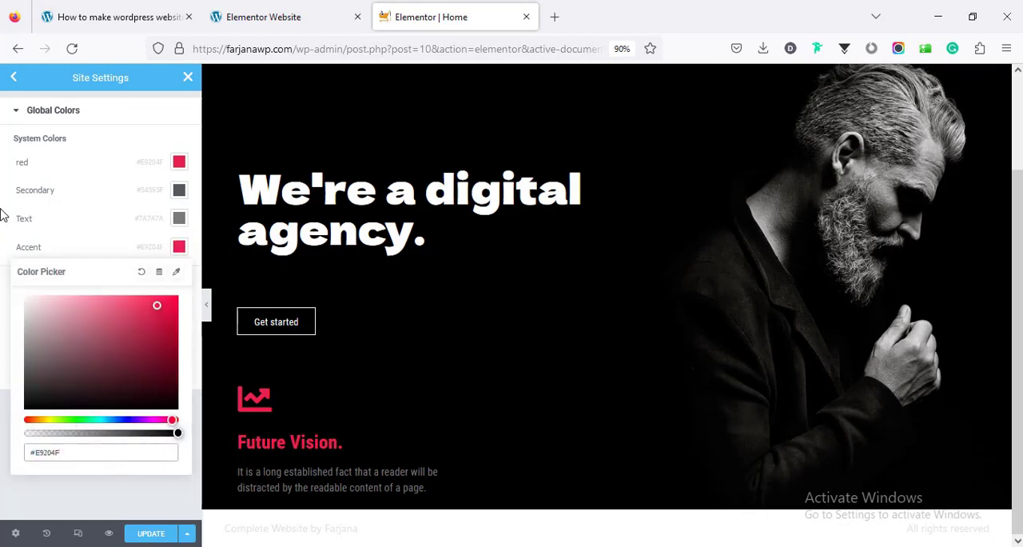
click(41, 176)
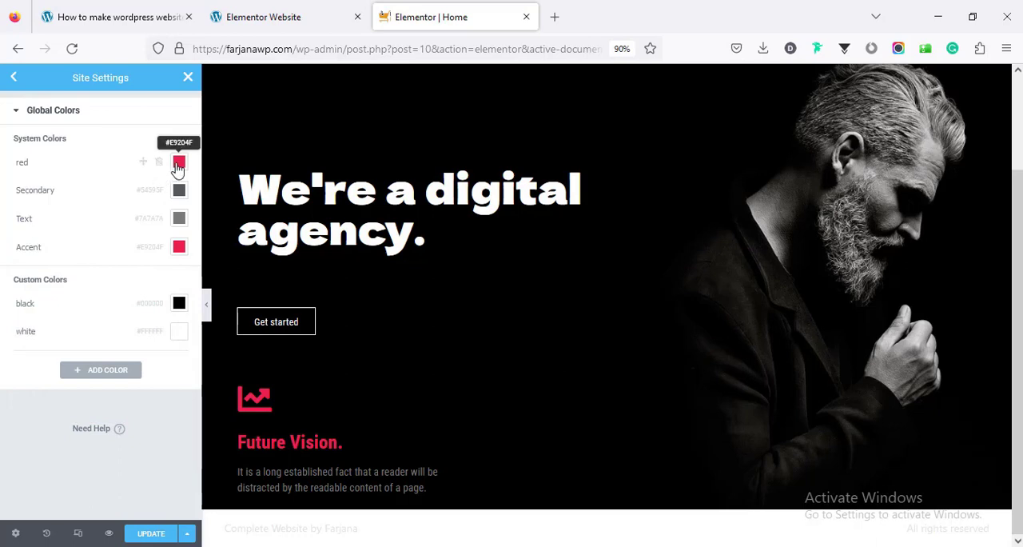
Set the first system color, named red, to #FFFFFF and rename it white
click(177, 163)
double_click(109, 364)
double_click(108, 364)
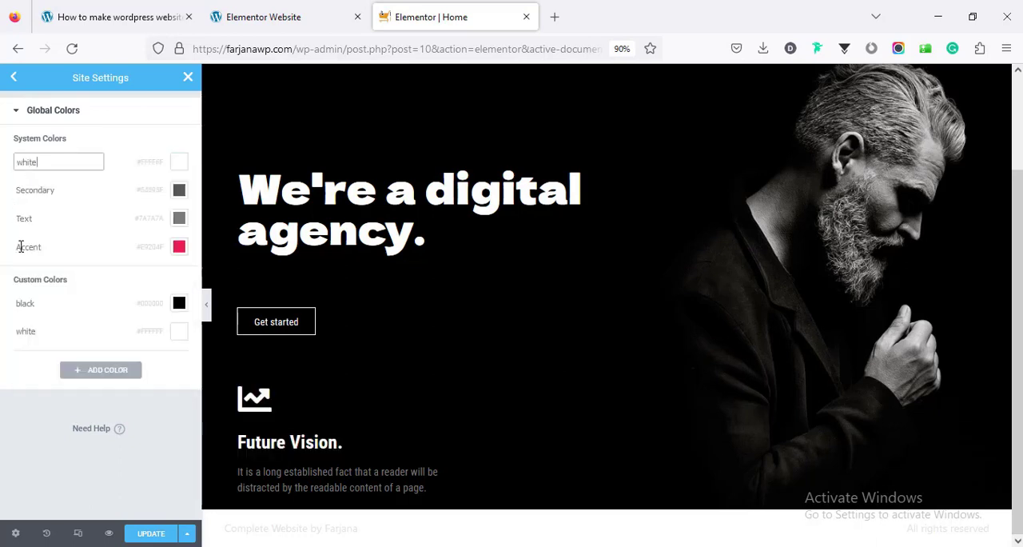
Rename the Accent system color red and delete the custom white global color
double_click(21, 246)
text(red)
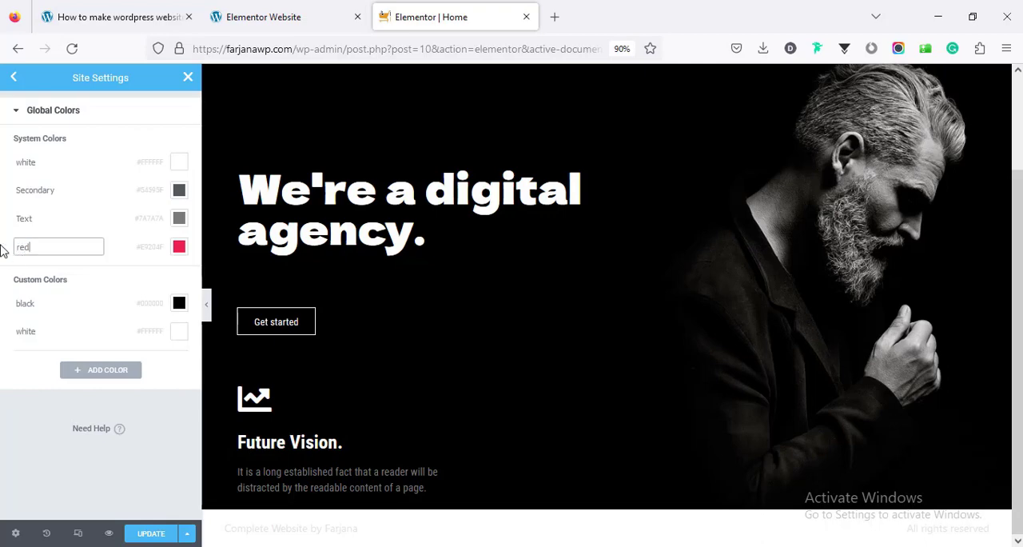
key(Return)
click(155, 336)
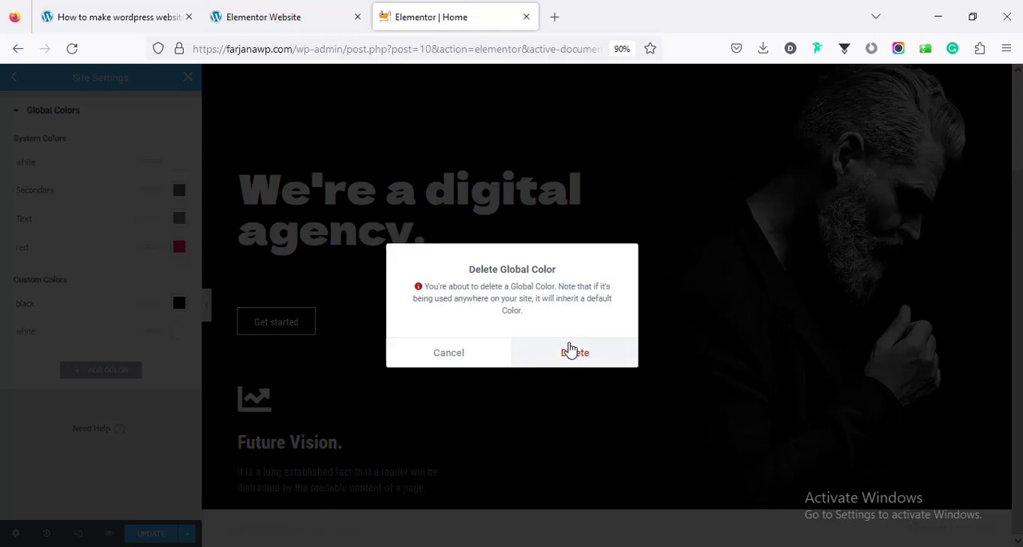
click(572, 352)
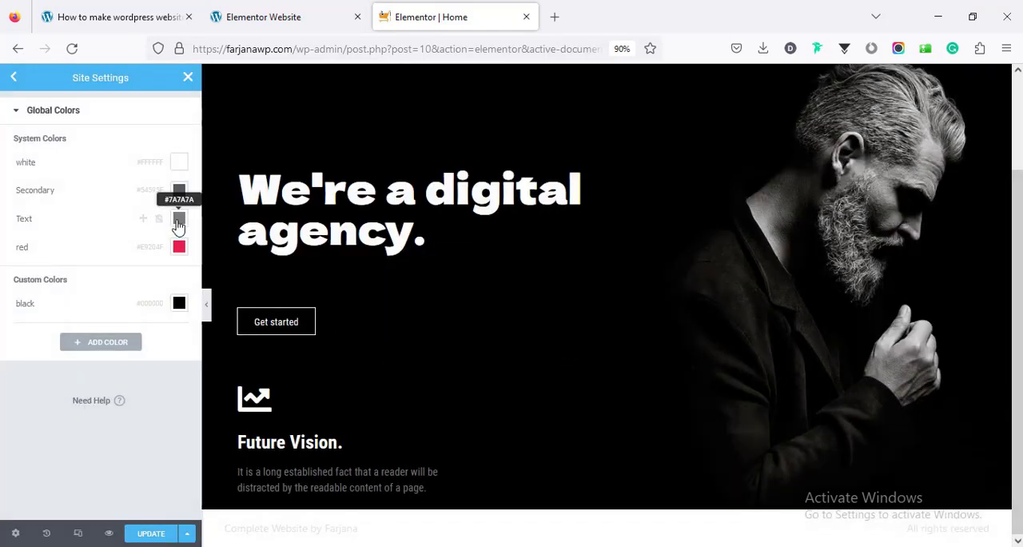
Set the Text system color to a light grey, #DFDADA
click(178, 224)
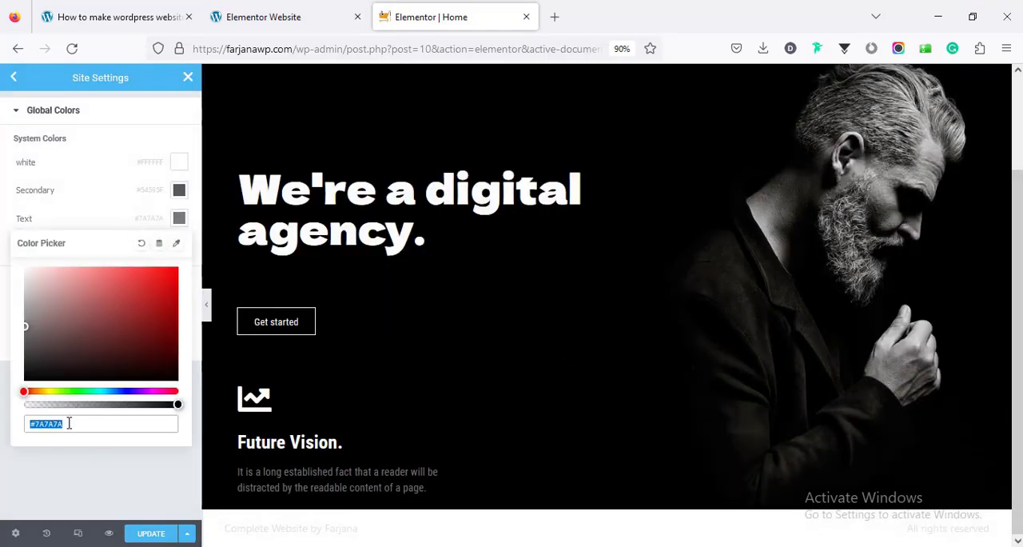
drag(32, 292, 27, 281)
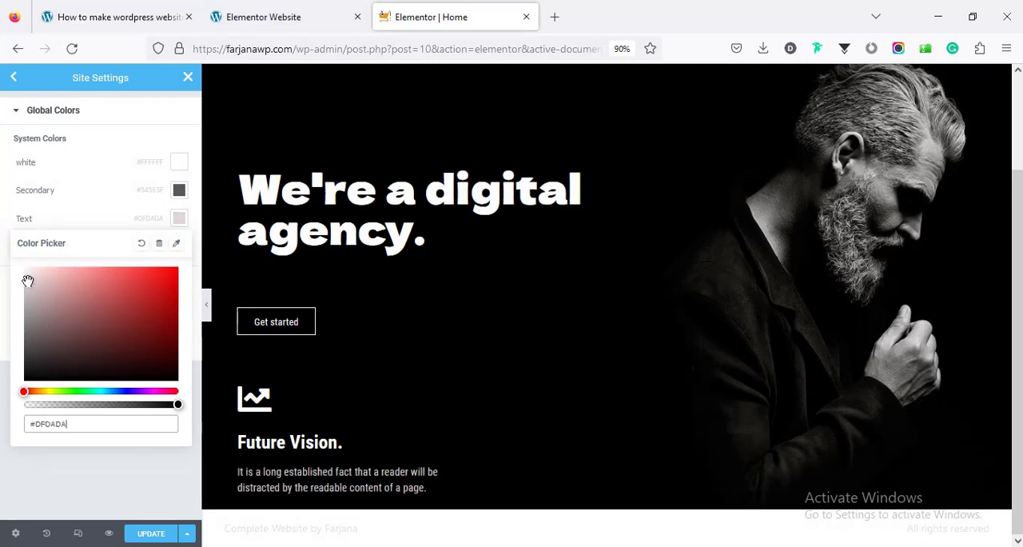
click(3, 221)
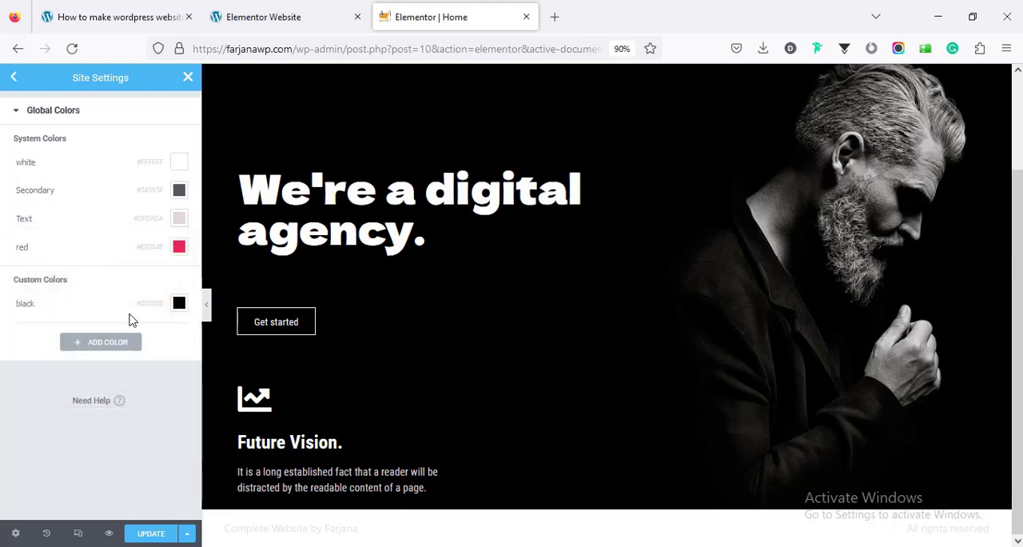
Add a custom global color #101010 and name it bg 2
click(121, 348)
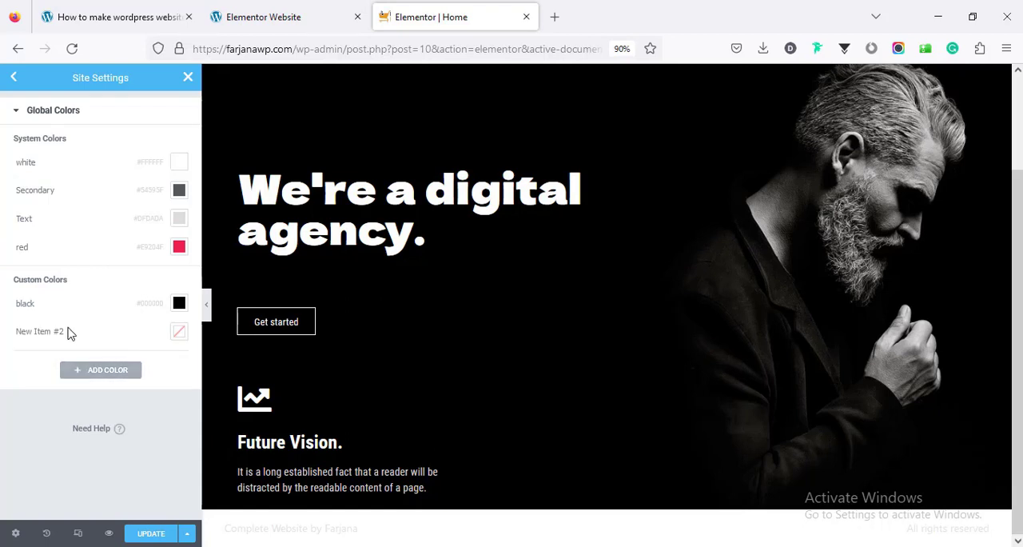
click(178, 332)
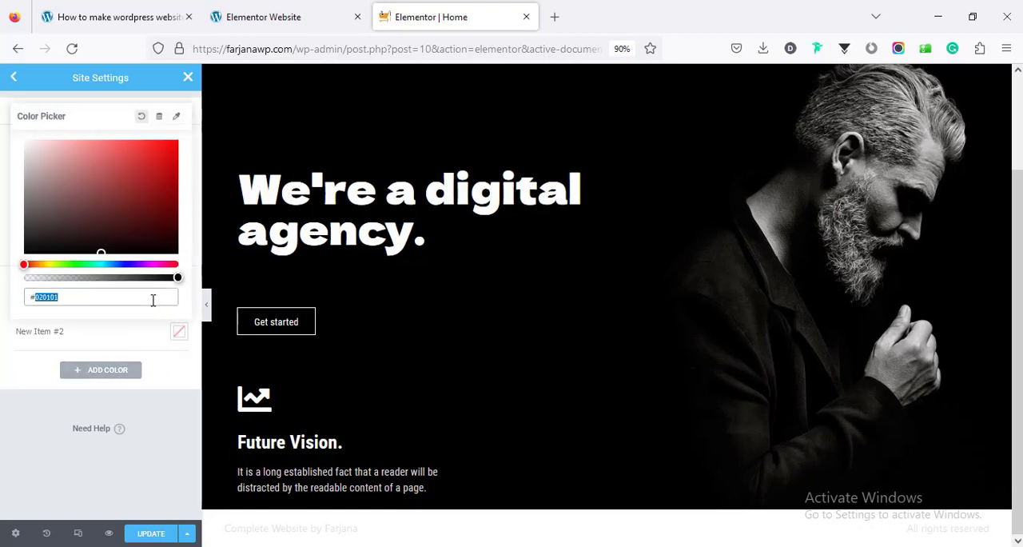
text(1010)
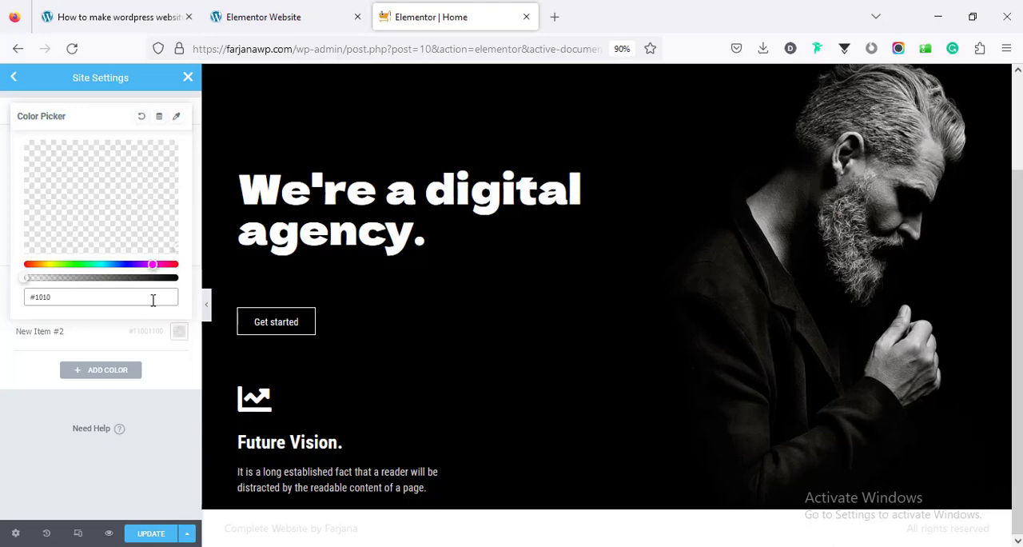
text(10)
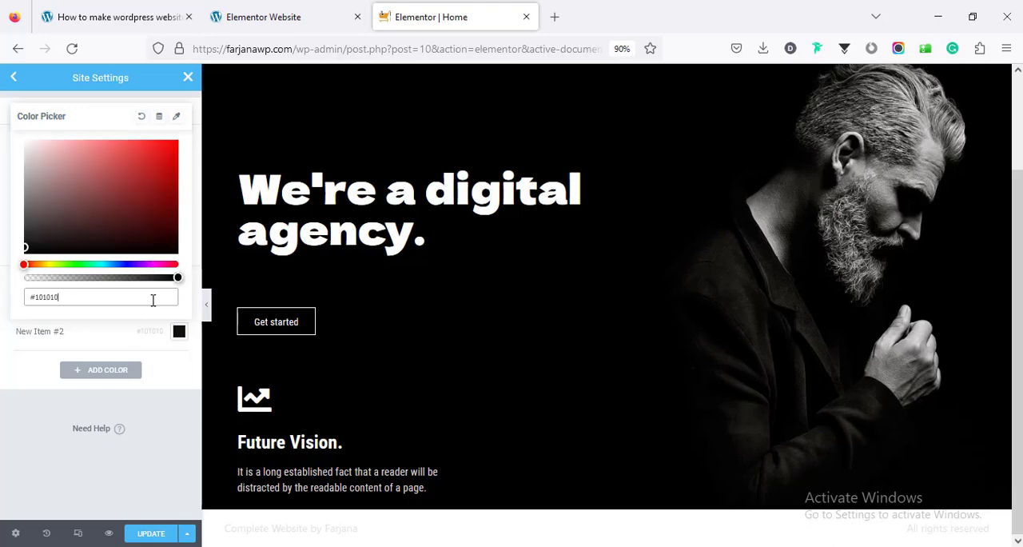
double_click(31, 339)
triple_click(30, 339)
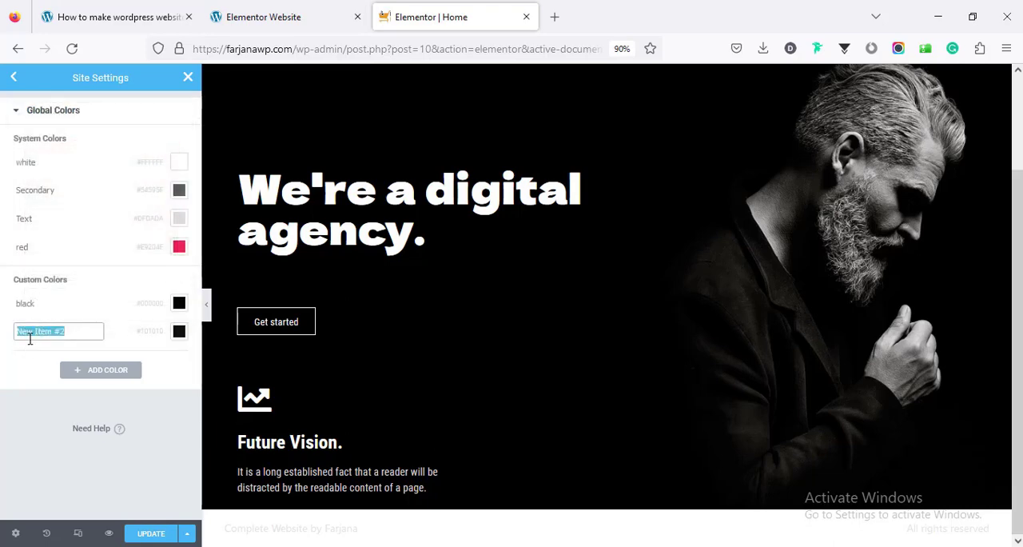
text(bg)
Examine the card backgrounds on the demo site and start the pixel color picker to sample their color
click(281, 17)
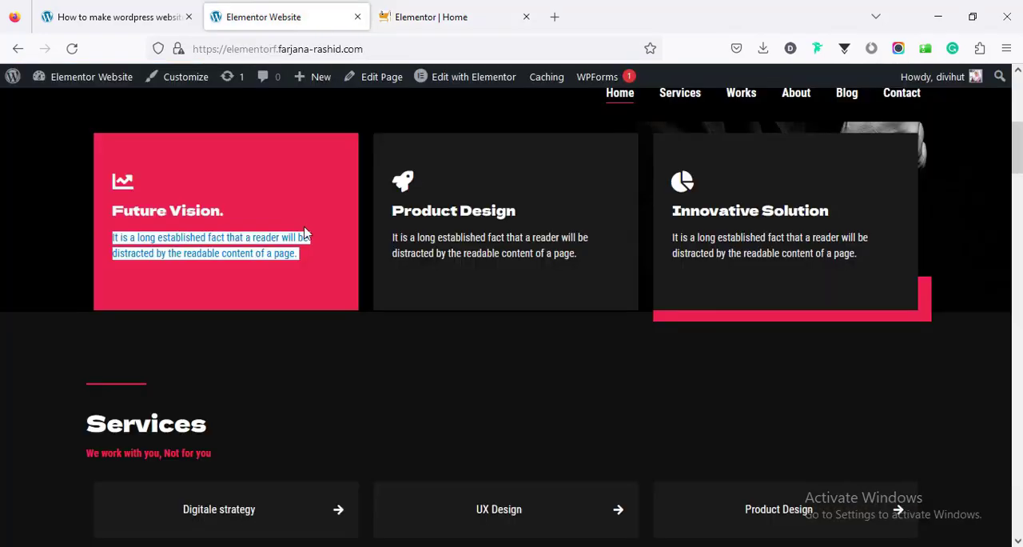
scroll(321, 416, down, 2)
scroll(319, 409, up, 2)
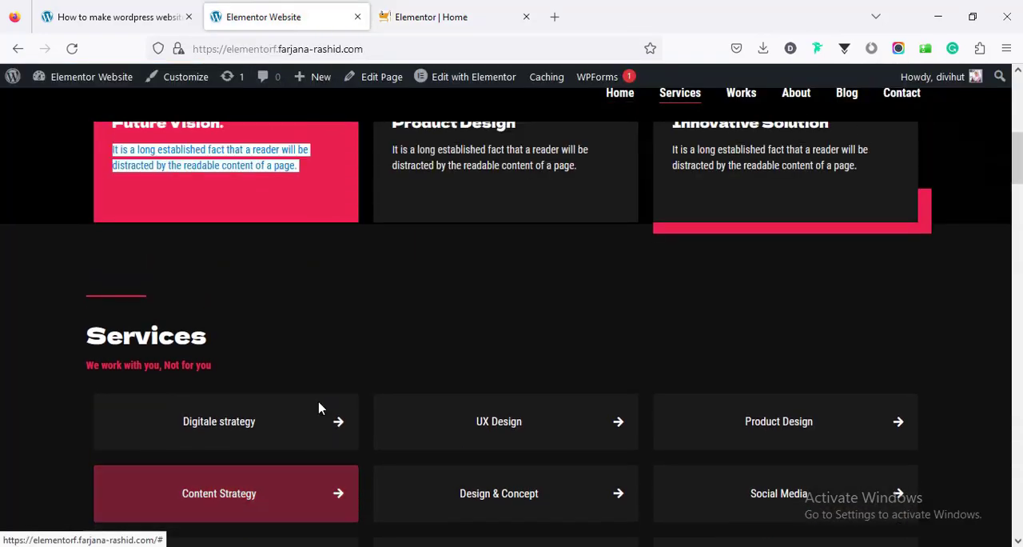
scroll(318, 408, up, 1)
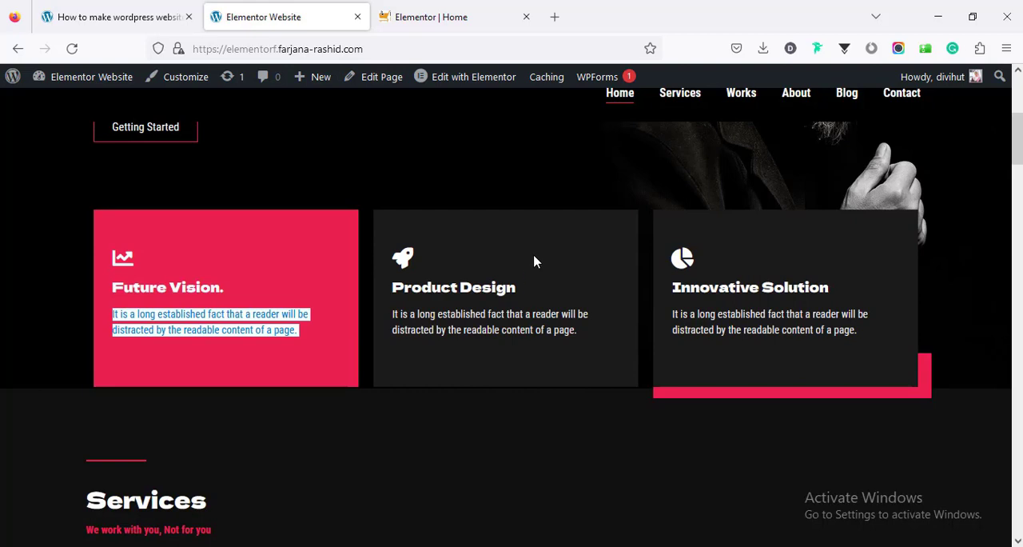
click(437, 546)
click(392, 16)
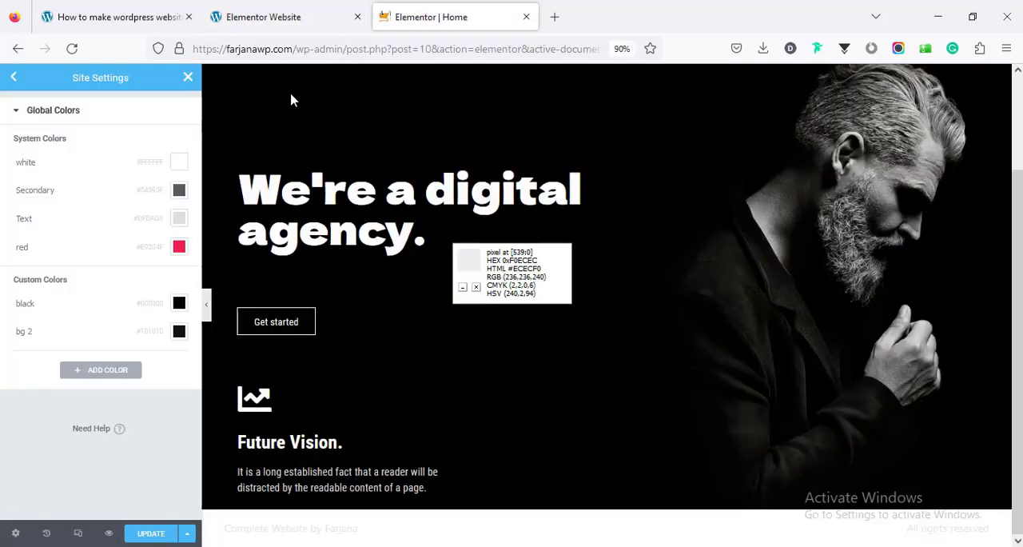
Add another custom global color and set it to #1B1B1B
click(129, 373)
click(178, 362)
click(147, 326)
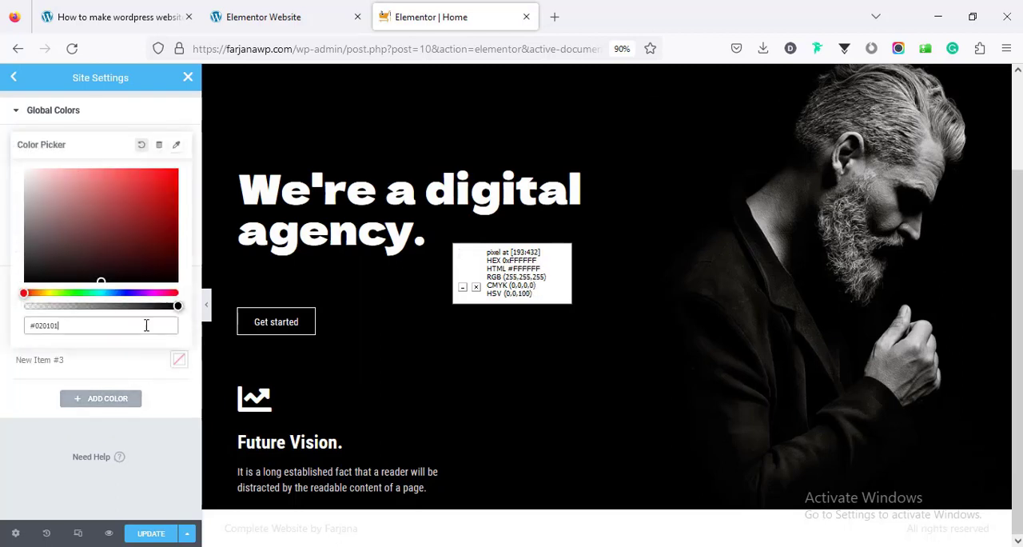
double_click(153, 328)
text(1b1b)
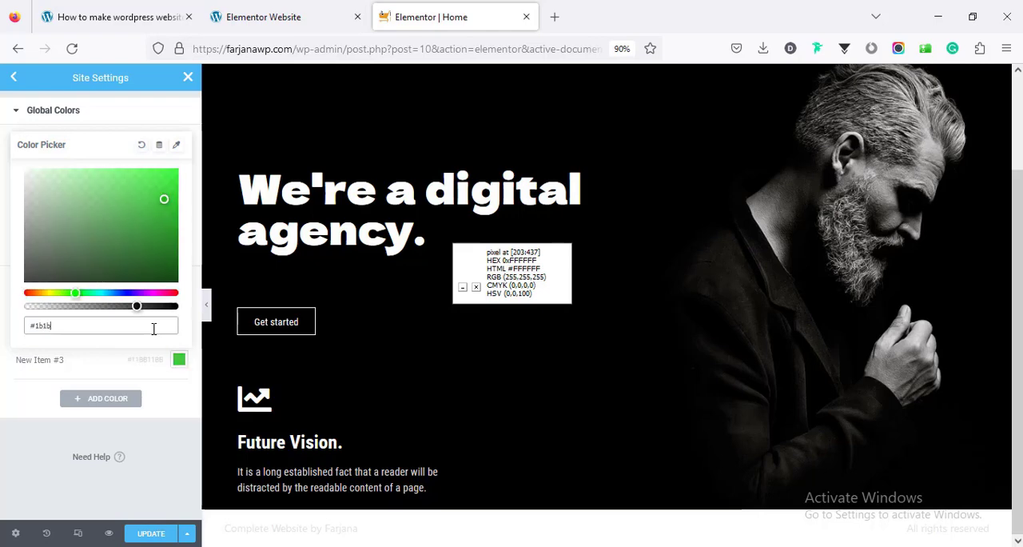
text(1b)
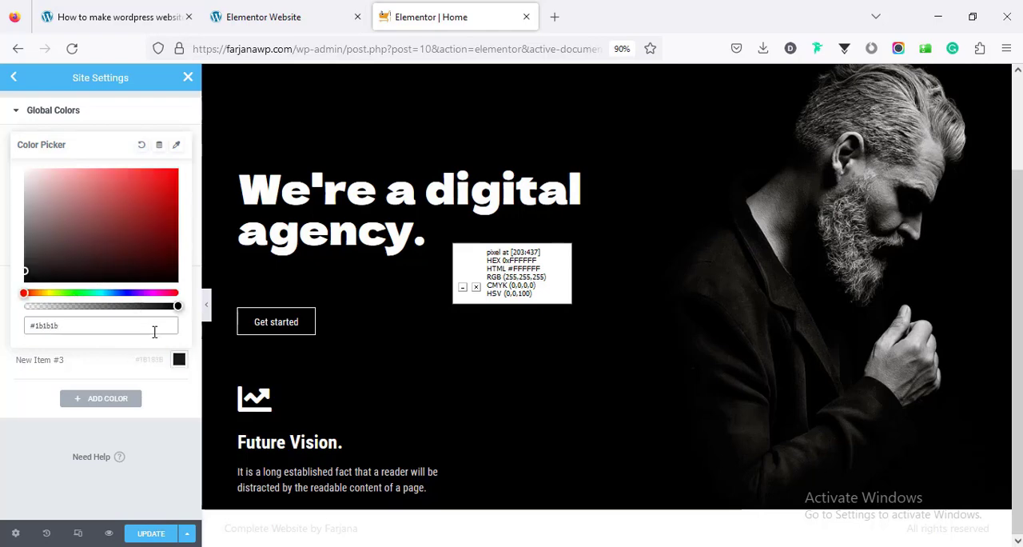
Rename the #1B1B1B custom color box bg, then save and close the site settings
click(88, 358)
triple_click(89, 358)
triple_click(88, 358)
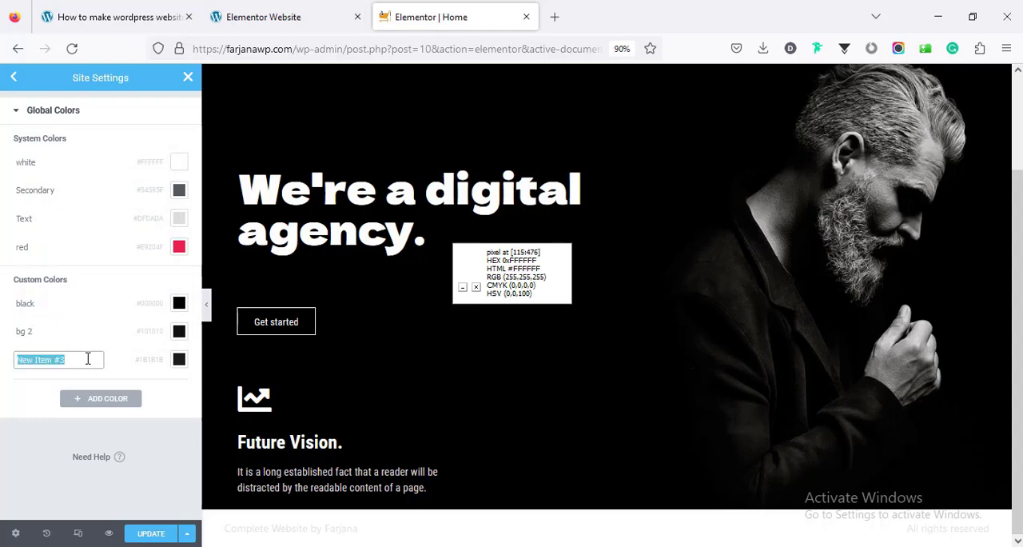
text(box bg)
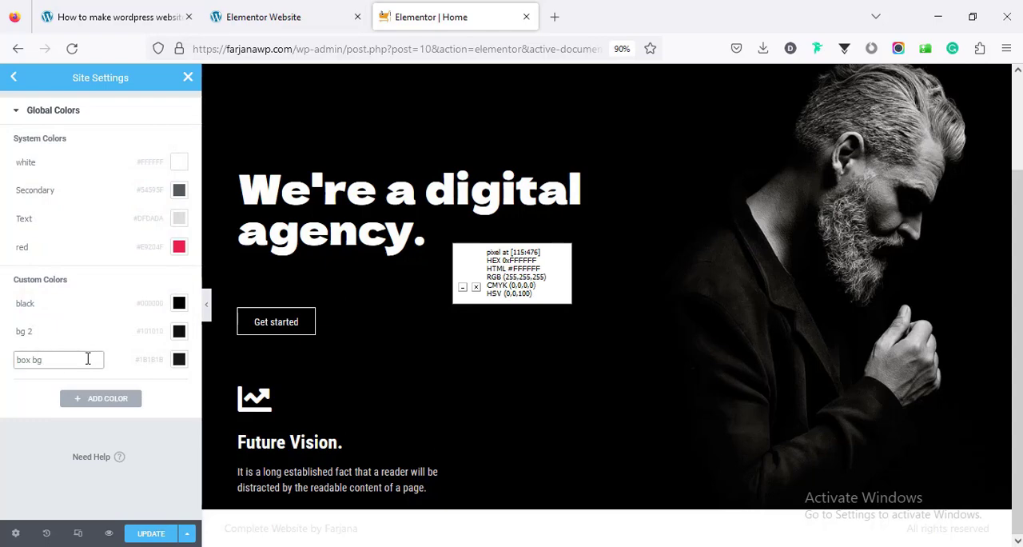
click(96, 372)
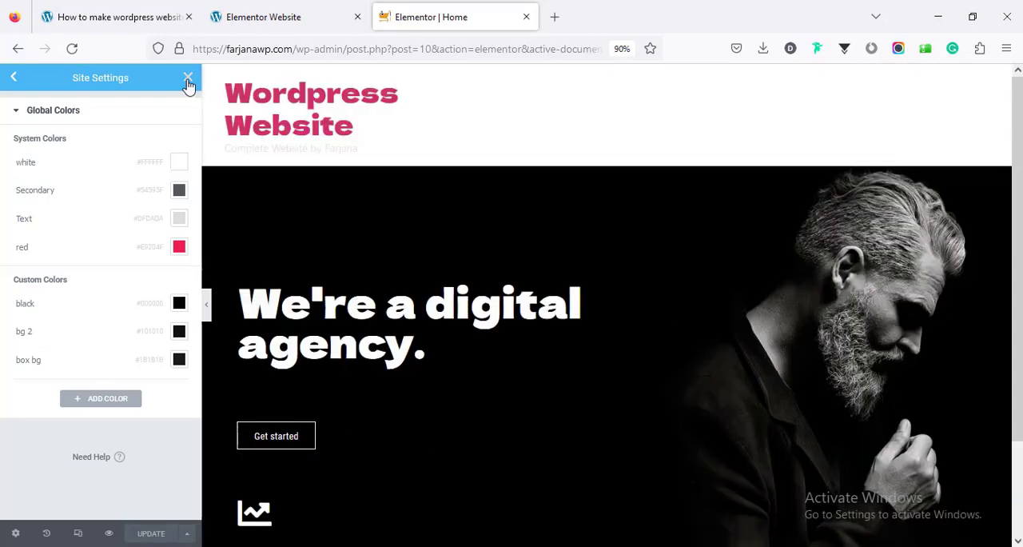
click(188, 79)
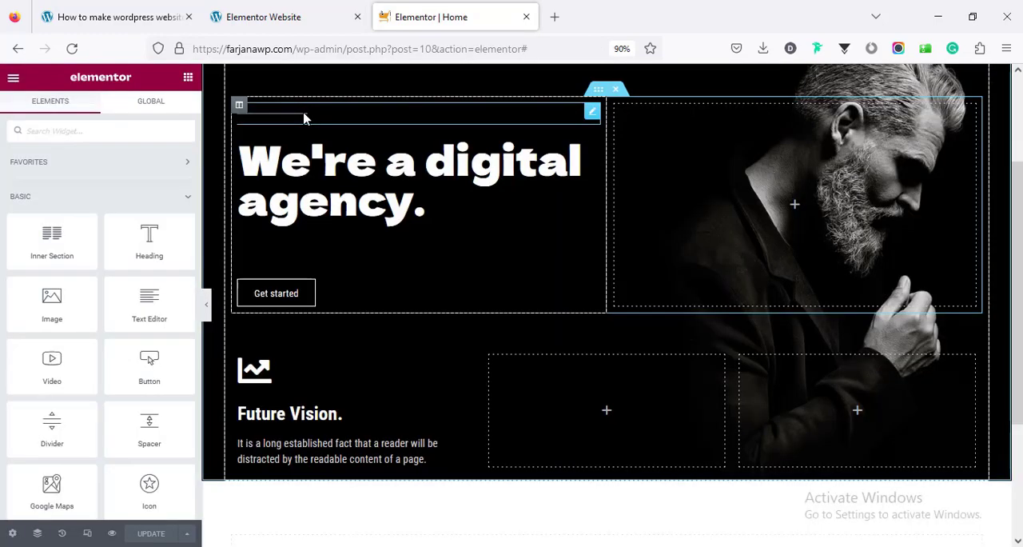
Apply the global red color to the divider above the hero heading
click(304, 118)
click(162, 180)
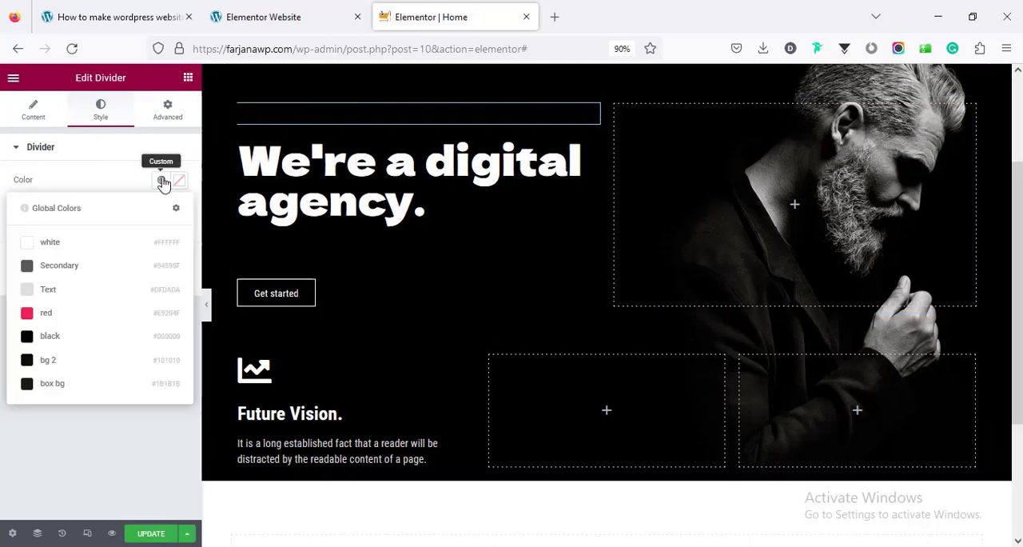
click(61, 315)
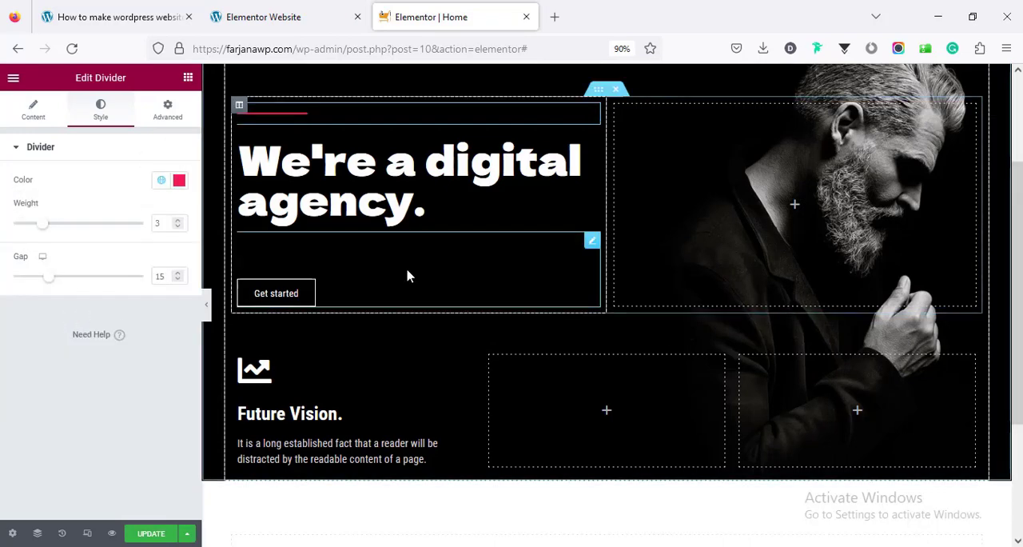
Set the Future Vision icon box padding to 50 px top and bottom and 20 px on both sides
scroll(407, 275, down, 3)
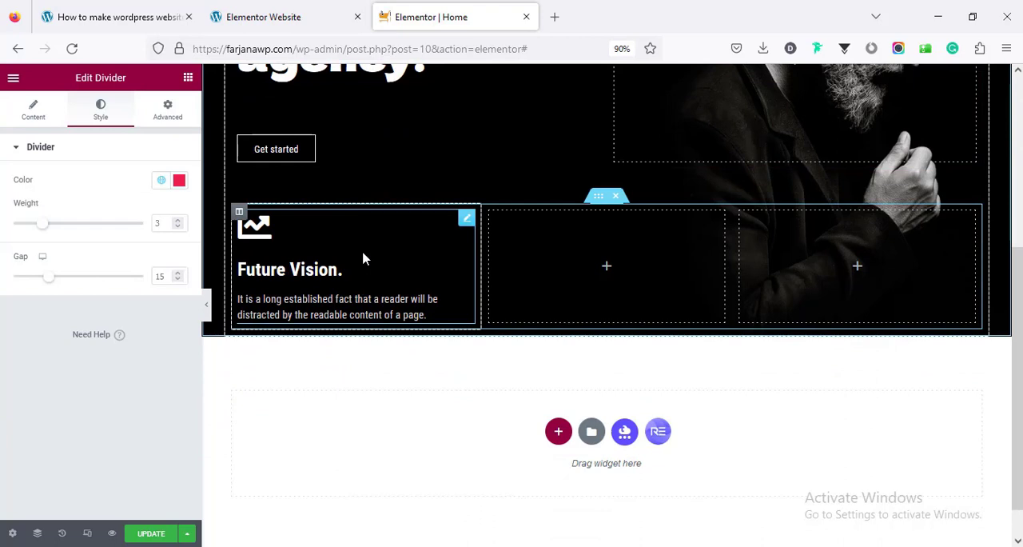
click(363, 258)
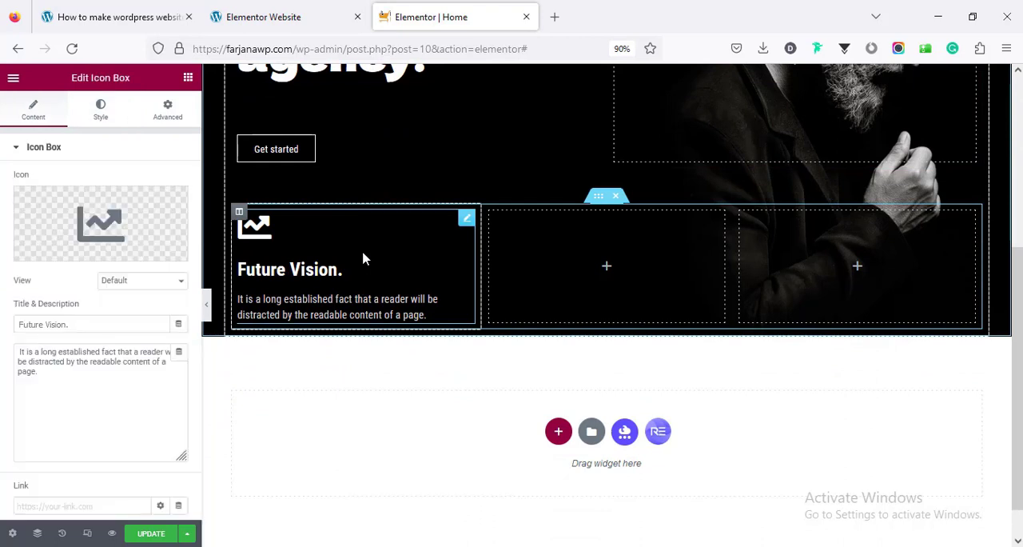
click(167, 109)
click(42, 246)
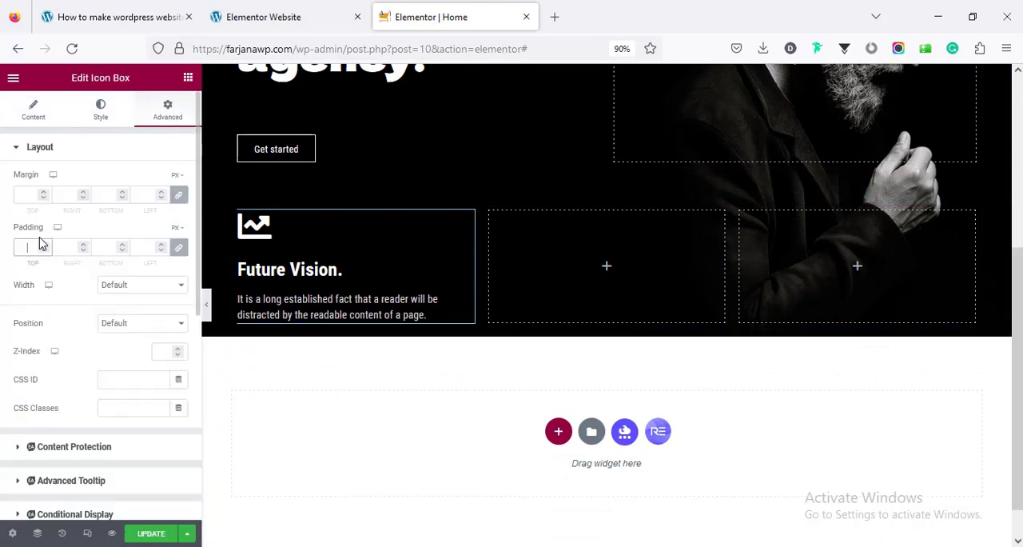
text(20)
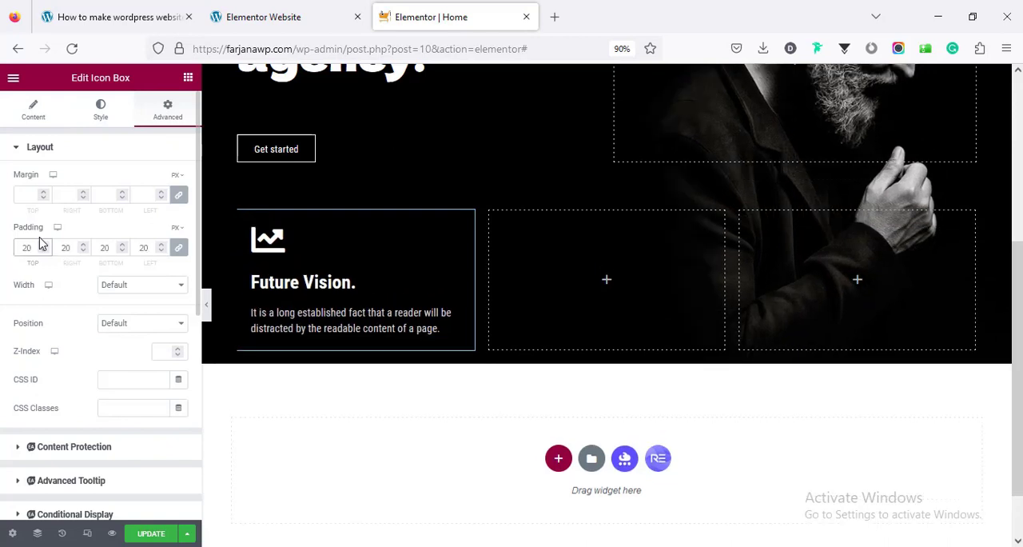
click(179, 249)
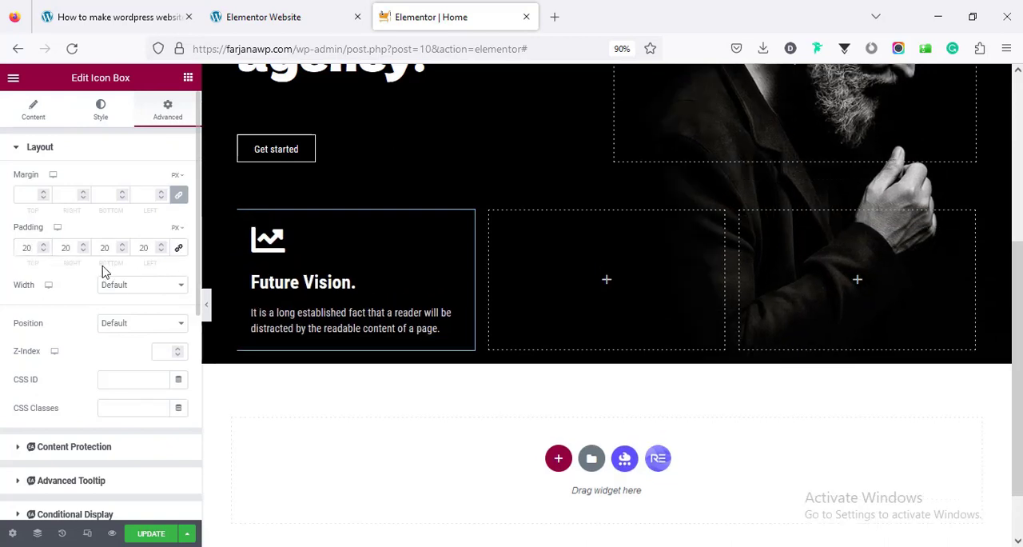
double_click(26, 248)
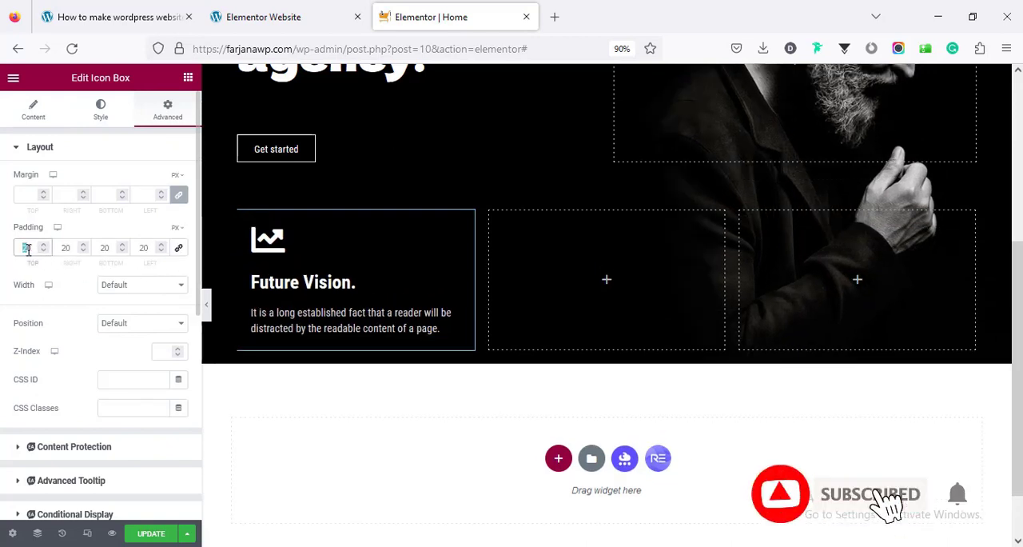
text(50)
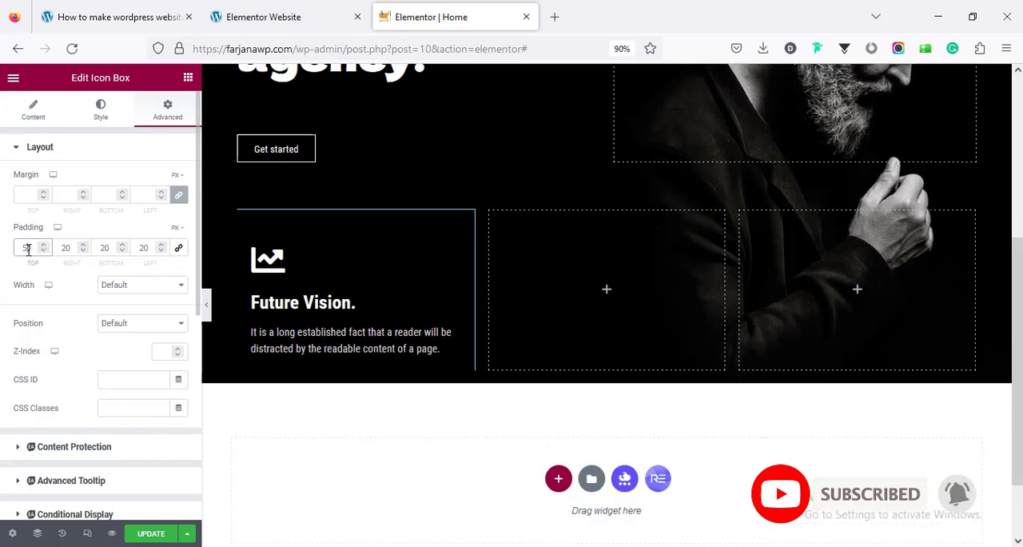
double_click(105, 249)
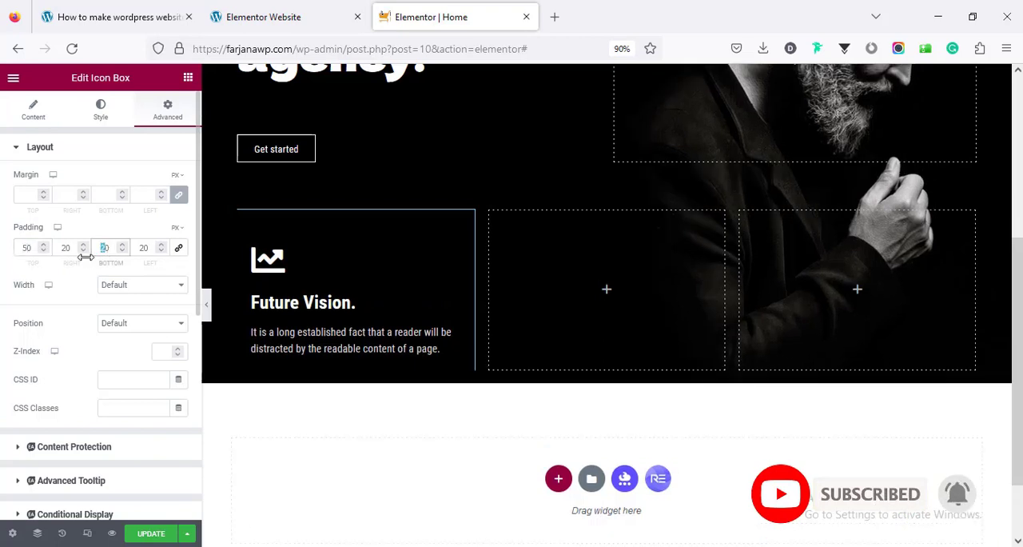
text(50)
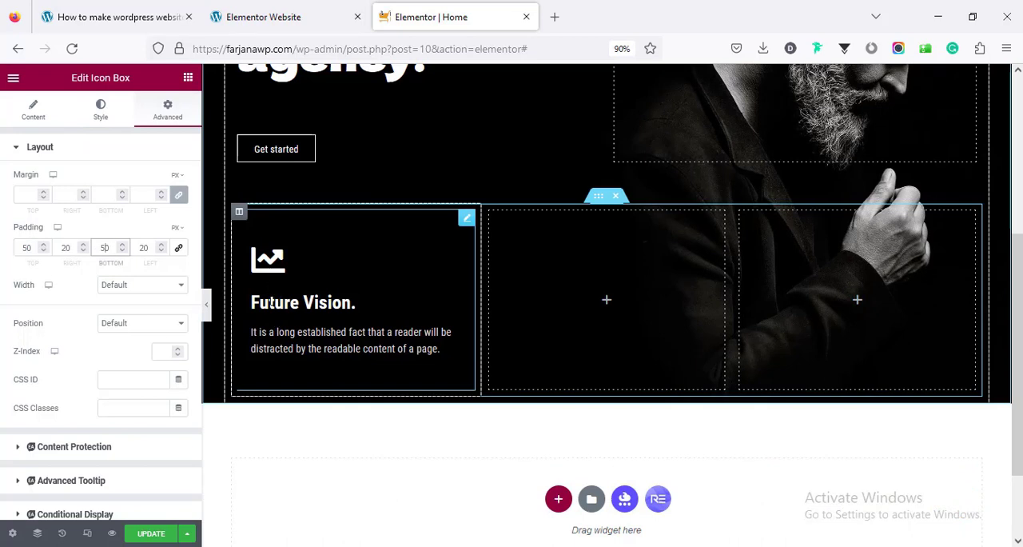
Compare with the demo site and set the Future Vision icon's size to 32 px and its spacing to 25 px
click(99, 126)
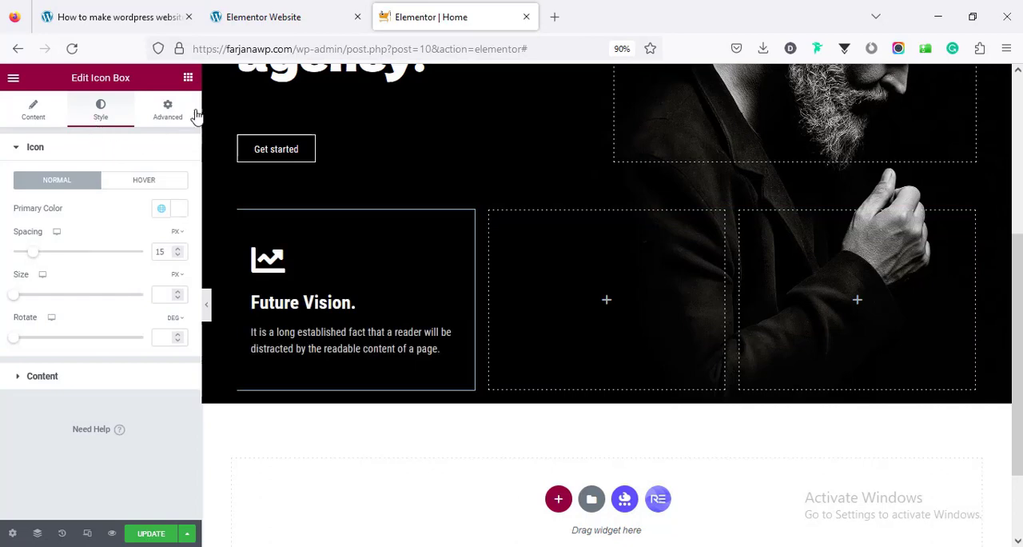
click(297, 11)
click(406, 6)
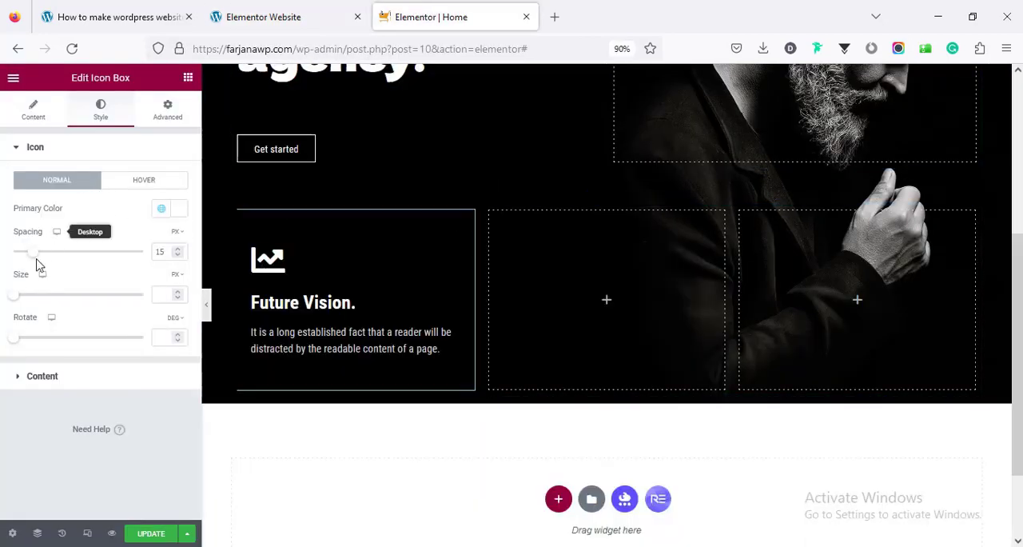
drag(16, 299, 29, 296)
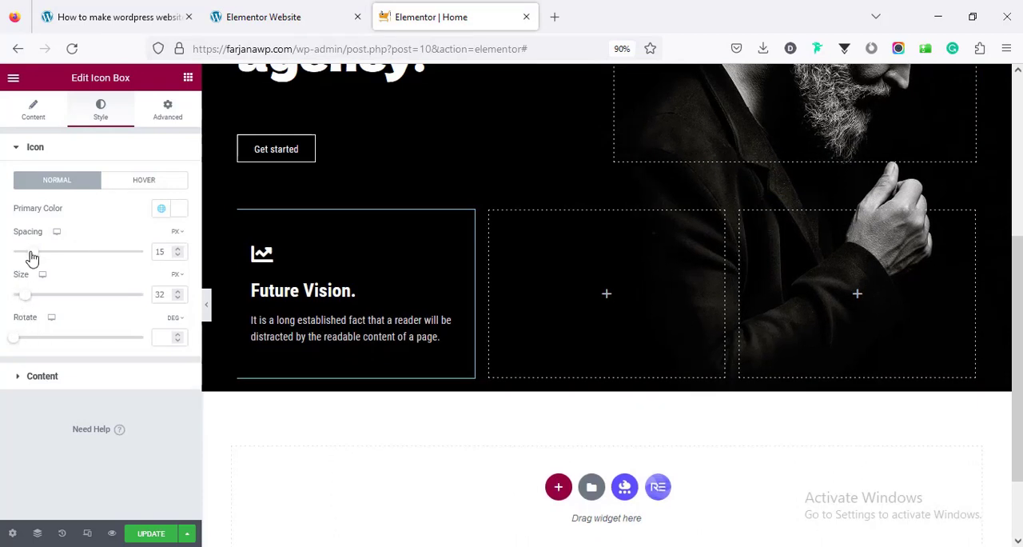
drag(32, 258, 38, 258)
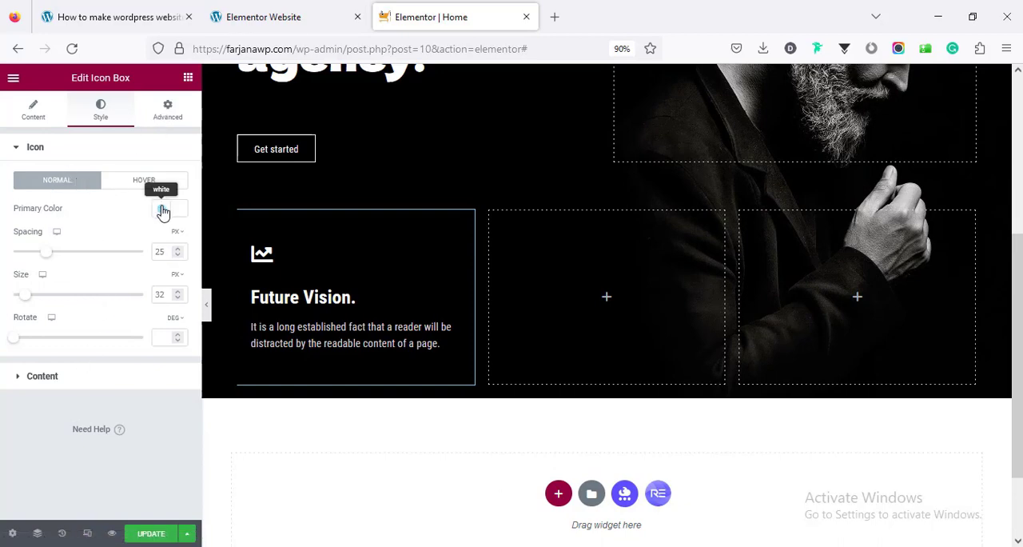
Give the Future Vision icon box a classic background in the global red color
click(164, 115)
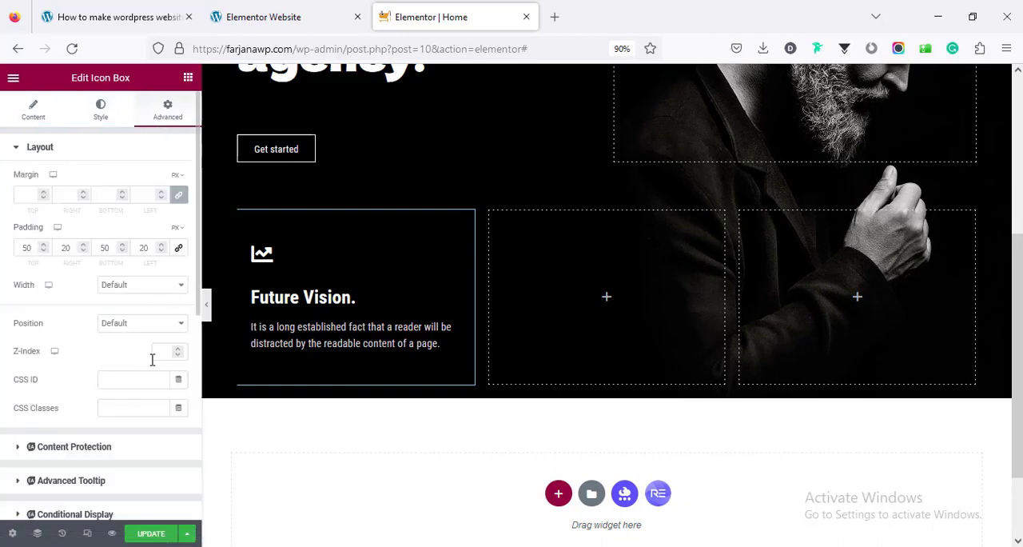
scroll(150, 360, down, 5)
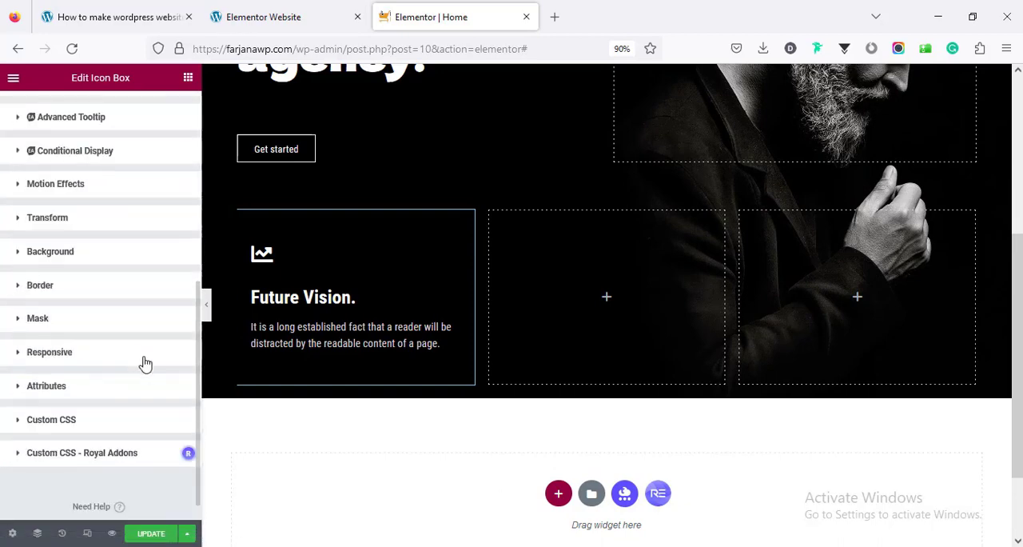
click(72, 258)
scroll(103, 349, down, 2)
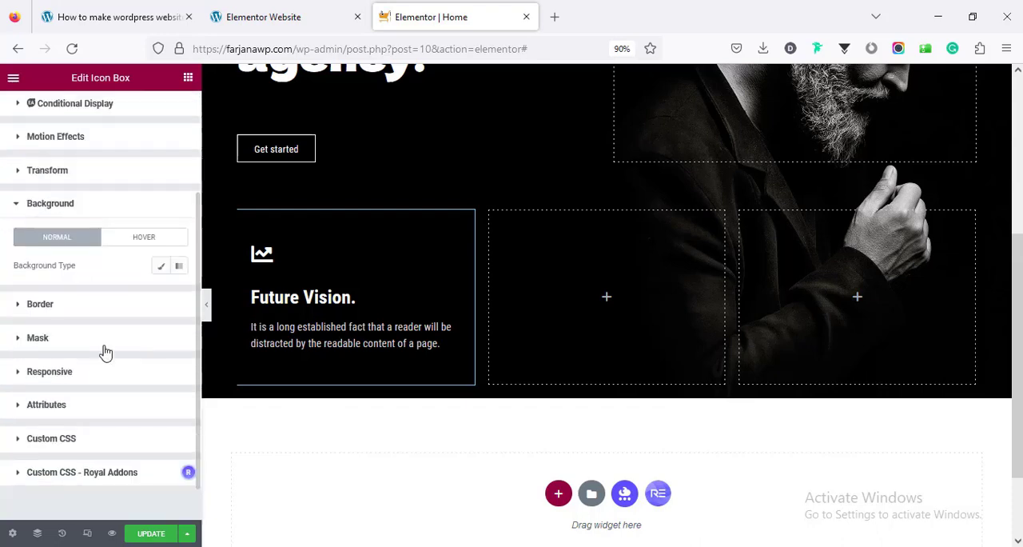
click(161, 268)
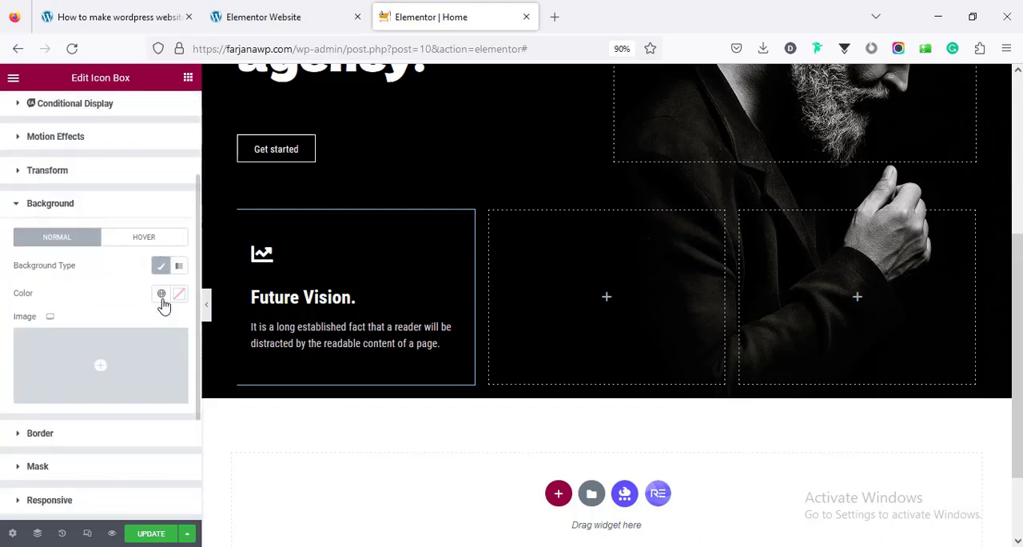
click(162, 294)
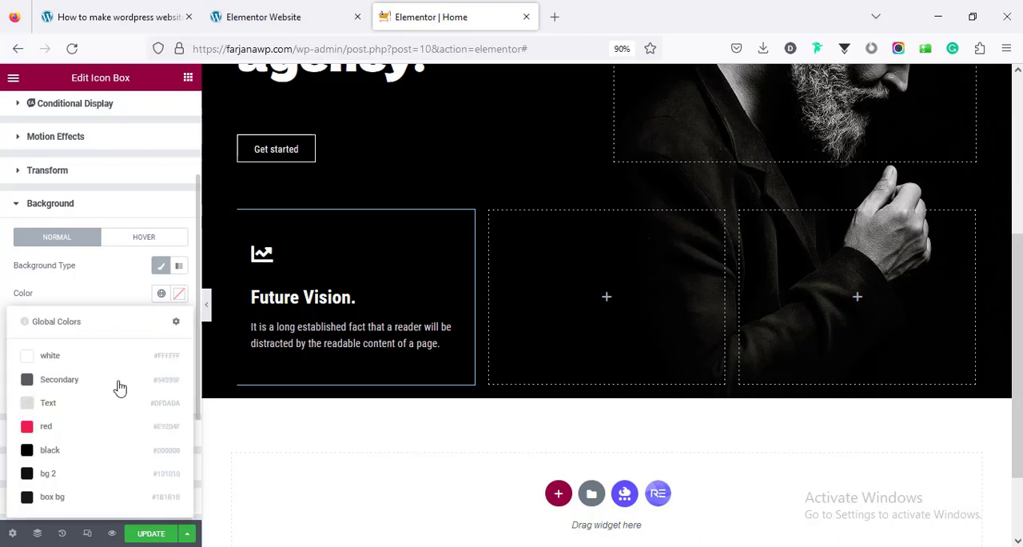
click(94, 433)
Set the Future Vision icon box's left and right padding to 25 px
scroll(69, 290, up, 3)
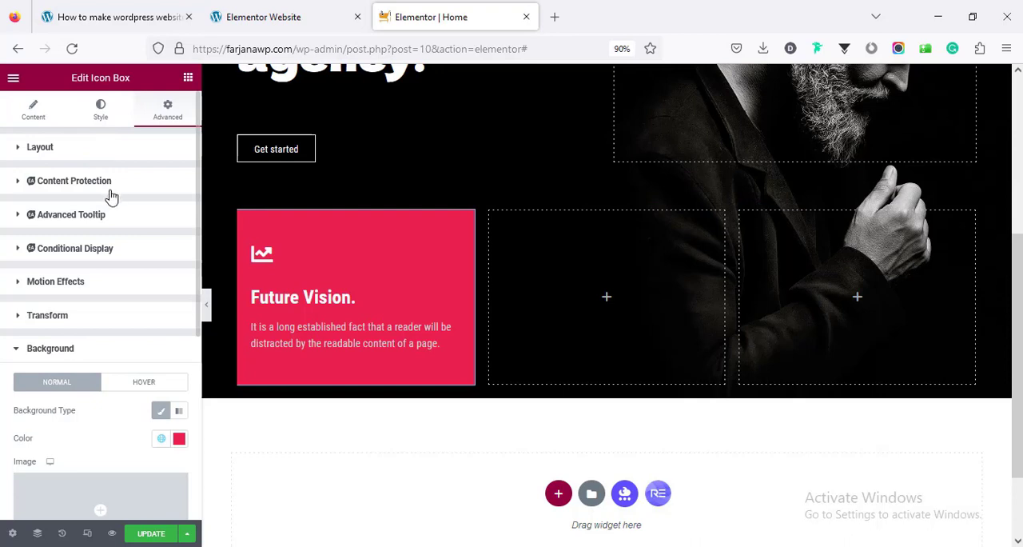
click(85, 158)
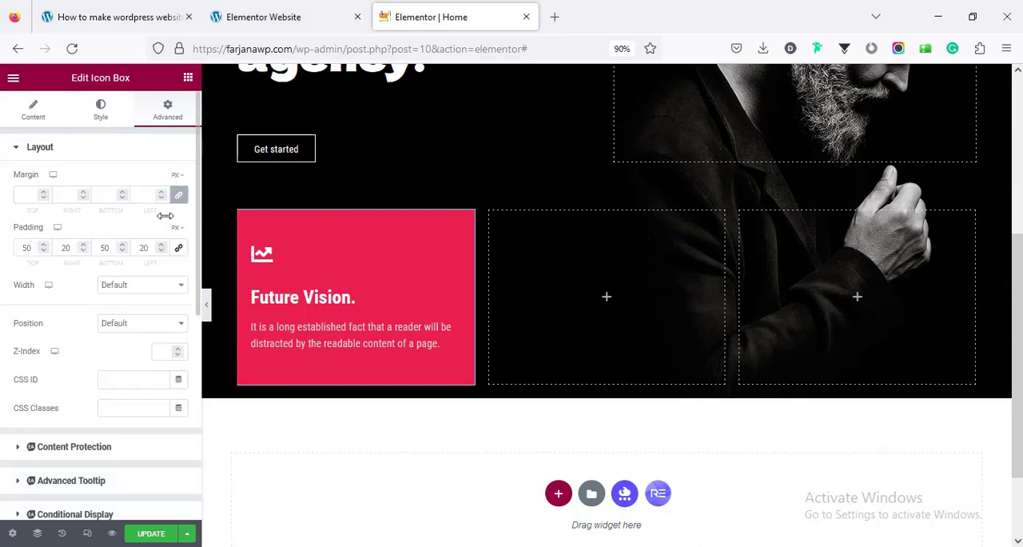
click(66, 248)
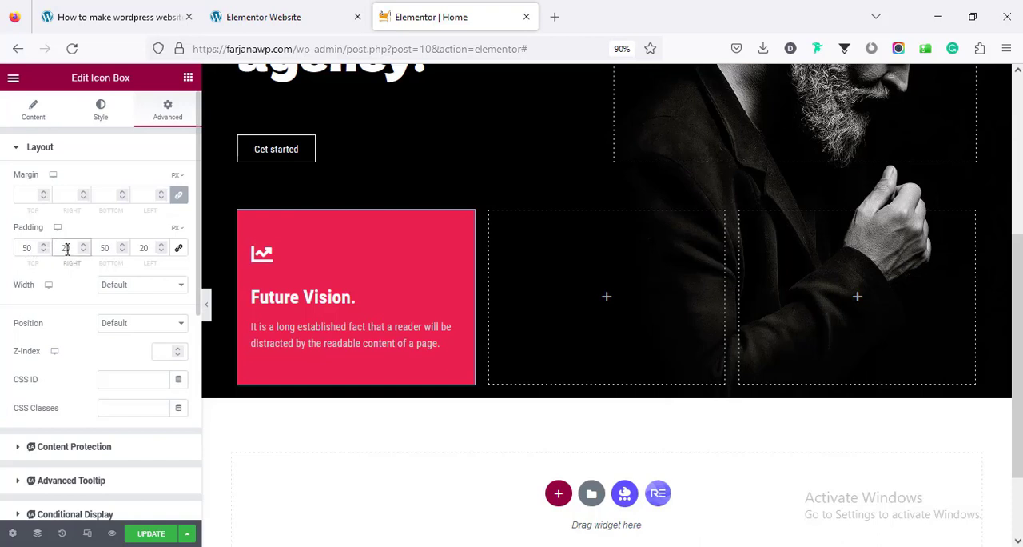
double_click(140, 247)
text(25)
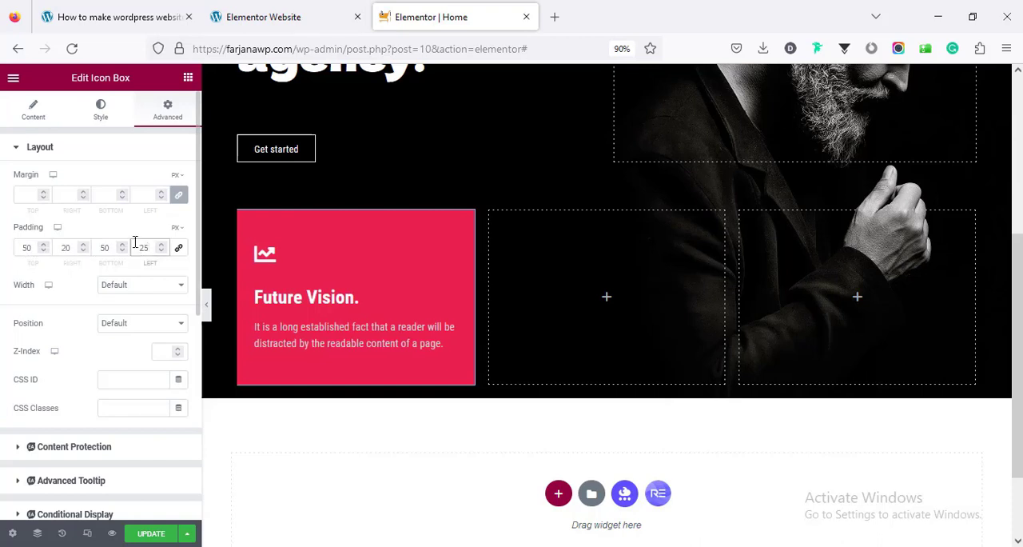
double_click(69, 247)
text(25)
Copy the Future Vision icon box and paste it into the two empty columns beside it
right_click(312, 265)
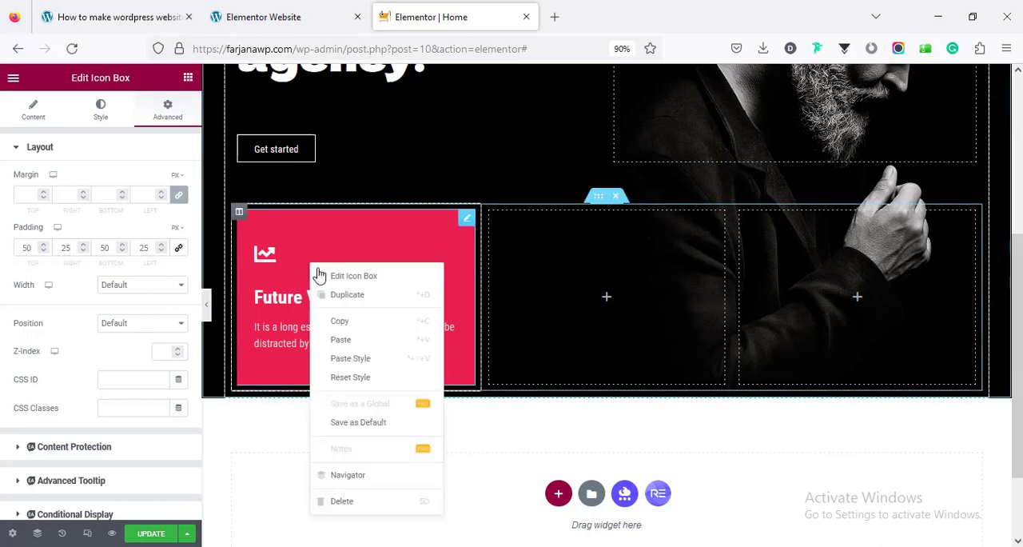
click(350, 321)
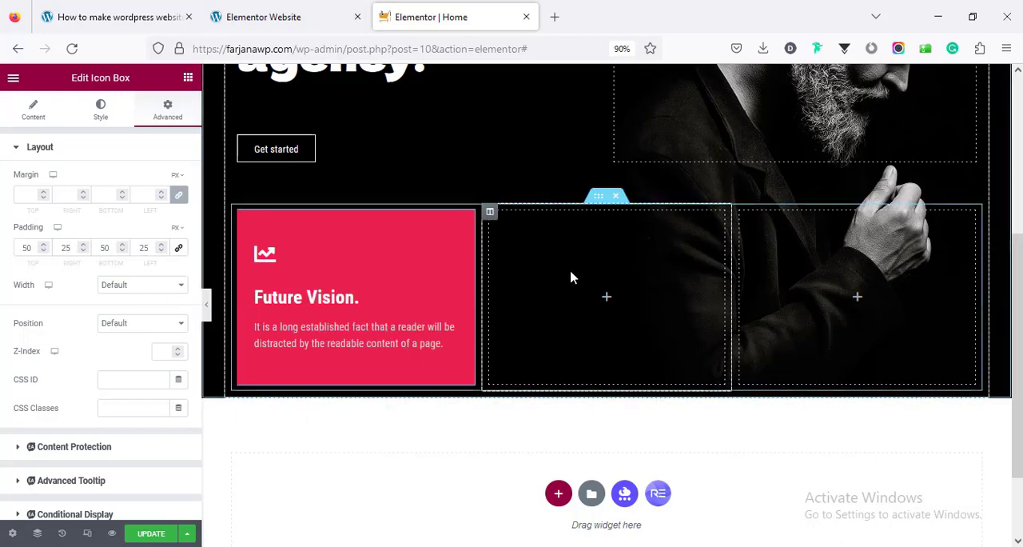
right_click(571, 275)
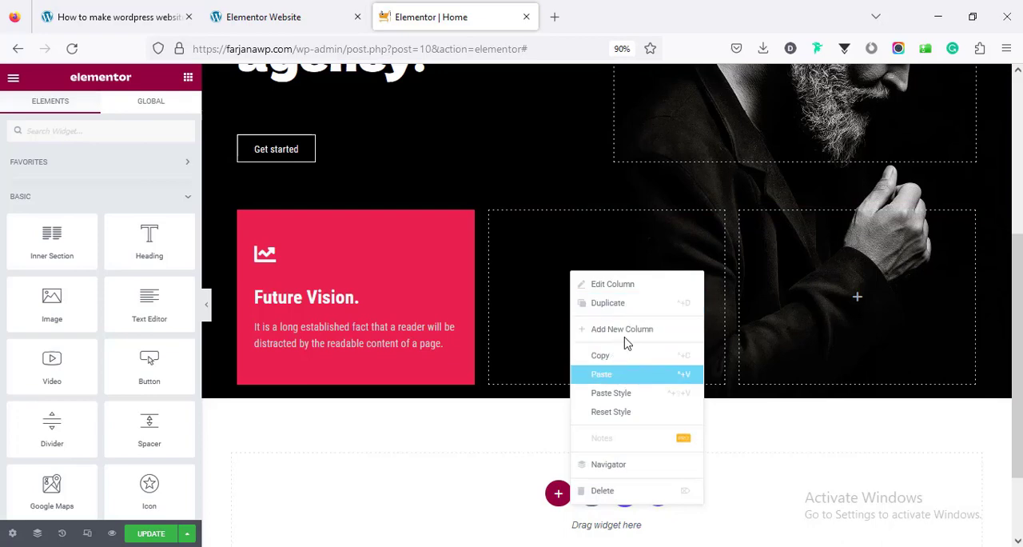
click(614, 374)
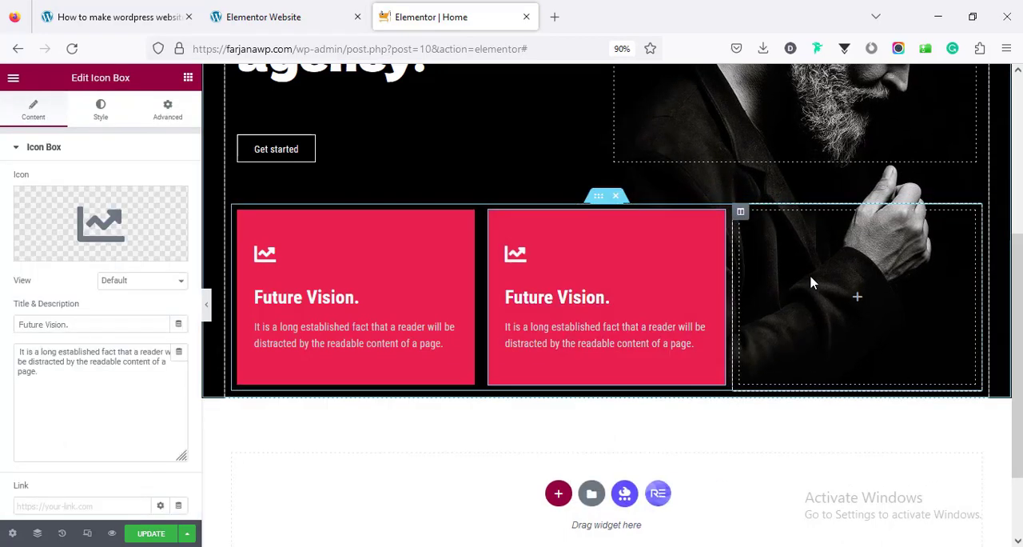
right_click(818, 310)
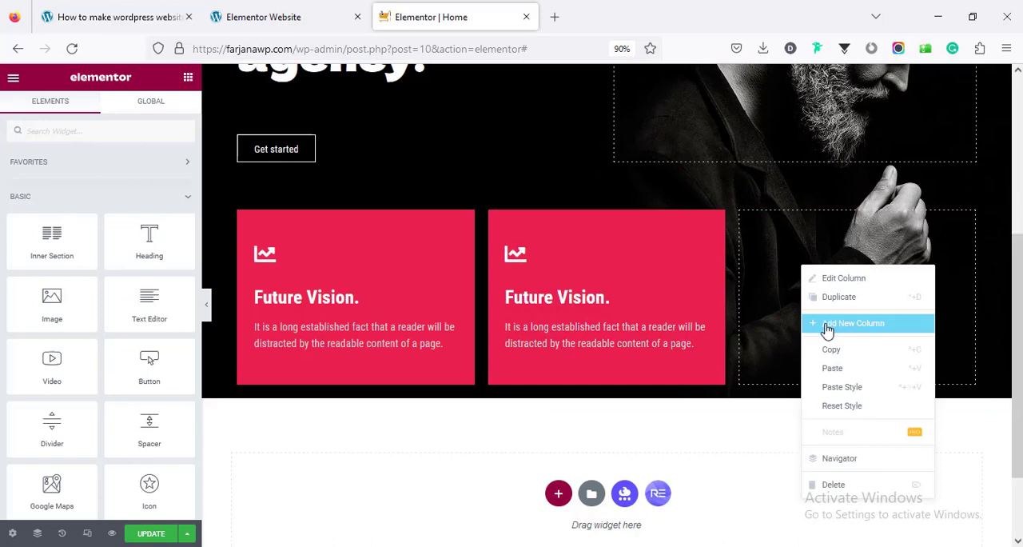
click(840, 366)
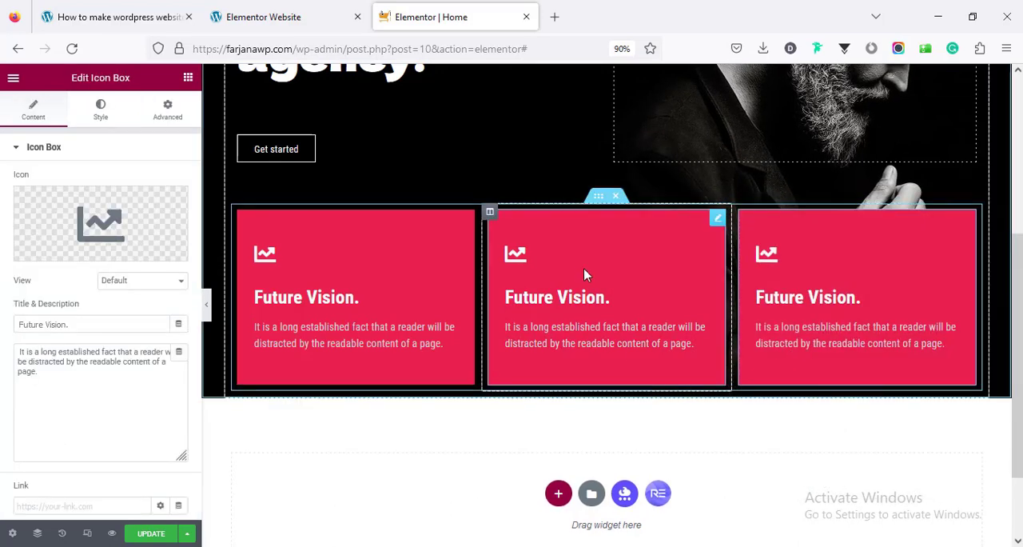
Change the middle icon box's background to the global color box bg
click(169, 112)
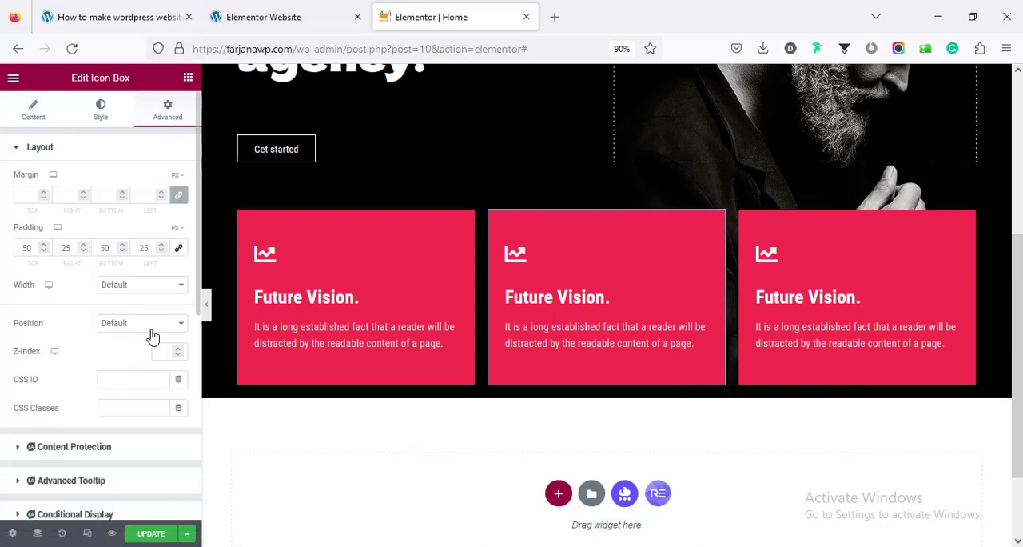
scroll(144, 375, down, 5)
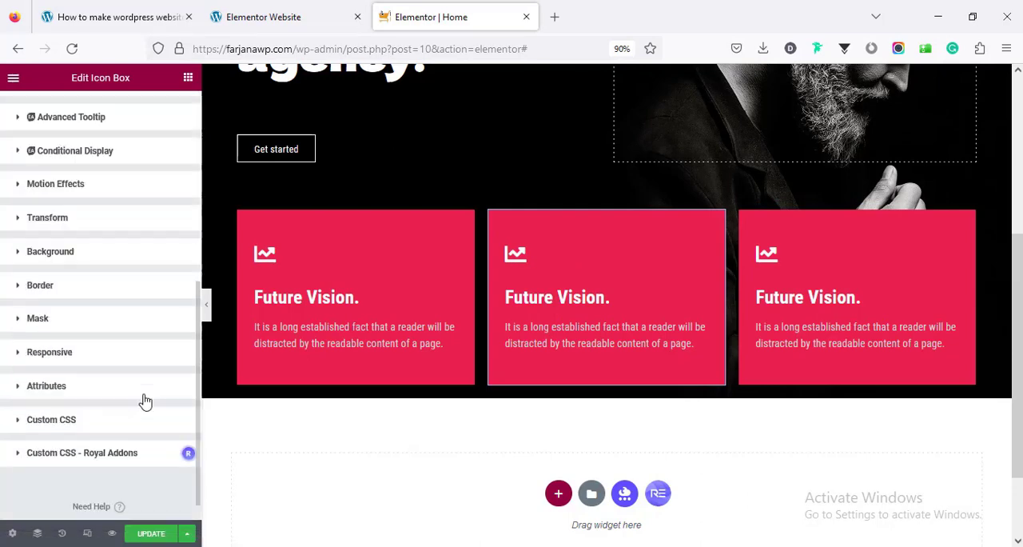
click(104, 256)
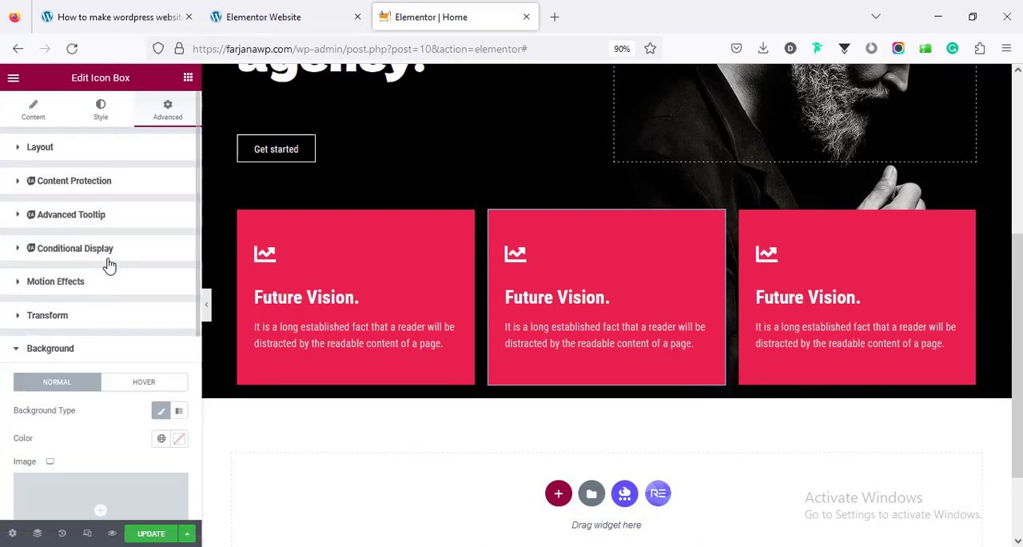
click(162, 439)
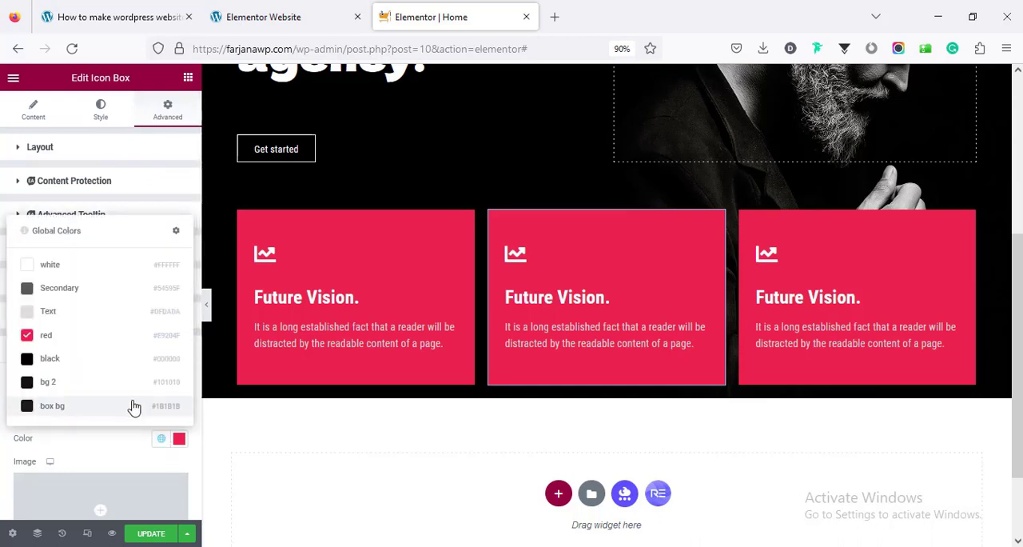
click(134, 408)
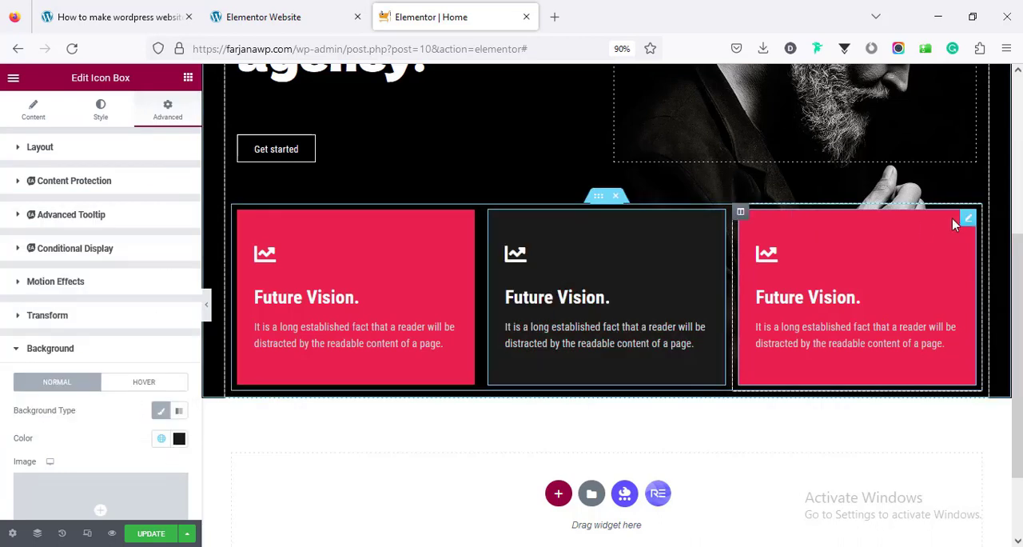
Apply the global color box bg to the third icon box's background
click(923, 232)
scroll(144, 350, down, 5)
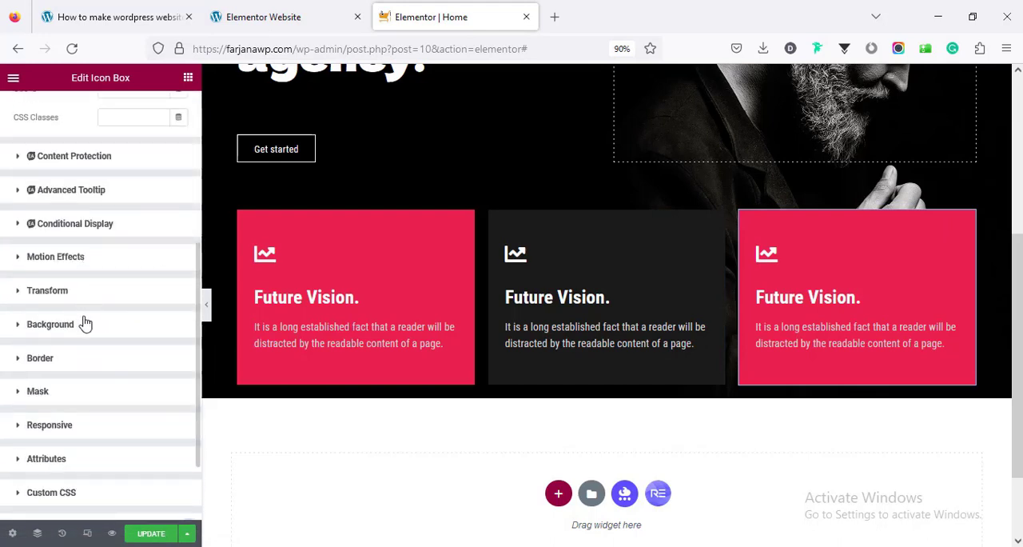
click(86, 324)
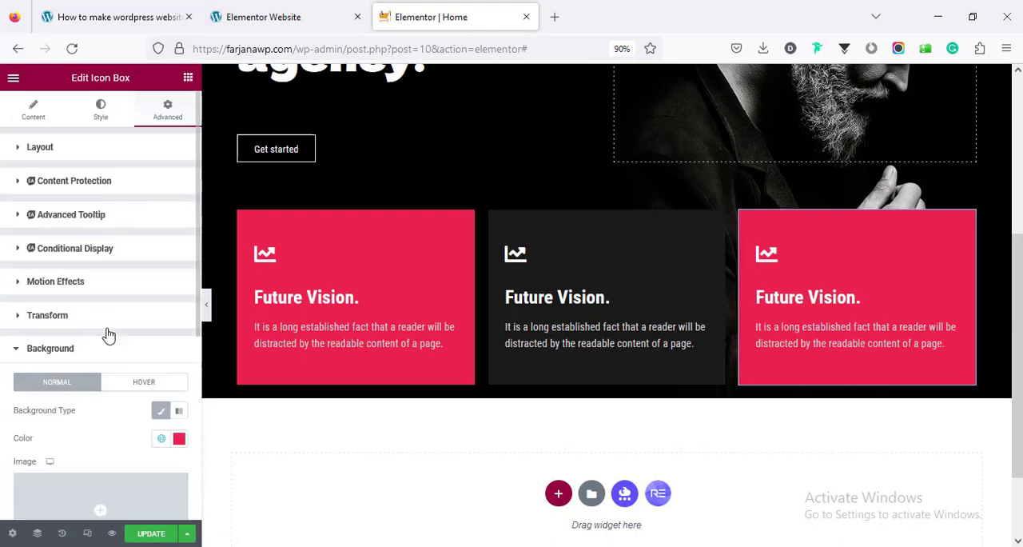
click(161, 439)
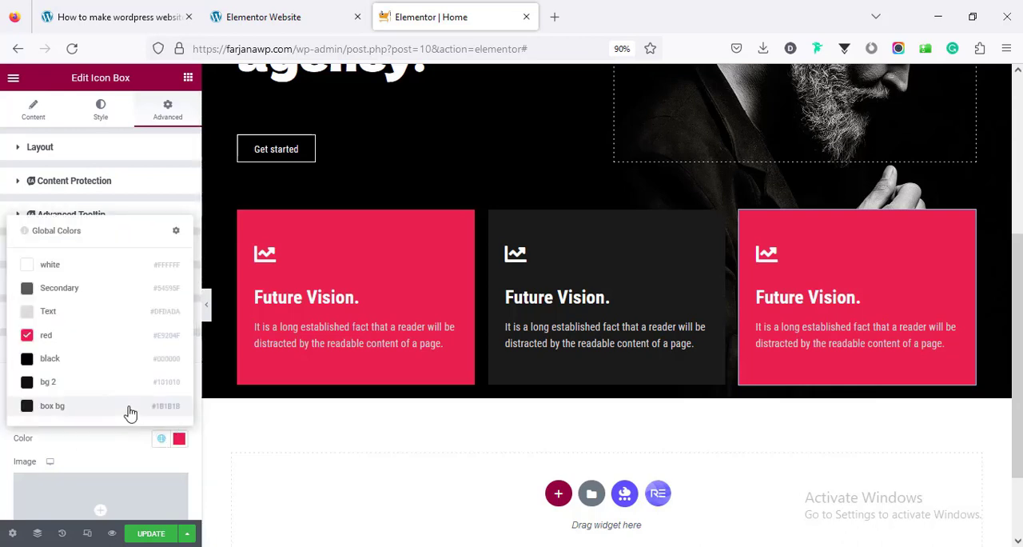
click(131, 405)
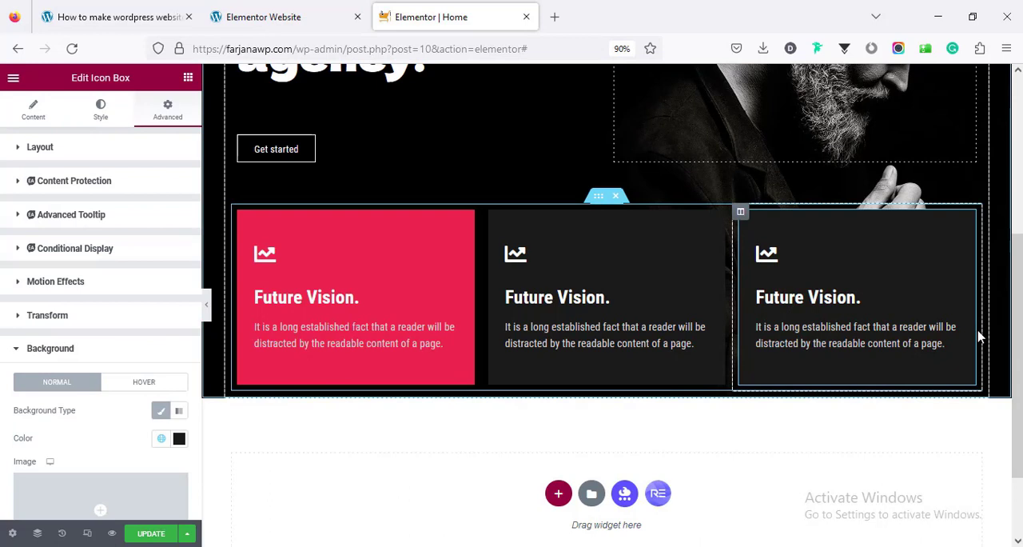
Check the demo site's cards, then copy both selector rules of the extra border design CSS from the tutorial article
click(309, 10)
click(479, 419)
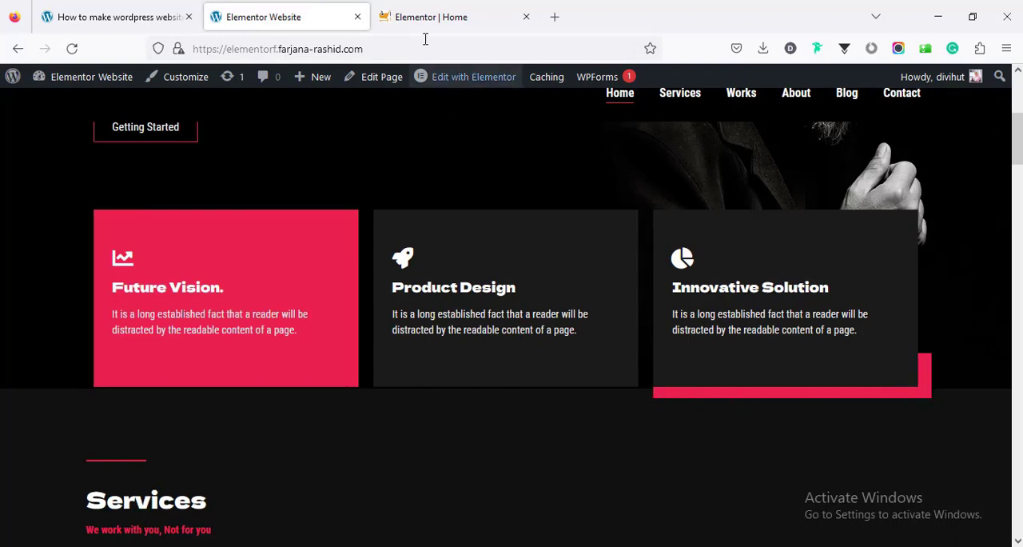
click(119, 15)
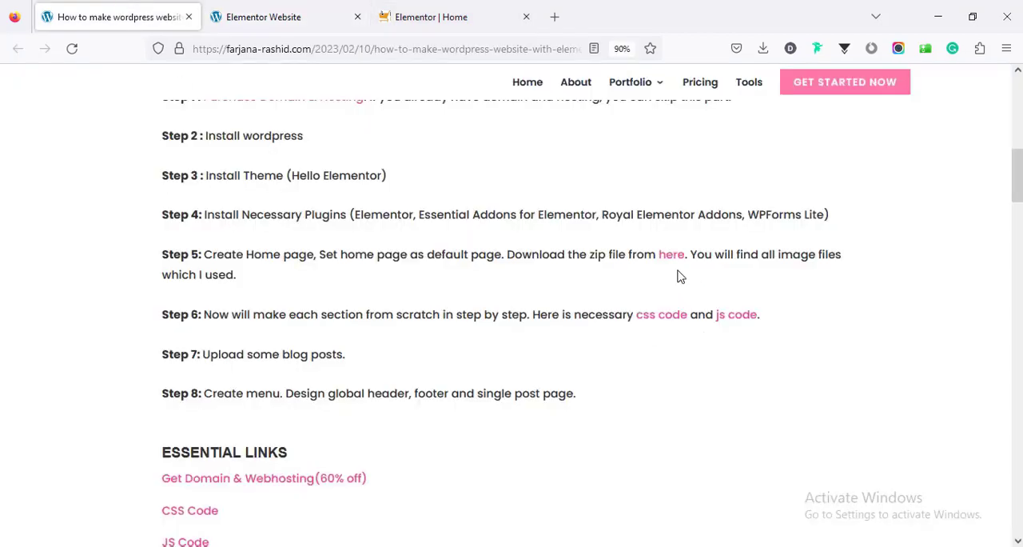
click(673, 319)
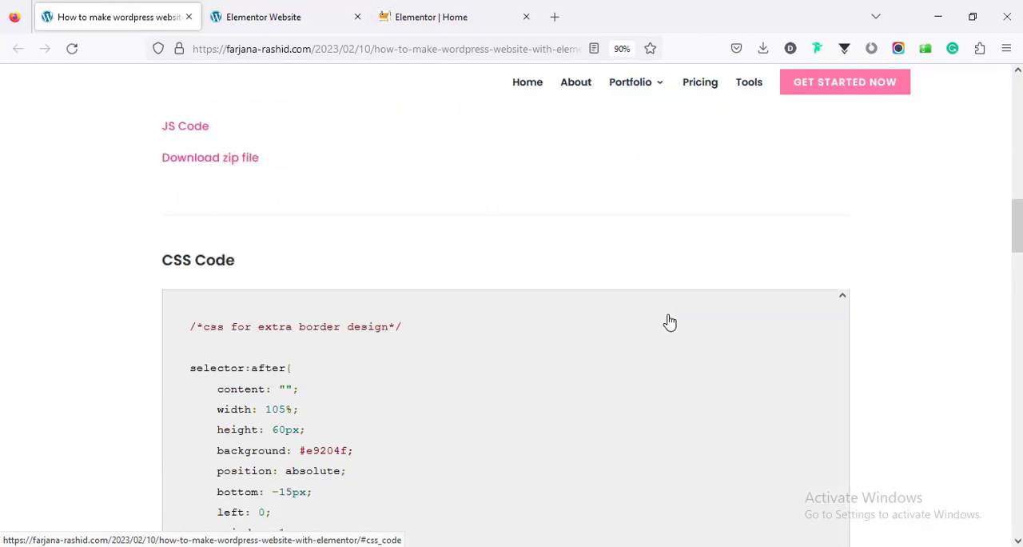
scroll(241, 339, down, 2)
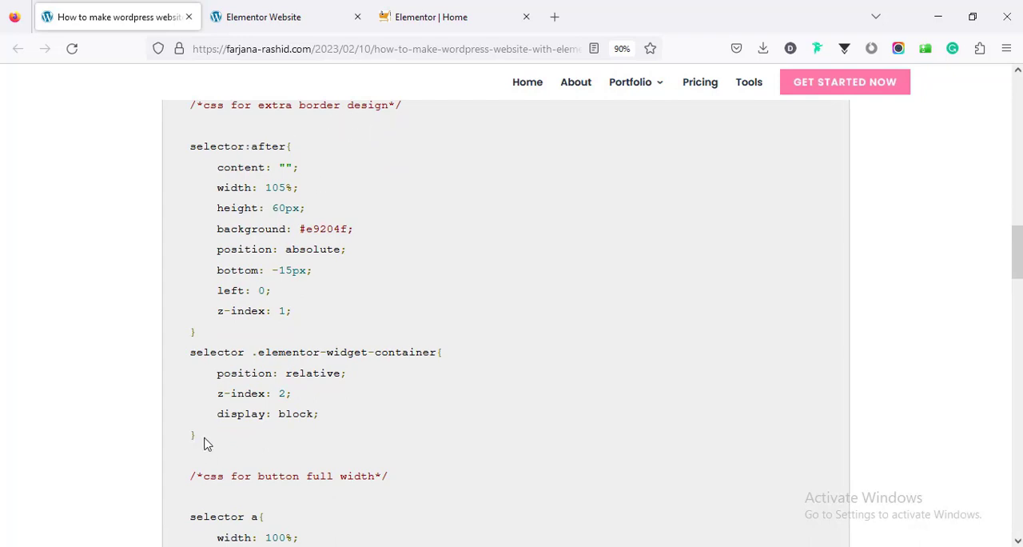
drag(204, 444, 189, 154)
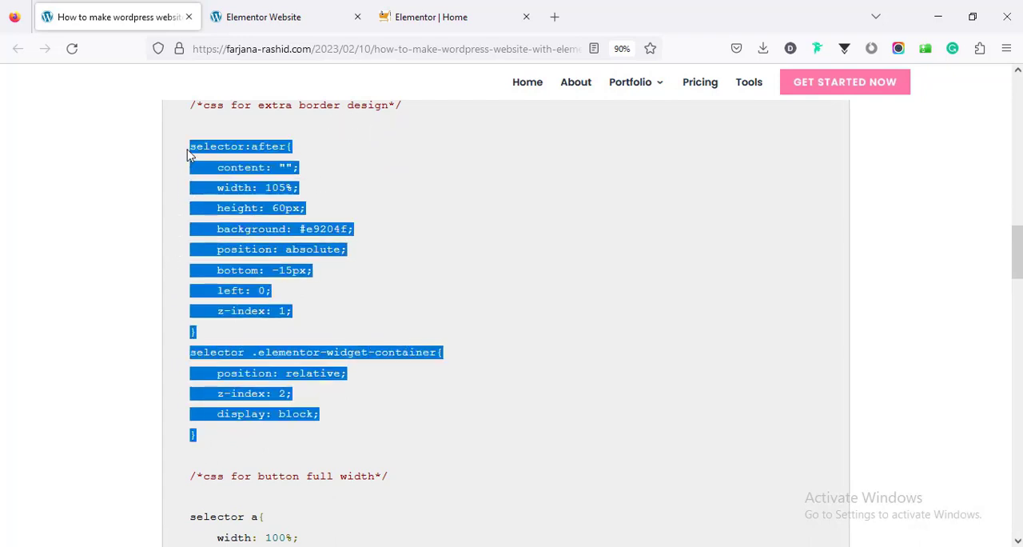
right_click(212, 169)
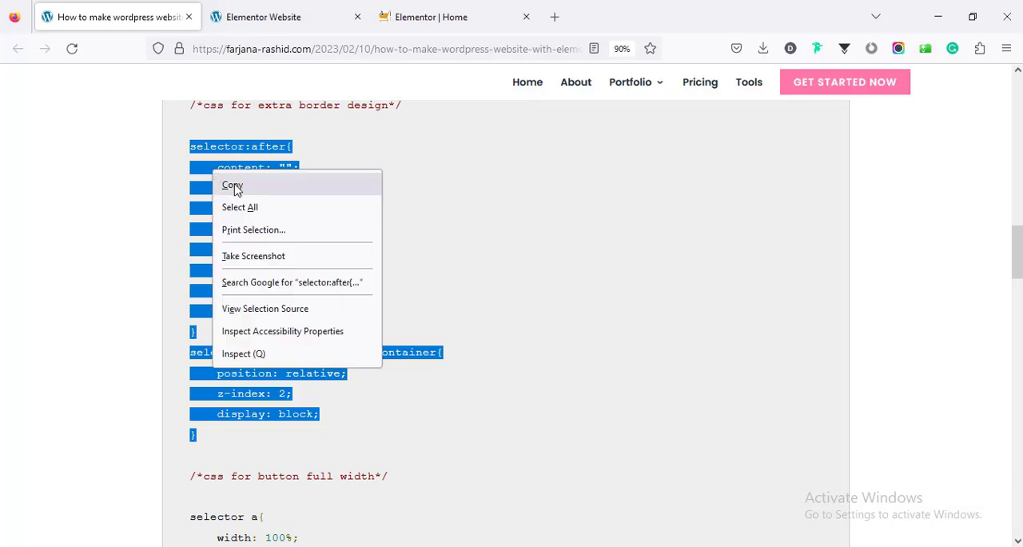
click(234, 187)
Back in the Elementor editor, paste the copied border CSS into the third icon box's Royal Addons custom CSS
click(395, 14)
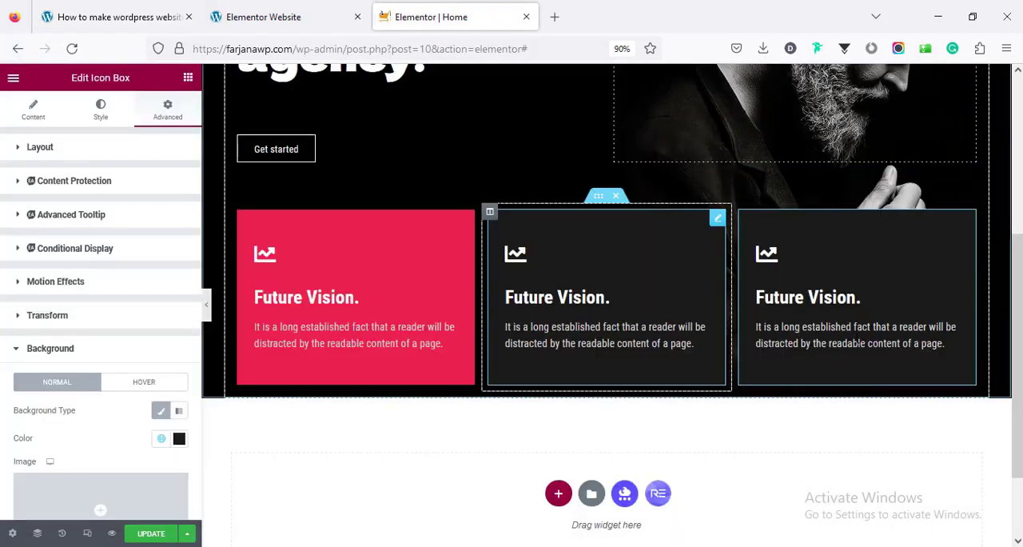
click(946, 342)
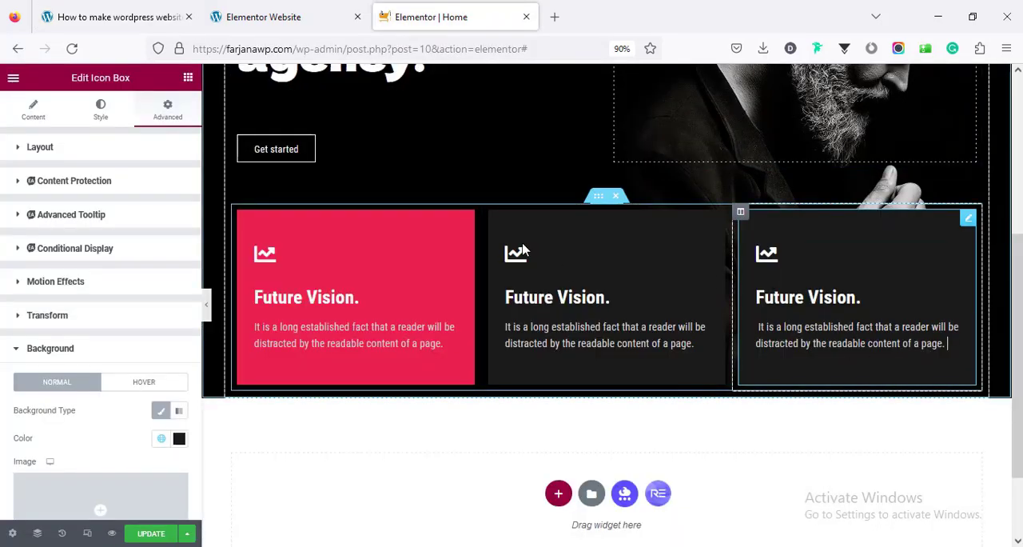
scroll(165, 389, down, 4)
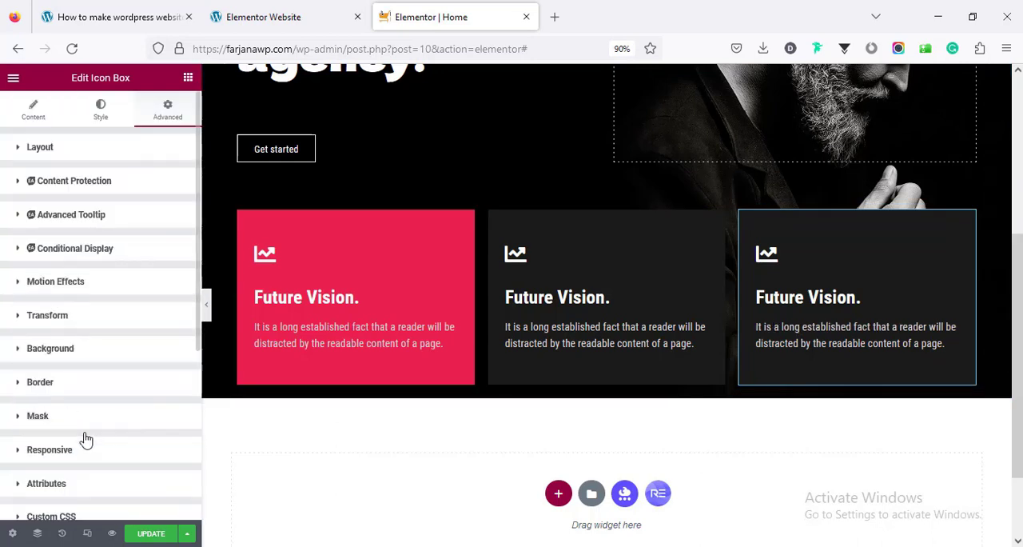
scroll(87, 433, down, 3)
scroll(86, 423, down, 1)
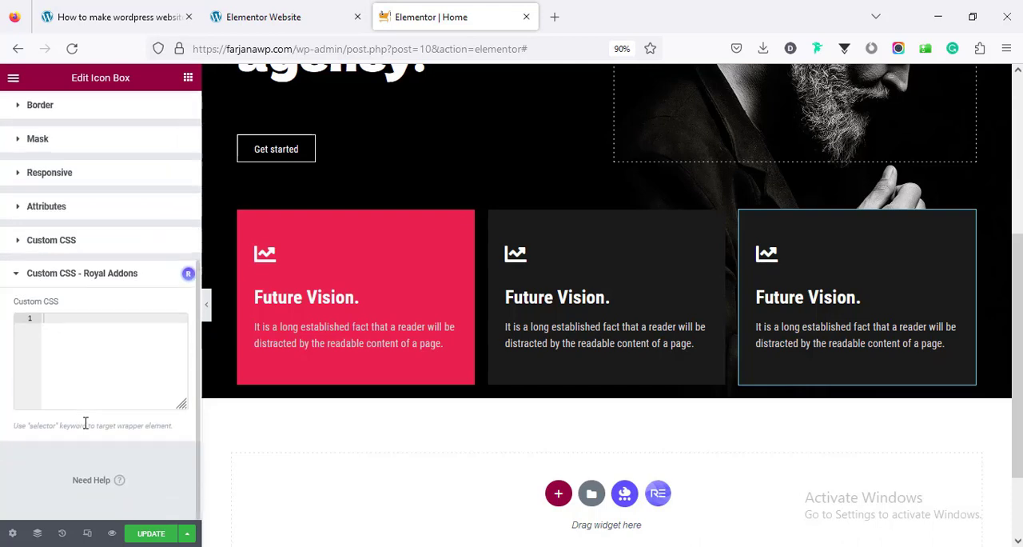
click(82, 379)
key(ctrl+v)
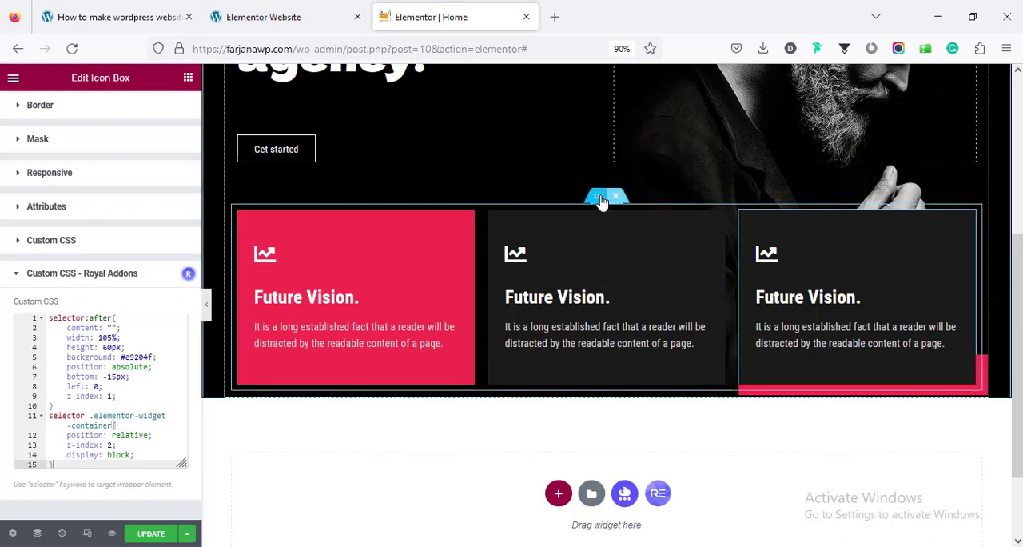
Unlink the margins of the inner section holding the three icon boxes and set its bottom margin to -20 px
click(554, 398)
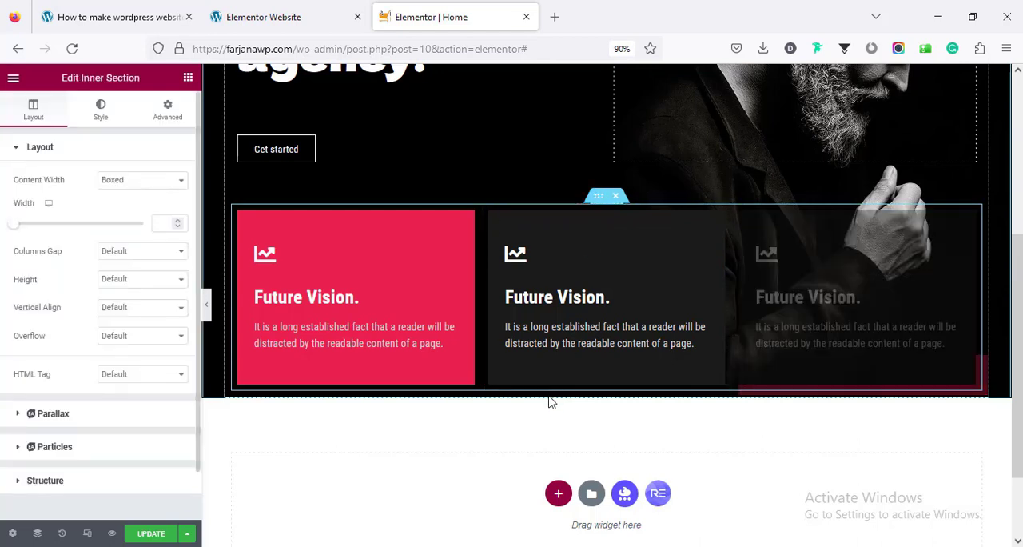
click(165, 112)
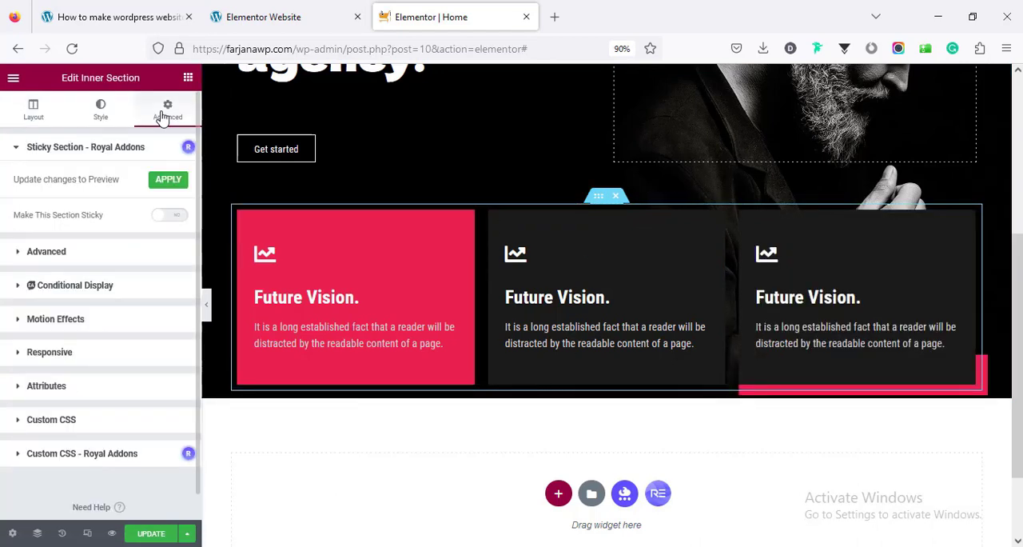
scroll(117, 361, down, 1)
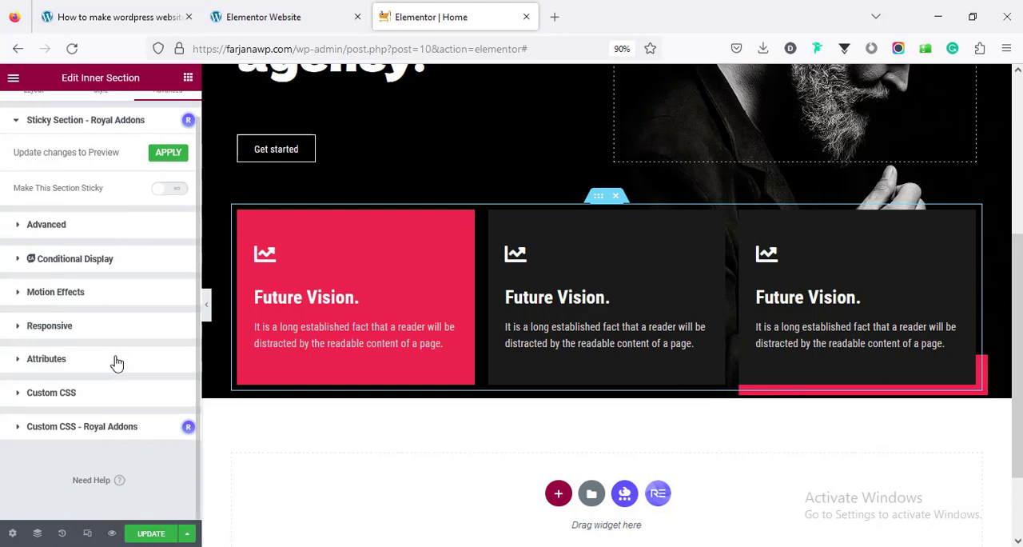
click(77, 227)
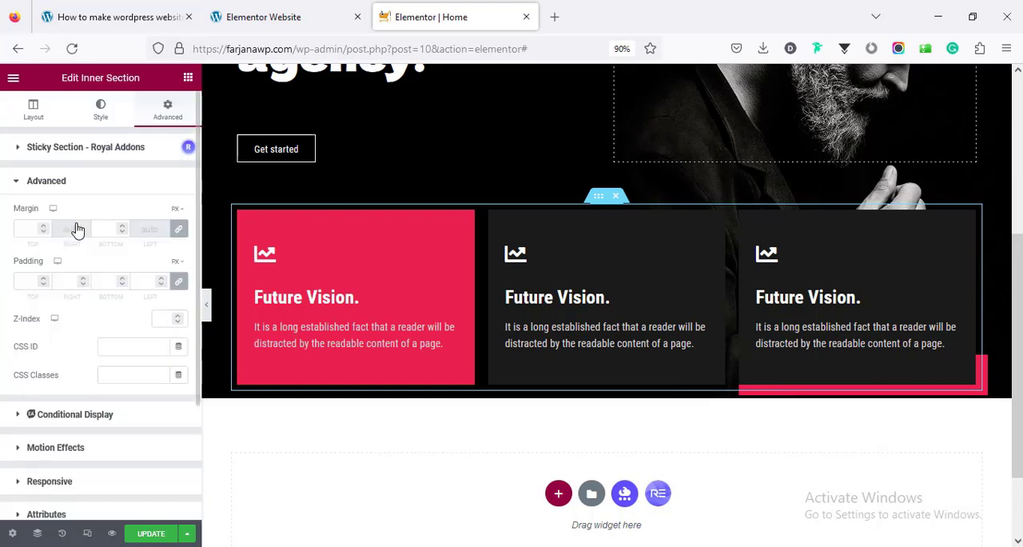
click(176, 232)
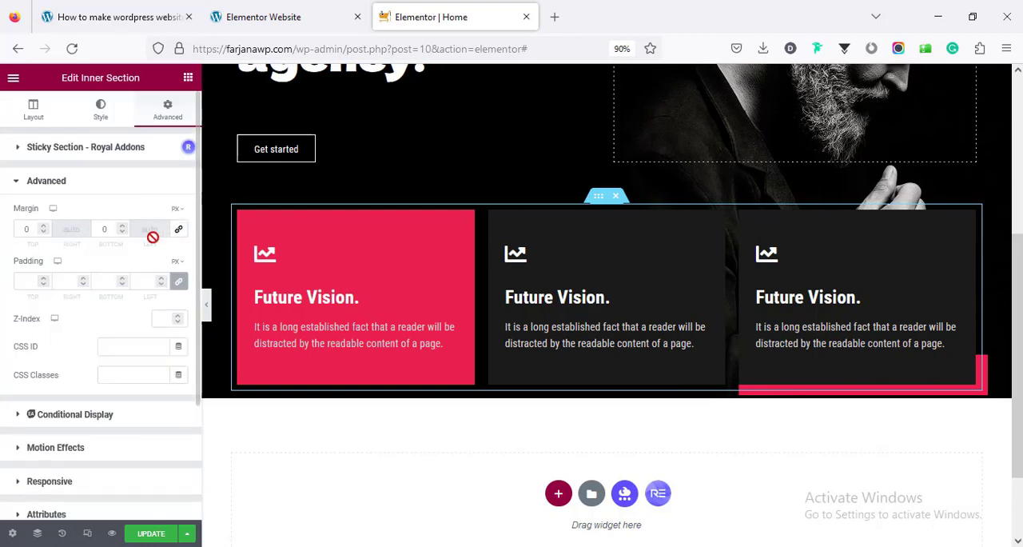
click(101, 230)
text(-2)
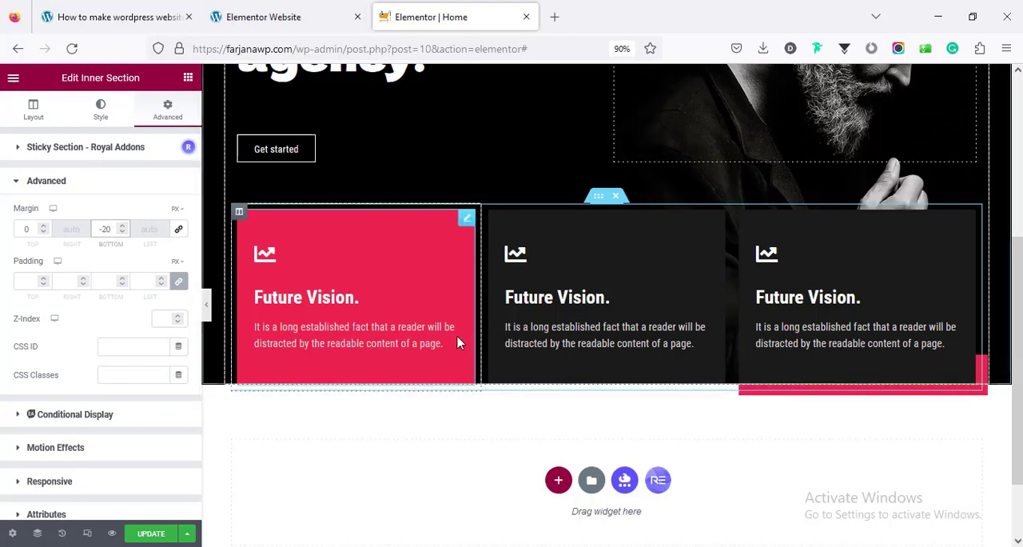
scroll(553, 398, up, 1)
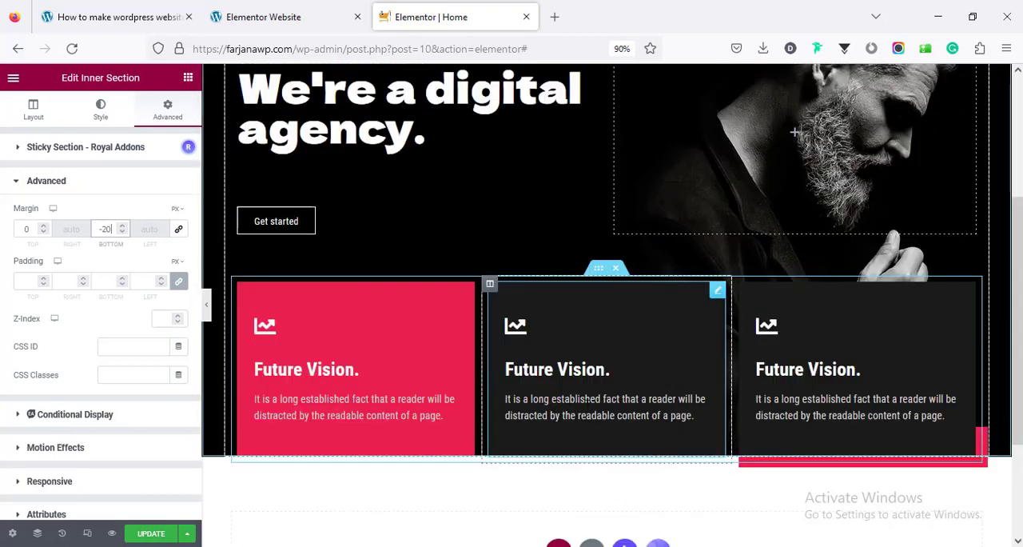
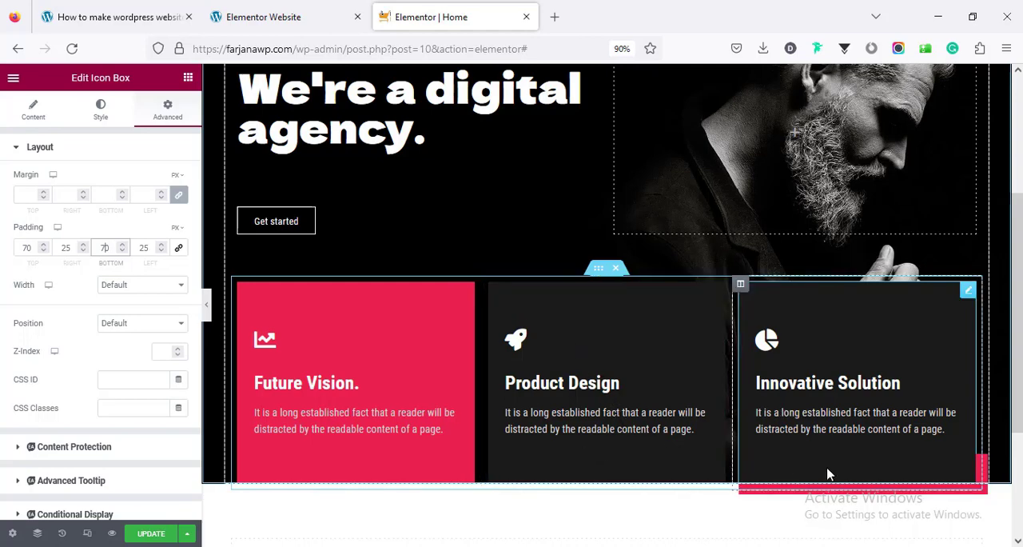
Check the Services section on the demo site, then add a single-column section below the hero in the Elementor editor
scroll(828, 474, up, 3)
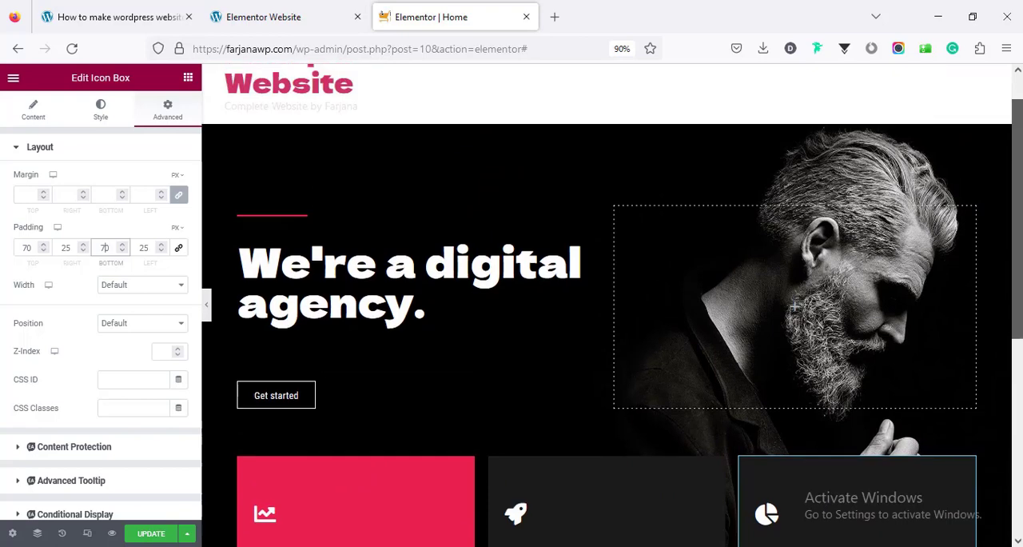
scroll(795, 306, down, 6)
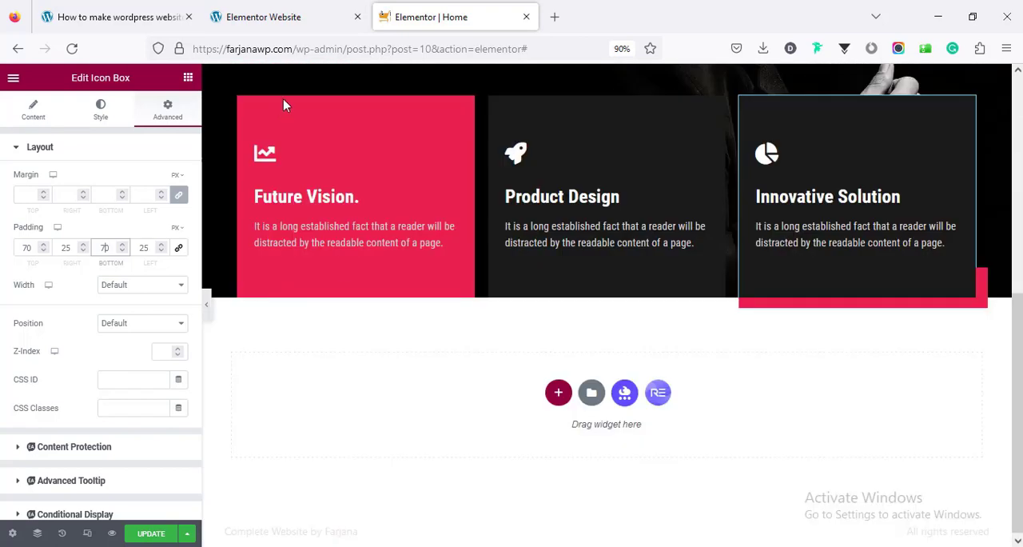
click(311, 9)
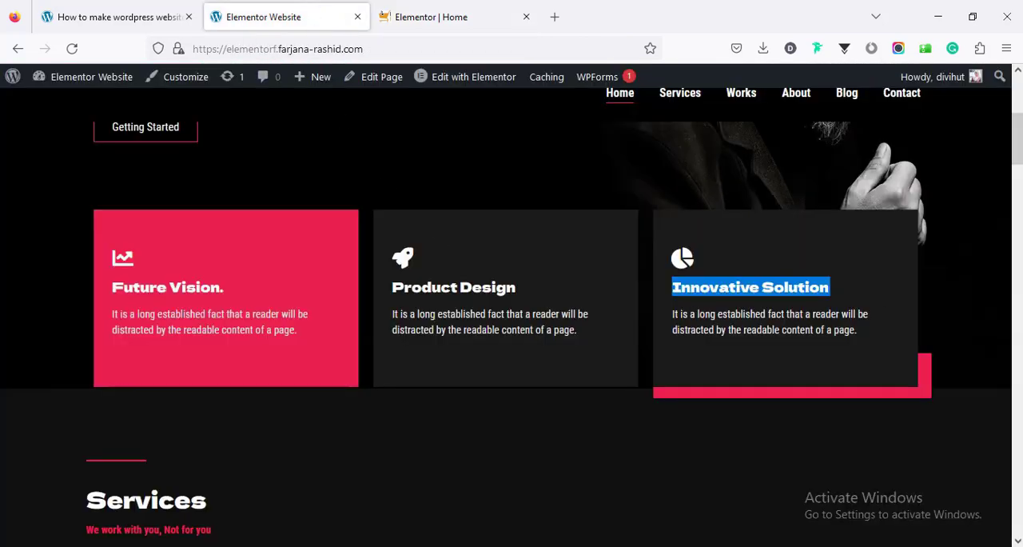
drag(1019, 158, 1021, 191)
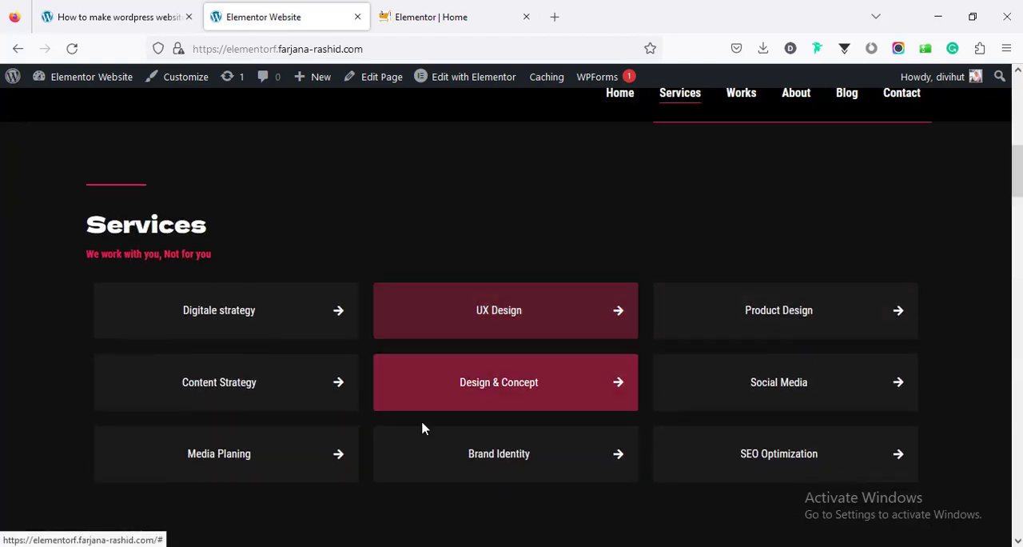
click(490, 9)
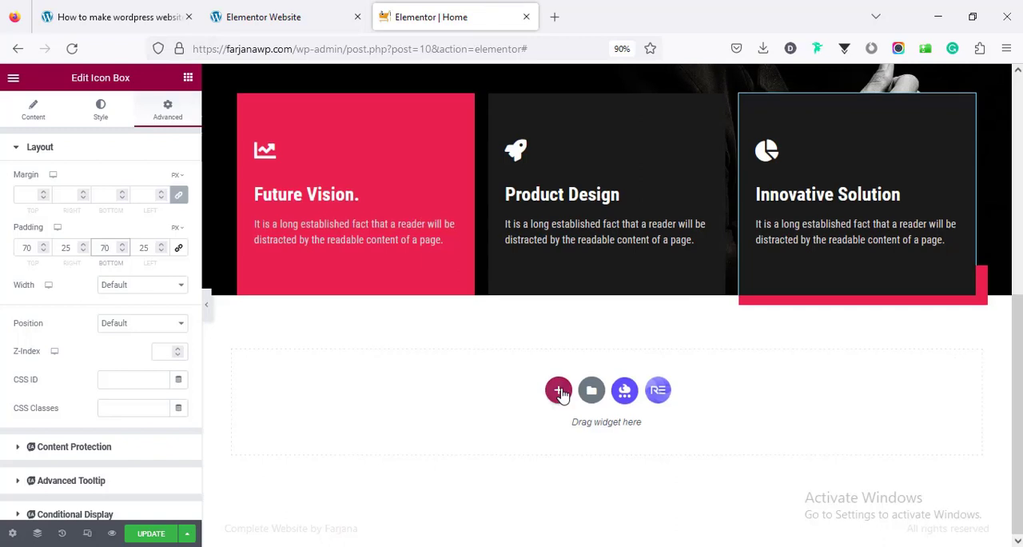
click(558, 390)
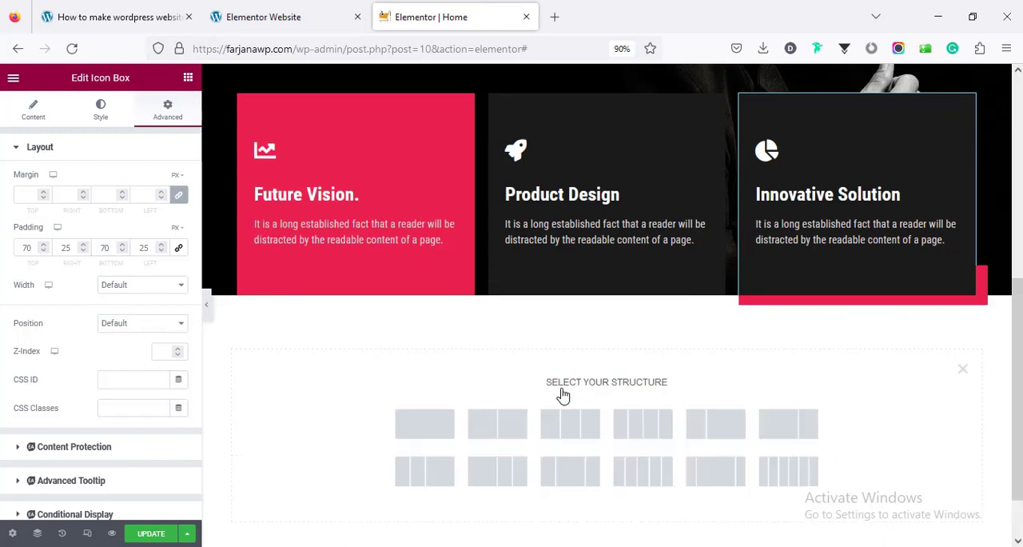
click(425, 424)
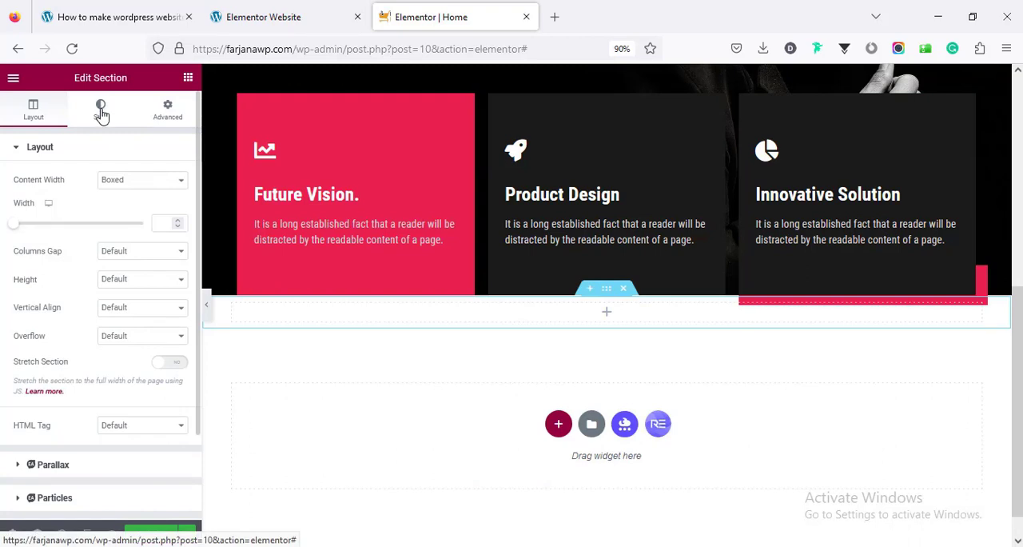
Give the new section a classic background in the global color bg 2
click(100, 112)
click(126, 209)
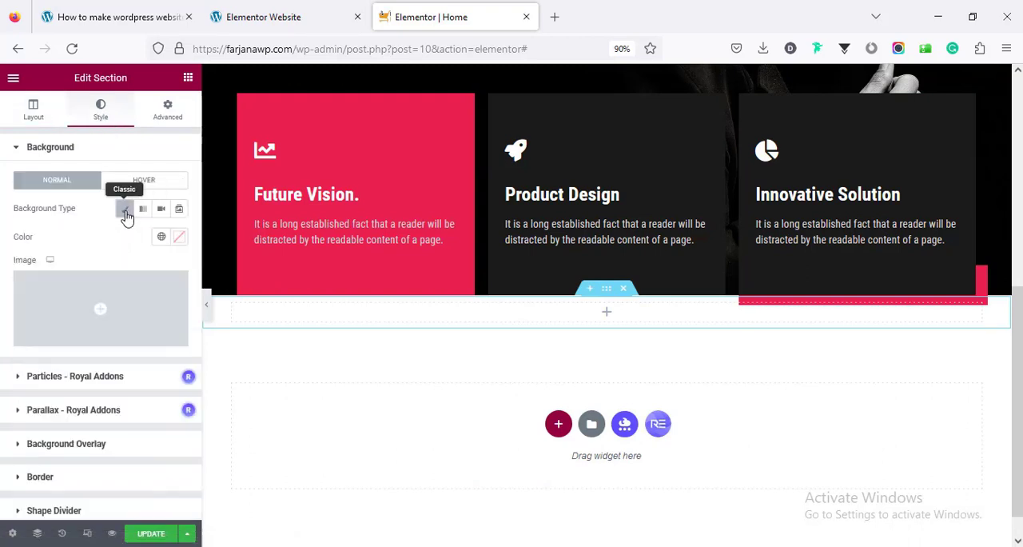
click(161, 237)
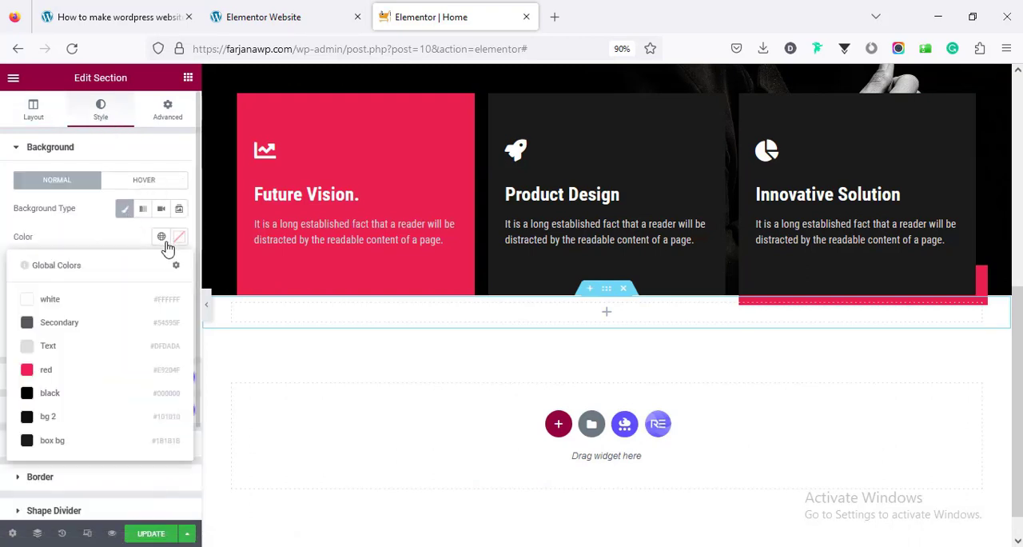
click(115, 422)
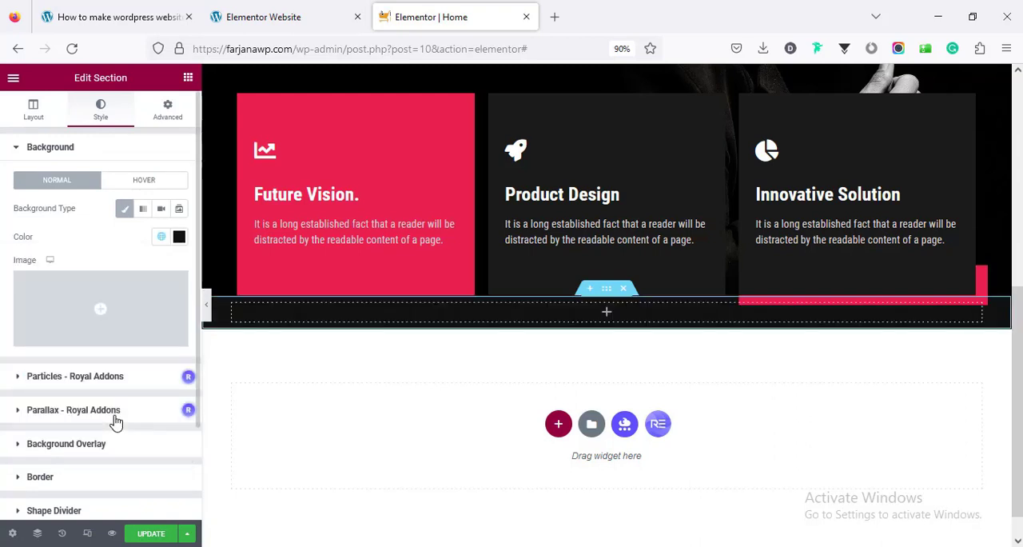
Unlink the new section's padding and set it to 70 px at the top and 20 px at the bottom
click(169, 112)
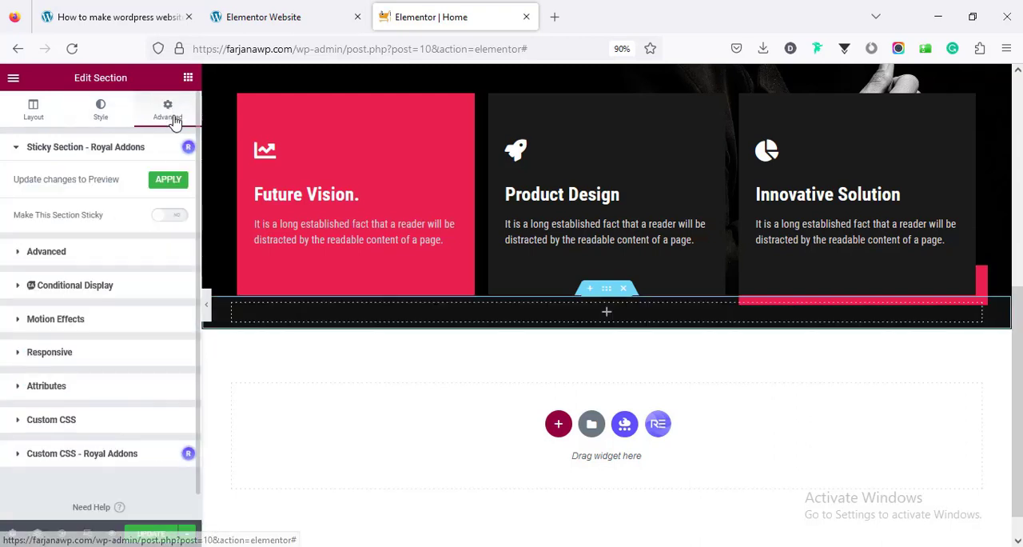
click(132, 257)
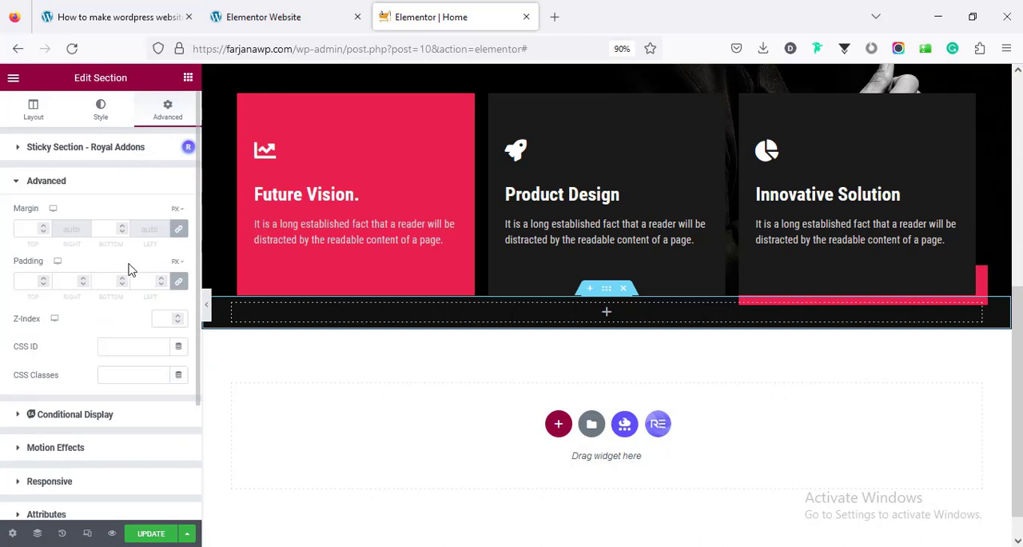
click(179, 282)
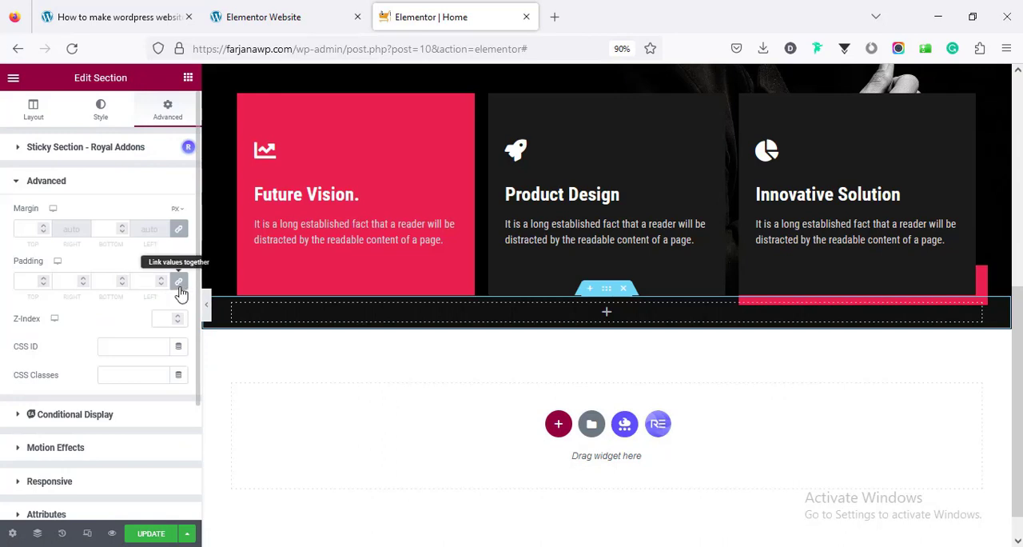
click(26, 280)
text(70)
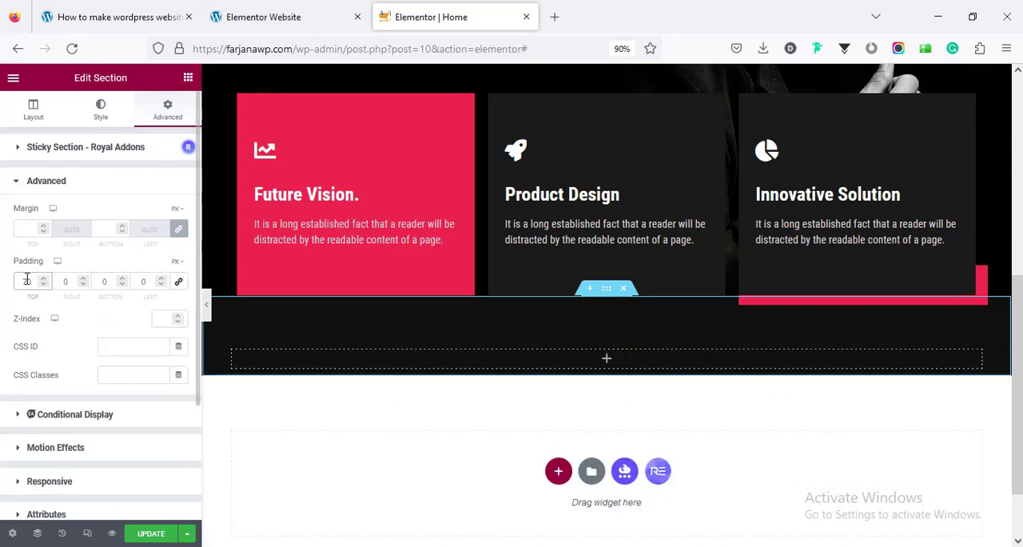
click(96, 284)
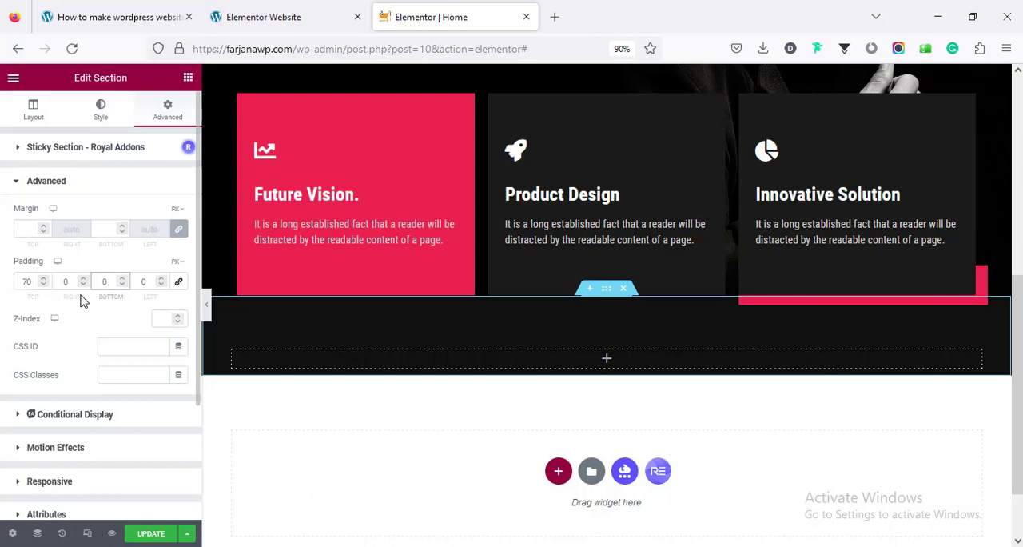
text(2)
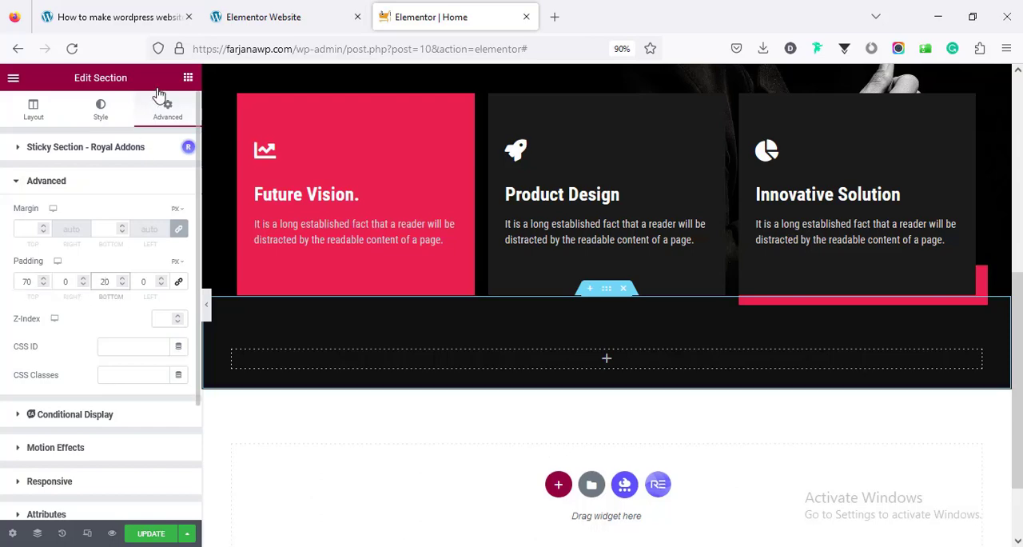
Set the hero divider's width to 70 px, then copy the divider into the new section
click(256, 17)
click(432, 17)
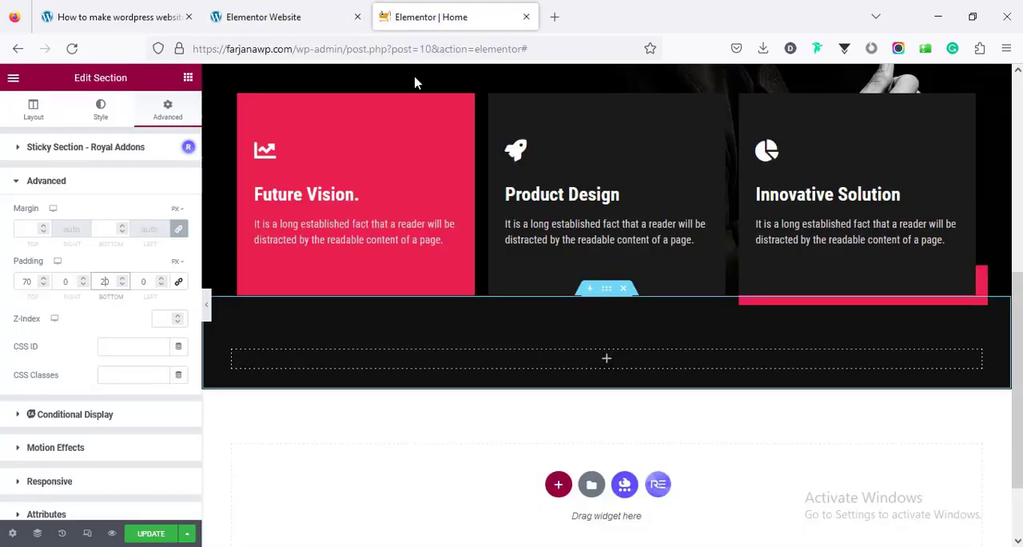
scroll(373, 290, up, 5)
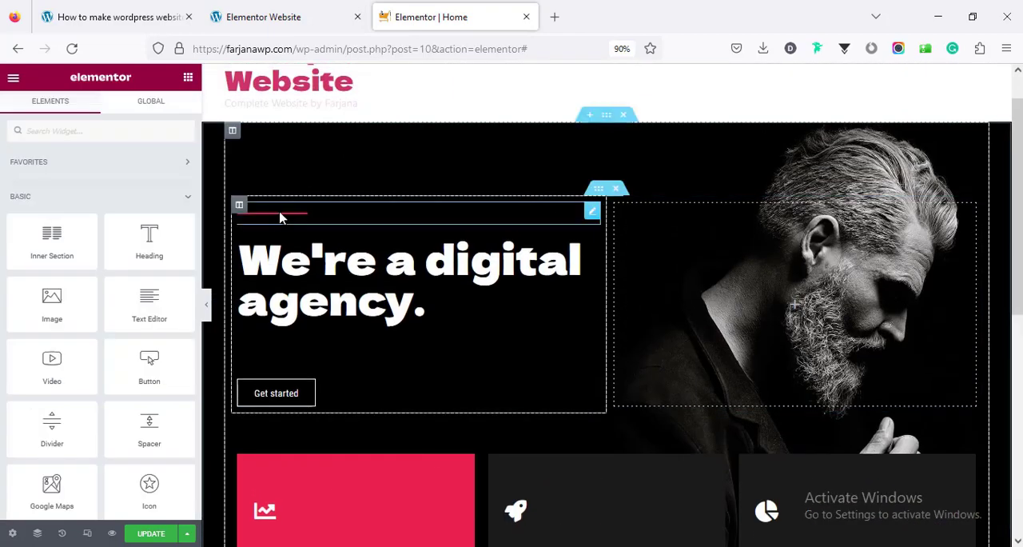
click(281, 219)
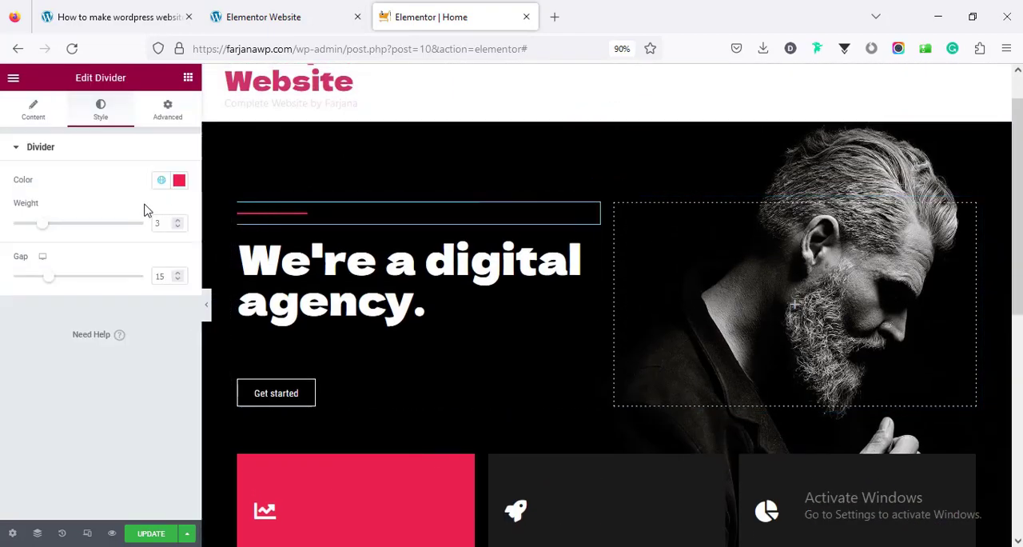
click(42, 113)
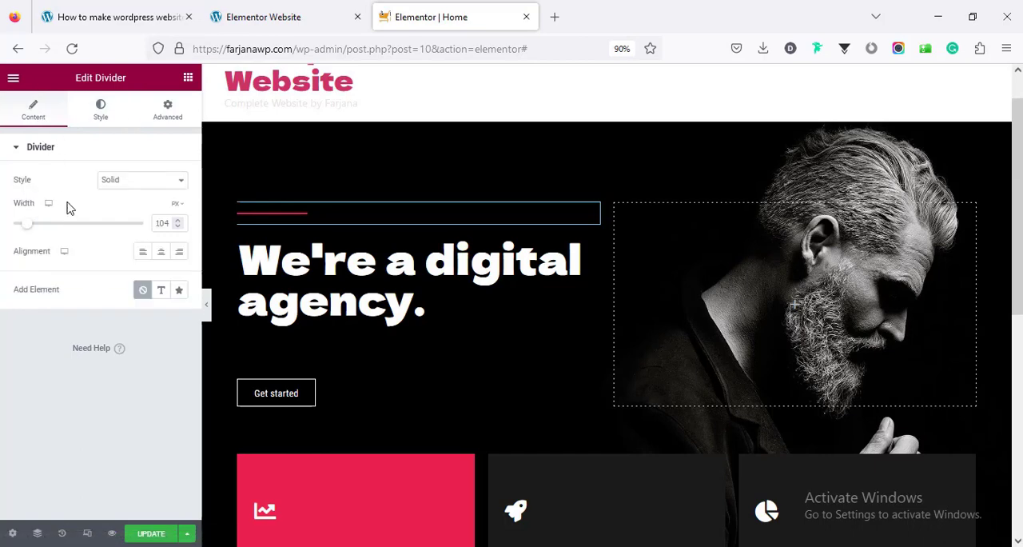
scroll(359, 359, down, 5)
right_click(359, 359)
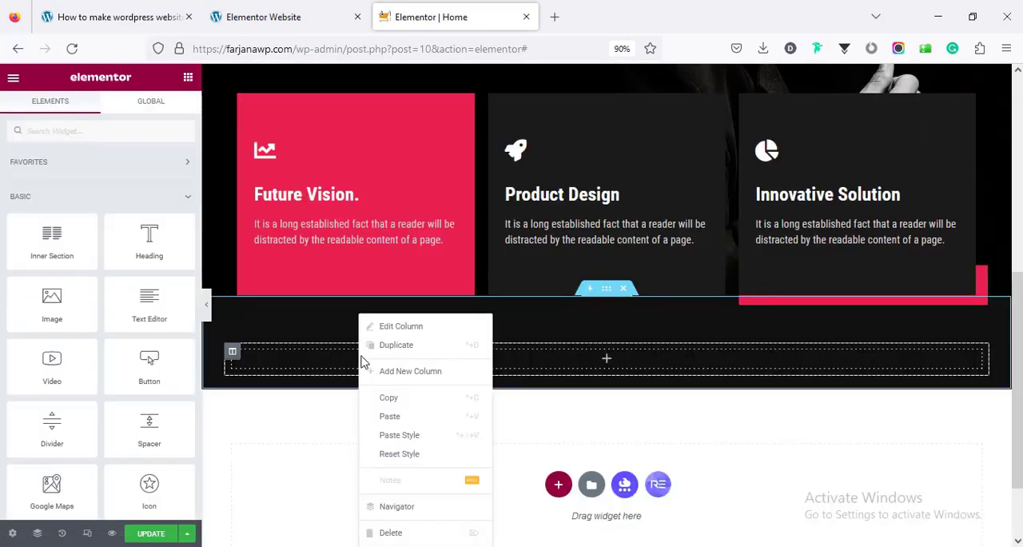
click(387, 416)
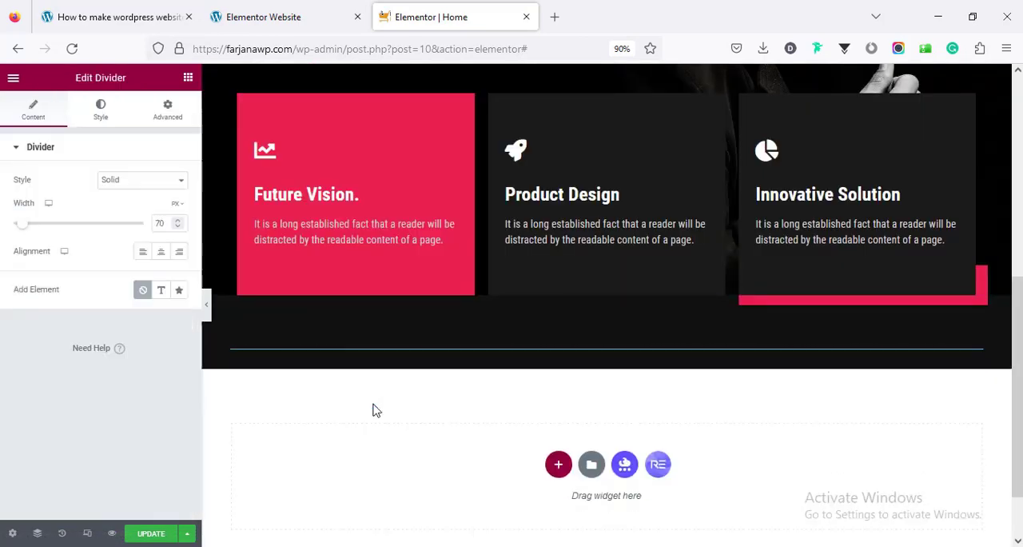
Copy the hero heading "We're a digital agency." and paste it below the divider in the new section
scroll(382, 240, up, 5)
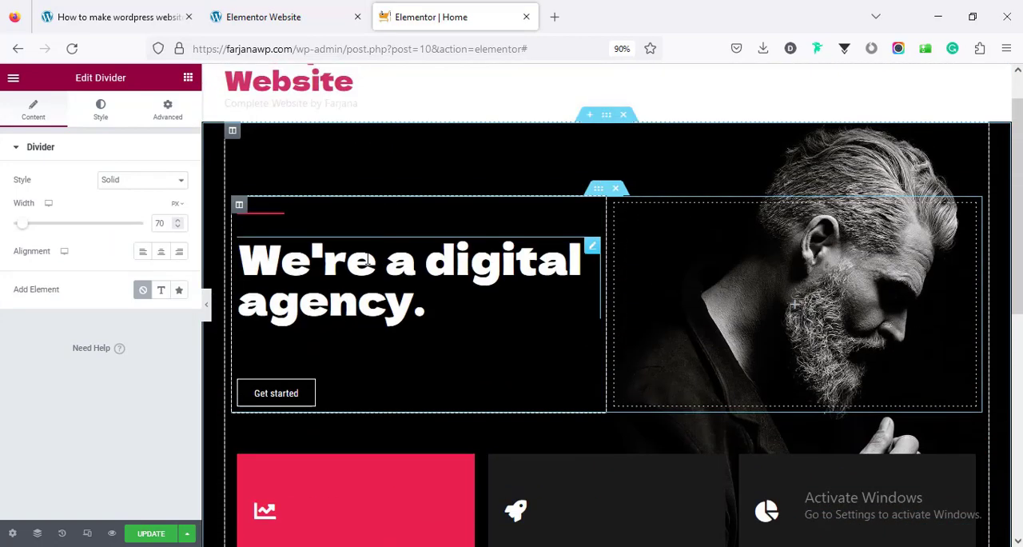
right_click(365, 257)
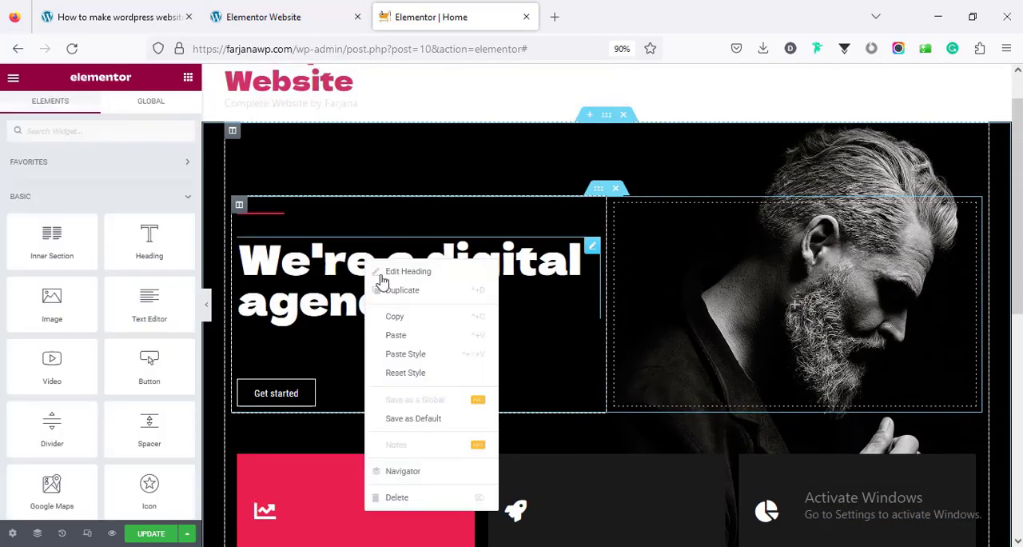
click(402, 317)
scroll(400, 316, down, 5)
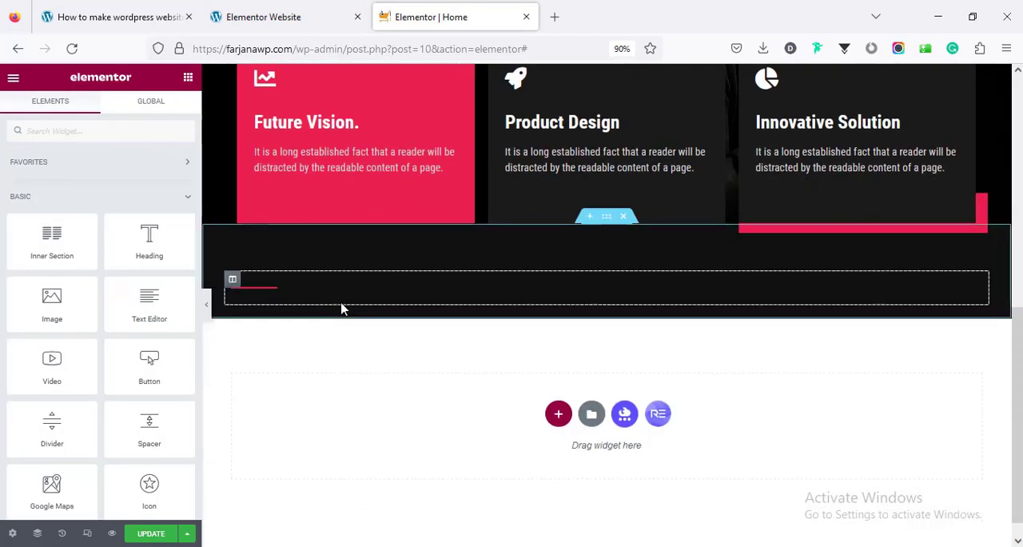
right_click(333, 295)
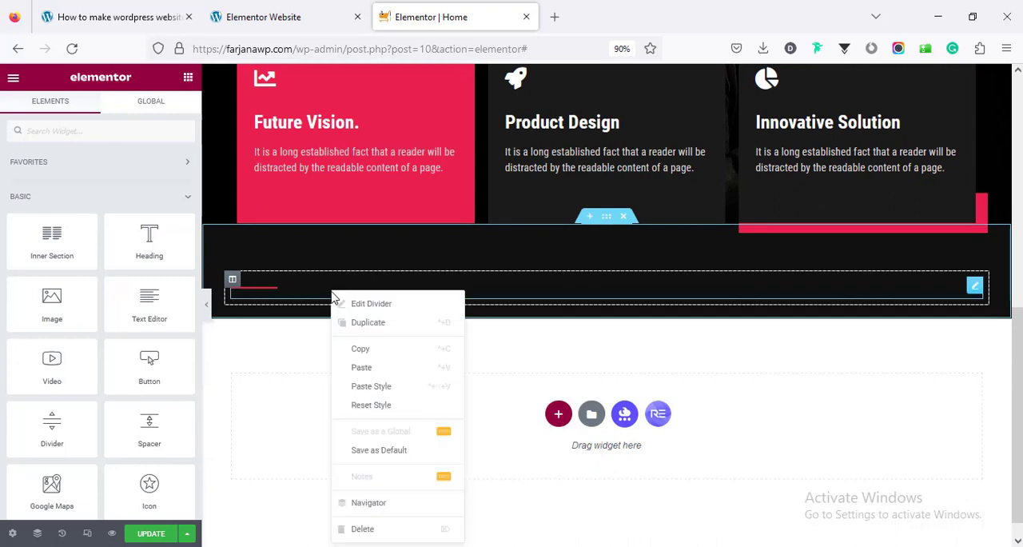
click(363, 367)
Switch to the demo site and copy the "Services" heading text
click(293, 7)
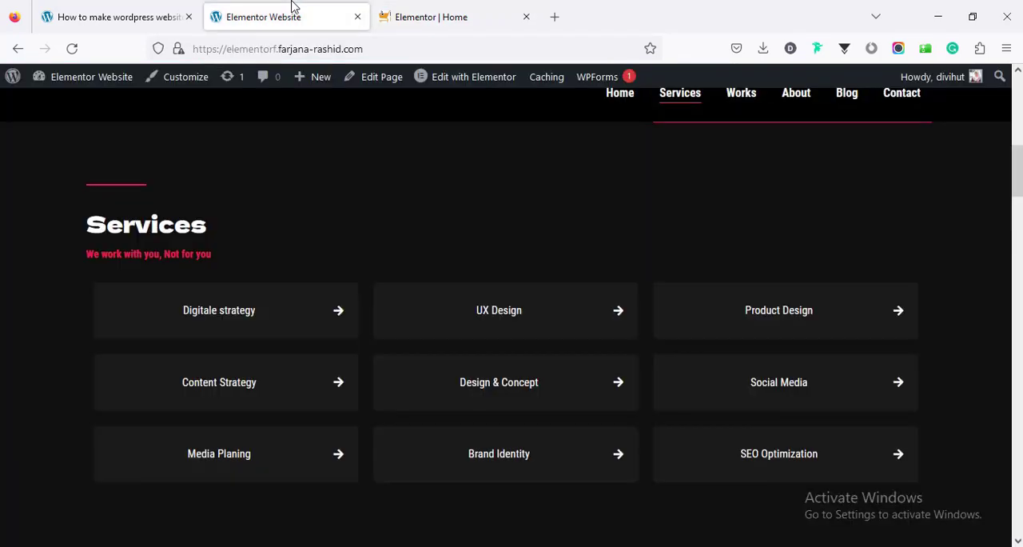
double_click(176, 223)
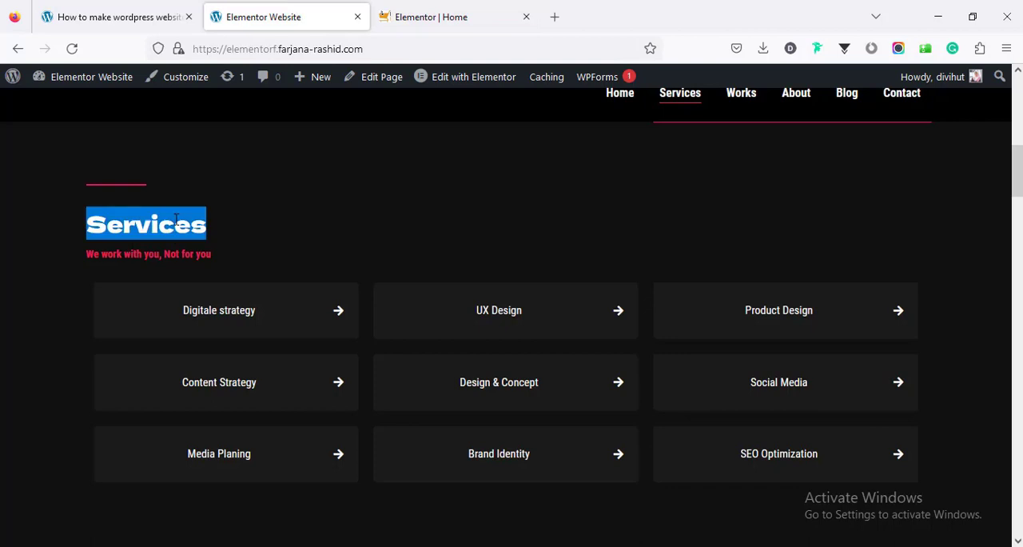
right_click(177, 223)
click(192, 232)
Back in the Elementor editor, replace the pasted heading's title with "Services" and set its font size to 35 px
click(432, 17)
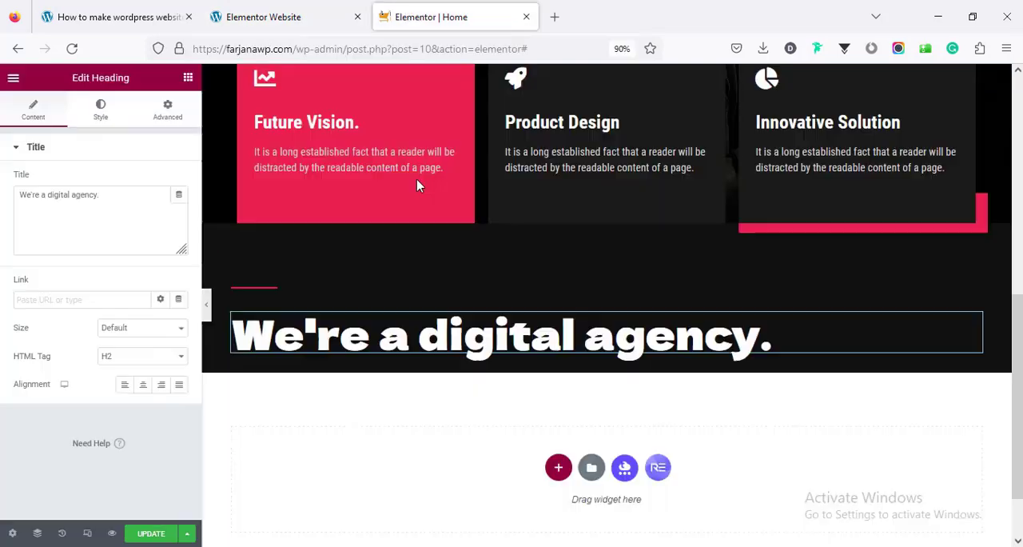
click(78, 226)
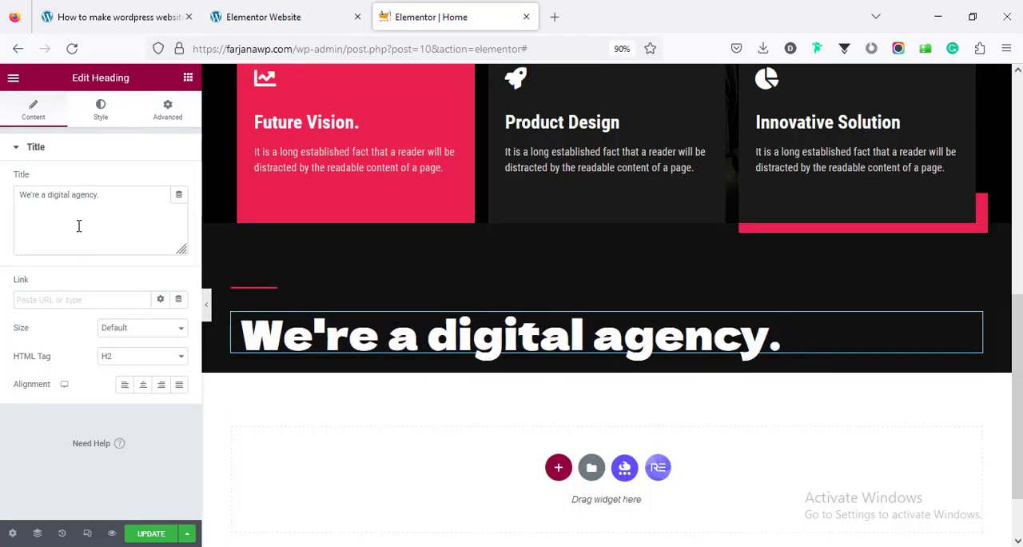
key(ctrl+a)
key(ctrl+v)
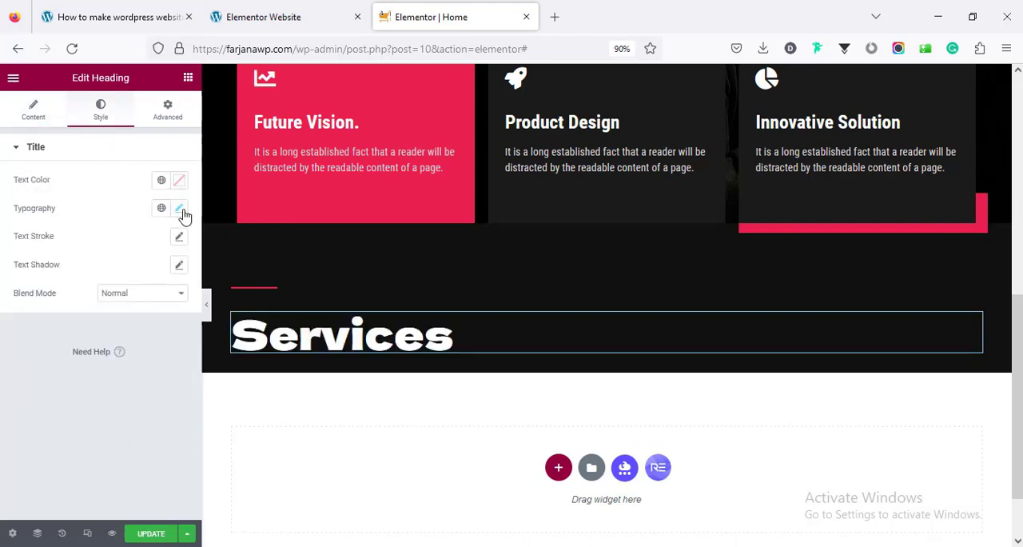
click(180, 209)
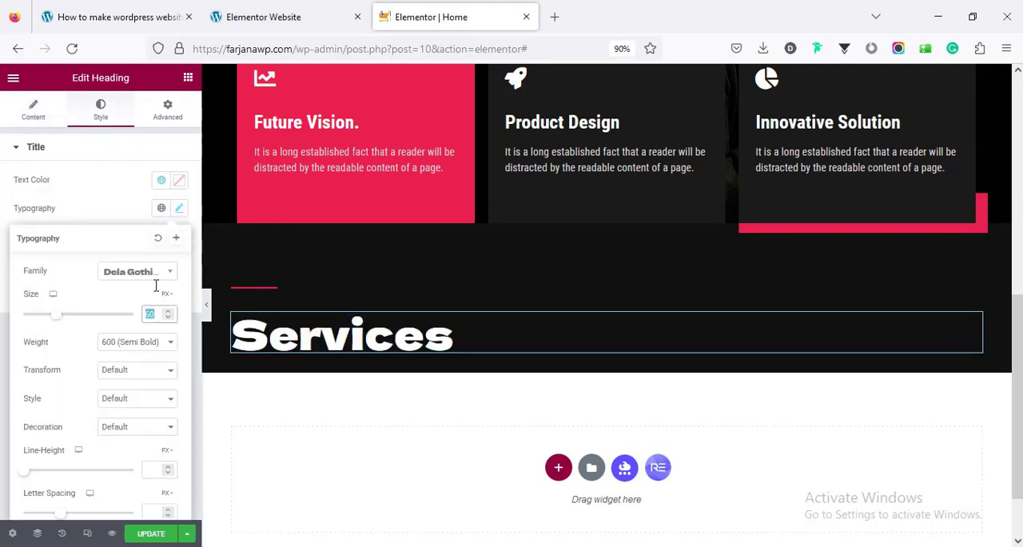
text(35)
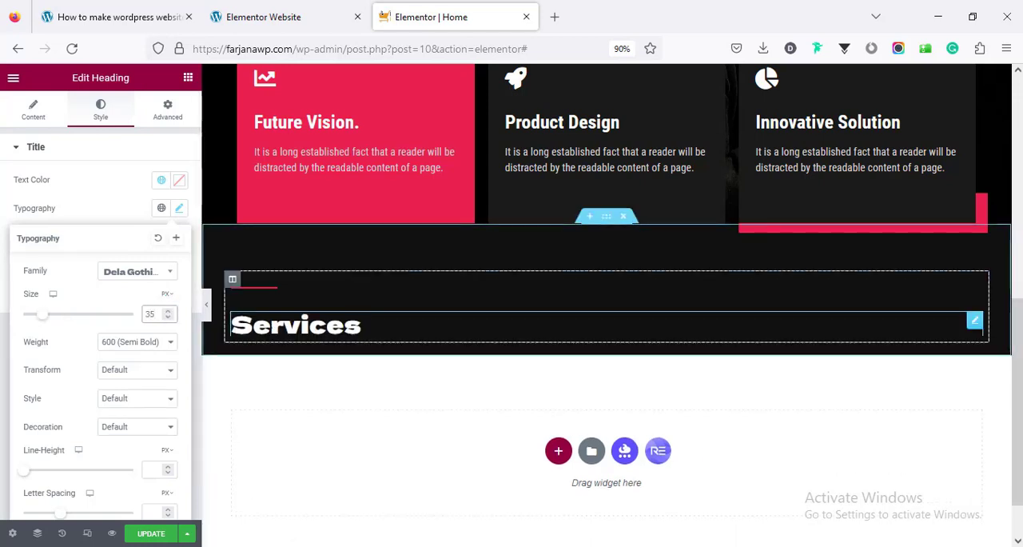
Copy the tagline "We work with you, Not for you" from the demo site and return to the Elementor editor
click(250, 12)
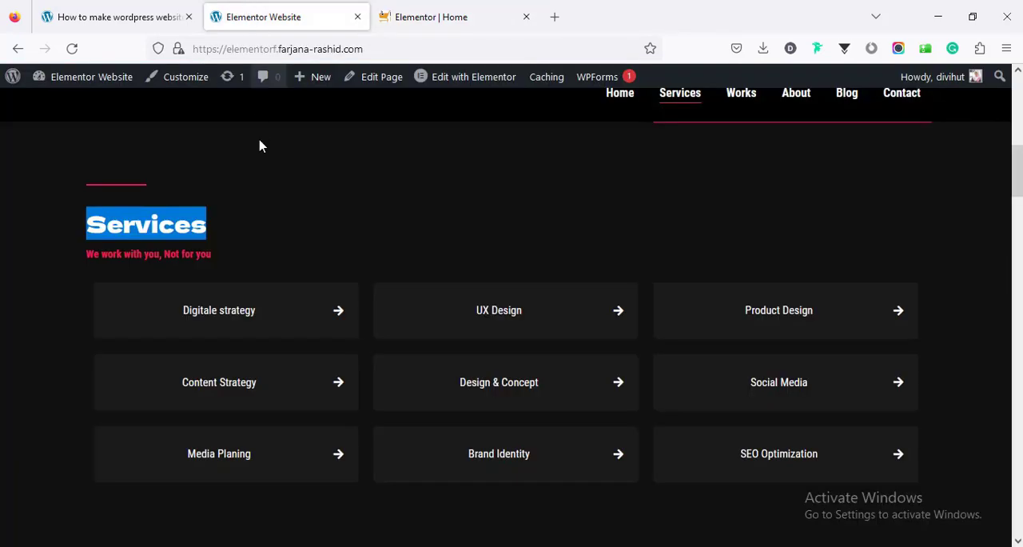
triple_click(172, 254)
right_click(173, 254)
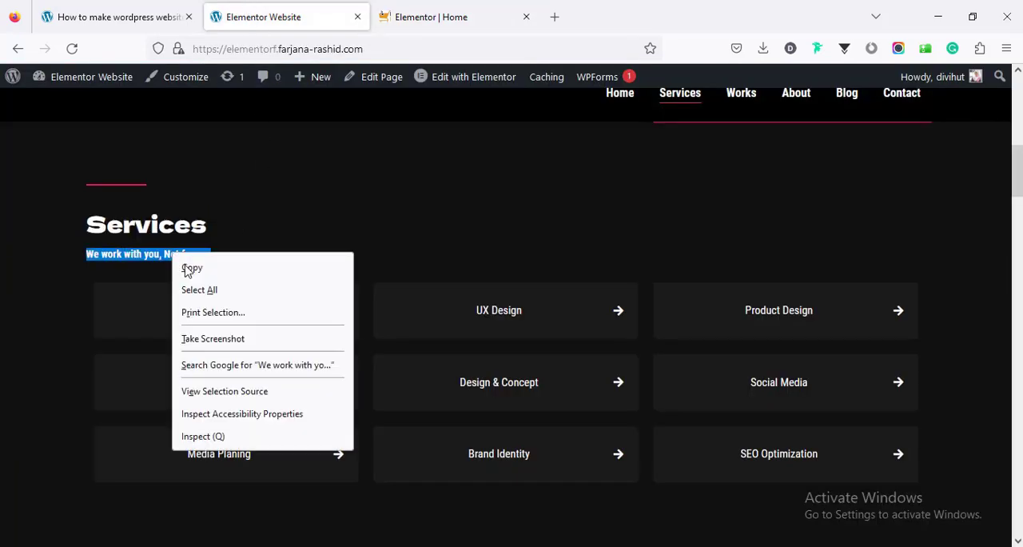
click(192, 268)
click(418, 13)
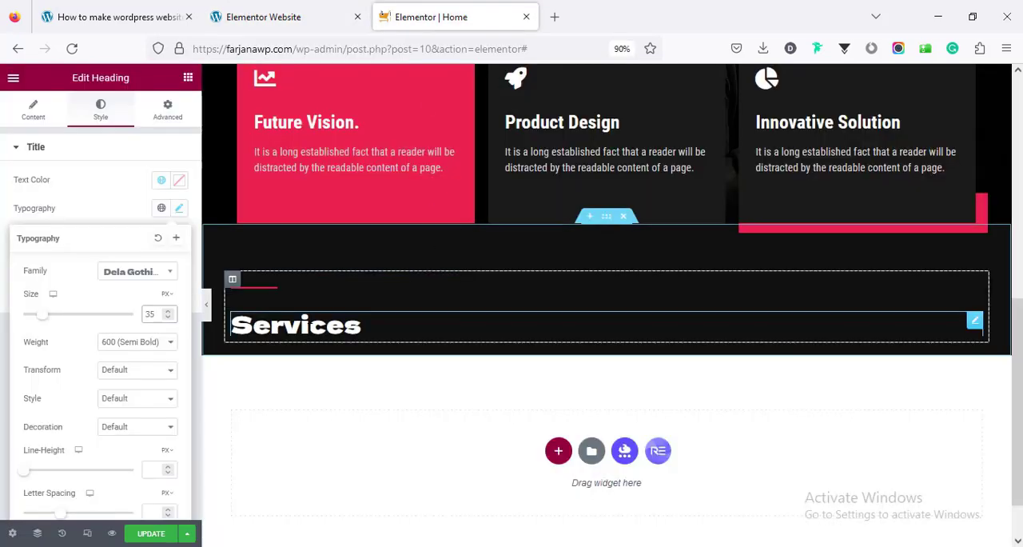
Duplicate the "Services" heading and replace the copy's title with "We work with you, Not for you"
right_click(310, 326)
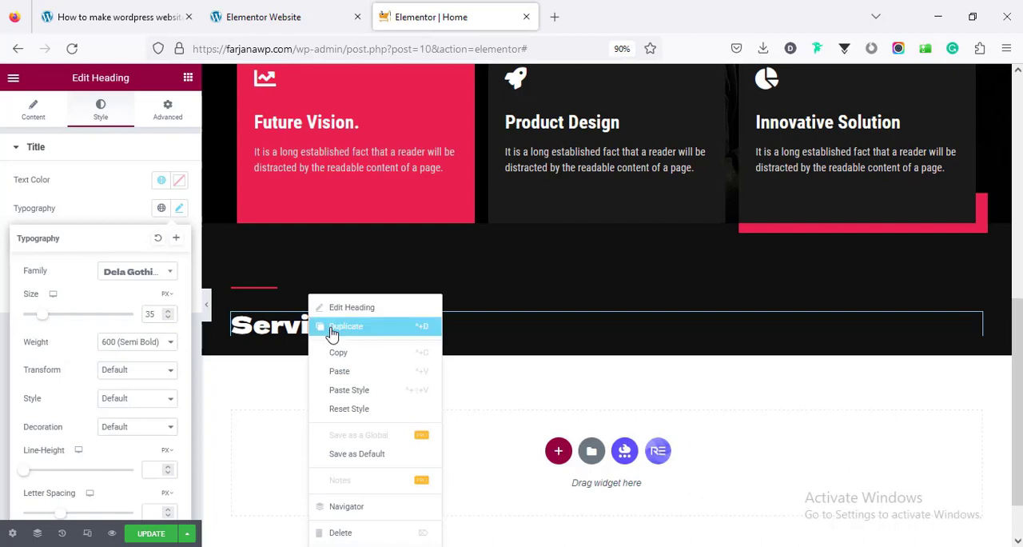
click(332, 327)
key(ctrl+a)
key(ctrl+v)
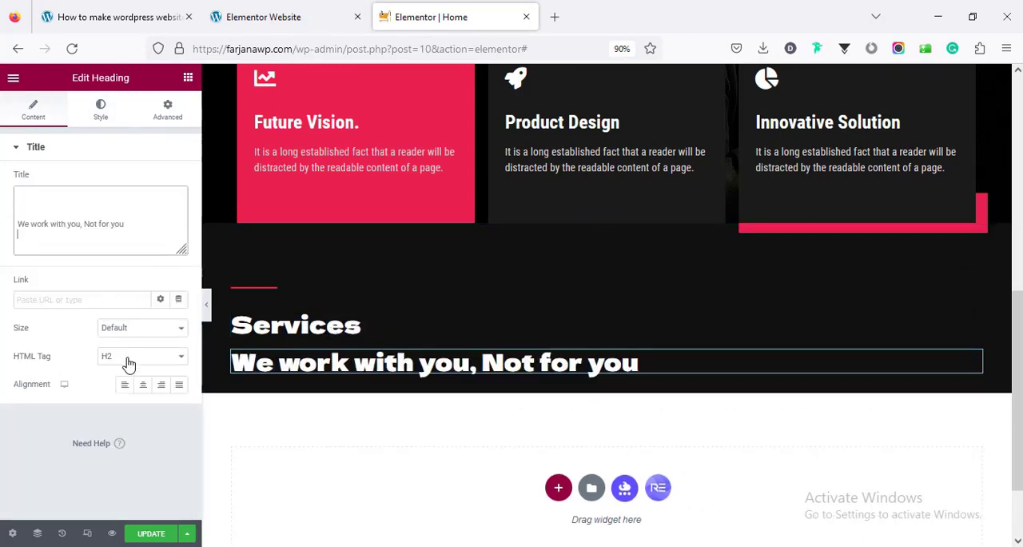
Set the tagline heading's HTML tag to p
click(129, 357)
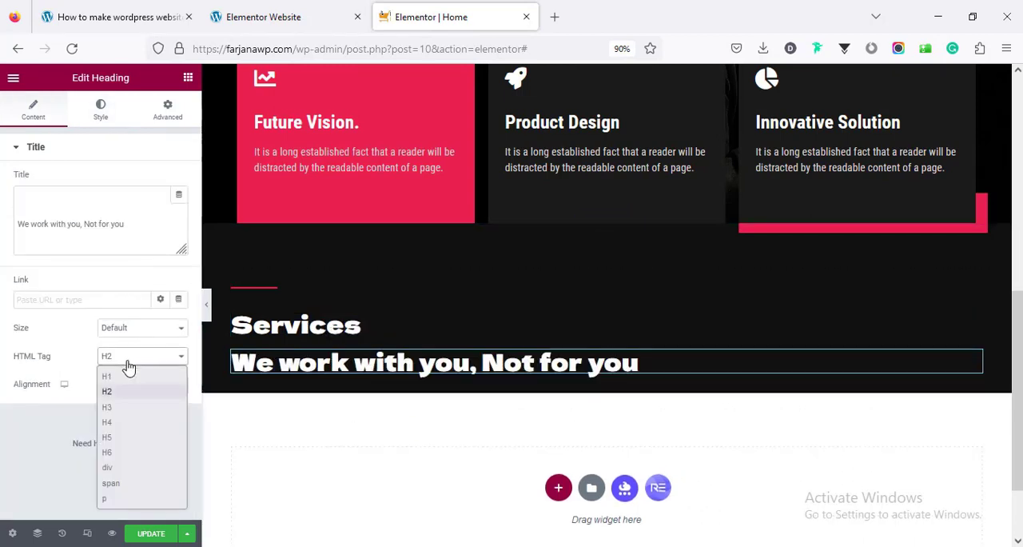
click(136, 485)
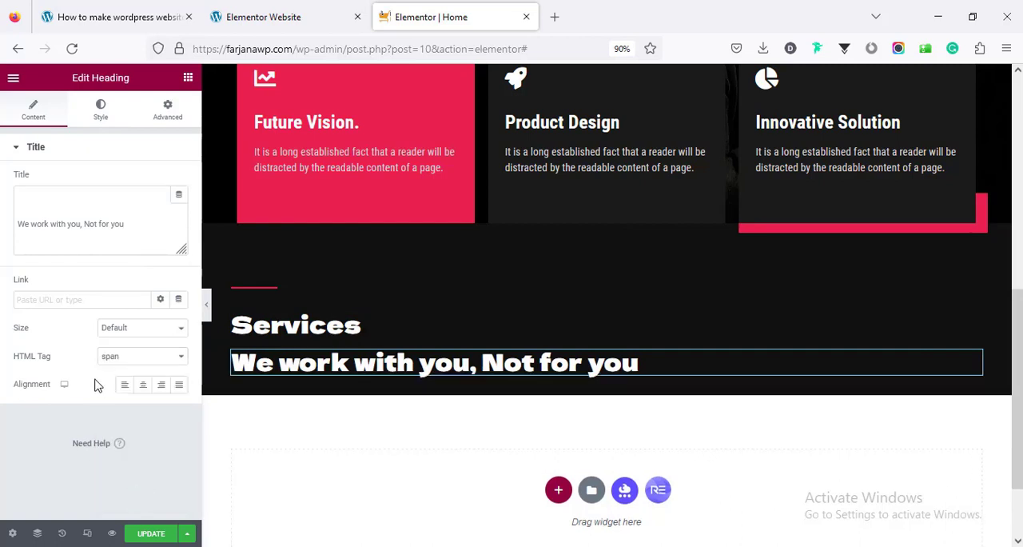
click(104, 366)
click(136, 497)
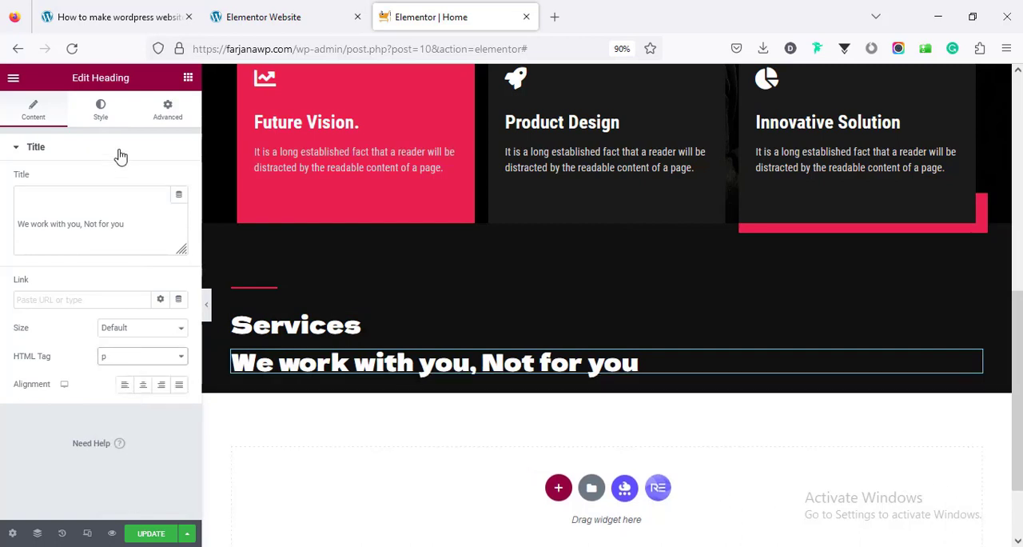
Reset the tagline's typography to default and set its text color to the global red
click(101, 112)
click(179, 208)
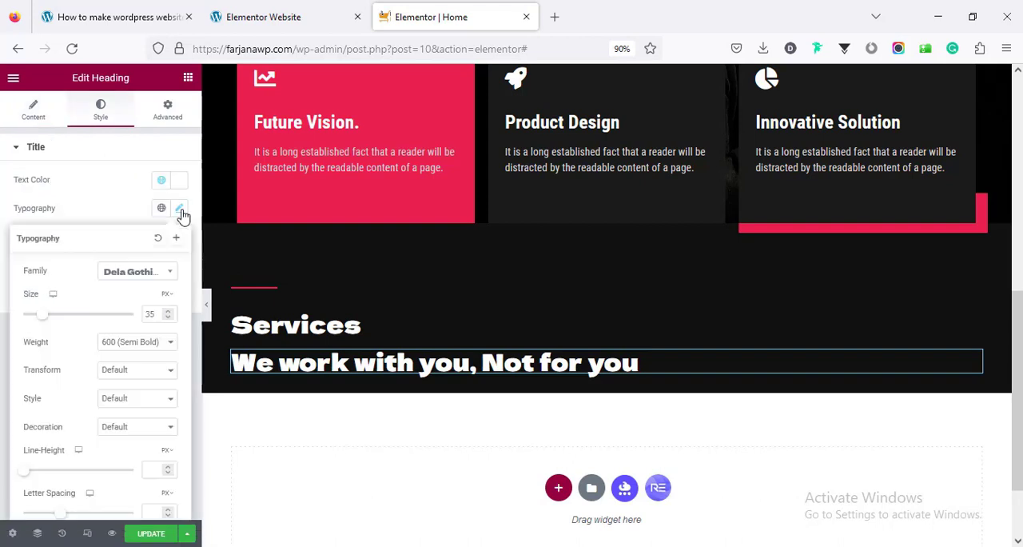
click(159, 239)
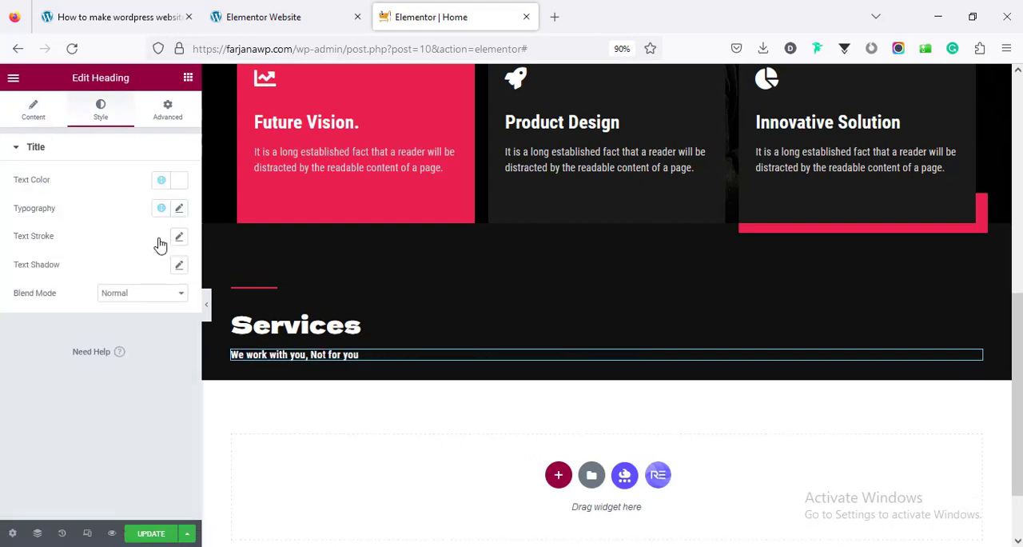
click(162, 185)
click(118, 318)
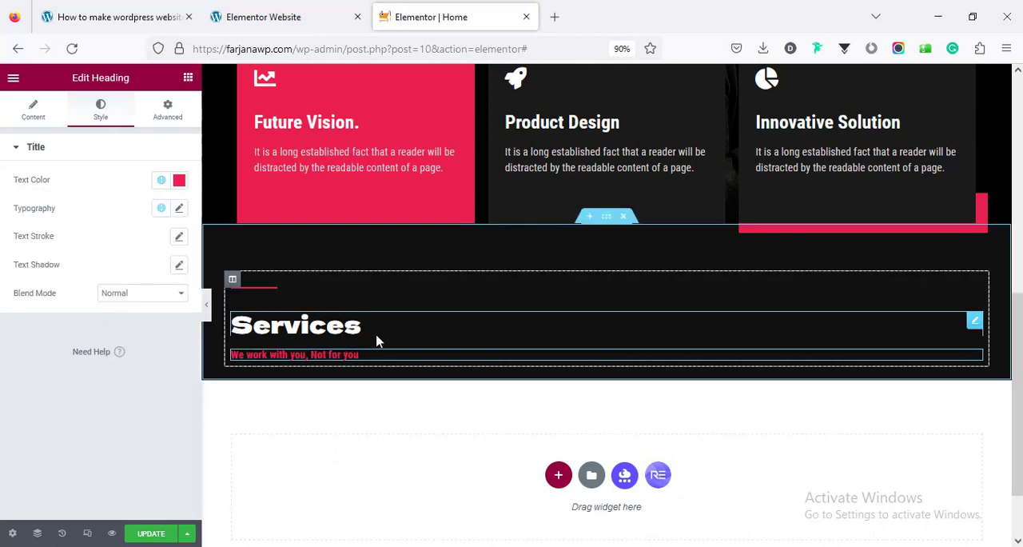
Check the demo's Services layout, then add an inner section below the tagline and give it a third column
click(311, 11)
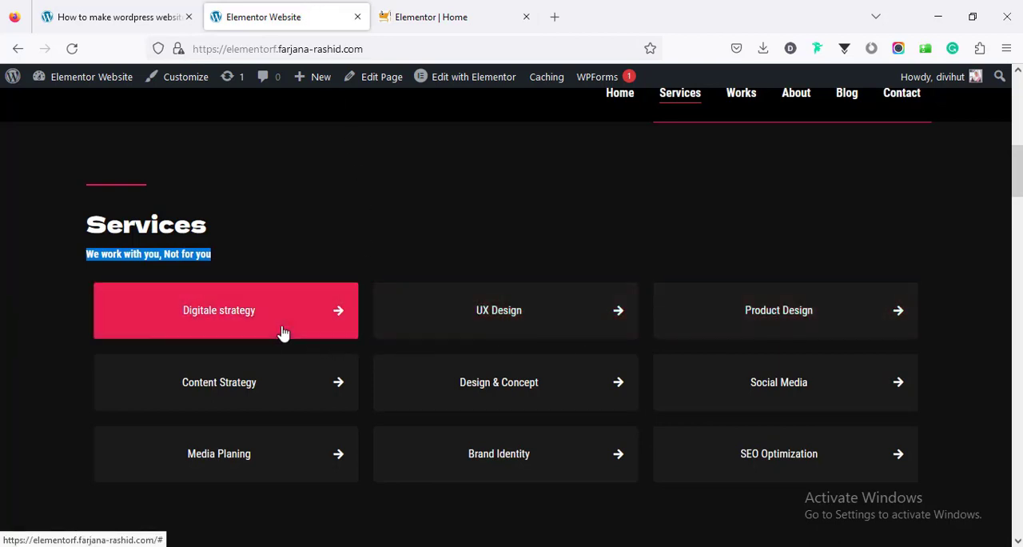
click(443, 13)
scroll(446, 371, down, 2)
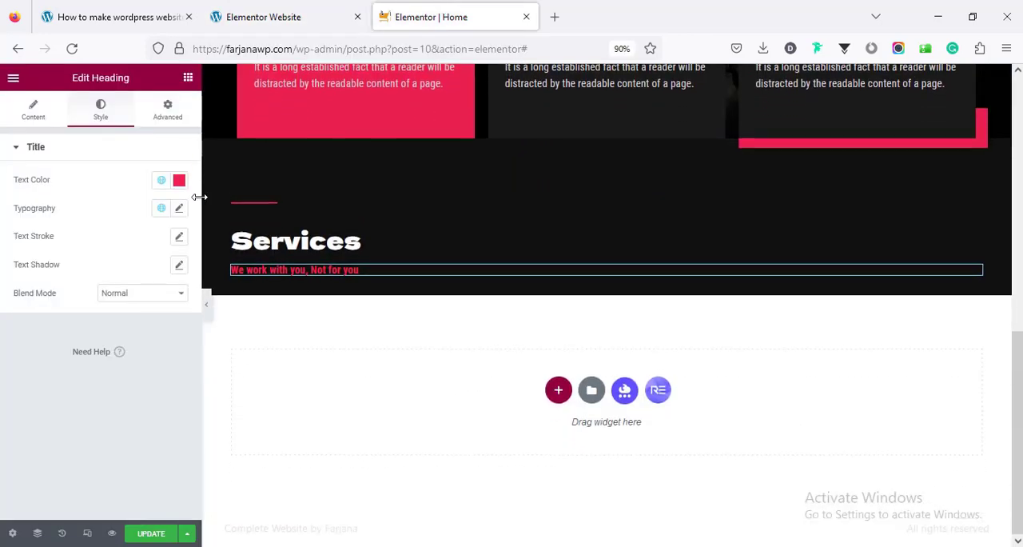
click(188, 78)
drag(52, 238, 504, 280)
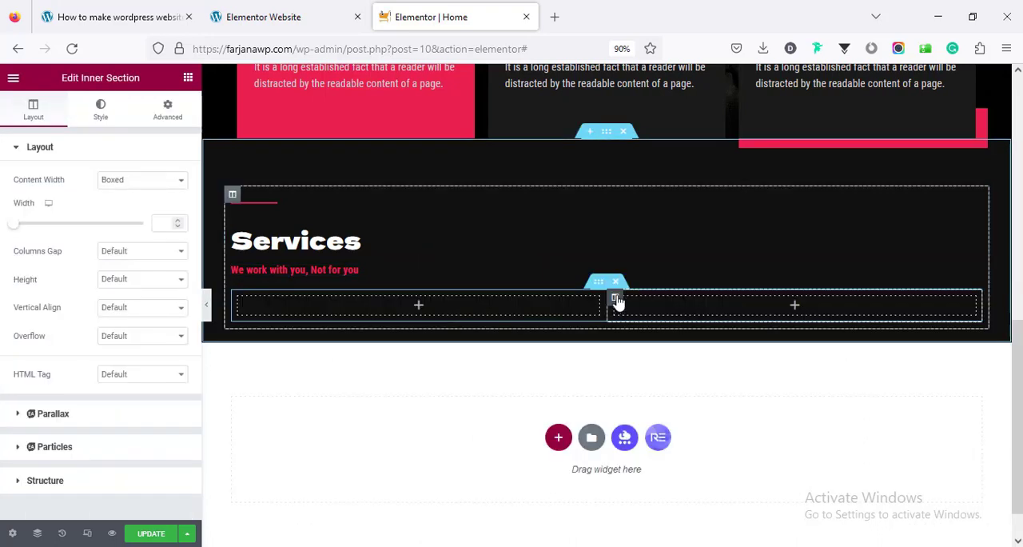
right_click(618, 298)
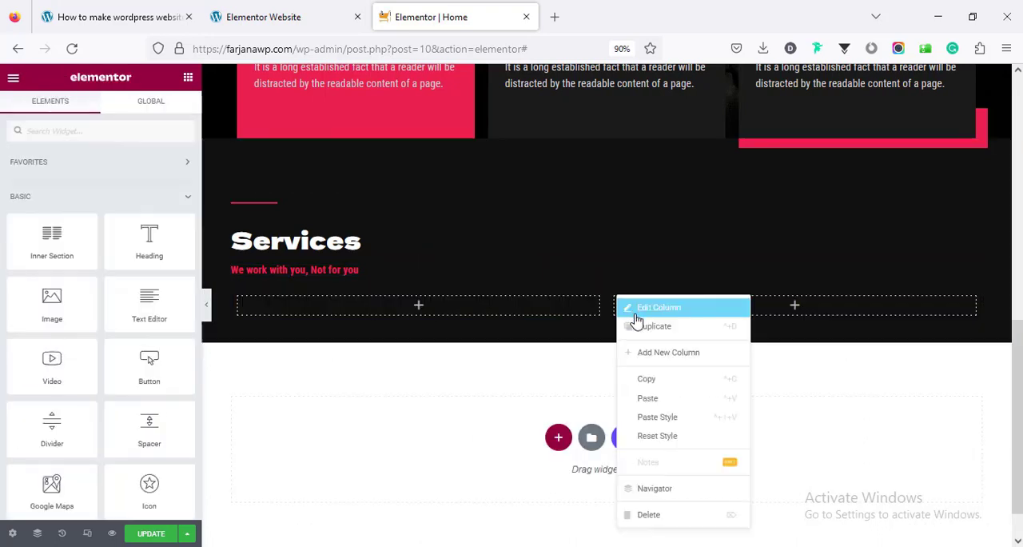
click(662, 357)
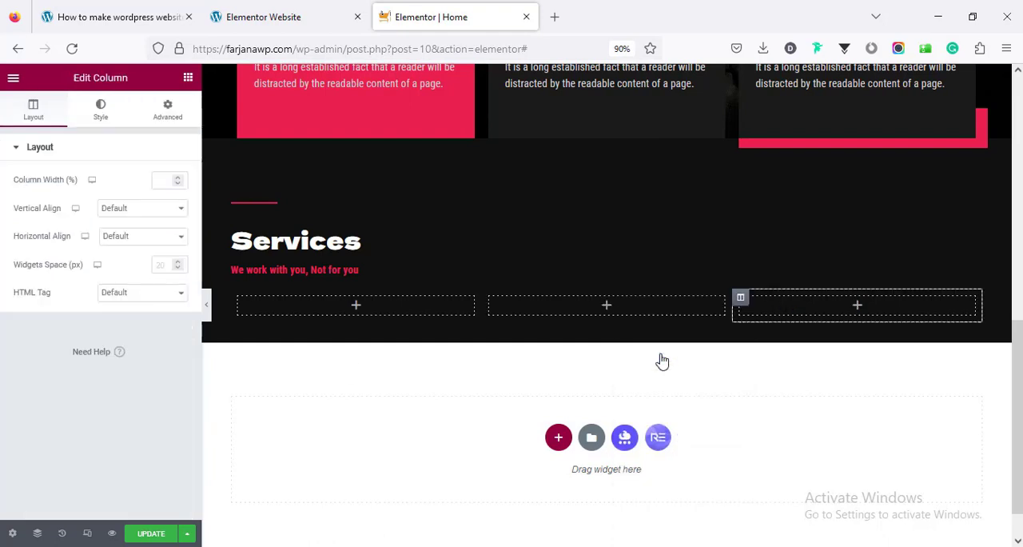
Add a Button widget to the first inner column and set its text to "Digitale strategy", copied from the demo site
click(353, 308)
drag(151, 367, 359, 317)
click(279, 17)
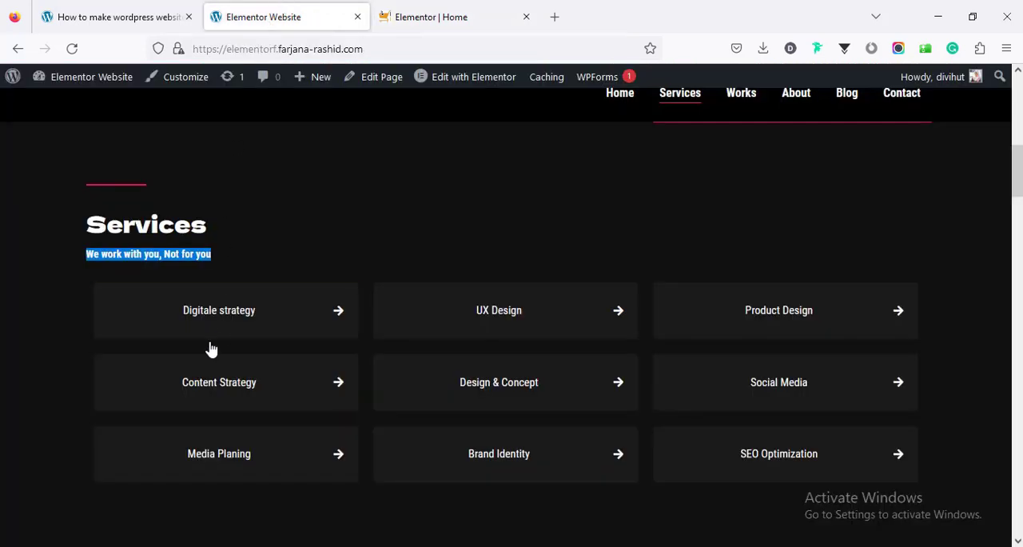
click(303, 276)
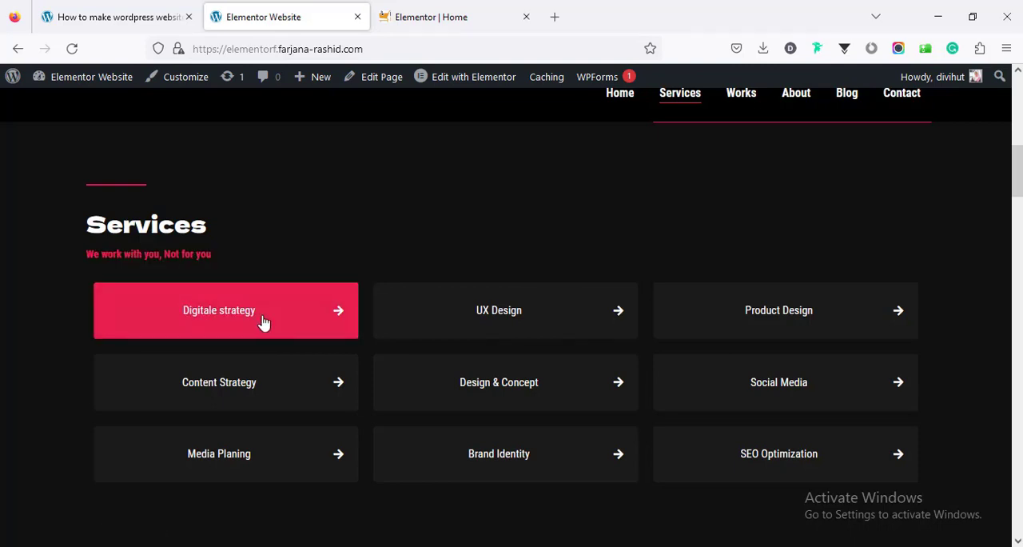
drag(262, 321, 183, 323)
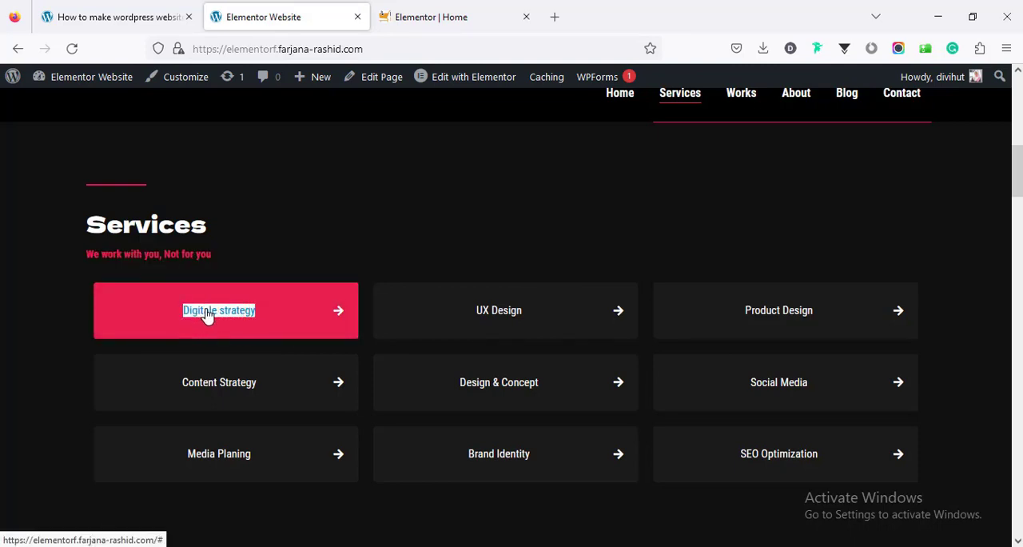
right_click(207, 313)
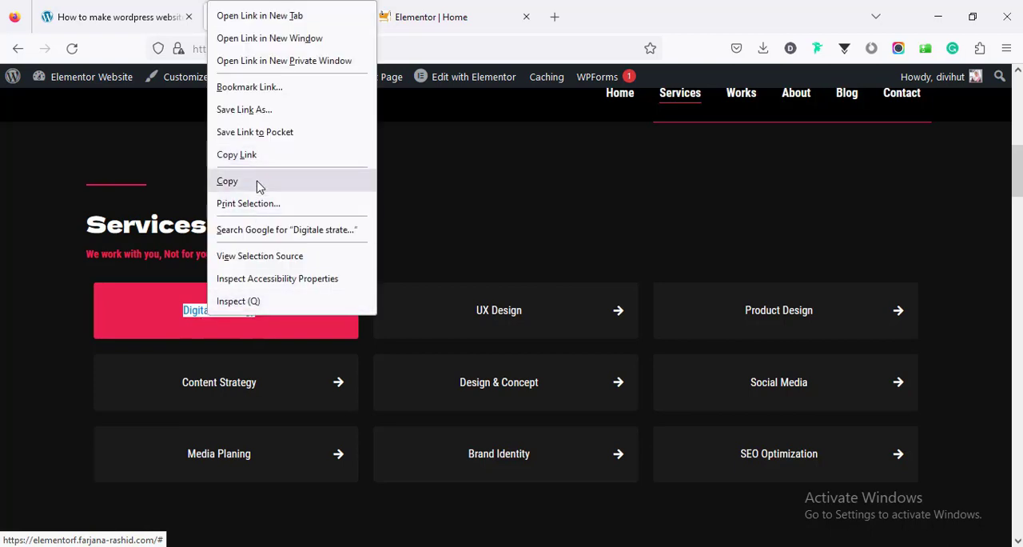
click(227, 182)
click(411, 16)
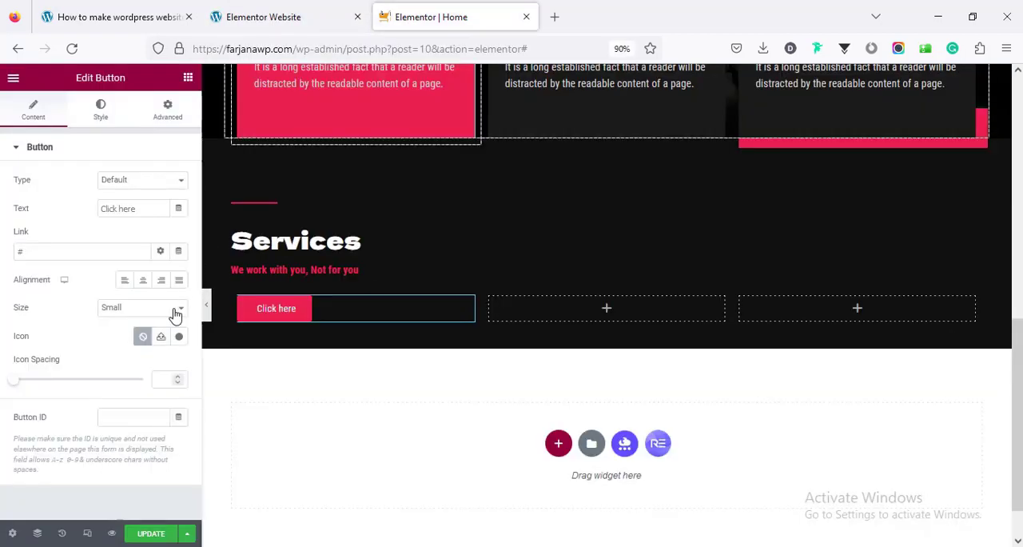
triple_click(122, 207)
key(ctrl+v)
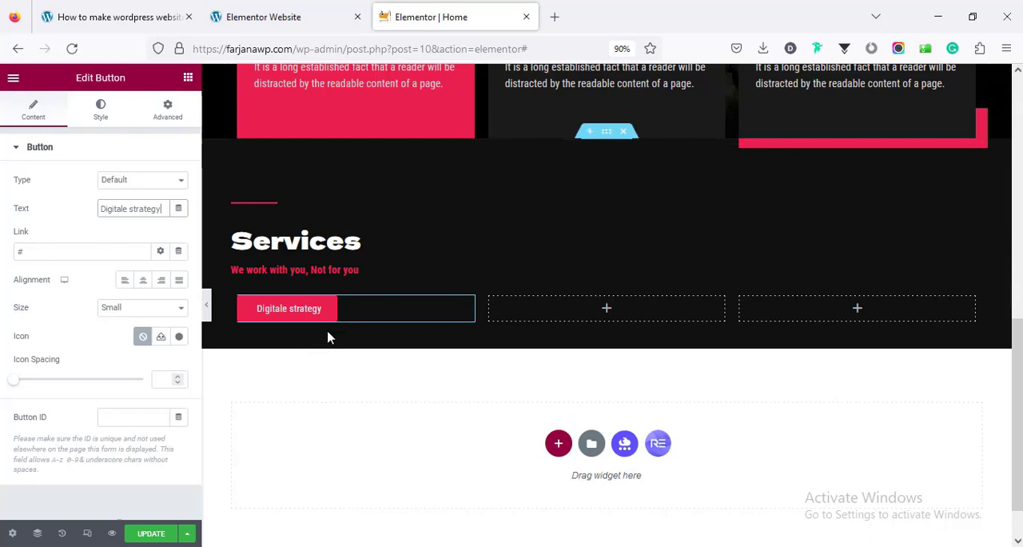
Add the long right arrow icon to the "Digitale strategy" button and set its icon position to After
click(181, 337)
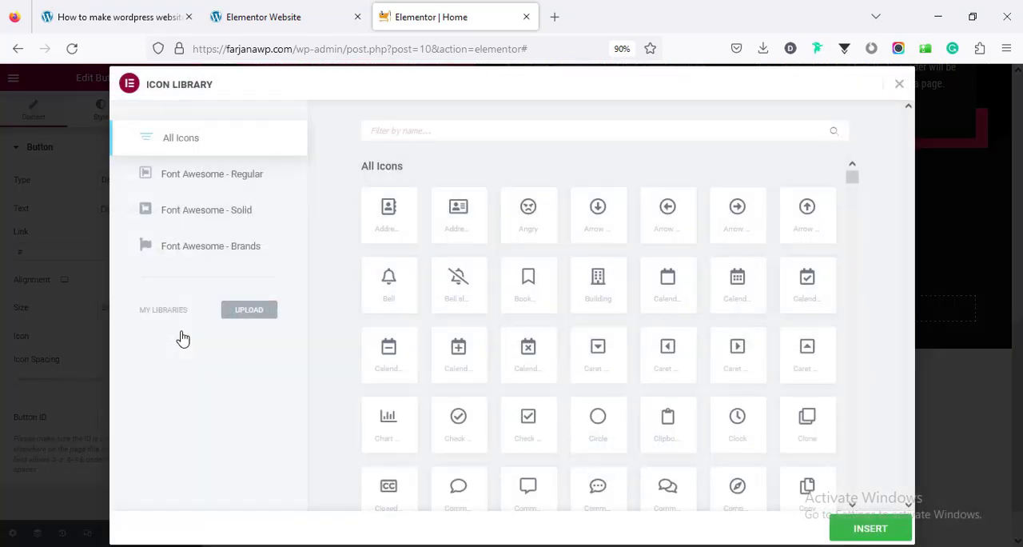
click(444, 128)
text(arr)
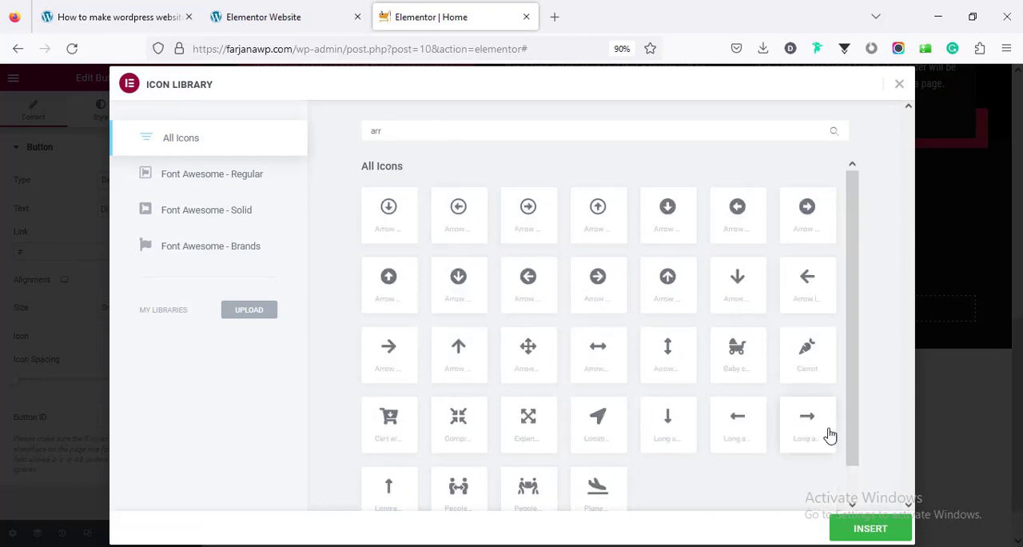
click(829, 435)
click(868, 529)
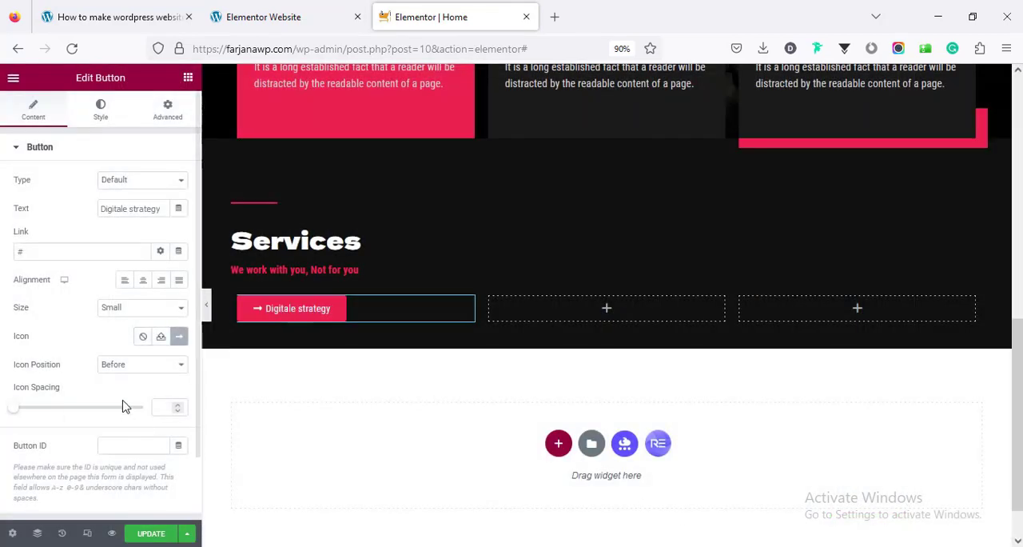
click(143, 367)
click(136, 399)
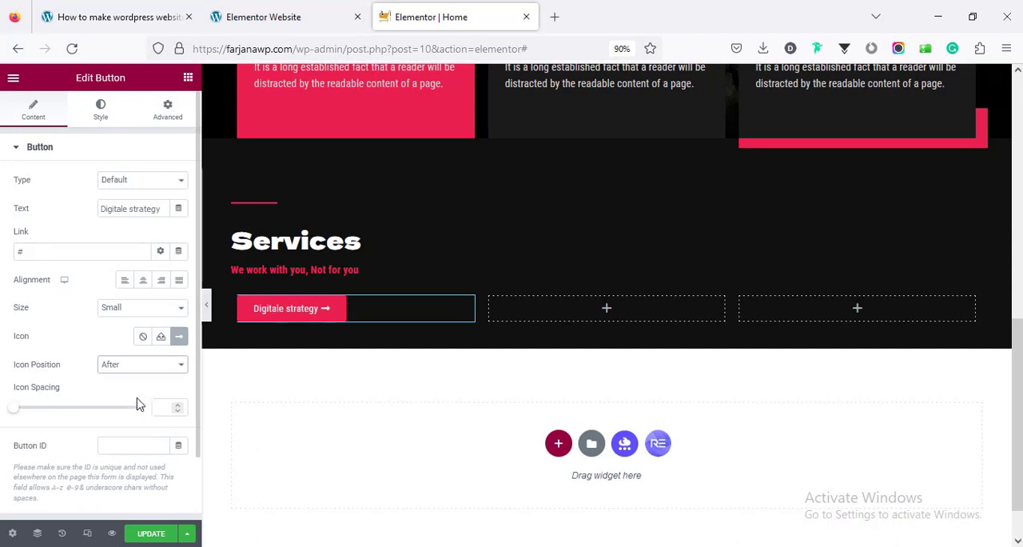
Set the button's normal background color to the global "box bg" and its hover background color to the global red
click(102, 116)
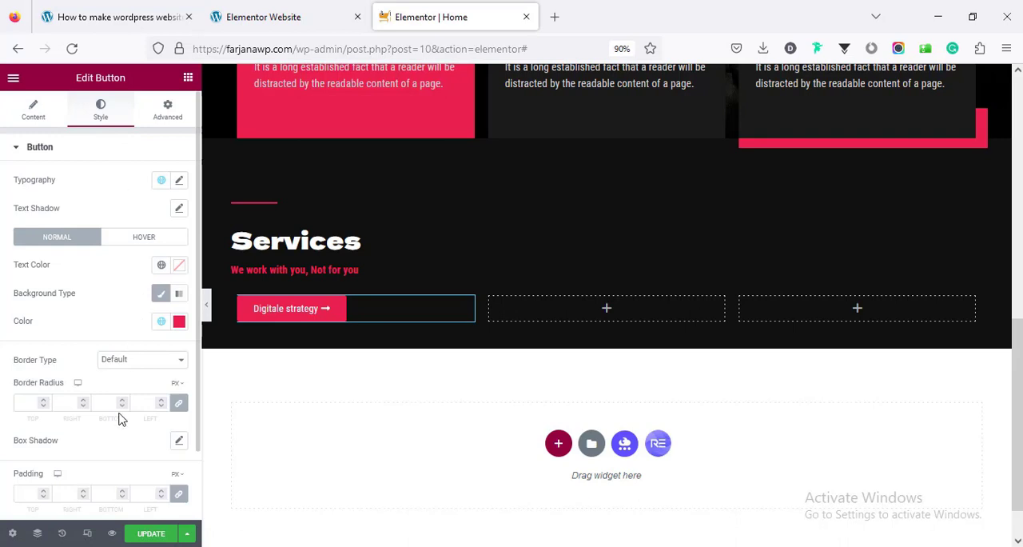
click(162, 322)
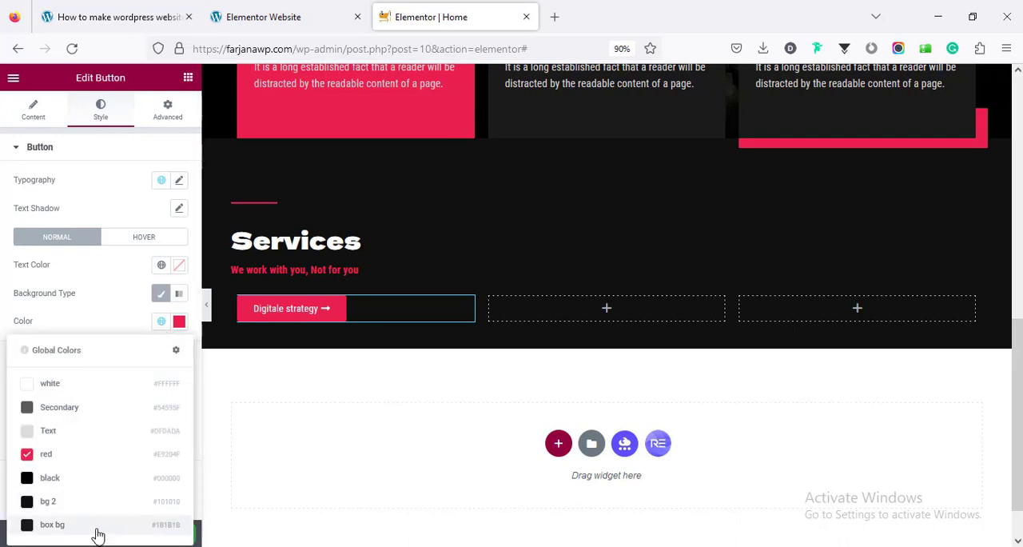
click(96, 527)
click(161, 246)
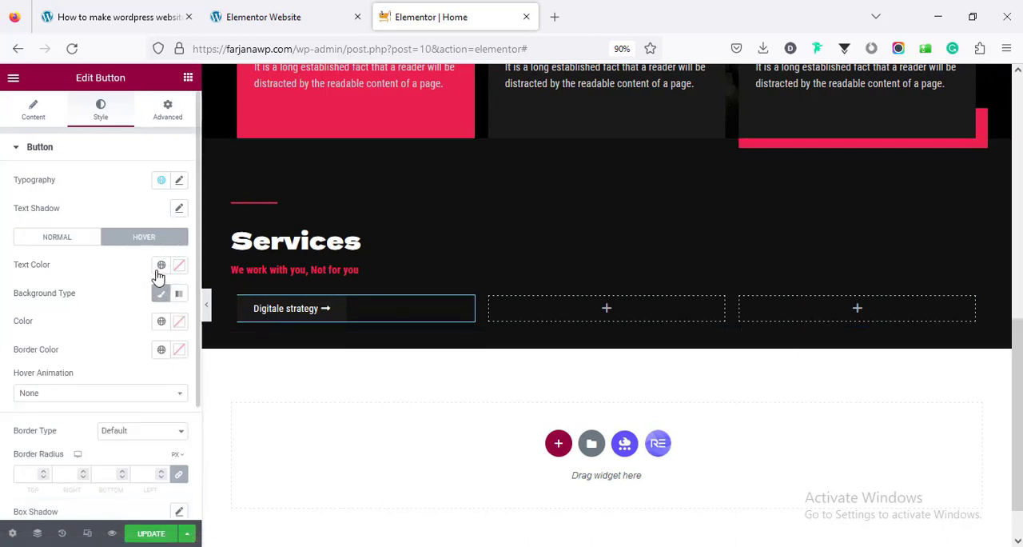
click(162, 327)
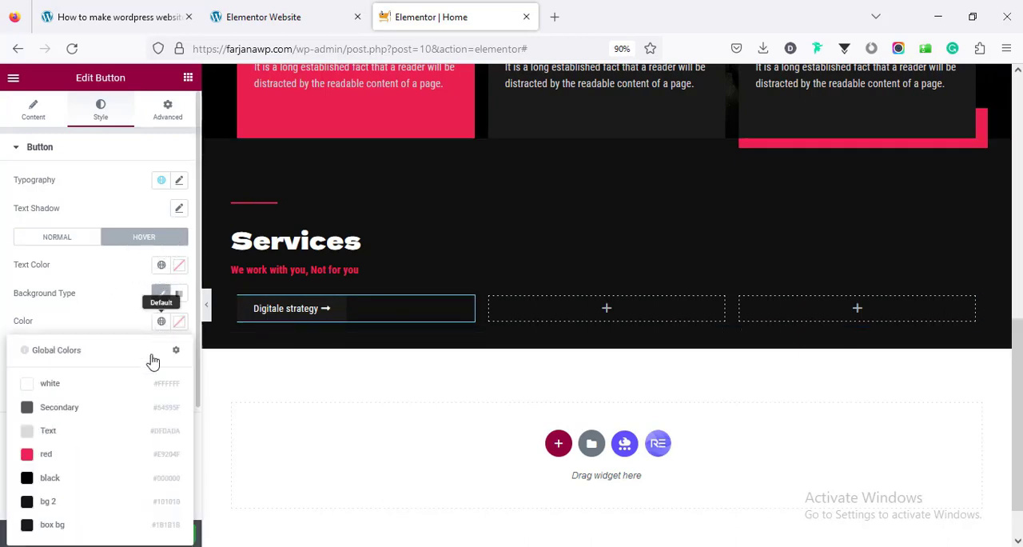
click(116, 452)
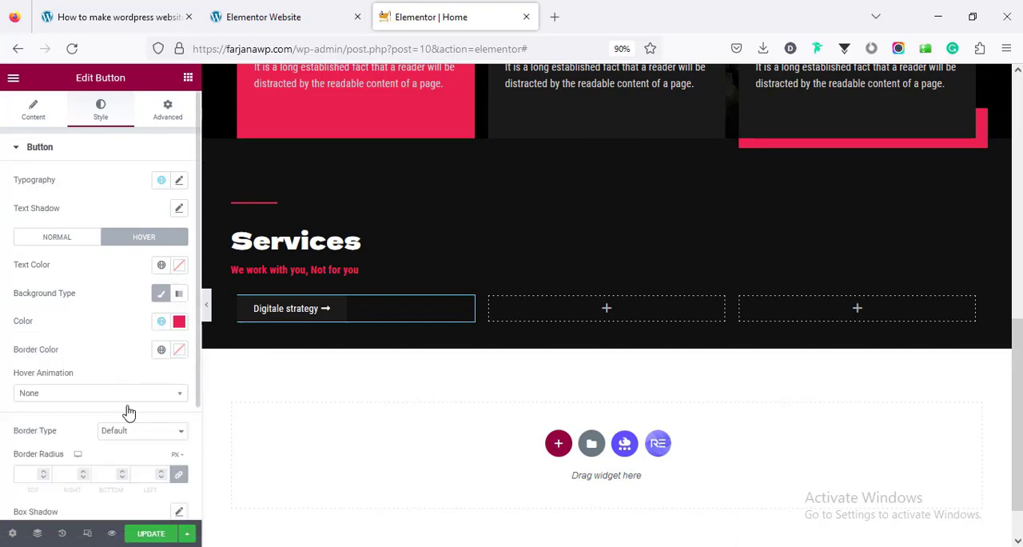
Set the button's padding to 20 px top and bottom and 30 px left and right, with the values unlinked
scroll(132, 422, down, 3)
click(177, 416)
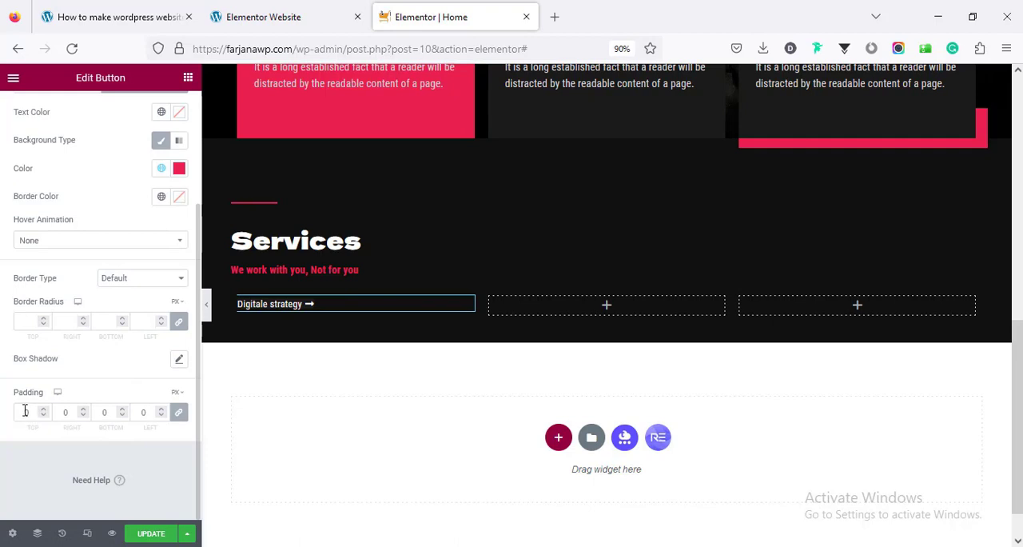
text(20)
click(176, 412)
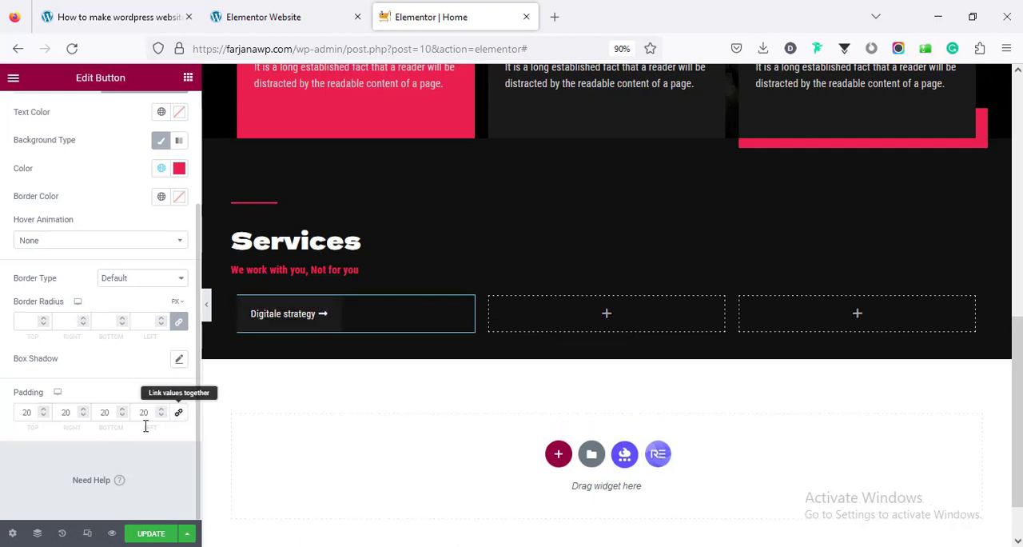
click(62, 414)
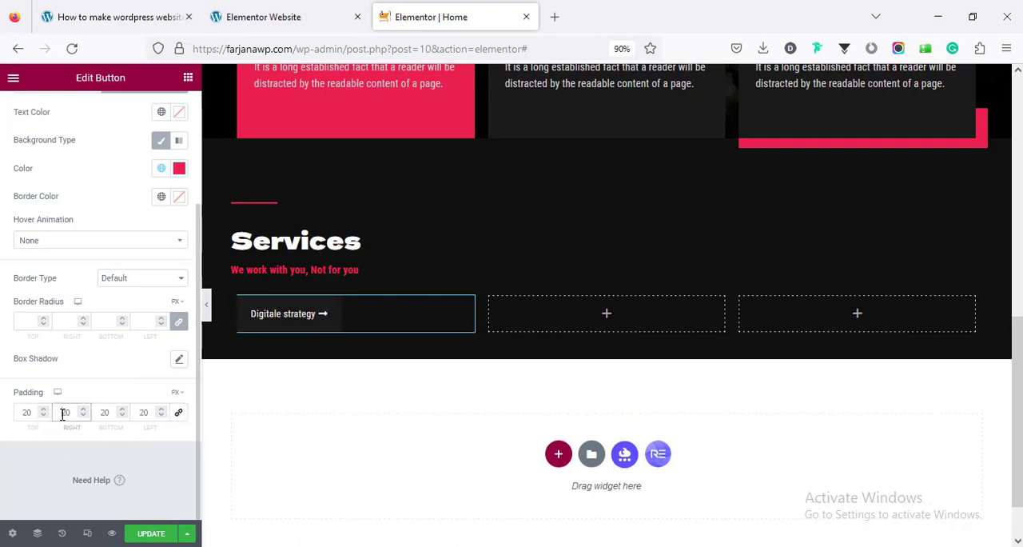
double_click(66, 415)
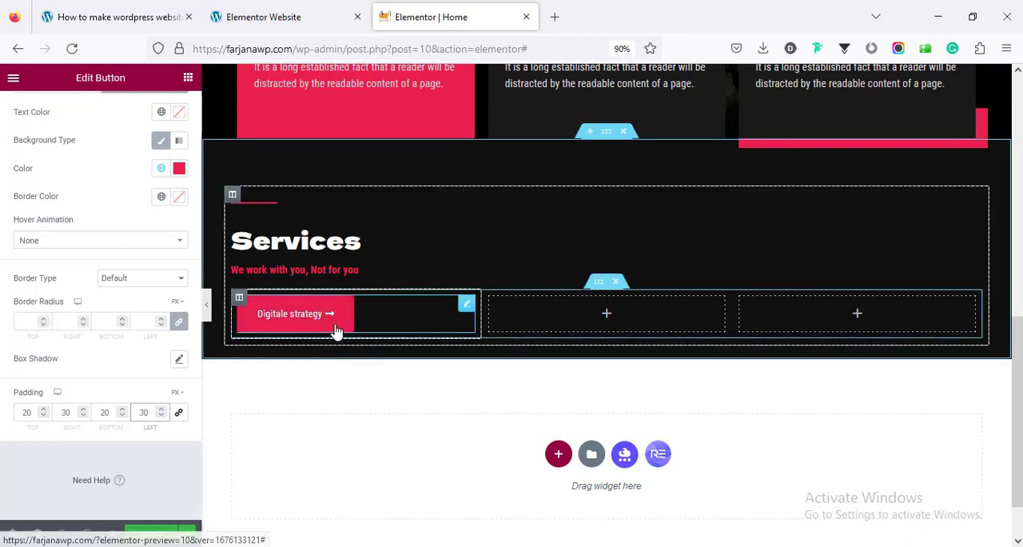
Copy the full-width button CSS (selector a, width: 100%) from the tutorial page into the "Digitale strategy" button's Royal Addons custom CSS
scroll(98, 392, up, 3)
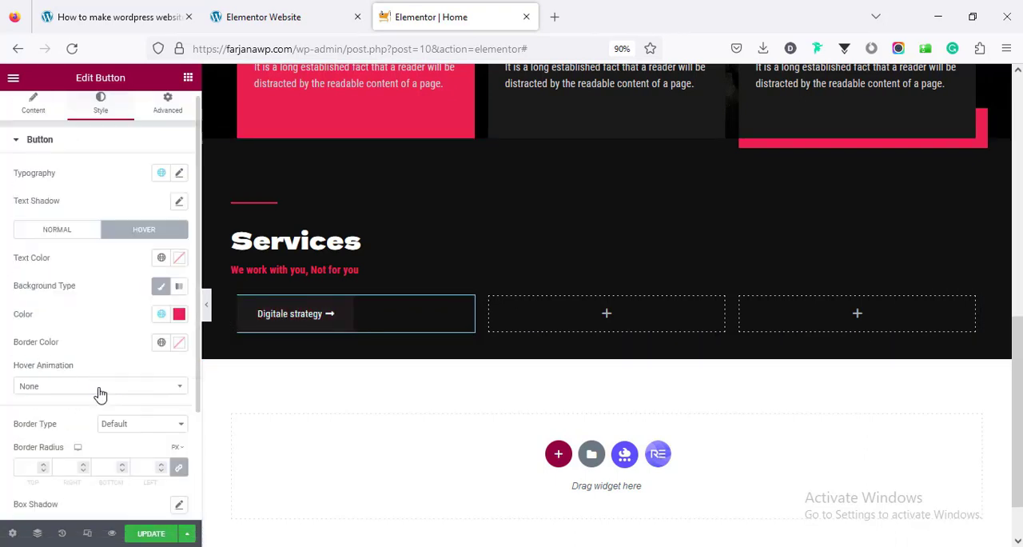
click(165, 113)
scroll(147, 406, down, 5)
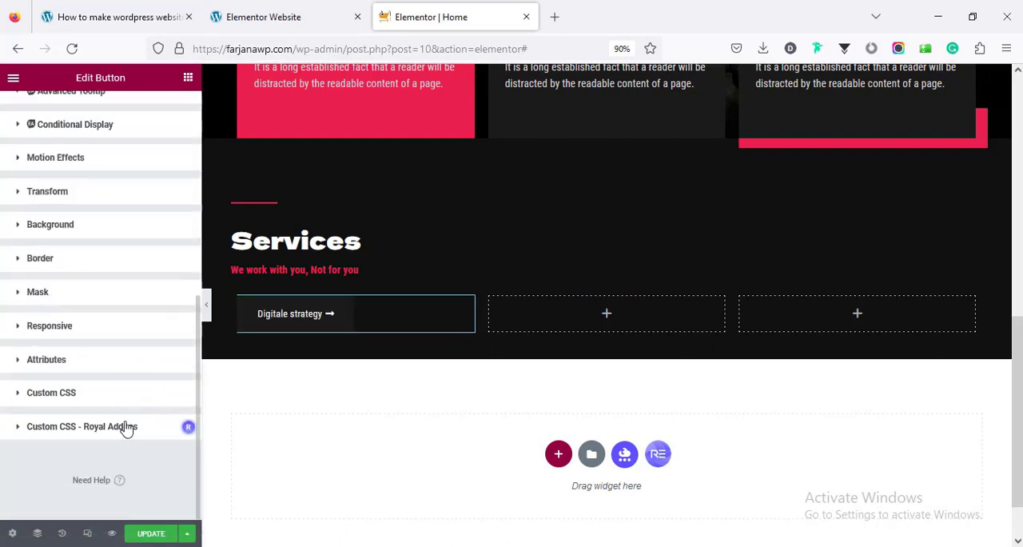
click(120, 433)
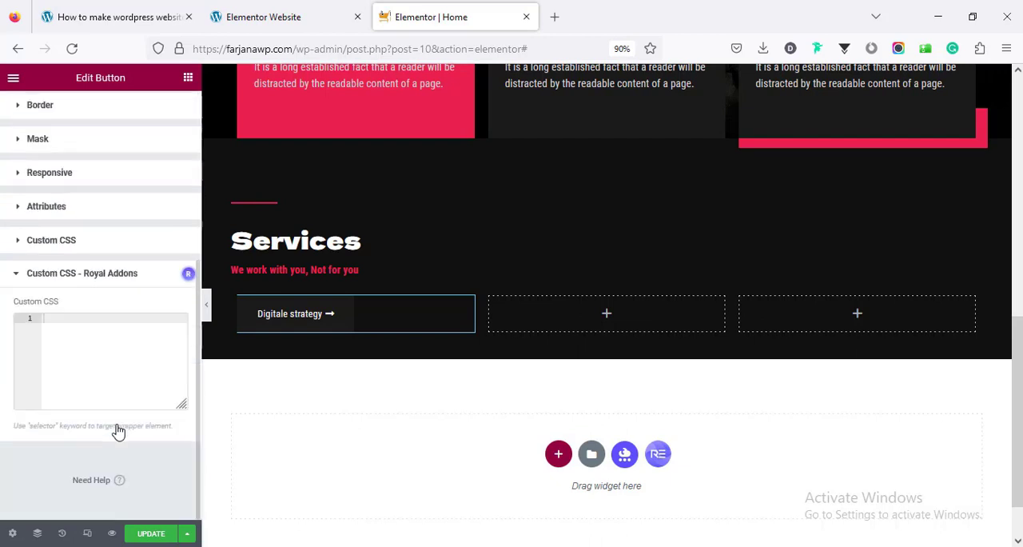
click(146, 17)
scroll(323, 332, down, 3)
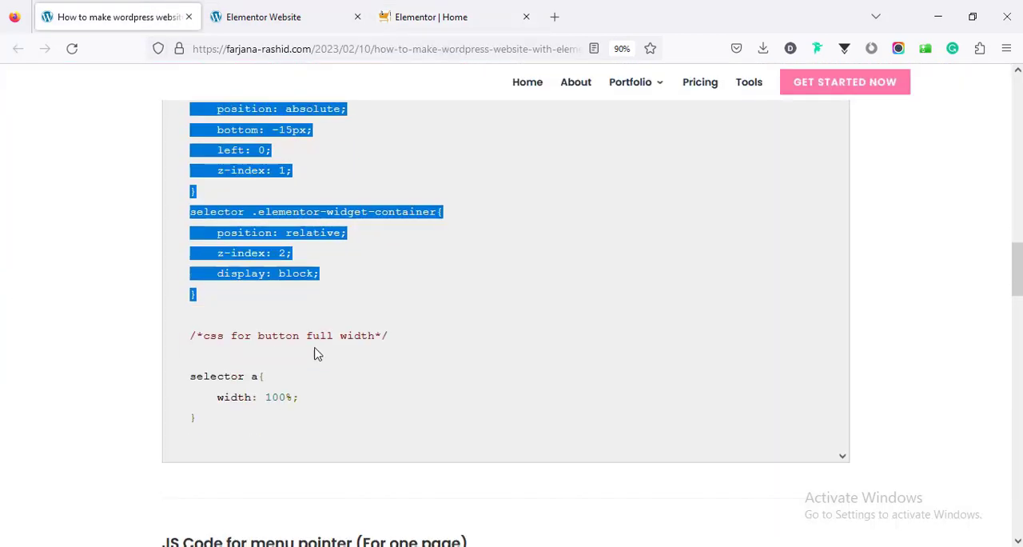
click(196, 297)
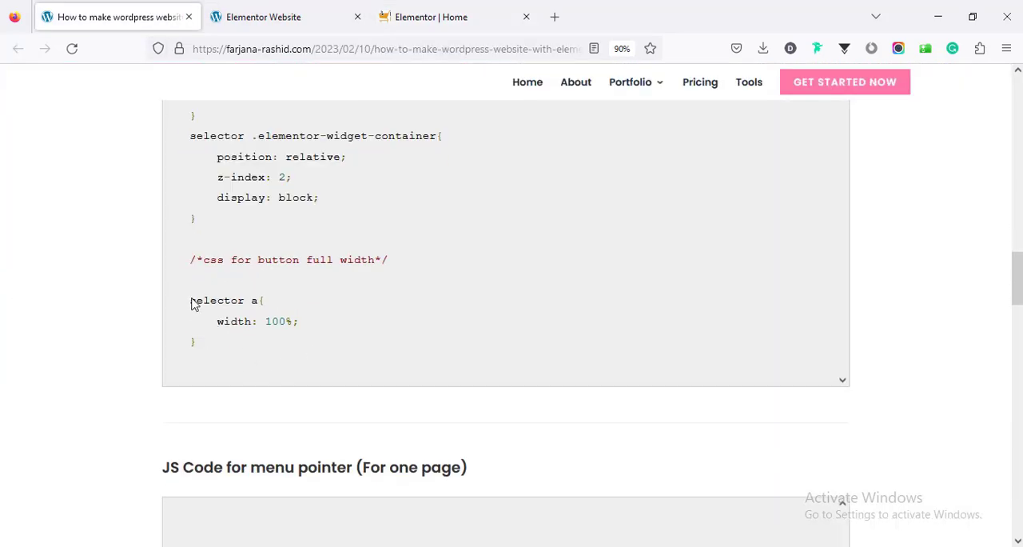
drag(192, 300, 217, 350)
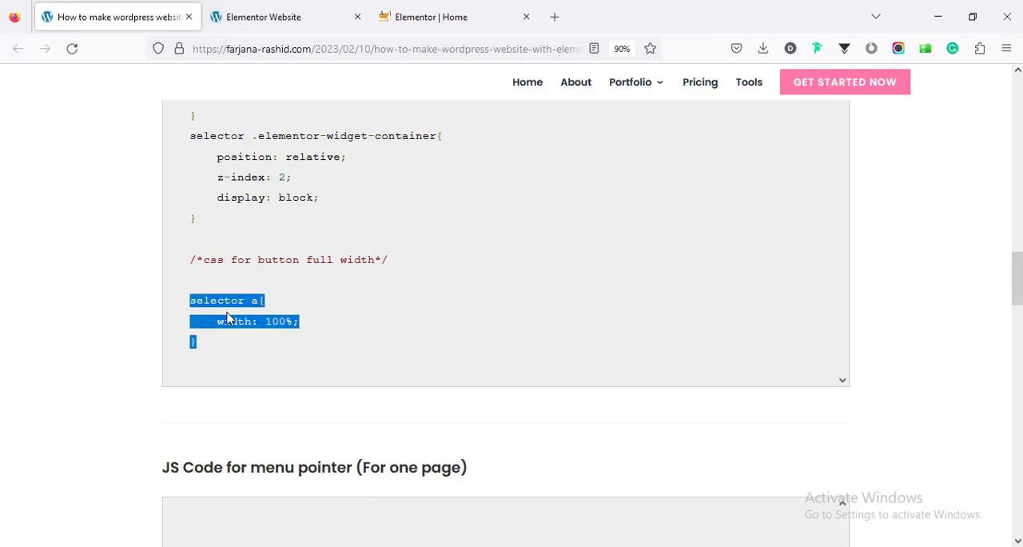
right_click(228, 318)
click(247, 327)
click(423, 17)
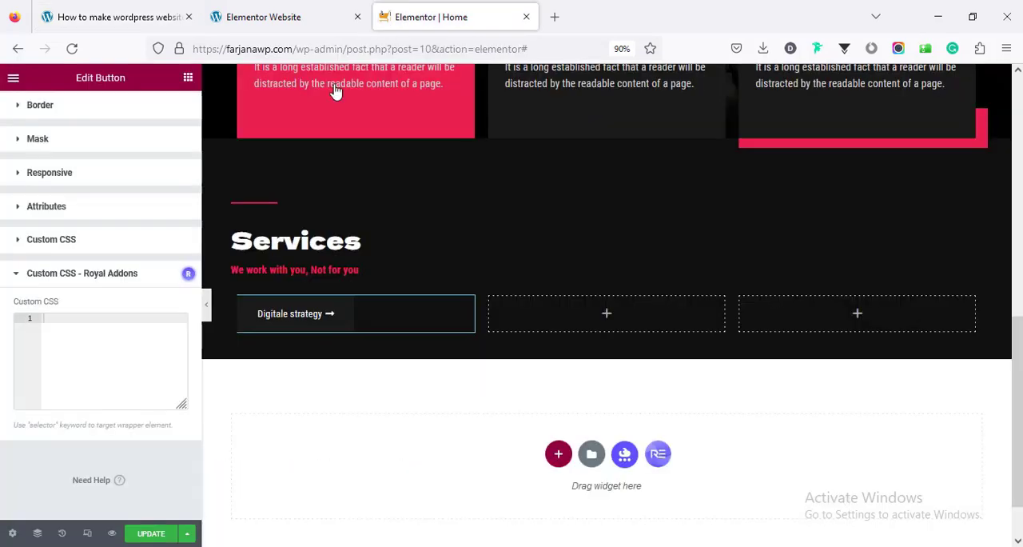
right_click(98, 348)
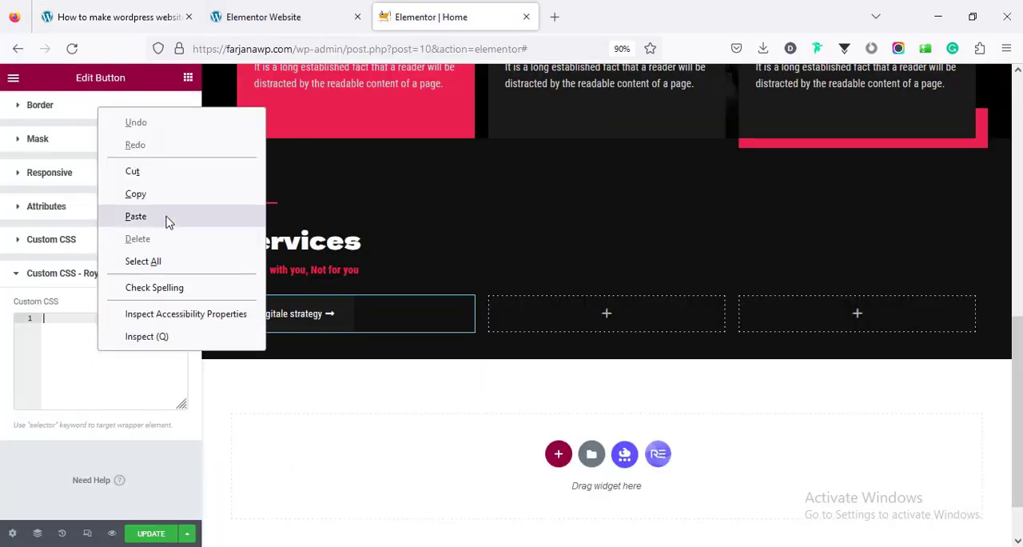
click(135, 215)
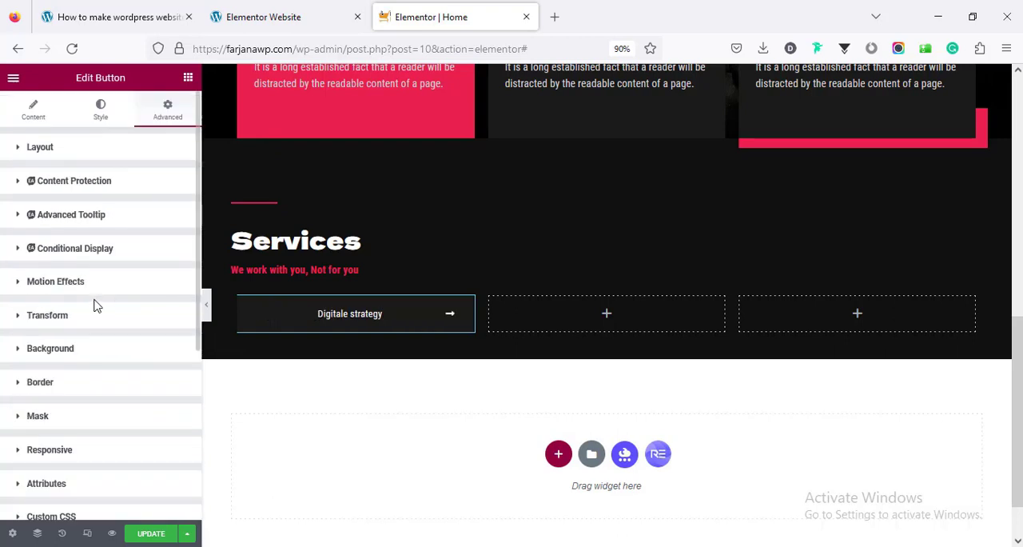
Set the "Digitale strategy" button's padding to 30 px on all sides
click(108, 126)
scroll(120, 320, down, 2)
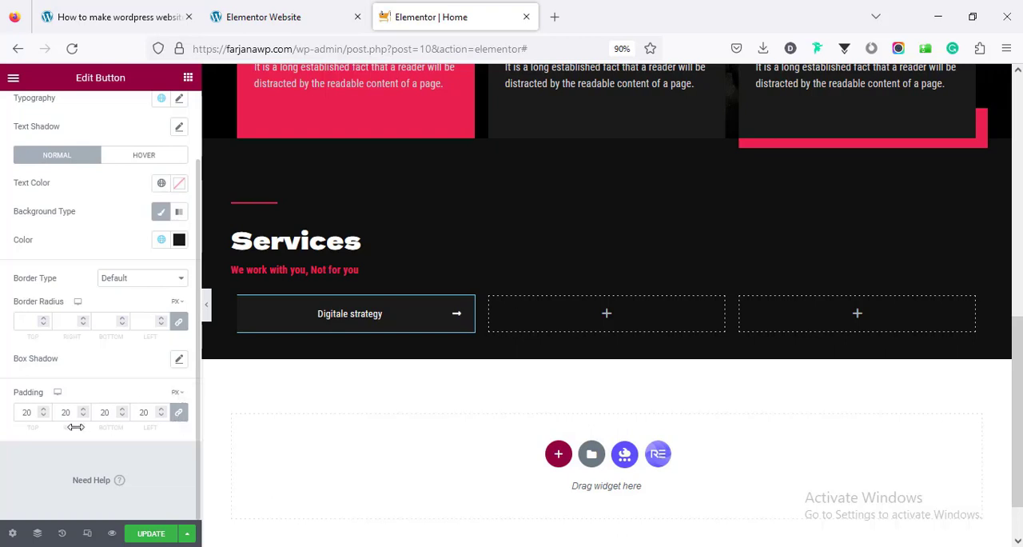
drag(26, 409, 1, 411)
text(30)
Set the button's typography size to 17 px
scroll(120, 320, up, 2)
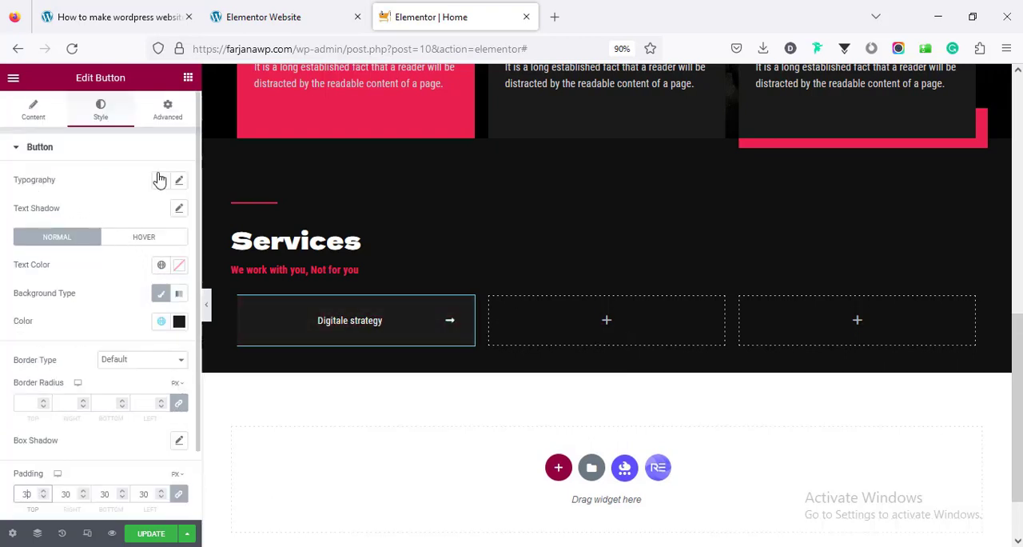
click(179, 181)
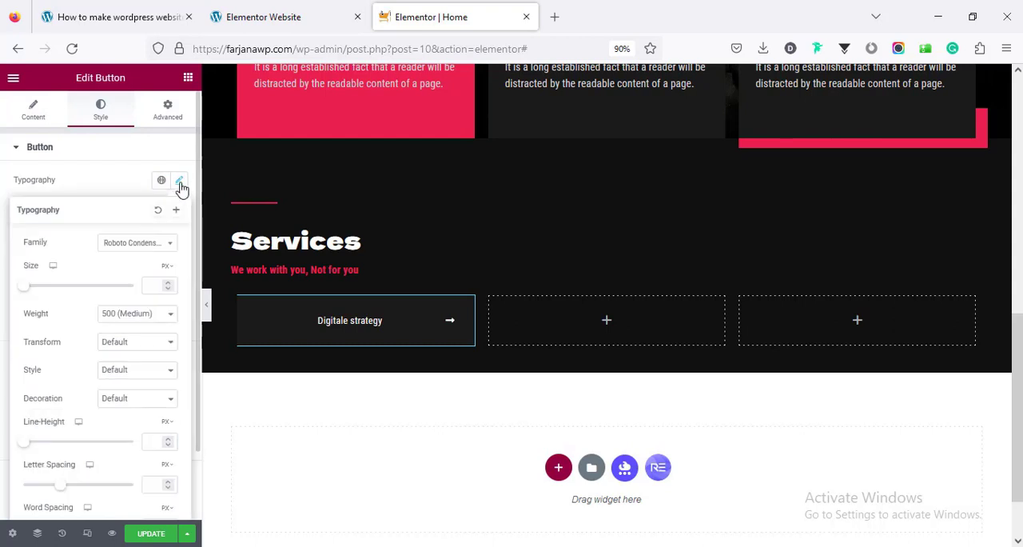
click(151, 281)
text(2)
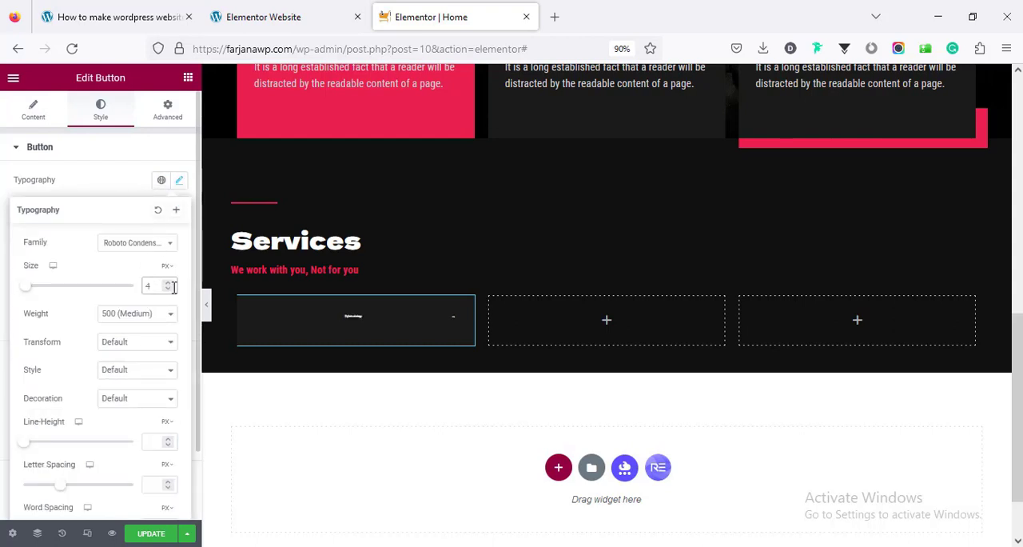
text(6)
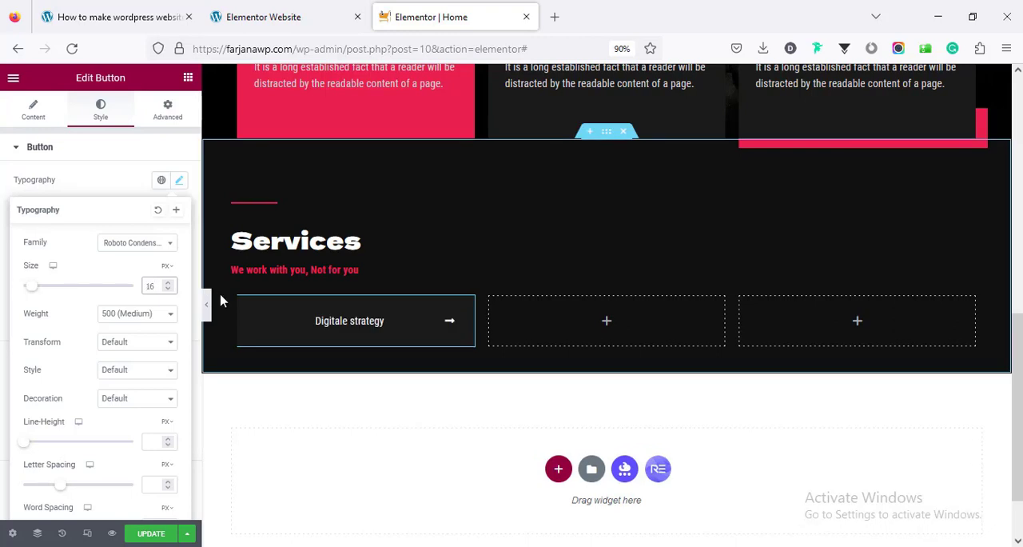
key(Up)
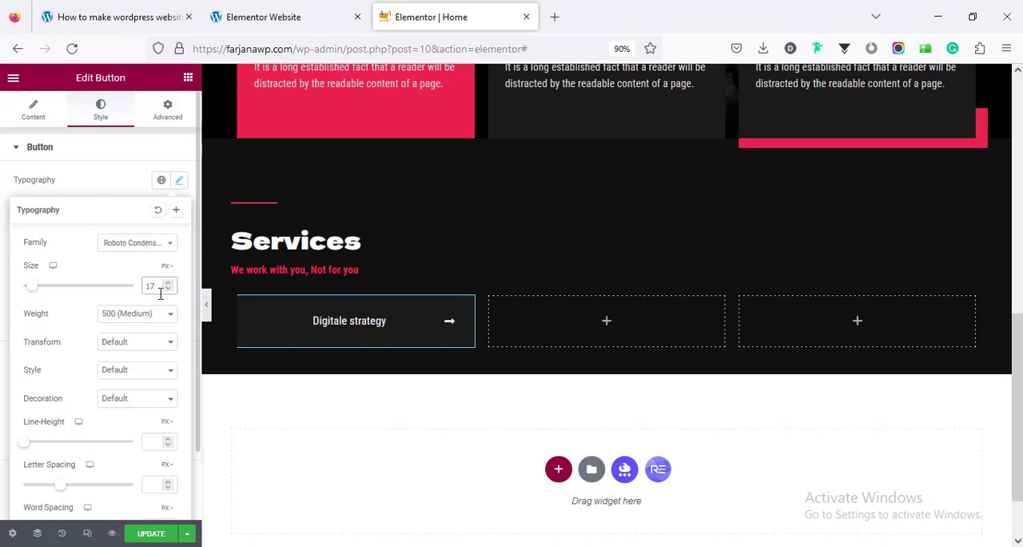
Copy the "Digitale strategy" button and paste it into the second and third inner columns
right_click(398, 324)
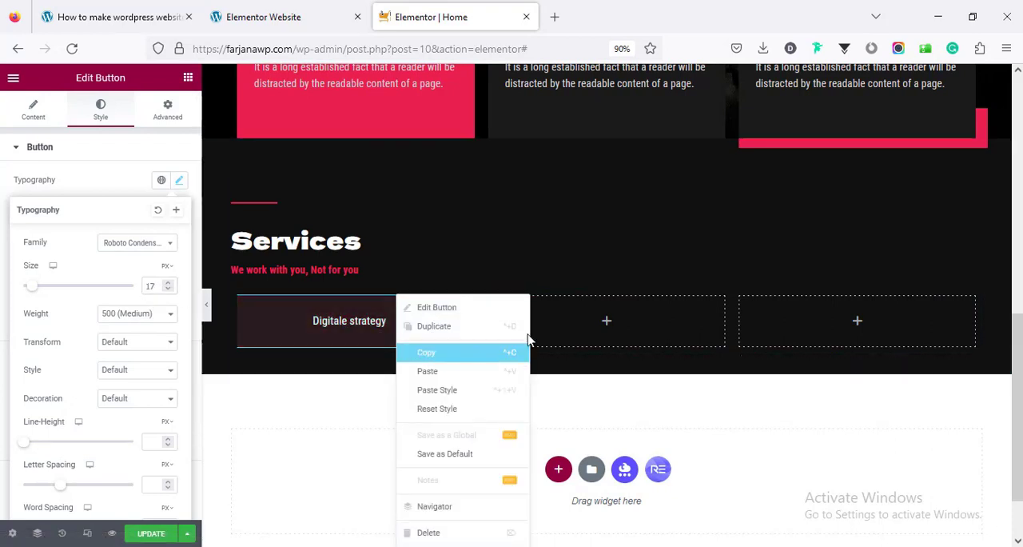
click(429, 351)
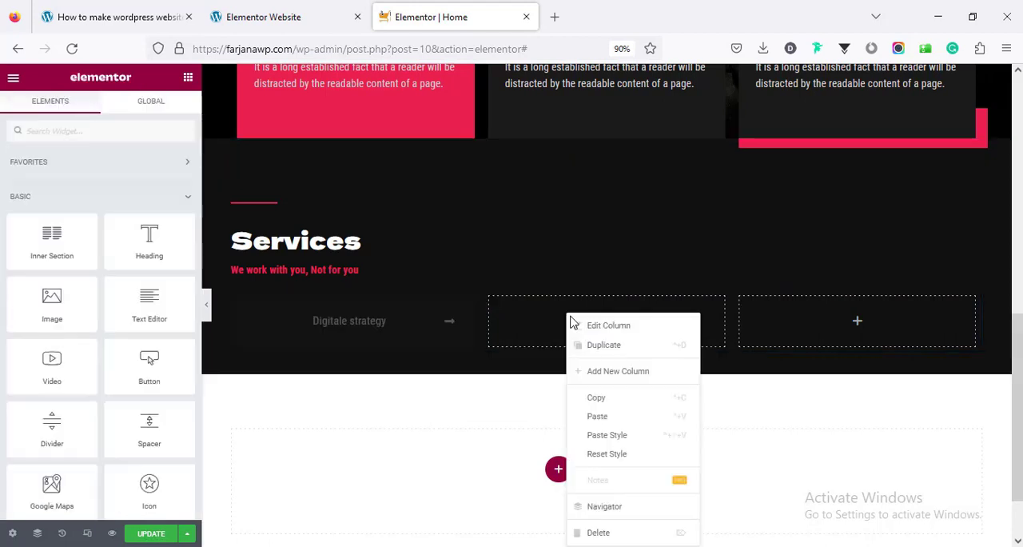
right_click(569, 321)
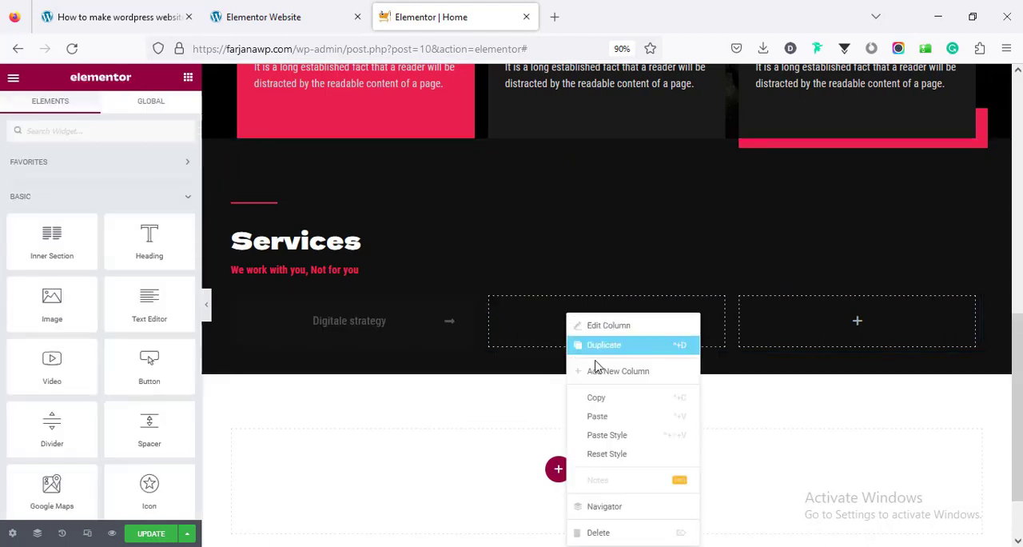
click(607, 421)
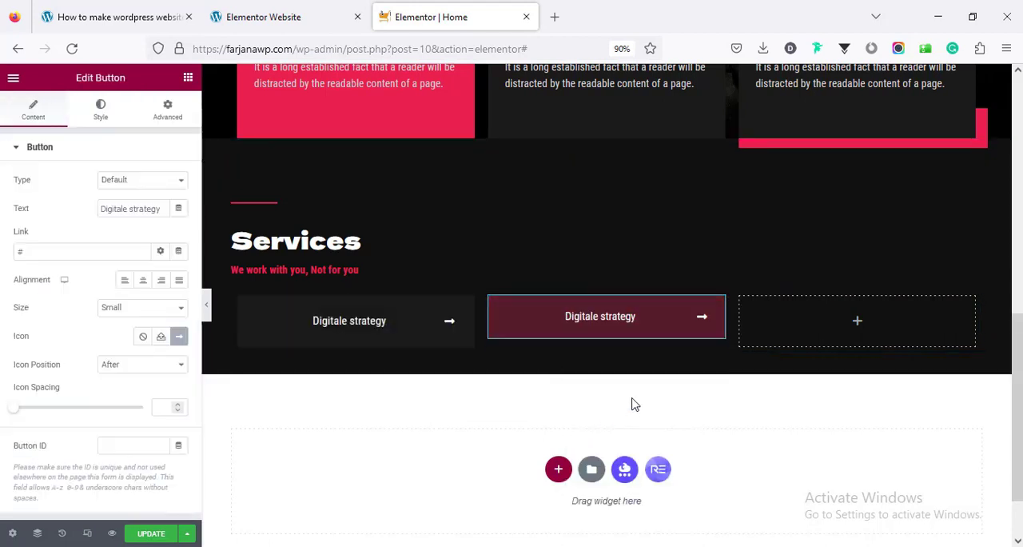
right_click(871, 327)
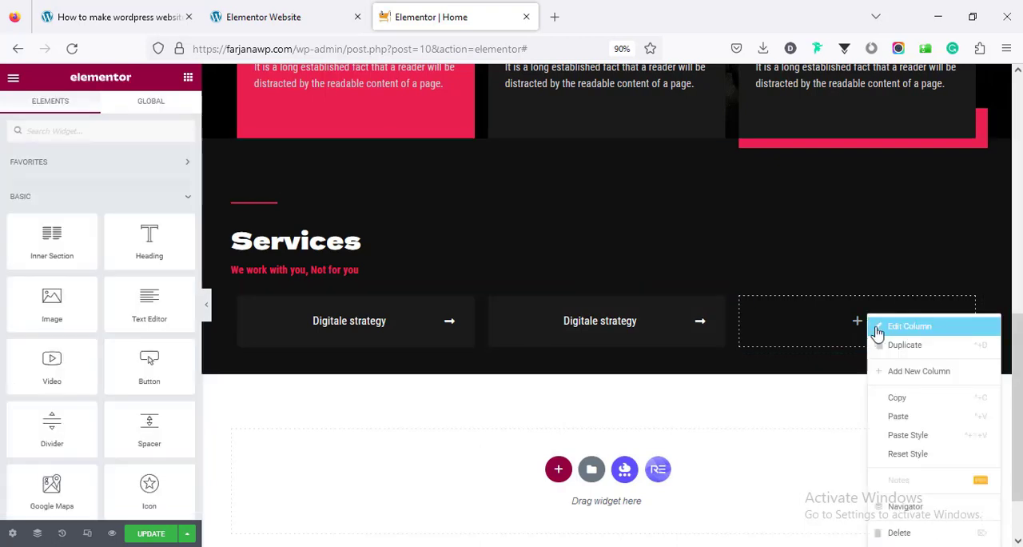
click(909, 420)
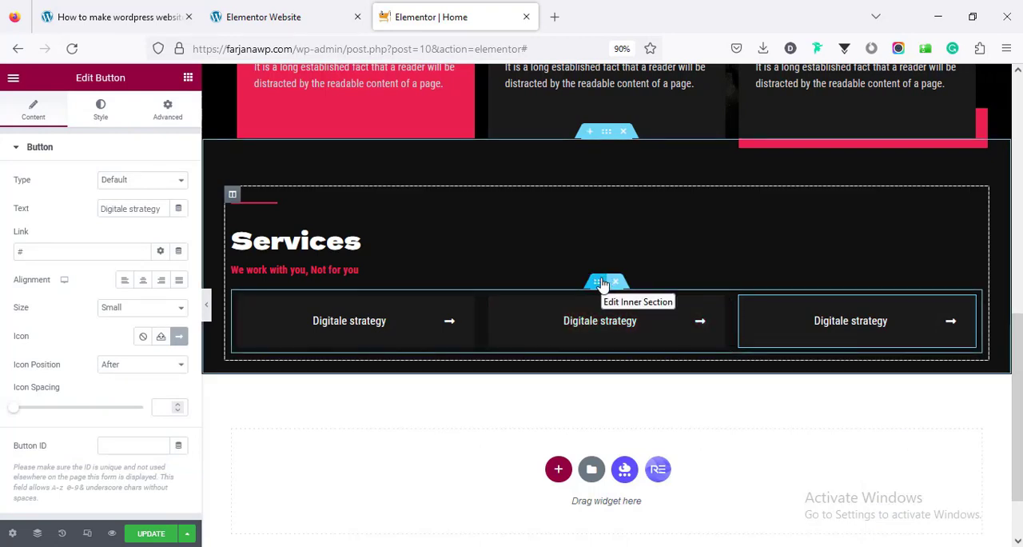
Duplicate the inner section of three buttons twice to make three rows of service buttons
right_click(603, 286)
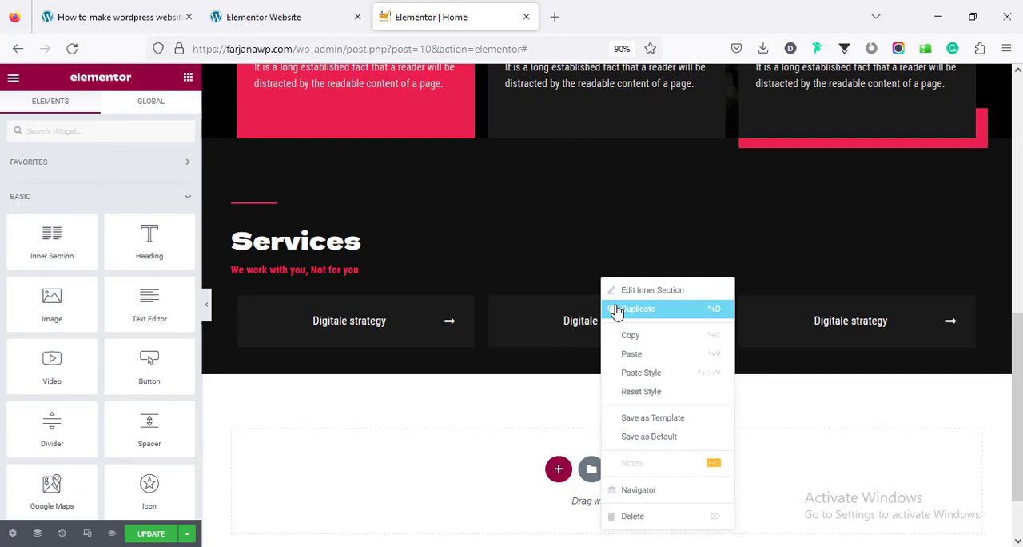
click(616, 312)
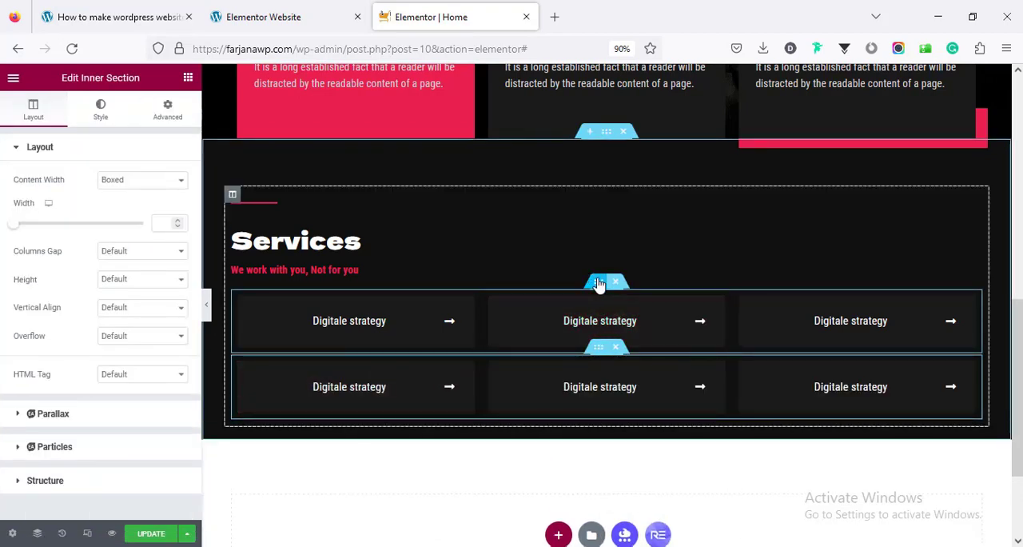
right_click(602, 285)
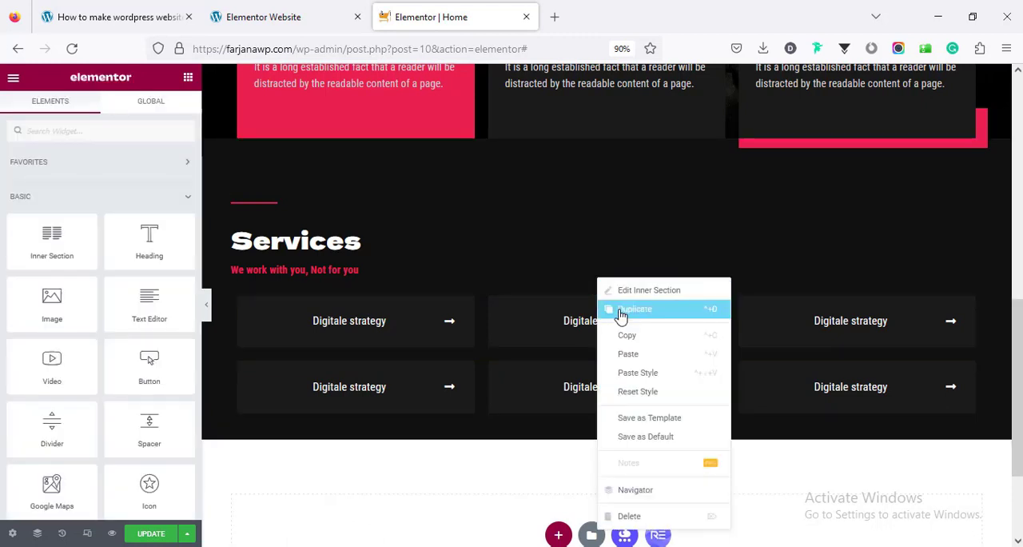
click(621, 313)
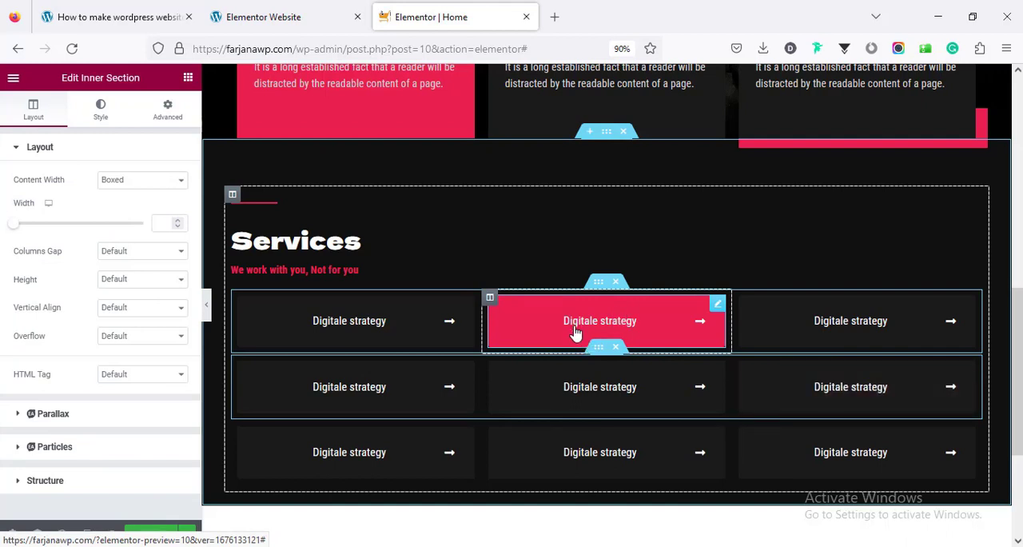
Set the Services section's bottom padding to 70 px in its advanced settings
click(607, 133)
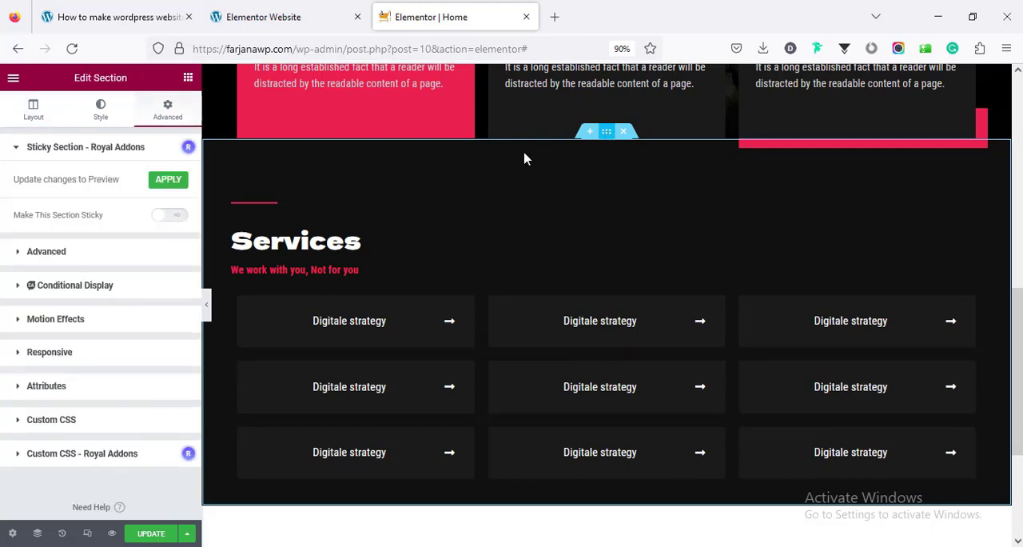
click(91, 254)
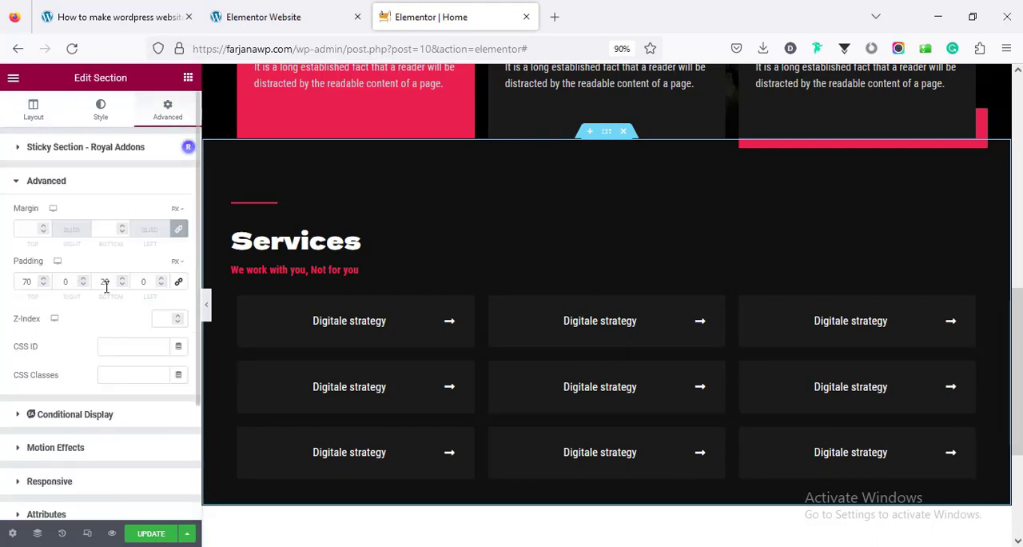
double_click(105, 282)
text(70)
scroll(395, 439, down, 2)
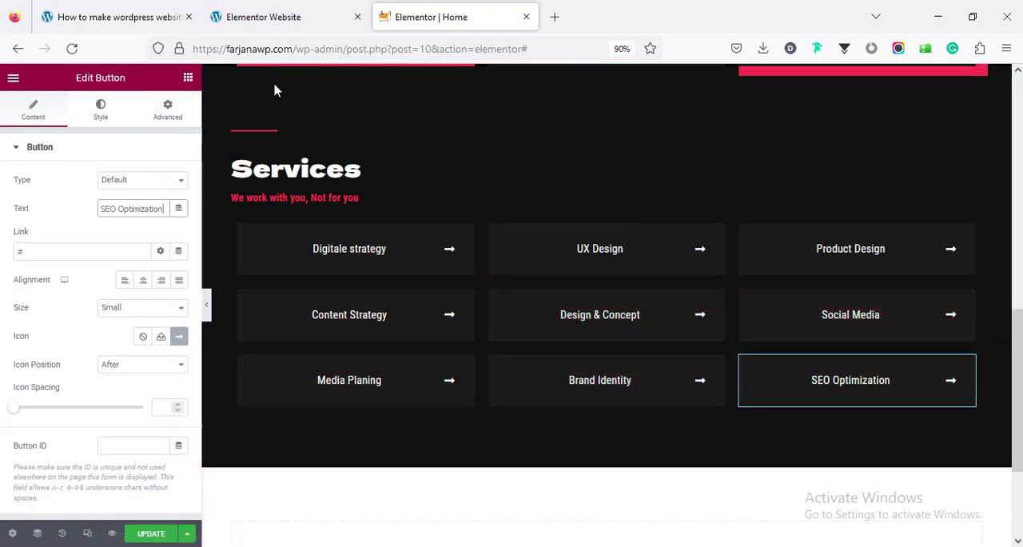
Duplicate the whole Services section
scroll(322, 272, down, 3)
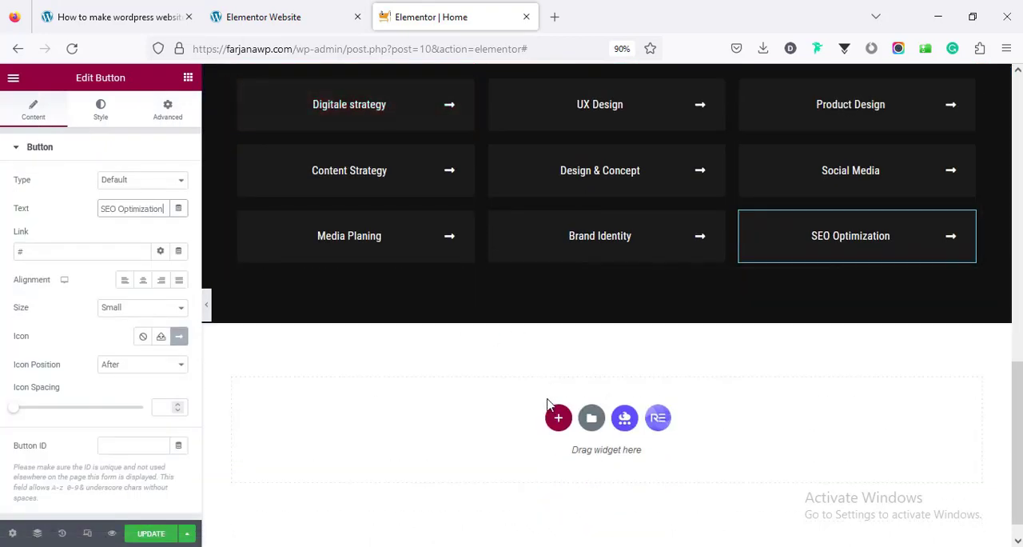
scroll(447, 334, up, 3)
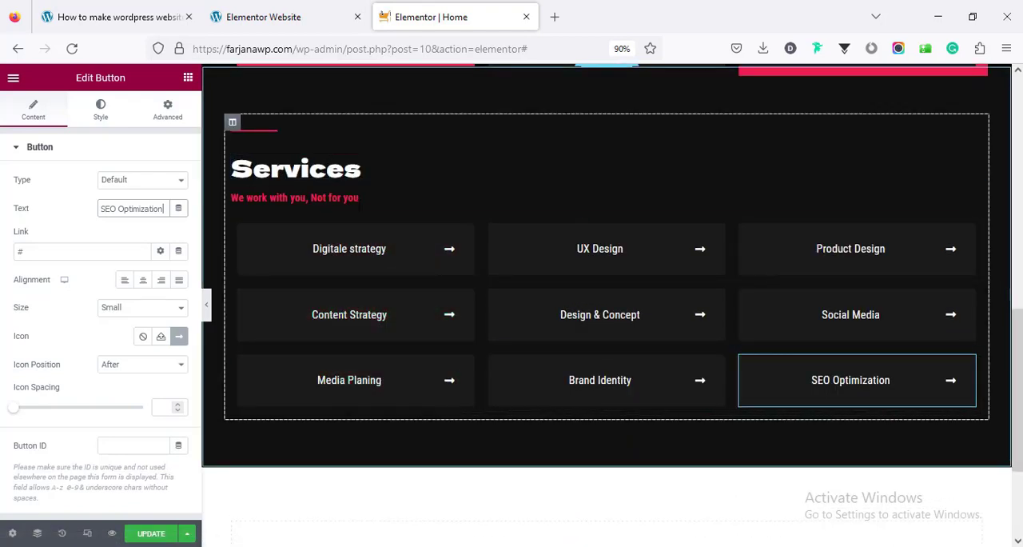
right_click(295, 130)
scroll(555, 221, up, 3)
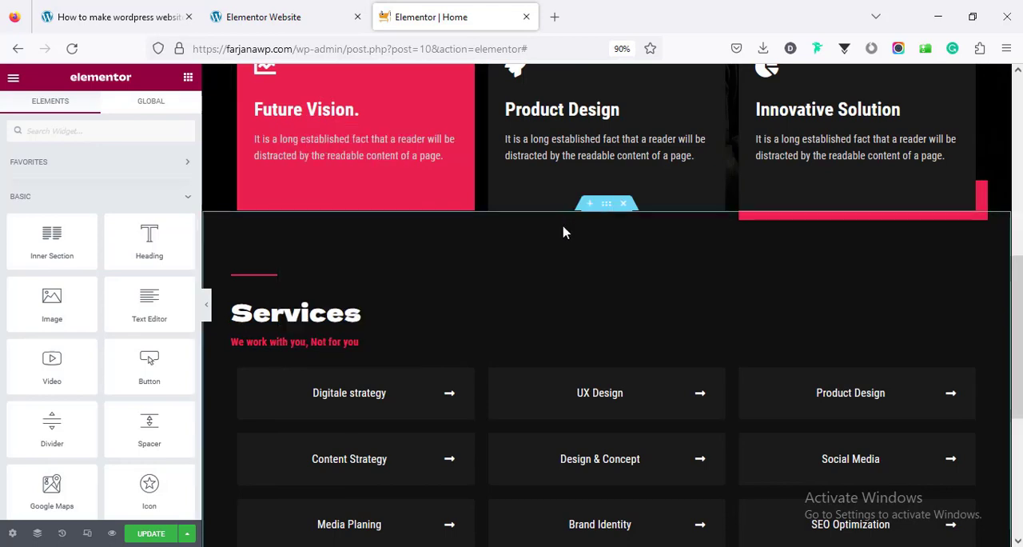
right_click(605, 204)
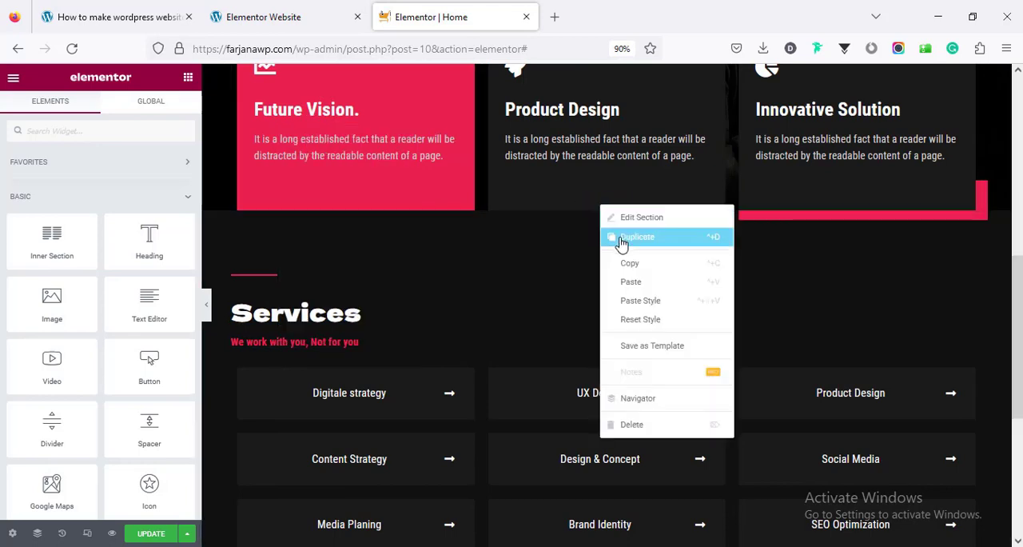
click(618, 235)
Delete the three inner sections of service buttons from the duplicated section, keeping its divider, heading and subtitle
scroll(566, 299, down, 5)
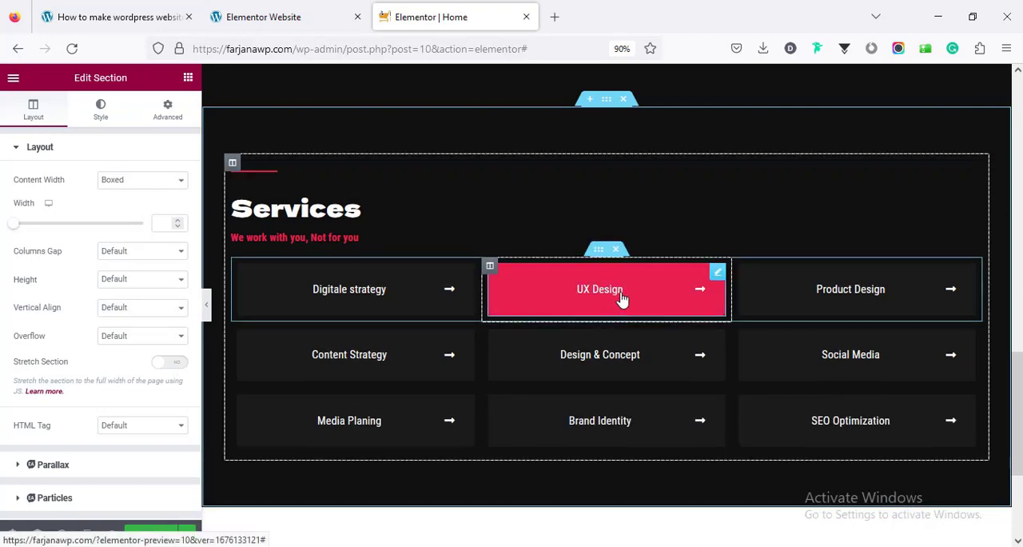
click(616, 250)
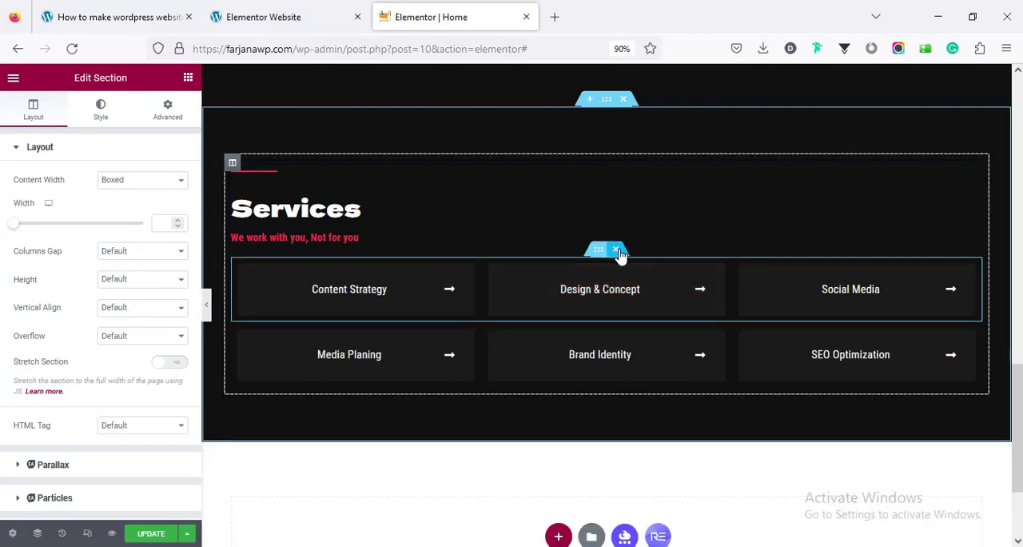
click(620, 252)
click(617, 253)
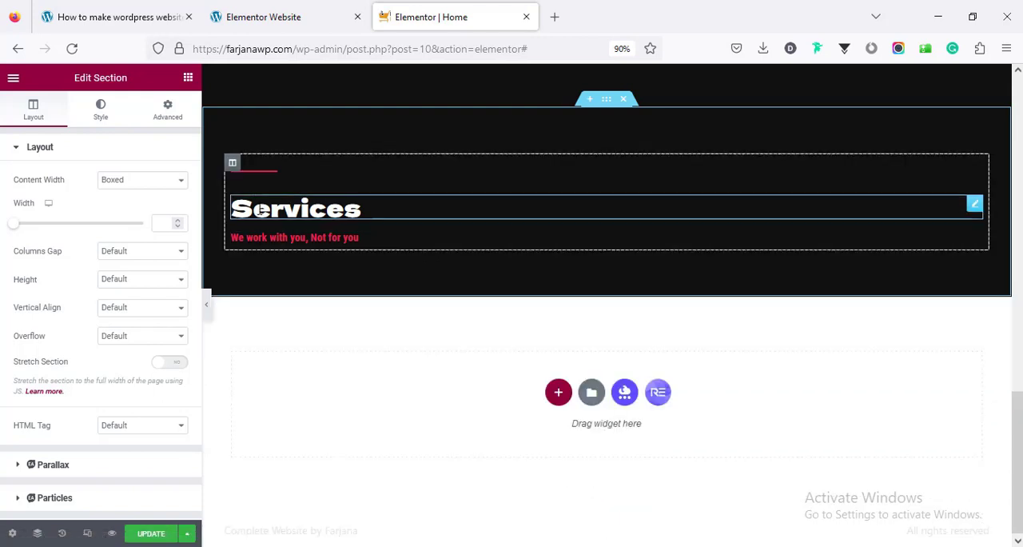
Change the duplicated section's heading text to "Works"
click(260, 210)
click(283, 16)
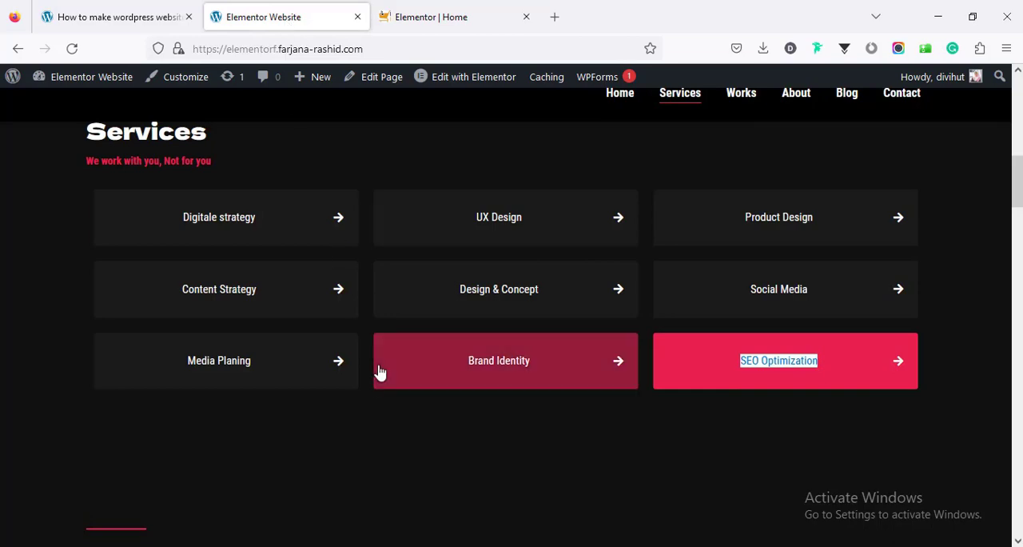
scroll(380, 371, down, 5)
click(448, 16)
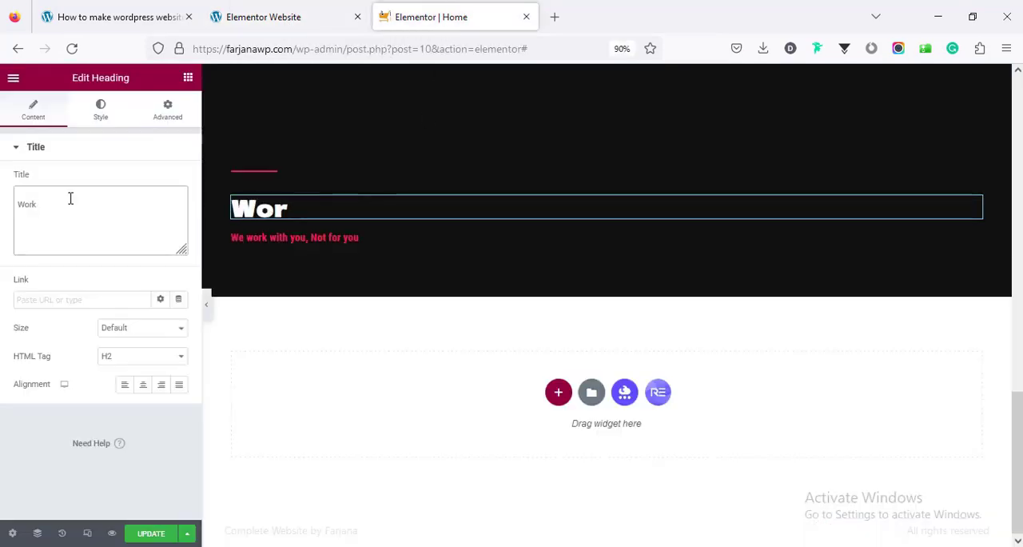
text(ks)
Copy the subtitle "THINGS WE'VE MADE" from the demo site's Work section and use it to replace the subtitle under the Works heading
click(256, 16)
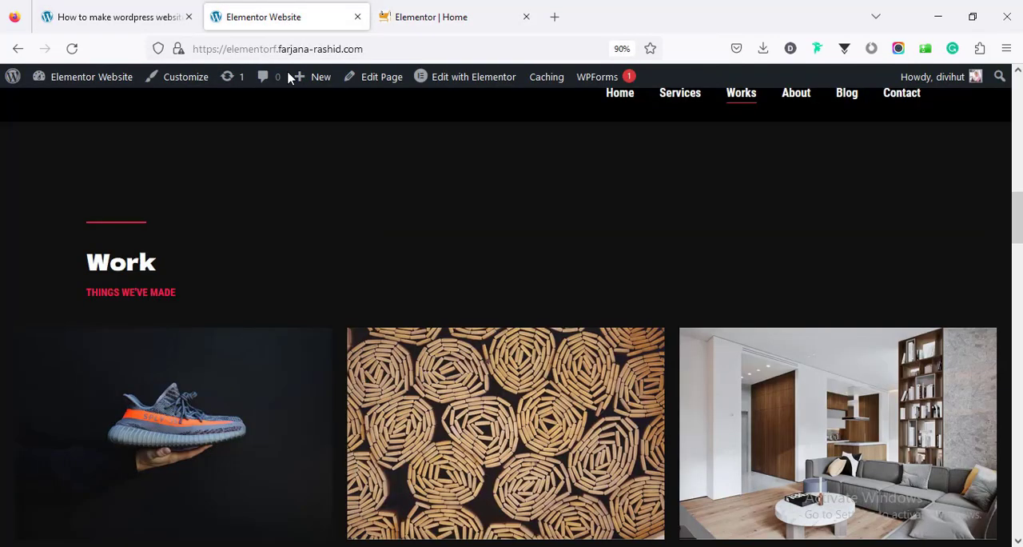
triple_click(163, 293)
key(ctrl+c)
right_click(163, 295)
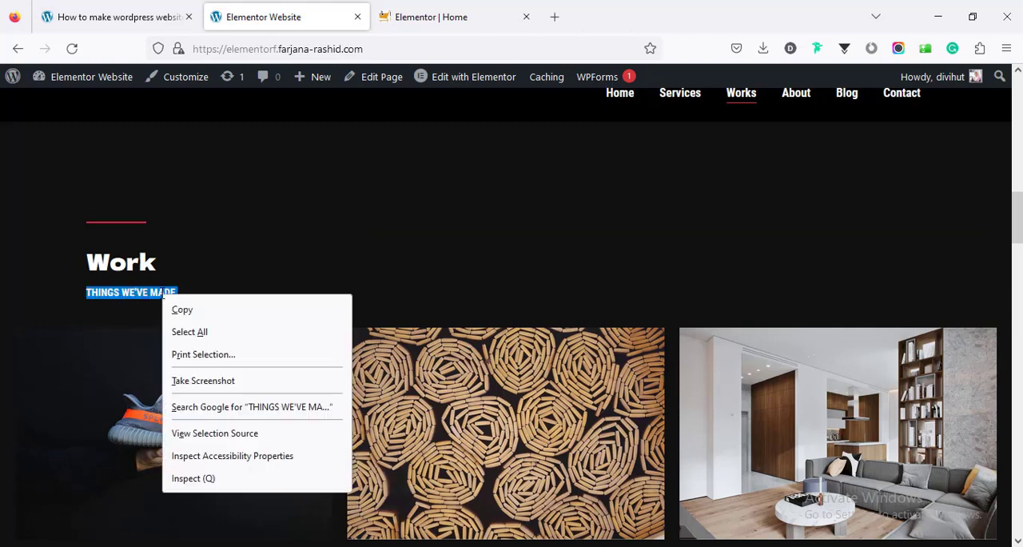
click(181, 309)
click(552, 16)
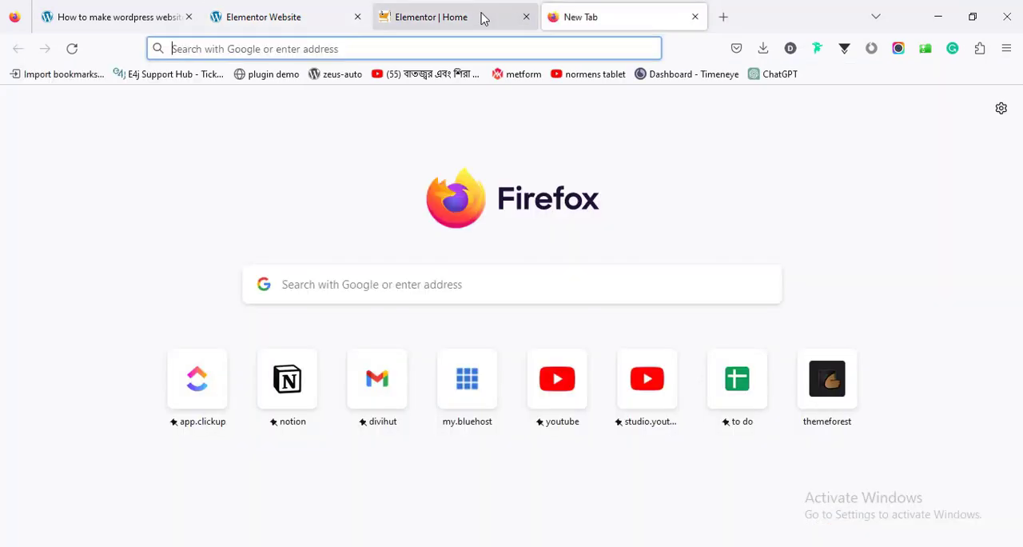
click(487, 20)
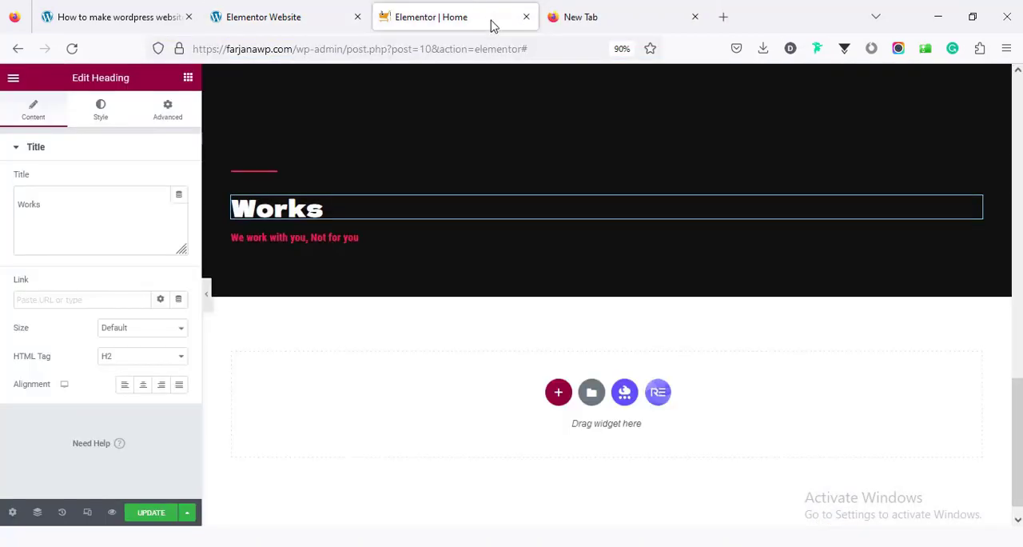
click(361, 247)
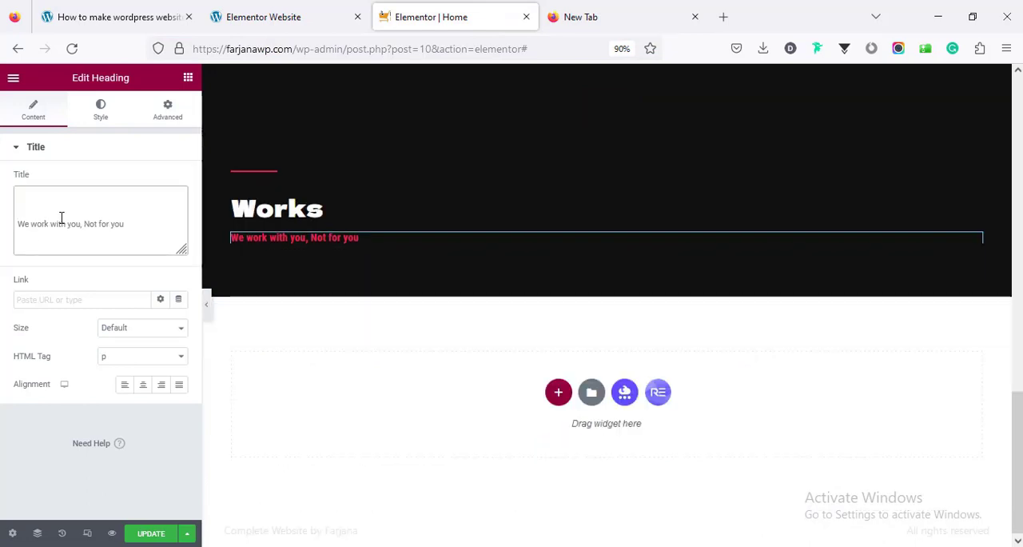
triple_click(59, 223)
key(ctrl+v)
Set the Works section's bottom padding to 20 px in its advanced settings
click(167, 109)
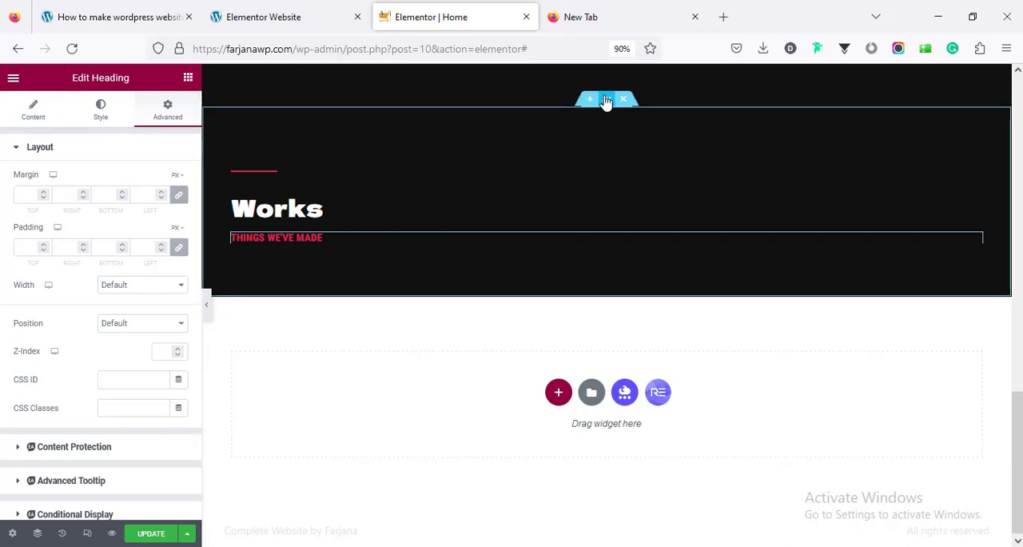
click(606, 100)
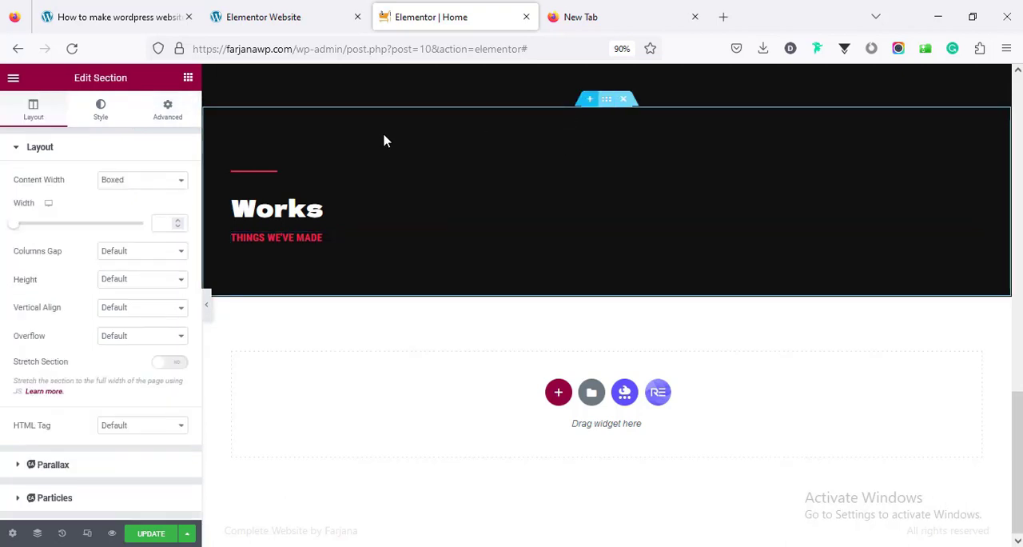
click(165, 120)
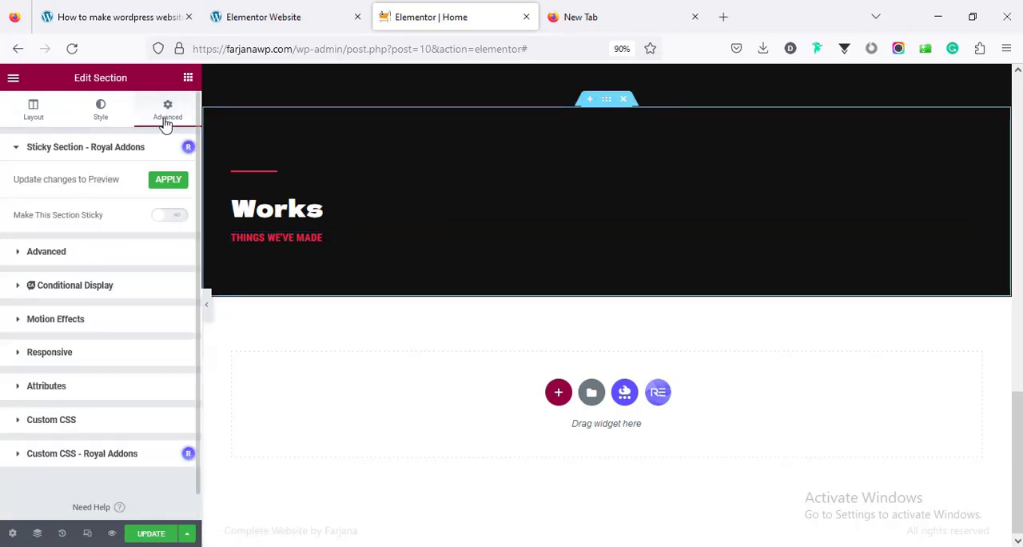
click(121, 255)
double_click(106, 280)
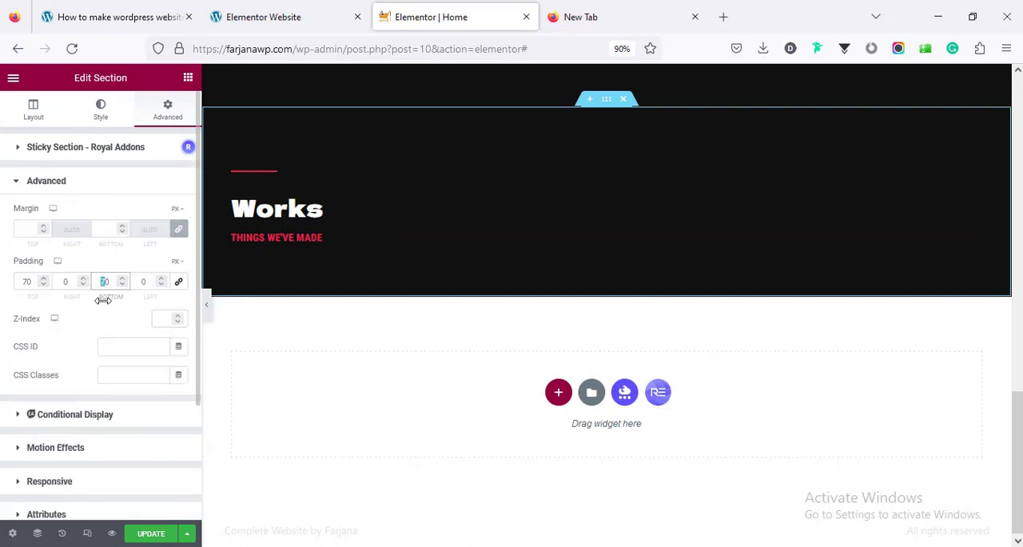
text(20)
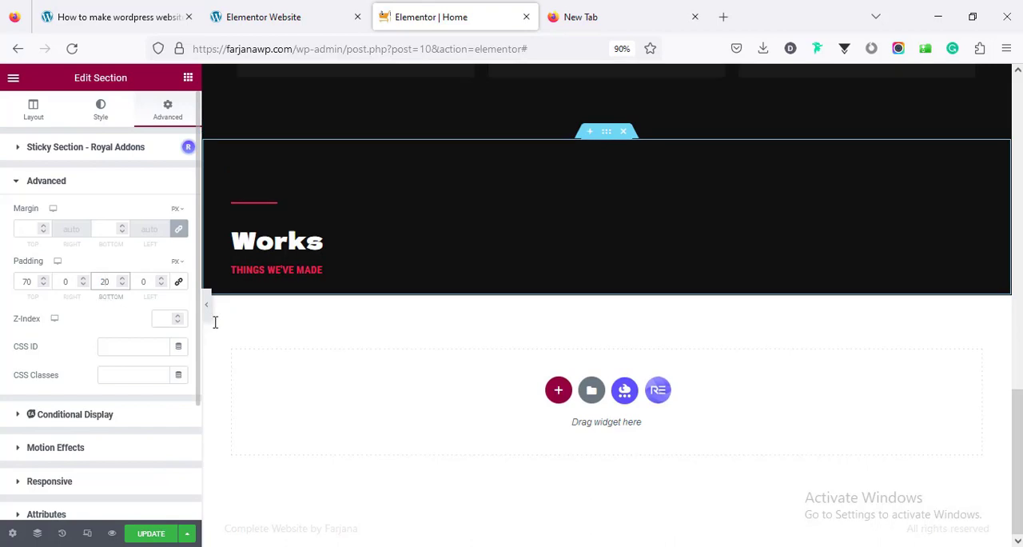
Add a single-column section below the Works section and apply the Works section's copied style to it
click(559, 391)
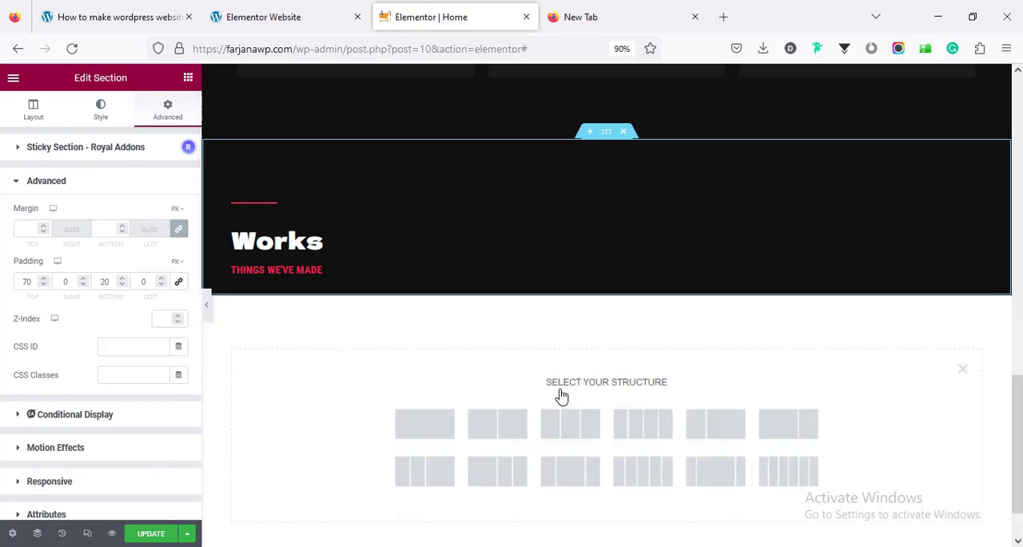
click(415, 432)
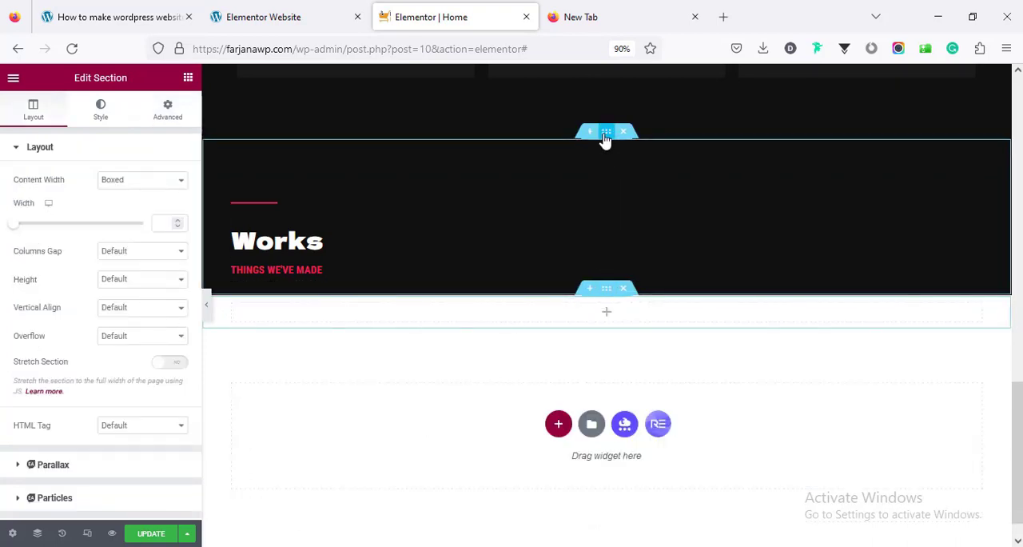
right_click(605, 138)
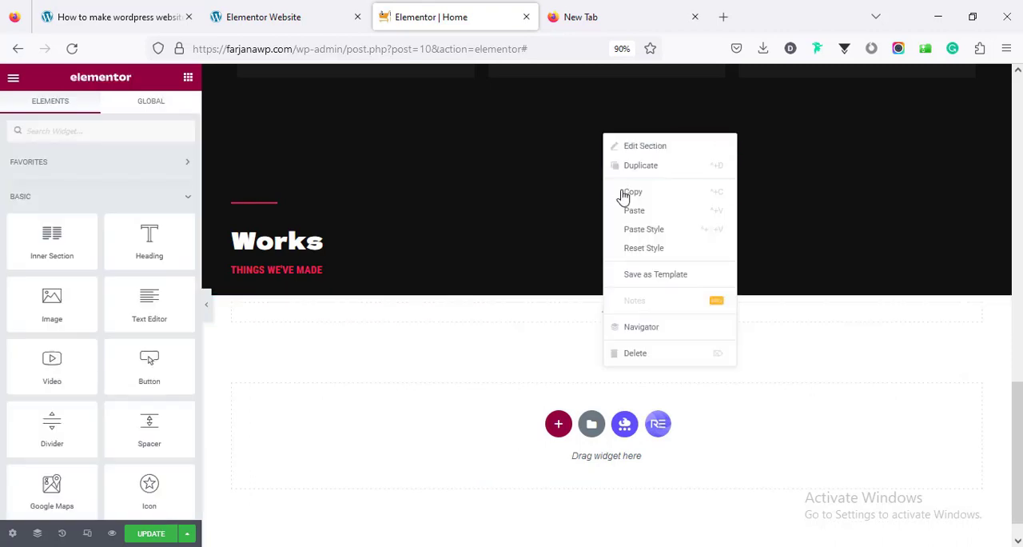
click(623, 193)
right_click(606, 289)
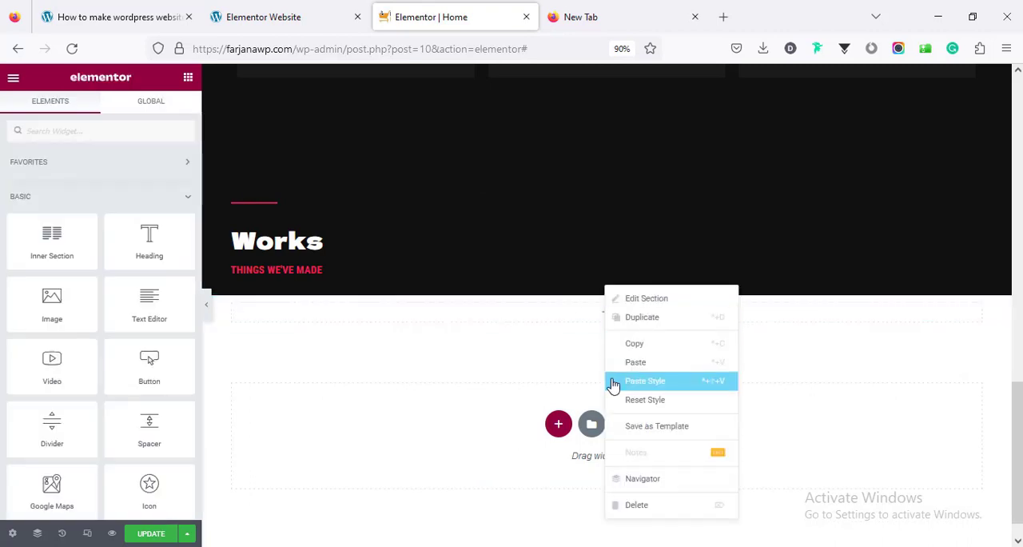
click(612, 385)
Set the new section's bottom padding to 70 px and its top padding to 10 px
click(609, 294)
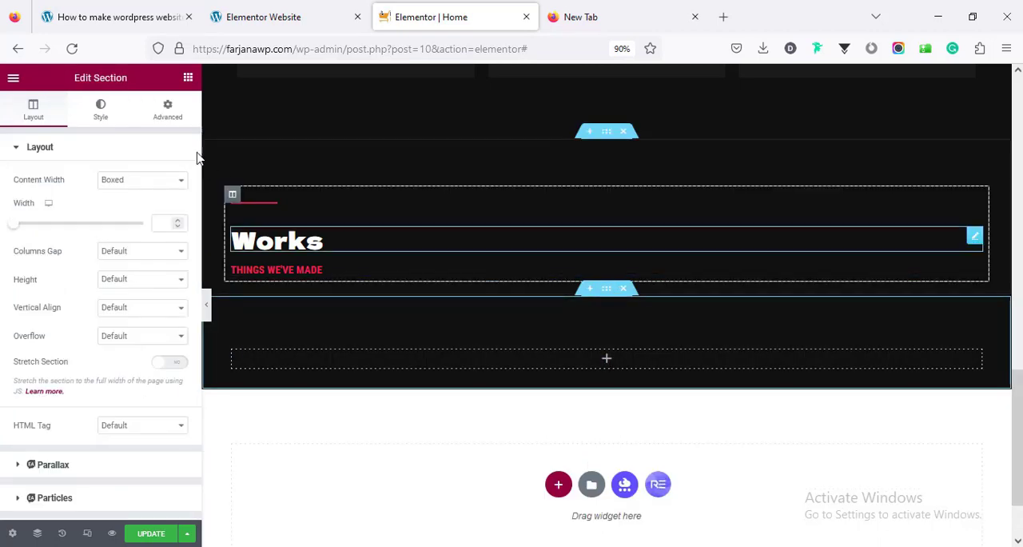
click(167, 107)
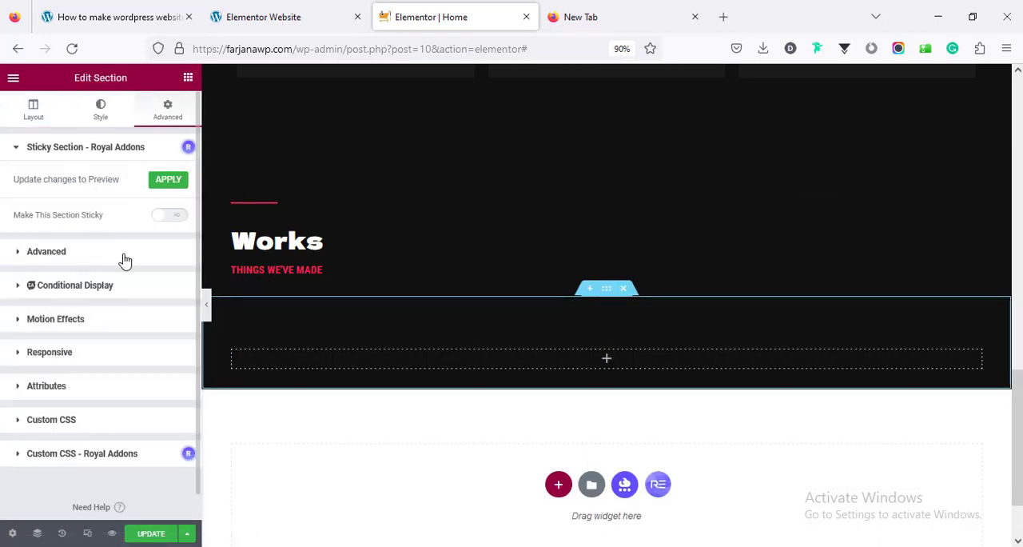
click(124, 254)
click(102, 284)
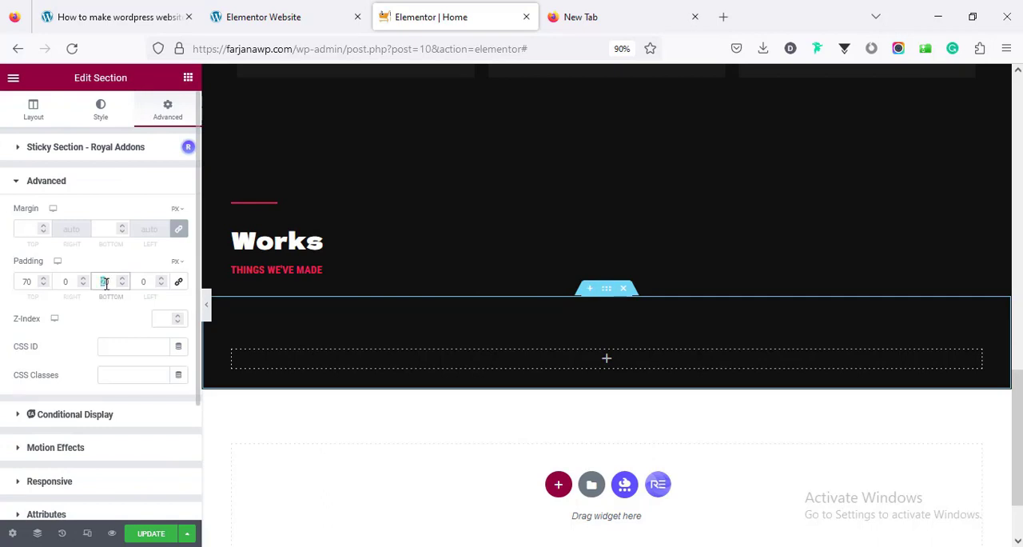
text(7)
drag(29, 281, 15, 277)
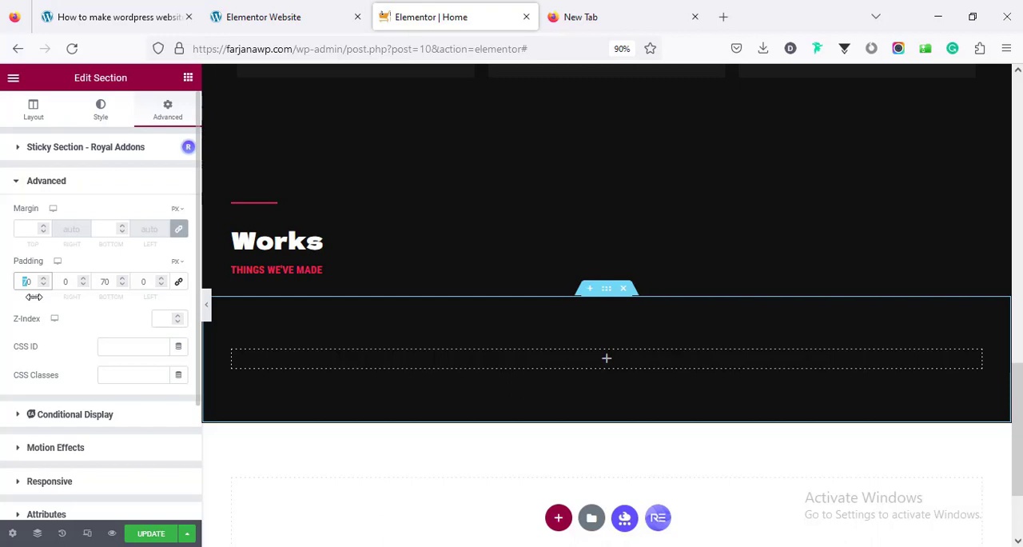
text(1)
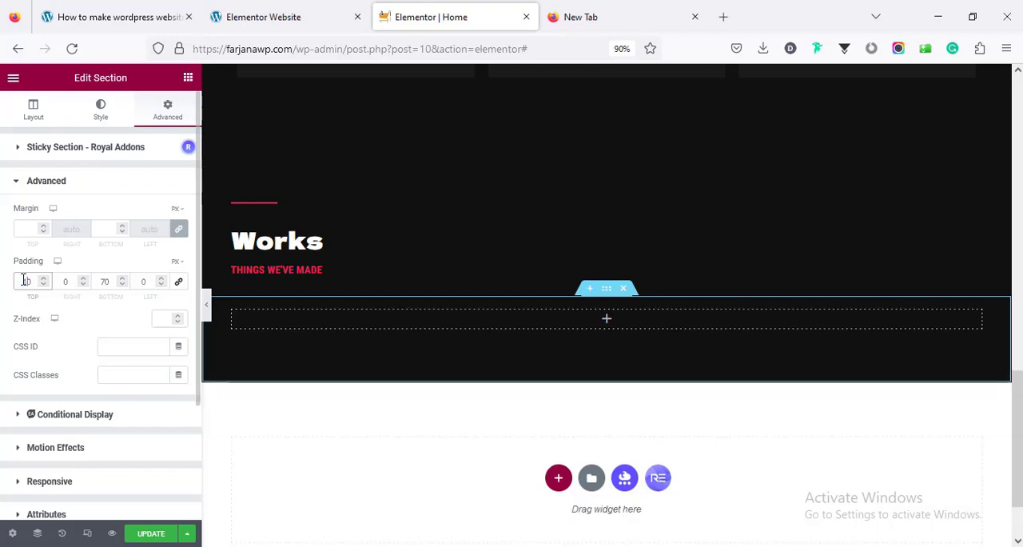
Check the demo's work image grid, then search the widgets for "gal" and place a Filterable Gallery in the new section
click(605, 322)
click(264, 17)
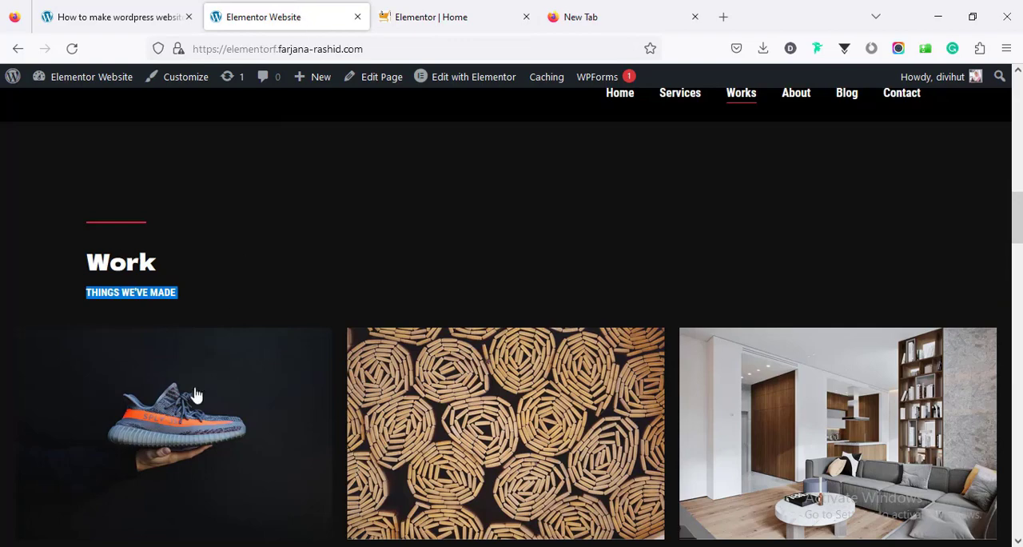
scroll(176, 440, down, 2)
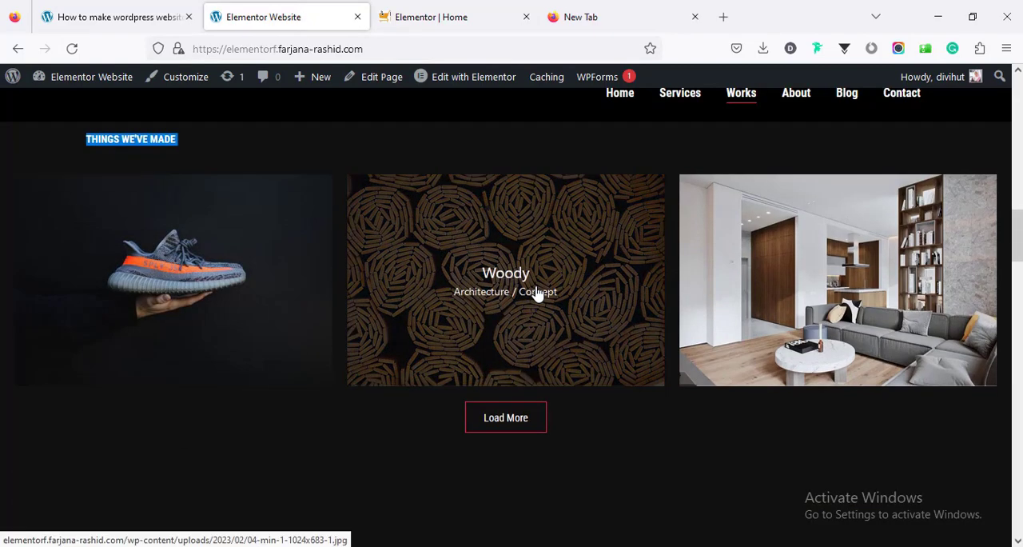
click(484, 9)
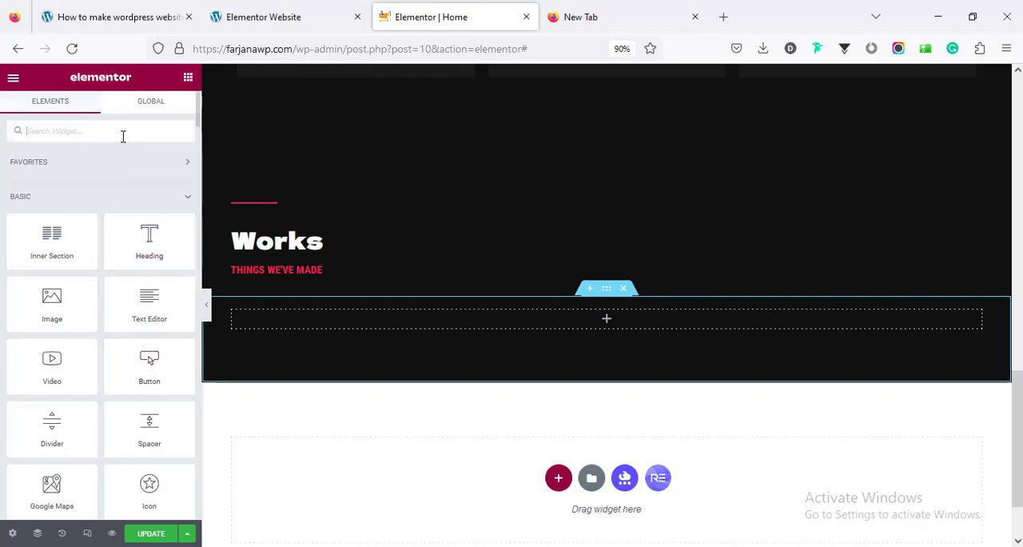
text(gal)
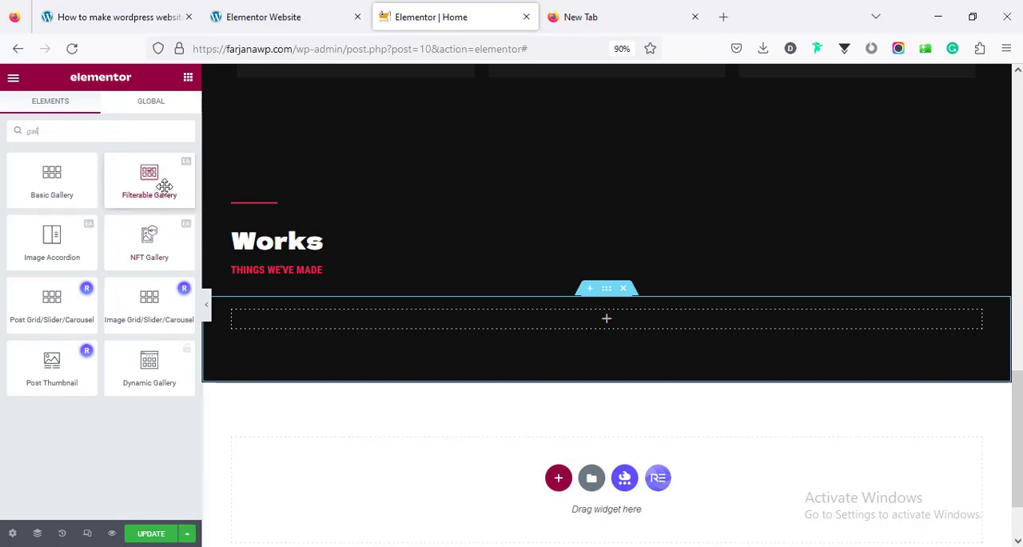
drag(164, 185, 543, 318)
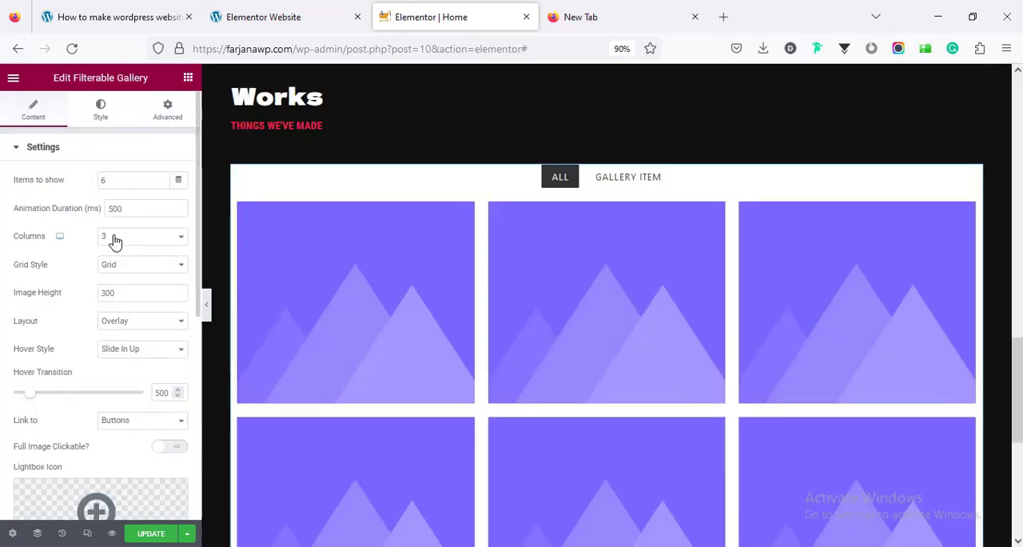
Compare with the demo's gallery and set the Filterable Gallery's grid style to Masonry, keeping the Overlay layout
click(242, 16)
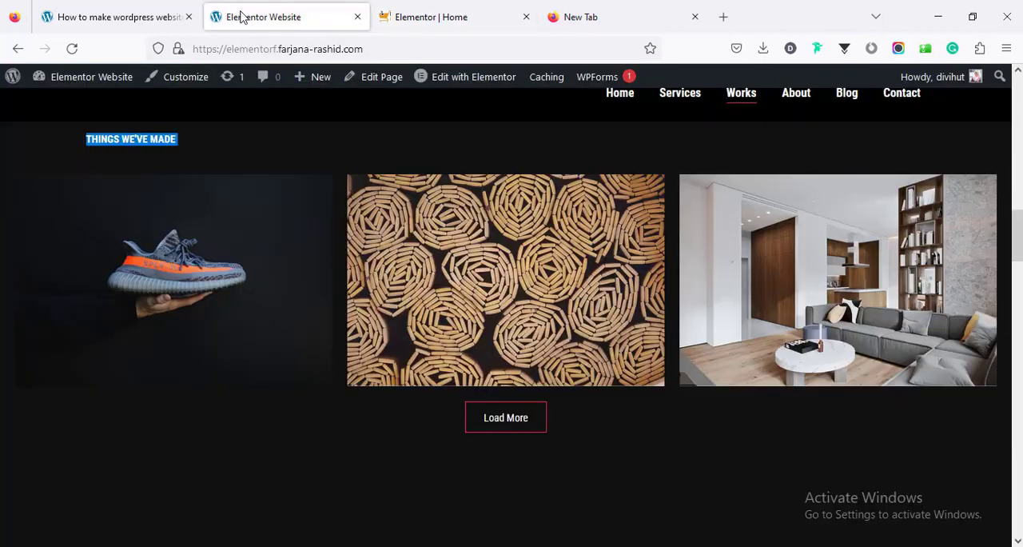
click(434, 24)
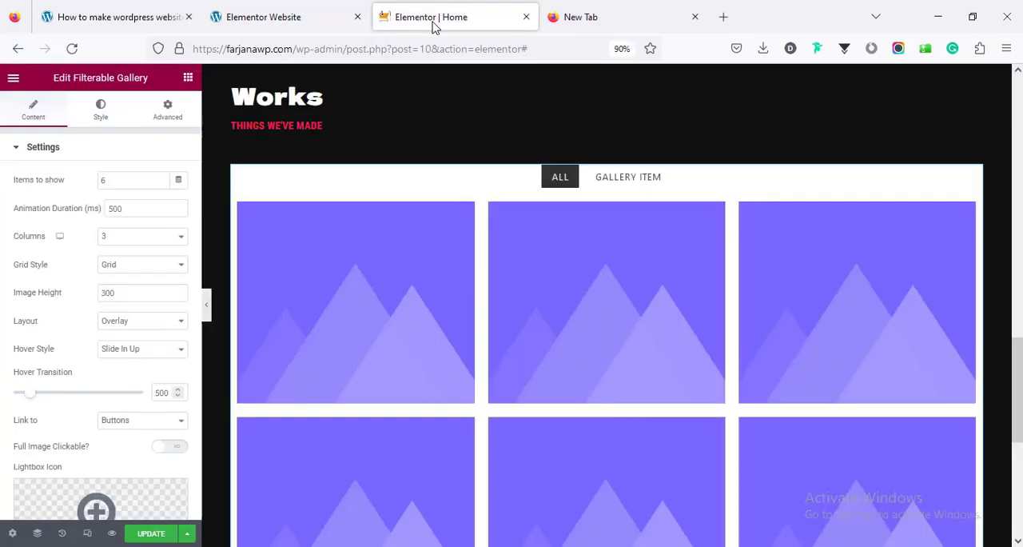
click(116, 271)
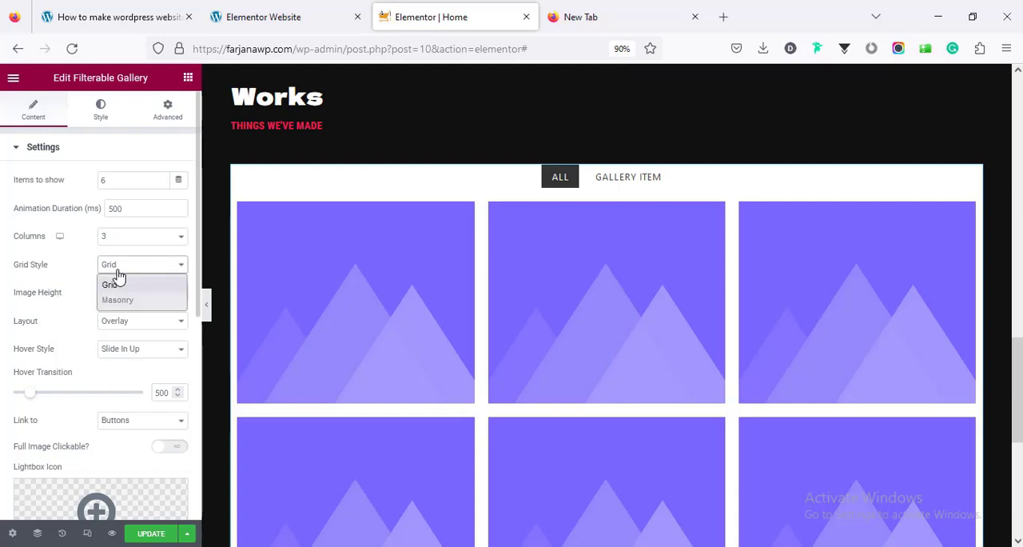
click(119, 299)
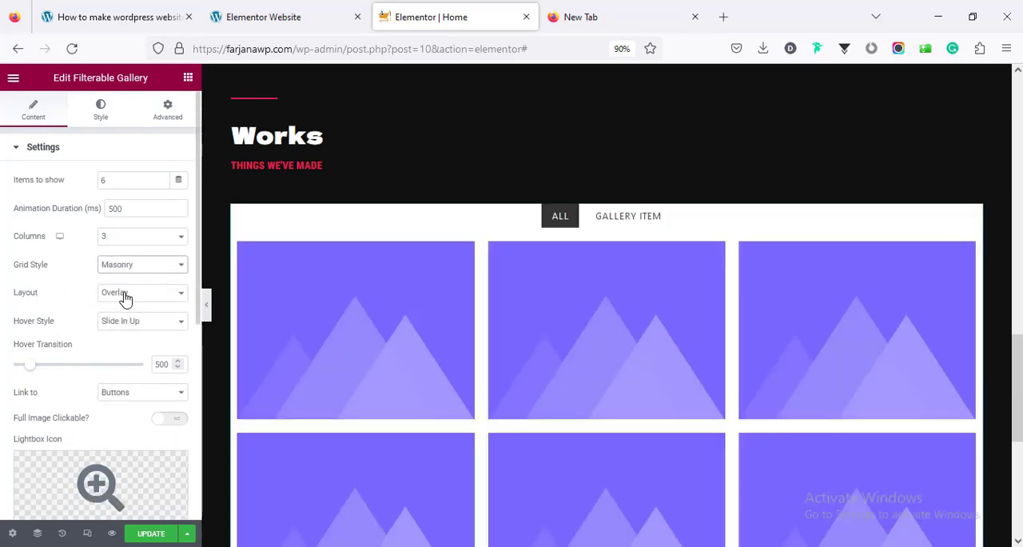
click(125, 295)
click(123, 297)
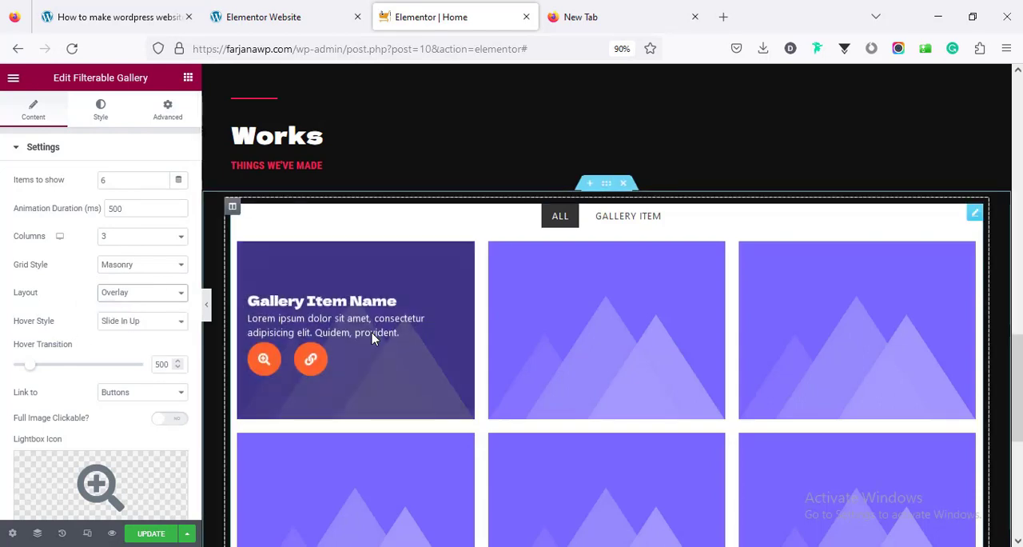
Set the gallery's hover style to Zoom In and its Link to option to None
click(178, 328)
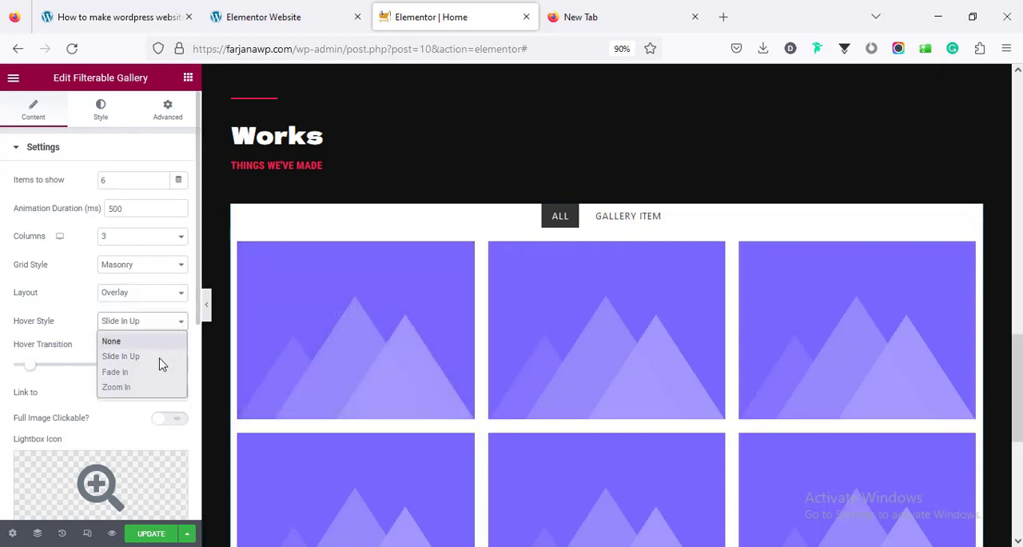
click(153, 391)
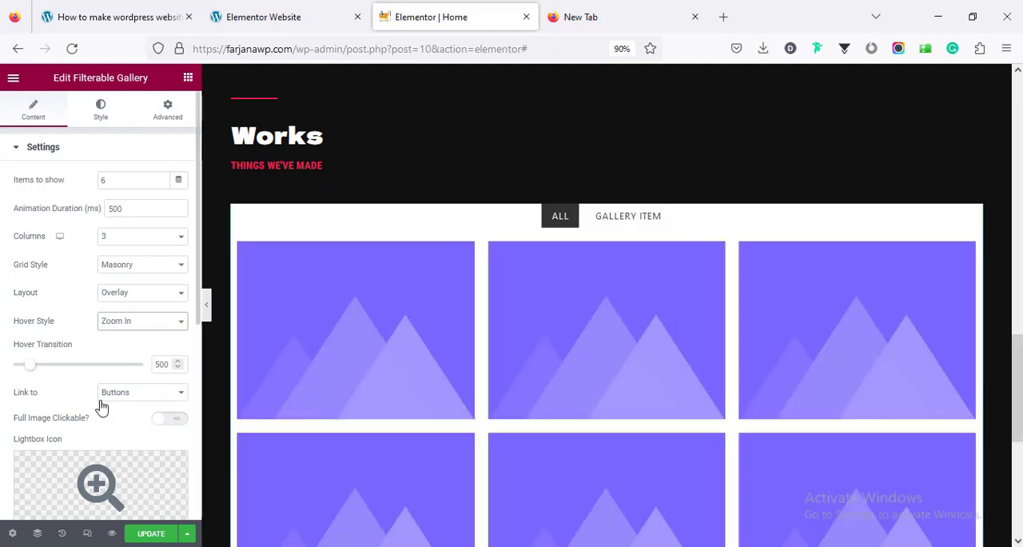
scroll(151, 396, down, 3)
click(136, 254)
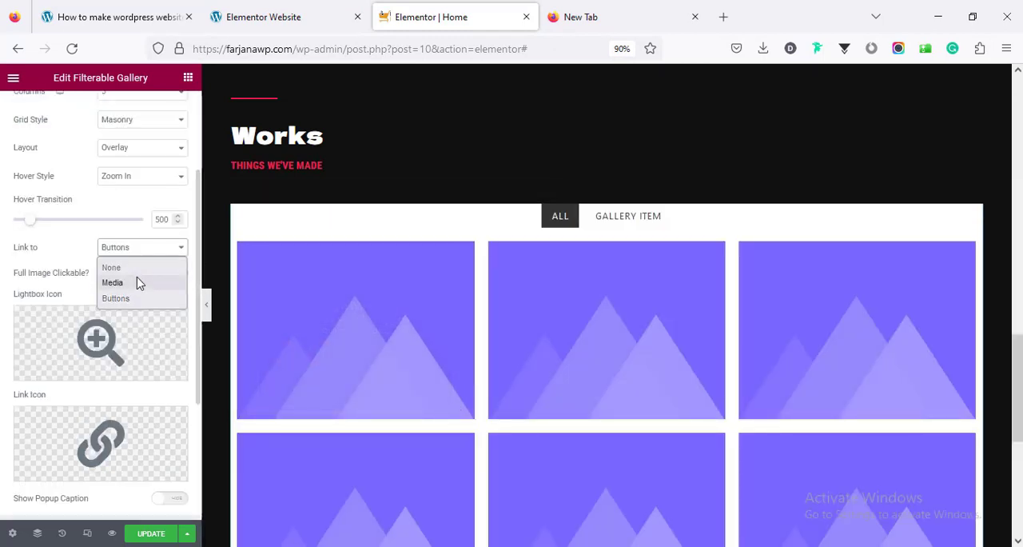
click(130, 268)
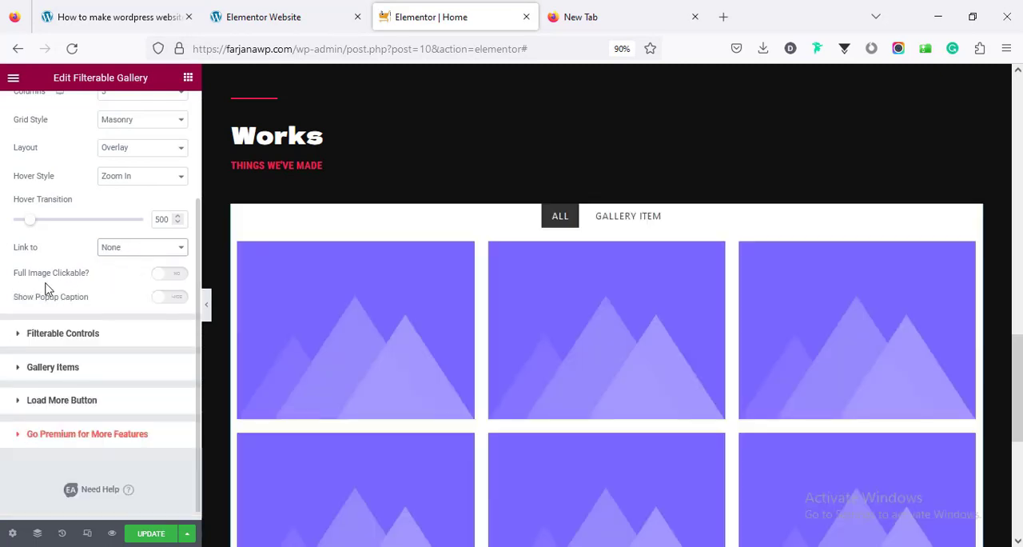
Make the gallery's full images clickable, with Lightbox as the full image action
click(163, 274)
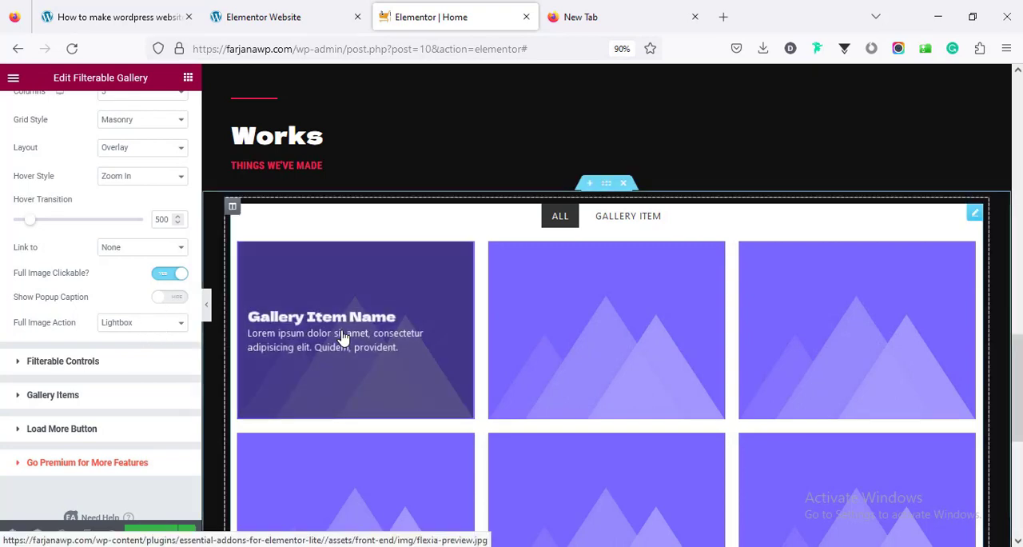
click(151, 326)
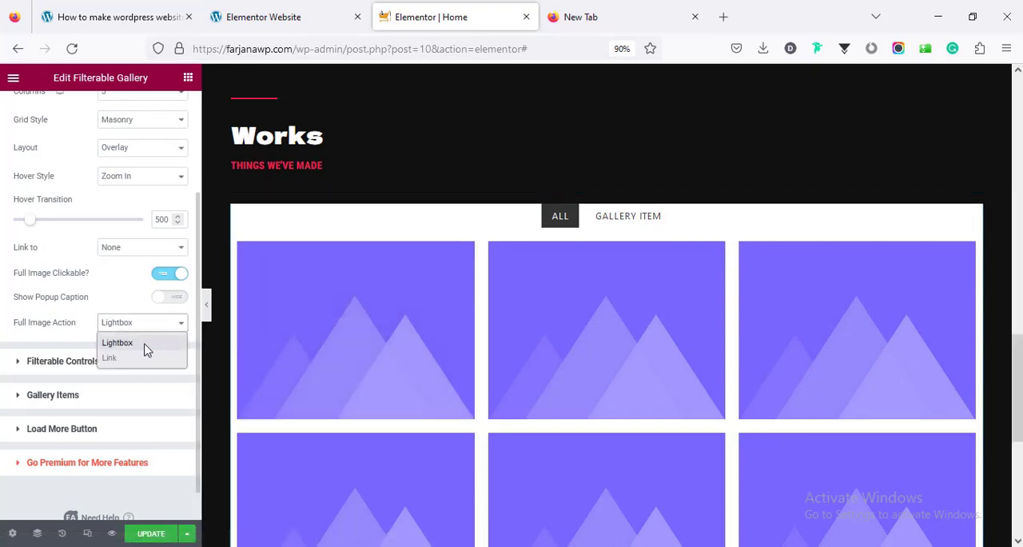
click(136, 361)
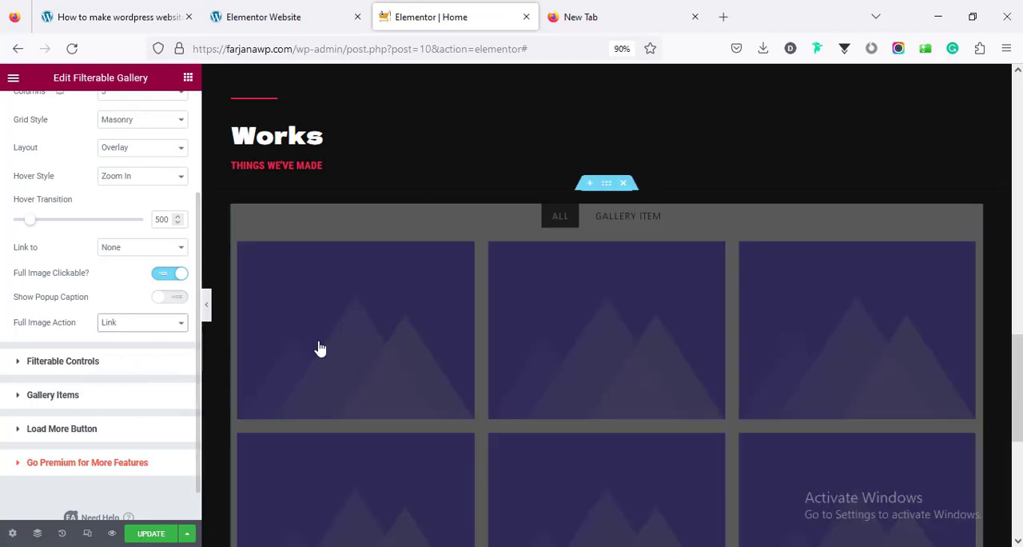
click(159, 322)
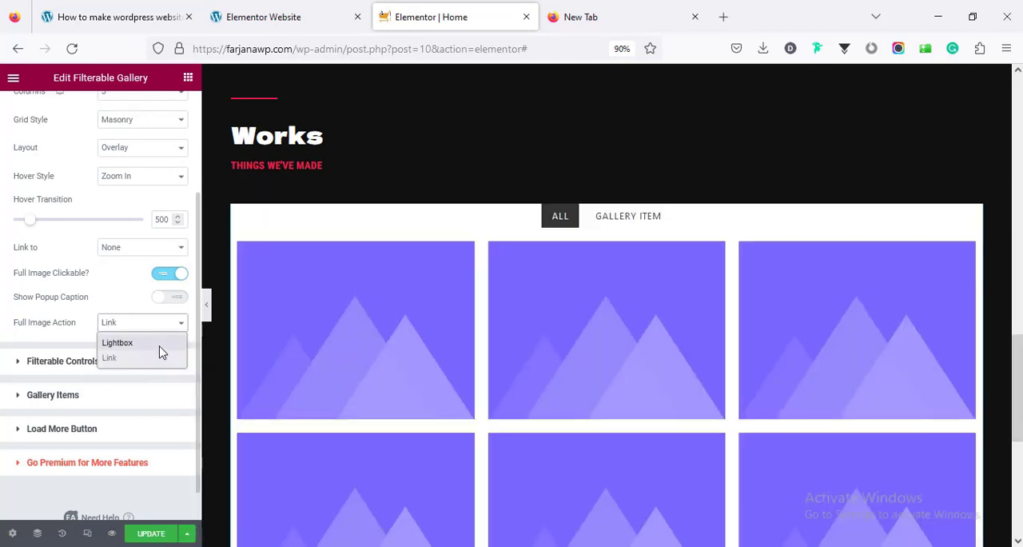
click(155, 348)
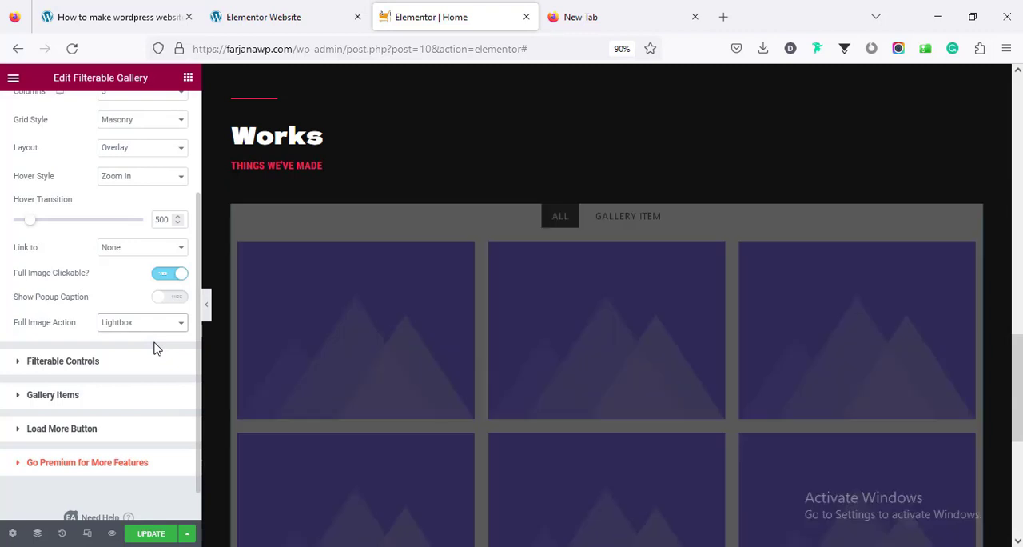
Disable the filter in the Filterable Gallery's controls
scroll(105, 338, down, 1)
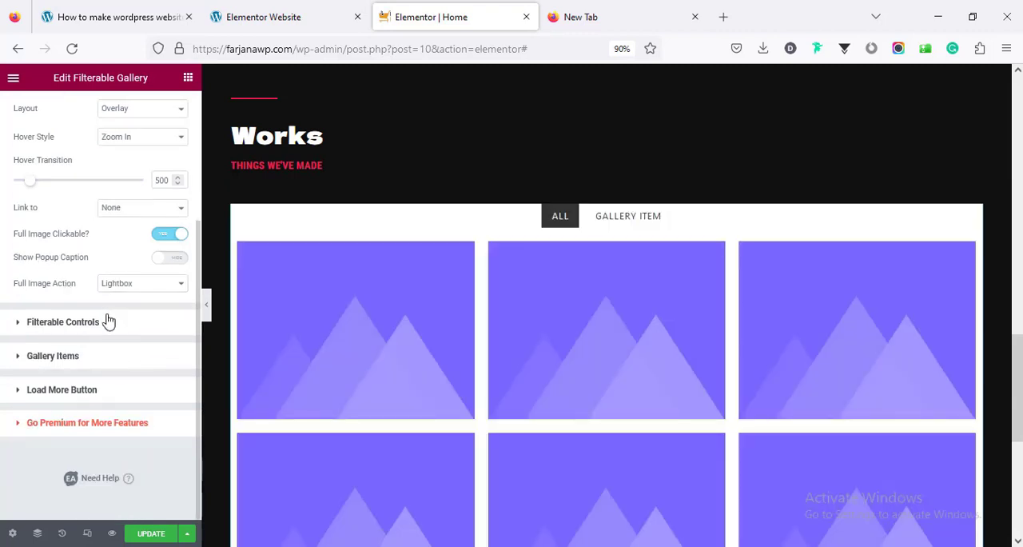
click(108, 319)
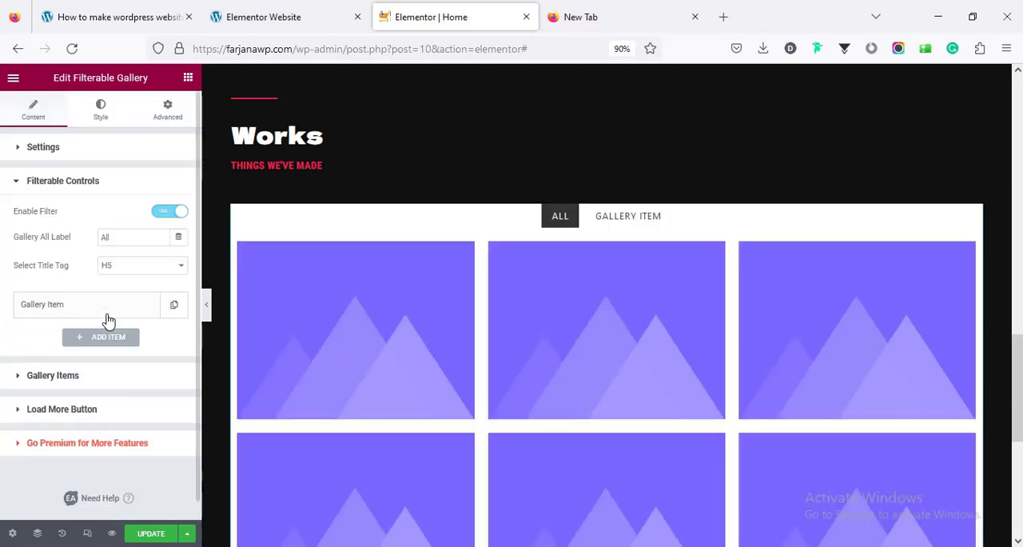
click(169, 212)
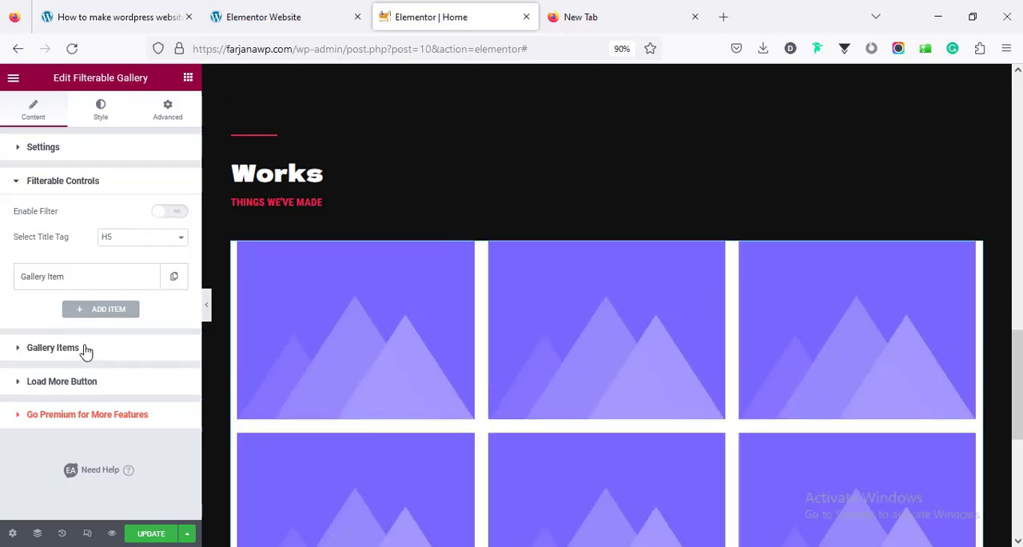
Delete the placeholder gallery items until only the first one remains
click(86, 349)
scroll(196, 315, down, 1)
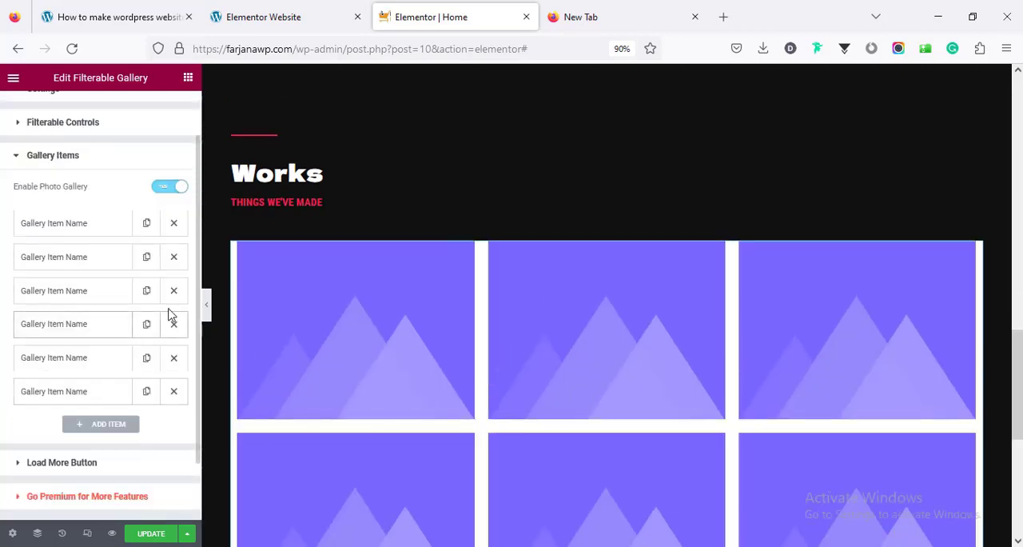
click(175, 258)
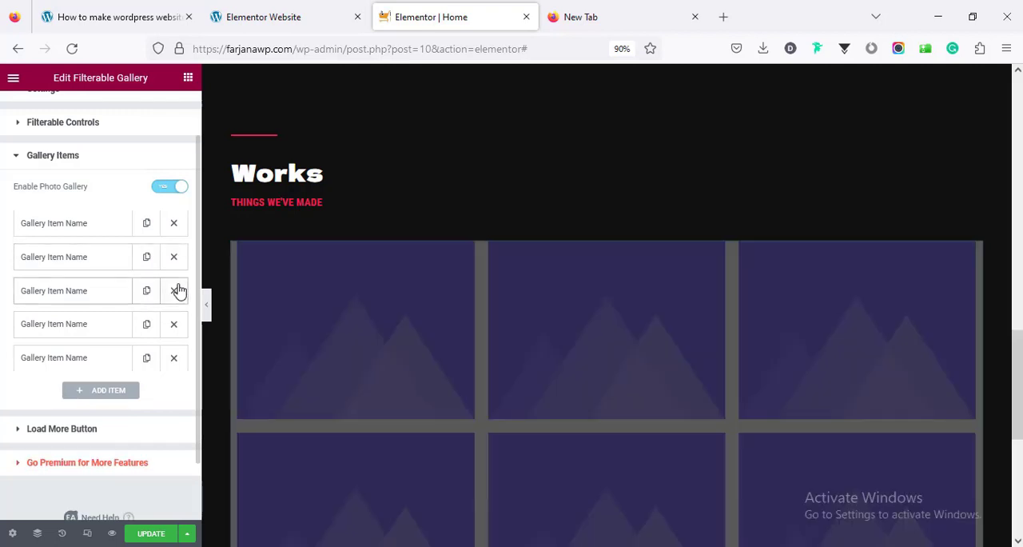
click(177, 291)
click(178, 291)
click(177, 291)
click(176, 267)
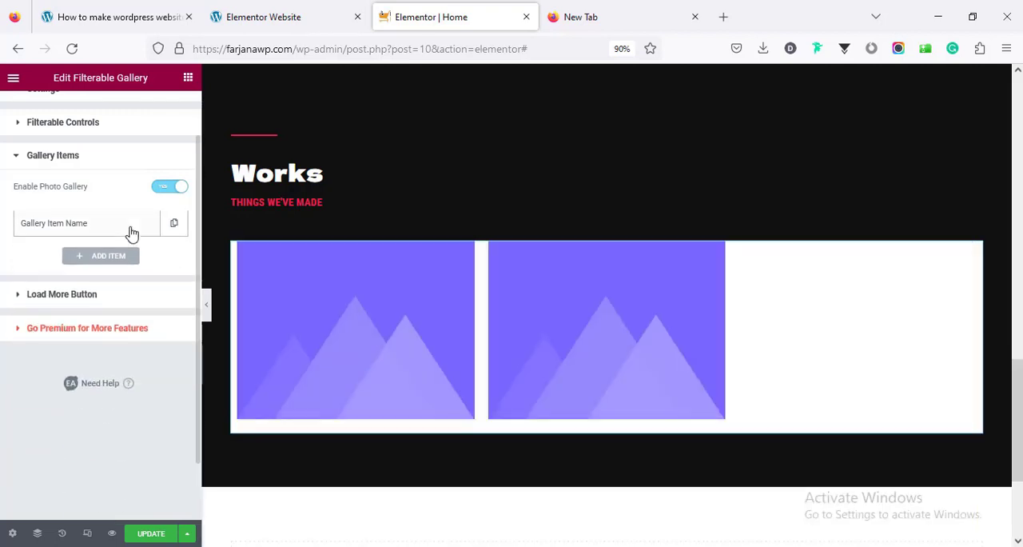
Upload 1.jpg through 6.jpg from the works folder and use 1.jpg as the remaining gallery item's image
click(129, 227)
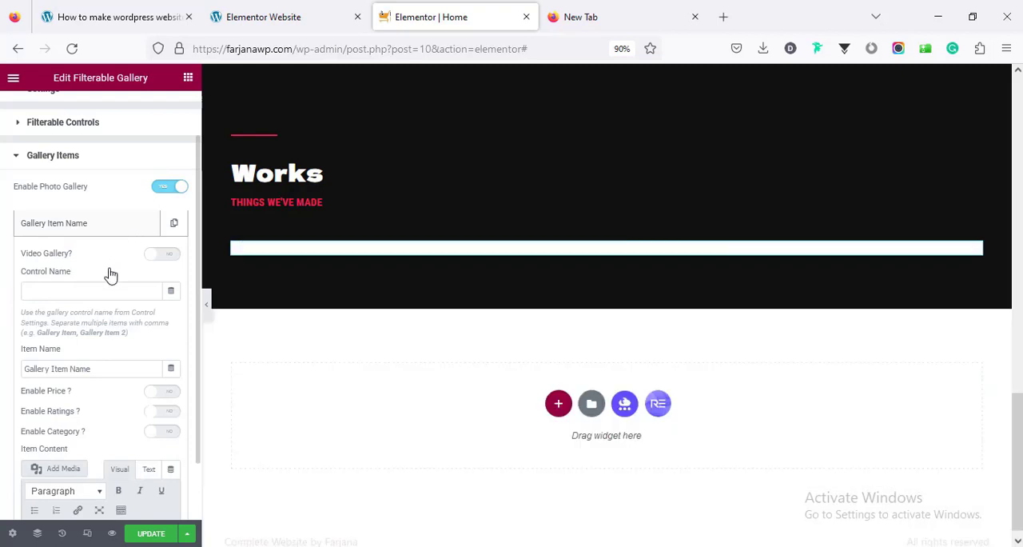
scroll(121, 357, down, 3)
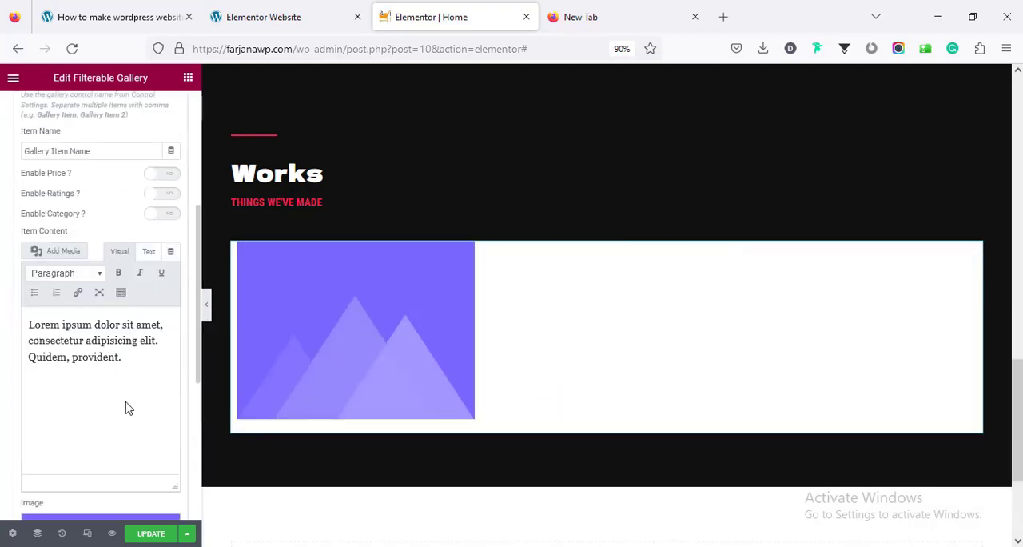
scroll(183, 470, down, 3)
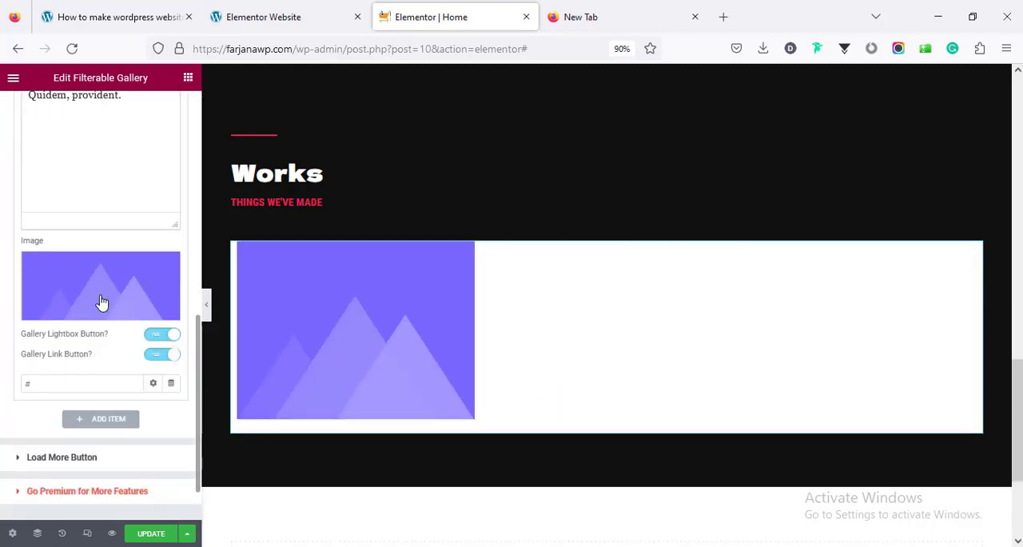
click(100, 295)
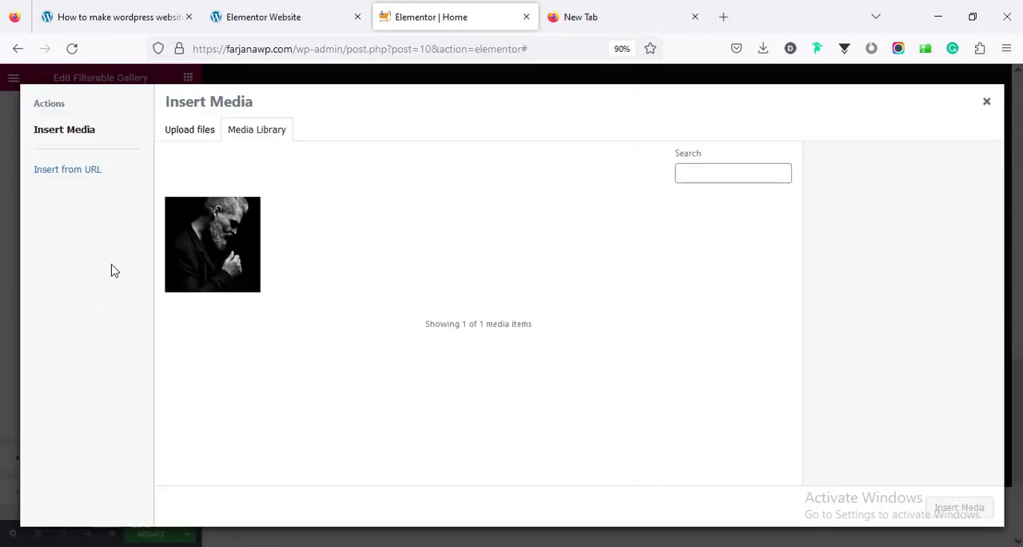
click(192, 129)
click(541, 312)
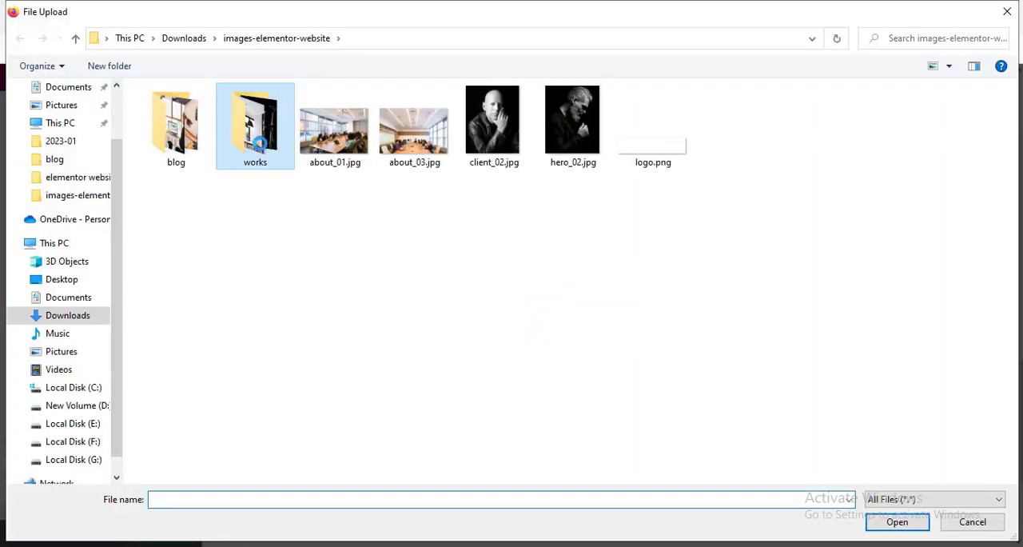
double_click(247, 163)
click(180, 158)
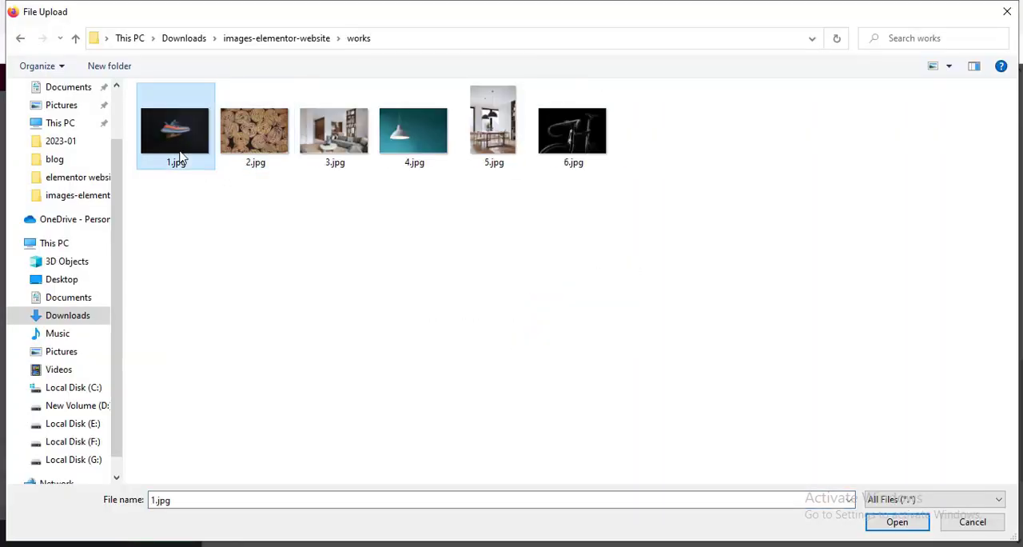
key(ctrl+a)
click(875, 521)
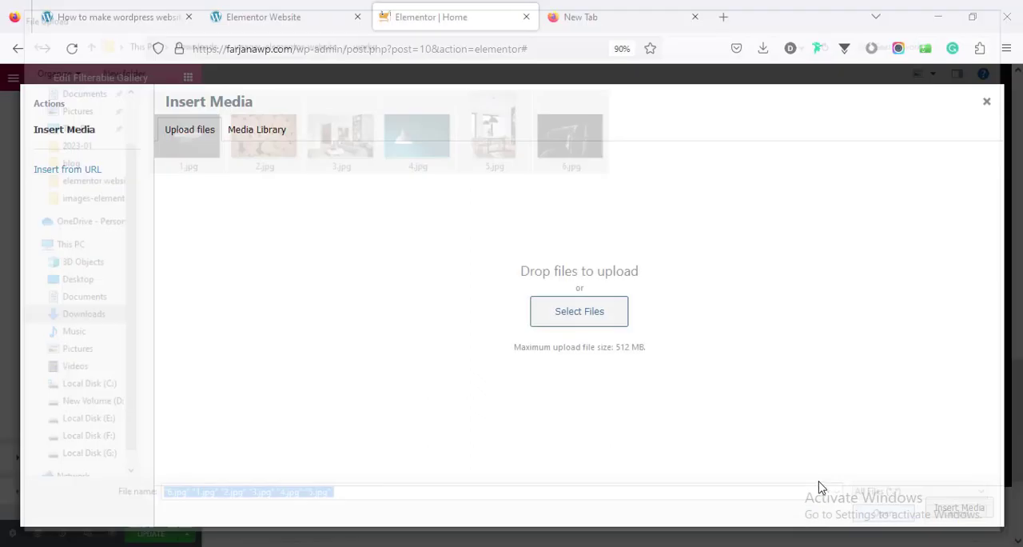
click(739, 248)
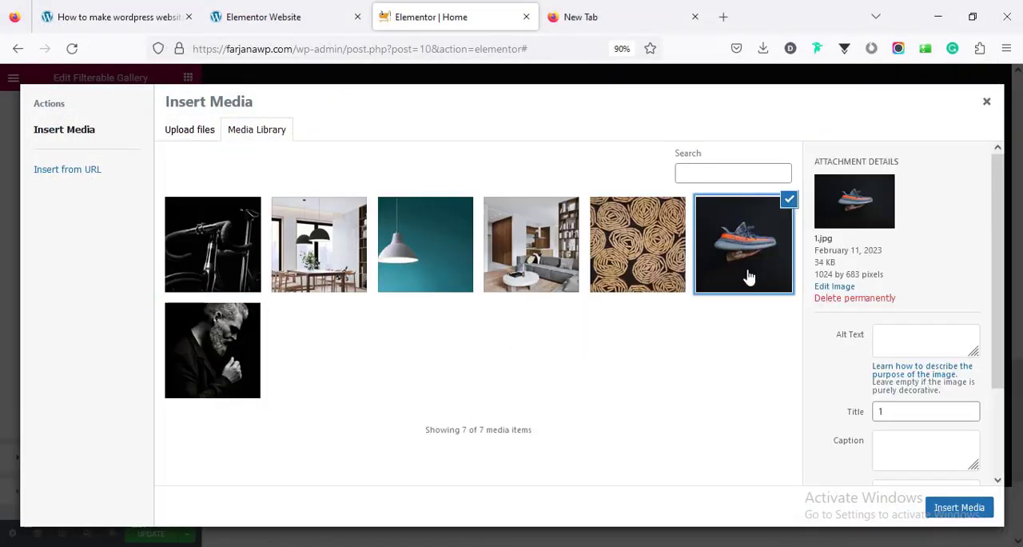
click(946, 510)
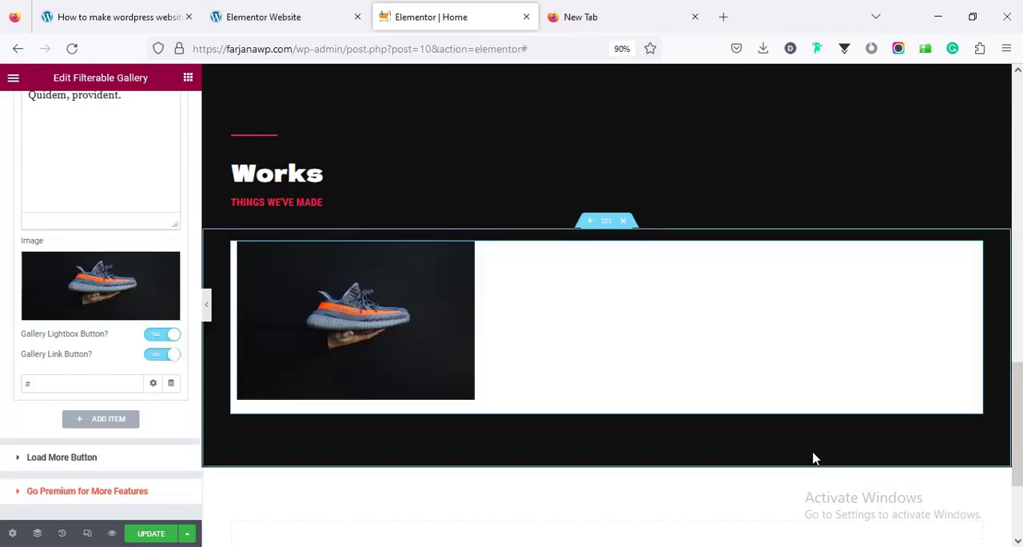
Check the demo's first work and name the shoe gallery item "Product design"
scroll(134, 216, up, 4)
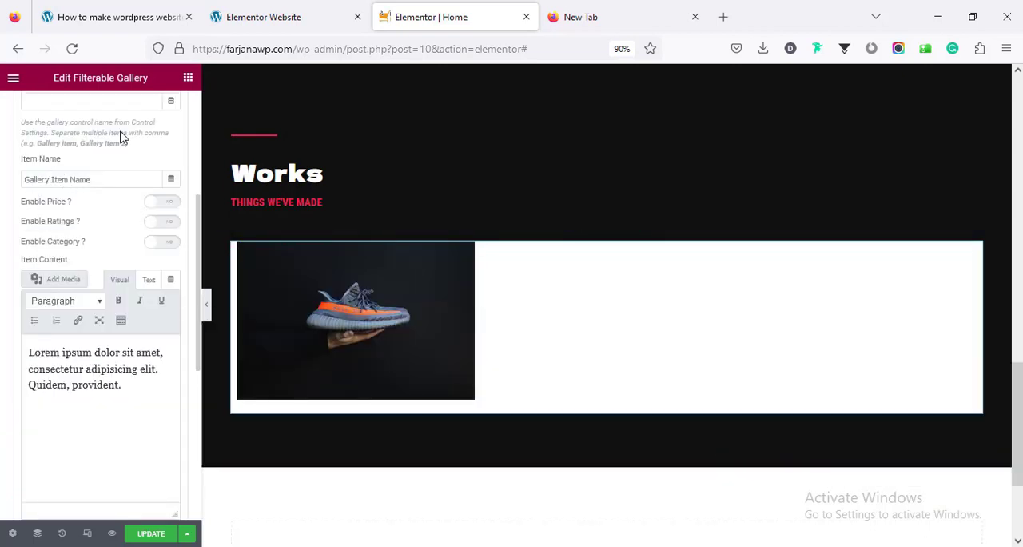
click(268, 17)
click(109, 176)
key(ctrl+a)
text(Product design)
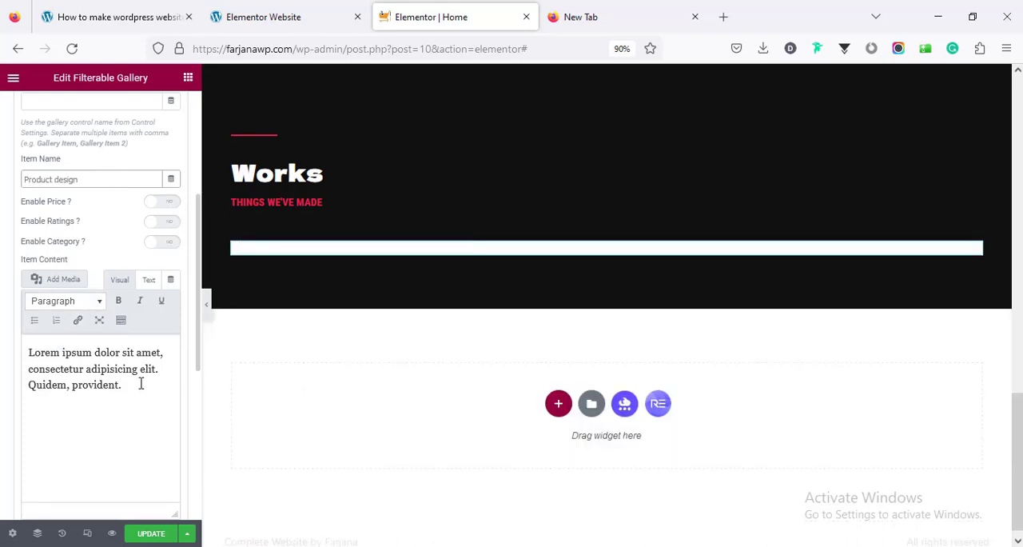
Replace the shoe item's placeholder content with the demo's "Design / Marketing" text
drag(133, 383, 36, 357)
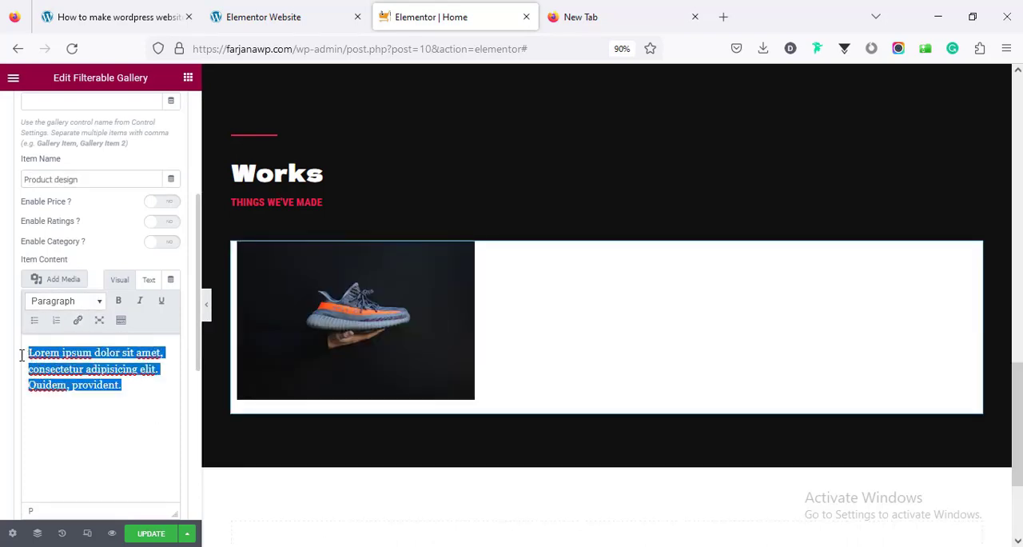
click(280, 20)
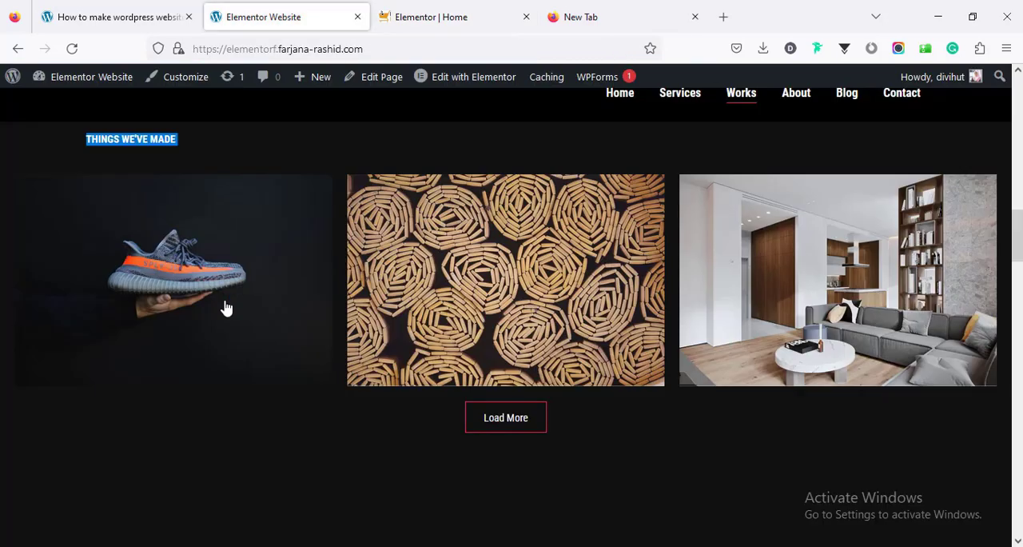
click(453, 6)
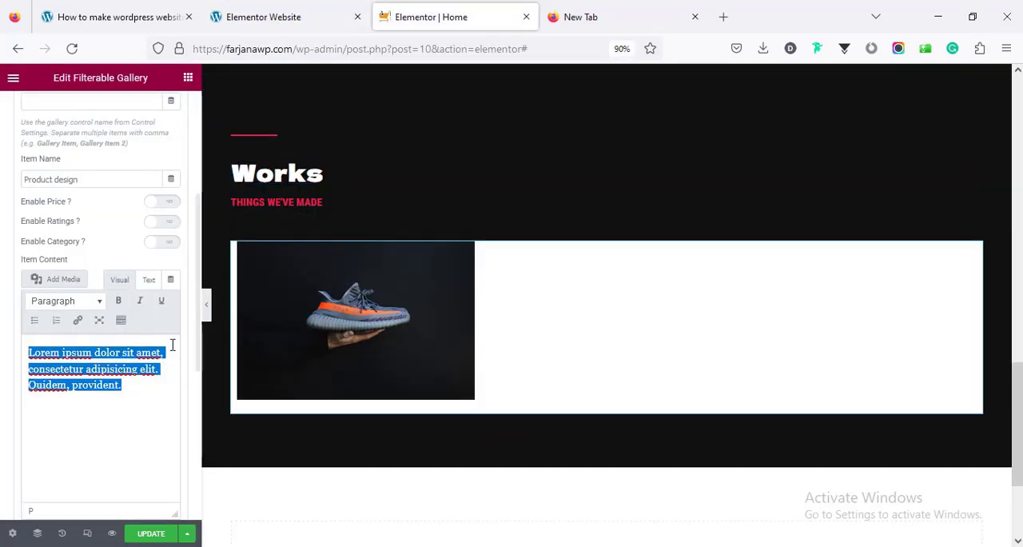
text(Design / Marketing)
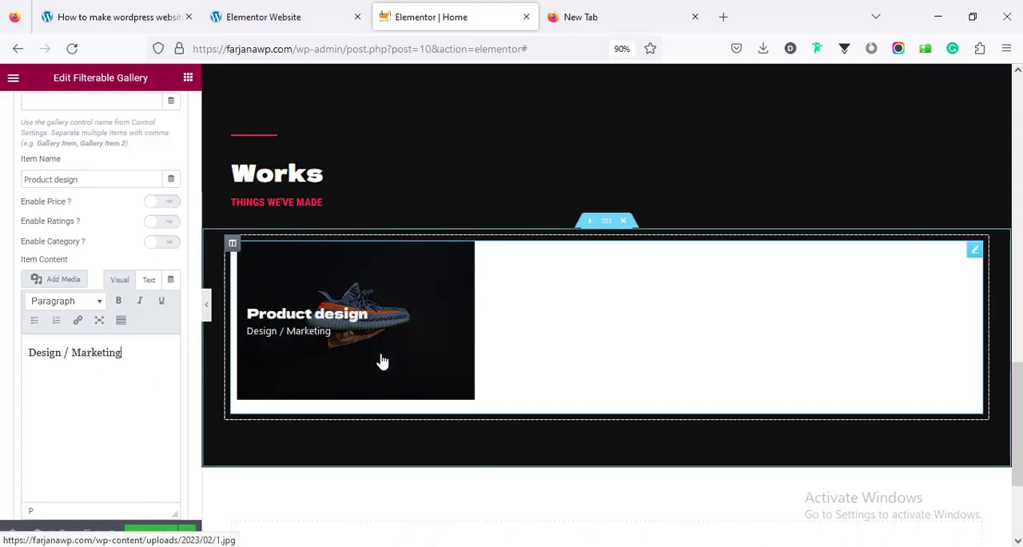
Make the Filterable Gallery's background color fully transparent
scroll(118, 324, up, 3)
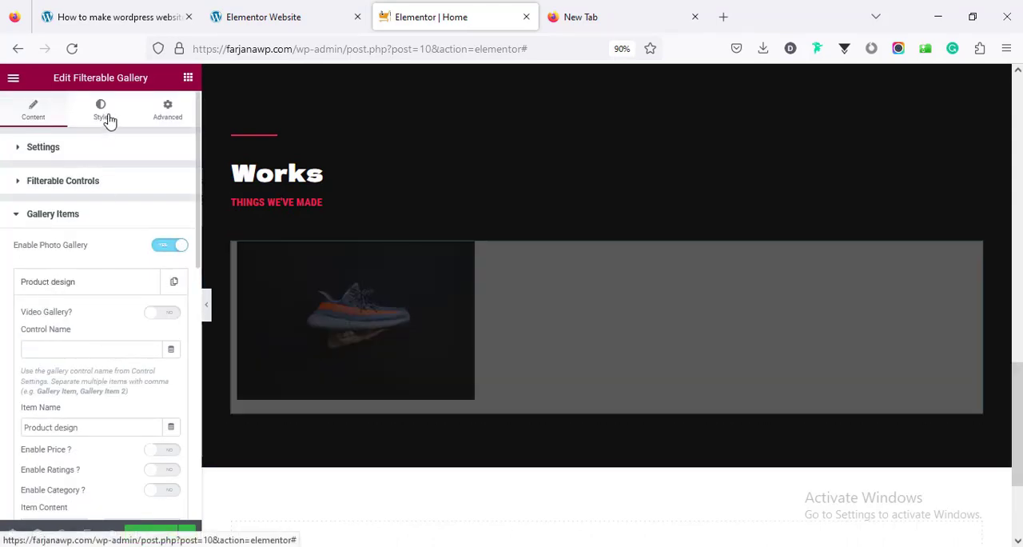
click(104, 116)
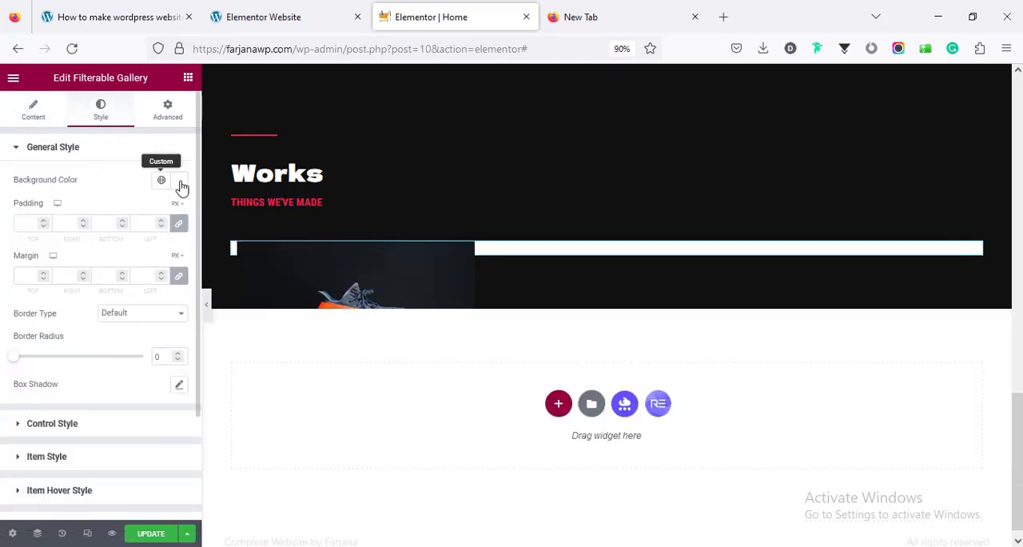
click(179, 182)
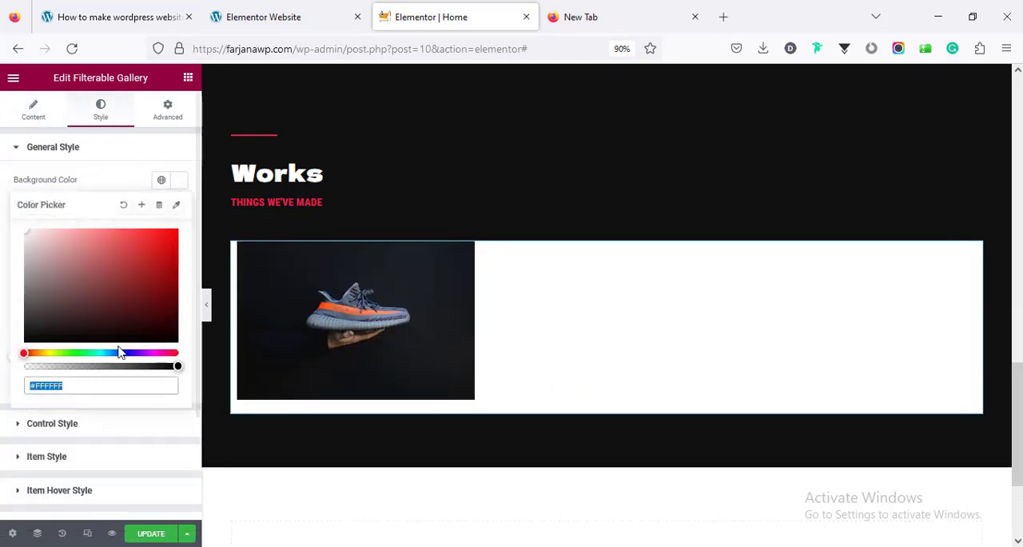
drag(87, 367, 19, 377)
Center the content alignment in the gallery's item hover style
scroll(75, 398, down, 1)
scroll(74, 398, down, 1)
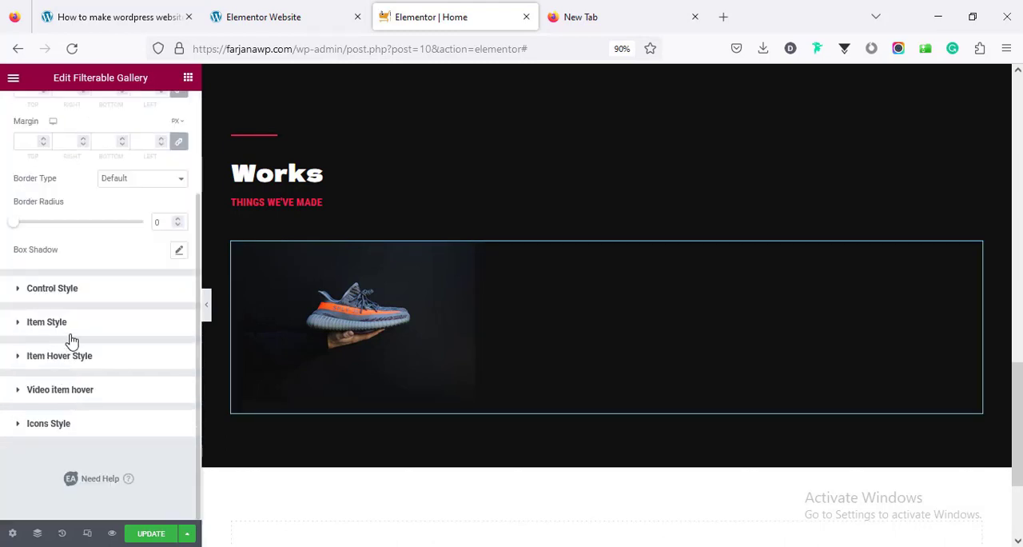
click(70, 334)
scroll(62, 356, down, 2)
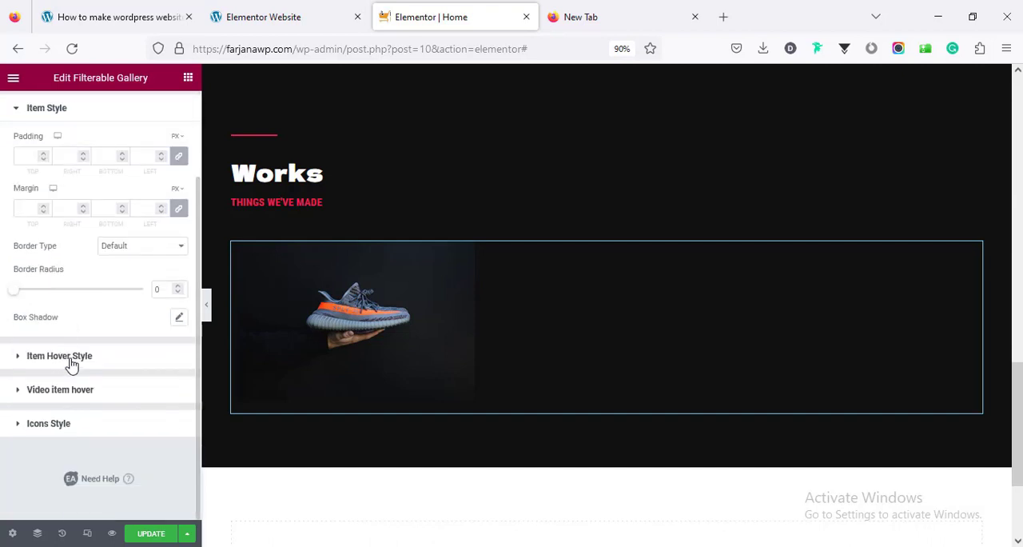
click(70, 364)
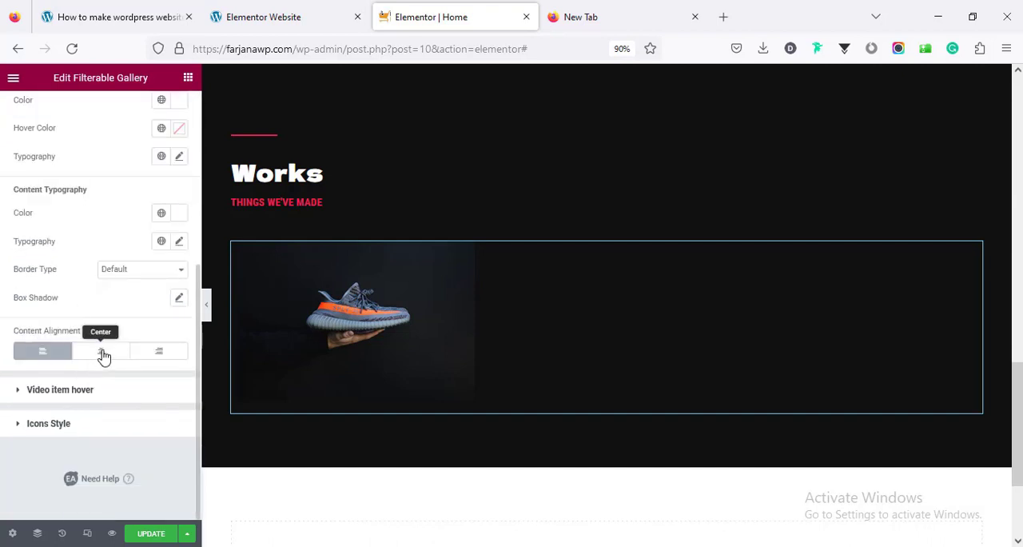
click(103, 354)
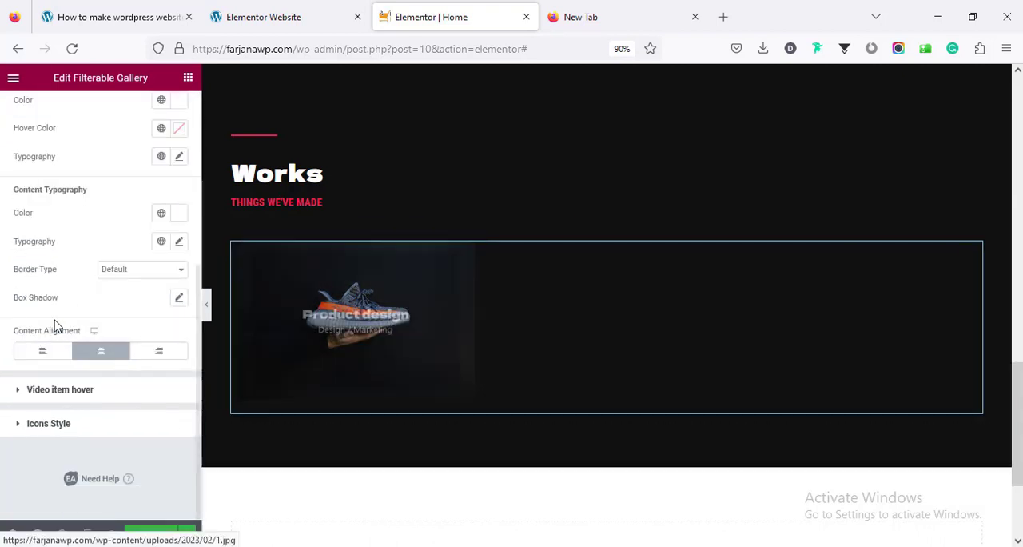
Duplicate the "Product design" gallery item five times to make six items, and preview the full-screen grid
scroll(53, 322, up, 5)
click(34, 110)
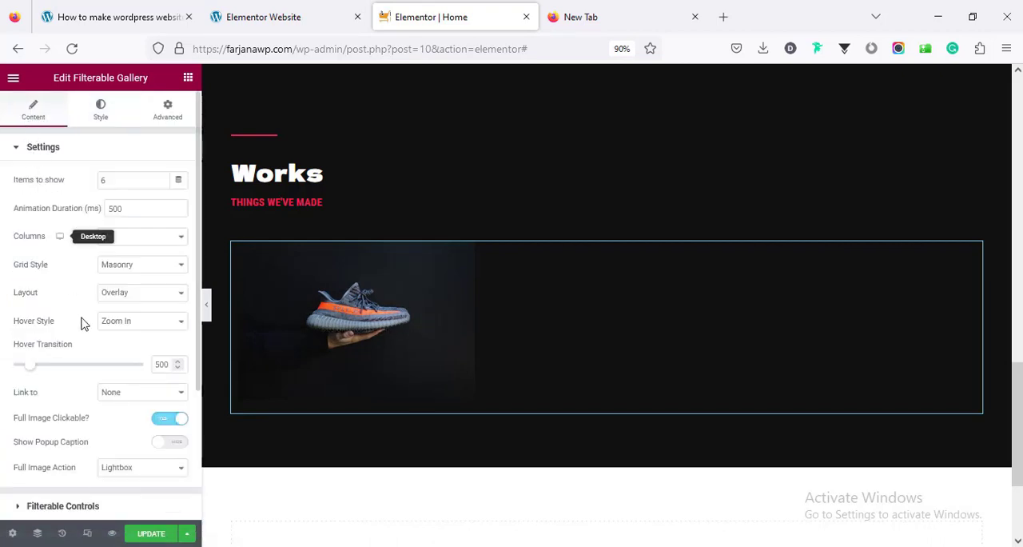
scroll(98, 387, down, 3)
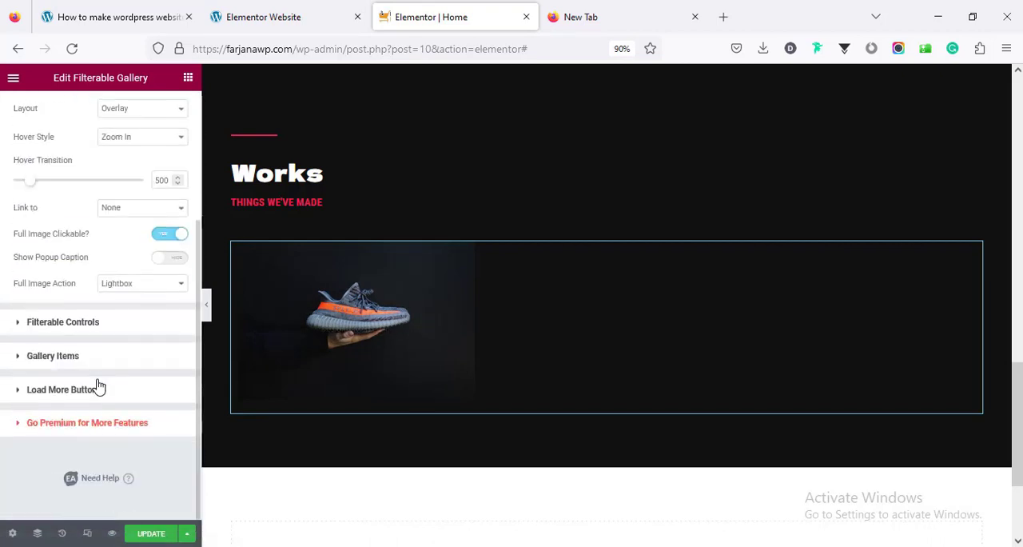
click(84, 323)
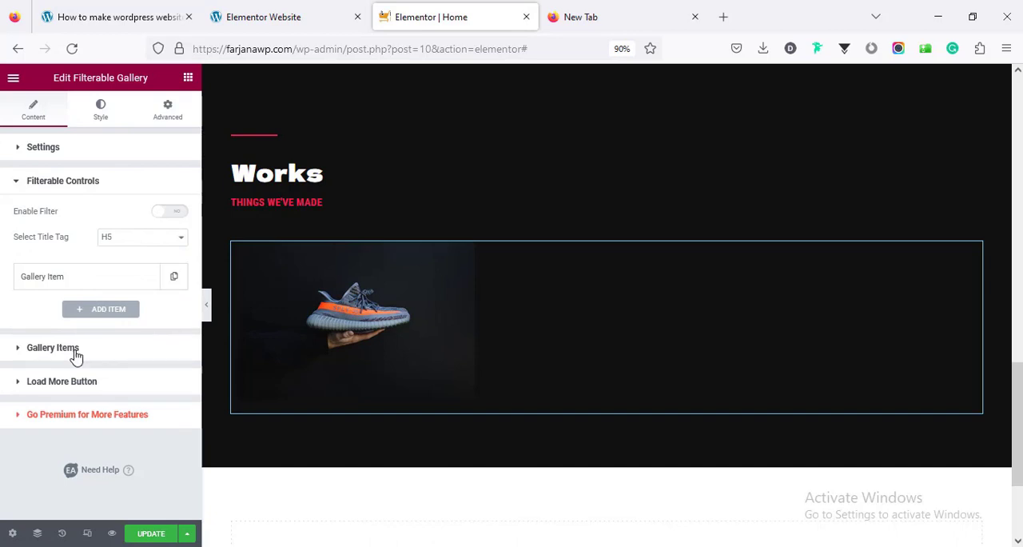
click(53, 348)
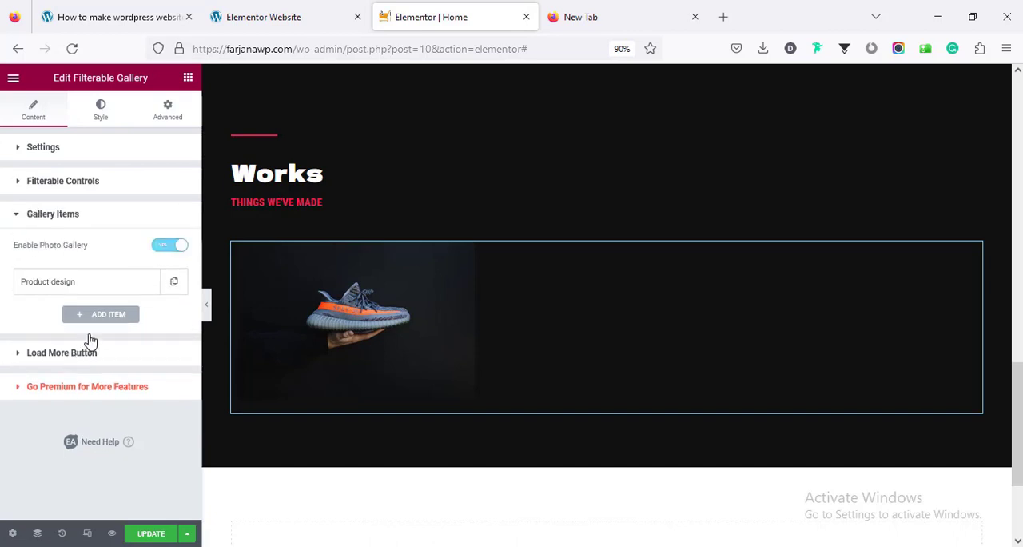
click(174, 286)
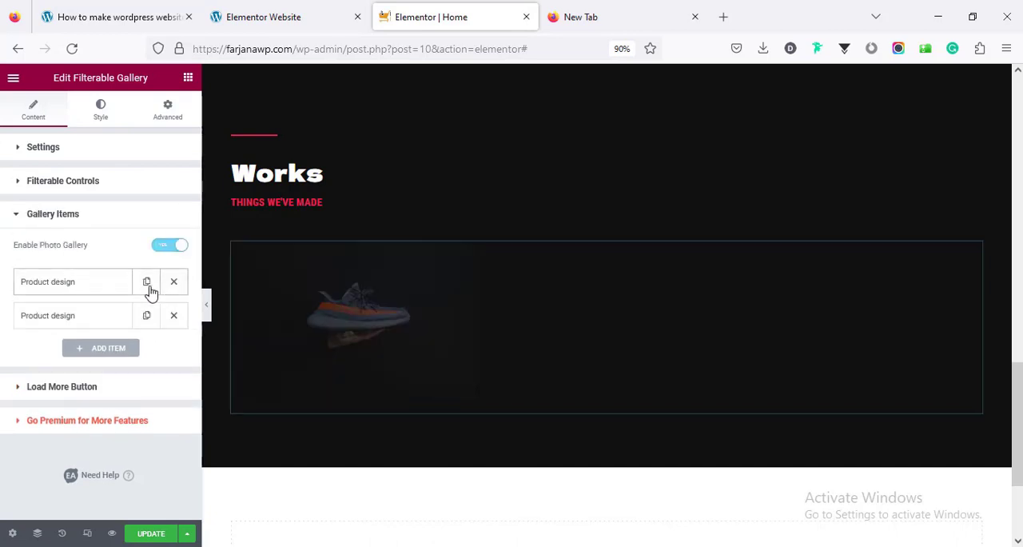
click(147, 284)
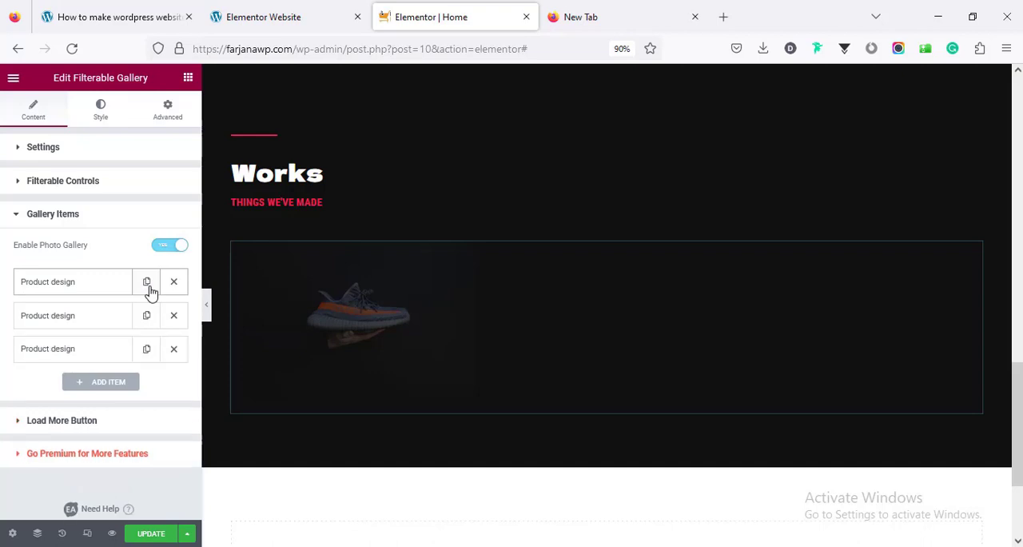
click(147, 284)
click(147, 285)
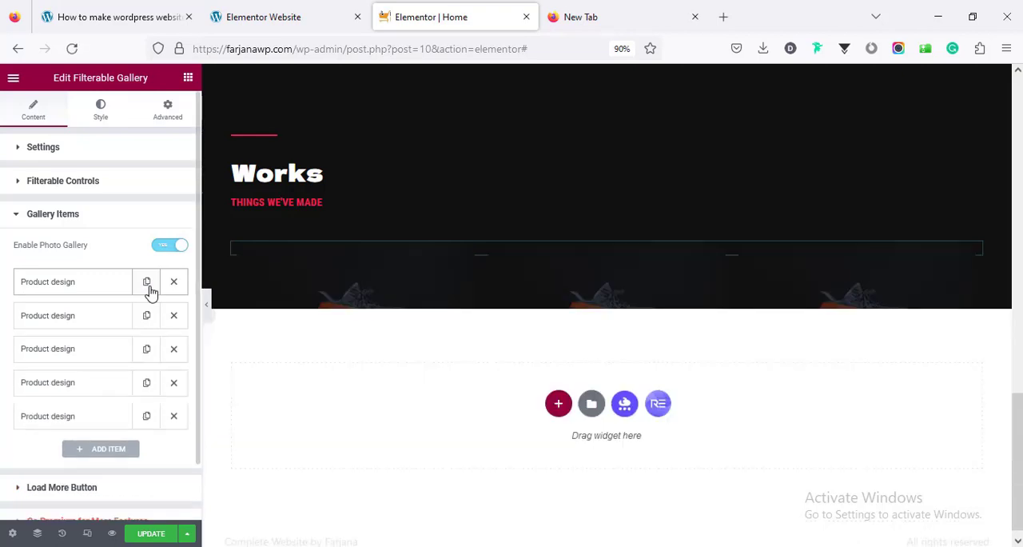
click(147, 284)
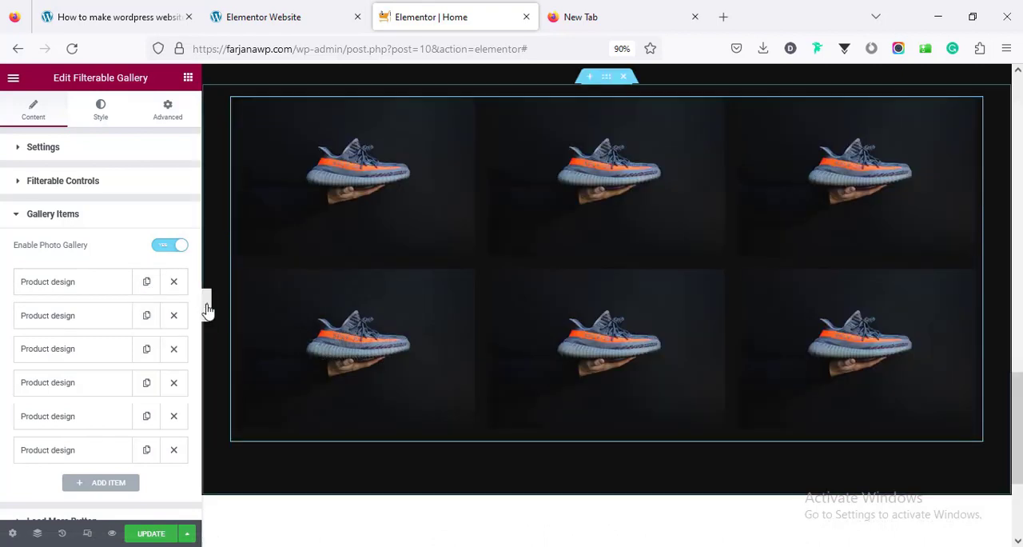
click(207, 310)
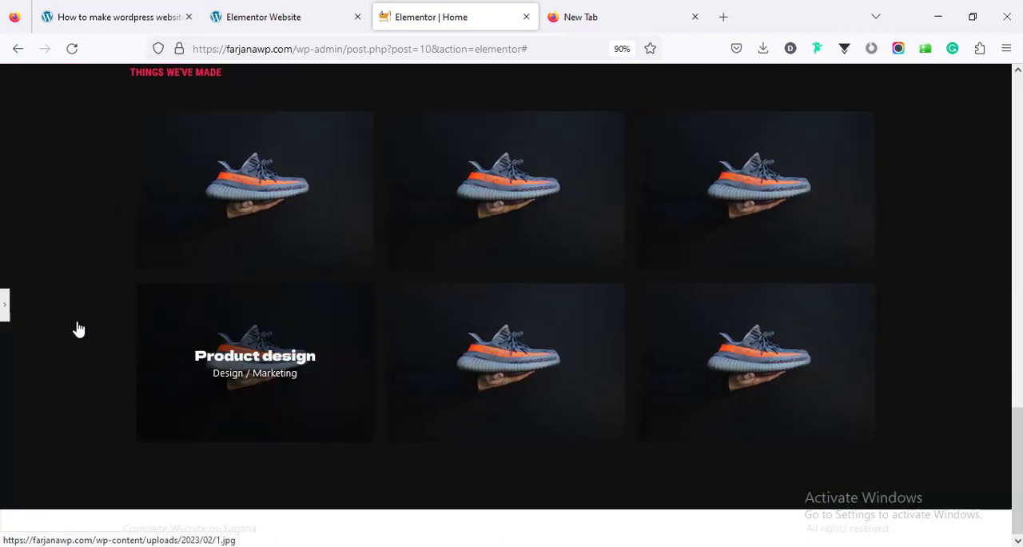
click(8, 313)
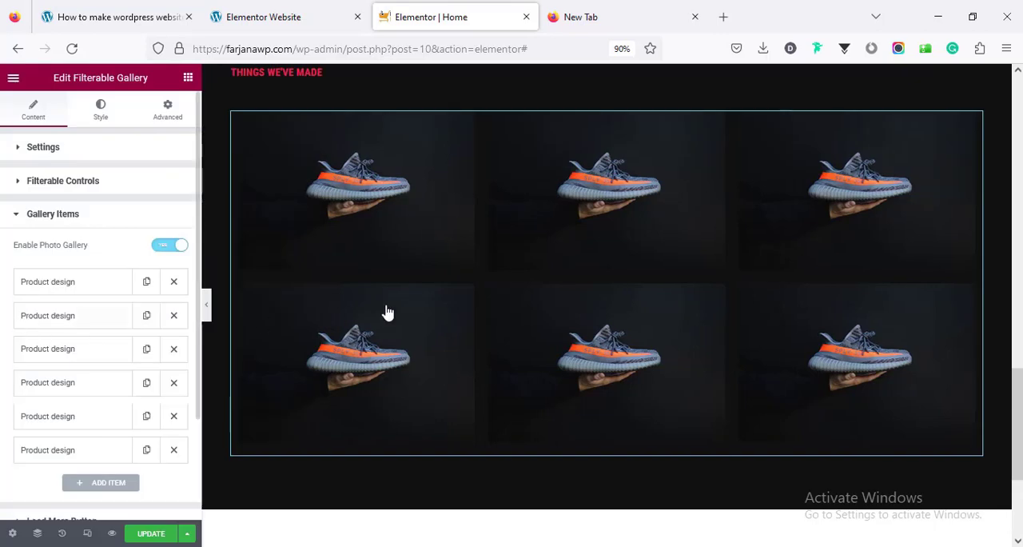
Set the content width of the gallery's section to Full Width and preview it full screen
scroll(606, 216, up, 2)
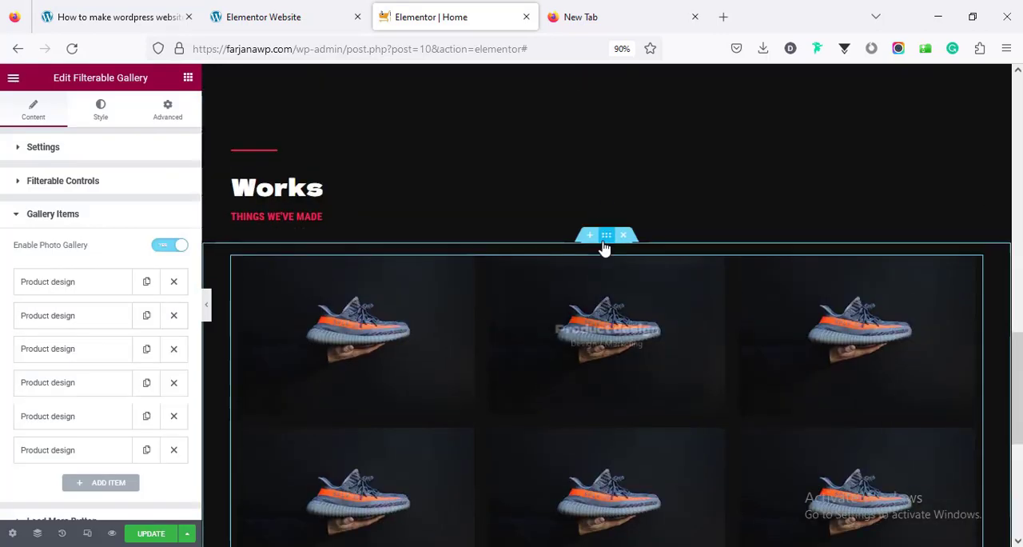
click(604, 240)
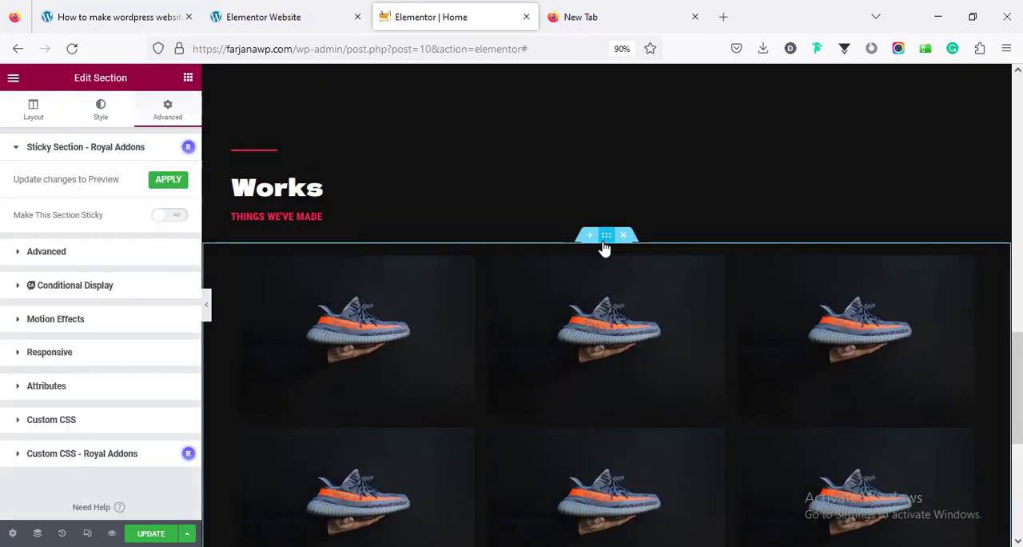
click(26, 116)
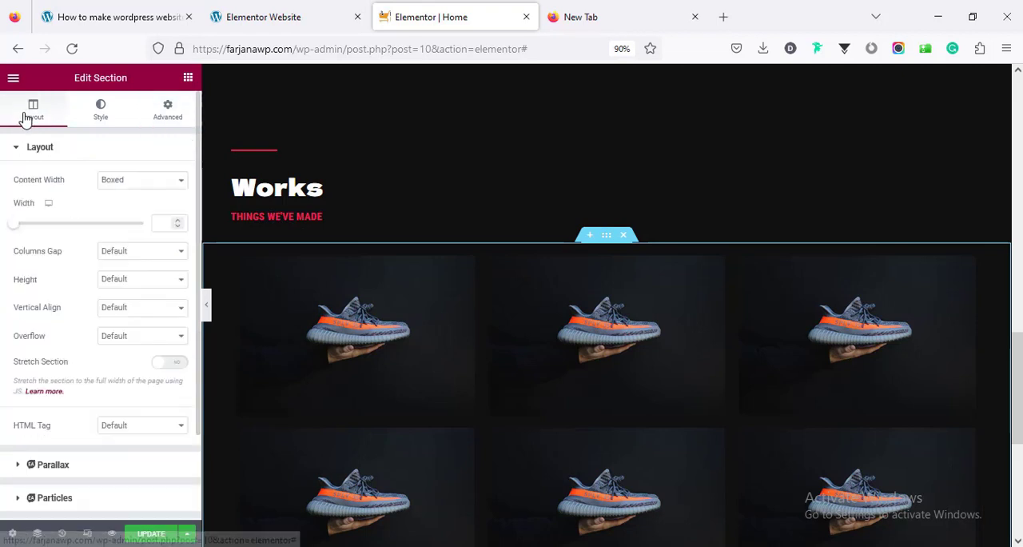
click(104, 181)
click(116, 216)
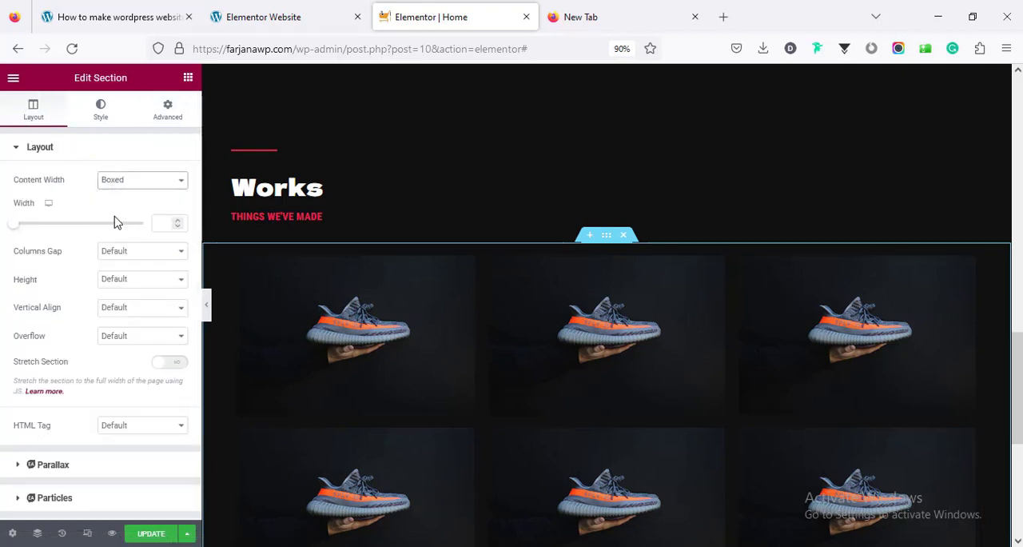
click(208, 310)
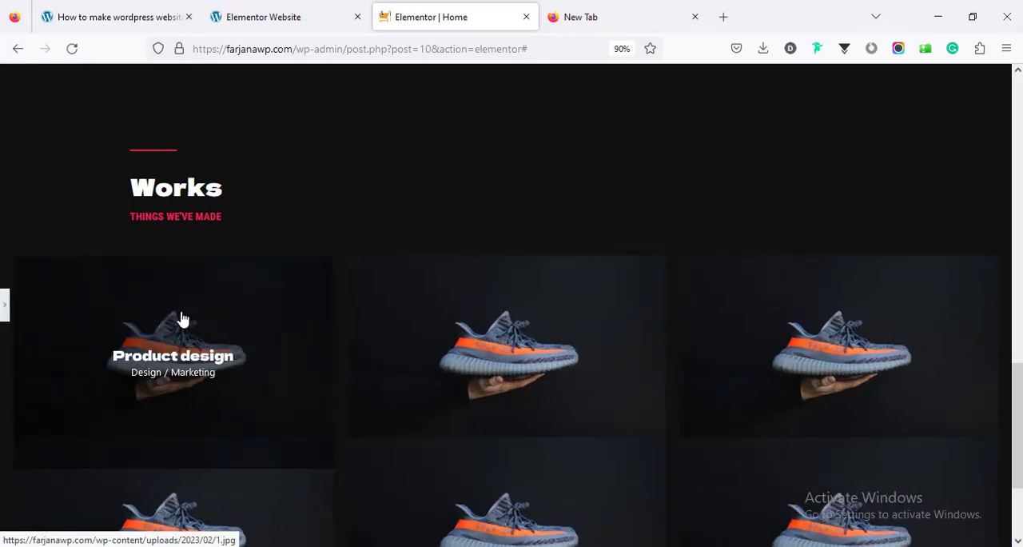
click(4, 305)
Set the Filterable Gallery's number of items to show to 3
scroll(383, 362, down, 3)
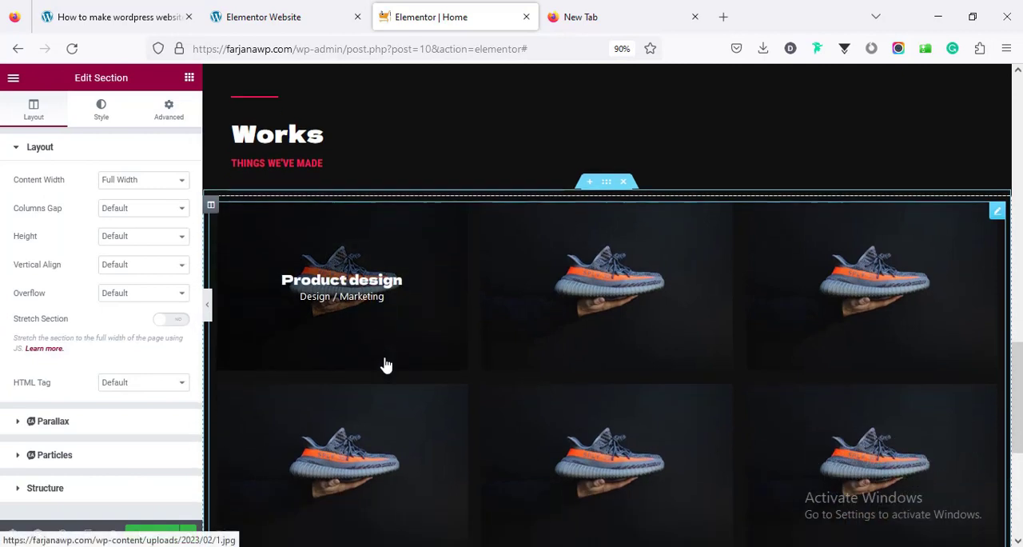
scroll(384, 362, up, 1)
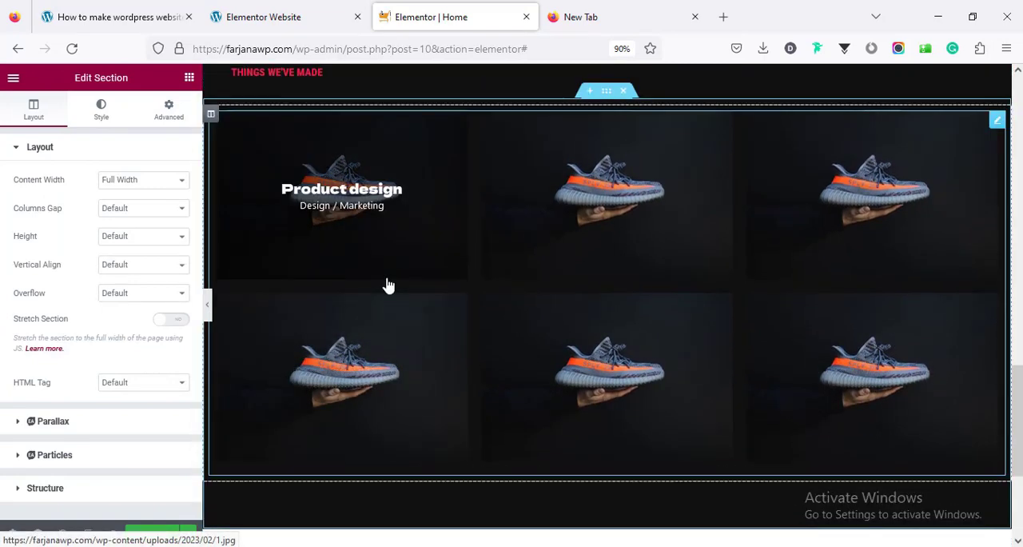
click(388, 286)
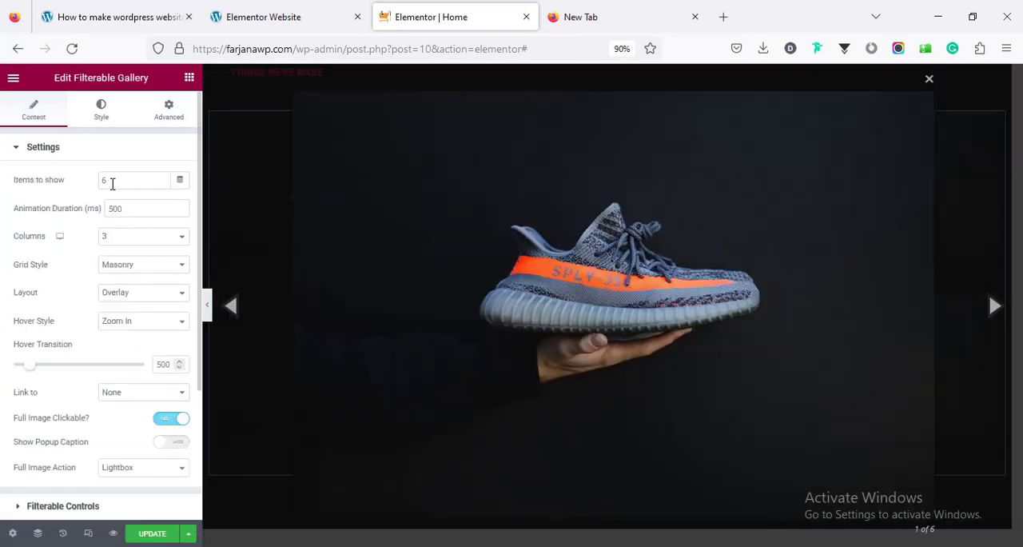
double_click(113, 183)
scroll(146, 303, down, 3)
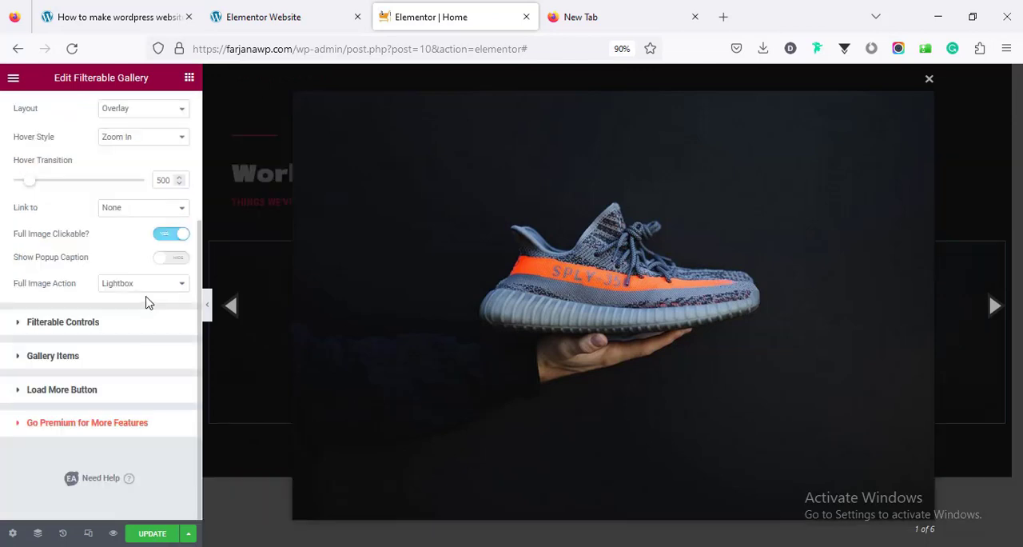
Close the image lightbox and enable the gallery's Load More button with 3 images per page
click(64, 390)
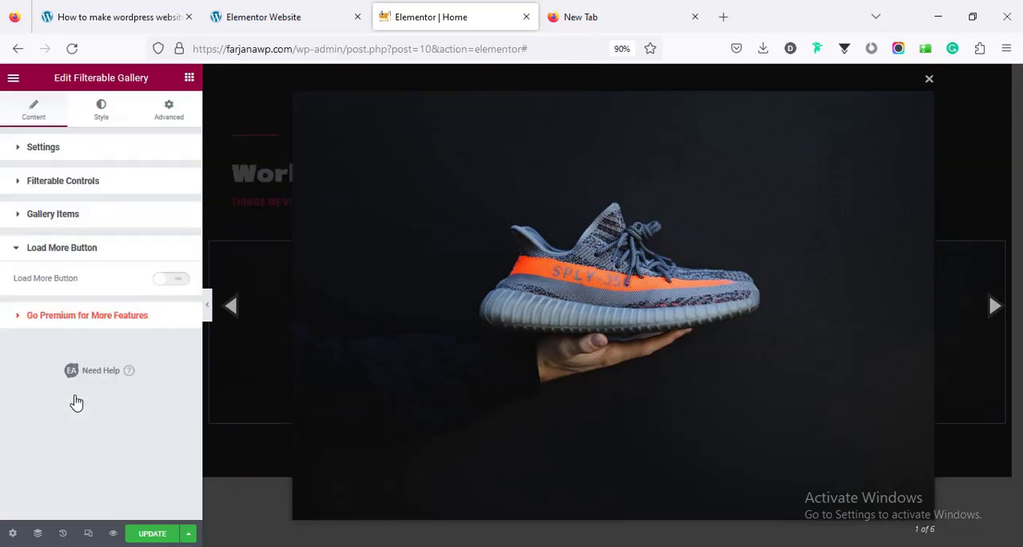
click(928, 78)
click(175, 281)
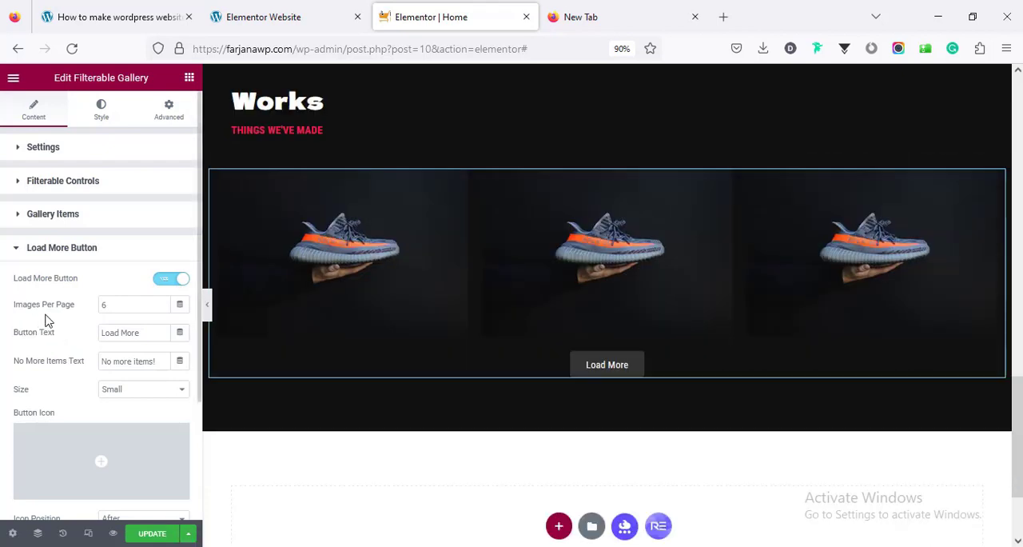
double_click(108, 307)
text(3)
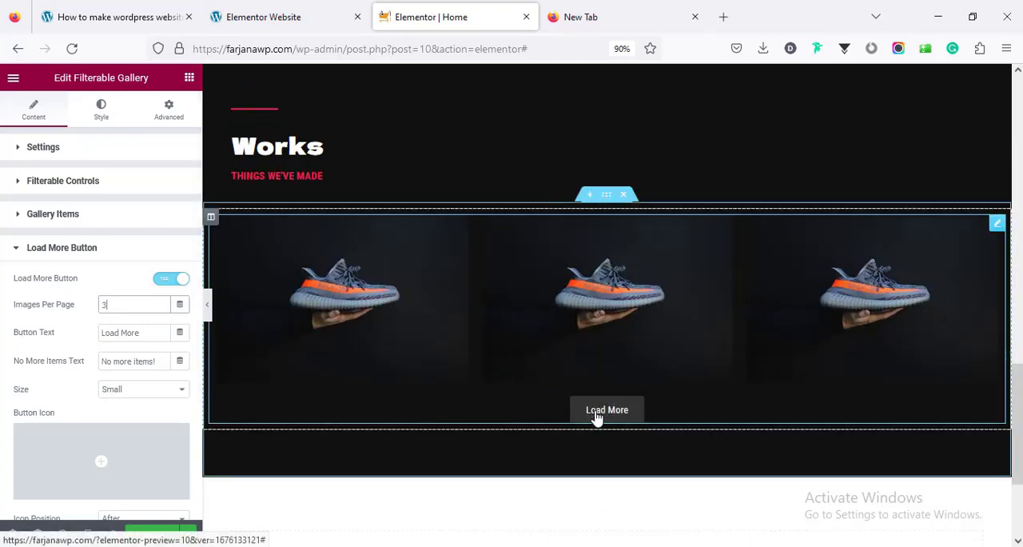
Test the Load More button below the gallery and look over the six-item grid
click(597, 417)
scroll(596, 419, down, 3)
scroll(599, 417, up, 2)
Update the page and reload the editor, returning to the Works section
click(156, 536)
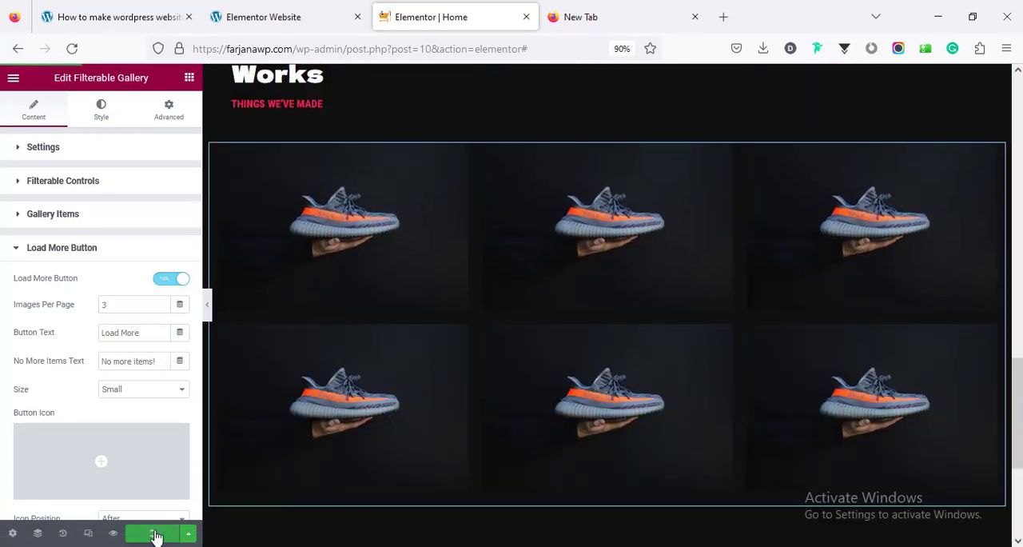
click(72, 49)
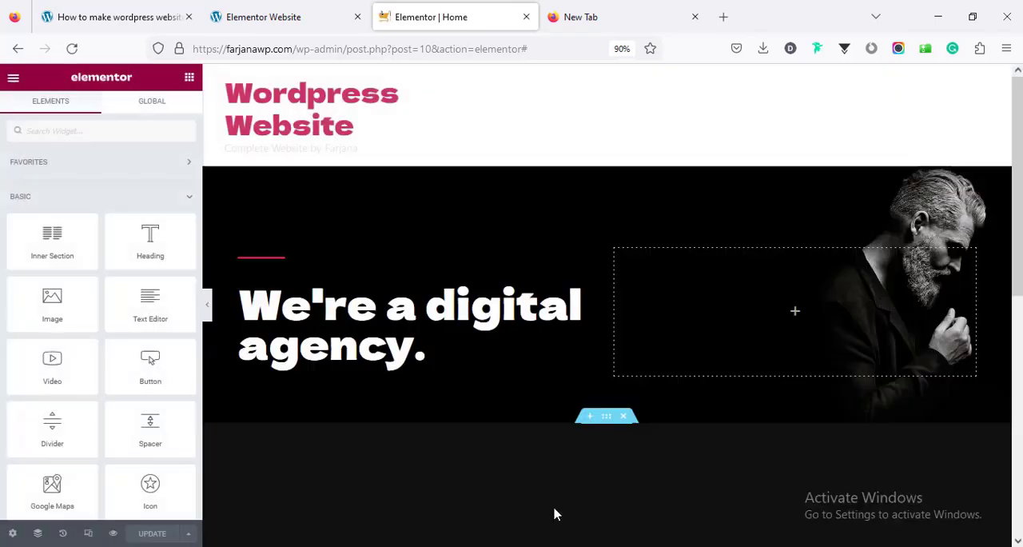
scroll(556, 512, down, 15)
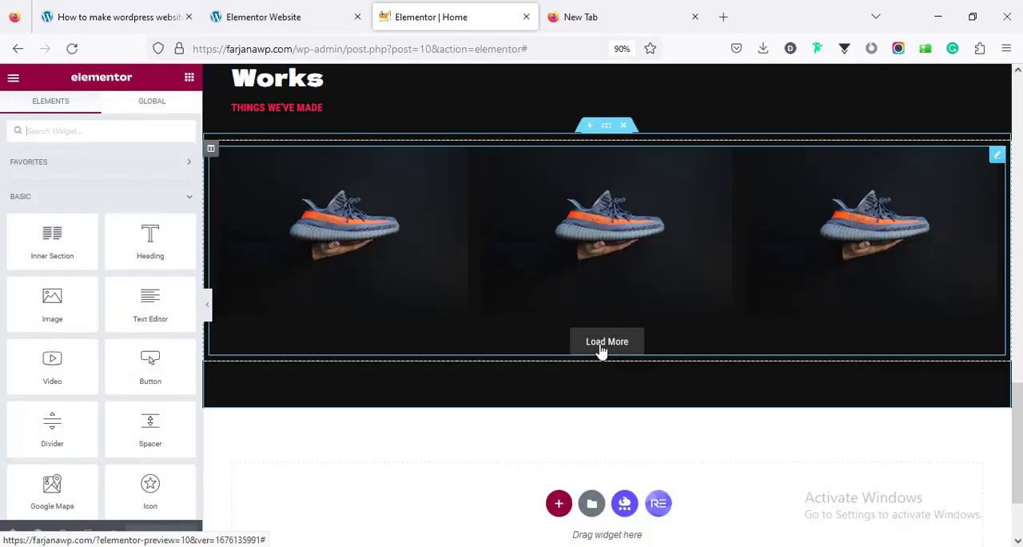
scroll(601, 351, up, 1)
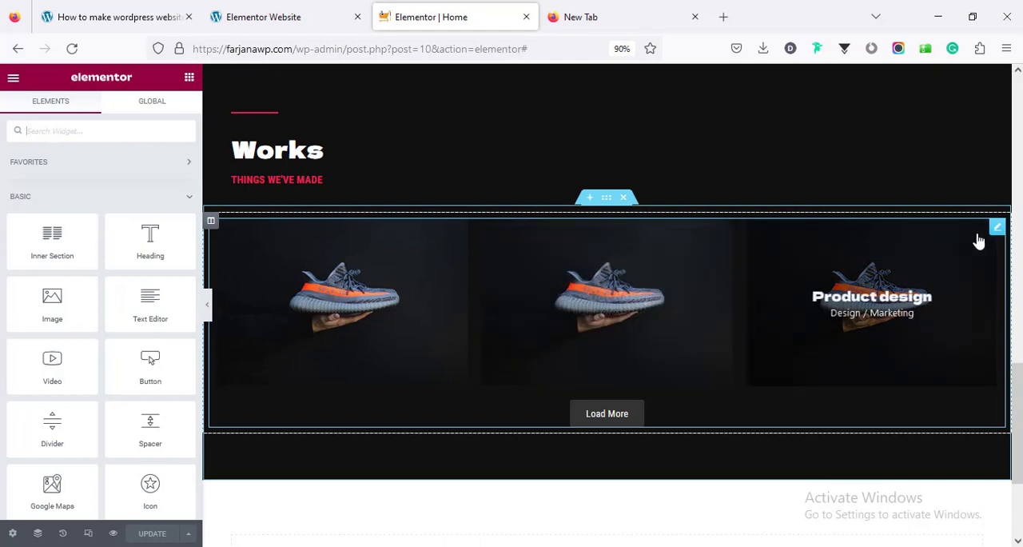
Make the Load More button's normal background fully transparent with the color #33333300
click(997, 227)
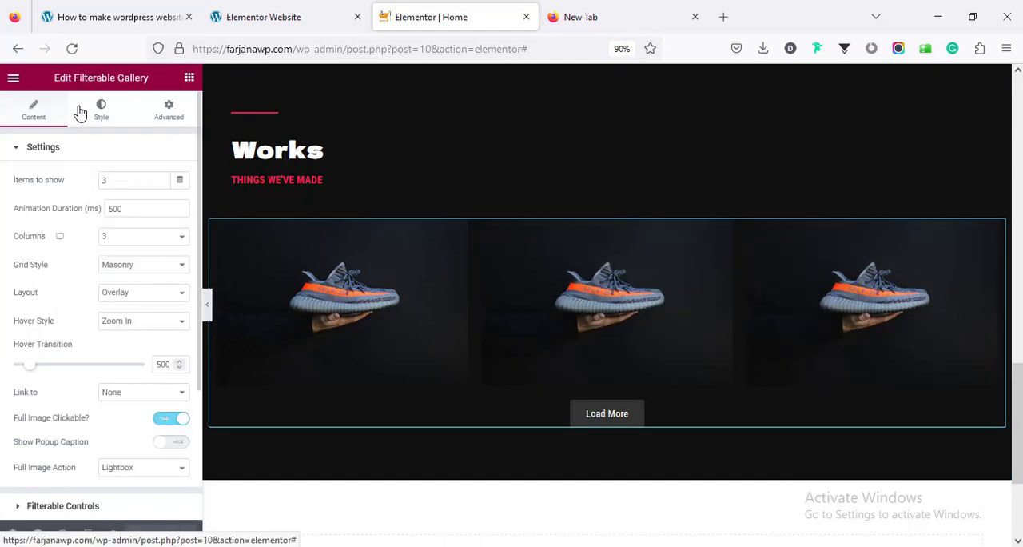
click(94, 110)
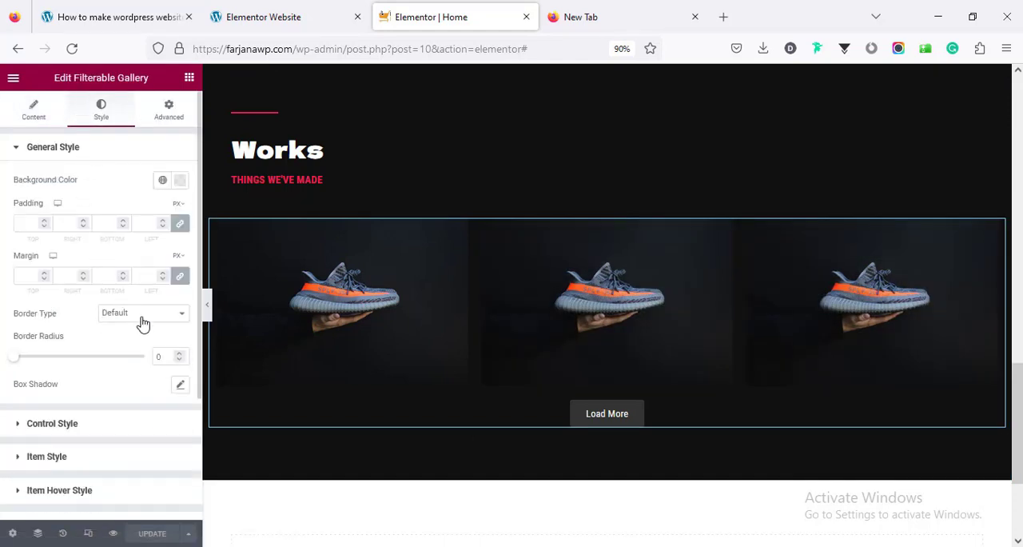
scroll(160, 327, down, 3)
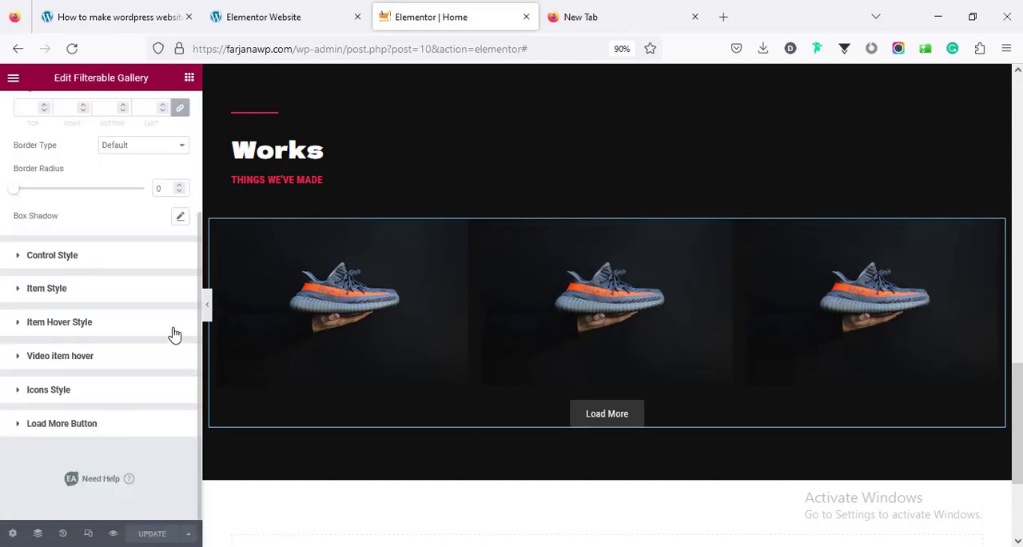
click(49, 429)
scroll(77, 390, down, 4)
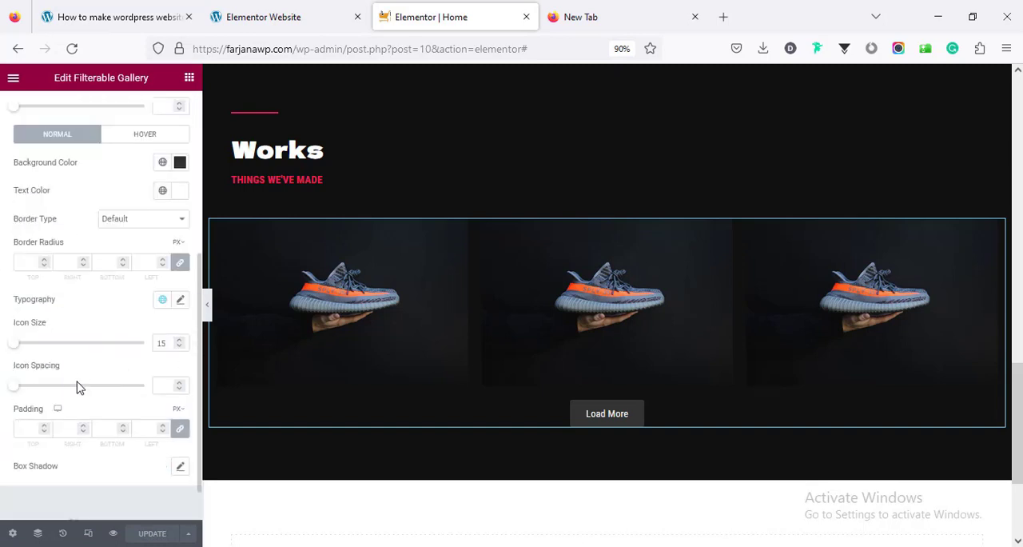
scroll(85, 354, up, 1)
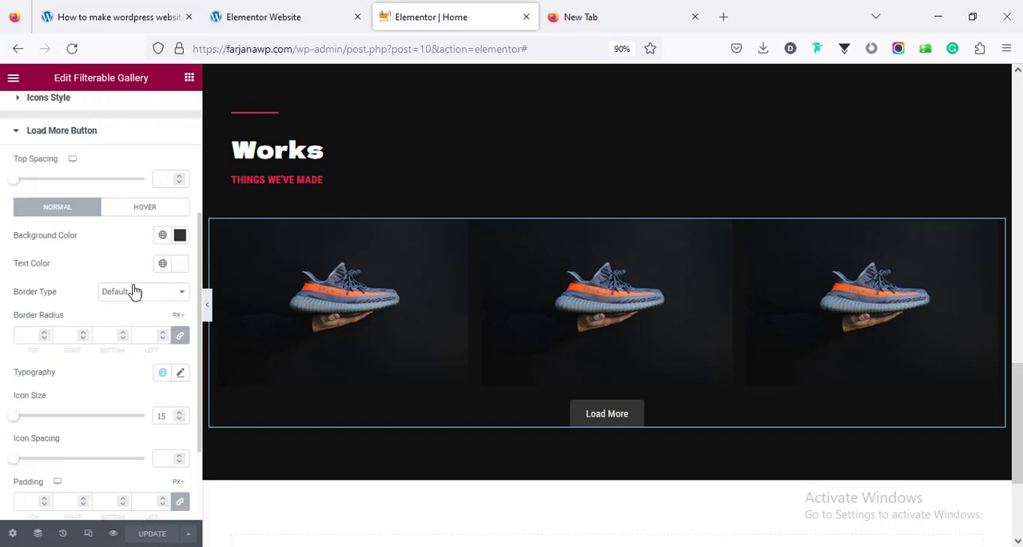
click(180, 236)
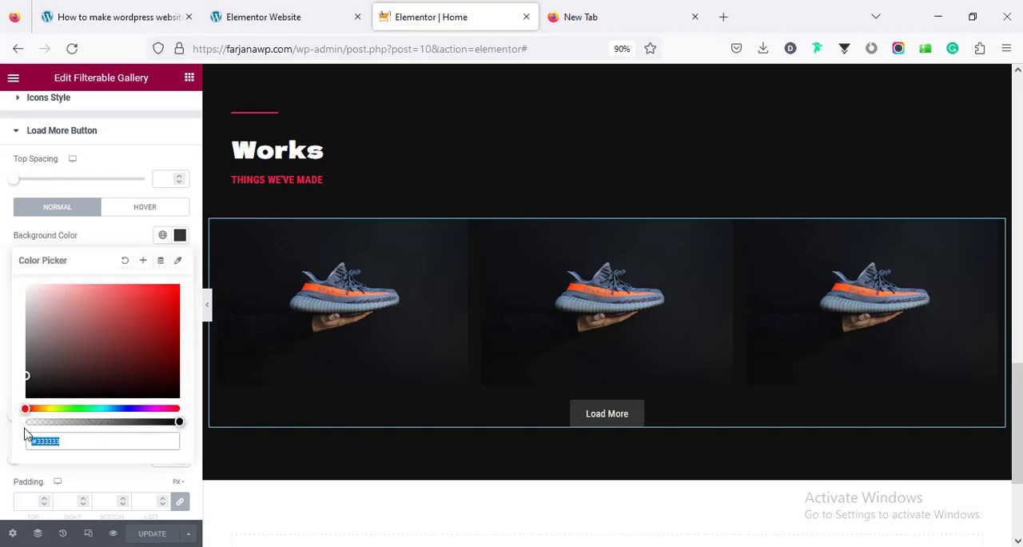
key(End)
text(00)
click(2, 232)
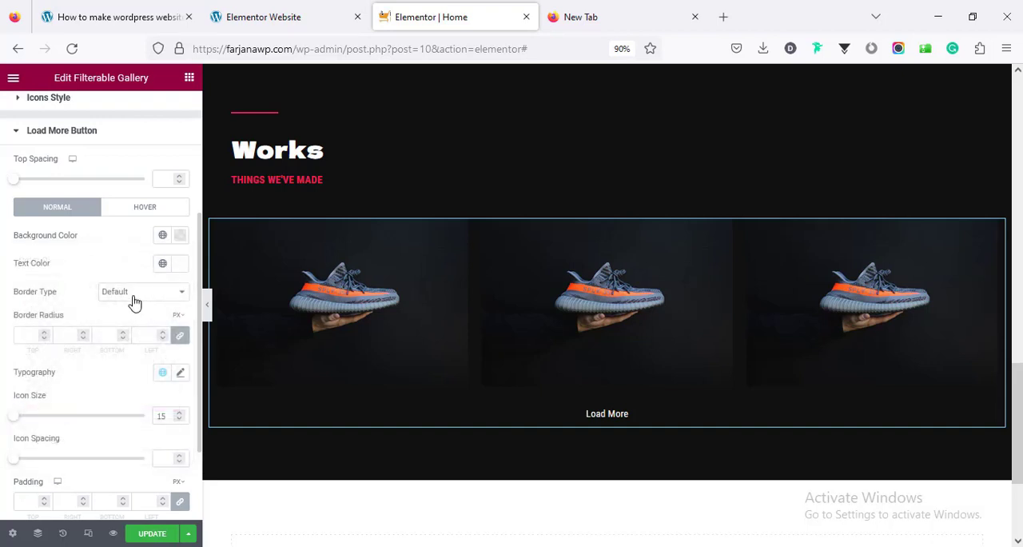
Give the Load More button a solid border with a width of 1 on all sides
click(135, 301)
click(125, 342)
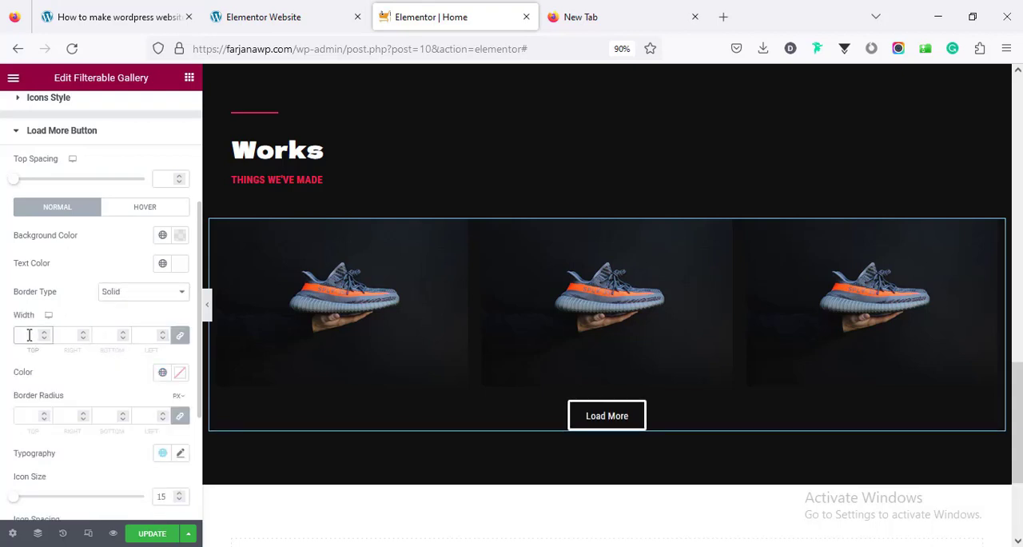
click(29, 335)
text(1)
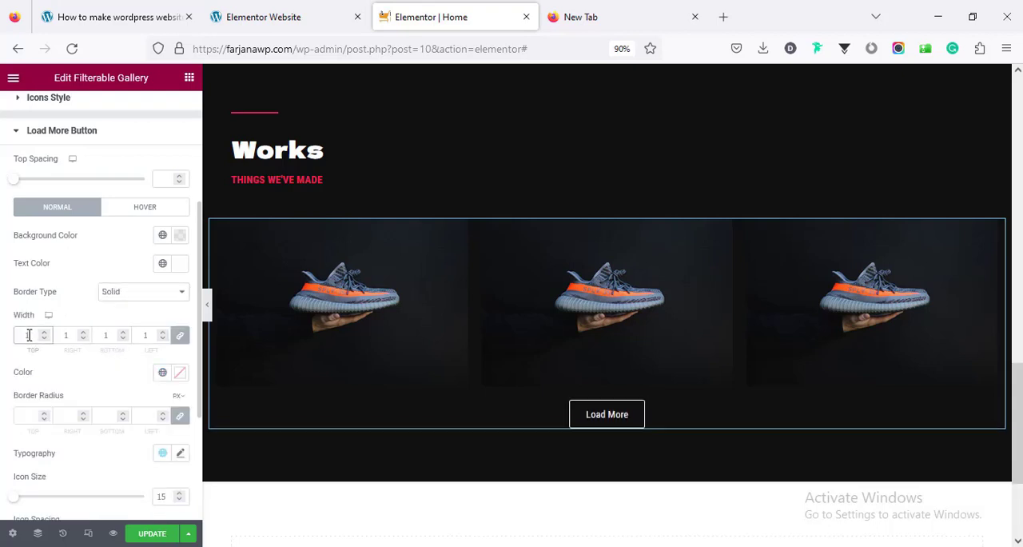
Set the Load More button's border color to global red with a border radius of 0, and its hover background to red
click(159, 374)
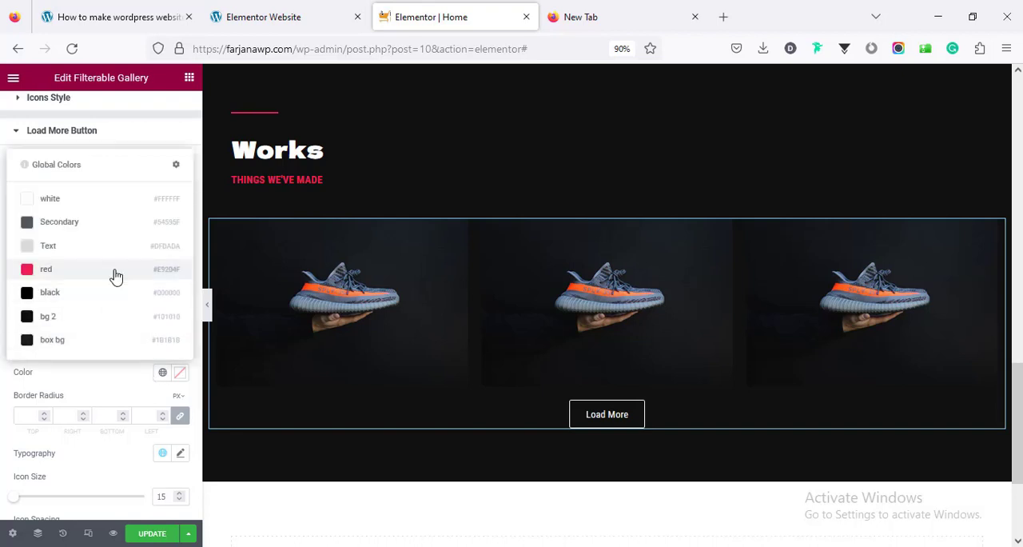
click(182, 417)
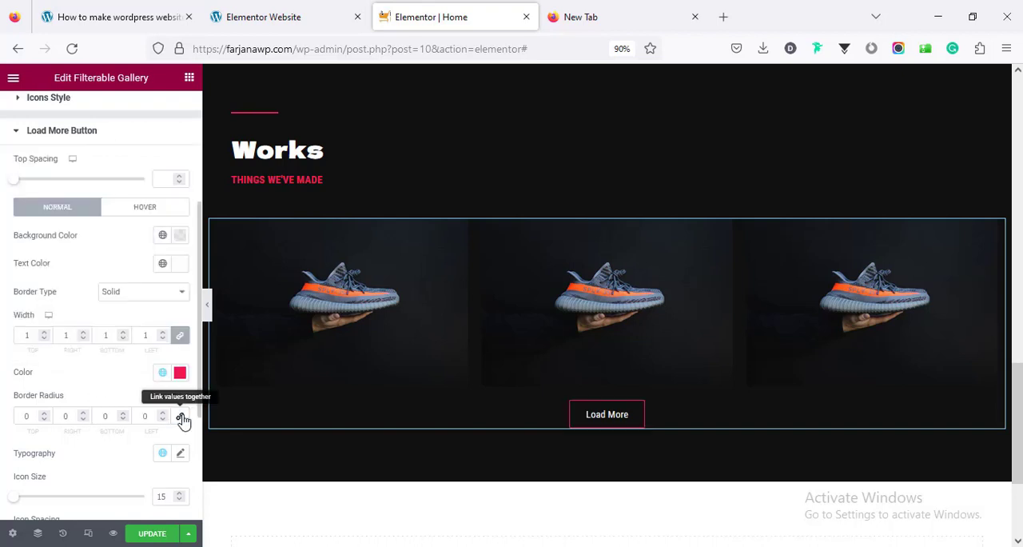
click(144, 209)
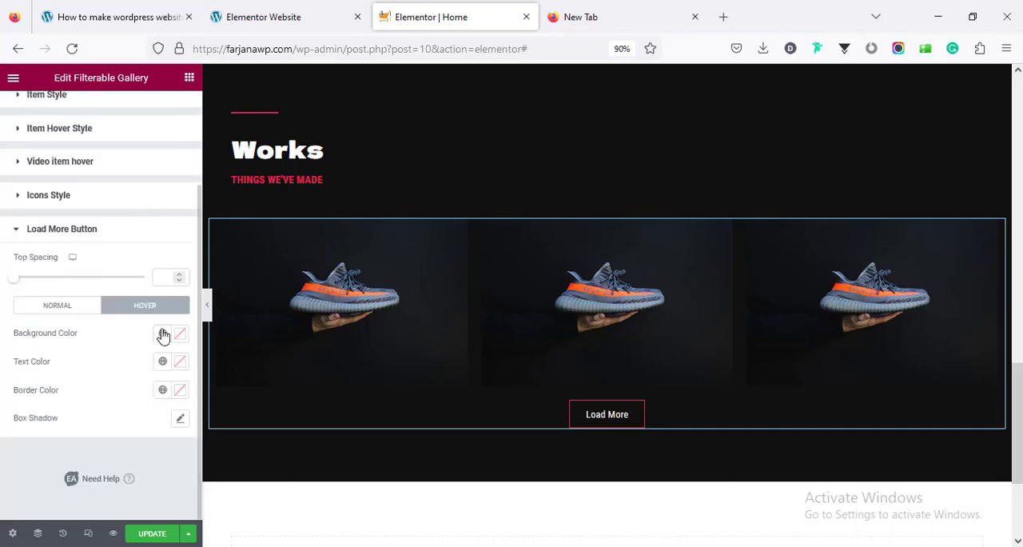
click(162, 333)
click(127, 233)
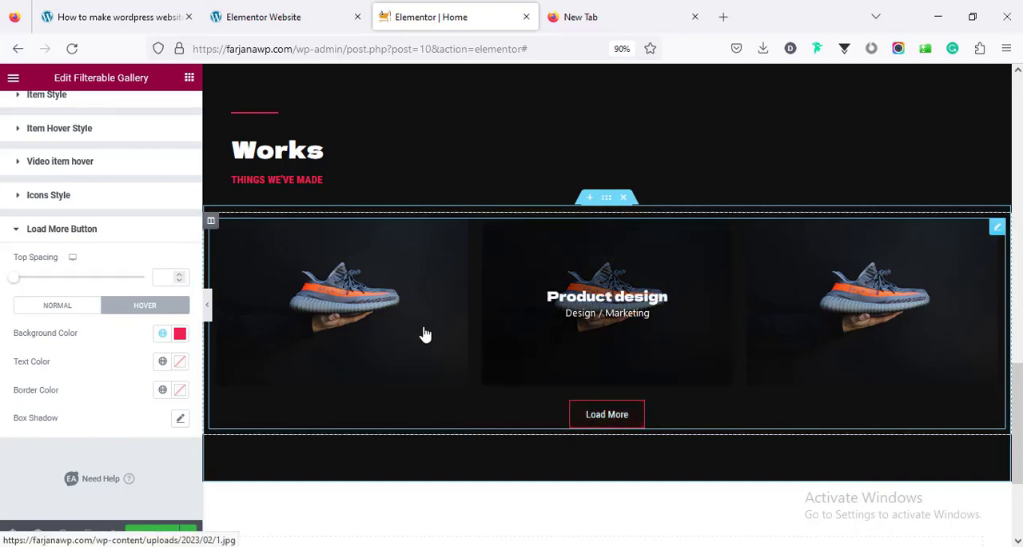
Open the Filterable Gallery's content settings and go to its gallery items
scroll(130, 299, up, 3)
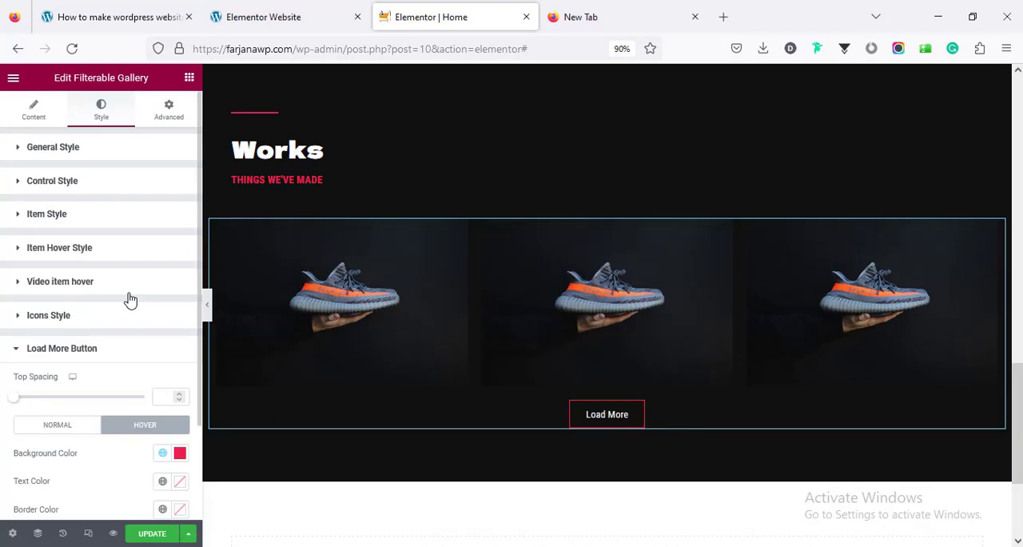
click(36, 110)
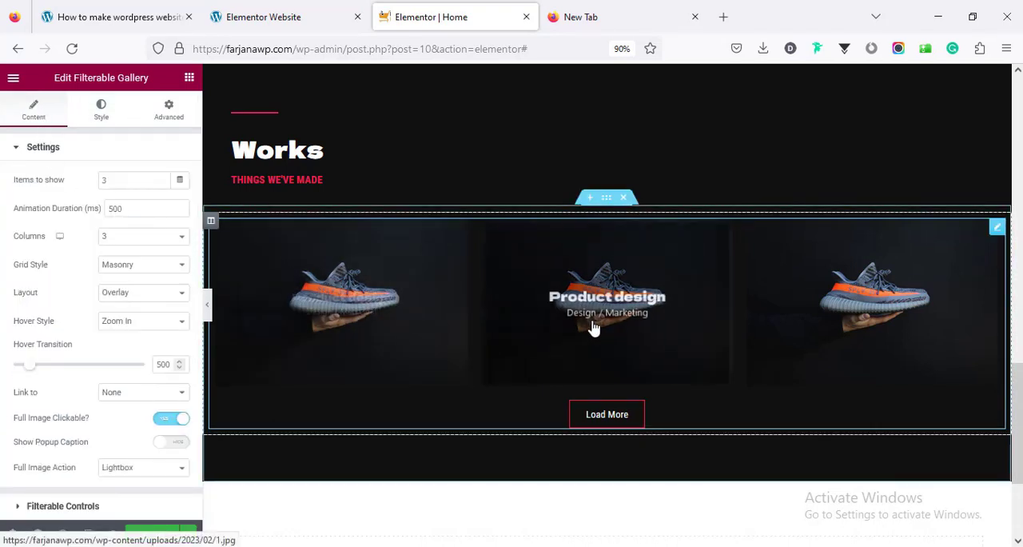
scroll(105, 414, down, 3)
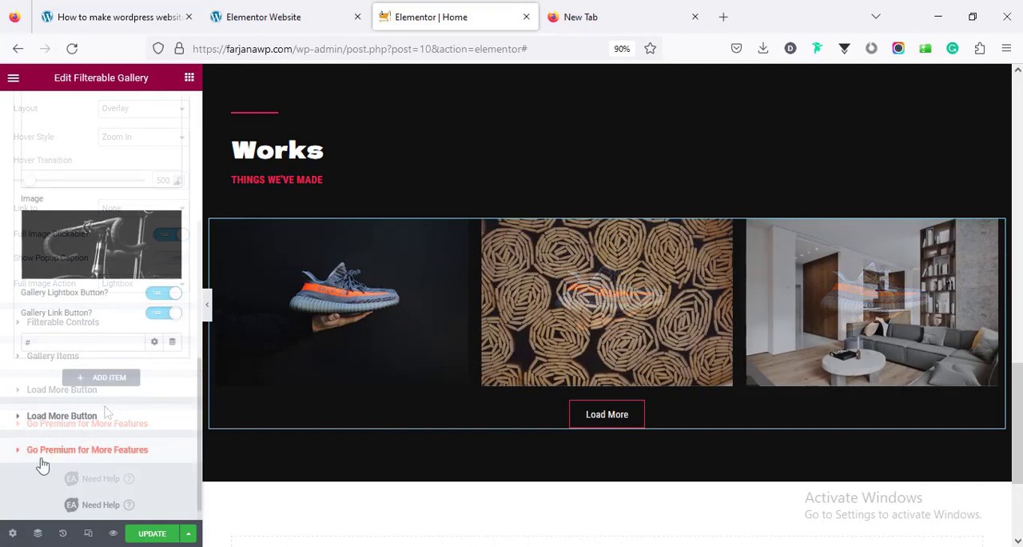
Examine the Works gallery and the About section below it on the demo site, and return to the Elementor editor
click(308, 28)
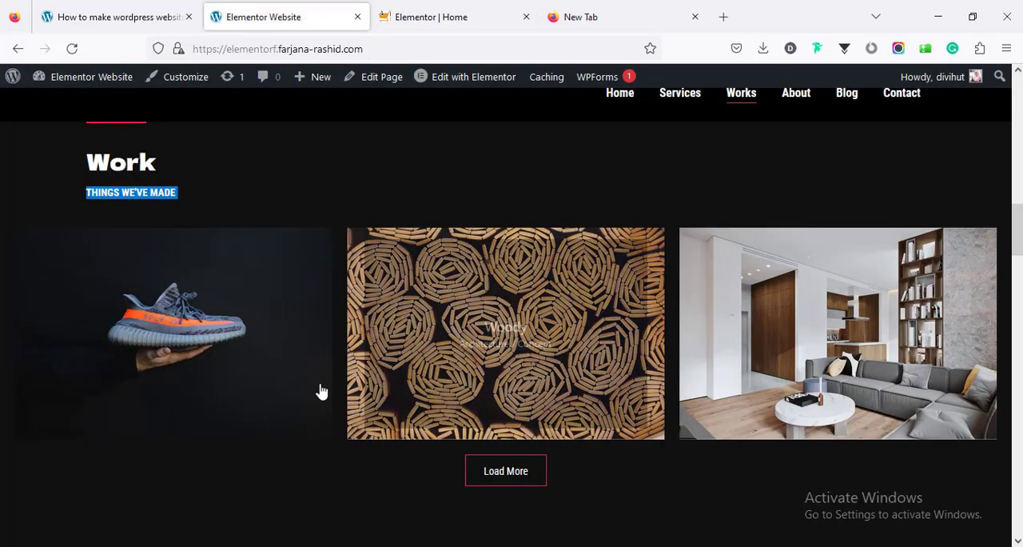
scroll(320, 389, down, 3)
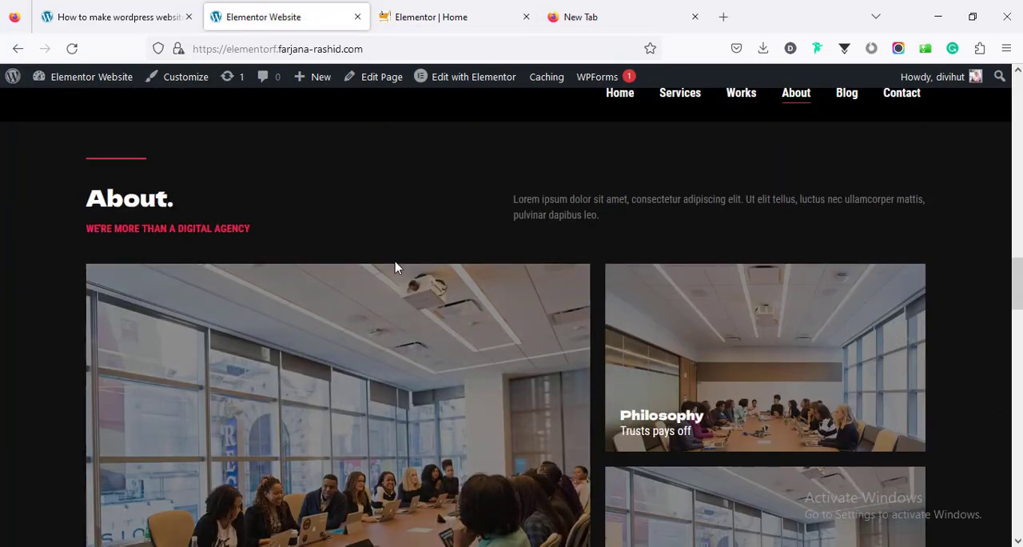
click(453, 25)
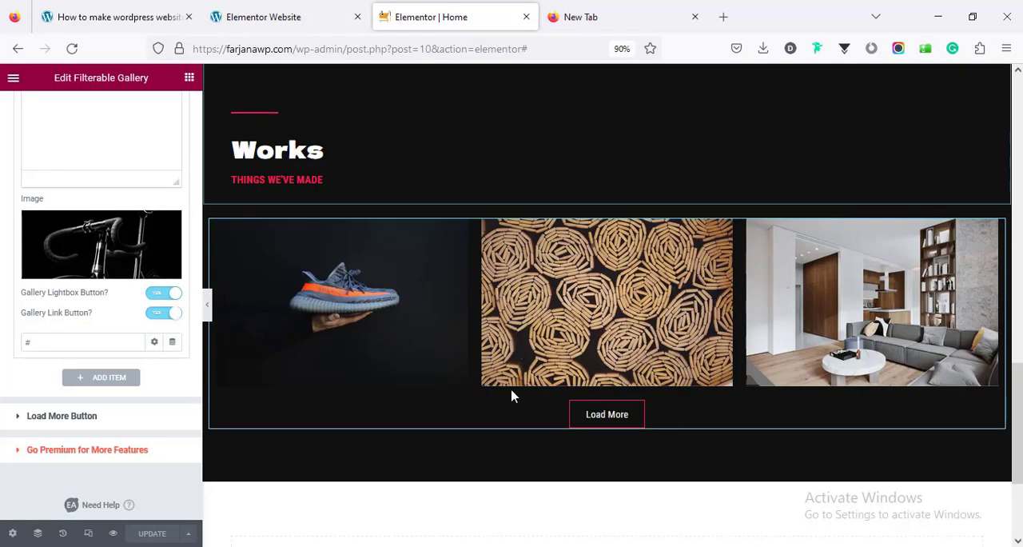
Copy the Works heading section and paste it as a new section below the gallery
scroll(509, 393, up, 2)
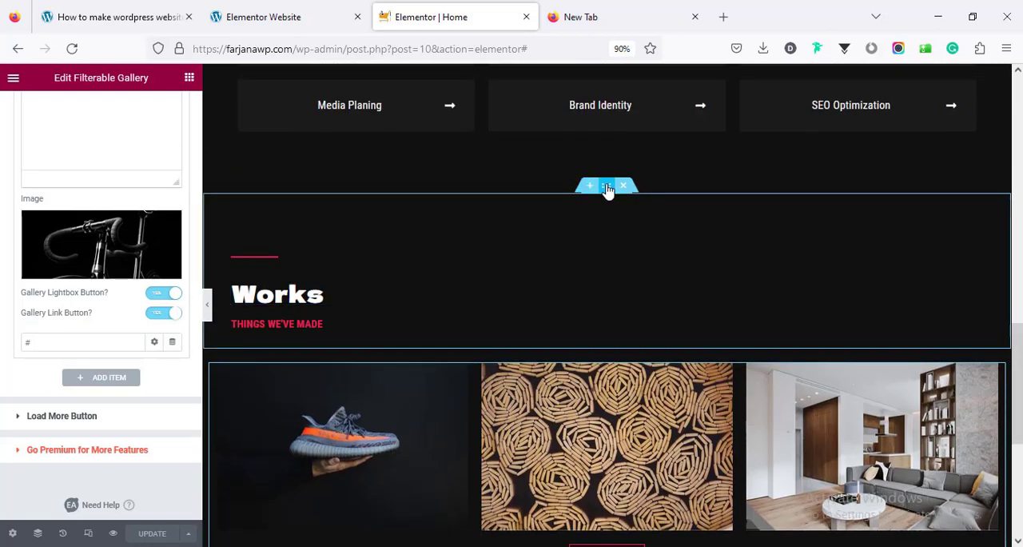
right_click(608, 189)
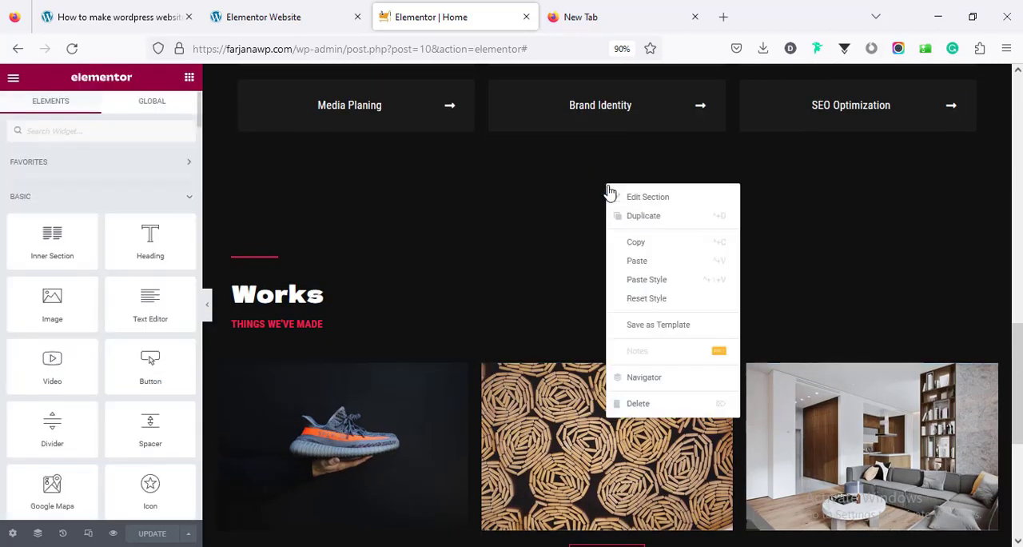
click(634, 238)
scroll(591, 379, down, 4)
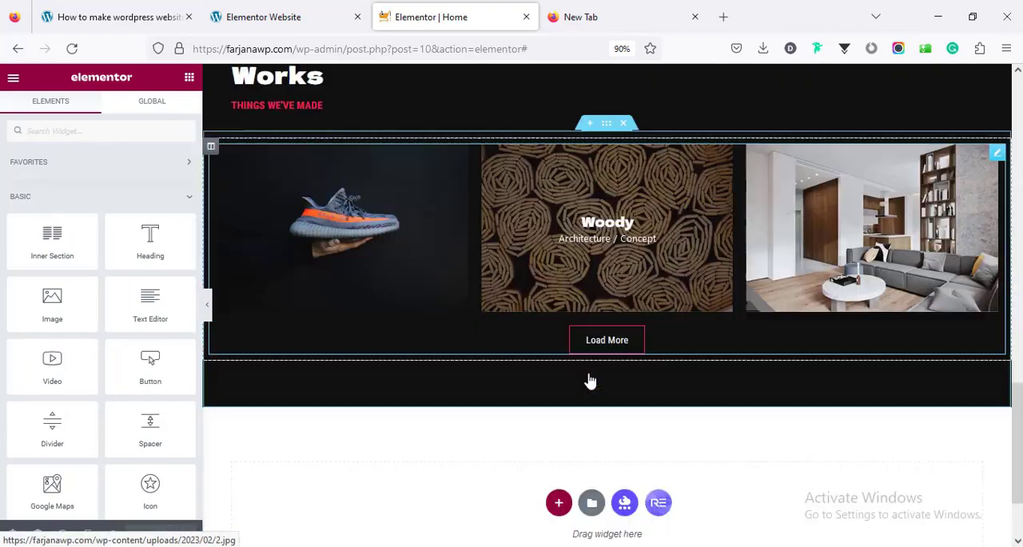
right_click(555, 438)
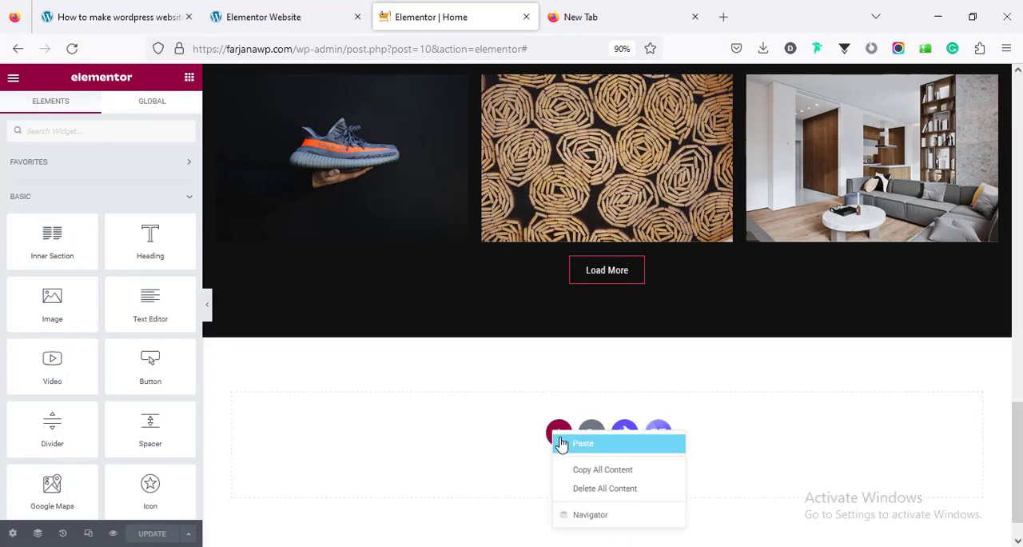
click(581, 443)
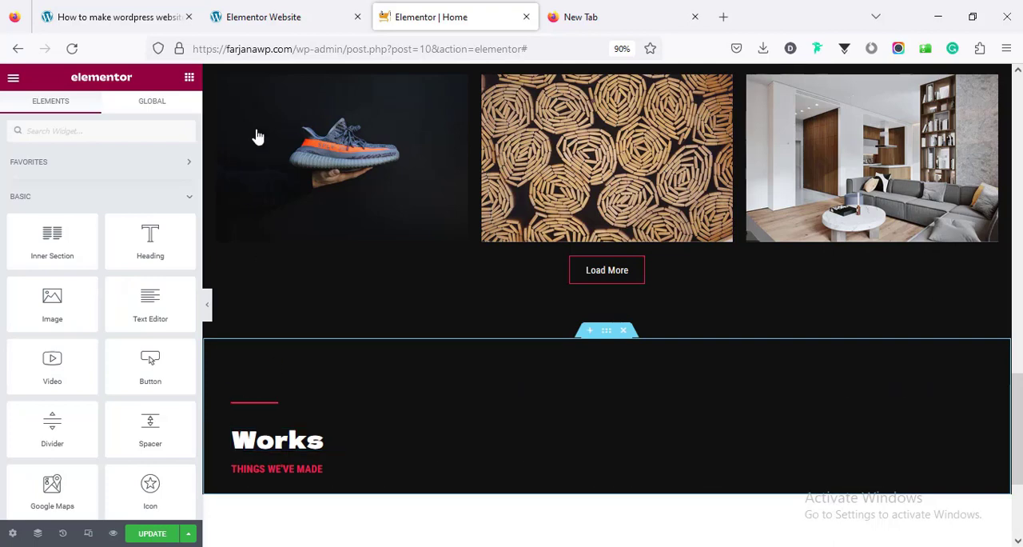
Copy the heading "About." from the demo site and use it as the title of the pasted section's Works heading
click(276, 16)
double_click(152, 200)
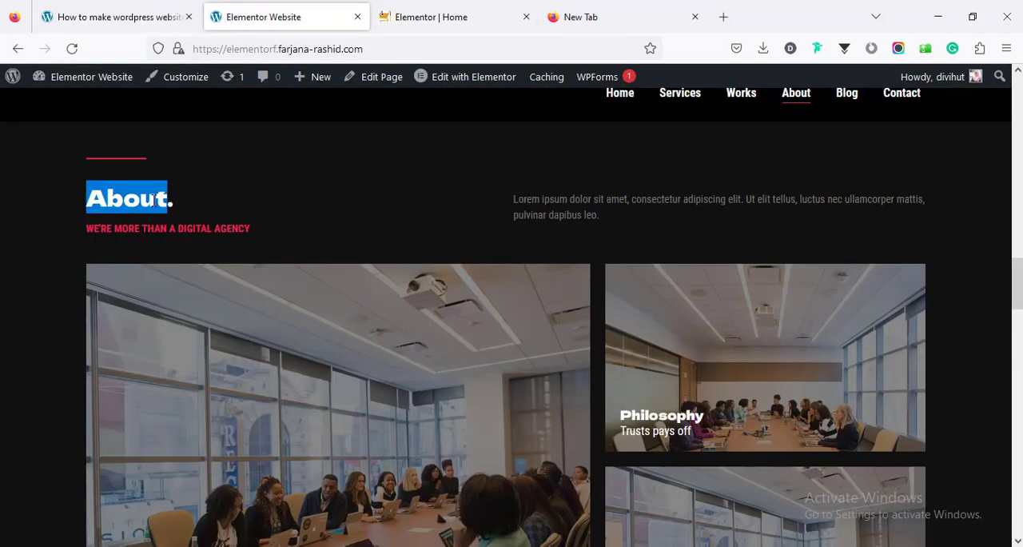
right_click(152, 200)
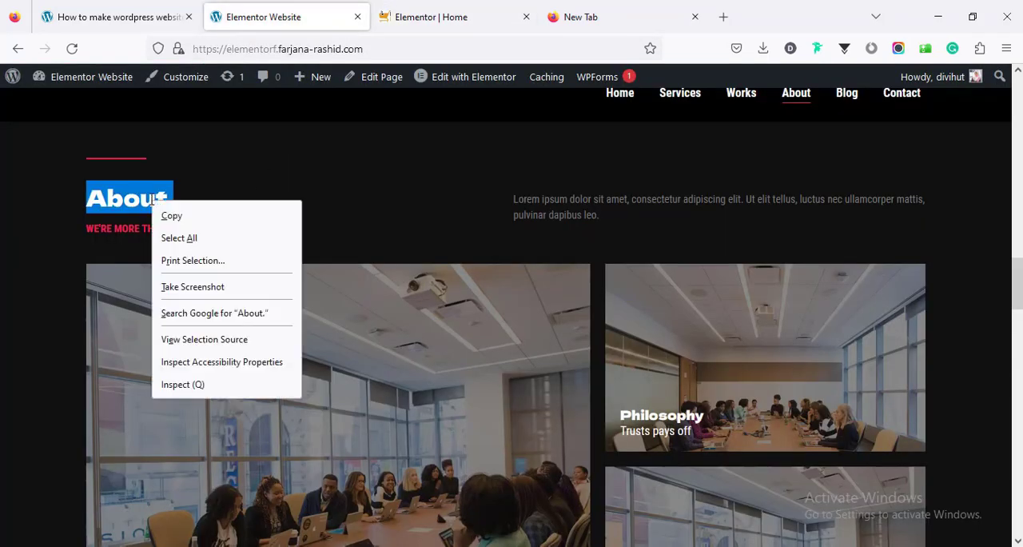
click(166, 215)
click(403, 16)
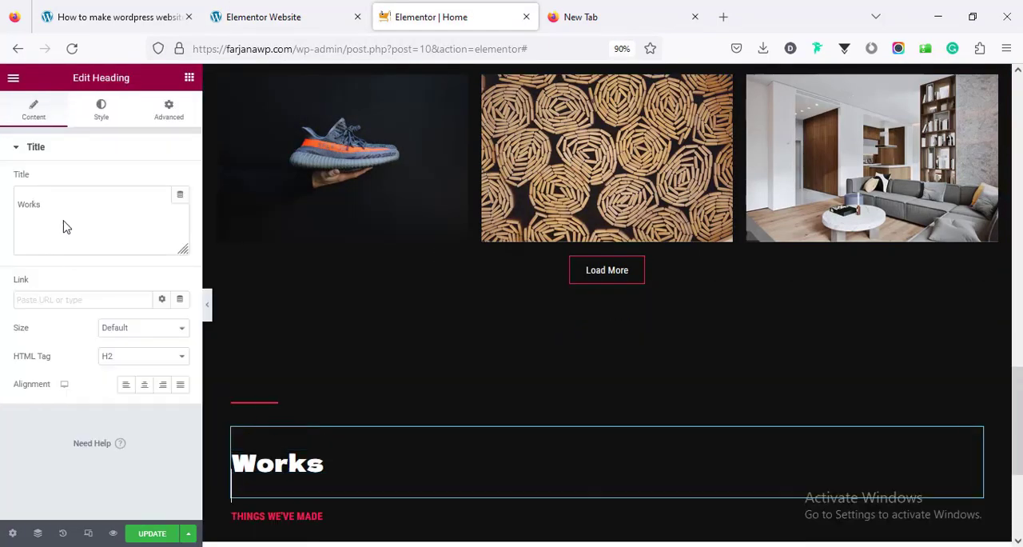
click(64, 216)
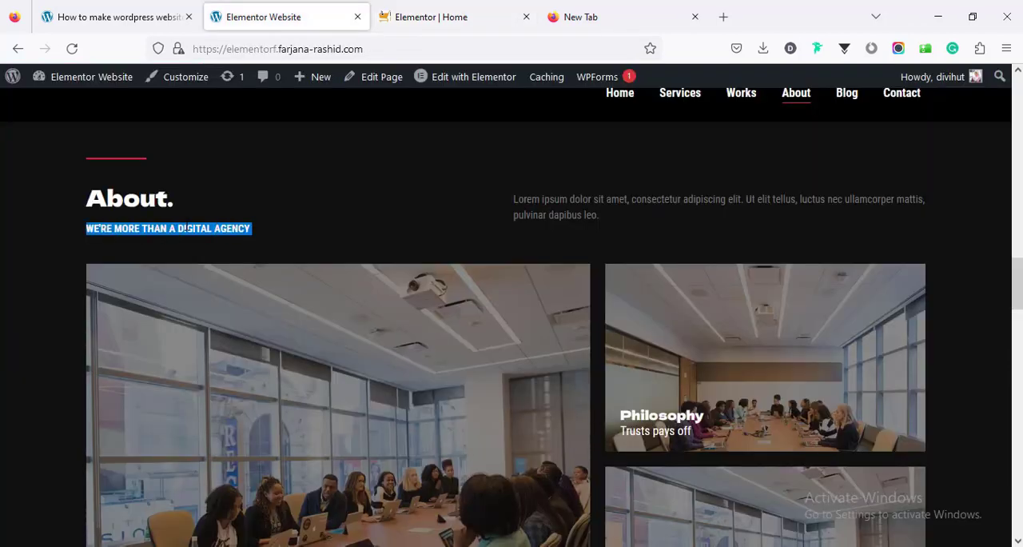
Replace the pasted section's subtitle with the demo's text "WE'RE MORE THAN A DIGITAL AGENCY"
right_click(186, 228)
click(200, 237)
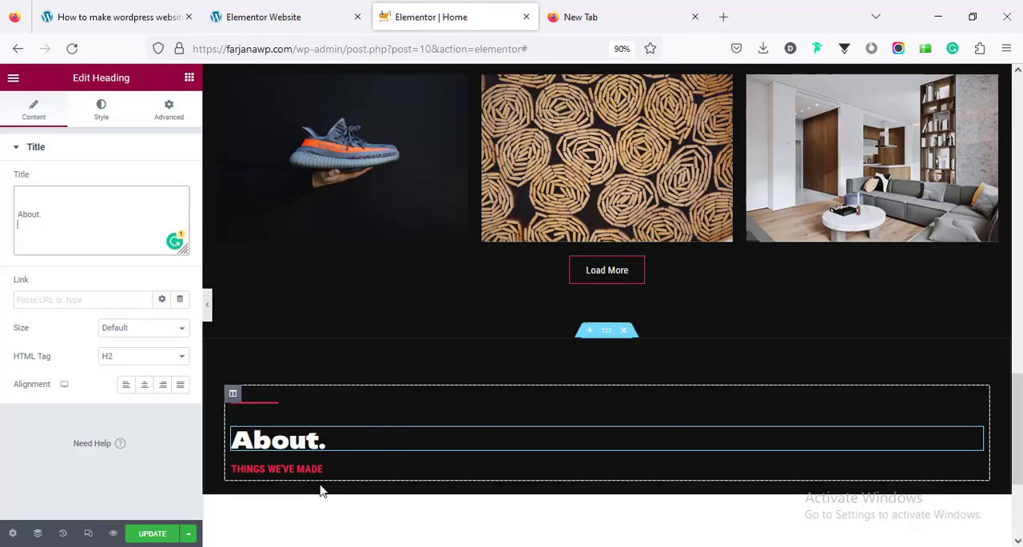
click(296, 469)
key(ctrl+a)
key(ctrl+v)
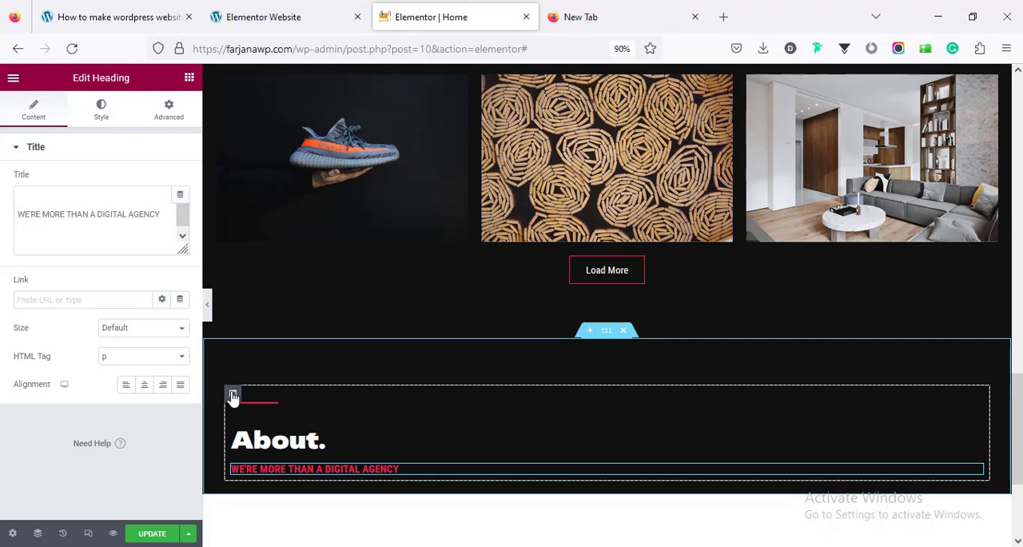
Add a new column beside the About heading and copy the Lorem ipsum description from the demo's About section
right_click(233, 397)
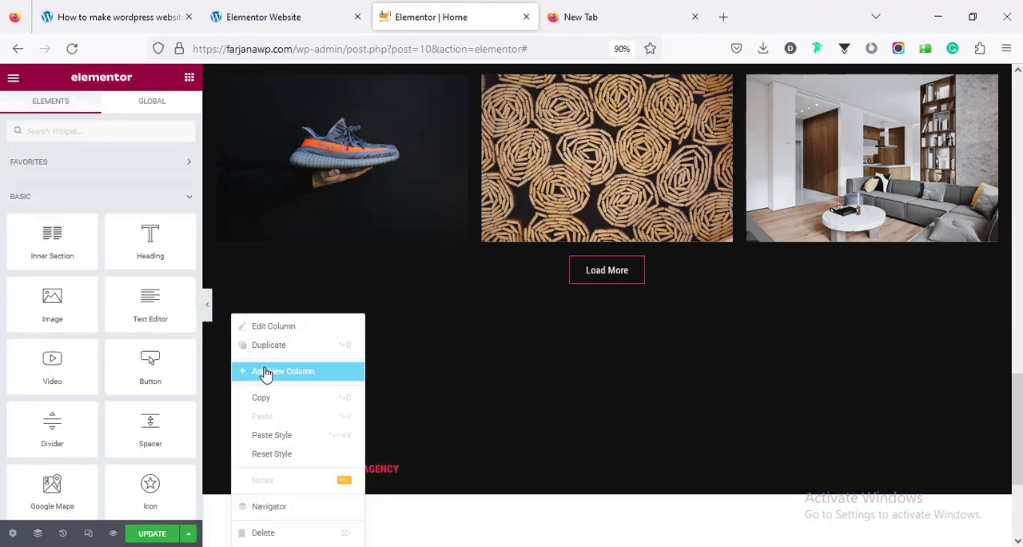
click(266, 372)
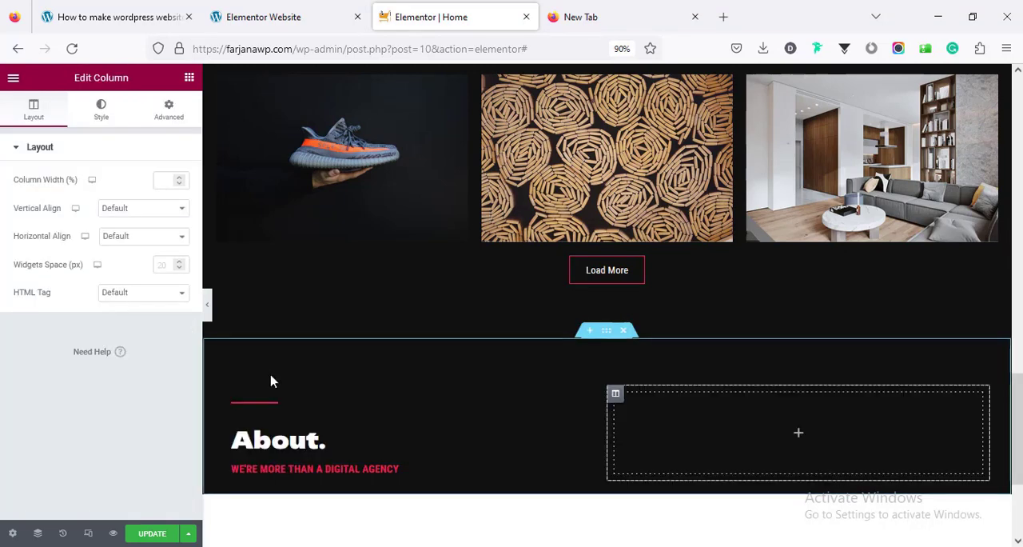
click(287, 9)
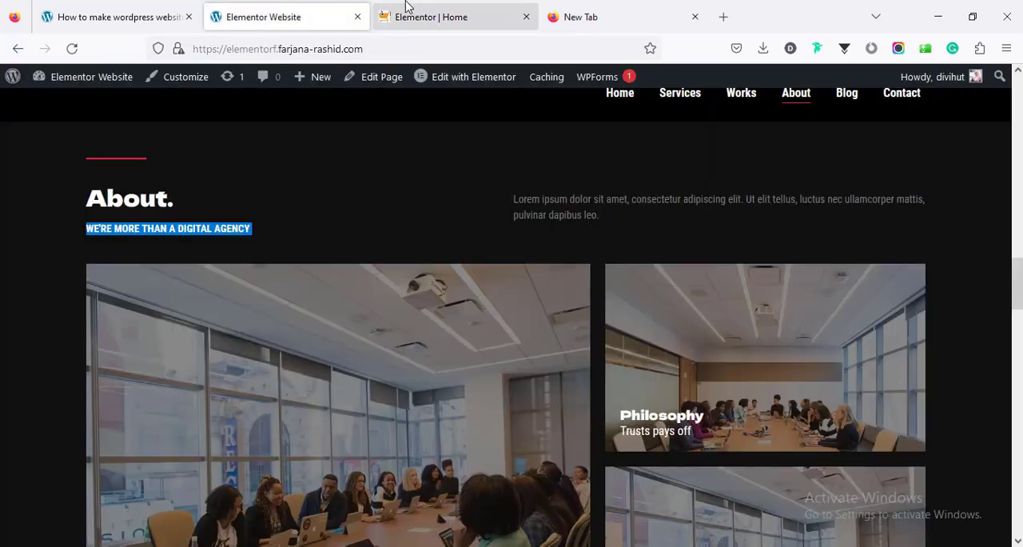
triple_click(581, 201)
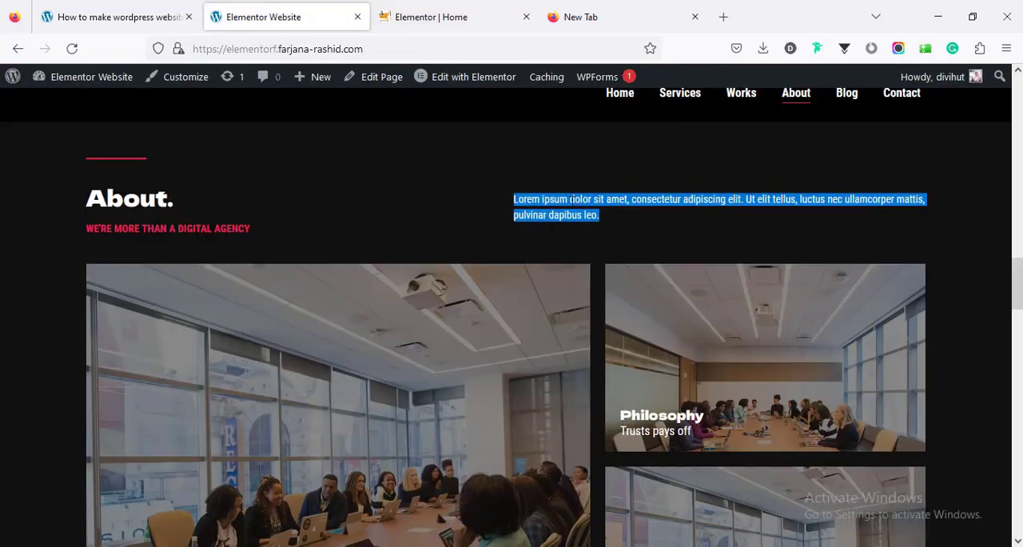
right_click(572, 202)
click(591, 218)
click(418, 17)
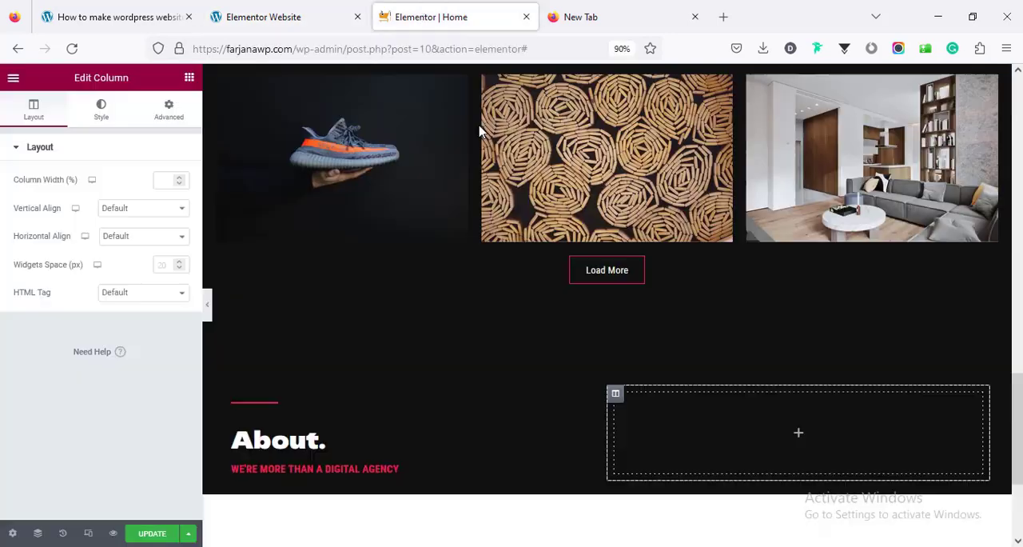
Add a Heading widget to the empty column with HTML tag p, and replace its title with the copied Lorem ipsum description
click(797, 434)
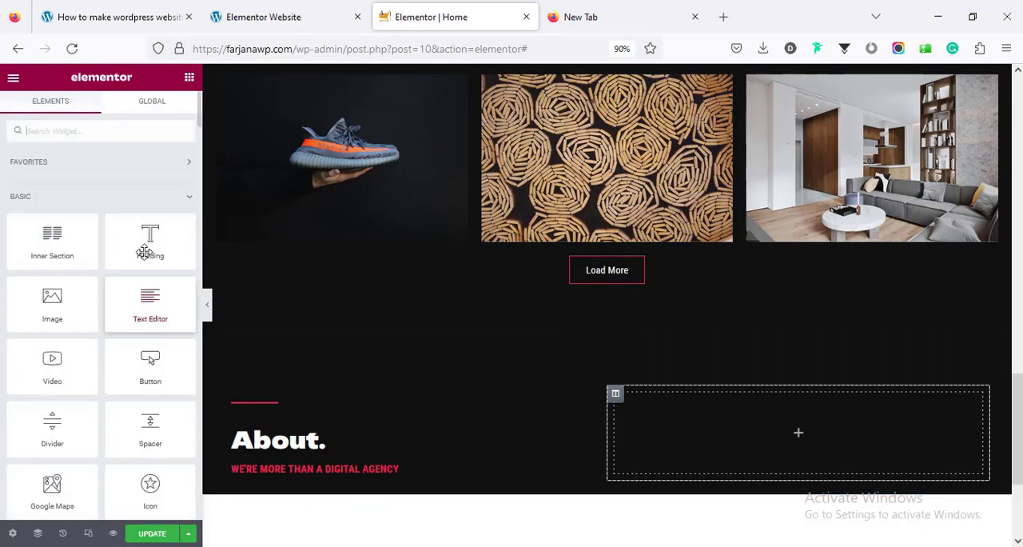
drag(146, 248, 824, 442)
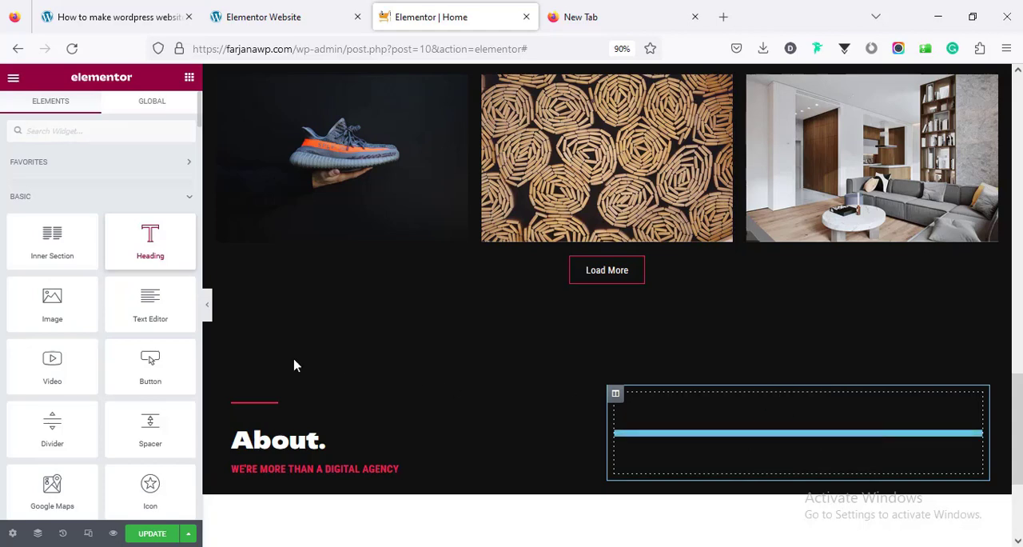
click(114, 356)
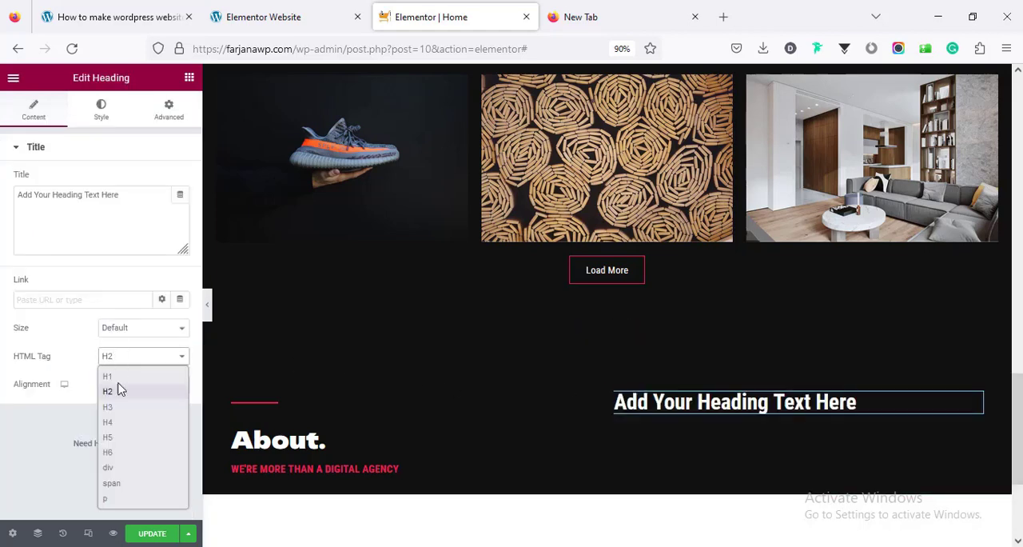
click(126, 499)
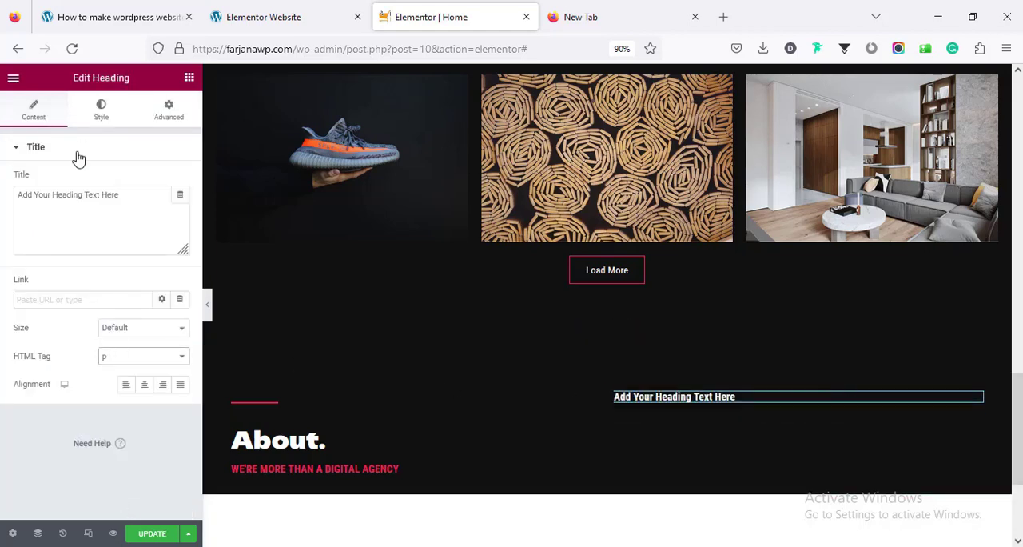
double_click(92, 194)
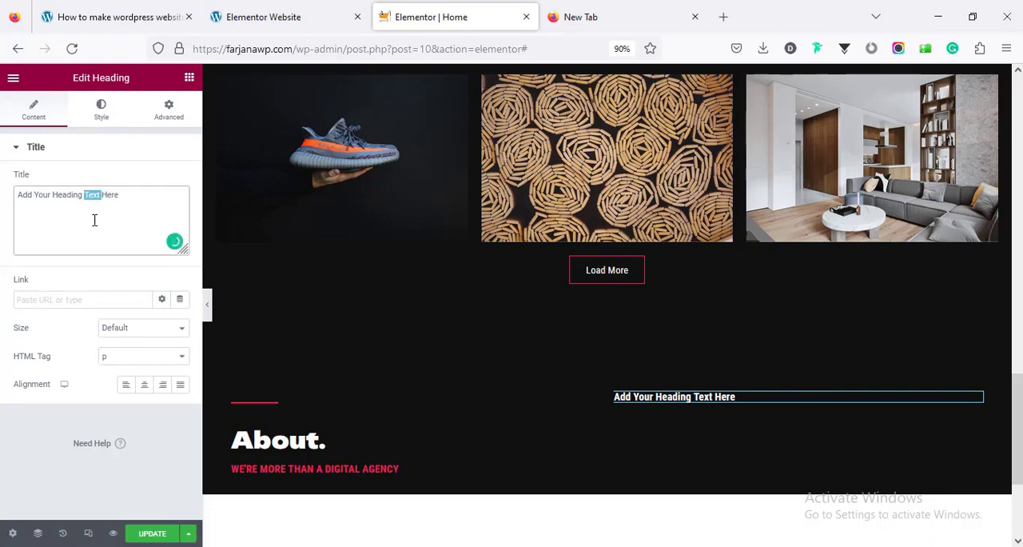
key(ctrl+a)
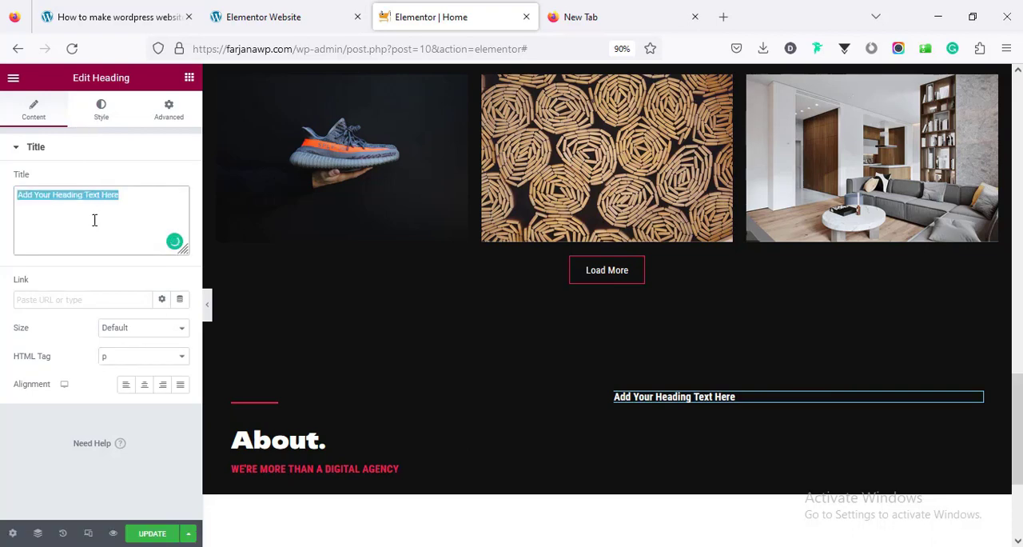
key(ctrl+v)
Set the typography weight of the About section's Lorem ipsum description to Normal
click(100, 111)
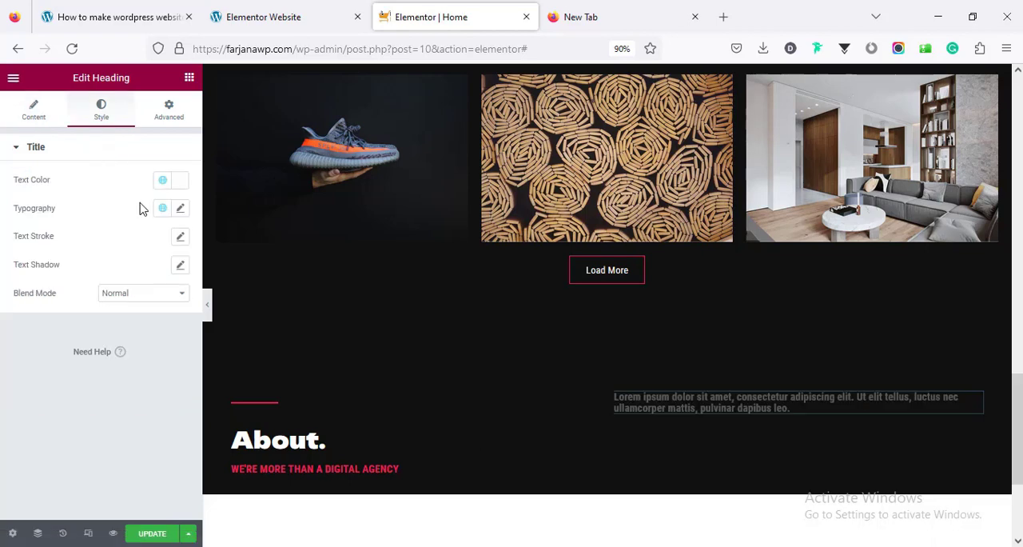
click(179, 207)
click(144, 342)
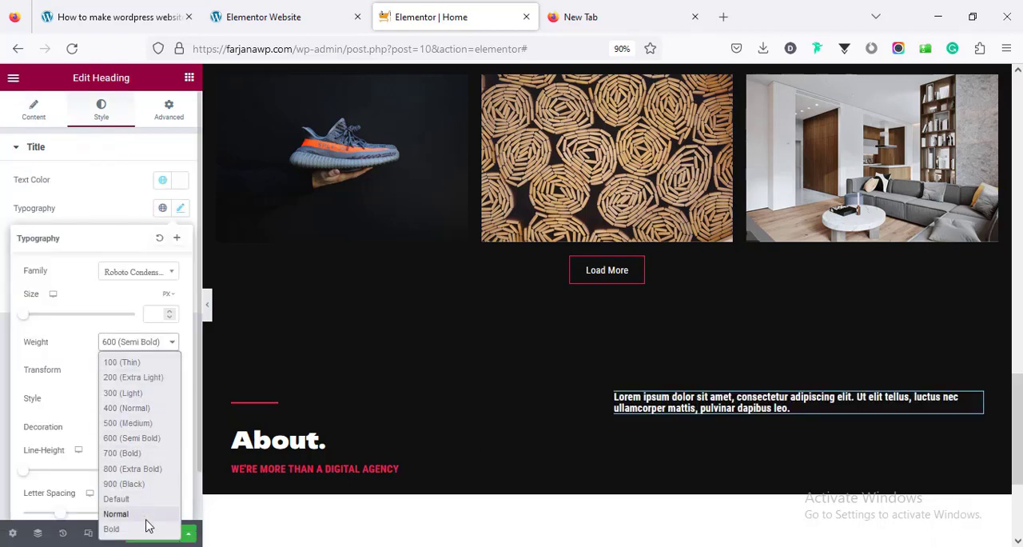
click(116, 514)
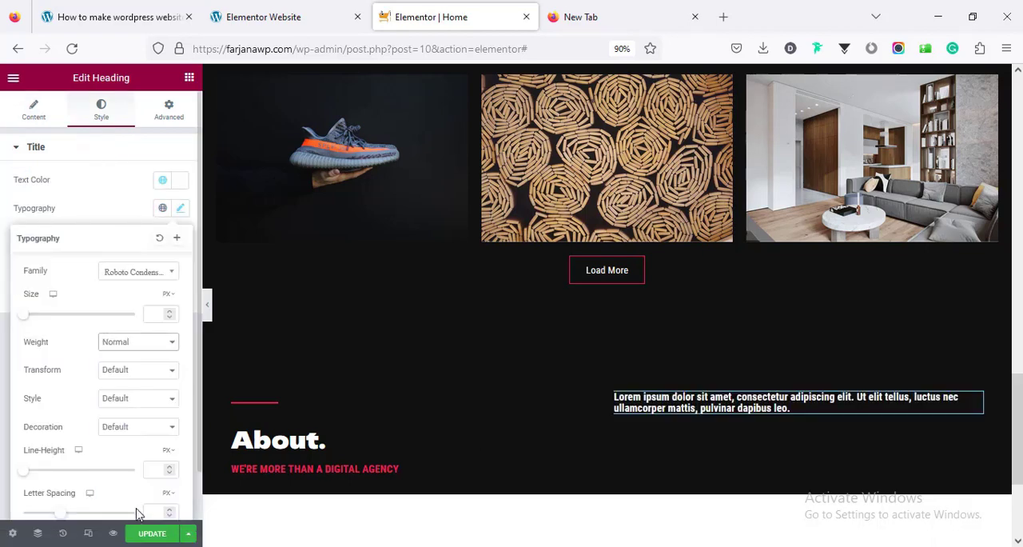
Set the vertical alignment of the column holding the About section's Lorem ipsum description to Bottom
click(136, 192)
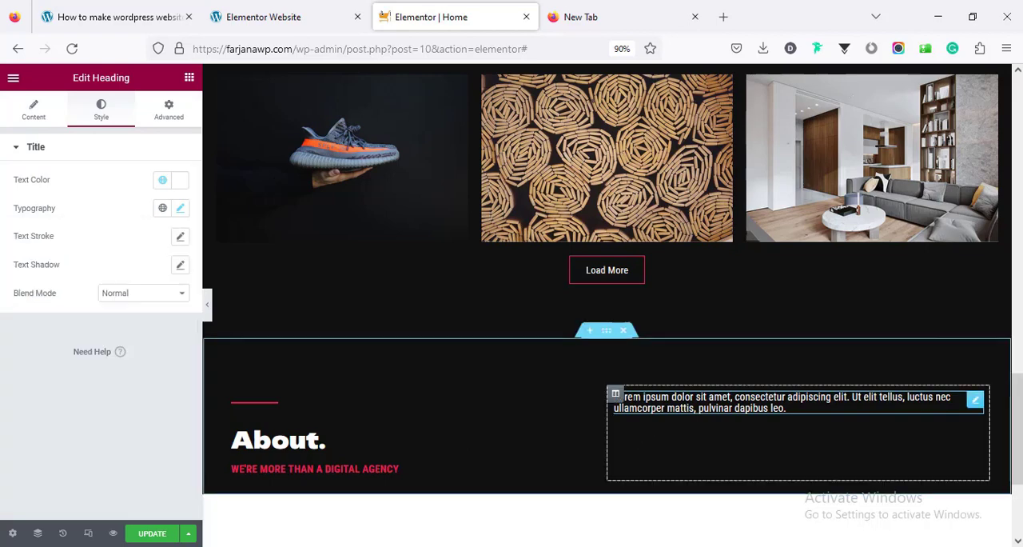
click(616, 395)
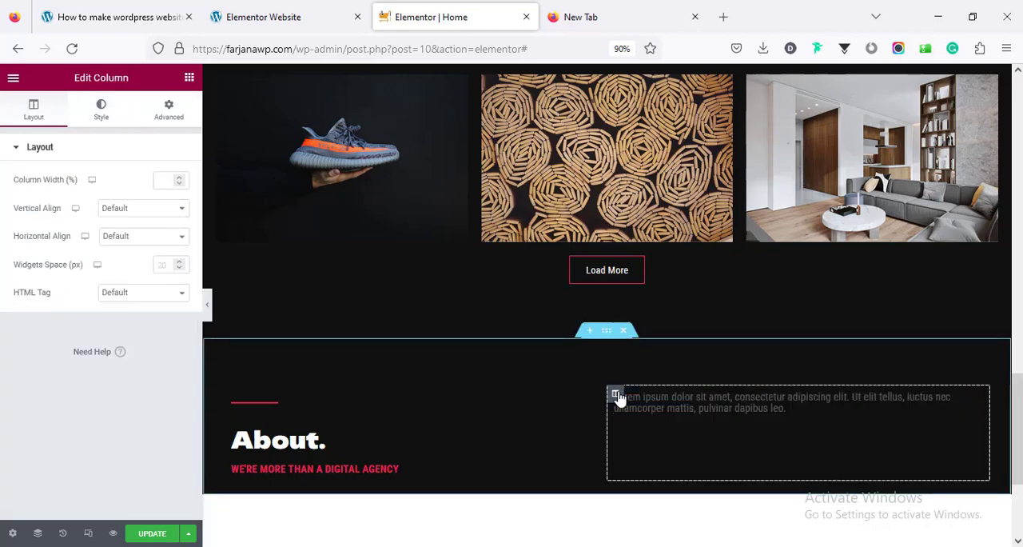
click(122, 207)
click(131, 272)
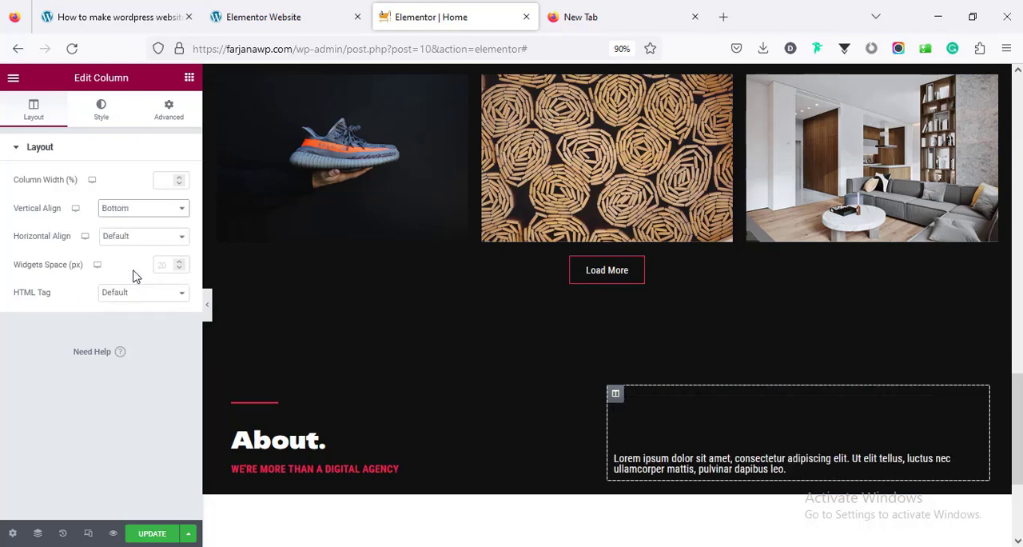
Set the line height of the About section's Lorem ipsum description to 1.5 em
click(111, 105)
click(384, 435)
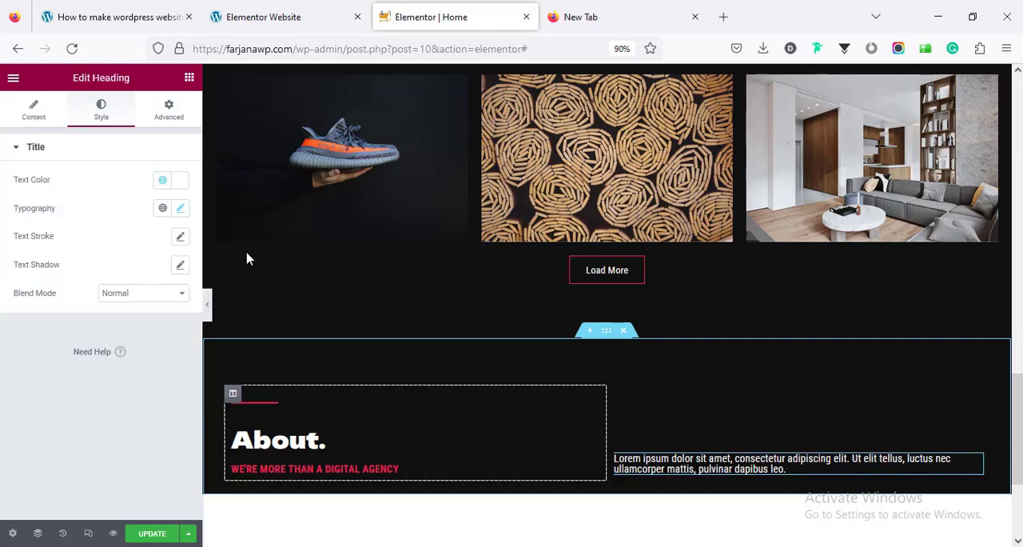
click(181, 206)
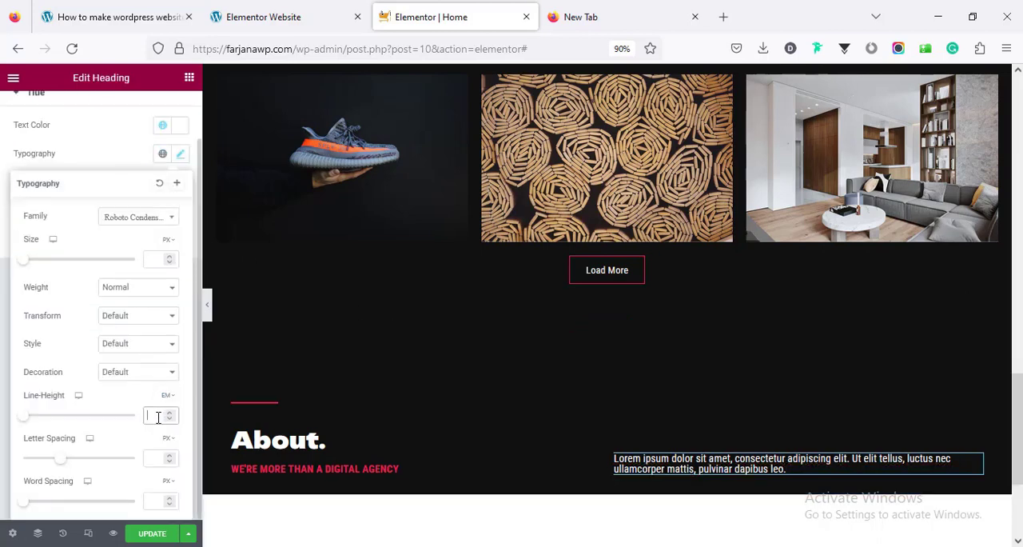
click(185, 420)
text(1.5)
scroll(413, 402, down, 5)
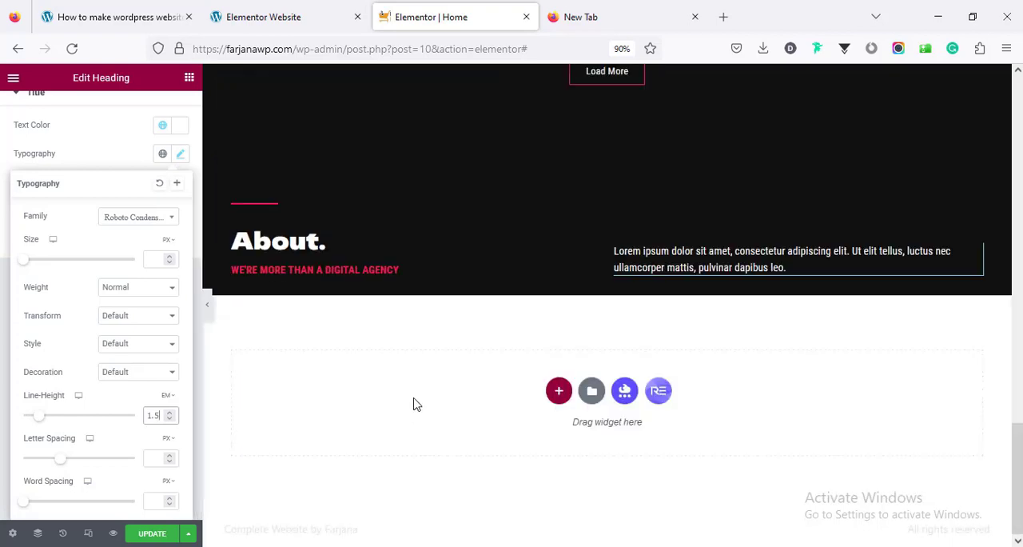
scroll(413, 358, up, 2)
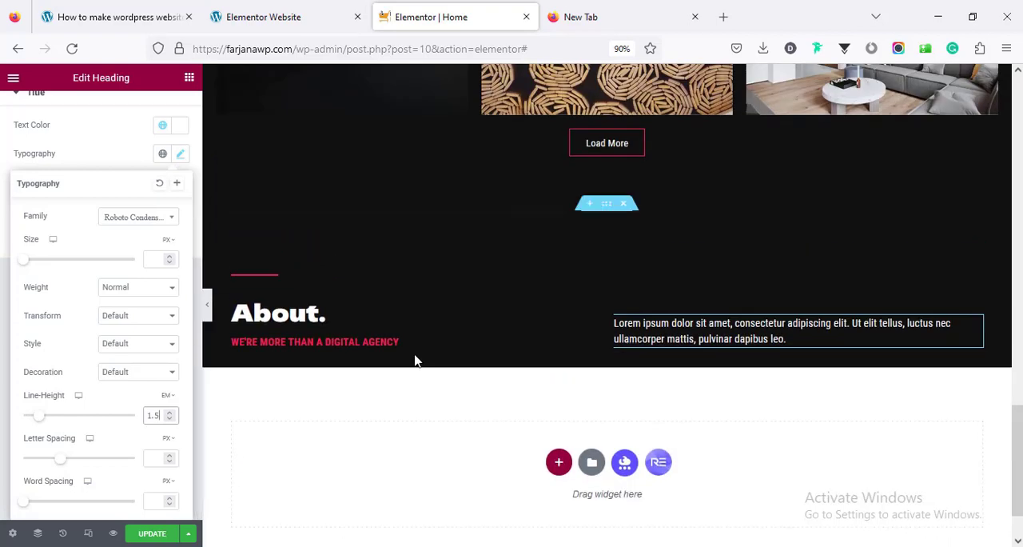
Check the image layout in the demo's About section and add a single-column section below the About heading in Elementor
click(272, 11)
scroll(379, 316, down, 3)
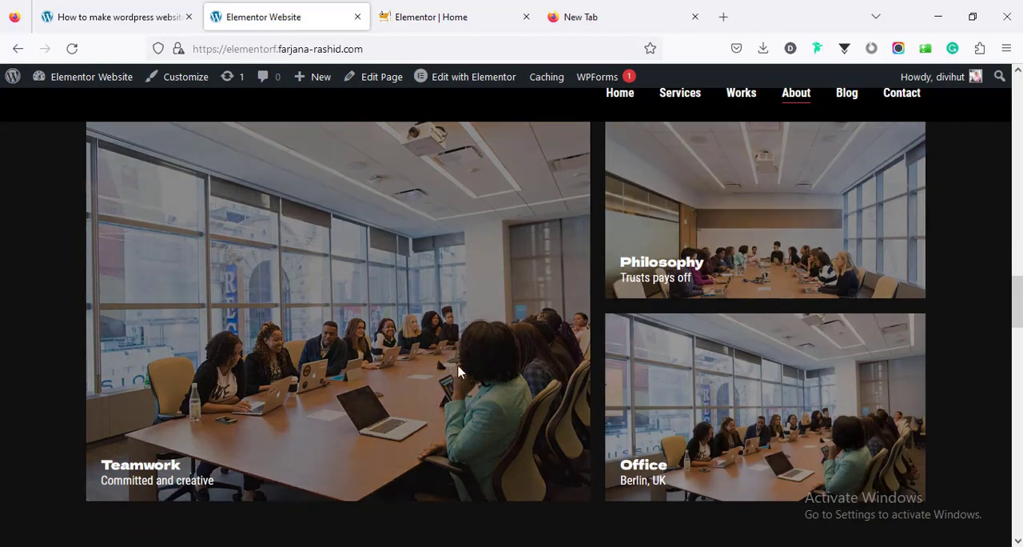
scroll(448, 299, down, 5)
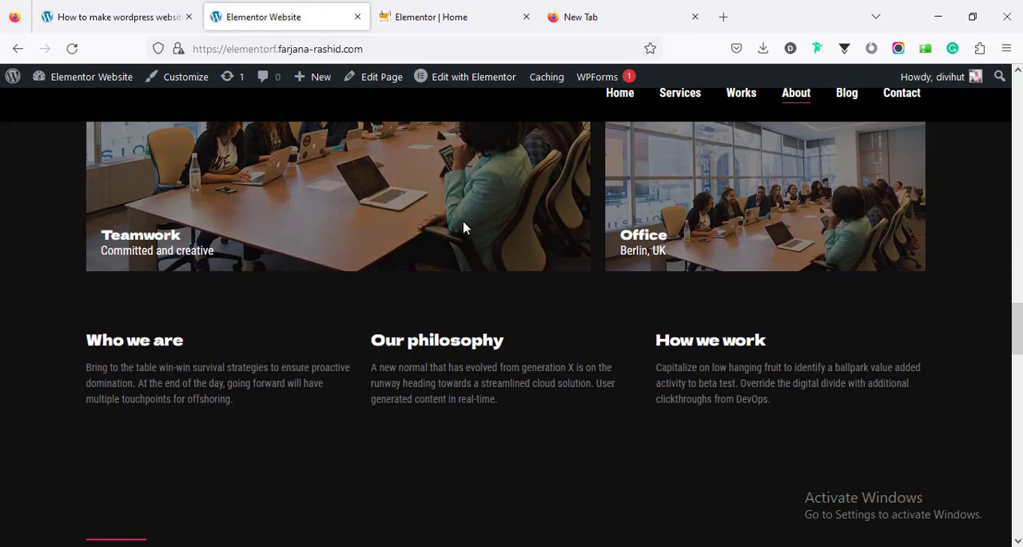
key(ctrl+Tab)
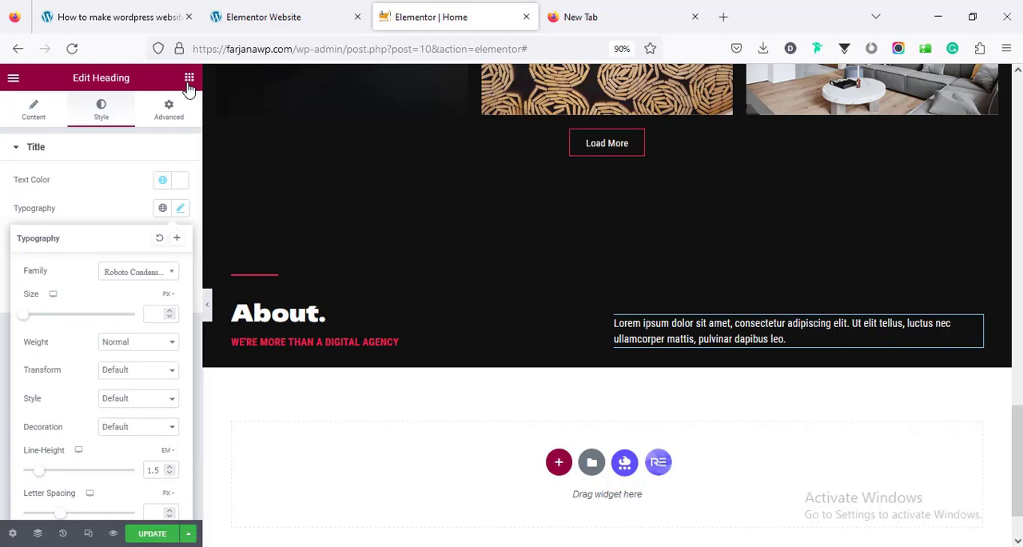
click(190, 80)
click(279, 18)
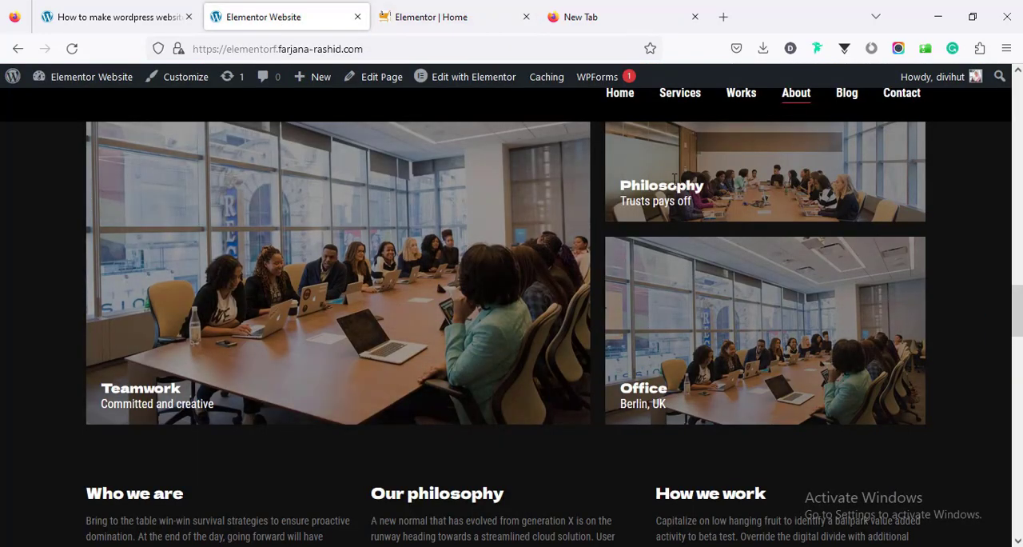
click(432, 16)
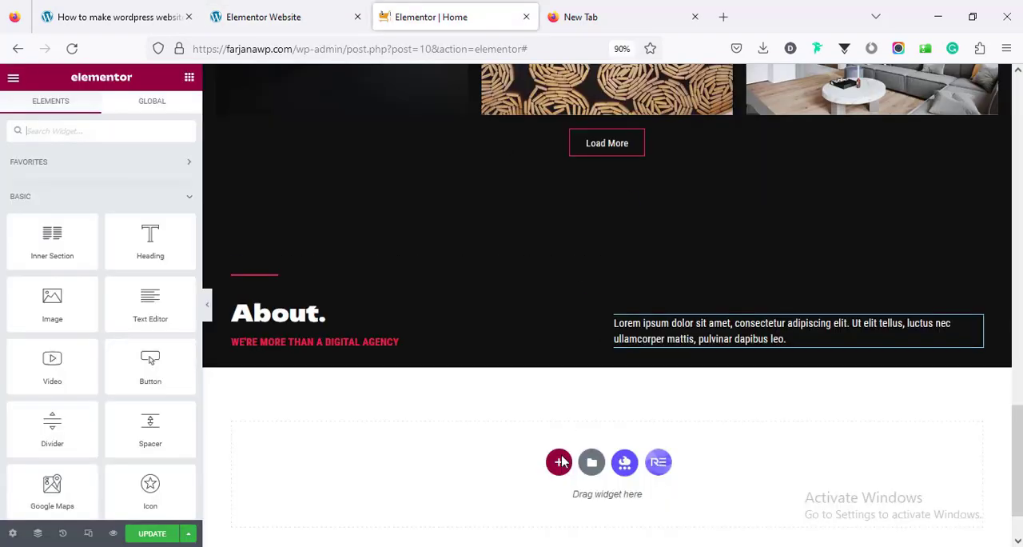
click(559, 463)
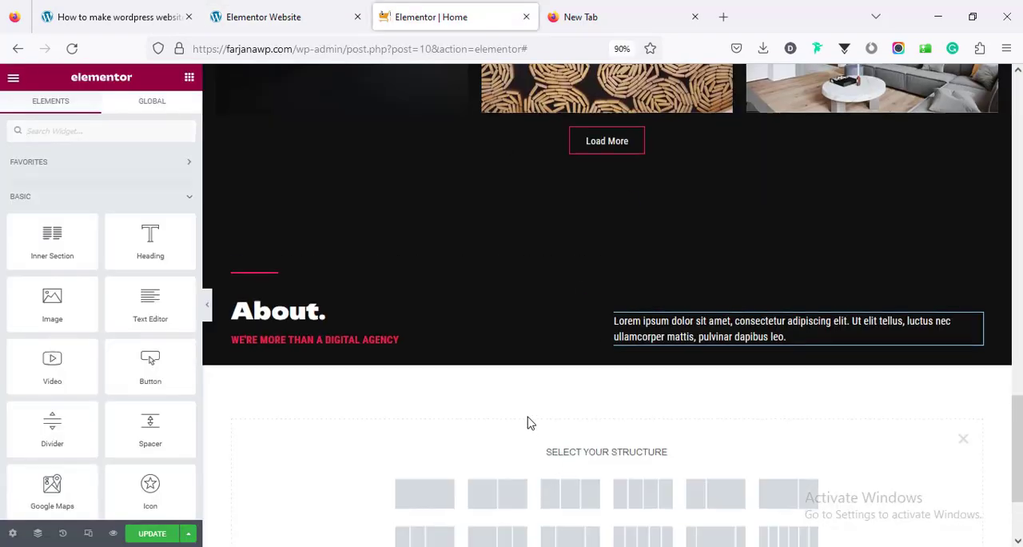
scroll(479, 391, down, 2)
click(432, 359)
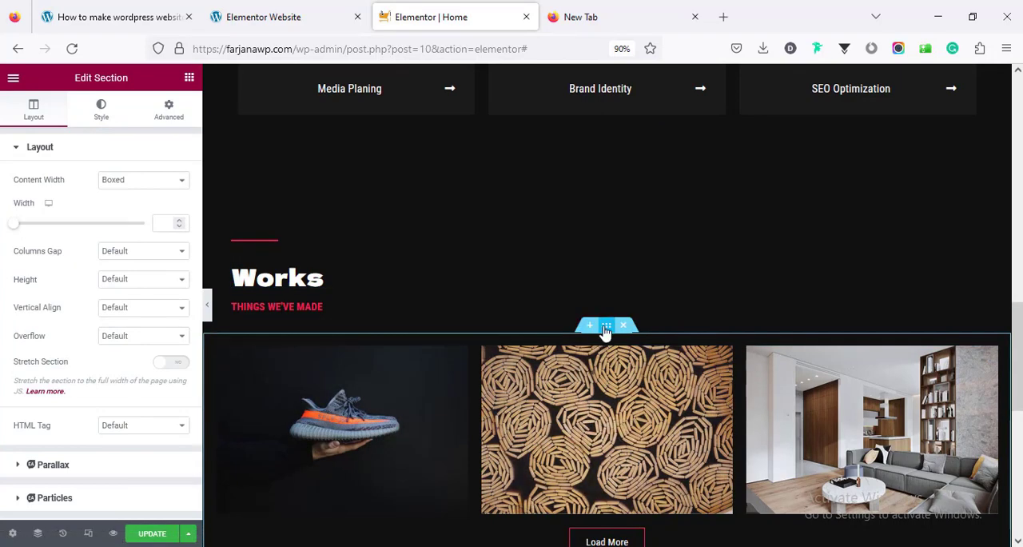
Copy the Works gallery section and paste its style onto the empty section below the About heading
right_click(606, 330)
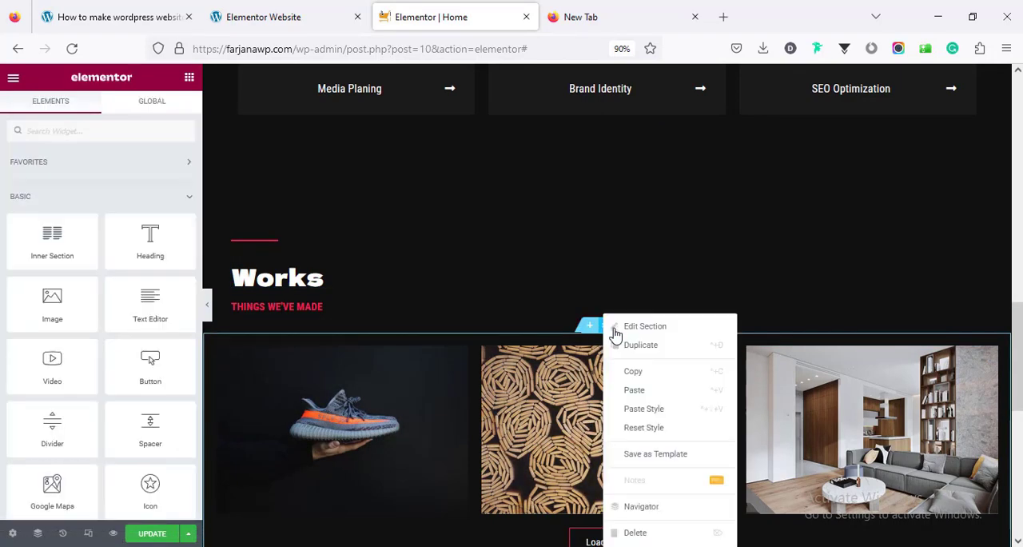
click(639, 373)
scroll(605, 408, down, 5)
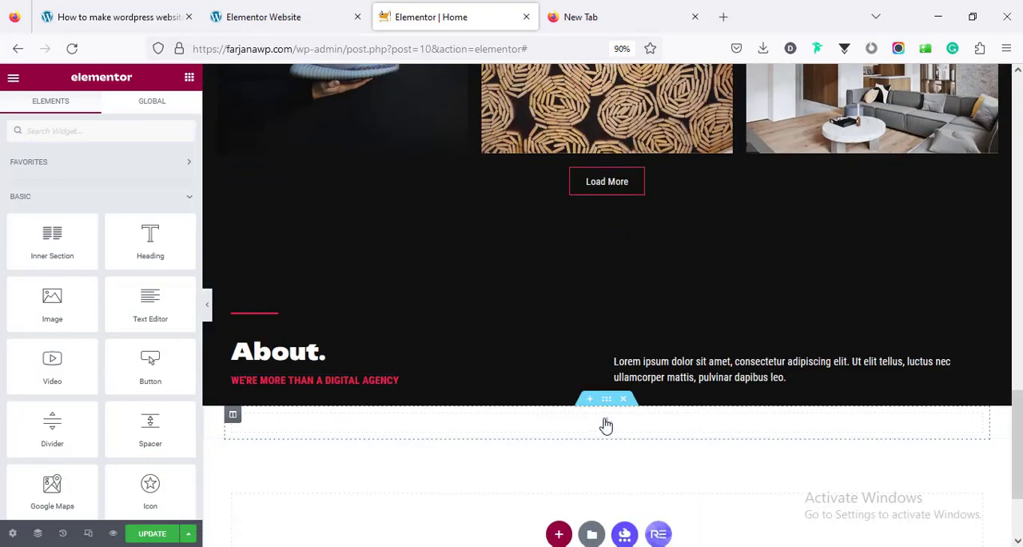
right_click(605, 407)
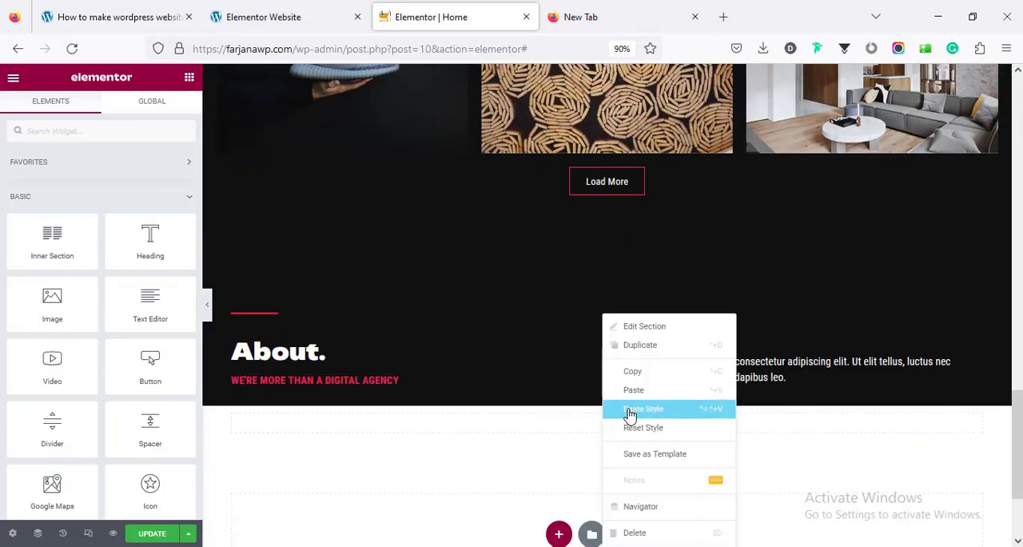
click(614, 409)
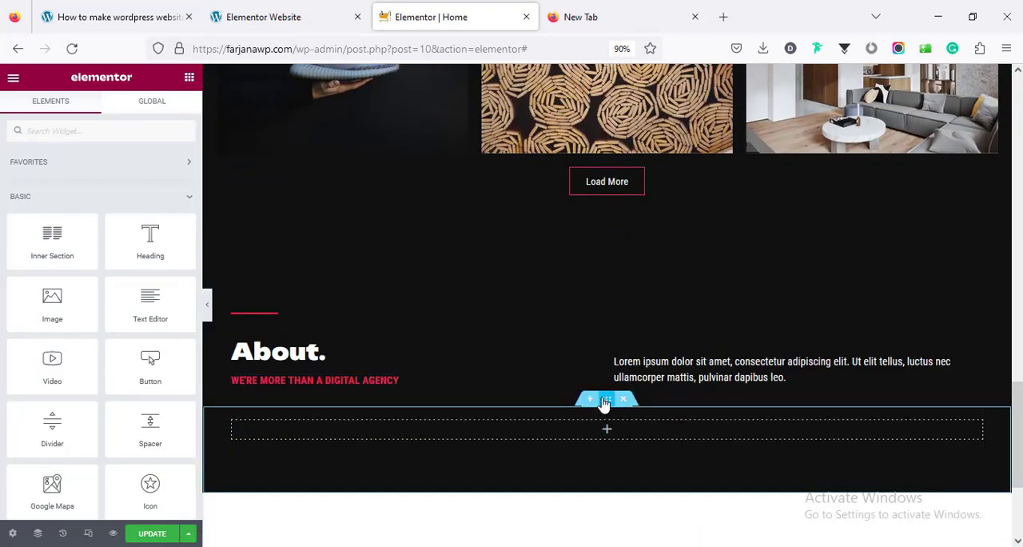
Set the empty section's content width to Boxed and add a second column to it
click(605, 401)
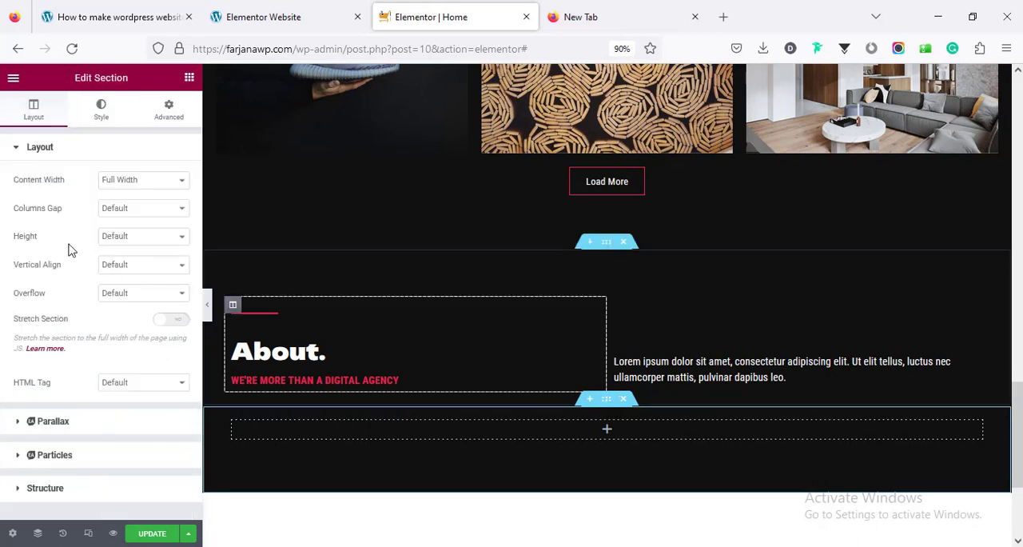
click(114, 181)
click(120, 202)
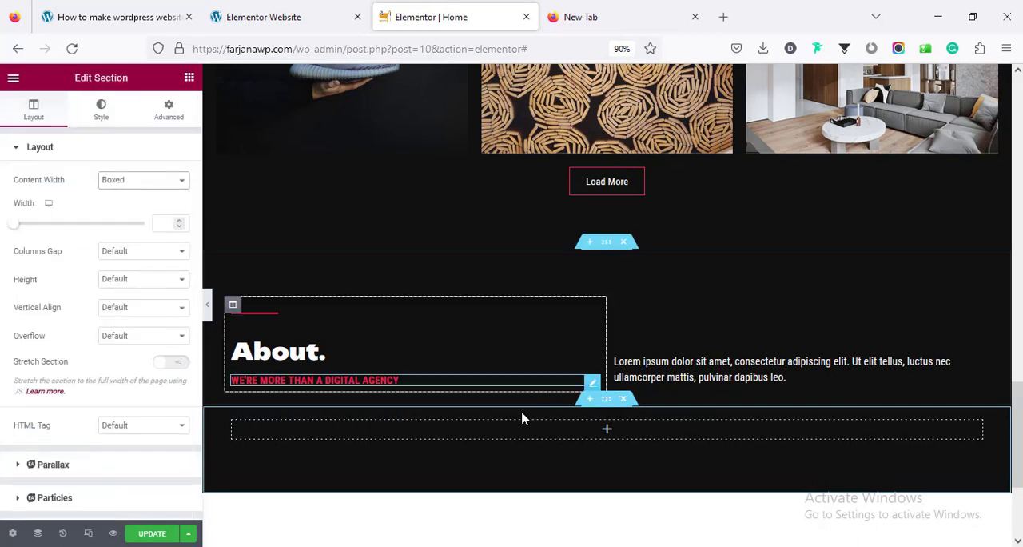
right_click(242, 431)
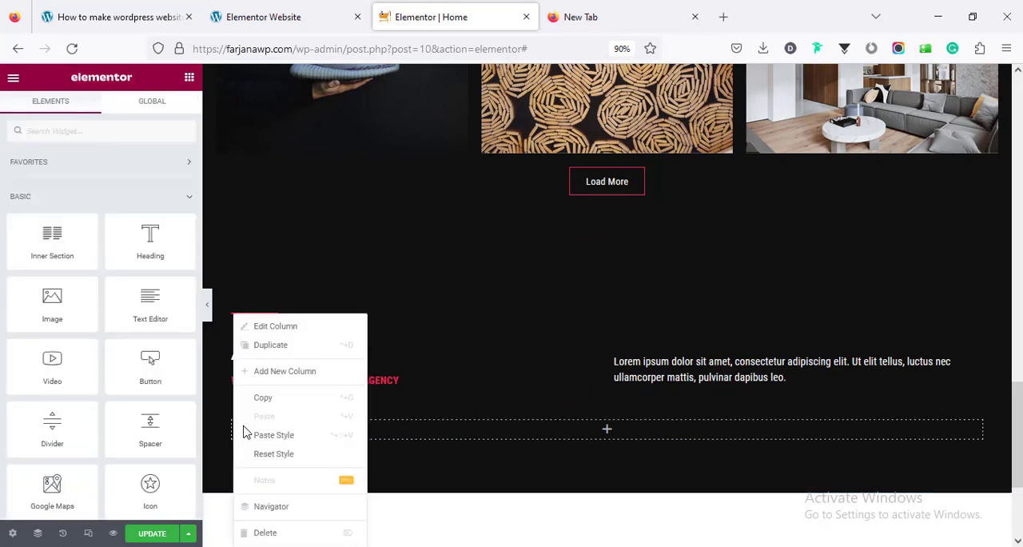
click(289, 373)
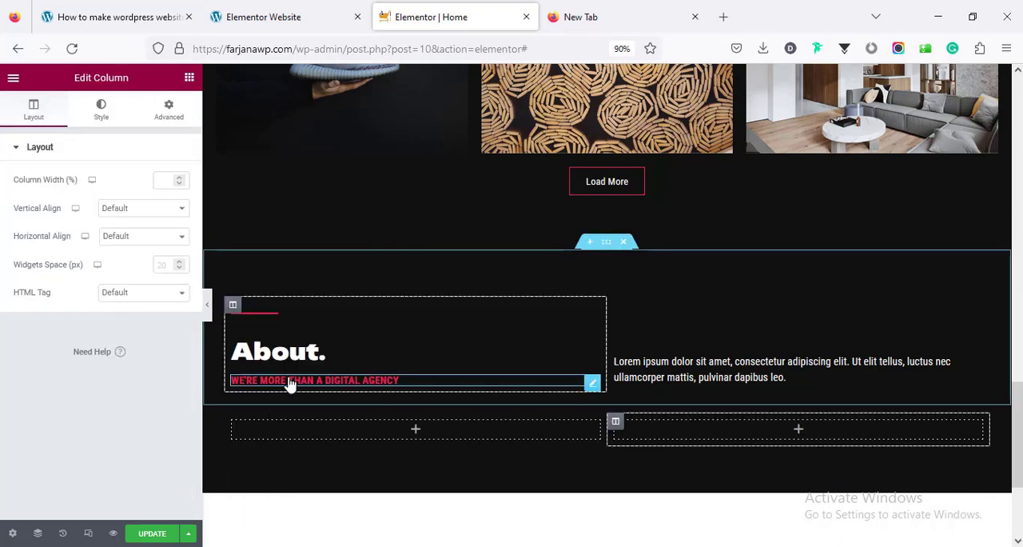
Compare with the demo's image grid, insert an Inner Section in the first empty column, and delete its second inner column
click(319, 8)
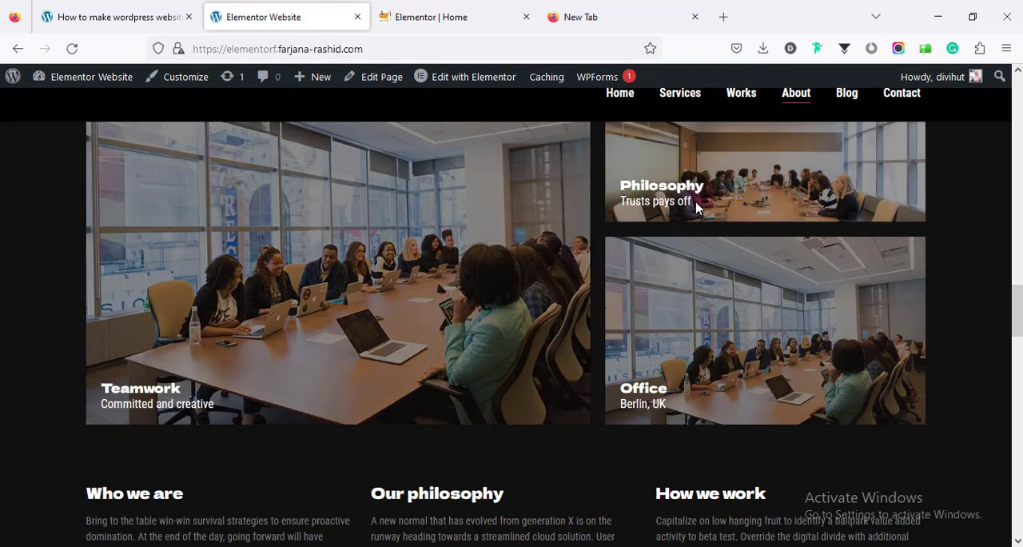
scroll(684, 326, up, 3)
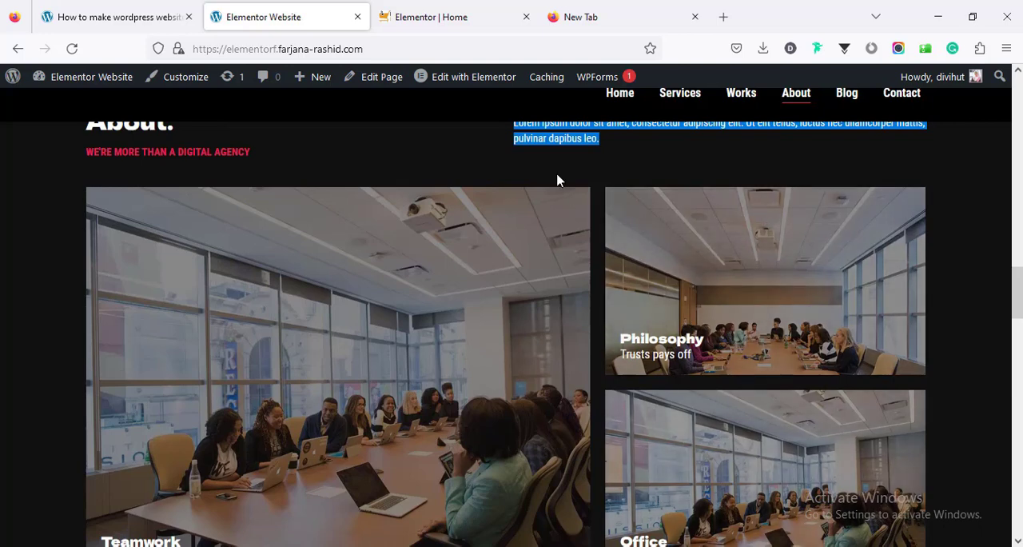
click(440, 15)
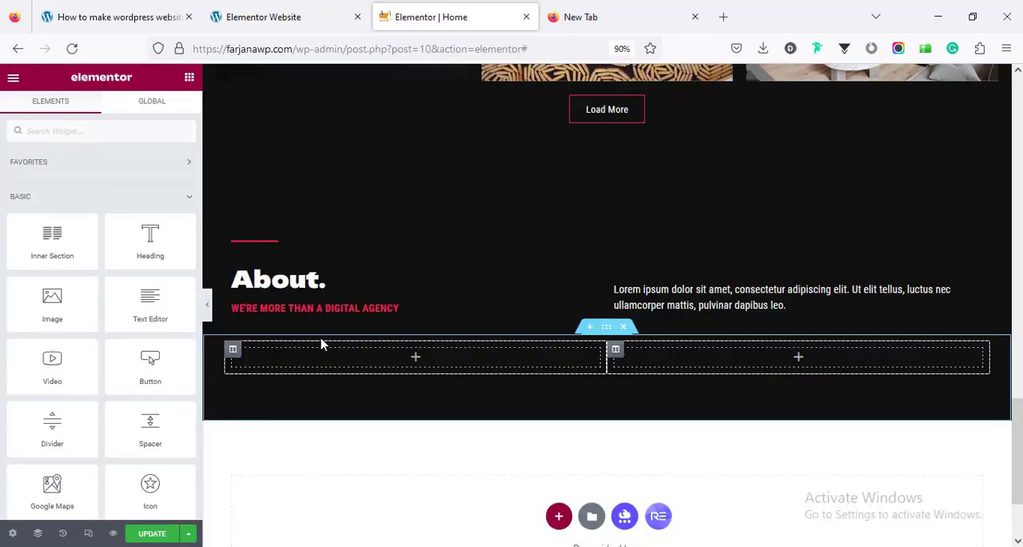
drag(53, 233, 417, 366)
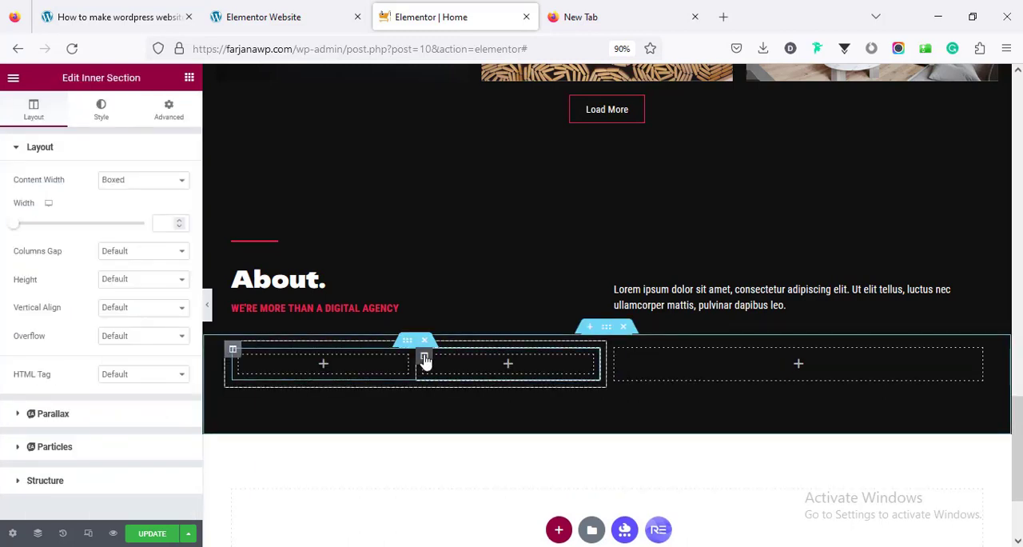
right_click(426, 362)
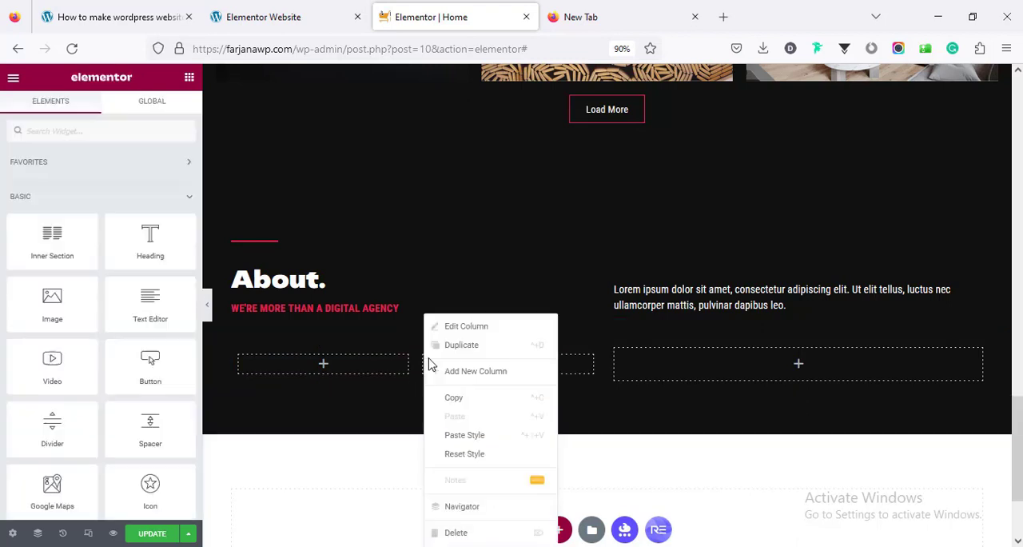
click(455, 532)
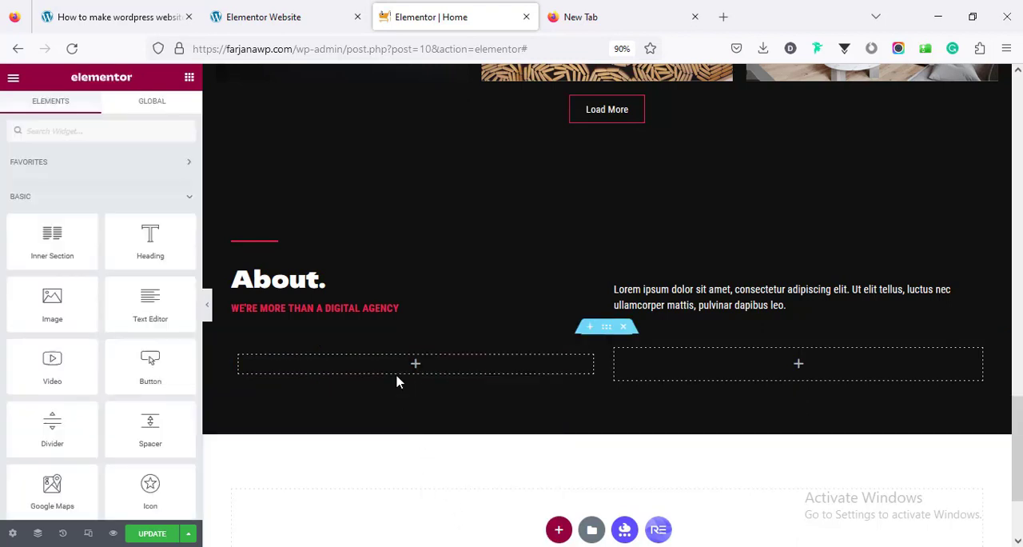
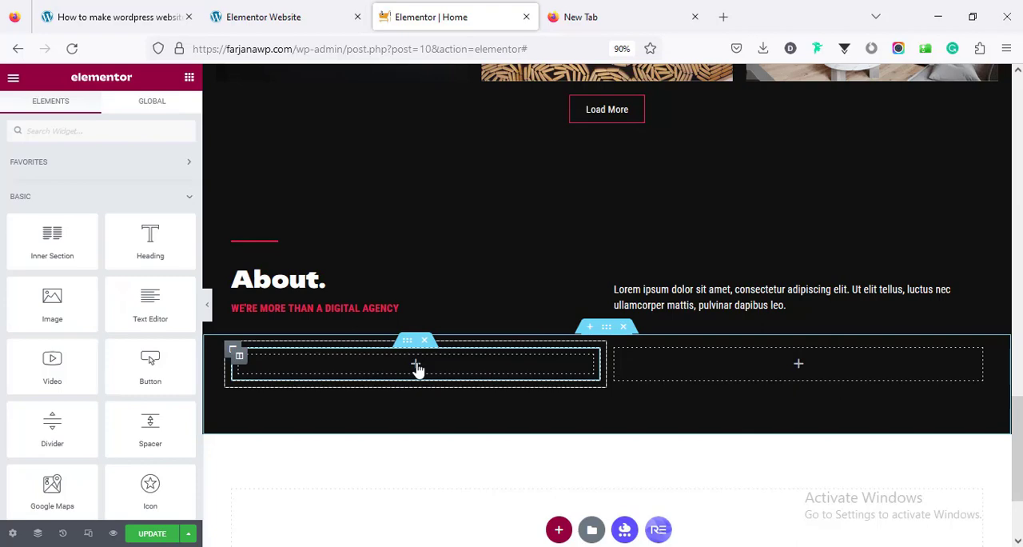
Check the demo's image grid captions, add a Heading widget to the empty inner column, and set its HTML tag to H3
click(315, 14)
scroll(384, 319, down, 1)
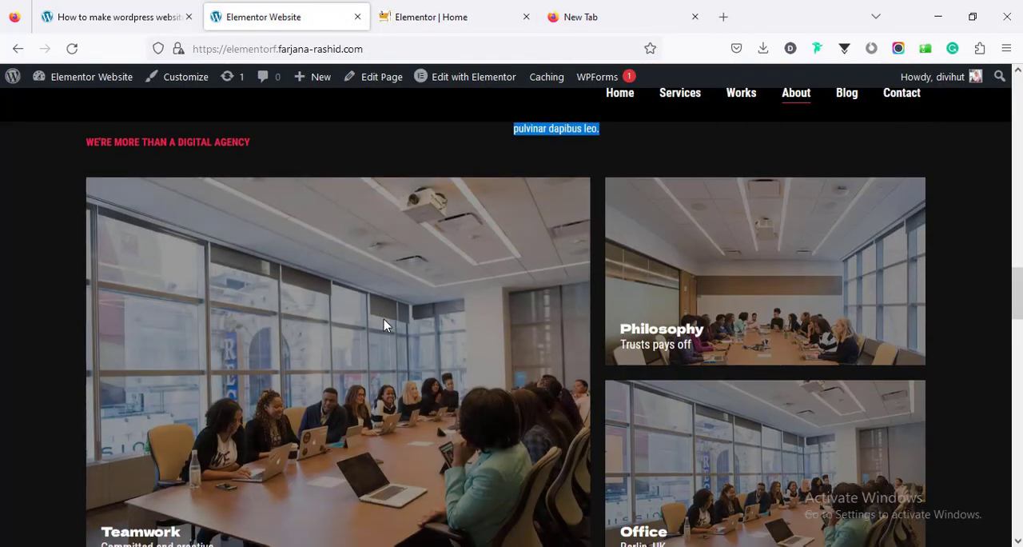
click(440, 12)
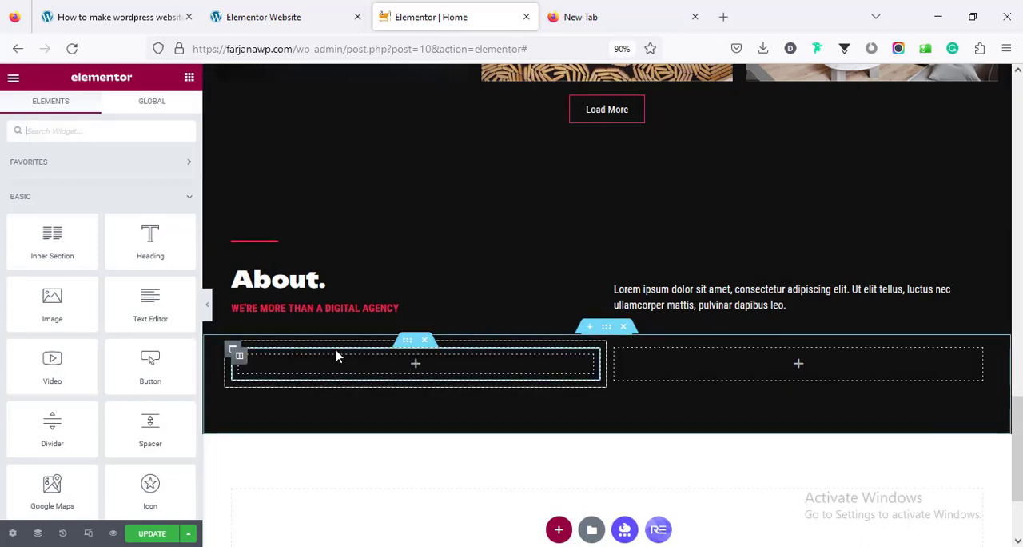
drag(150, 240, 422, 365)
click(143, 356)
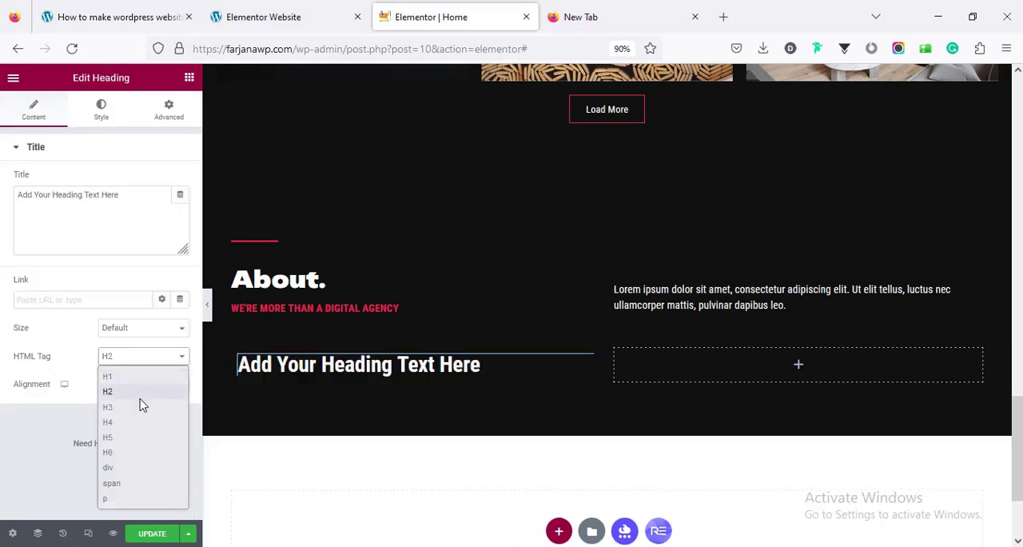
click(140, 408)
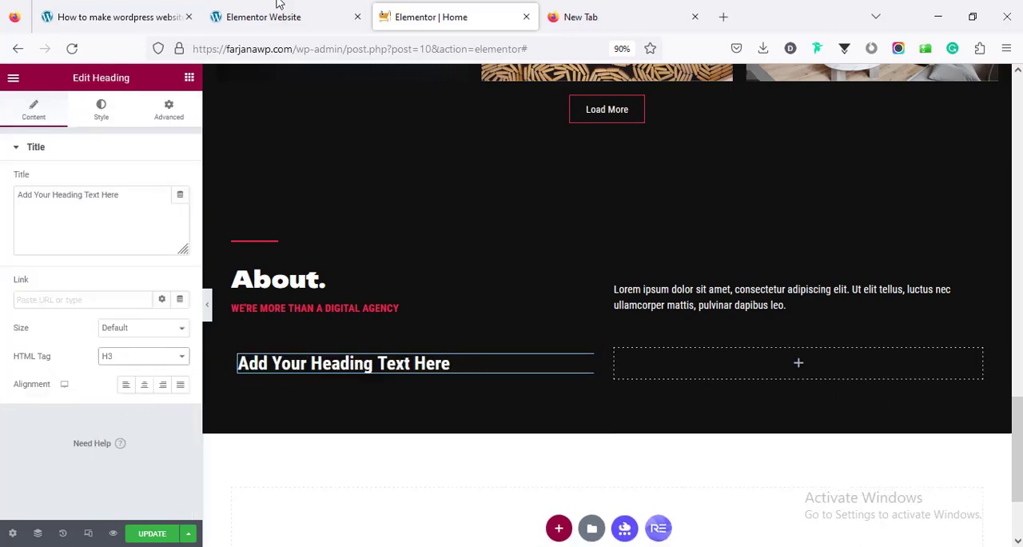
Copy the caption title "Teamwork" from the demo's large image and use it as the new heading's title
click(279, 14)
double_click(142, 389)
key(ctrl+c)
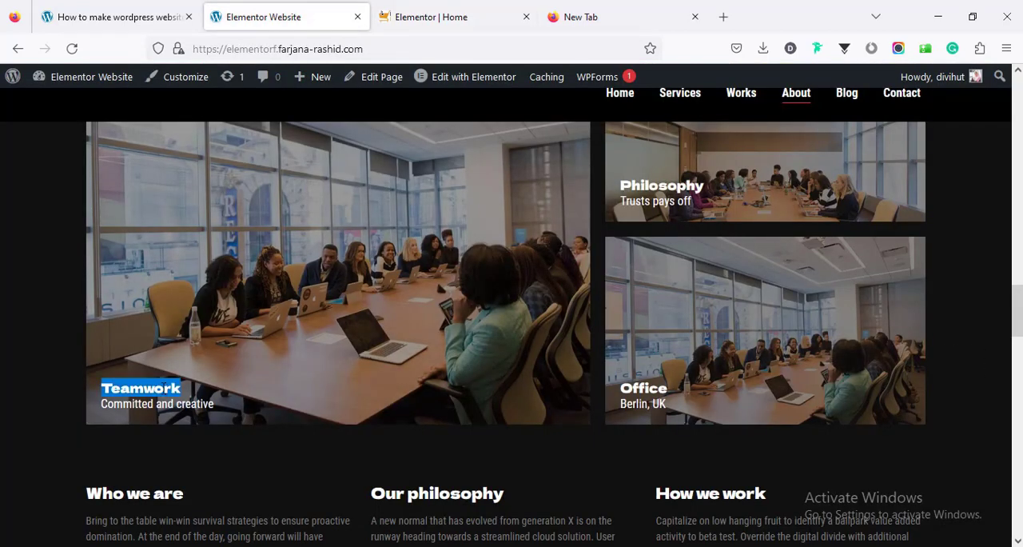
right_click(164, 189)
click(441, 29)
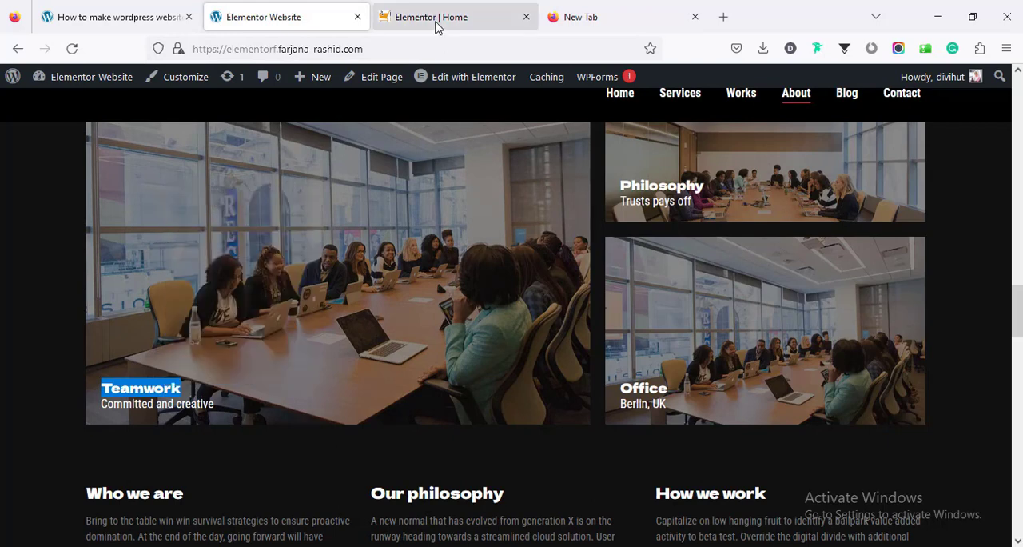
click(436, 20)
click(116, 244)
key(ctrl+a)
key(ctrl+v)
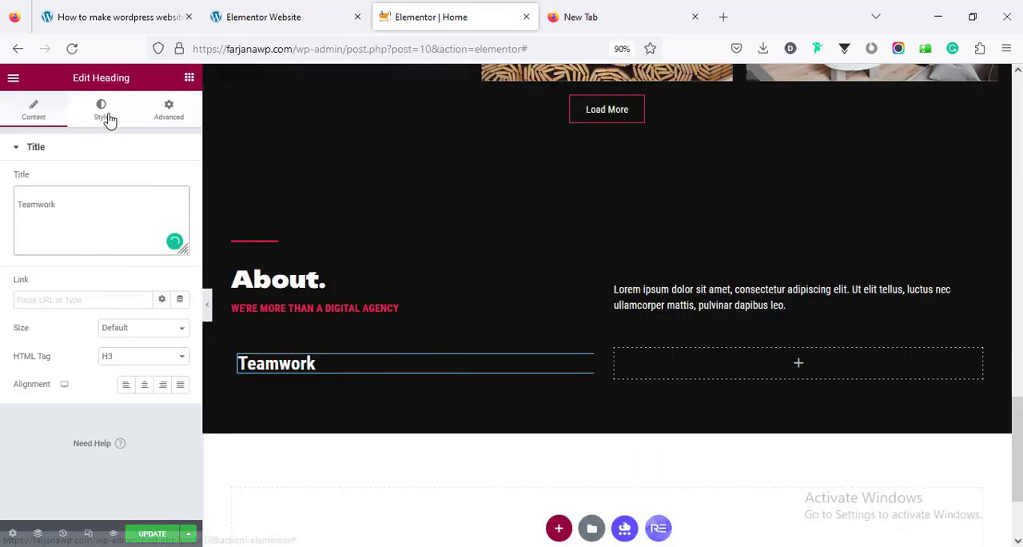
Set the Teamwork heading's typography size to 22 px
click(108, 118)
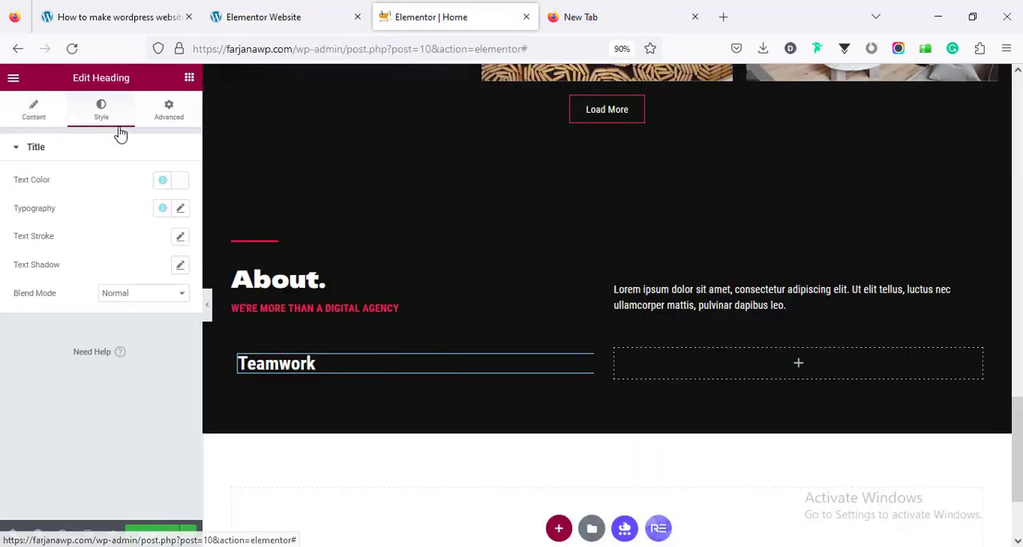
click(180, 209)
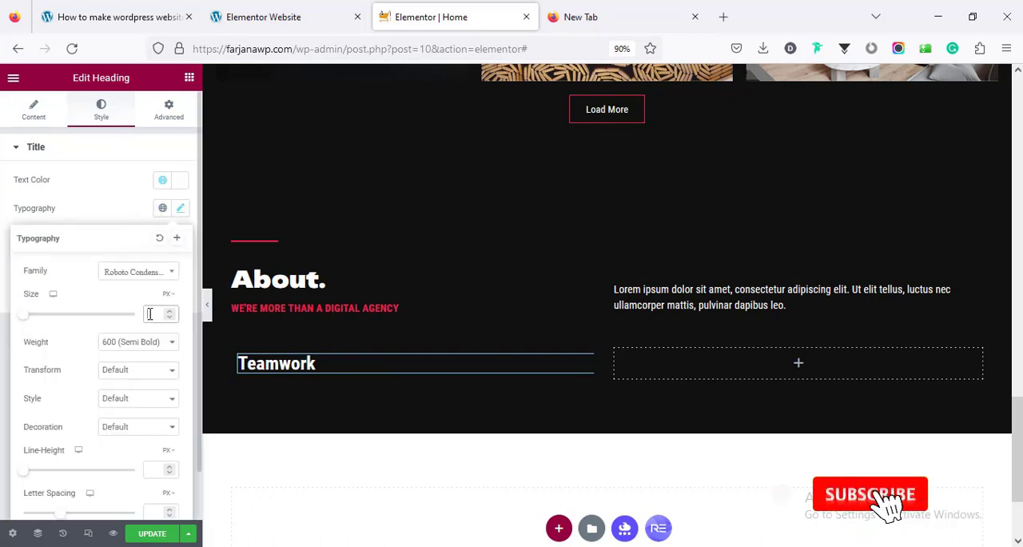
click(162, 318)
text(22)
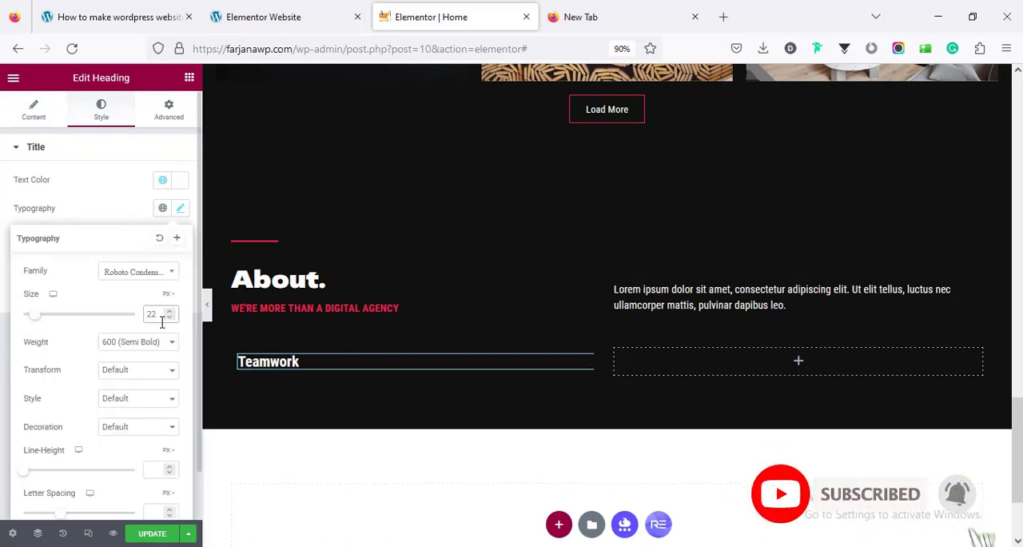
key(BackSpace)
text(0)
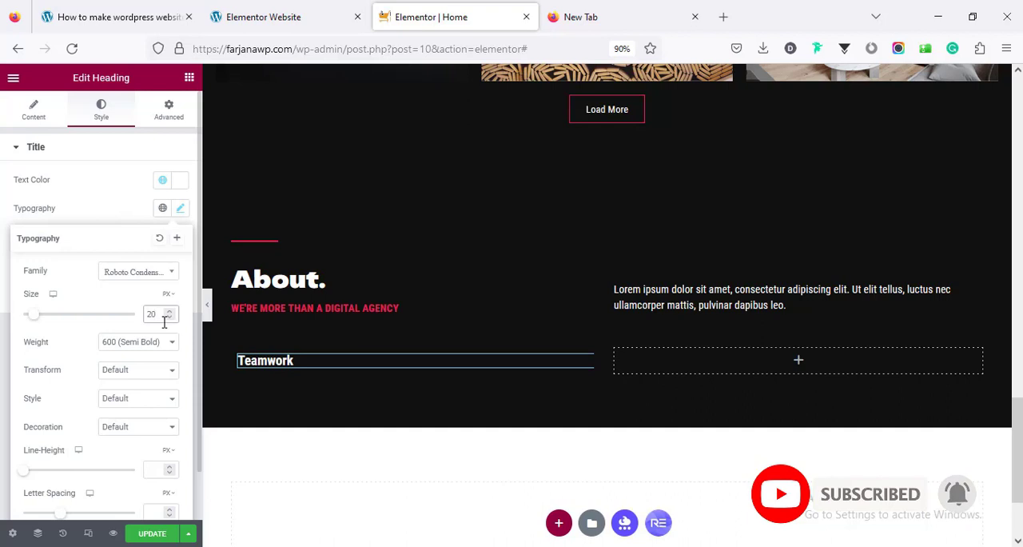
key(BackSpace)
text(2)
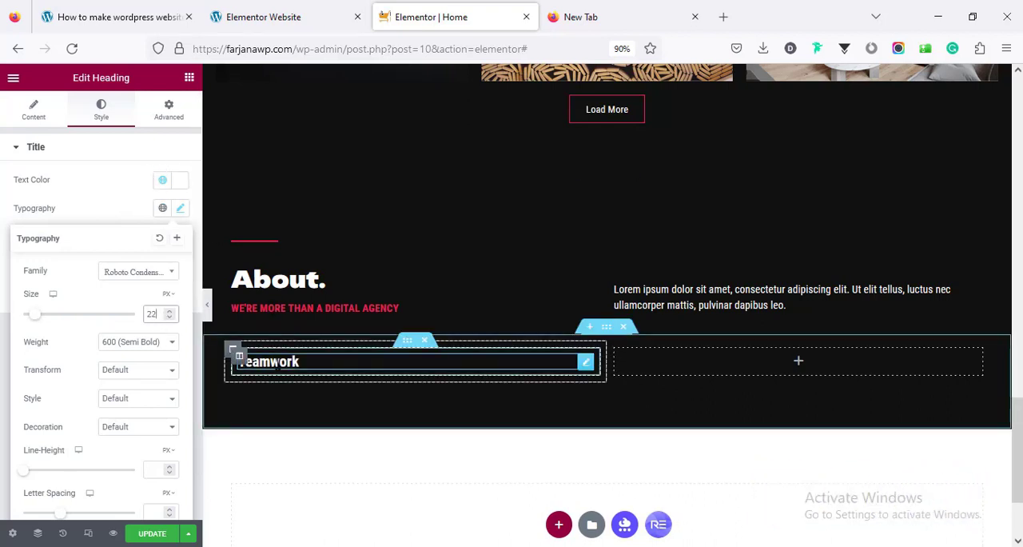
Duplicate the Teamwork heading and replace the copy's title with the demo's caption "Committed and creative"
right_click(276, 362)
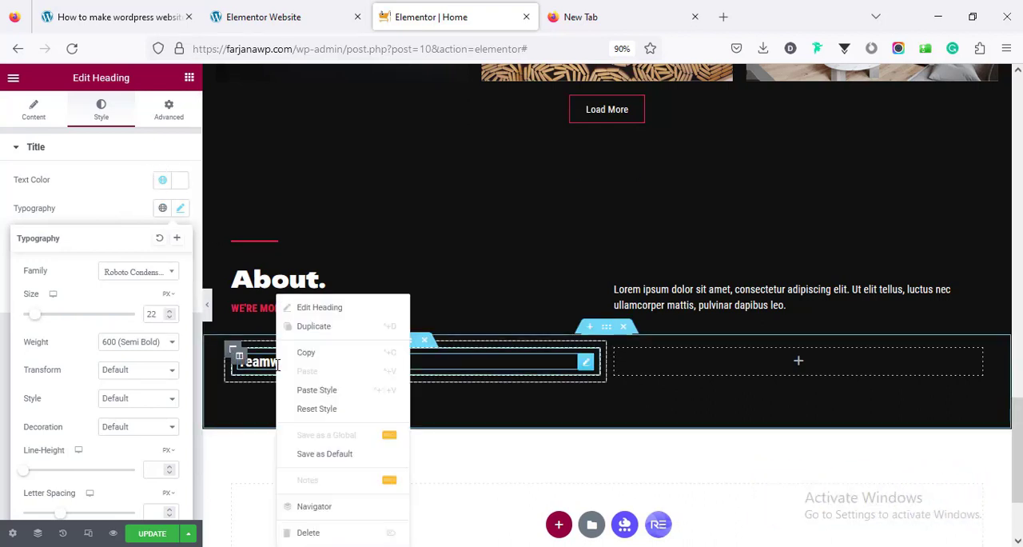
click(311, 330)
key(ctrl+shift+Tab)
triple_click(204, 403)
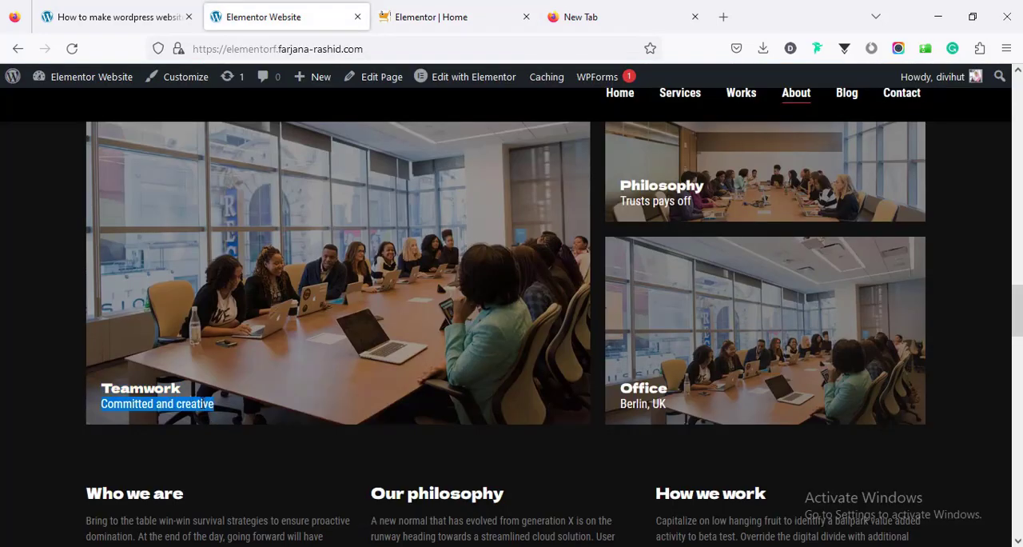
right_click(201, 404)
click(229, 218)
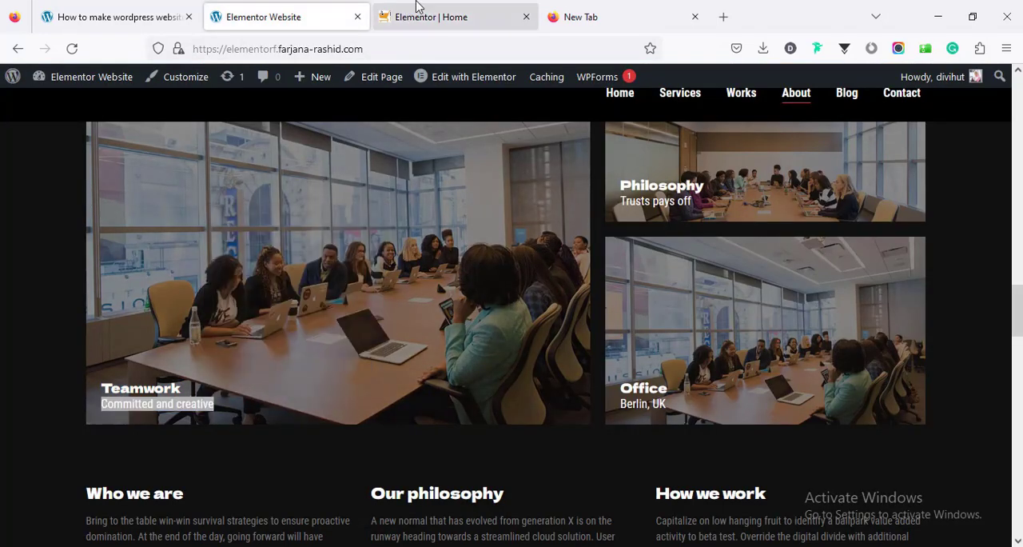
click(416, 16)
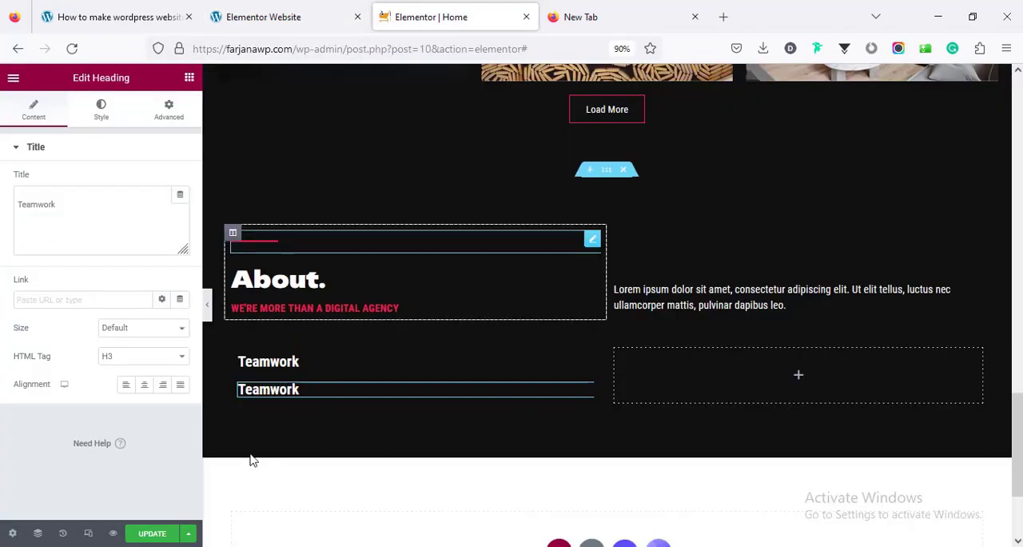
click(95, 221)
key(ctrl+a)
key(ctrl+v)
Change the "Committed and creative" heading to the p tag, with Normal font weight and a size of 18 px
click(119, 361)
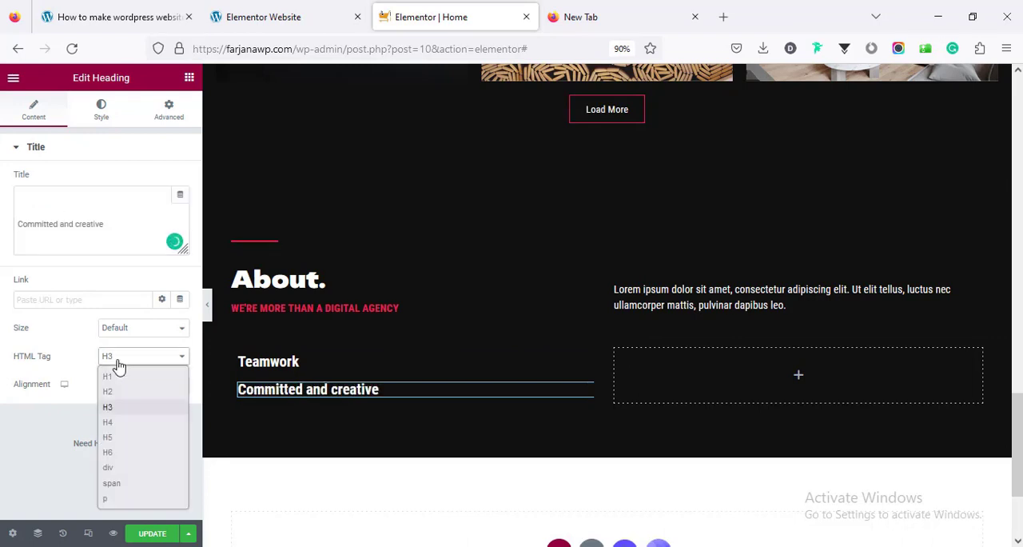
click(133, 501)
click(102, 108)
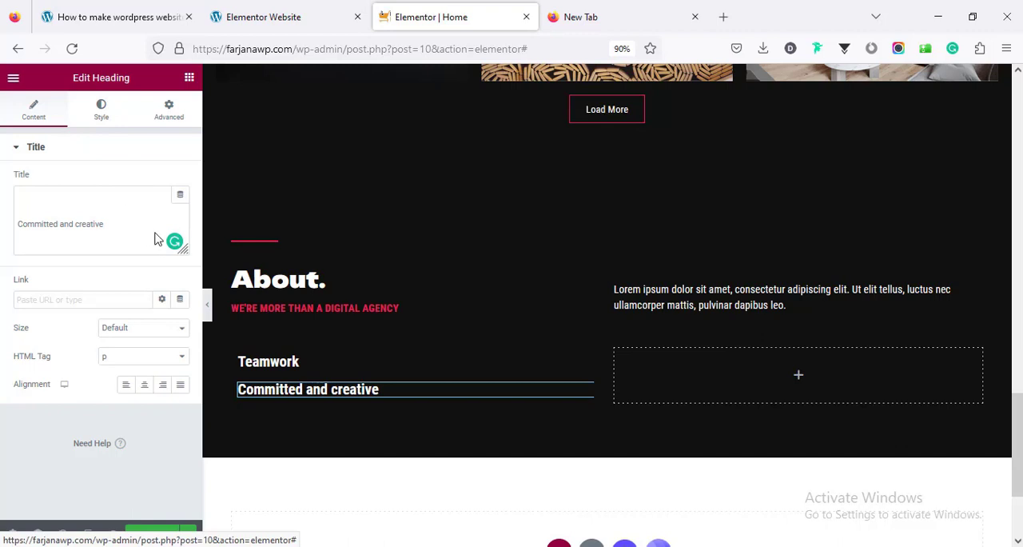
click(180, 207)
click(137, 346)
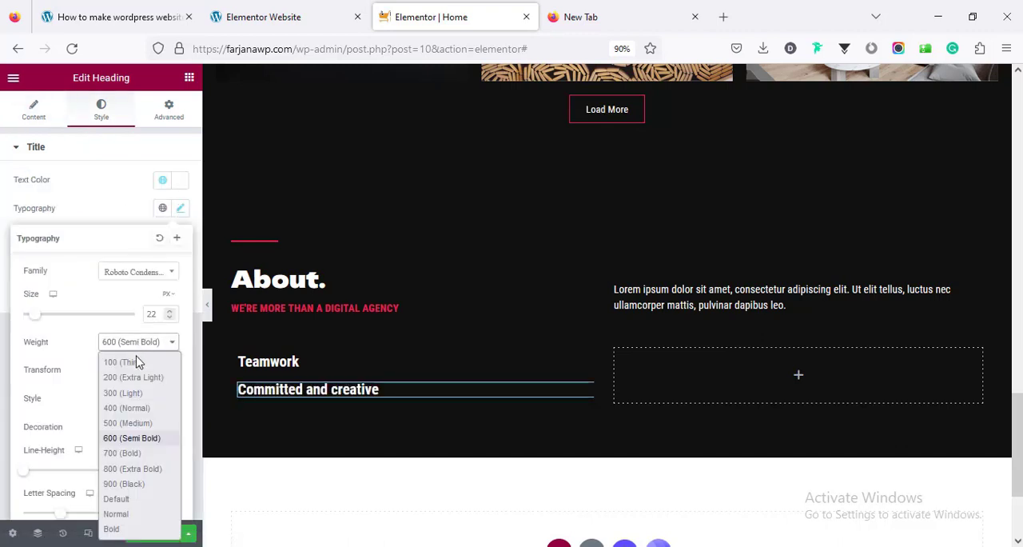
click(137, 517)
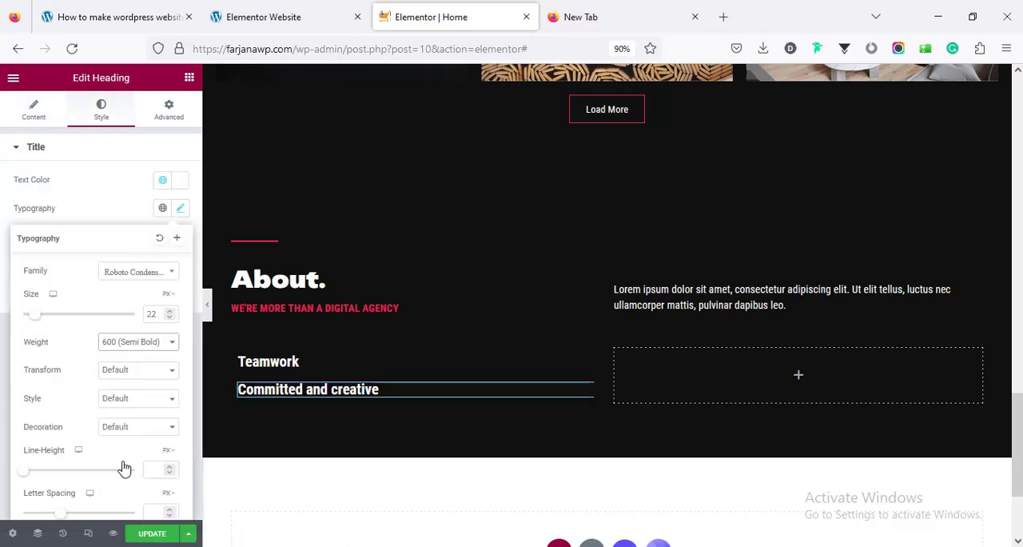
click(151, 314)
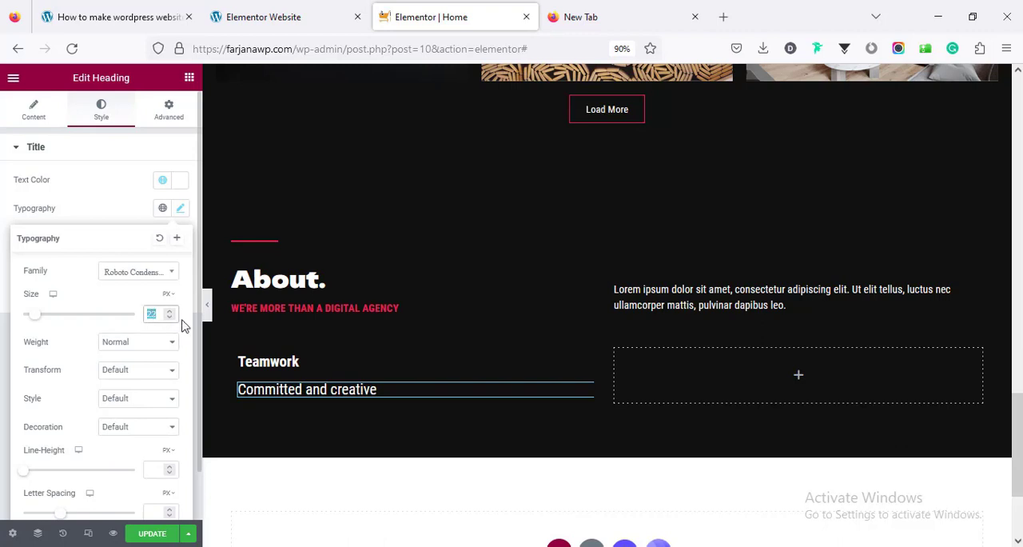
text(1)
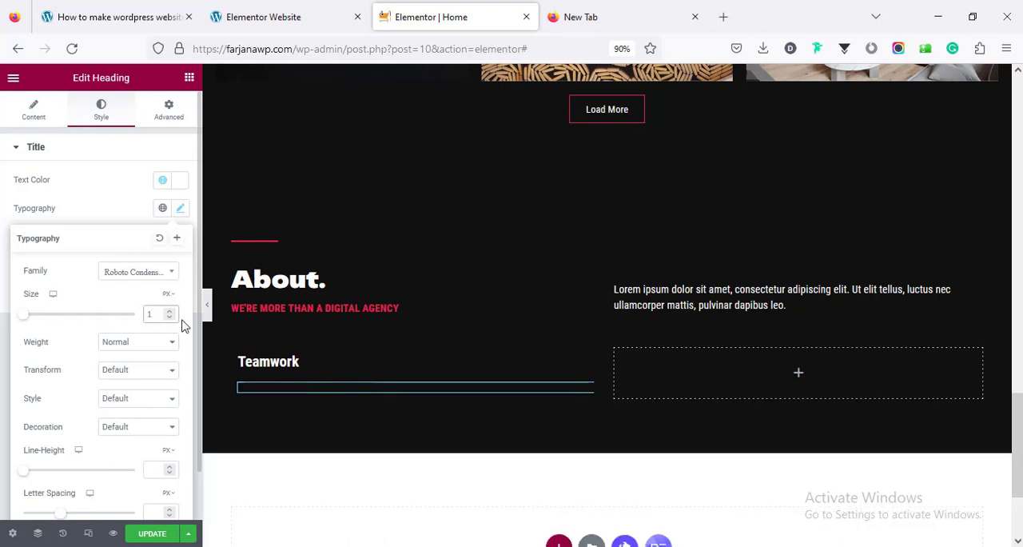
text(8)
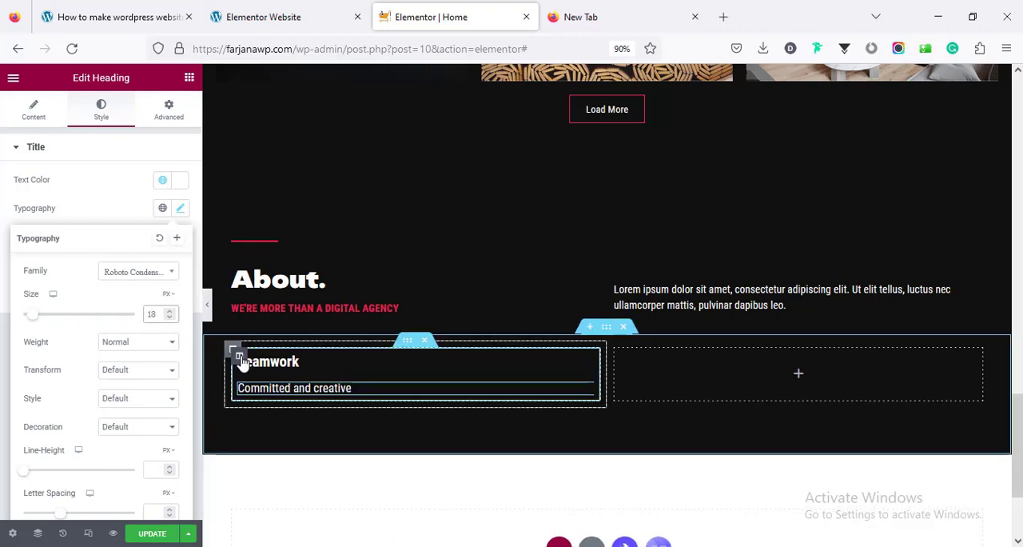
Set the inner column's widgets space to 10 px and its vertical alignment to Bottom
click(240, 357)
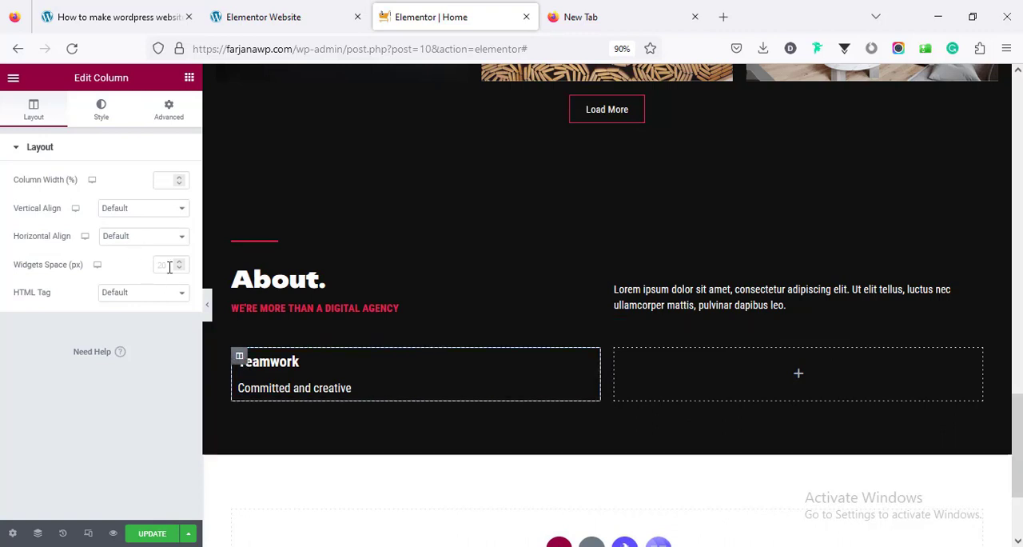
text(10)
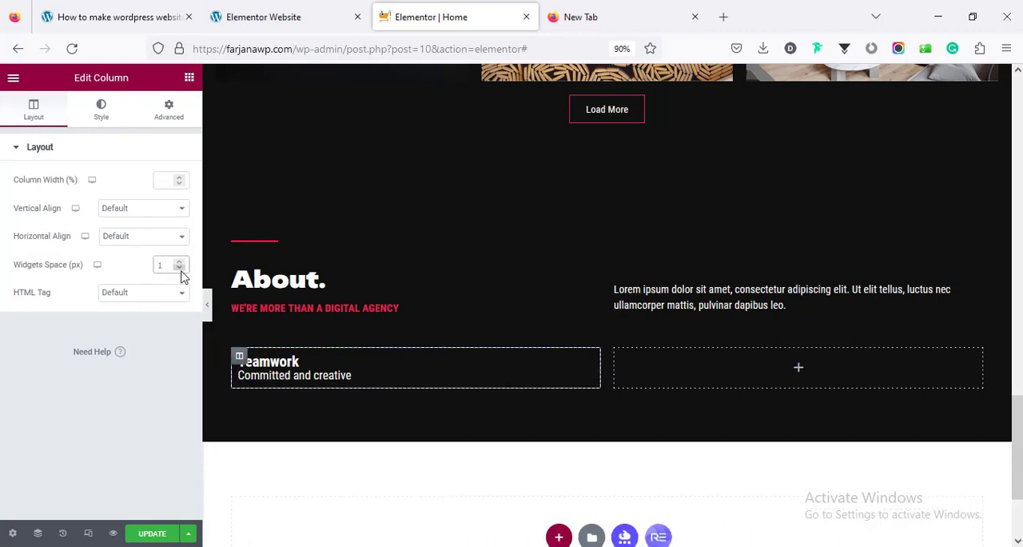
click(112, 208)
click(116, 274)
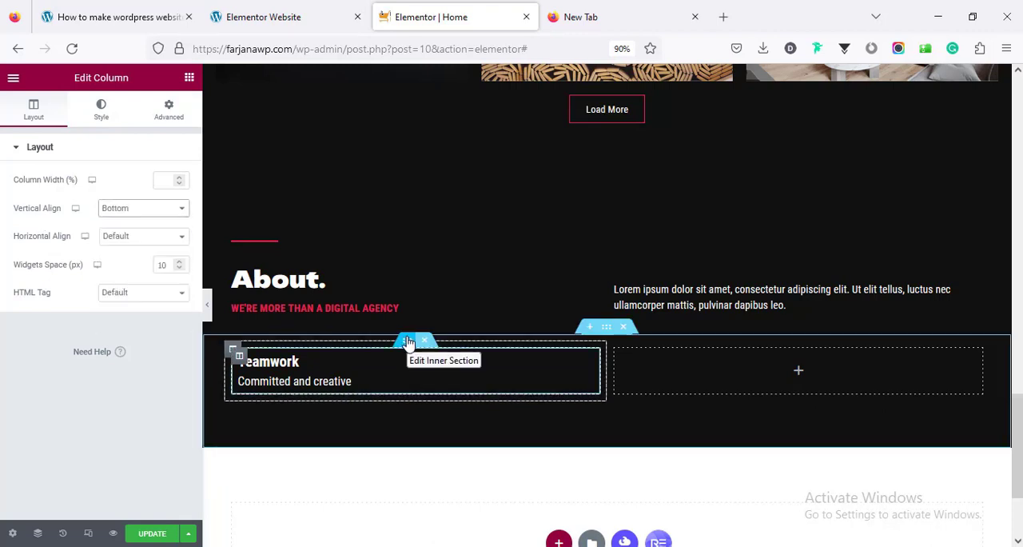
Give the inner section a Min Height of 600 px
click(408, 342)
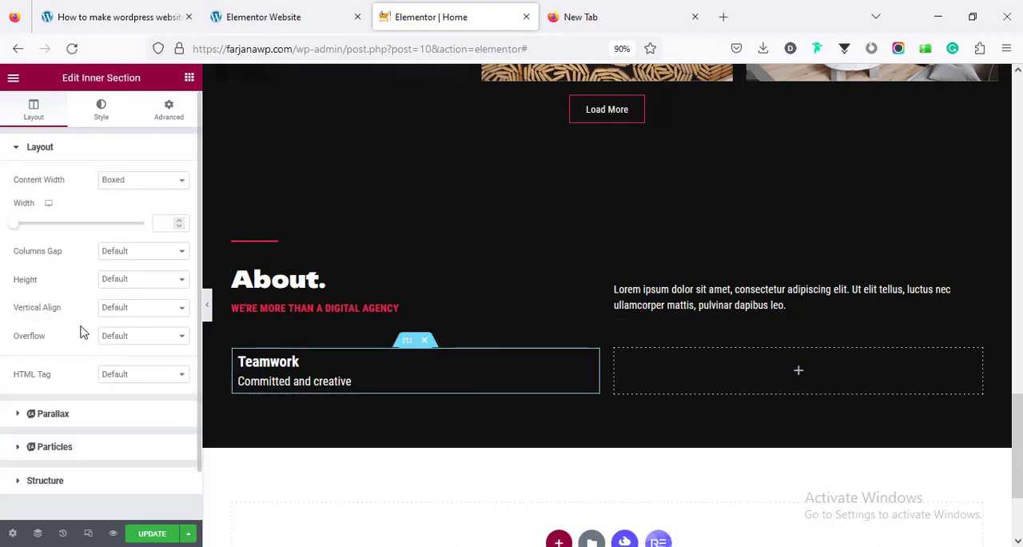
click(108, 279)
click(114, 329)
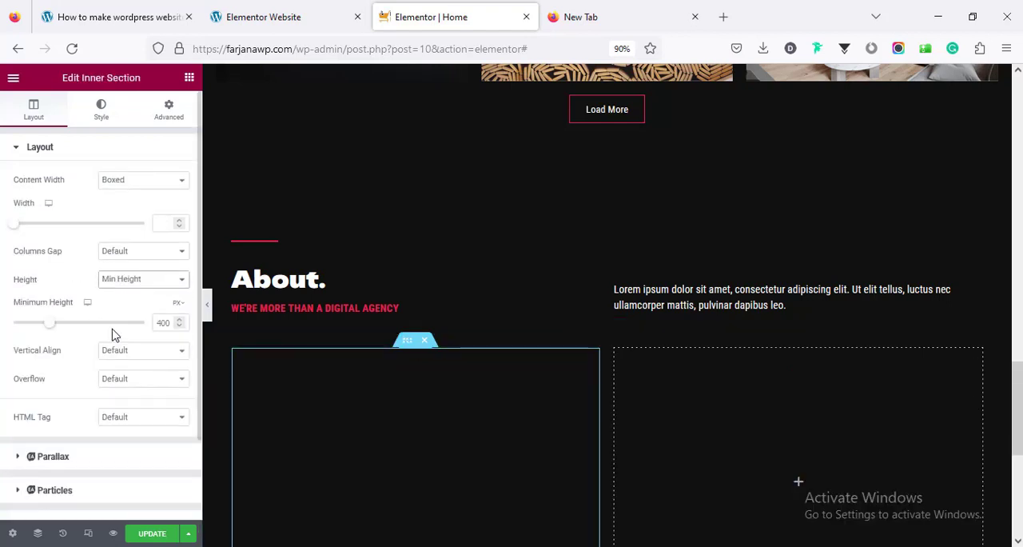
double_click(163, 322)
text(500)
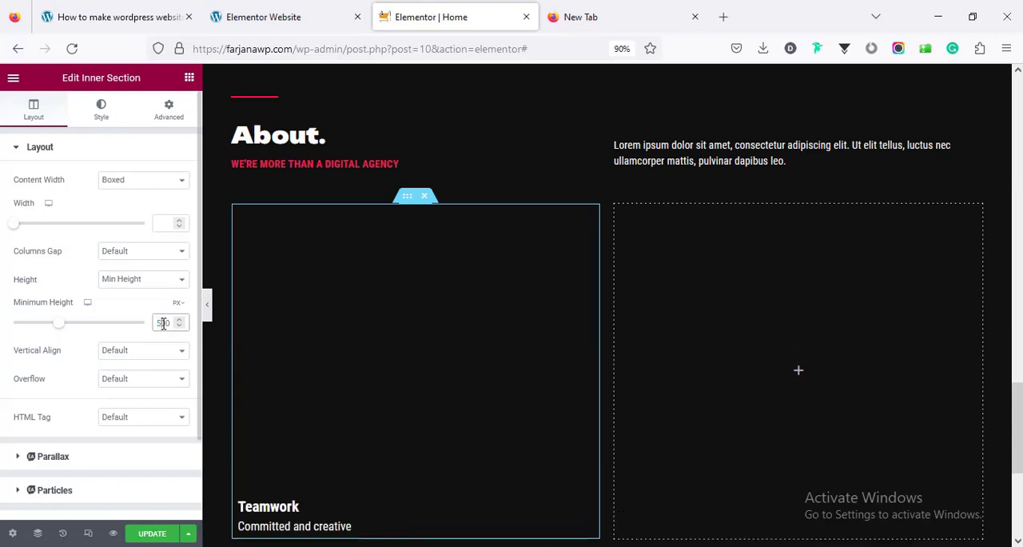
key(BackSpace)
key(BackSpace)
key(BackSpace)
text(600)
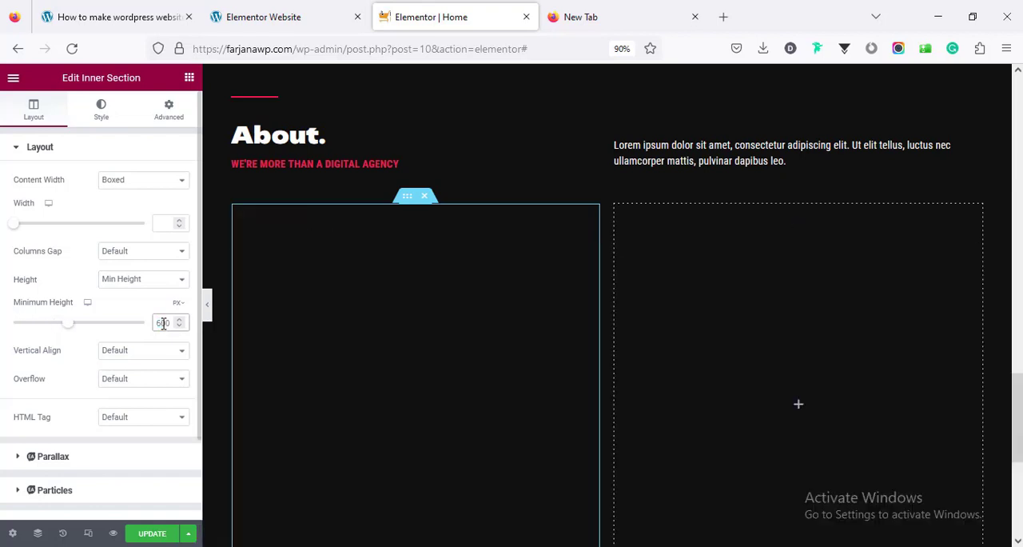
Give the inner section a classic background using an uploaded photo of the team meeting around a conference table
click(101, 110)
click(125, 208)
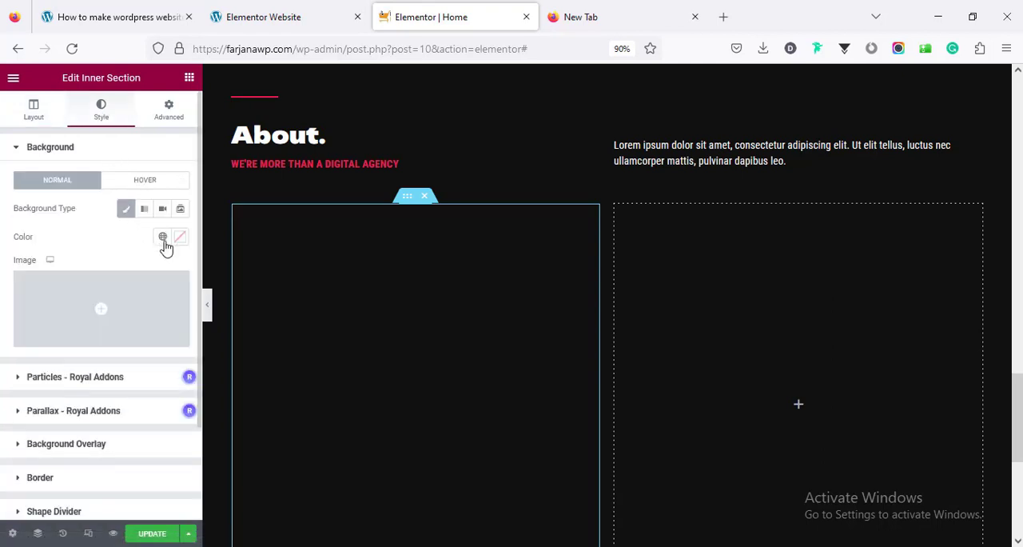
click(142, 307)
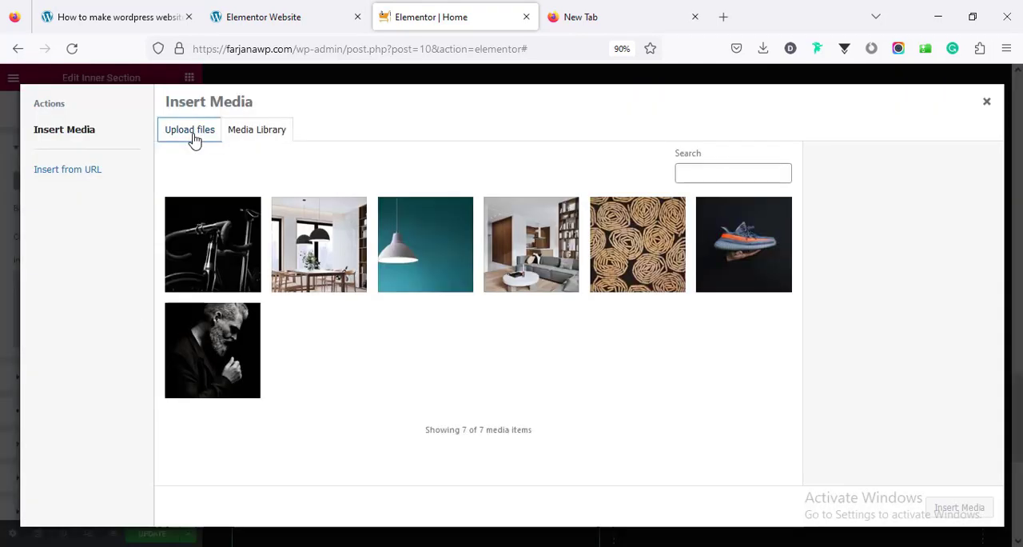
click(192, 132)
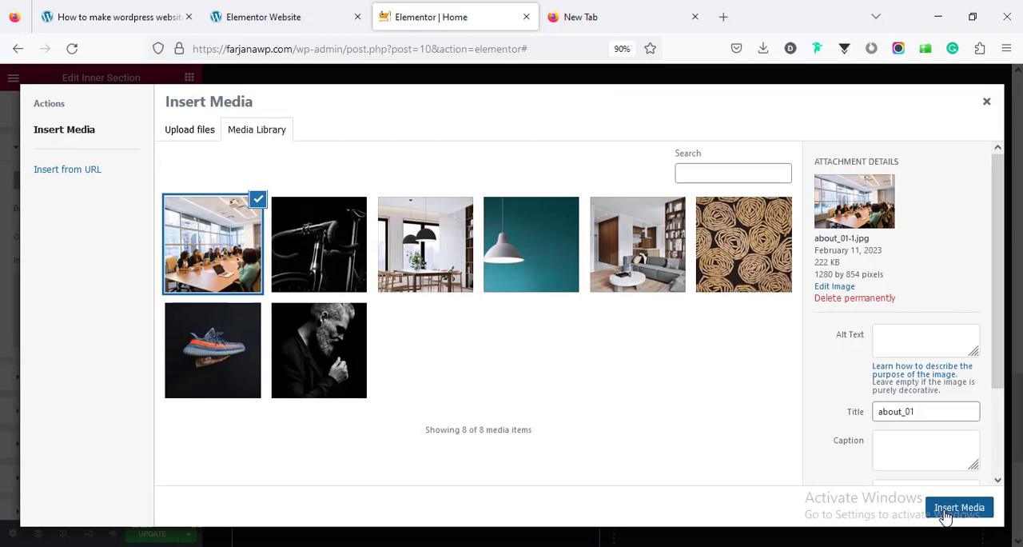
click(959, 505)
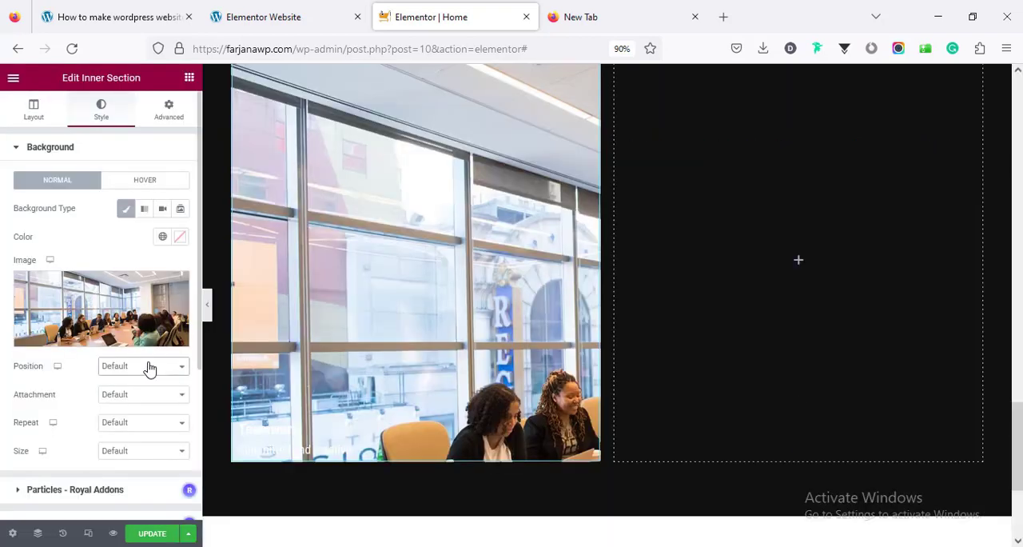
Set the inner section's background image position to Center Center, repeat to No-repeat and size to Cover
click(146, 365)
click(132, 209)
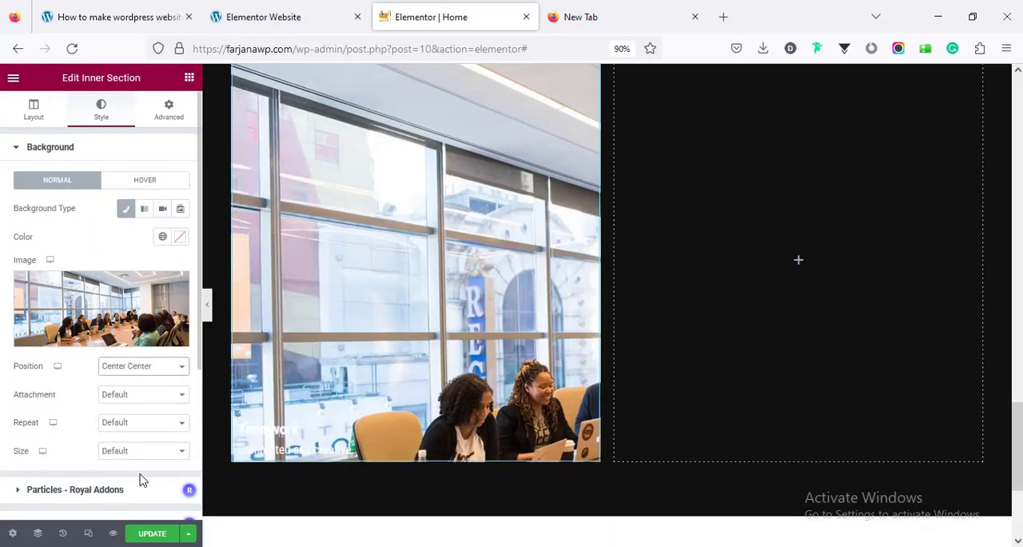
click(138, 423)
click(134, 459)
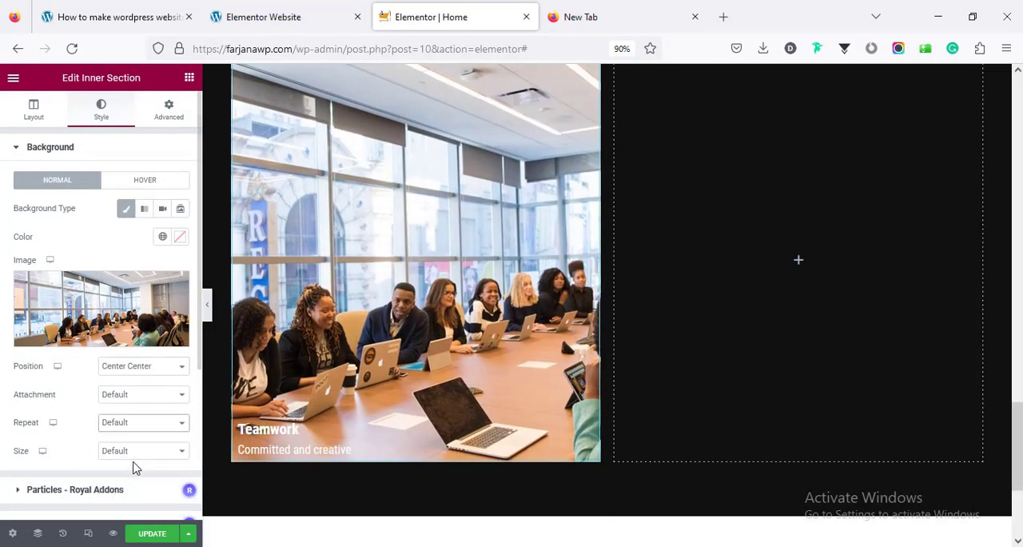
click(128, 451)
click(139, 502)
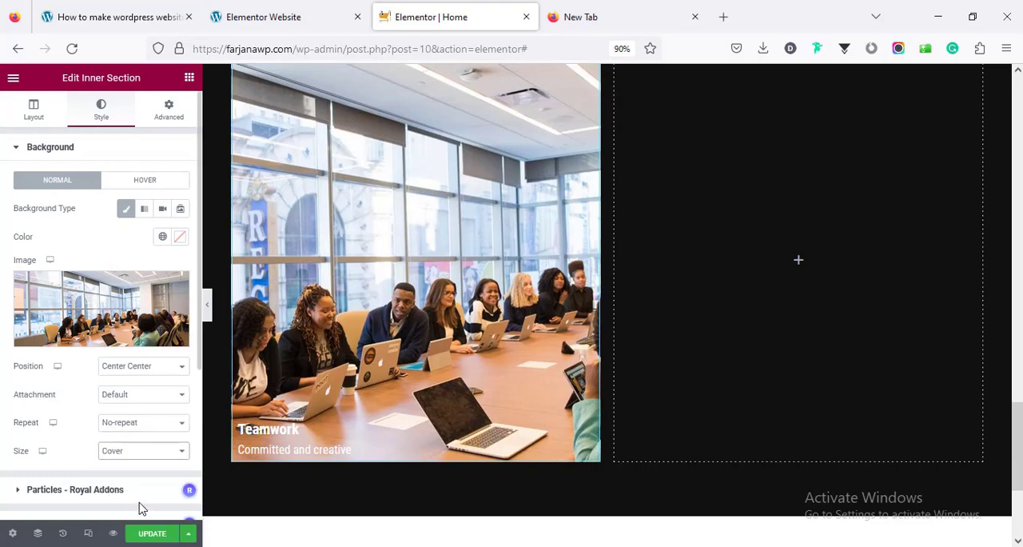
Add a classic background overlay to the Teamwork inner section using the global black color
scroll(92, 471, down, 3)
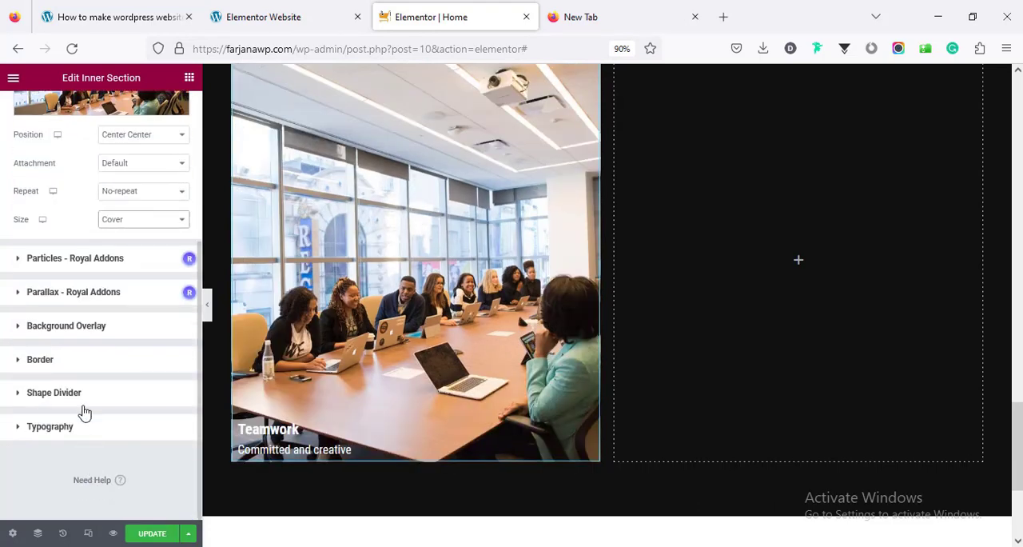
click(87, 337)
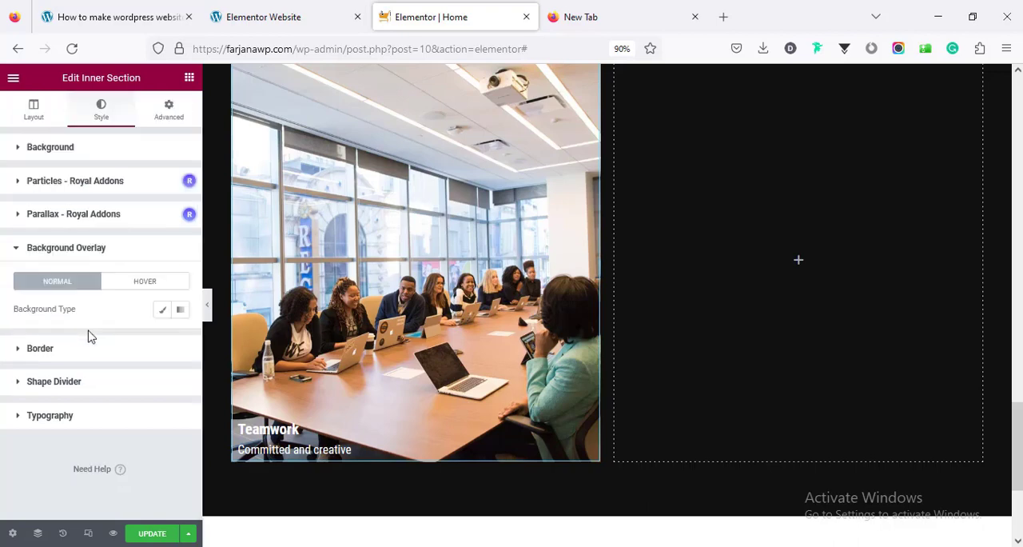
click(160, 313)
click(162, 337)
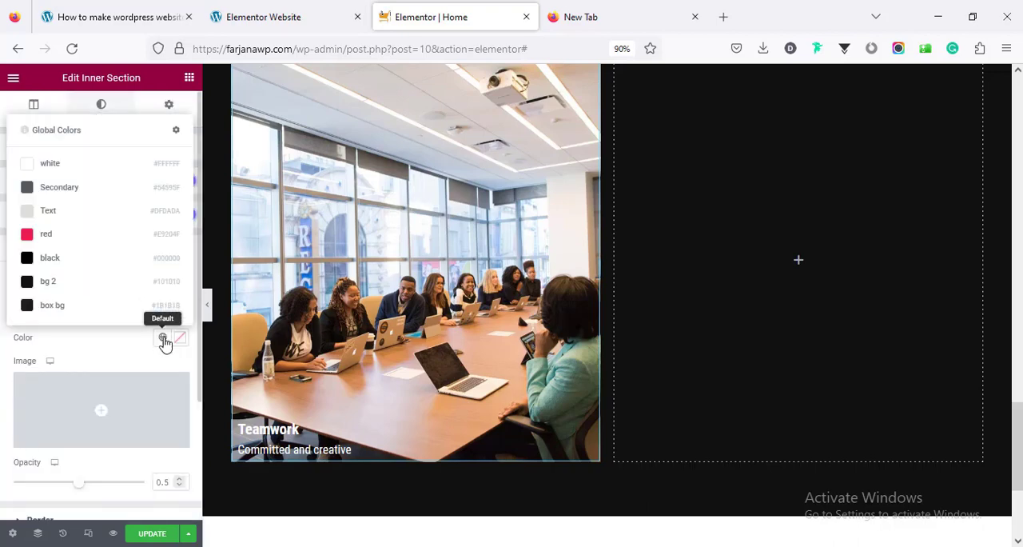
click(125, 264)
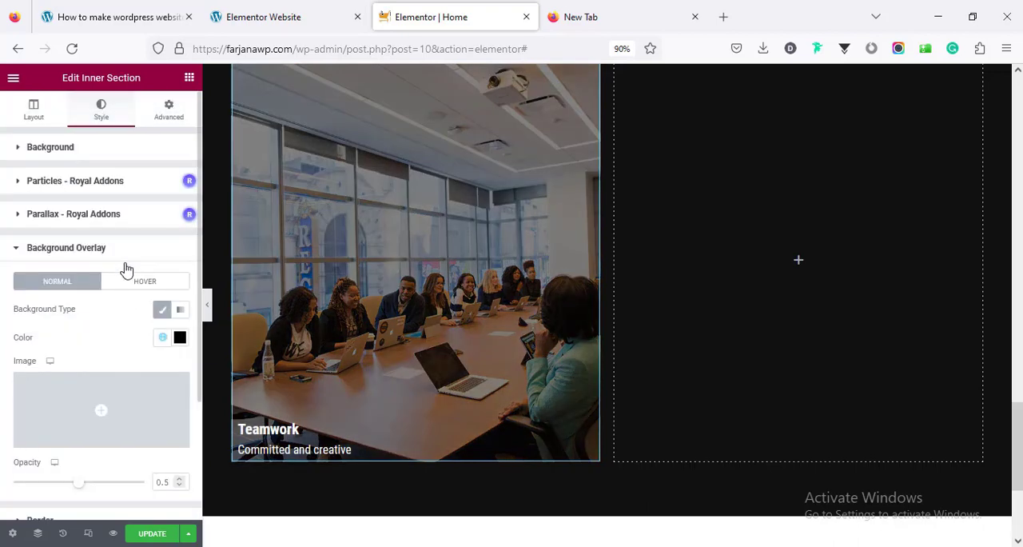
Give the inner section's hover state a classic background overlay with an opacity of 0.4
click(142, 284)
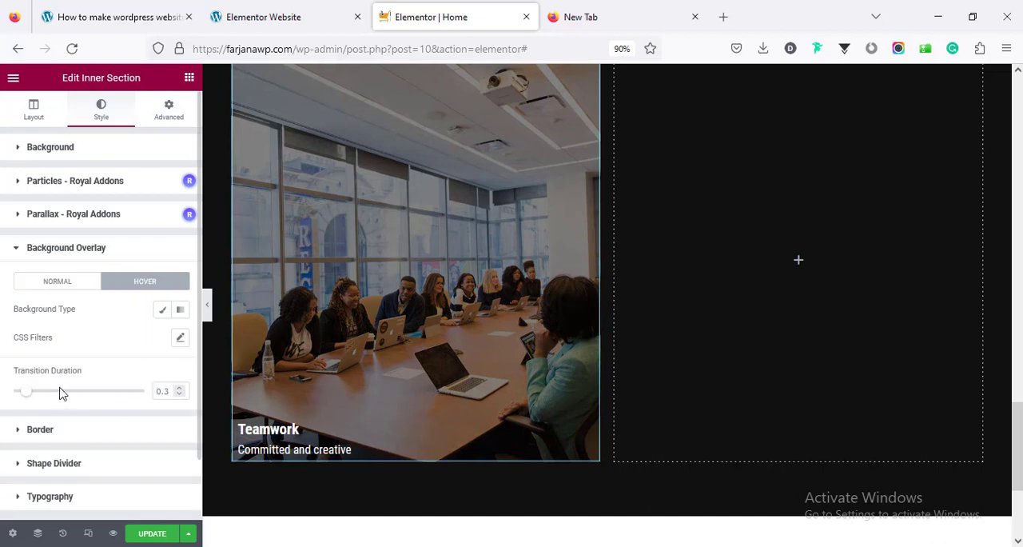
click(163, 312)
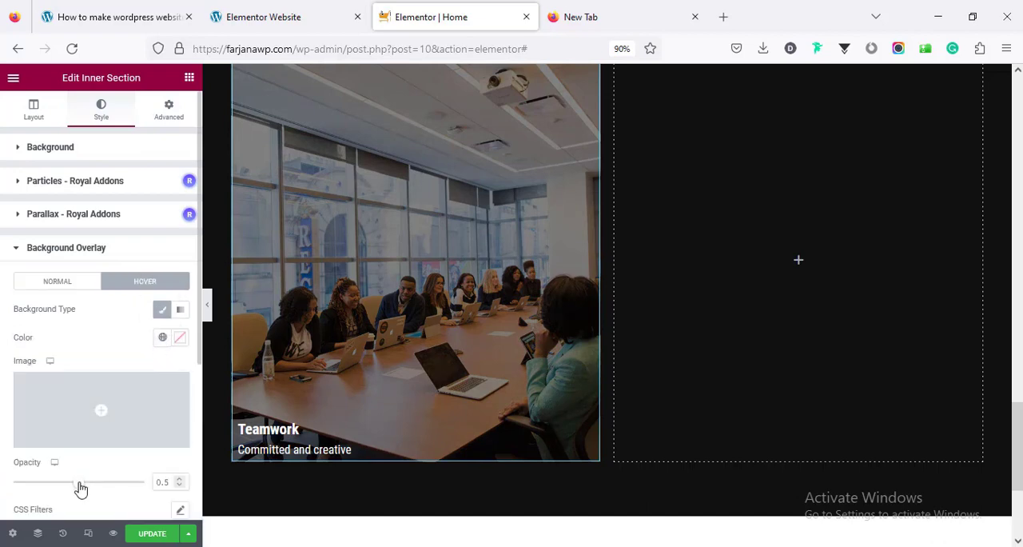
drag(77, 488, 68, 487)
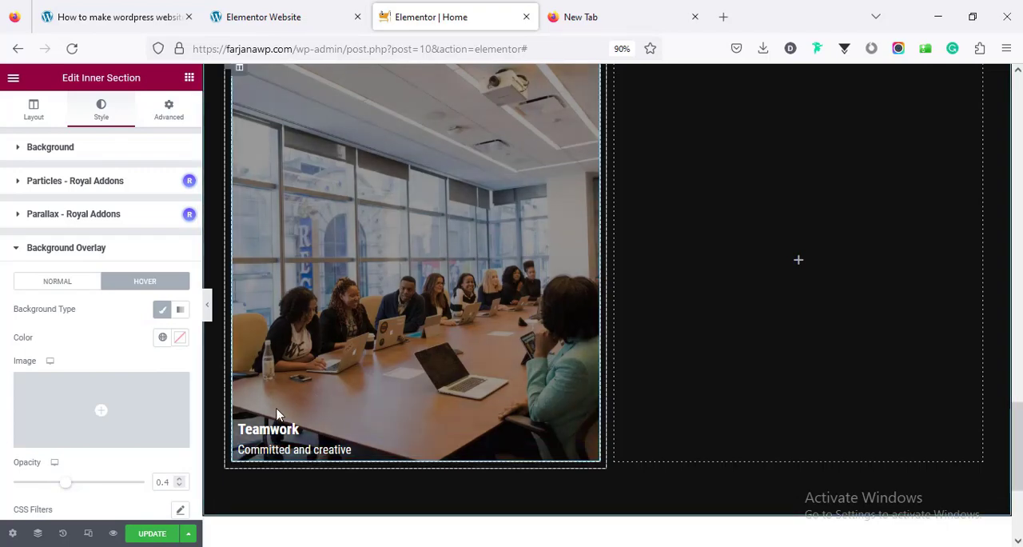
scroll(335, 313, up, 3)
scroll(318, 319, down, 4)
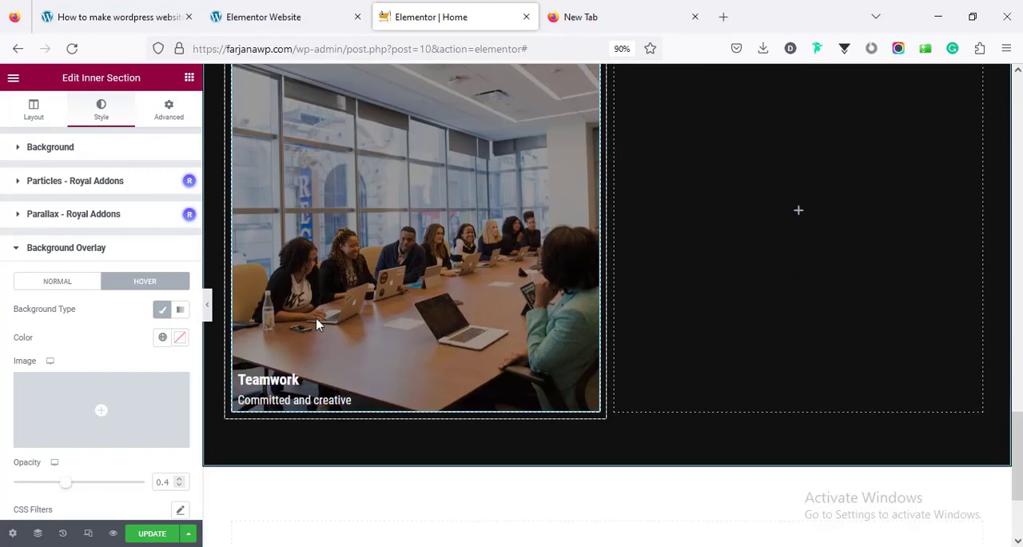
Set the Teamwork inner section's padding to 15 px on all sides
click(160, 118)
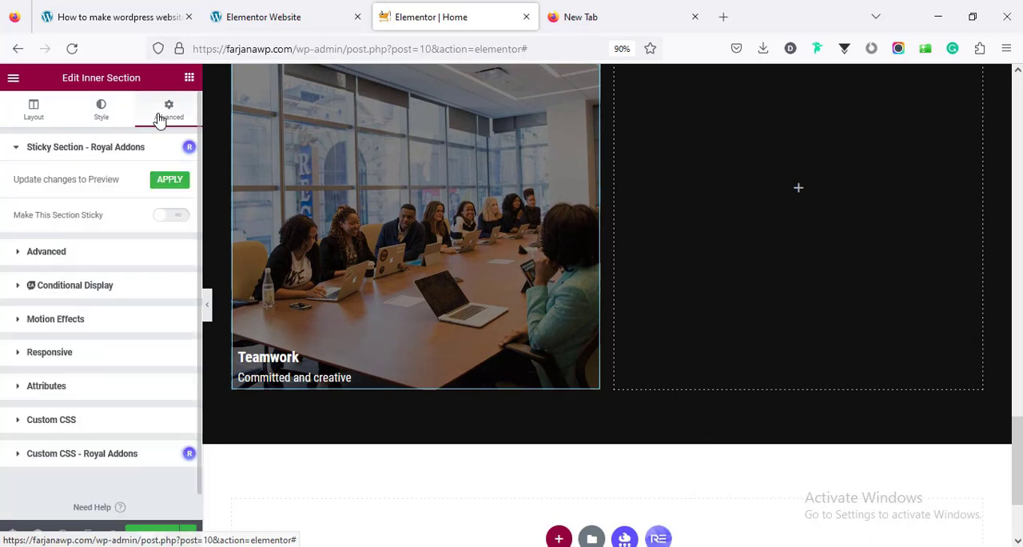
click(142, 256)
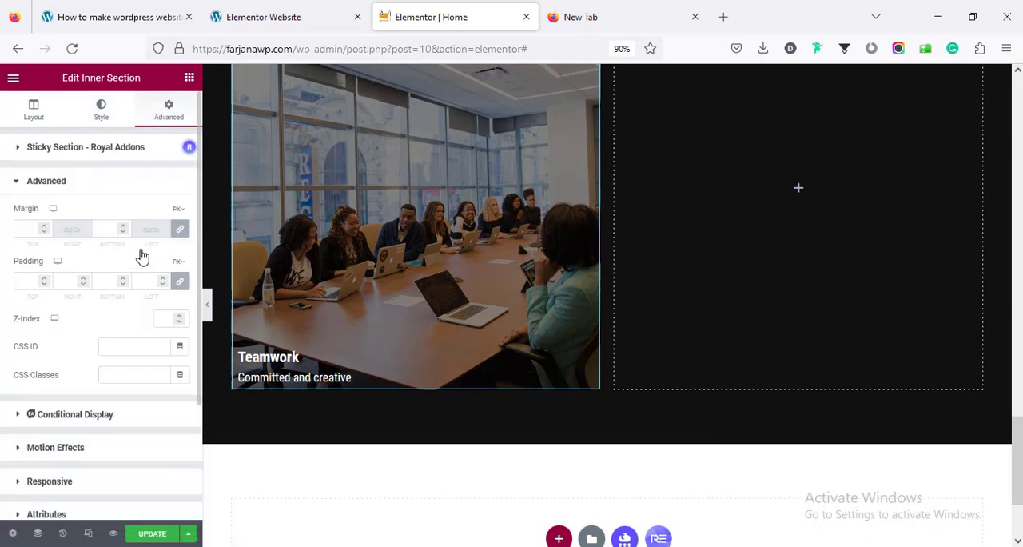
click(21, 279)
text(15)
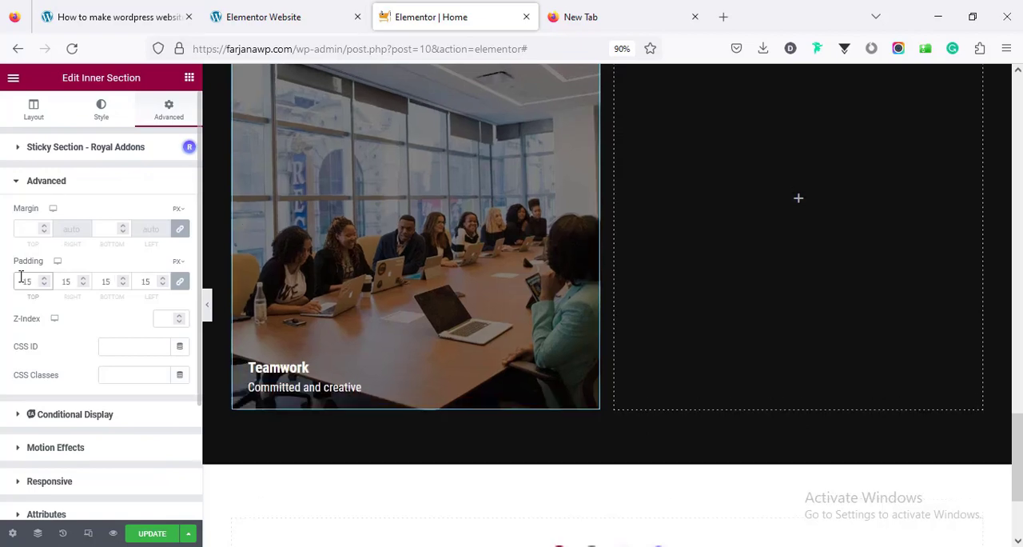
Copy the Teamwork inner section and paste it into the empty column beside it
scroll(332, 368, up, 3)
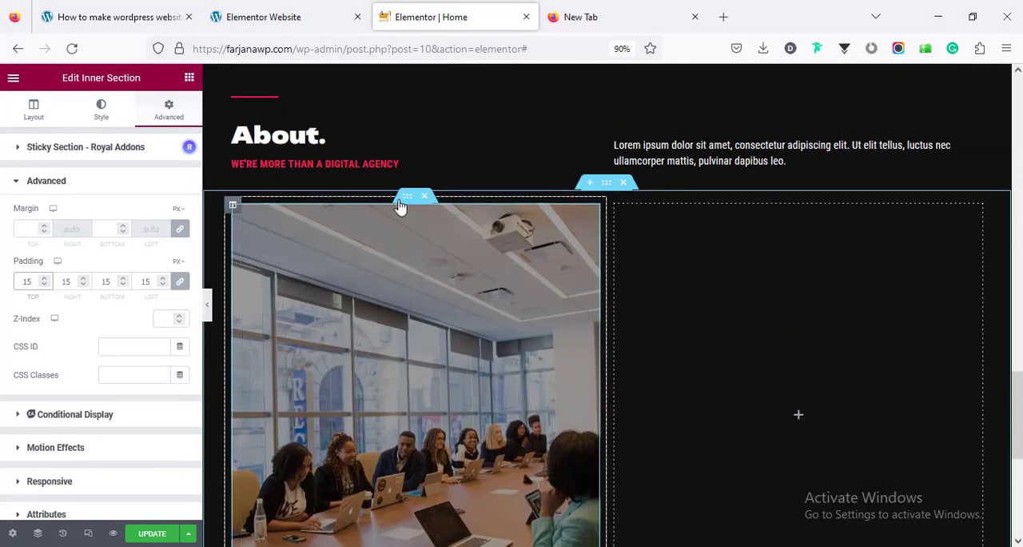
right_click(404, 201)
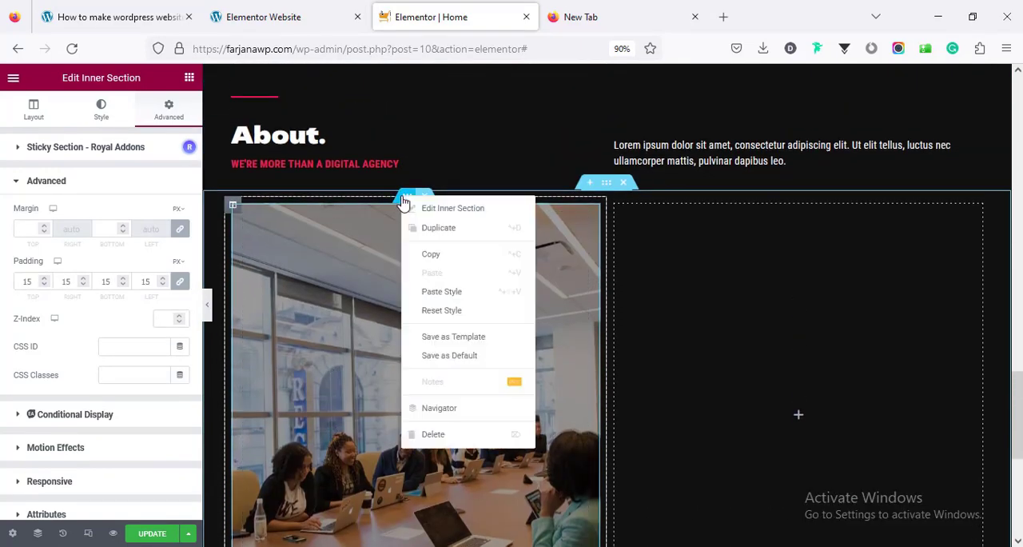
click(429, 253)
right_click(805, 415)
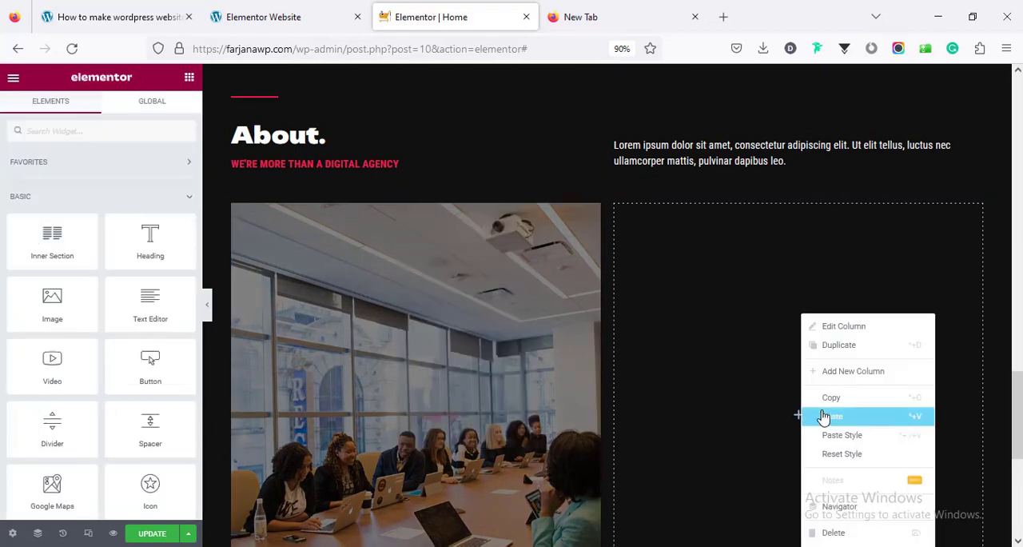
click(823, 416)
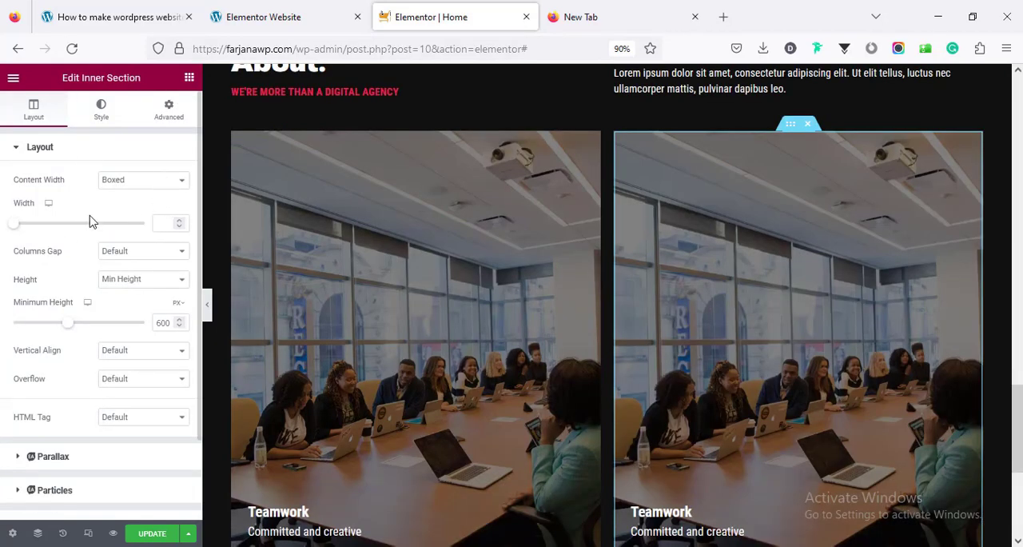
Set the pasted inner section's minimum height to 290 px
double_click(162, 322)
text(2000)
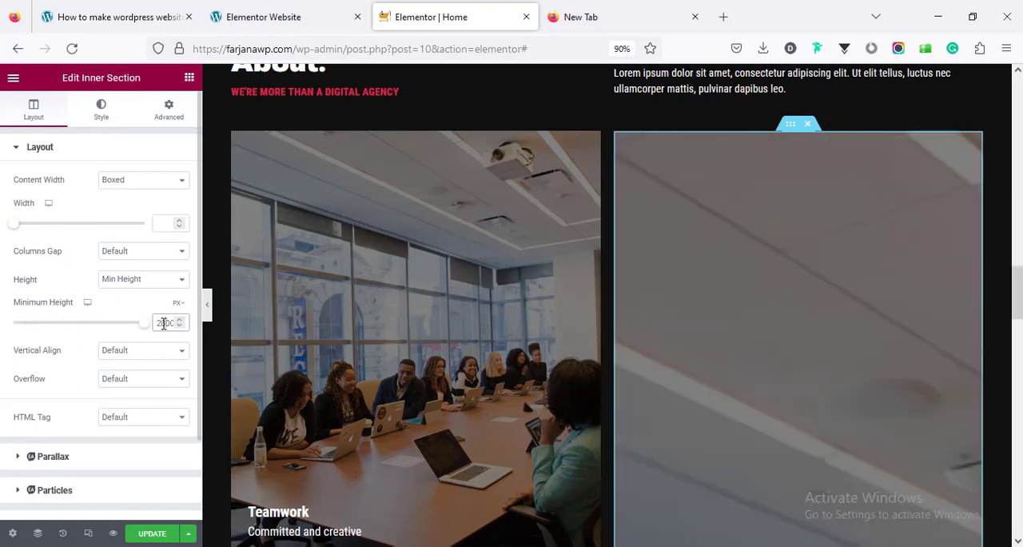
key(BackSpace)
key(BackSpace)
text(0)
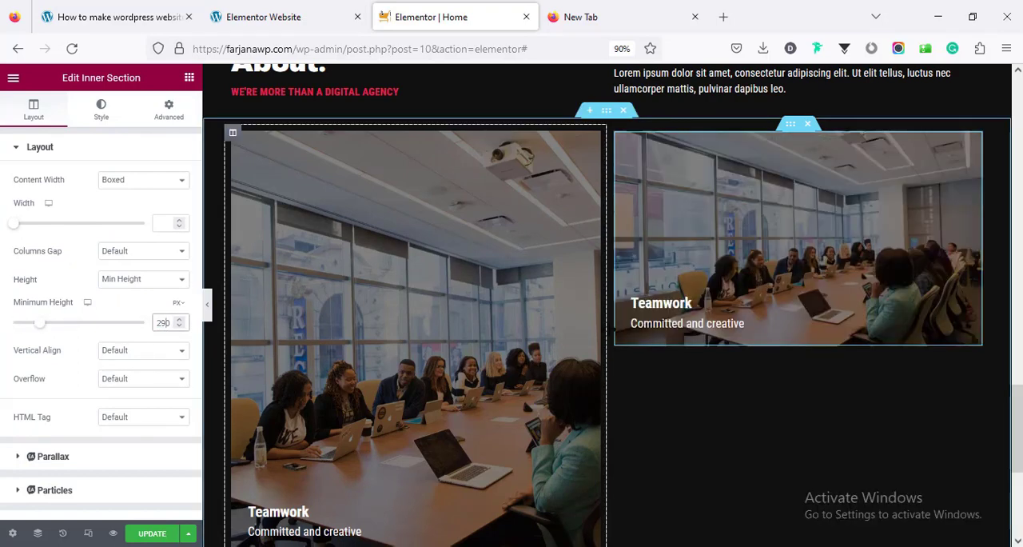
Duplicate the 290 px inner section and give the lower copy an unlinked top margin of 20 px
right_click(789, 125)
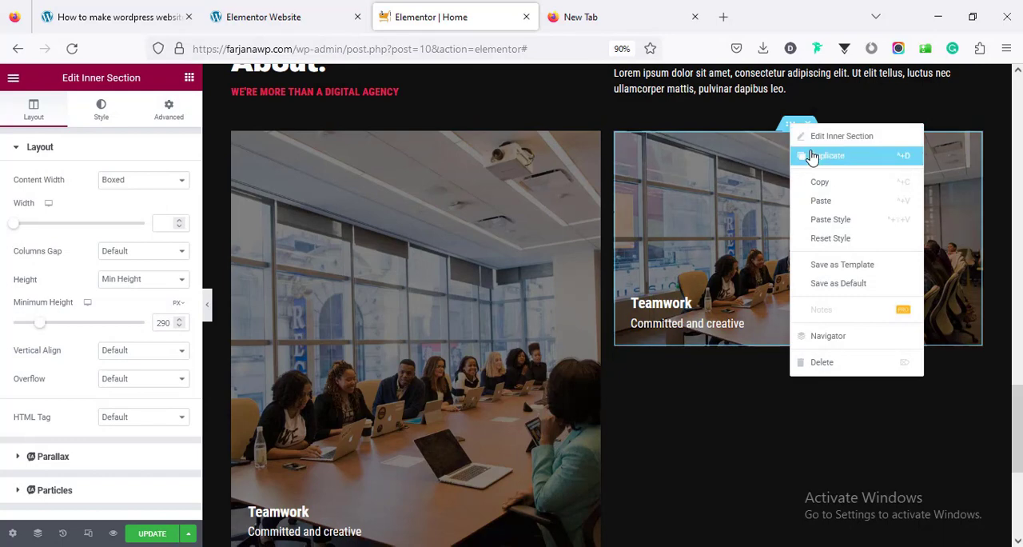
click(812, 157)
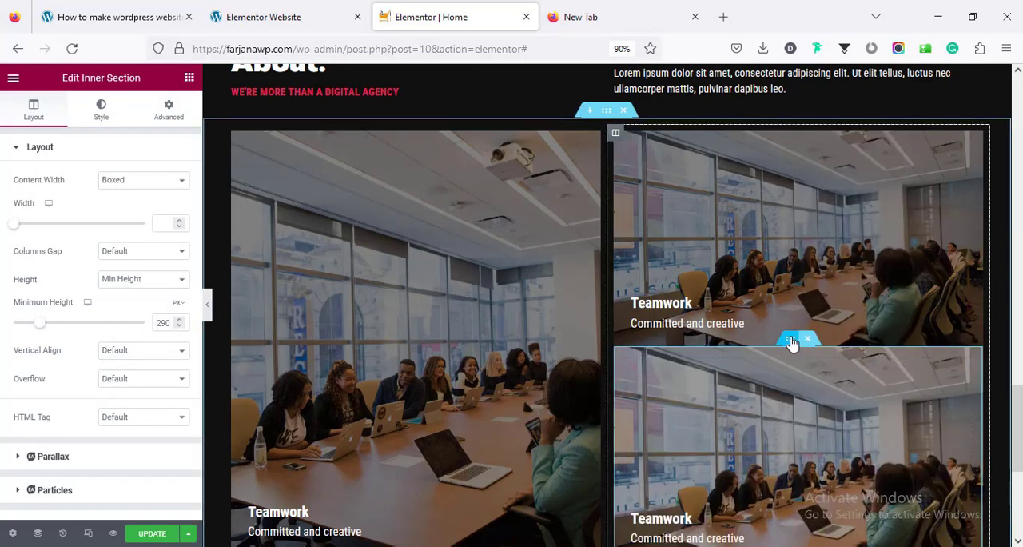
click(169, 110)
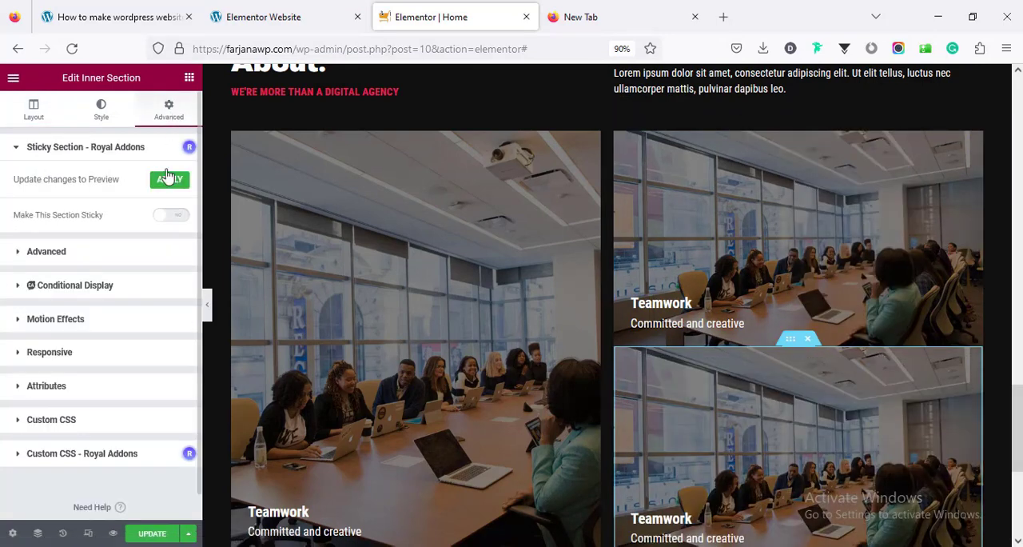
click(144, 254)
click(183, 231)
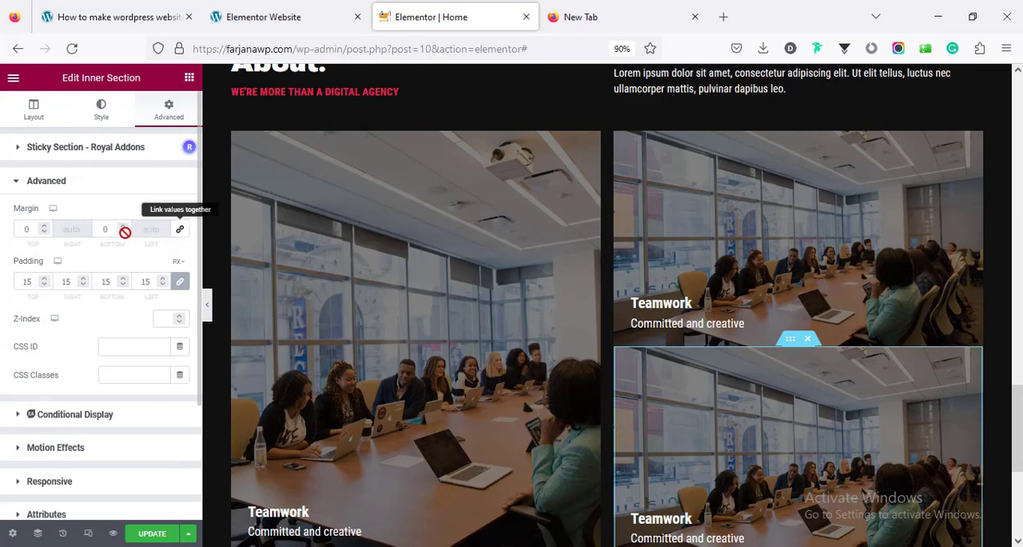
click(18, 232)
text(2)
scroll(475, 209, down, 3)
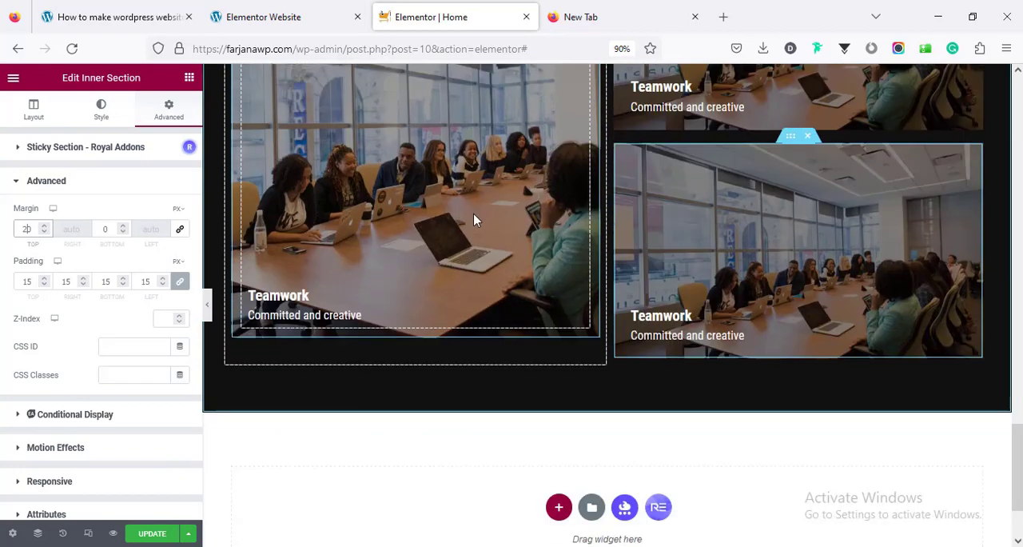
Set the minimum height of the tall Teamwork inner section in the first column to 630 px
scroll(513, 294, up, 3)
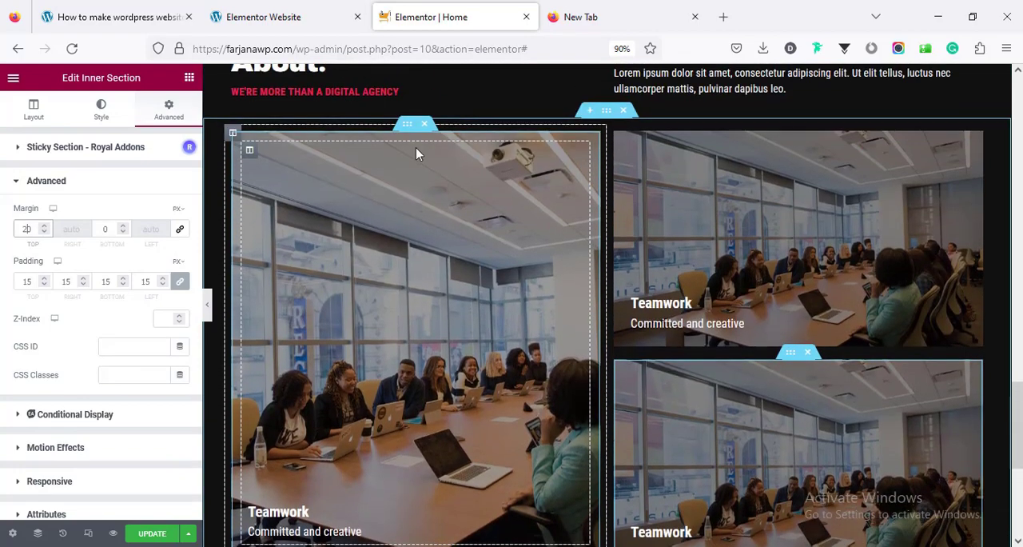
click(408, 126)
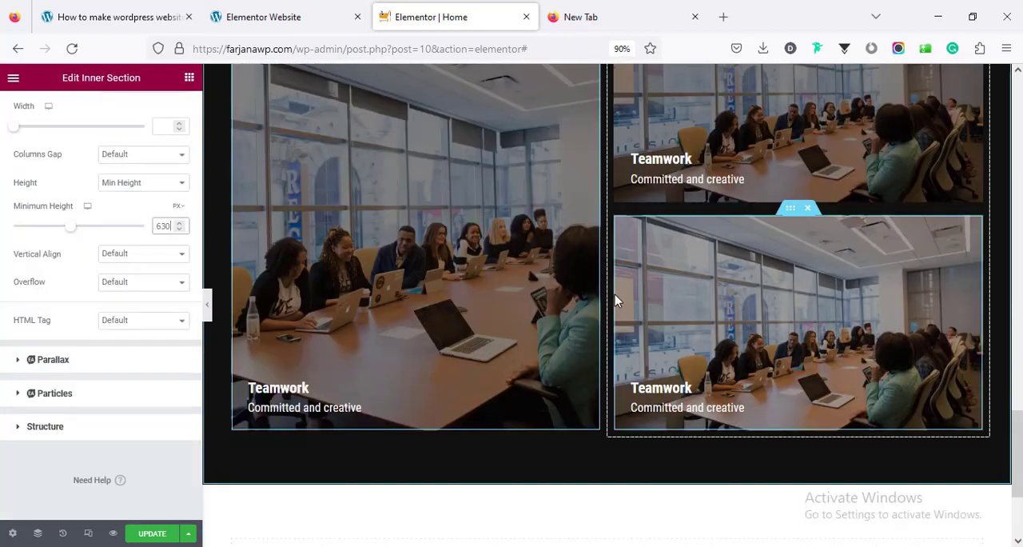
scroll(614, 294, up, 2)
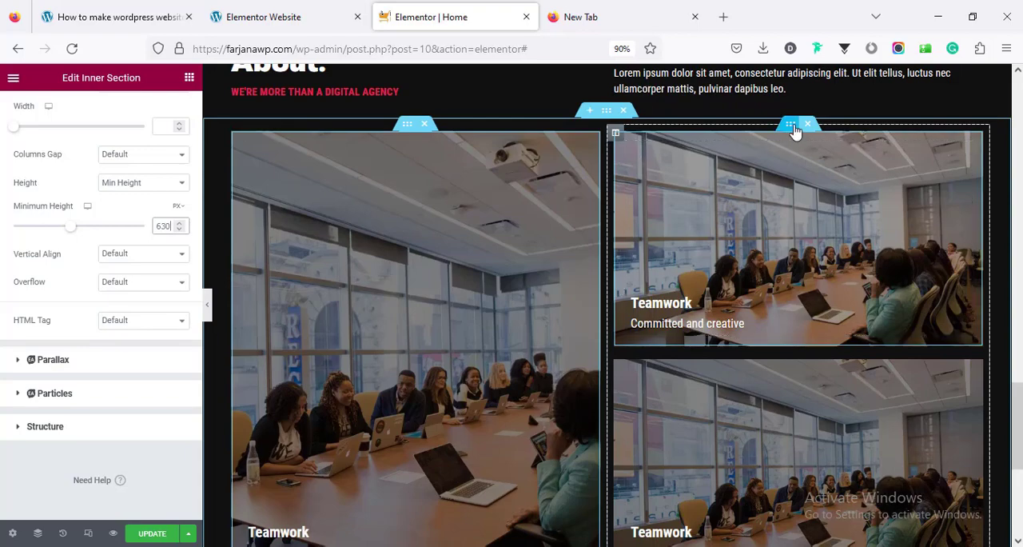
Replace the background image of the upper tile in the second column with an uploaded photo of a long conference table meeting
click(791, 126)
click(101, 109)
click(123, 314)
click(183, 133)
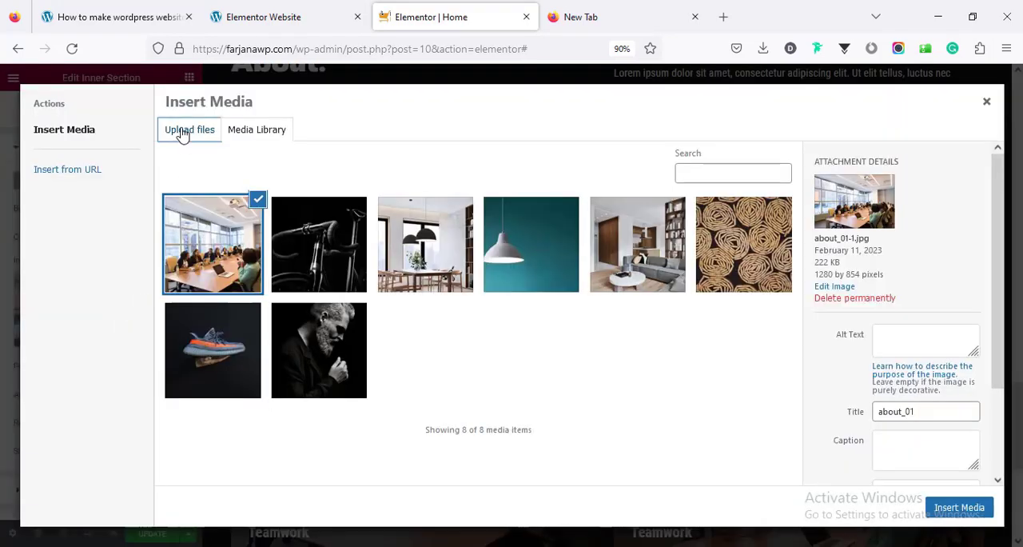
click(594, 319)
click(414, 128)
click(885, 519)
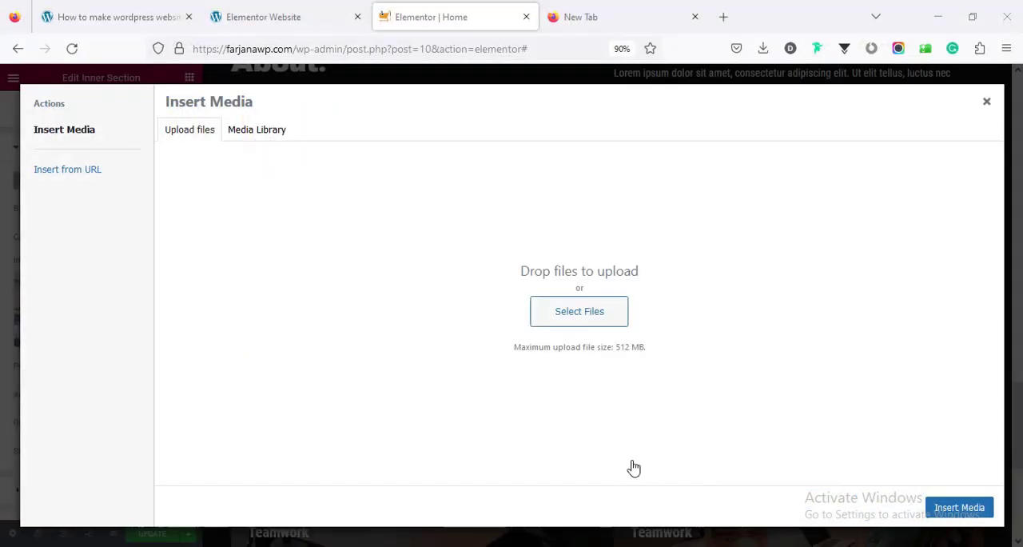
click(949, 514)
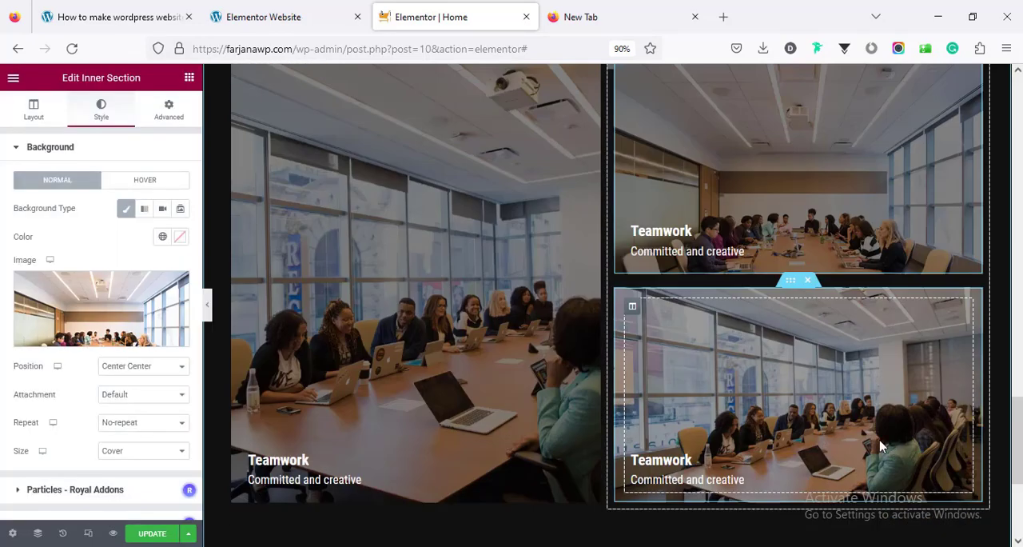
Change the second column's upper tile texts to "Philosophy" and "Trusts pays off", and the lower tile's to "Office" and "Berlin, UK"
click(664, 462)
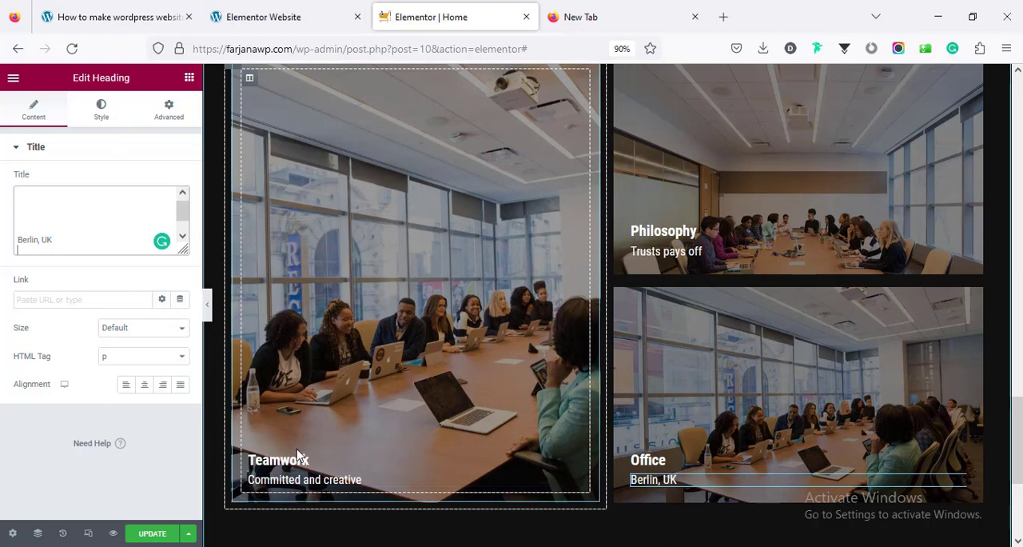
Set the Teamwork heading's typography to Dela Gothic One, Normal weight, 20 px
click(101, 110)
click(180, 208)
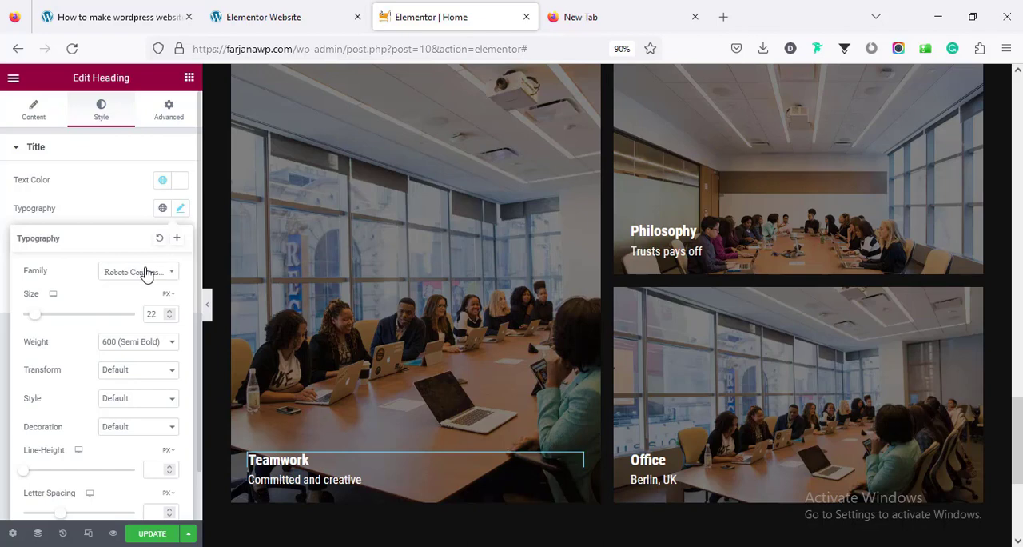
click(145, 272)
text(go)
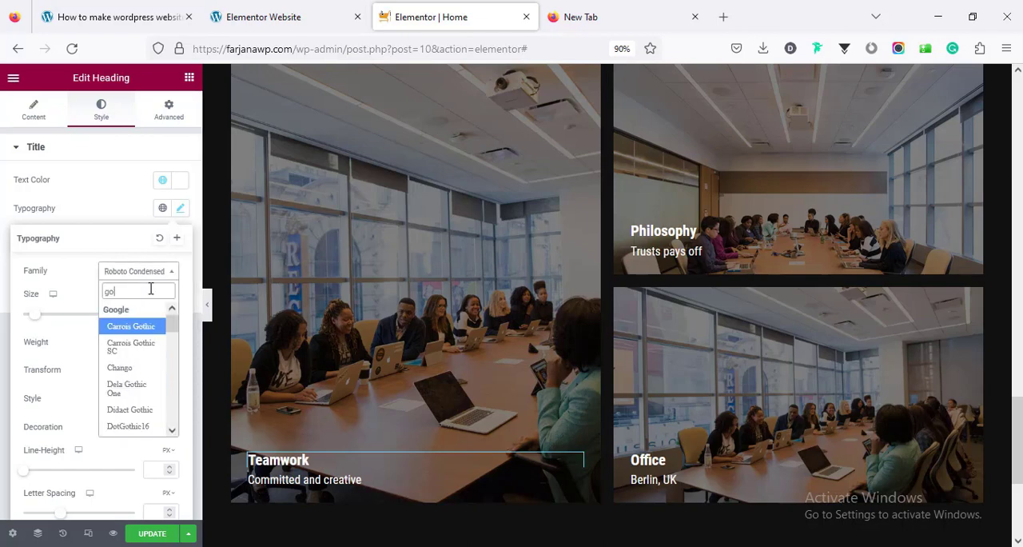
text(thi)
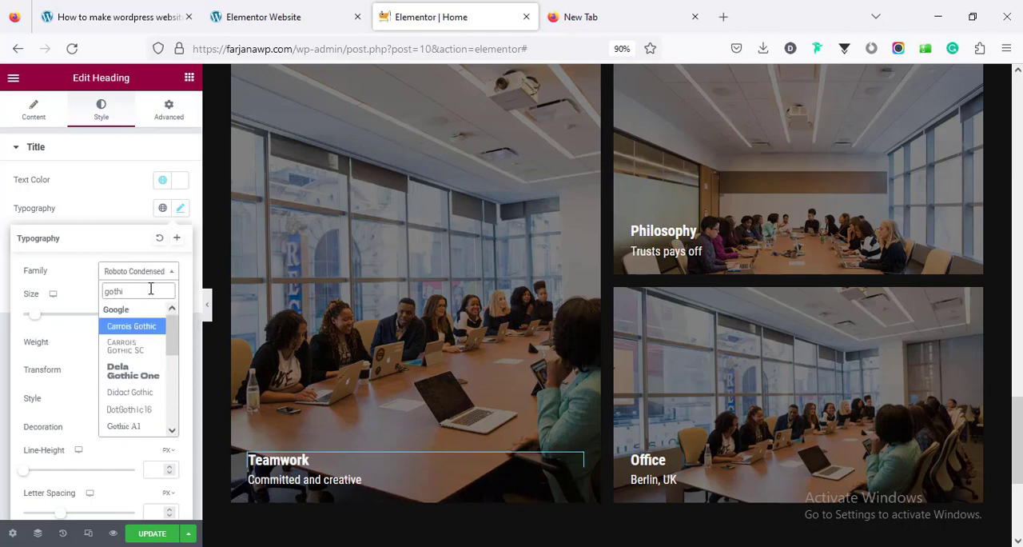
click(133, 370)
click(162, 342)
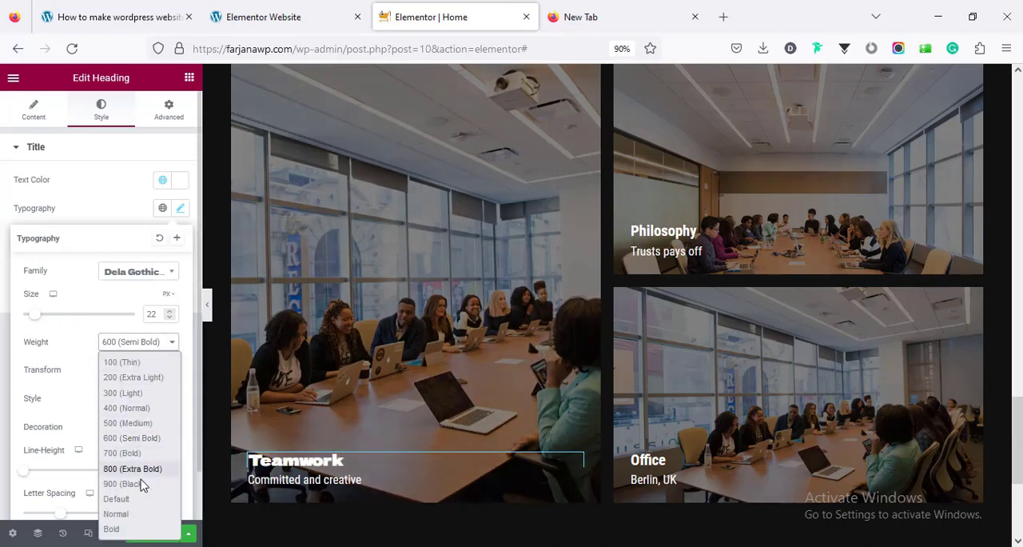
click(129, 514)
double_click(152, 314)
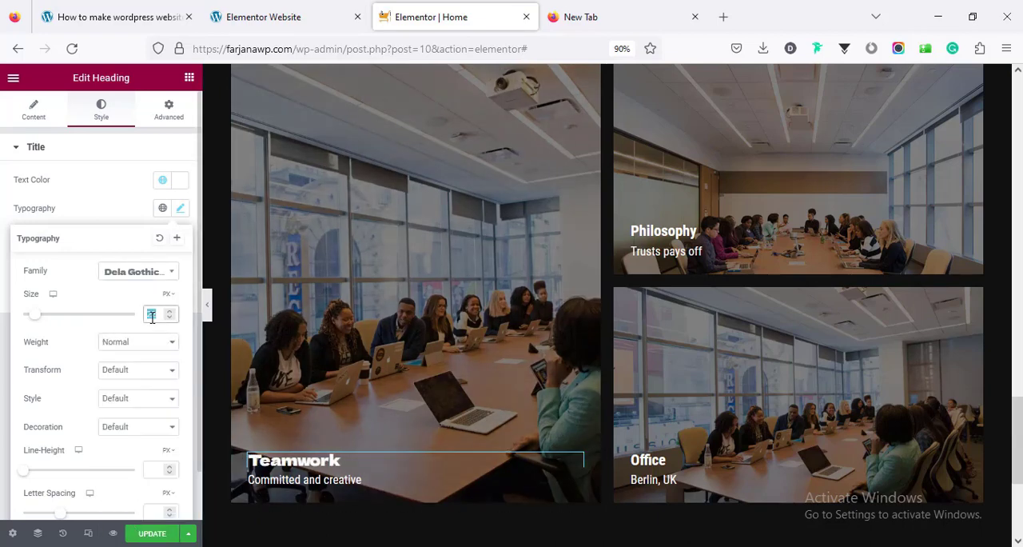
text(20)
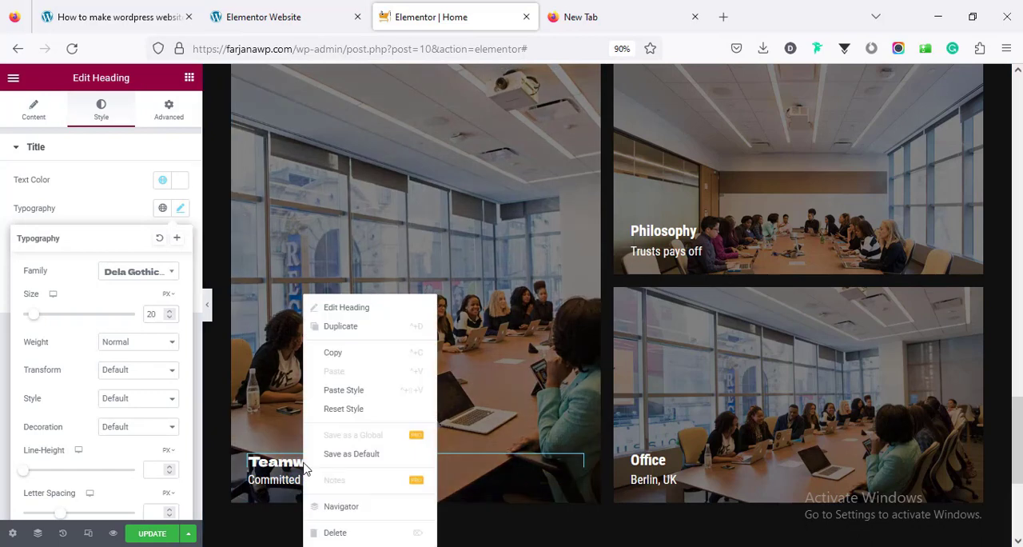
Copy the Teamwork heading's style onto the Philosophy and Office headings
right_click(305, 297)
click(342, 352)
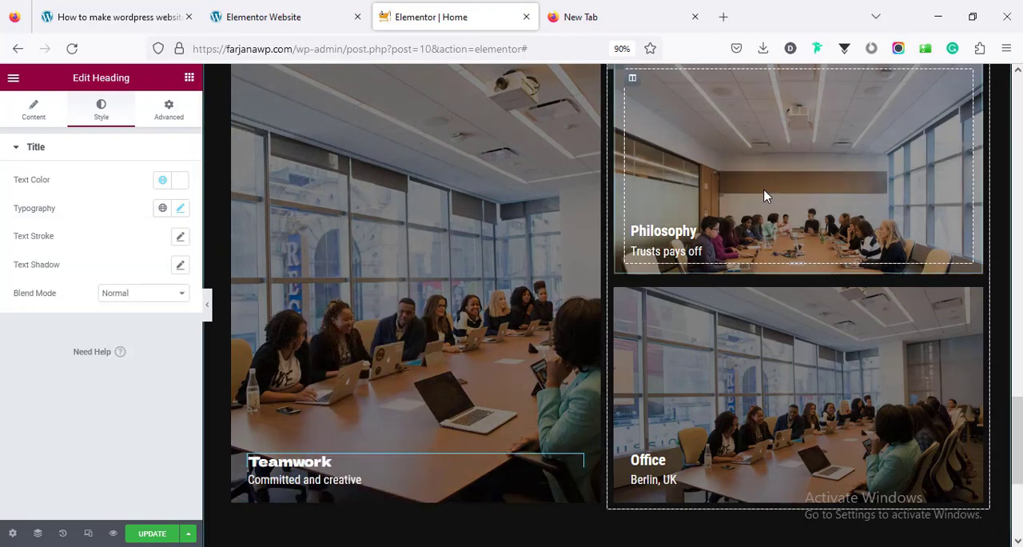
right_click(674, 229)
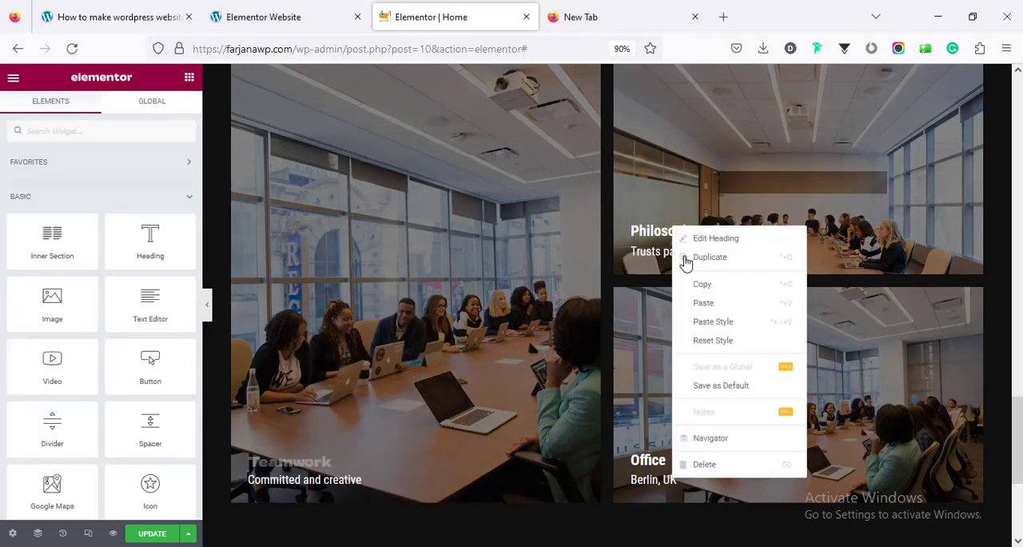
click(668, 417)
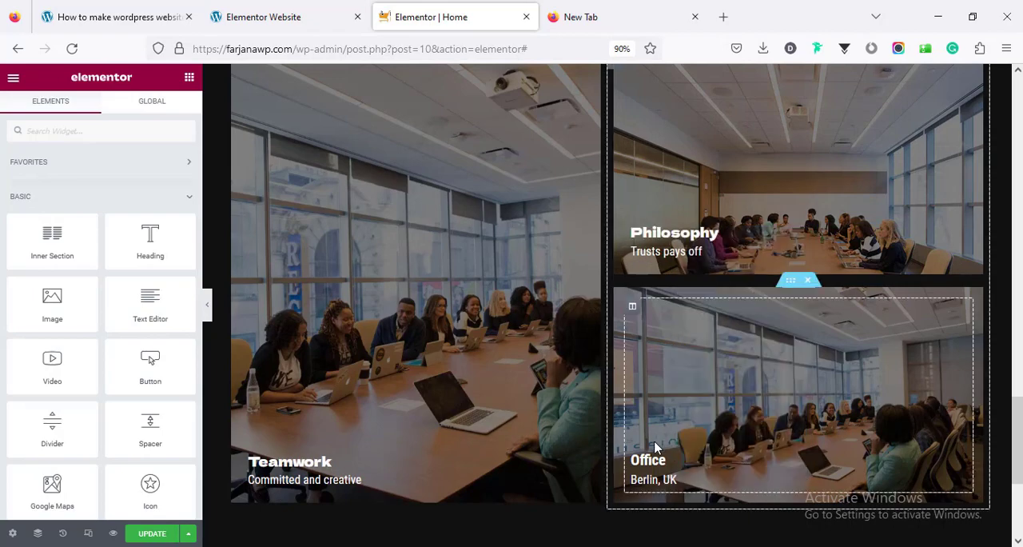
scroll(657, 447, up, 3)
scroll(657, 444, down, 5)
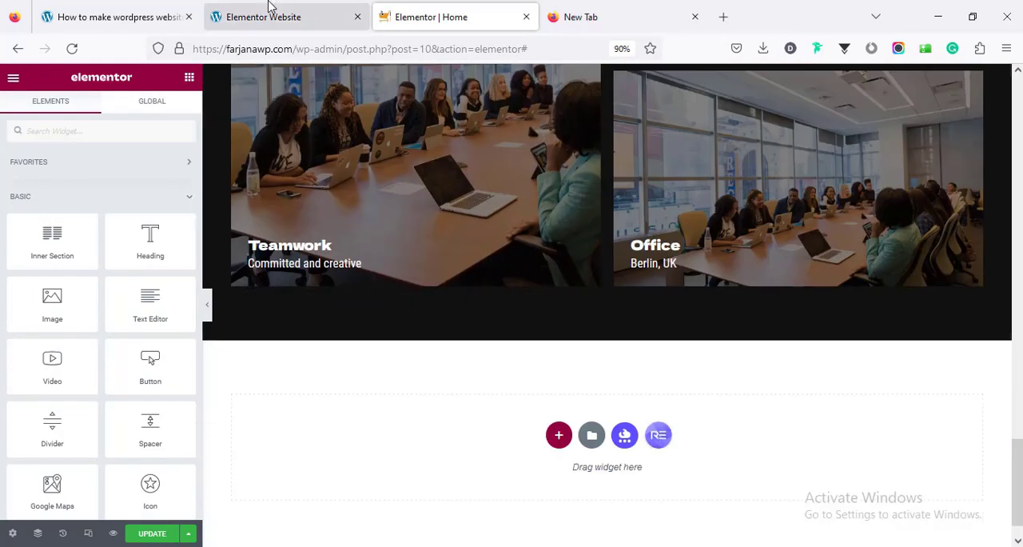
Check the demo page's next block and add a new section with three equal columns below the image tiles
click(269, 10)
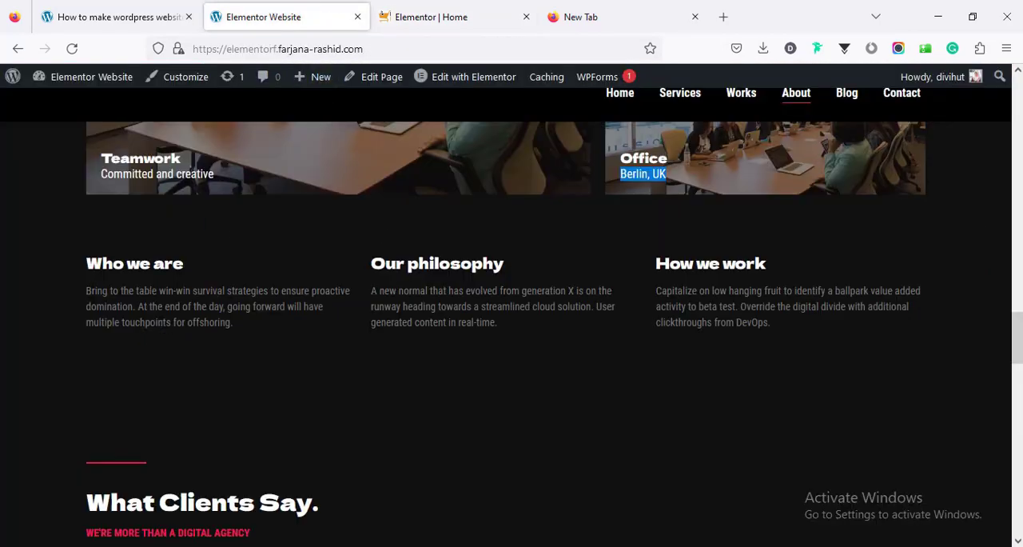
click(469, 16)
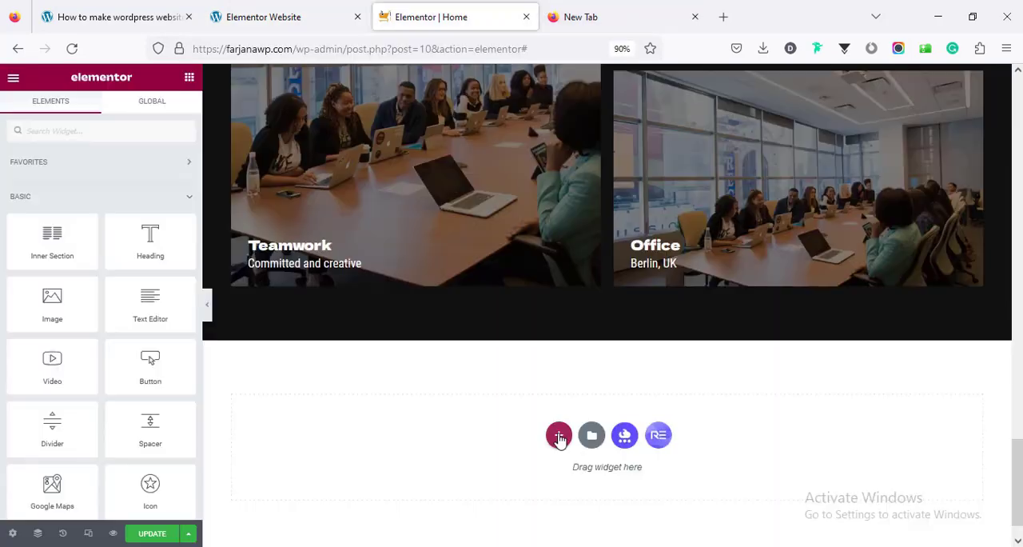
click(558, 436)
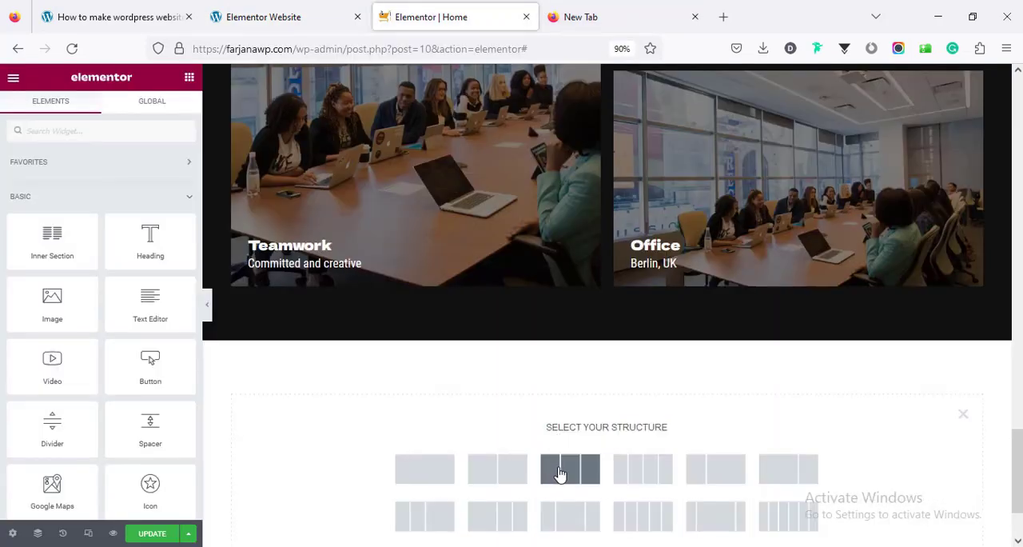
click(560, 473)
Copy the image tiles section's style onto the new three-column section
scroll(555, 327, up, 5)
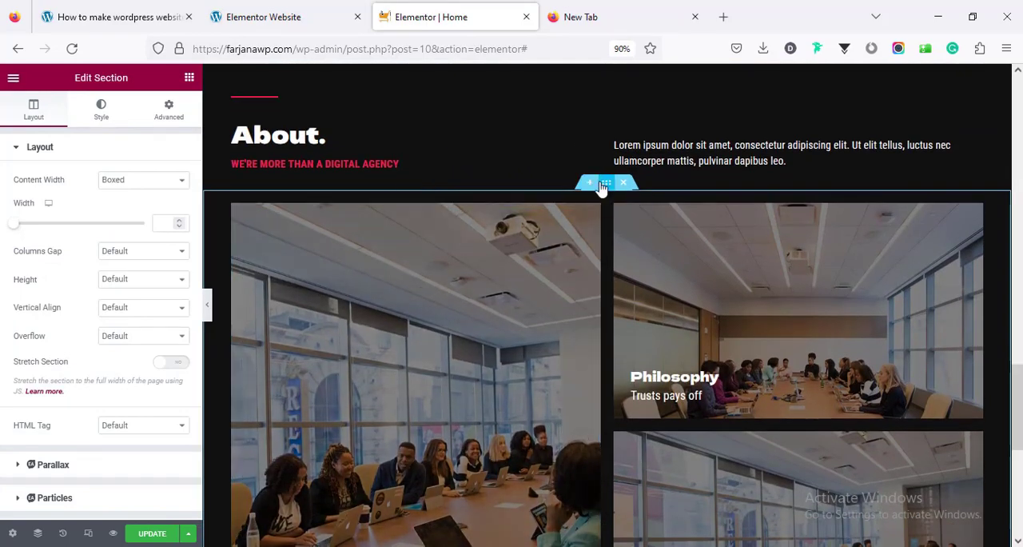
right_click(606, 186)
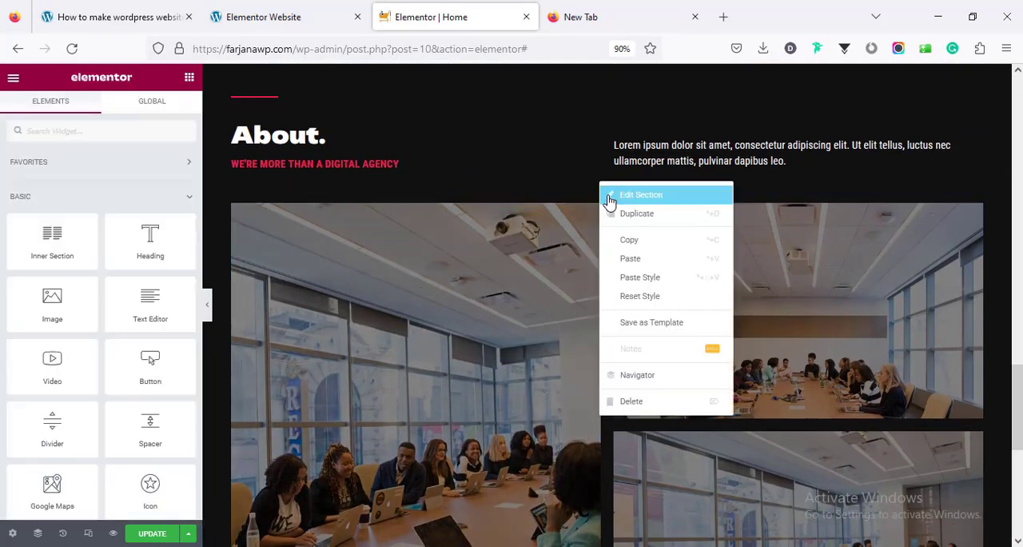
click(631, 240)
scroll(620, 395, down, 4)
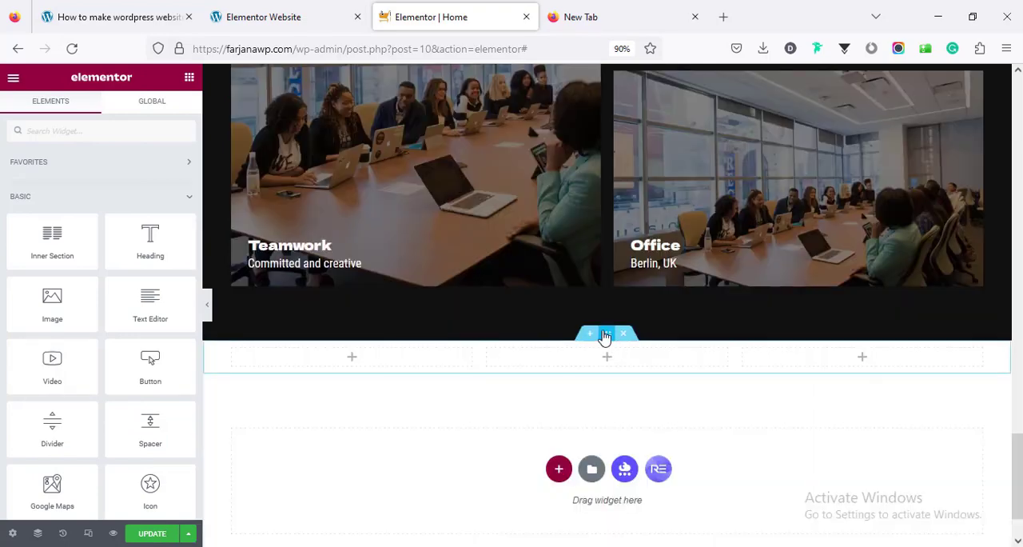
right_click(606, 337)
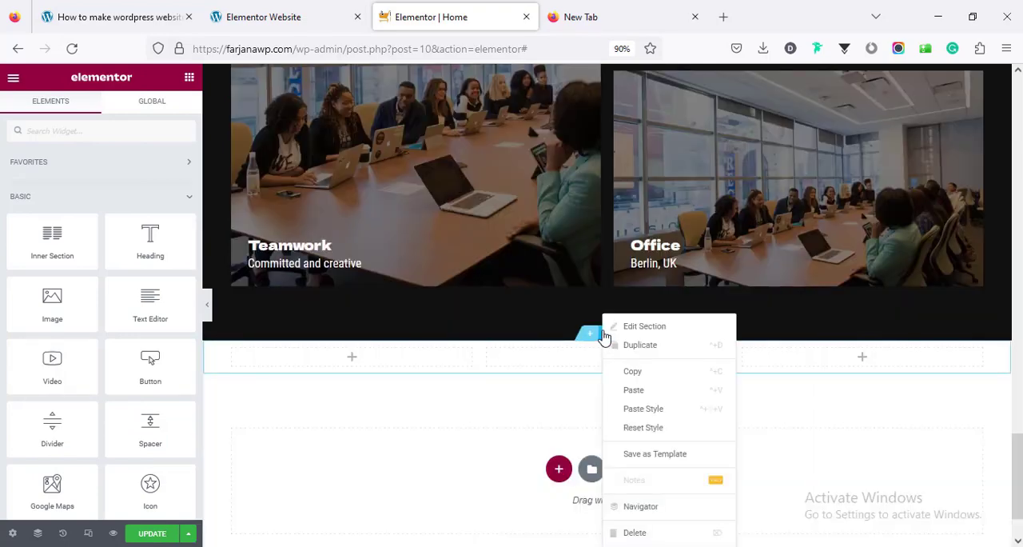
click(635, 408)
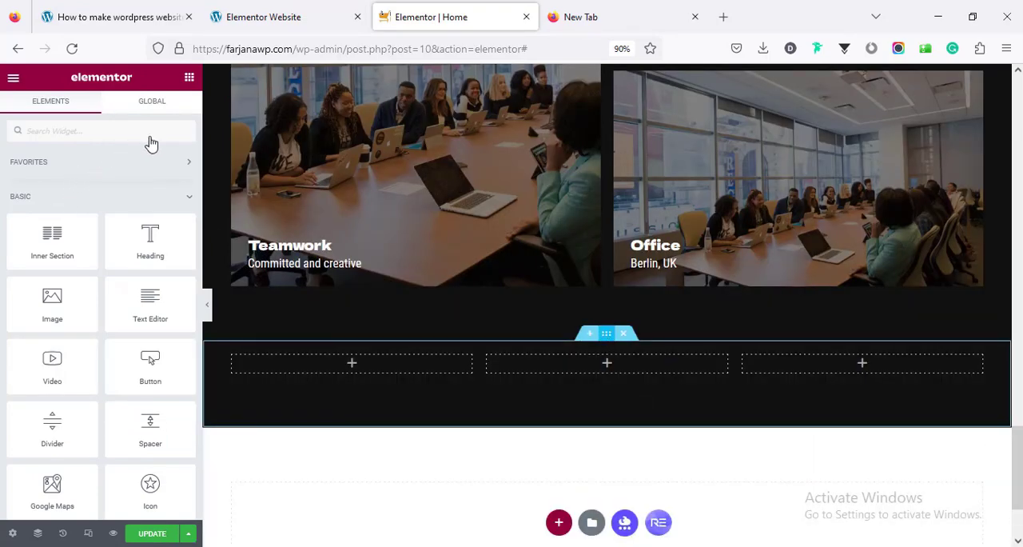
Set the three-column section's top padding to 0 px
click(166, 112)
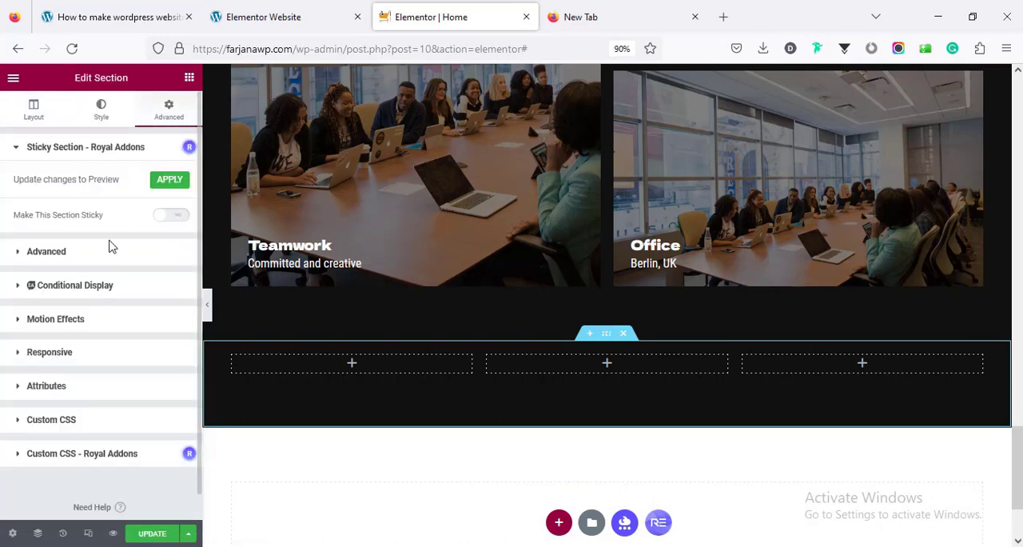
click(105, 254)
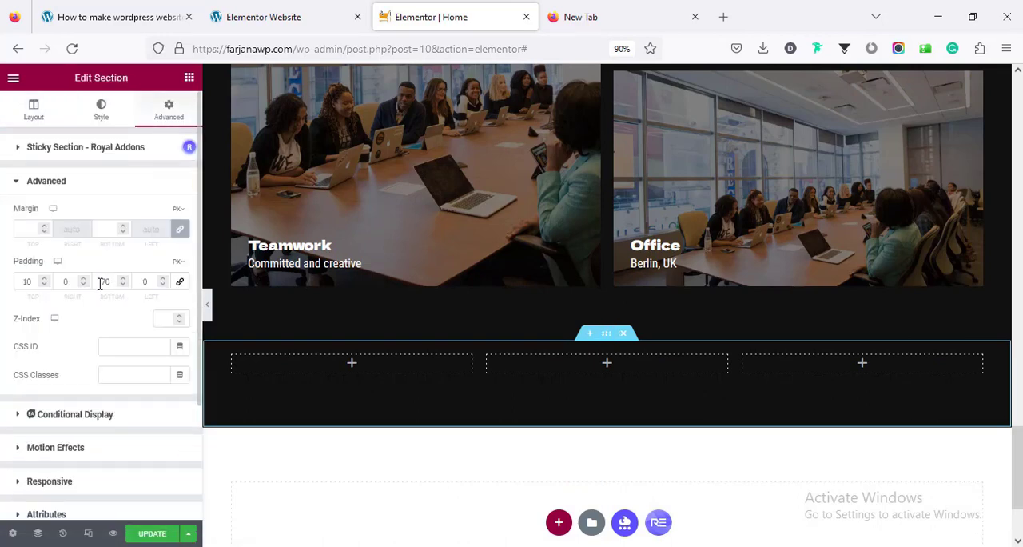
double_click(34, 280)
text(0)
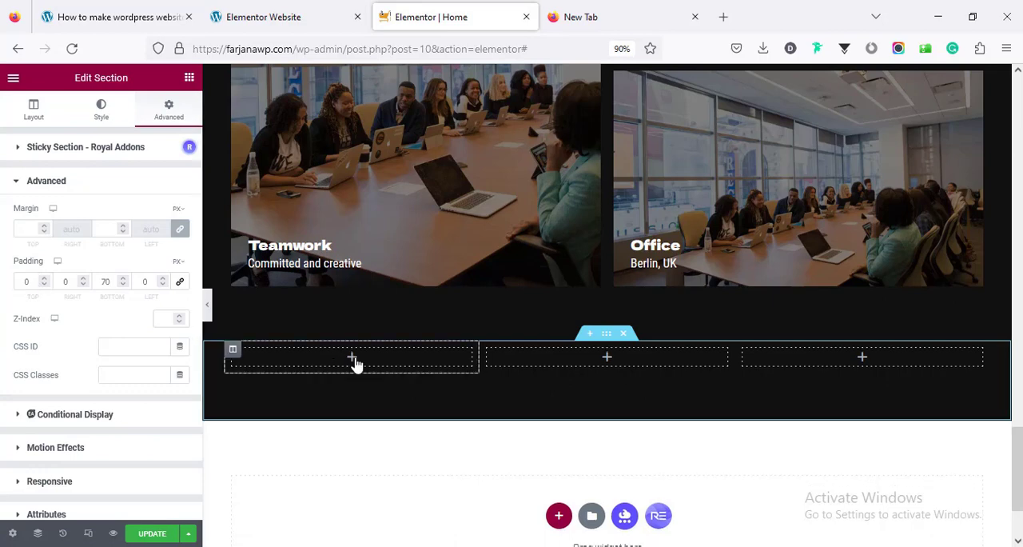
Add an Image Box widget to the first of the three columns and remove its placeholder image
click(353, 360)
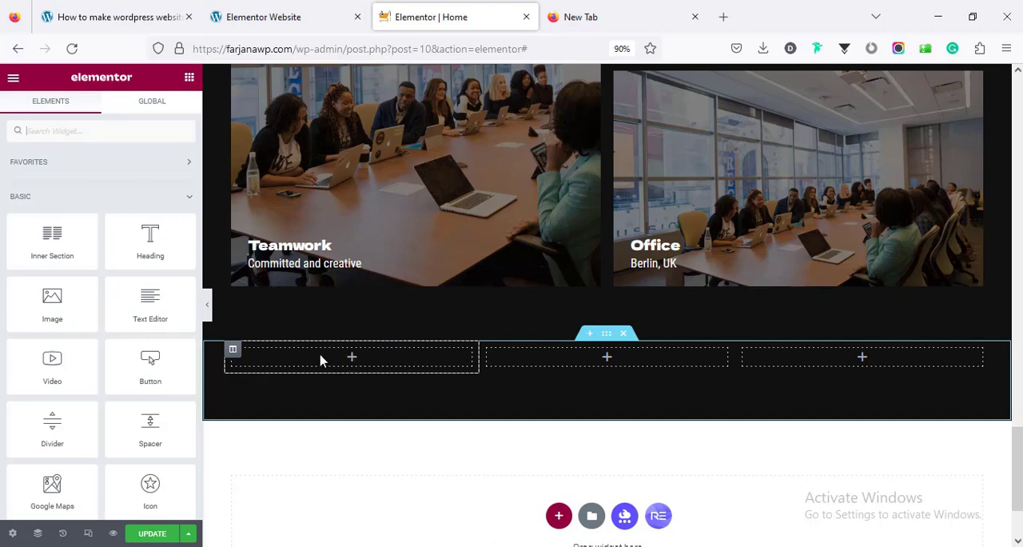
click(89, 131)
text(box)
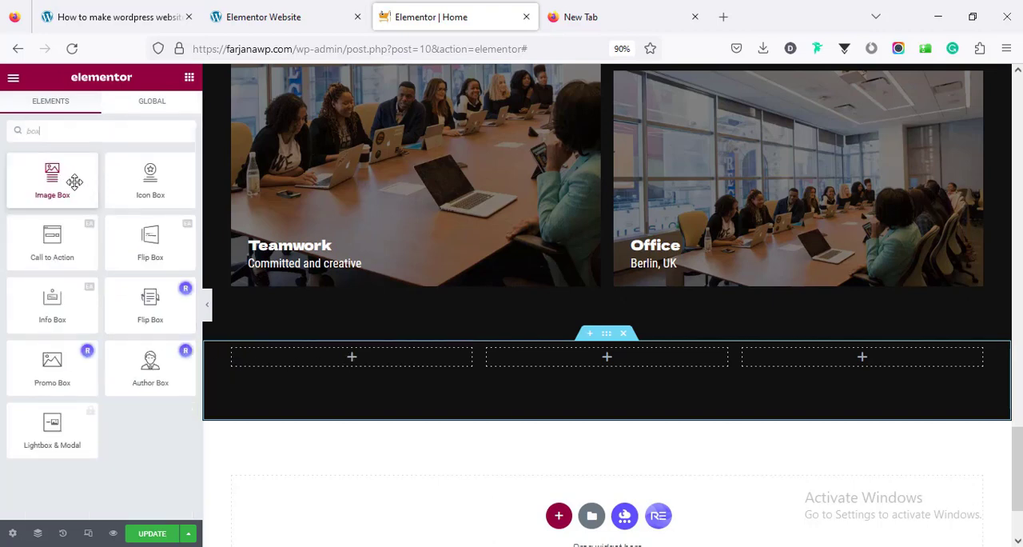
drag(72, 177, 354, 356)
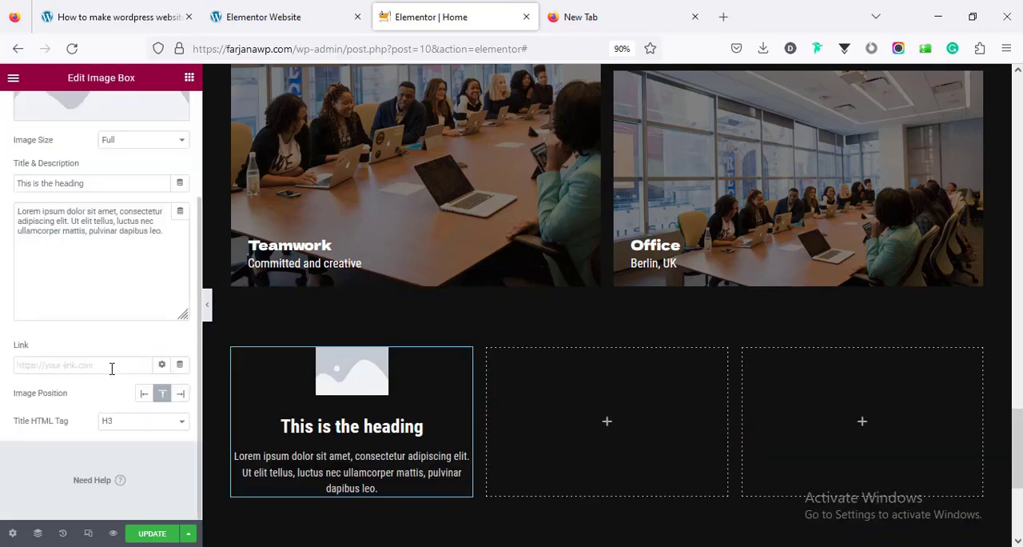
scroll(112, 364, up, 4)
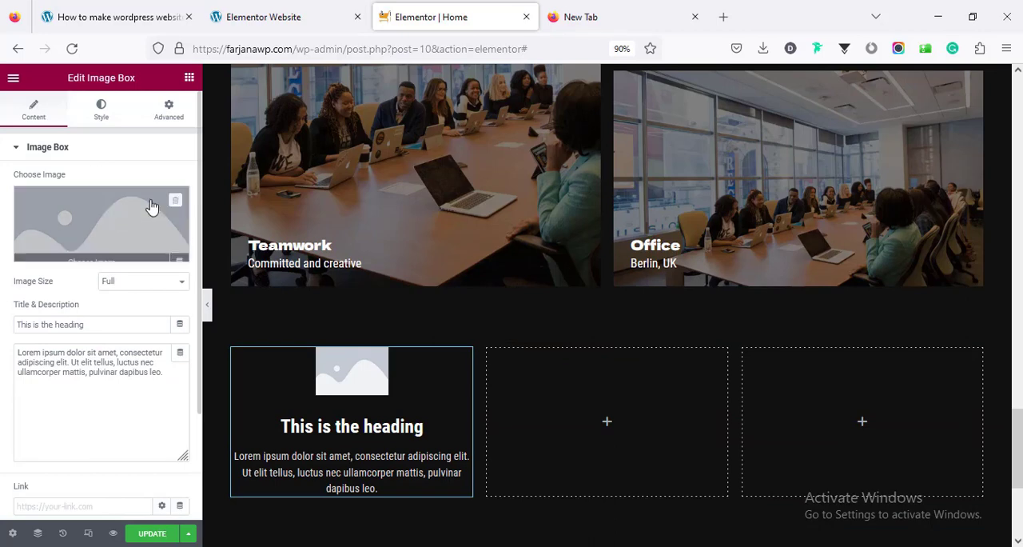
click(179, 201)
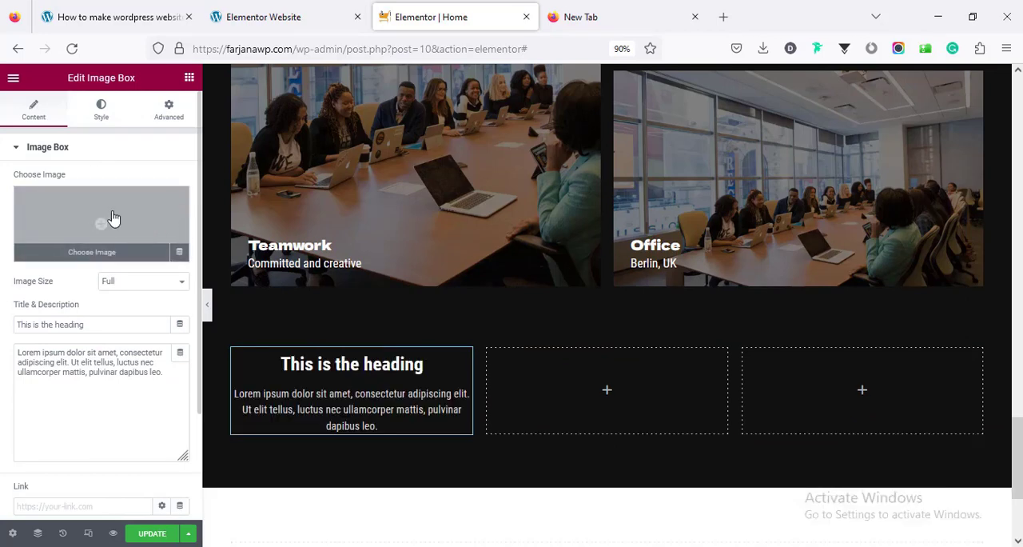
Align the image box's content to the left
click(102, 110)
scroll(67, 436, down, 2)
click(55, 430)
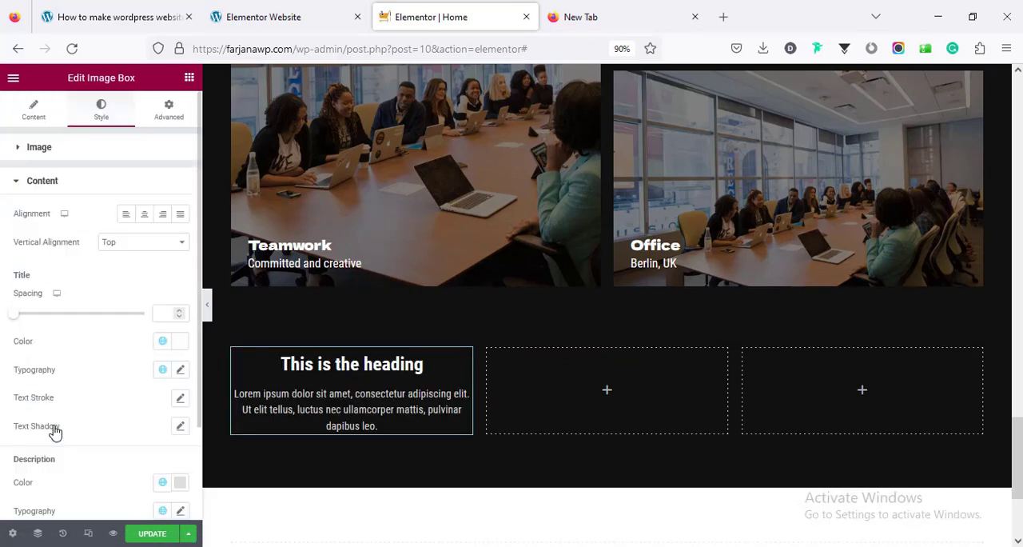
click(127, 217)
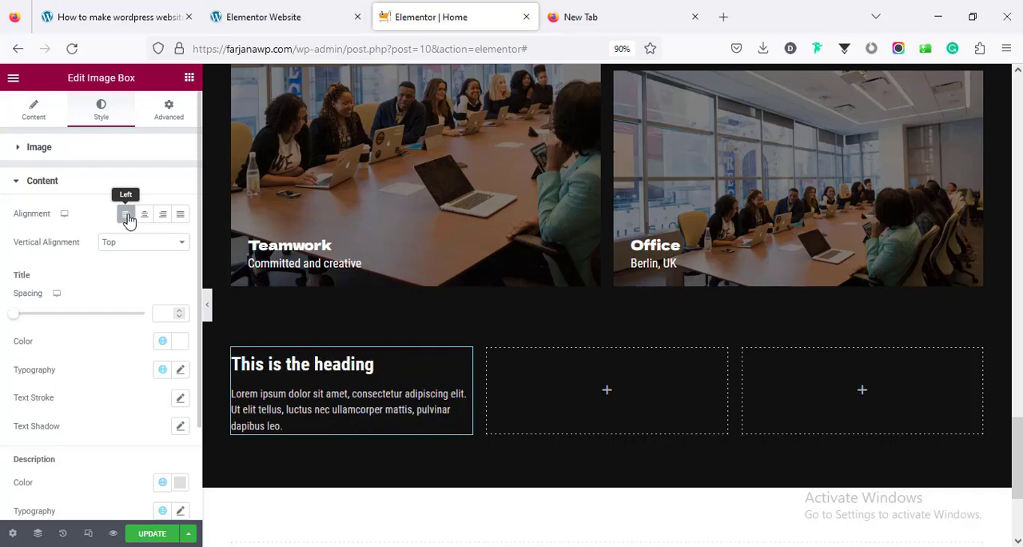
Replace the image box's title with "Who we are", copied from the demo page
click(263, 17)
right_click(132, 264)
click(152, 277)
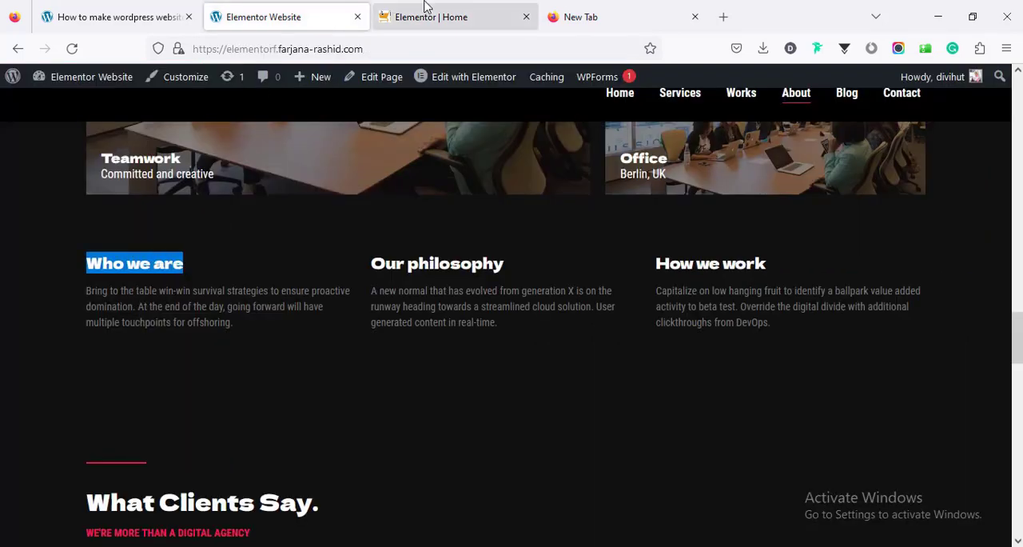
click(425, 8)
click(33, 110)
click(109, 324)
key(ctrl+a)
key(ctrl+v)
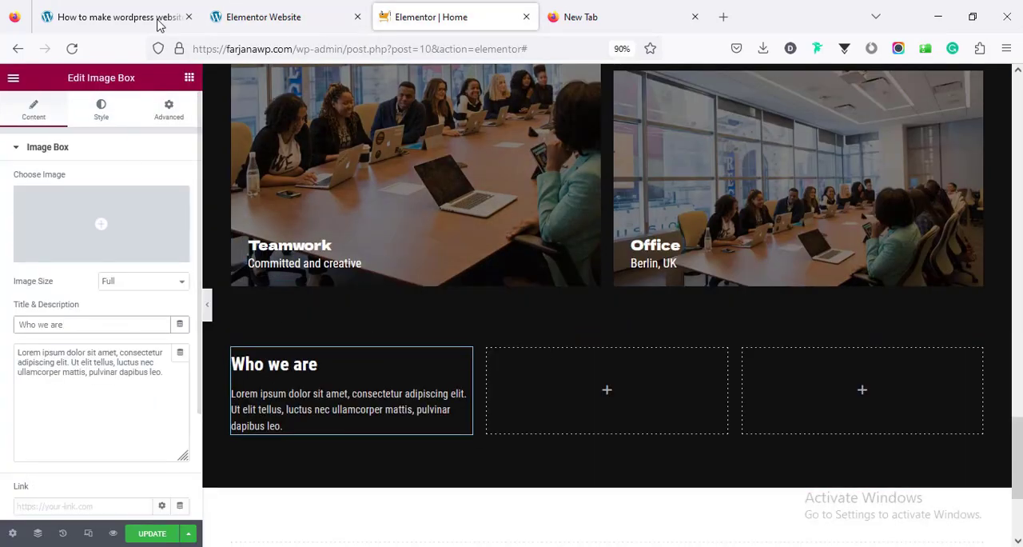
Replace the image box's description with the demo's "Who we are" paragraph, starting "Bring to the table win-win survival strategies"
click(263, 16)
triple_click(173, 307)
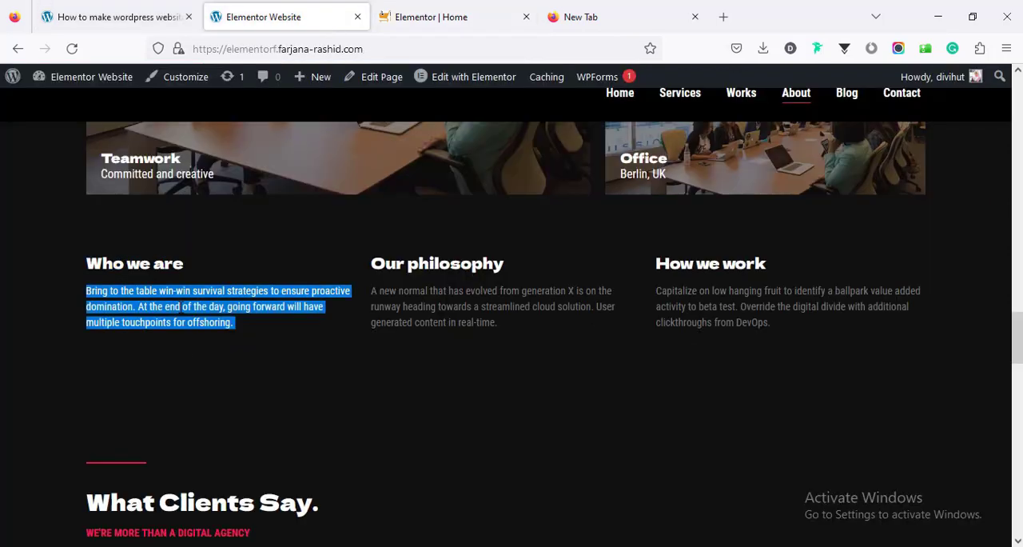
right_click(192, 312)
click(206, 326)
click(431, 12)
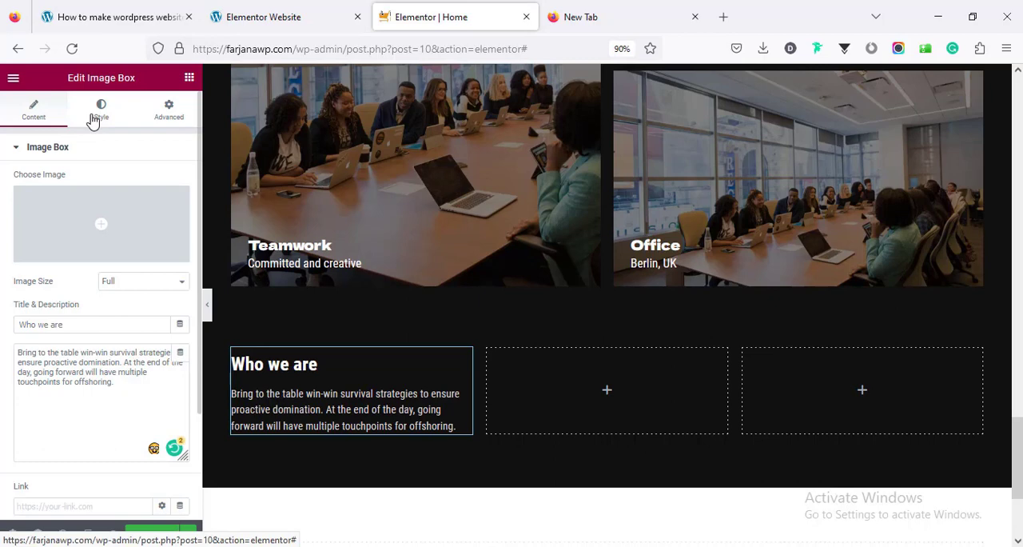
Set the "Who we are" image box title's font family to Dela Gothic One
click(94, 117)
scroll(119, 395, down, 3)
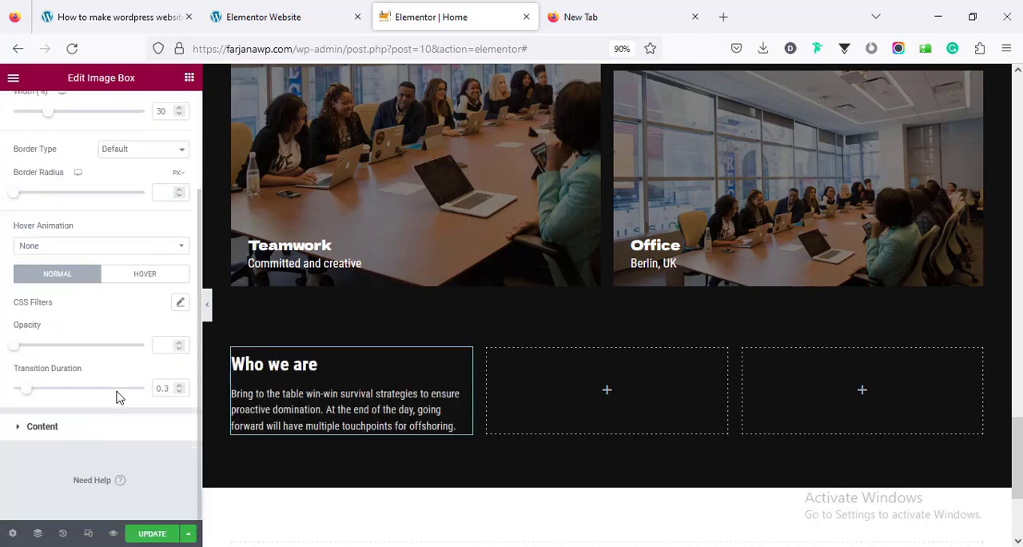
click(95, 435)
scroll(120, 347, down, 2)
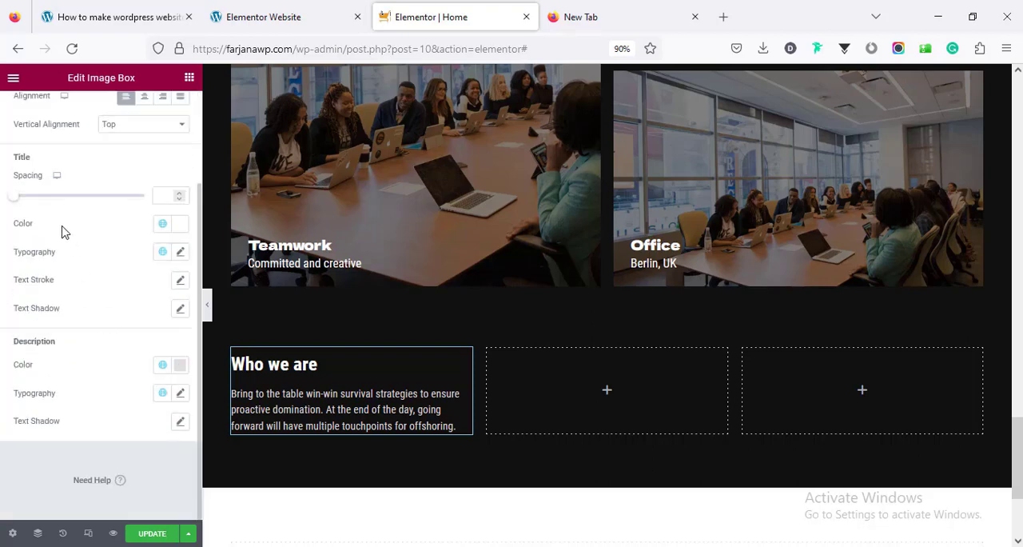
click(180, 252)
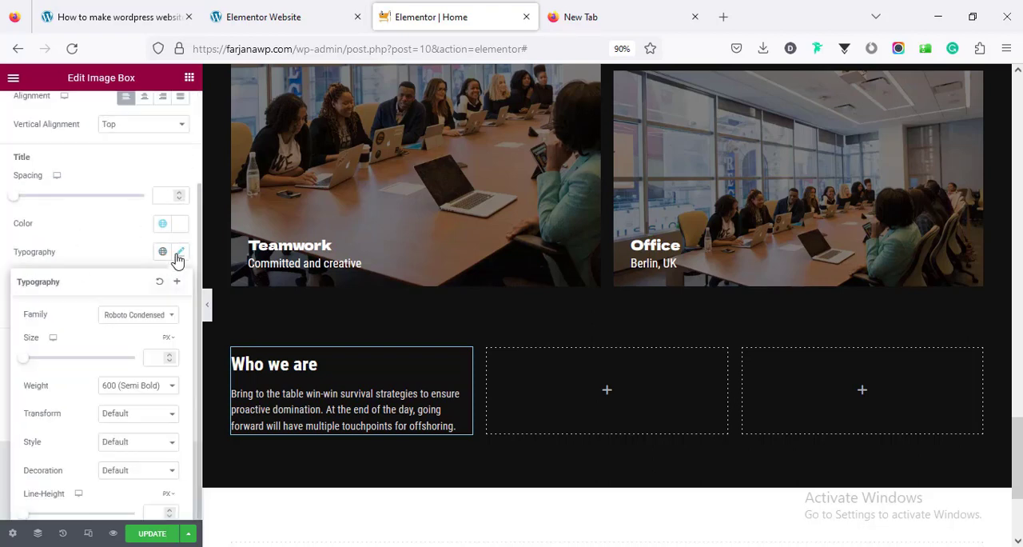
click(136, 320)
text(goth)
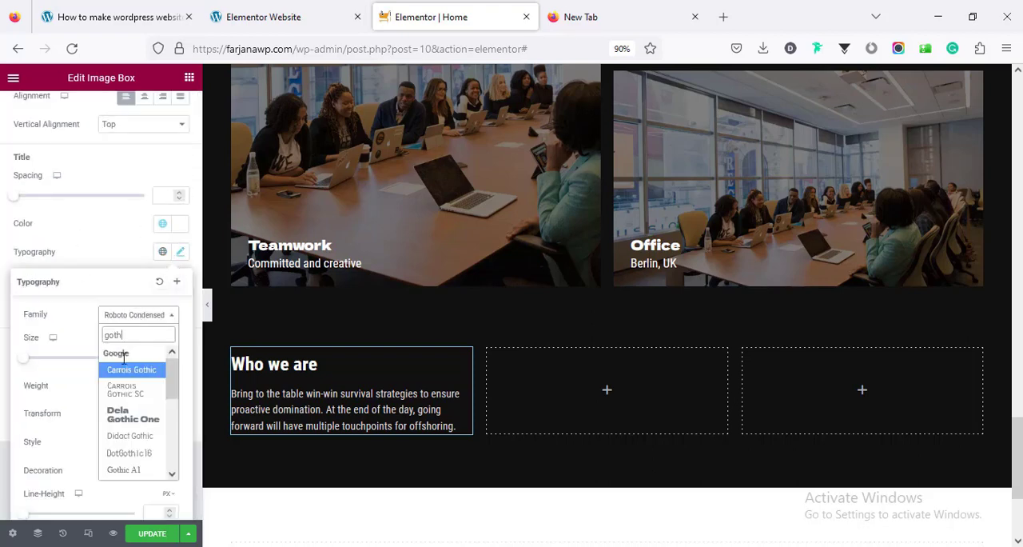
click(134, 414)
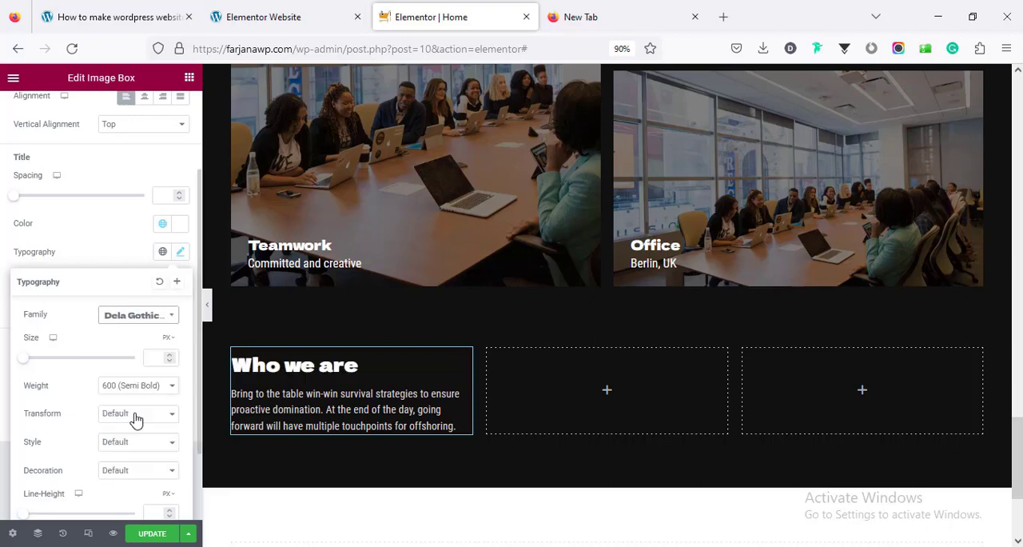
Set the image box title's font weight to Normal and its size to 25 px
click(138, 386)
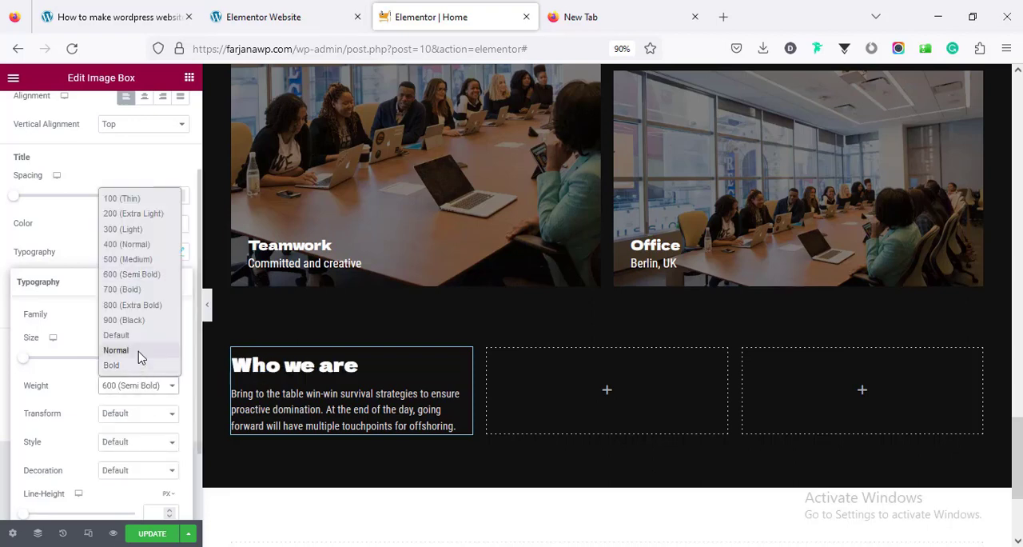
click(137, 350)
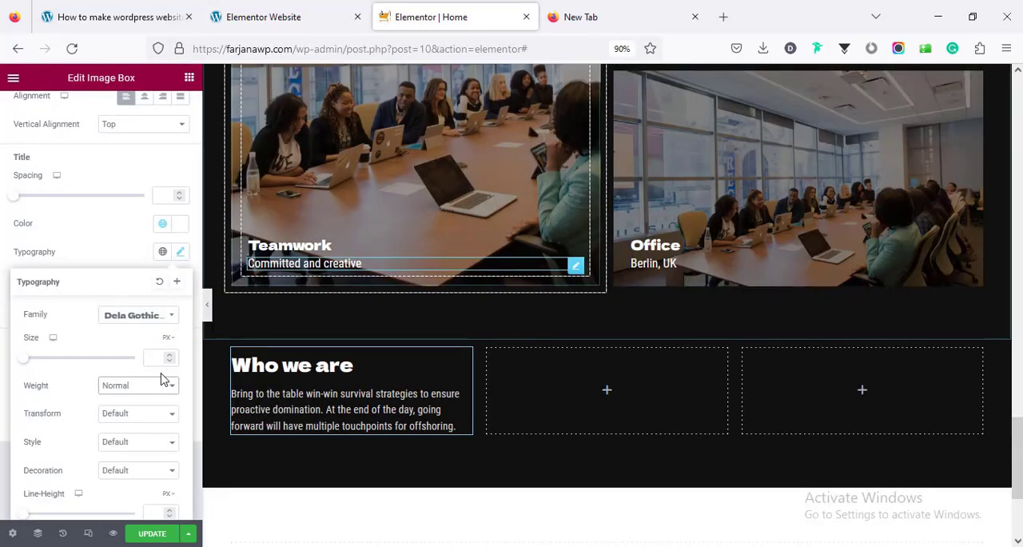
click(158, 354)
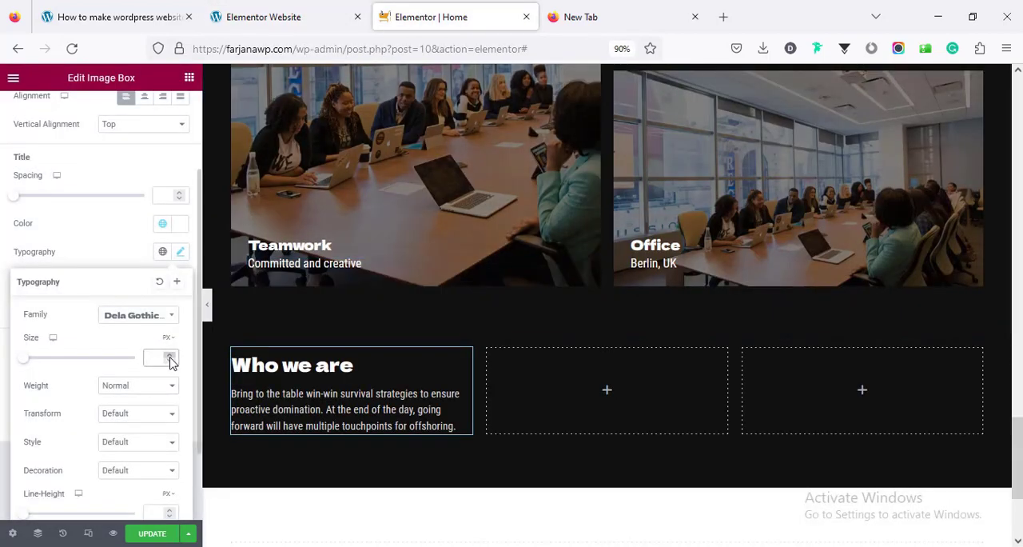
text(25)
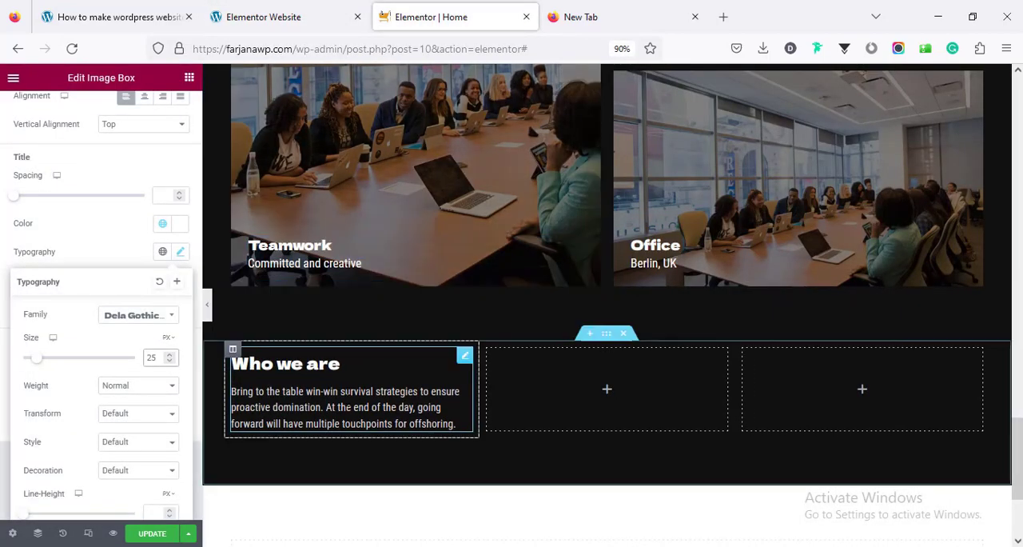
click(373, 470)
Copy the "Who we are" image box and paste it into the second and third columns
right_click(327, 383)
click(350, 354)
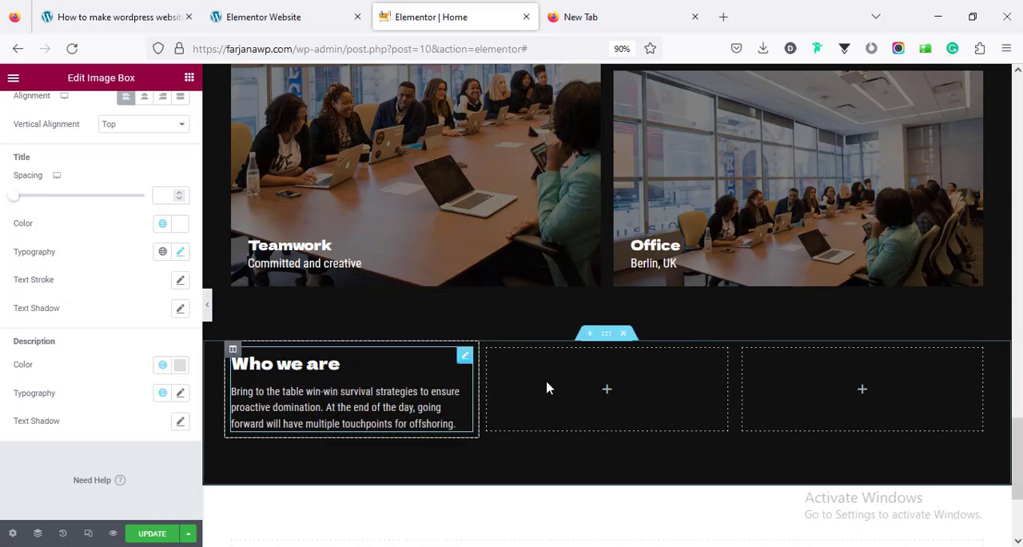
right_click(554, 389)
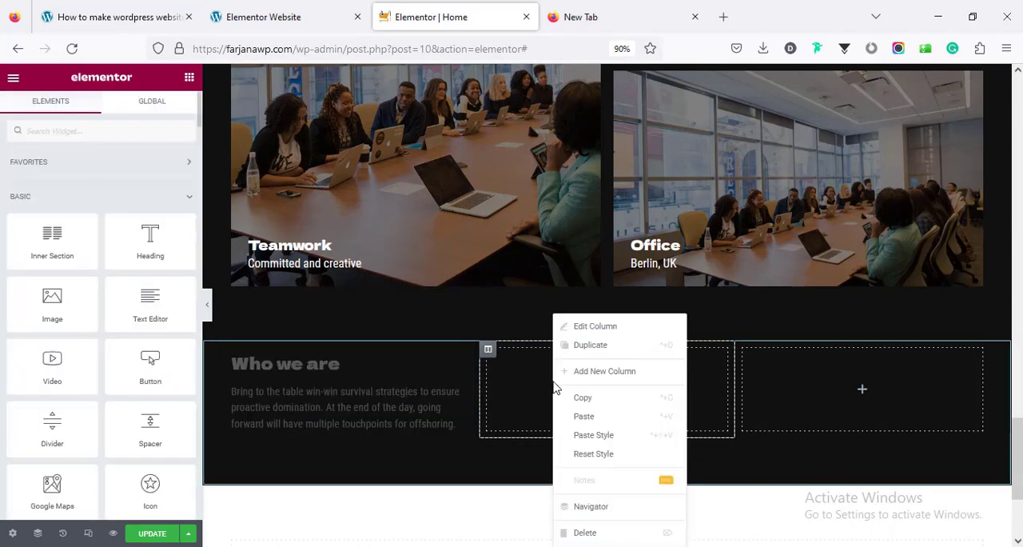
click(589, 414)
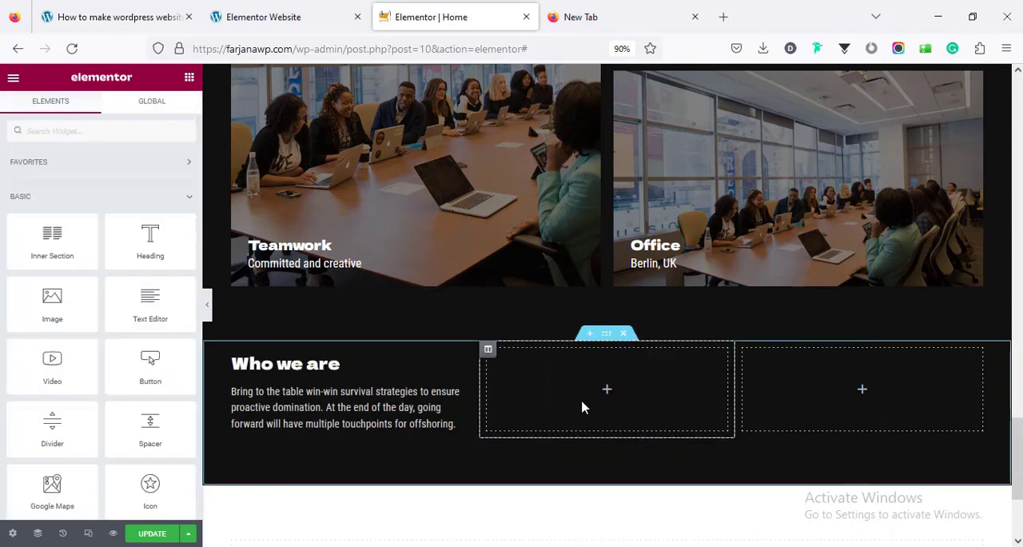
right_click(581, 408)
click(601, 419)
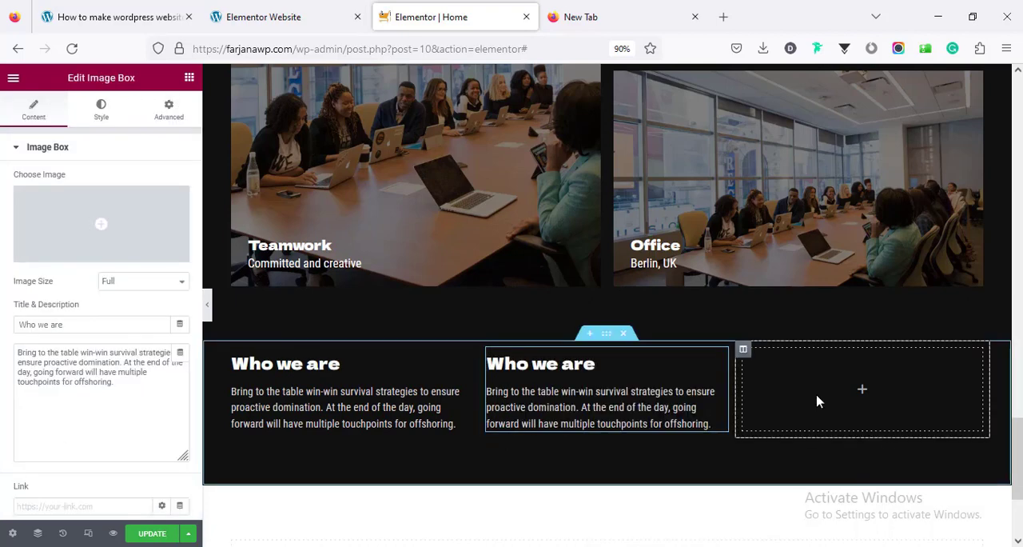
right_click(820, 400)
click(824, 415)
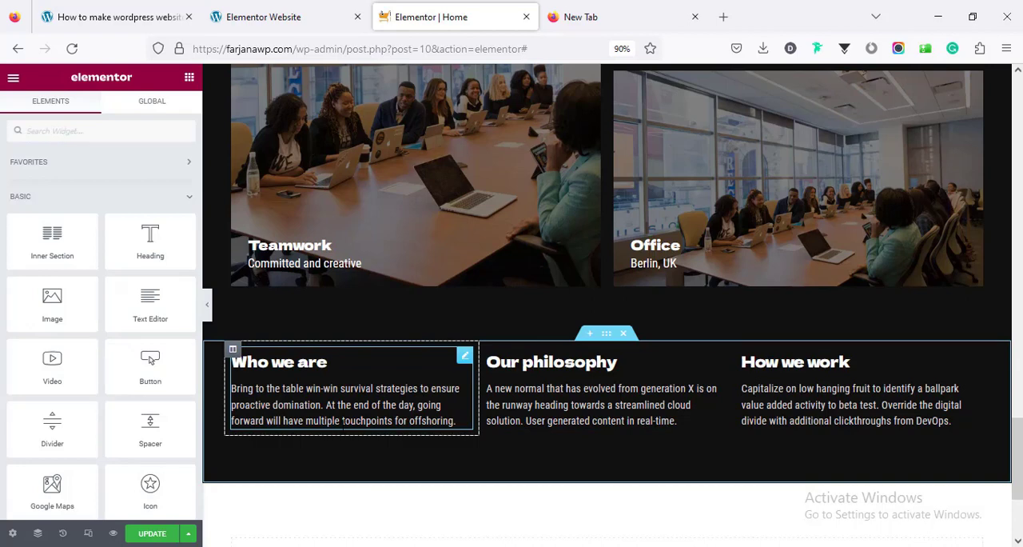
Darken the site's global Text color to the grey #B1ACAC and save the site settings
click(12, 80)
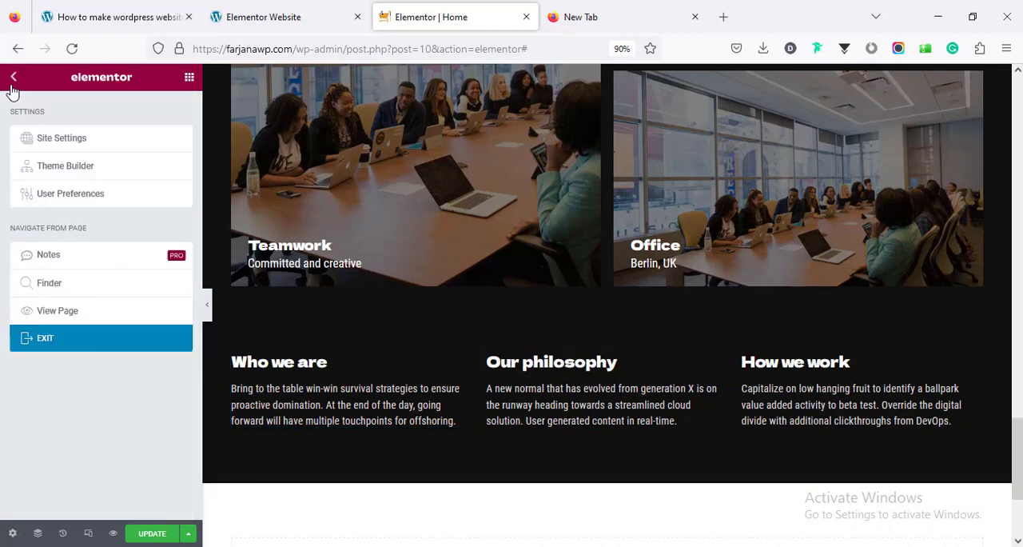
click(44, 140)
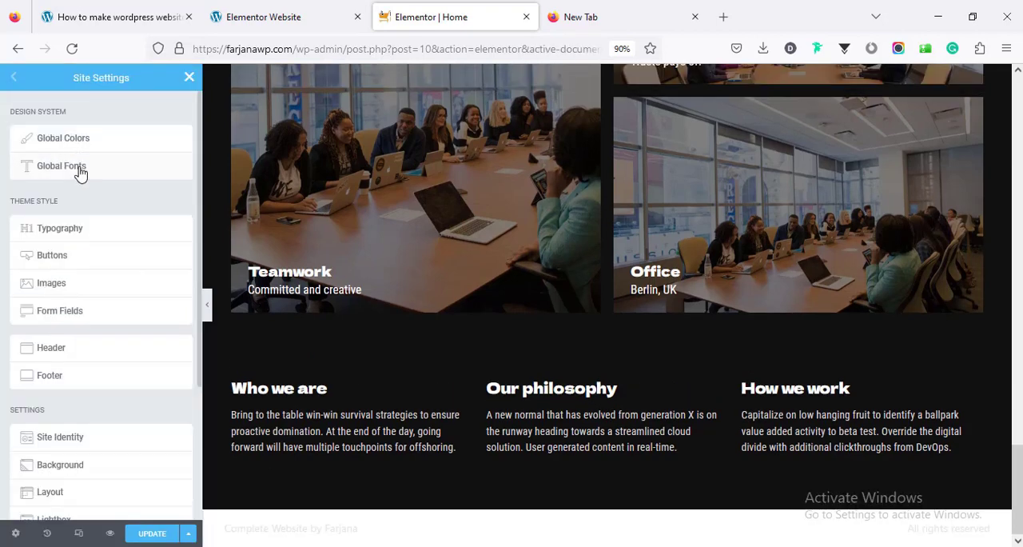
click(80, 171)
click(14, 77)
click(53, 147)
click(179, 219)
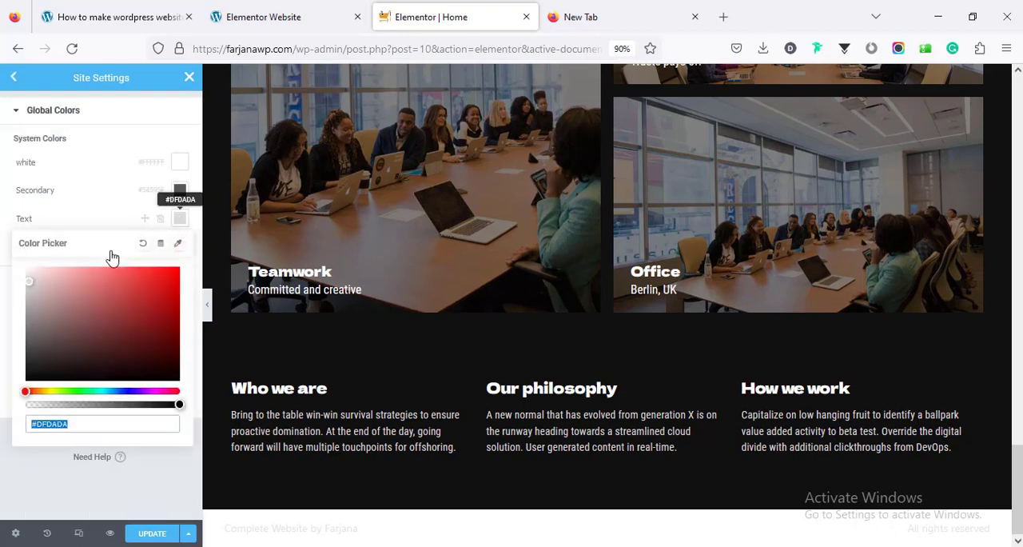
drag(30, 295, 38, 318)
click(5, 300)
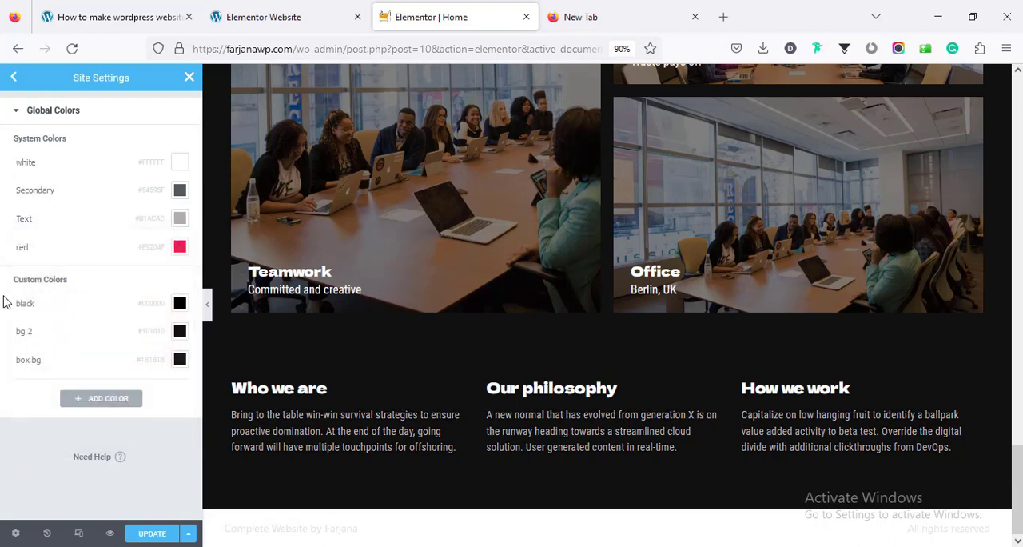
click(151, 532)
click(189, 78)
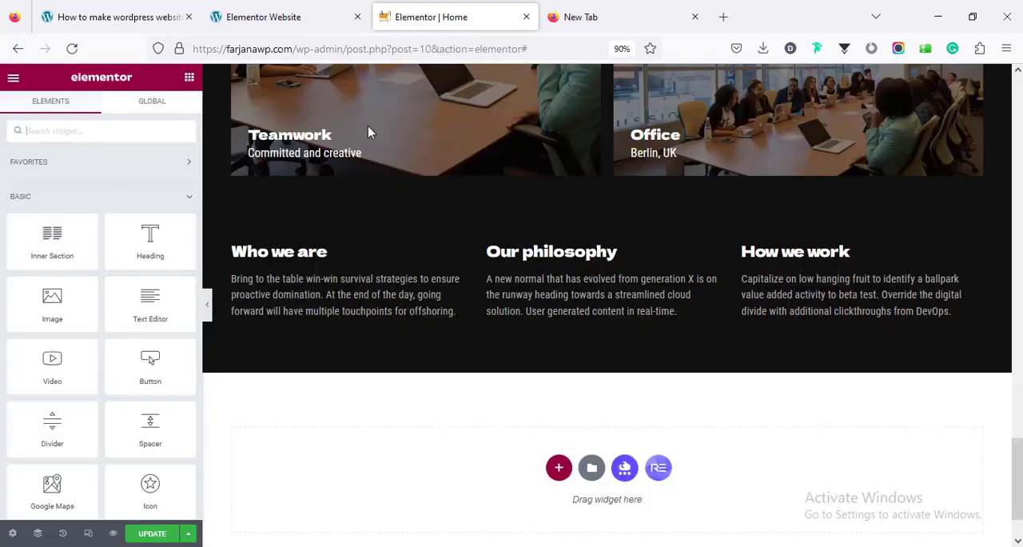
Copy the About heading section and paste it at the end of the page, below the three text columns
click(294, 12)
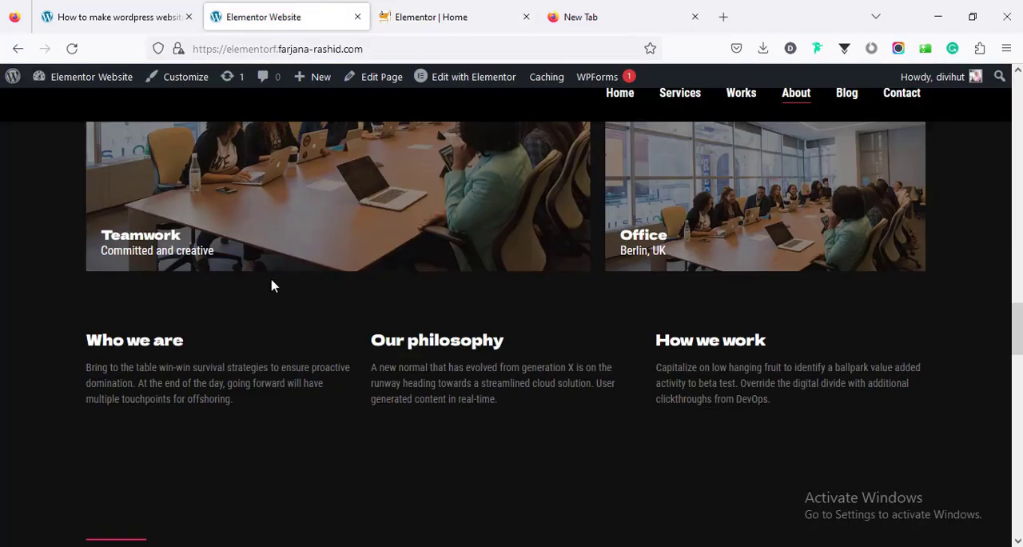
scroll(311, 302, down, 5)
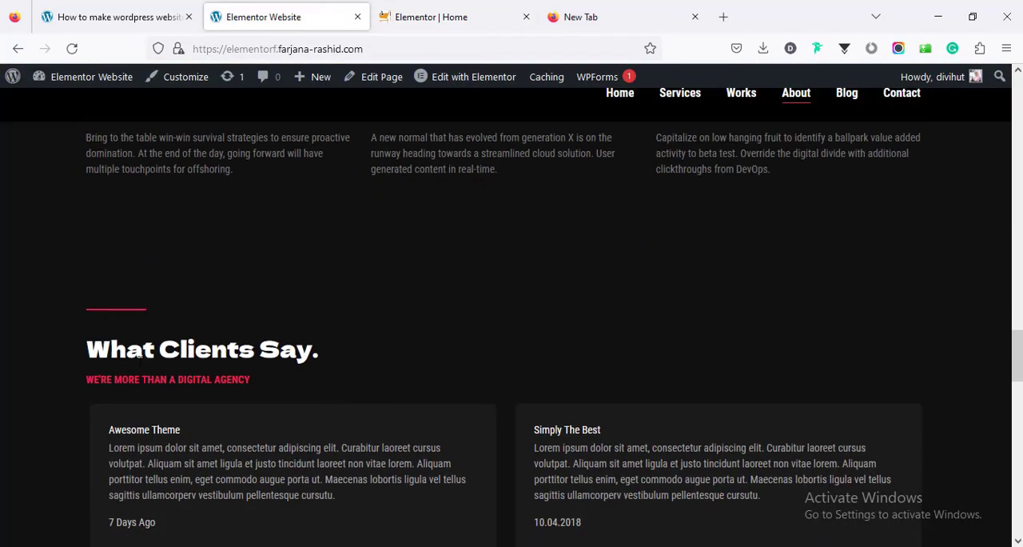
scroll(190, 372, down, 2)
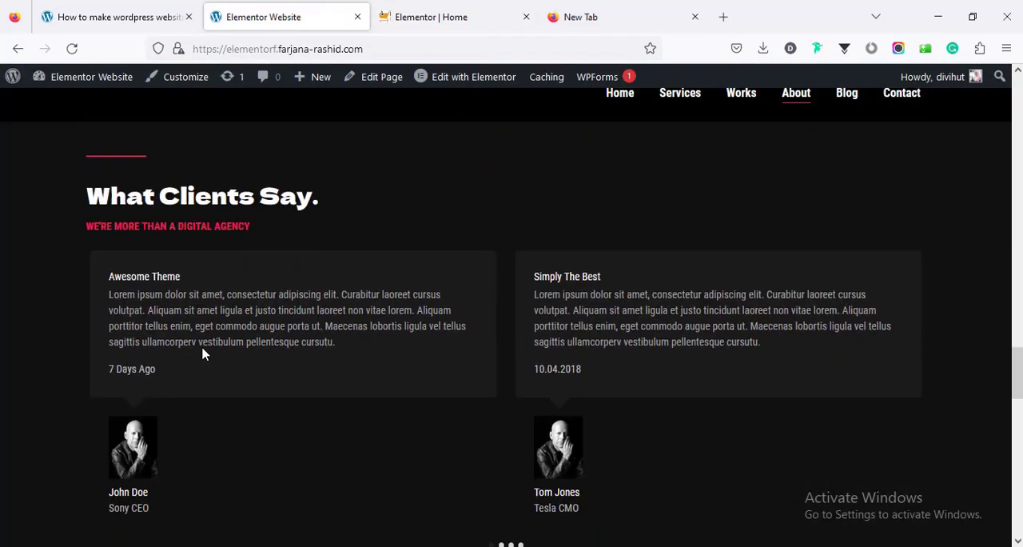
click(482, 20)
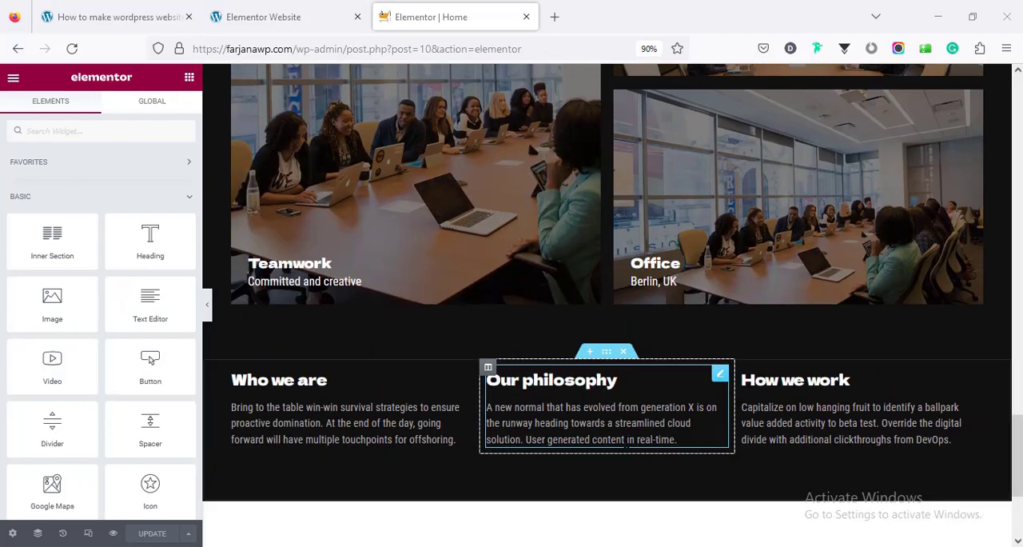
scroll(628, 445, up, 6)
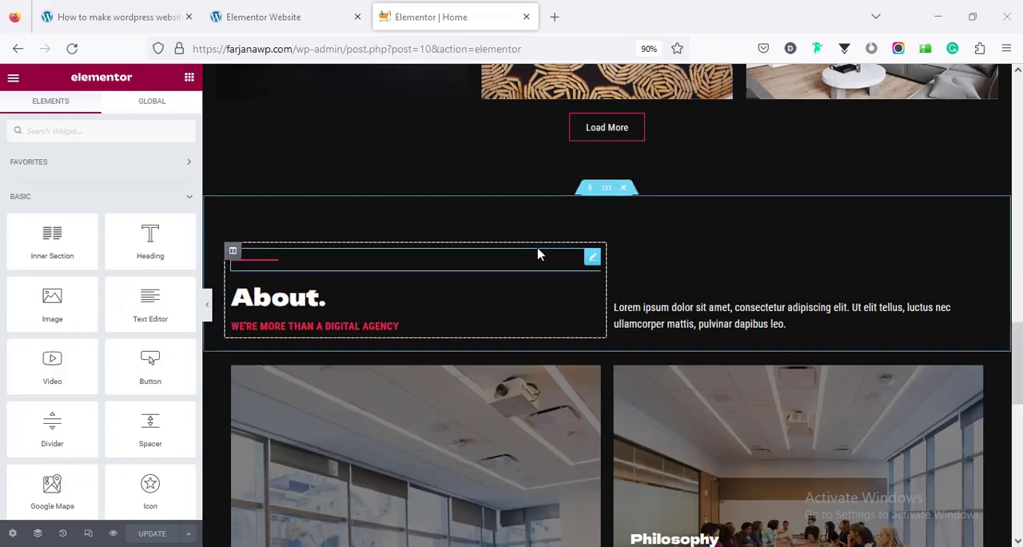
right_click(610, 198)
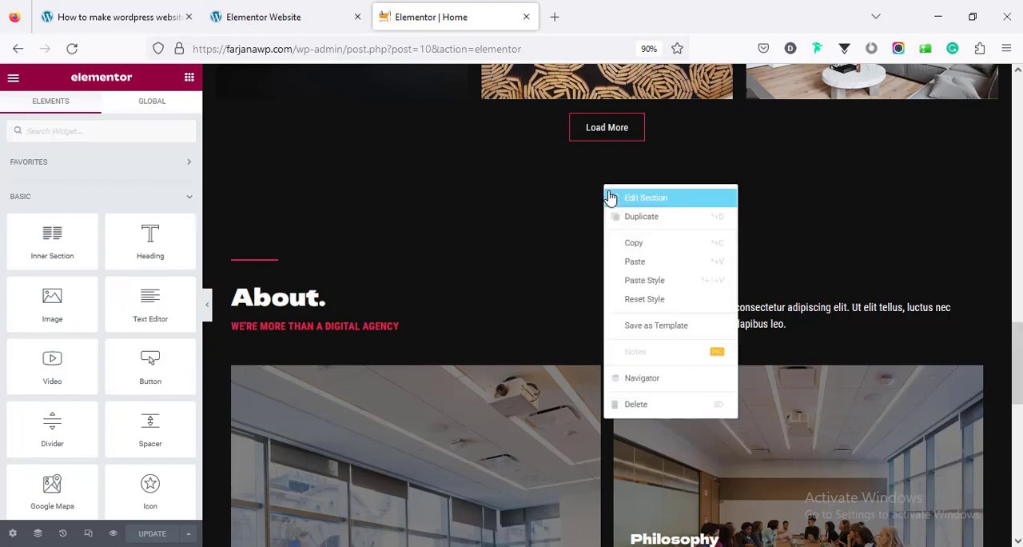
click(631, 244)
scroll(586, 418, down, 10)
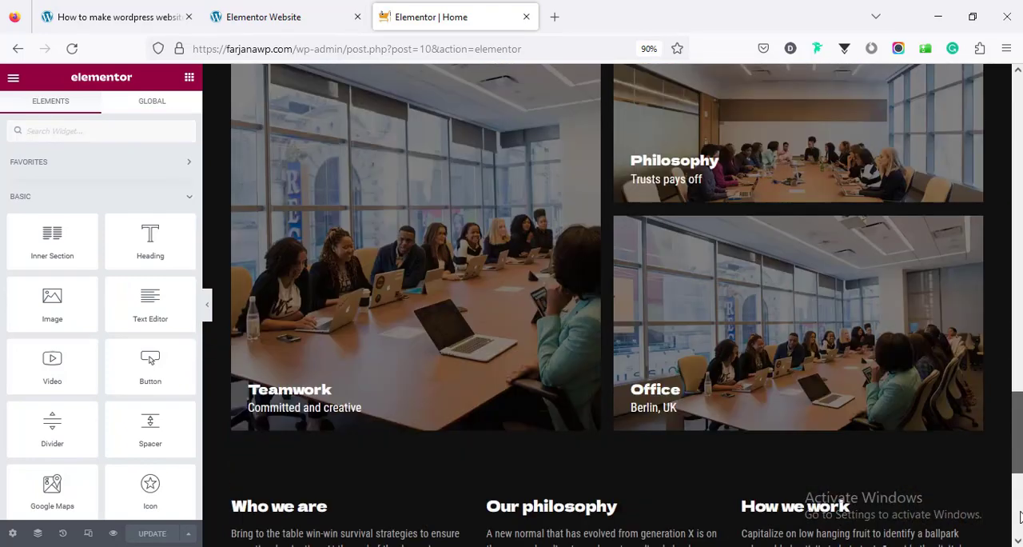
right_click(557, 390)
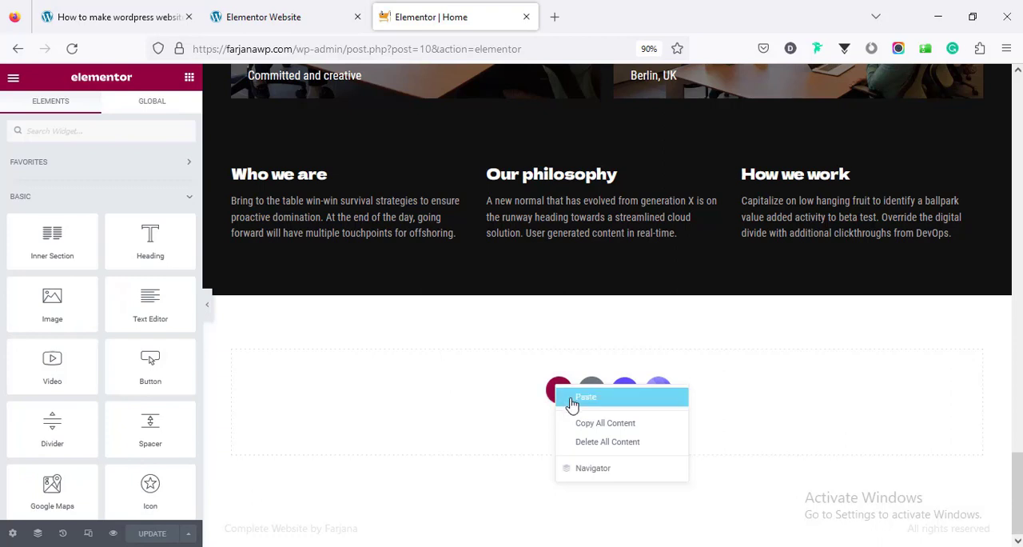
click(586, 398)
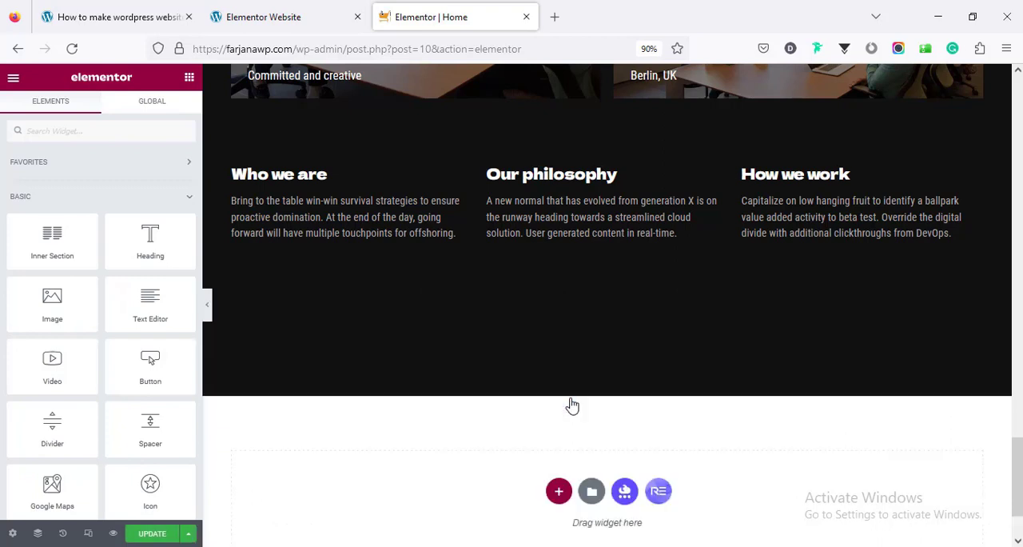
Delete the second column of the pasted About section and set the section's bottom padding to 70 px
right_click(614, 353)
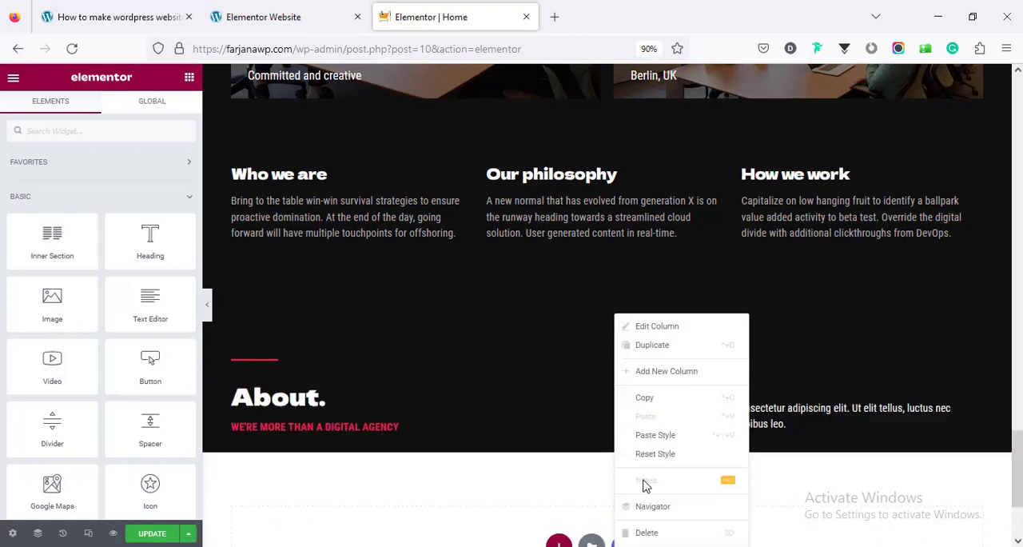
click(643, 533)
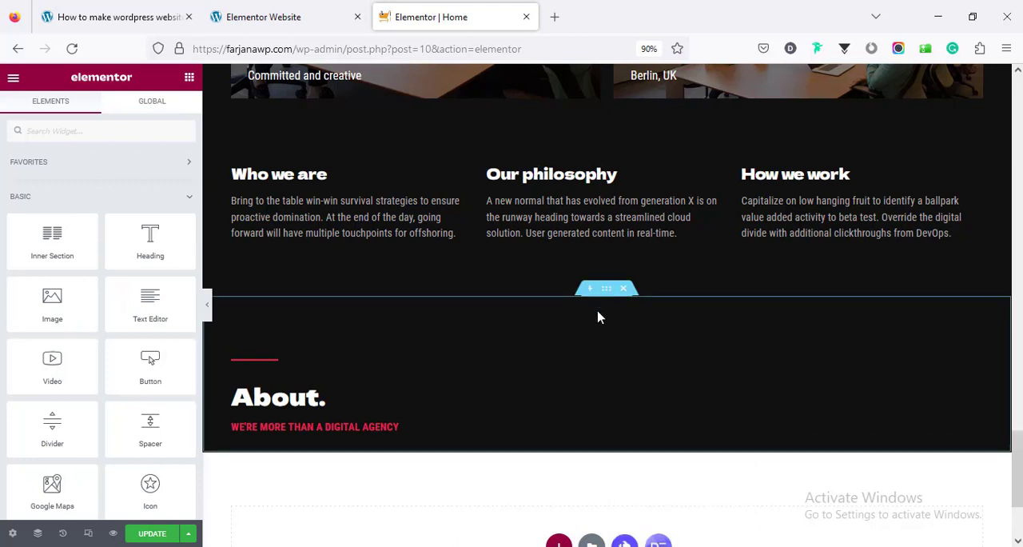
click(171, 120)
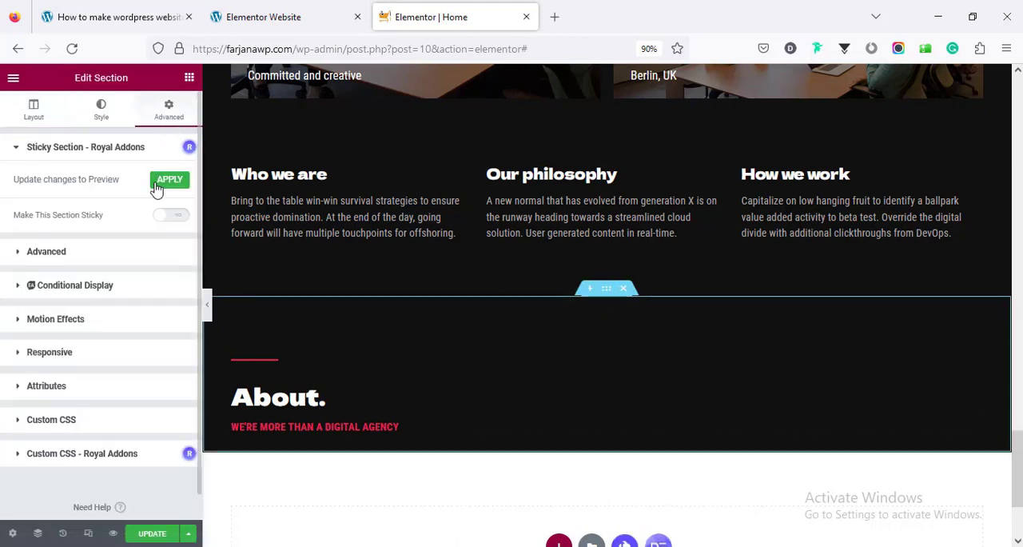
click(140, 252)
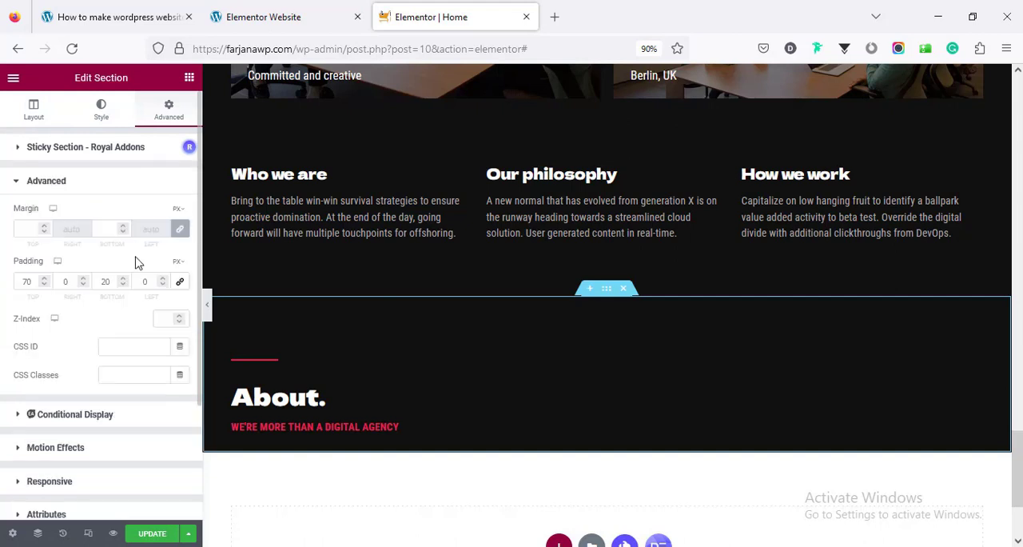
click(105, 280)
text(7)
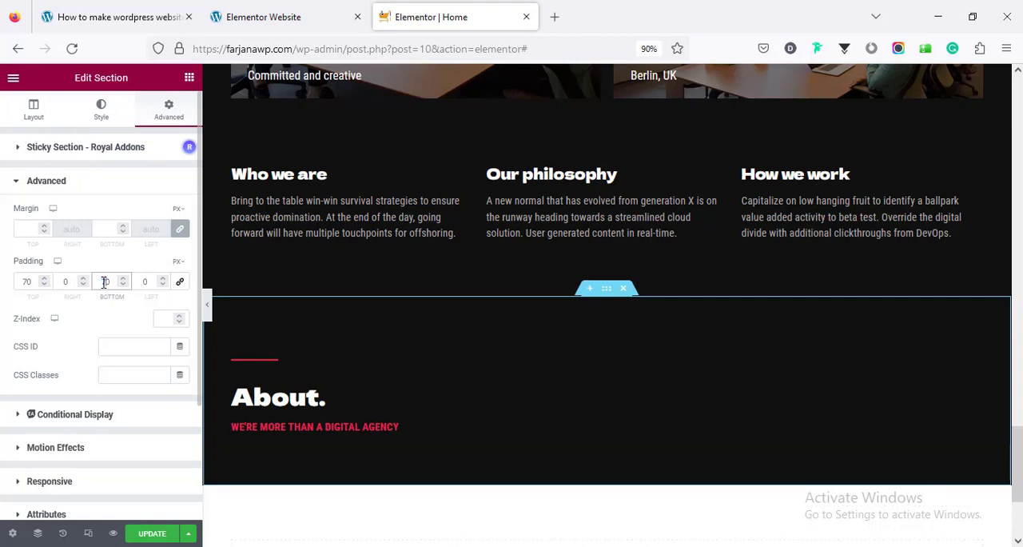
Change the pasted section's heading to "What clients say.", matching the demo site's testimonials heading
click(265, 16)
triple_click(232, 223)
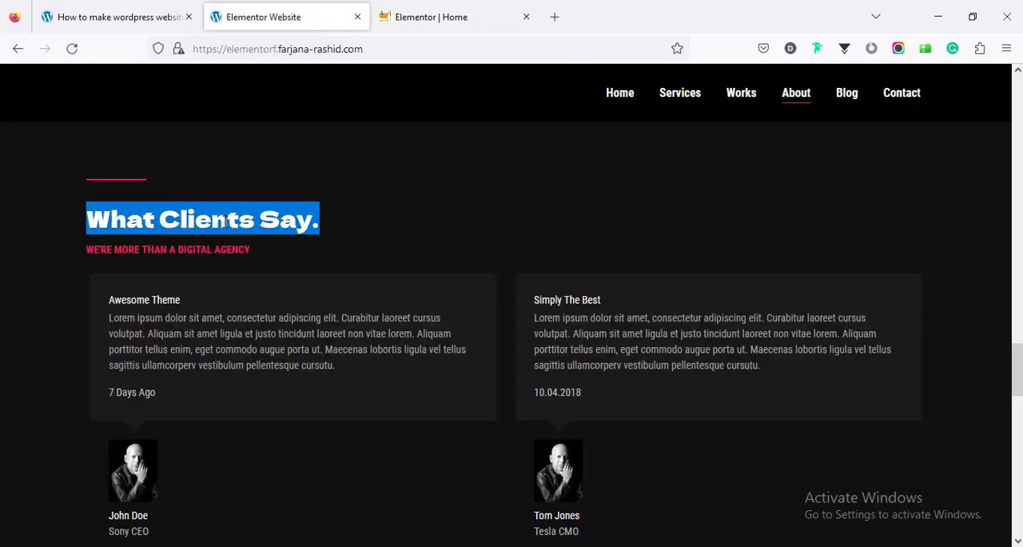
right_click(228, 223)
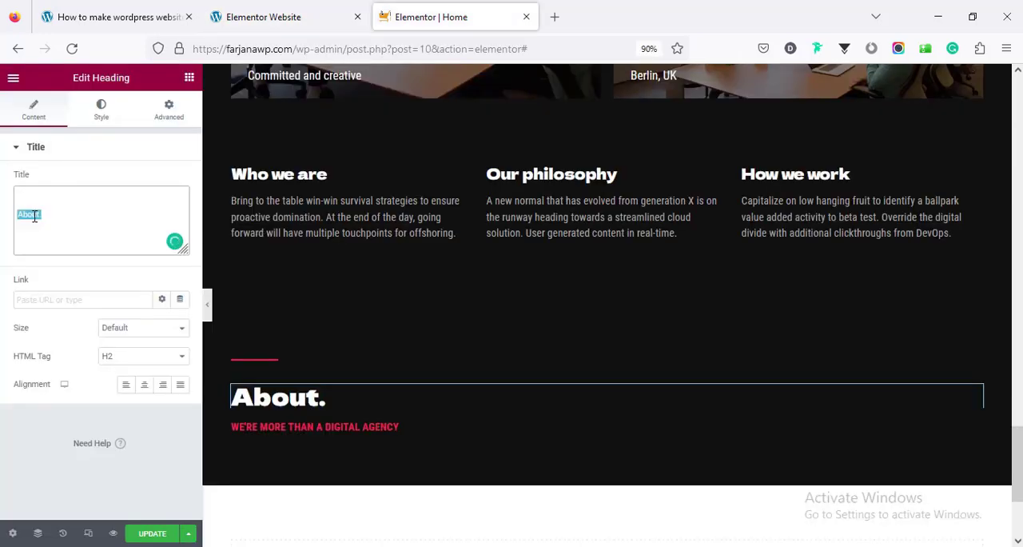
text(What clients say.)
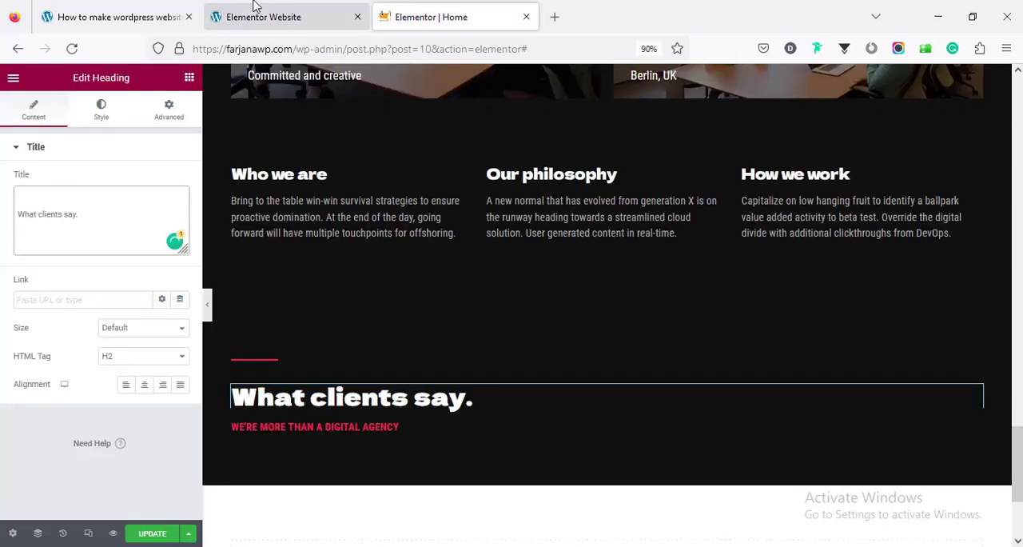
Copy the demo's subheading "WE'RE MORE THAN A DIGITAL AGENCY" and paste it as the title of the red subheading under "What clients say."
click(256, 6)
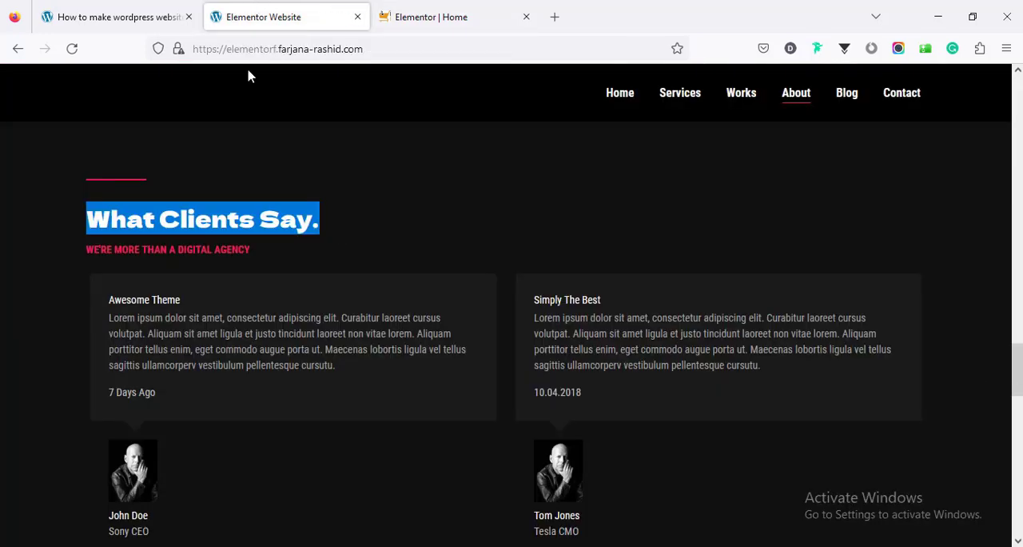
triple_click(204, 250)
right_click(201, 251)
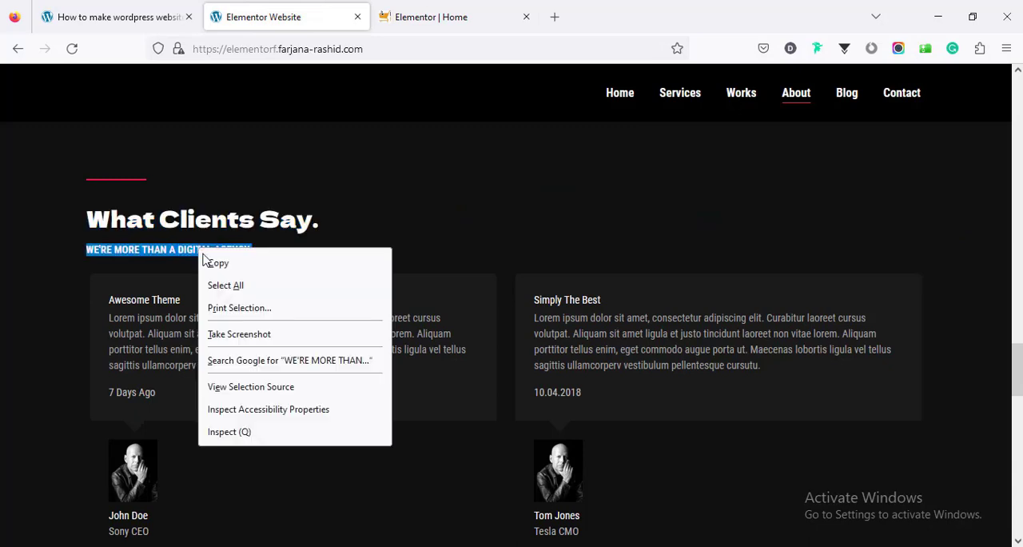
click(216, 263)
click(432, 16)
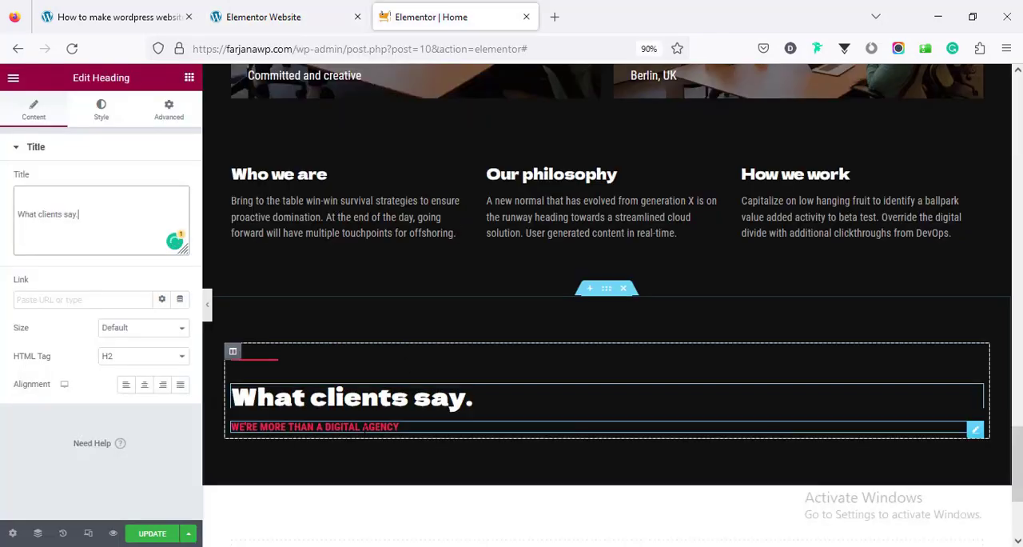
click(365, 426)
triple_click(59, 214)
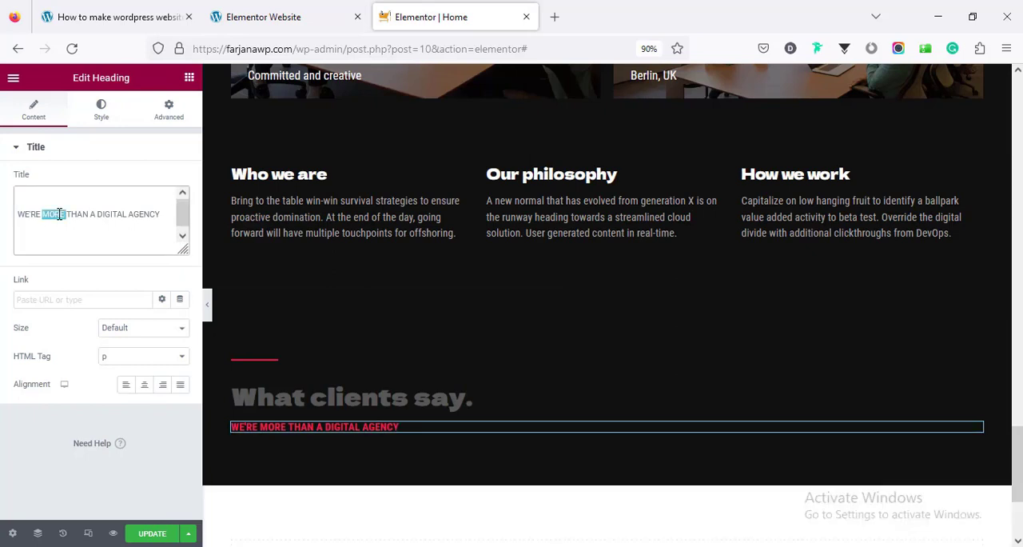
key(ctrl+v)
Find the Testimonial Carousel widget and add it below the subheading in the "What clients say." section
scroll(388, 338, down, 2)
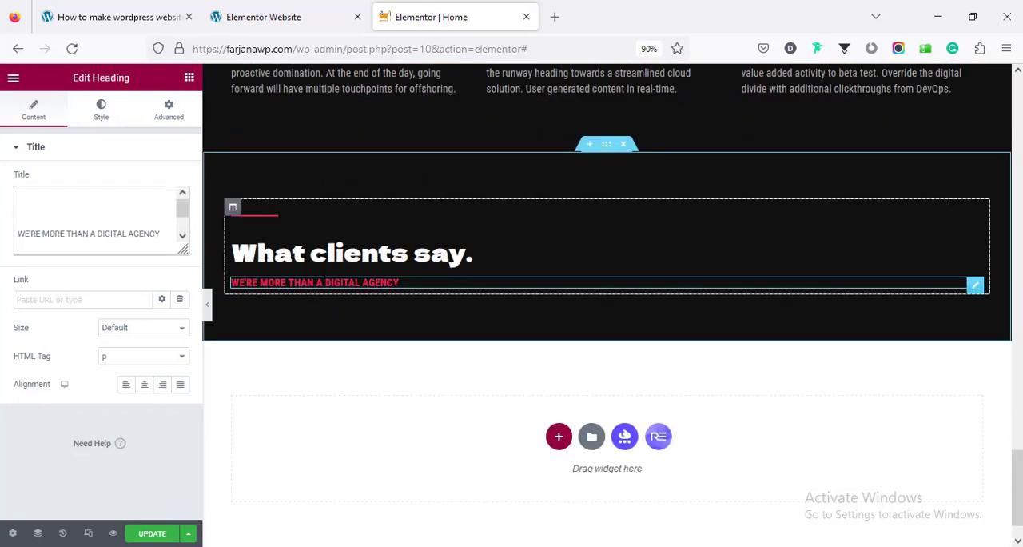
scroll(341, 310, up, 1)
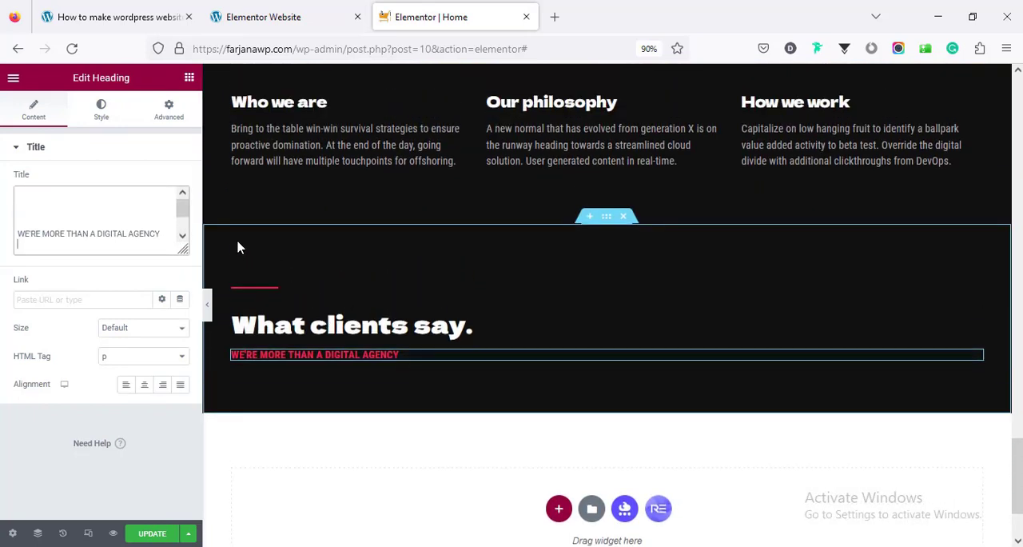
click(189, 79)
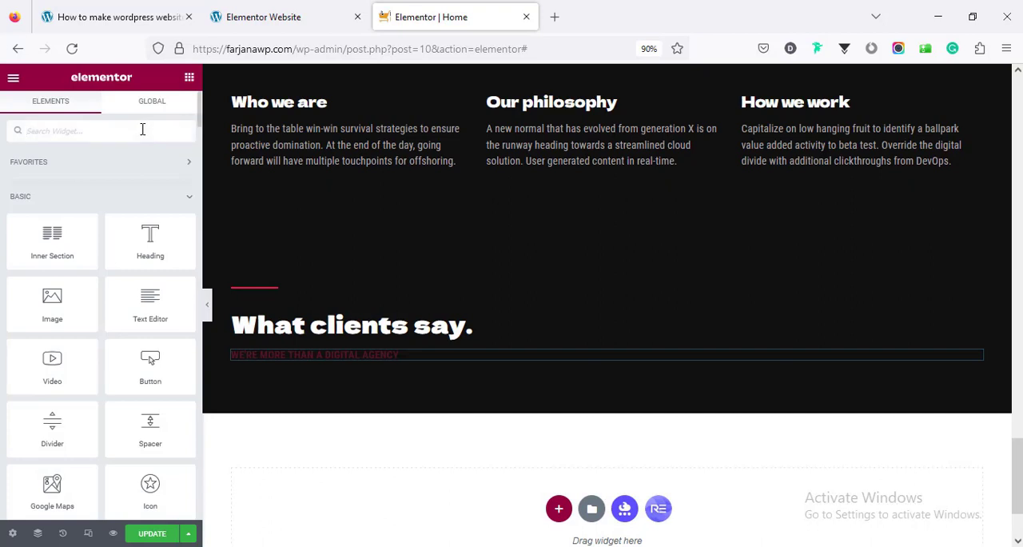
text(test)
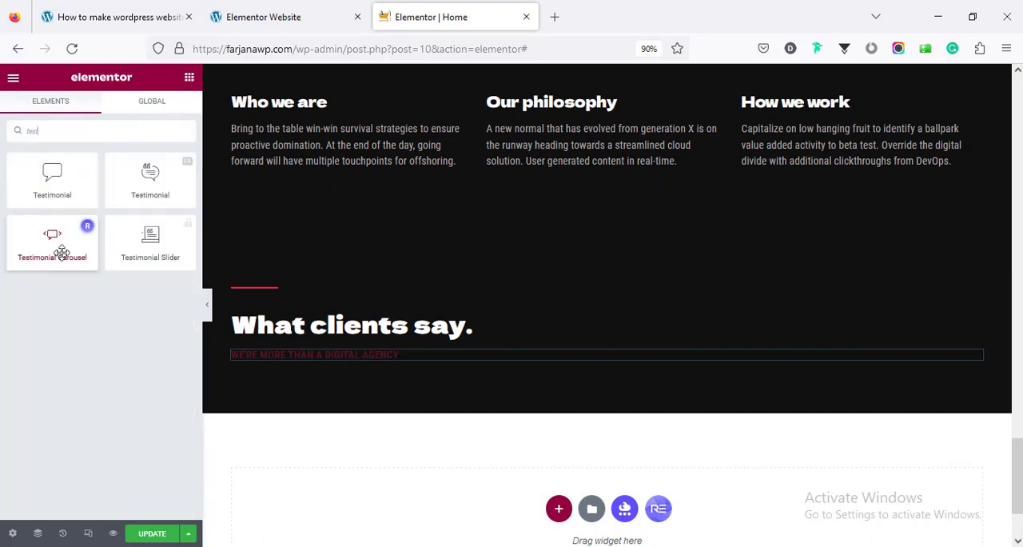
drag(62, 253, 551, 348)
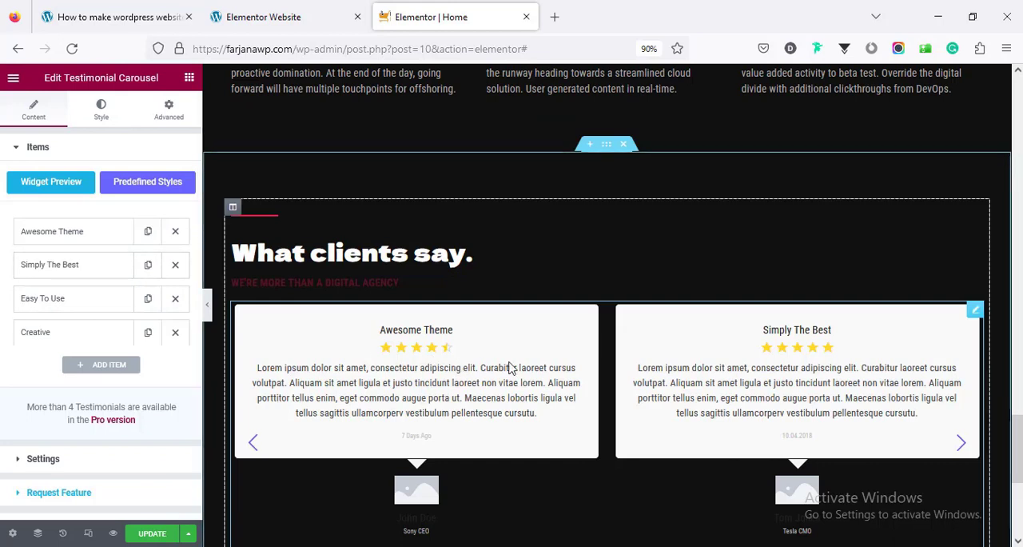
Upload client_02.jpg from the images-elementor-website folder and insert it as the author image of the "Awesome Theme" testimonial
click(56, 241)
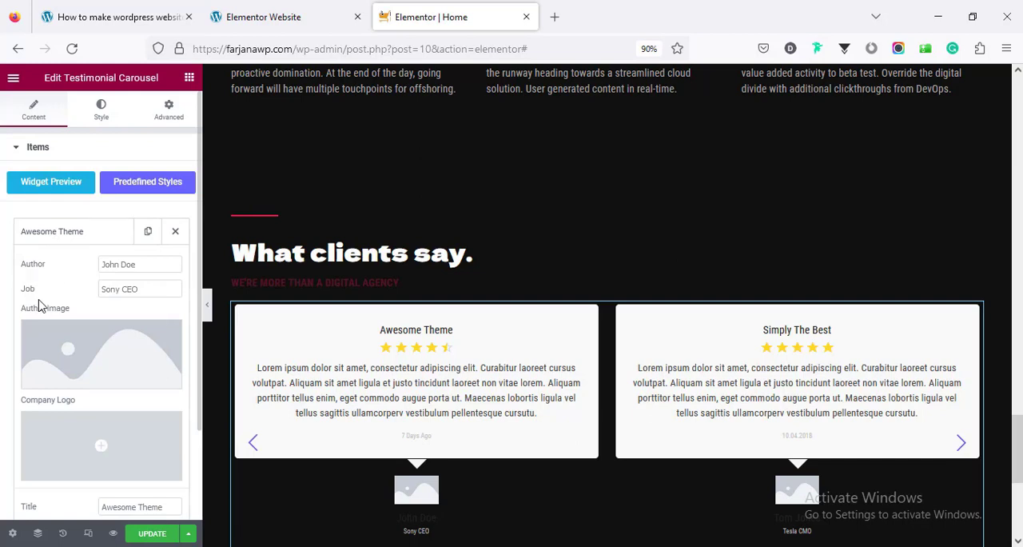
click(127, 289)
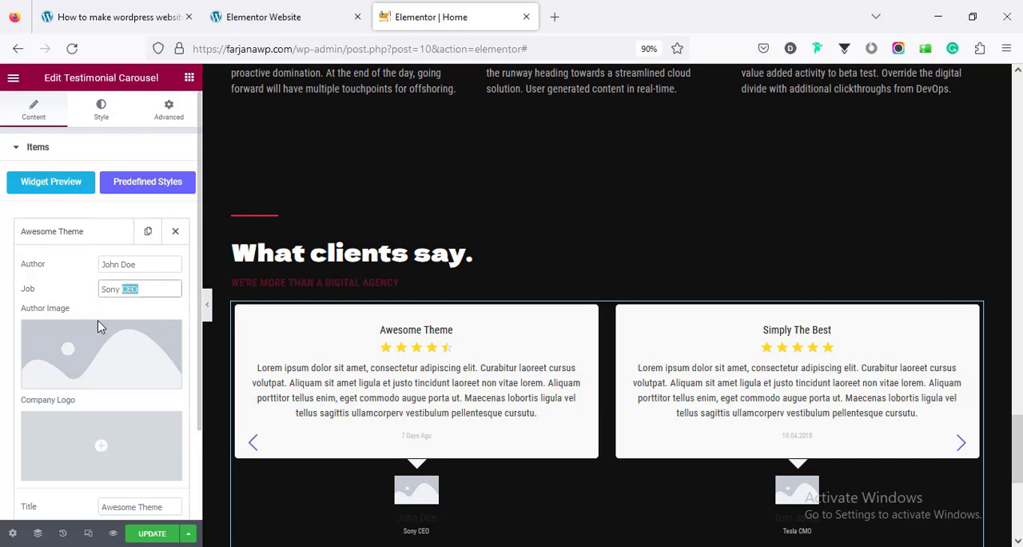
scroll(98, 326, down, 2)
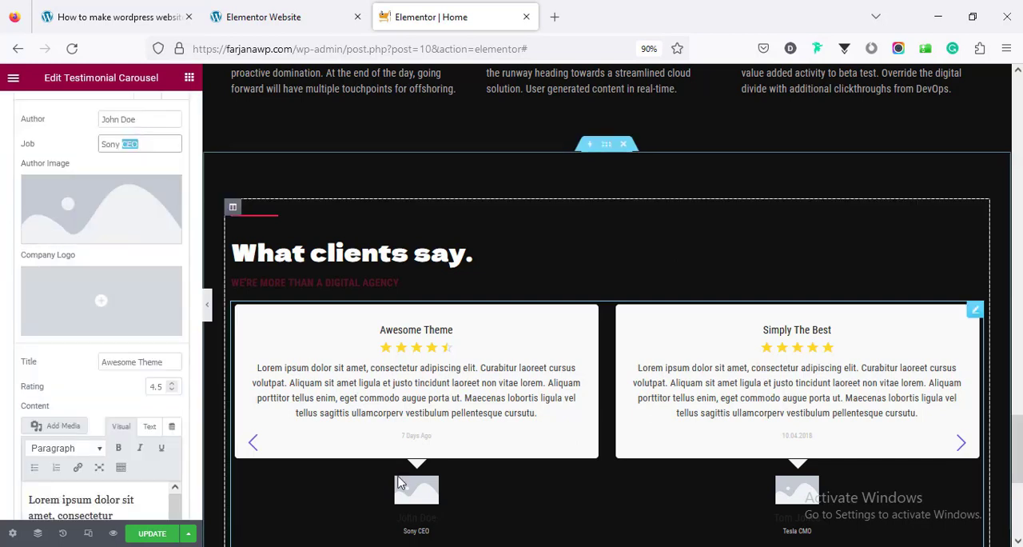
click(70, 220)
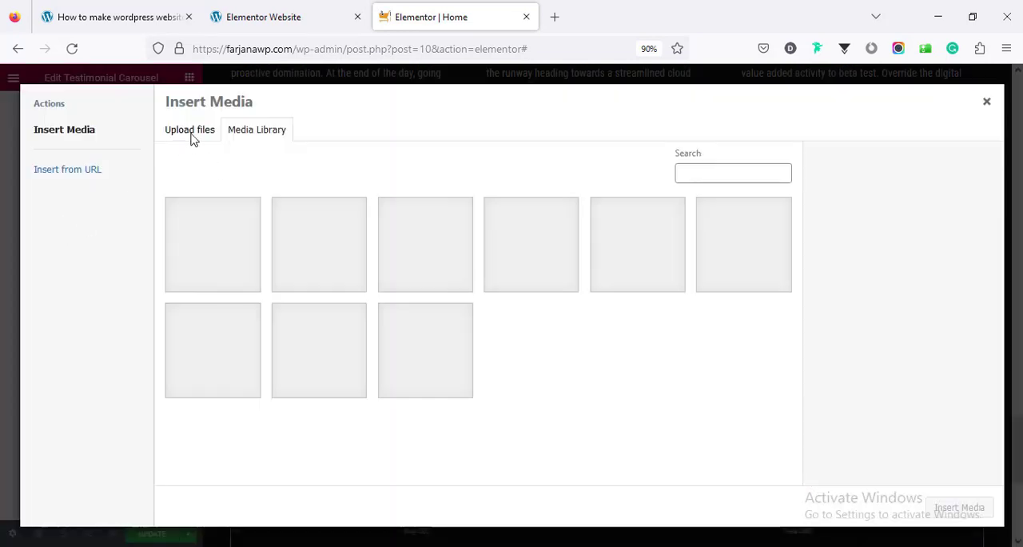
click(189, 134)
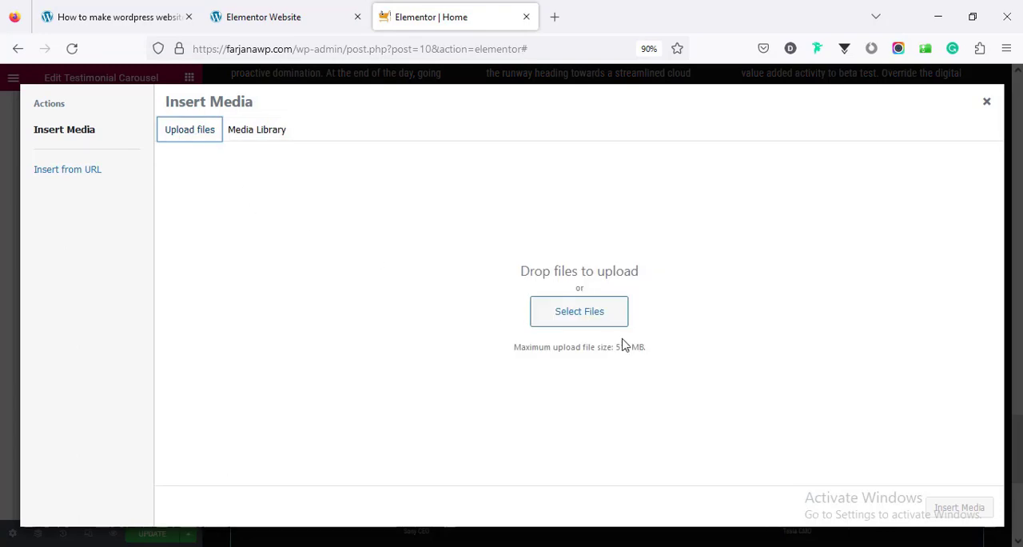
click(592, 313)
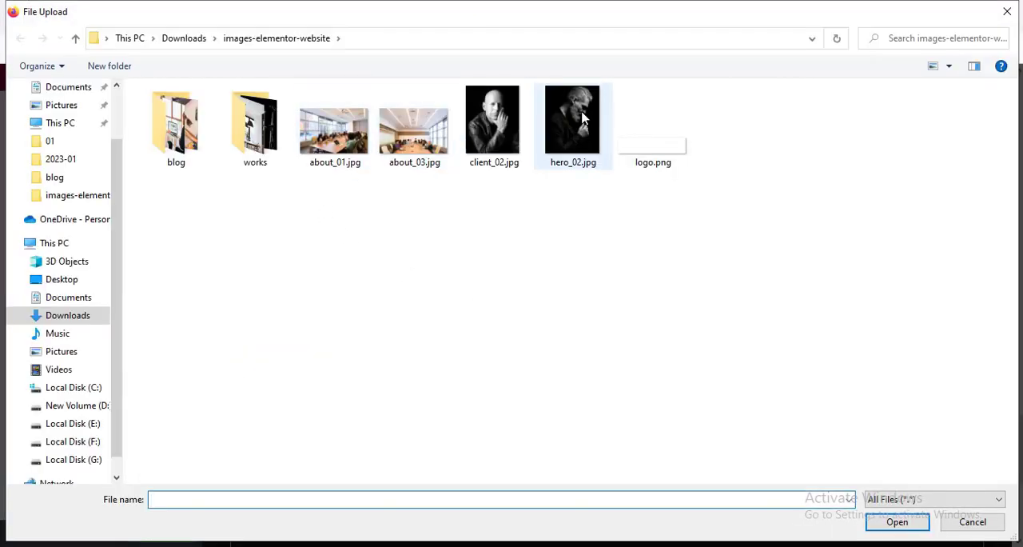
click(492, 124)
click(896, 524)
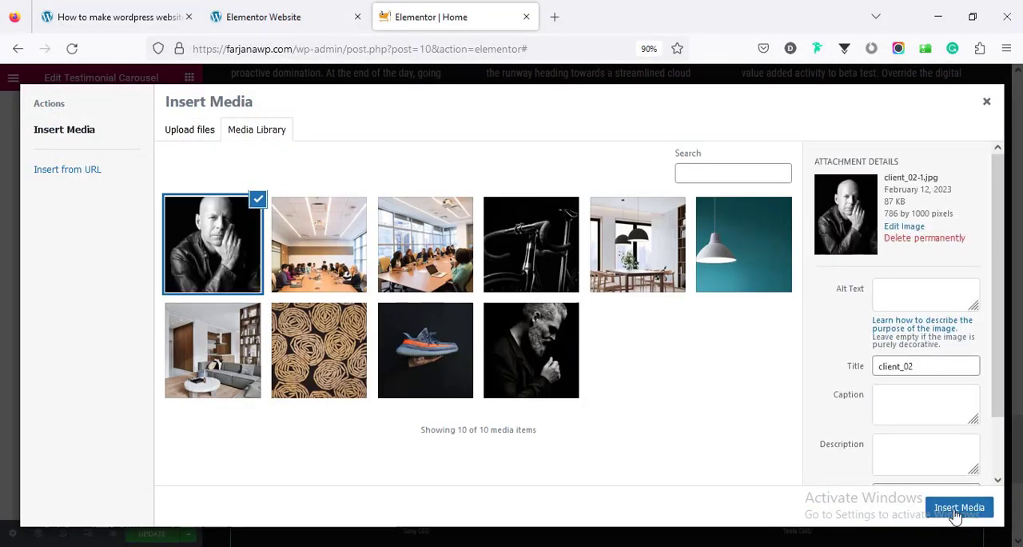
click(958, 508)
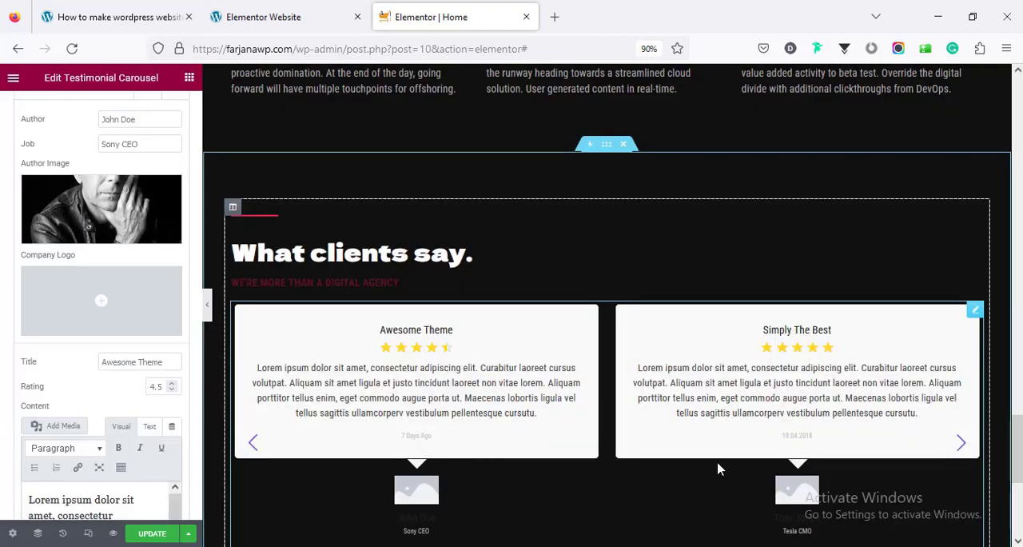
Review the content, title and date fields of the "Awesome Theme" testimonial
scroll(112, 411, down, 5)
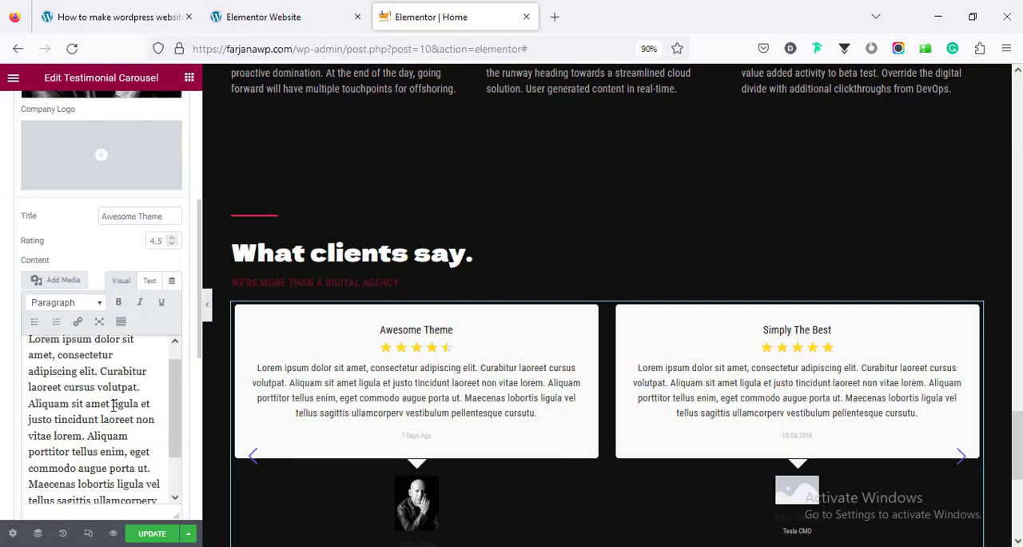
triple_click(112, 411)
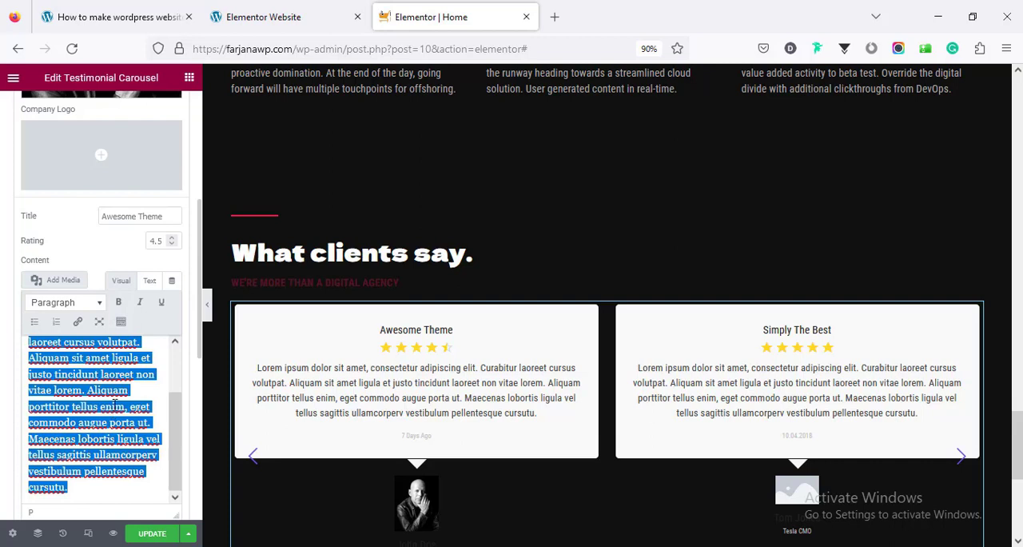
double_click(148, 216)
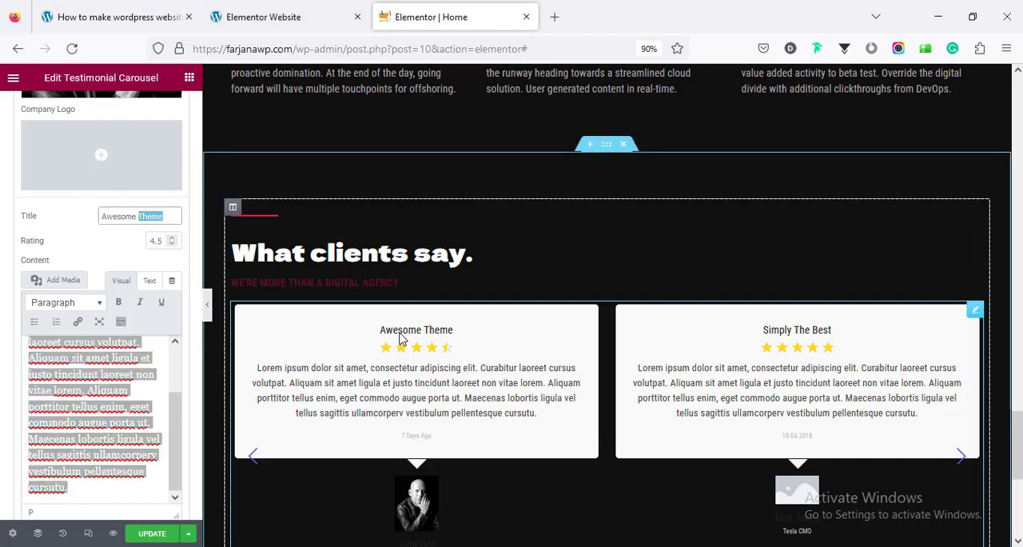
scroll(118, 412, down, 2)
click(116, 395)
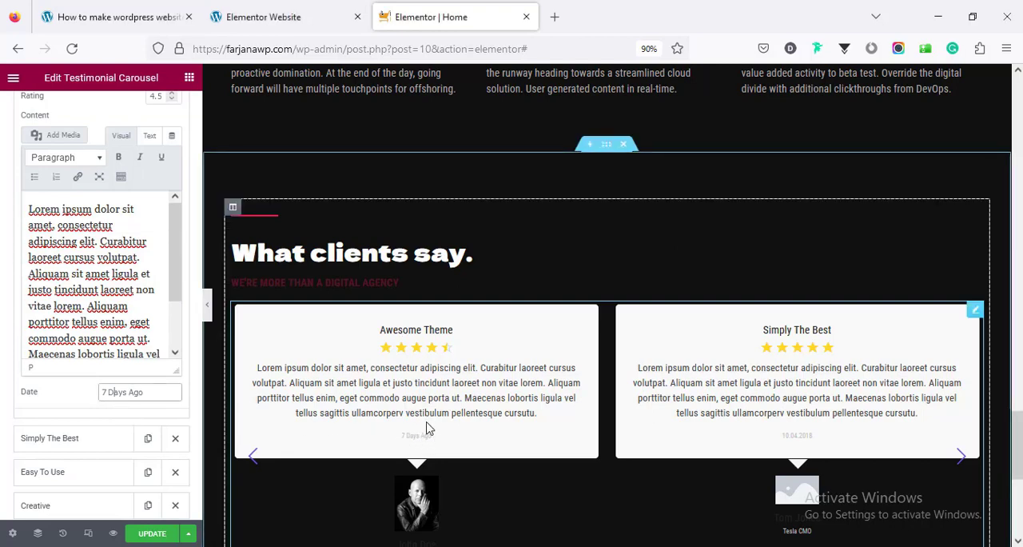
scroll(148, 448, down, 3)
scroll(107, 354, up, 1)
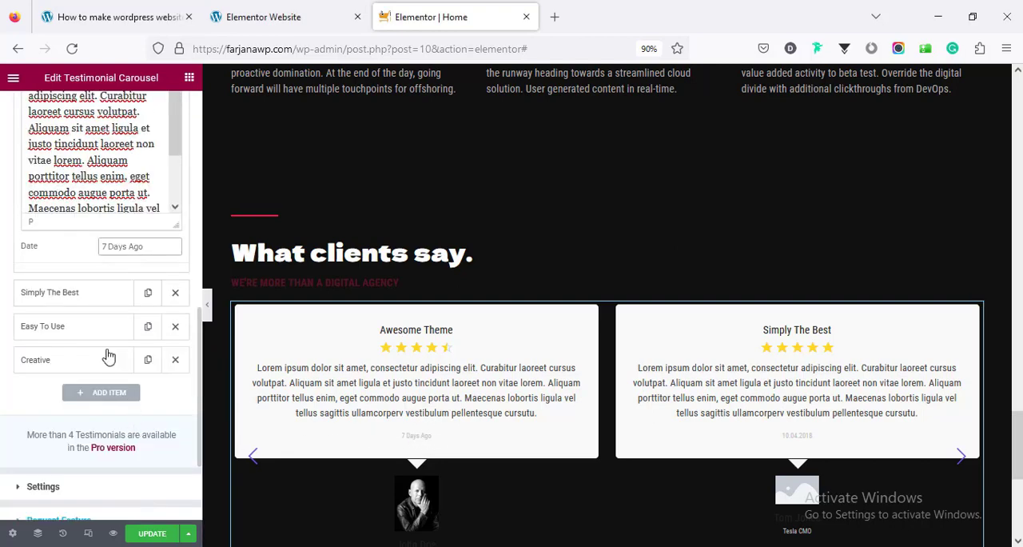
Set the author image of the "Simply The Best" testimonial to the bearded man's portrait
click(93, 292)
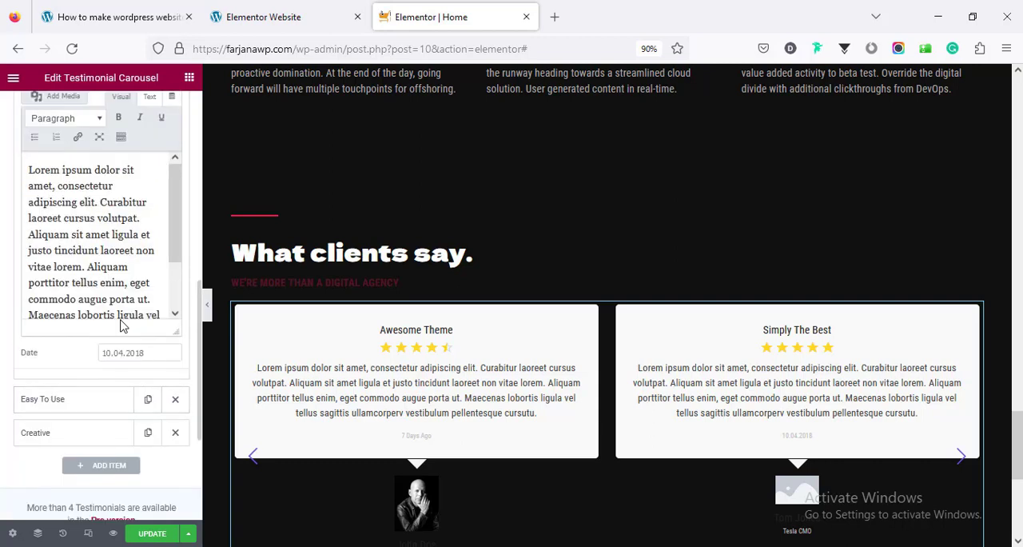
scroll(180, 328, up, 1)
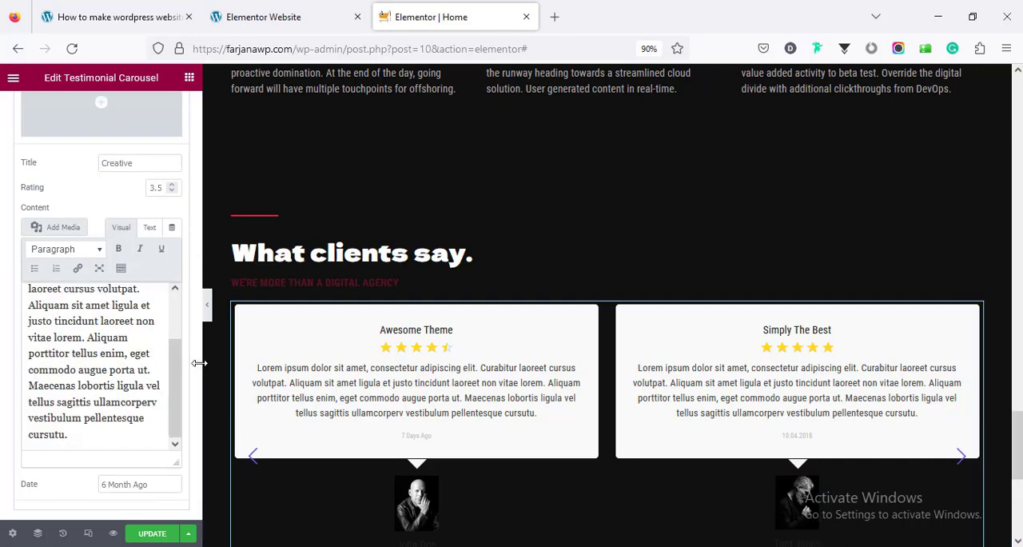
scroll(80, 381, down, 3)
Open the testimonial carousel's settings and review the available image size and column options
click(80, 377)
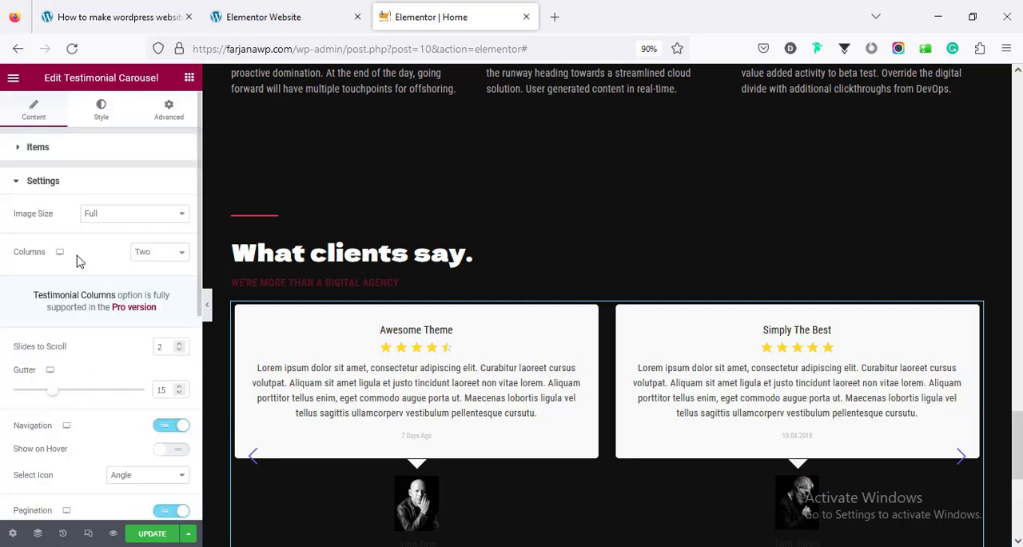
click(112, 222)
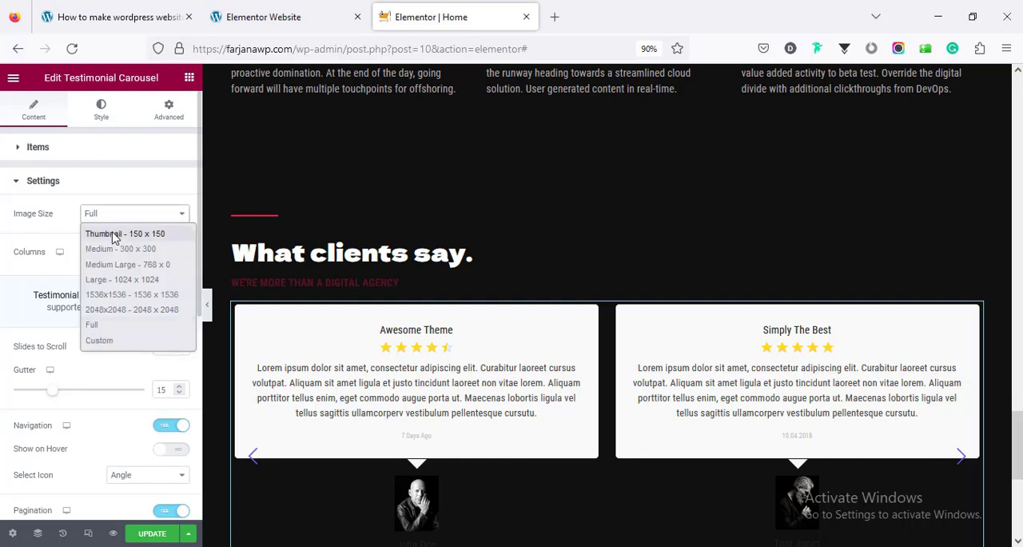
click(23, 234)
click(148, 257)
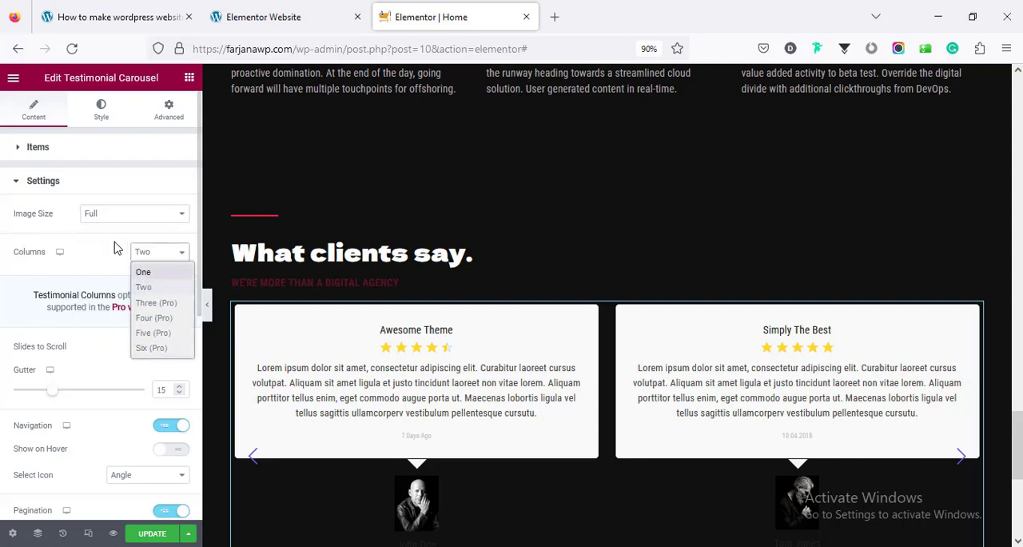
click(116, 248)
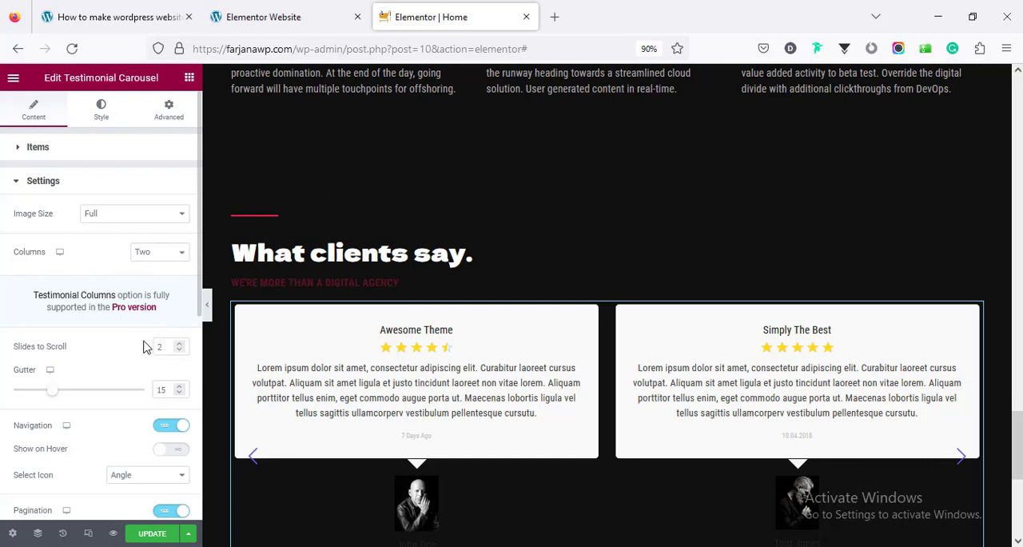
Set the testimonial carousel's slides to scroll to 1 and check its remaining navigation, pagination and rating settings
scroll(146, 345, down, 2)
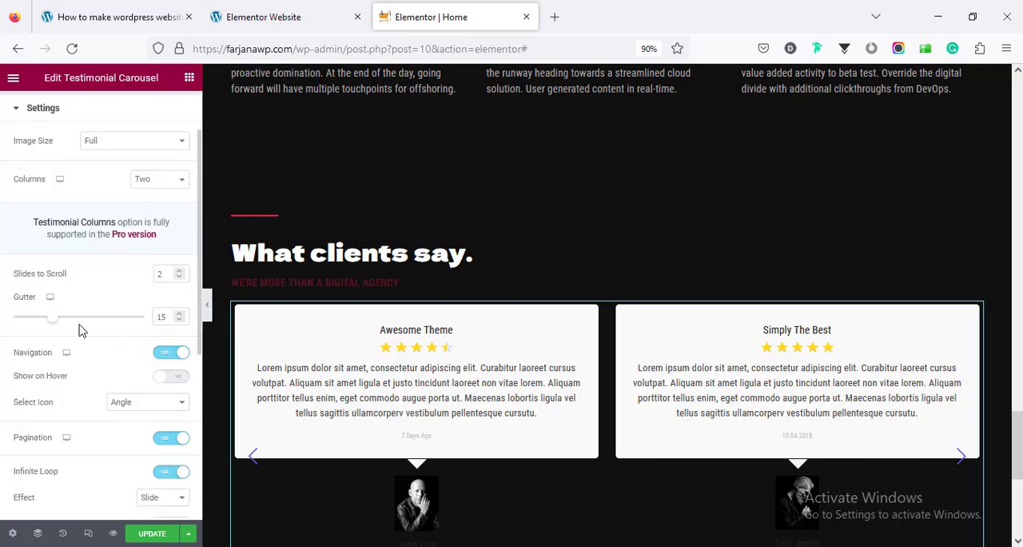
double_click(162, 275)
text(1)
scroll(124, 375, down, 2)
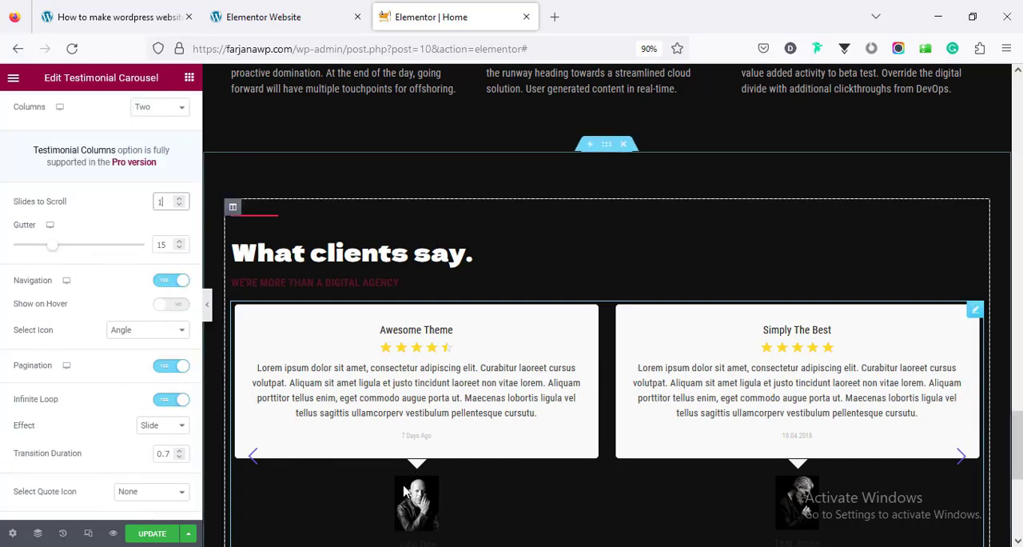
scroll(439, 485, down, 2)
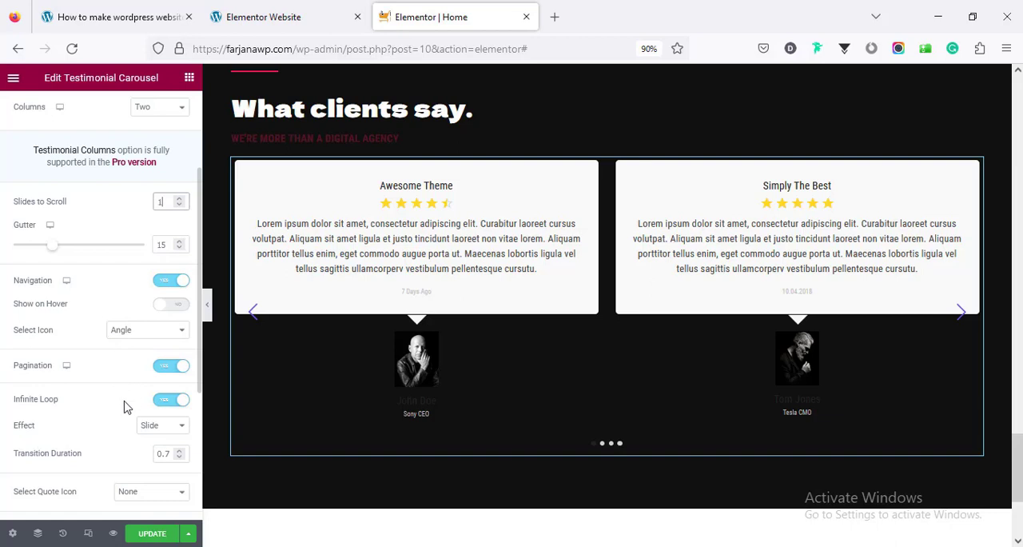
scroll(113, 421, down, 5)
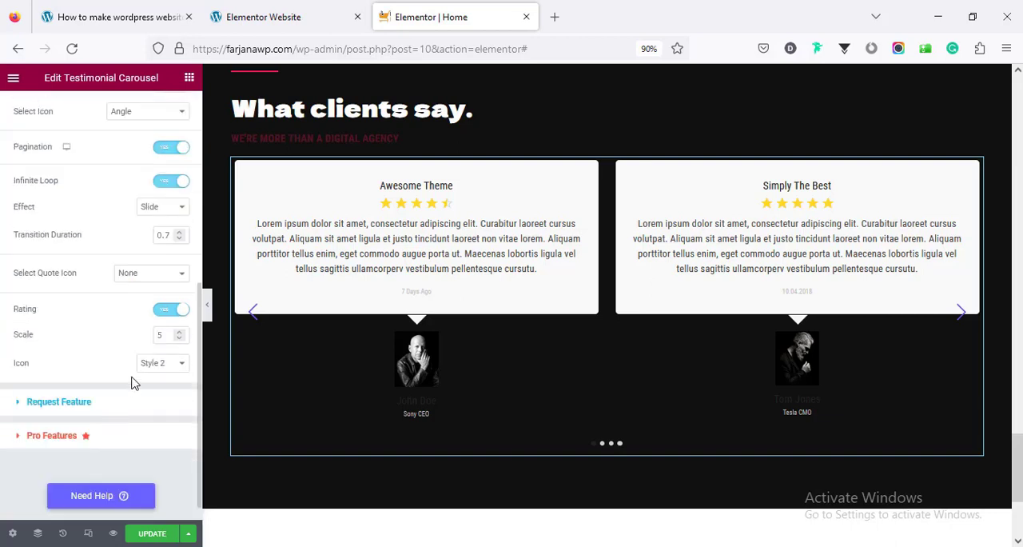
Turn off the star rating in the testimonial carousel's settings
scroll(95, 312, down, 1)
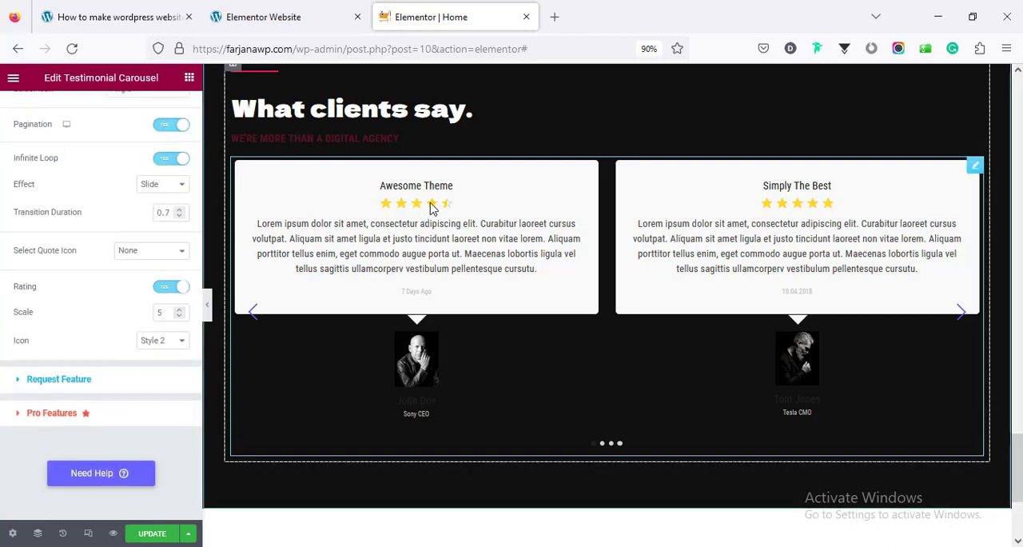
click(162, 290)
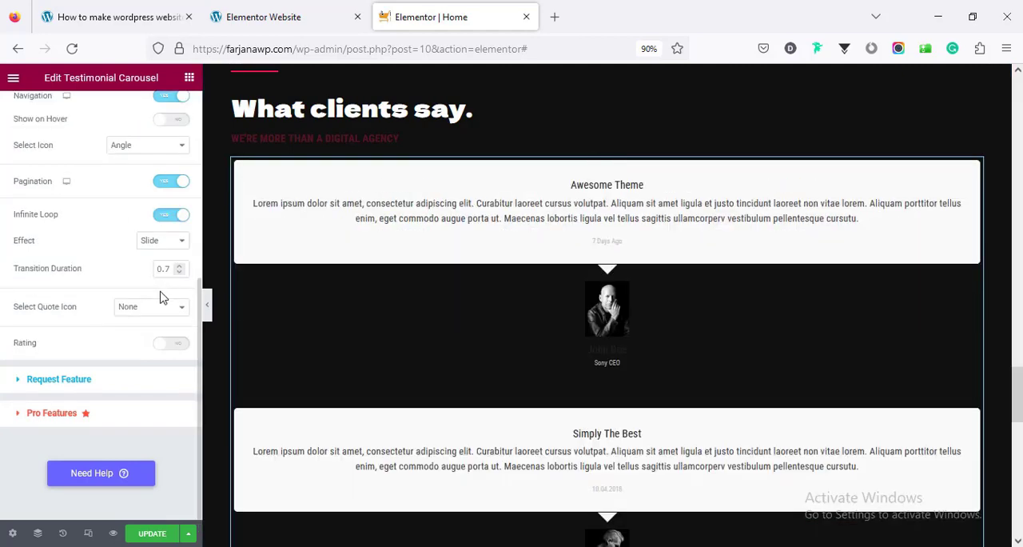
scroll(160, 384, up, 5)
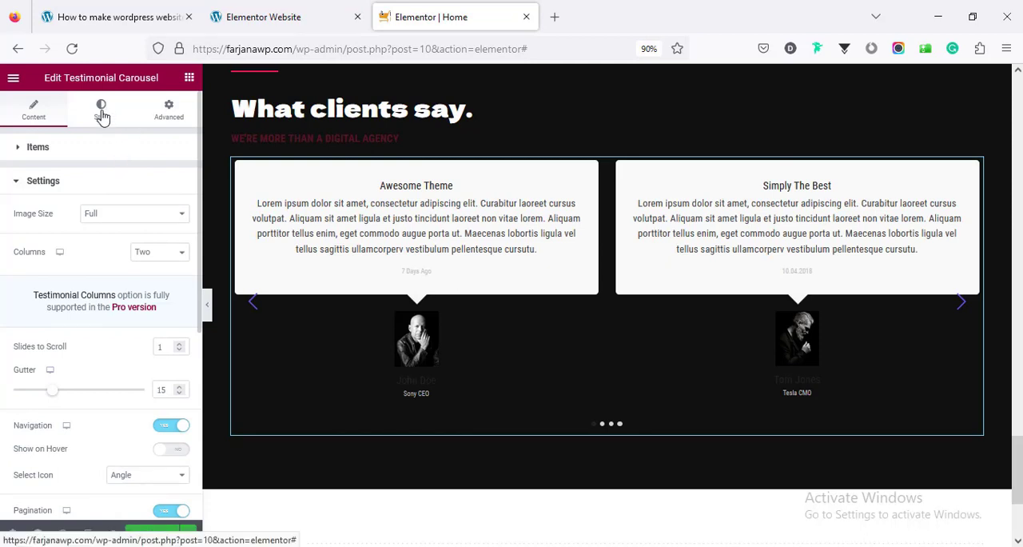
Try the global "box bg" colour and a gradient as the carousel's general background, and clear the background again
click(101, 113)
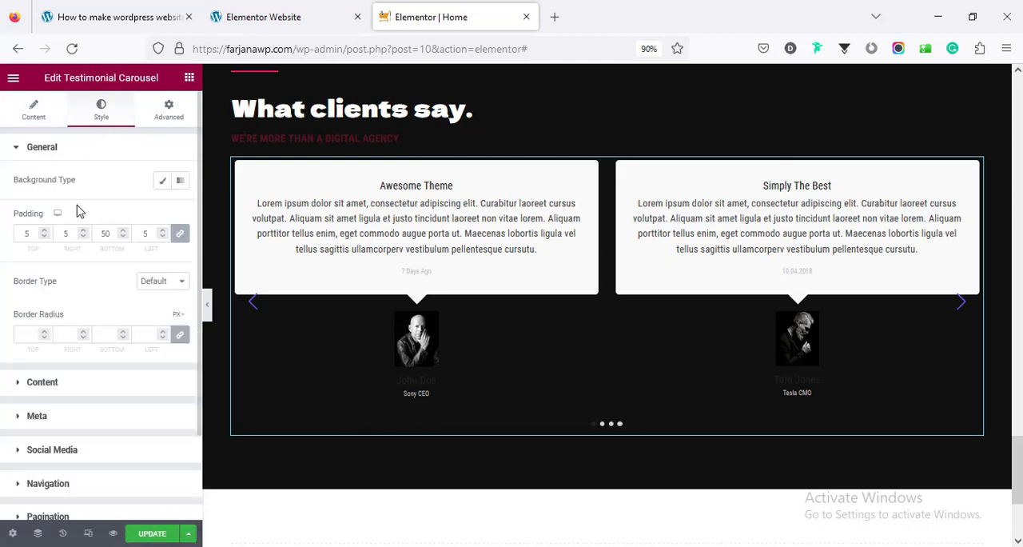
click(164, 183)
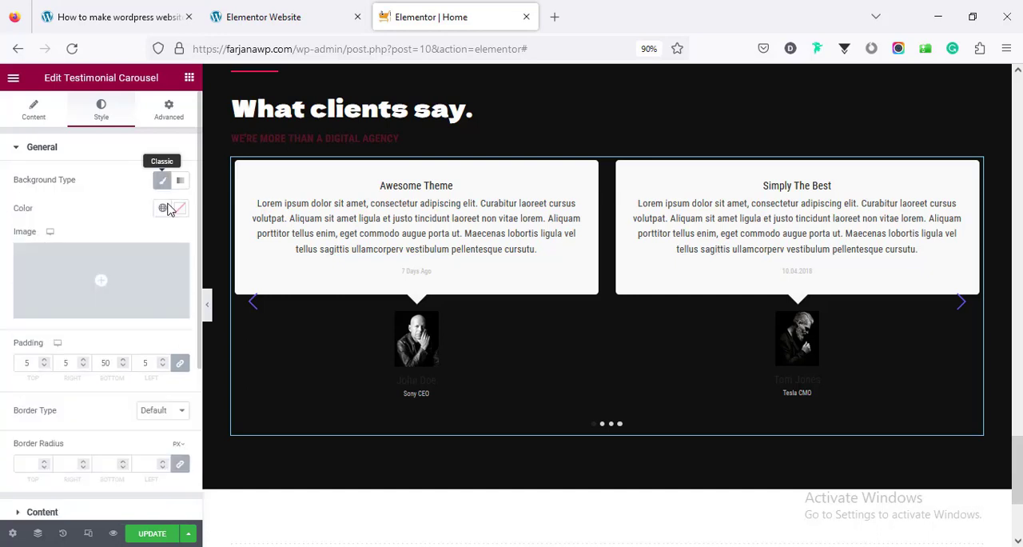
click(163, 209)
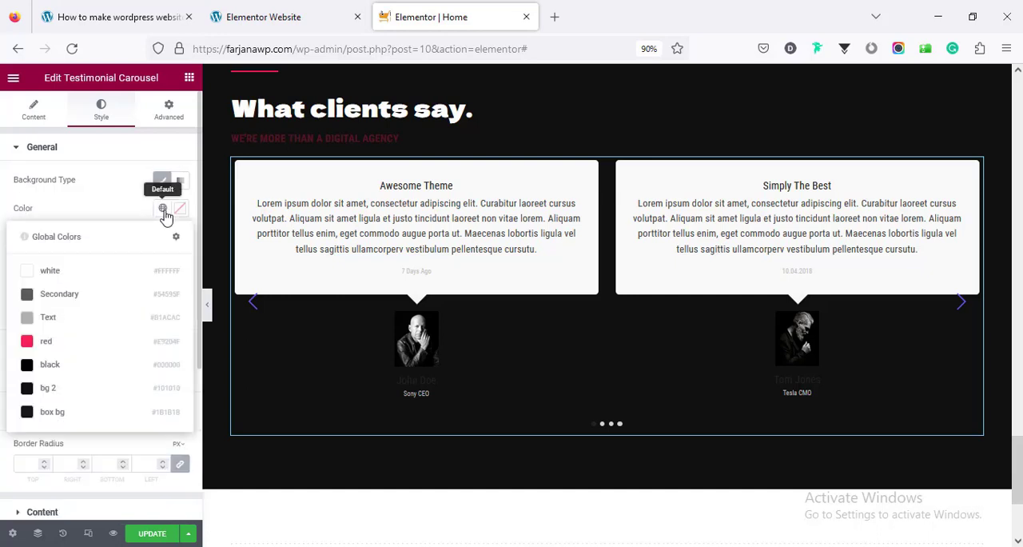
click(94, 412)
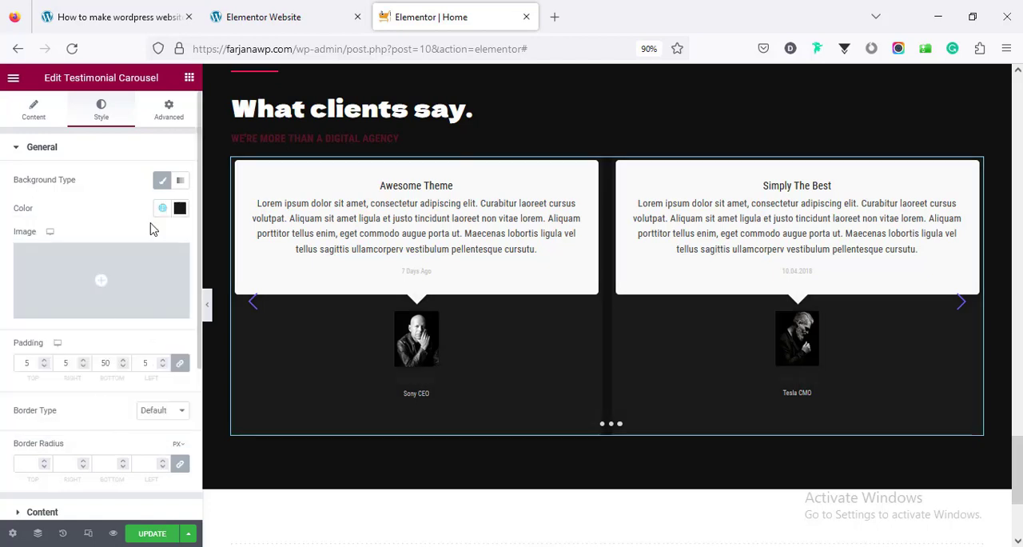
click(180, 207)
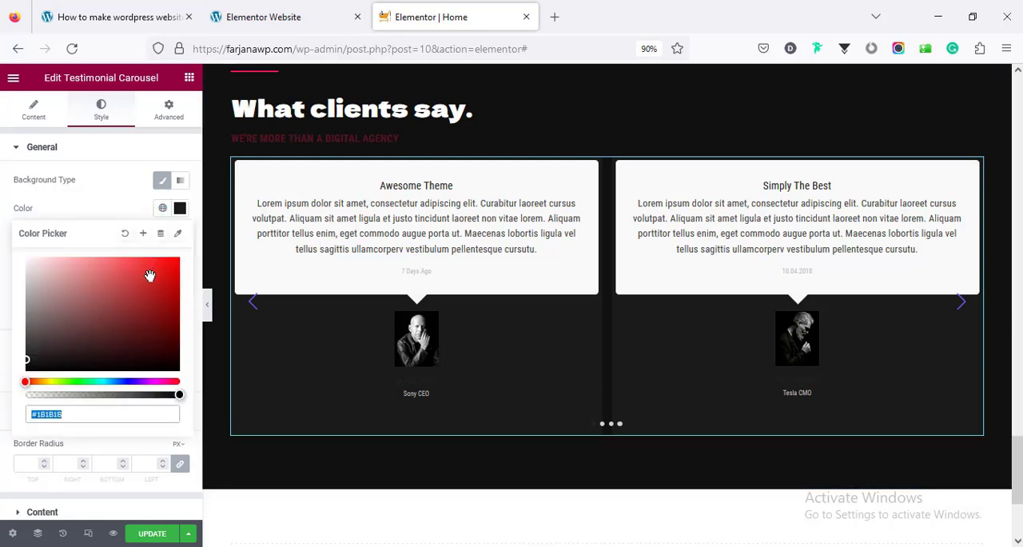
click(179, 207)
click(180, 207)
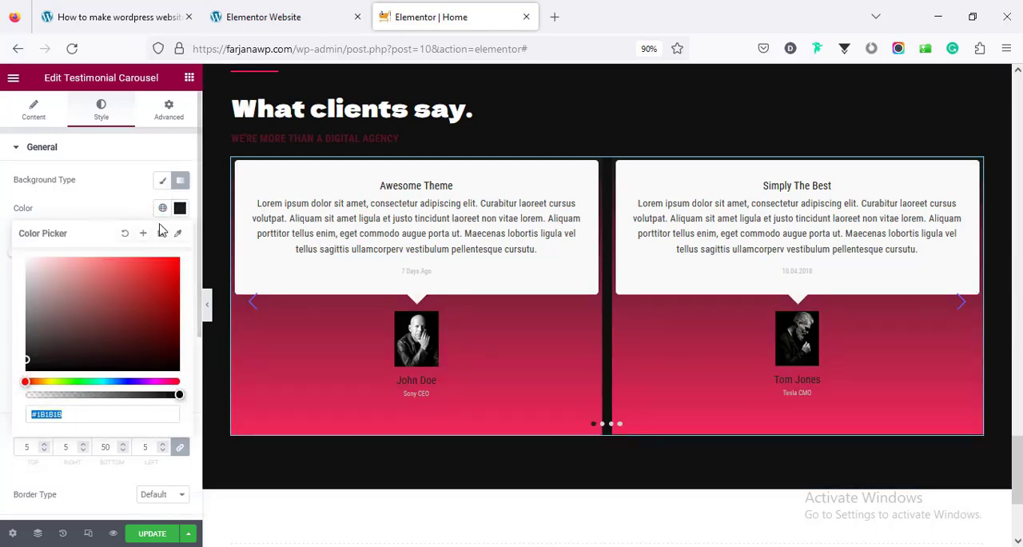
click(126, 234)
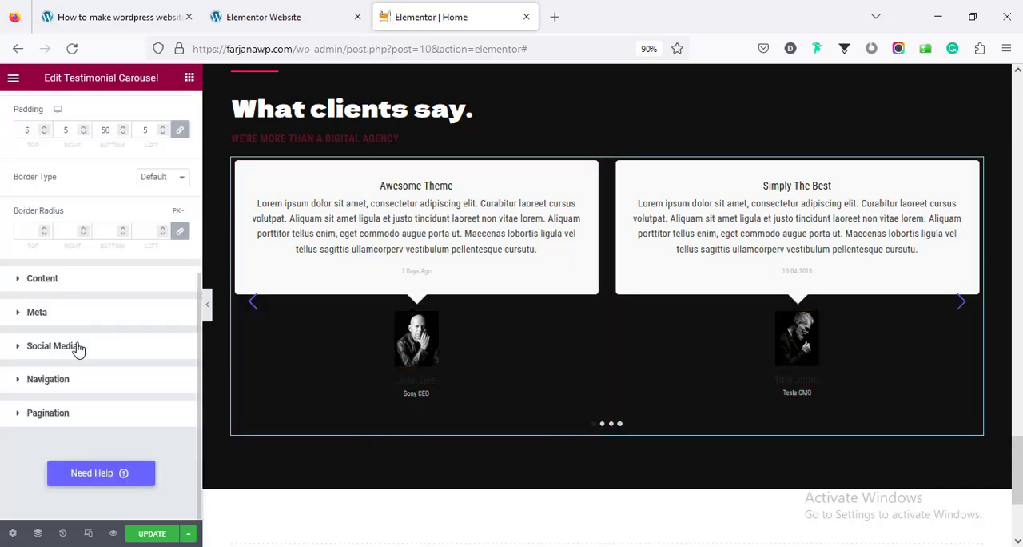
Give the testimonial content boxes a classic background in the global "box bg" colour
click(66, 281)
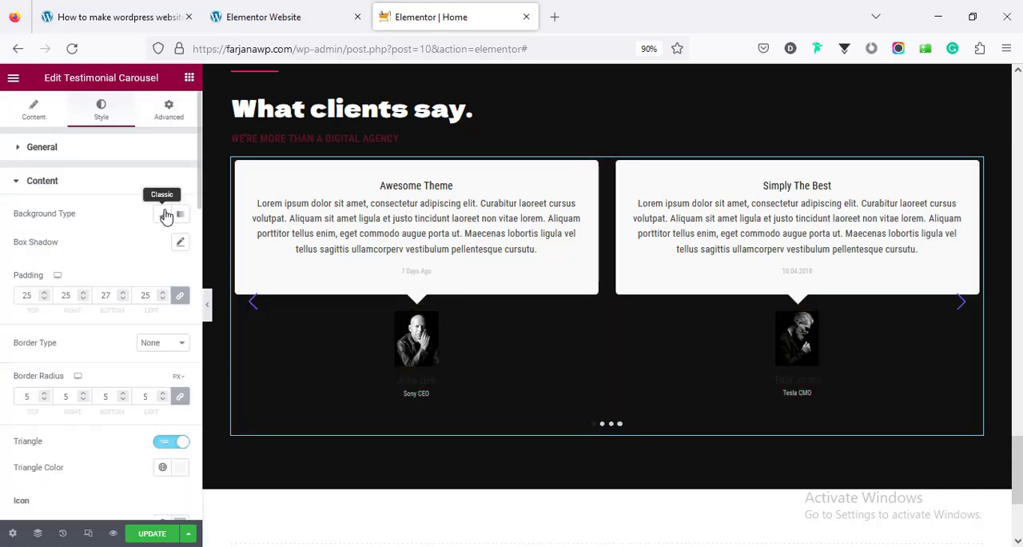
click(166, 216)
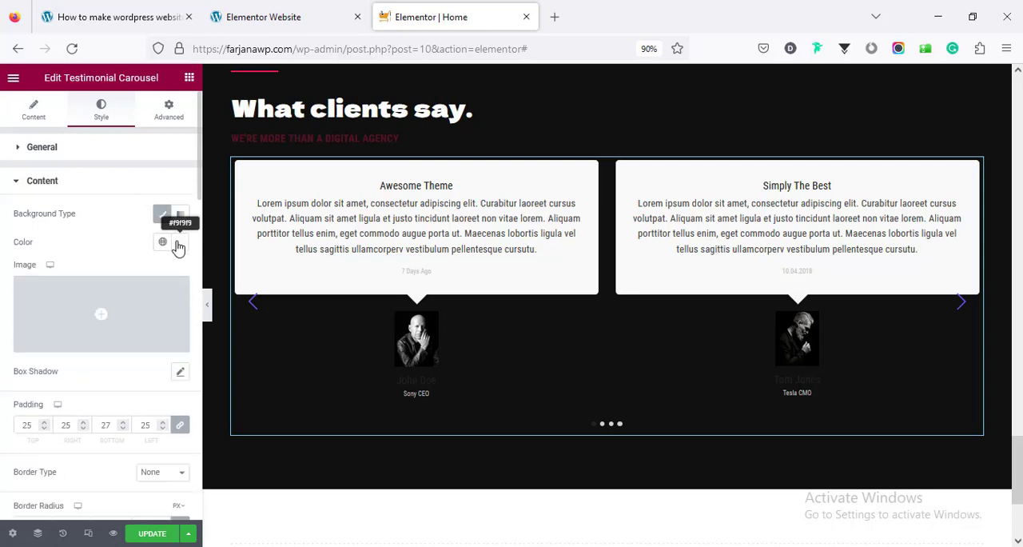
click(163, 242)
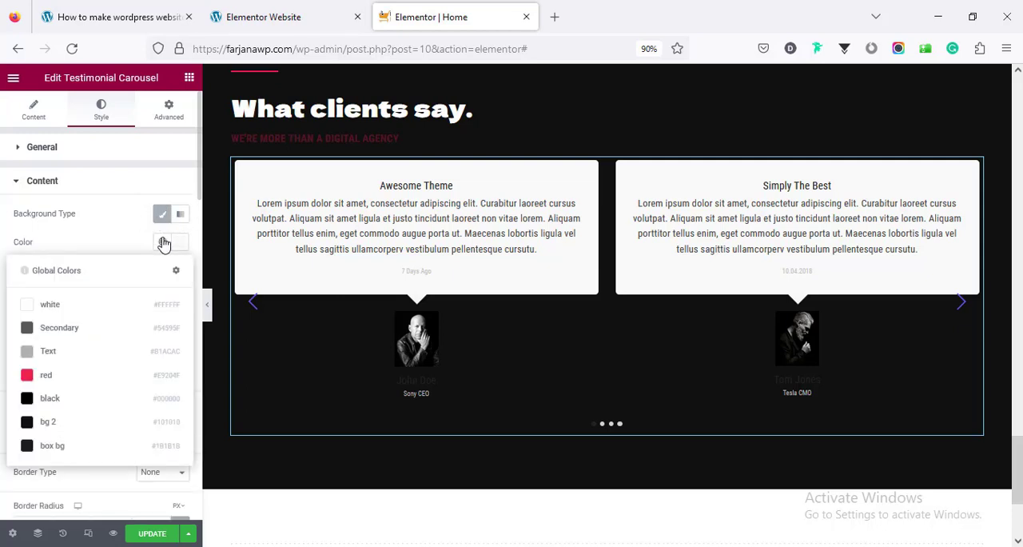
click(95, 454)
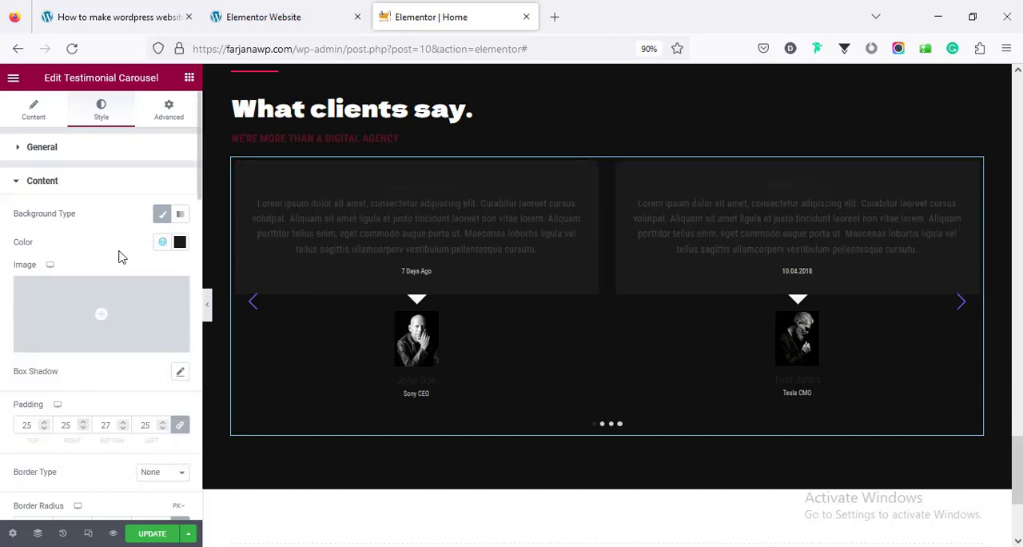
Set the testimonial title colour to global "white" and the content text colour to global "Text"
scroll(120, 264, down, 5)
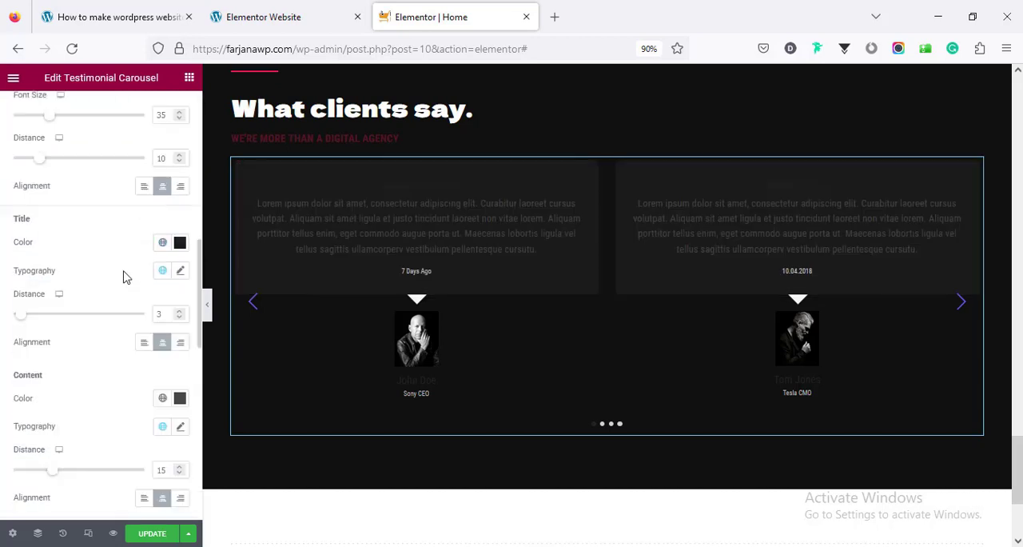
click(161, 243)
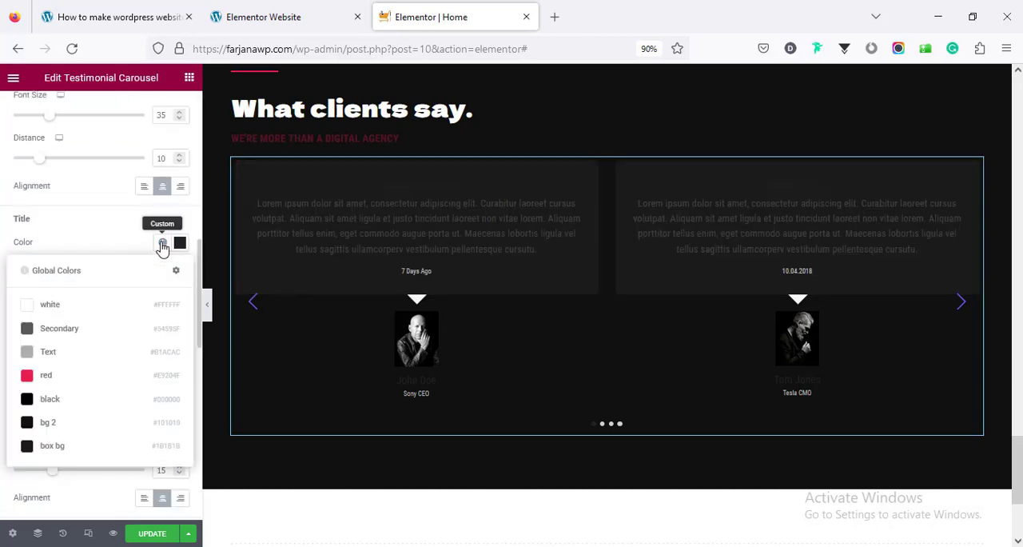
click(119, 304)
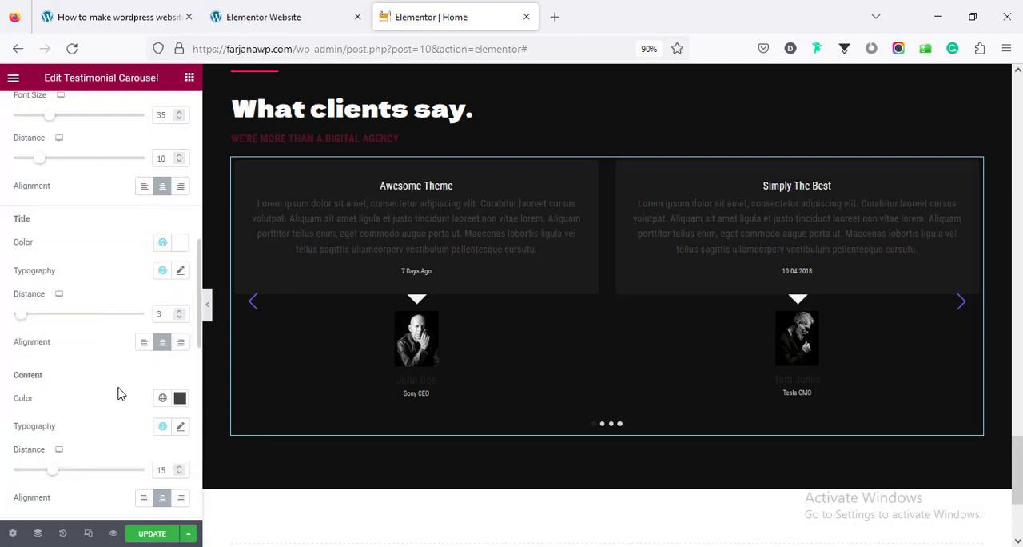
click(162, 398)
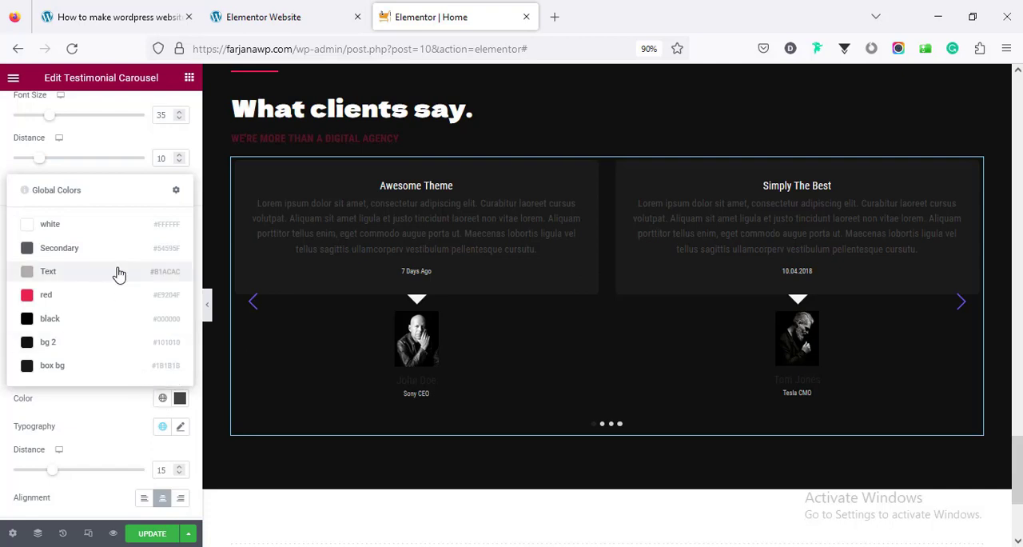
click(119, 274)
Set the testimonial authors' name colour to global "white" in the meta styling
scroll(137, 351, down, 5)
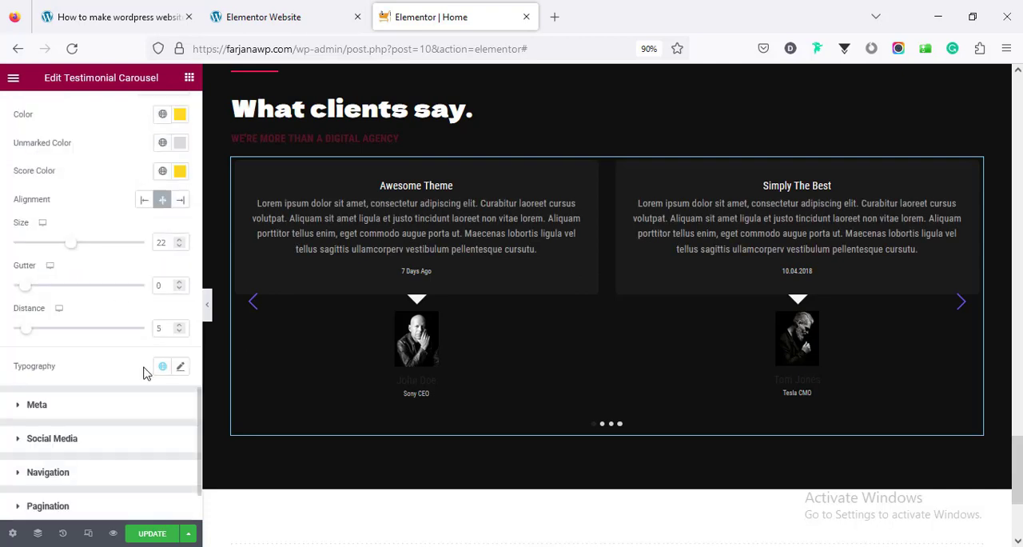
scroll(144, 372, down, 1)
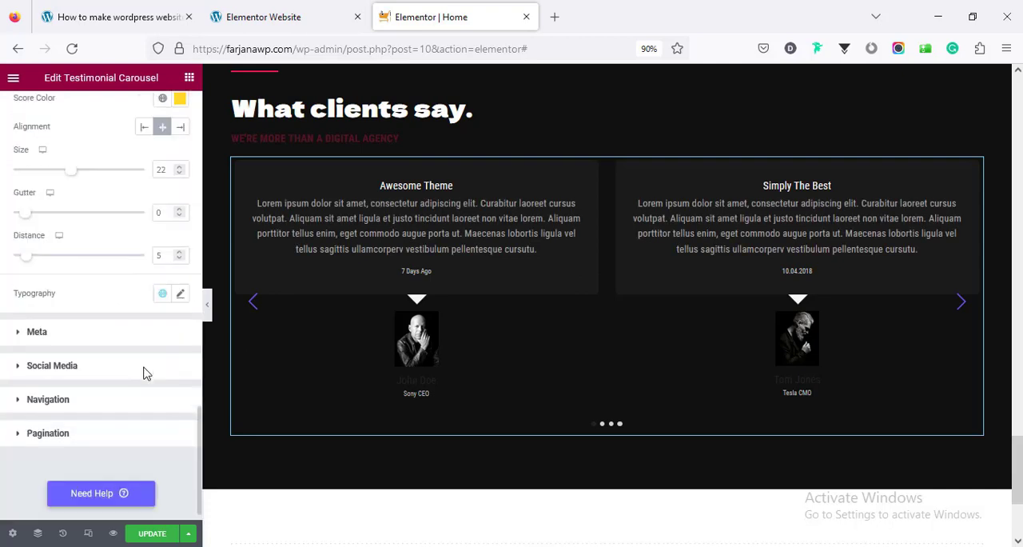
click(99, 337)
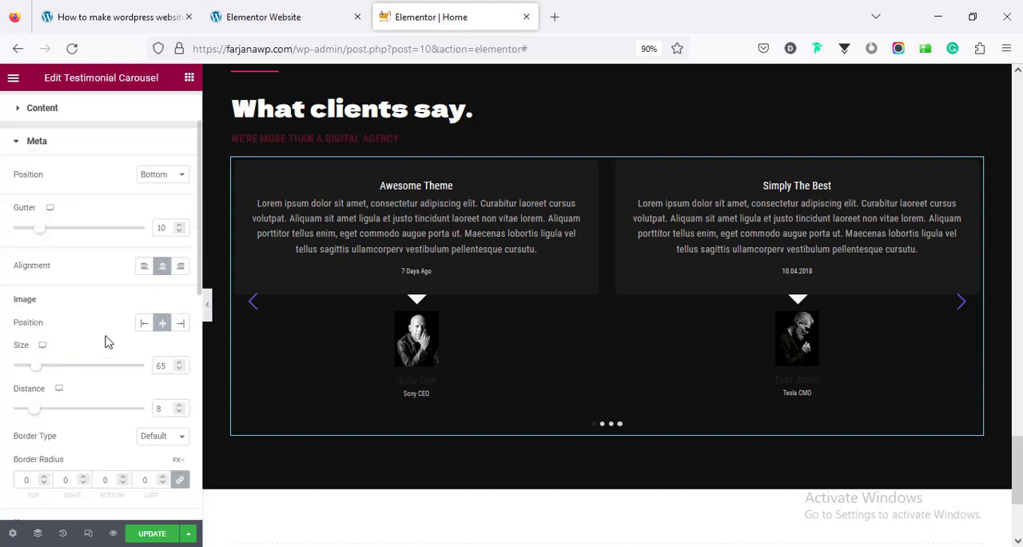
scroll(106, 338, down, 4)
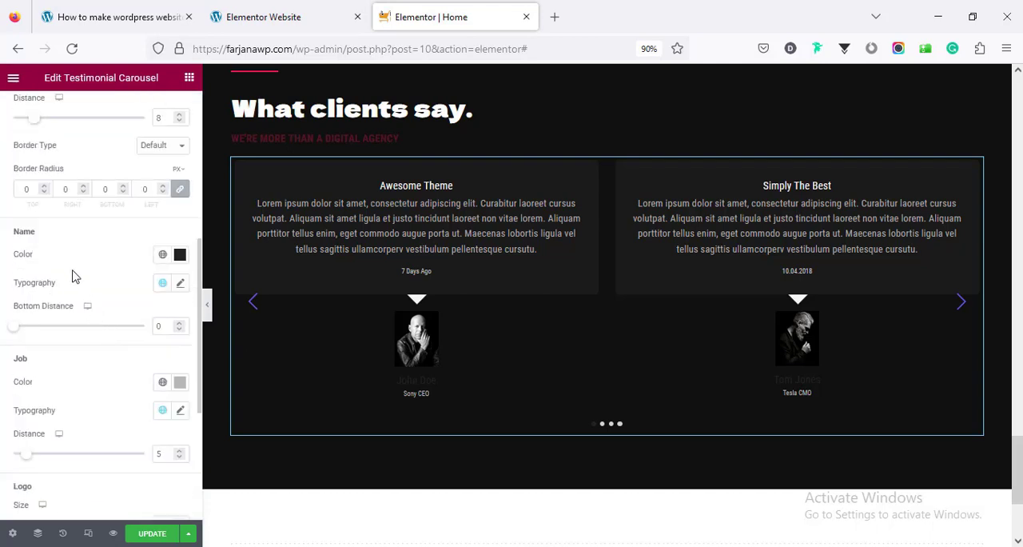
click(162, 255)
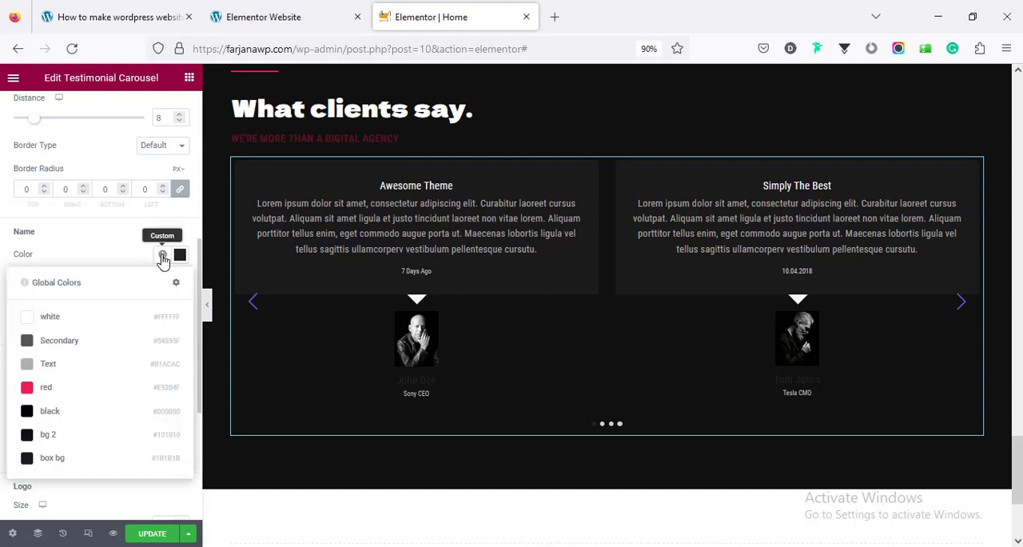
click(124, 328)
scroll(128, 335, down, 3)
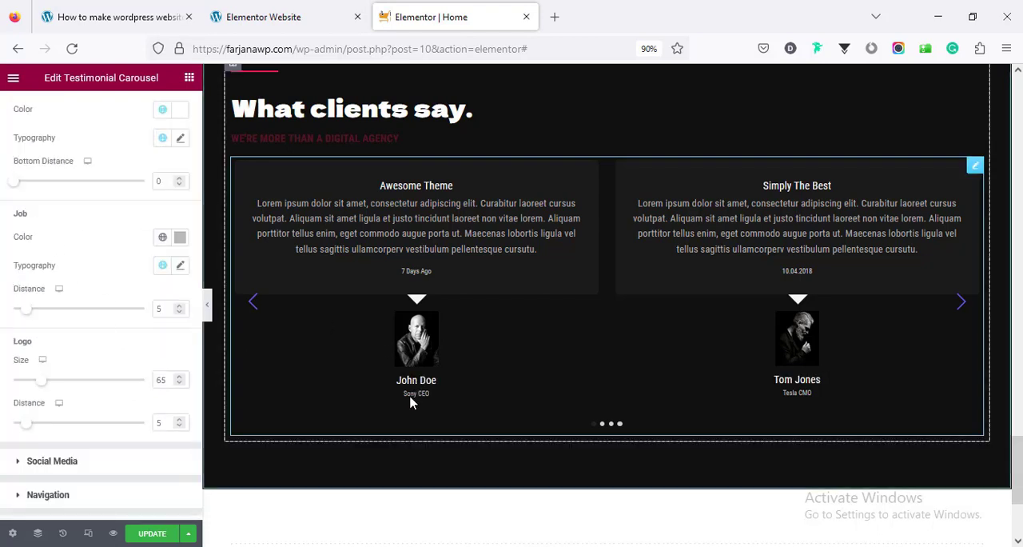
Set the triangle under the testimonial content boxes to the global "box bg" colour
scroll(101, 327, up, 8)
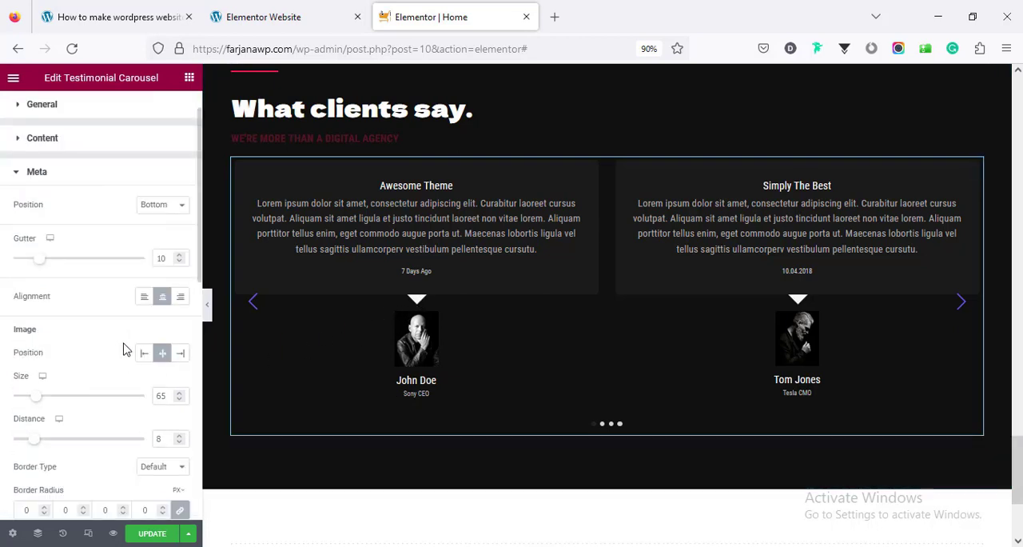
scroll(112, 304, up, 1)
click(95, 193)
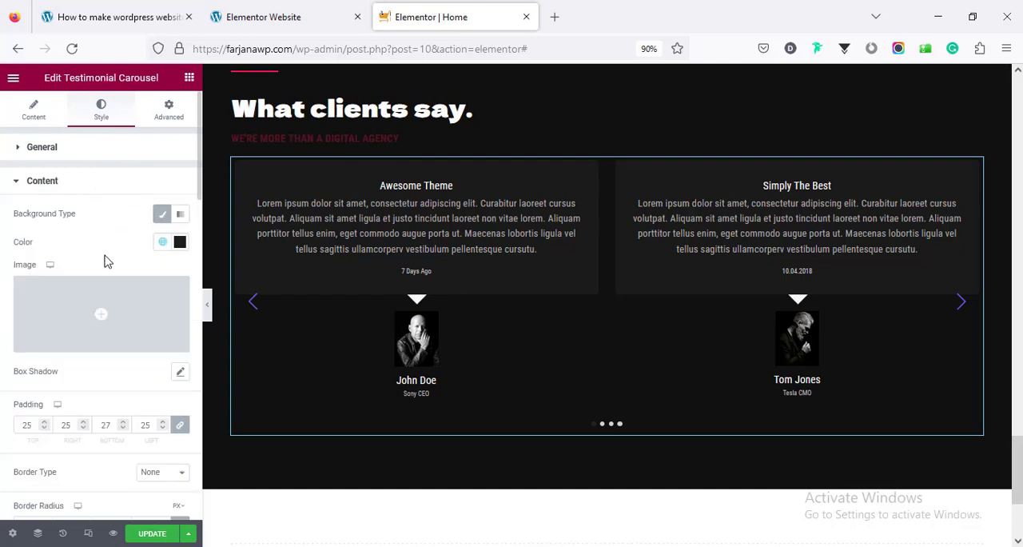
scroll(104, 306, down, 2)
scroll(100, 324, down, 2)
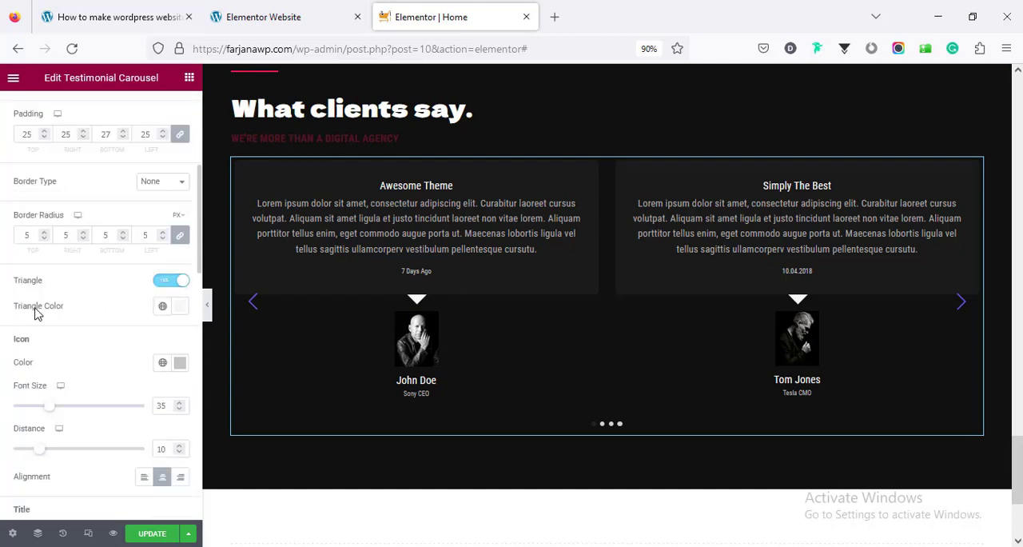
click(161, 311)
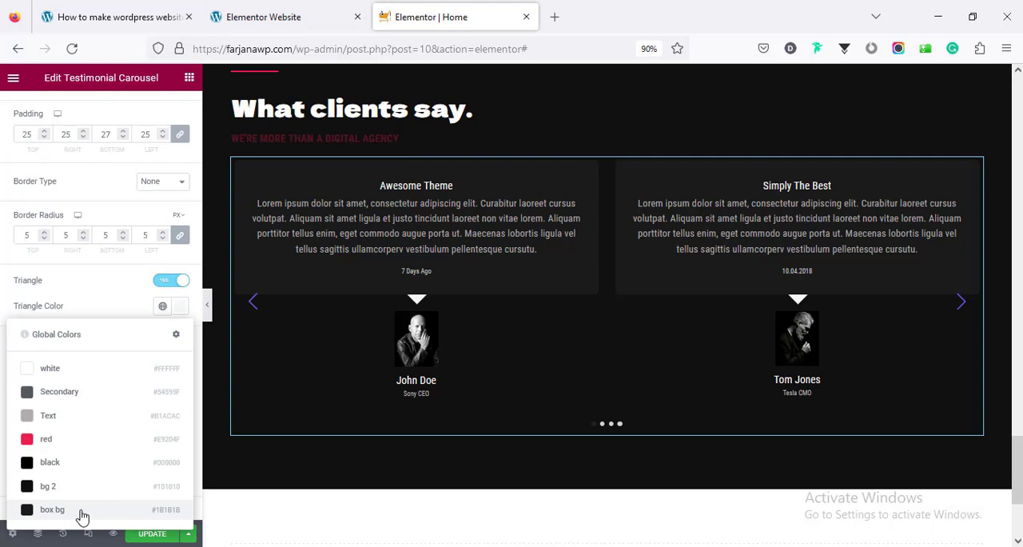
click(52, 509)
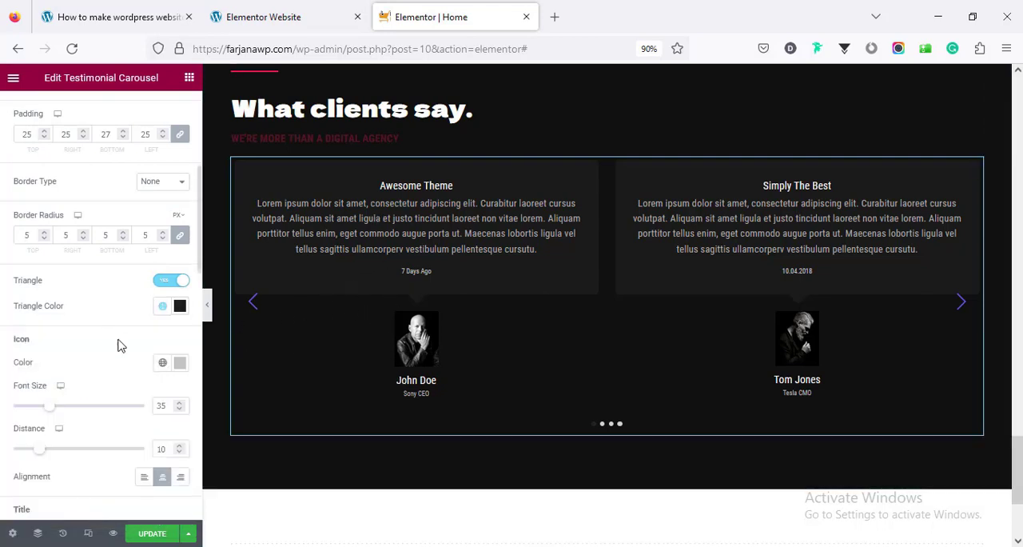
Left-align the title, content text and date of the testimonials
scroll(124, 351, down, 3)
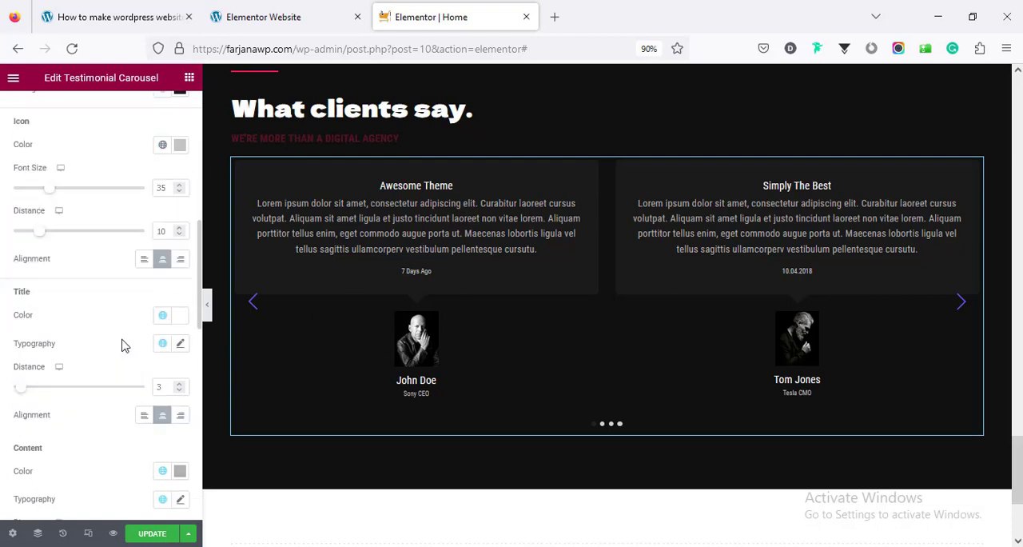
scroll(125, 345, up, 1)
scroll(136, 356, down, 1)
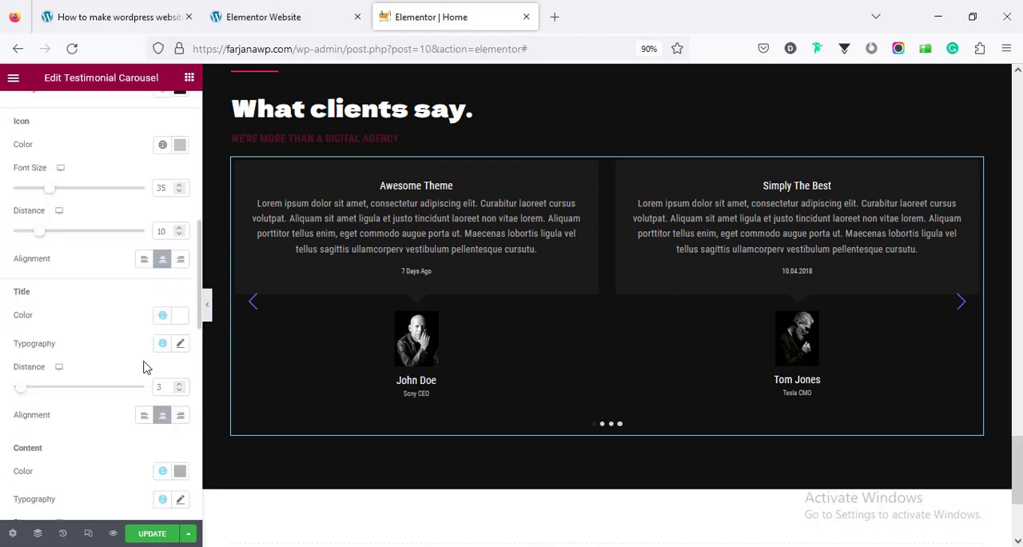
click(144, 415)
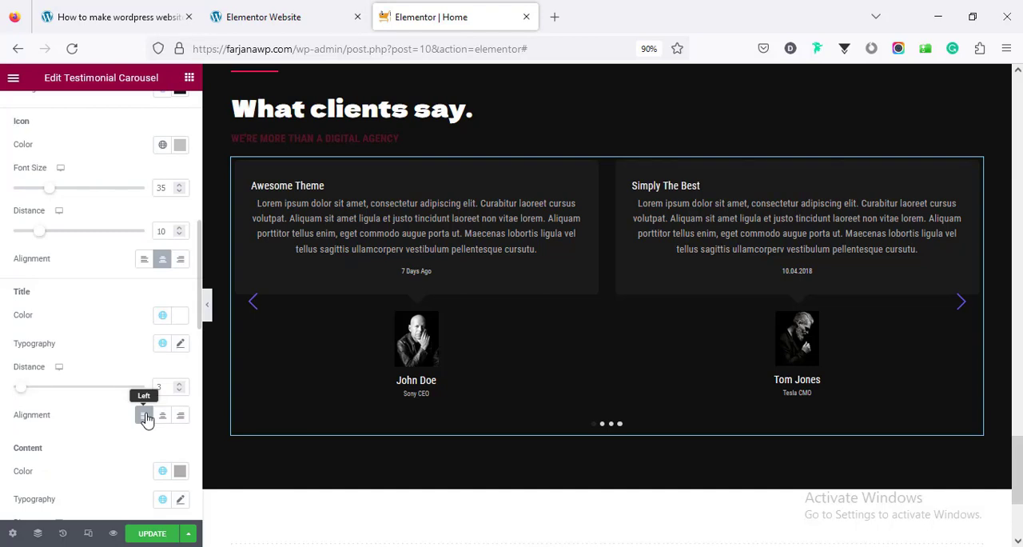
scroll(147, 419, down, 3)
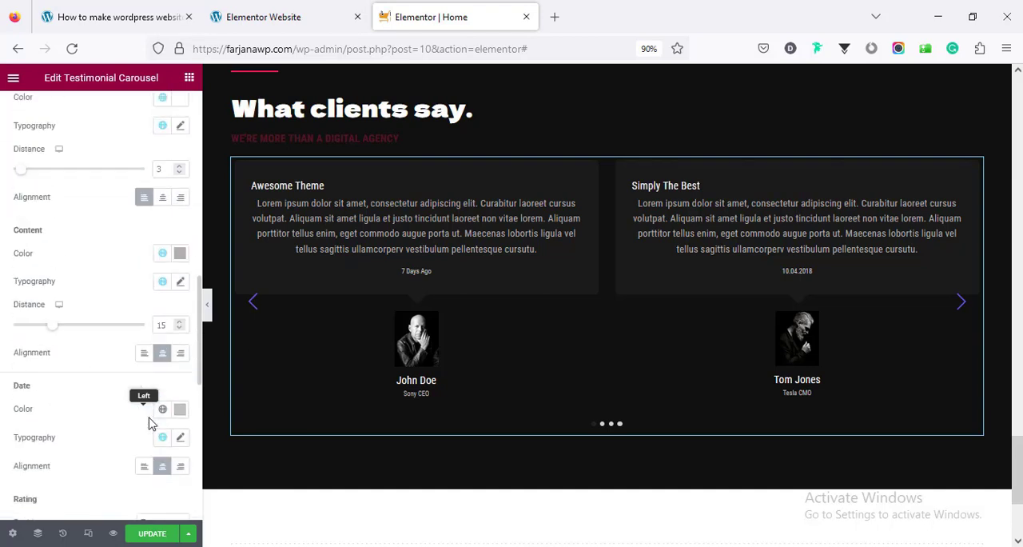
click(145, 354)
scroll(146, 384, down, 2)
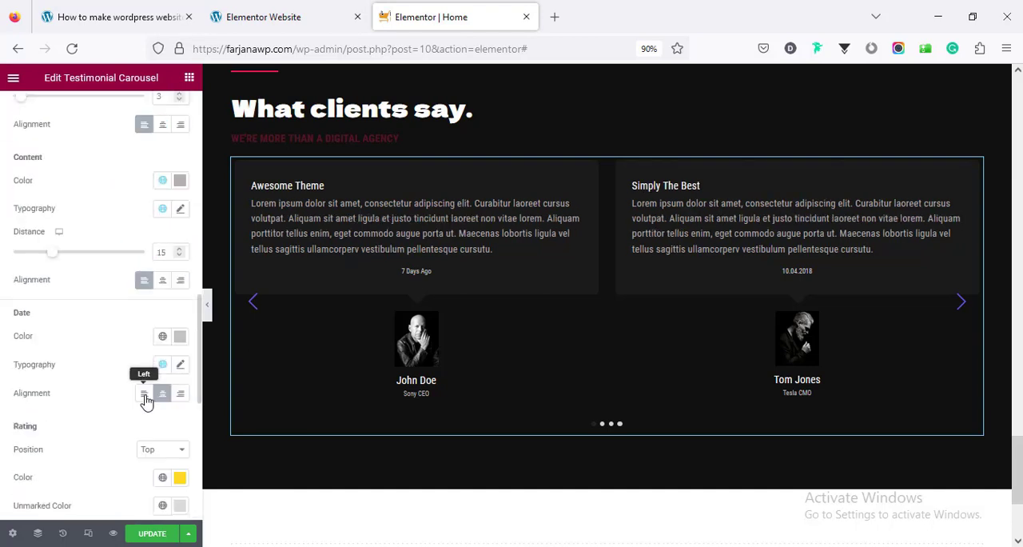
click(145, 394)
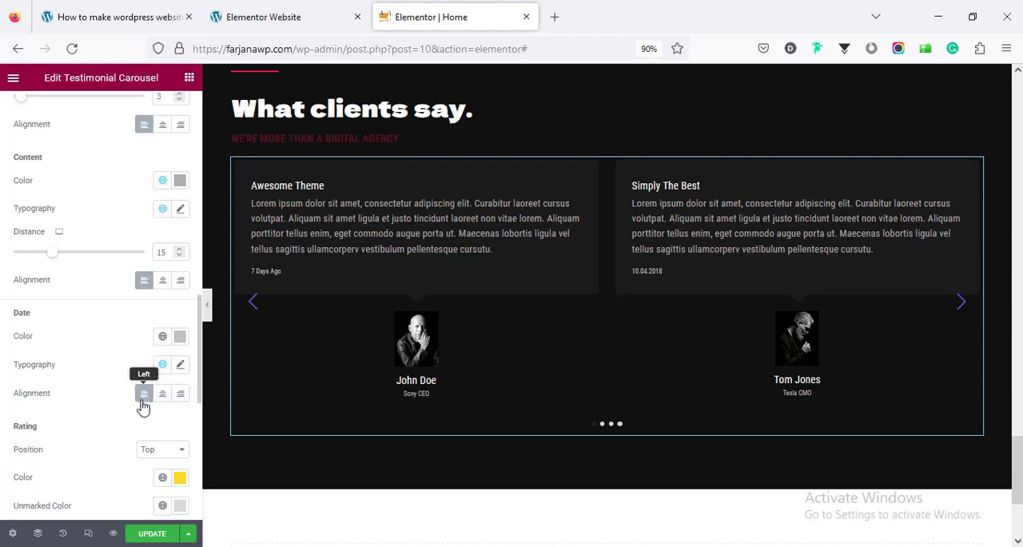
Left-align the testimonial meta area with the authors' images, names and job titles
scroll(137, 407, down, 5)
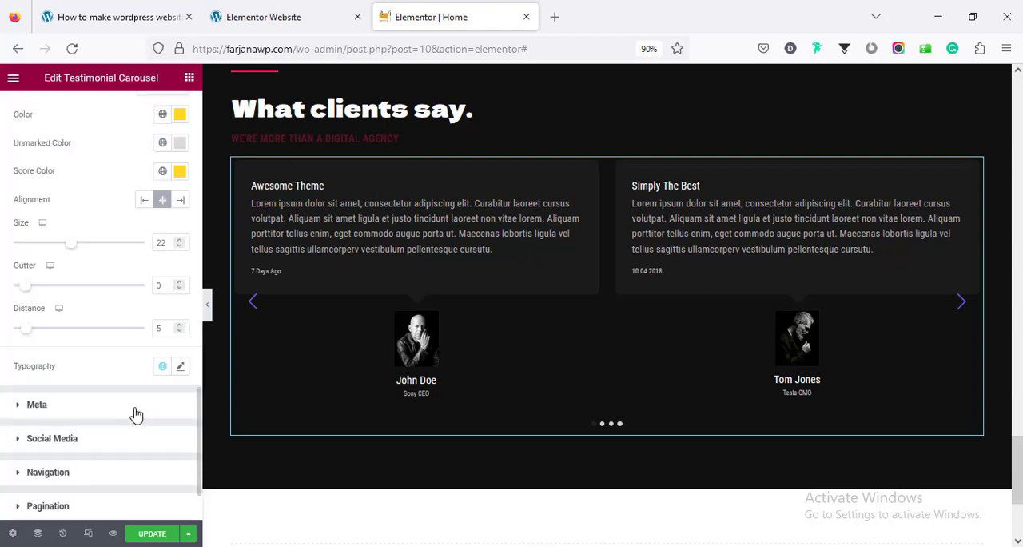
click(136, 409)
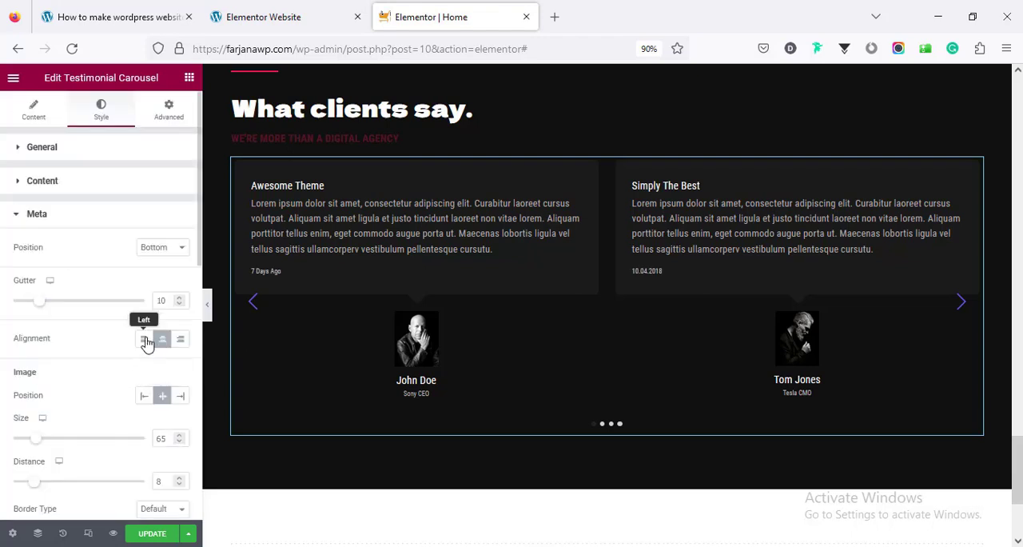
click(144, 340)
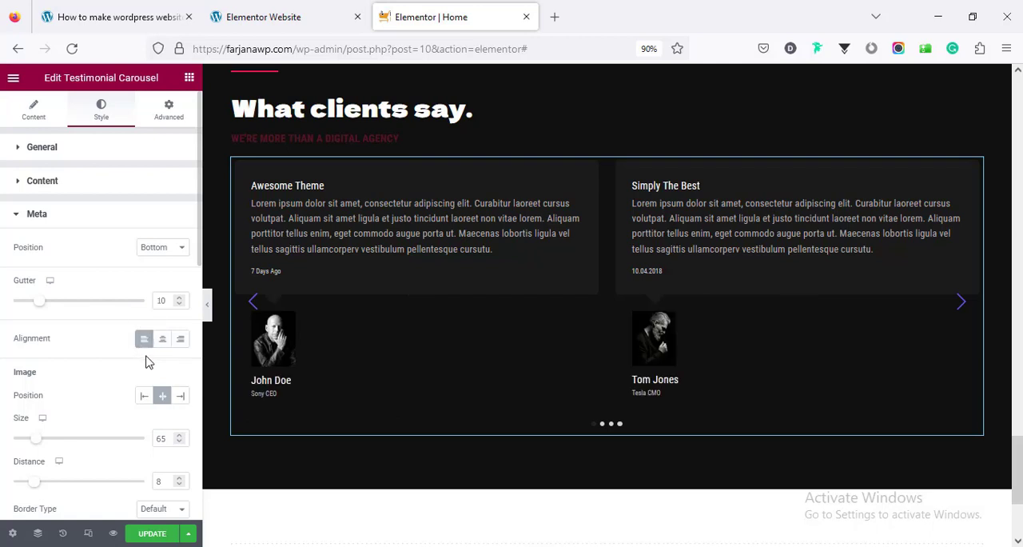
Set the normal colour of the testimonial carousel's navigation arrows to global "white"
scroll(146, 361, down, 4)
scroll(145, 365, down, 5)
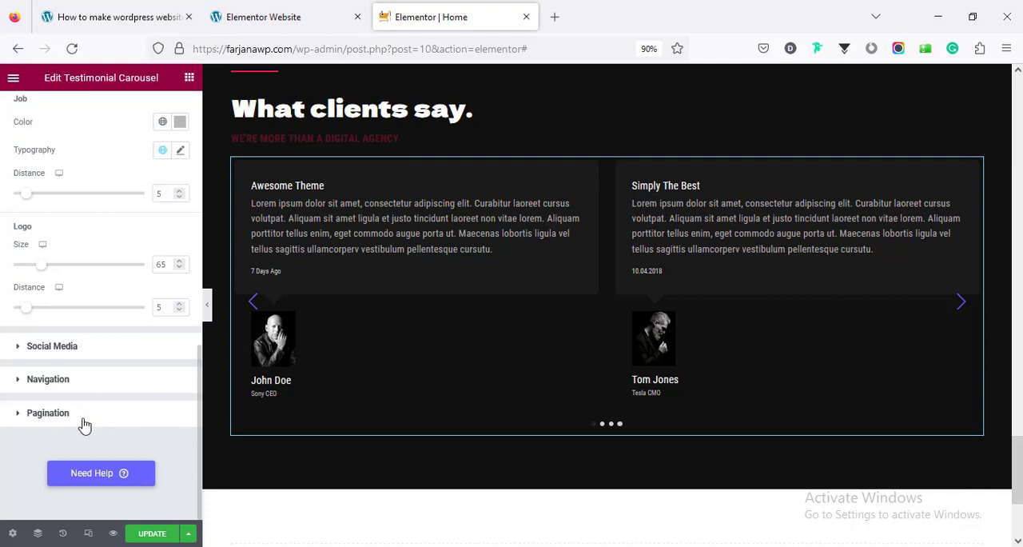
click(96, 385)
click(162, 343)
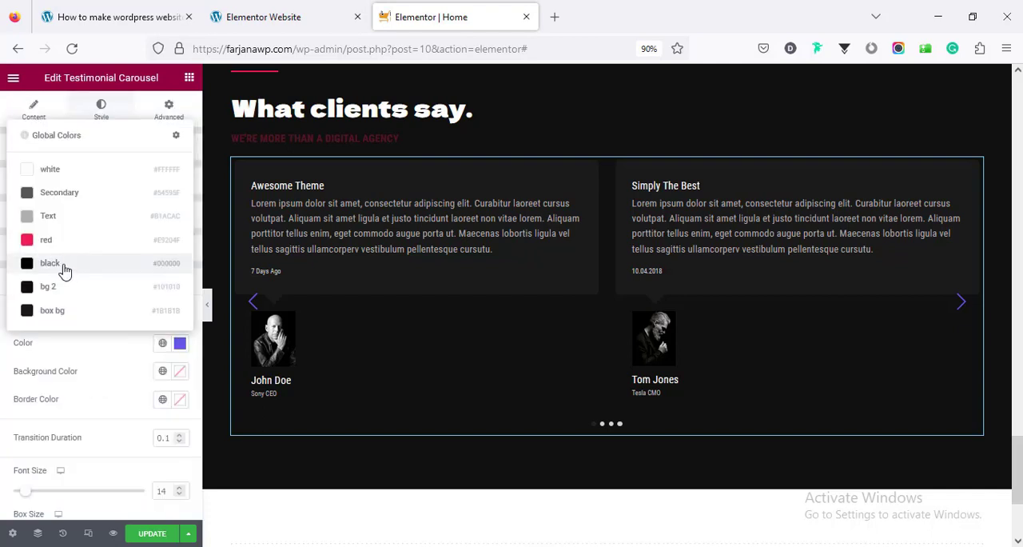
click(80, 173)
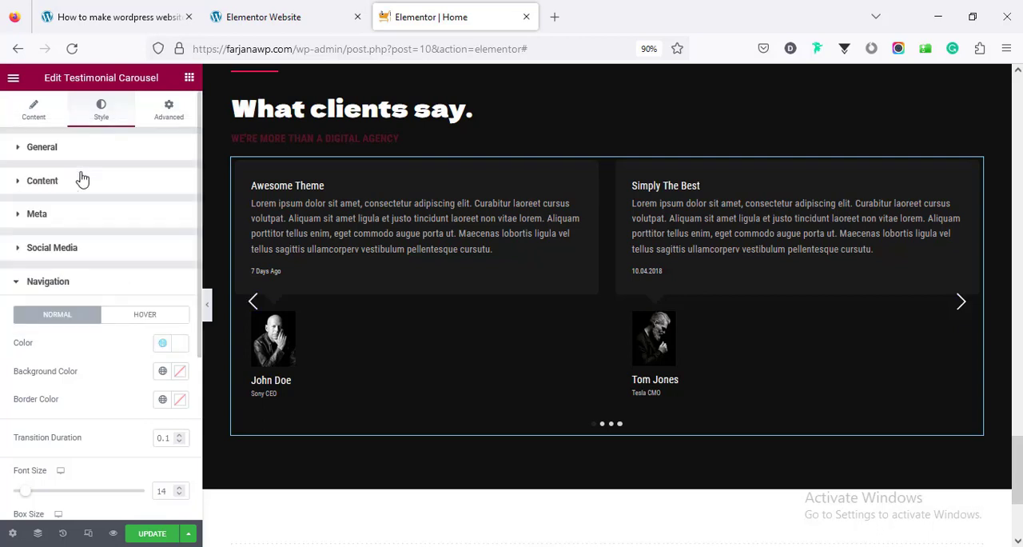
Set the navigation arrows' hover colour to global "red" and update the page
click(147, 320)
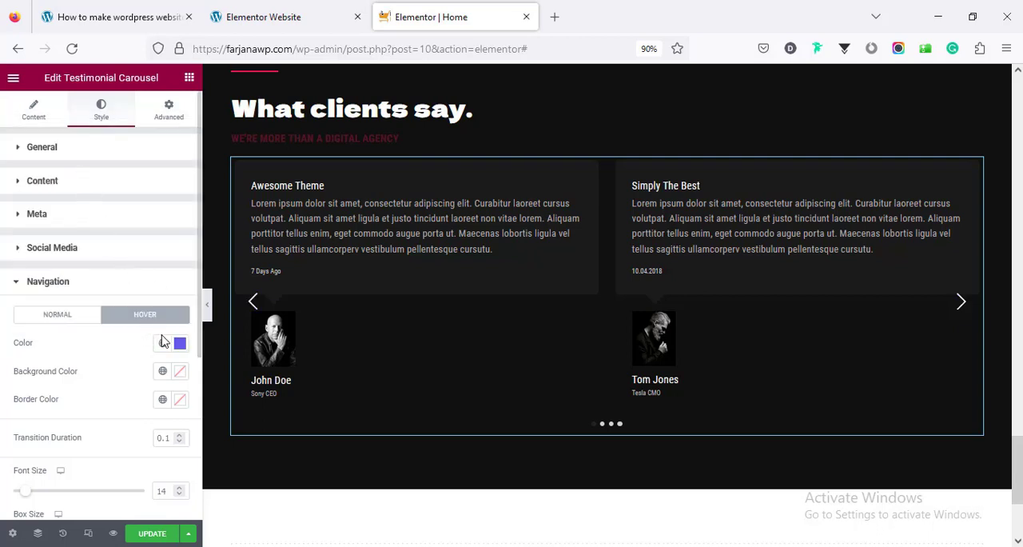
click(164, 343)
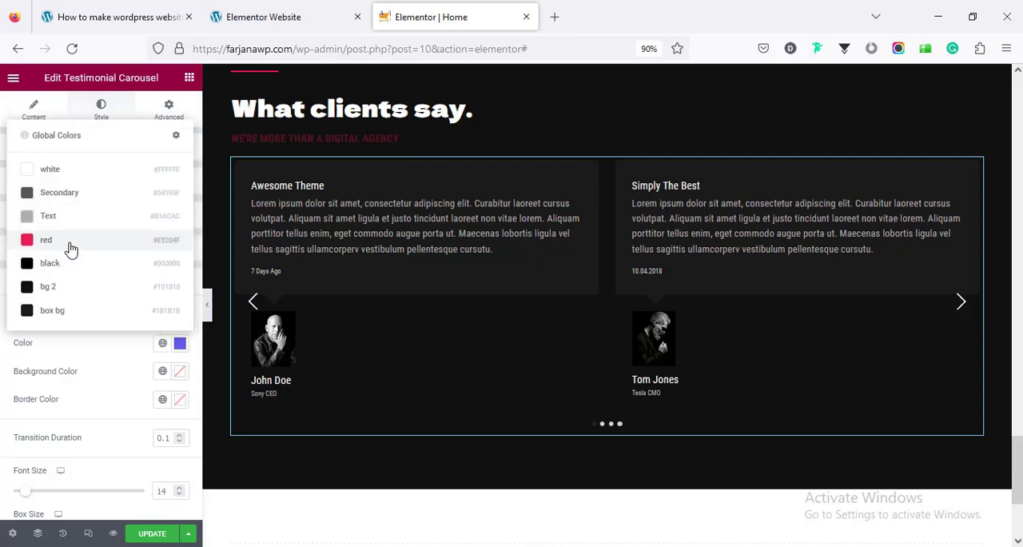
click(71, 240)
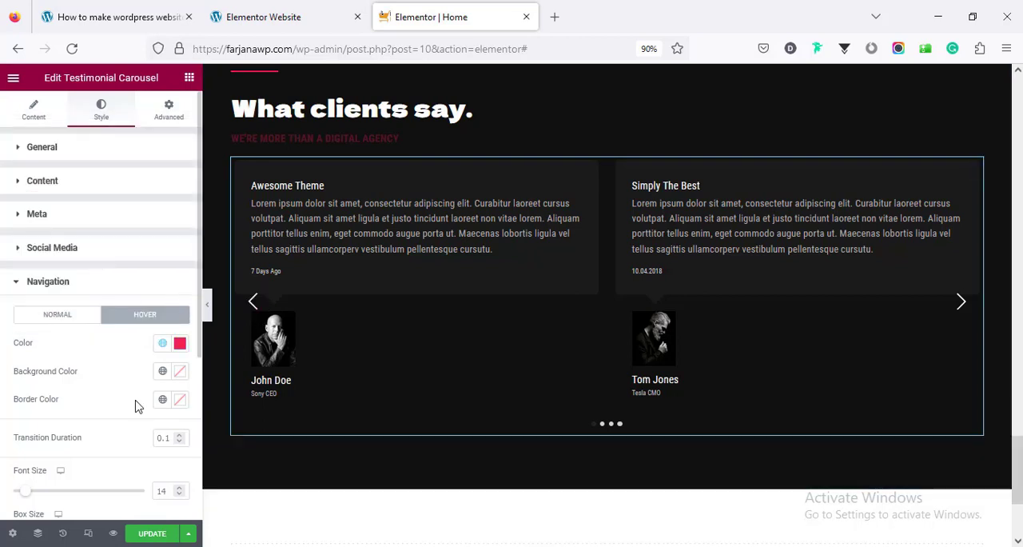
scroll(137, 406, down, 5)
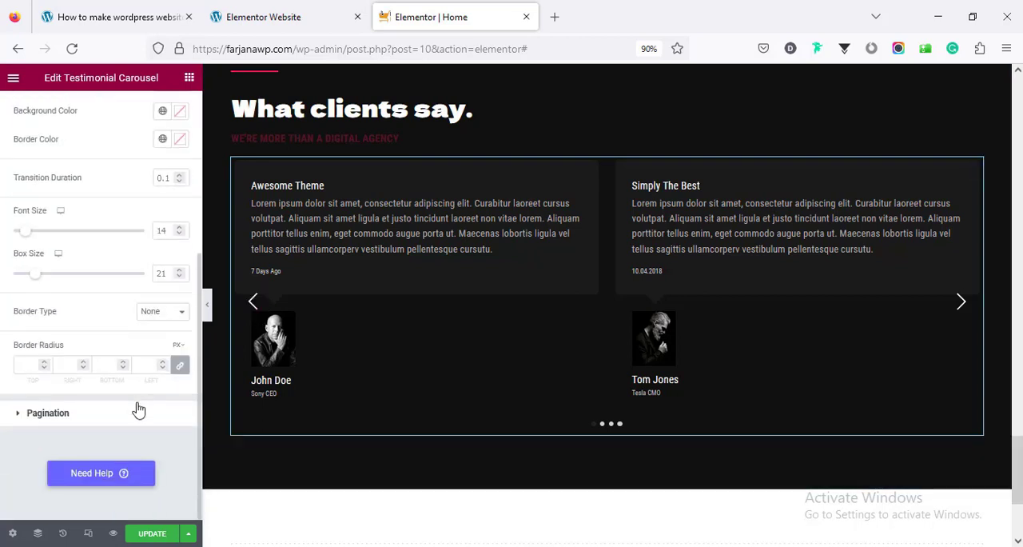
click(160, 535)
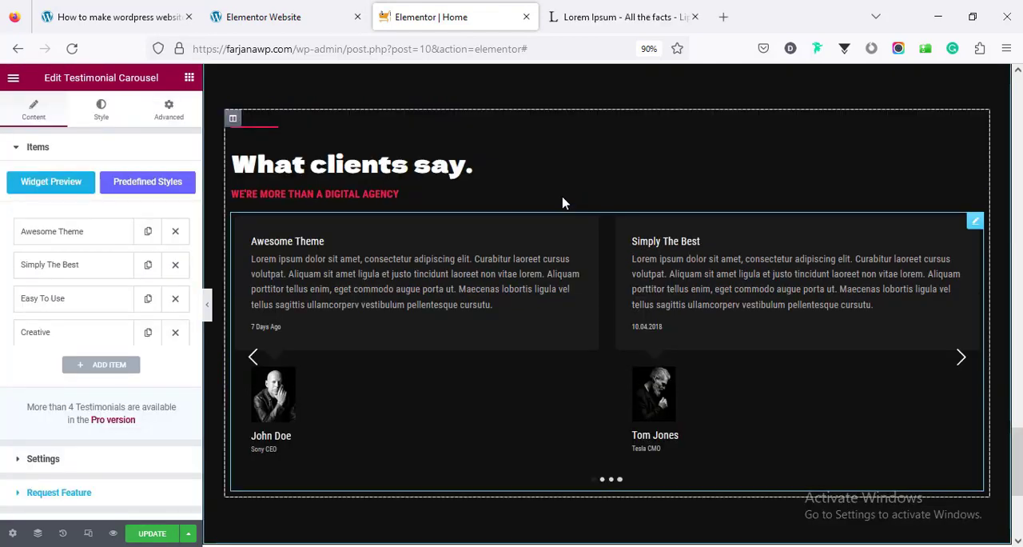
Examine the "Latest News." section with its blog post cards on the demo website
click(308, 20)
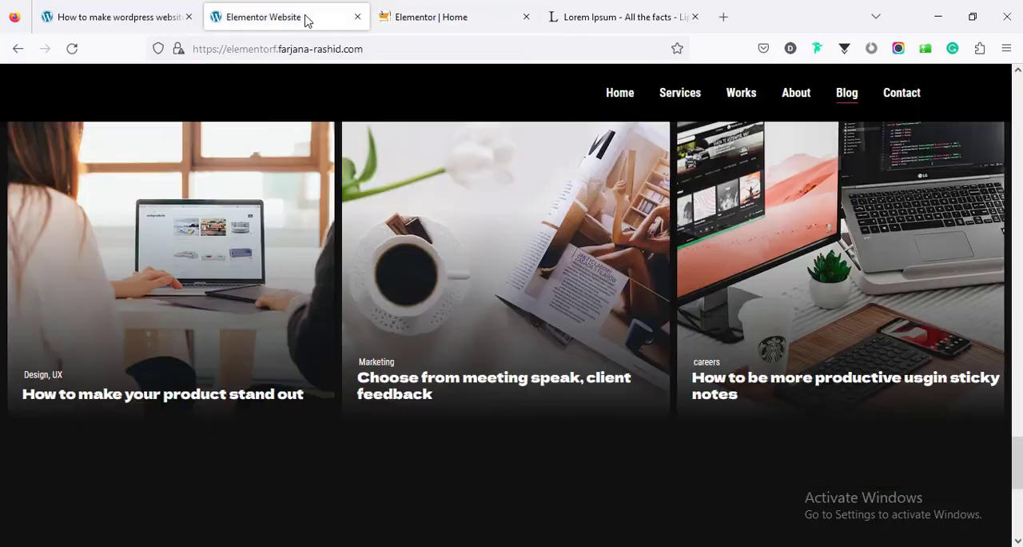
scroll(410, 318, up, 2)
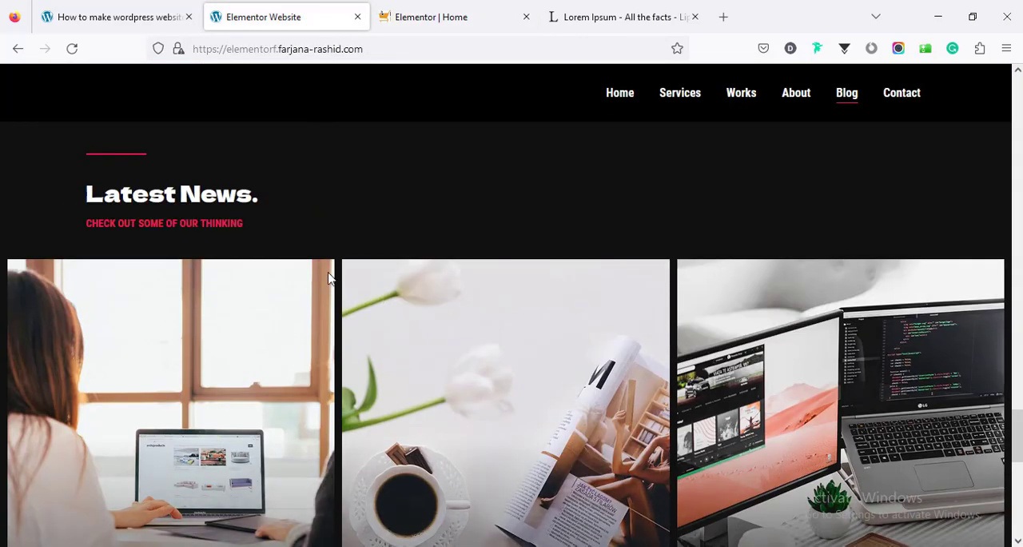
scroll(392, 267, down, 2)
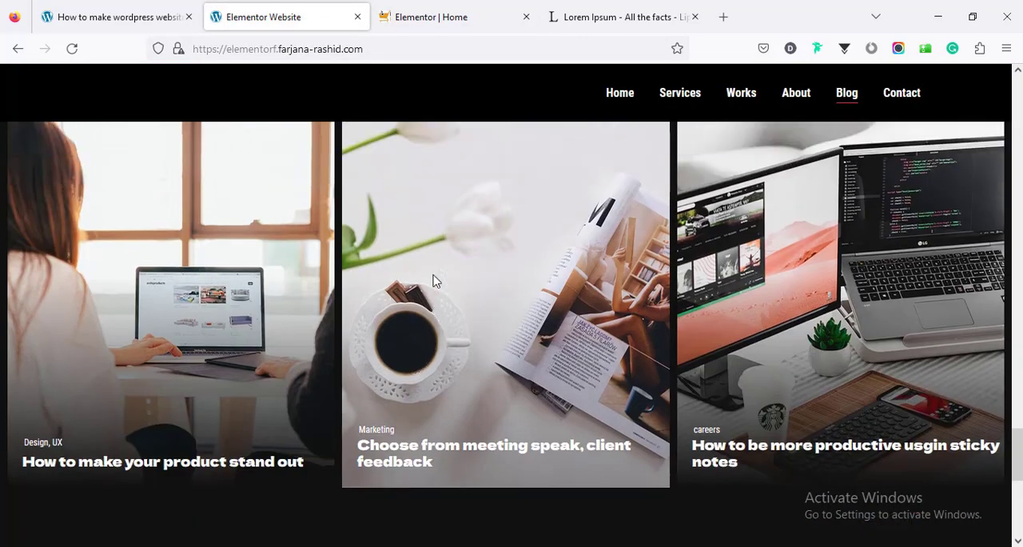
scroll(435, 281, up, 1)
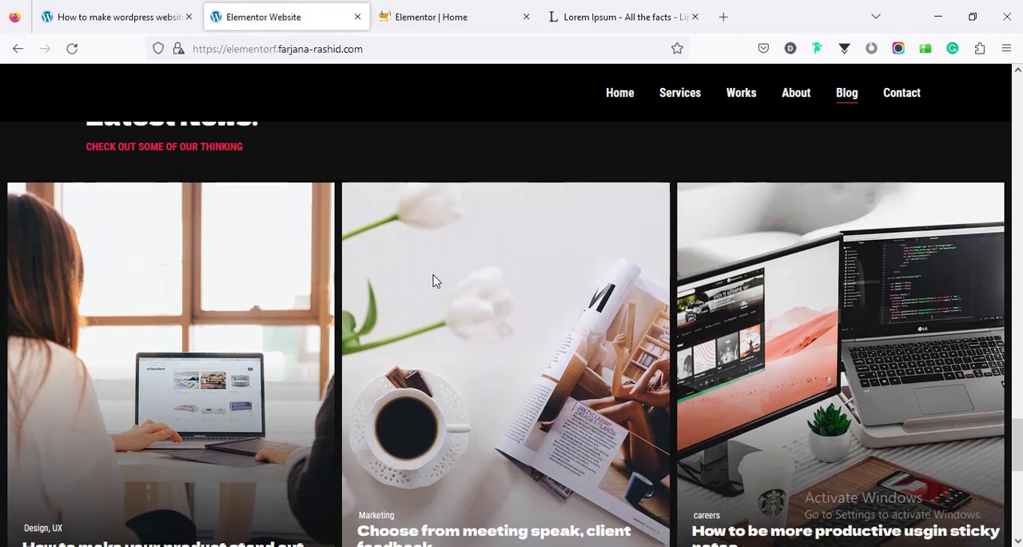
scroll(435, 281, up, 2)
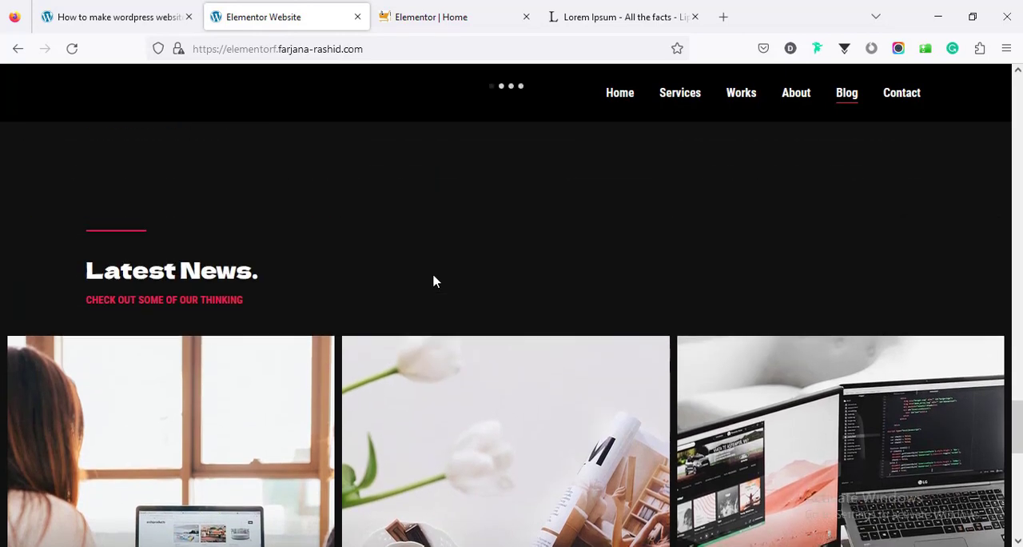
Return to the farjanawp.com page and exit Elementor to the WordPress page editor, applying "This Post" as the exit destination
click(449, 19)
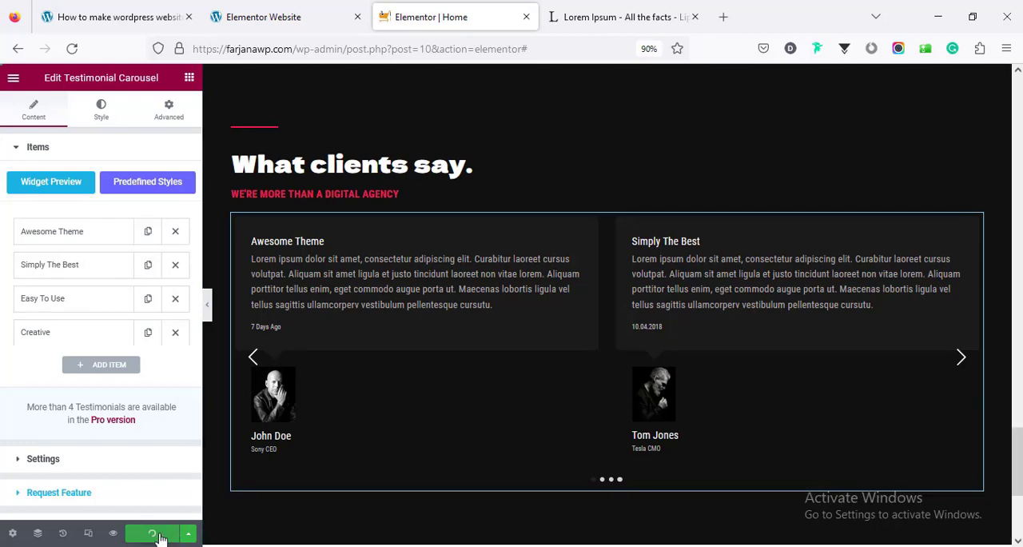
click(13, 78)
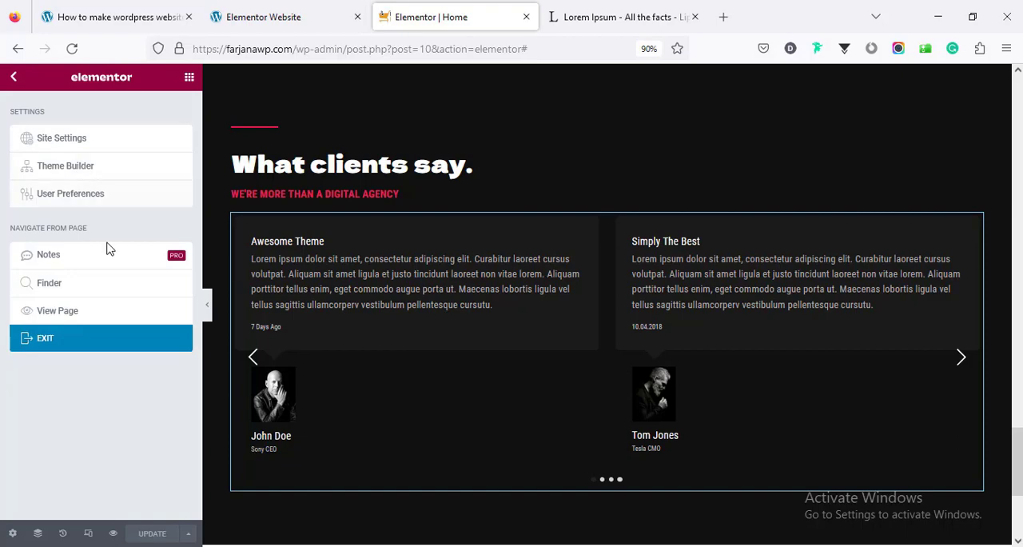
click(110, 335)
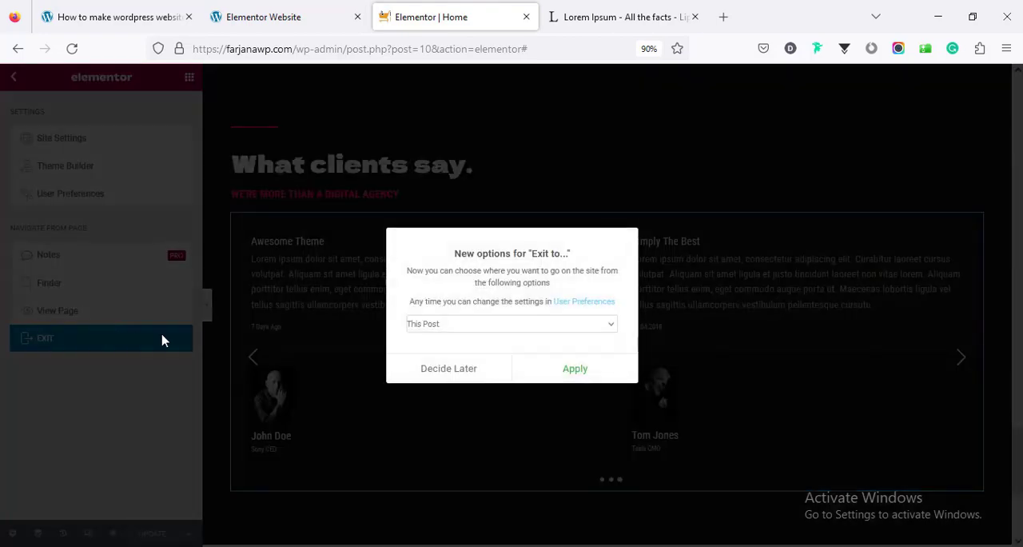
click(537, 370)
click(533, 336)
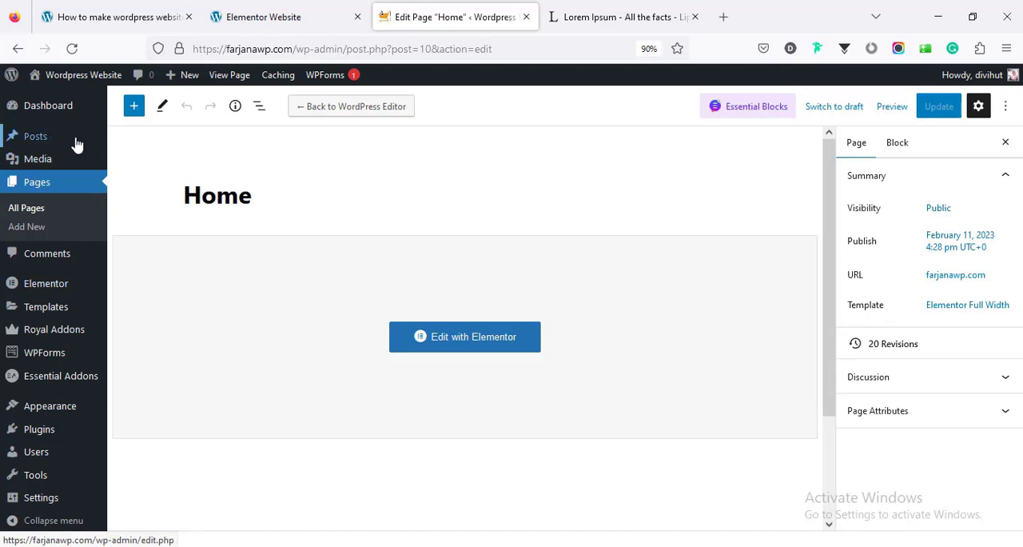
Create a new blog post titled "How to make your product stand out"
mouse_move(51, 137)
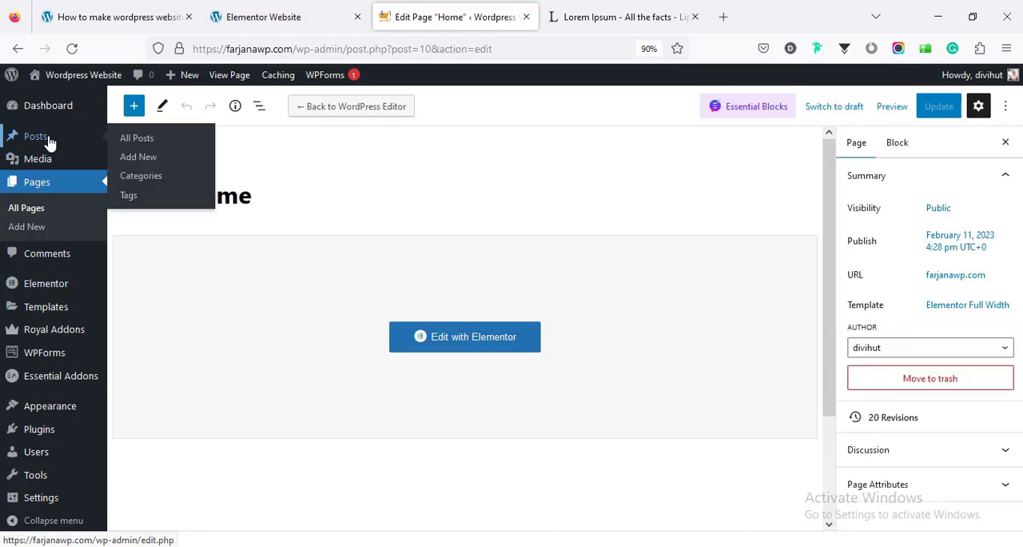
click(133, 159)
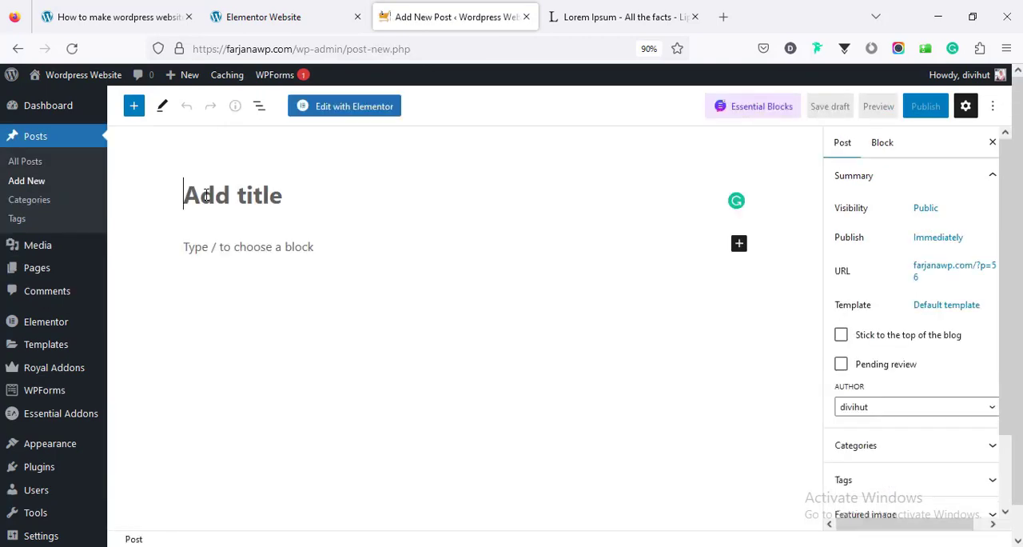
text(How to make your product stand out)
Fill the post body with the "What is Lorem Ipsum?" and "Why do we use it?" sections copied from lipsum.com
click(247, 252)
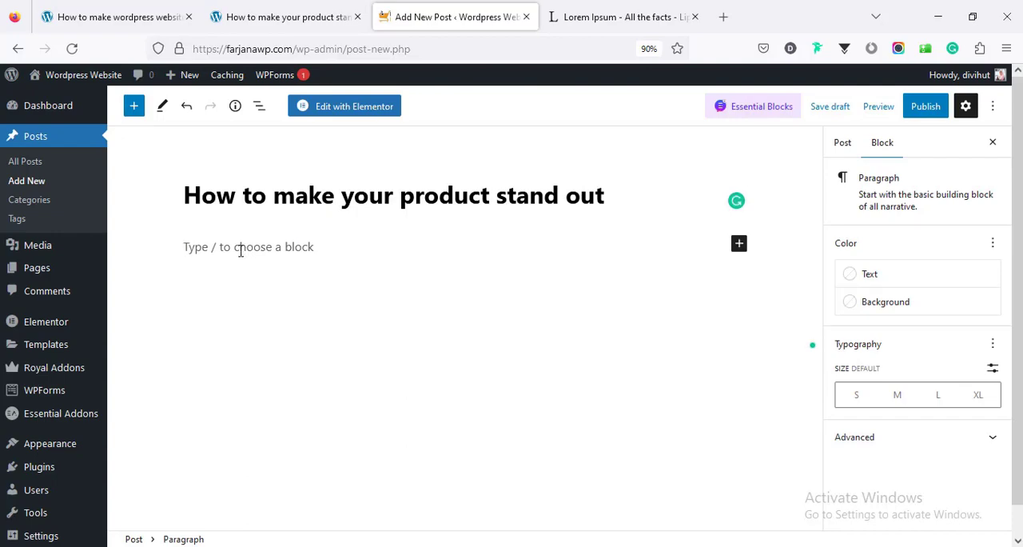
click(567, 18)
scroll(405, 249, down, 3)
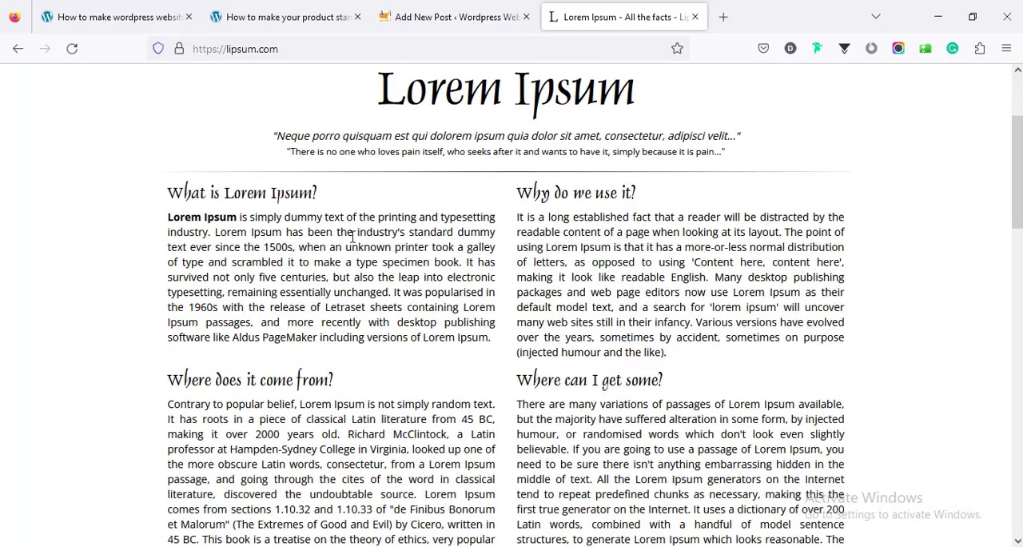
drag(171, 192, 554, 339)
right_click(648, 292)
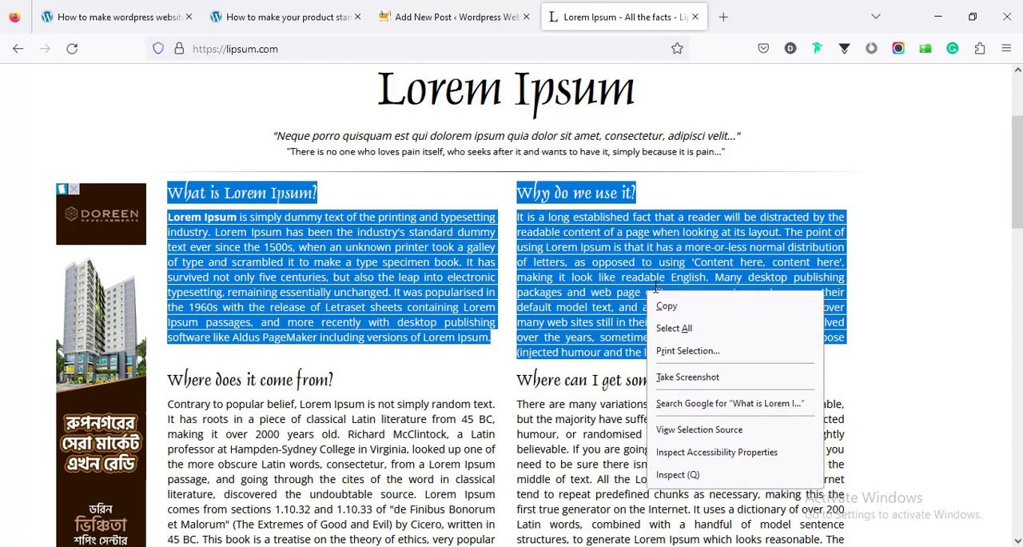
click(666, 307)
click(435, 17)
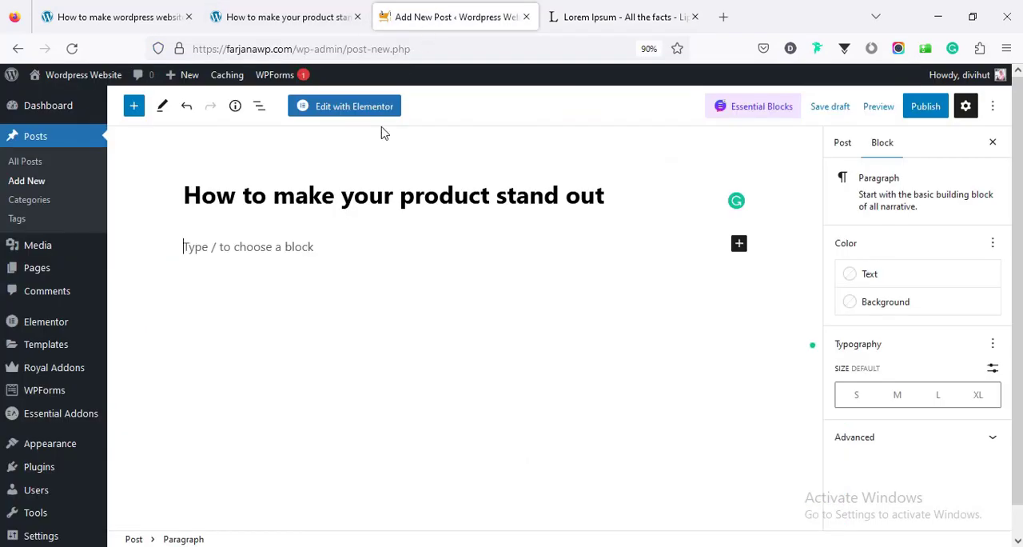
right_click(281, 252)
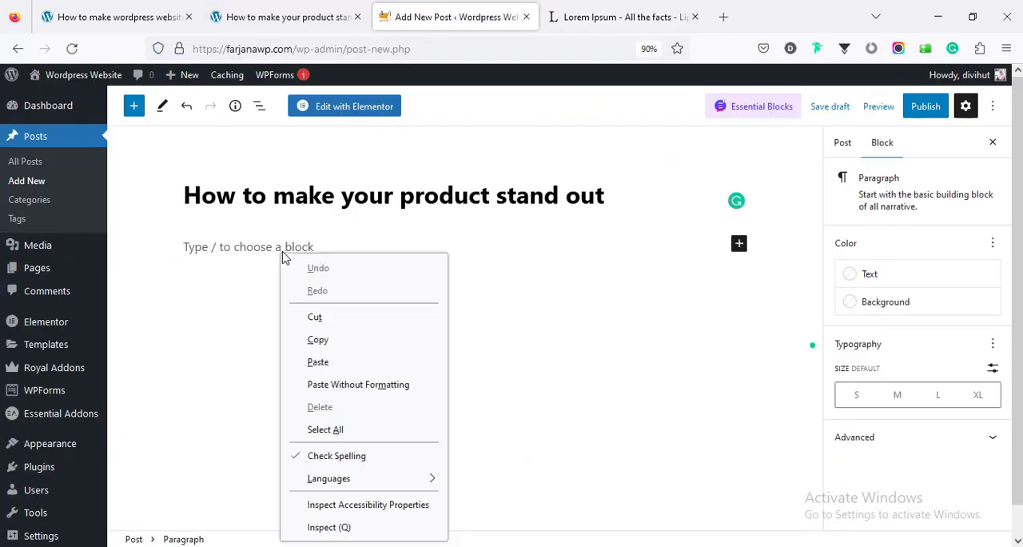
click(331, 362)
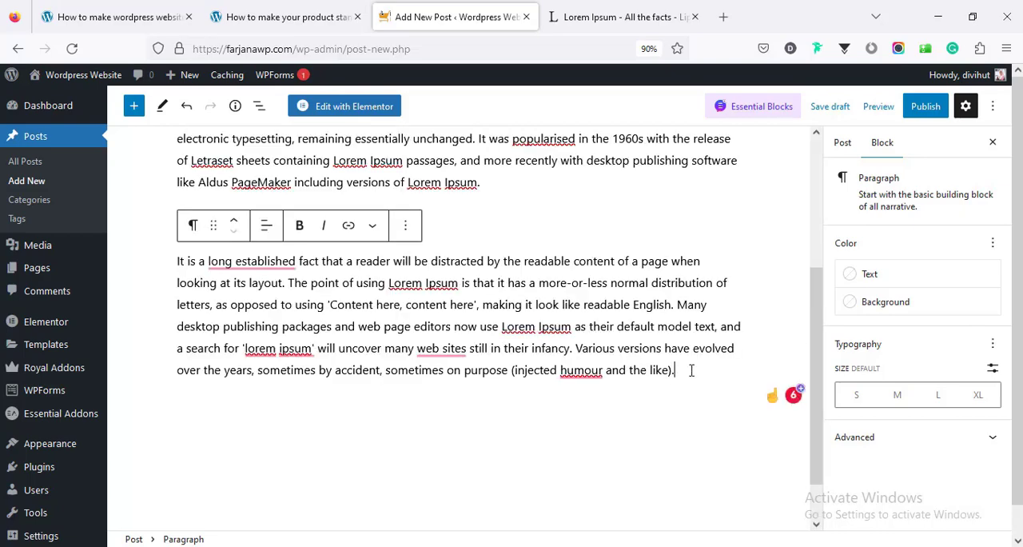
Insert an image block below the last paragraph and upload 01-min.jpg from the blog folder into it
key(Return)
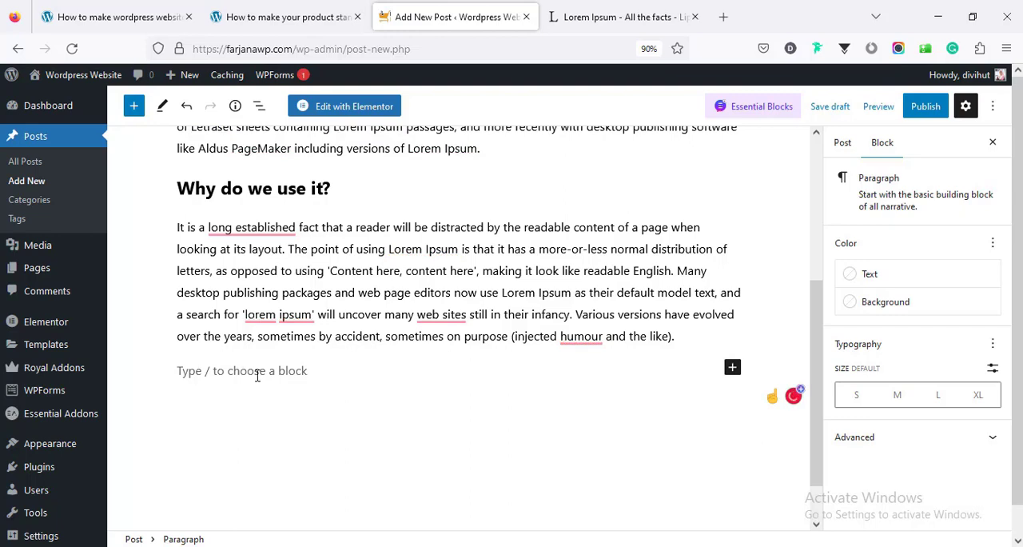
click(734, 369)
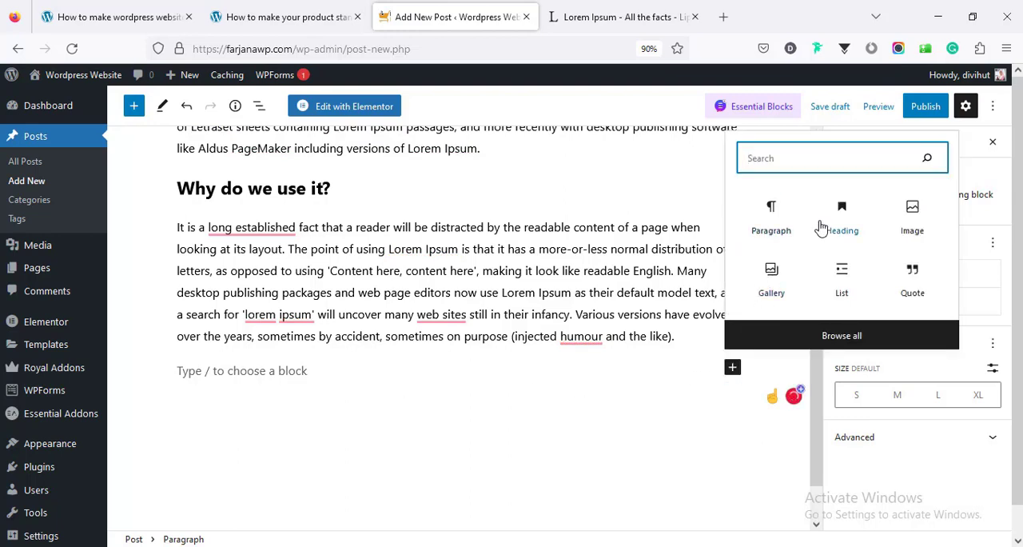
click(912, 221)
click(912, 221)
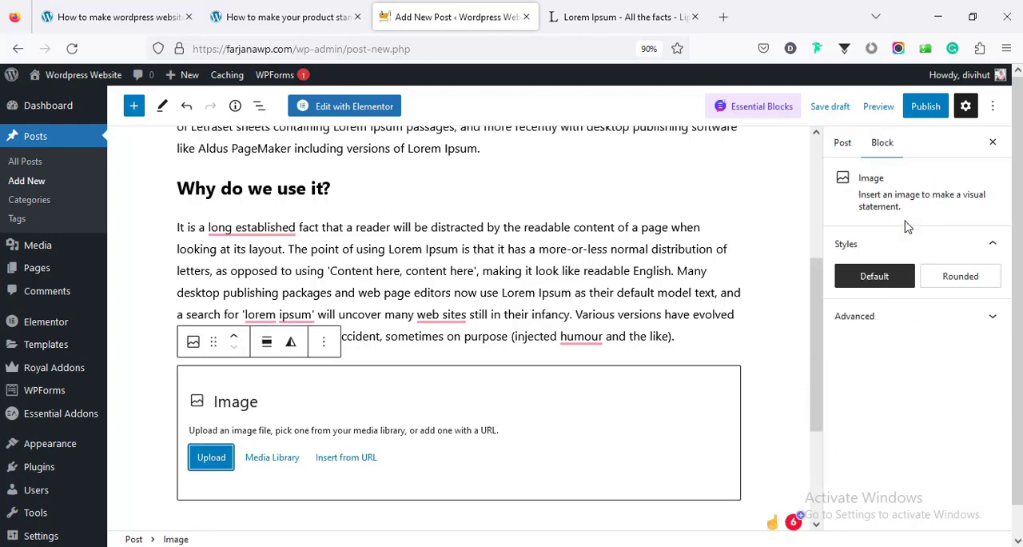
click(213, 456)
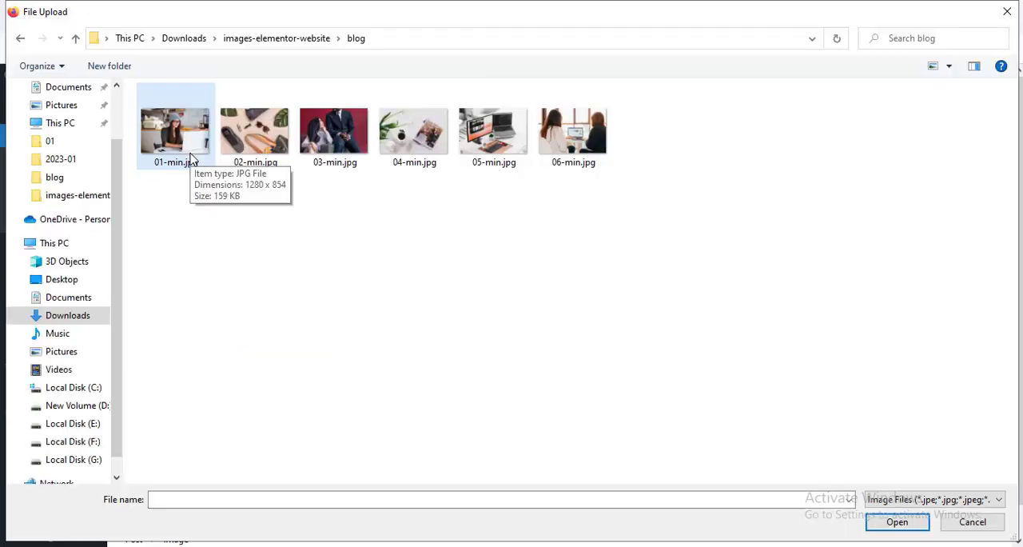
click(179, 143)
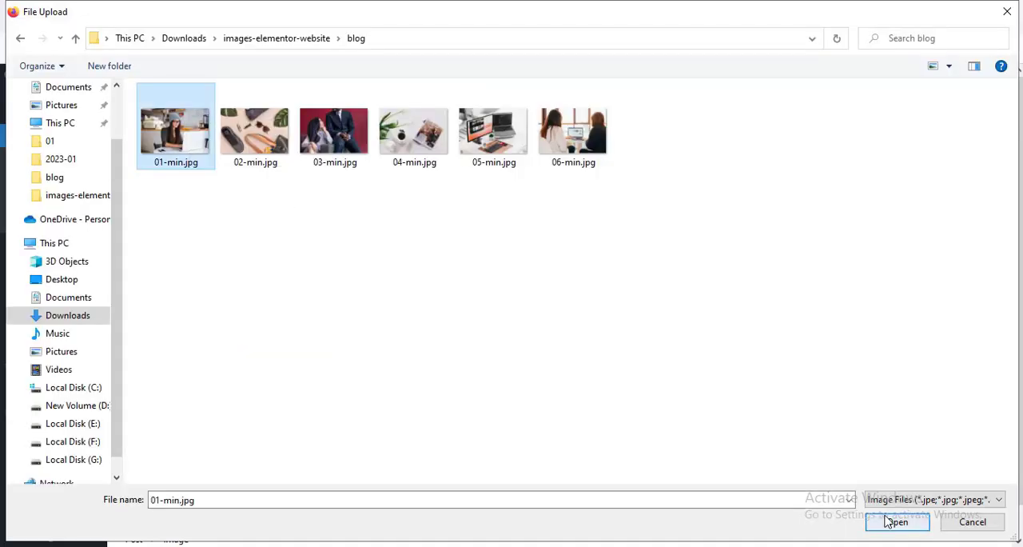
click(891, 518)
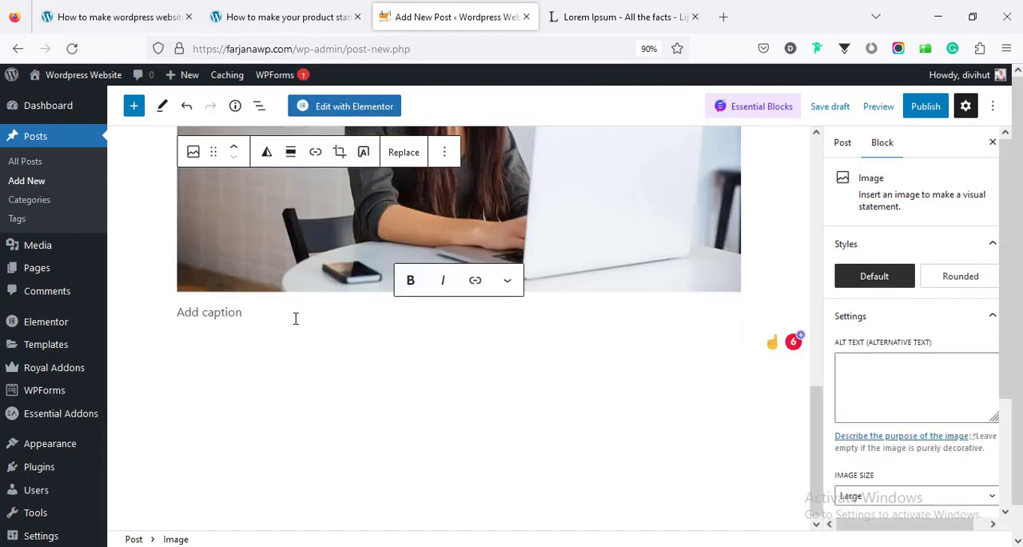
Copy the opening of the "Where does it come from?" paragraph on lipsum.com, from "Contrary to popular belief" through "Hampden-Sydney College in Virginia,"
click(575, 14)
scroll(365, 343, down, 1)
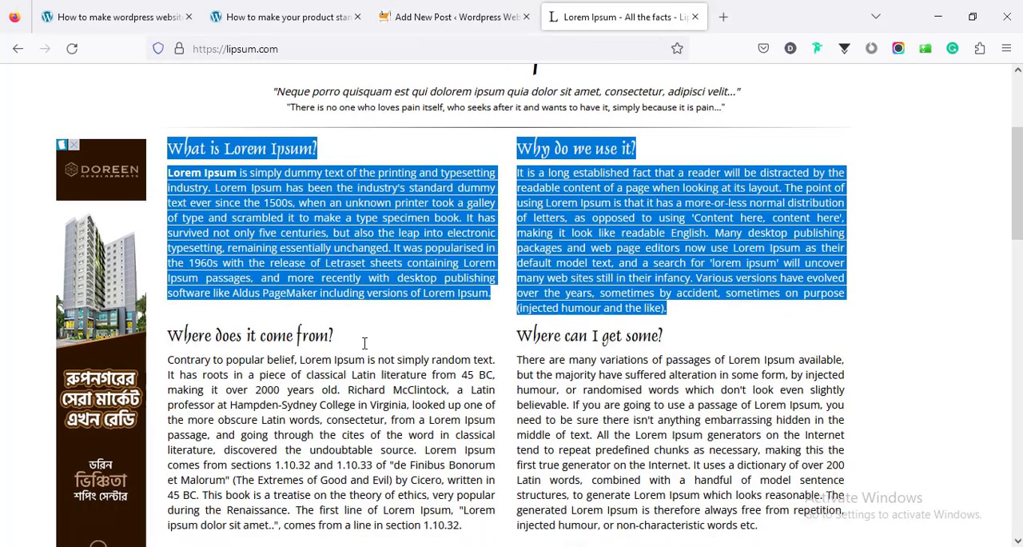
scroll(365, 343, down, 1)
click(167, 258)
drag(170, 253, 407, 296)
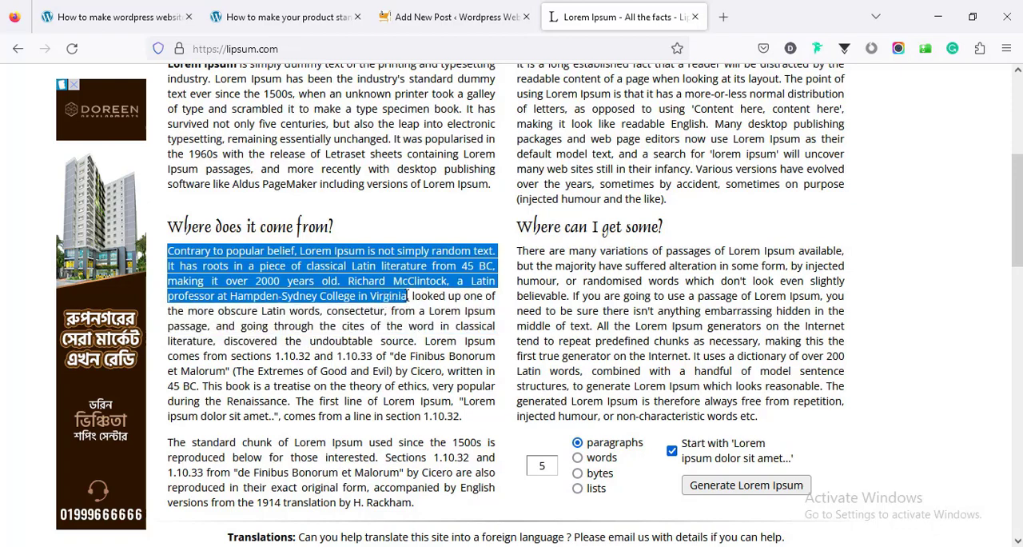
right_click(397, 275)
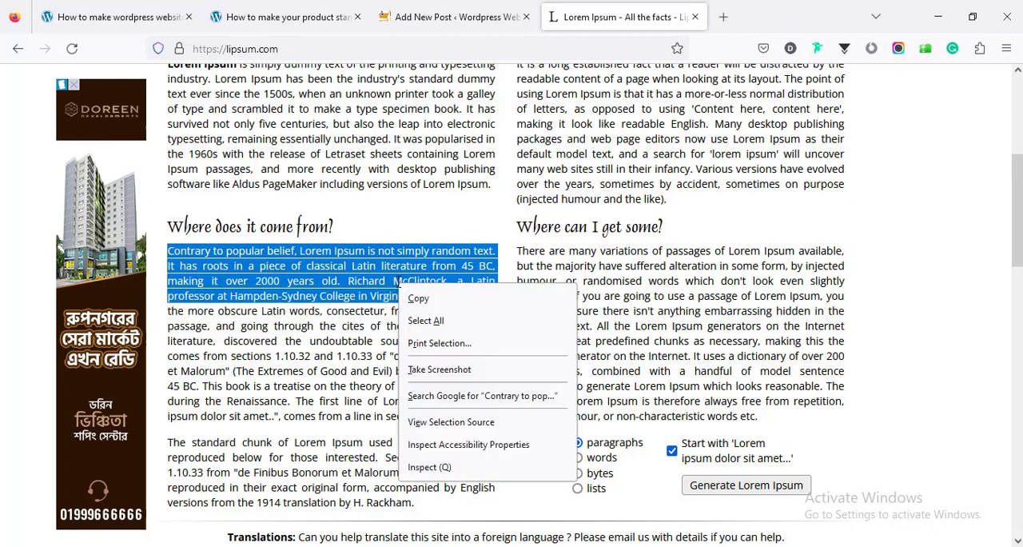
click(416, 294)
Insert a Quote block below the post's image with the copied text and an author citation, and paste the text again as a paragraph beneath it
click(284, 7)
click(404, 10)
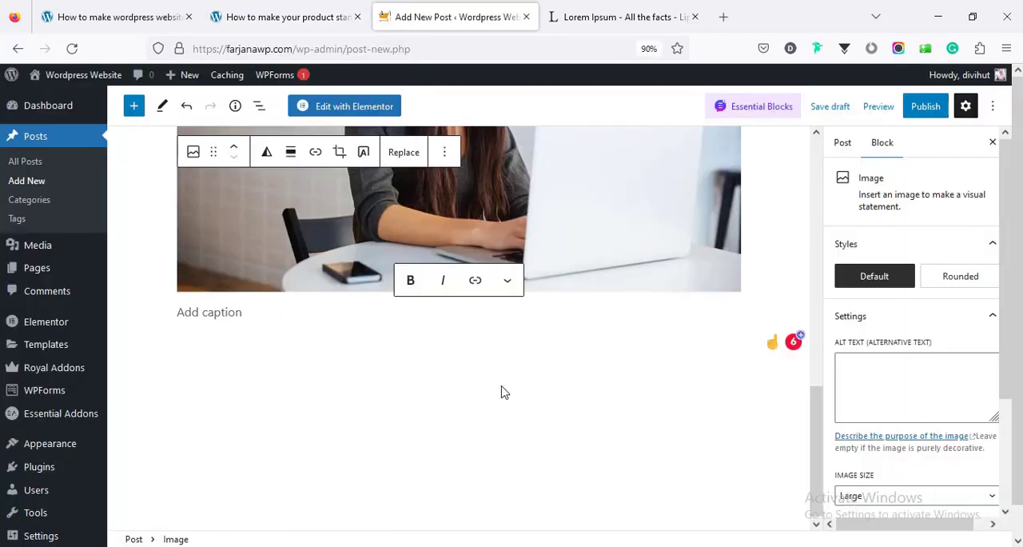
click(332, 336)
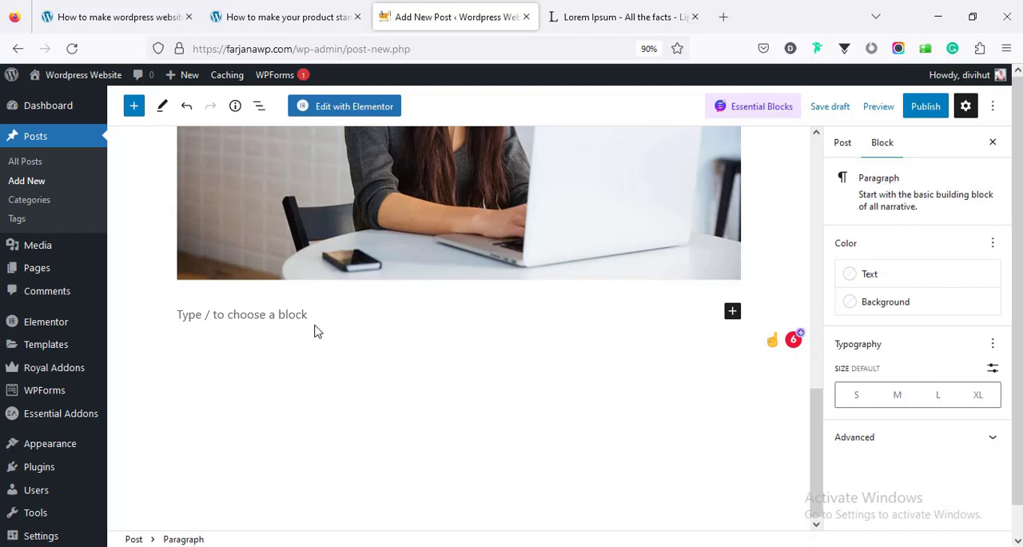
click(731, 311)
click(773, 114)
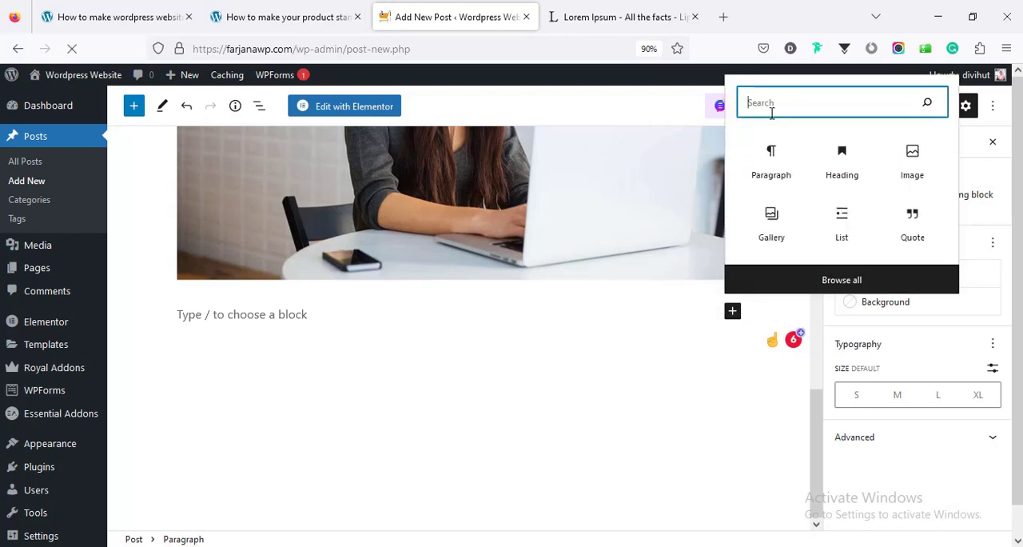
text(quo)
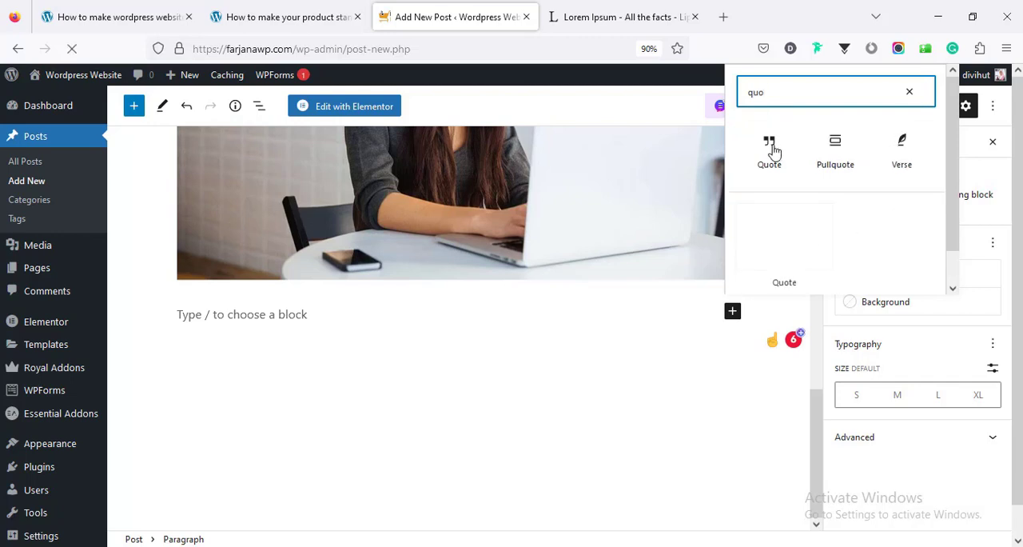
click(769, 150)
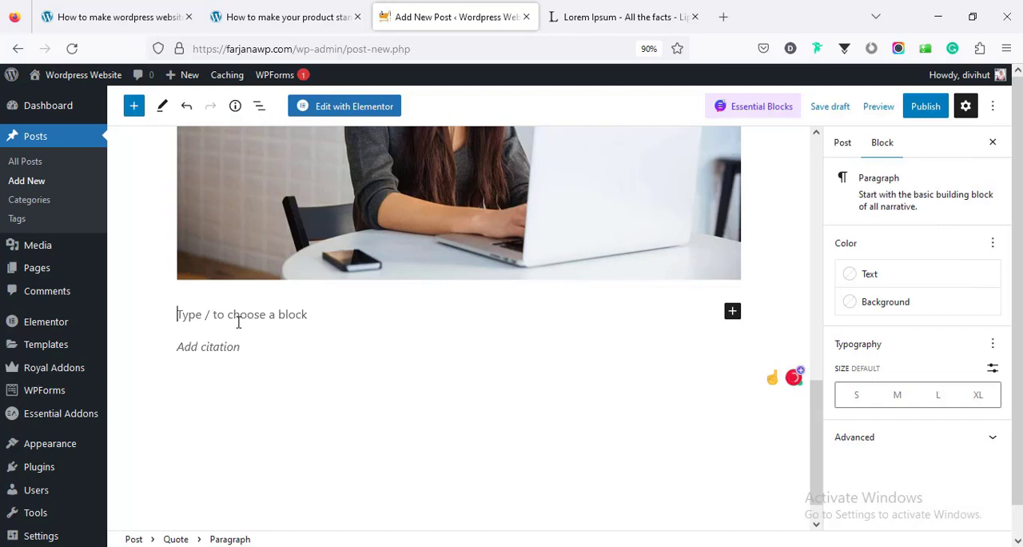
key(ctrl+v)
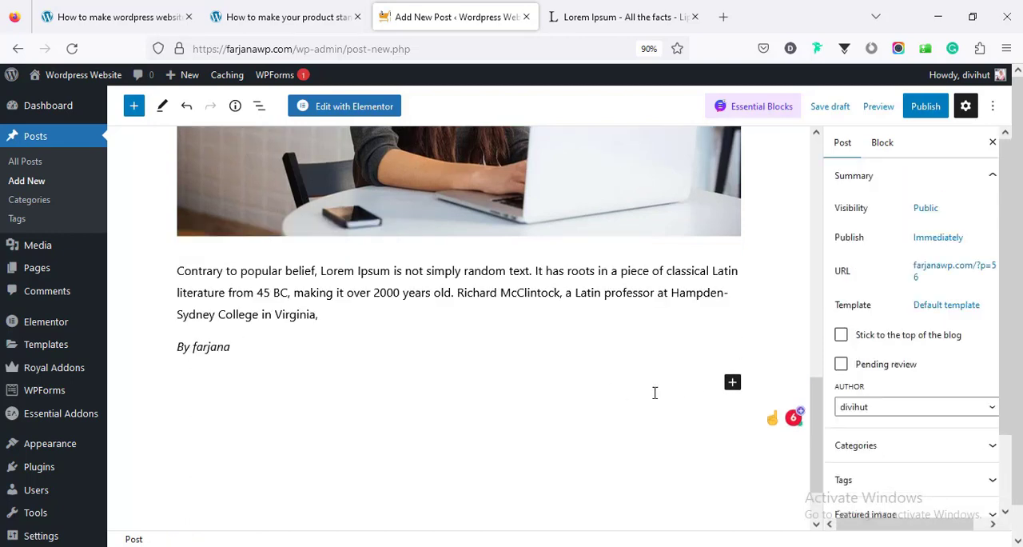
click(316, 406)
key(ctrl+v)
Create a new category named "Design" in the post settings and assign the post to it
scroll(393, 365, up, 7)
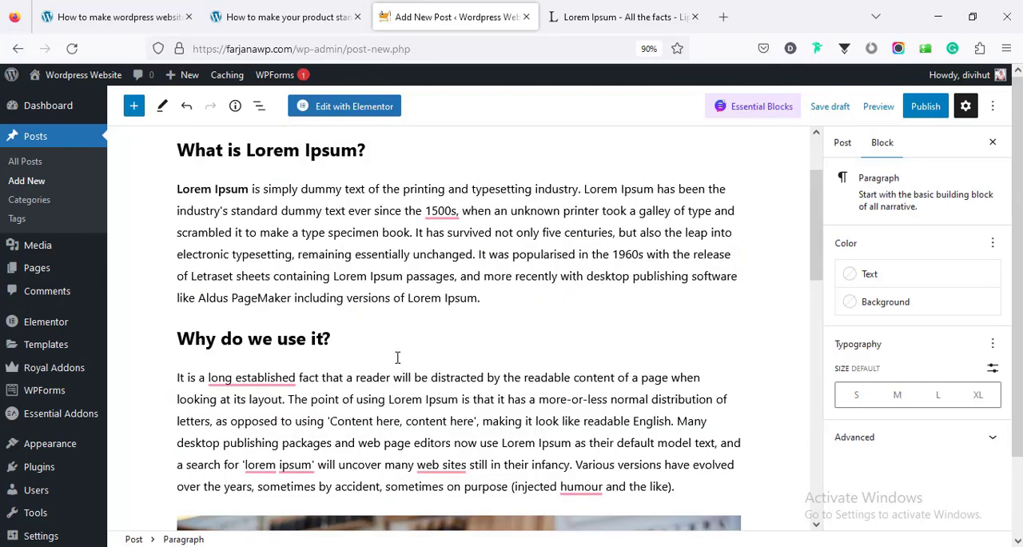
scroll(397, 357, up, 2)
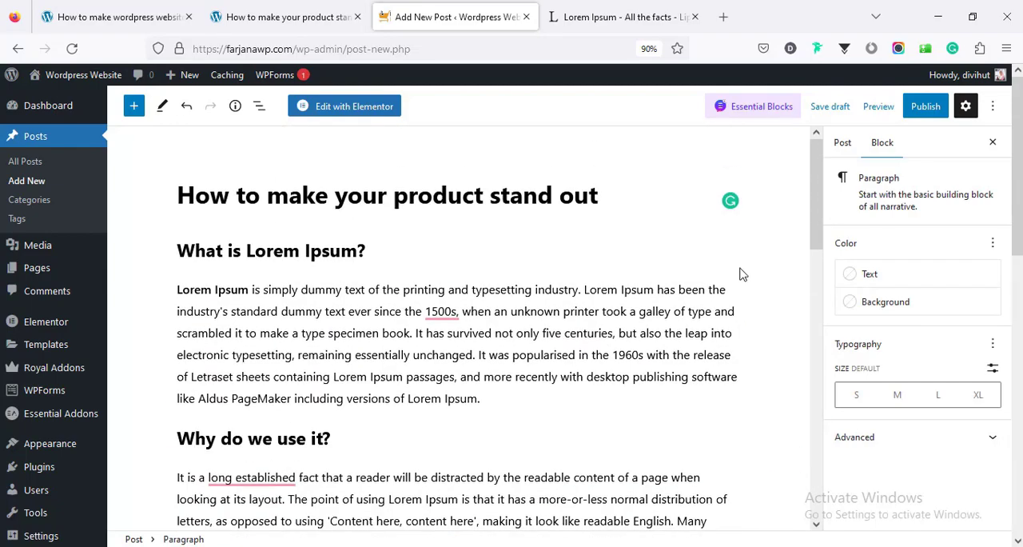
click(843, 147)
scroll(835, 304, down, 1)
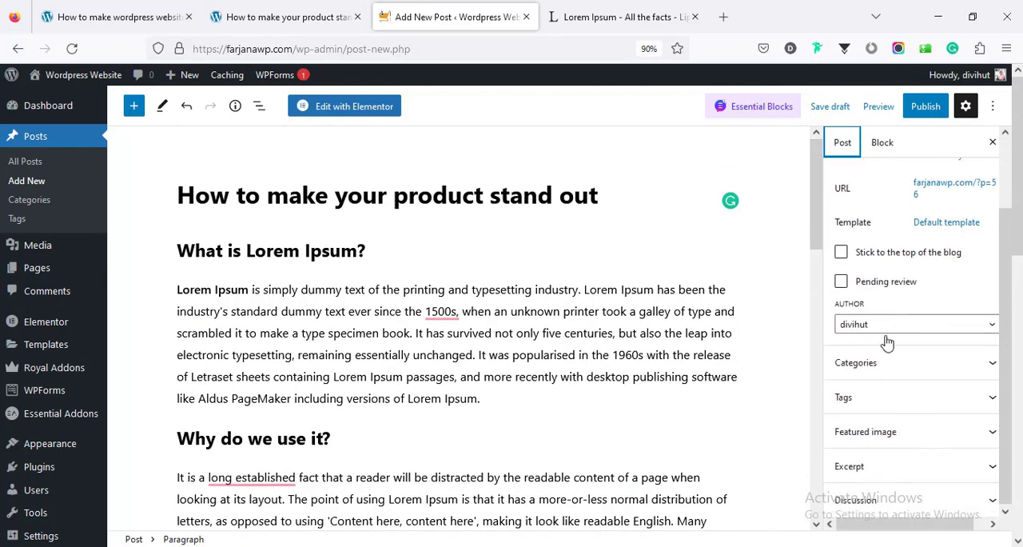
click(858, 364)
click(857, 363)
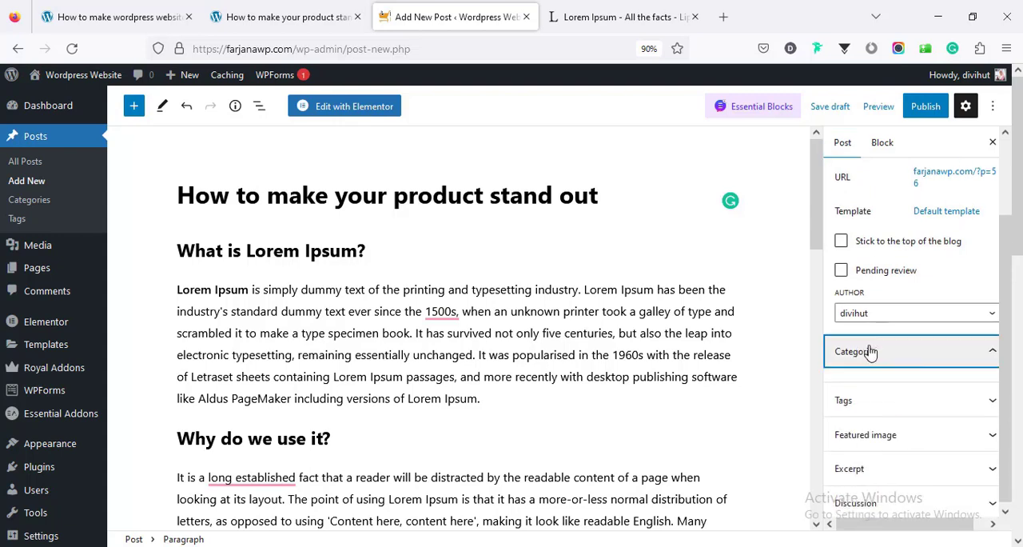
click(869, 367)
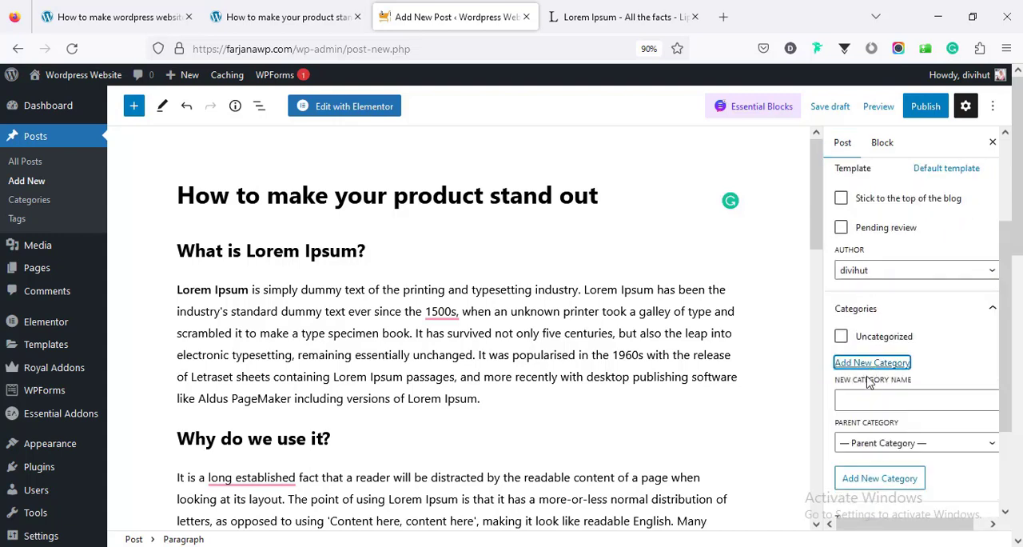
click(858, 400)
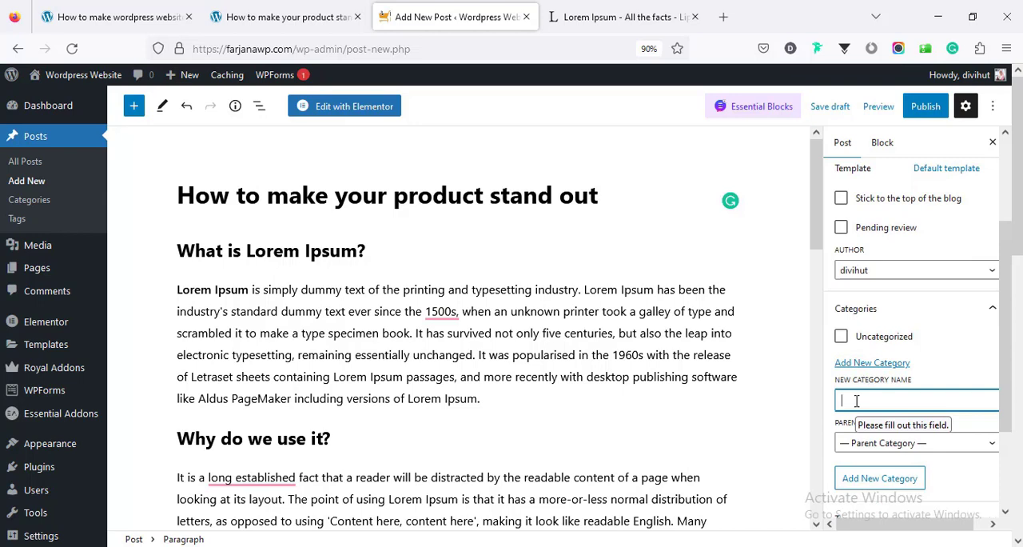
text(Design)
scroll(879, 384, down, 2)
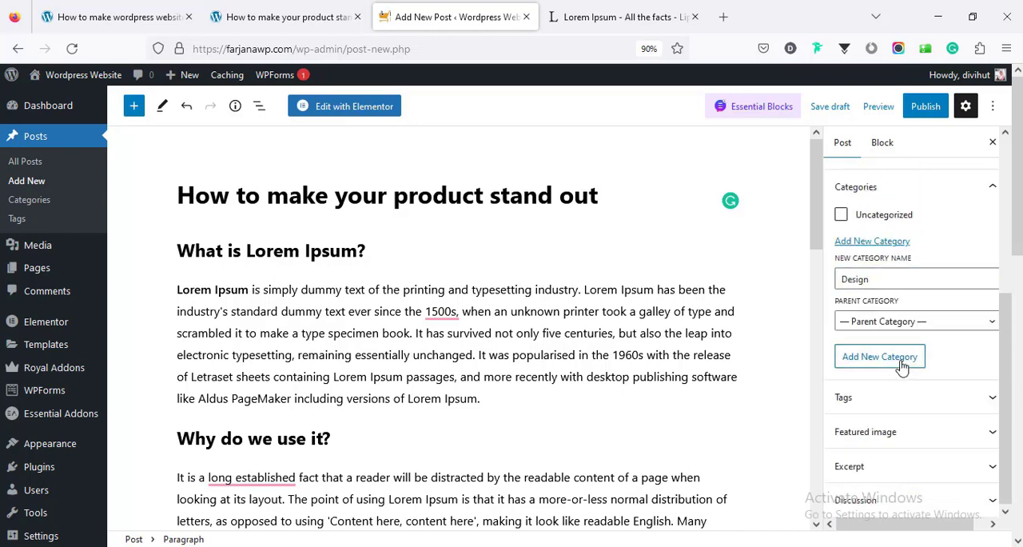
click(902, 366)
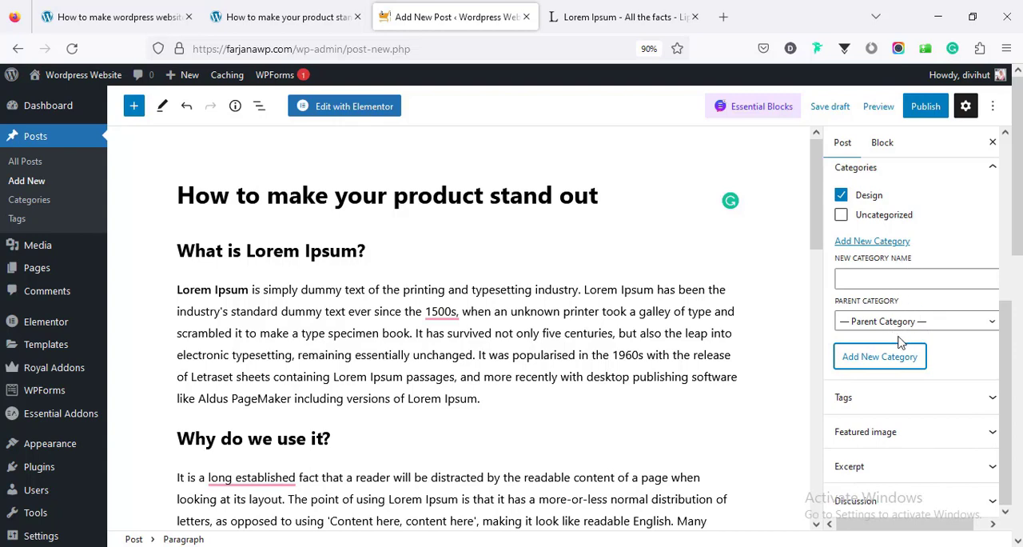
Set 01-min.jpg from the media library as the post's featured image
scroll(911, 340, down, 3)
click(875, 430)
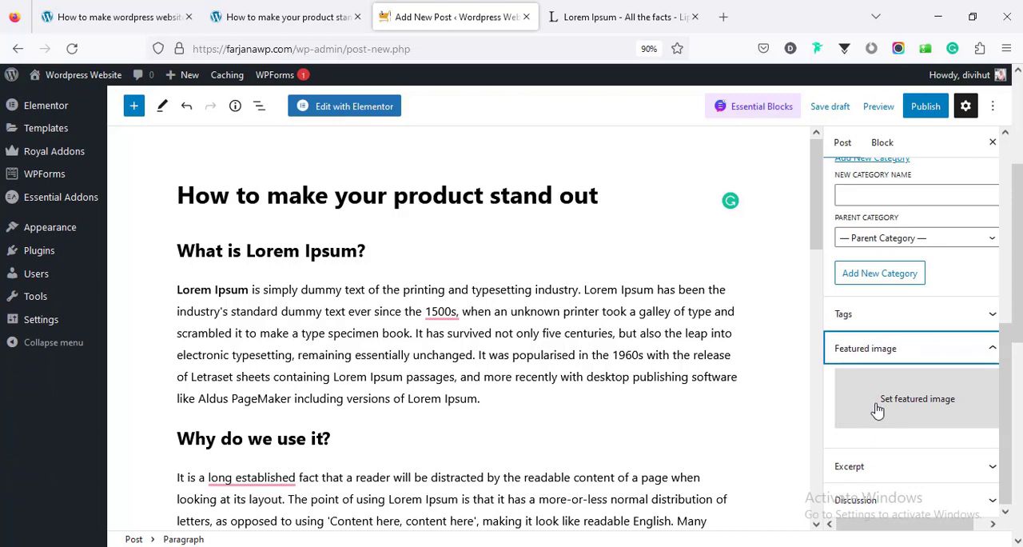
click(878, 409)
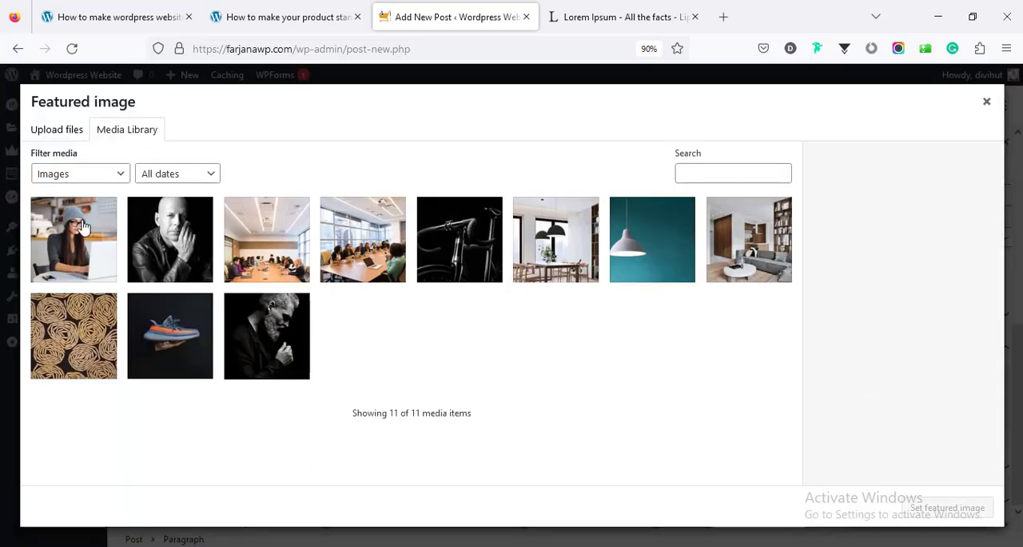
click(80, 232)
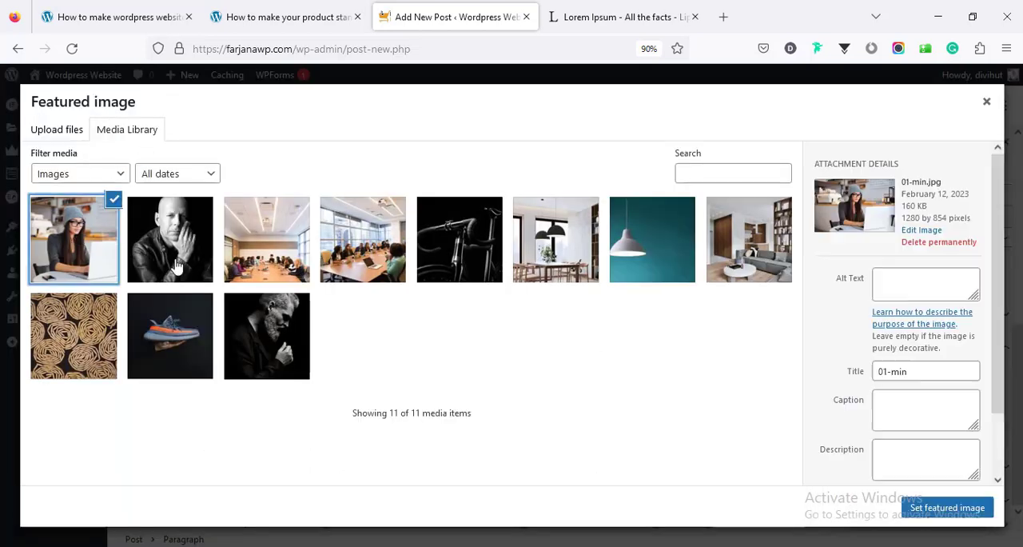
click(946, 507)
Add the tags "design" and "product" to the post
scroll(956, 384, up, 3)
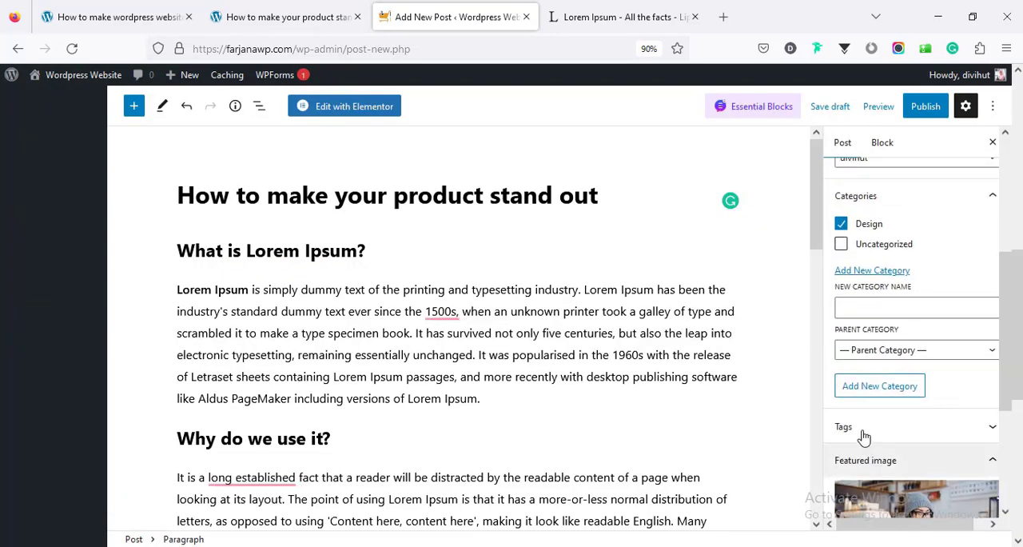
click(955, 426)
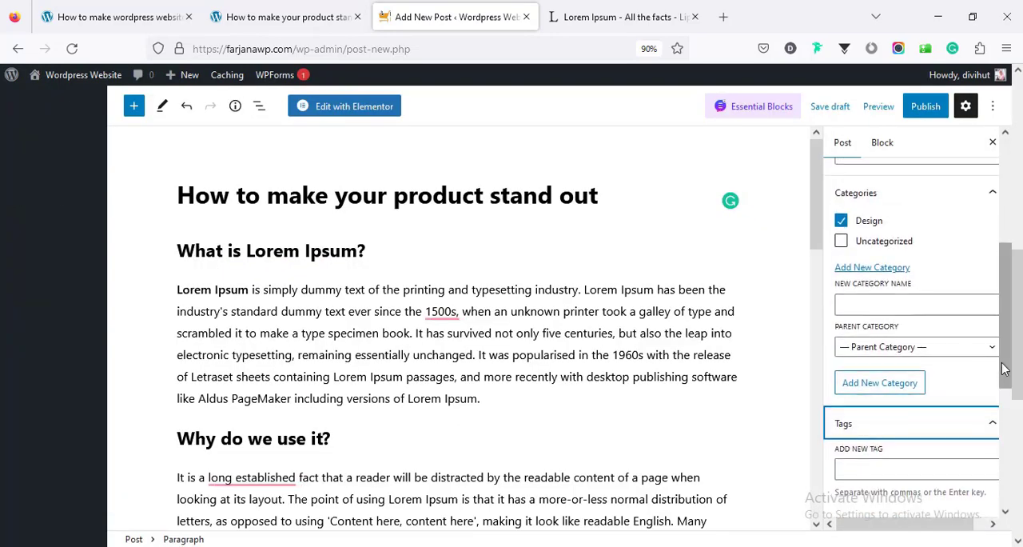
drag(1005, 361, 1005, 422)
click(907, 353)
text(design)
key(Return)
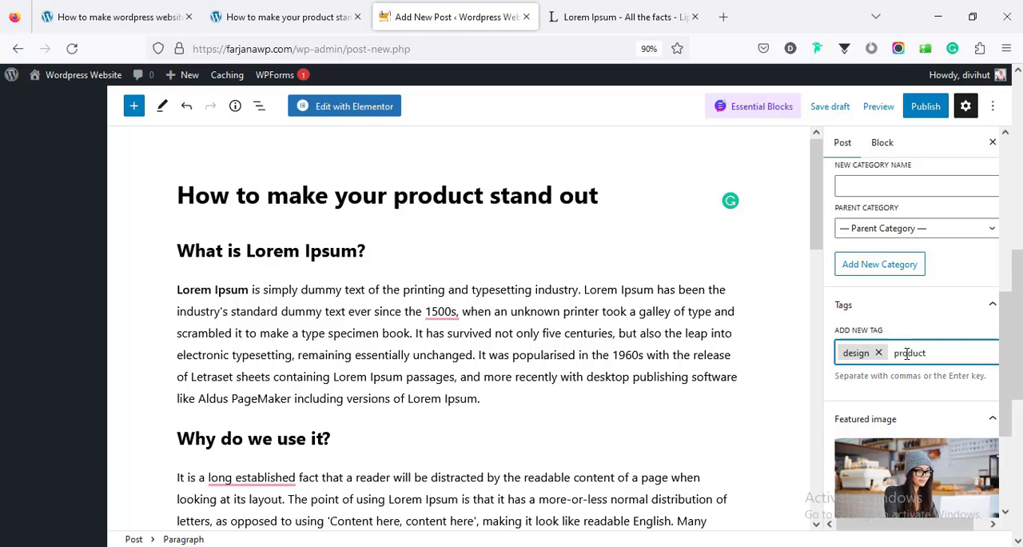
text(product)
key(Return)
Publish the "How to make your product stand out" post
scroll(907, 359, up, 5)
scroll(782, 352, up, 5)
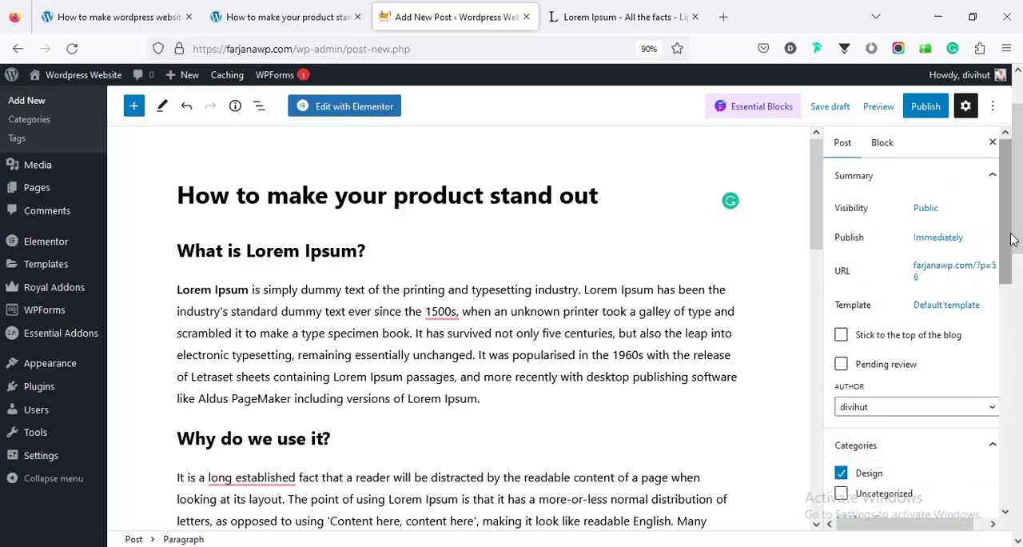
click(923, 107)
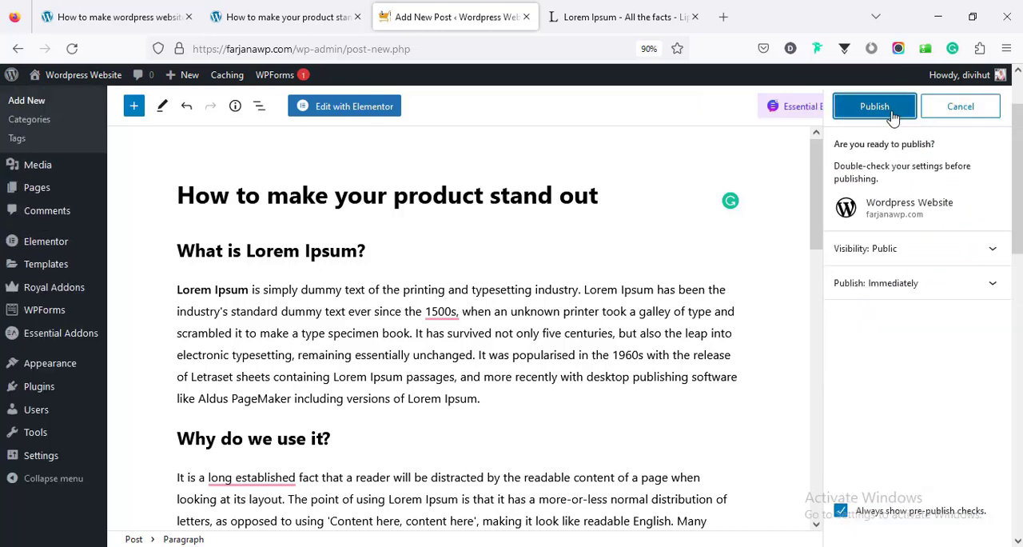
click(892, 113)
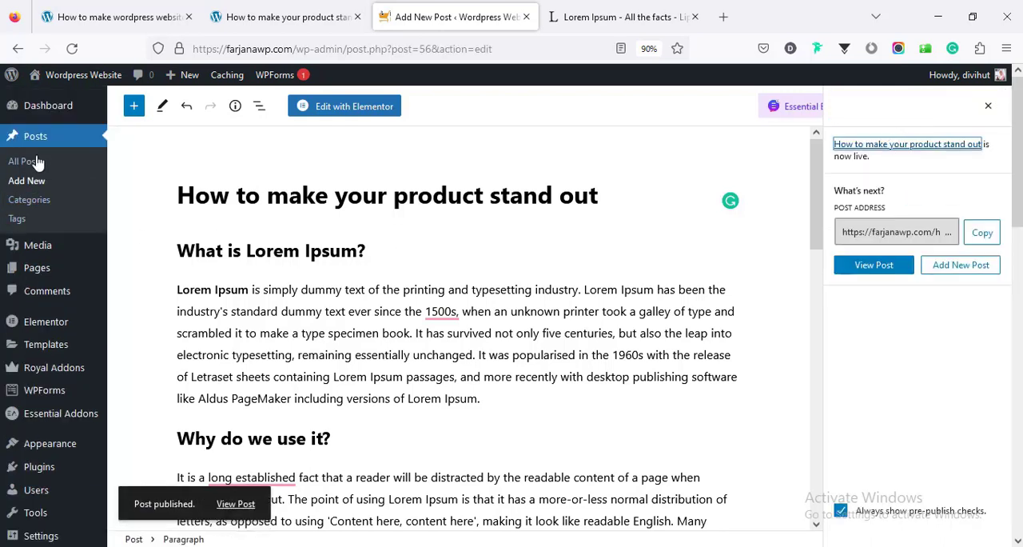
Duplicate the published post with EA Duplicator in the posts list and open the copy for editing
click(34, 164)
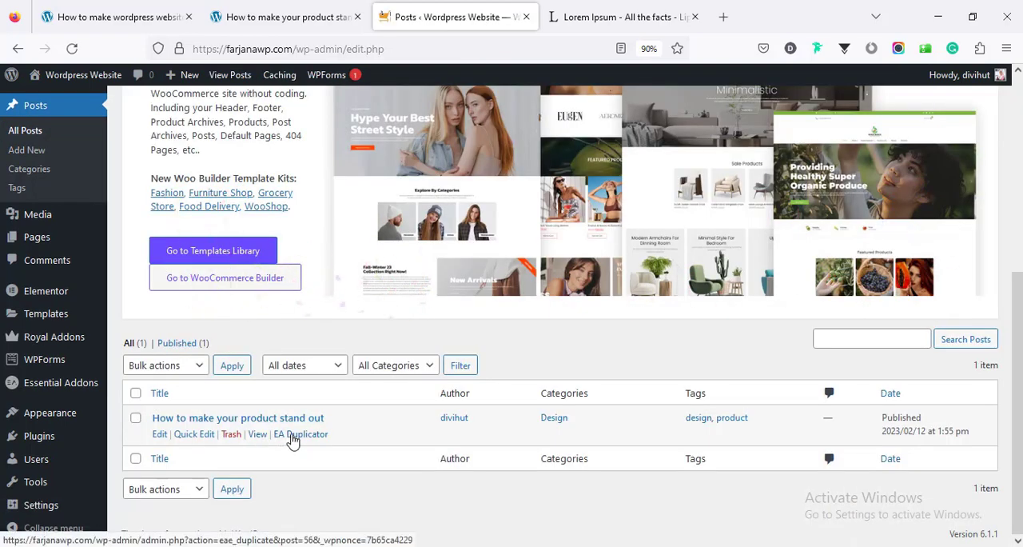
click(297, 435)
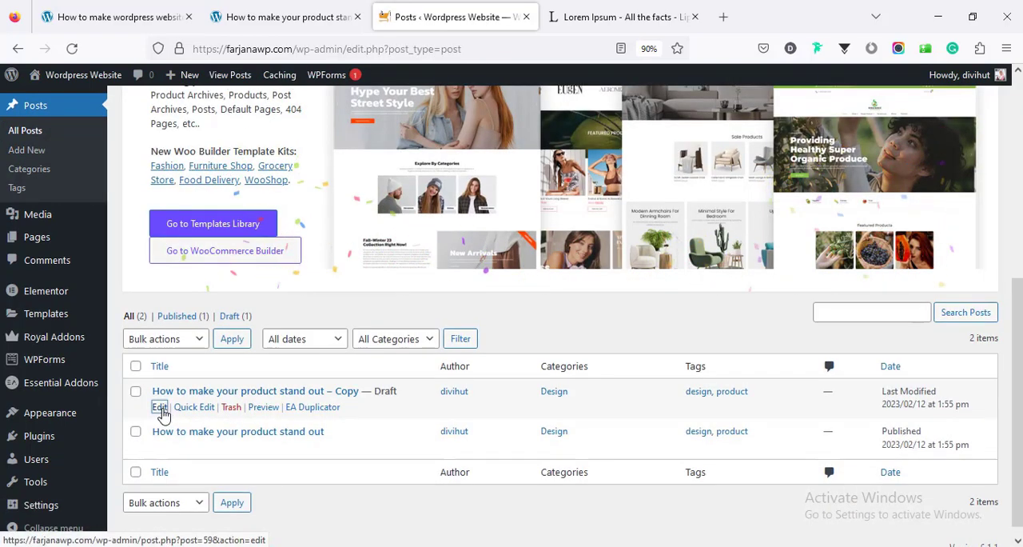
click(164, 409)
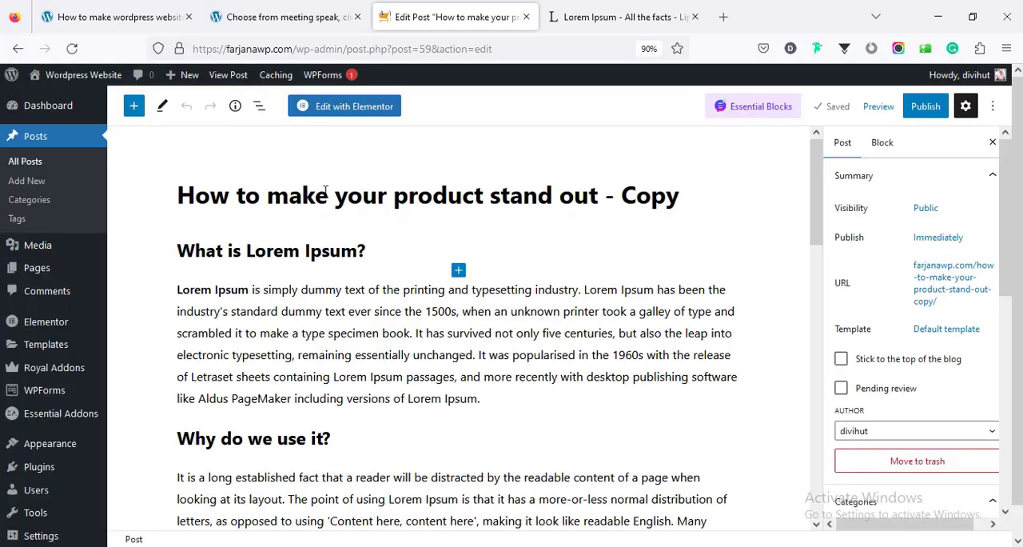
Retitle the duplicated post "Choose from meeting speak, client feedback" and publish it
triple_click(326, 193)
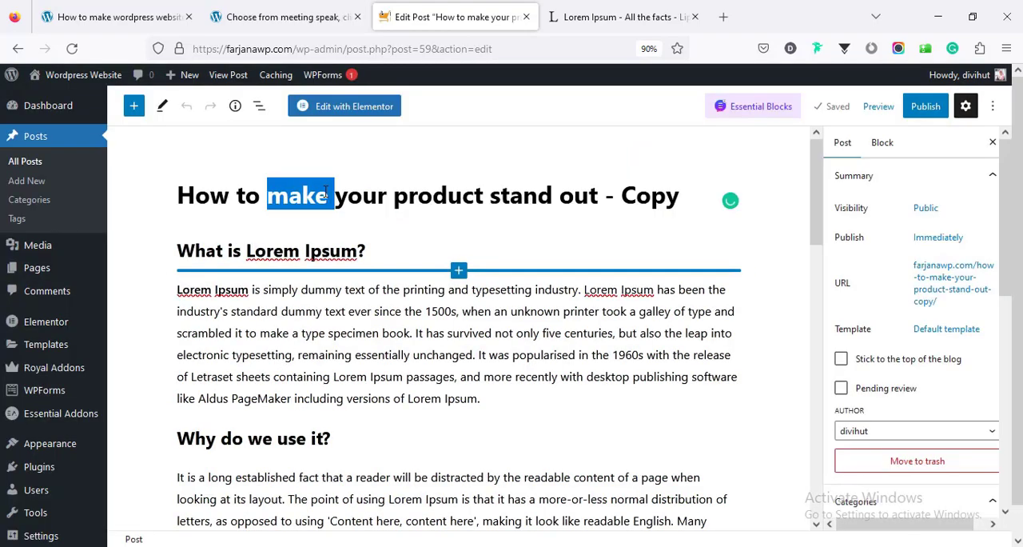
text(Choose from meeting speak, client feedback)
click(918, 114)
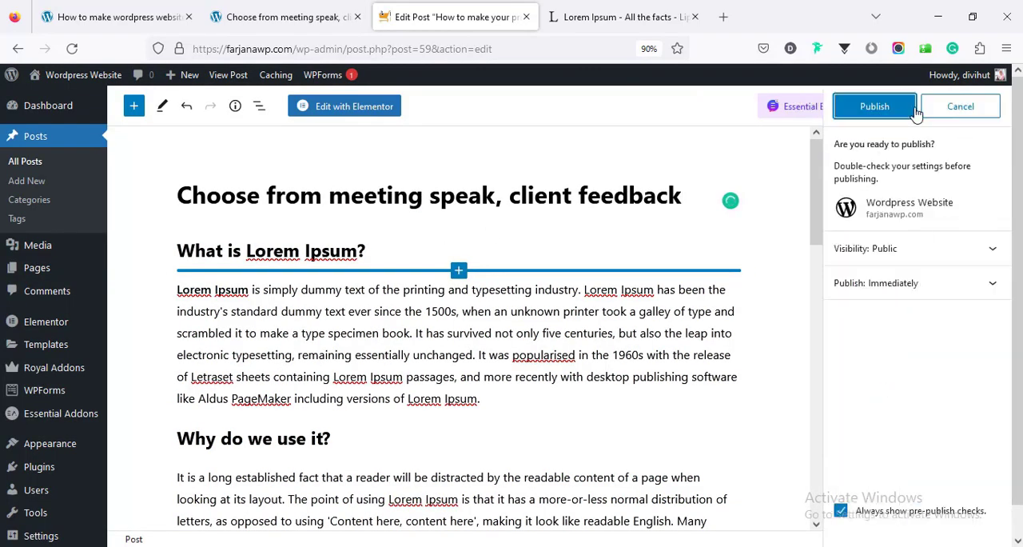
click(896, 116)
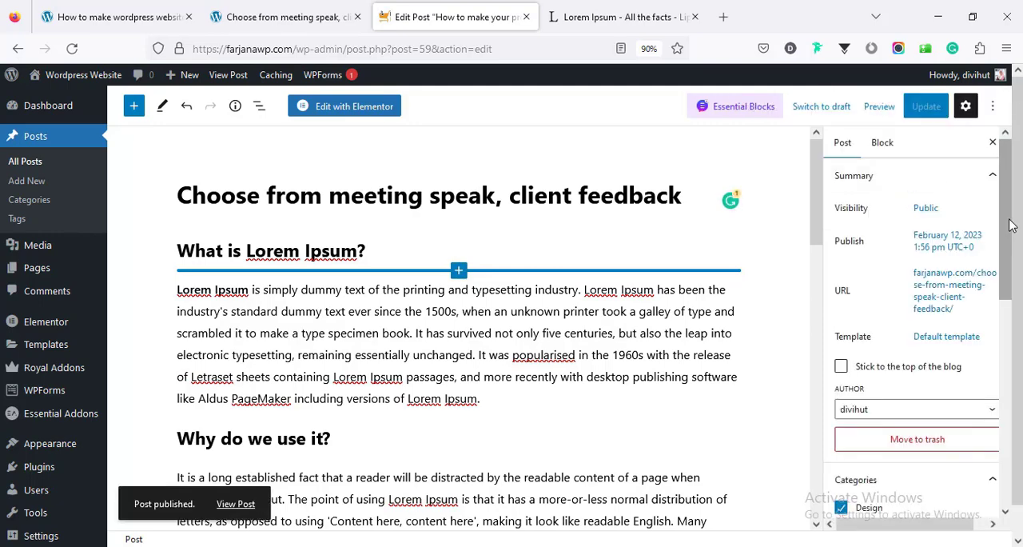
Upload 06-min.jpg from the blog images folder and set it as the post's featured image, replacing the woman in the beanie
scroll(968, 410, down, 10)
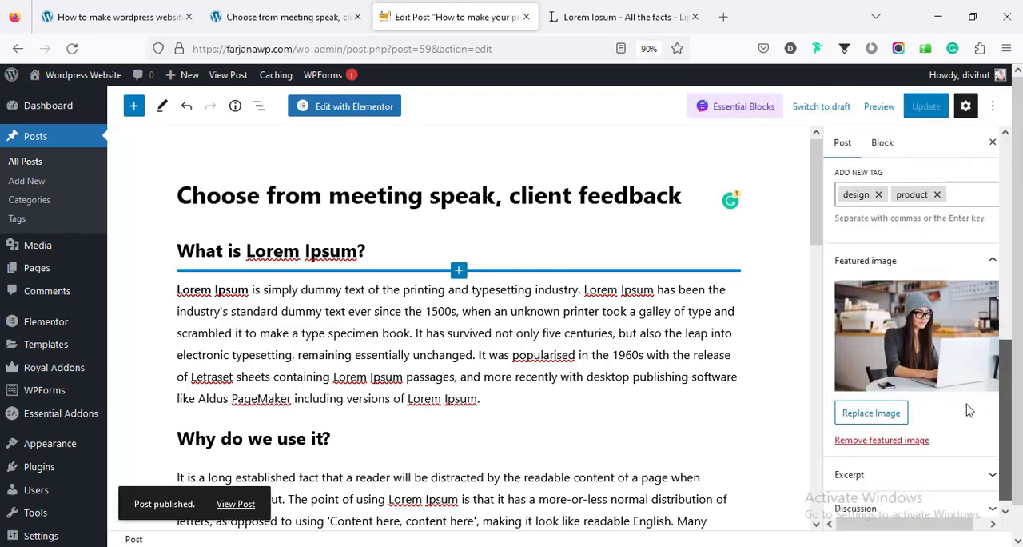
click(925, 349)
click(79, 130)
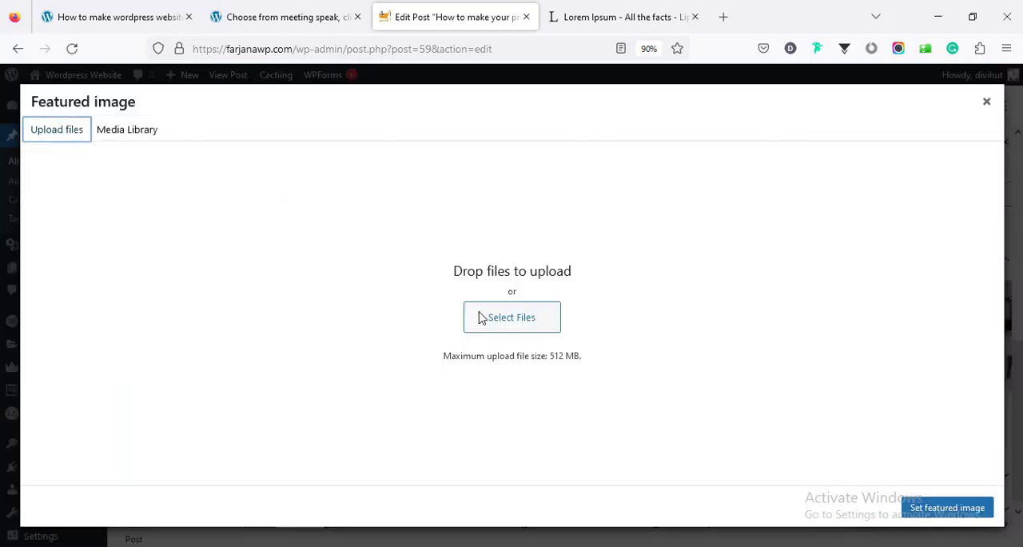
click(509, 316)
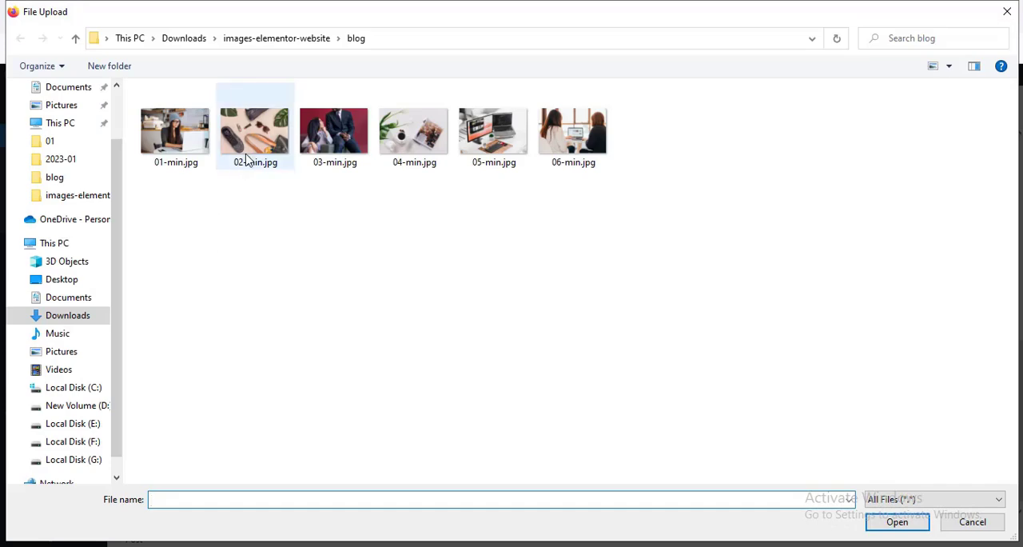
click(246, 159)
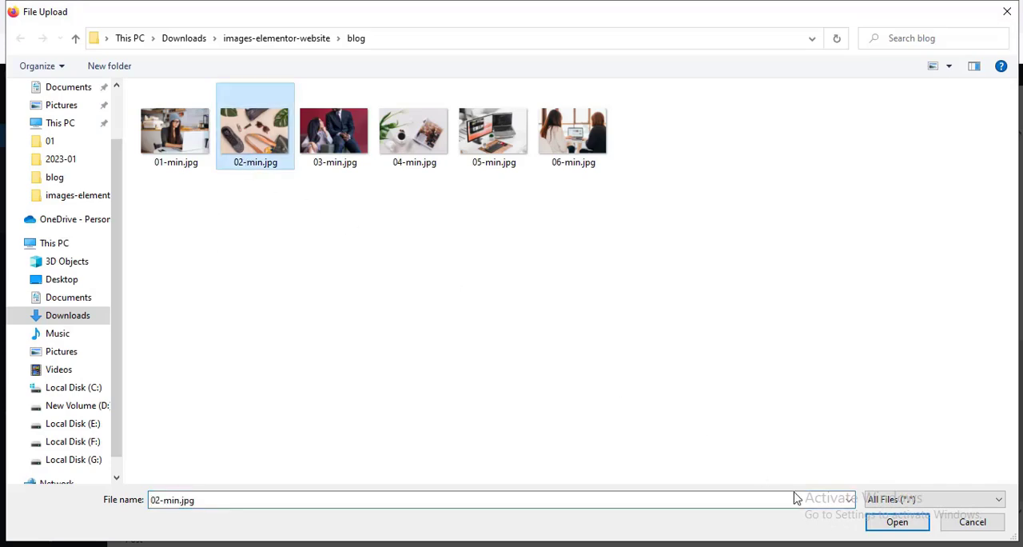
click(887, 523)
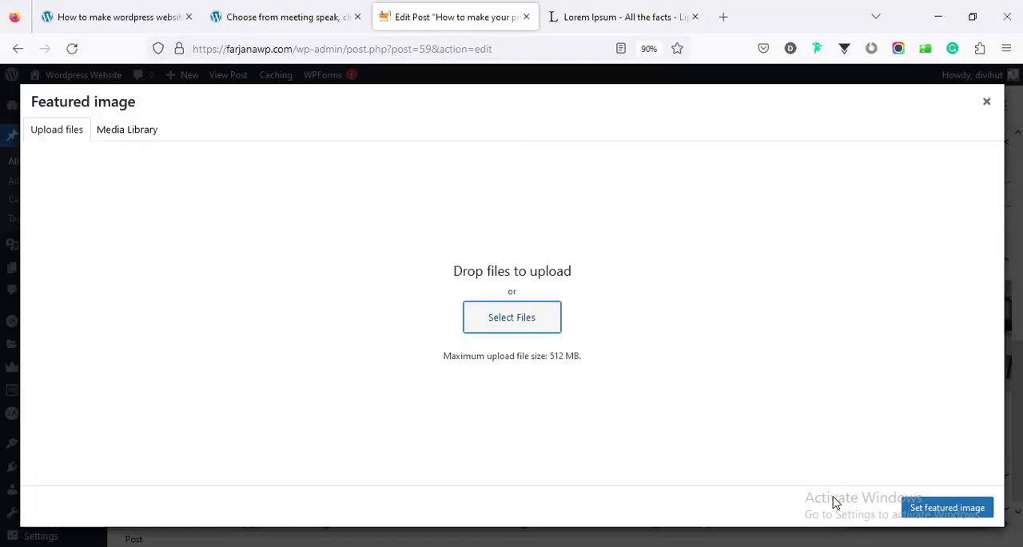
click(947, 507)
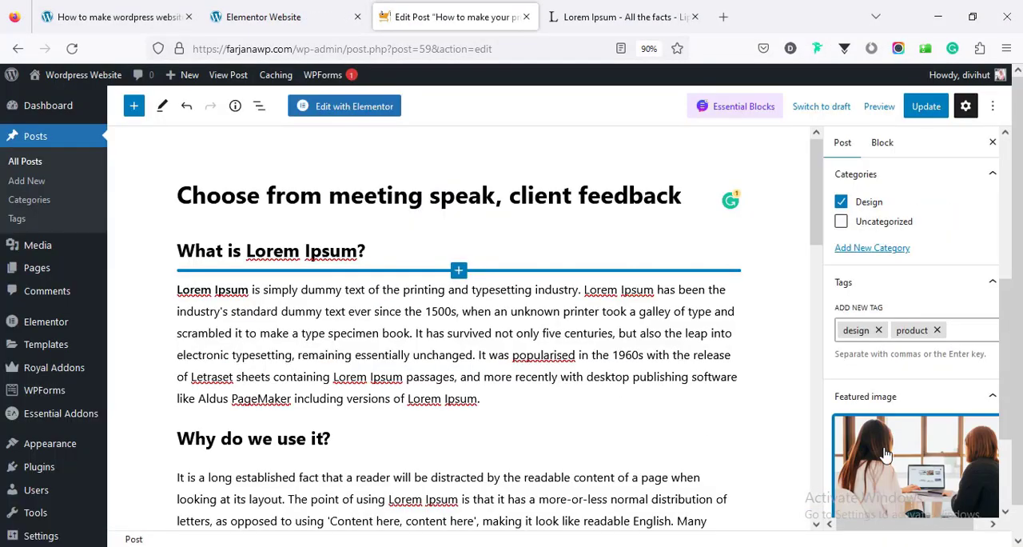
Add a new category "Marketing" to the post and unassign the "Design" category
scroll(885, 453, up, 5)
scroll(886, 454, down, 3)
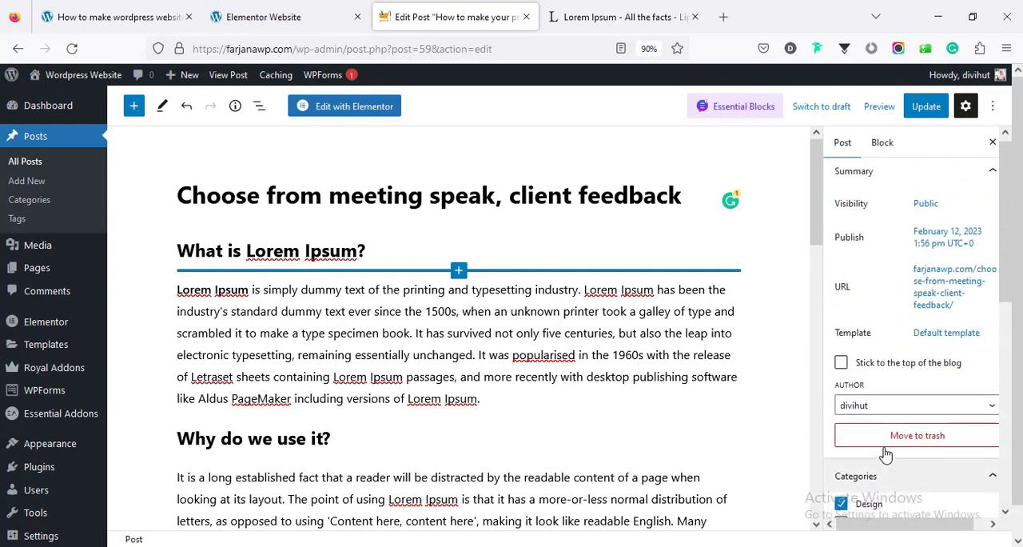
click(879, 412)
click(875, 447)
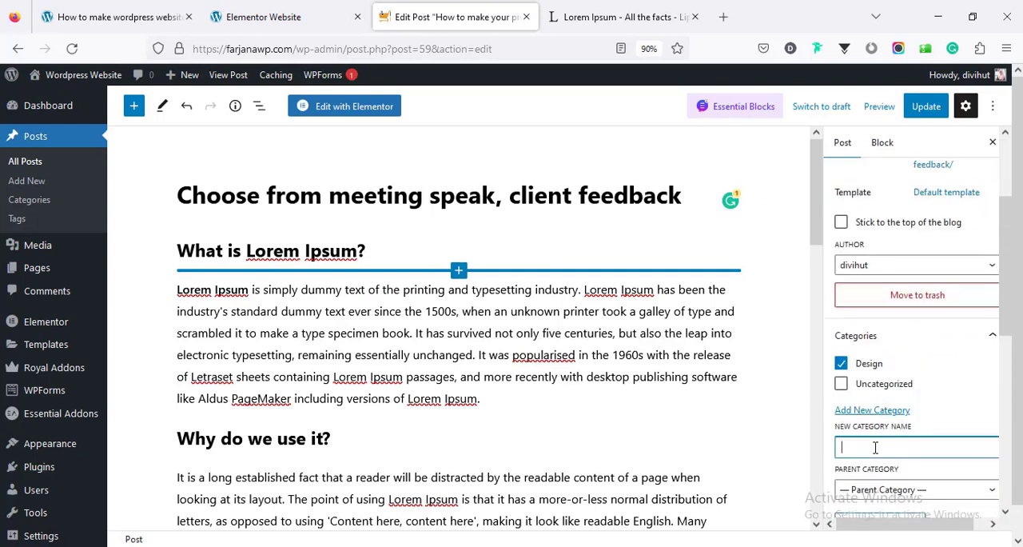
text(Marketing)
scroll(879, 399, down, 3)
click(881, 382)
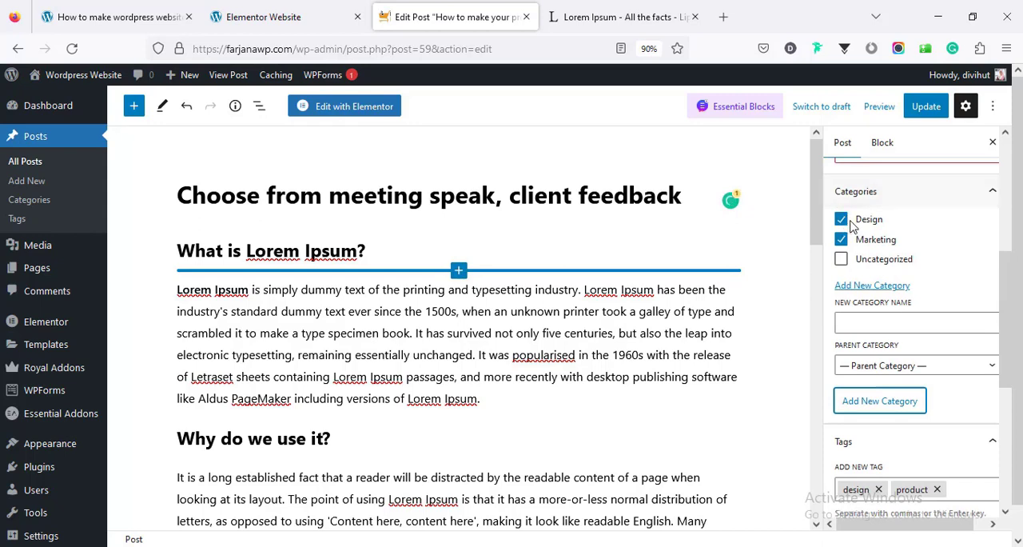
click(841, 221)
Replace the post's "product" tag with "marketing"
scroll(899, 369, down, 2)
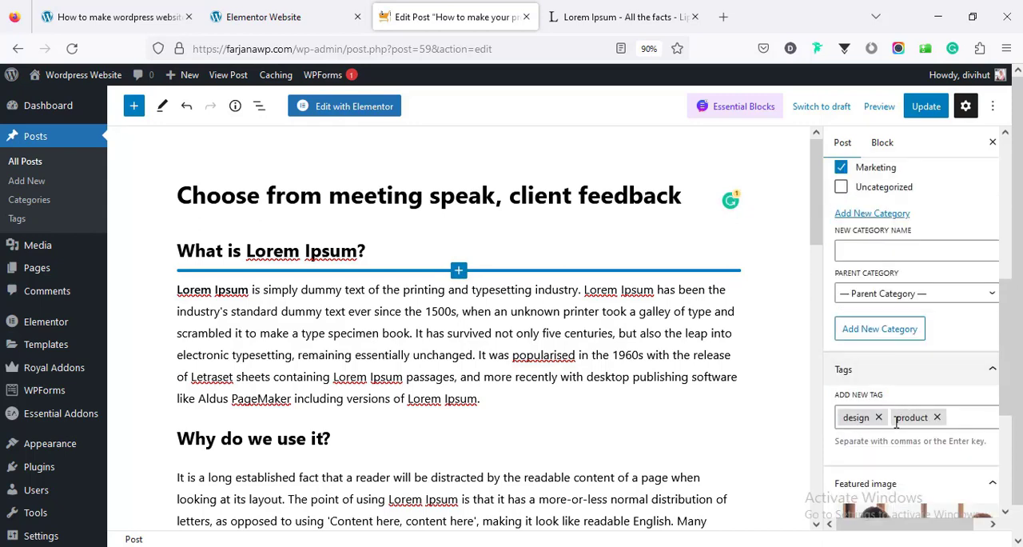
click(937, 417)
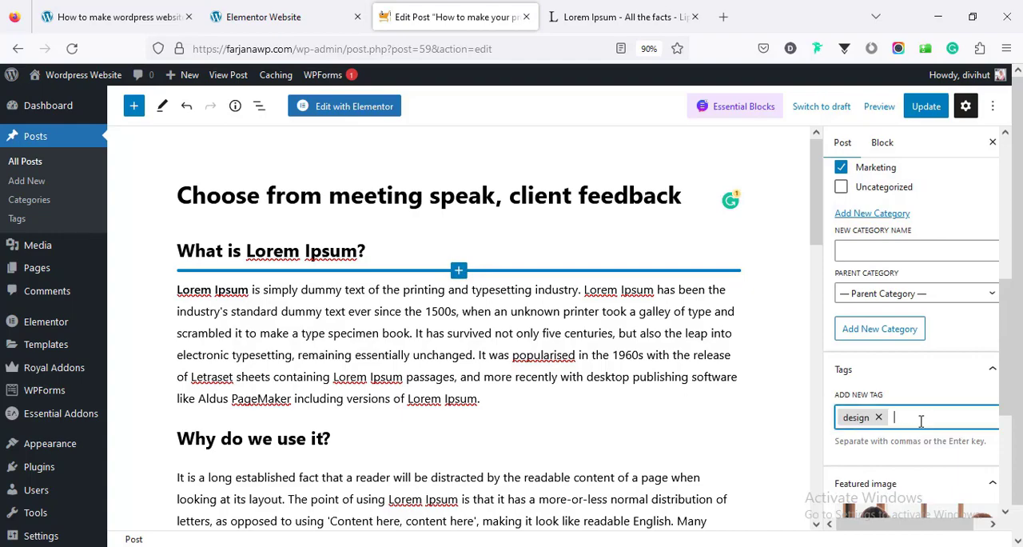
text(marketing)
key(Return)
Replace the image in the post body with the media library photo of the coffee cup and magazine on a white desk
scroll(618, 482, down, 3)
scroll(618, 482, down, 4)
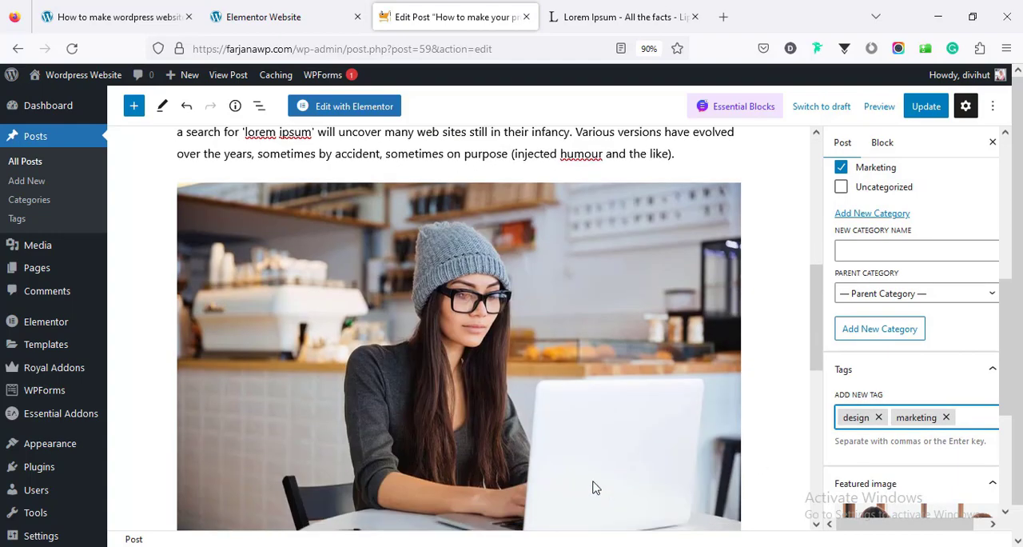
scroll(486, 358, up, 2)
scroll(535, 417, down, 2)
click(534, 411)
click(404, 162)
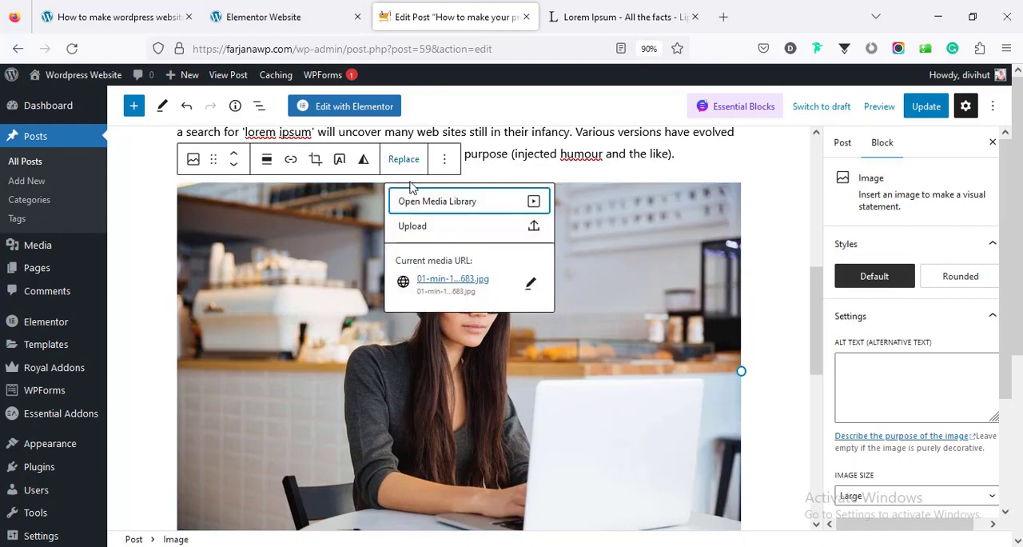
click(536, 203)
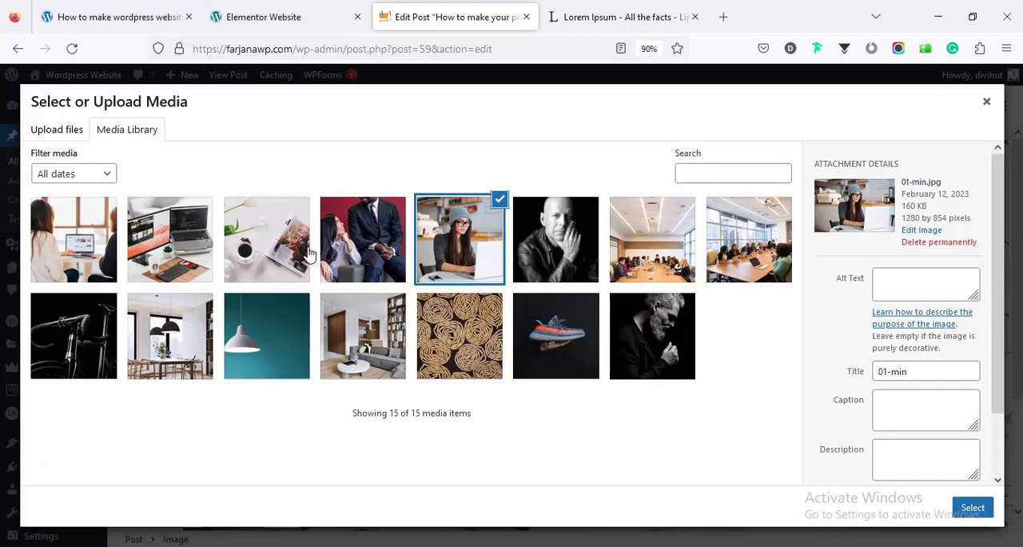
click(268, 236)
click(971, 508)
Update the "Choose from meeting speak, client feedback" post and return to the list of all posts
scroll(767, 448, up, 5)
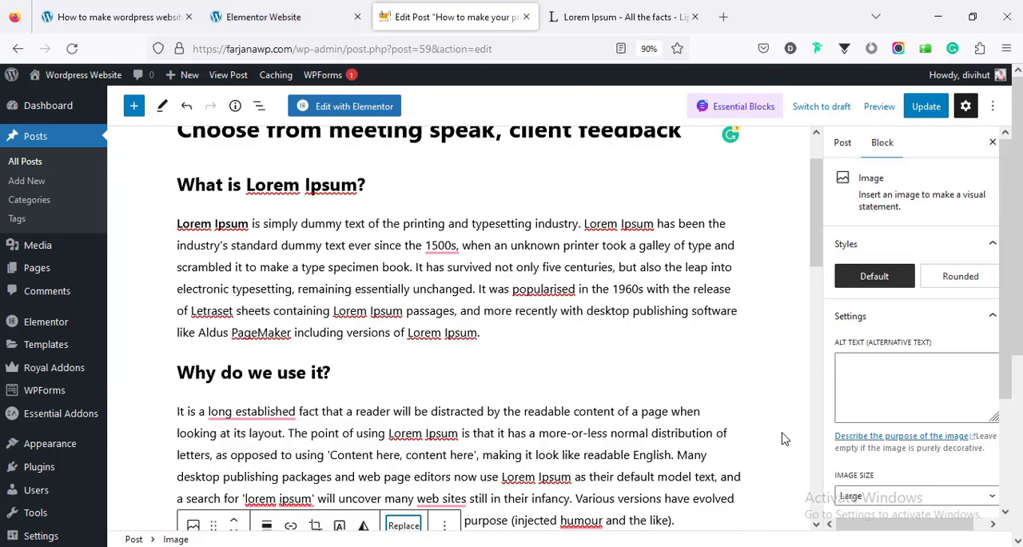
click(923, 108)
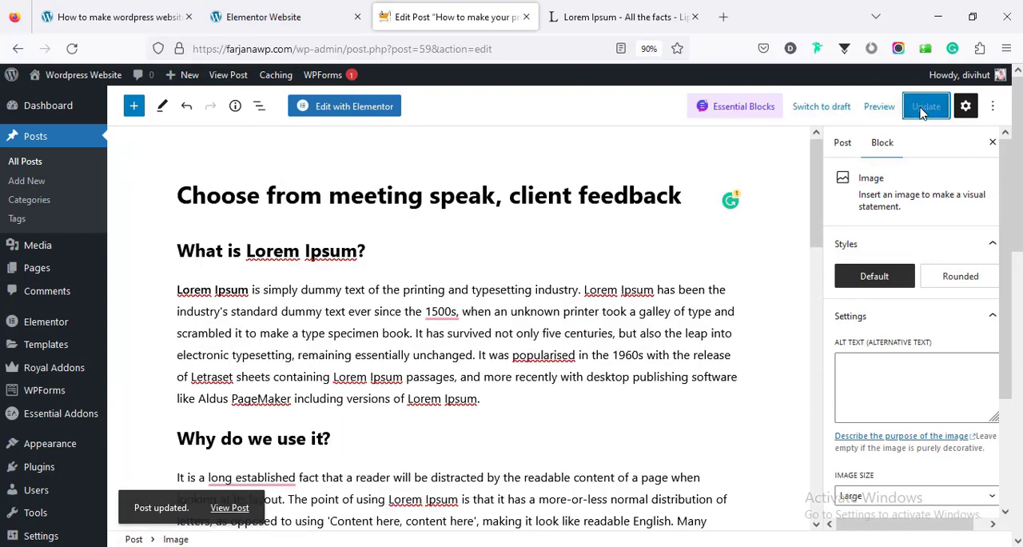
click(18, 164)
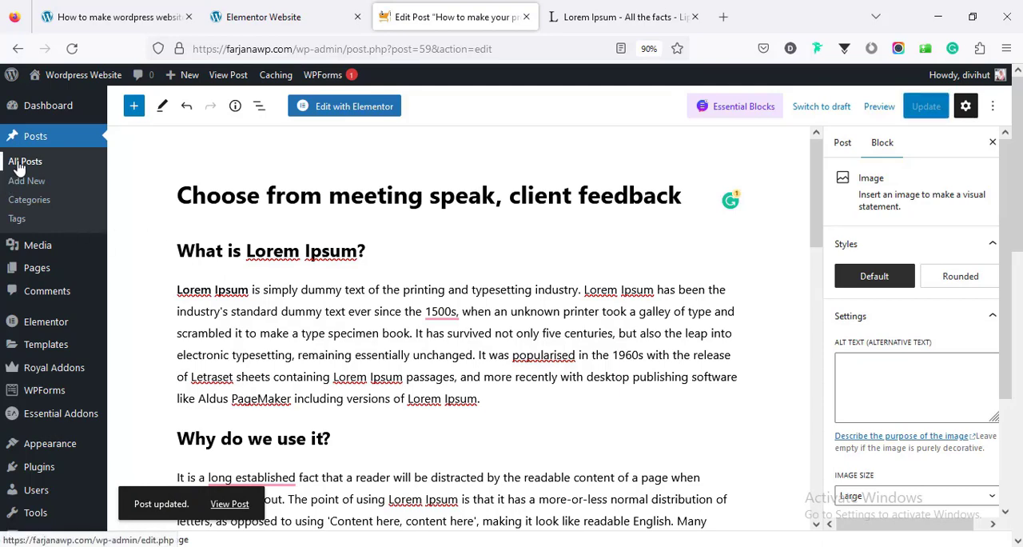
scroll(441, 345, down, 5)
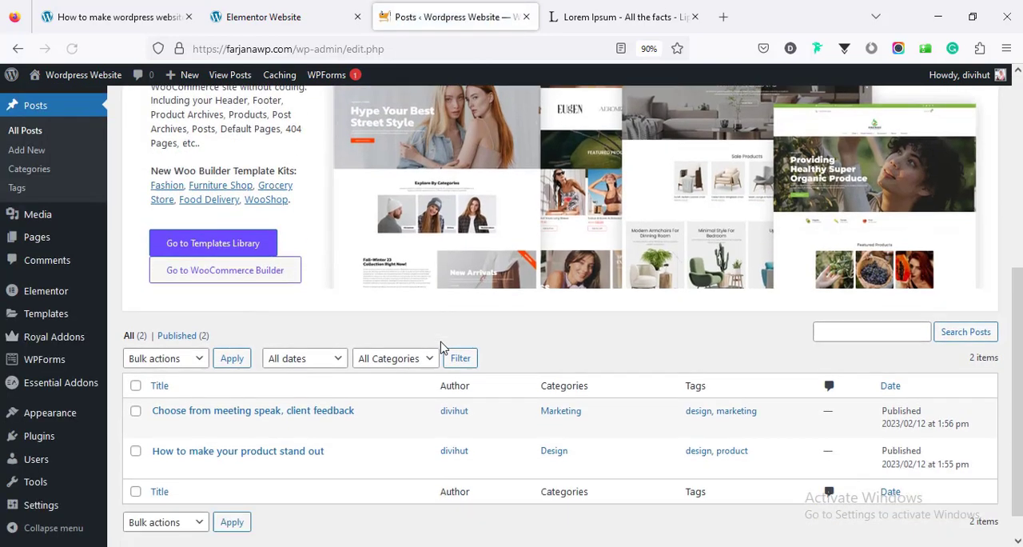
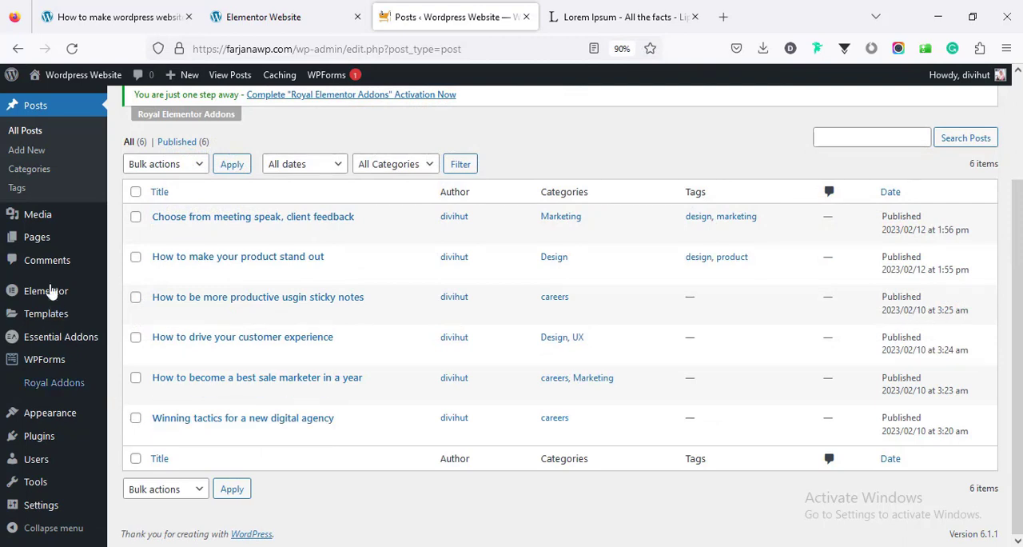
Open the Home page from the site's page list for editing with Elementor
mouse_move(51, 243)
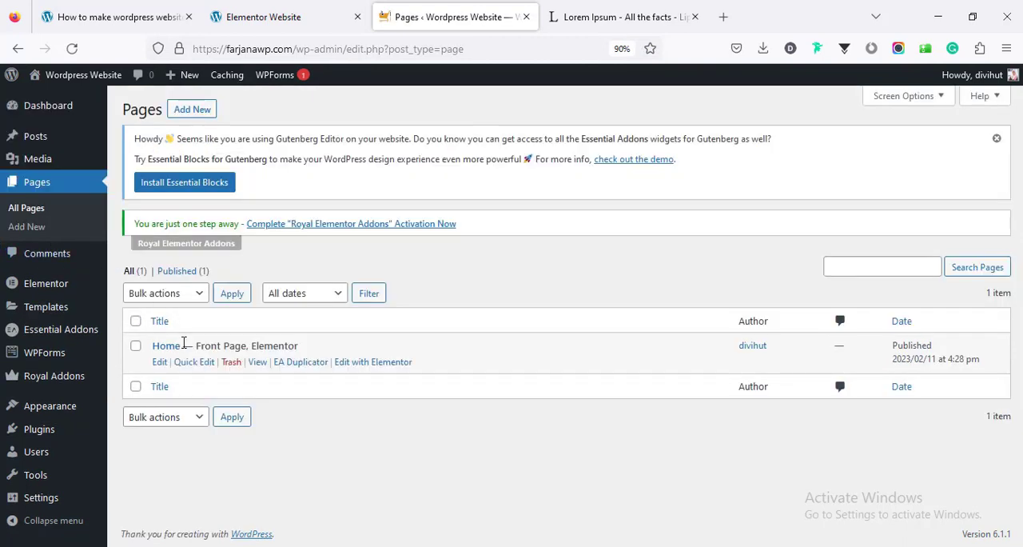
click(354, 364)
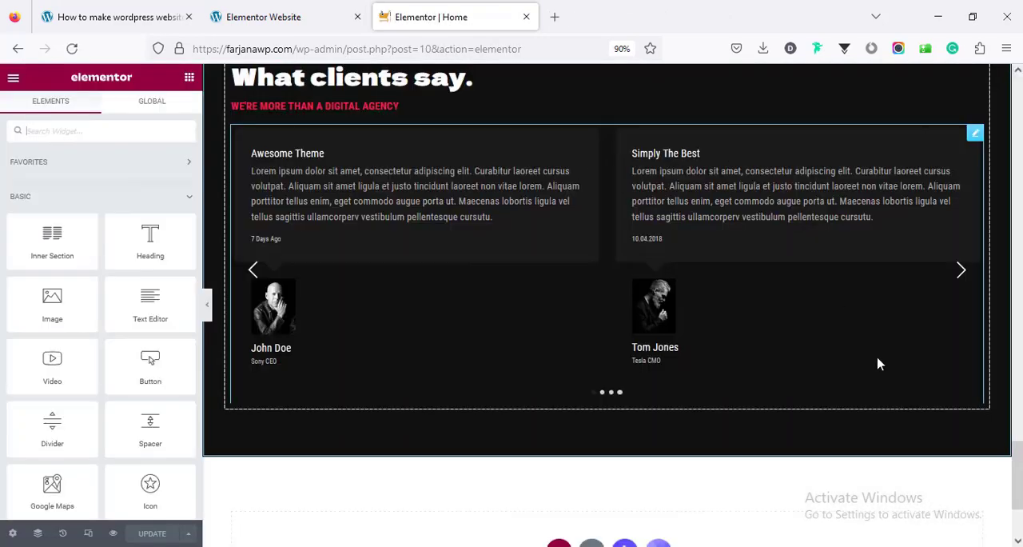
Copy the About heading section, paste it at the end of the page, and delete the copy's paragraph text column
drag(1017, 478, 1019, 320)
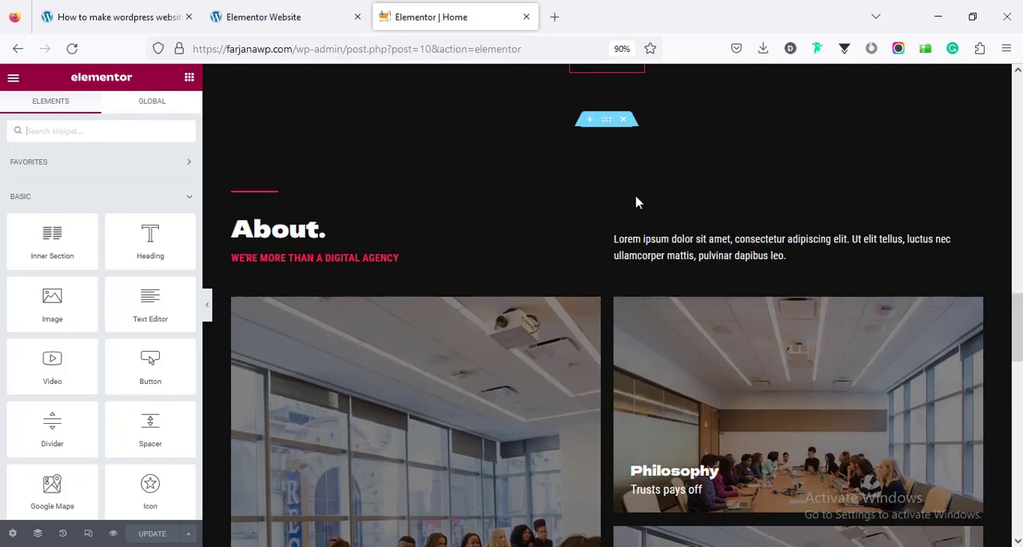
right_click(608, 124)
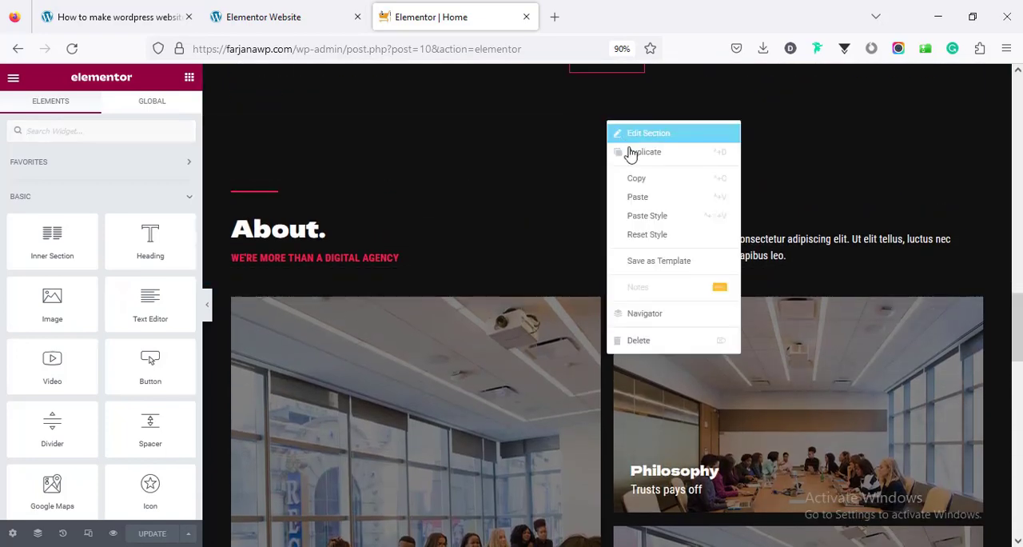
drag(1017, 318, 989, 527)
right_click(560, 396)
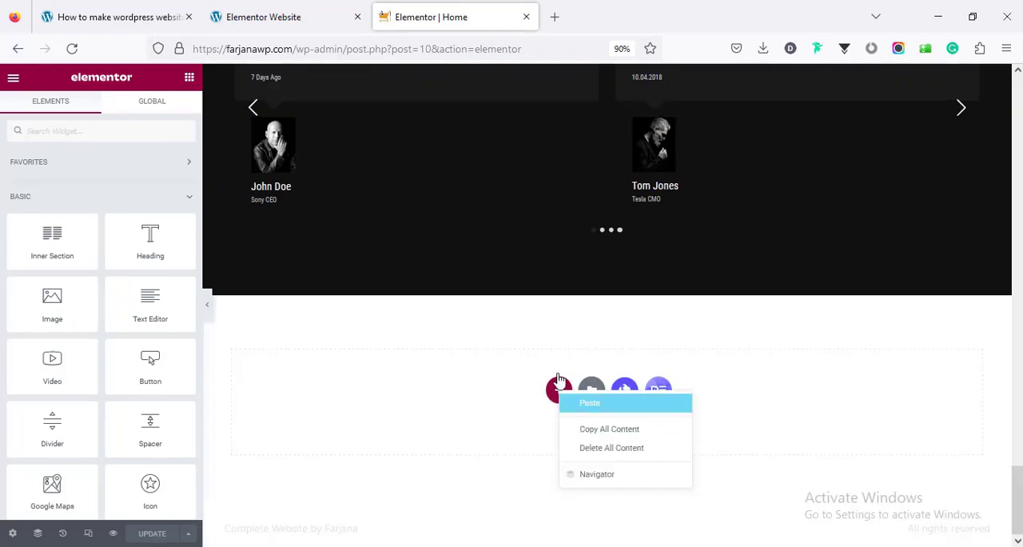
click(587, 401)
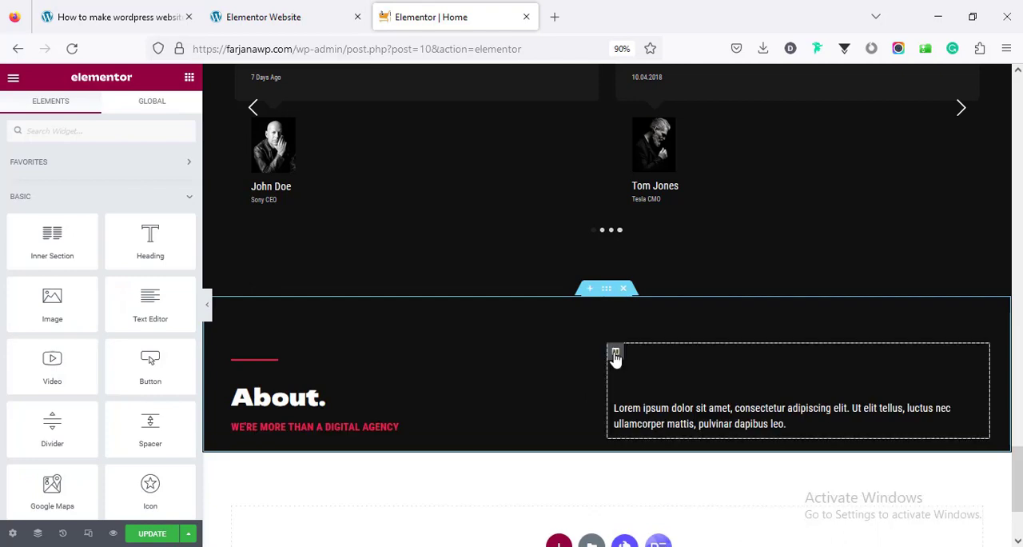
right_click(616, 353)
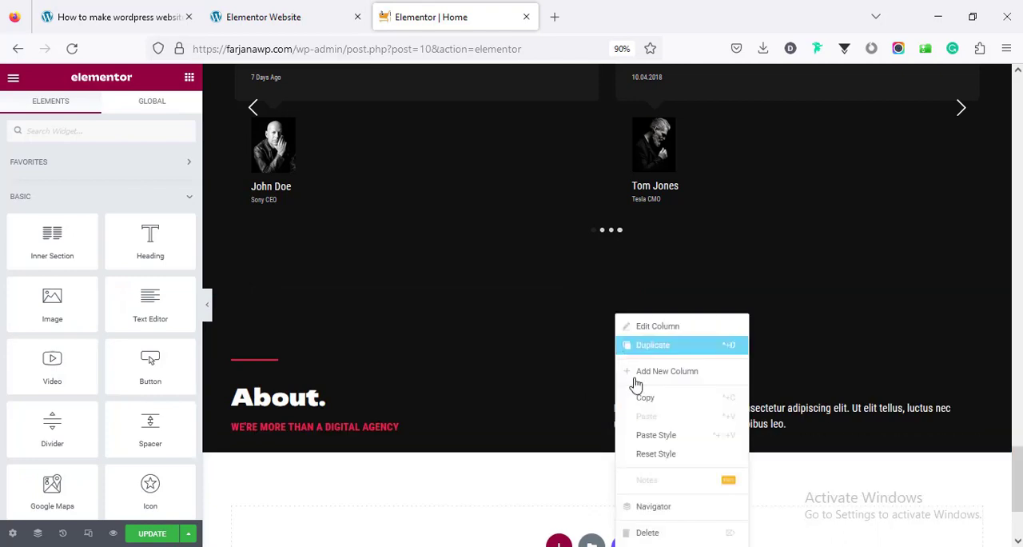
click(664, 532)
Replace the pasted section's About heading with "Latest News." copied from the blog section of the reference Elementor Website
click(277, 19)
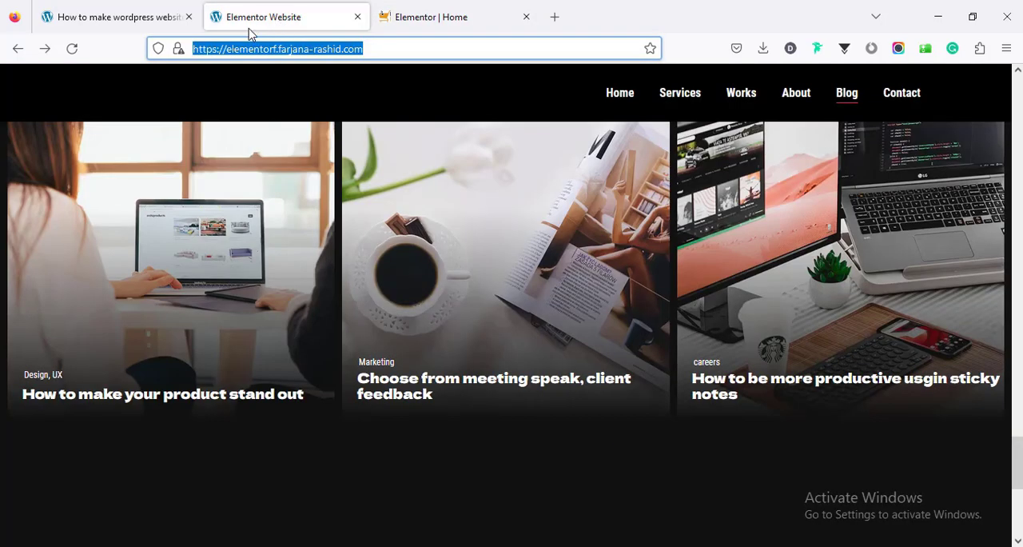
scroll(292, 280, up, 3)
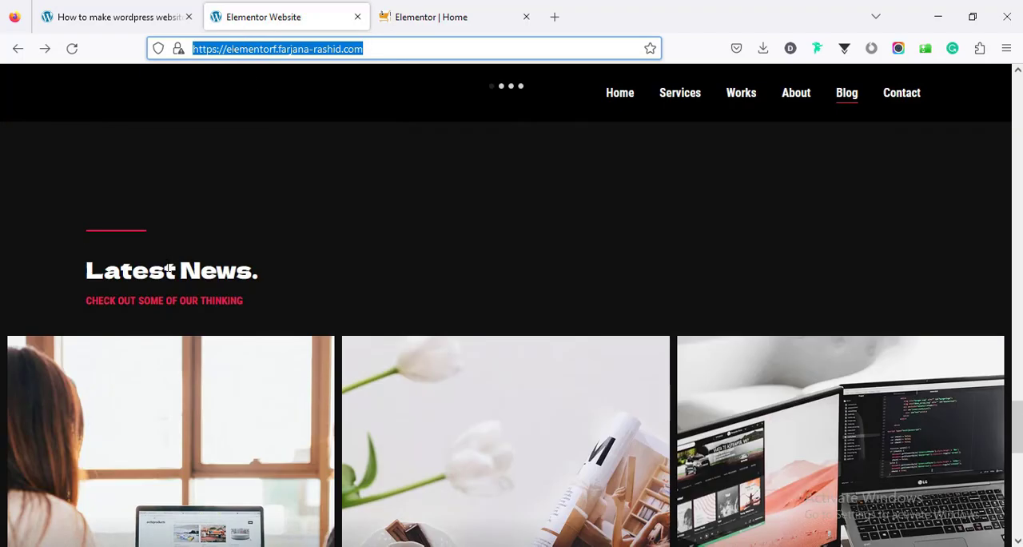
triple_click(170, 270)
key(ctrl+c)
right_click(170, 270)
key(Escape)
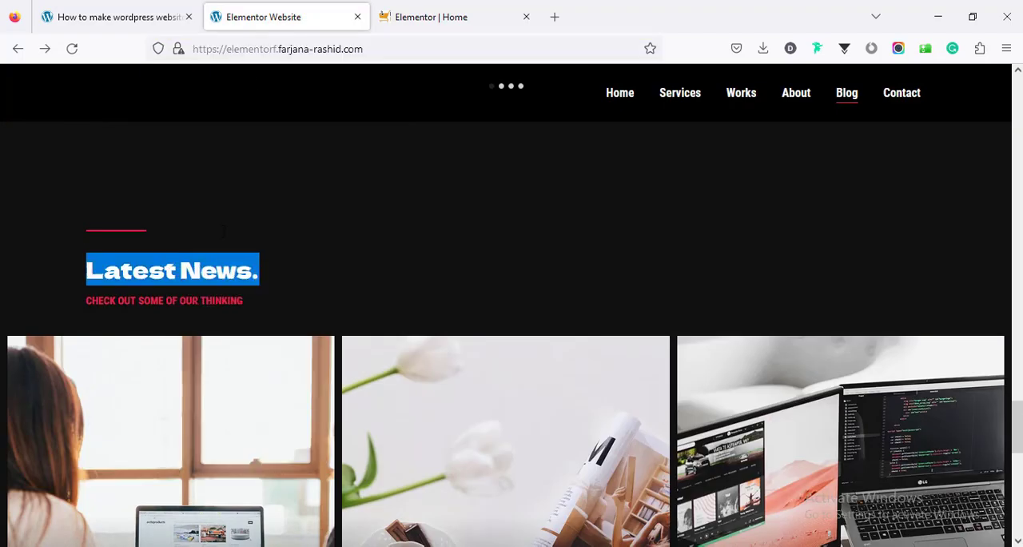
click(436, 17)
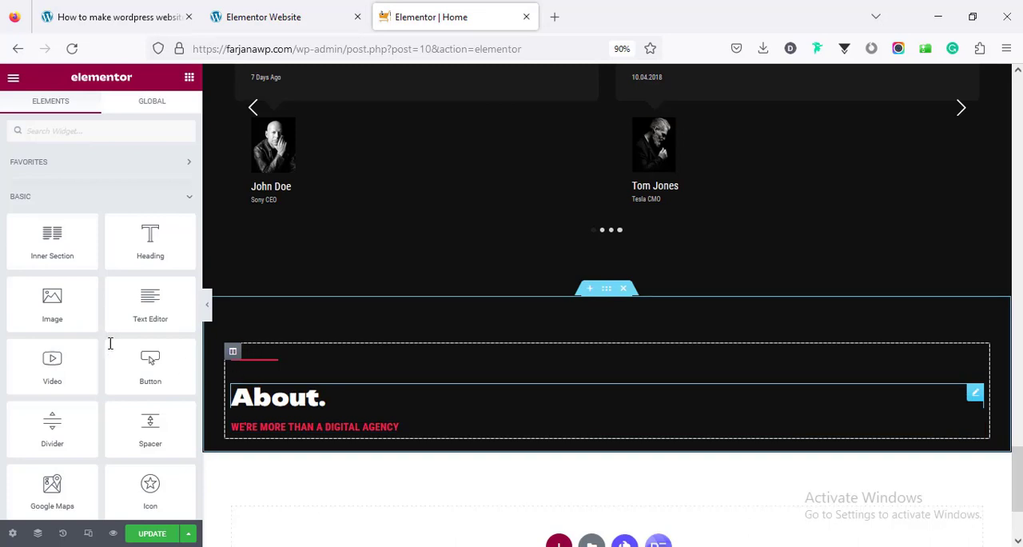
click(66, 247)
key(ctrl+a)
key(ctrl+v)
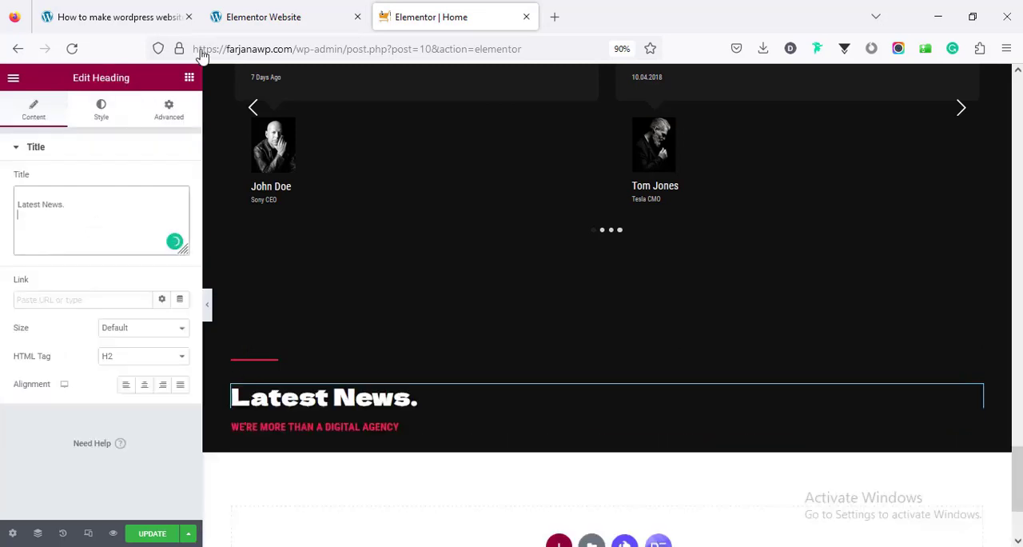
Replace the subheading below Latest News with "CHECK OUT SOME OF OUR THINKING" copied from the reference website
click(256, 5)
triple_click(219, 300)
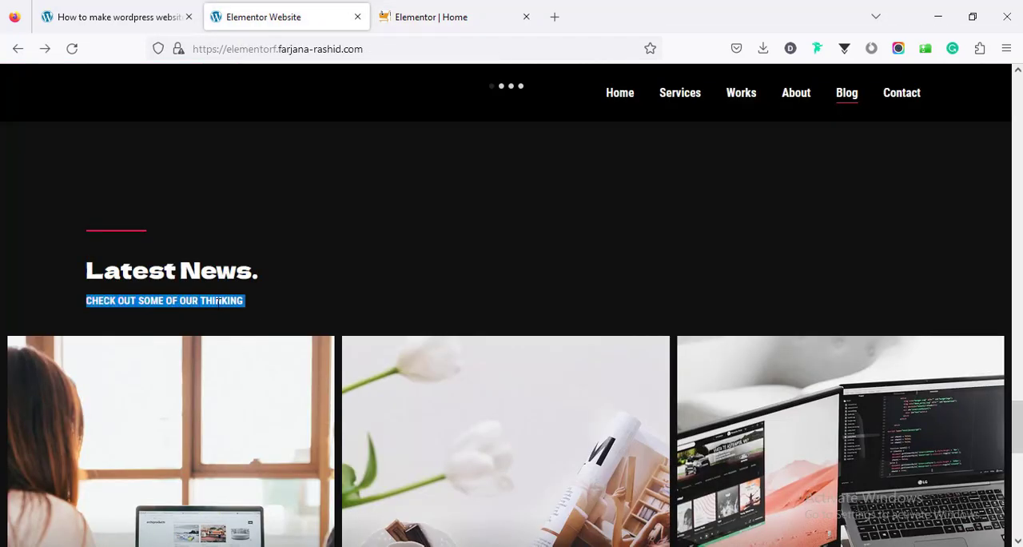
right_click(217, 304)
click(238, 321)
click(413, 23)
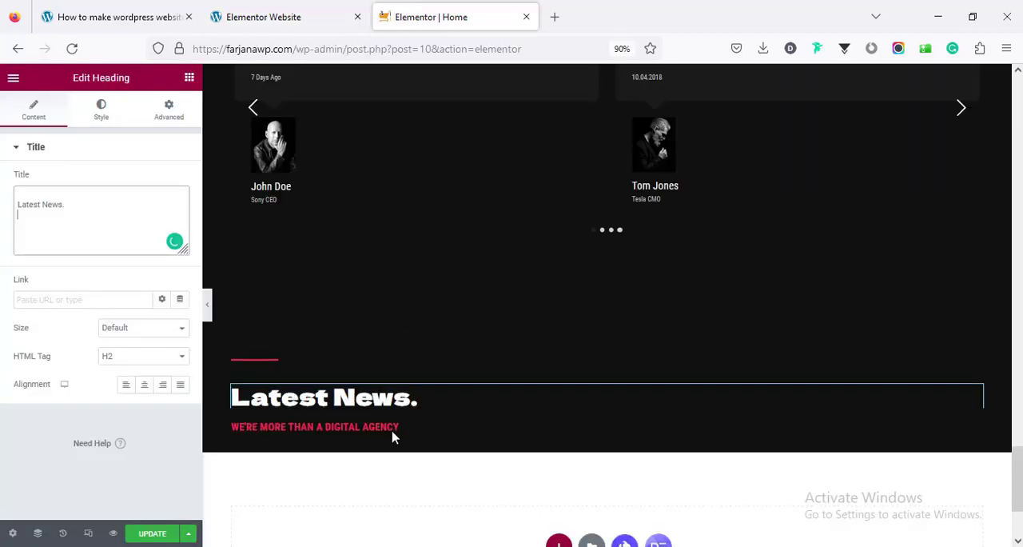
click(378, 426)
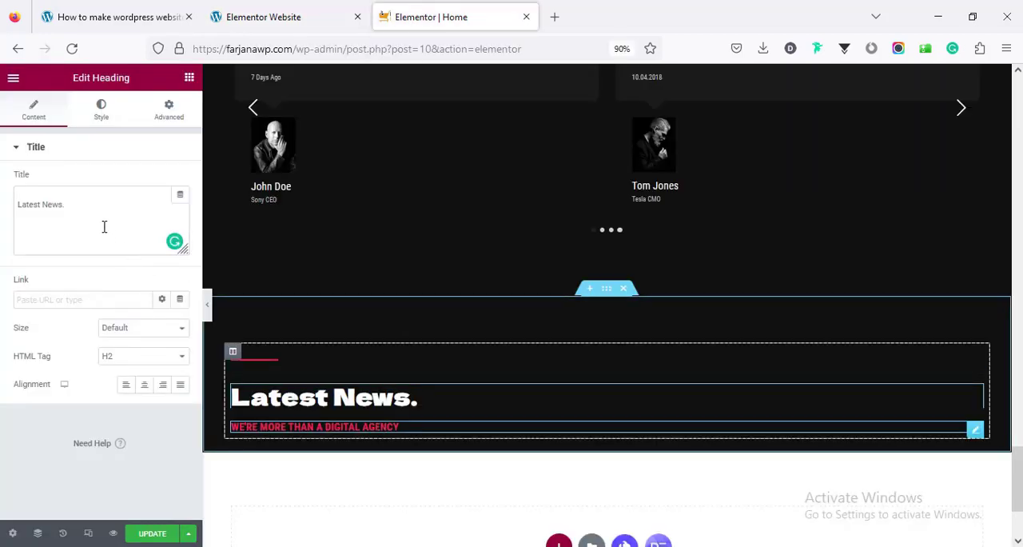
click(104, 226)
key(ctrl+a)
key(ctrl+v)
Copy the Works gallery section and paste it below the Latest News heading section
scroll(485, 412, up, 10)
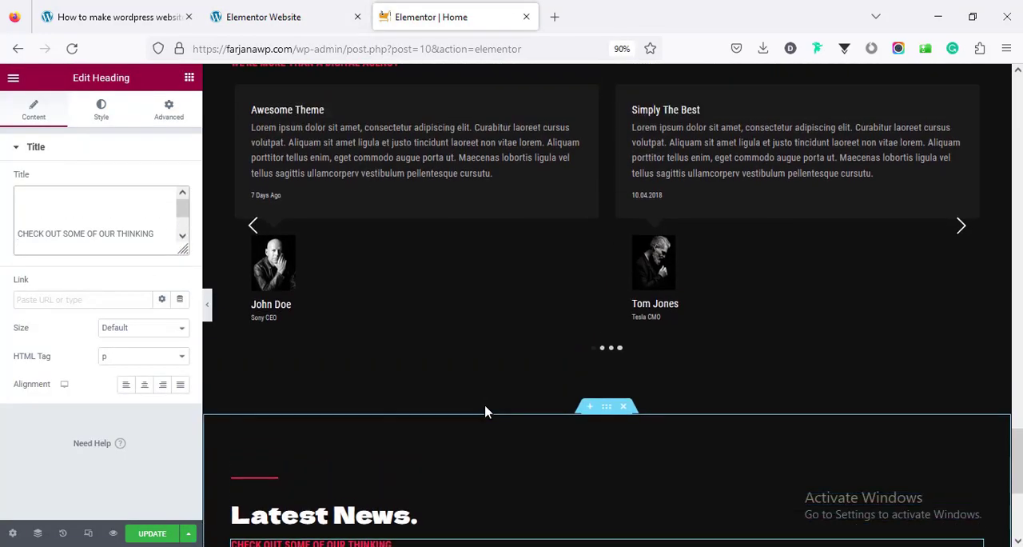
scroll(490, 411, up, 10)
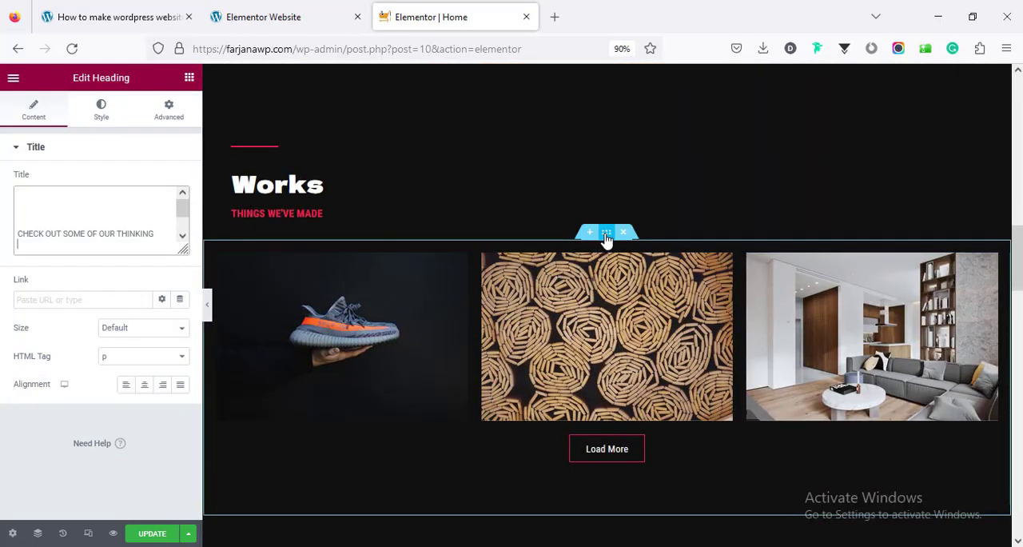
right_click(607, 235)
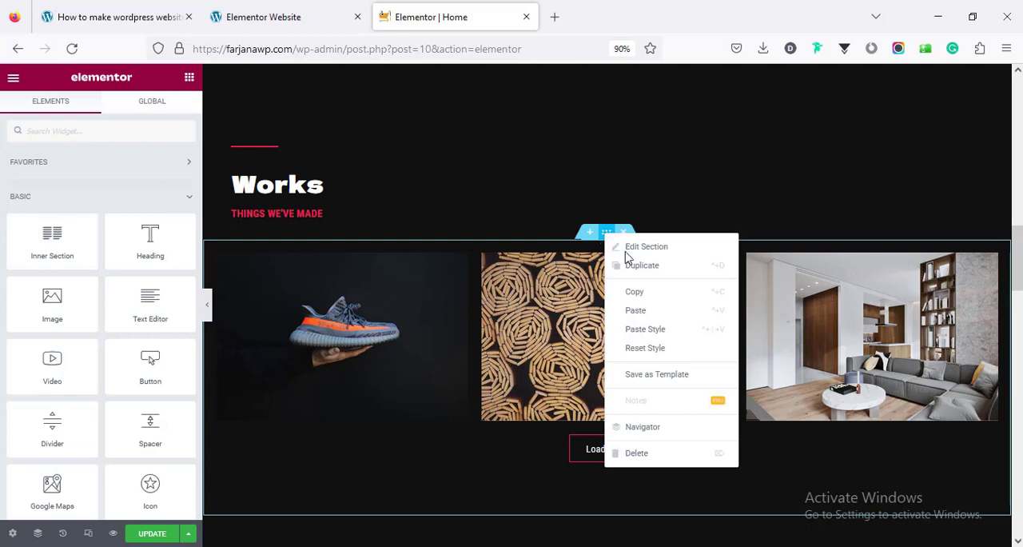
click(649, 294)
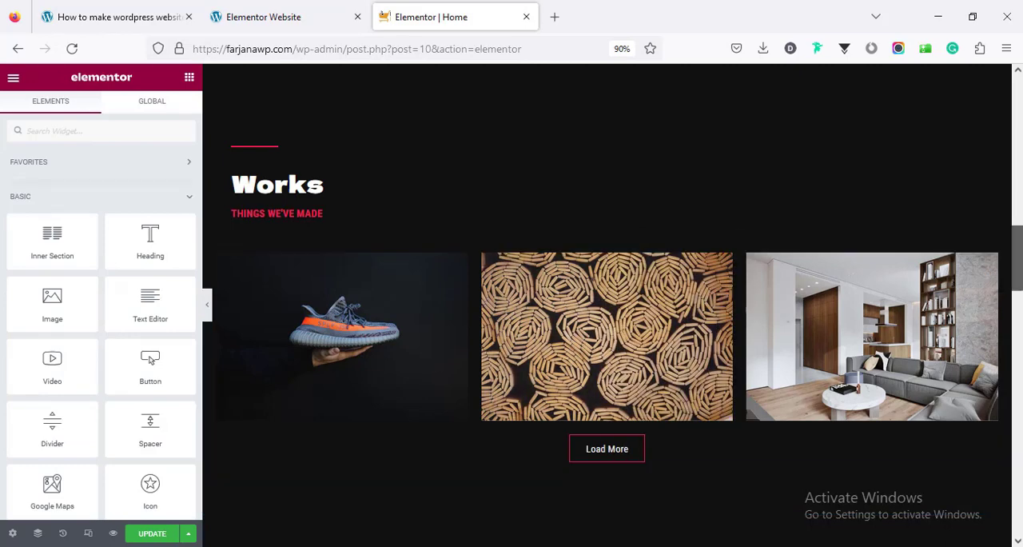
scroll(758, 431, down, 5)
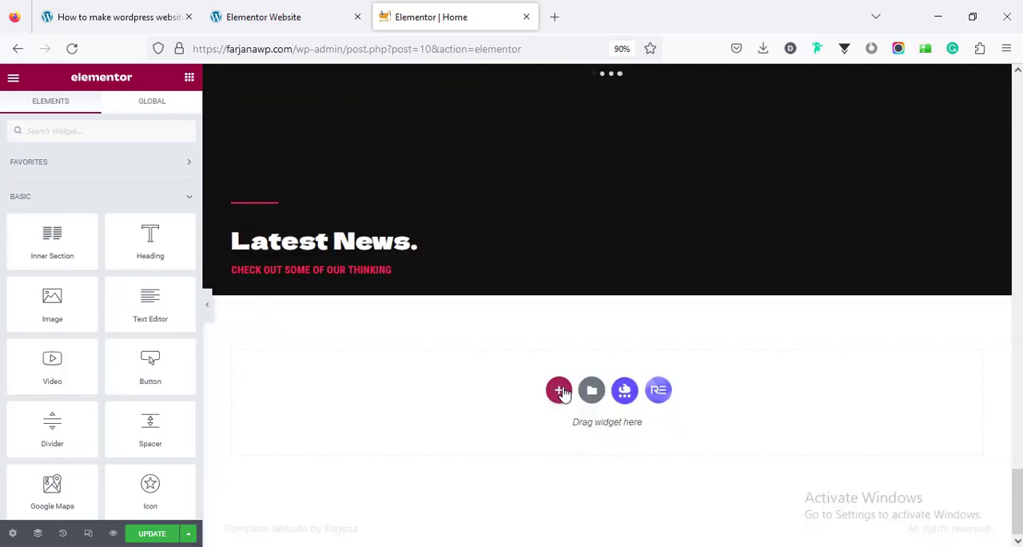
right_click(564, 392)
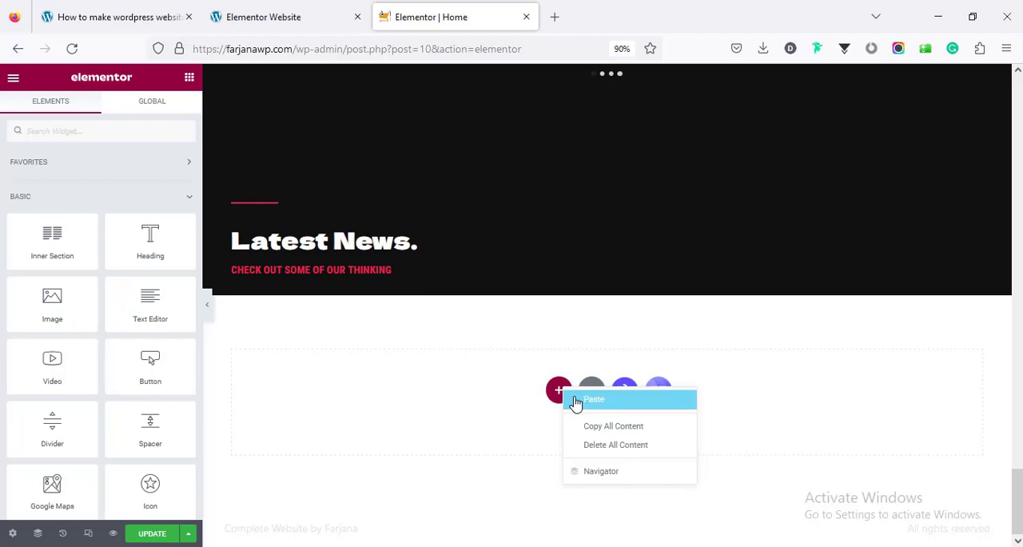
click(575, 402)
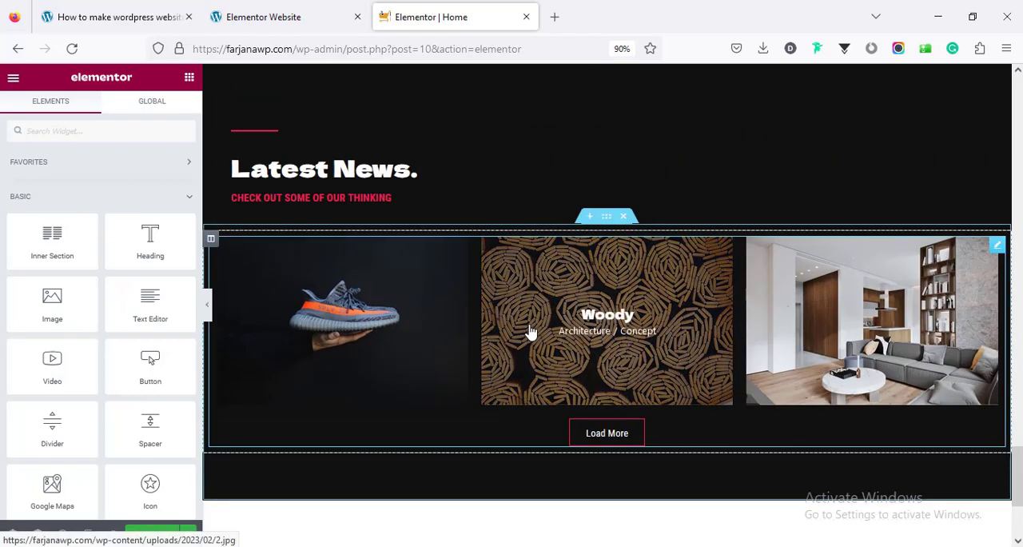
Replace the Filterable Gallery in the pasted section with a Magazine Grid/Slider widget, searching the widgets for "blog"
right_click(530, 330)
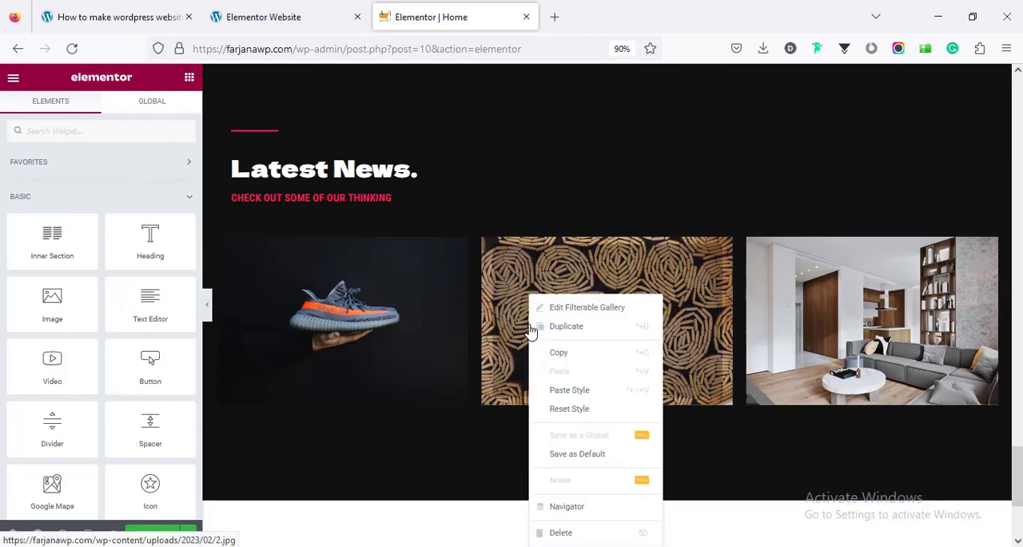
click(575, 533)
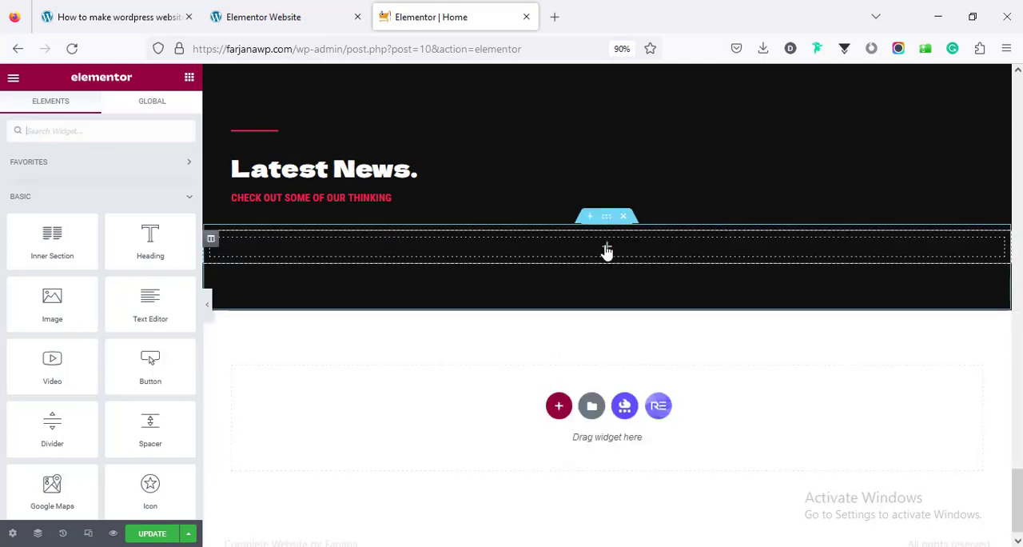
click(112, 130)
text(blog)
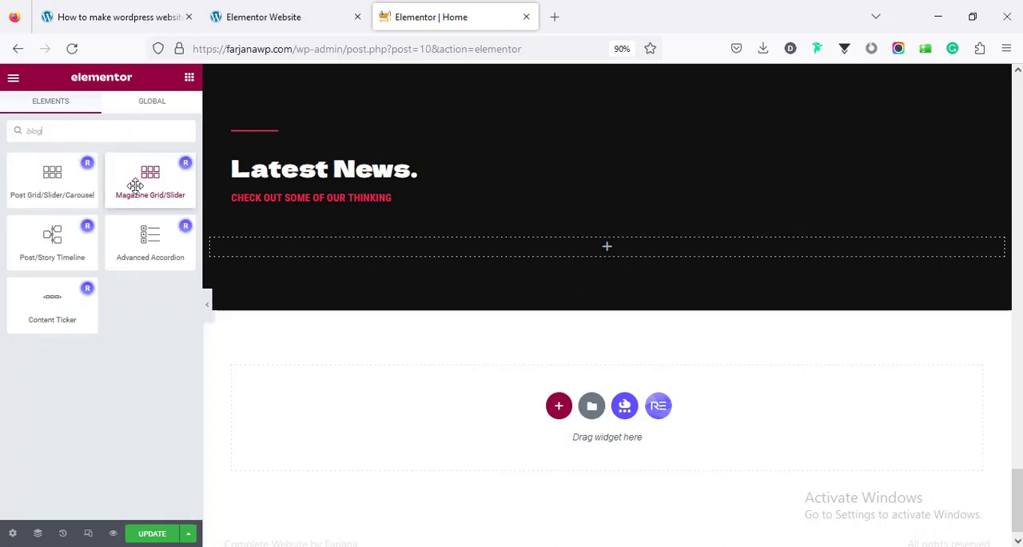
drag(188, 206, 405, 245)
scroll(742, 276, down, 3)
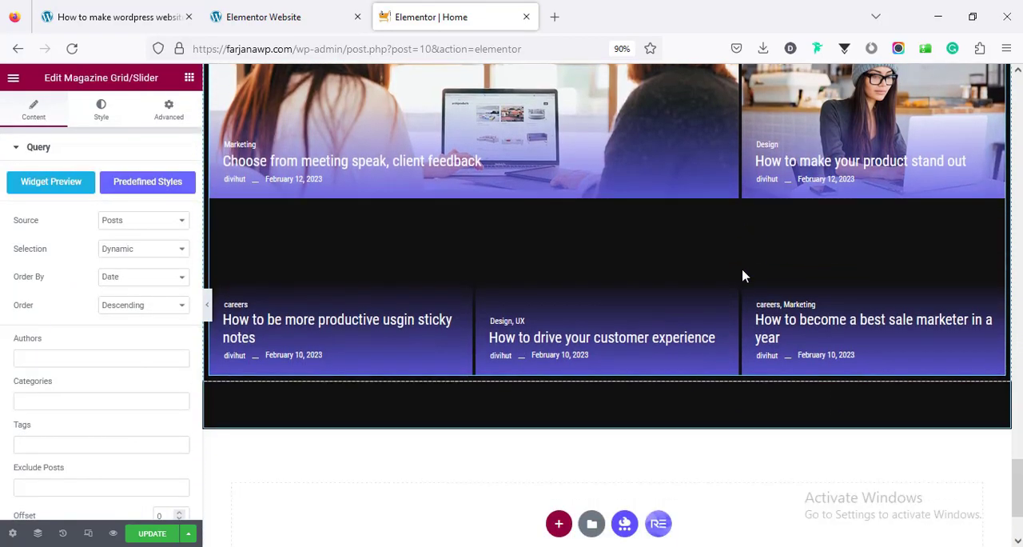
scroll(743, 276, up, 1)
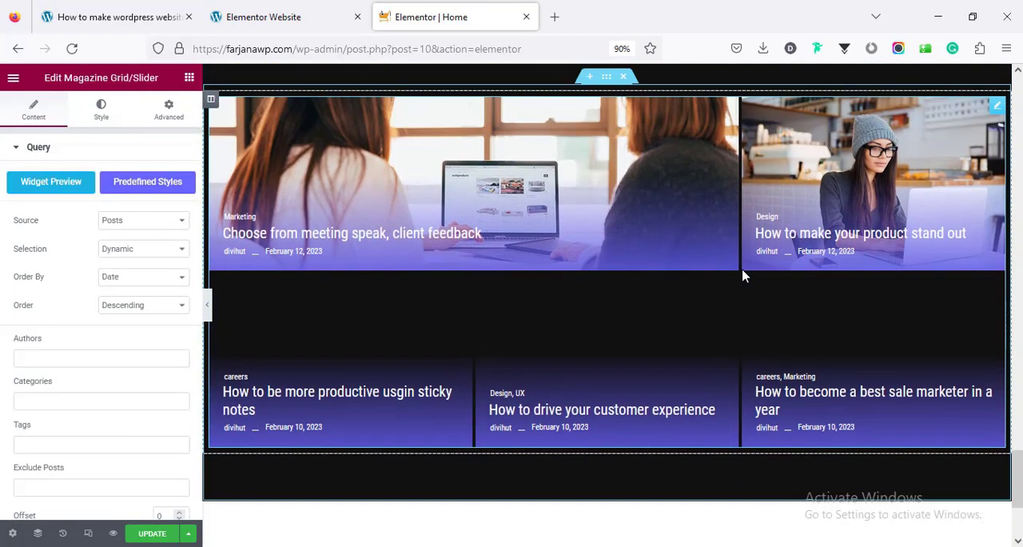
click(116, 226)
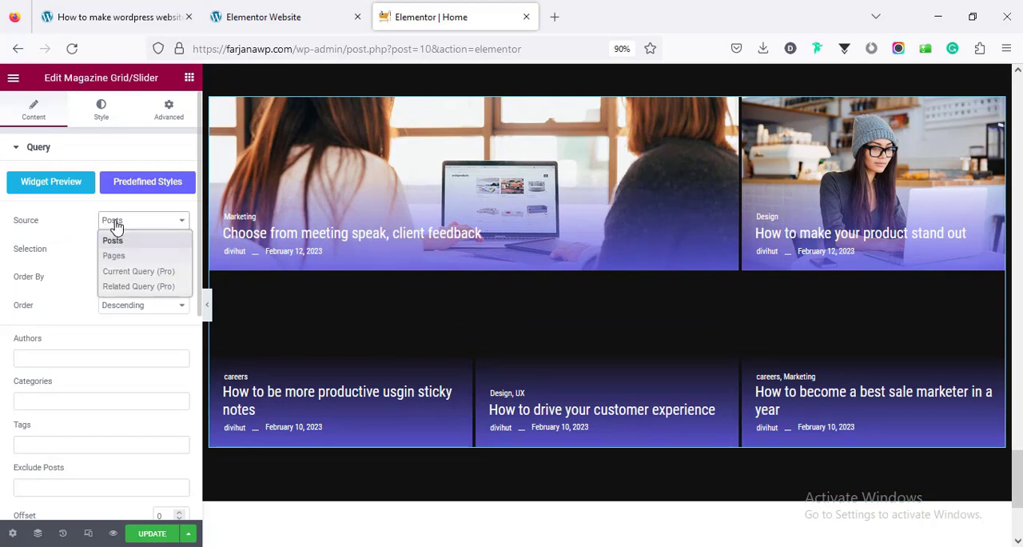
click(116, 227)
click(124, 252)
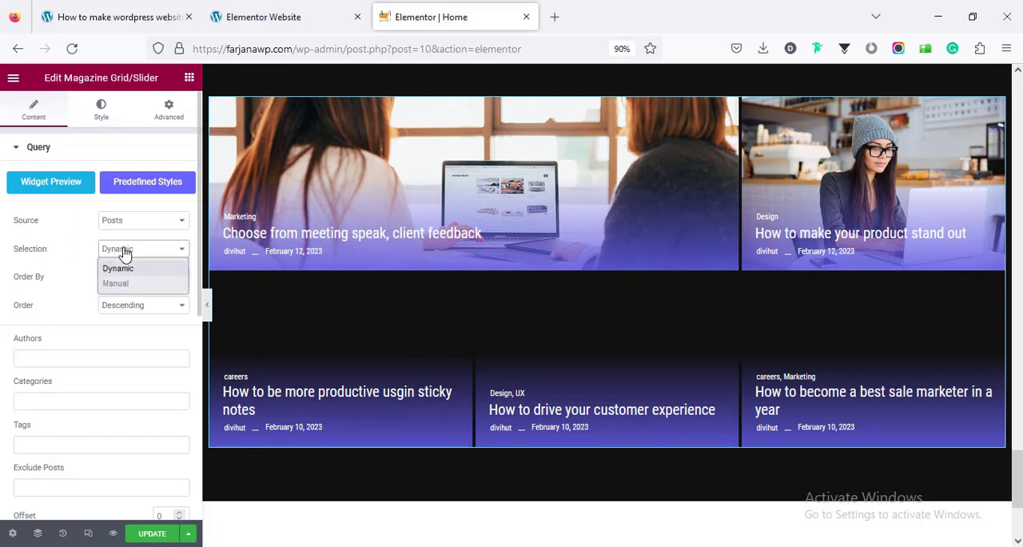
click(103, 267)
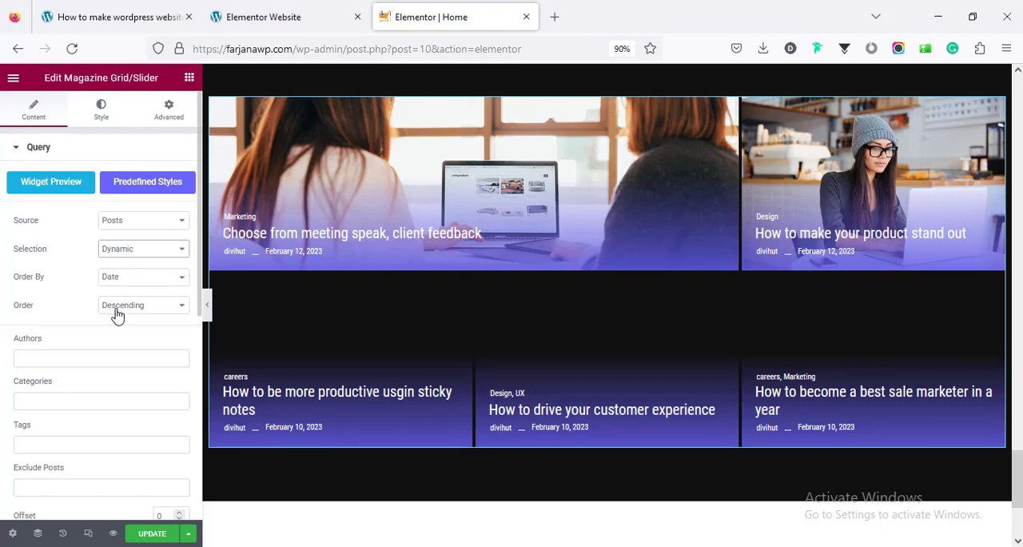
Set the Magazine Grid/Slider's layout to the three-column Layout 8 (3, 6, 9 posts)
scroll(120, 311, down, 3)
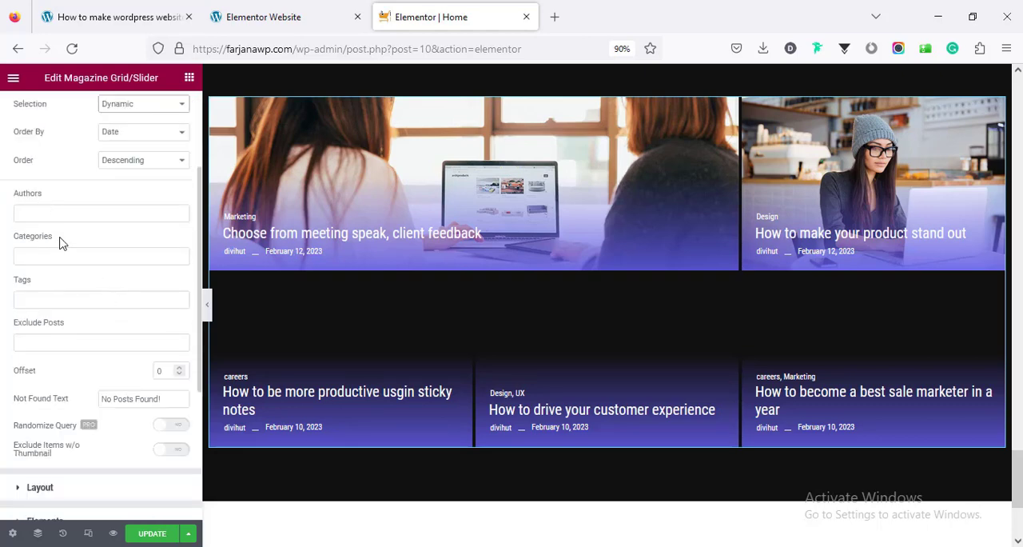
scroll(80, 330, down, 5)
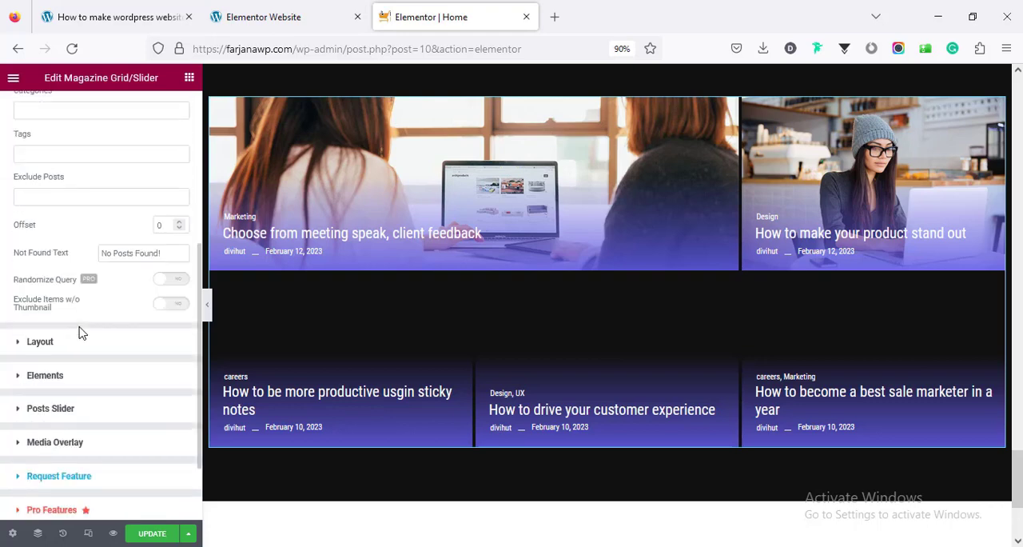
click(66, 250)
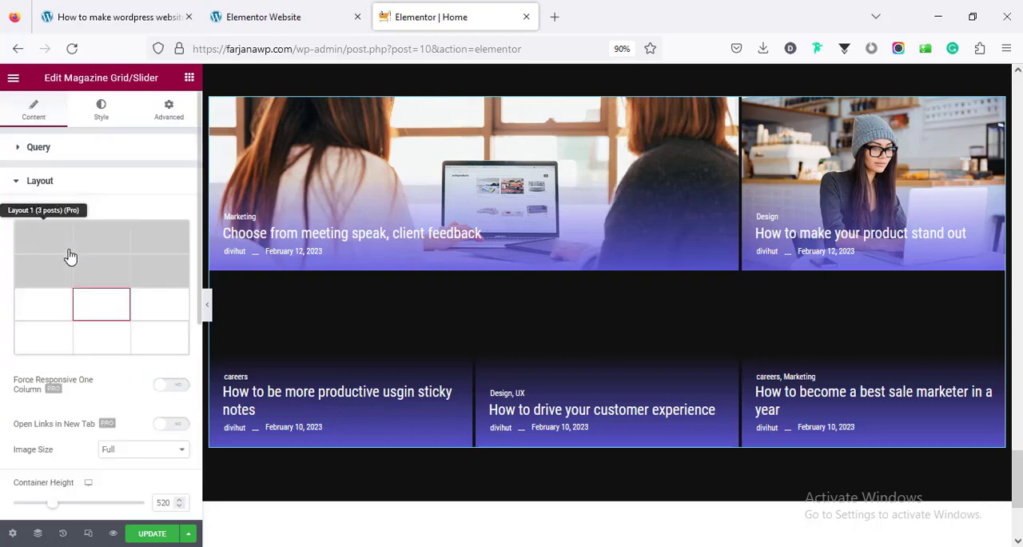
scroll(80, 268, down, 2)
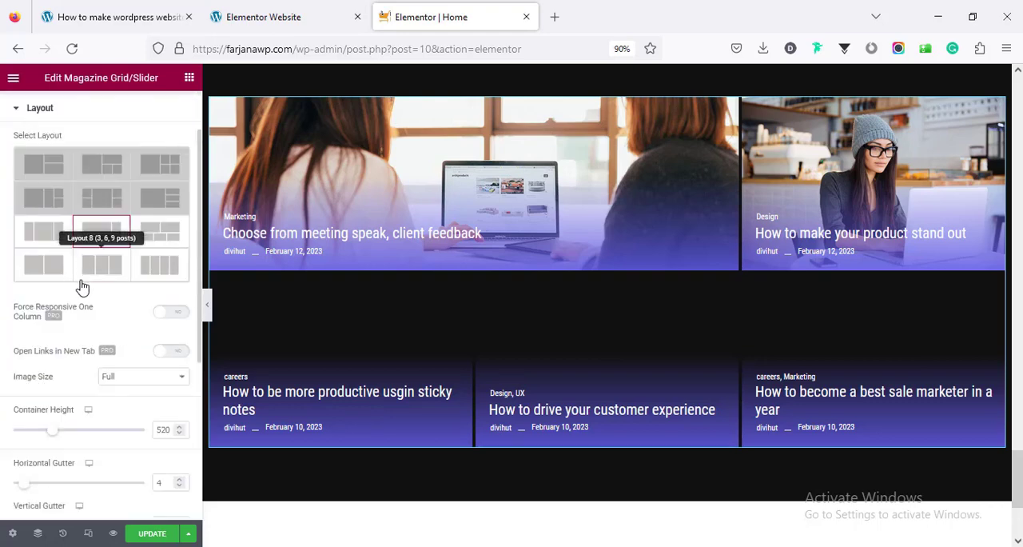
click(105, 273)
scroll(132, 296, down, 3)
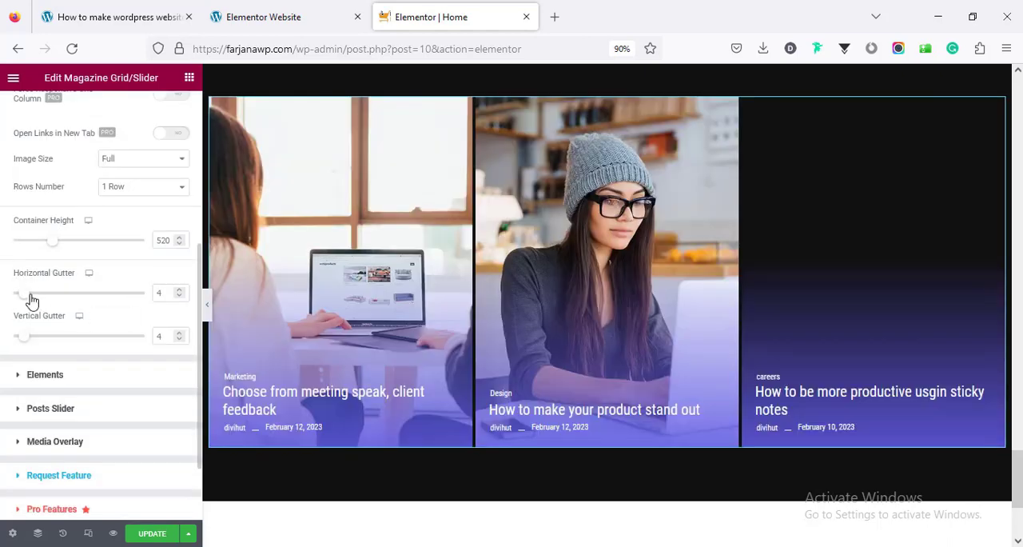
Set the Magazine Grid/Slider's horizontal gutter to 10 and remove its Author, Separator and Date elements
drag(29, 301, 44, 305)
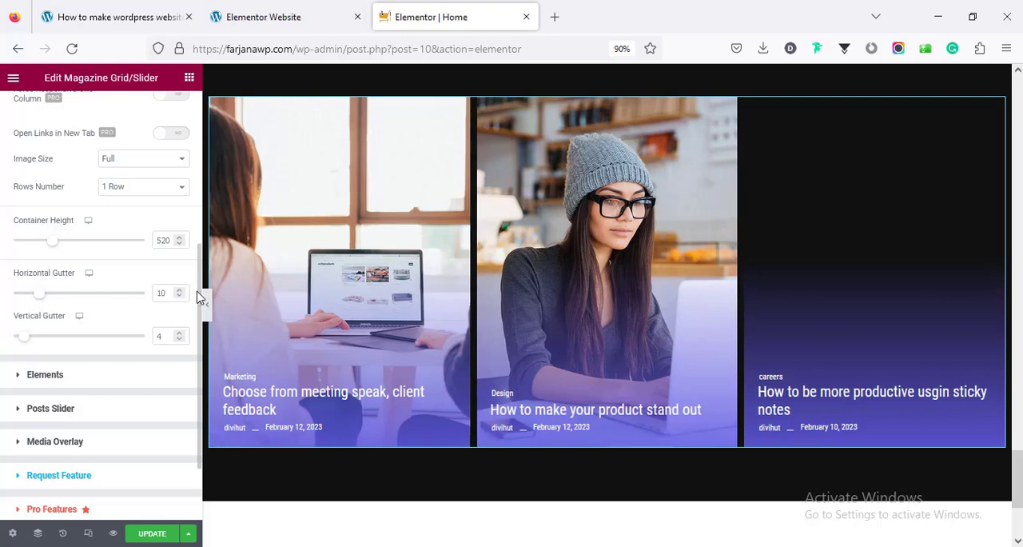
scroll(117, 379, down, 2)
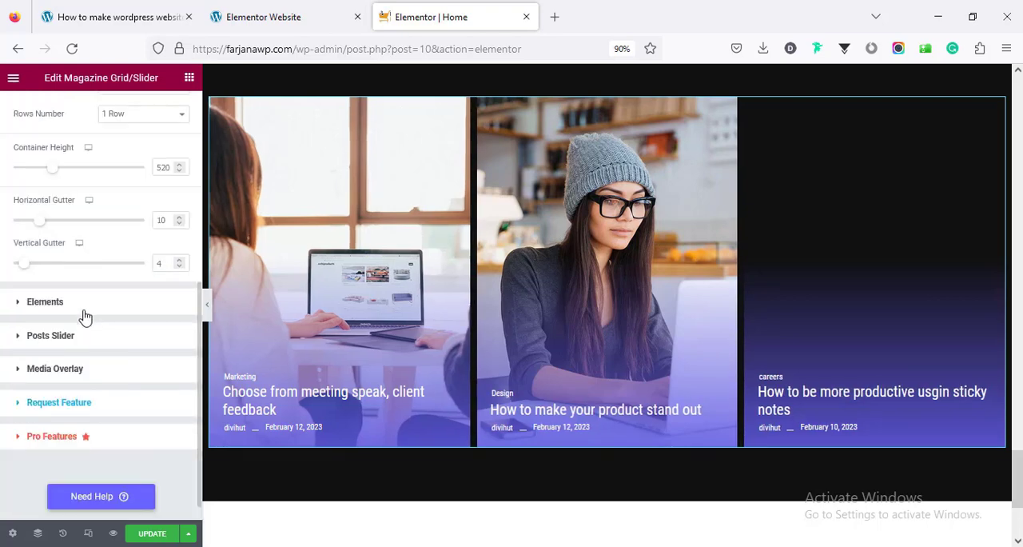
click(44, 302)
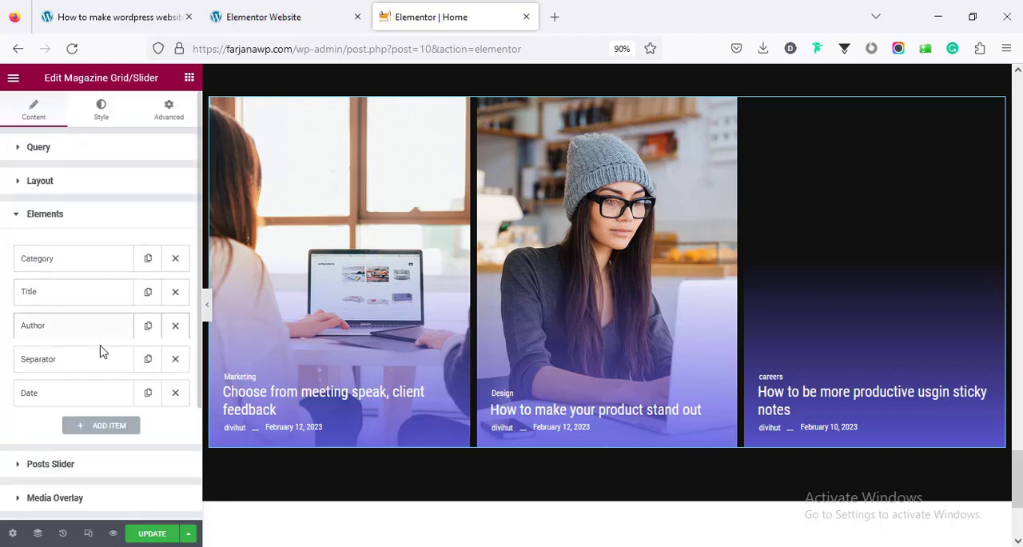
click(175, 327)
click(175, 328)
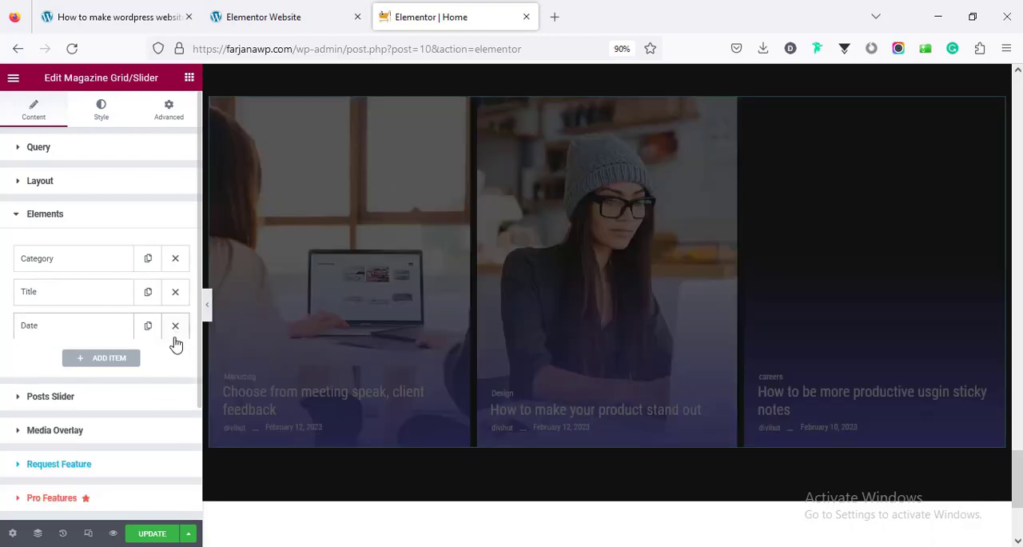
click(175, 328)
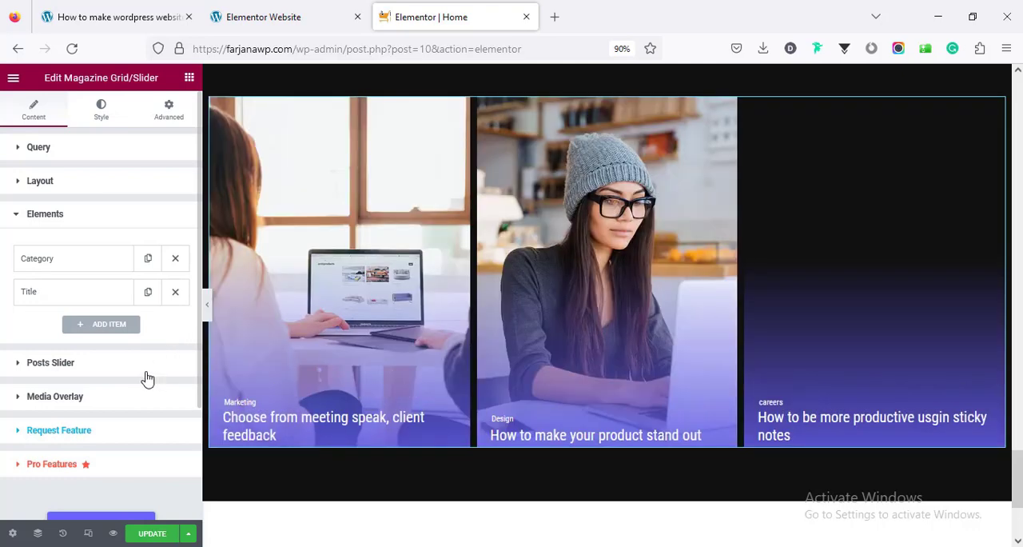
click(147, 373)
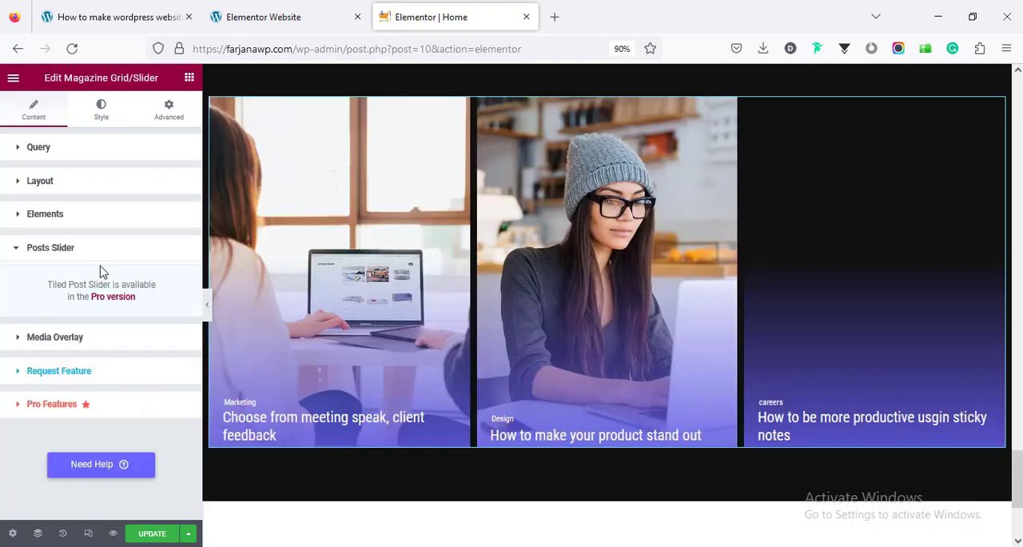
click(120, 338)
scroll(111, 338, down, 3)
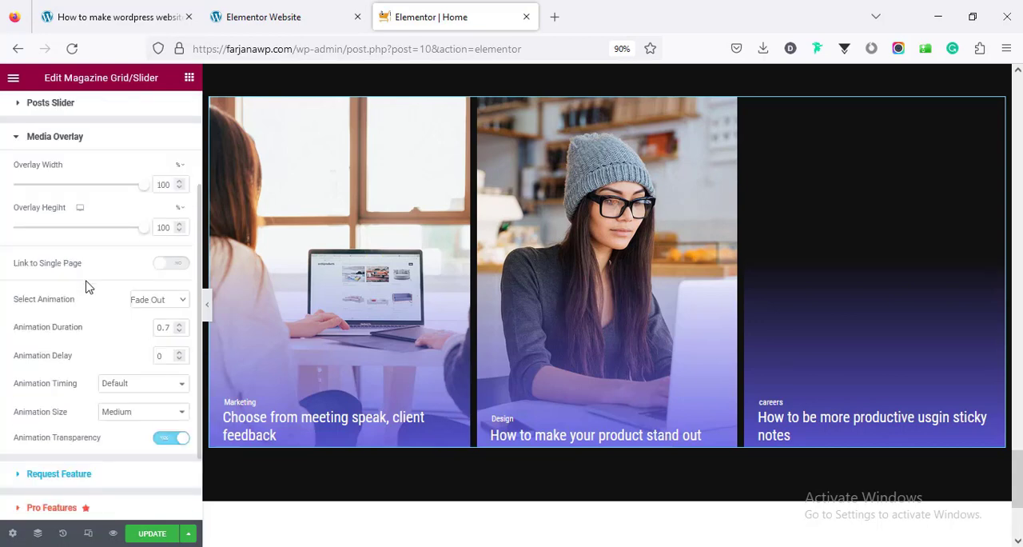
scroll(128, 443, down, 2)
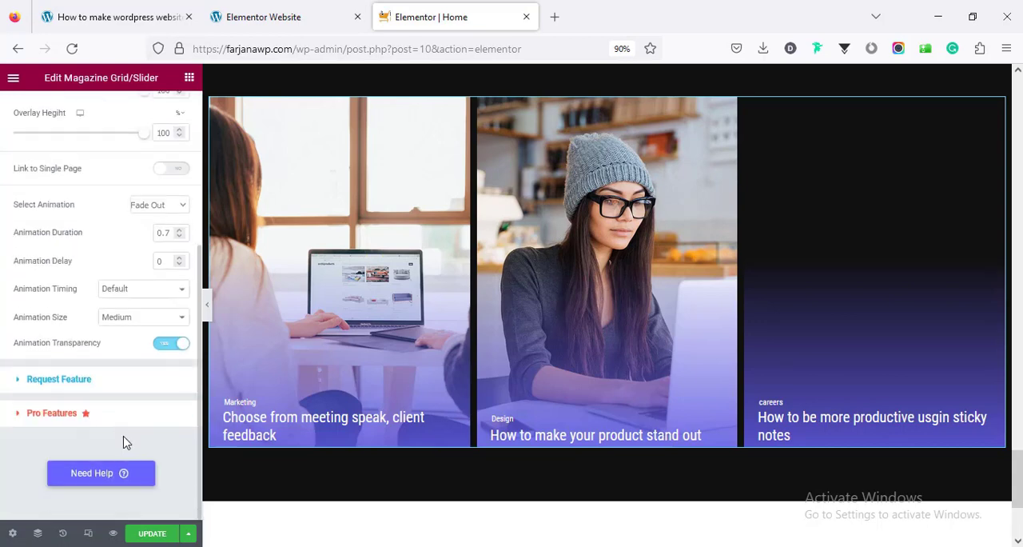
scroll(126, 440, up, 3)
scroll(104, 340, up, 2)
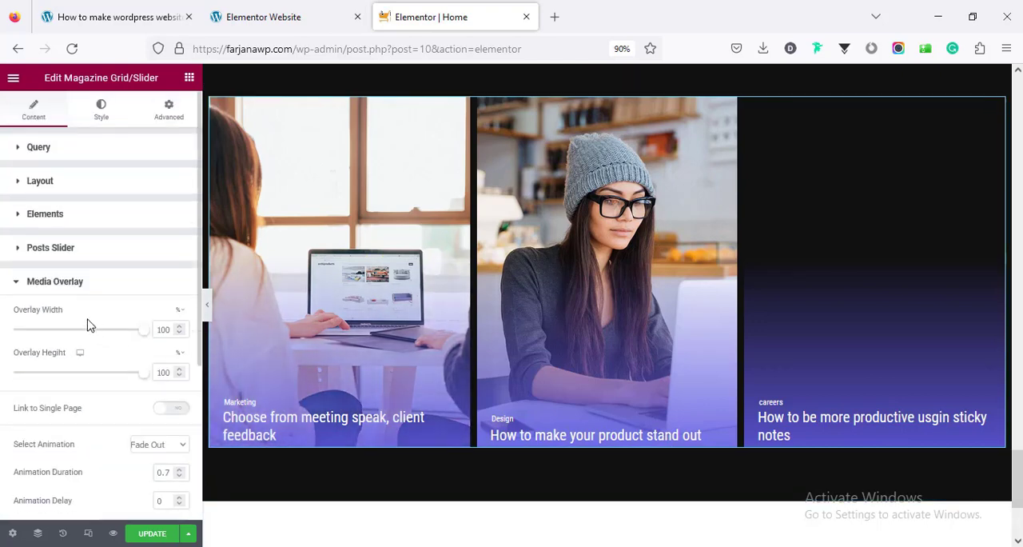
Change the post titles' font family to Dela Gothic One
click(101, 109)
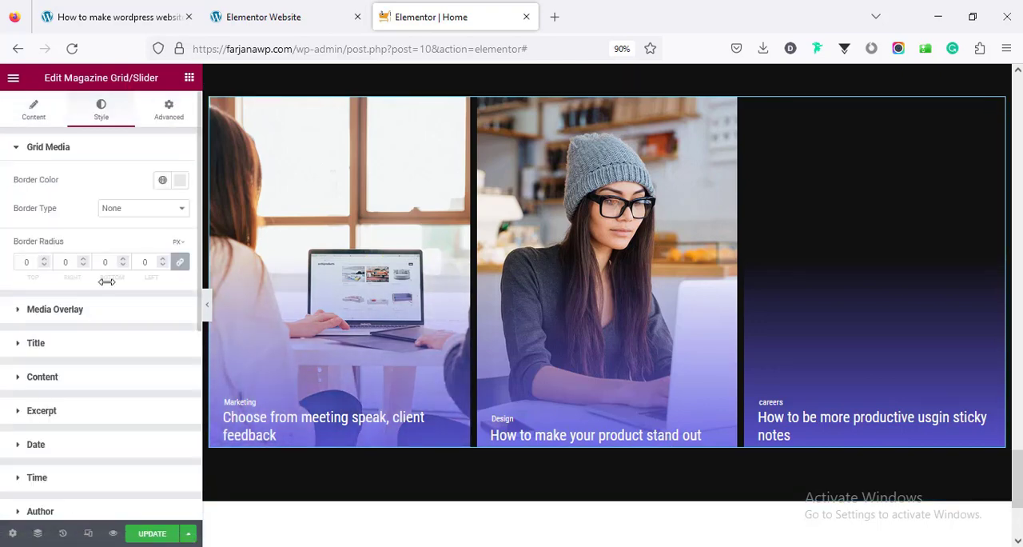
click(81, 351)
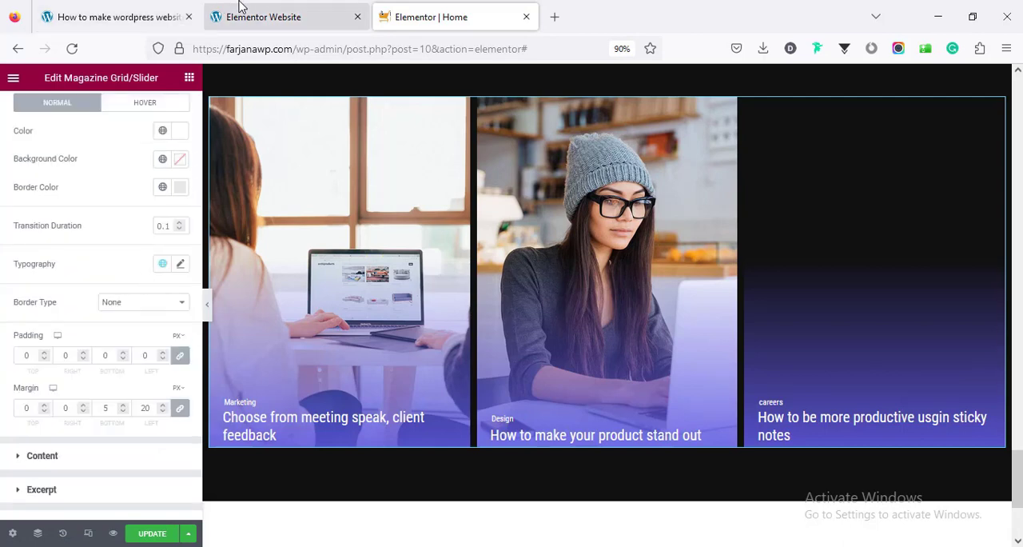
click(180, 265)
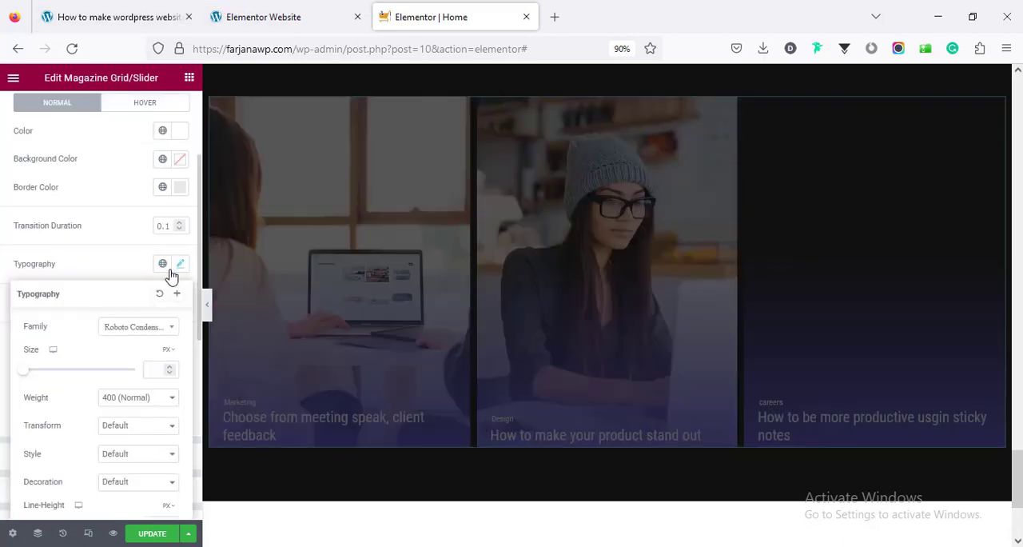
click(143, 328)
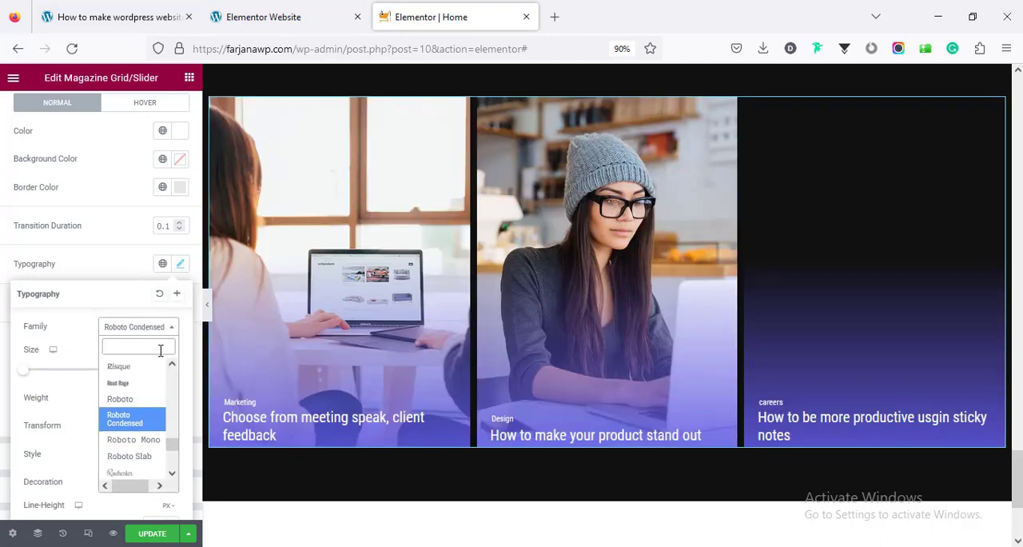
text(gothi)
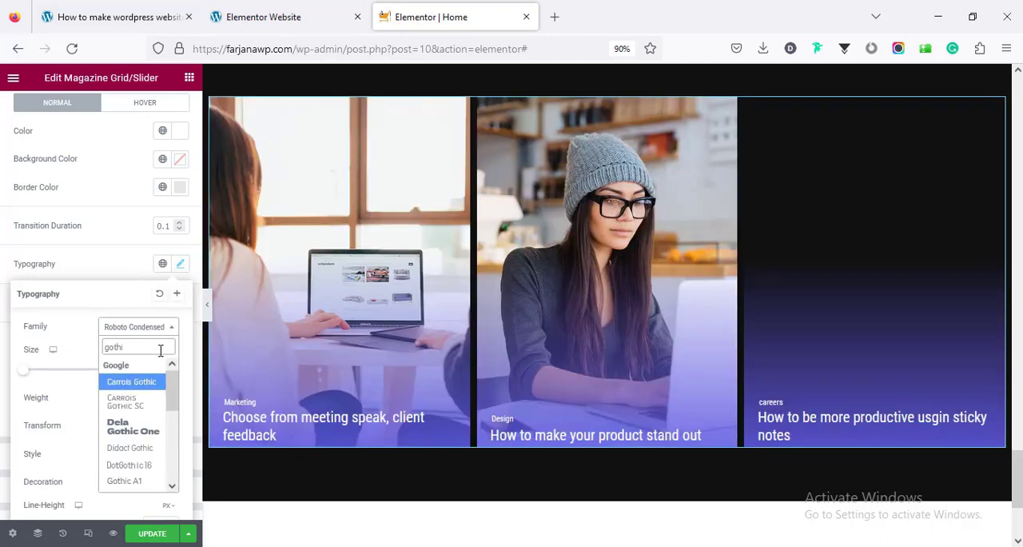
click(137, 424)
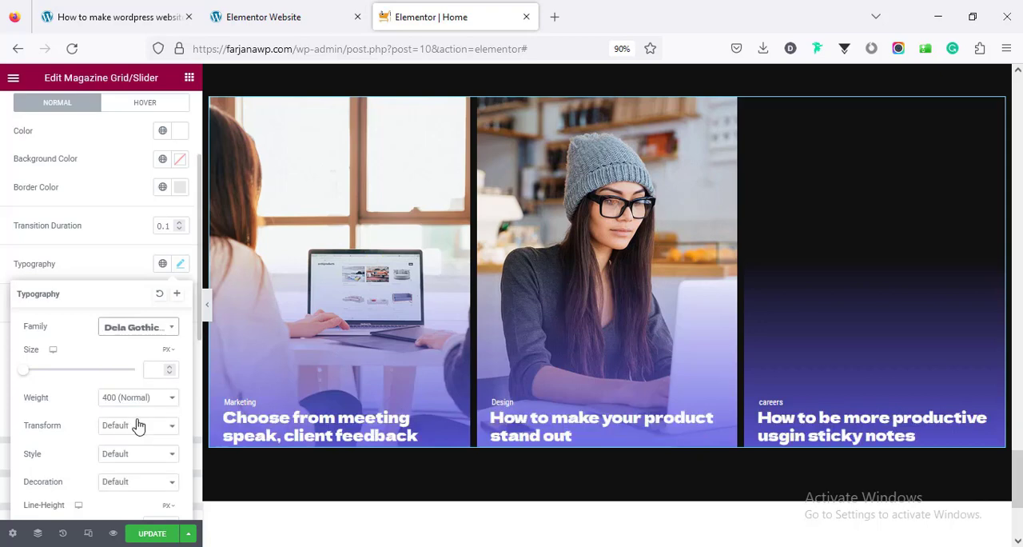
Set the post titles' font size to 19 px
click(157, 368)
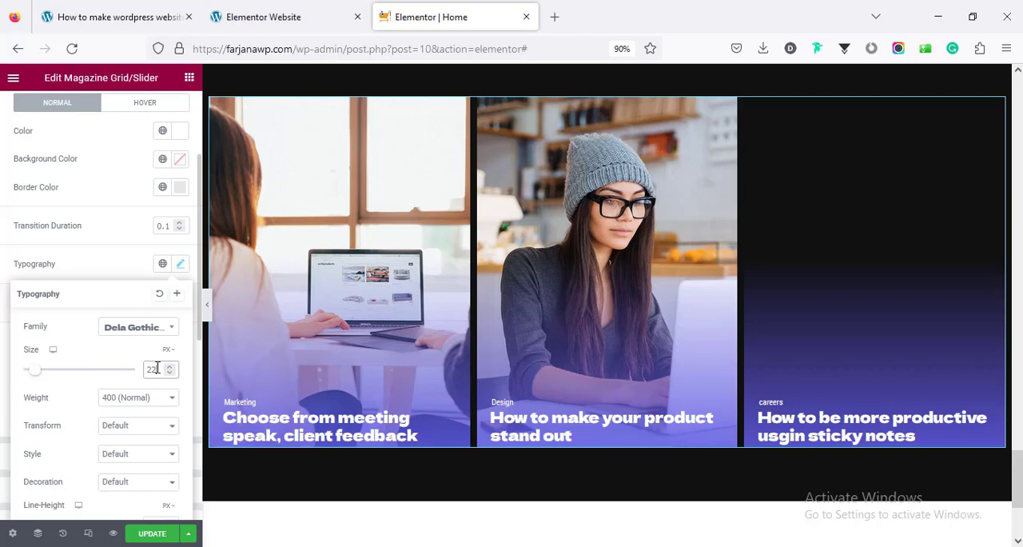
key(Down)
key(Down)
key(Down)
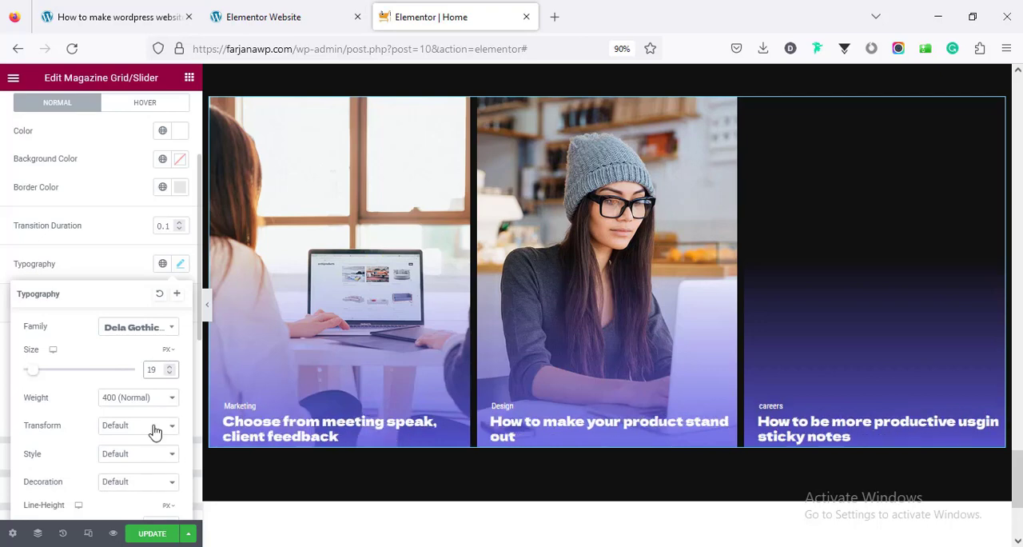
click(4, 263)
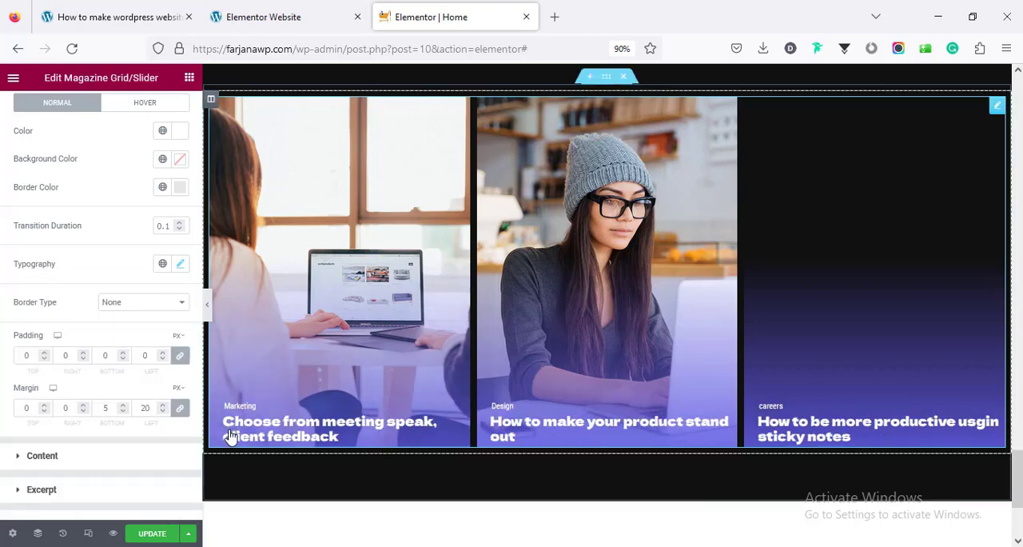
Try a bottom padding of 20 px in the Content style of the Magazine Grid/Slider
scroll(122, 397, down, 2)
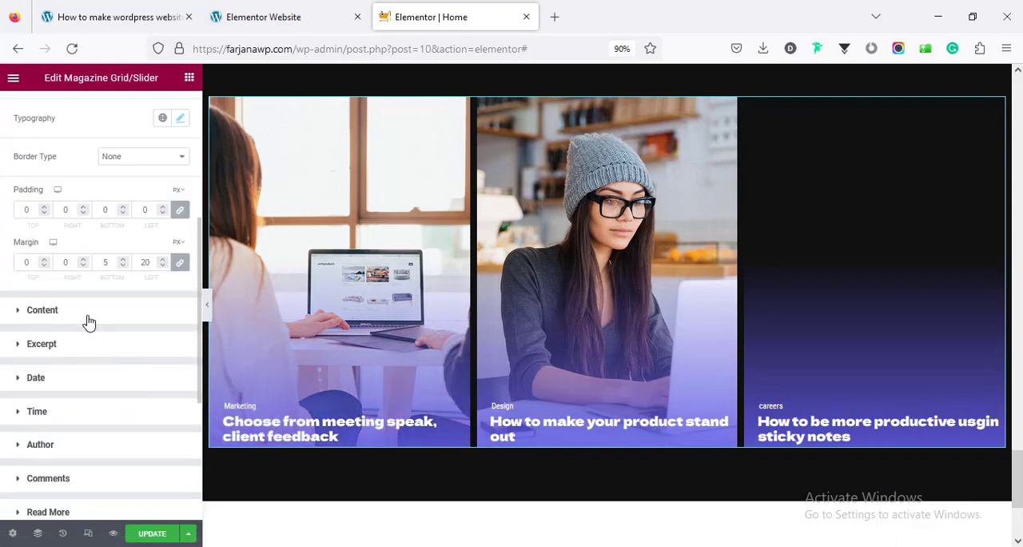
click(42, 310)
scroll(104, 336, down, 4)
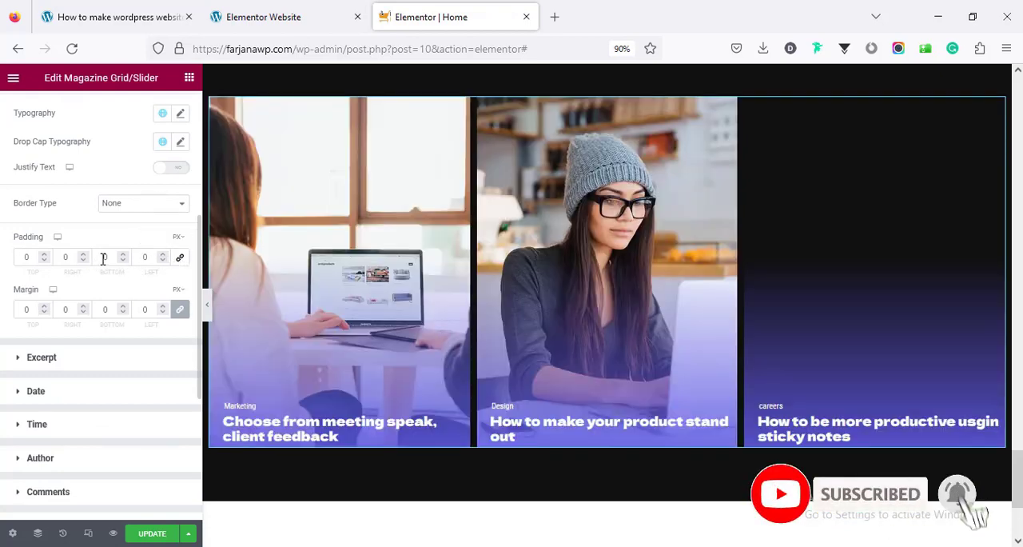
click(103, 257)
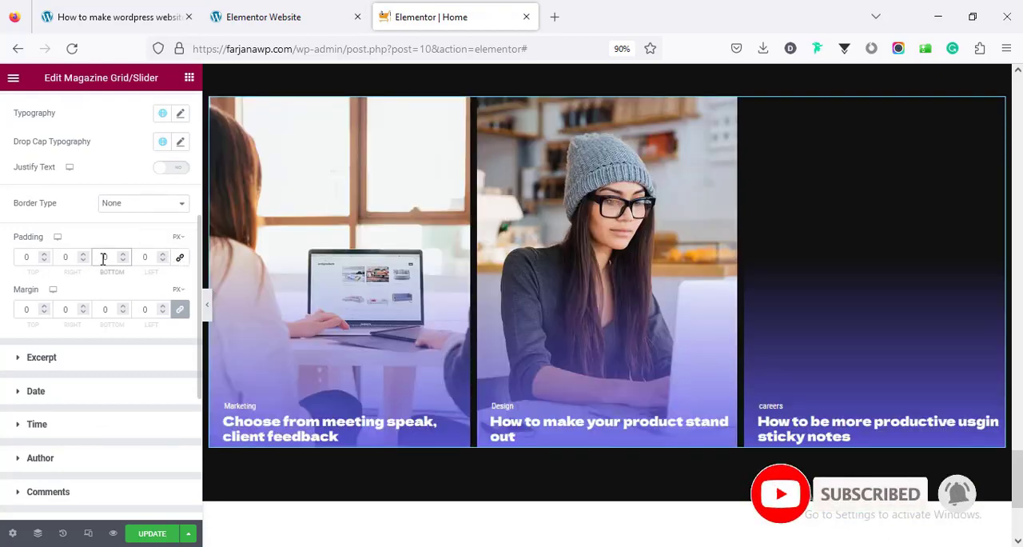
scroll(112, 288, down, 2)
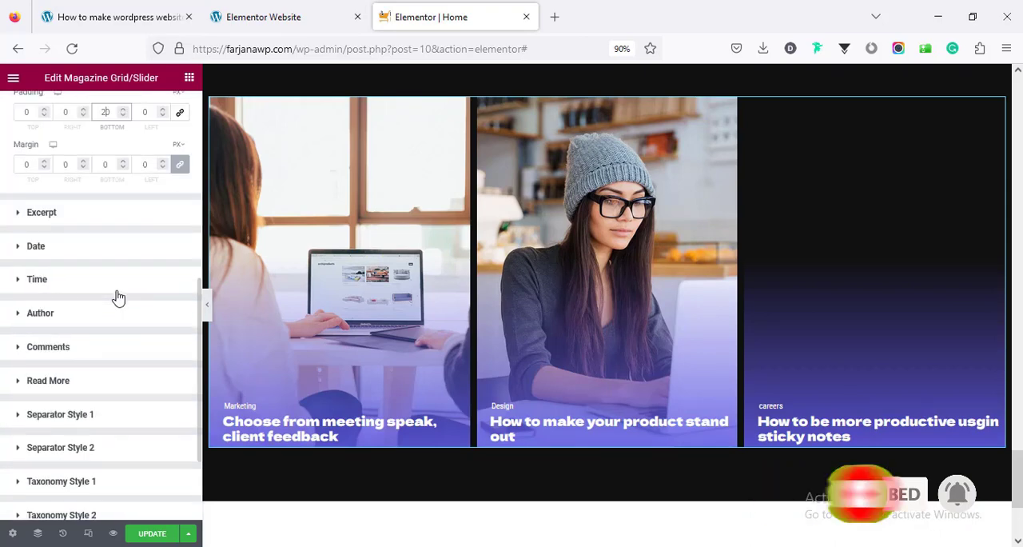
scroll(117, 296, up, 1)
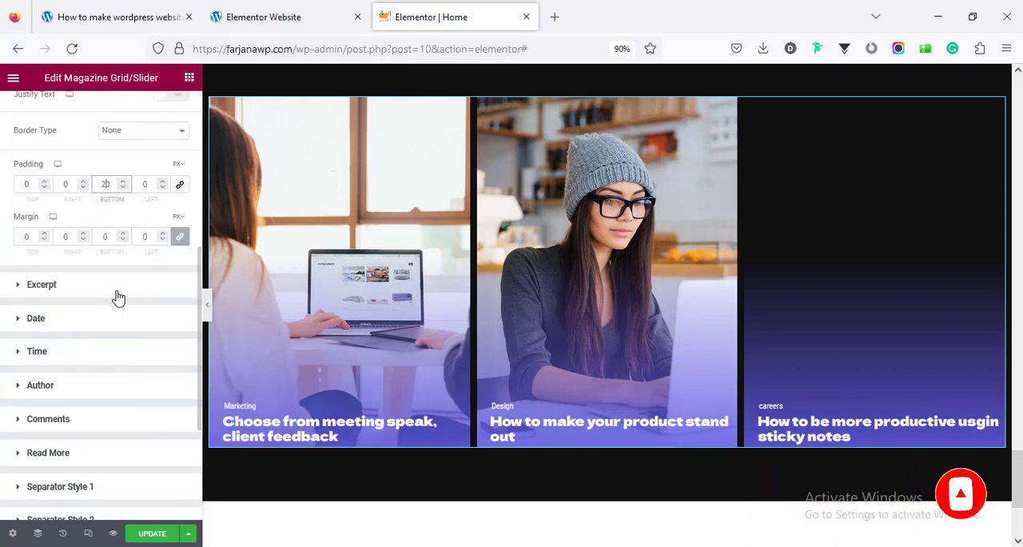
click(181, 236)
scroll(104, 257, up, 1)
double_click(104, 257)
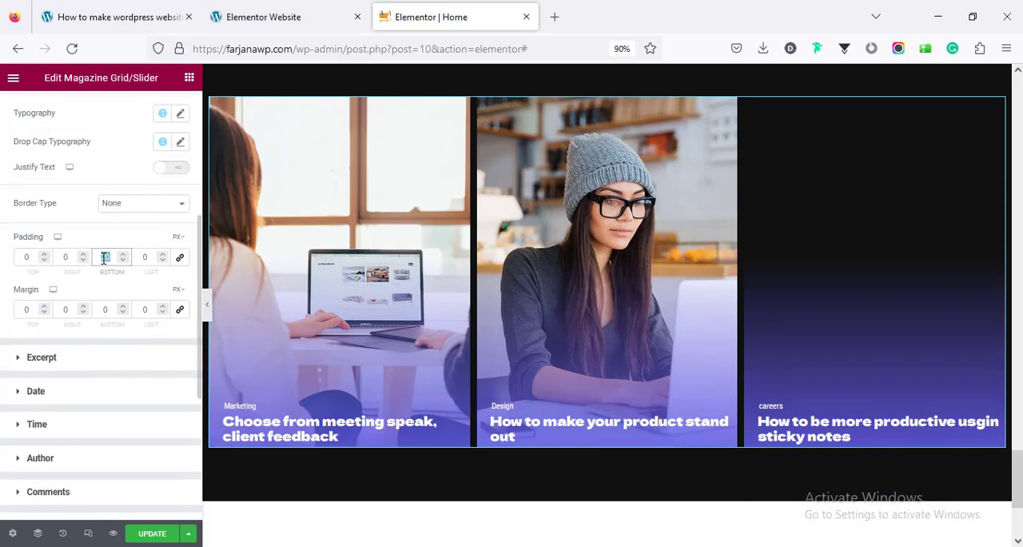
scroll(100, 256, up, 4)
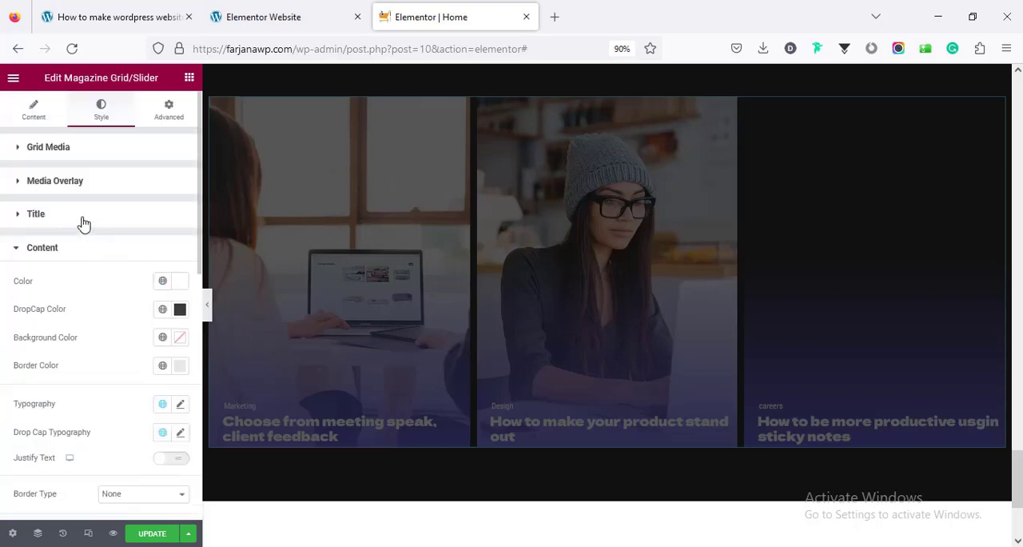
Unlink the post titles' margin values and set the bottom and right margins to 20 px
click(84, 222)
scroll(92, 238, down, 3)
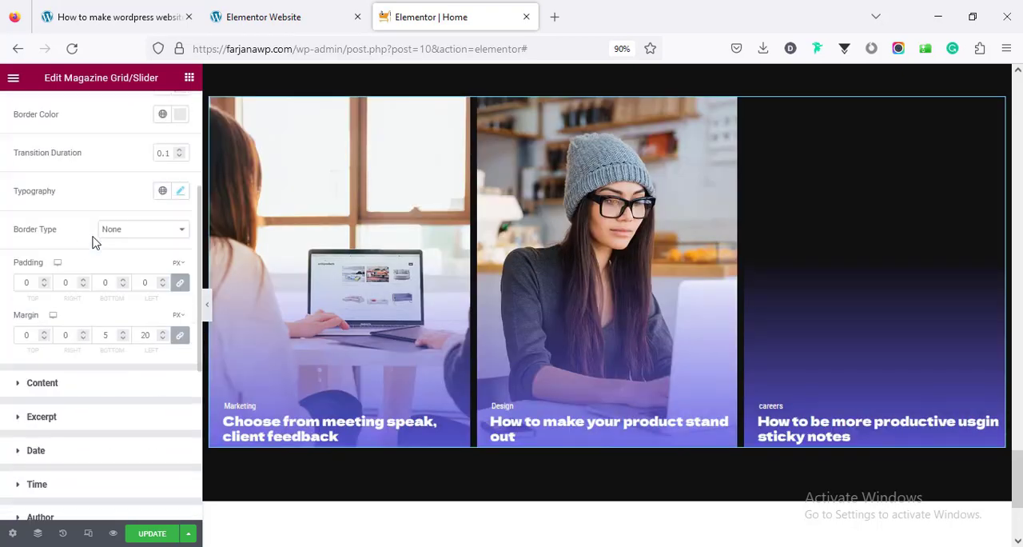
click(178, 337)
double_click(100, 342)
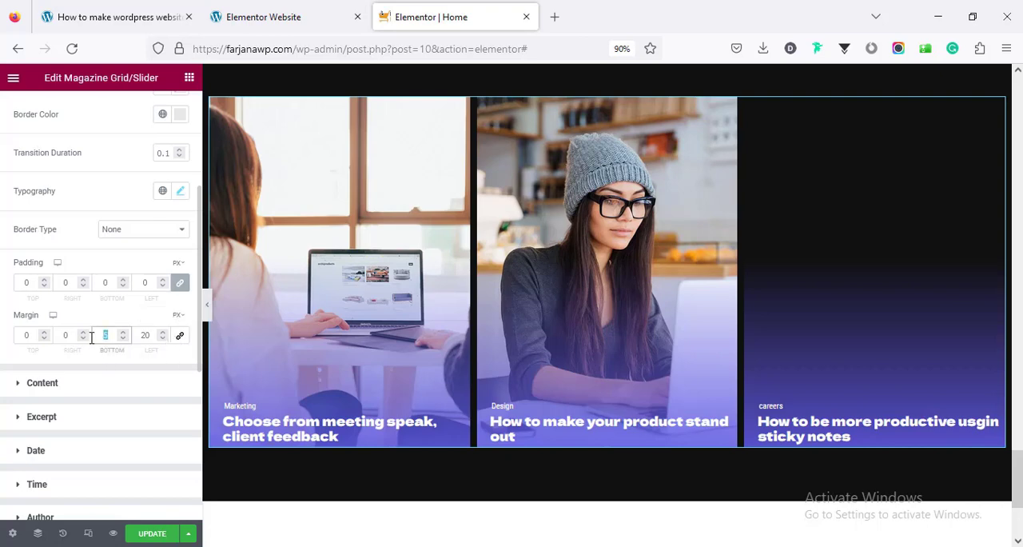
text(7)
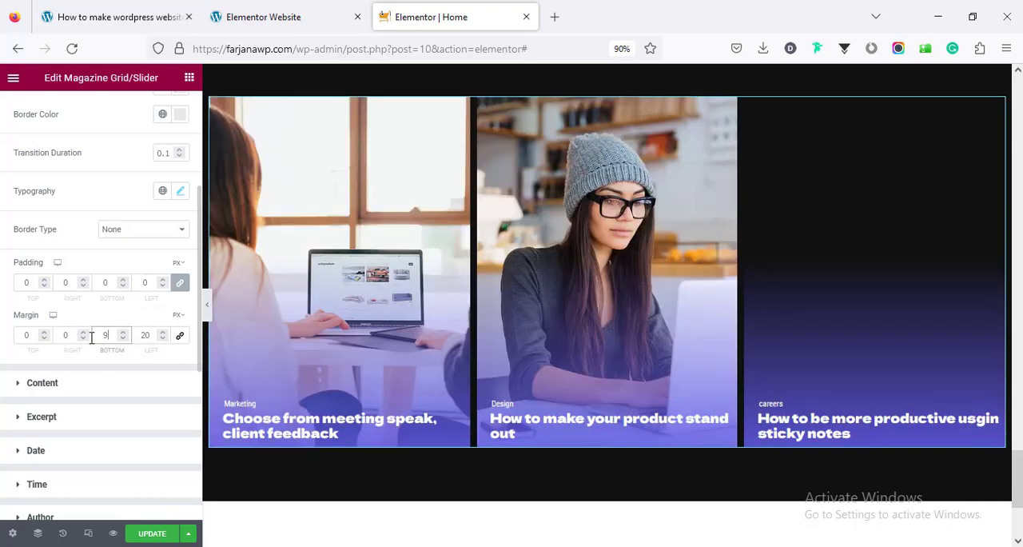
key(BackSpace)
text(20)
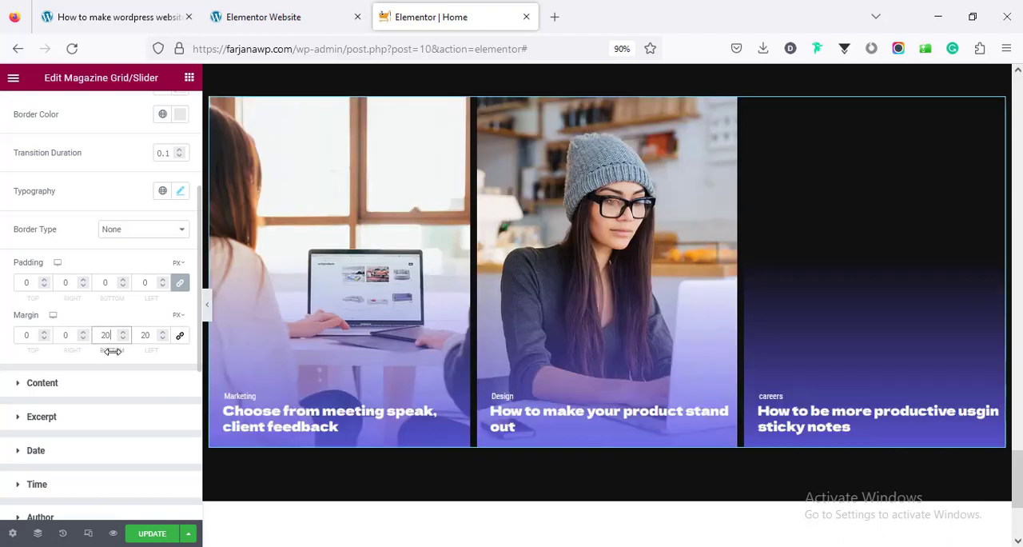
click(64, 335)
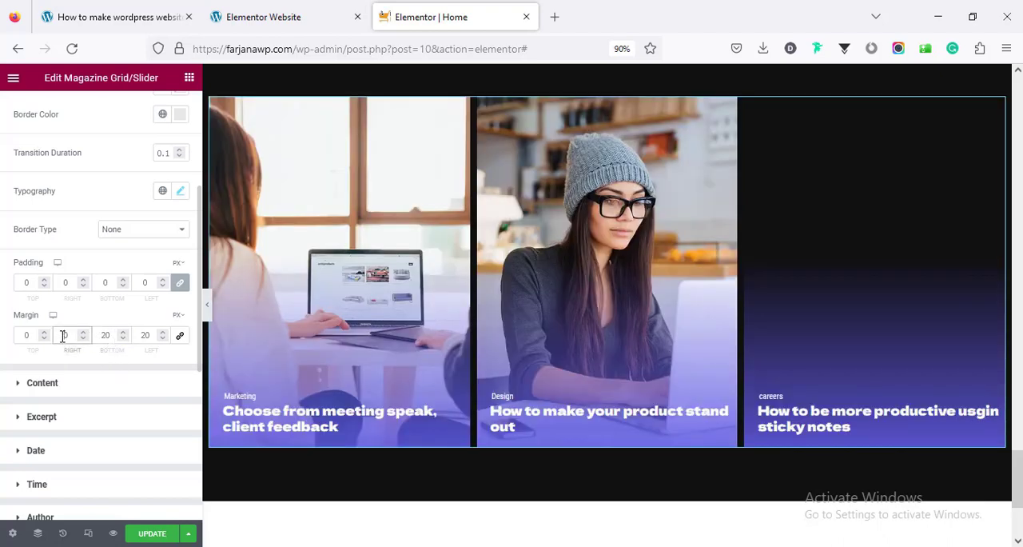
text(20)
Change the second gradient color of the posts' media overlay to the global color black
scroll(80, 201, up, 5)
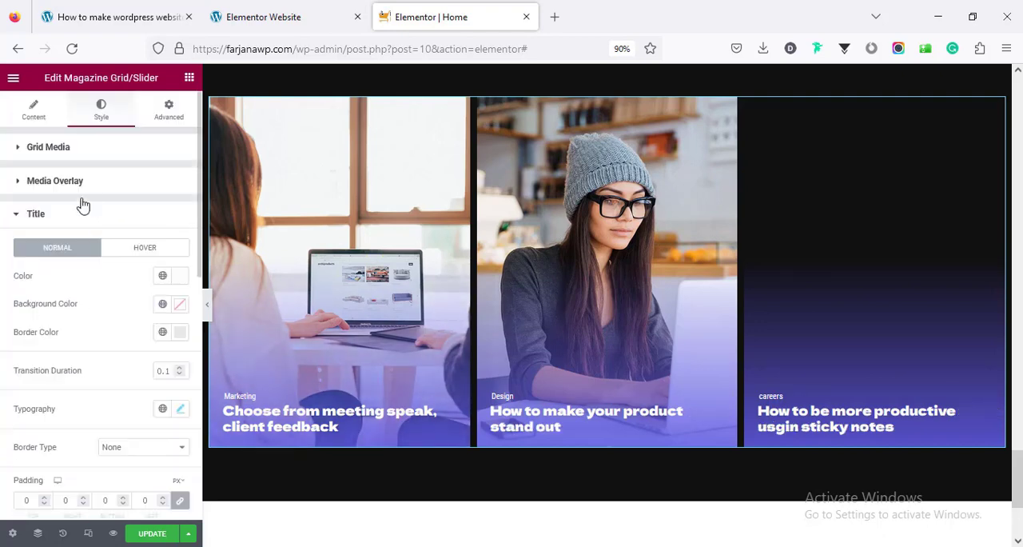
click(85, 189)
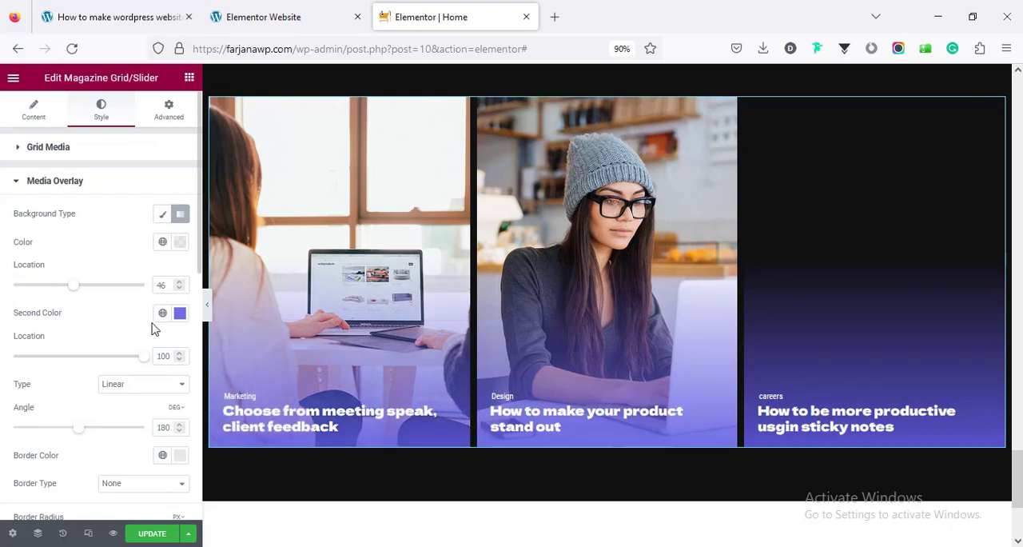
click(162, 314)
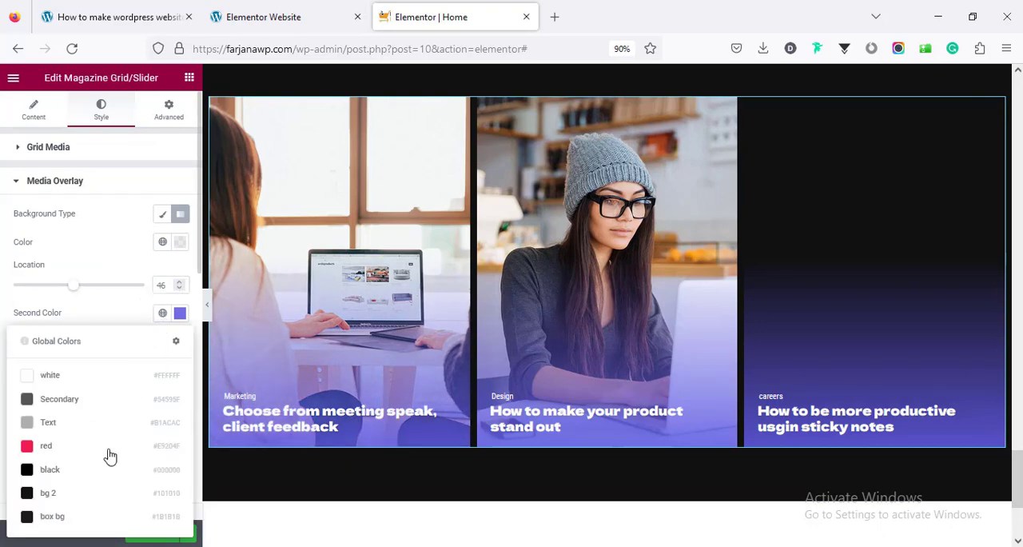
click(73, 473)
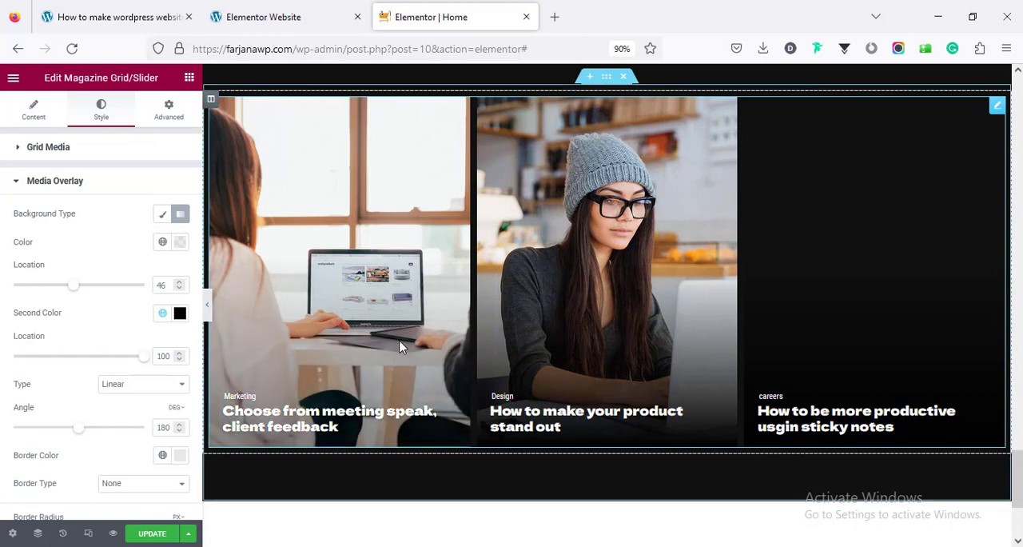
scroll(495, 364, up, 3)
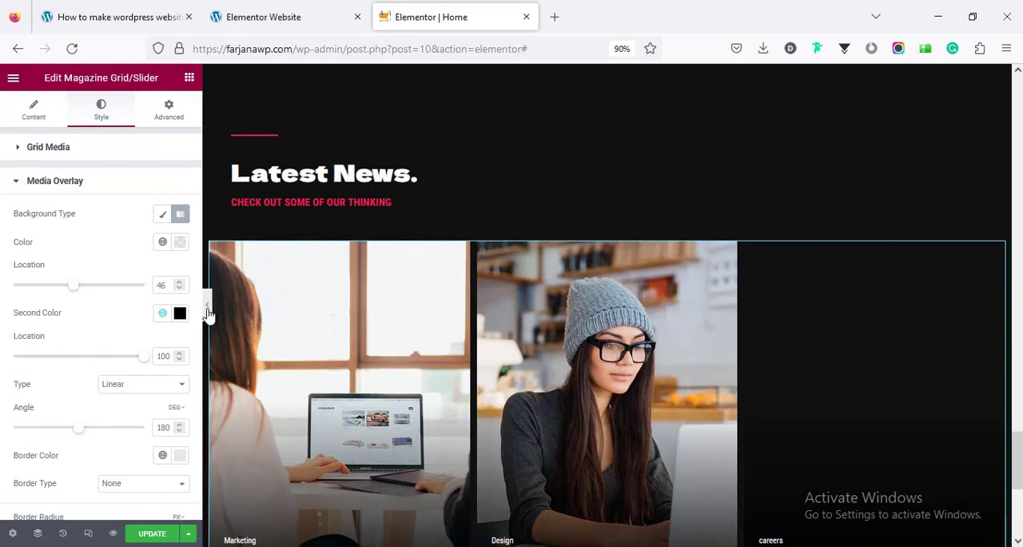
Examine the finished Latest News section at full preview width and in the editor
click(206, 312)
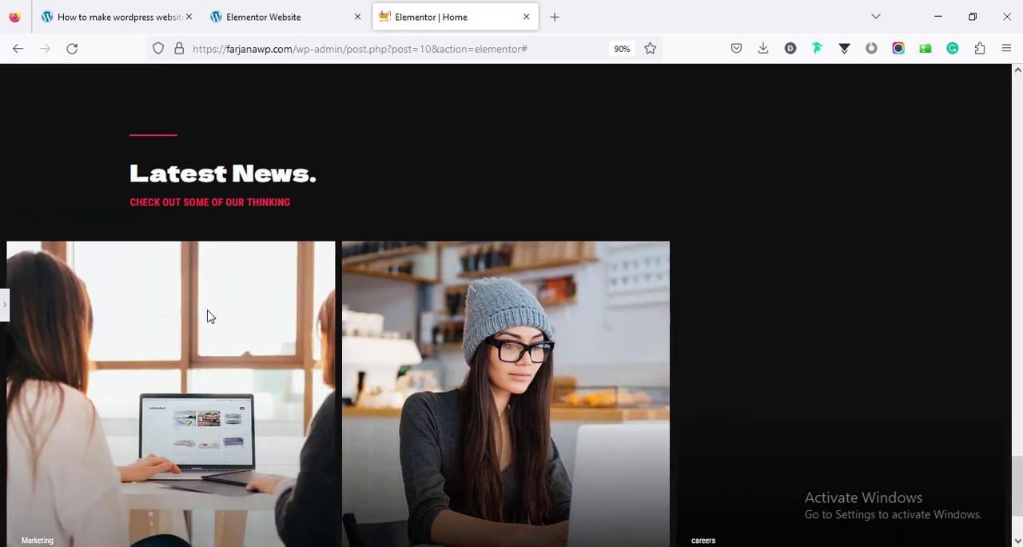
scroll(318, 406, down, 2)
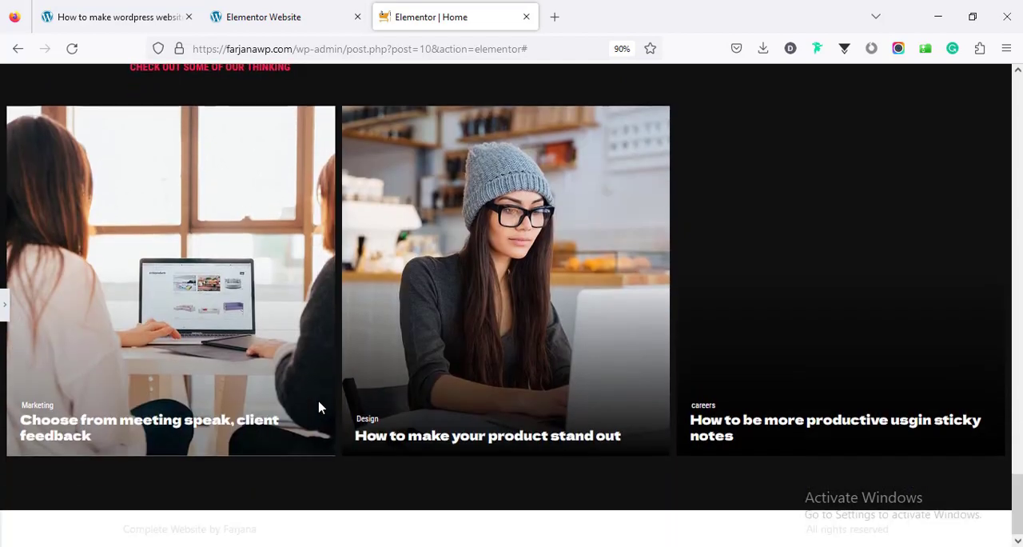
scroll(107, 333, up, 1)
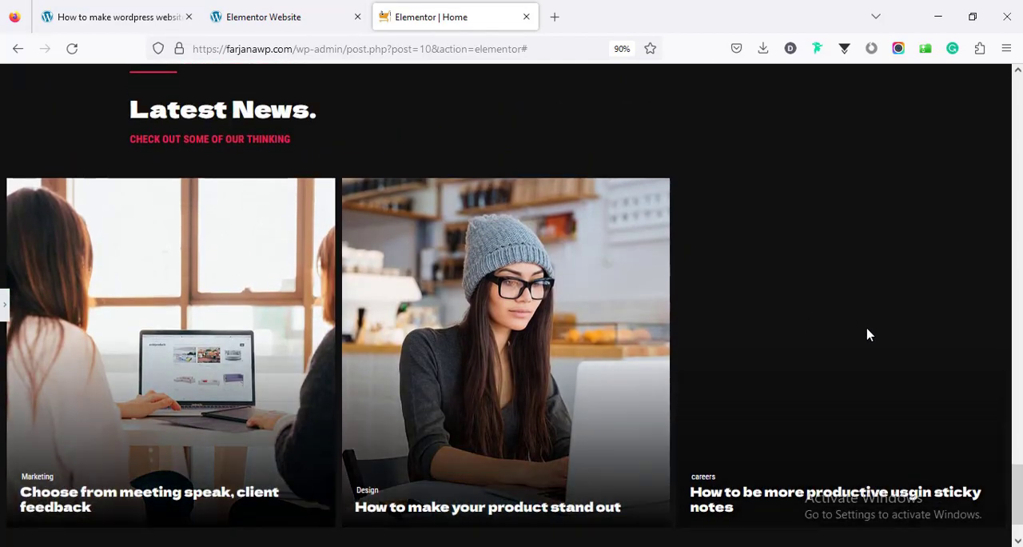
click(3, 306)
scroll(335, 373, down, 1)
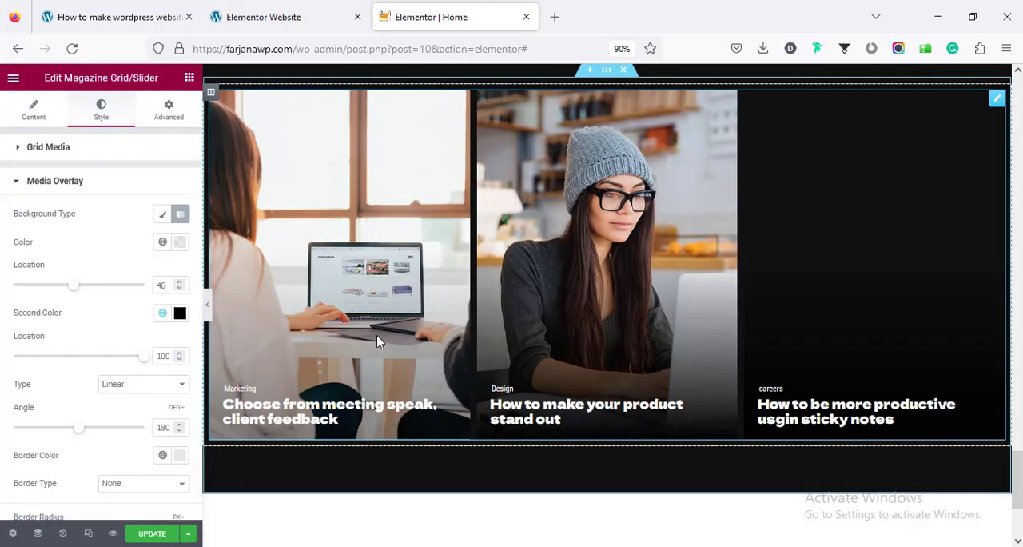
scroll(425, 322, up, 2)
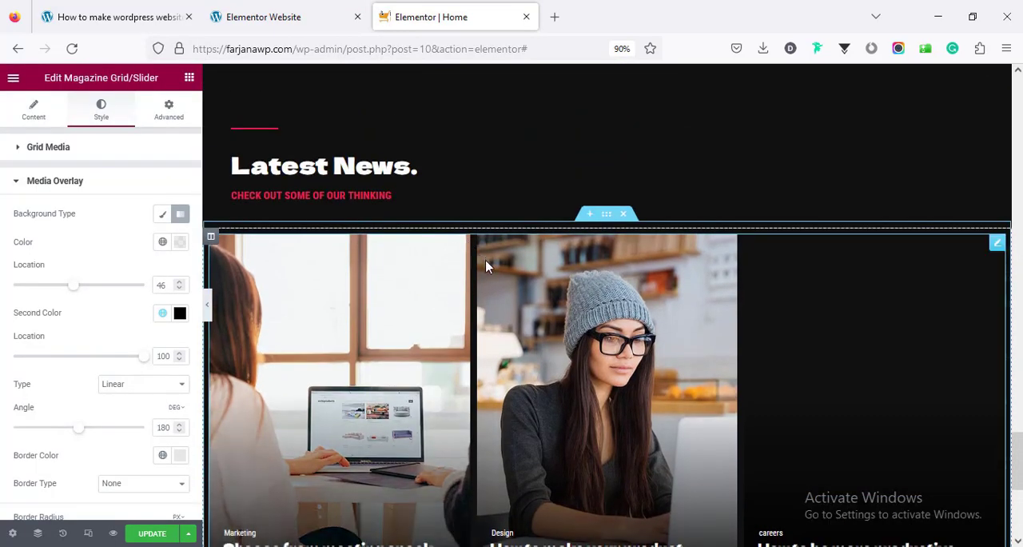
scroll(486, 265, down, 2)
scroll(485, 265, down, 2)
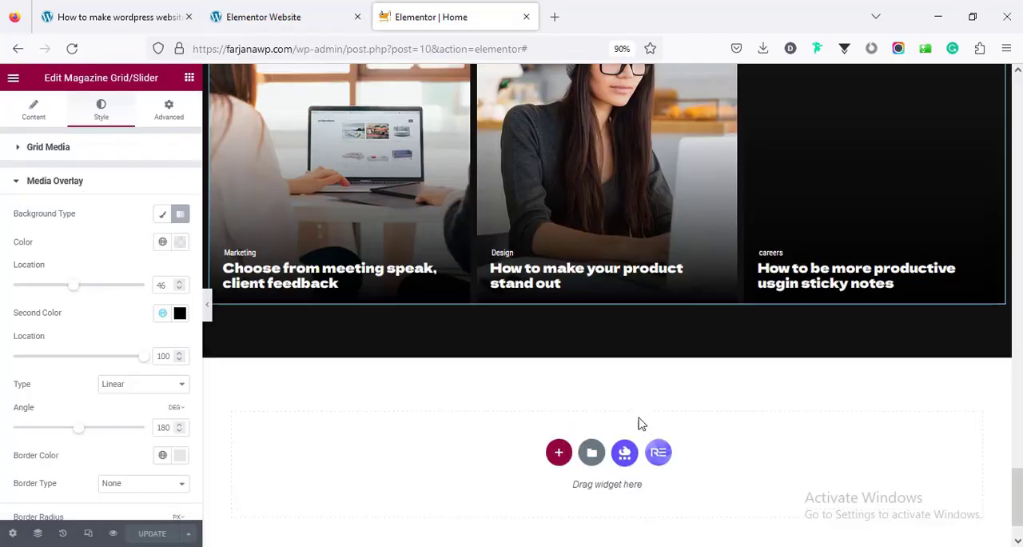
Copy the About header section and paste it below the Latest News posts at the end of the page
scroll(639, 417, up, 4)
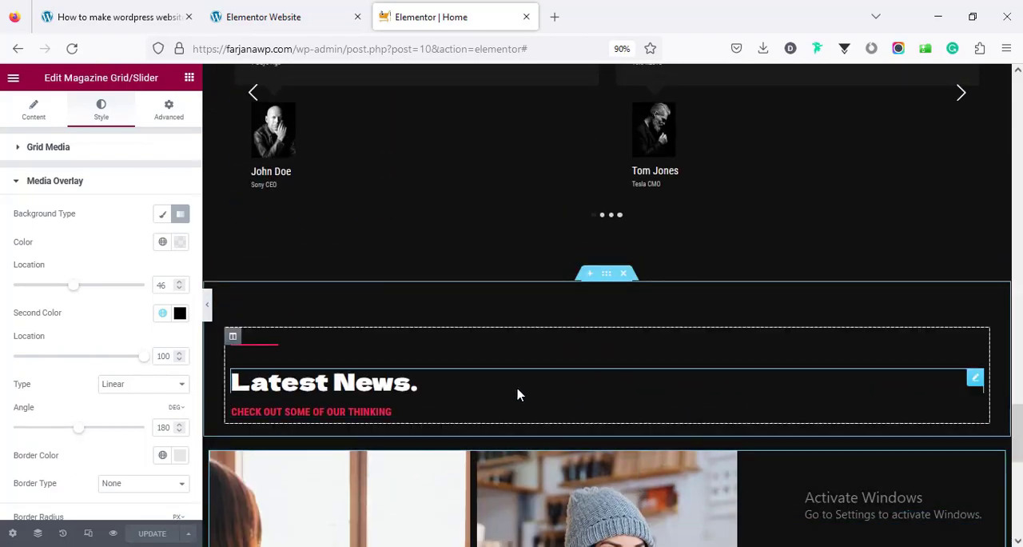
scroll(518, 392, up, 6)
scroll(519, 395, up, 8)
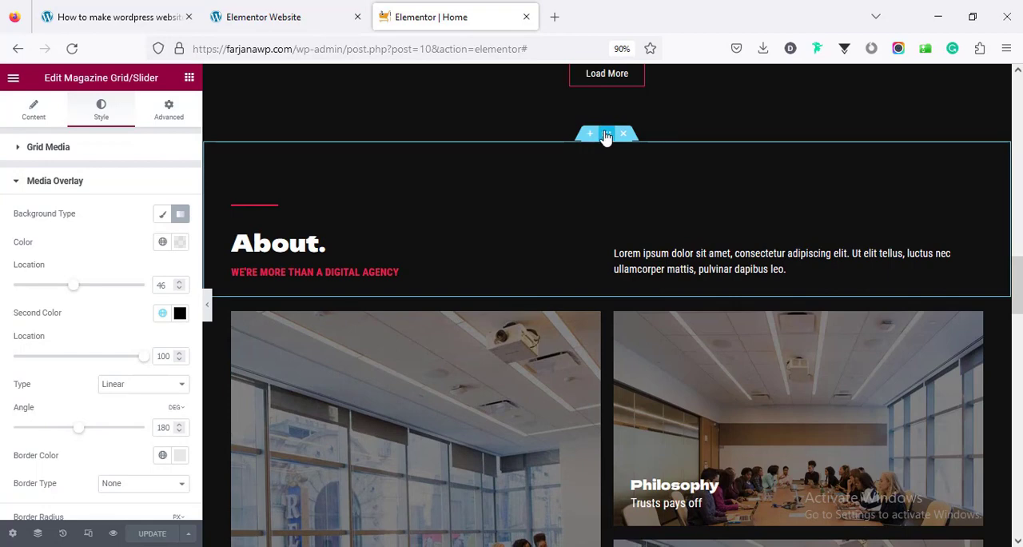
right_click(606, 137)
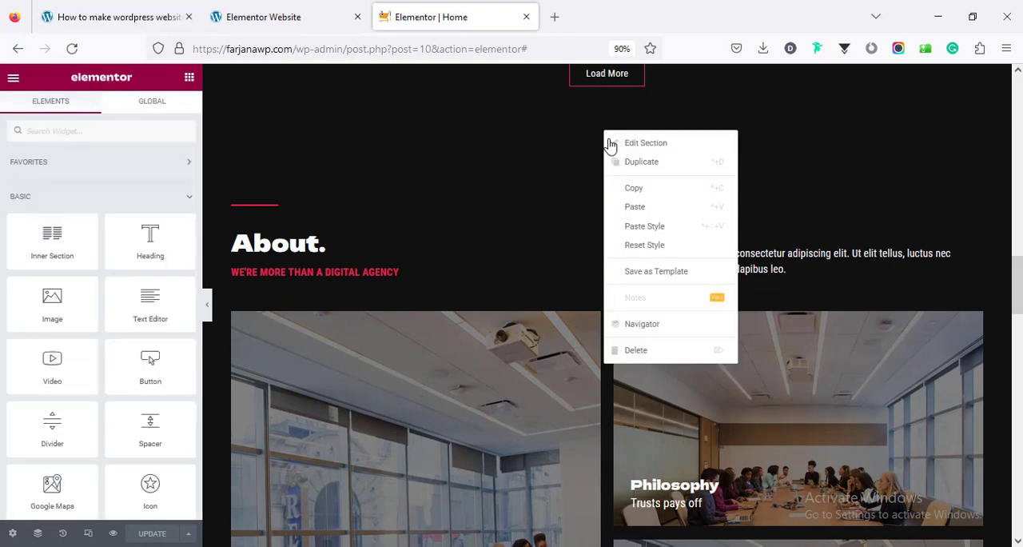
click(642, 190)
scroll(607, 359, down, 15)
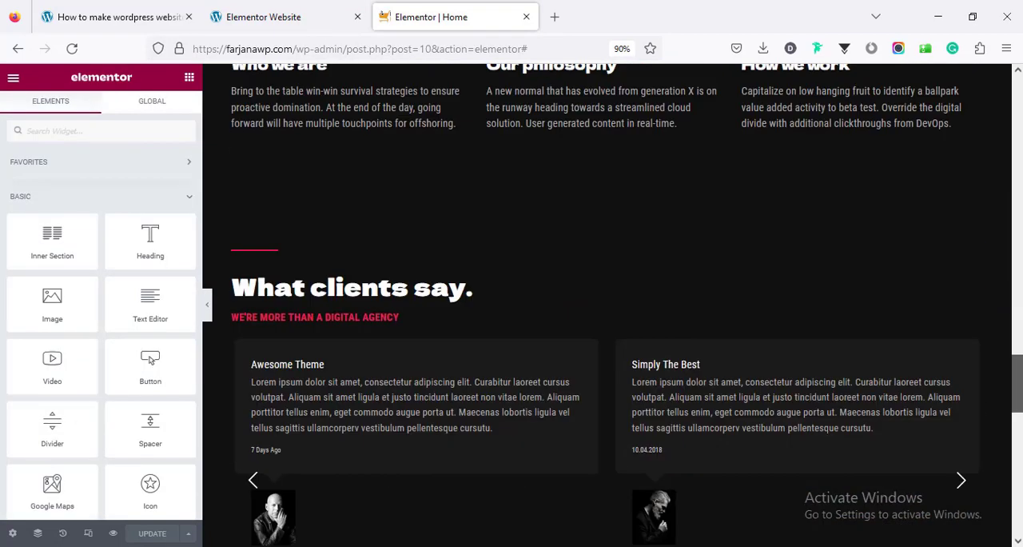
right_click(563, 399)
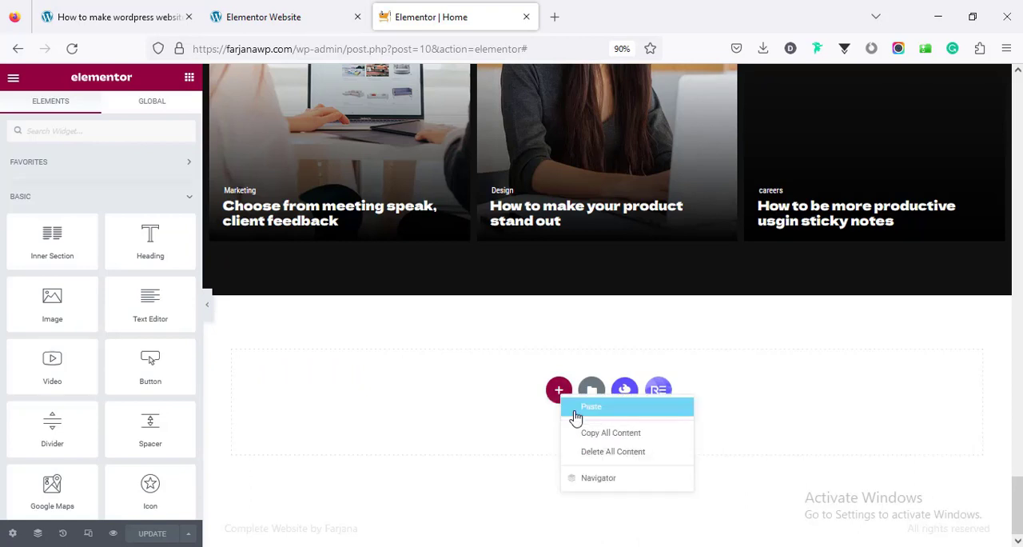
click(575, 407)
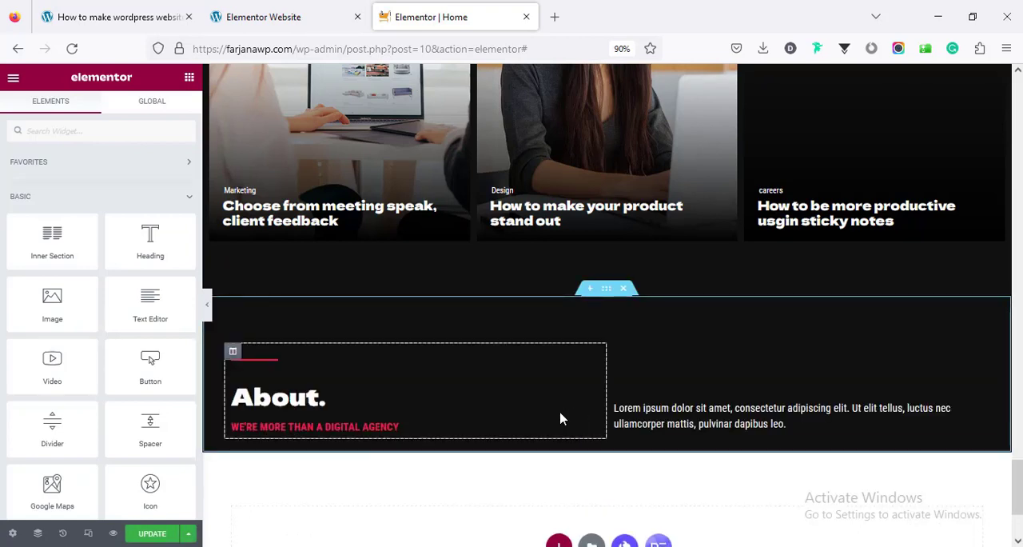
scroll(559, 418, down, 1)
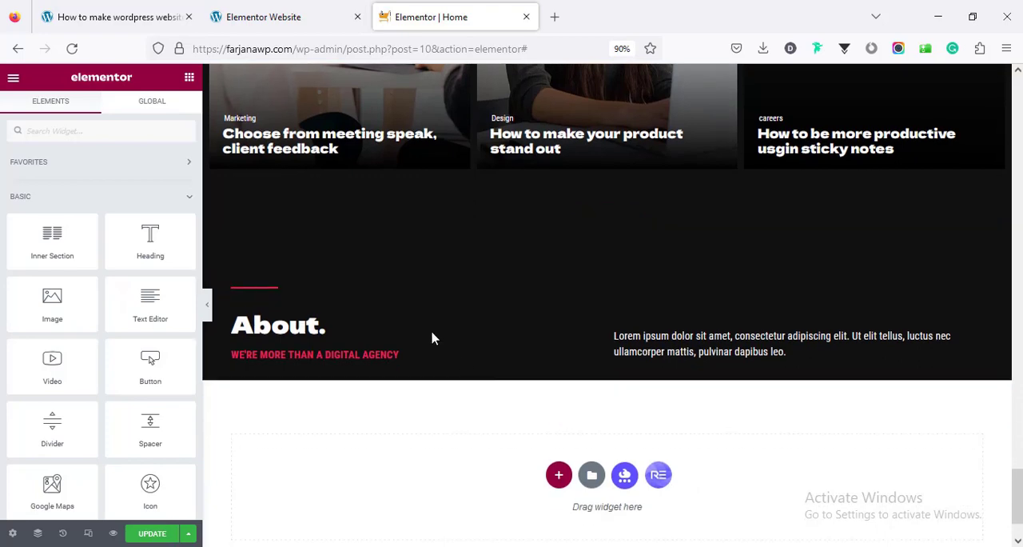
Replace the pasted section's "About." heading with "Let's Talk?" copied from the reference website
click(286, 19)
triple_click(207, 220)
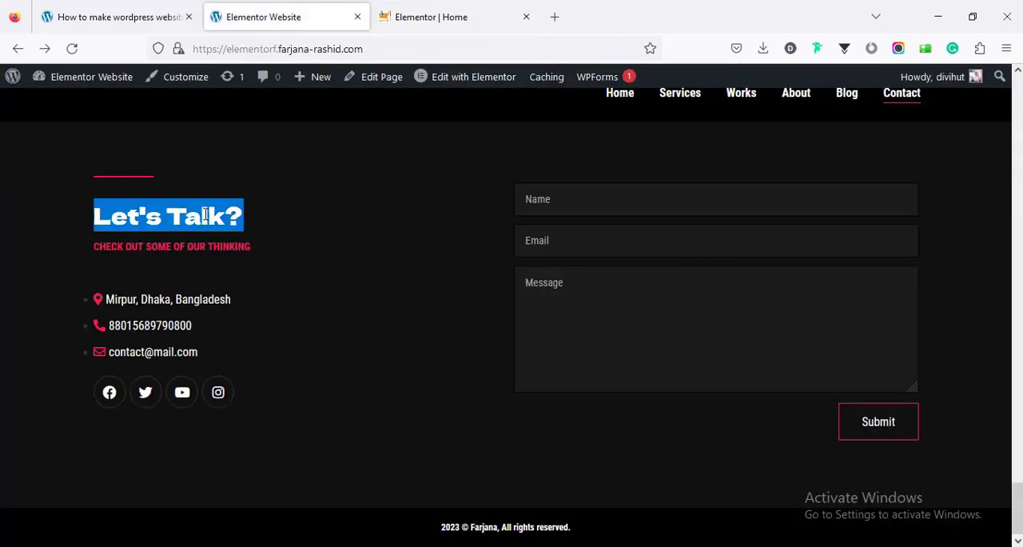
right_click(206, 217)
click(225, 231)
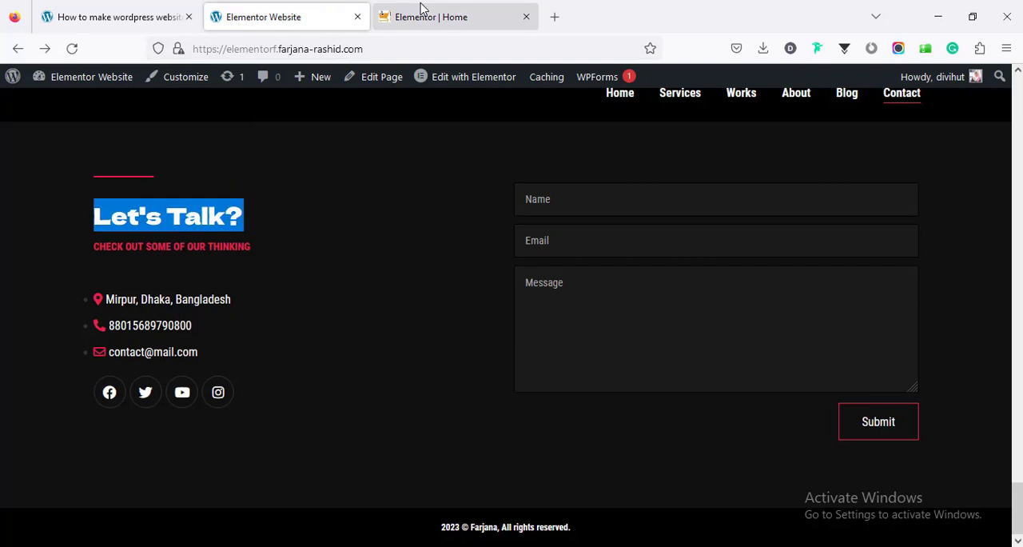
click(419, 16)
right_click(281, 324)
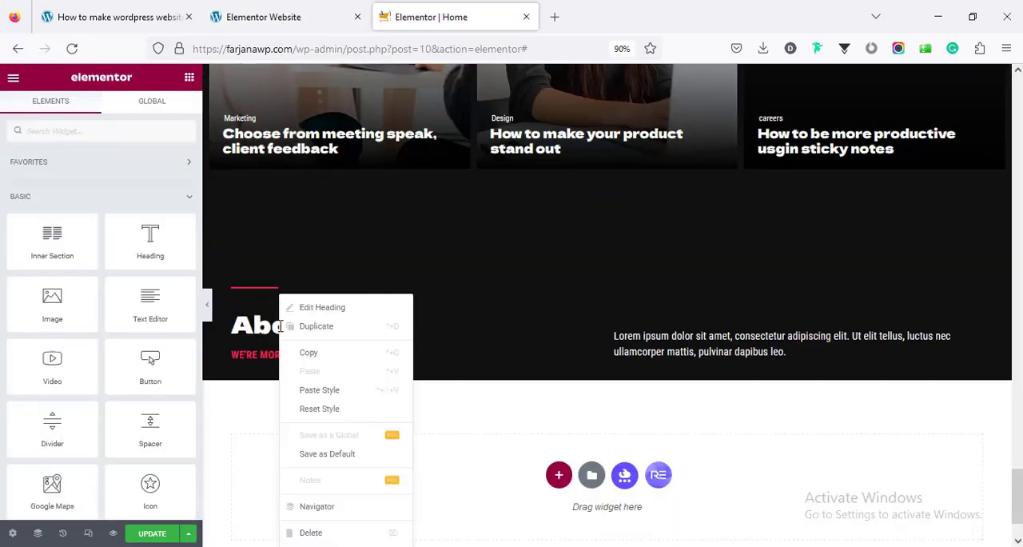
click(277, 326)
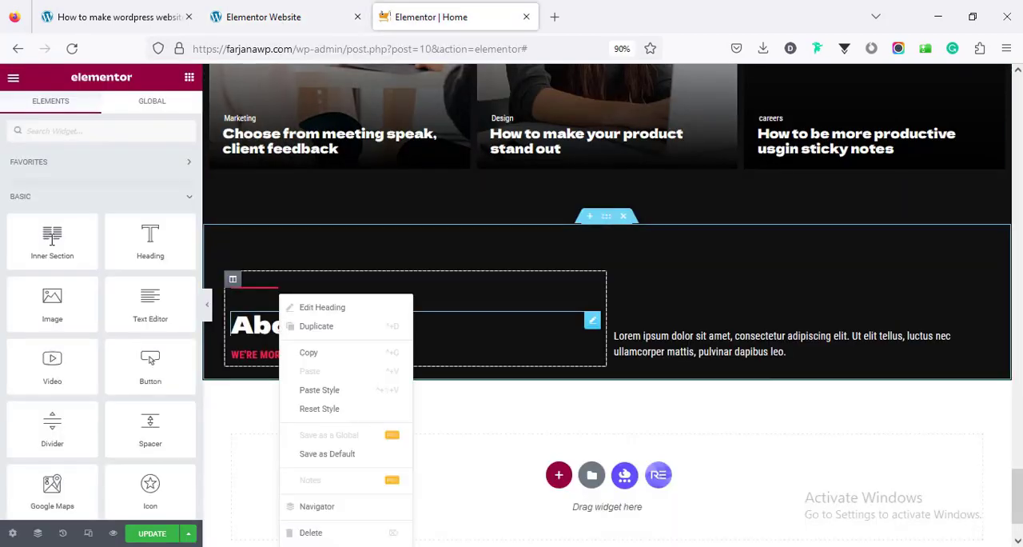
triple_click(54, 217)
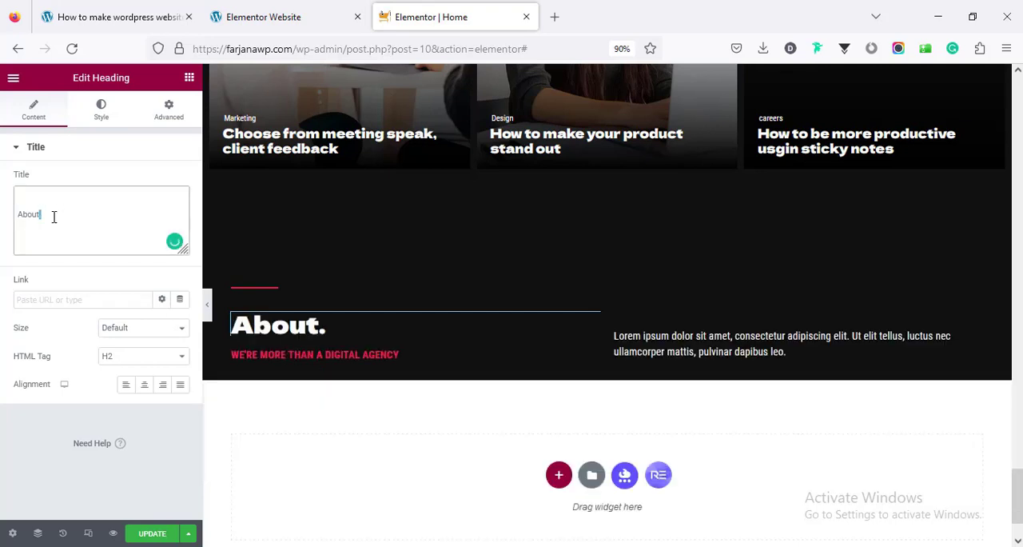
key(ctrl+v)
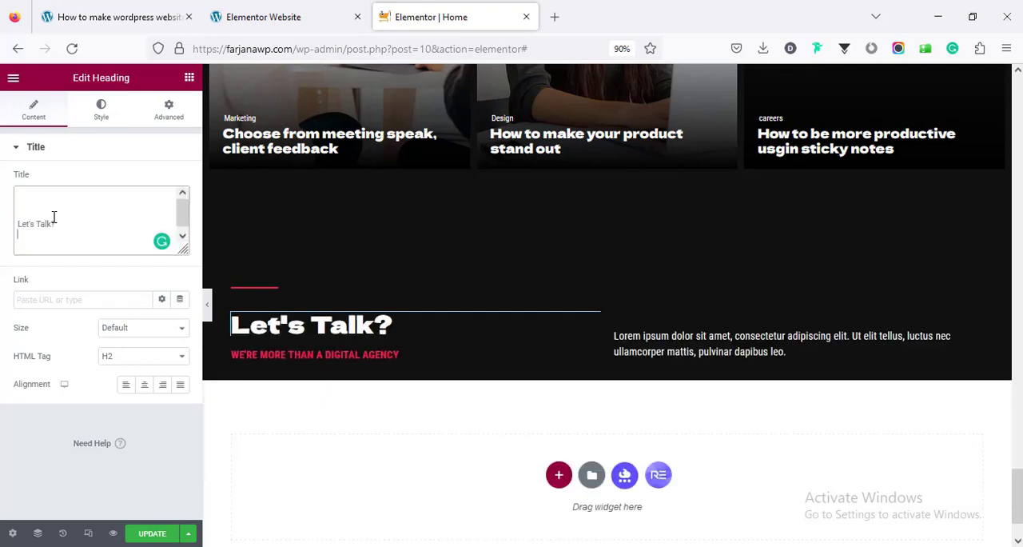
Replace the subheading under "Let's Talk?" with "CHECK OUT SOME OF OUR THINKING" copied from the reference website
click(337, 10)
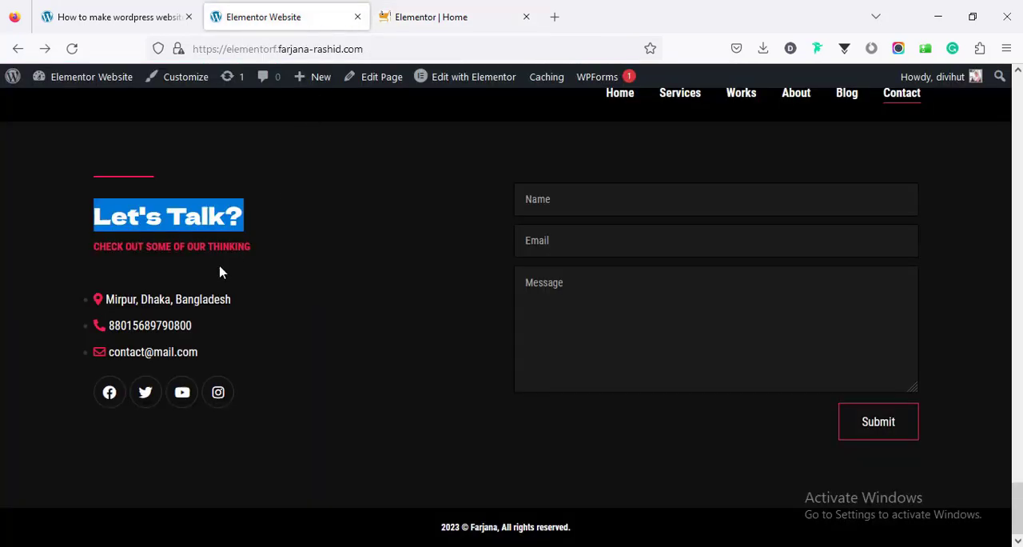
triple_click(196, 246)
right_click(200, 249)
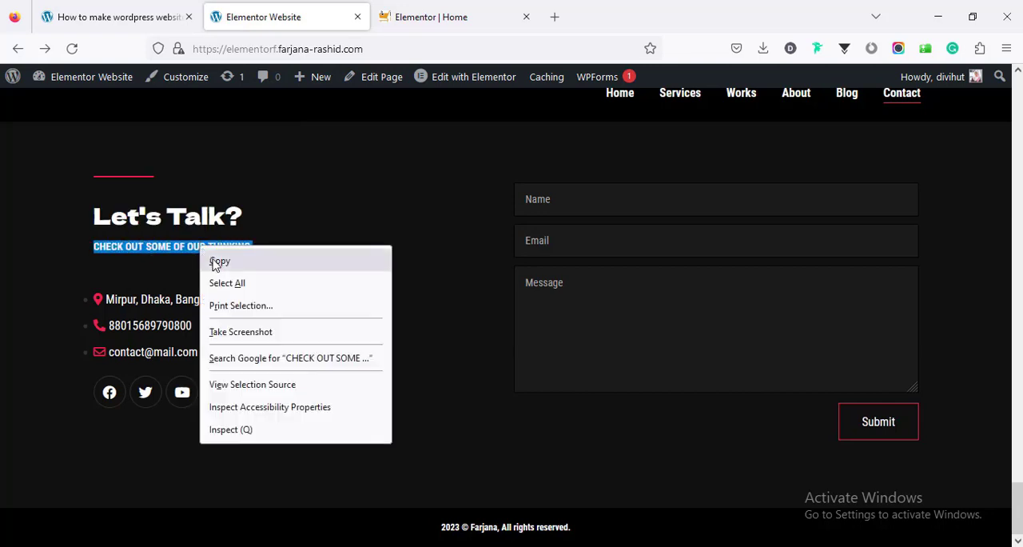
click(220, 260)
click(416, 8)
click(376, 354)
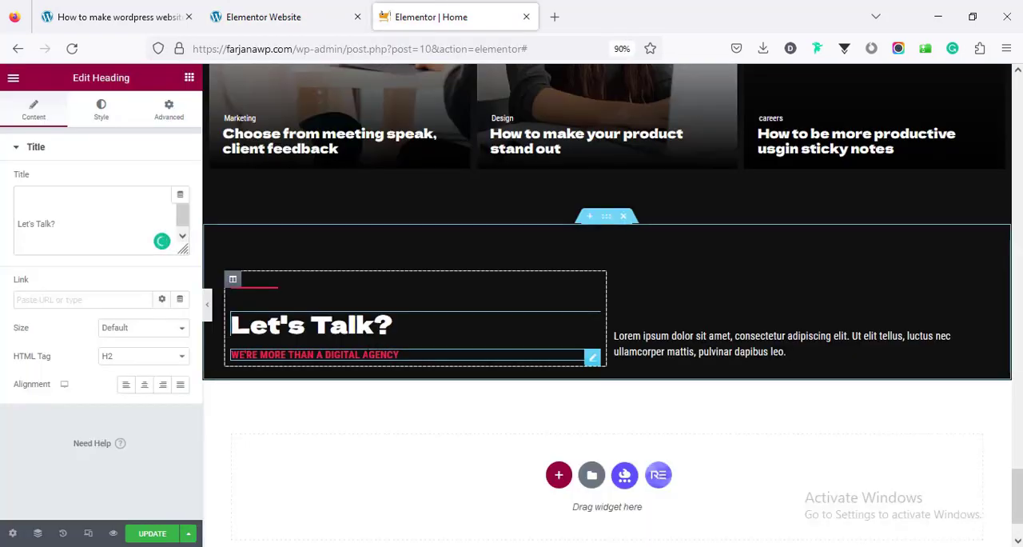
triple_click(75, 221)
key(ctrl+v)
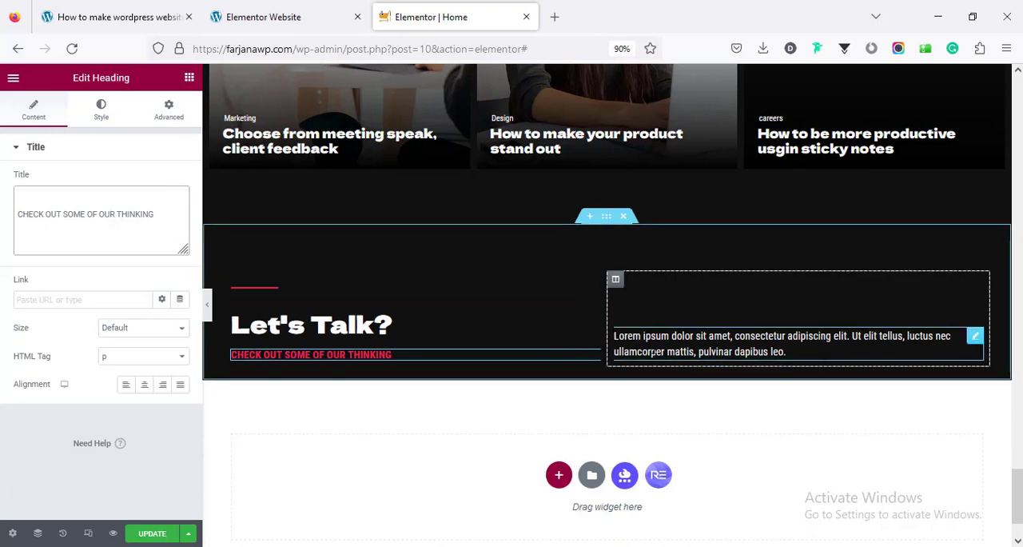
Compare the reference contact section's spacing and set the subheading's bottom margin to 30 px
click(306, 20)
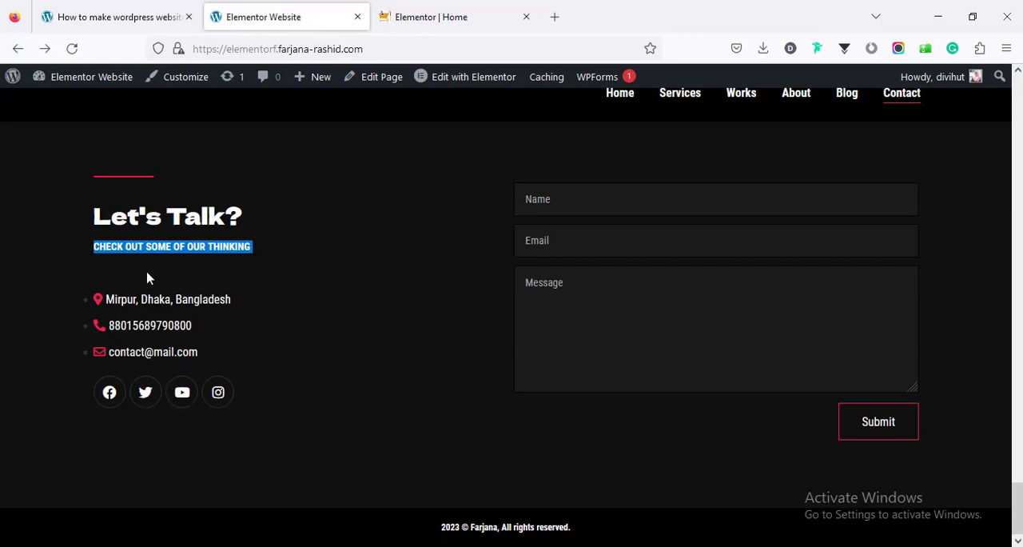
key(ctrl+Tab)
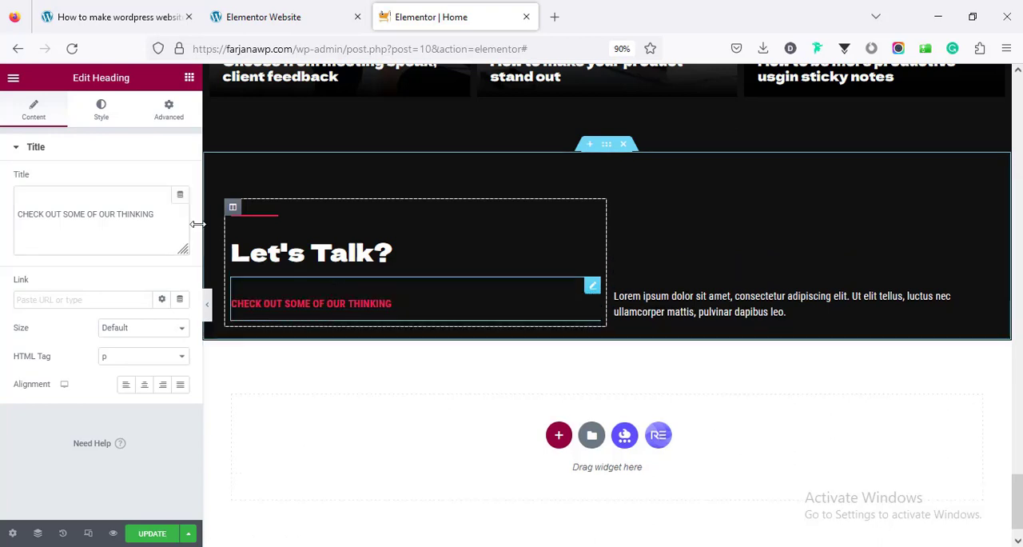
click(169, 109)
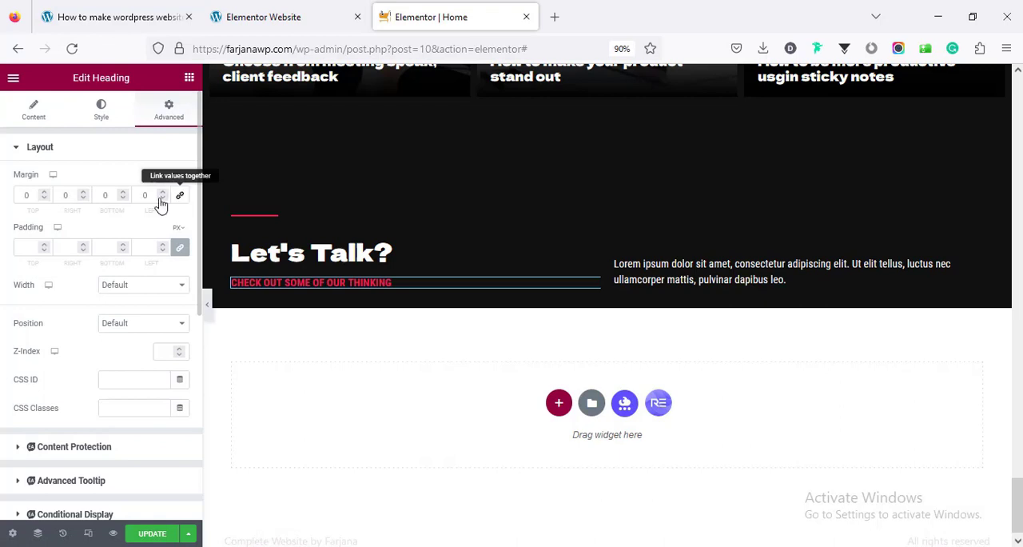
click(181, 195)
click(101, 195)
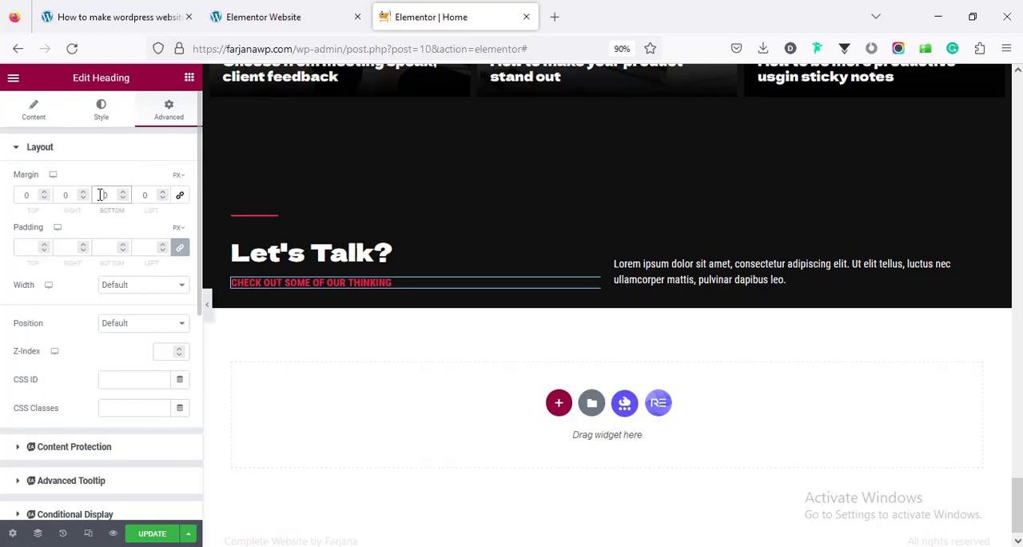
text(30)
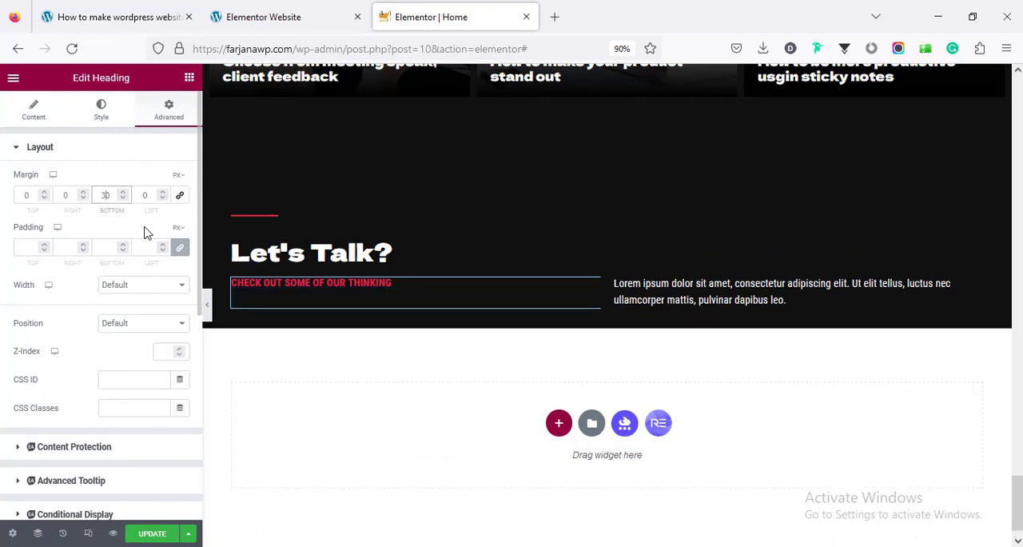
Find the Icon List widget by searching for "icon" and add it below the "CHECK OUT SOME OF OUR THINKING" subheading
click(189, 80)
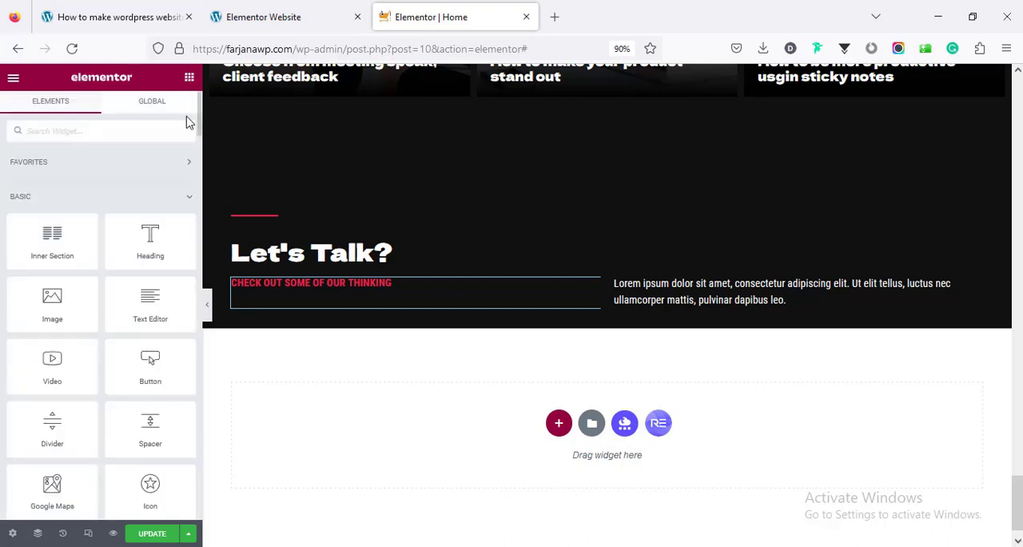
click(139, 136)
text(icon)
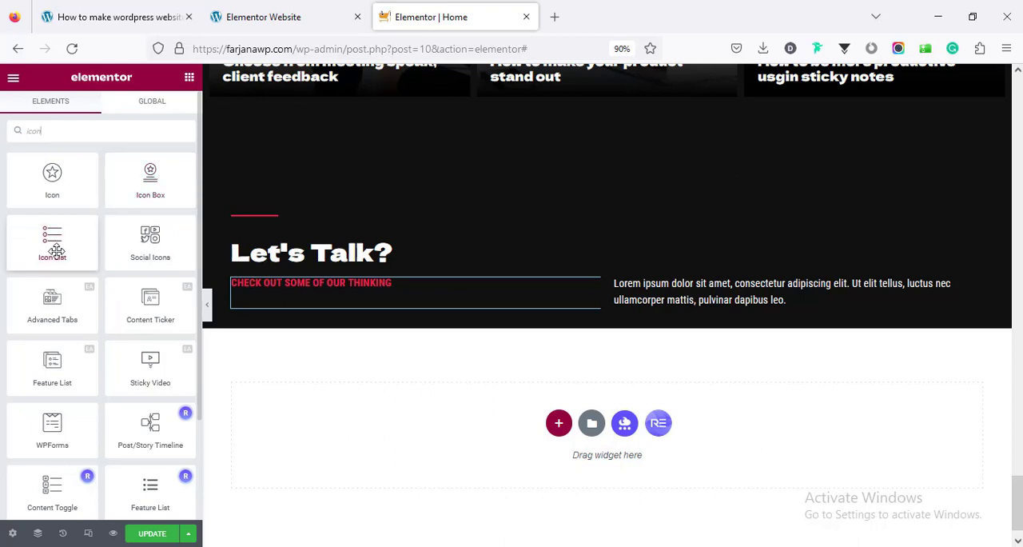
drag(56, 248, 331, 294)
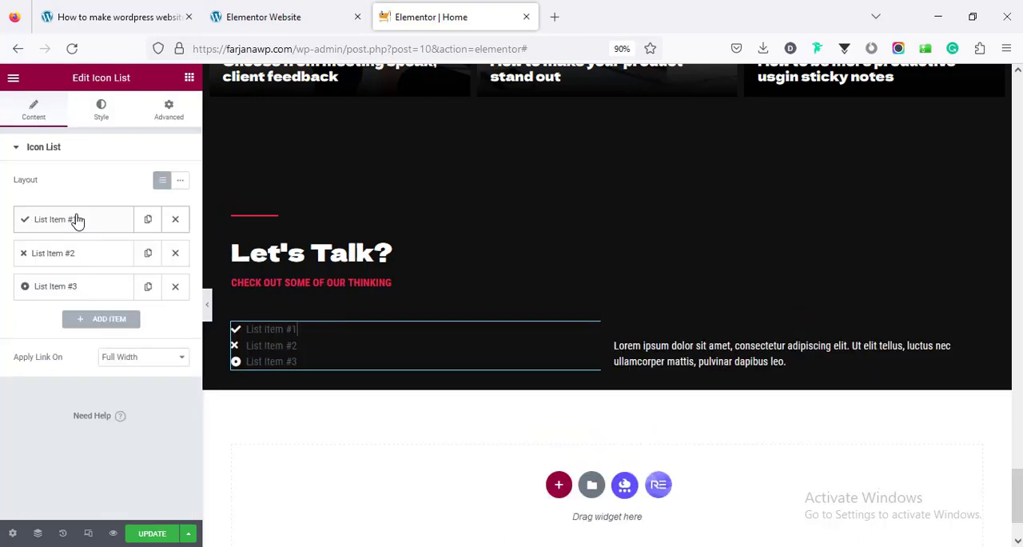
Change the first list item's icon to the map marker with a hole, found by searching the icon library for "map"
click(76, 219)
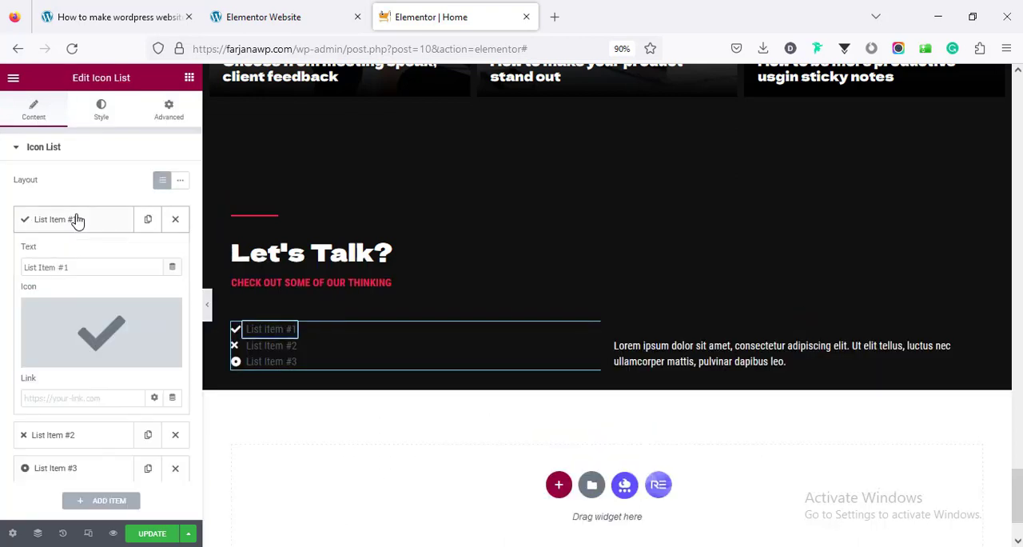
click(87, 331)
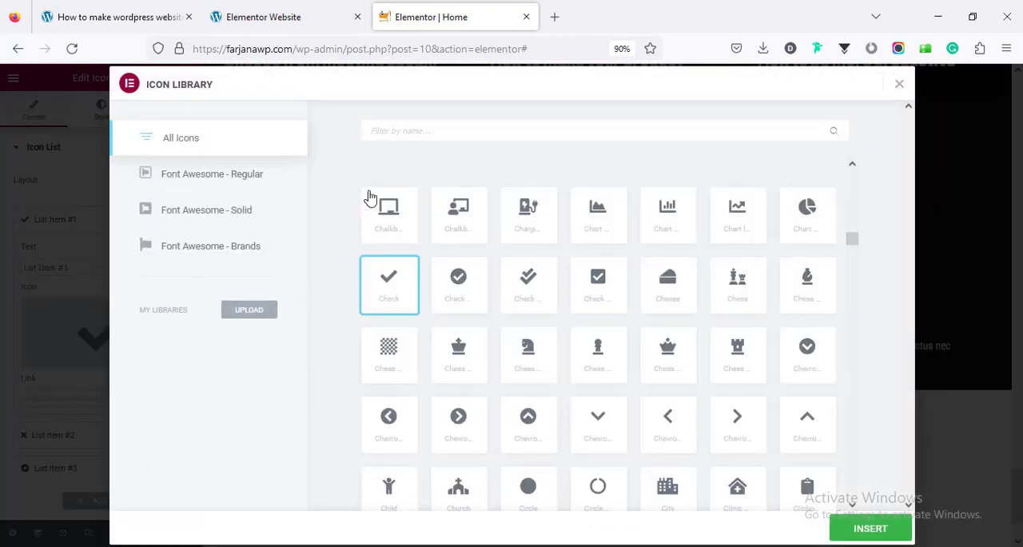
click(384, 130)
text(loca)
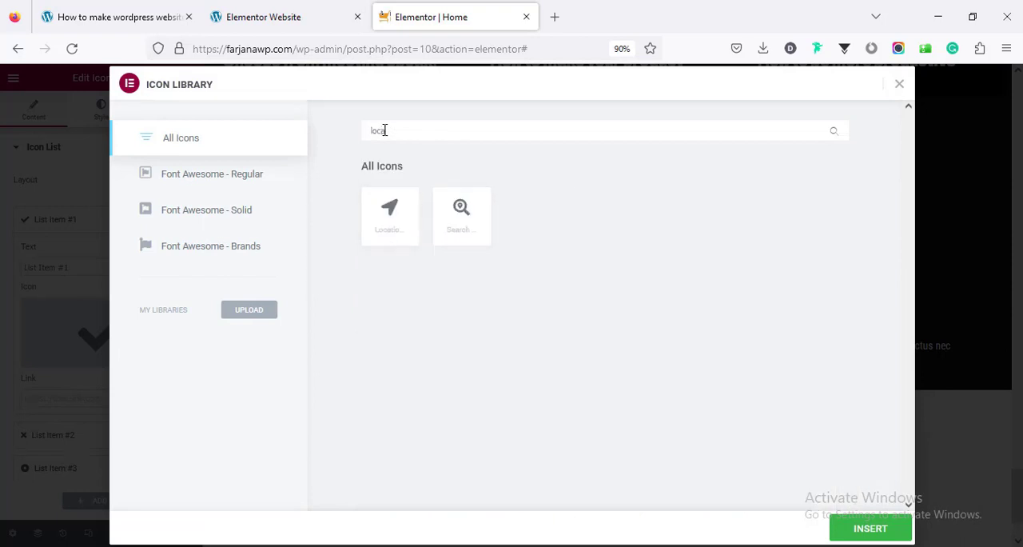
key(BackSpace)
key(BackSpace)
key(BackSpace)
key(BackSpace)
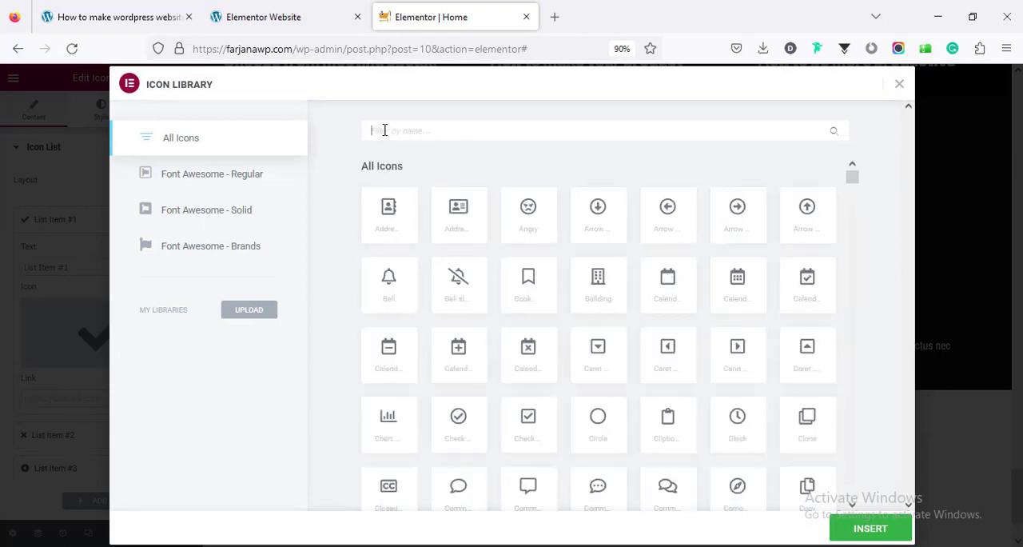
text(map)
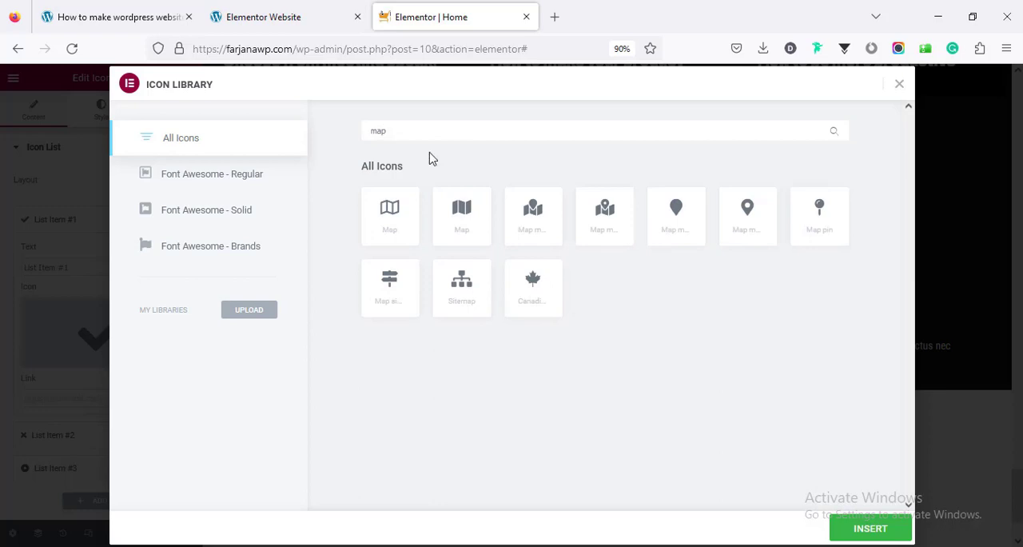
click(731, 219)
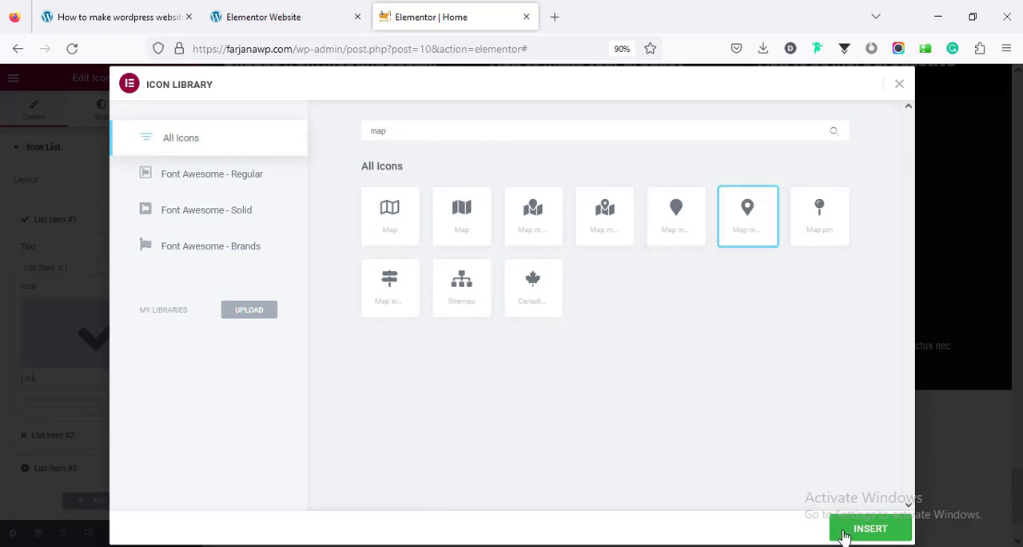
click(870, 528)
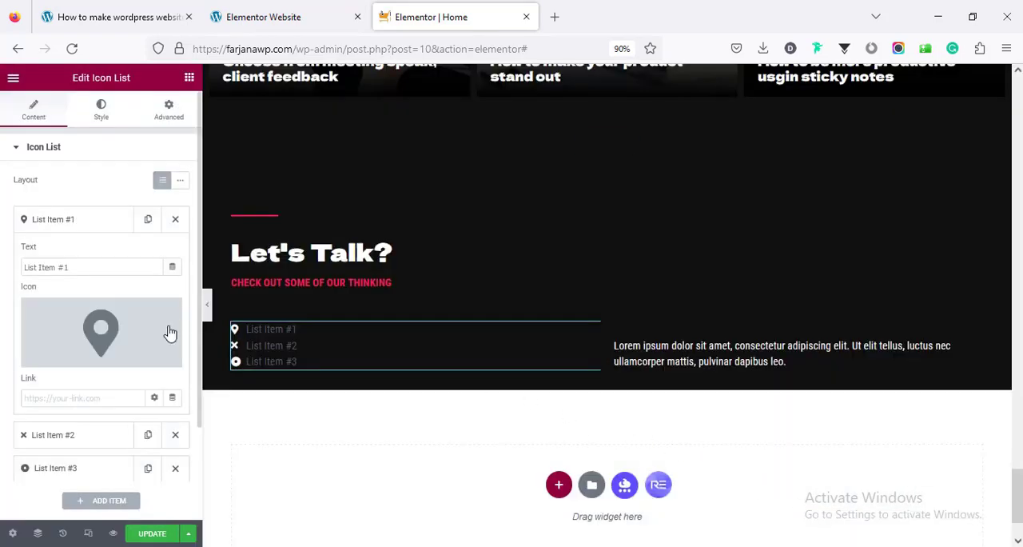
Replace the first list item's text with the address copied from the reference website's contact section
triple_click(56, 268)
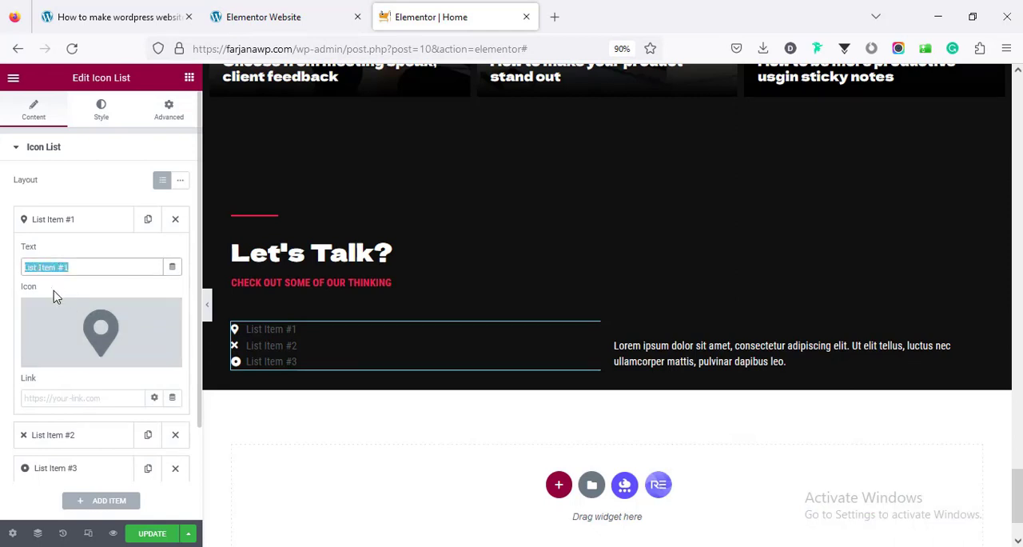
click(272, 11)
double_click(178, 299)
triple_click(177, 299)
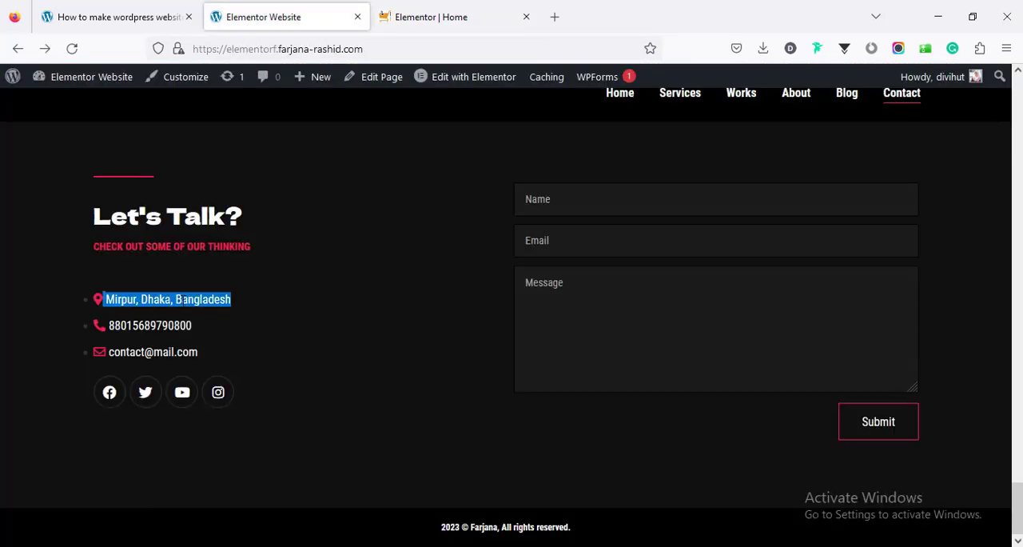
right_click(180, 298)
click(201, 317)
key(ctrl+Tab)
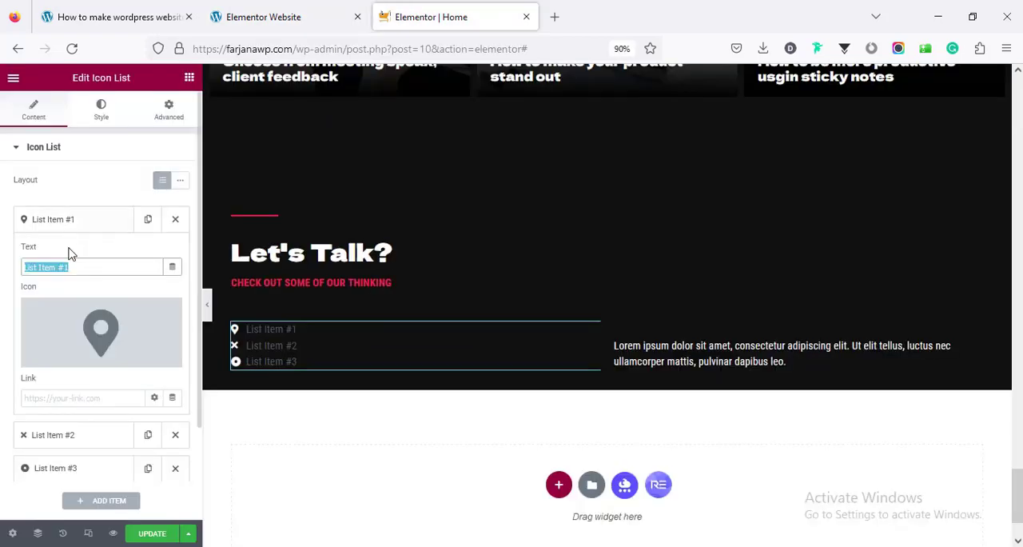
right_click(63, 266)
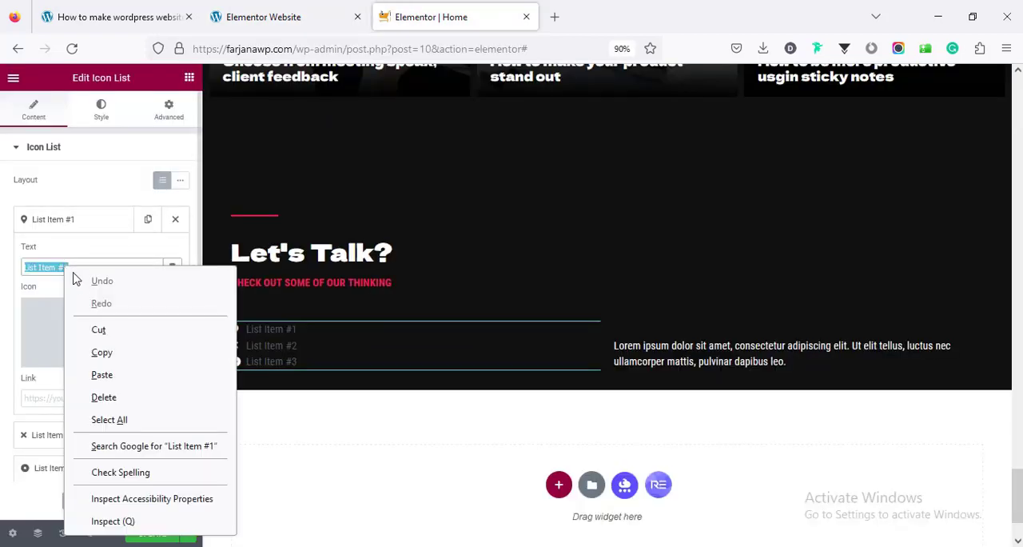
click(123, 376)
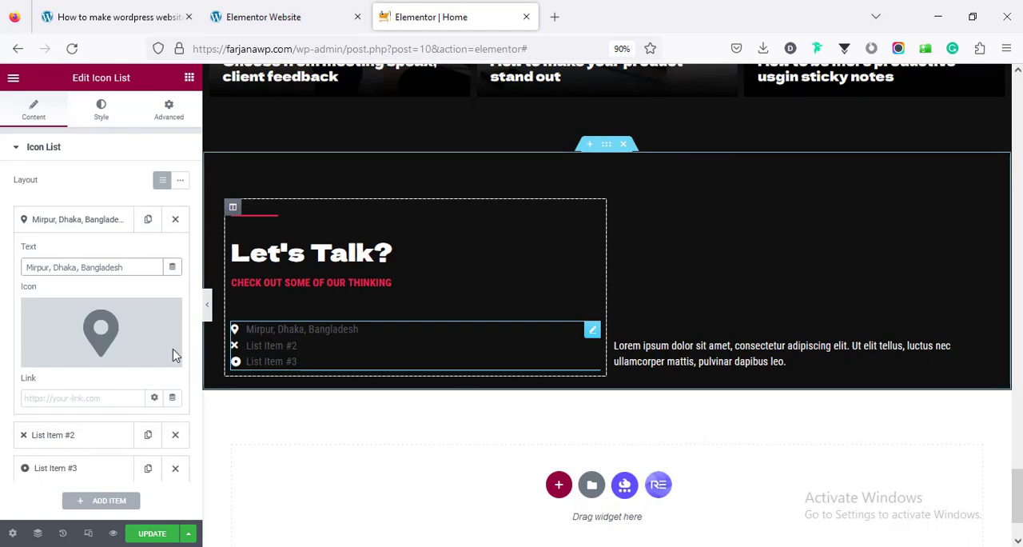
Set the second list item's text to the reference website's phone number and its icon to the handset found by searching for "phon"
click(103, 224)
click(106, 259)
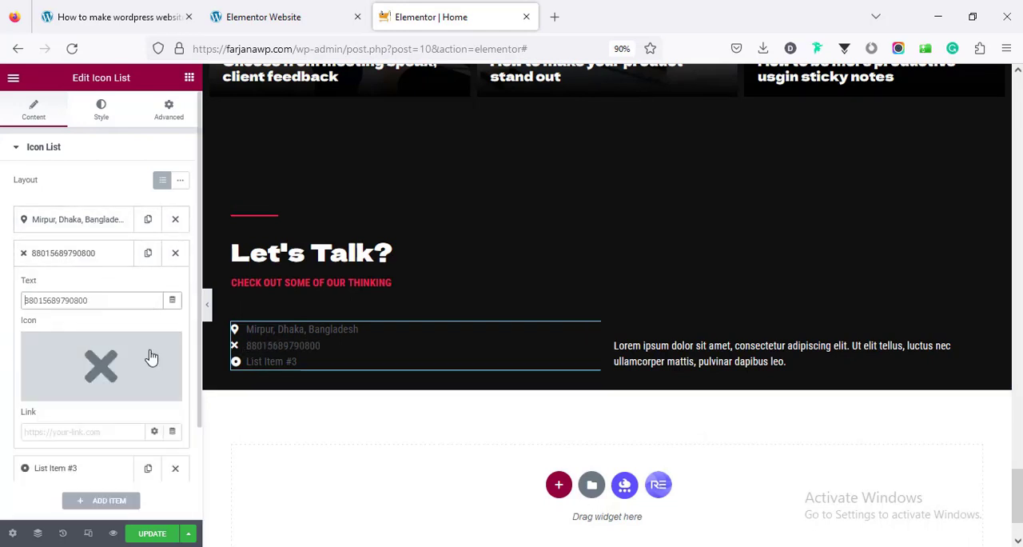
click(143, 365)
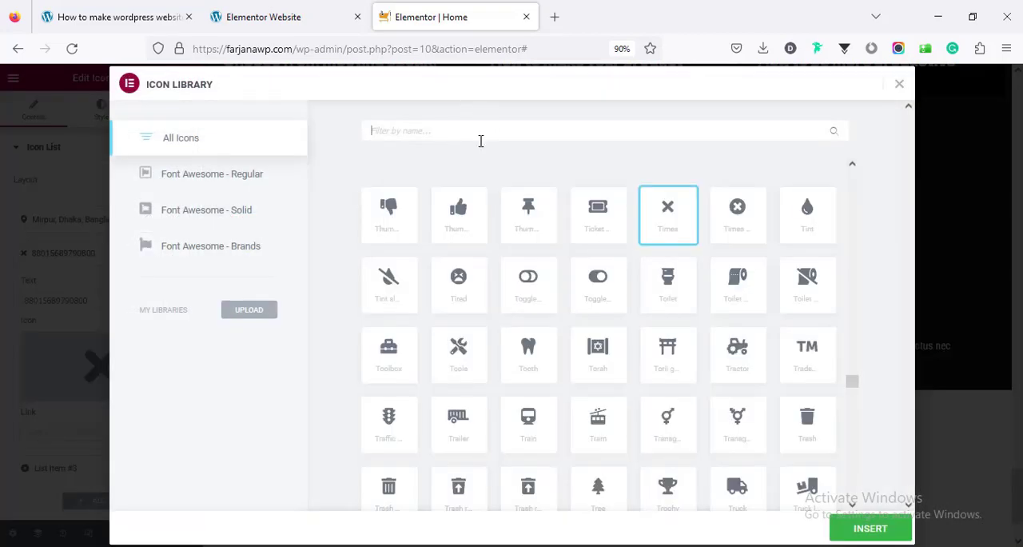
text(phon)
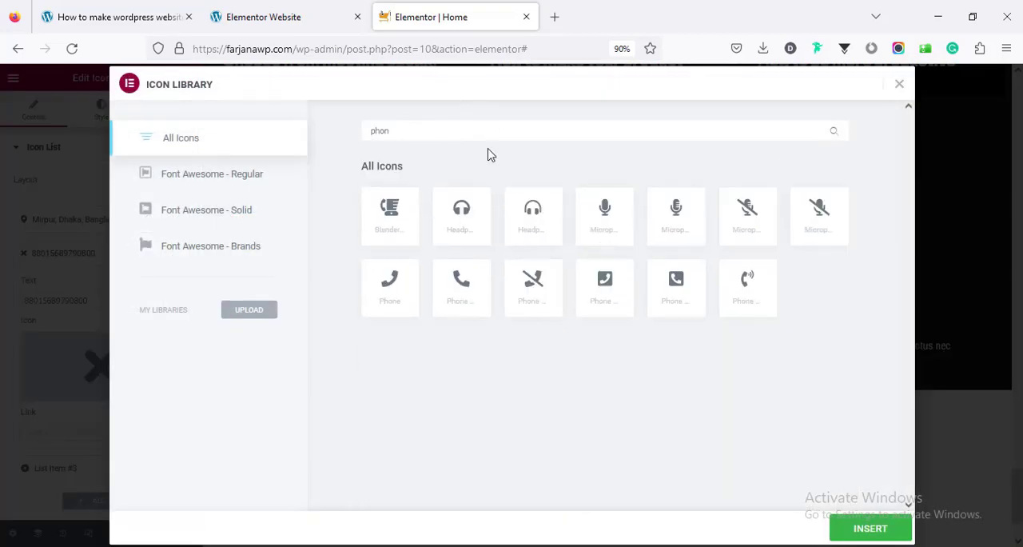
click(466, 294)
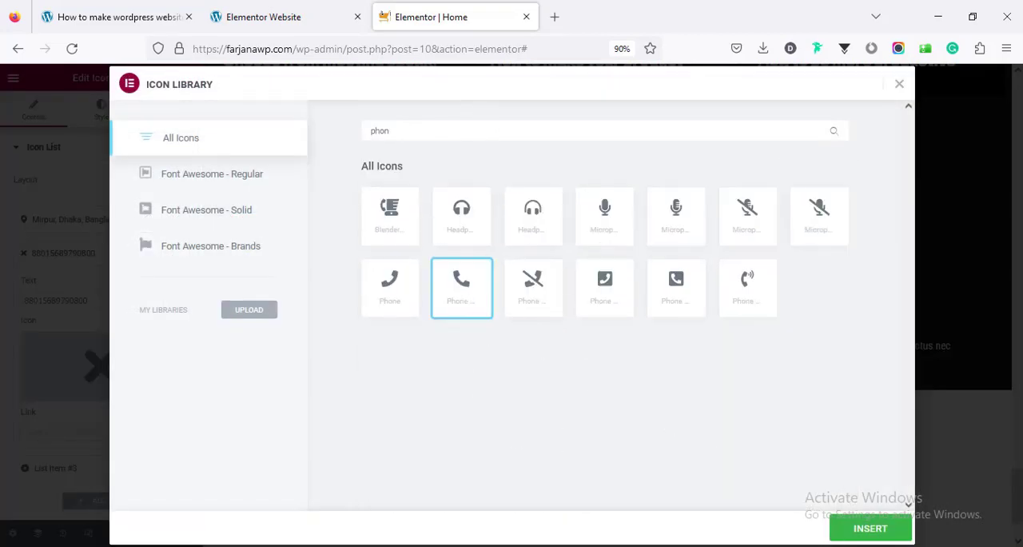
click(862, 529)
Replace the third list item's text with the contact e-mail address copied from the reference website
scroll(121, 425, down, 2)
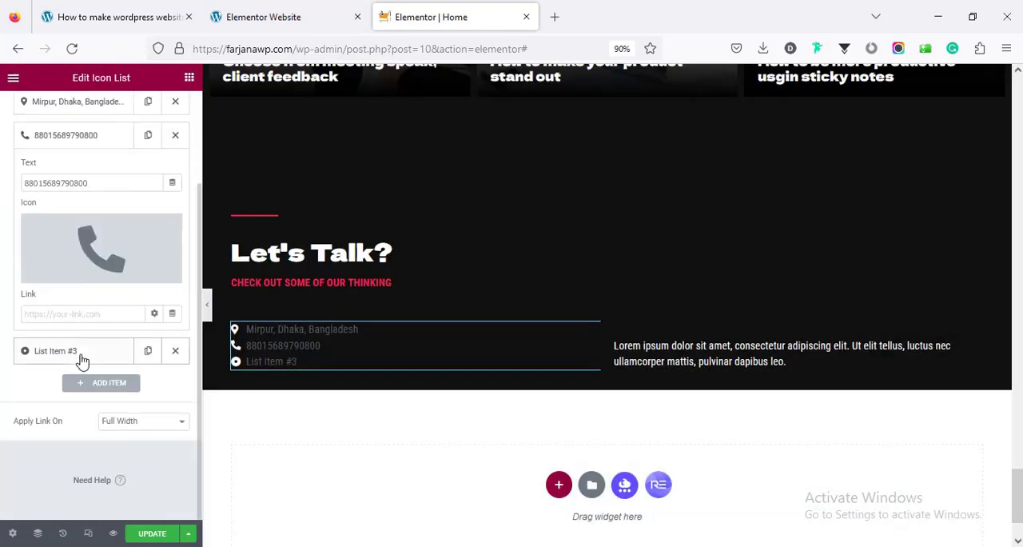
click(80, 359)
click(280, 23)
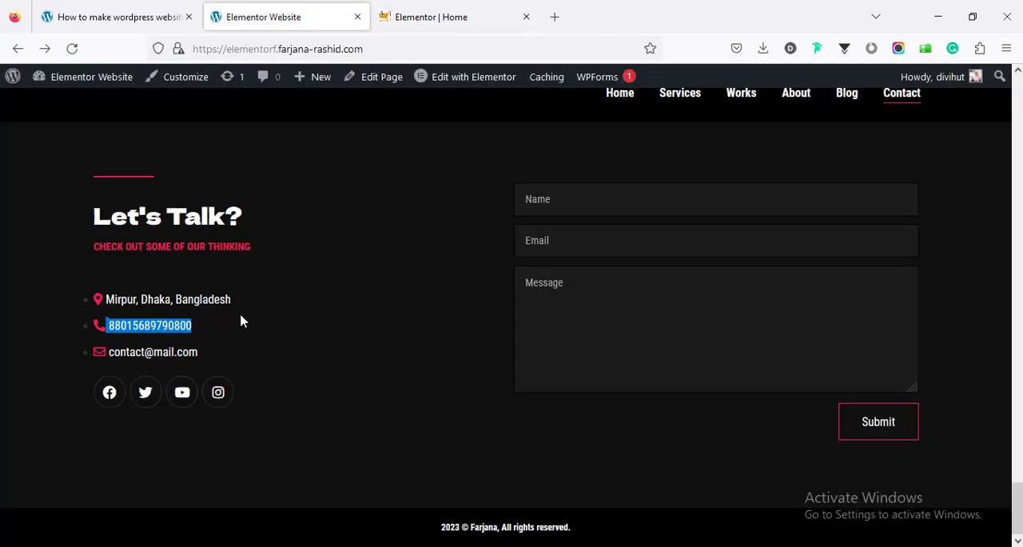
drag(213, 358, 114, 362)
right_click(120, 352)
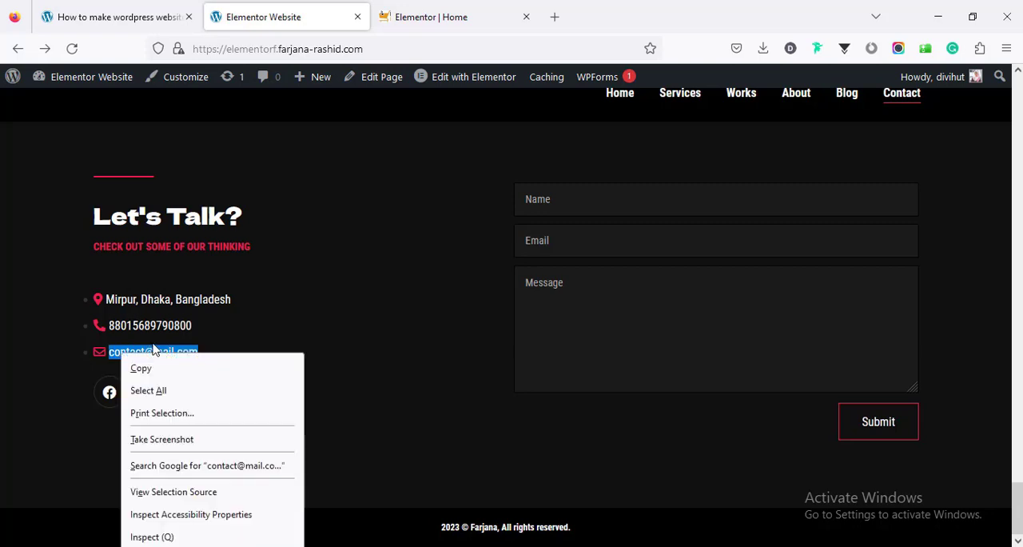
click(165, 368)
click(439, 12)
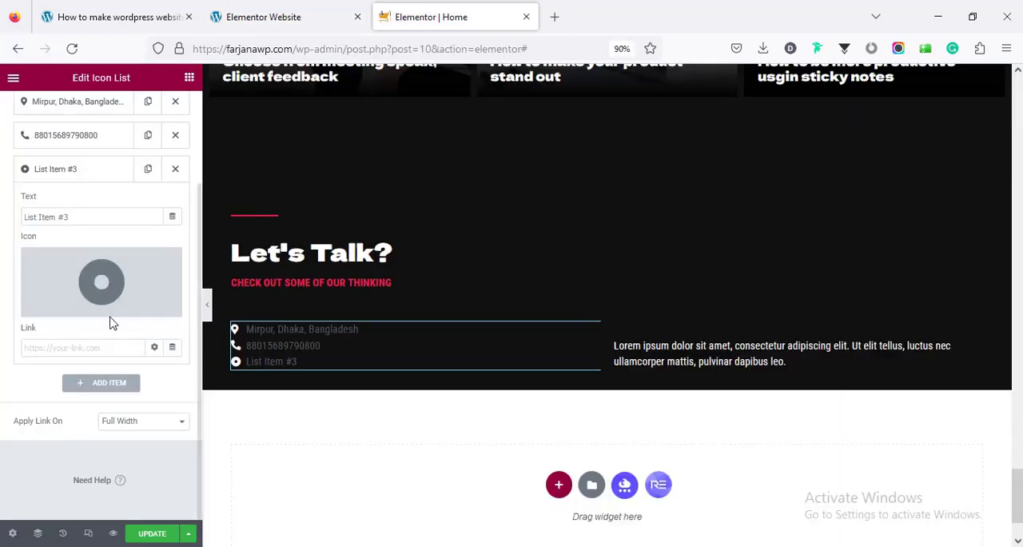
click(91, 216)
key(ctrl+a)
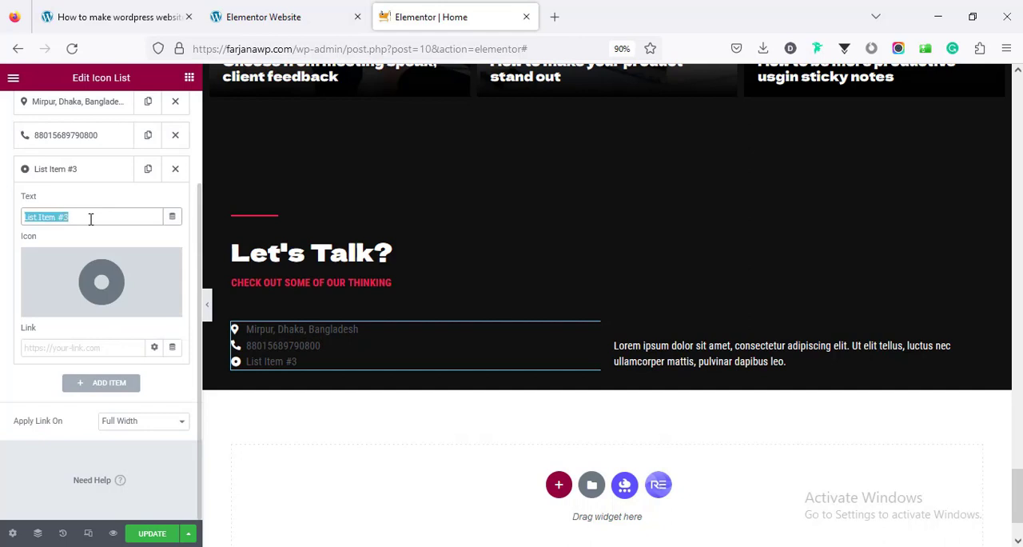
key(ctrl+v)
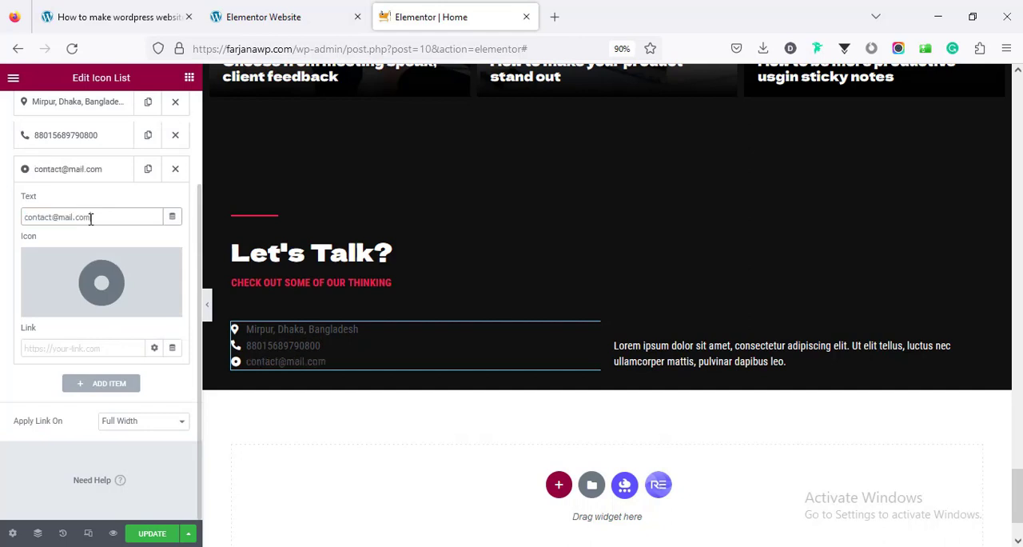
Link the third list item to "mailto:" followed by the copied contact e-mail address
click(96, 347)
text(mailto)
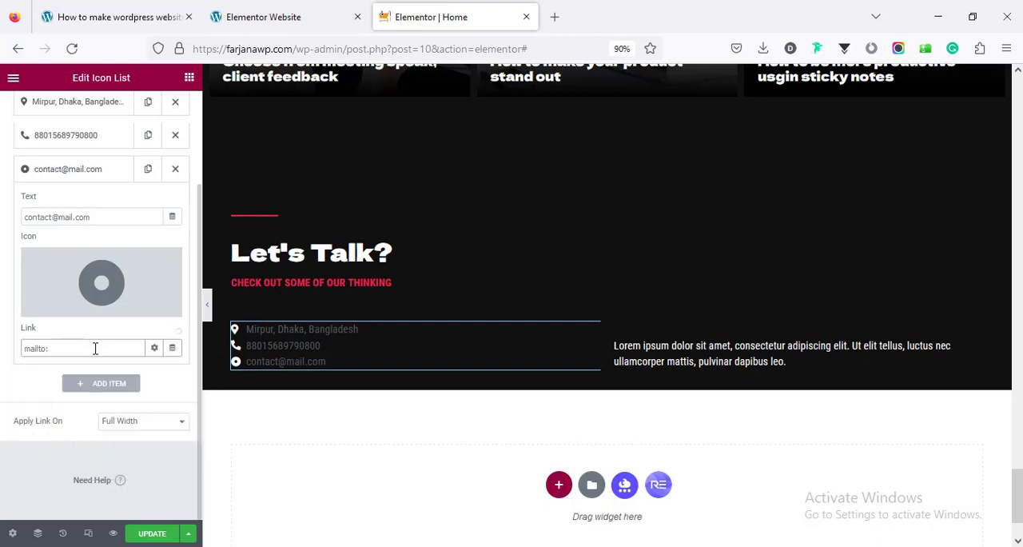
text(:)
key(ctrl+v)
Change the third list item's icon to the outlined Envelope, found by searching the icon library for "env"
click(117, 297)
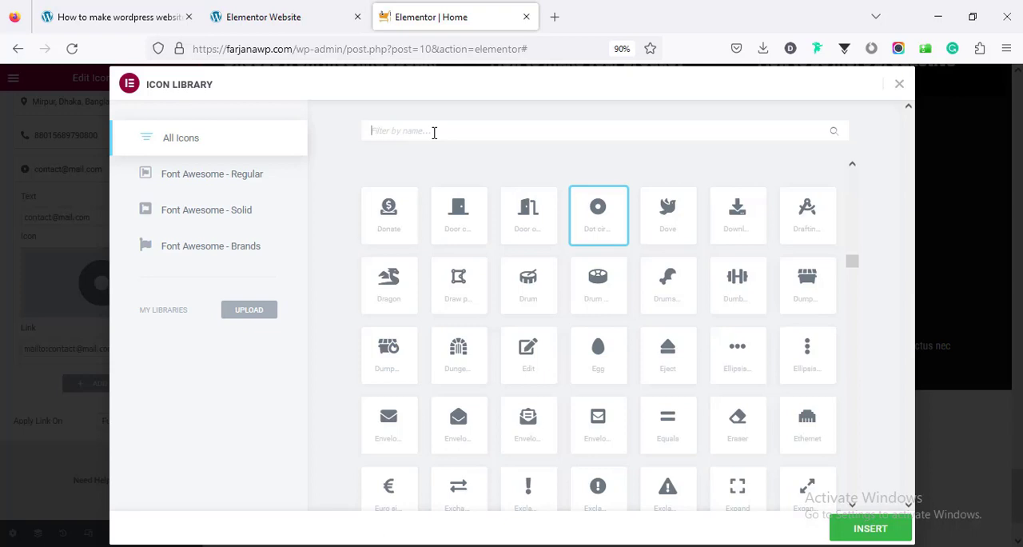
text(env)
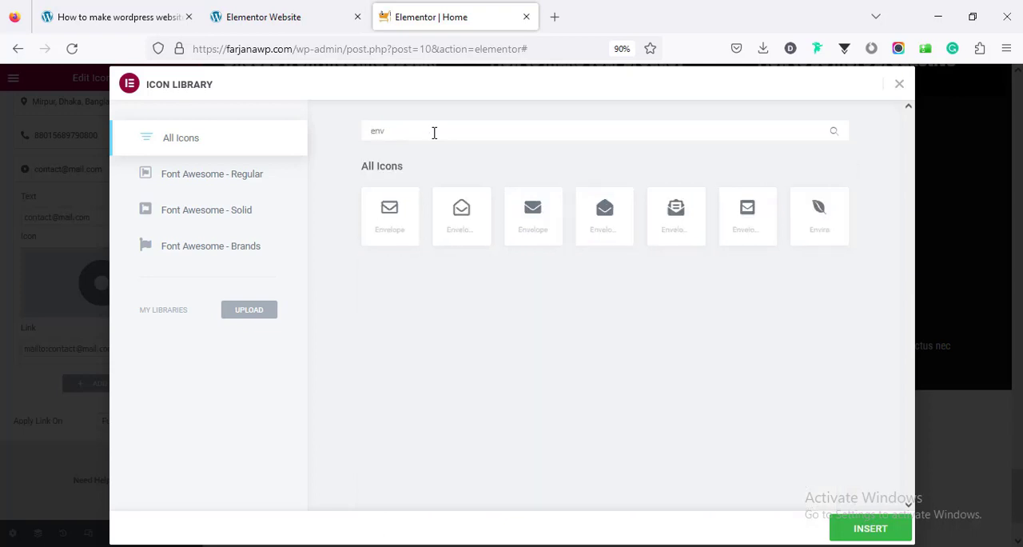
click(383, 227)
click(851, 531)
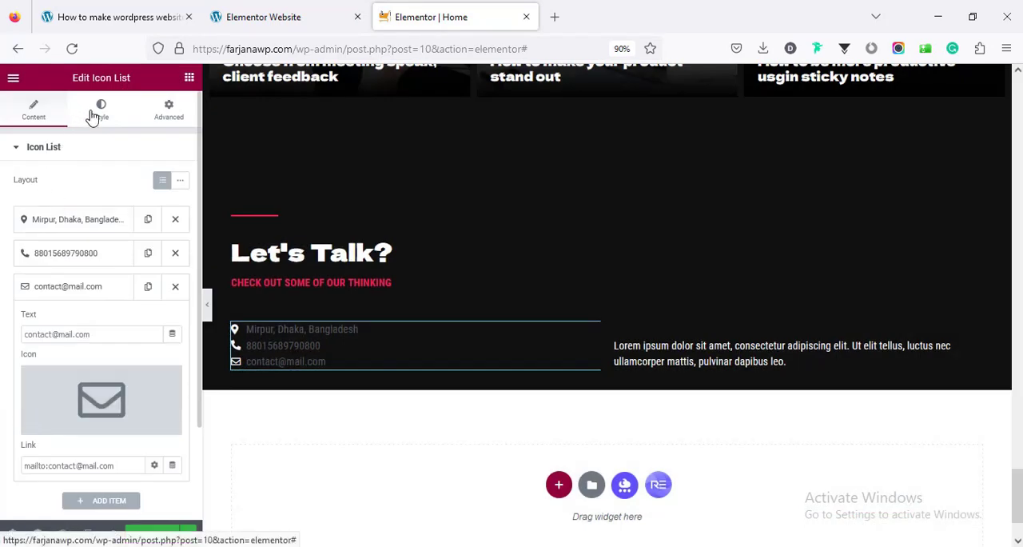
Set the icon list's space between items to 11 and its icon color to the global red, checking against the reference website
click(93, 117)
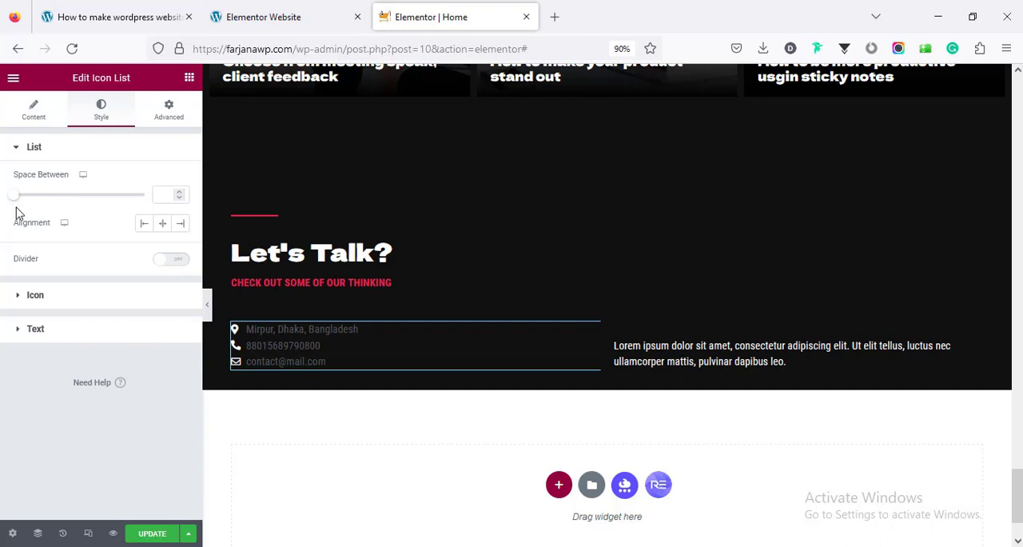
drag(17, 199, 41, 195)
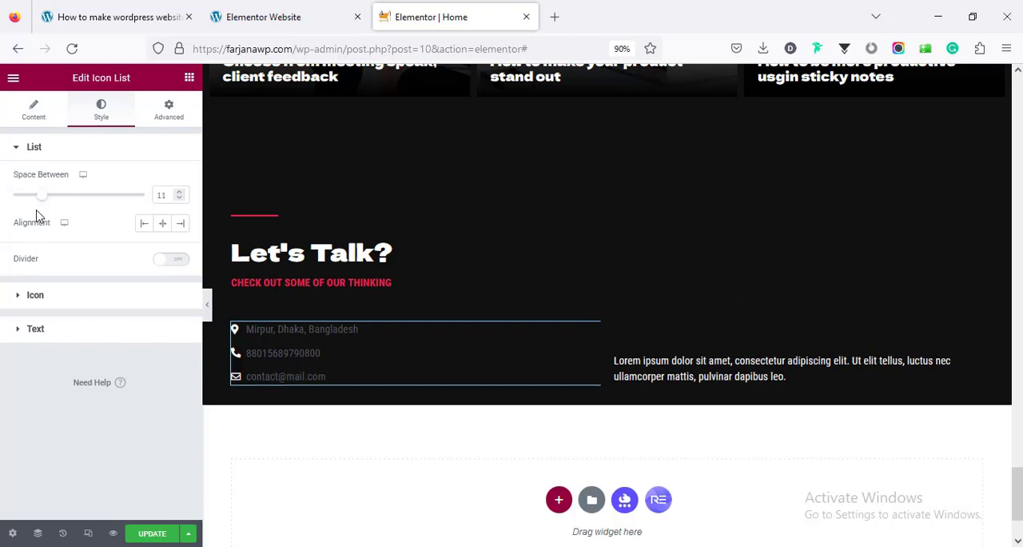
click(36, 296)
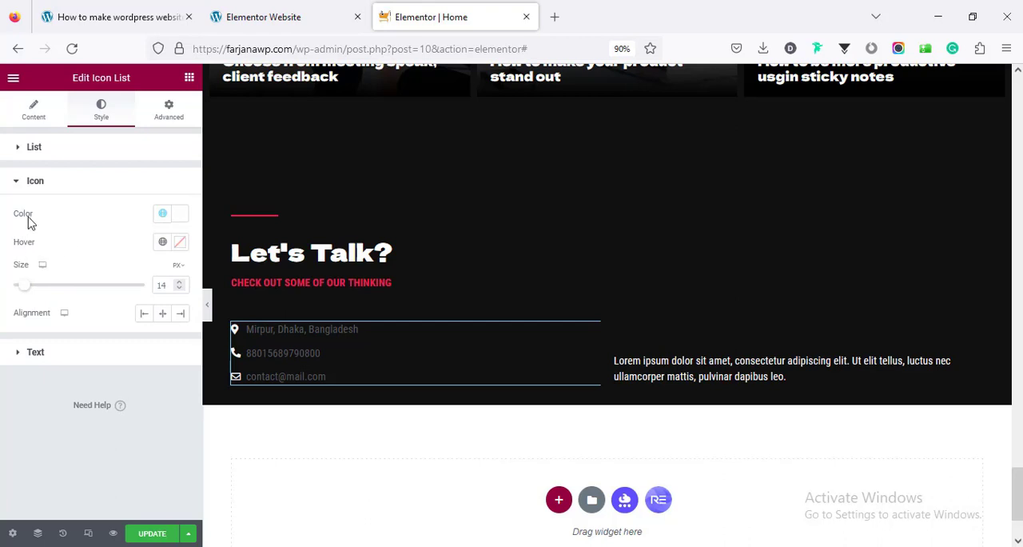
click(162, 214)
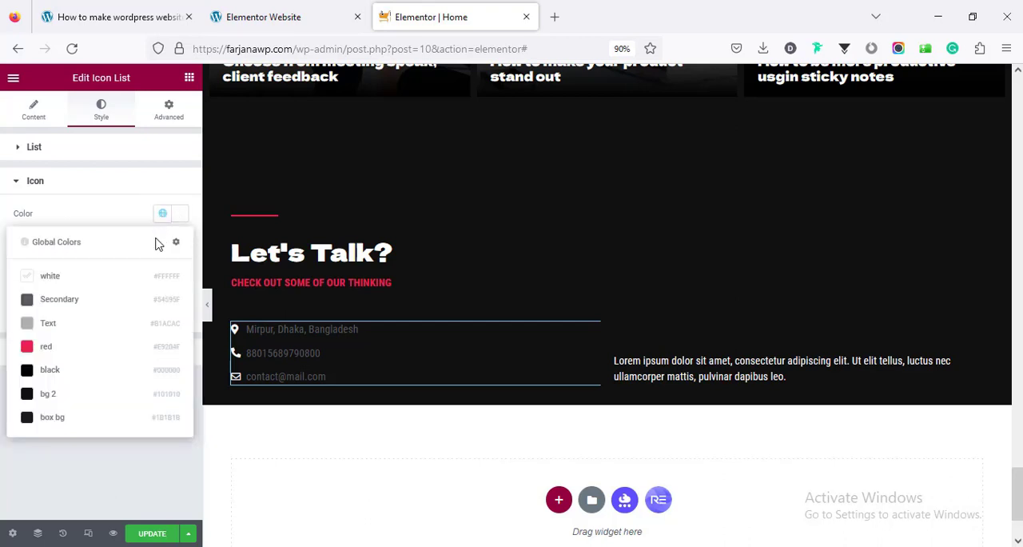
click(93, 346)
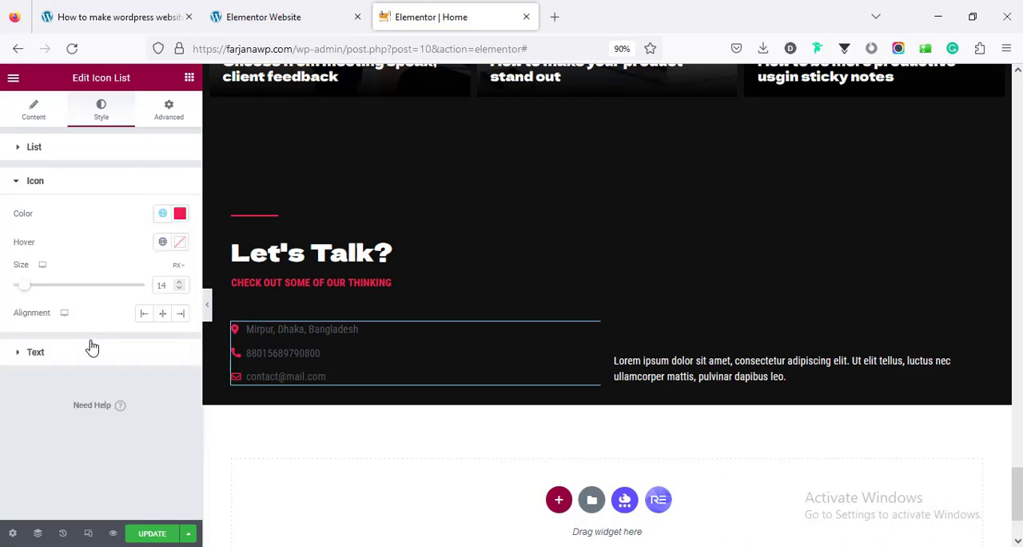
click(272, 15)
click(391, 12)
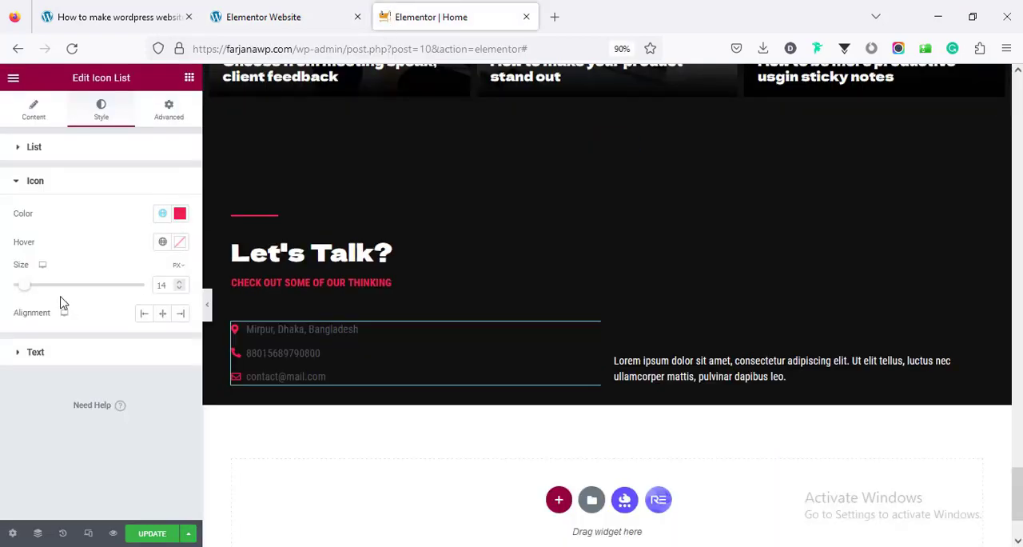
Set the icon list's text color to the global white
click(71, 350)
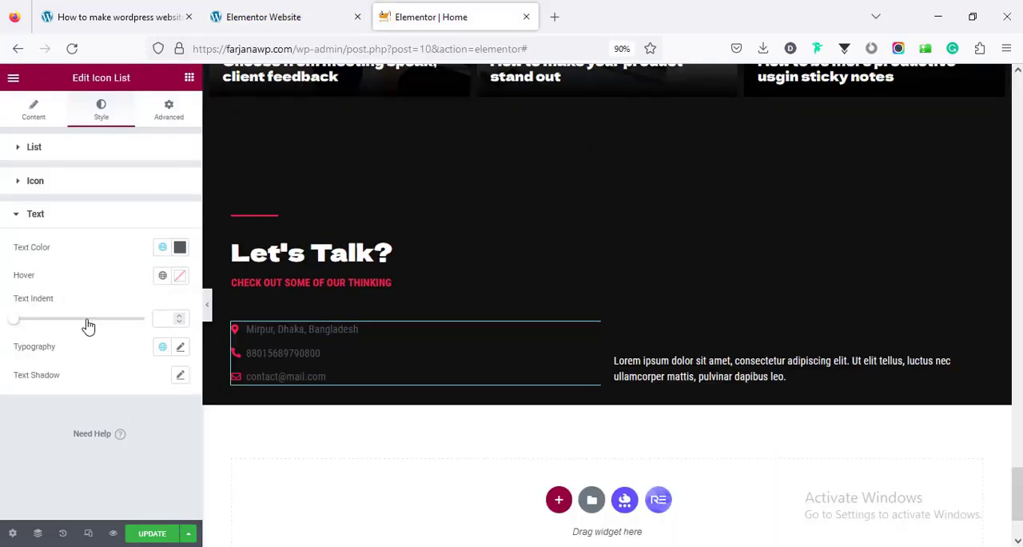
click(162, 248)
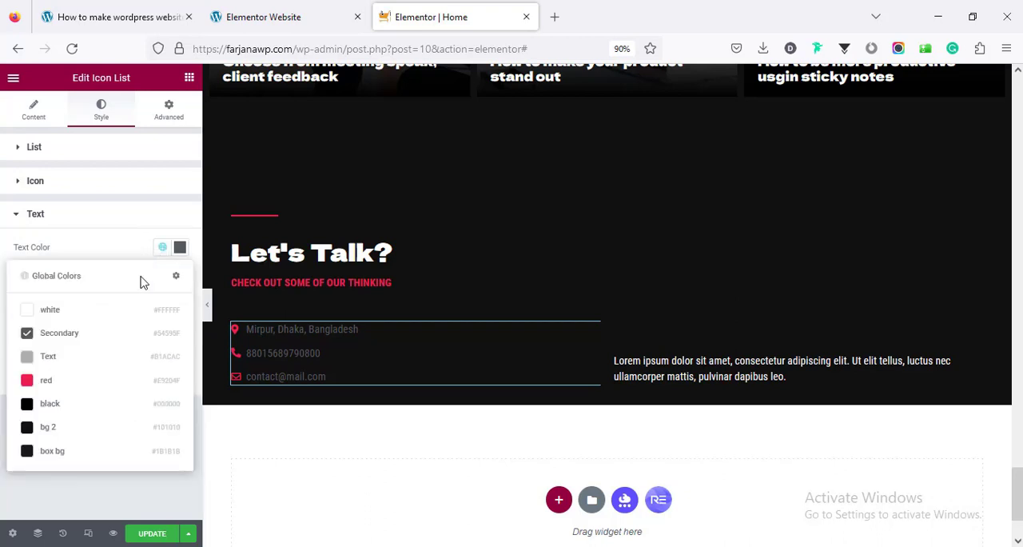
click(98, 312)
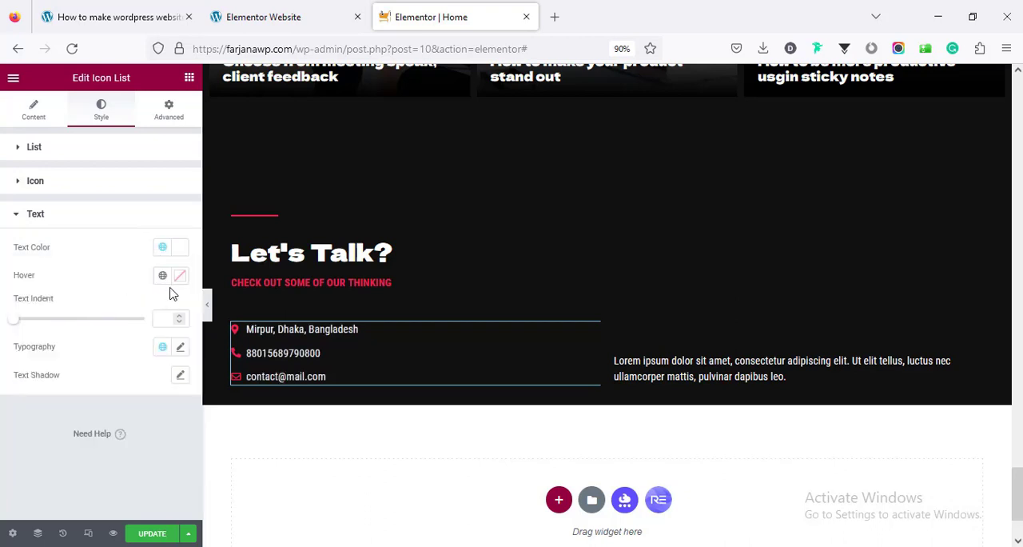
Set the icon list's text typography size to 18 px
click(177, 347)
scroll(156, 309, down, 3)
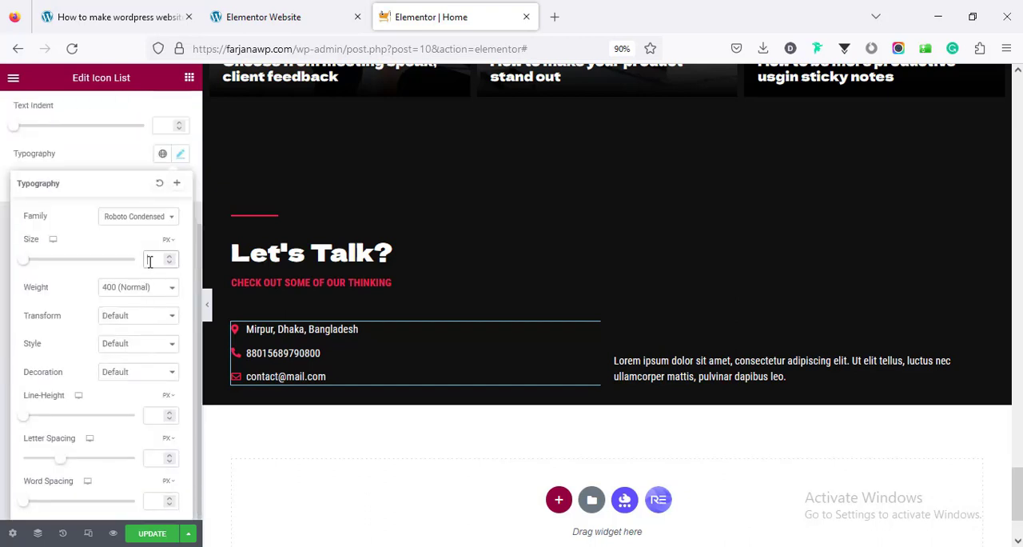
text(18)
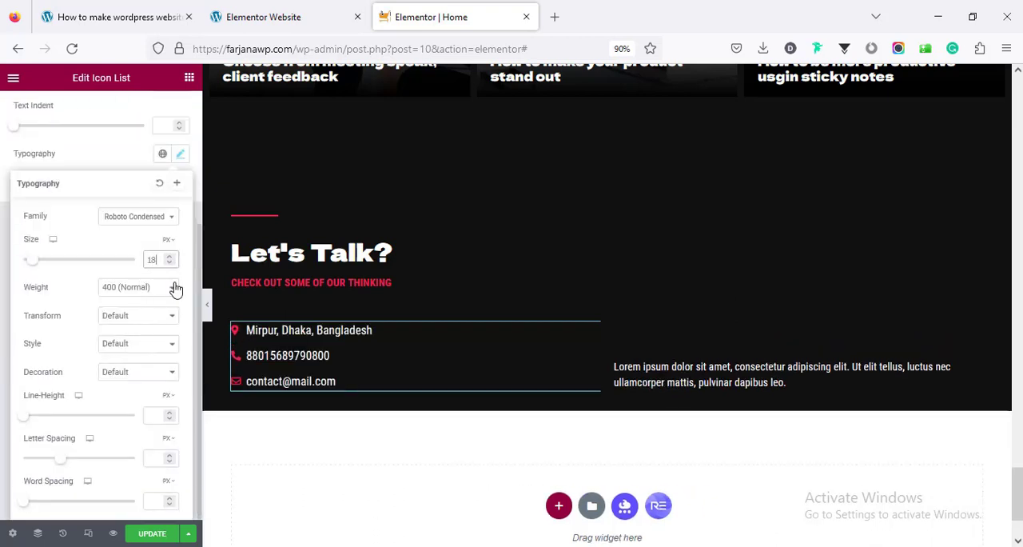
click(2, 233)
scroll(75, 258, up, 5)
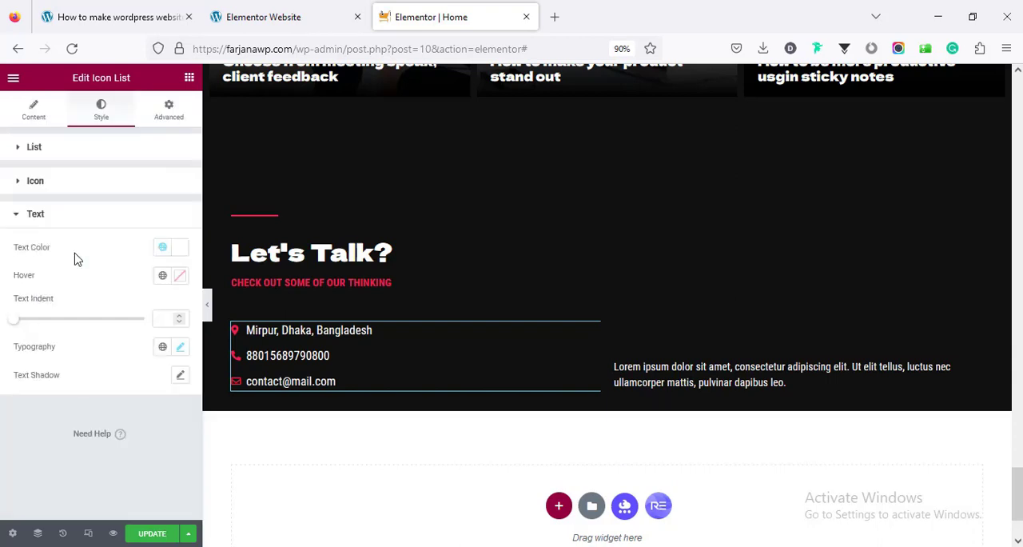
Enlarge the icon list's icons and set the space between items to 15, checking against the reference website
click(85, 194)
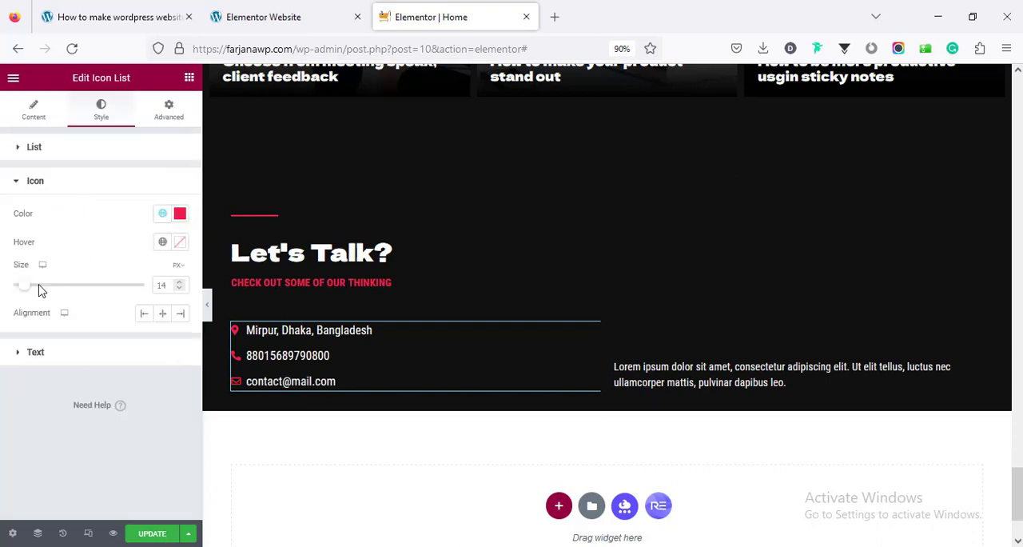
double_click(164, 285)
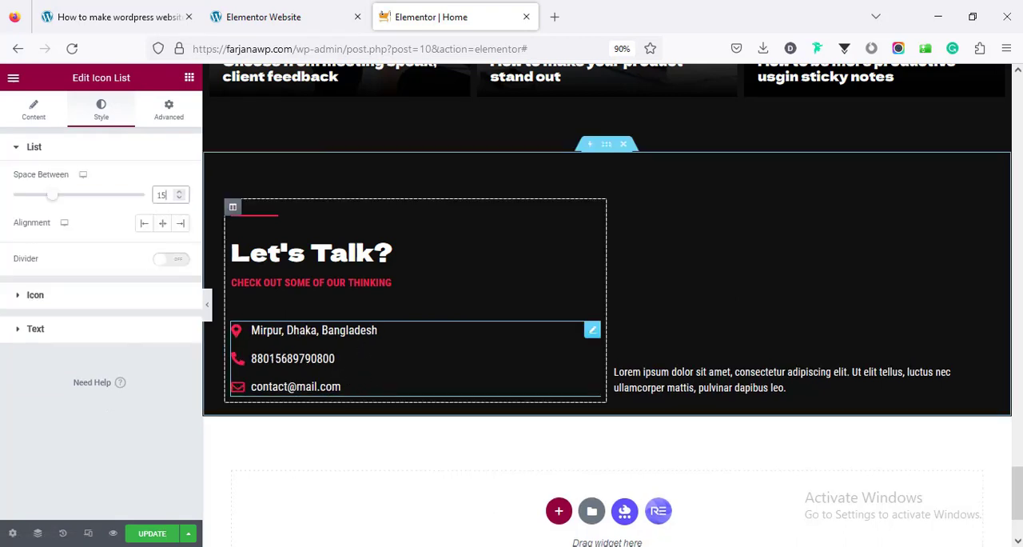
click(272, 16)
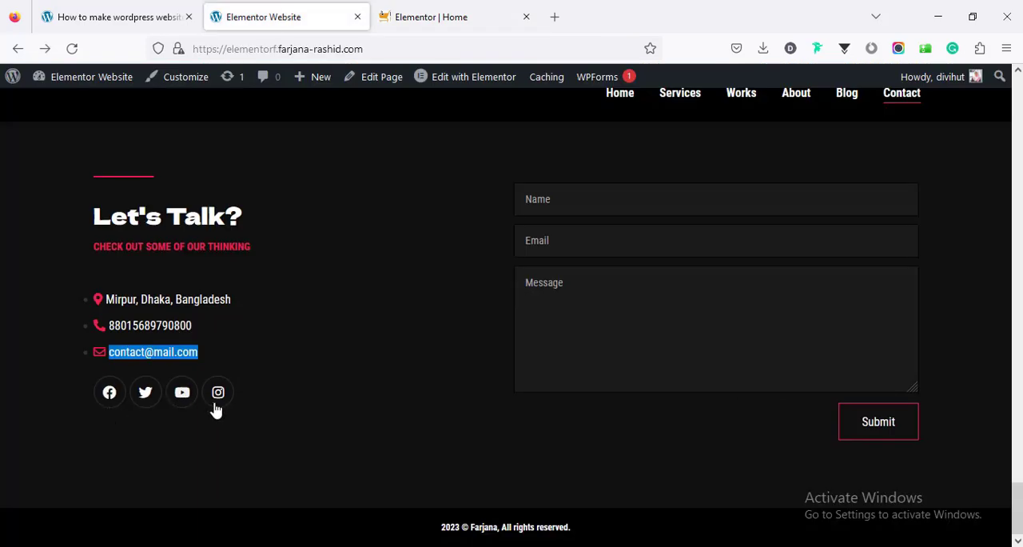
click(417, 14)
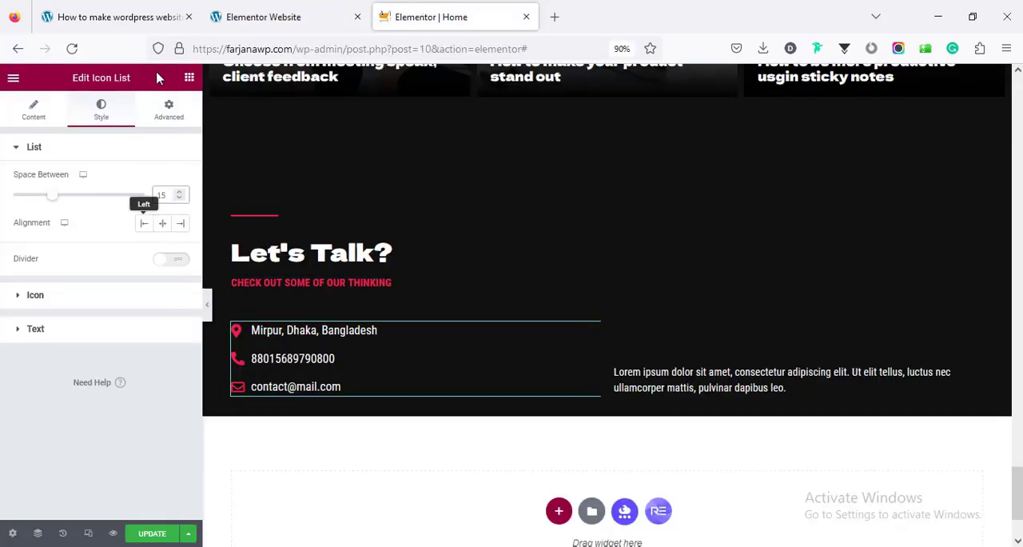
Search the widgets for "socia" and add a left-aligned Social Icons widget below the contact icon list
click(189, 78)
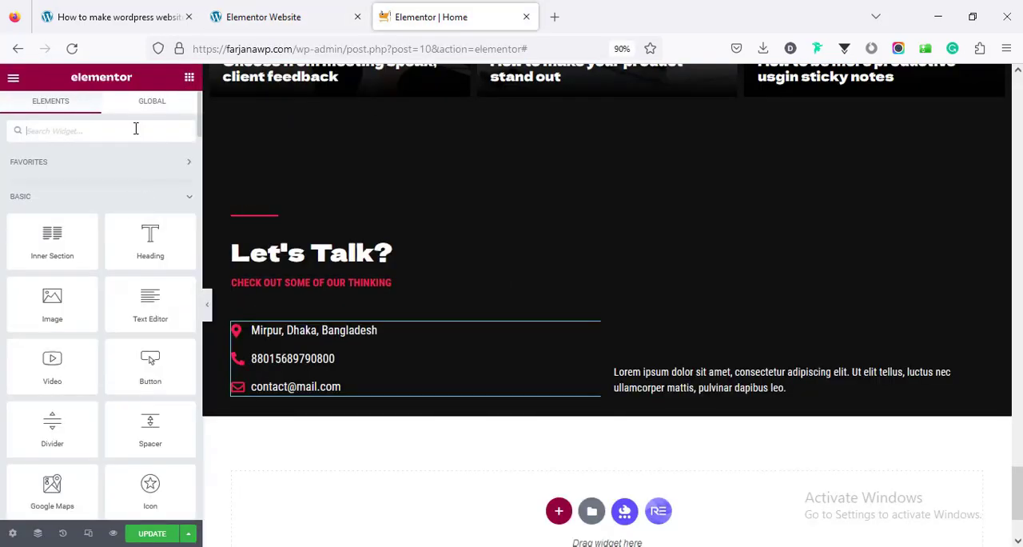
text(socia)
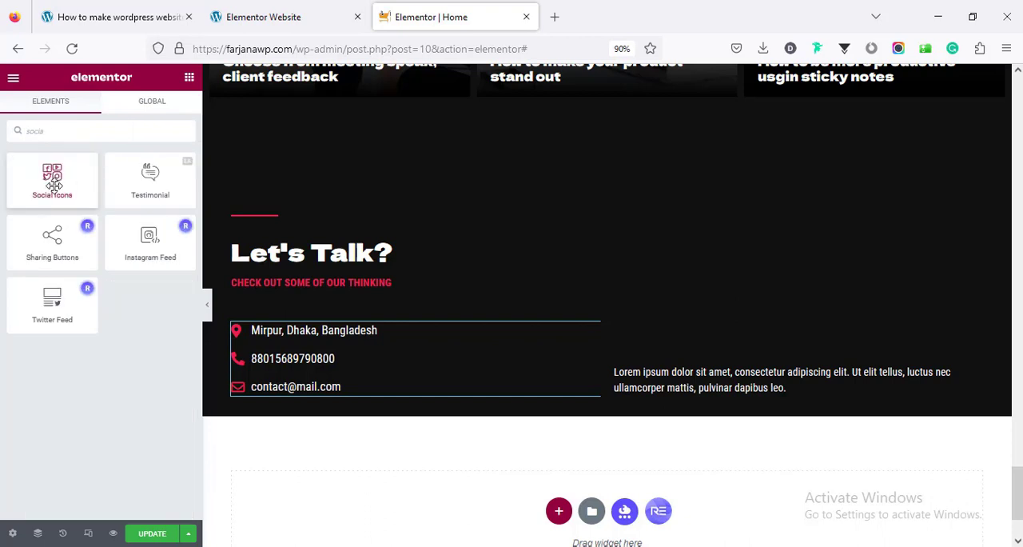
drag(54, 186, 337, 396)
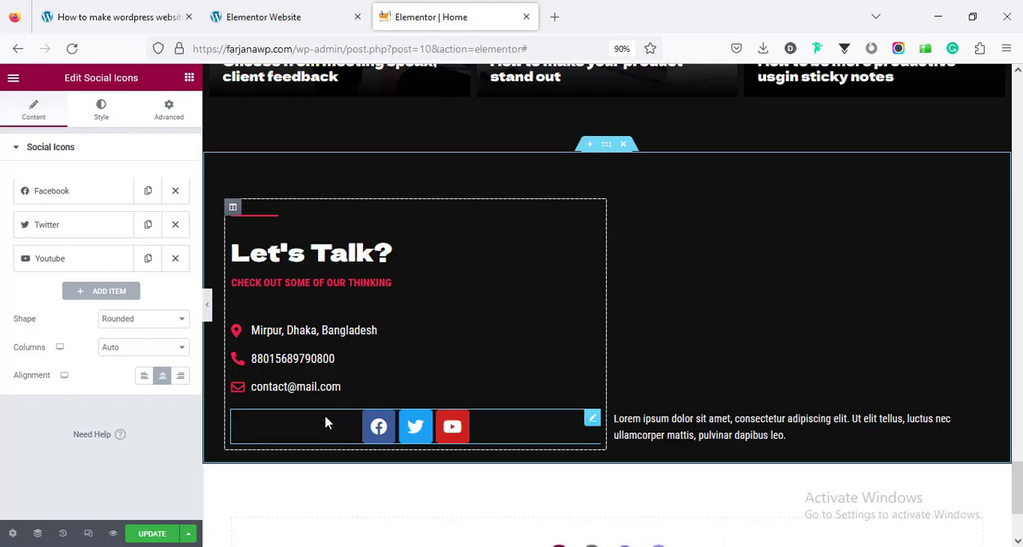
click(145, 377)
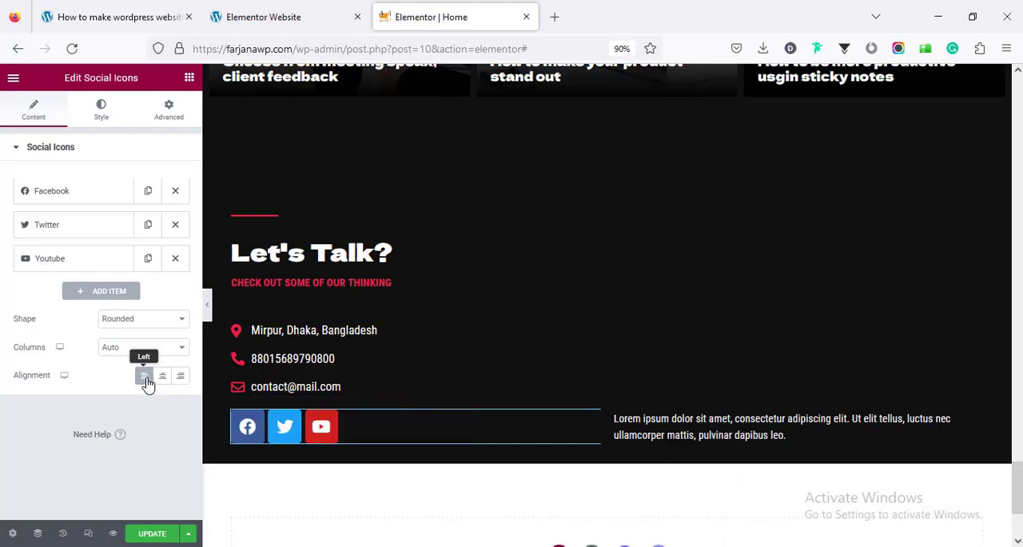
Add a fourth item to the social icons and give it the Instagram icon from the icon library
click(90, 294)
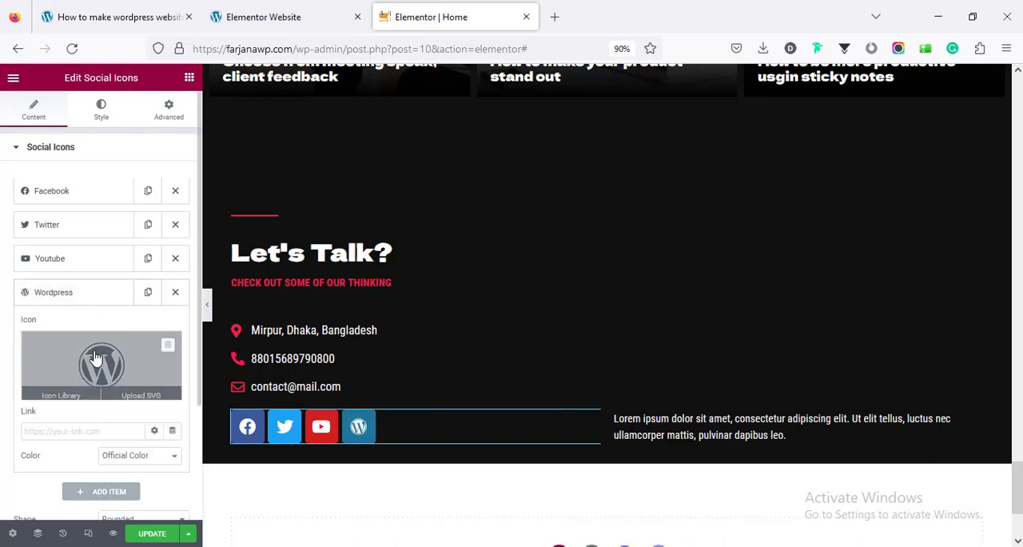
click(95, 357)
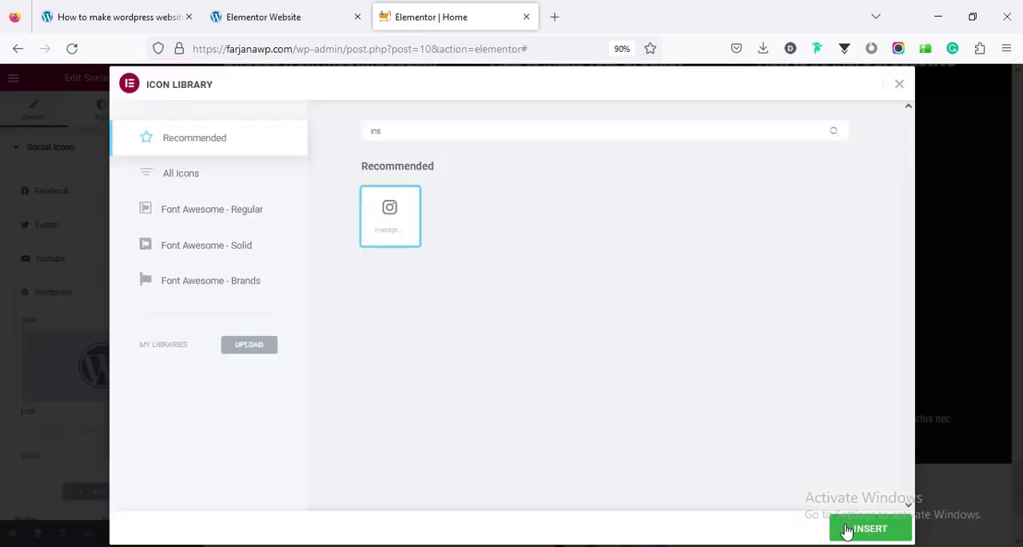
click(846, 529)
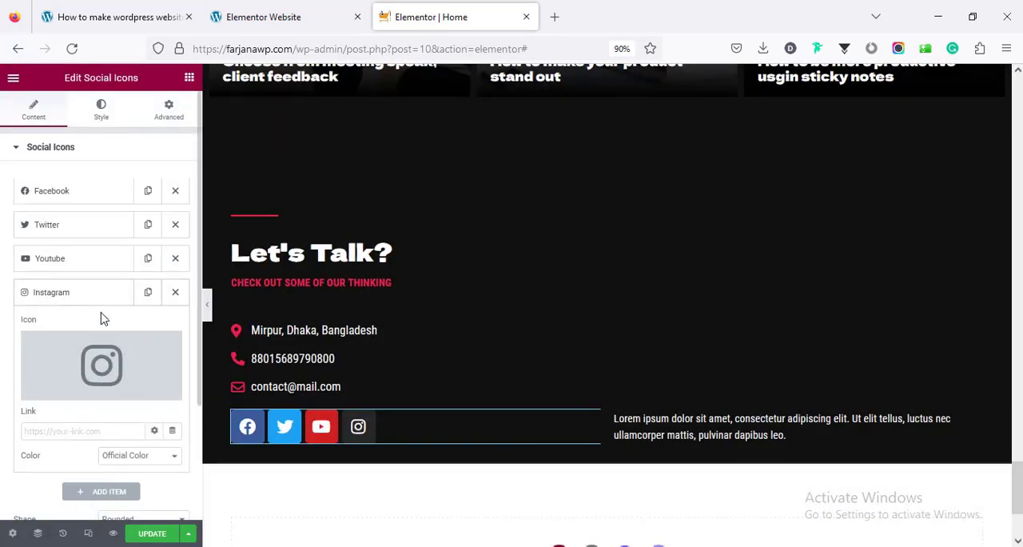
Switch the social icons to custom color and make their primary color fully transparent (#A1292900)
click(108, 116)
click(121, 184)
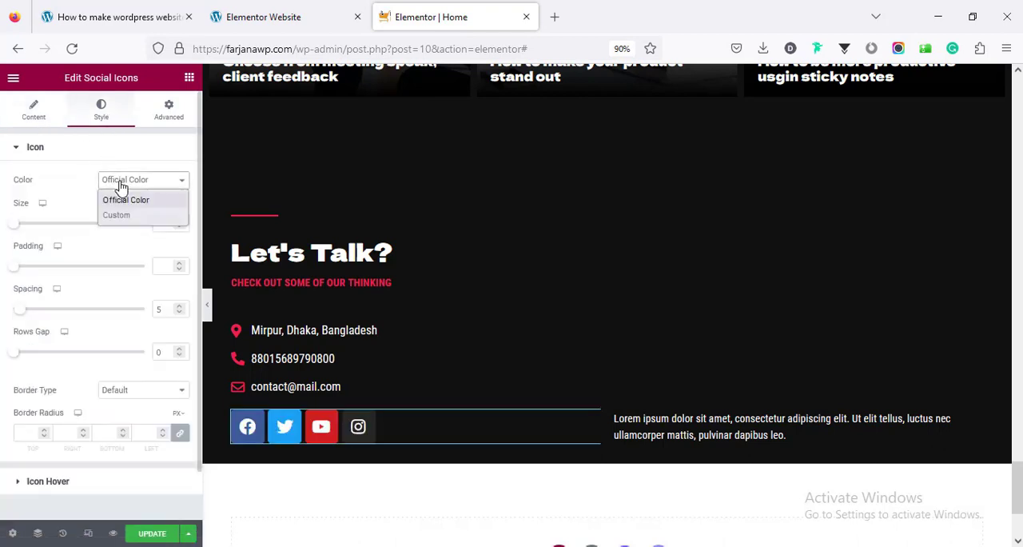
click(133, 211)
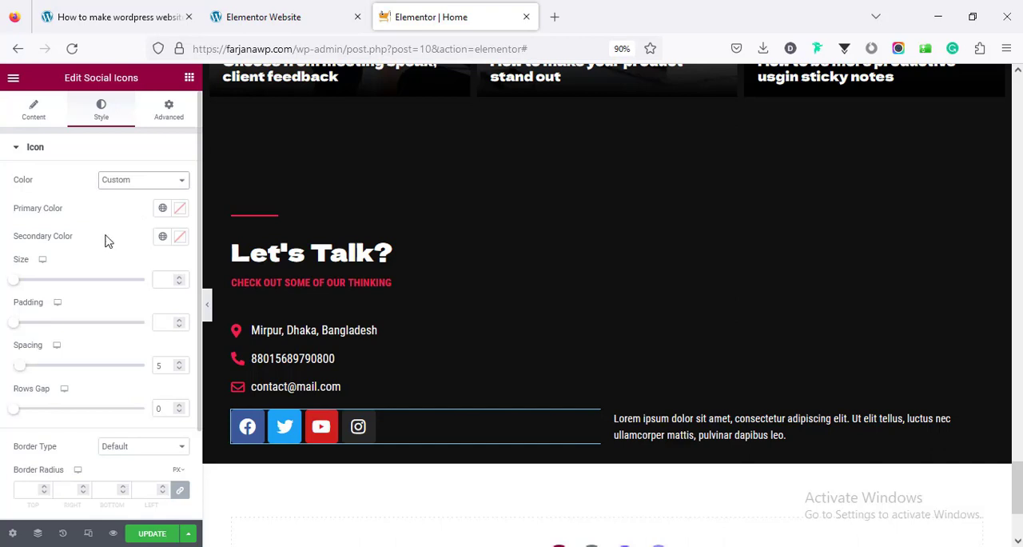
click(180, 211)
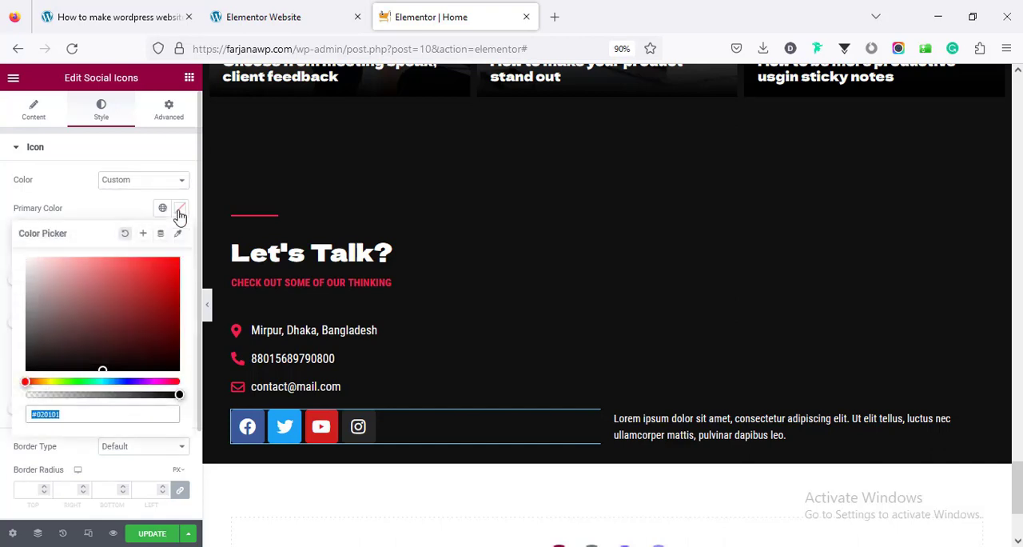
click(139, 297)
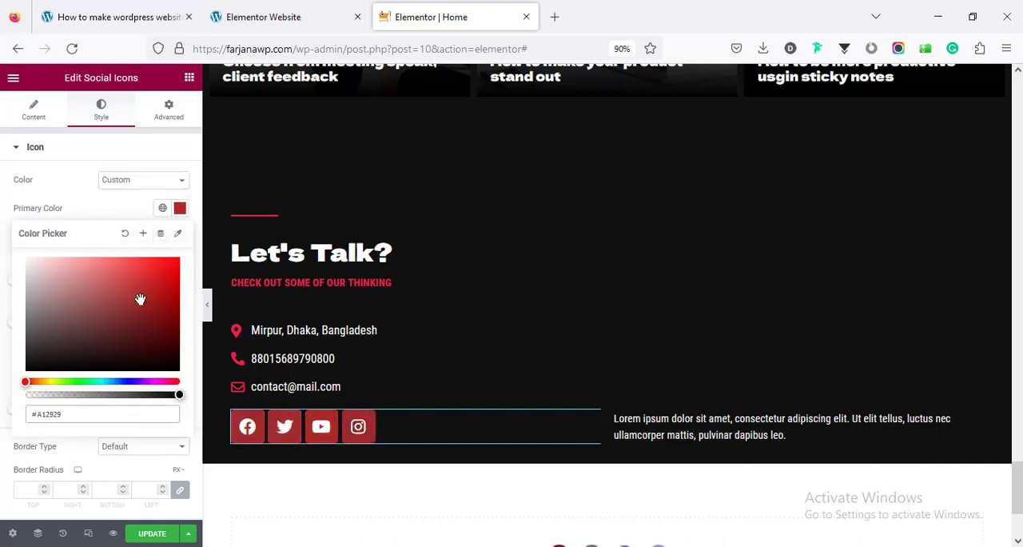
drag(92, 394, 26, 408)
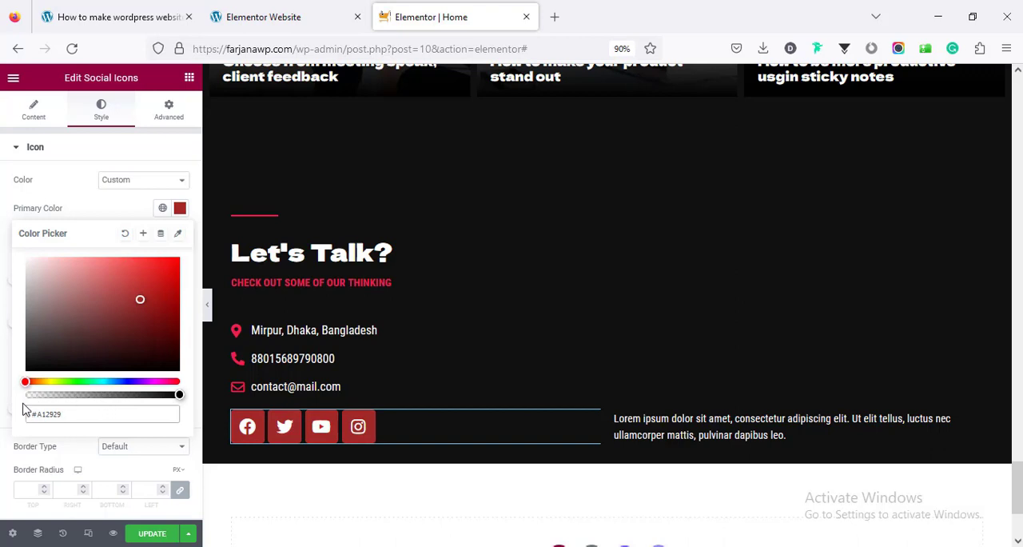
click(119, 210)
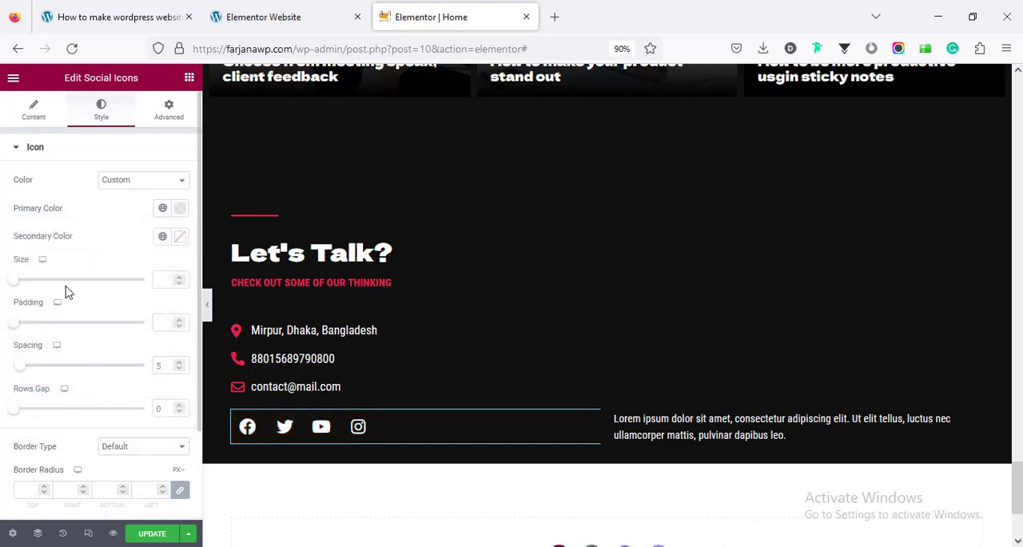
Set the social icon size to 20 and add a solid border with a width of 1 on all sides
drag(14, 286, 21, 288)
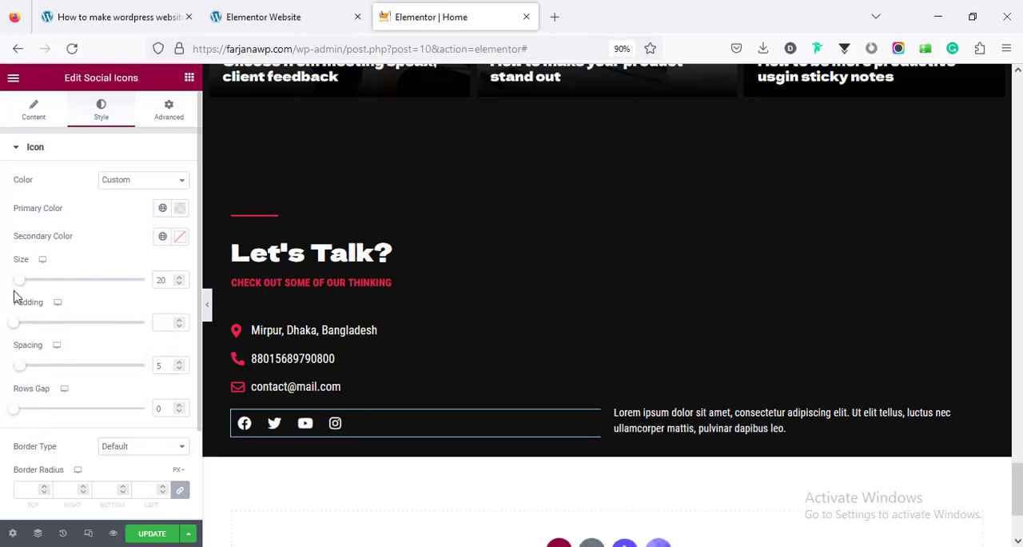
scroll(44, 320, down, 2)
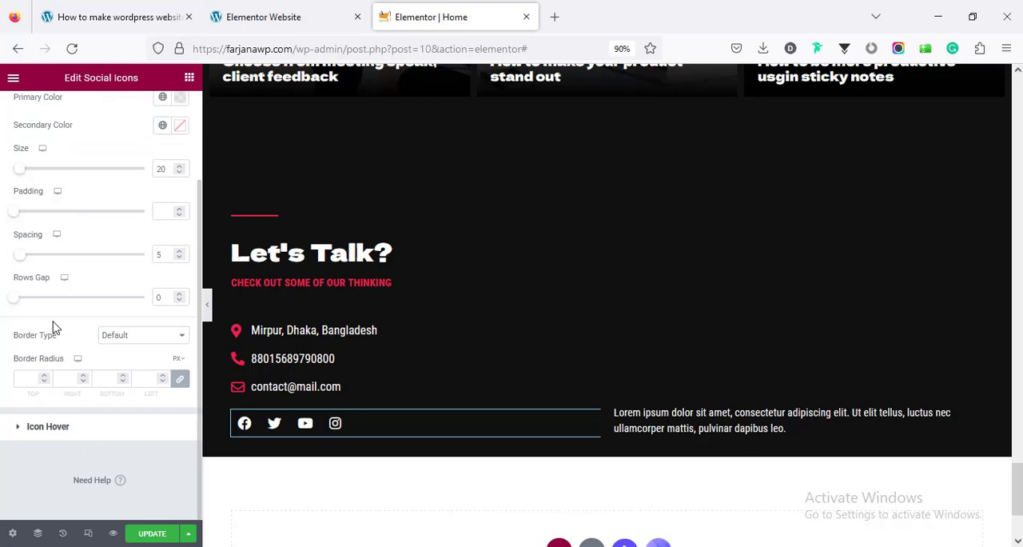
click(105, 338)
click(113, 386)
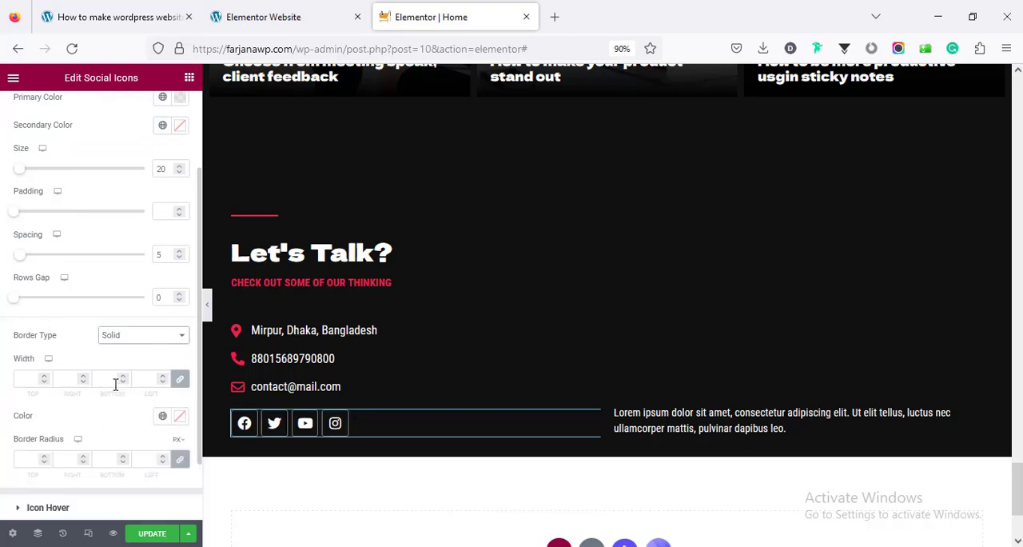
click(29, 379)
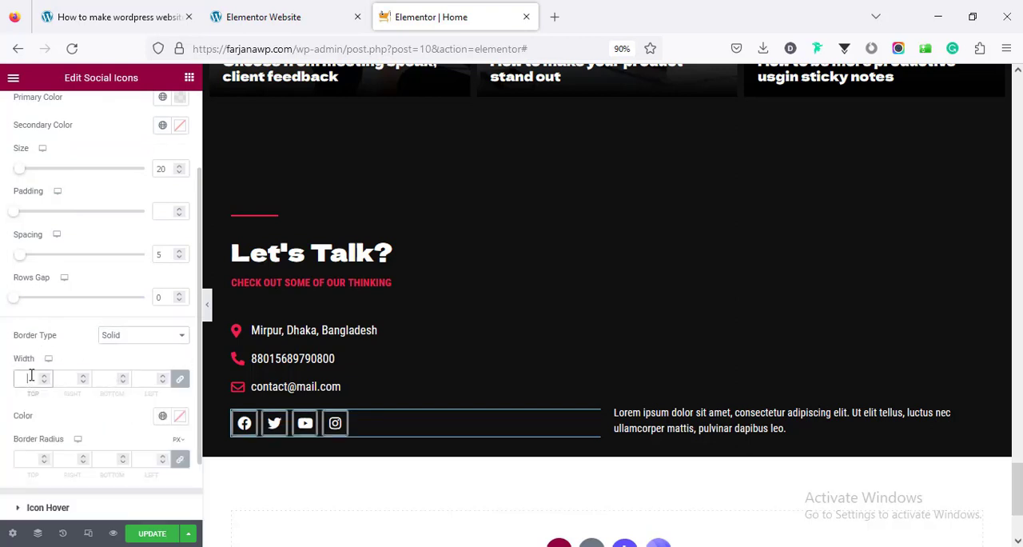
text(1)
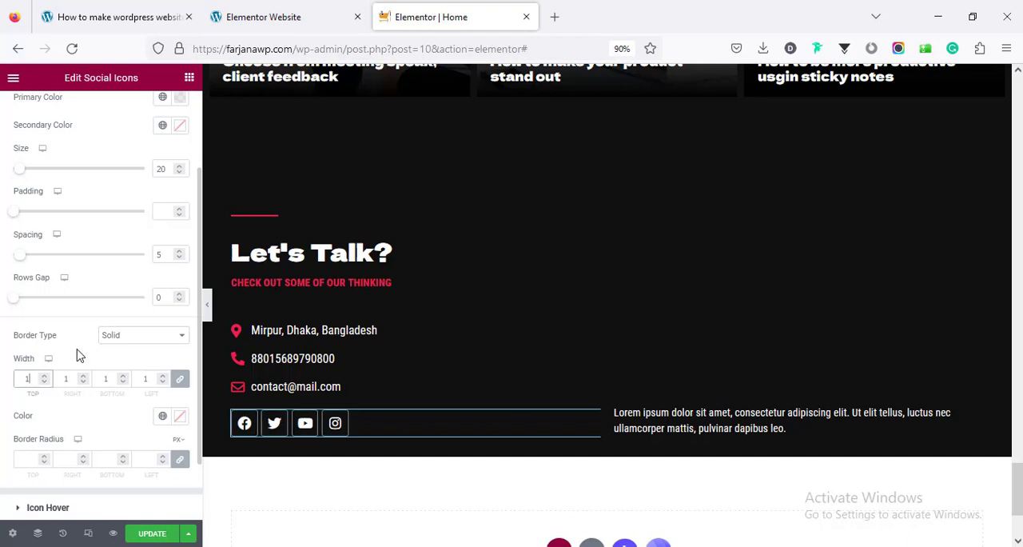
Give the social icons' border a linked radius of 49 em on all corners and the global red color
scroll(78, 354, down, 2)
click(25, 381)
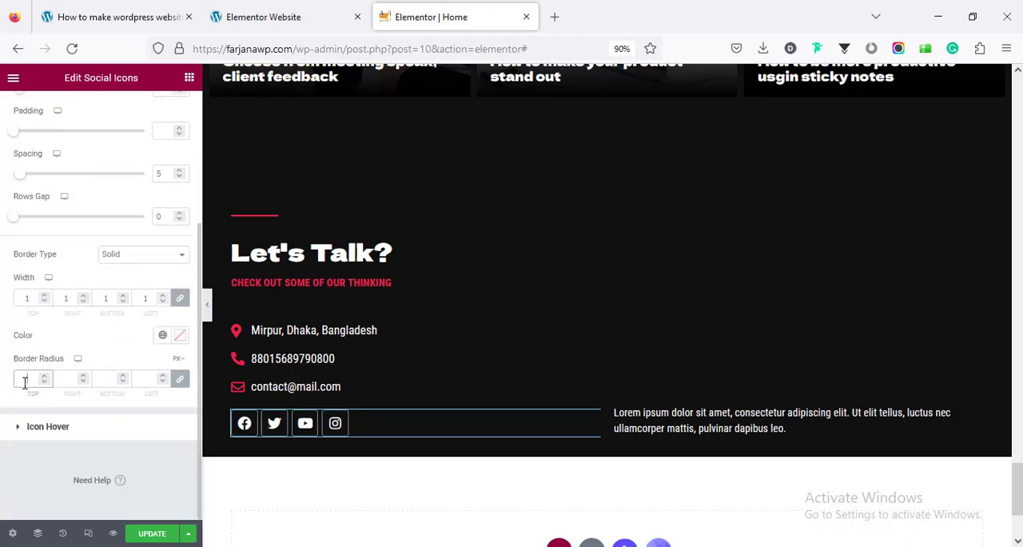
text(50)
mouse_move(178, 364)
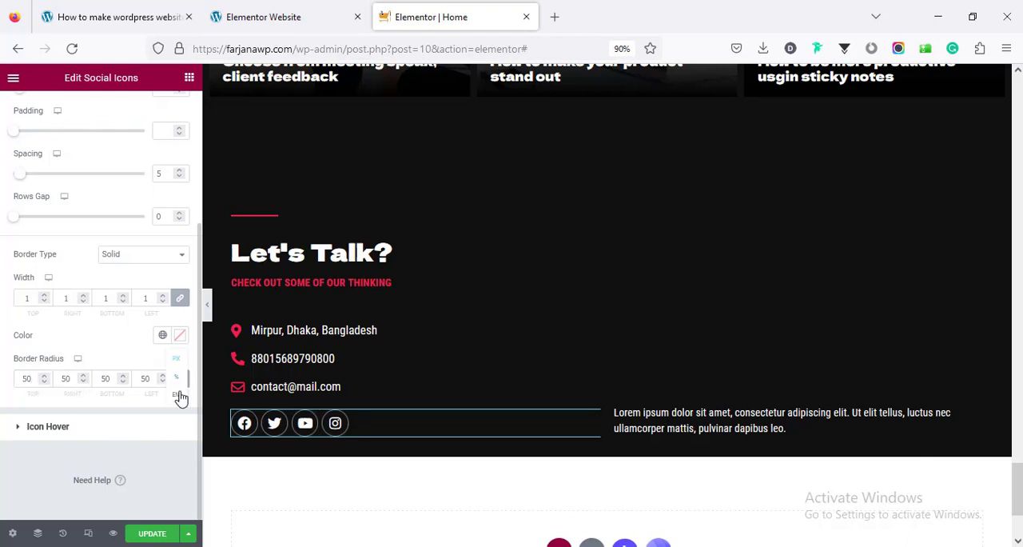
click(179, 386)
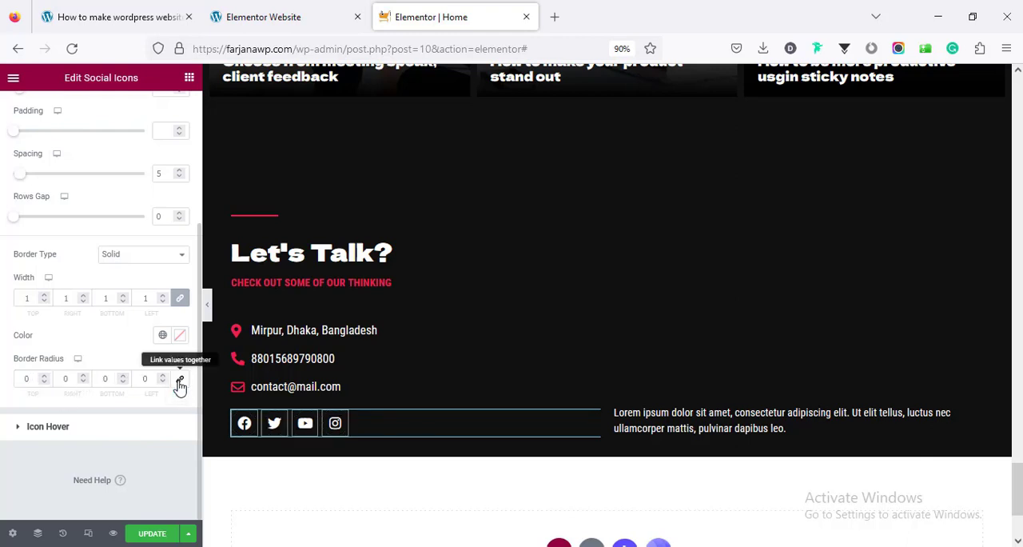
click(137, 380)
text(5)
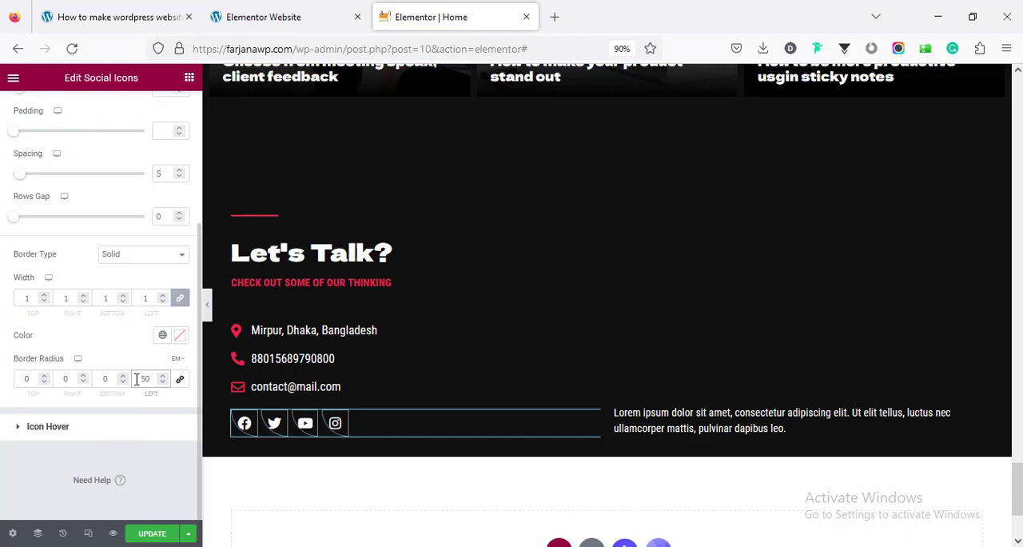
click(177, 379)
click(163, 380)
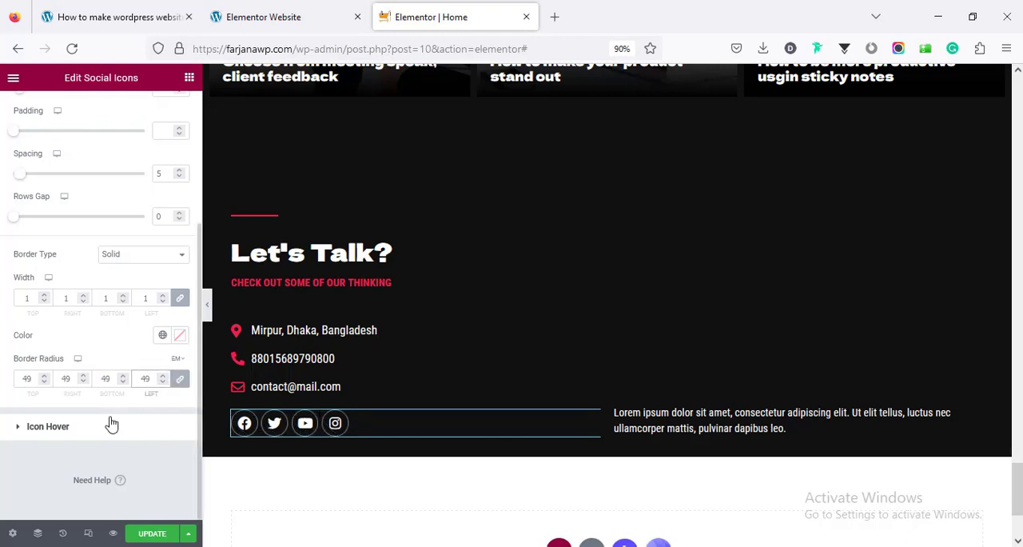
click(162, 335)
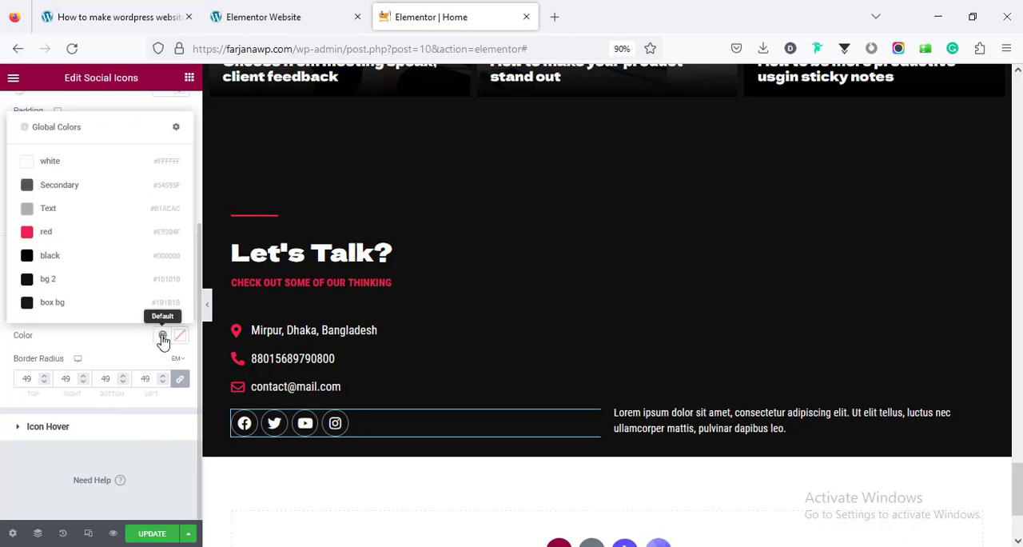
click(106, 242)
Set the social icons' size to 18 and their padding to 0.7
scroll(99, 319, up, 1)
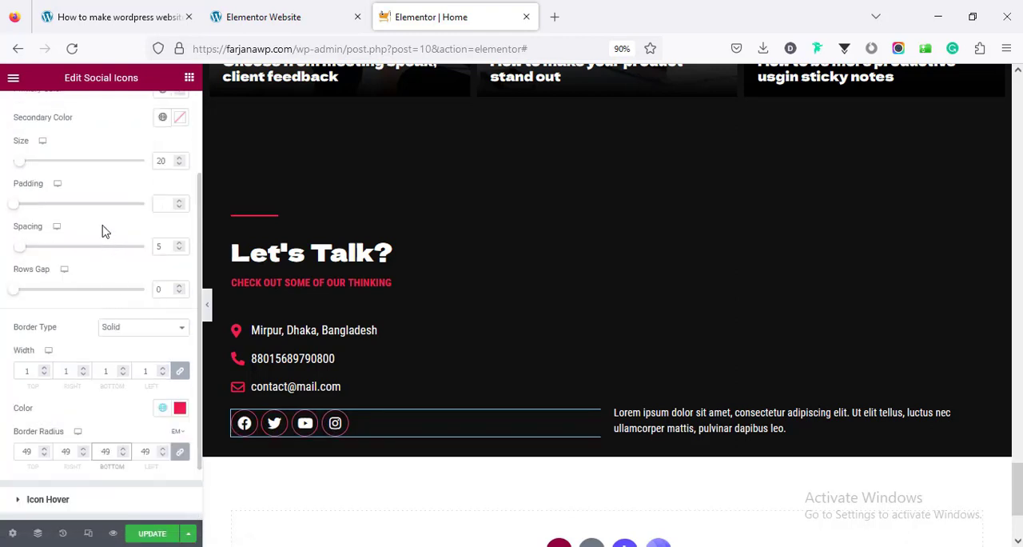
scroll(137, 206, up, 2)
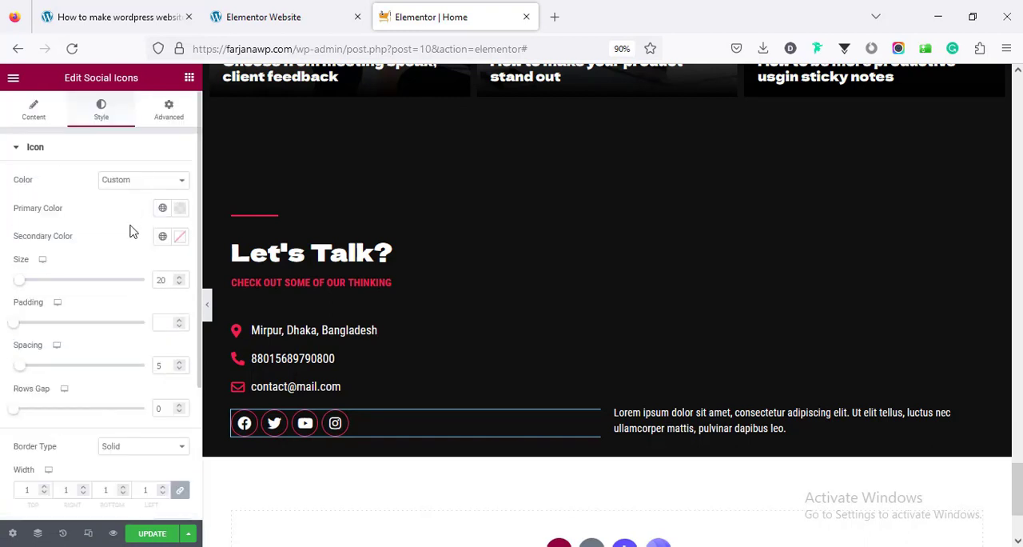
double_click(163, 286)
text(18)
scroll(157, 328, down, 2)
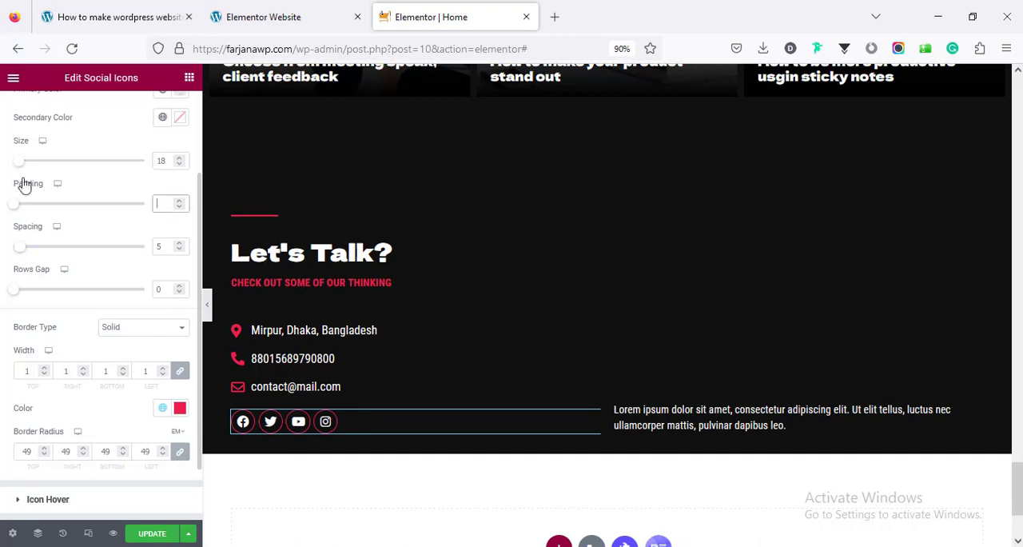
click(17, 205)
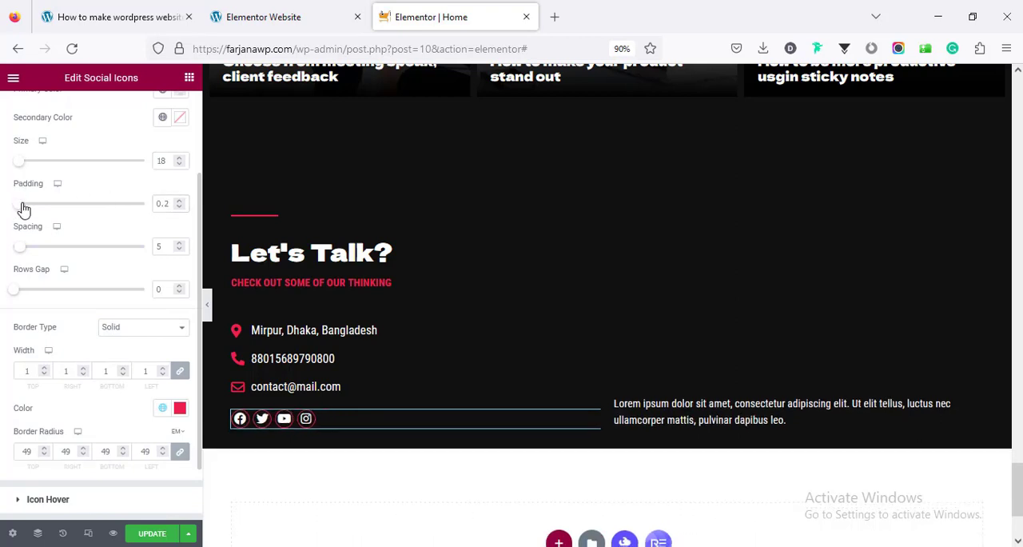
drag(23, 206, 43, 212)
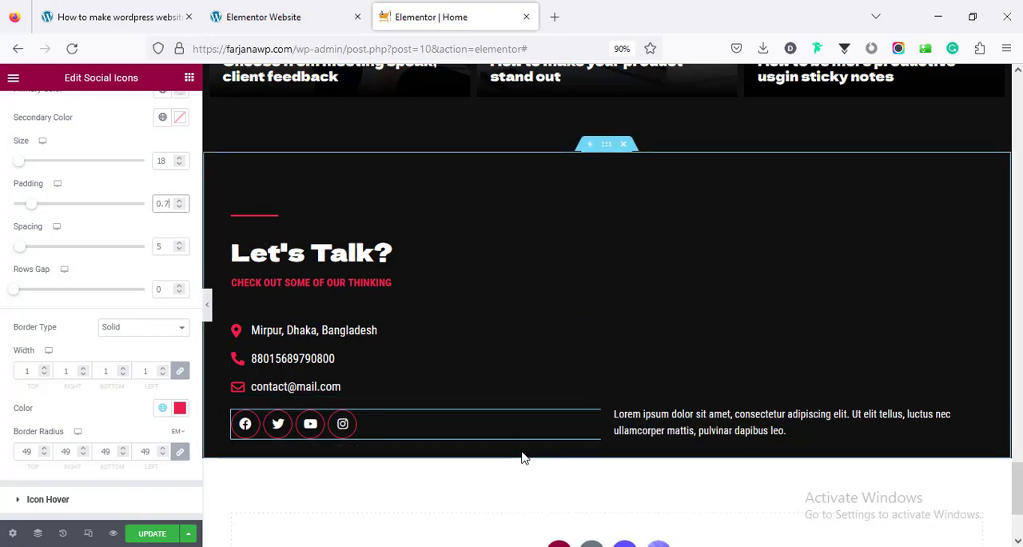
Set the bottom padding of the Let's Talk section to 70 px
click(606, 148)
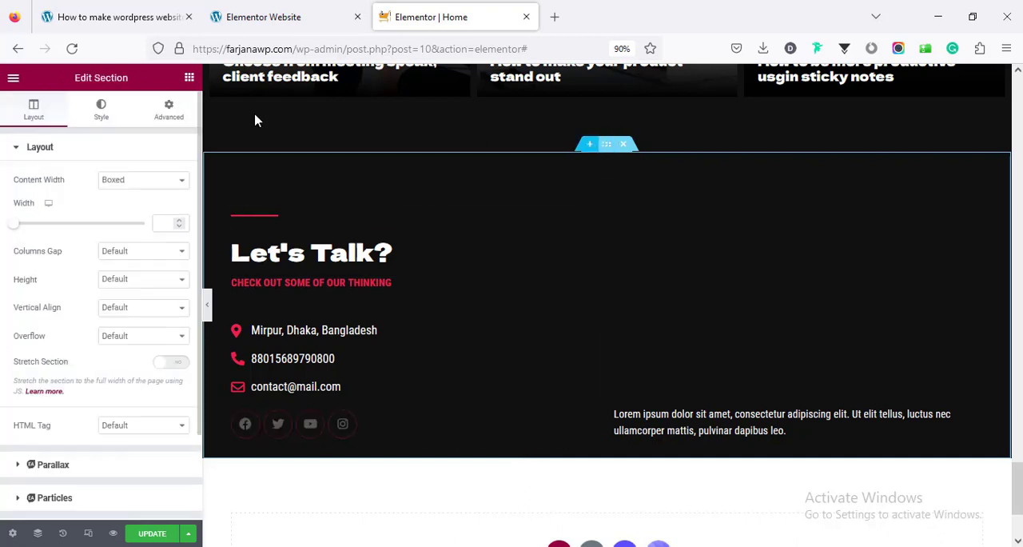
click(171, 108)
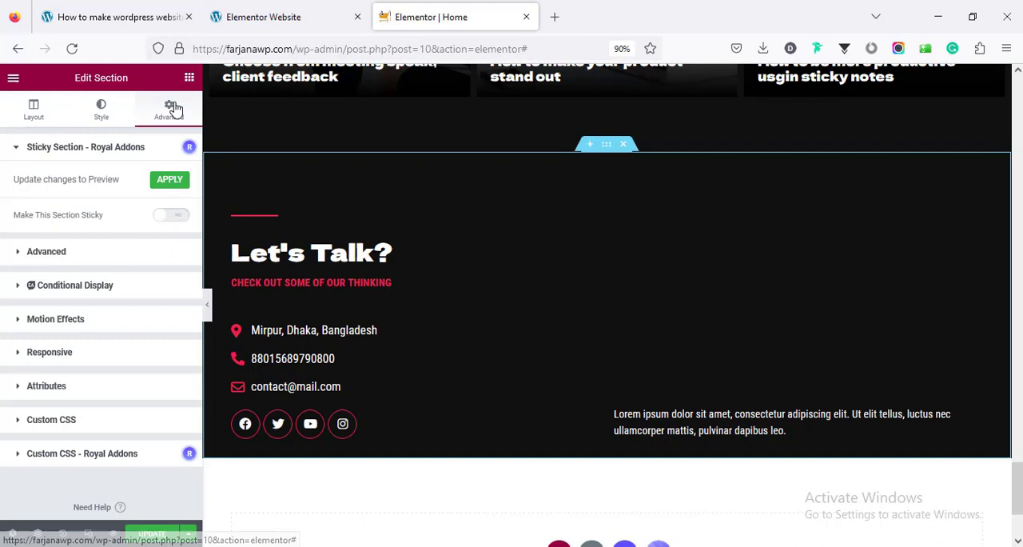
click(152, 254)
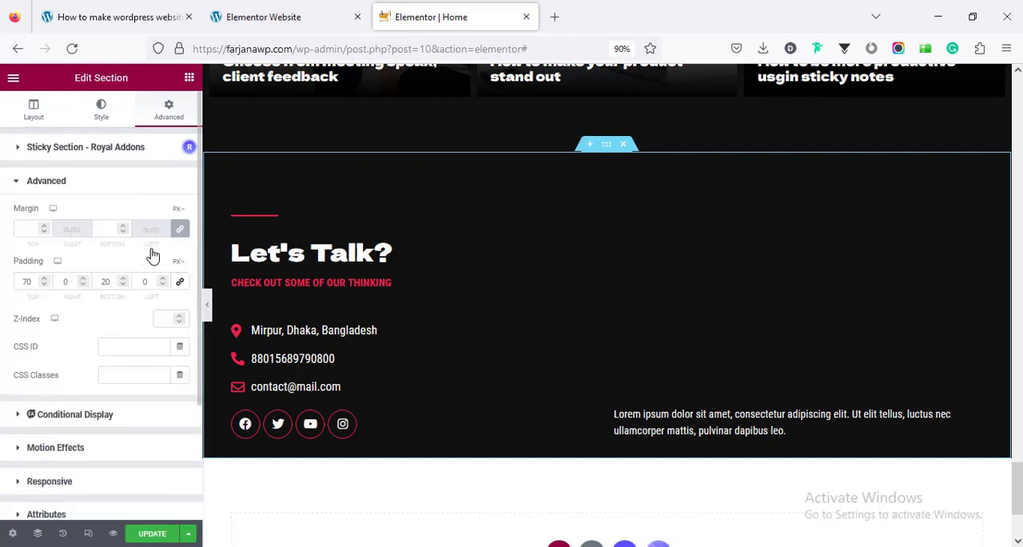
double_click(105, 281)
text(70)
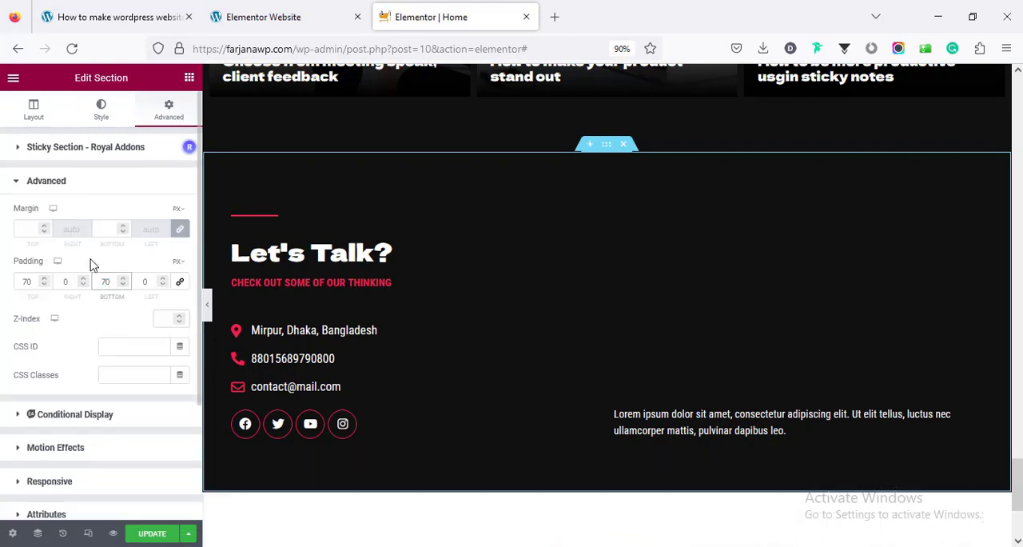
Try top vertical alignment on the column holding the Lorem ipsum text, and settle on Middle
click(651, 411)
click(615, 209)
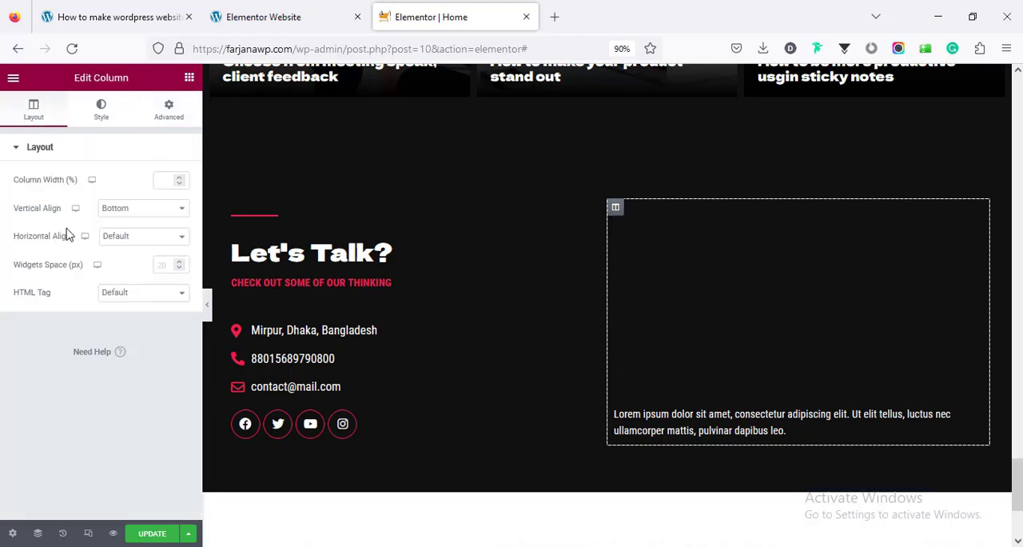
click(120, 216)
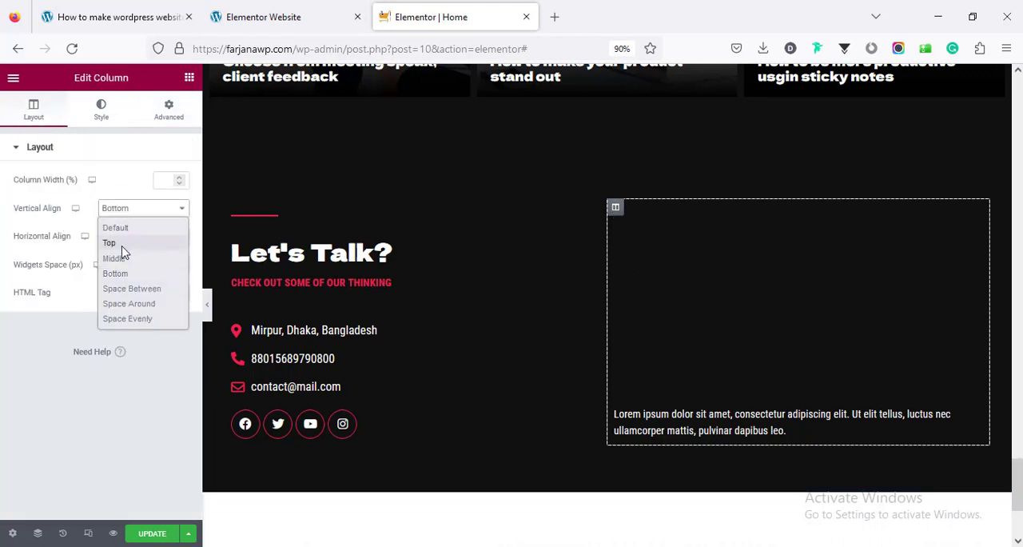
click(118, 241)
click(142, 212)
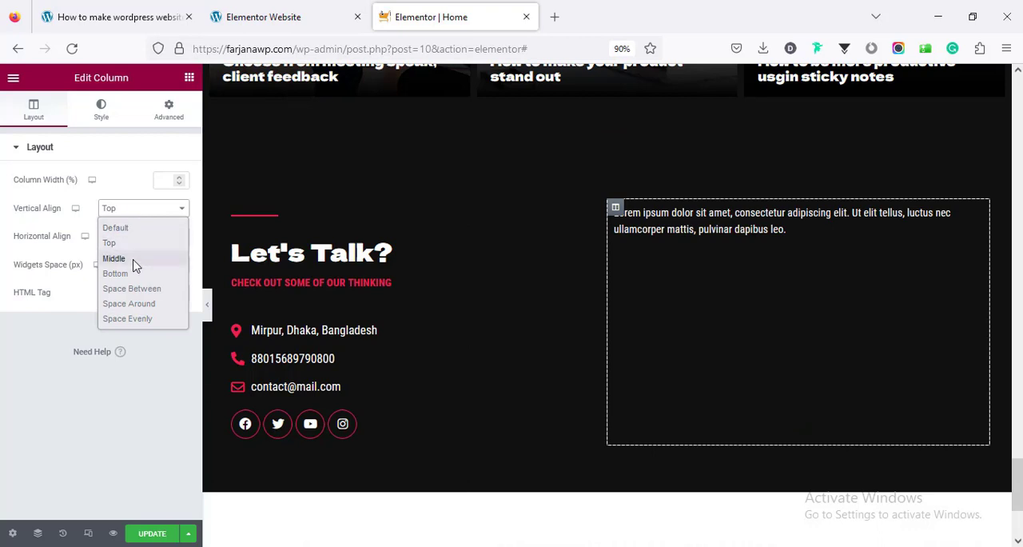
click(136, 257)
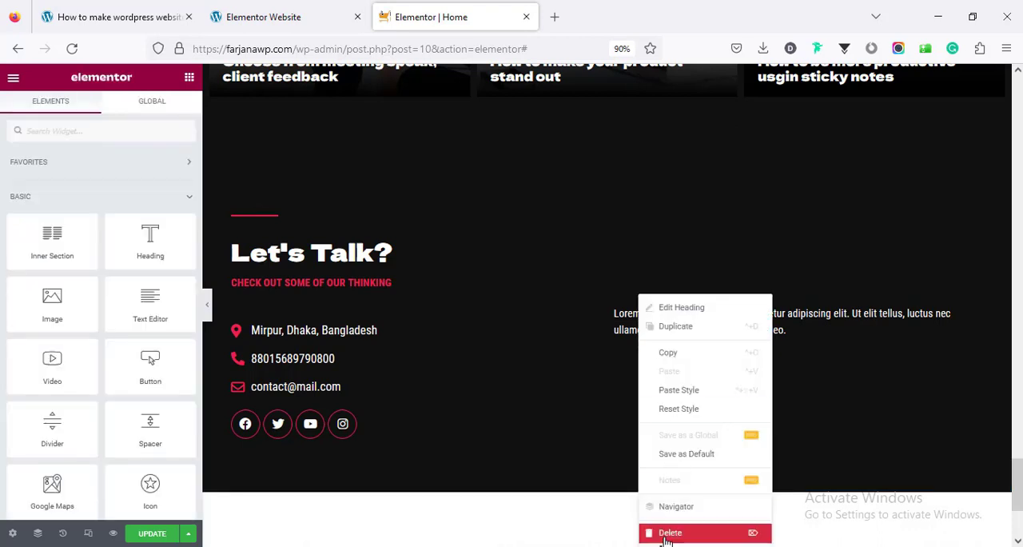
Replace the Lorem ipsum text beside the contact details with a WPForms widget and update the page
click(670, 532)
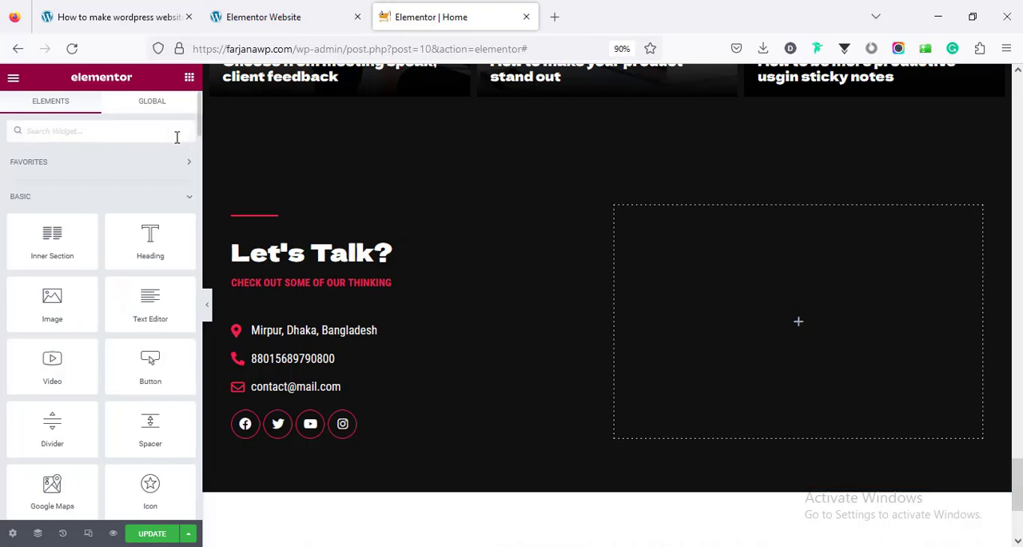
text(wpfo)
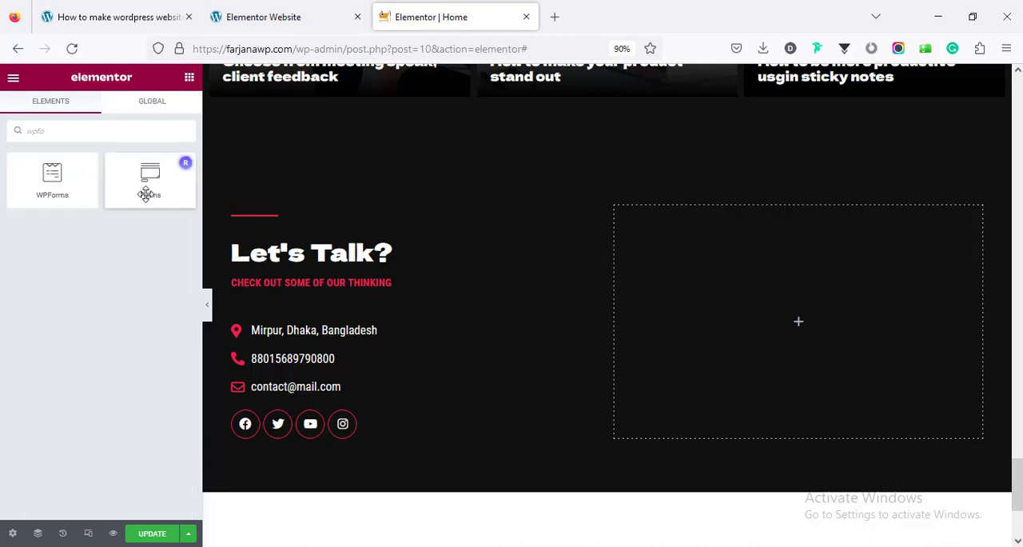
drag(62, 184, 766, 335)
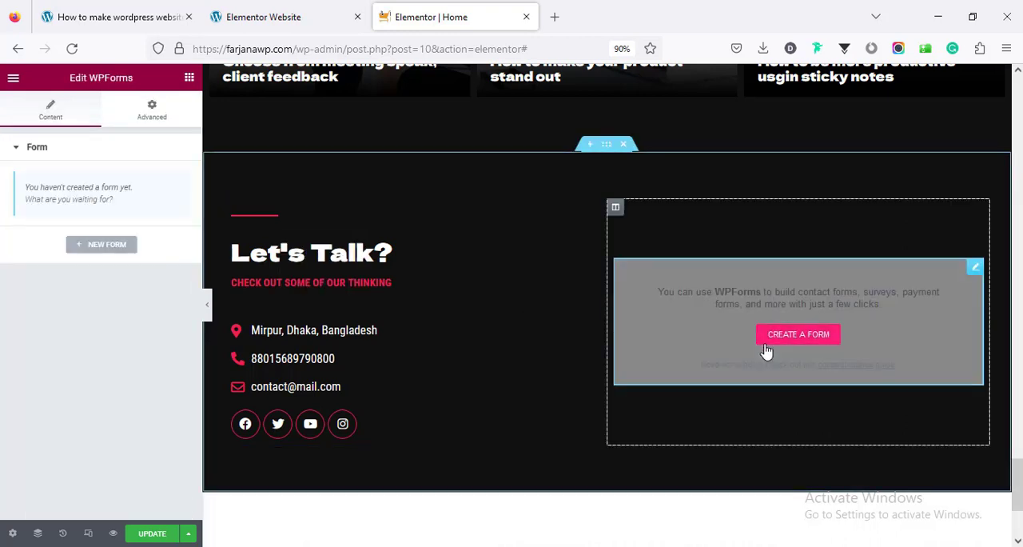
click(159, 537)
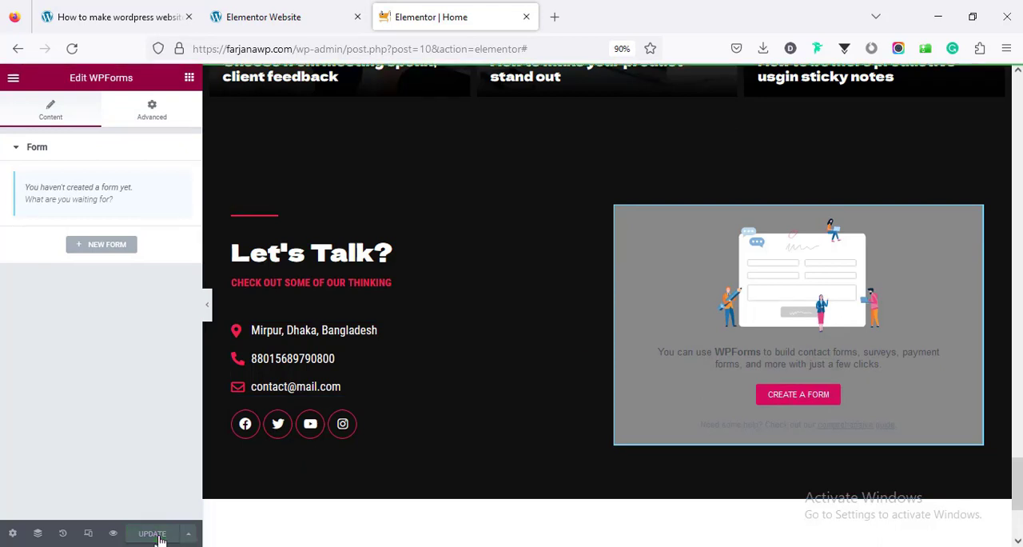
Create a new form from the WPForms widget using the Simple Contact Form template
click(800, 395)
click(528, 355)
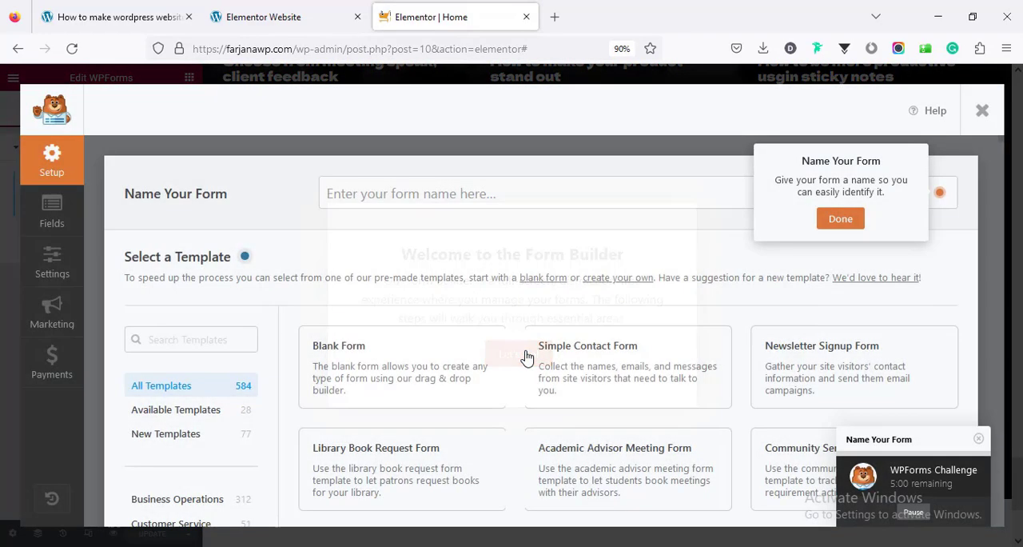
mouse_move(445, 384)
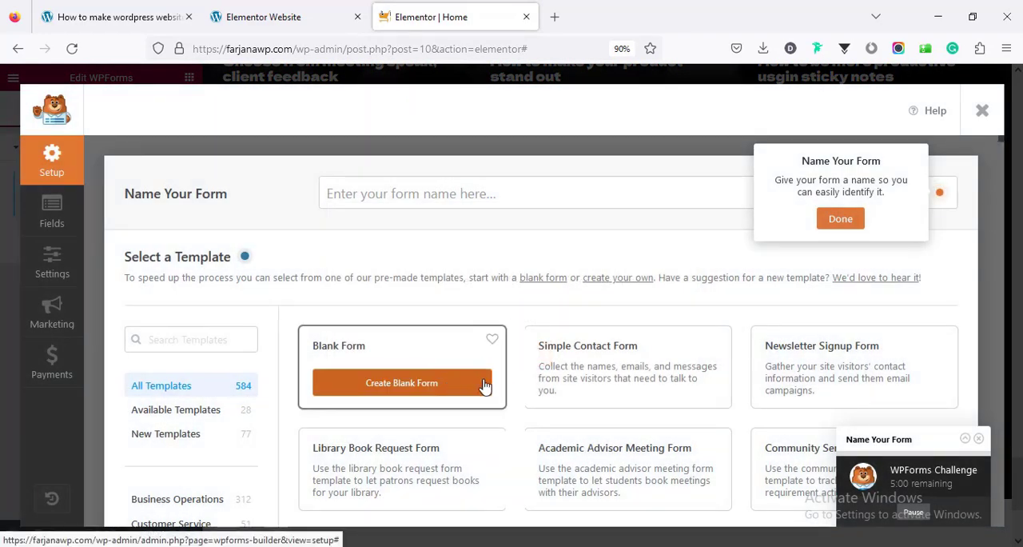
scroll(489, 397, down, 2)
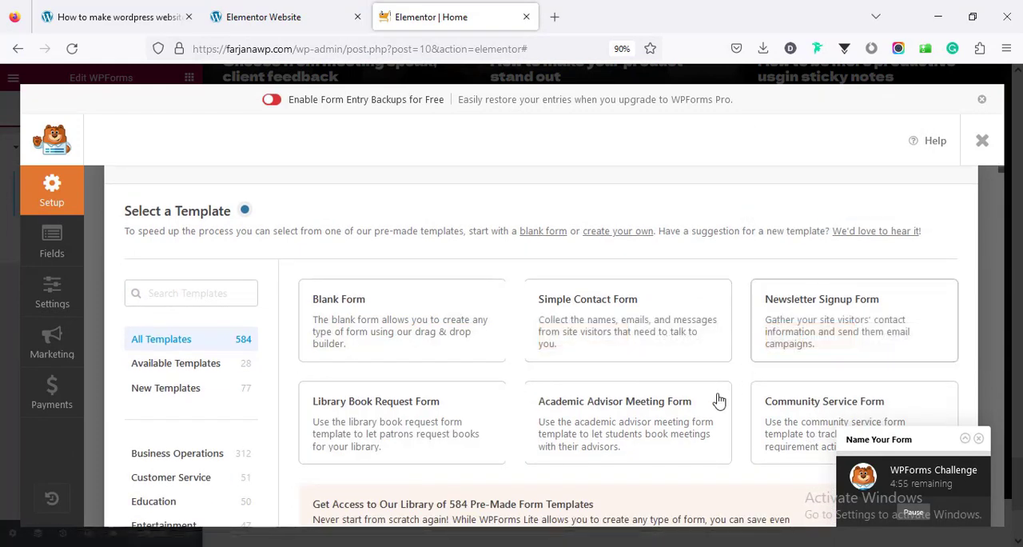
mouse_move(570, 311)
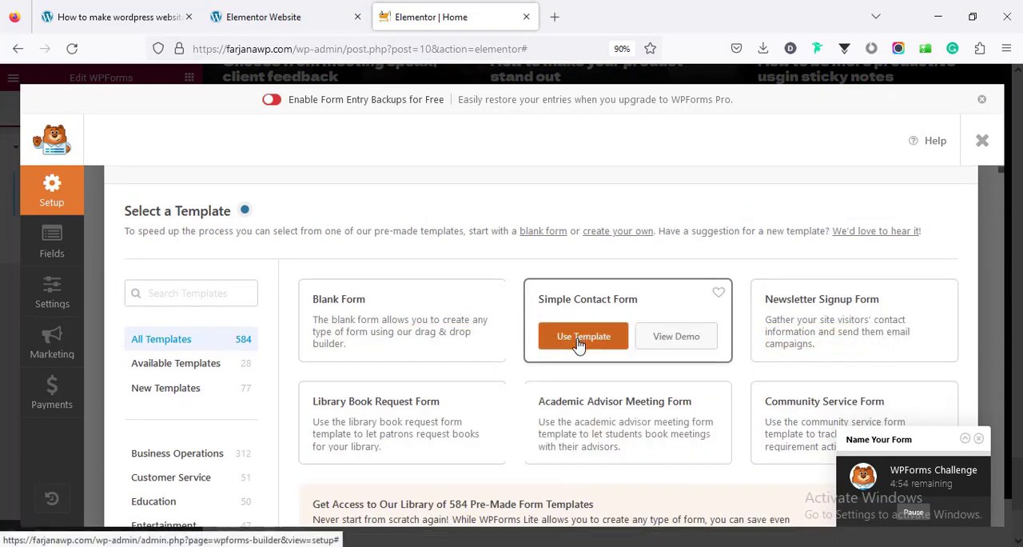
click(579, 342)
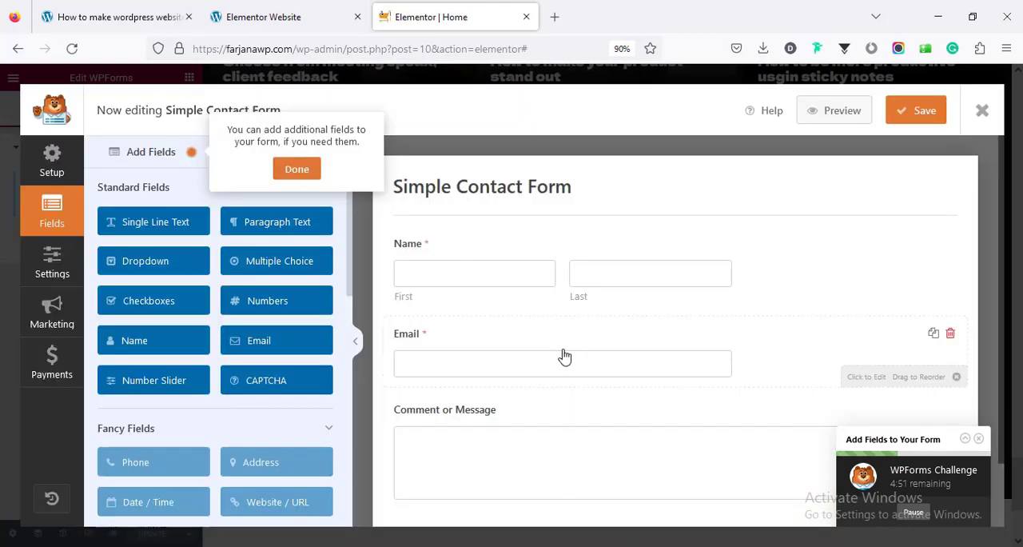
Change the form's Name field format to Simple
click(413, 272)
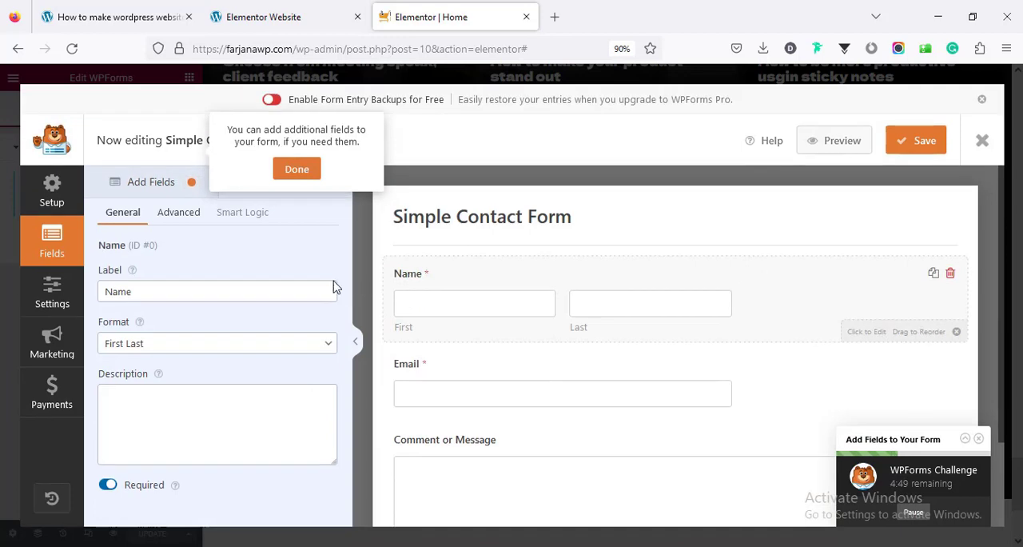
click(249, 346)
click(254, 365)
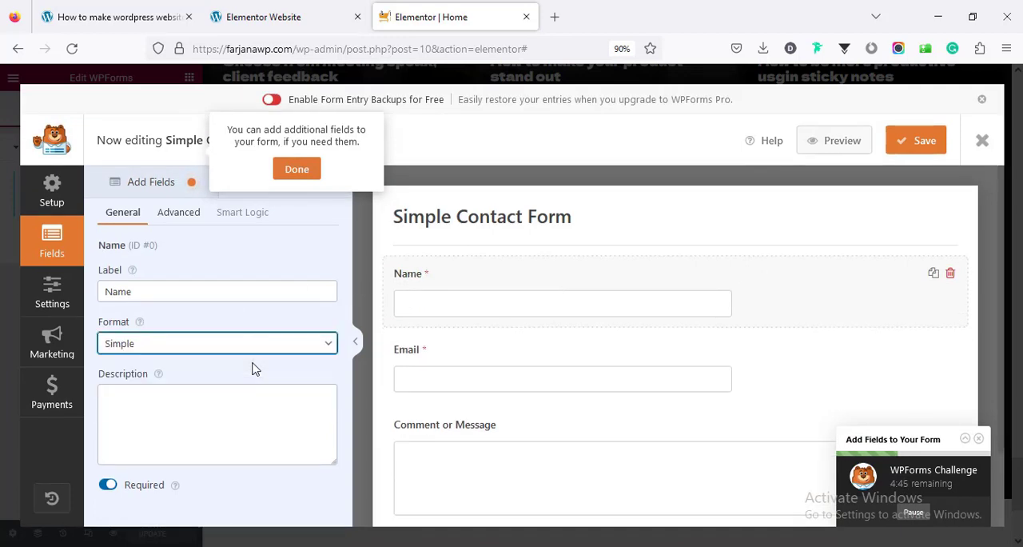
Copy the Name field's label into its placeholder and hide the label
double_click(146, 296)
right_click(128, 294)
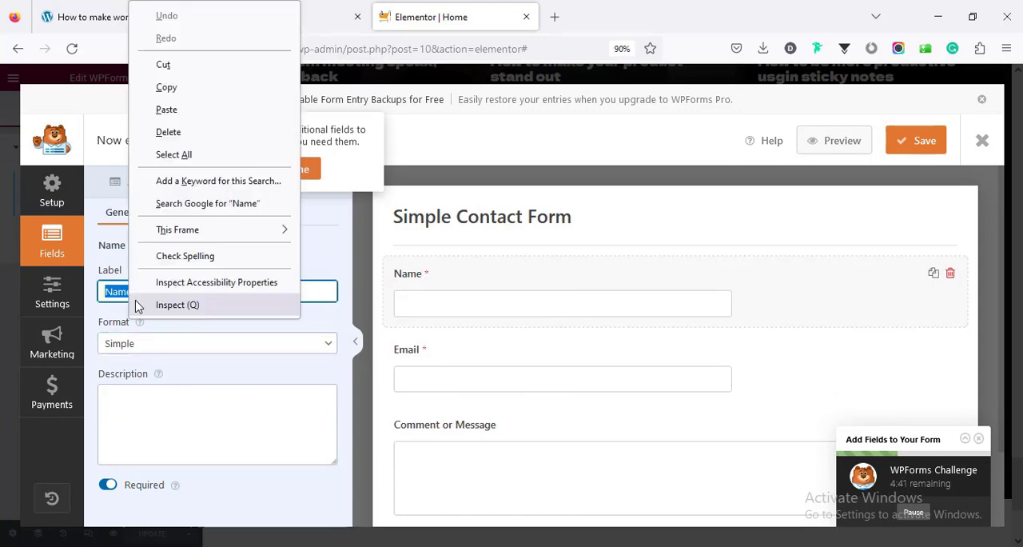
click(198, 89)
click(170, 216)
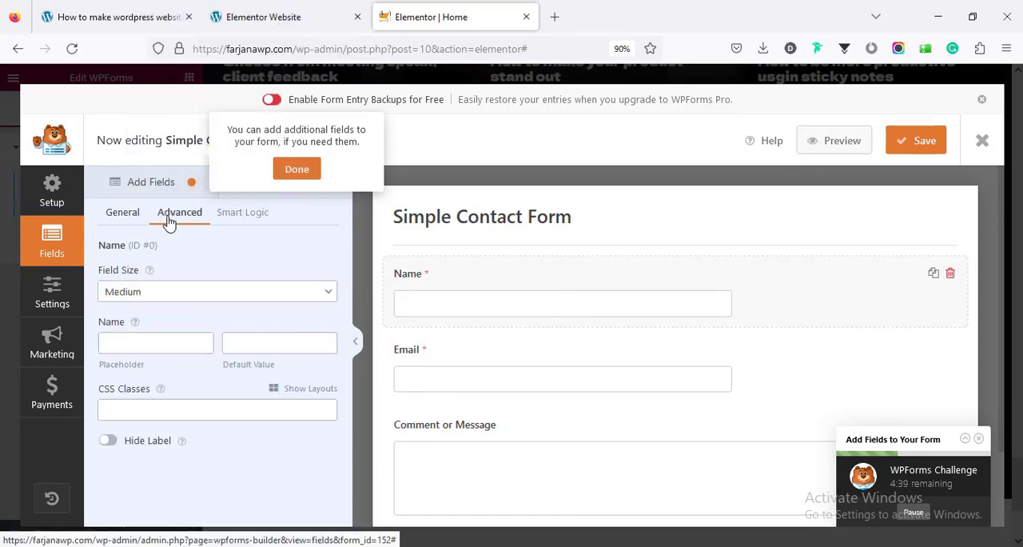
right_click(134, 343)
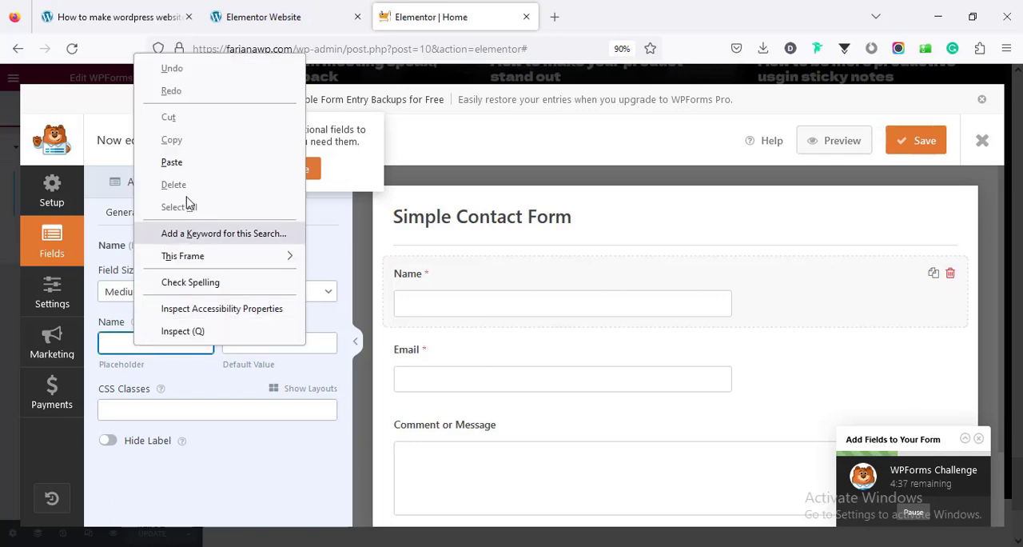
click(194, 163)
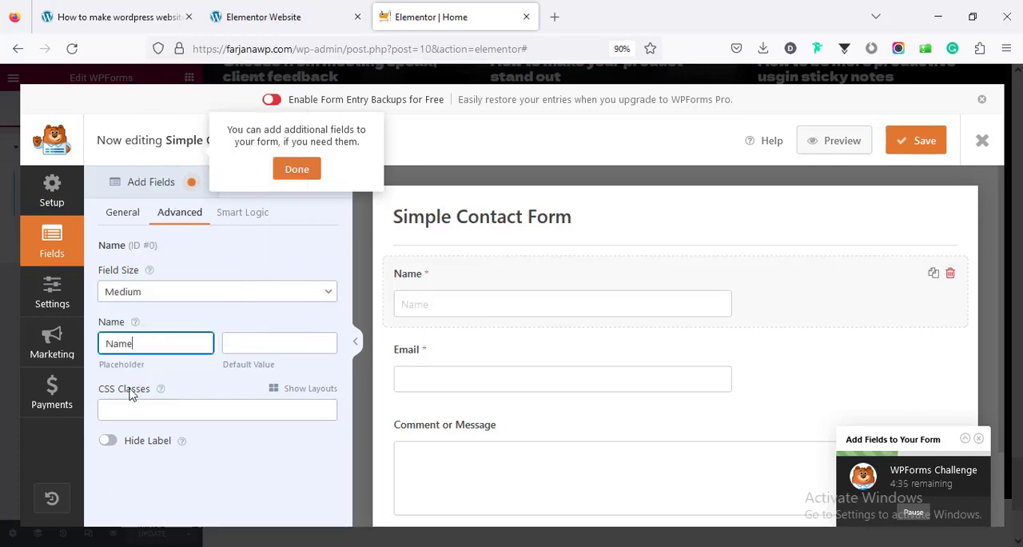
click(109, 444)
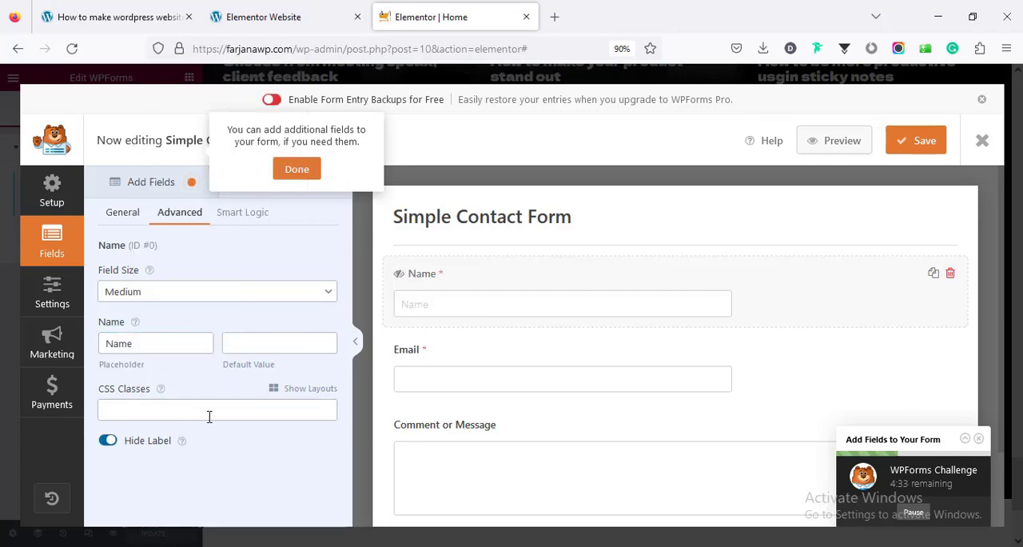
Copy the Email field's label into its placeholder text and hide the label
click(421, 368)
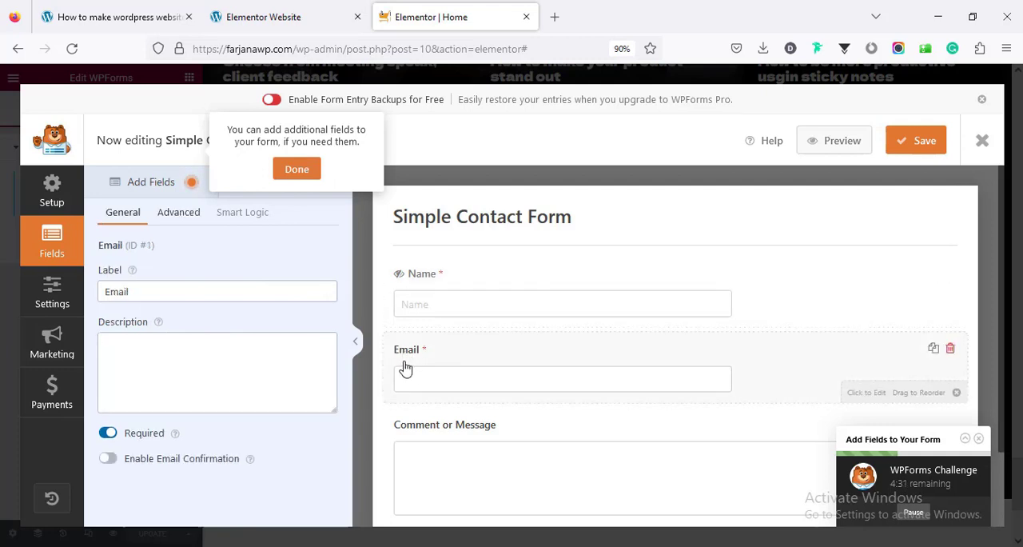
double_click(131, 291)
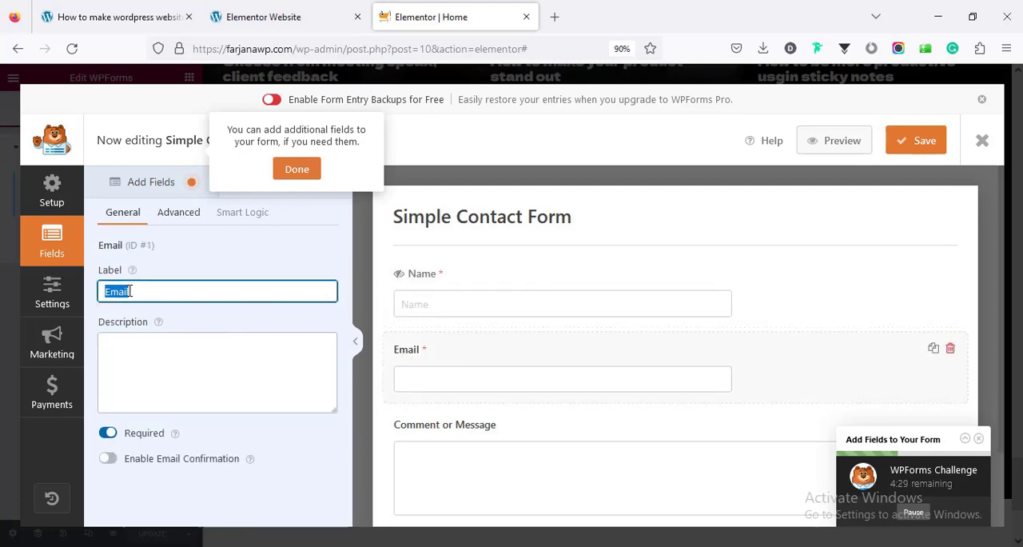
right_click(118, 295)
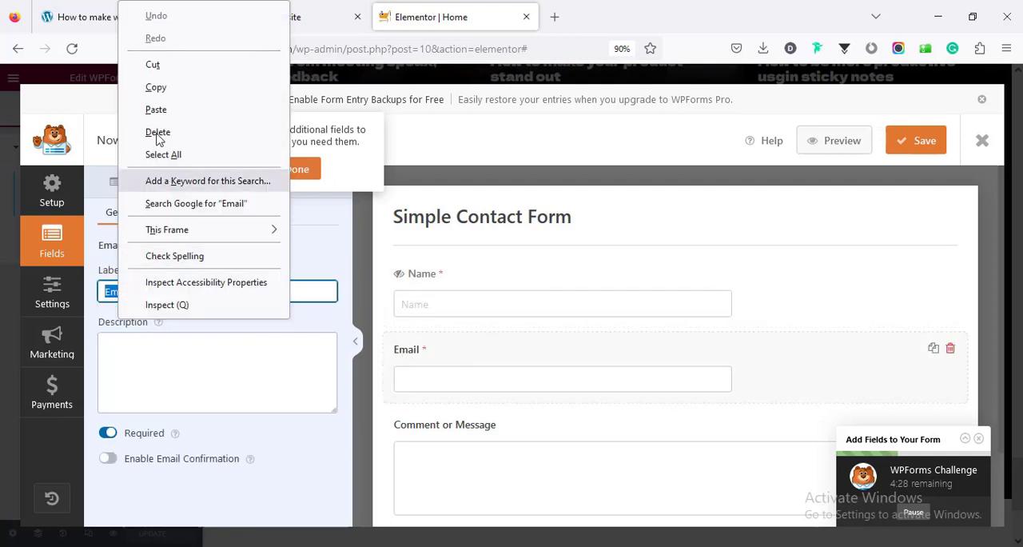
click(173, 87)
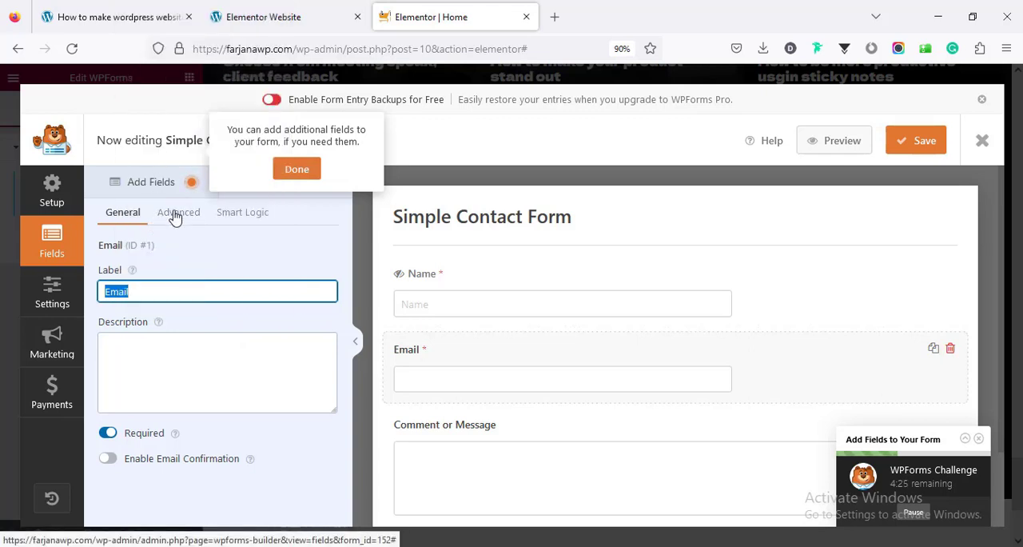
click(175, 213)
right_click(138, 340)
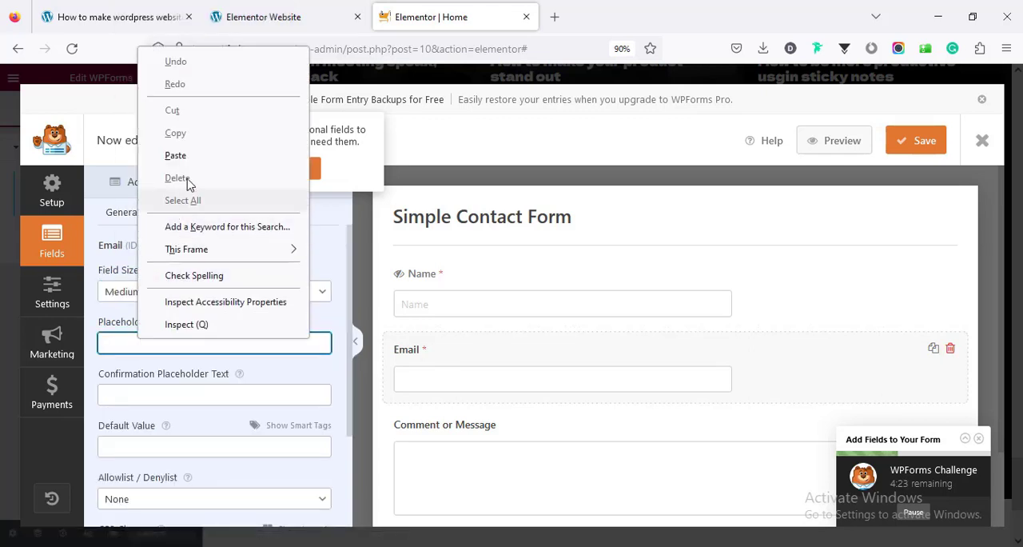
click(175, 155)
scroll(174, 473, down, 2)
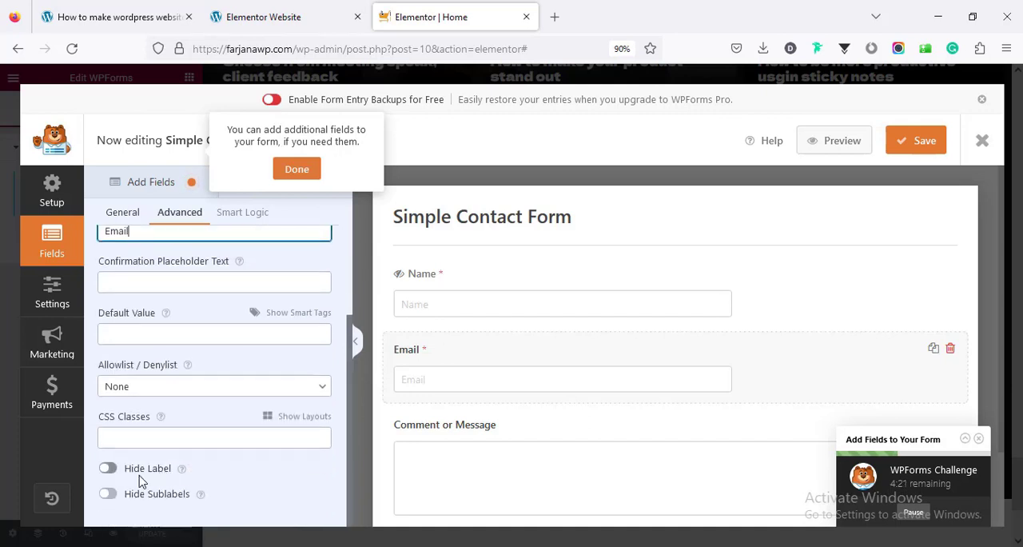
click(136, 471)
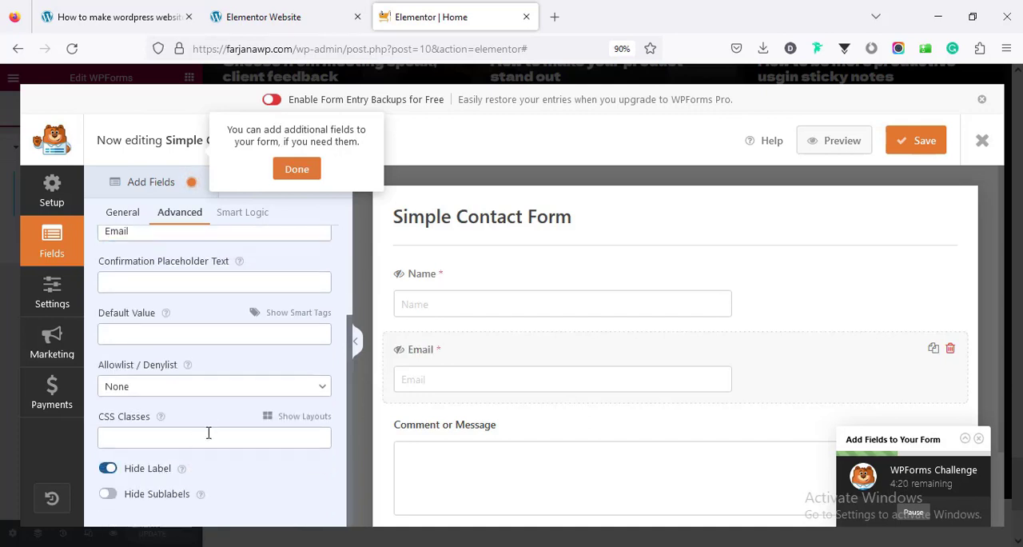
Shorten the Comment or Message field's label to Message
click(428, 464)
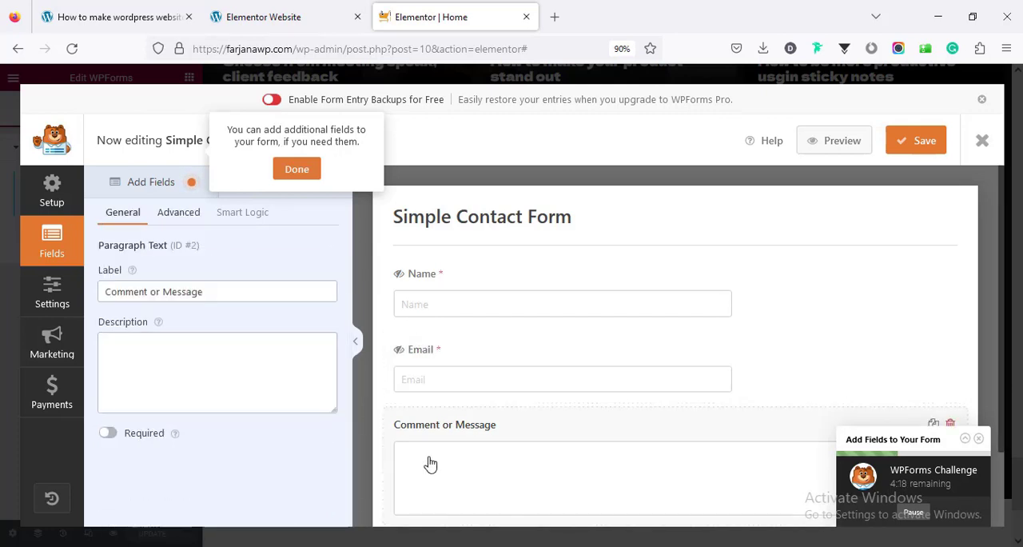
drag(165, 297, 83, 304)
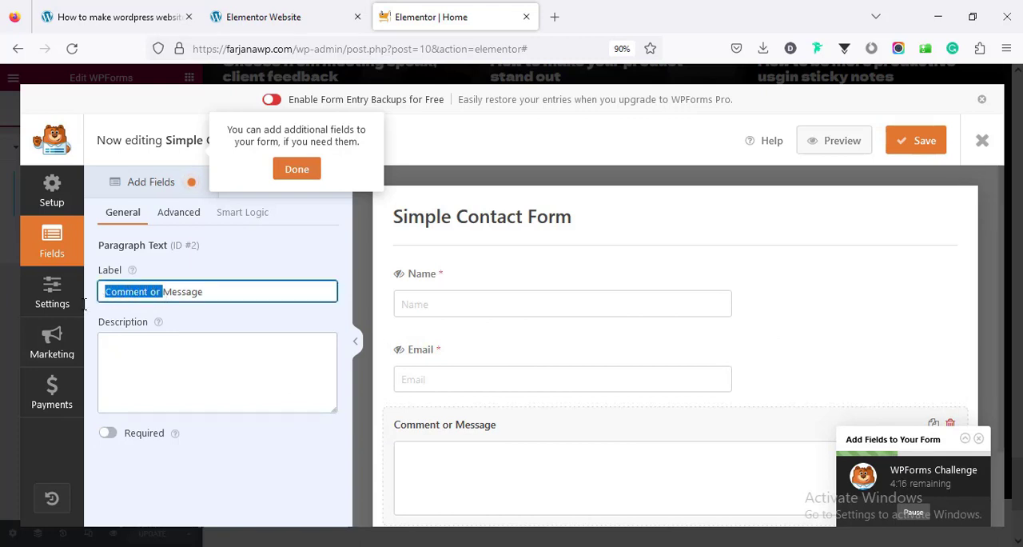
key(BackSpace)
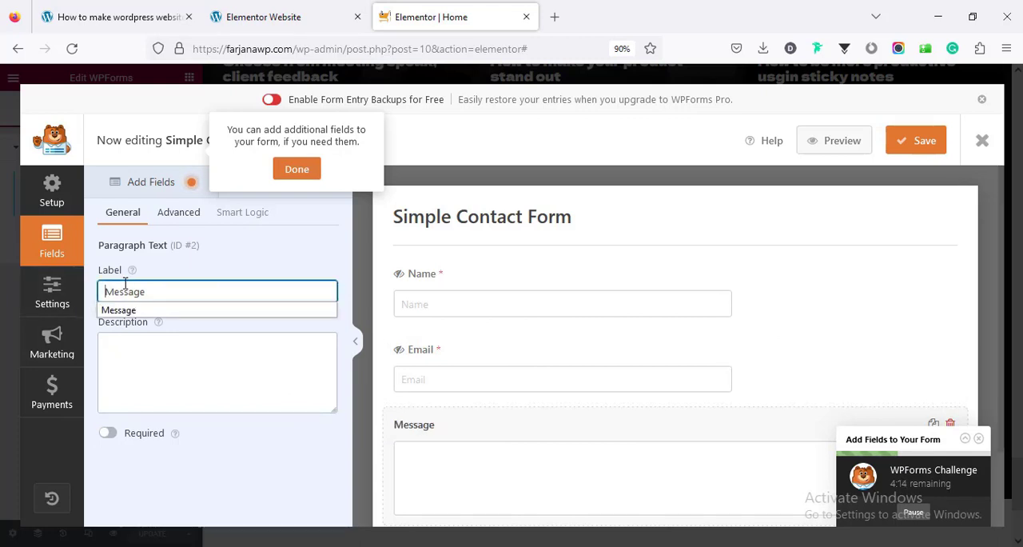
Copy the Message field's label into its placeholder text and hide the label
double_click(120, 289)
right_click(120, 290)
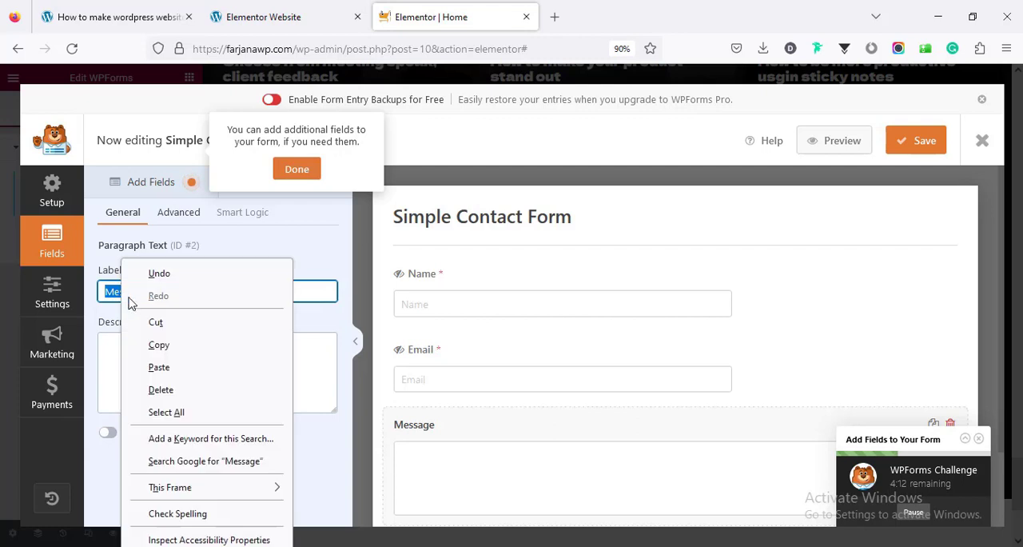
click(157, 344)
click(164, 214)
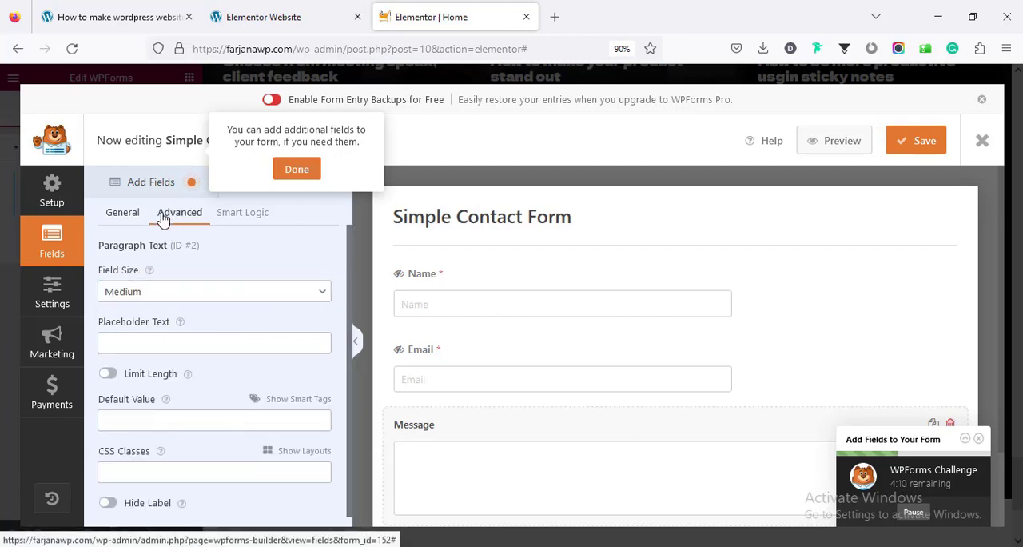
click(144, 346)
right_click(136, 340)
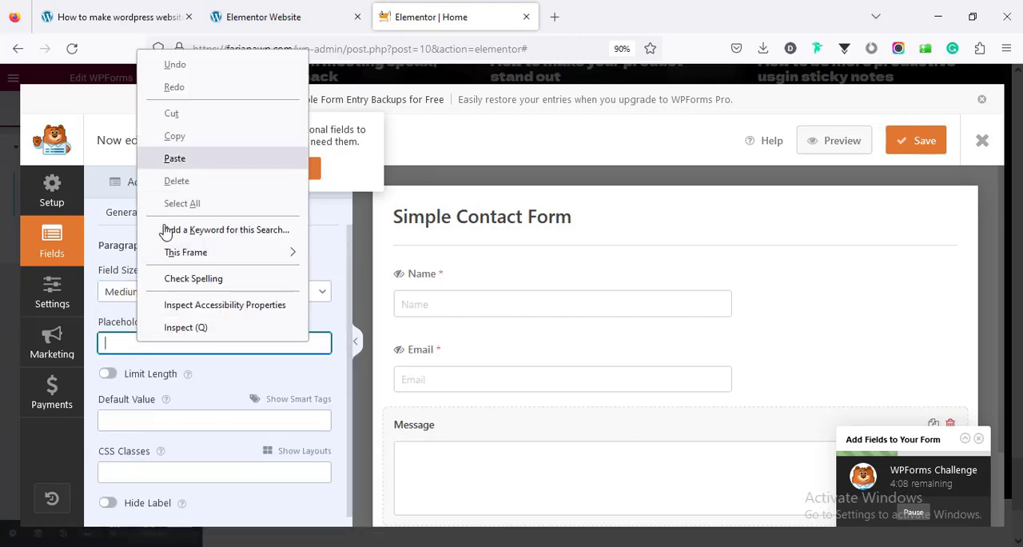
click(174, 158)
click(110, 494)
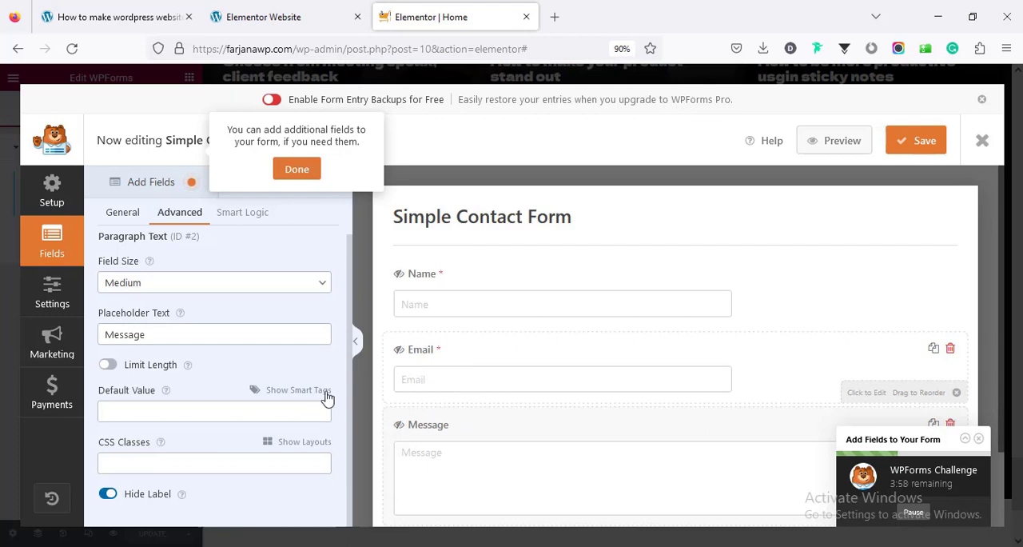
Add a Numbers field to the form and move it between the Name and Email fields
click(132, 186)
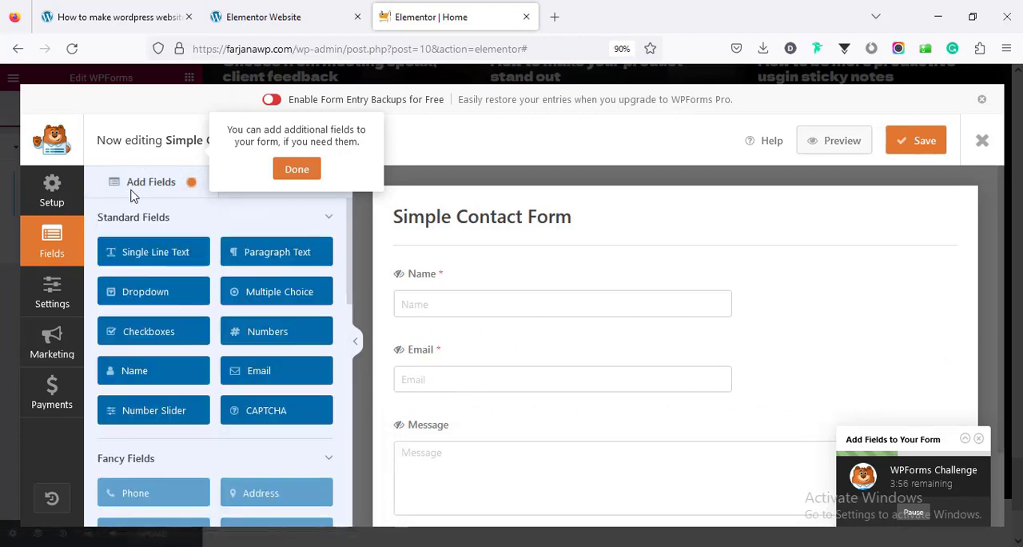
click(269, 339)
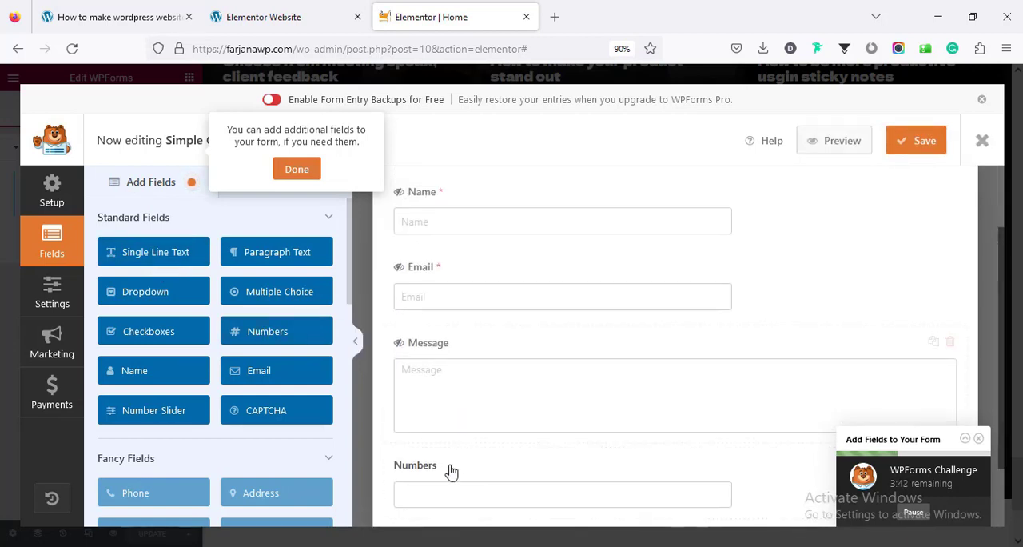
scroll(453, 471, down, 2)
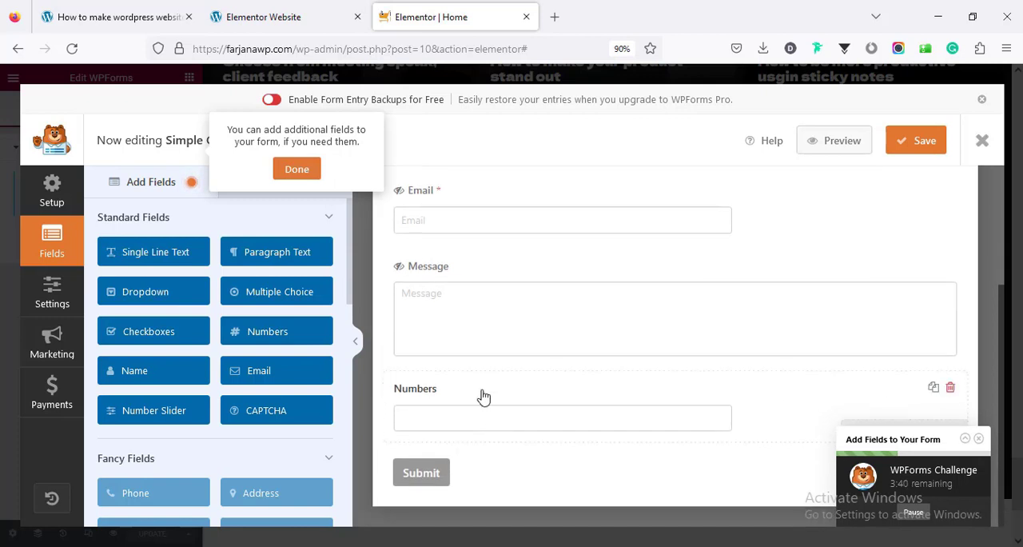
drag(483, 392, 484, 210)
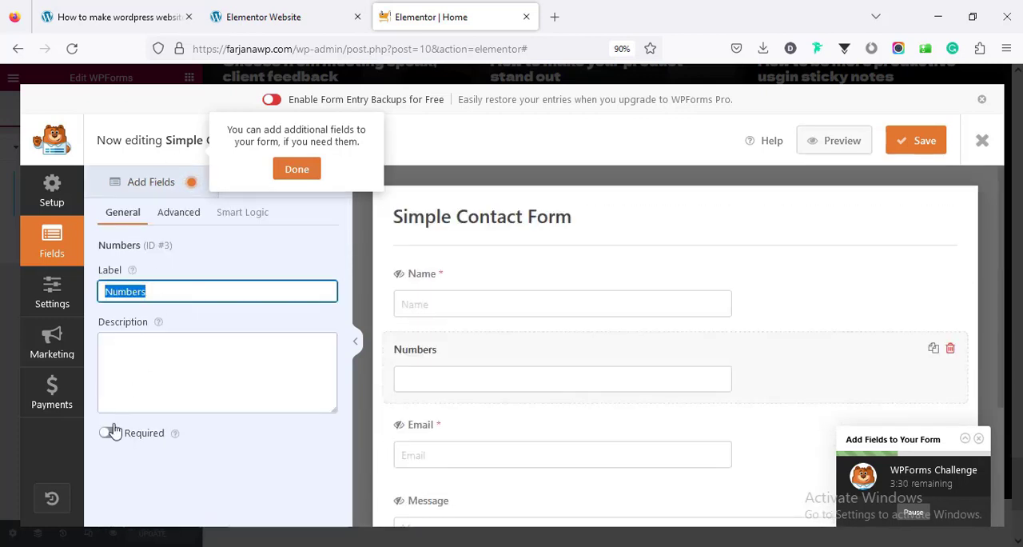
Set the Numbers field's size to Large, give it the placeholder text Numbers and hide its label
click(169, 211)
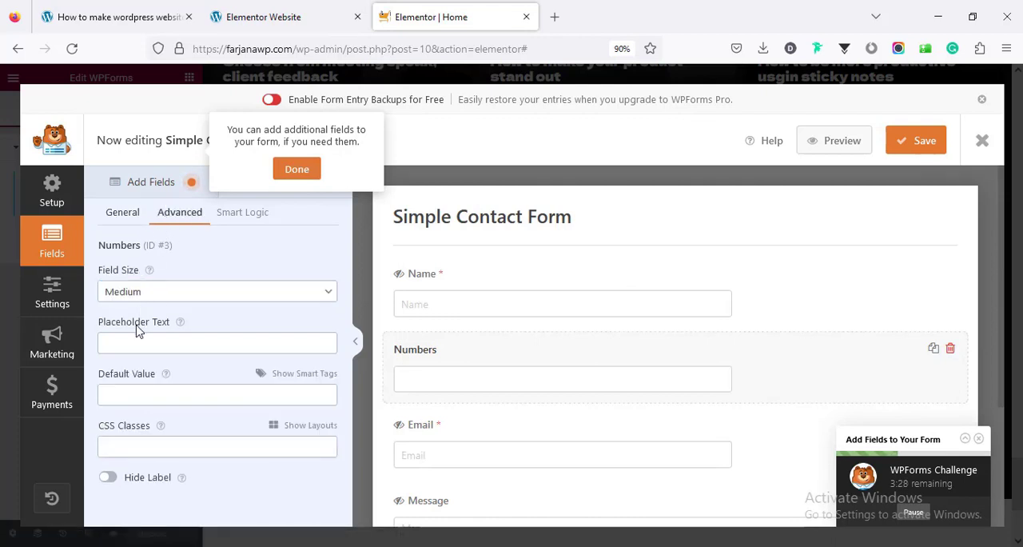
click(140, 294)
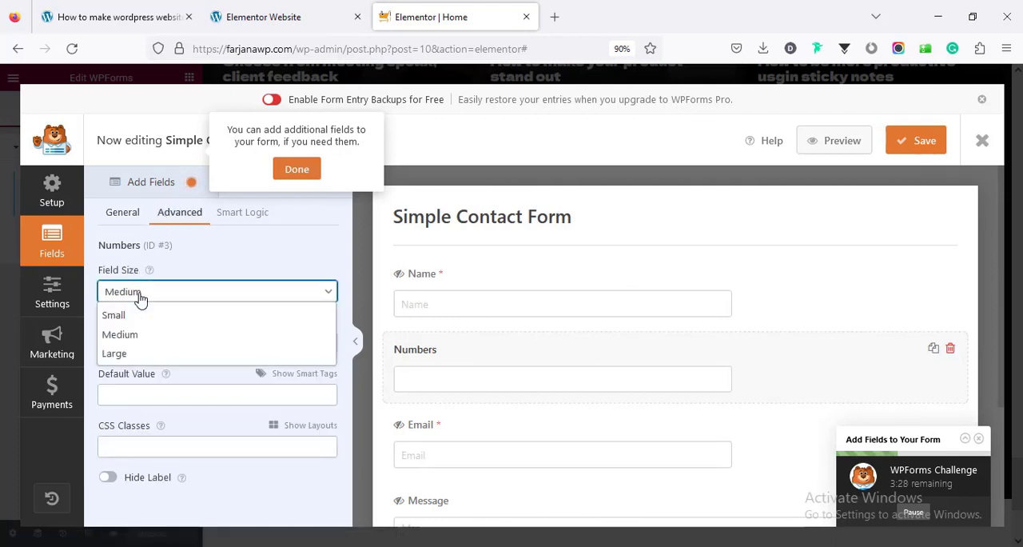
click(145, 353)
right_click(128, 342)
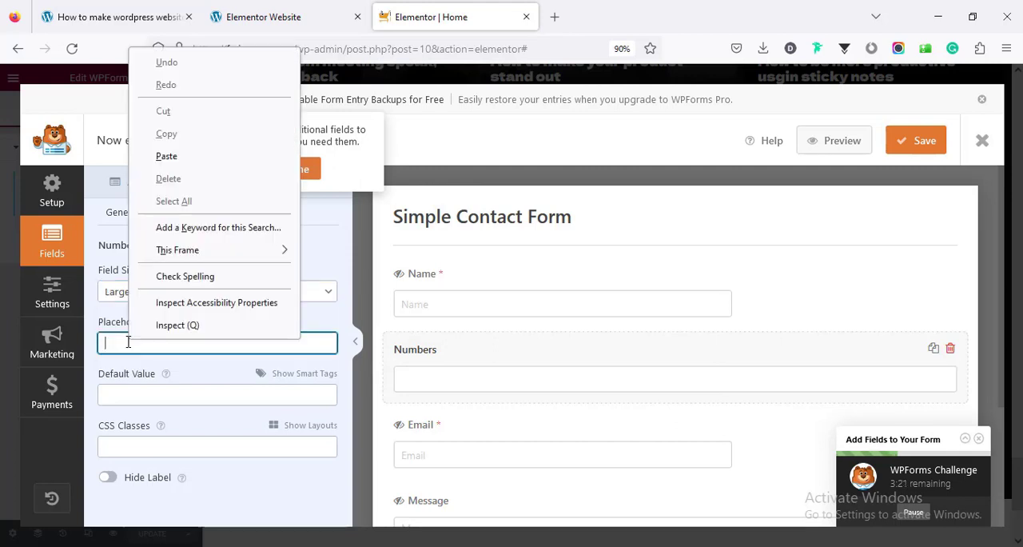
click(185, 154)
click(111, 490)
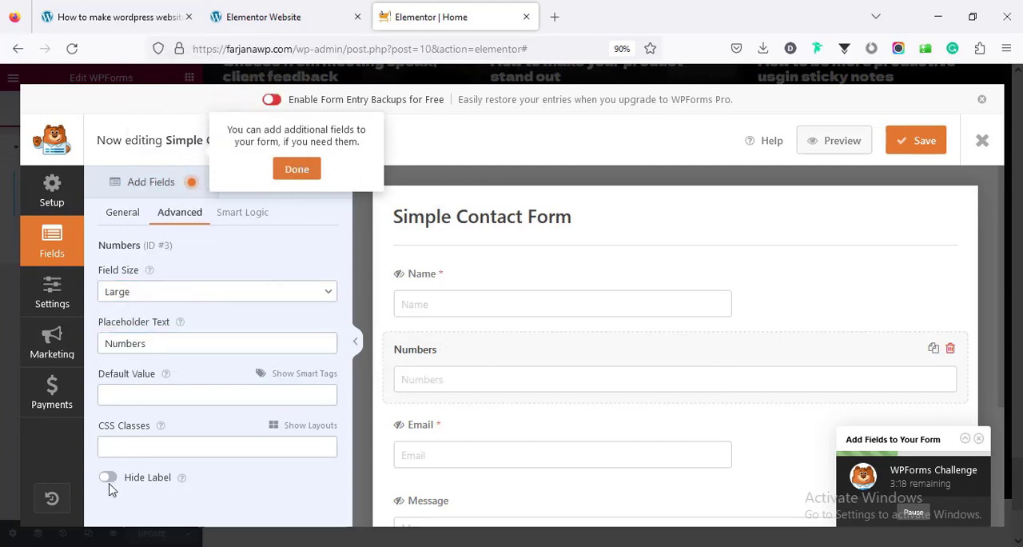
click(108, 477)
Open the form's notification settings, dismissing the challenge hints and the page-embedding prompt
click(286, 168)
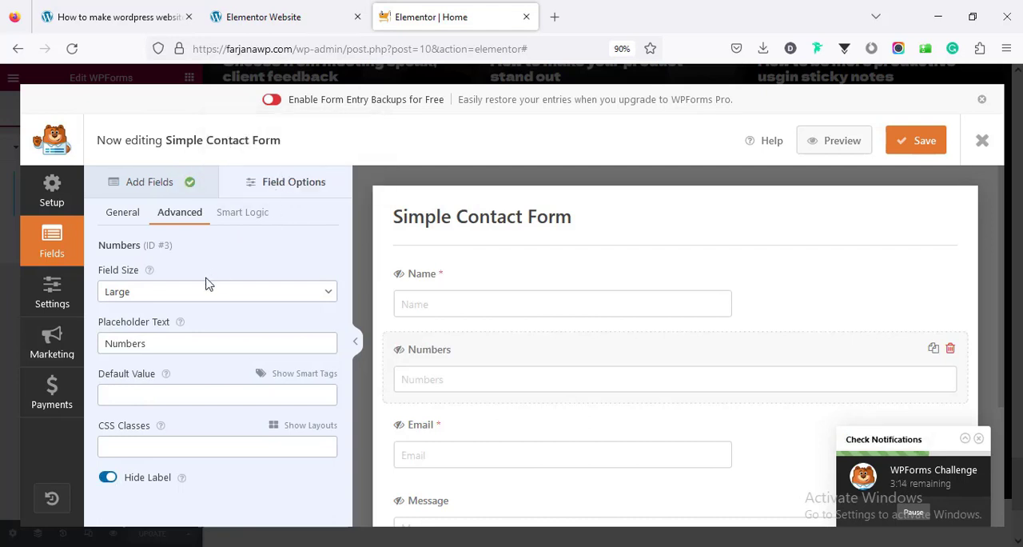
click(52, 294)
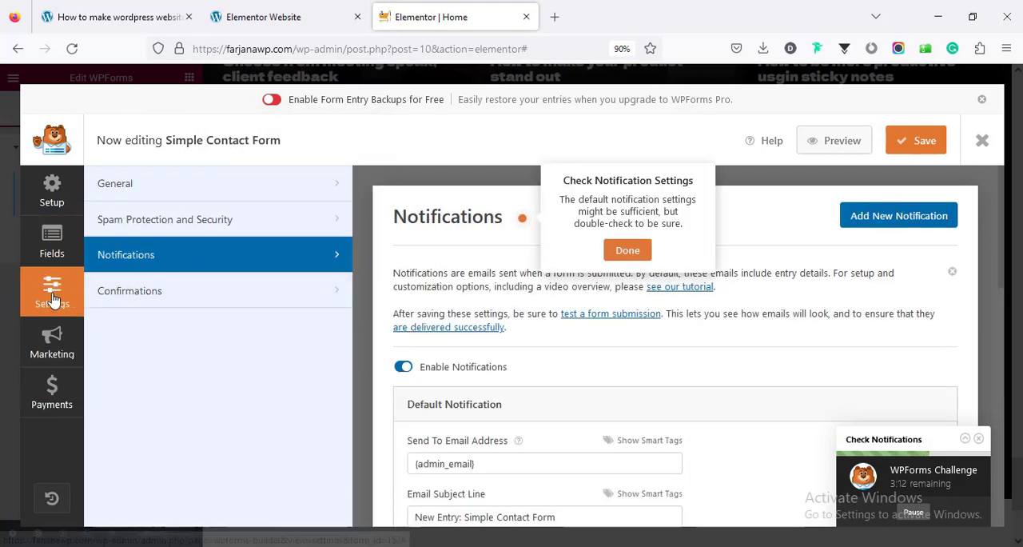
click(642, 251)
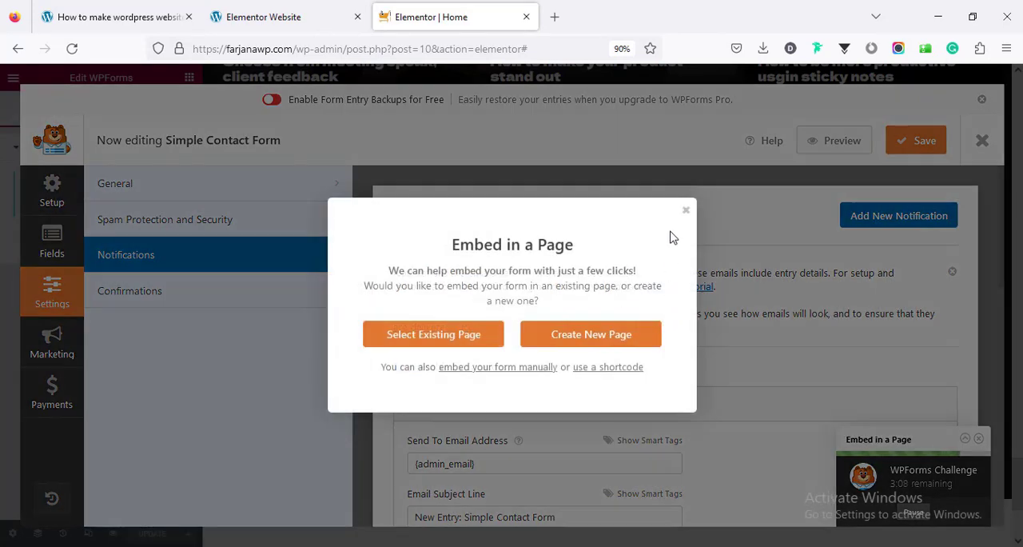
click(685, 210)
Review the default notification's recipient, subject line, sender name, sender email, reply-to and message fields
scroll(507, 308, down, 2)
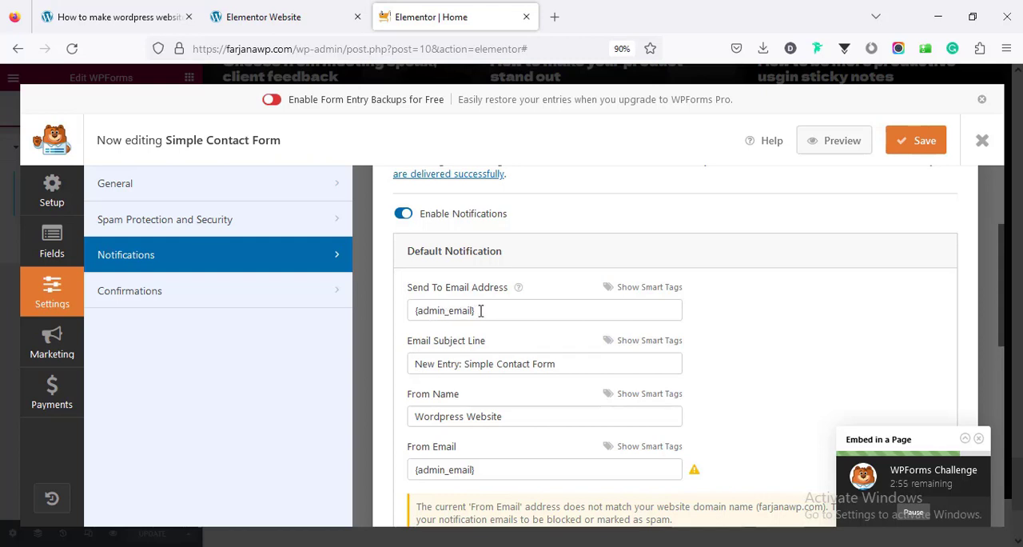
click(480, 311)
scroll(454, 302, down, 4)
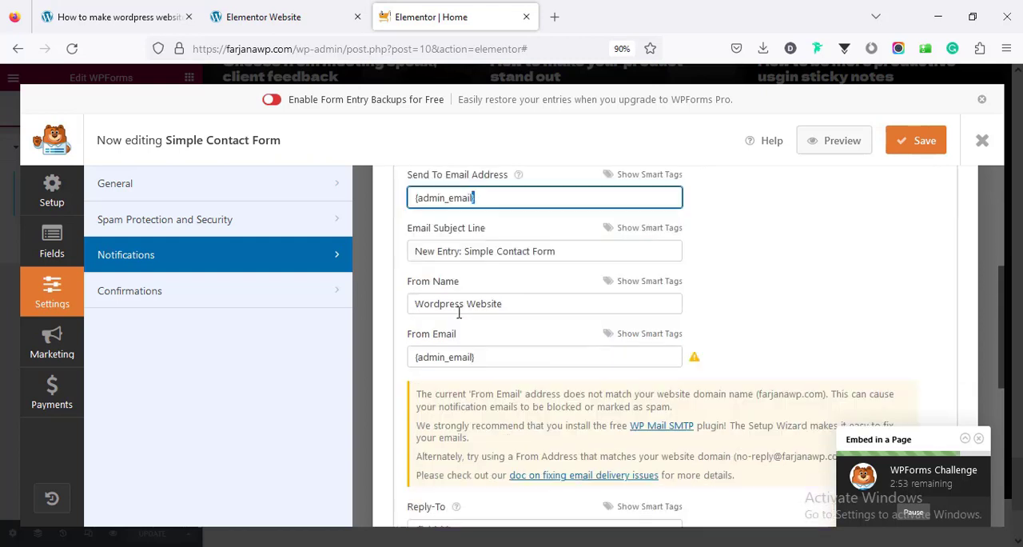
scroll(441, 293, up, 2)
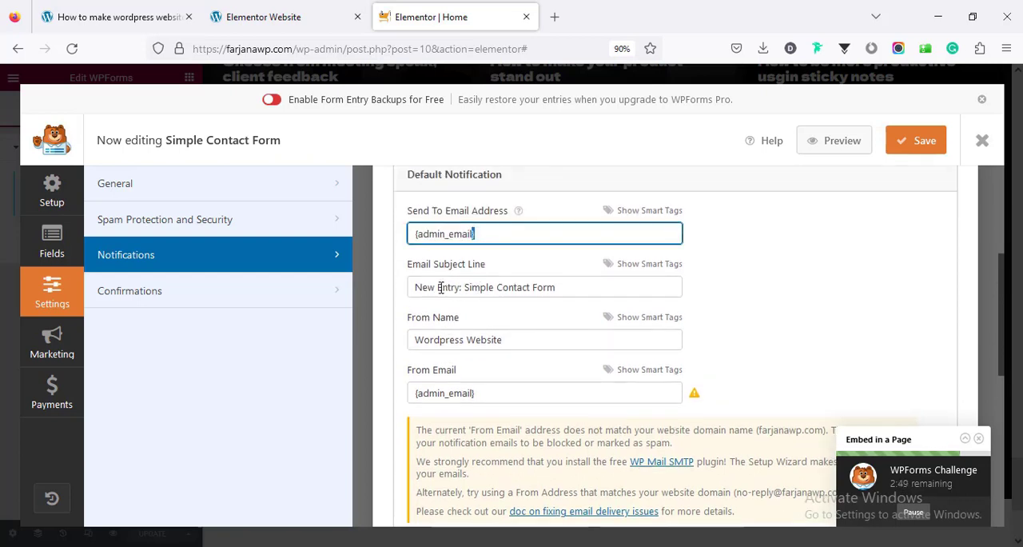
click(447, 288)
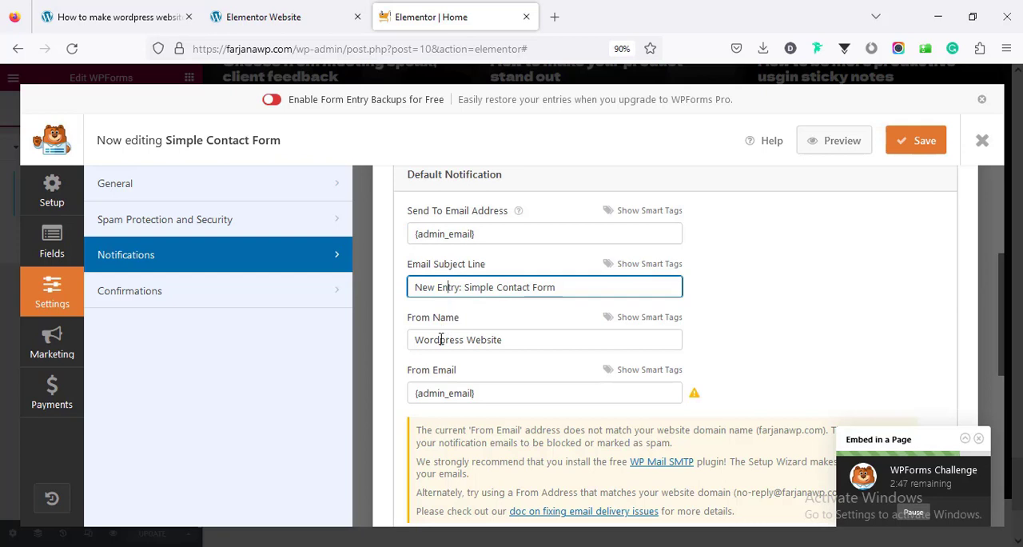
click(440, 338)
scroll(440, 339, down, 4)
click(434, 244)
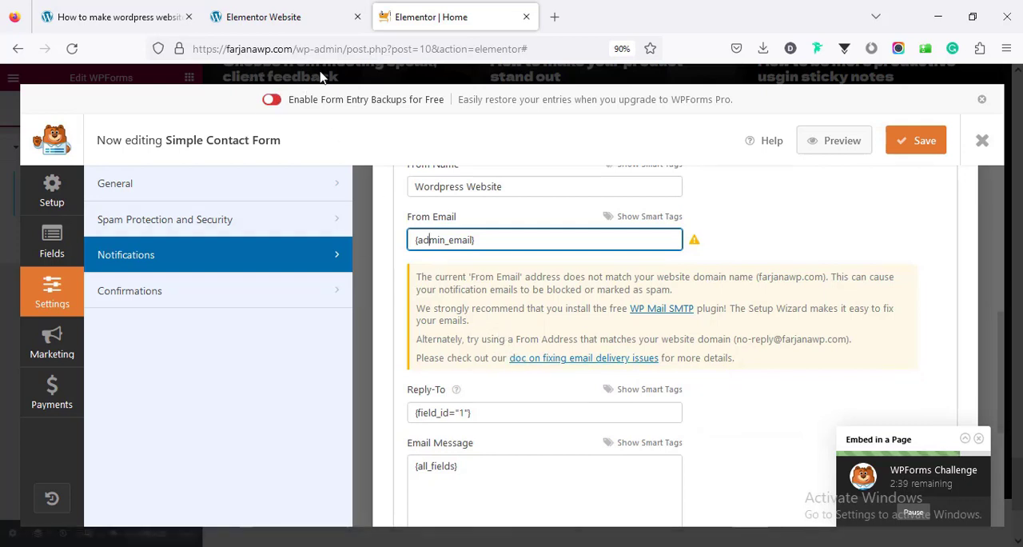
scroll(496, 320, down, 2)
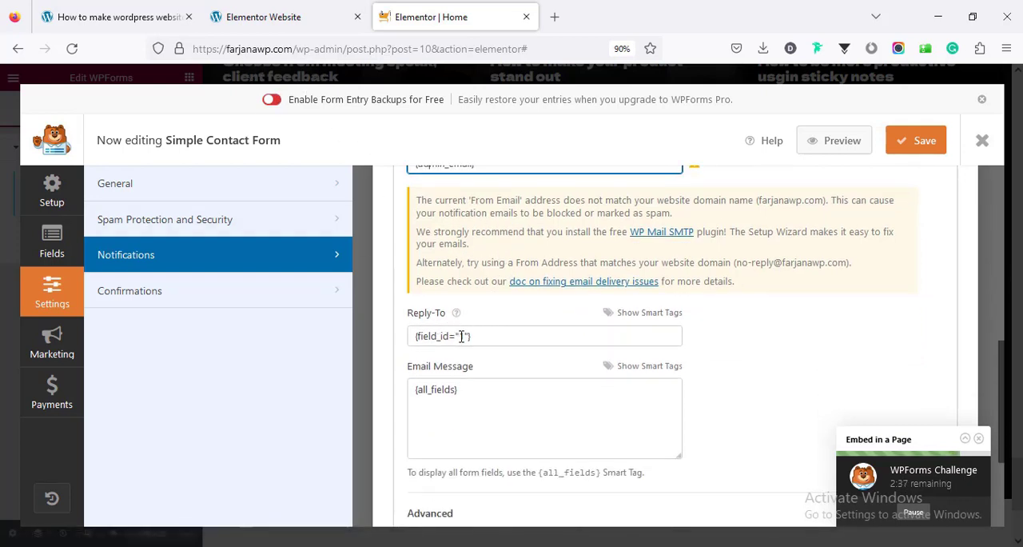
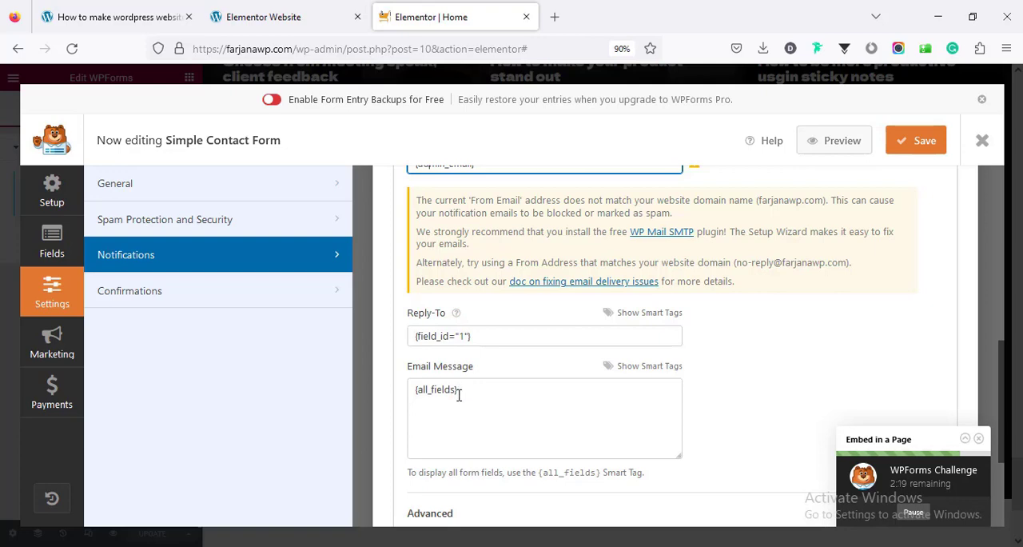
Open the form's confirmation settings and review the default confirmation's type, message and scroll options
scroll(462, 395, down, 2)
scroll(457, 388, up, 4)
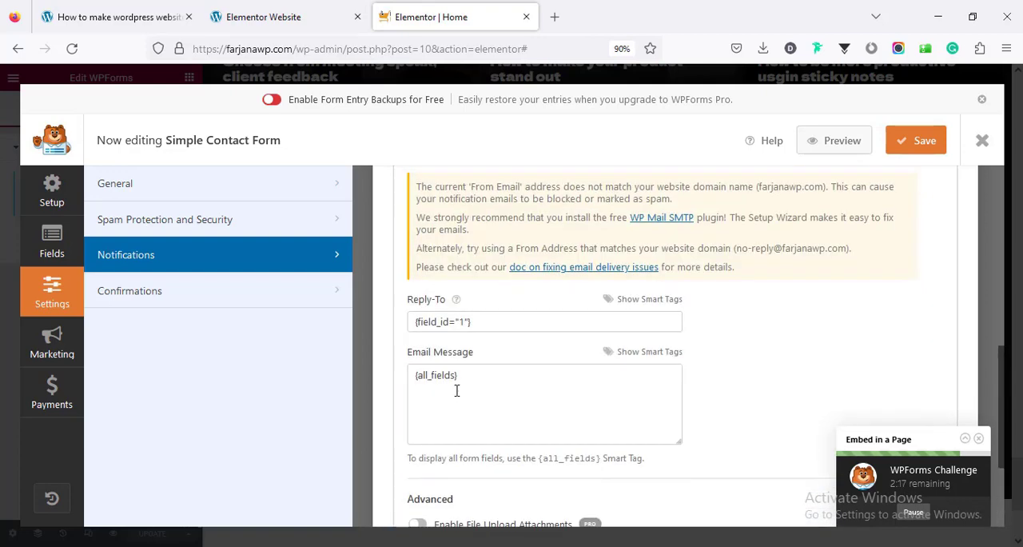
click(264, 300)
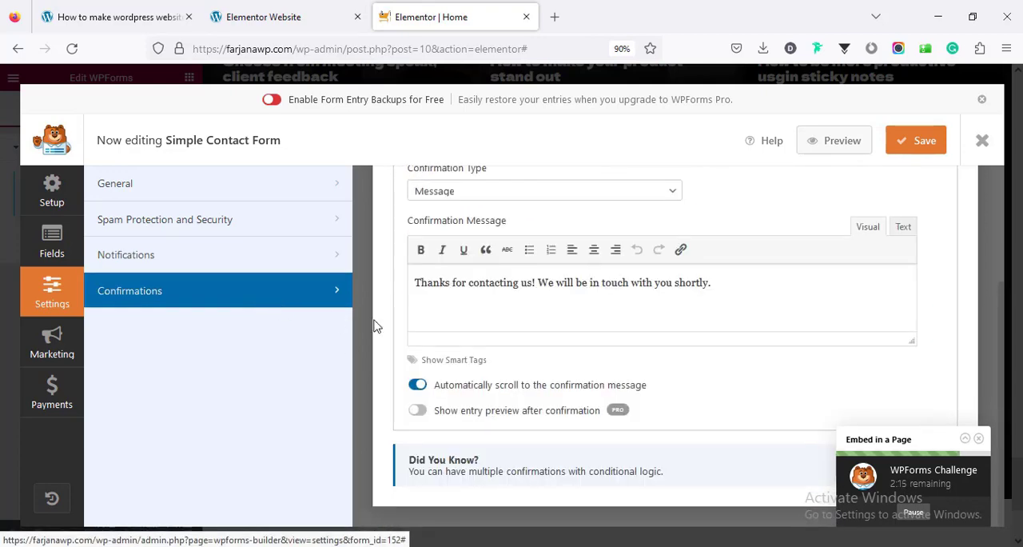
scroll(495, 364, up, 2)
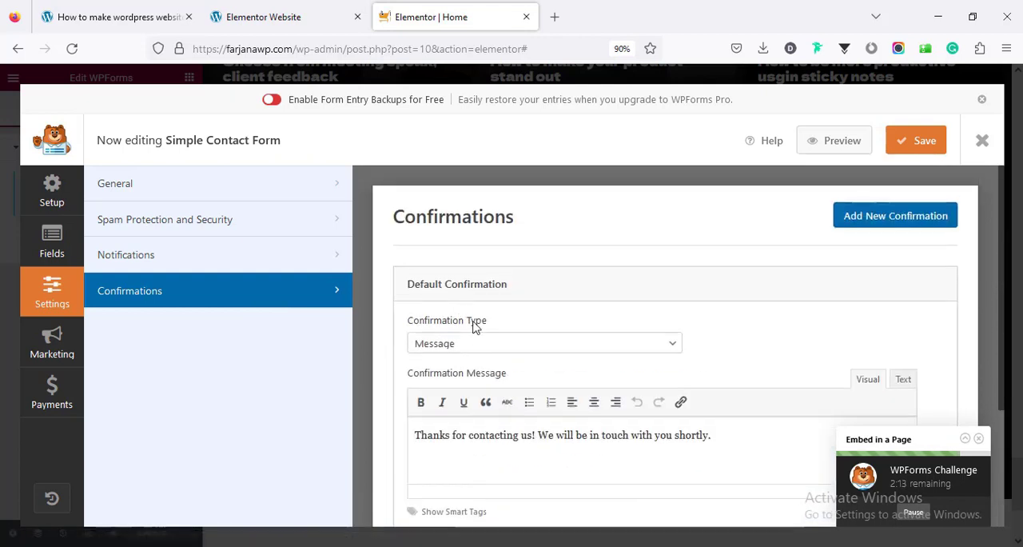
scroll(480, 358, down, 1)
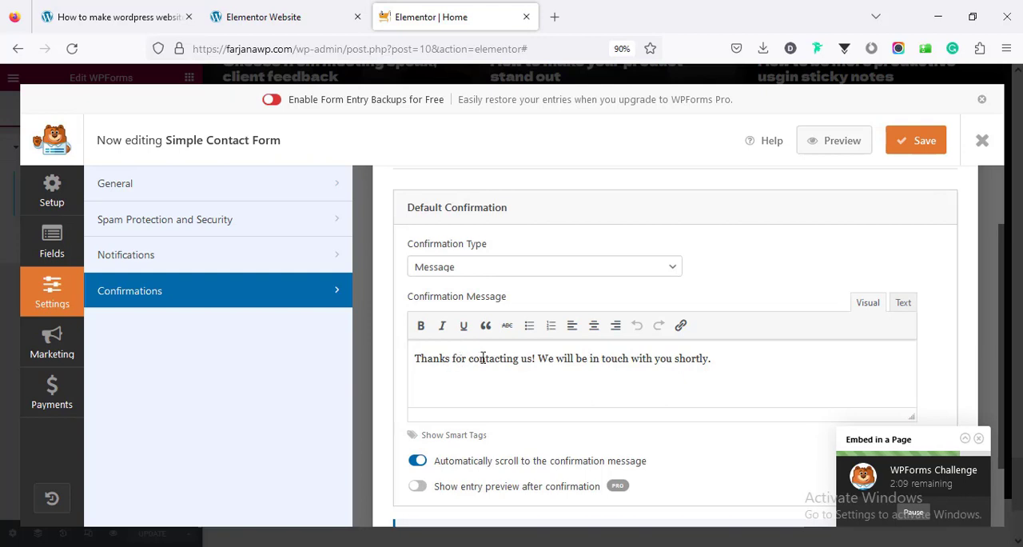
Try Show Page as the default confirmation type and set it back to Message
click(470, 270)
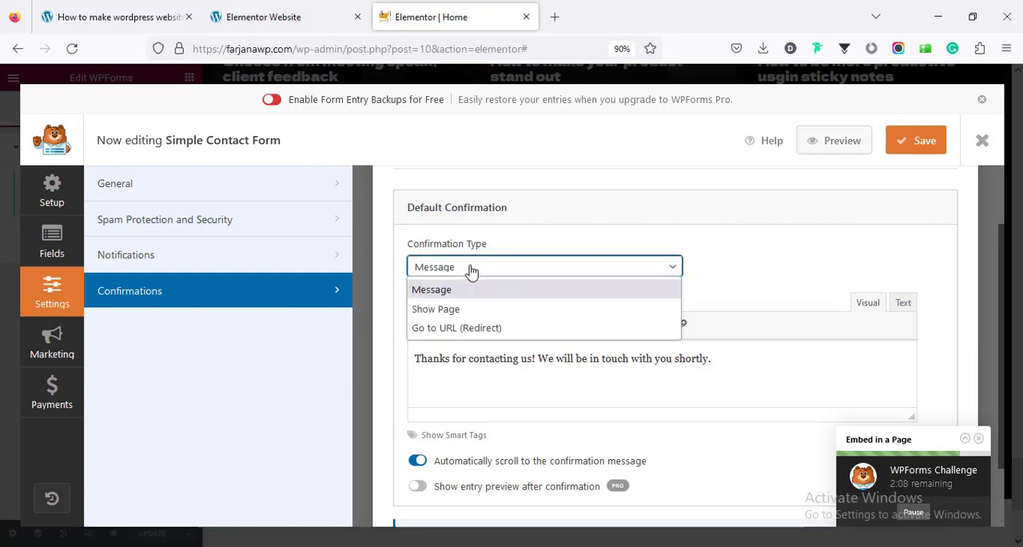
click(470, 312)
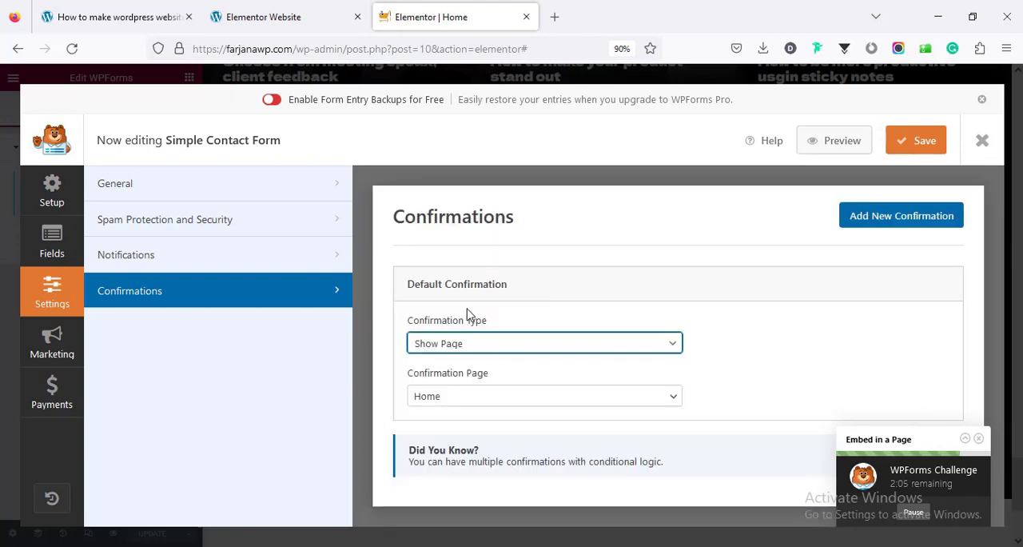
click(467, 356)
click(472, 365)
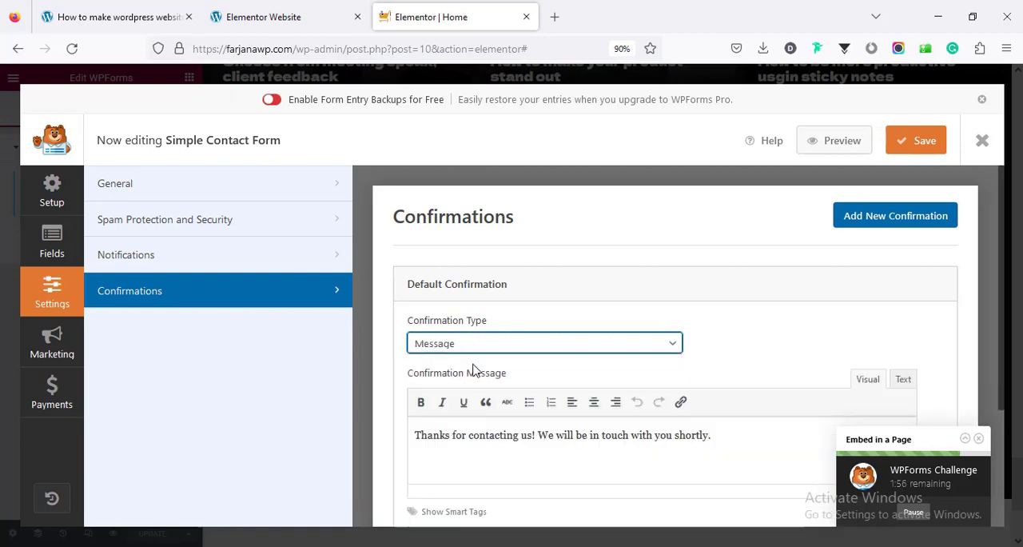
Set the submit button text to Send Message in the form's general settings
click(205, 189)
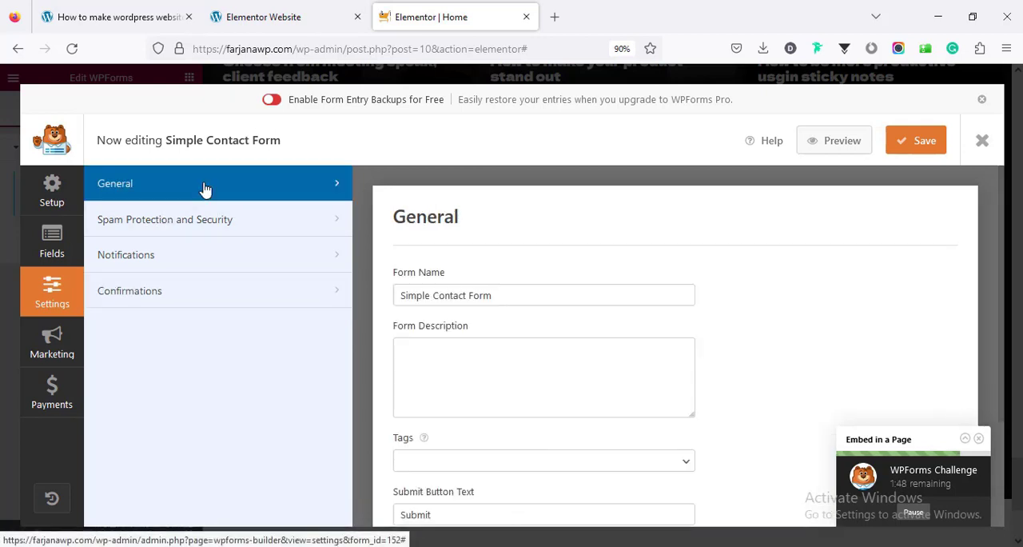
click(415, 296)
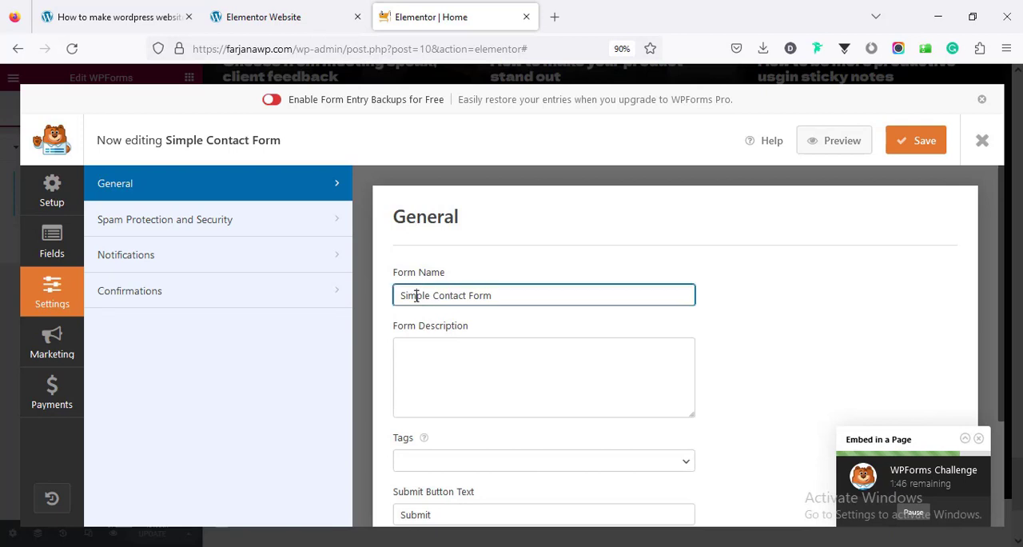
triple_click(415, 296)
scroll(431, 320, down, 2)
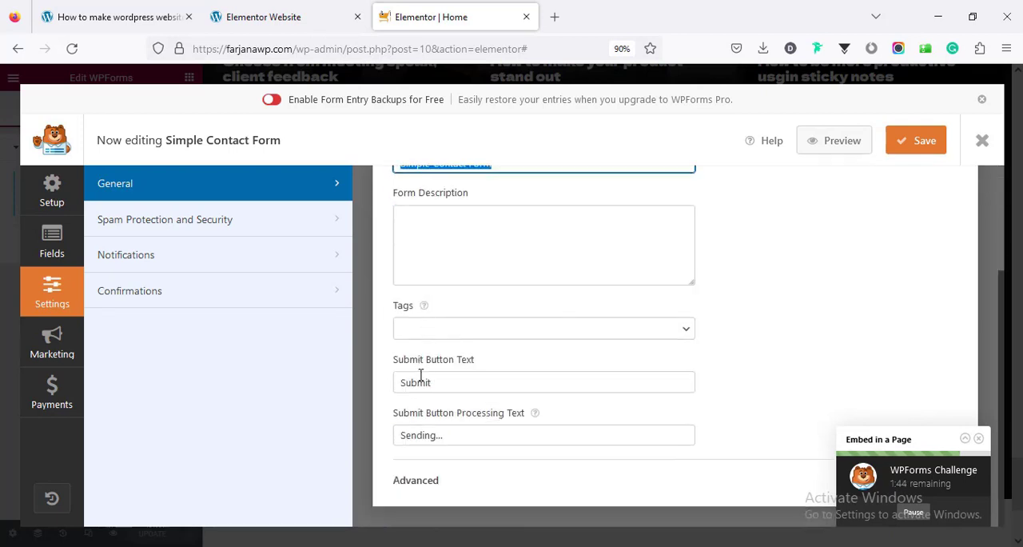
double_click(426, 381)
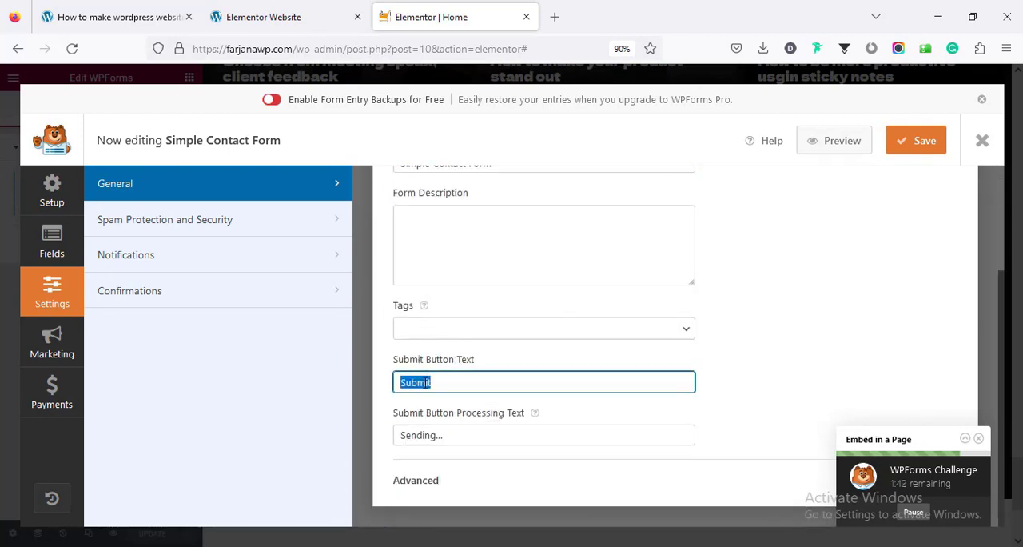
text(Send Message)
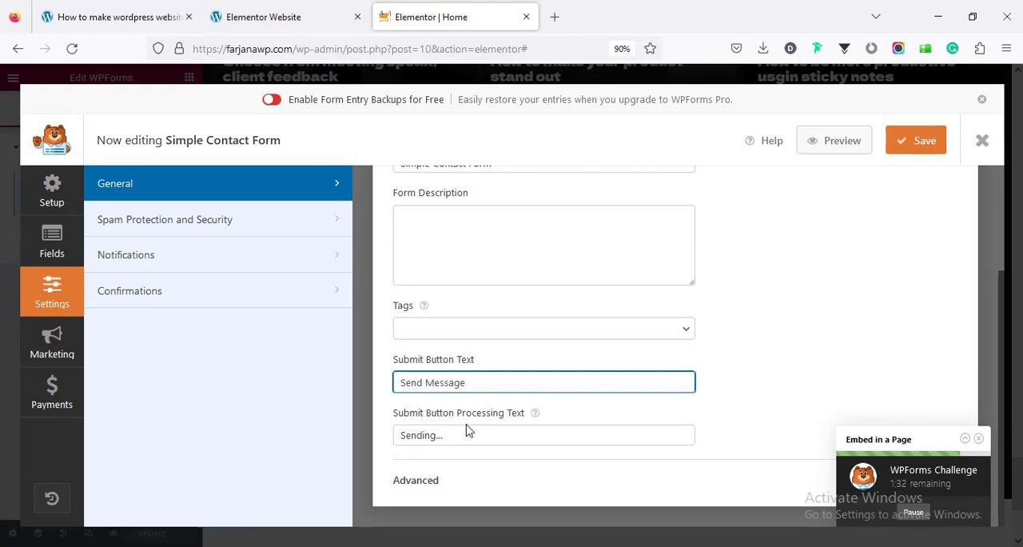
Examine the form's spam protection settings and the additional filter and captcha options
click(200, 218)
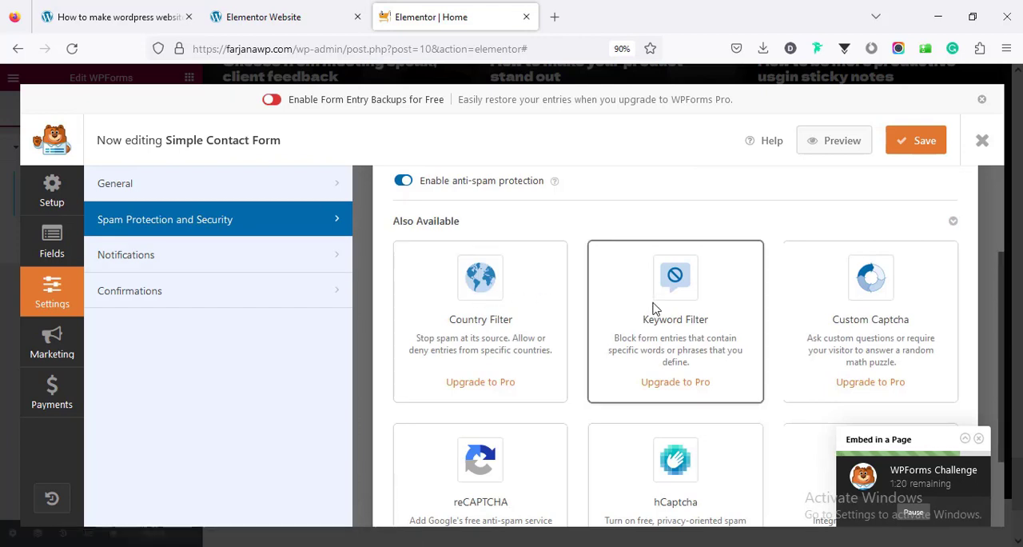
scroll(654, 308, down, 2)
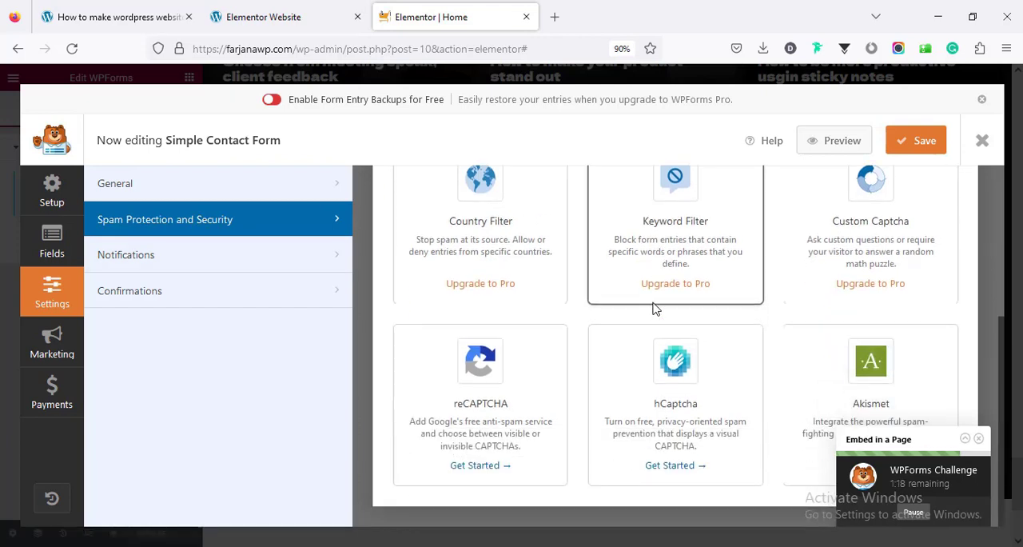
scroll(655, 309, up, 1)
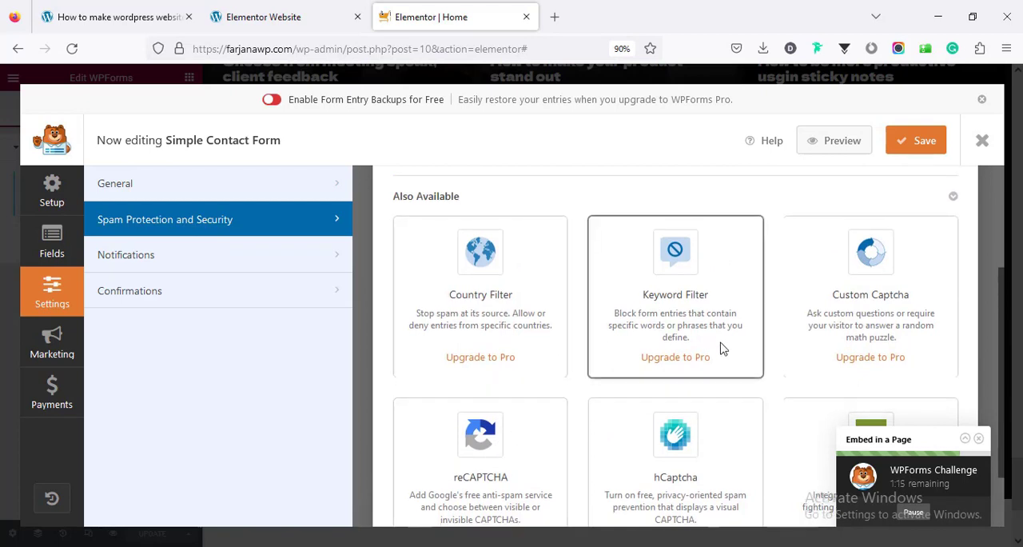
scroll(721, 347, down, 1)
scroll(730, 264, up, 3)
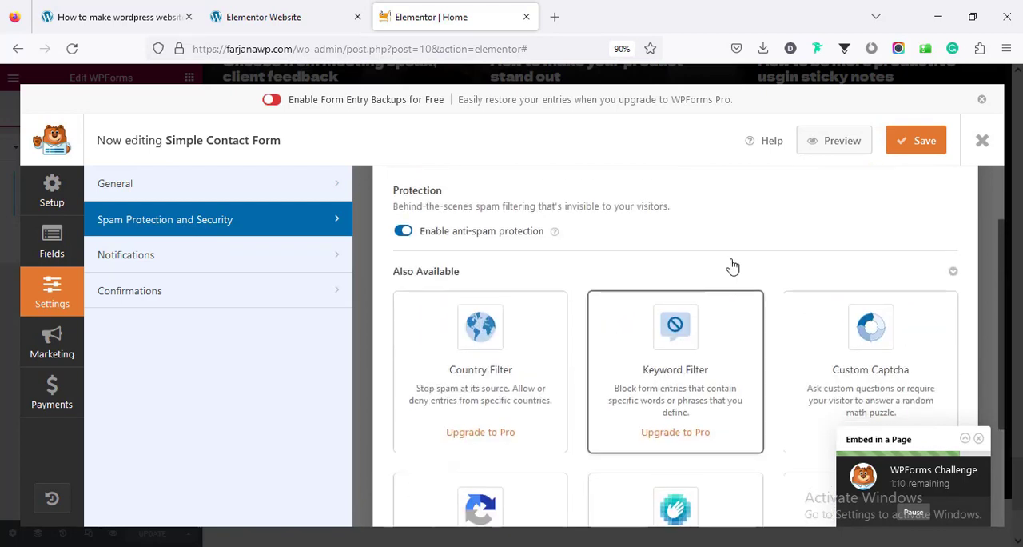
Save the Simple Contact Form and close the form builder
click(925, 142)
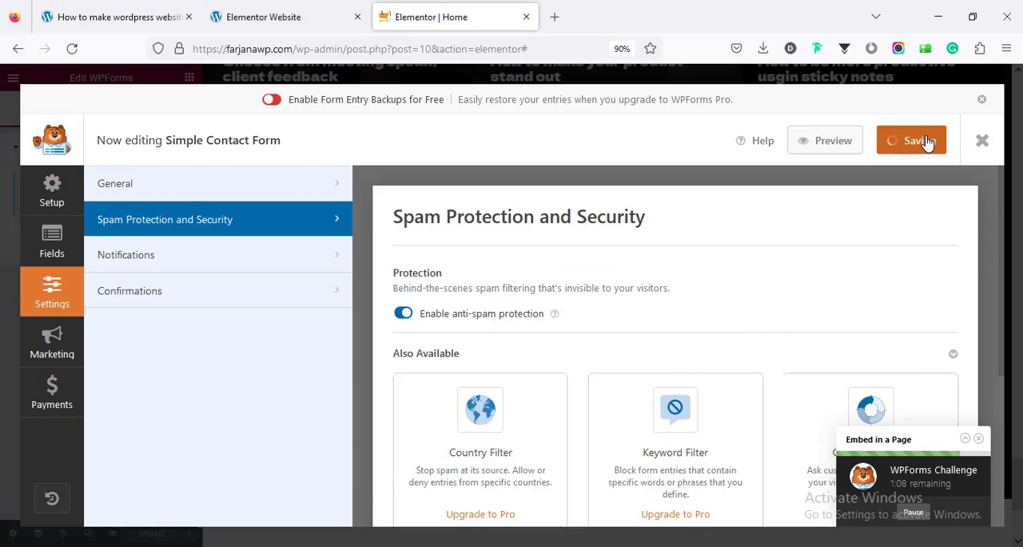
click(982, 140)
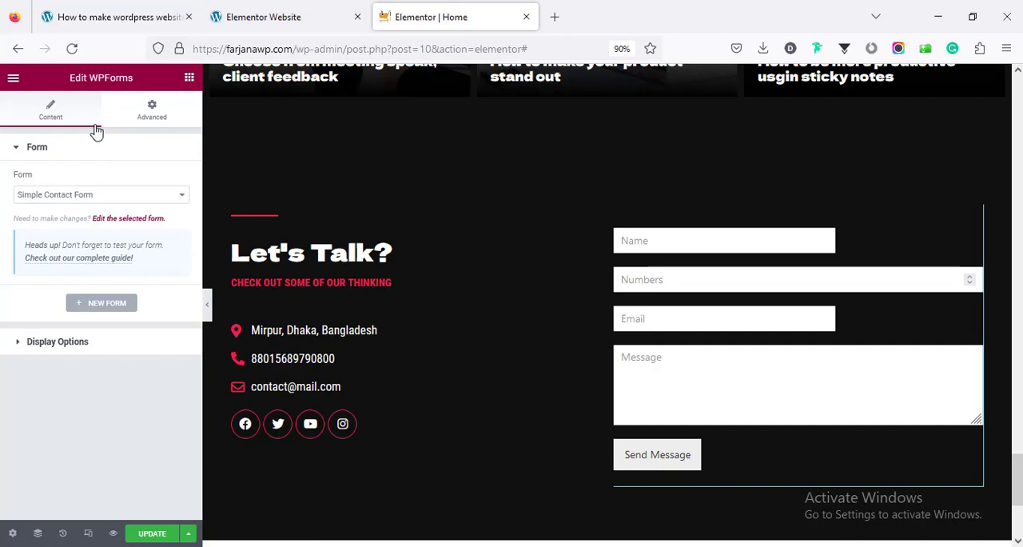
Add the Forms widget above the existing contact form and set its form source to WPForms
click(186, 81)
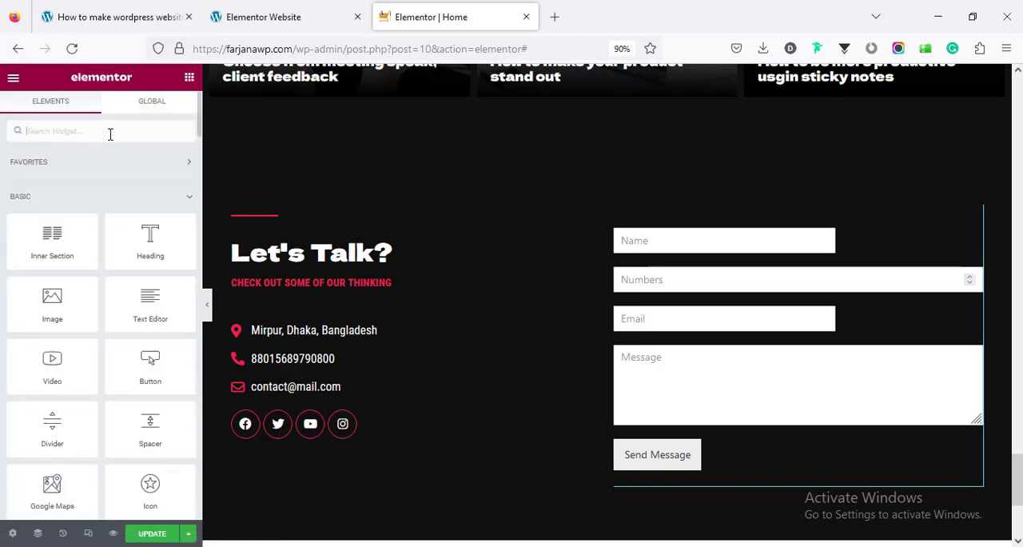
click(110, 133)
text(form)
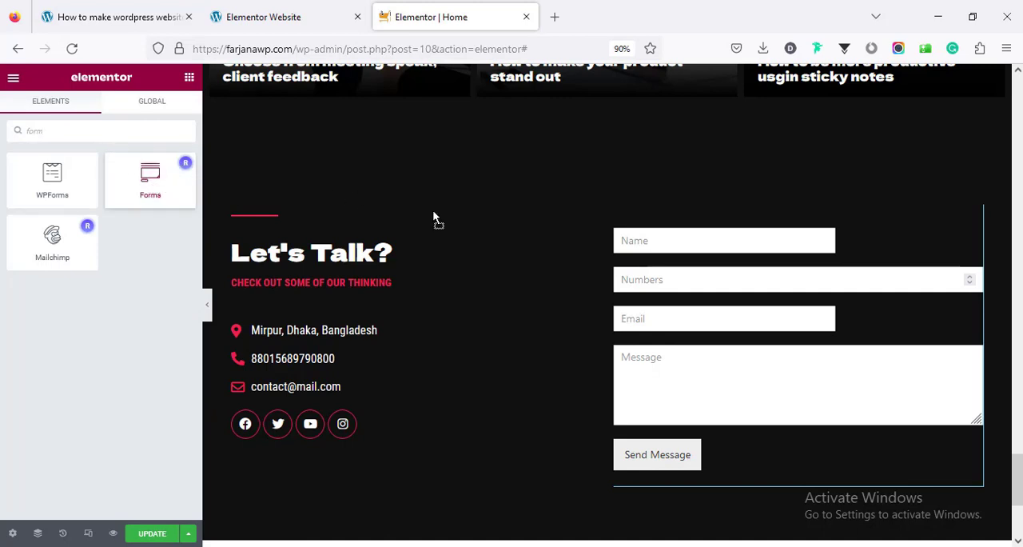
drag(432, 216, 676, 216)
click(142, 220)
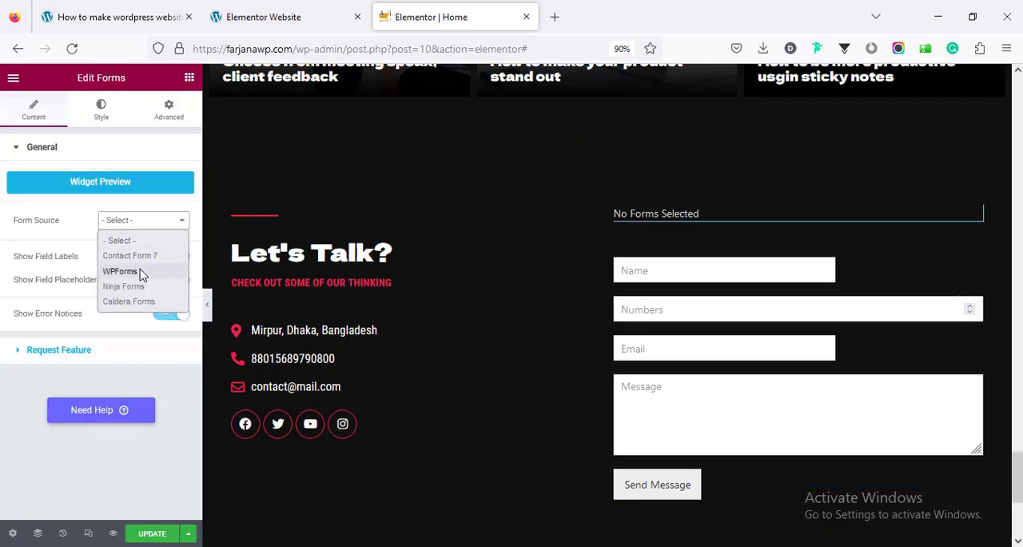
click(140, 272)
Check the Forms widget's template choices, save the page and reload the editor to refresh them
click(133, 249)
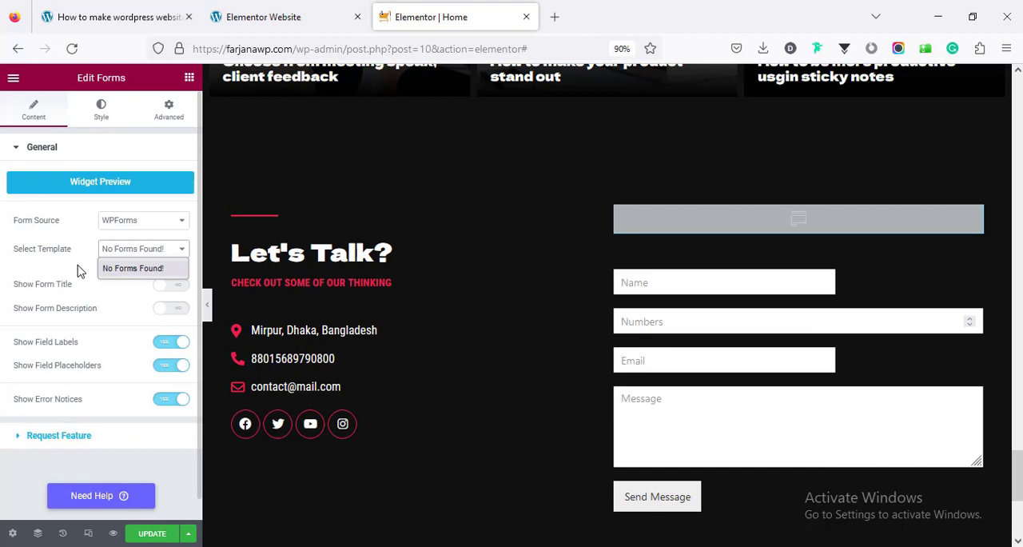
click(88, 272)
scroll(141, 292, down, 1)
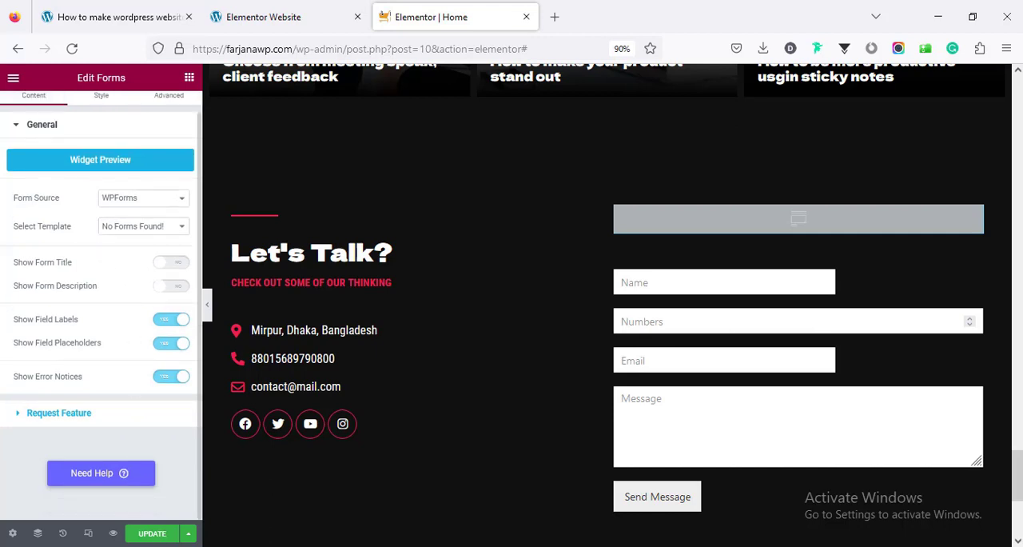
click(146, 536)
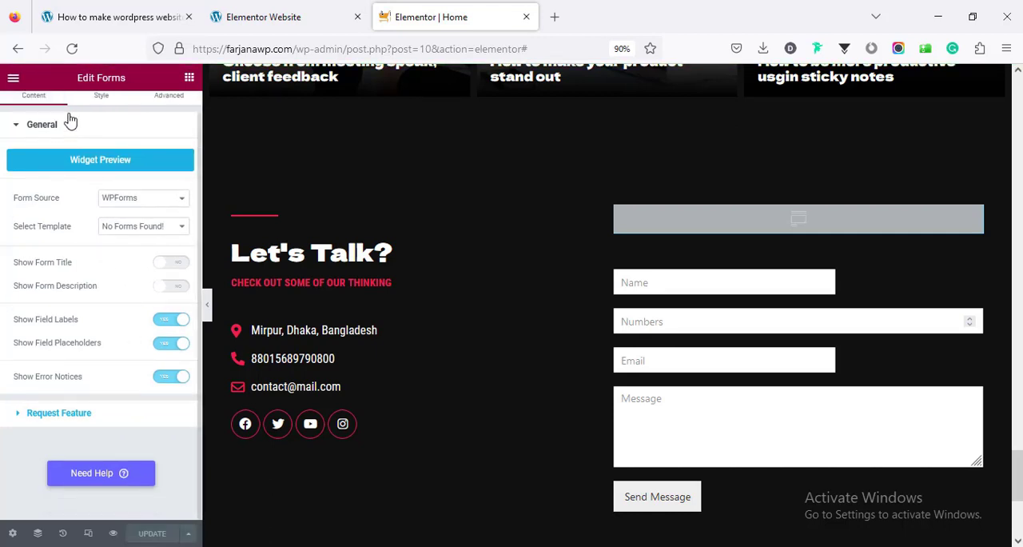
click(72, 48)
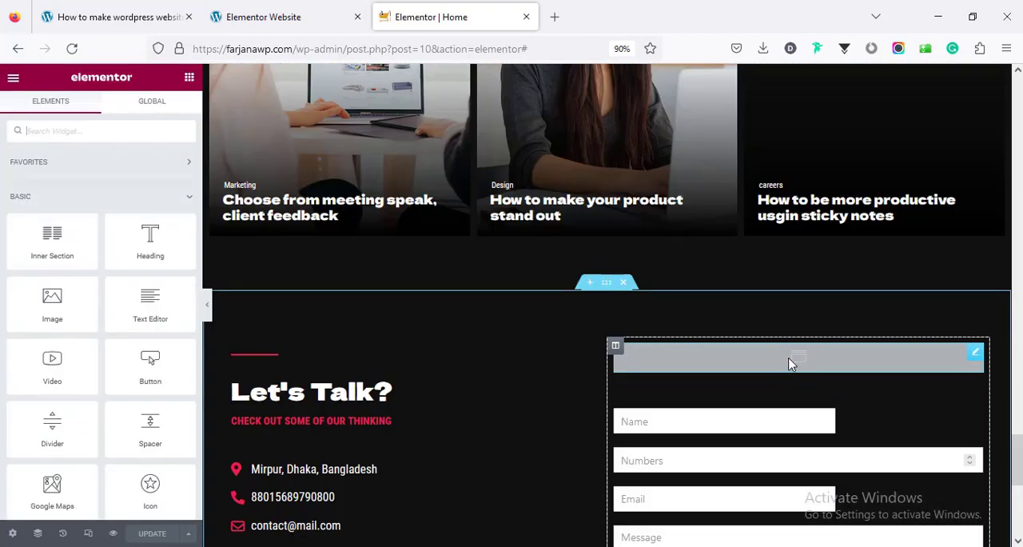
Select Simple Contact Form as the template of the new Forms widget
click(789, 364)
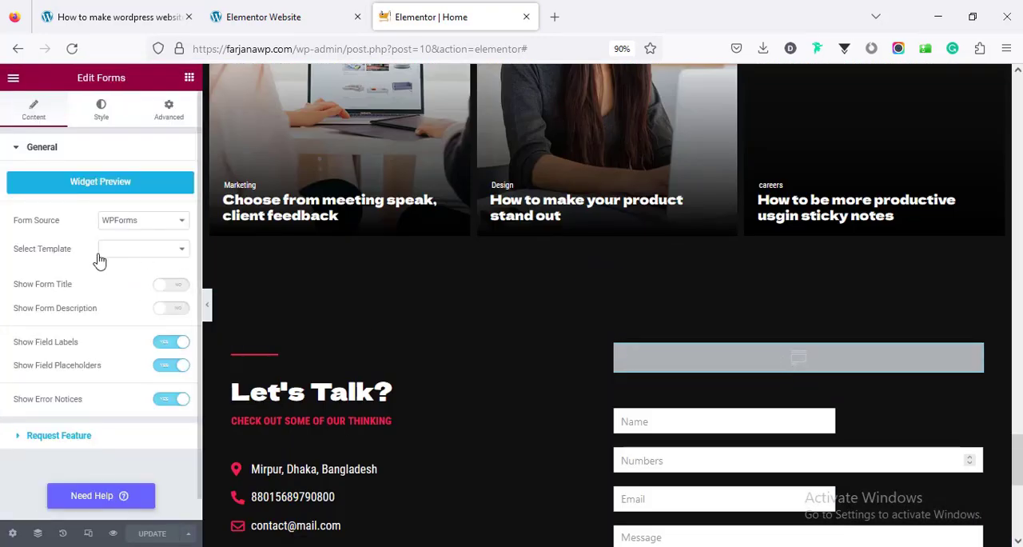
click(116, 250)
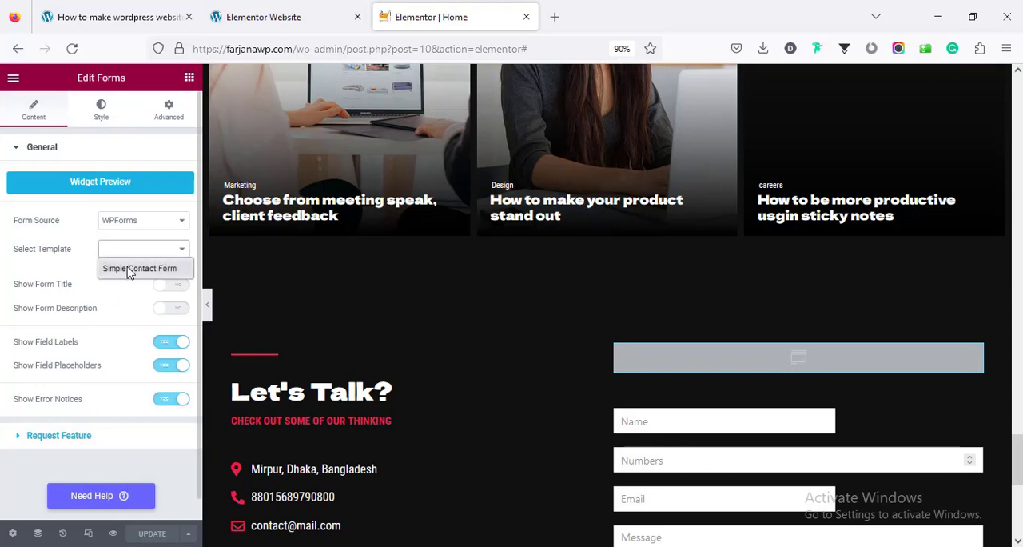
click(129, 270)
Delete the original WPForms widget below the new Forms widget
scroll(535, 413, down, 5)
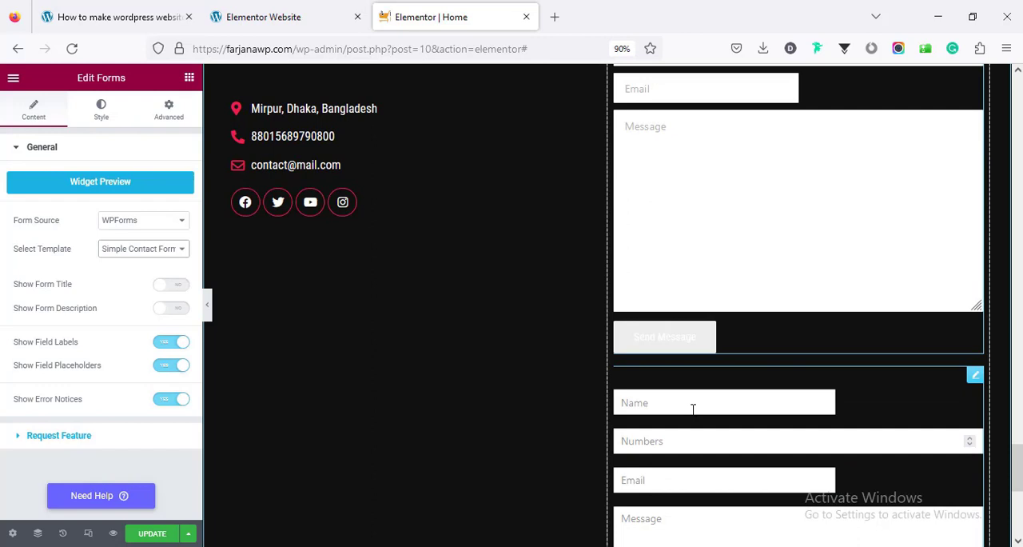
right_click(692, 407)
click(735, 532)
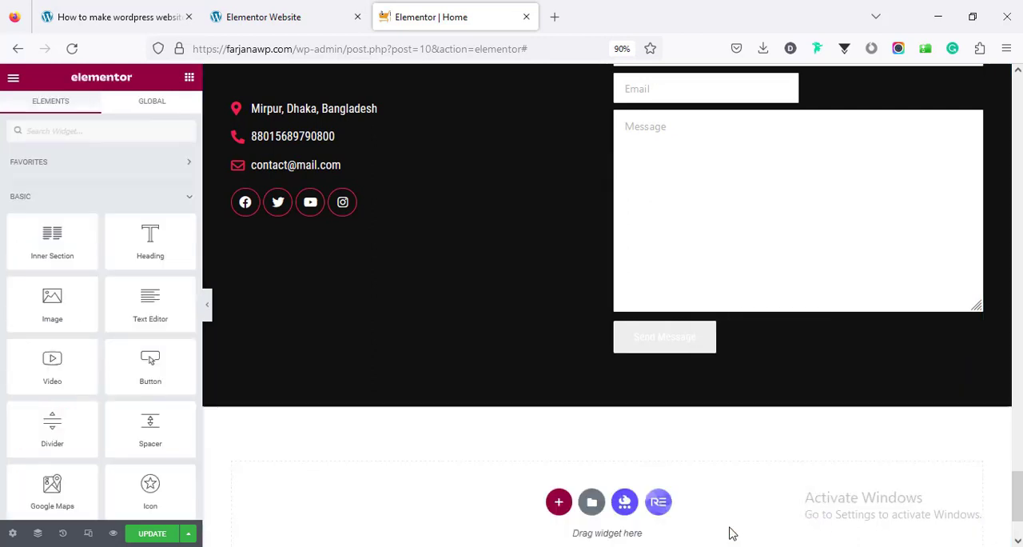
Set the Forms widget's normal-state field text to the global white and its placeholder color to the global Text color
scroll(695, 418, up, 2)
click(695, 417)
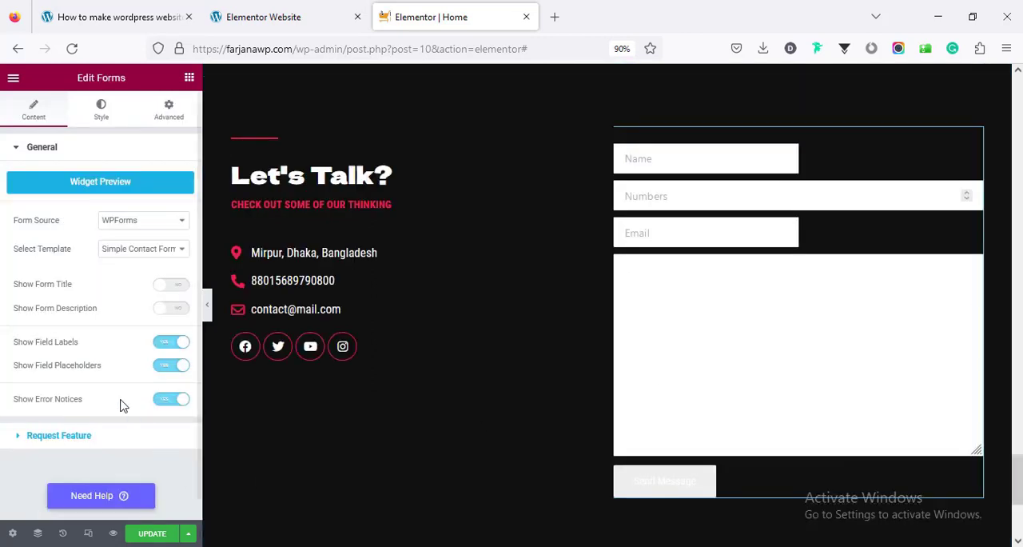
scroll(129, 405, down, 1)
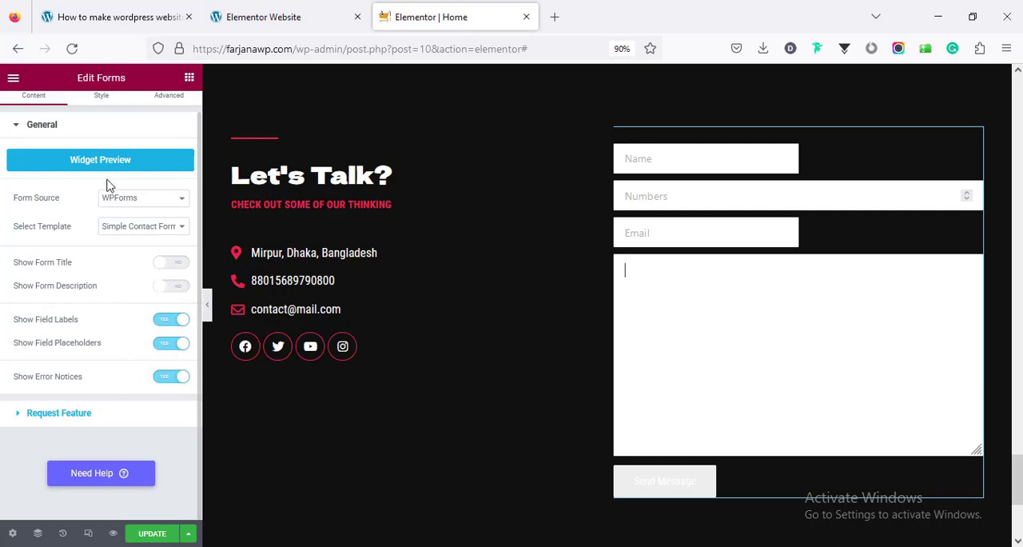
click(100, 105)
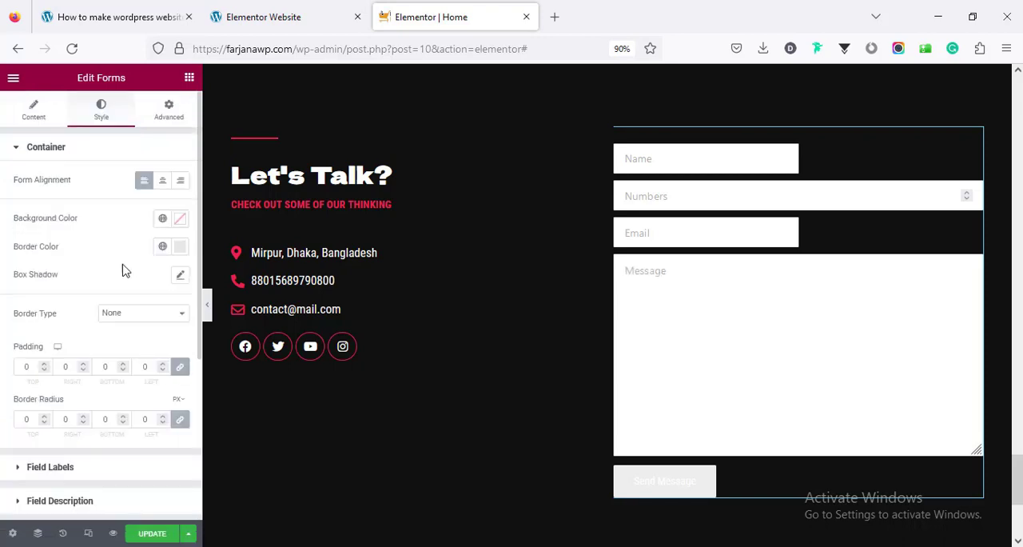
scroll(123, 270, down, 5)
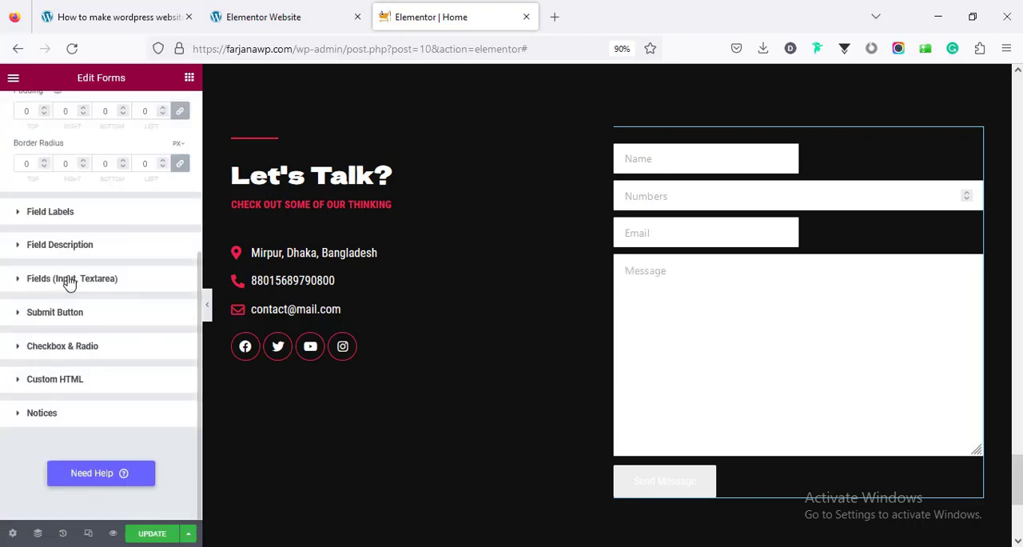
click(70, 280)
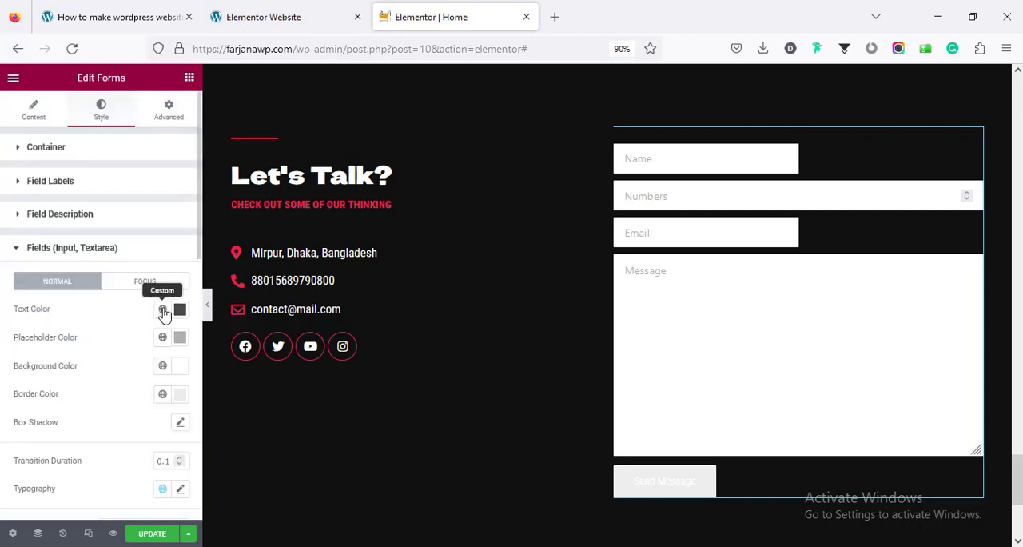
click(163, 310)
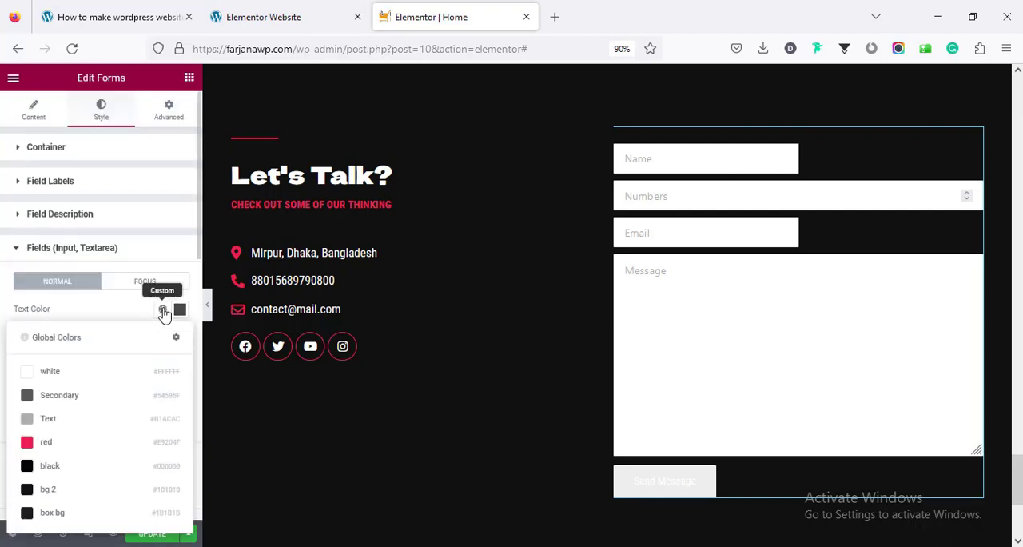
click(116, 364)
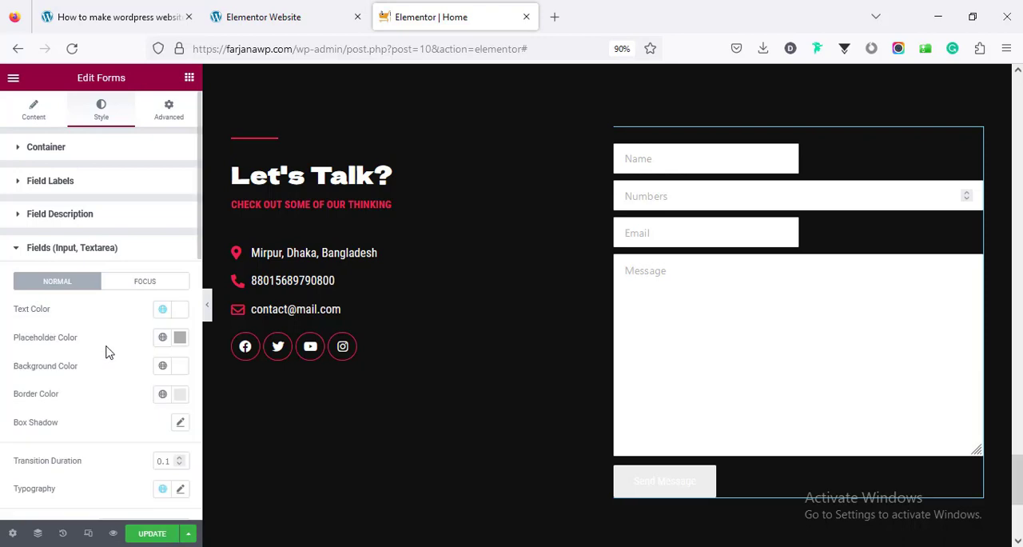
click(162, 342)
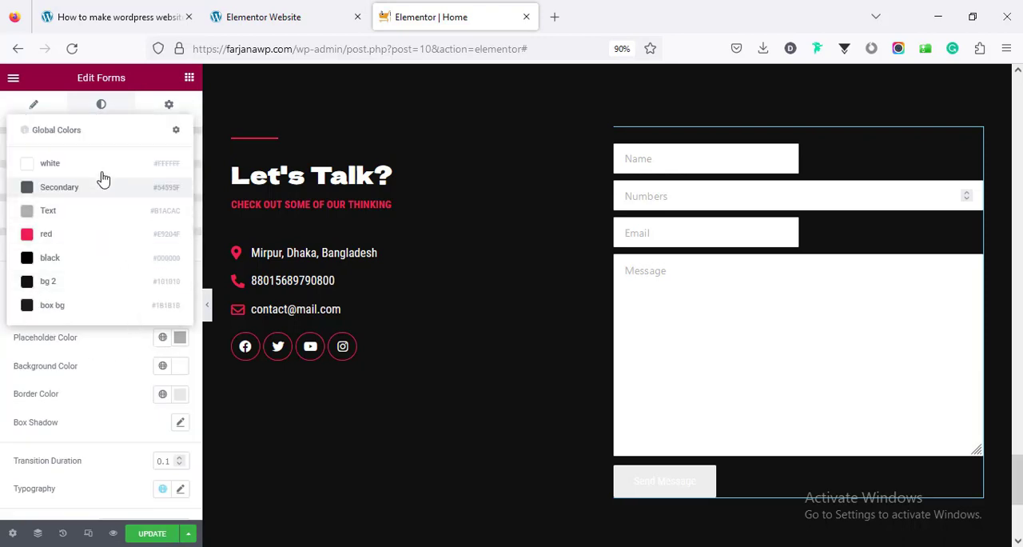
click(101, 218)
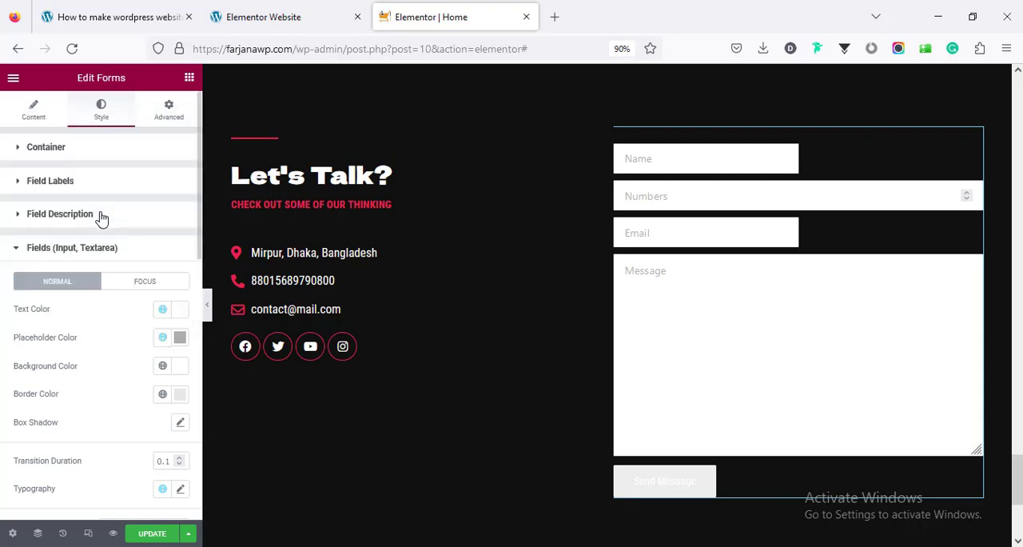
Set the form fields' normal-state background to global black and their border color to bg 2
click(160, 368)
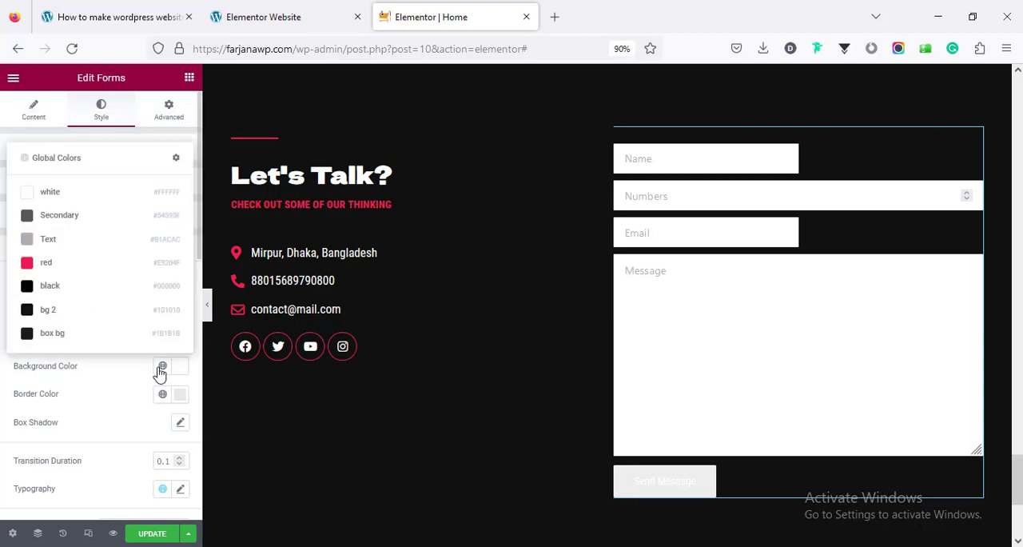
click(105, 292)
click(164, 396)
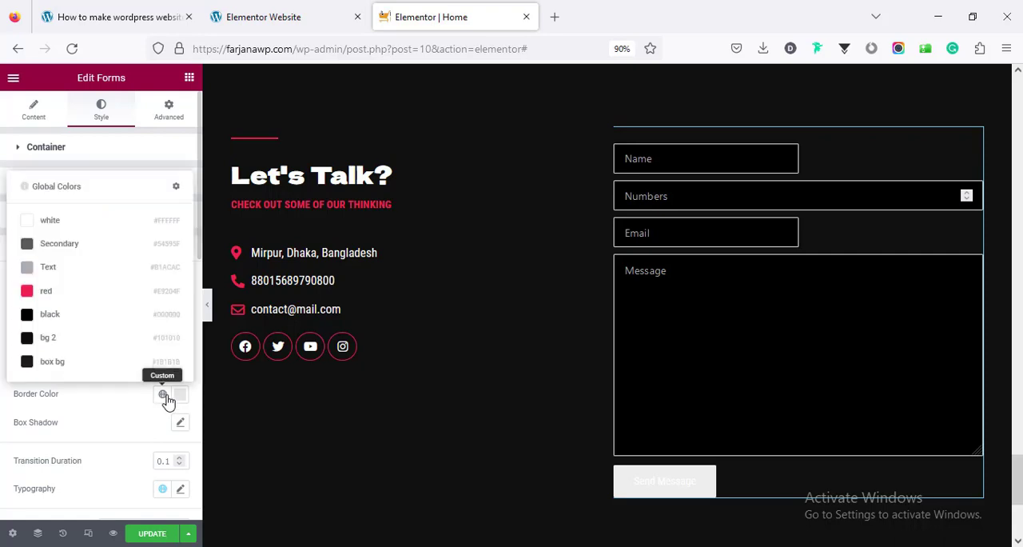
click(128, 347)
Set the form fields' focus-state colors to white text, black background and red border
click(142, 288)
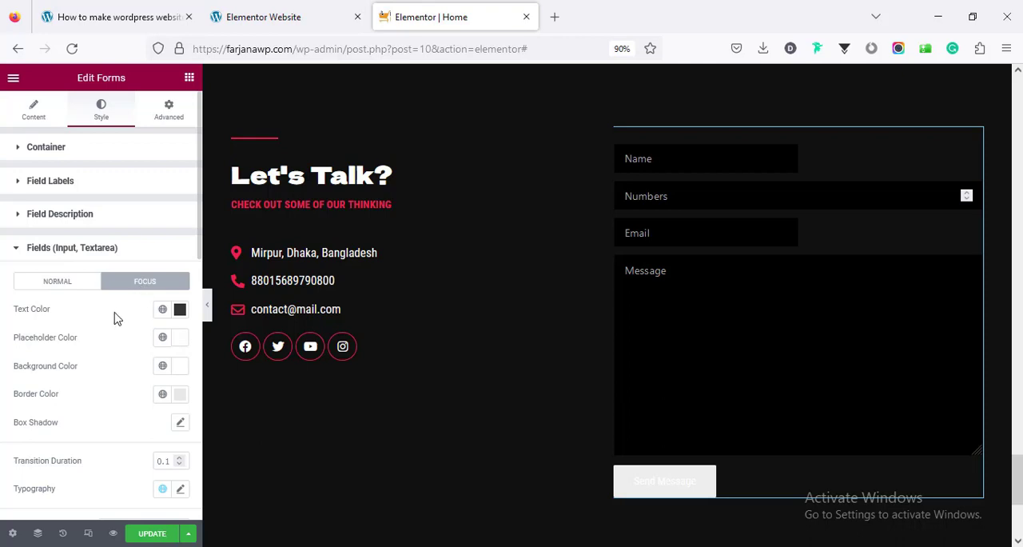
click(164, 310)
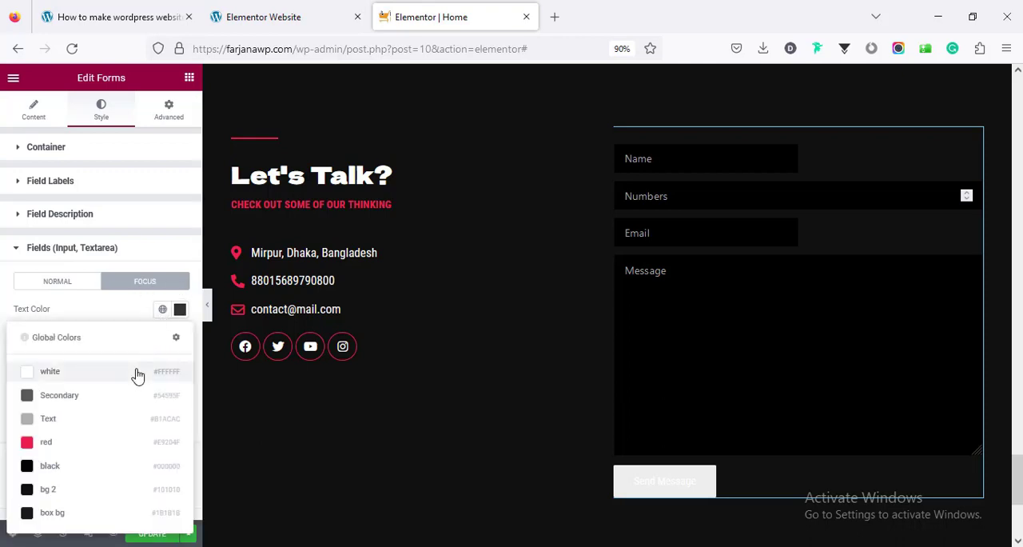
click(138, 375)
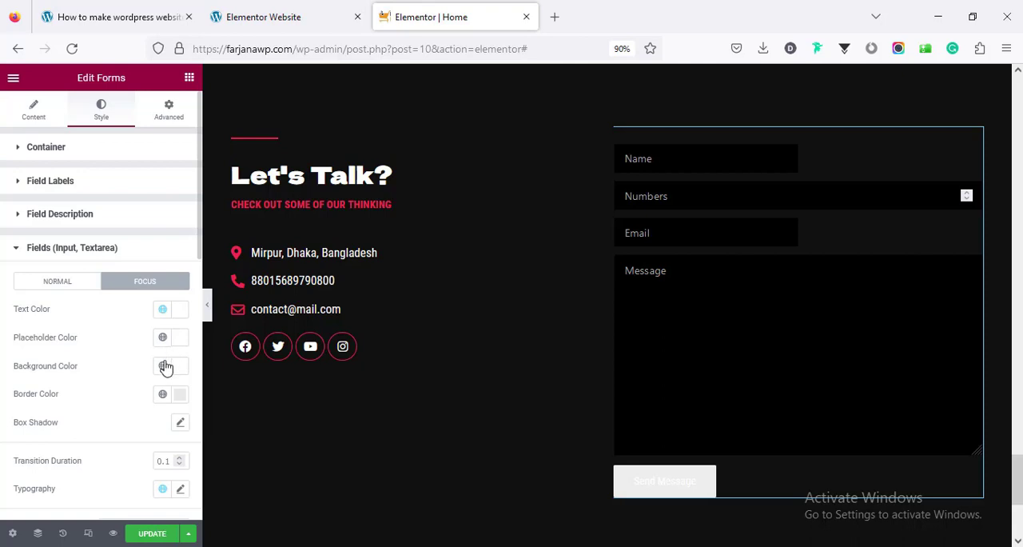
click(164, 366)
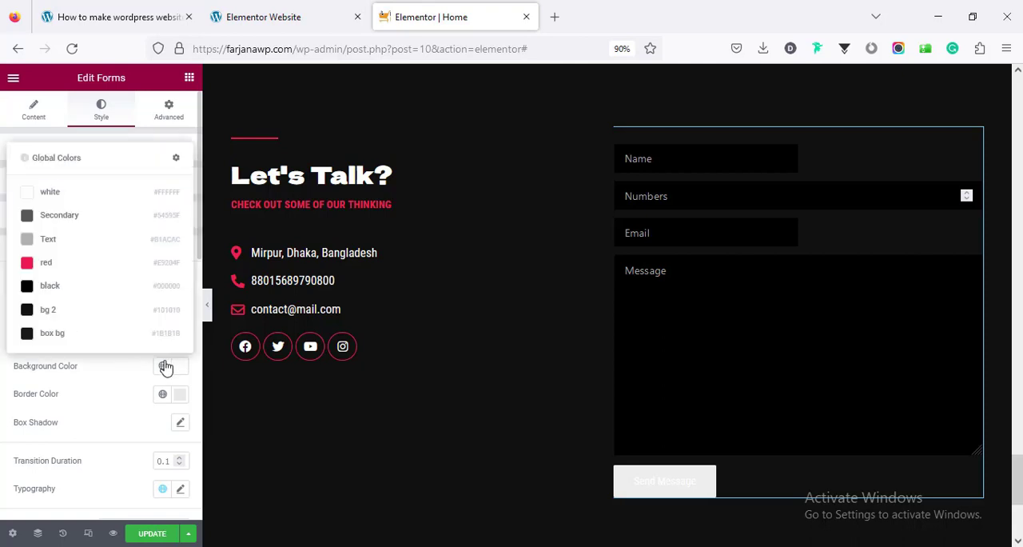
click(137, 296)
click(164, 396)
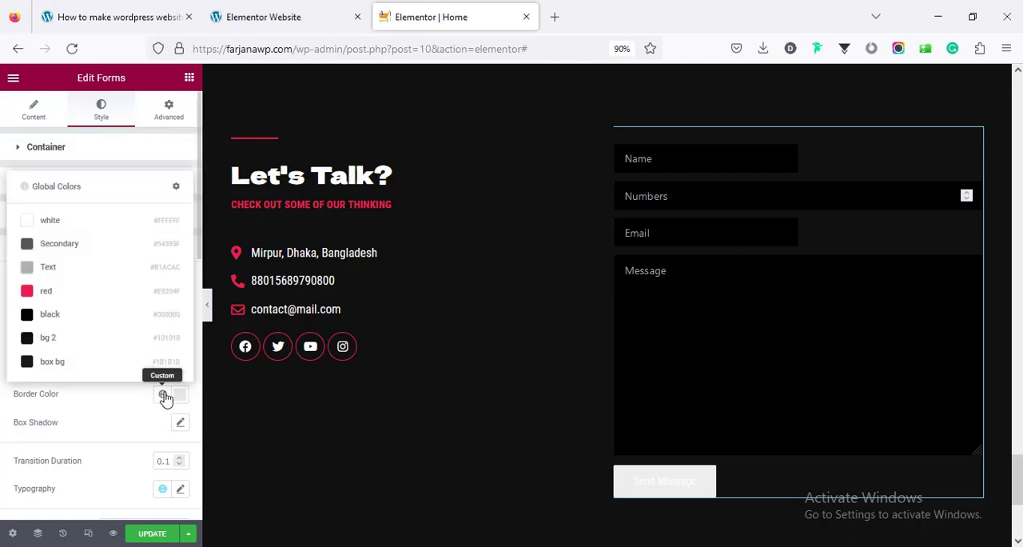
click(133, 298)
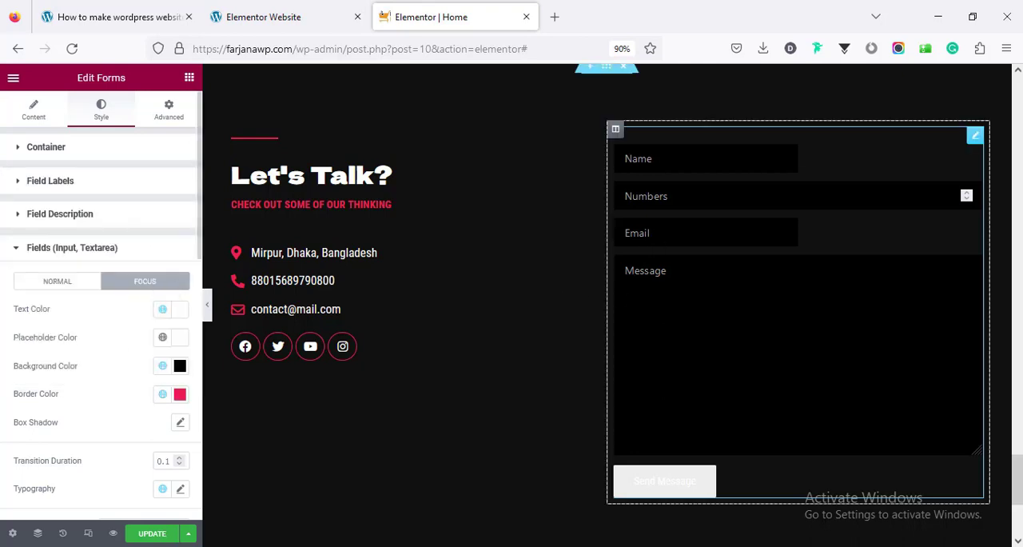
Check the focus styling on the Email, Numbers, Name and Message fields of the form
click(693, 232)
click(693, 196)
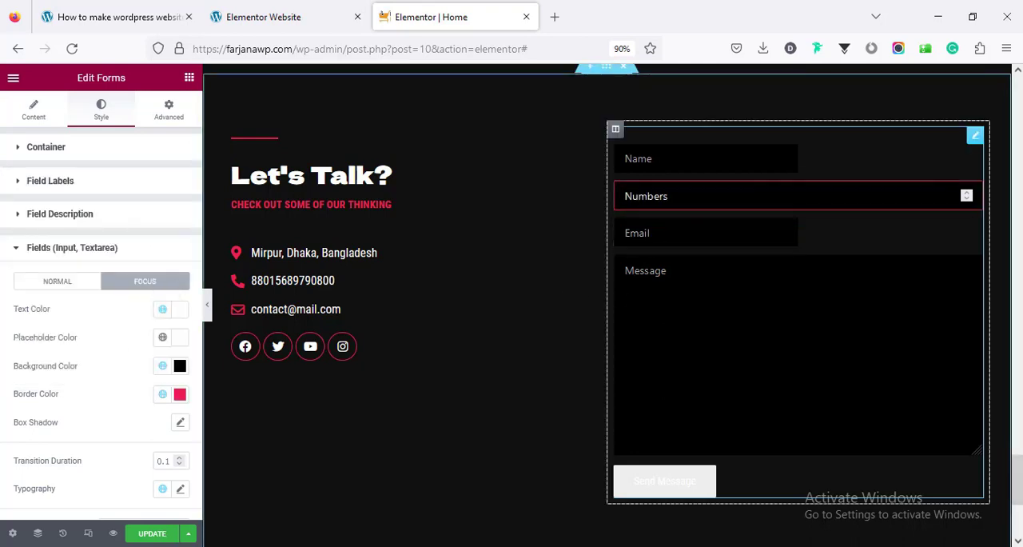
click(694, 159)
click(694, 303)
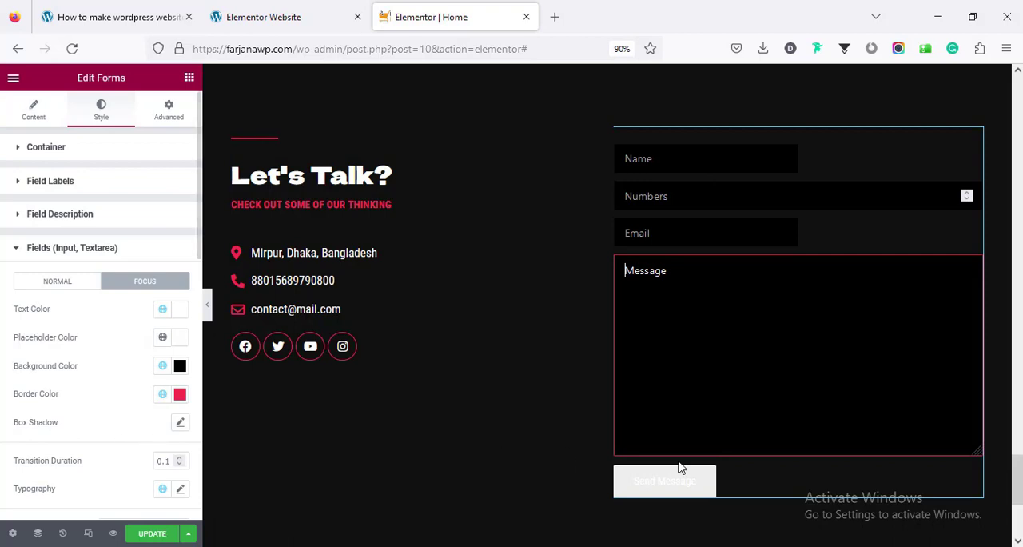
Open the submit button's style settings for the Forms widget
scroll(136, 431, down, 8)
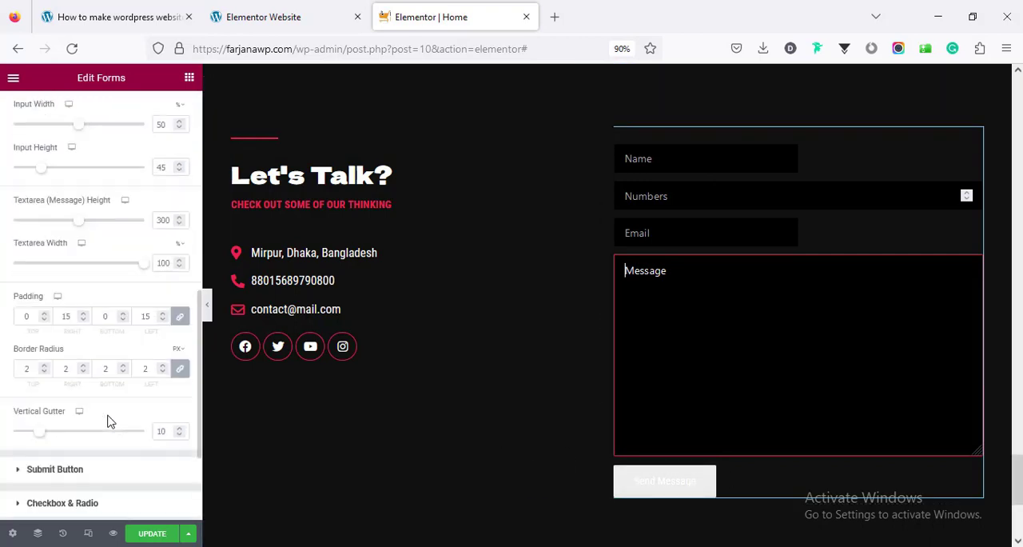
scroll(108, 424, down, 3)
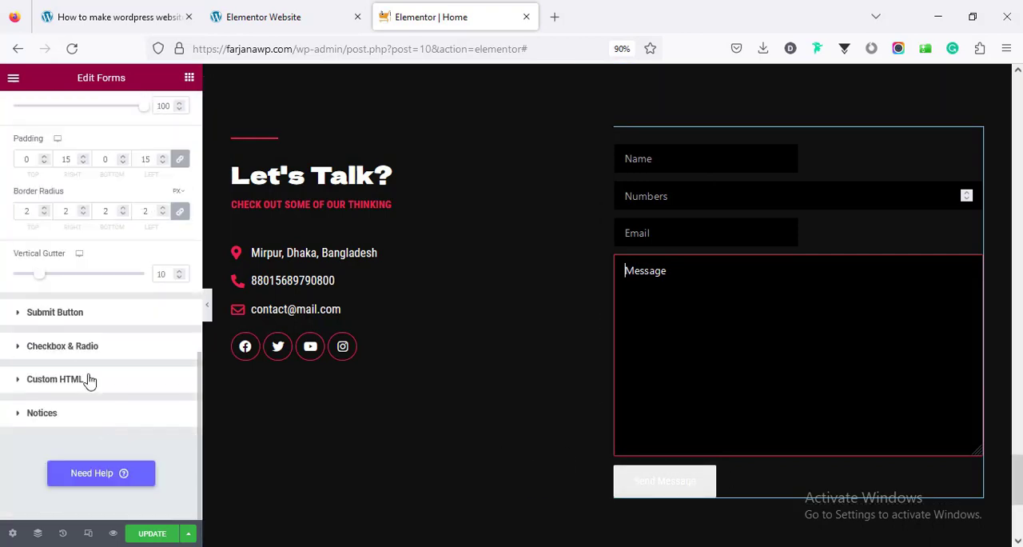
click(92, 322)
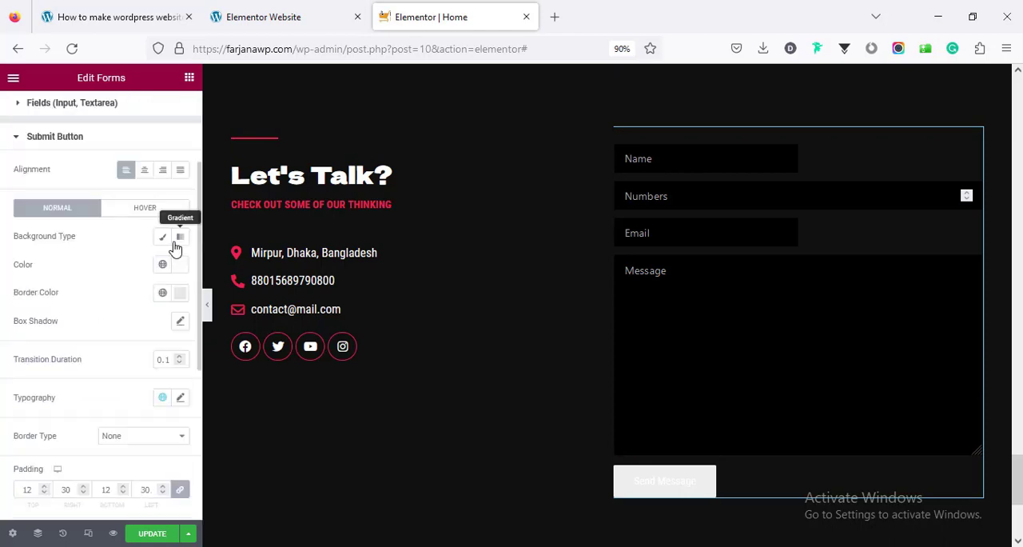
click(179, 269)
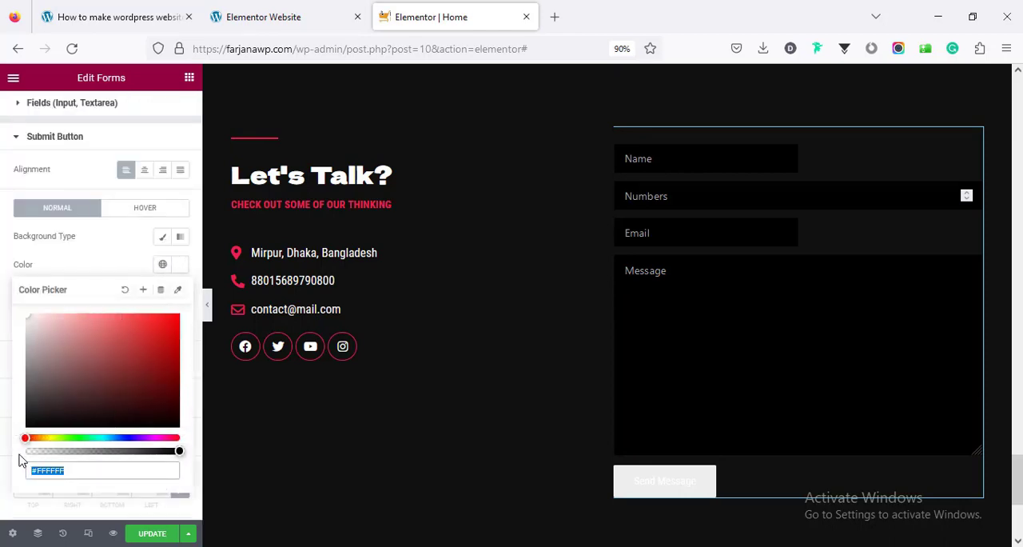
drag(20, 455, 3, 457)
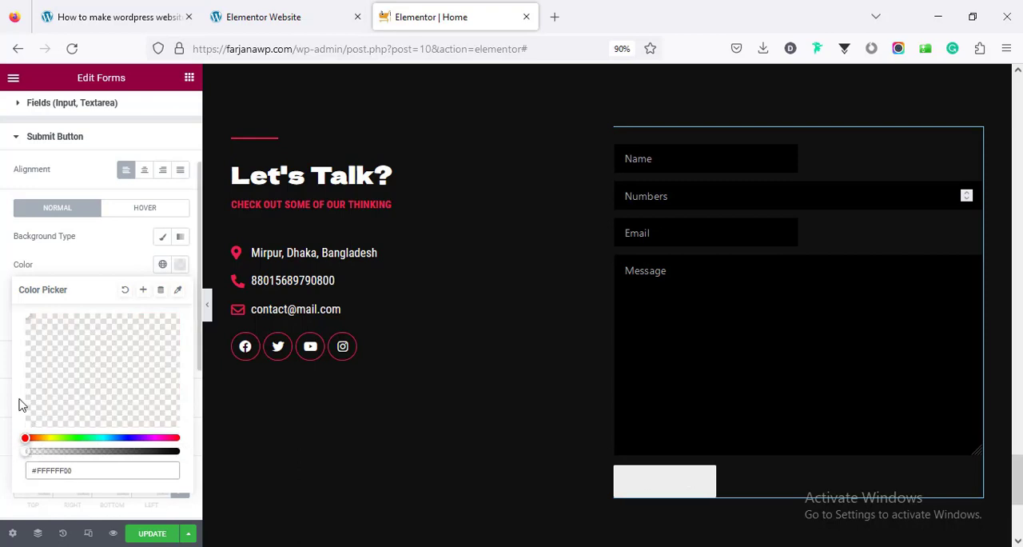
click(106, 263)
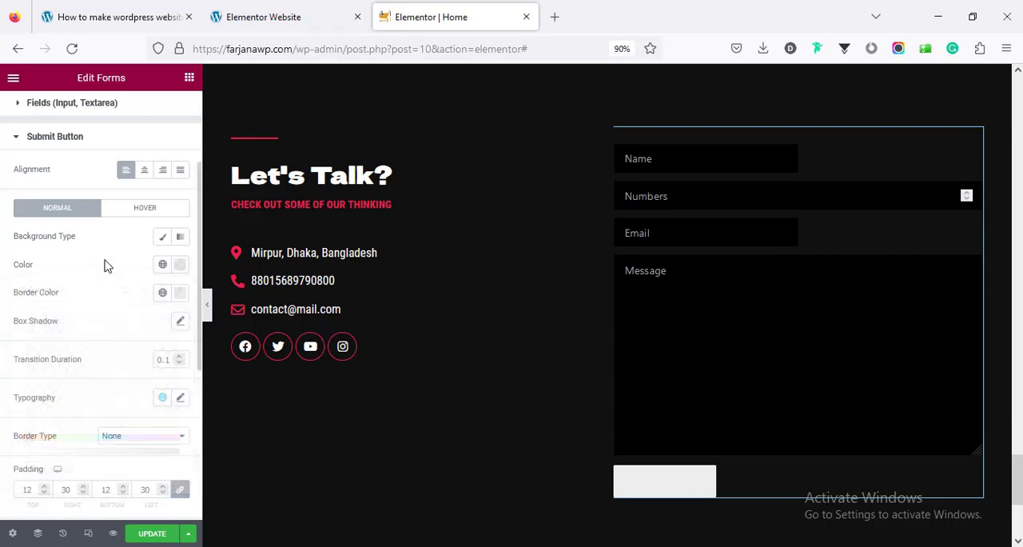
Set the submit button's normal-state border color to global red and its text color to global white
click(163, 292)
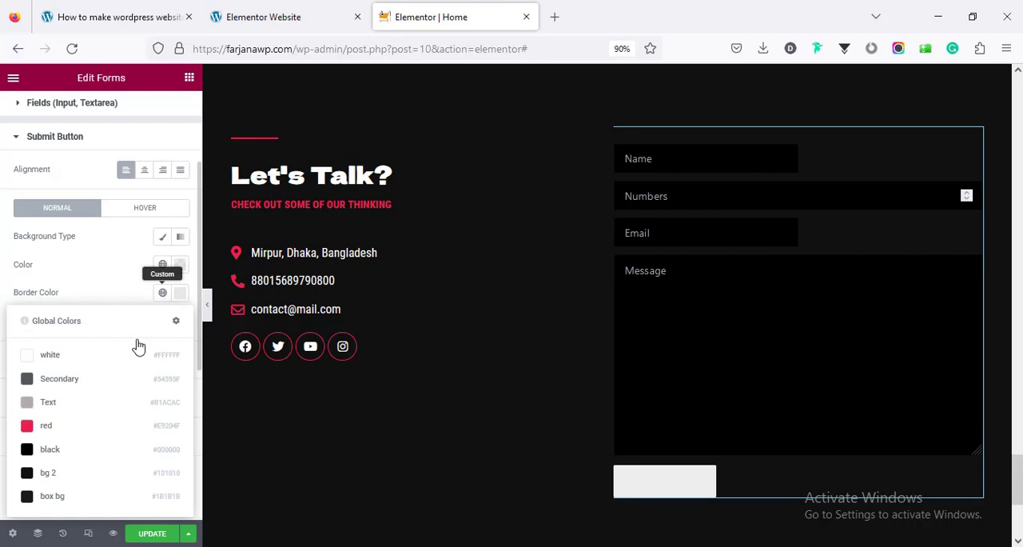
click(91, 426)
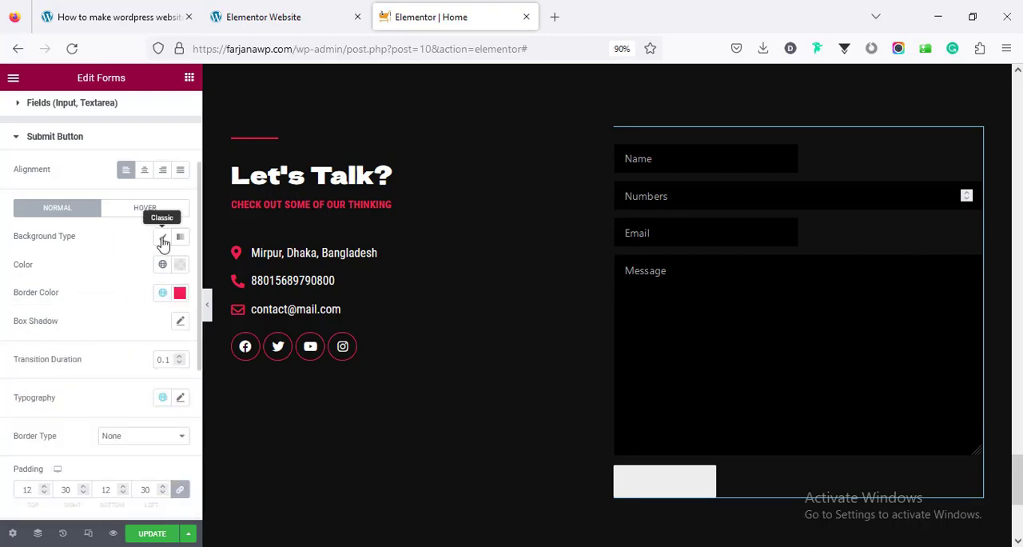
click(179, 267)
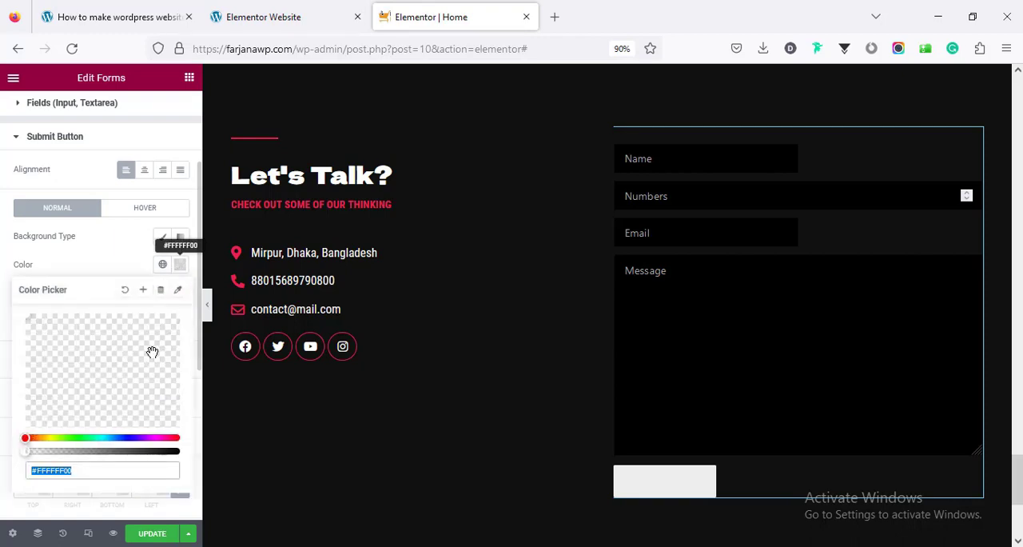
click(172, 451)
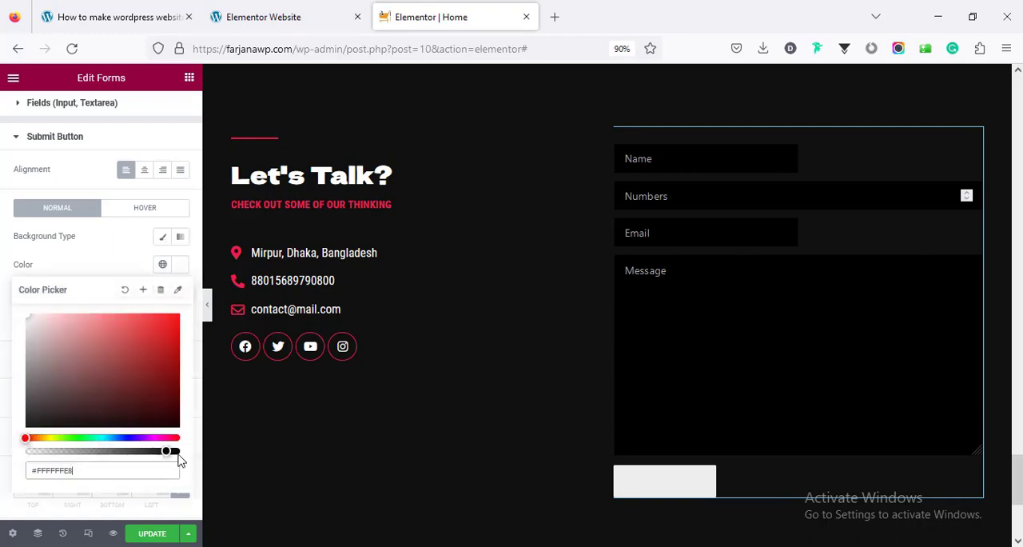
click(166, 267)
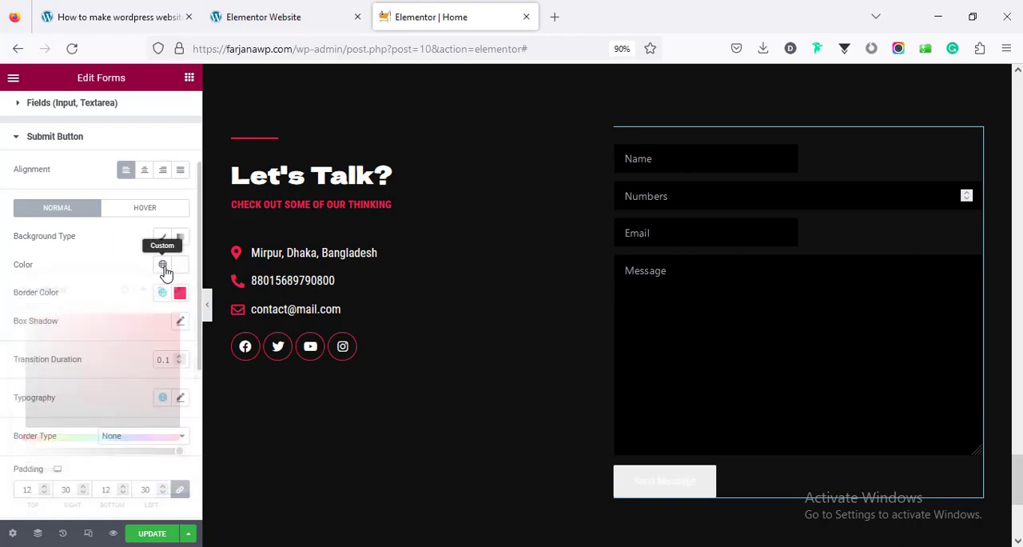
click(163, 265)
click(121, 323)
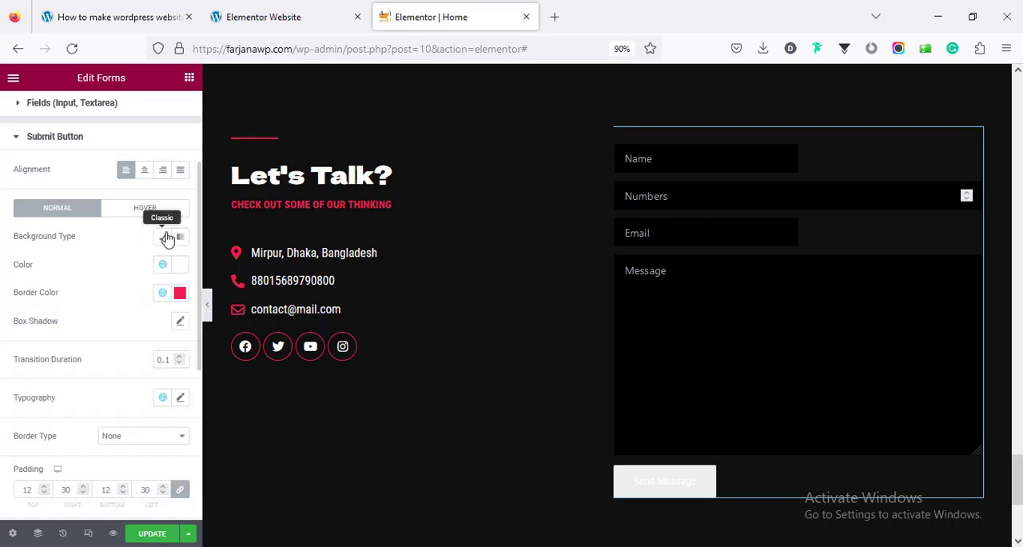
Give the submit button a classic background in fully transparent #605BE500 and set its border type to Solid
click(164, 239)
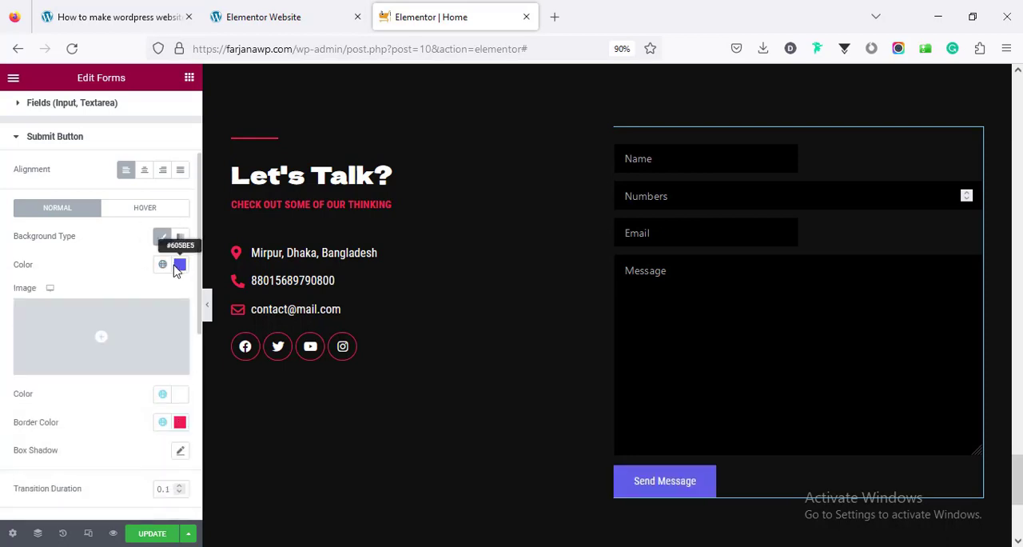
click(180, 267)
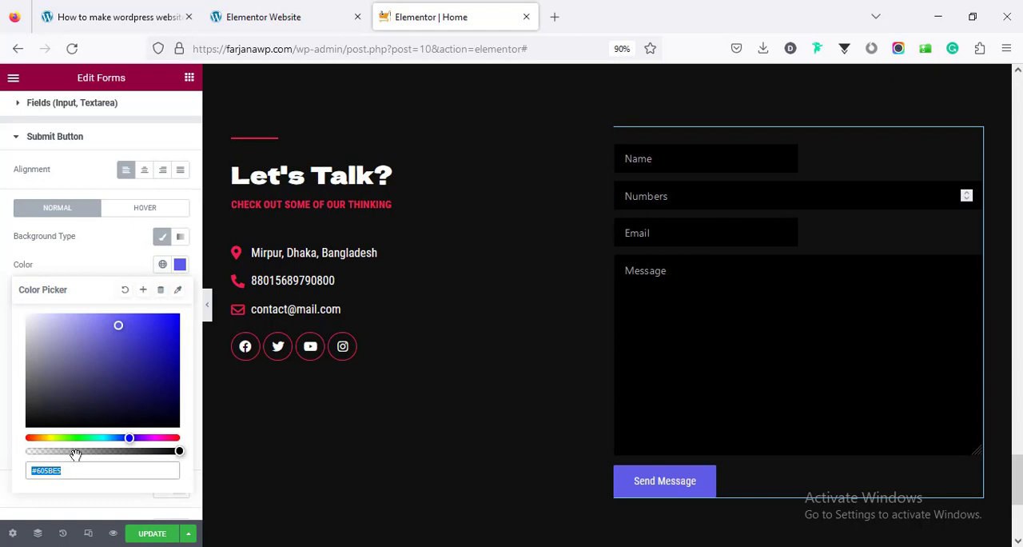
click(29, 452)
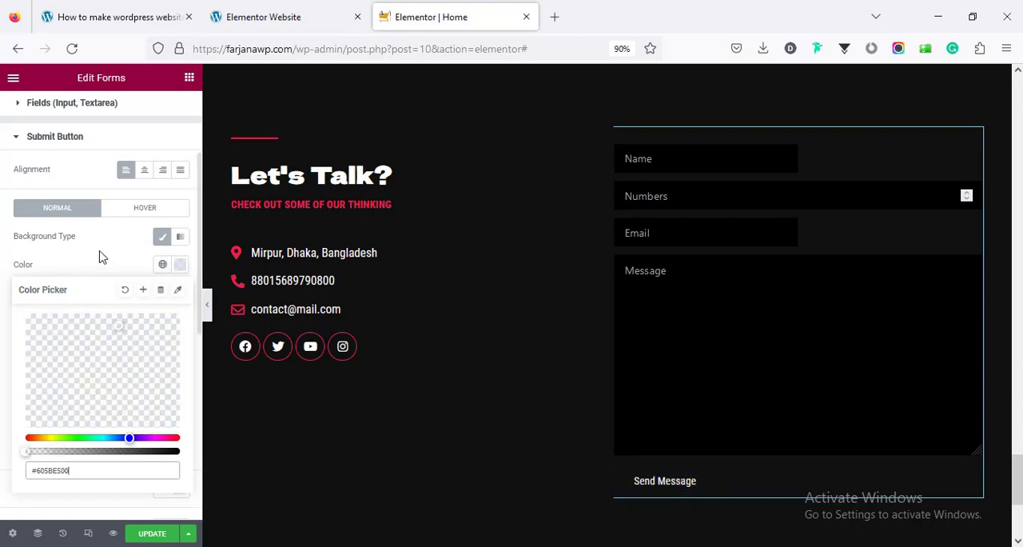
scroll(101, 256, down, 3)
click(137, 419)
click(144, 453)
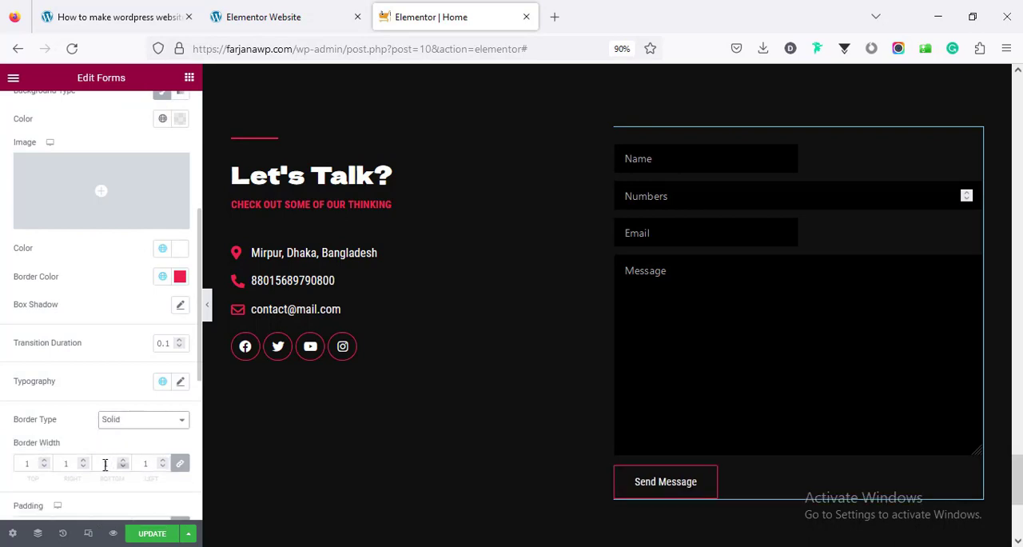
Set the submit button's border radius to 0 and give its hover state a classic background and border color in global red
scroll(144, 431, down, 3)
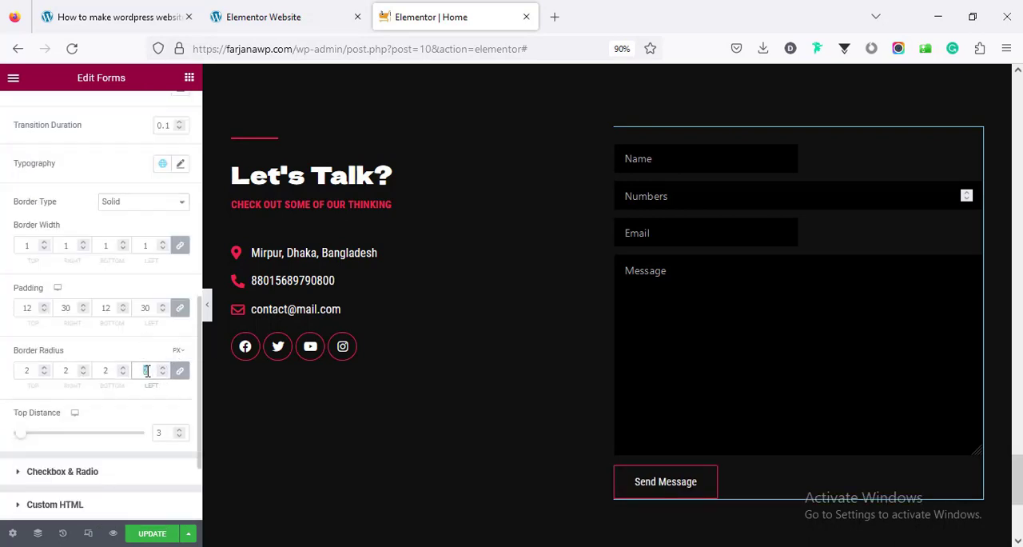
scroll(160, 342, up, 5)
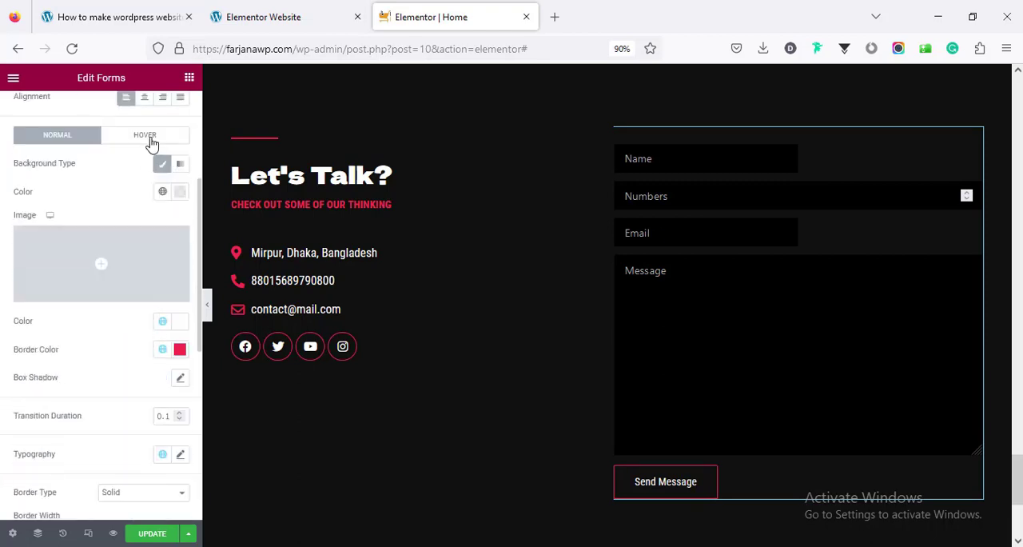
click(148, 137)
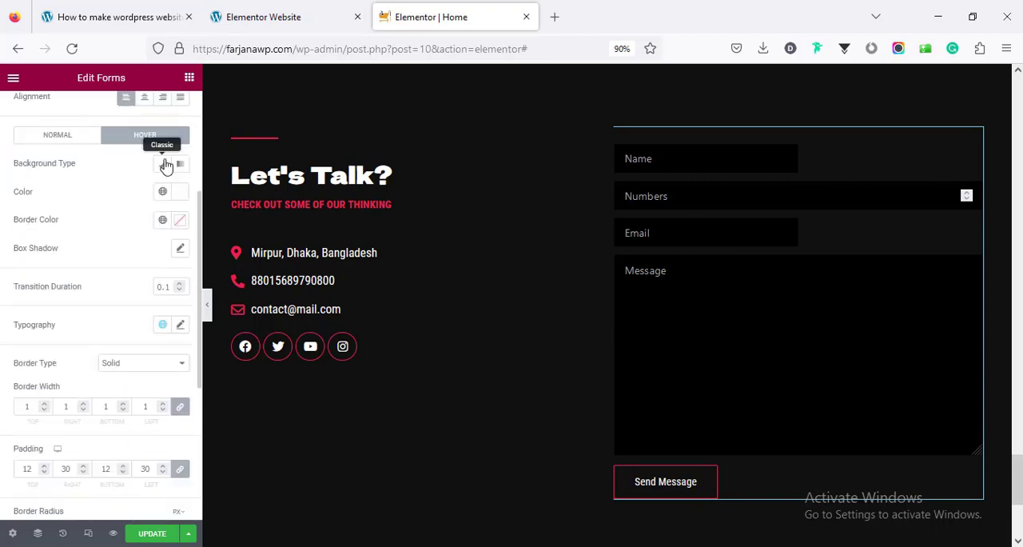
click(164, 164)
click(162, 191)
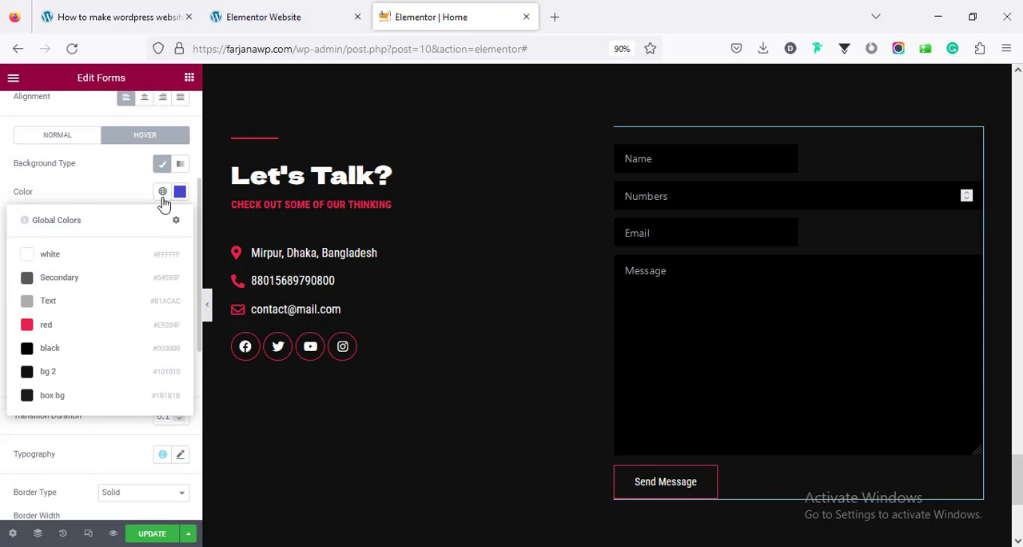
click(98, 324)
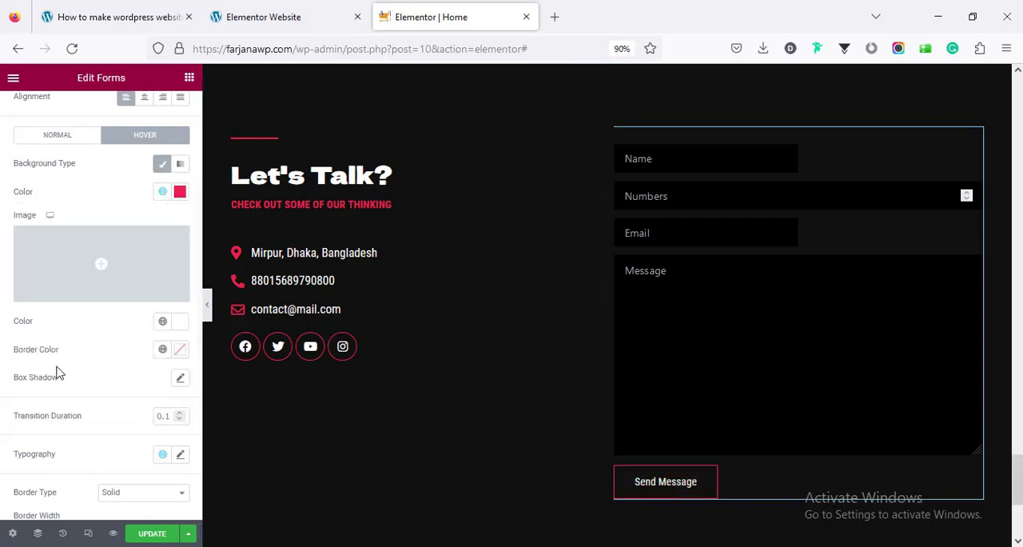
click(162, 351)
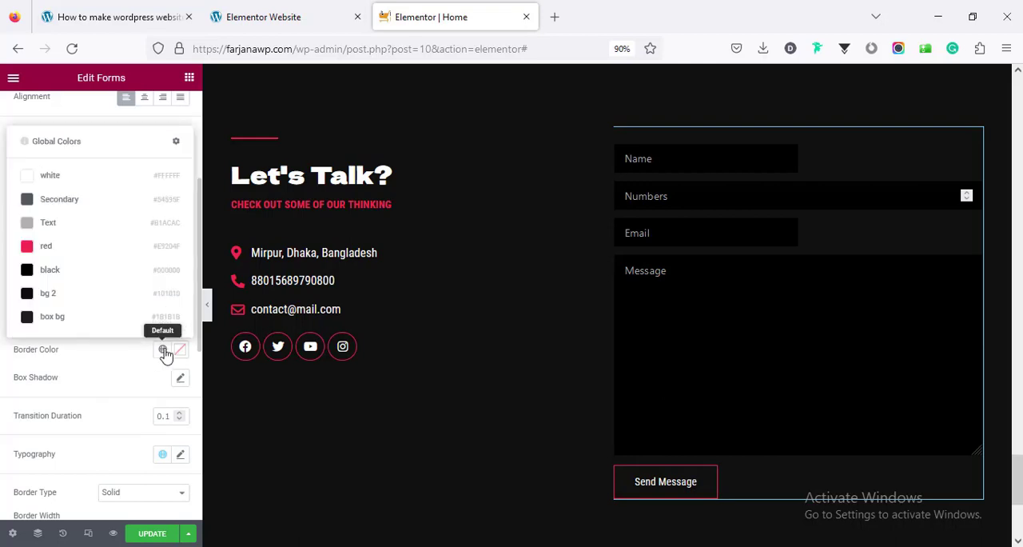
click(140, 251)
scroll(145, 431, down, 2)
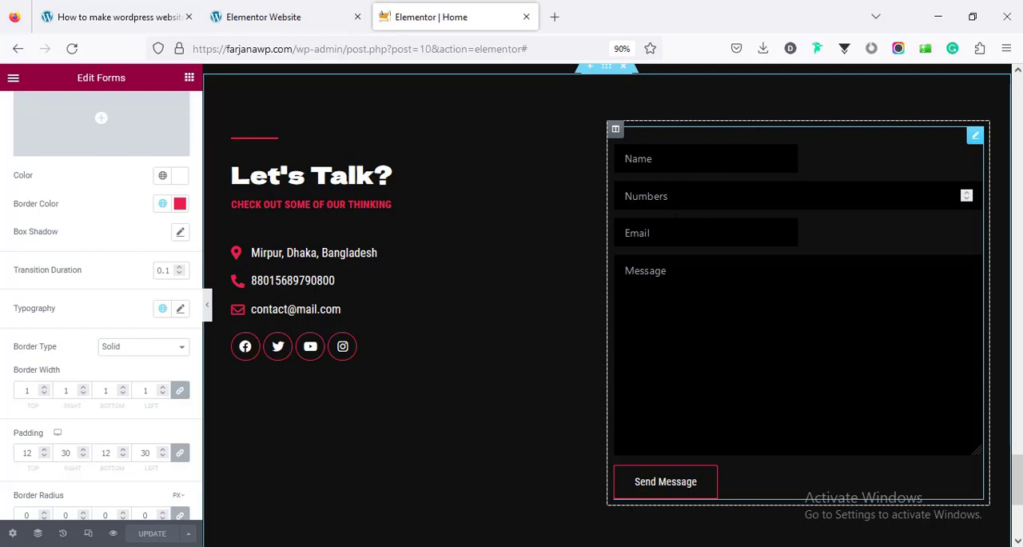
Exit to the WordPress dashboard and open Simple Contact Form for editing in WPForms
click(12, 75)
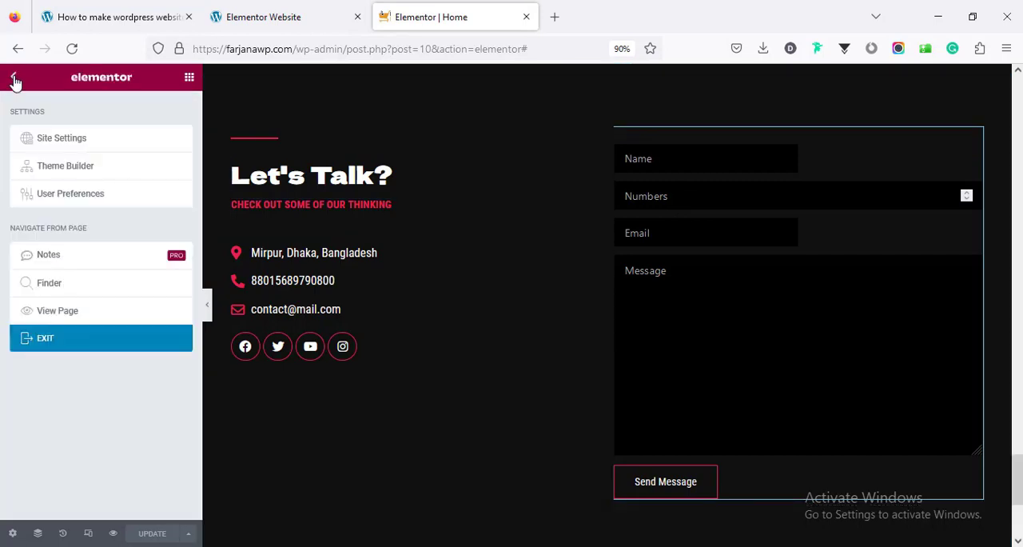
click(64, 341)
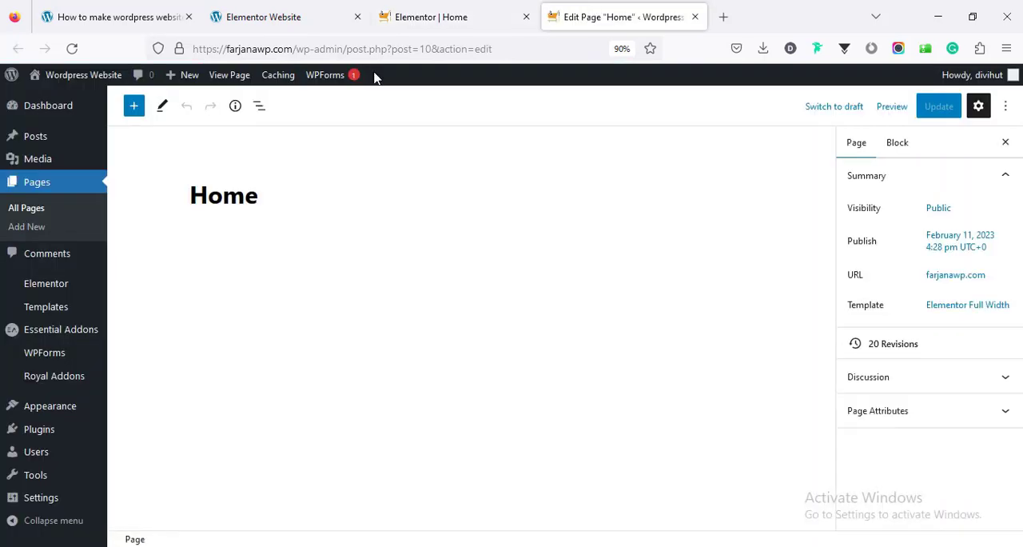
click(66, 356)
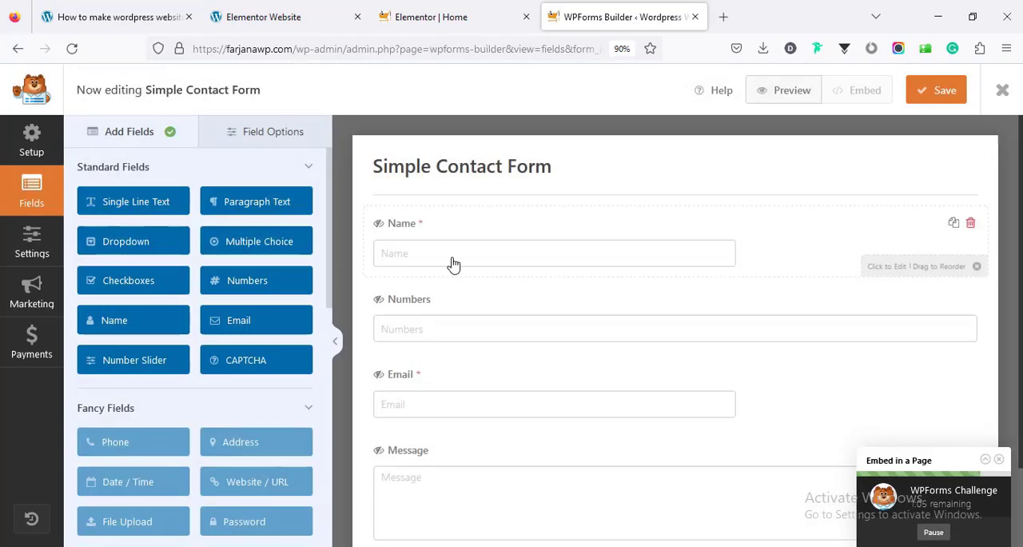
Set the field size of the form's Name and Email fields to Large
click(450, 263)
click(163, 199)
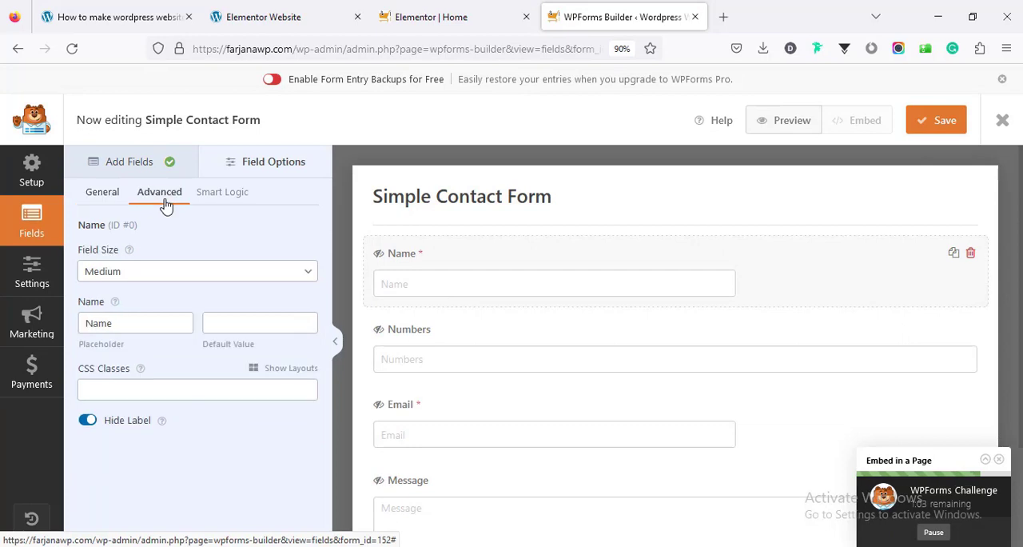
click(133, 272)
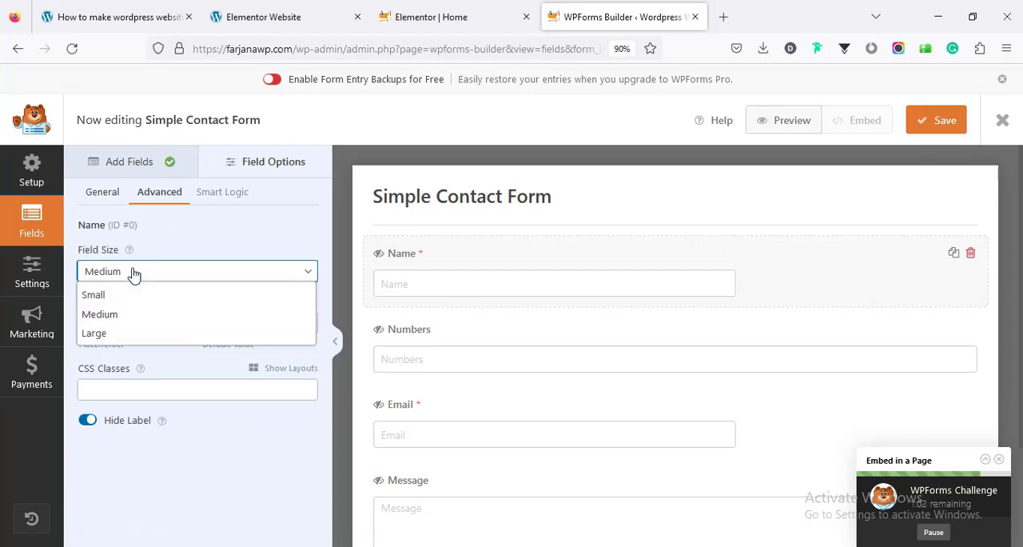
click(133, 337)
click(402, 424)
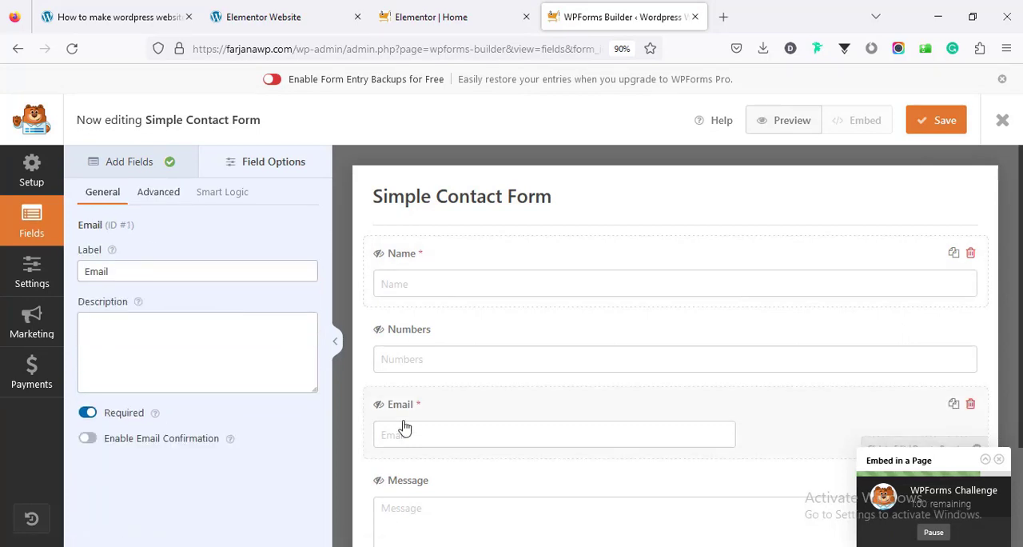
click(157, 195)
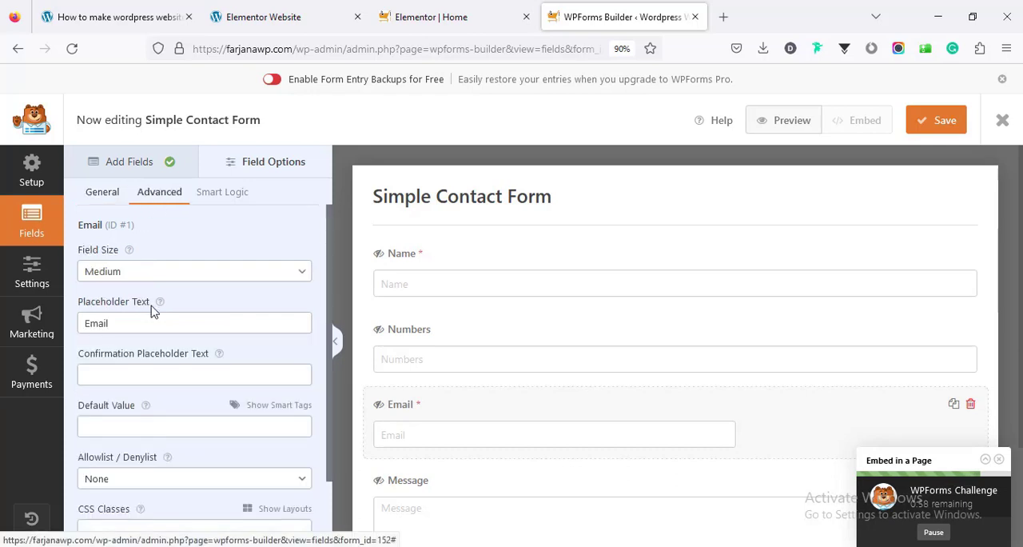
click(146, 274)
click(148, 334)
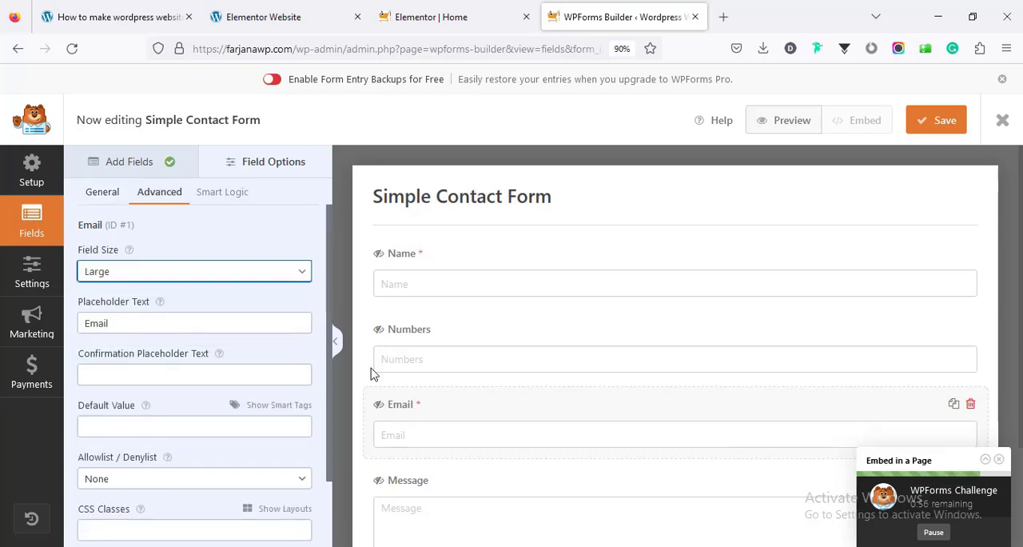
Delete the Numbers field from Simple Contact Form
click(428, 361)
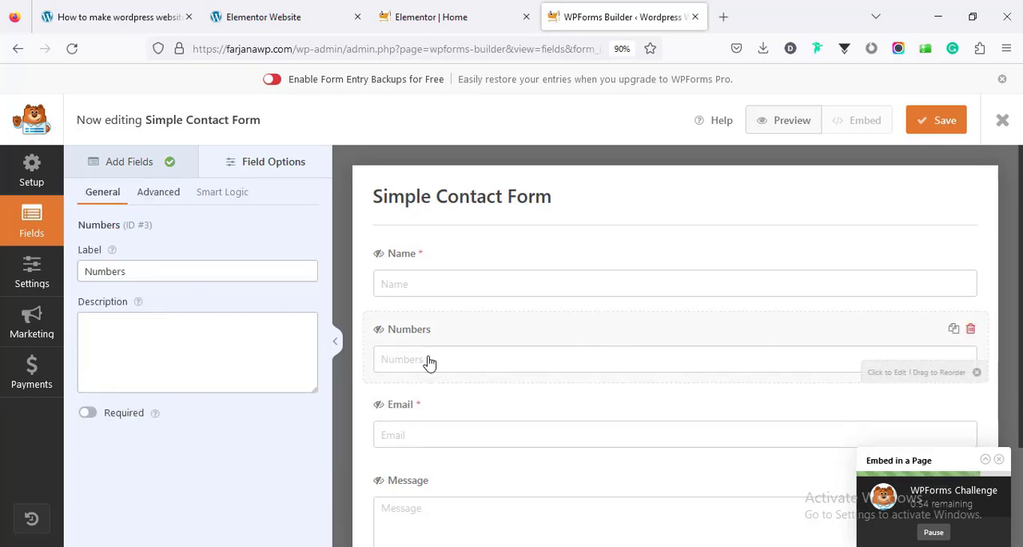
click(970, 329)
click(477, 357)
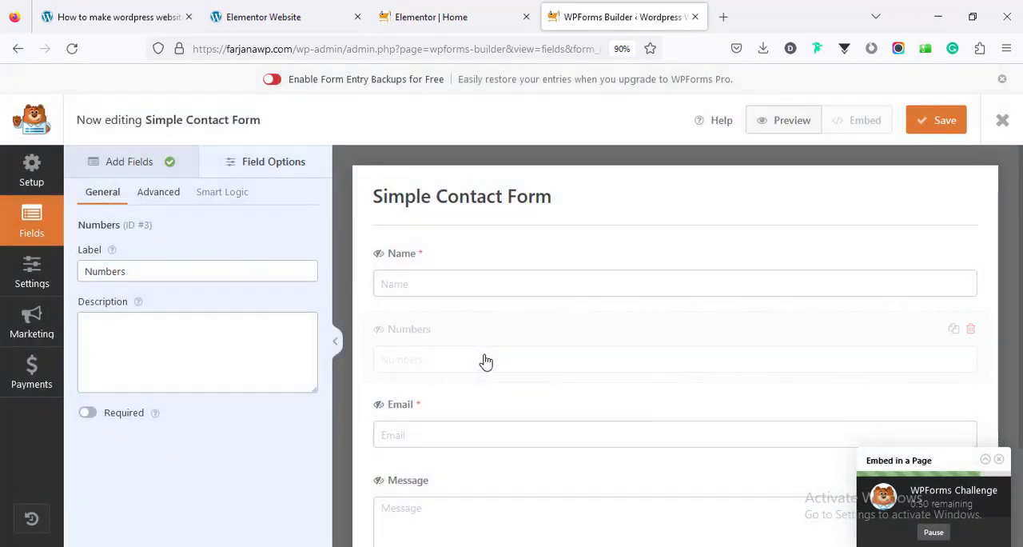
Set the field size of the form's Message field to Large
click(477, 383)
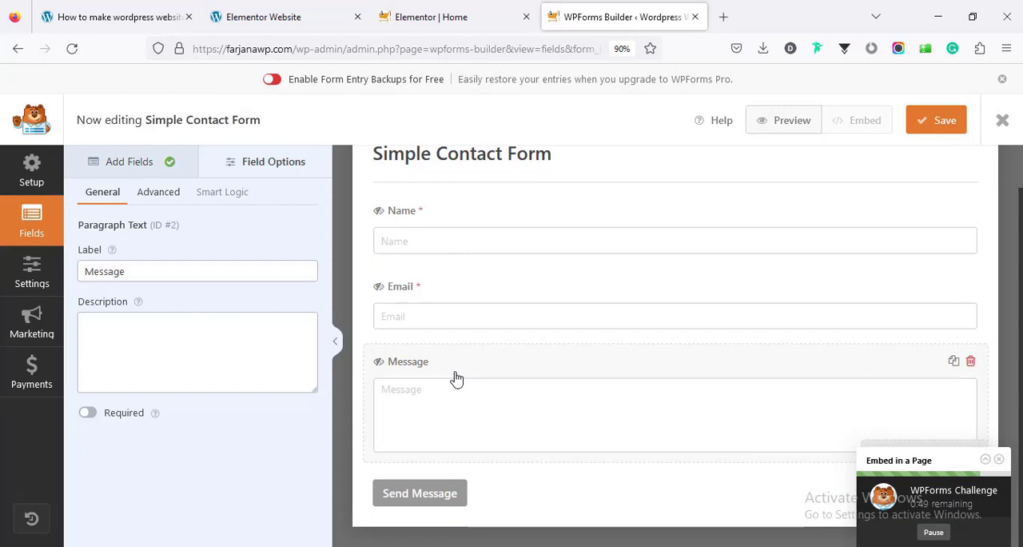
click(156, 196)
click(146, 271)
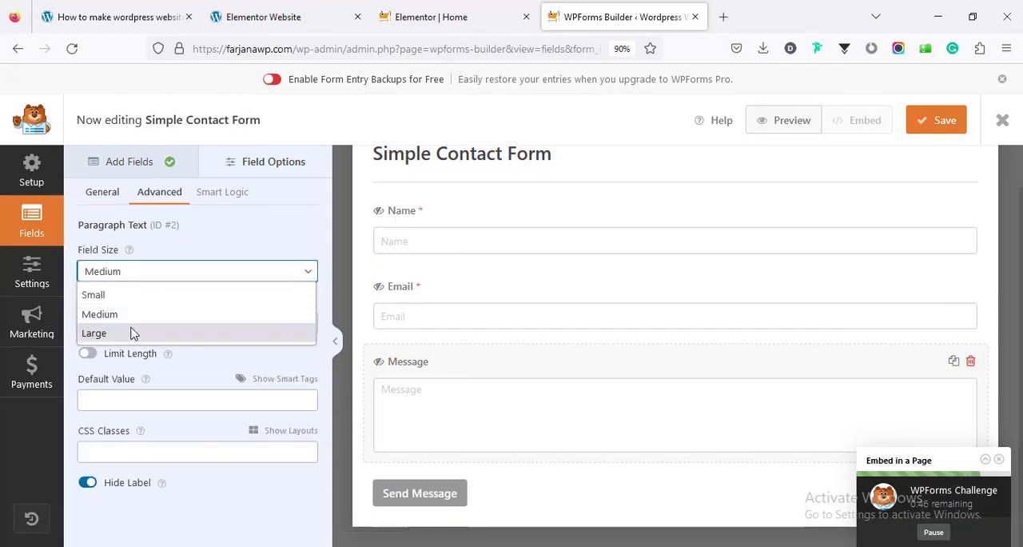
click(132, 331)
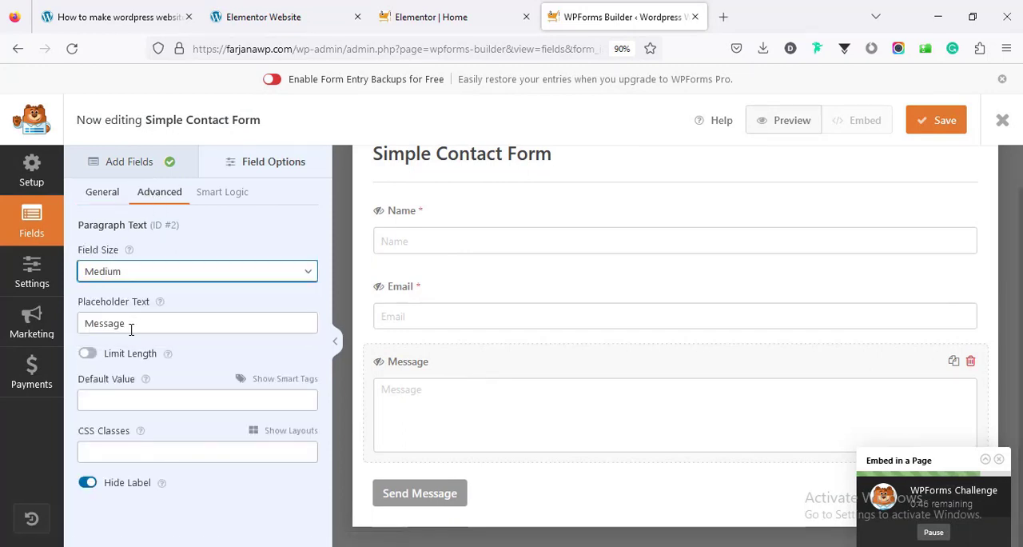
Save the contact form and reload the Home page in the Elementor editor
click(929, 124)
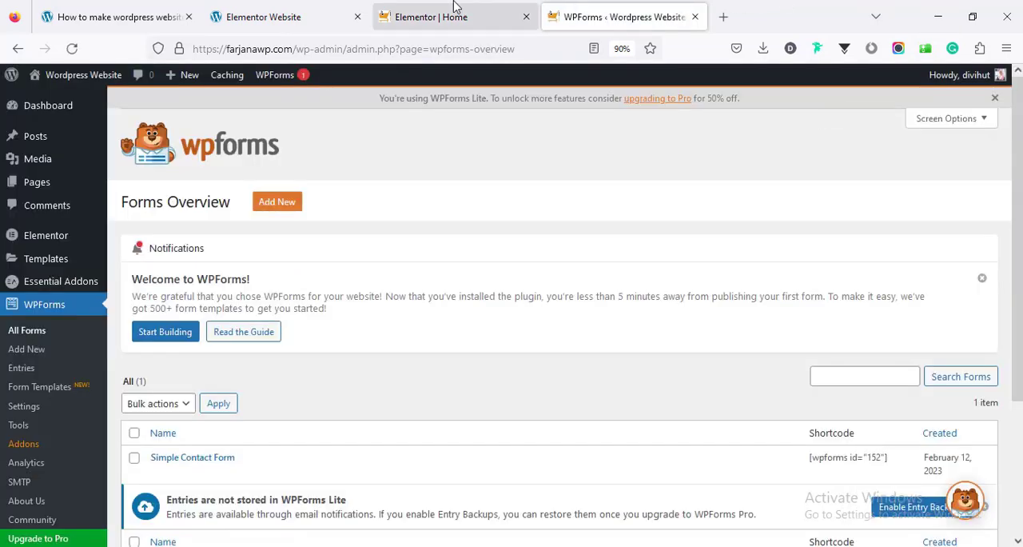
click(452, 14)
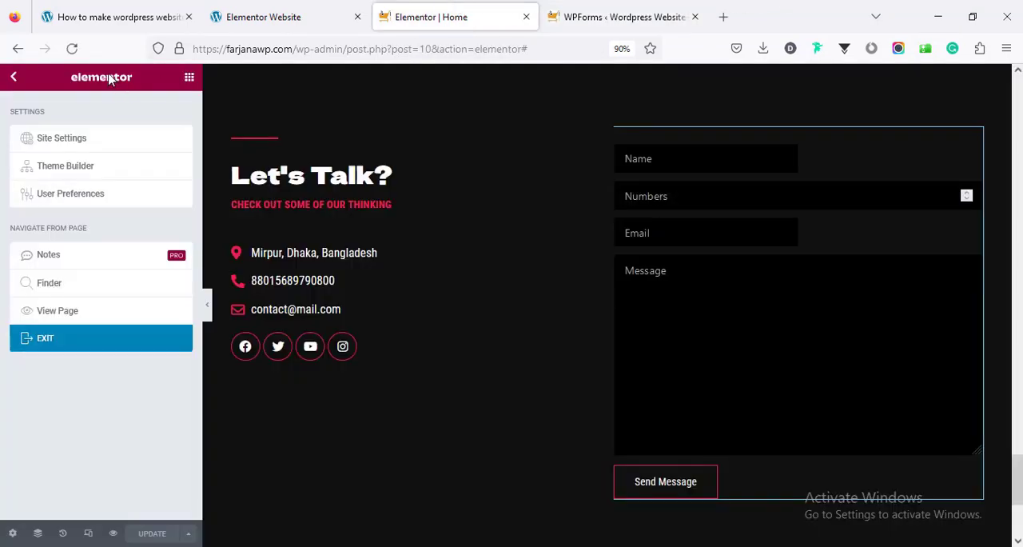
click(72, 49)
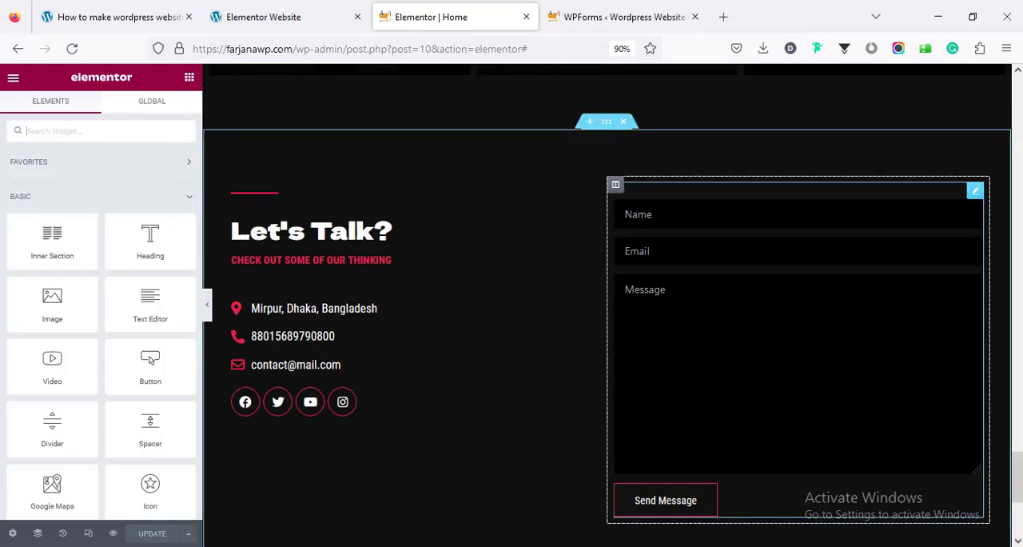
Set the Forms widget's message textarea height to 190 and update the Home page
click(767, 360)
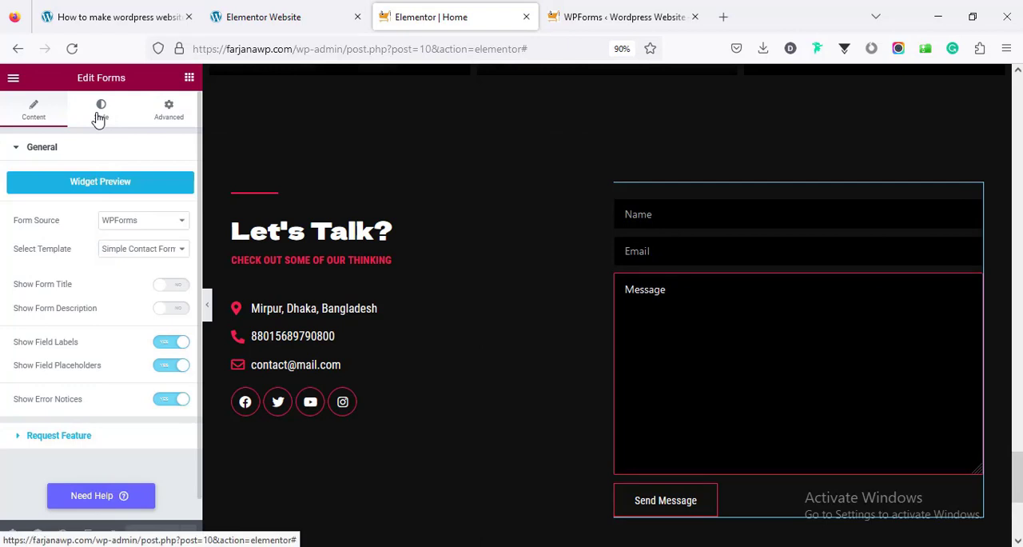
click(97, 116)
scroll(74, 364, down, 3)
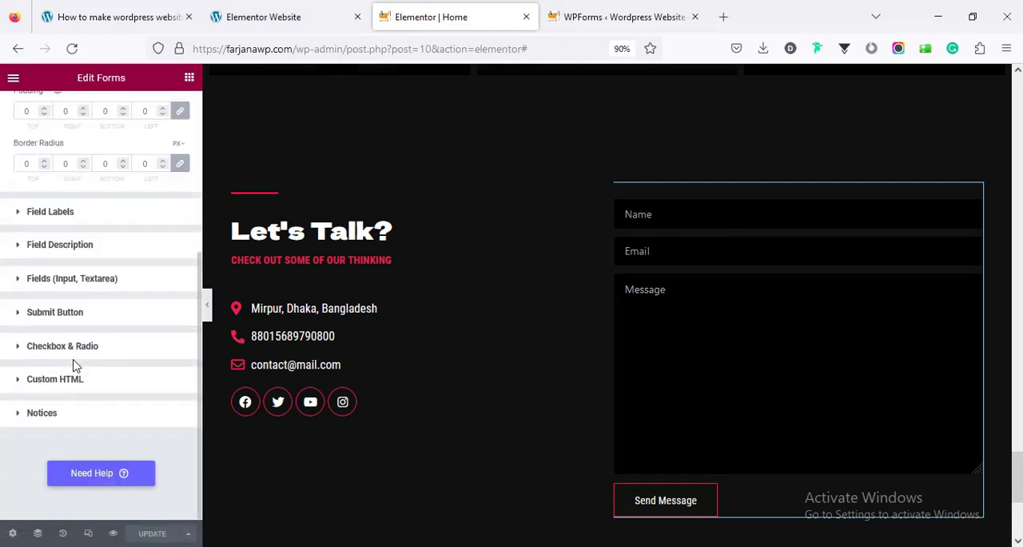
click(73, 284)
scroll(73, 281, down, 5)
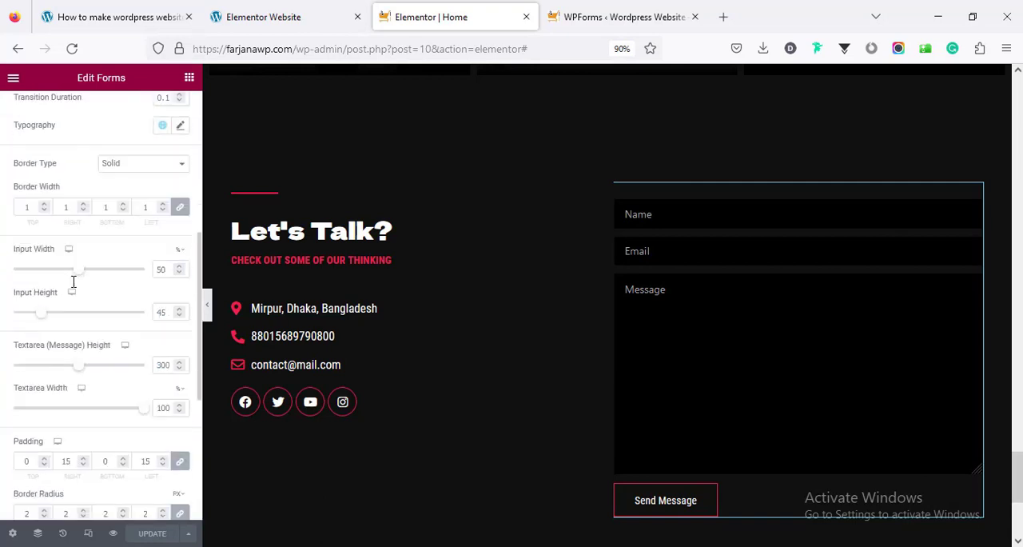
scroll(74, 288, down, 1)
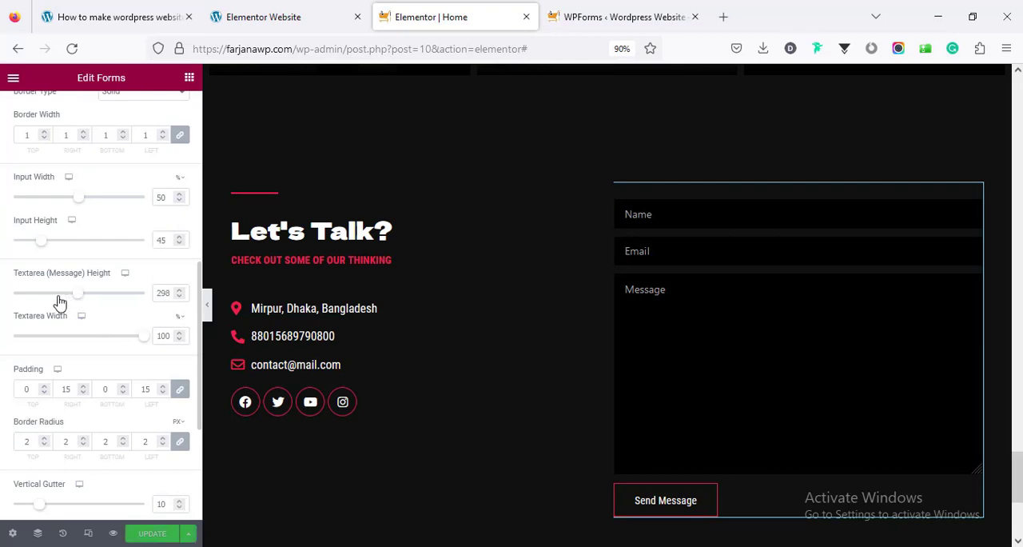
drag(57, 296, 42, 294)
key(Down)
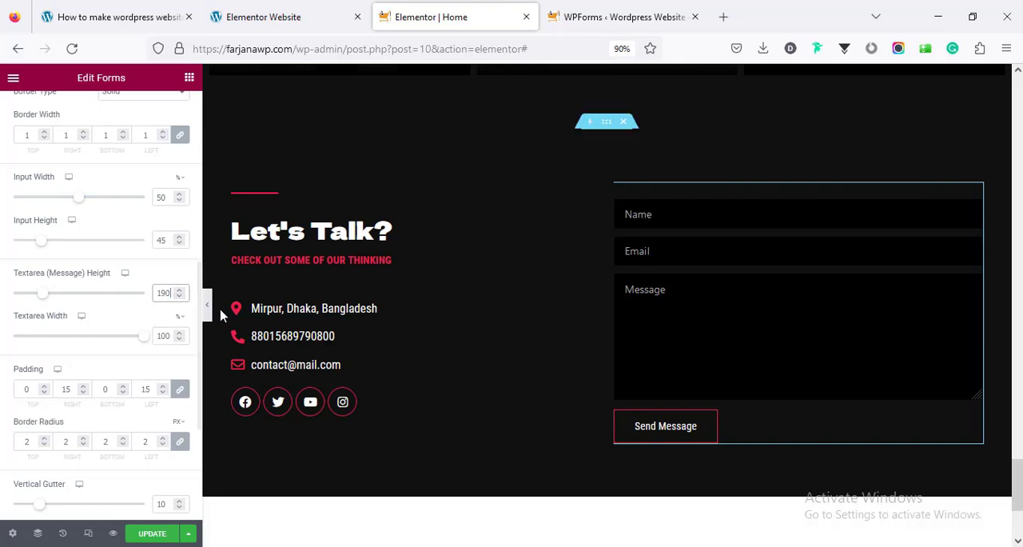
click(155, 534)
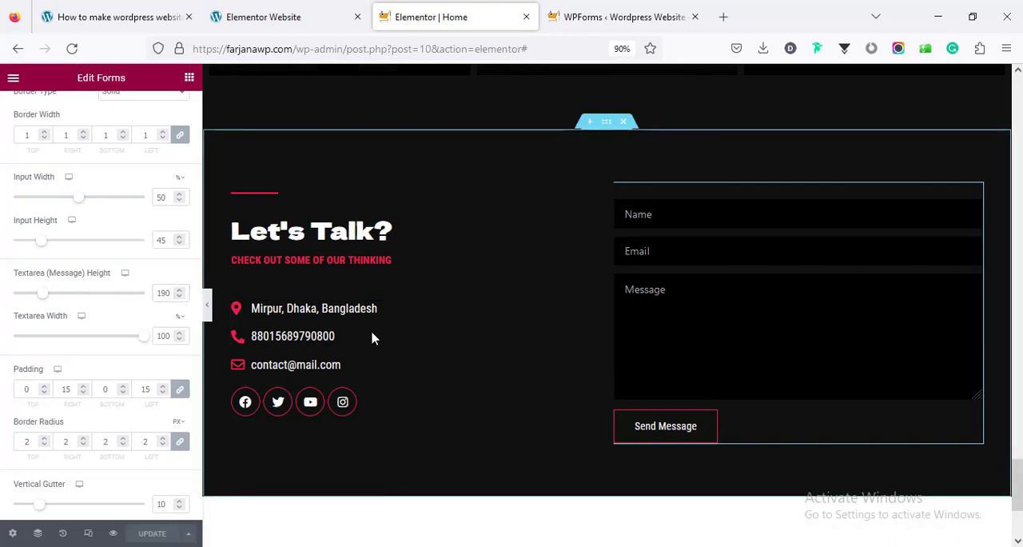
Show the Home page's hero section in the responsive tablet view
drag(1017, 479, 1017, 111)
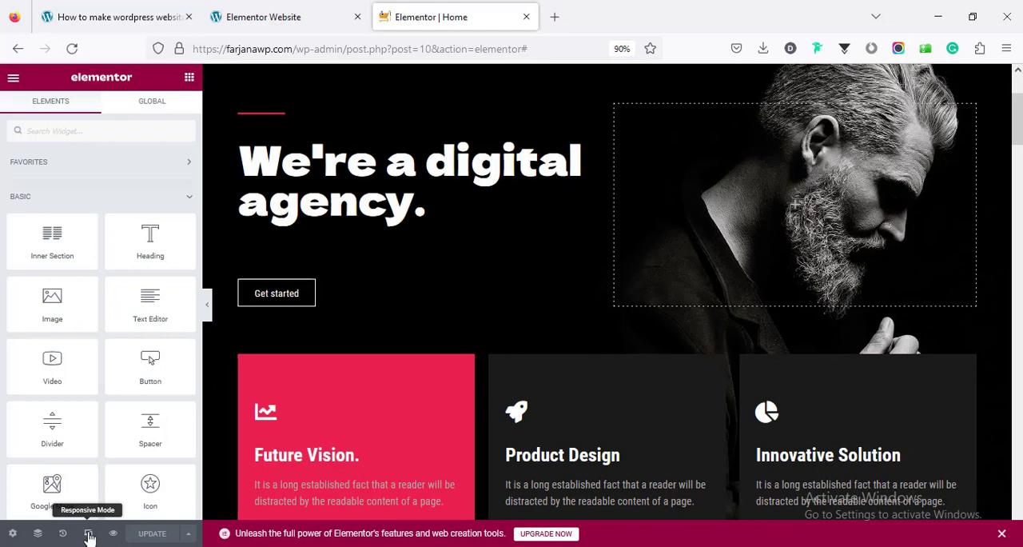
click(89, 535)
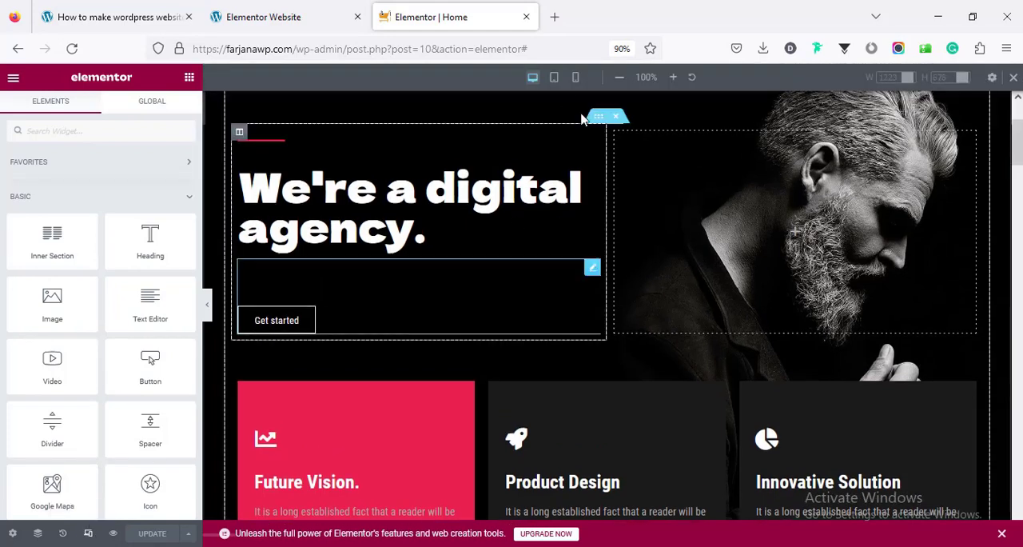
click(555, 78)
mouse_move(862, 143)
mouse_down()
mouse_move(859, 130)
mouse_move(870, 183)
mouse_move(867, 139)
mouse_up()
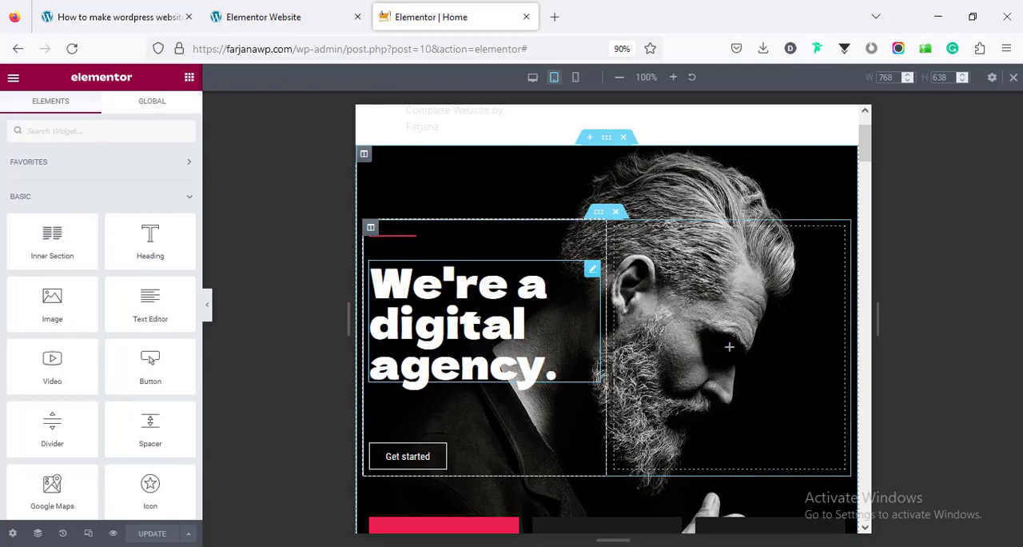
Set the tablet font size of the "We're a digital agency." heading to 40 px
click(477, 318)
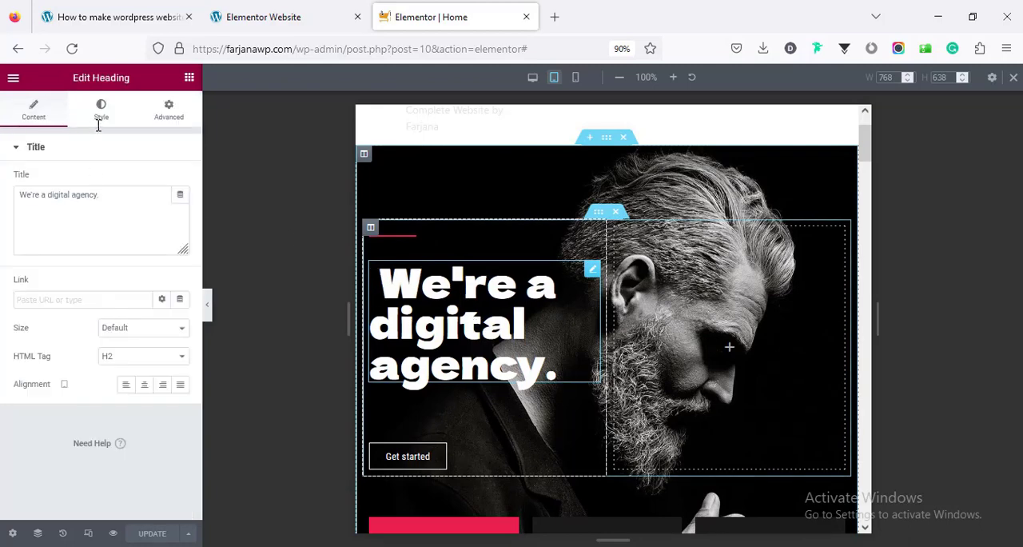
click(100, 120)
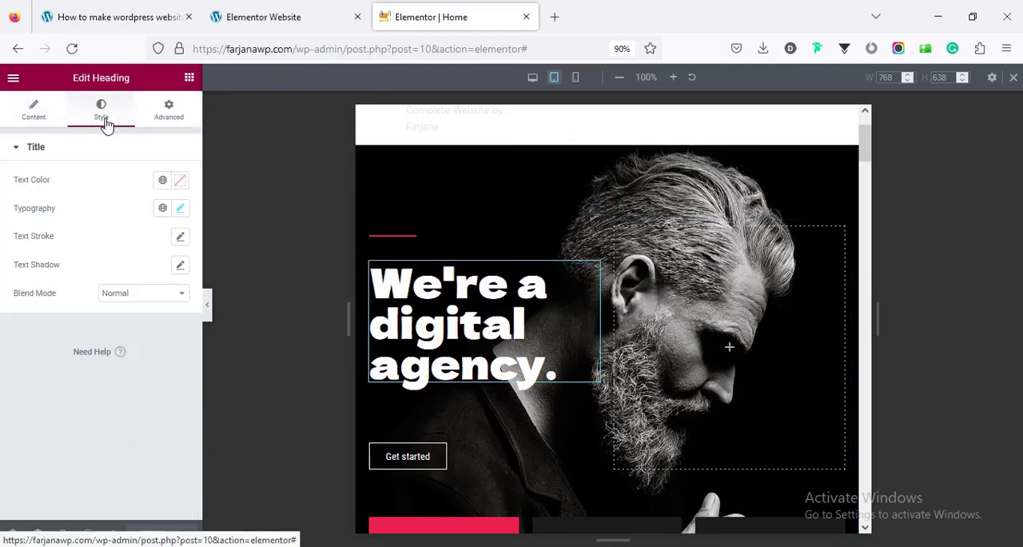
click(181, 209)
click(148, 314)
text(40)
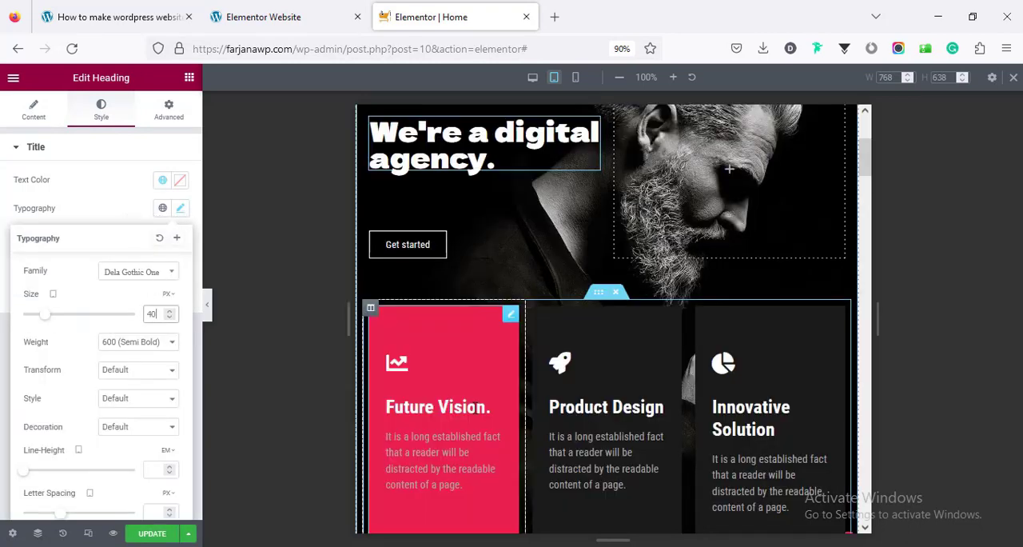
Set the Future Vision icon box's title font size to 22 px for tablet view and open the box's advanced settings
scroll(474, 407, down, 2)
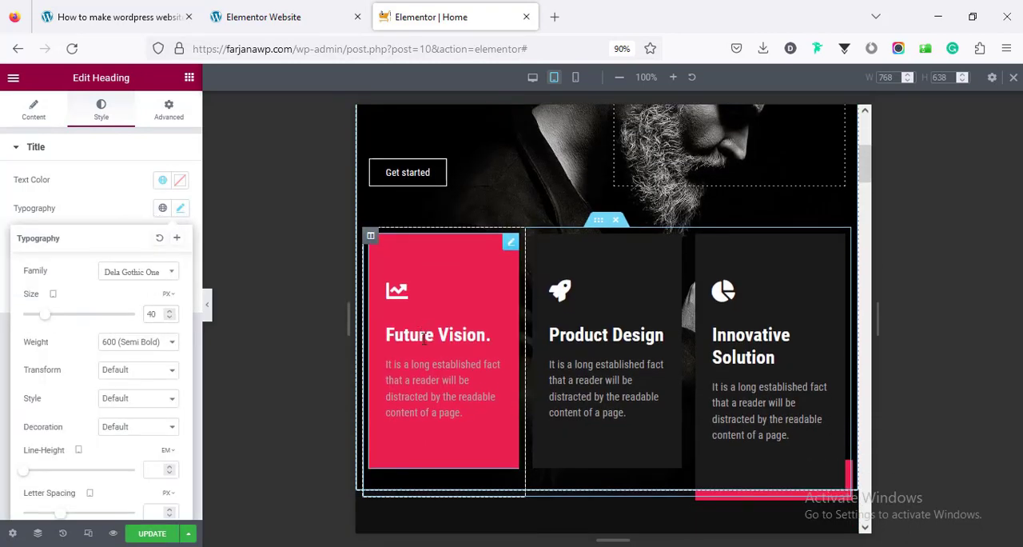
click(423, 338)
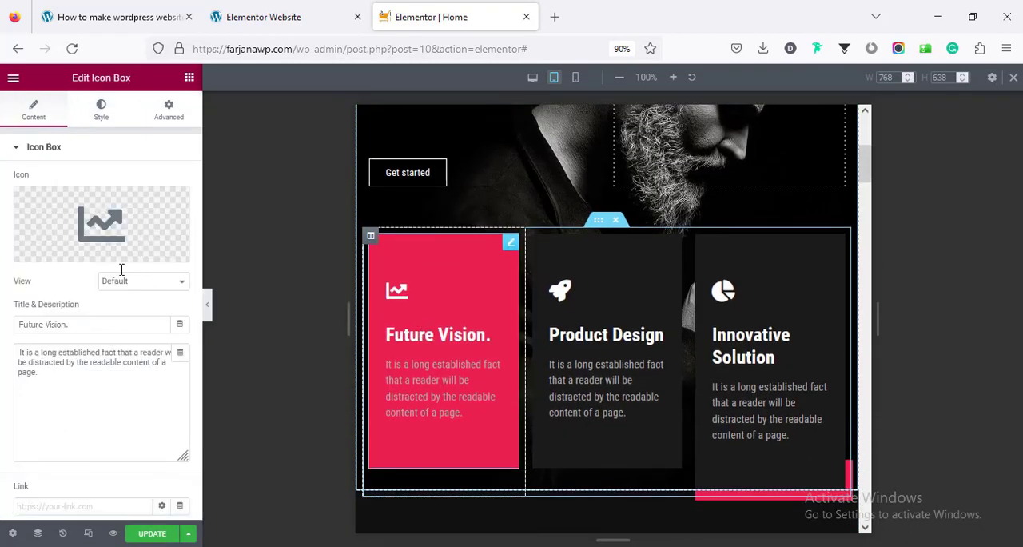
click(108, 119)
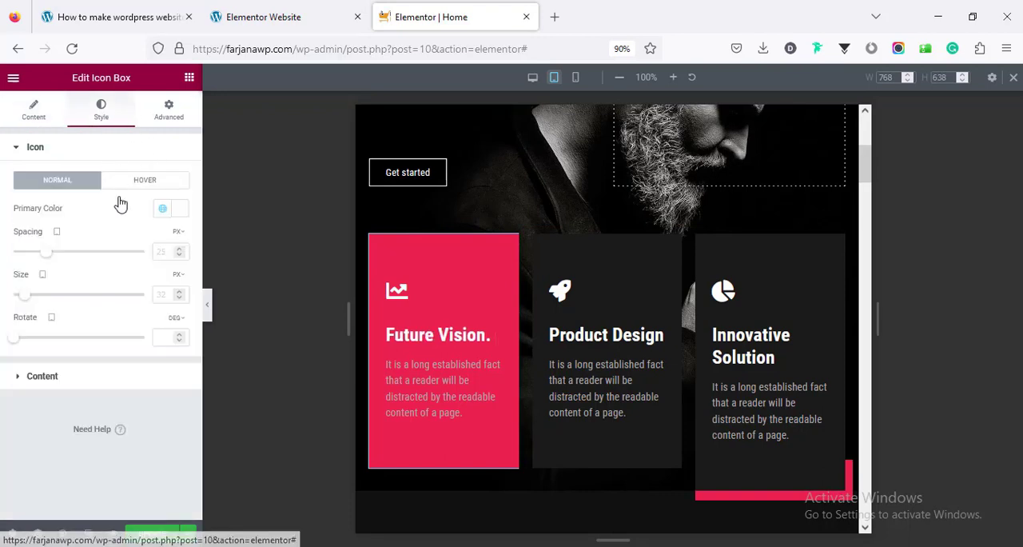
click(126, 369)
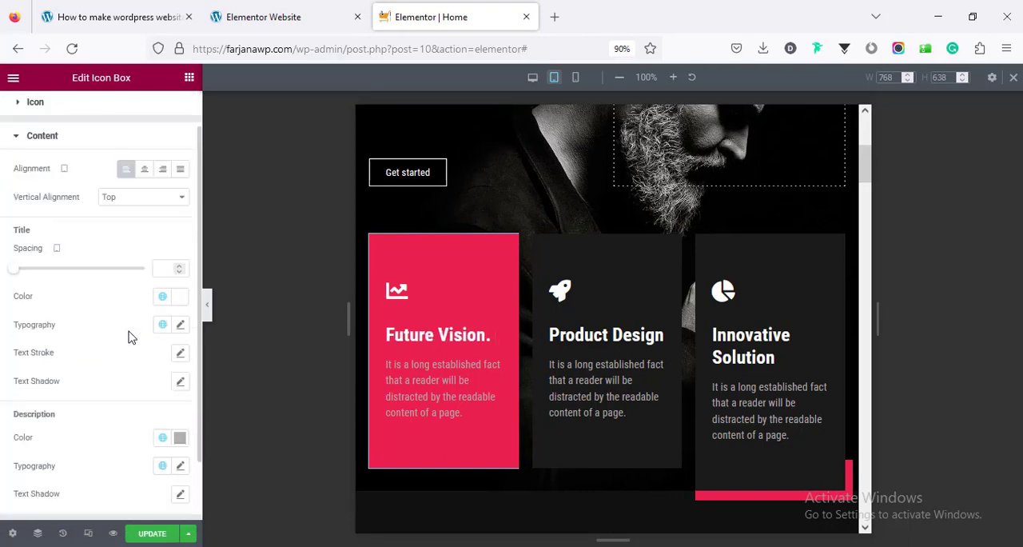
click(180, 325)
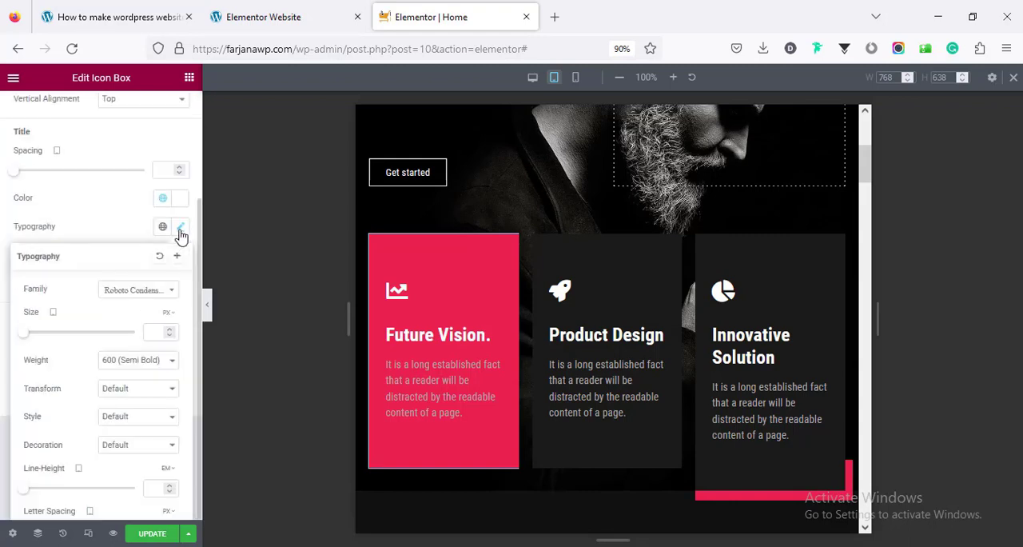
click(151, 331)
text(22)
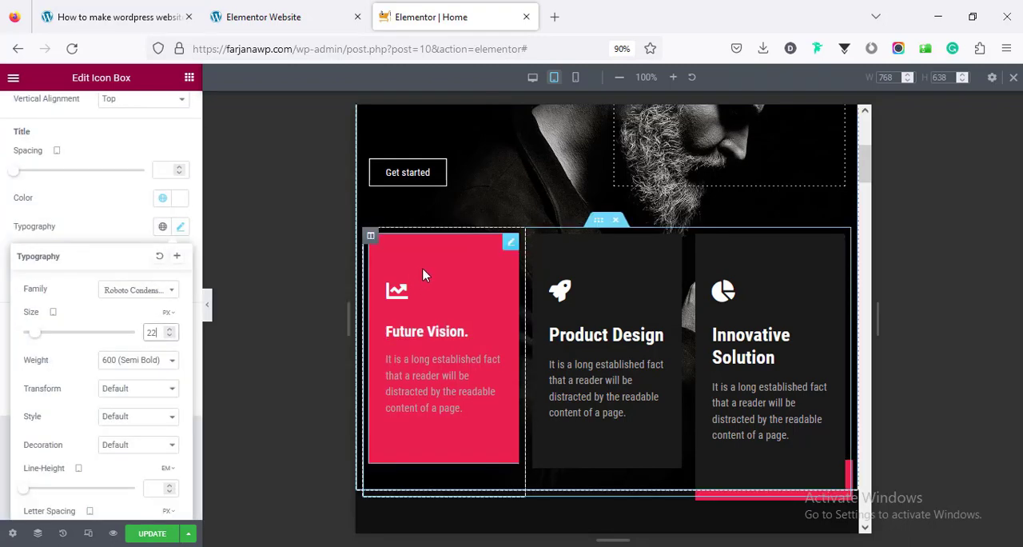
scroll(155, 184, up, 3)
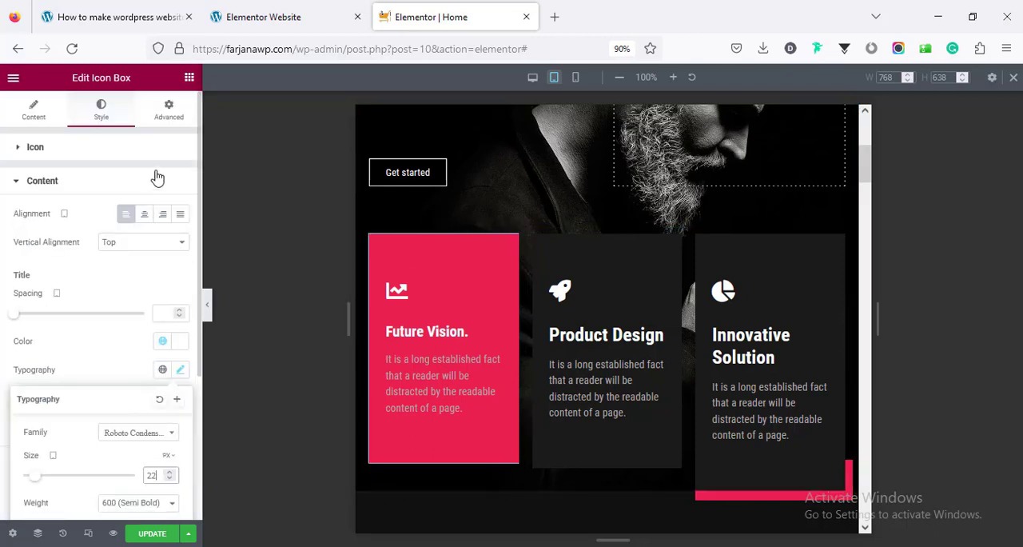
click(169, 110)
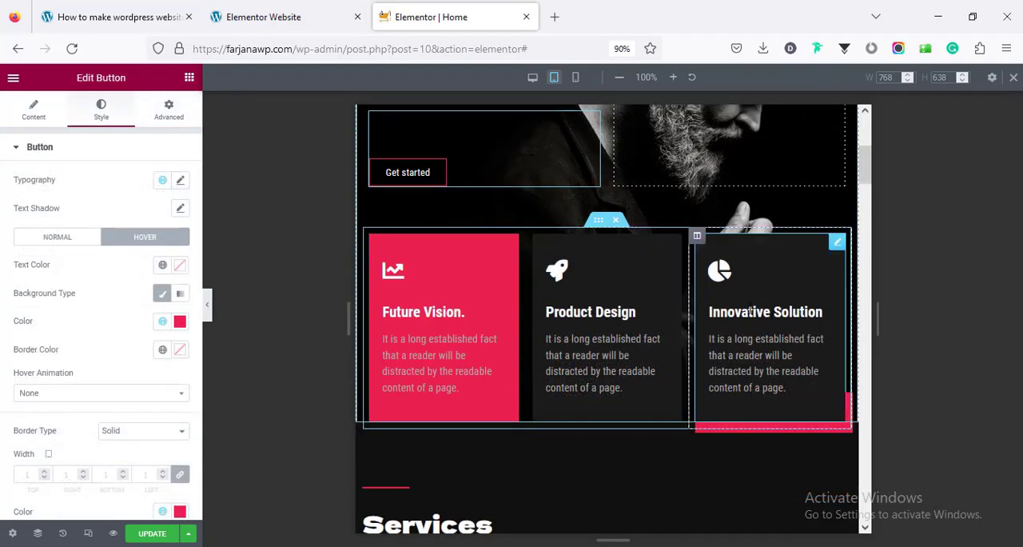
Set the "We're a digital agency." heading's font size to 35 px for mobile view and review the cards below
scroll(749, 312, up, 3)
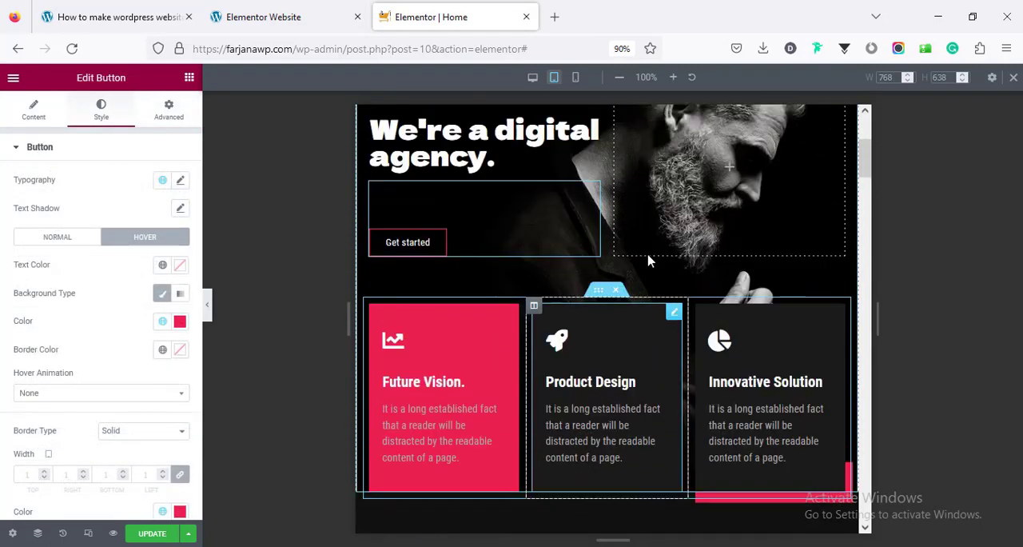
click(576, 78)
click(556, 210)
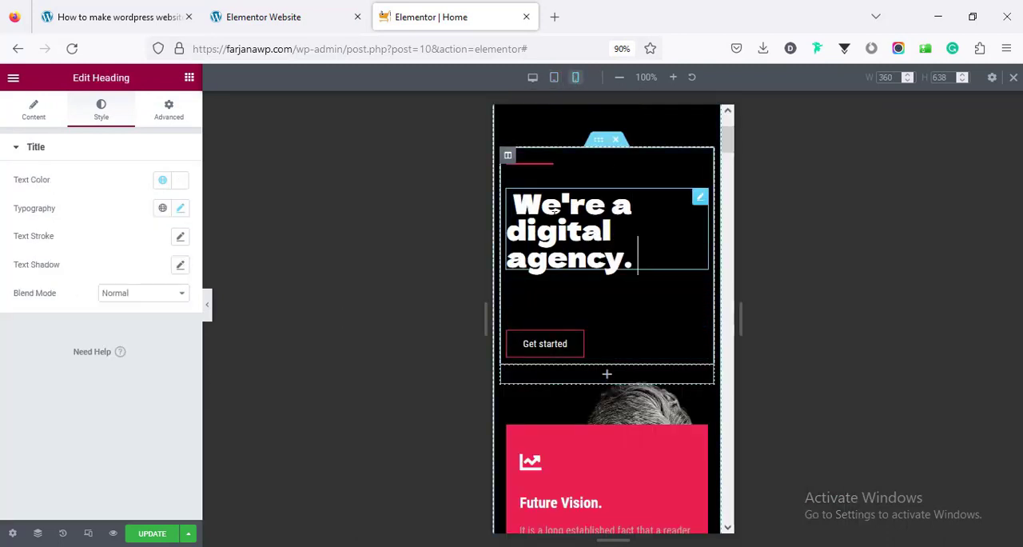
click(181, 208)
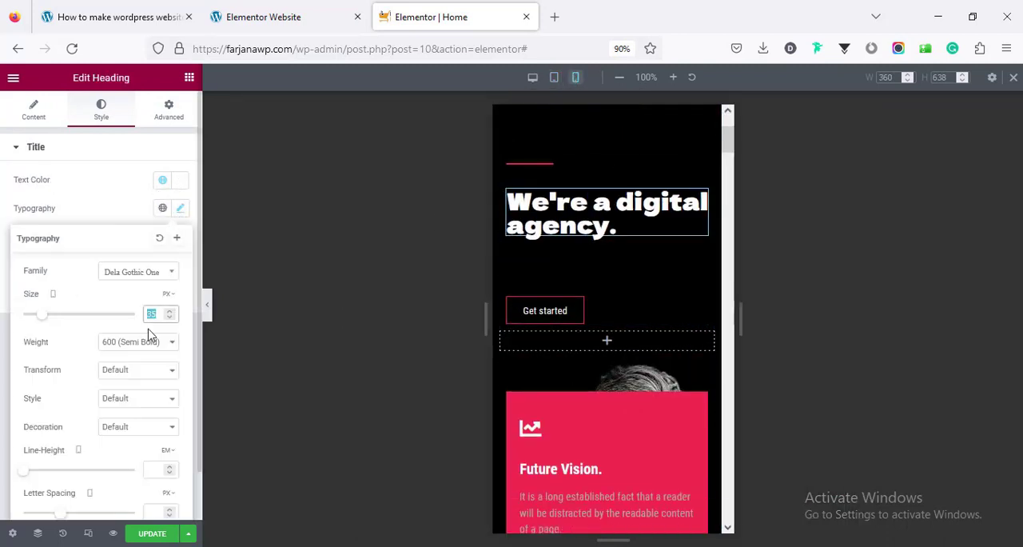
scroll(604, 367, down, 7)
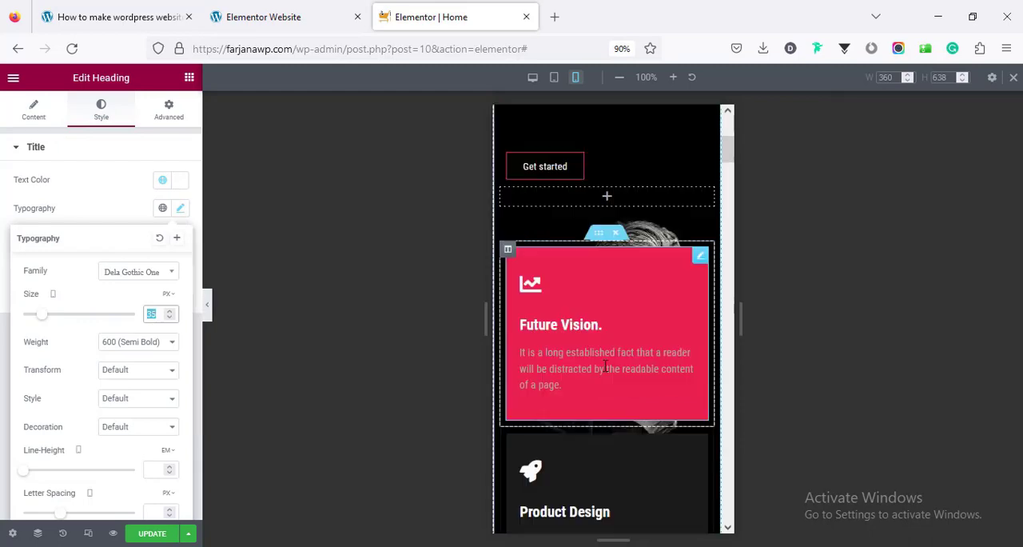
scroll(605, 367, up, 7)
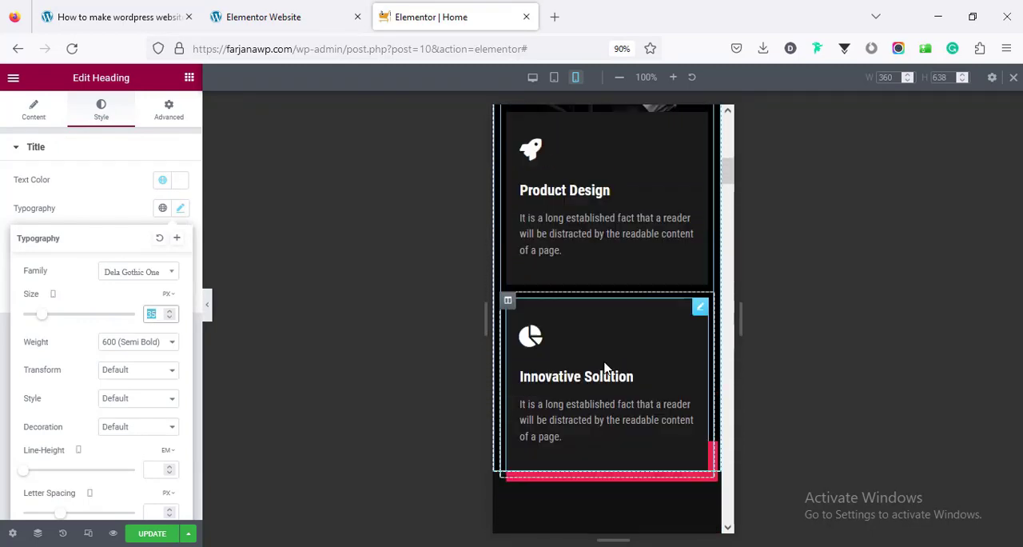
Try the Center Center and Top Center background image positions on the mobile hero section, and settle on Top Right
scroll(630, 252, up, 2)
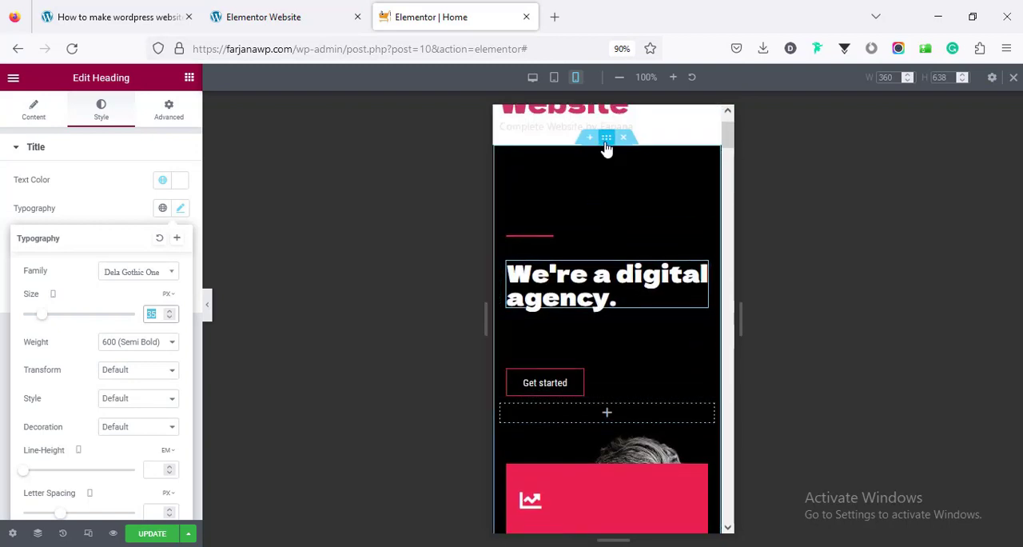
click(606, 139)
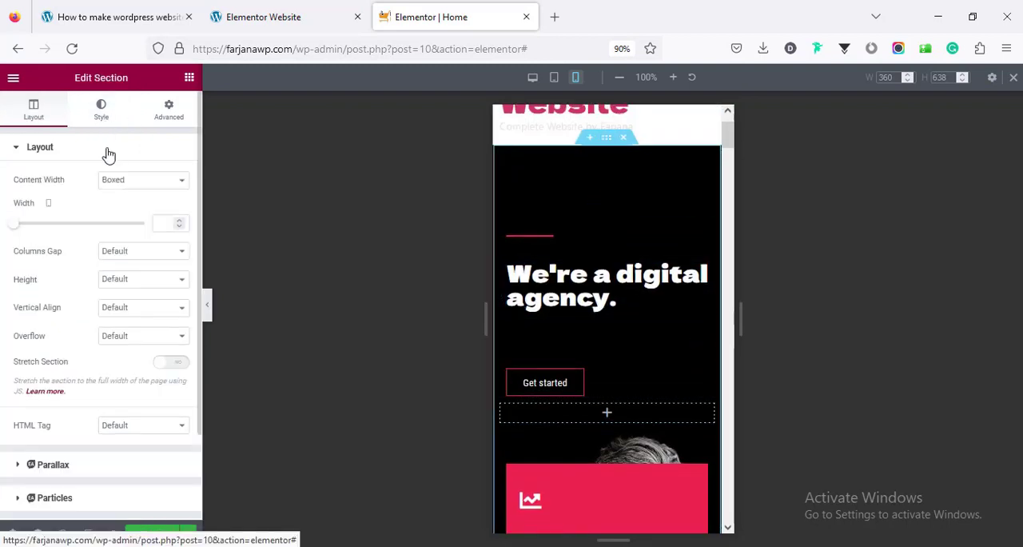
click(101, 110)
scroll(123, 368, down, 2)
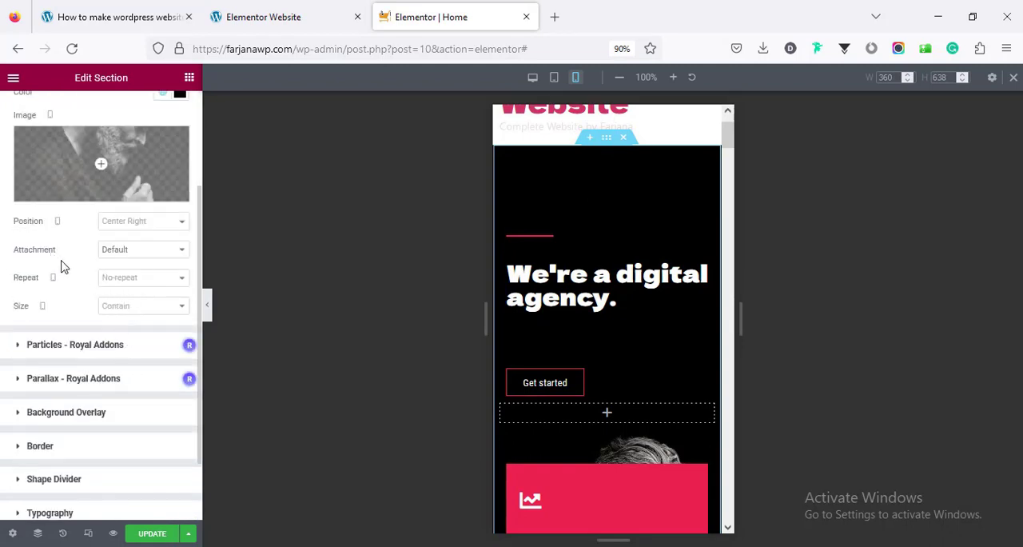
click(136, 229)
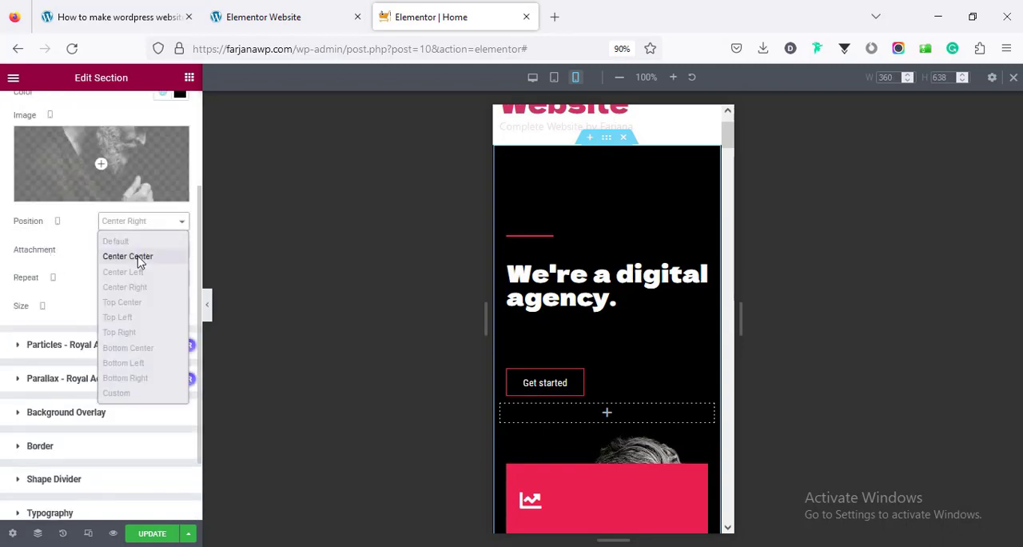
click(139, 261)
click(140, 224)
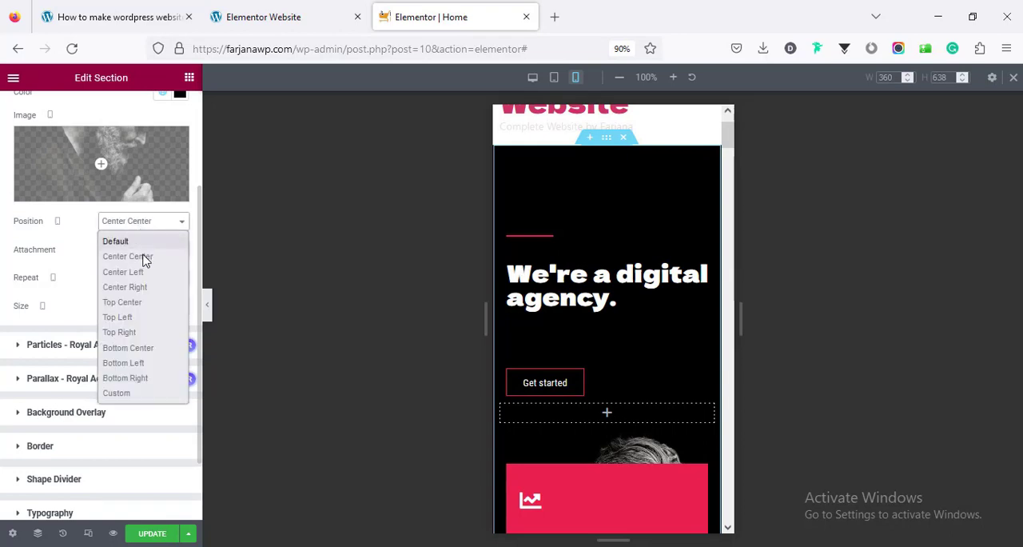
click(139, 302)
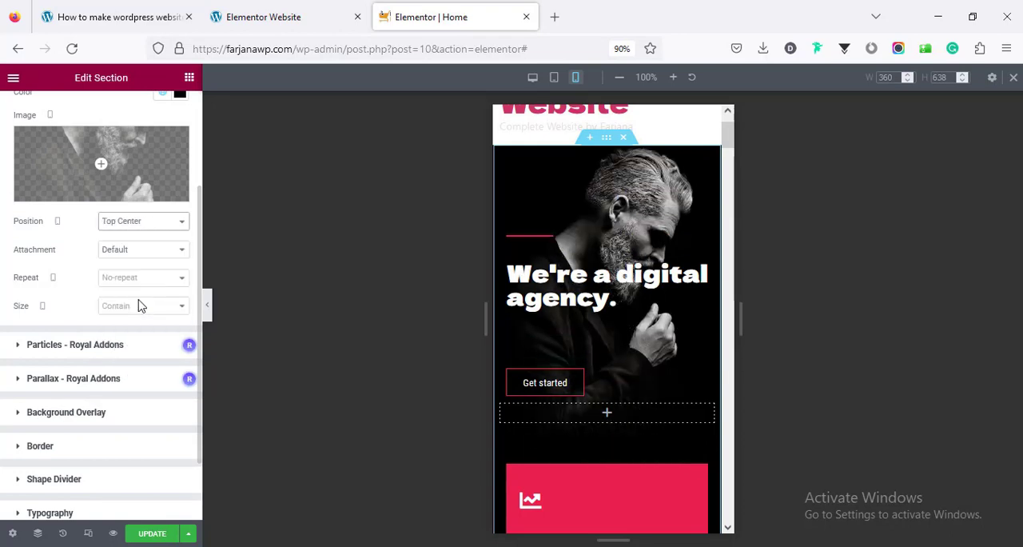
click(146, 229)
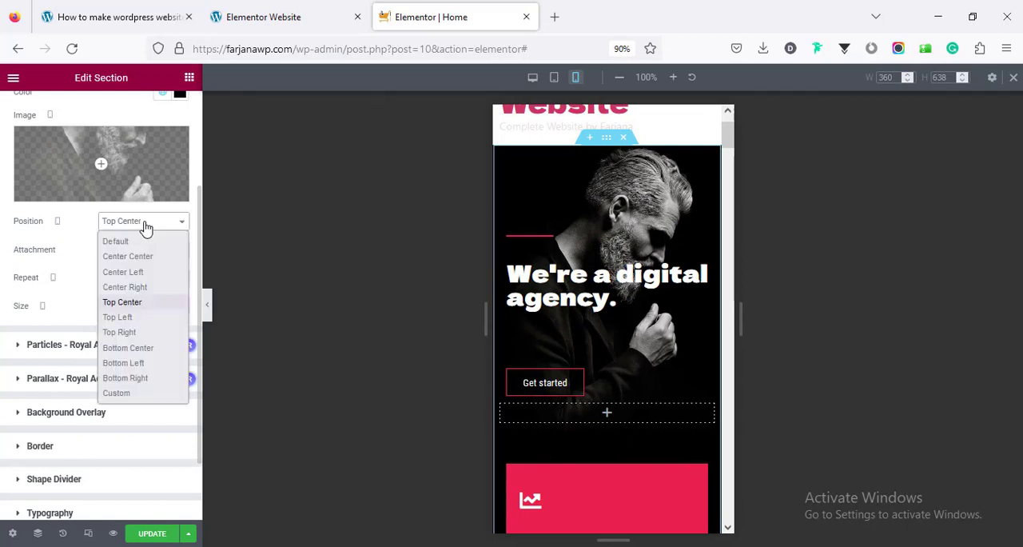
click(119, 331)
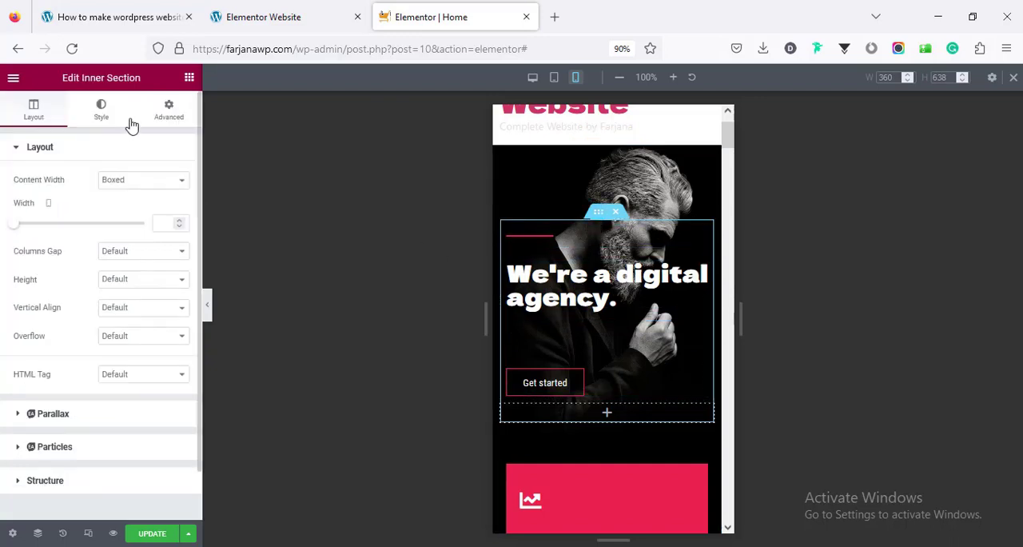
Set the hero inner section's mobile margins to 70 px at the top and 30 px at the bottom
click(168, 109)
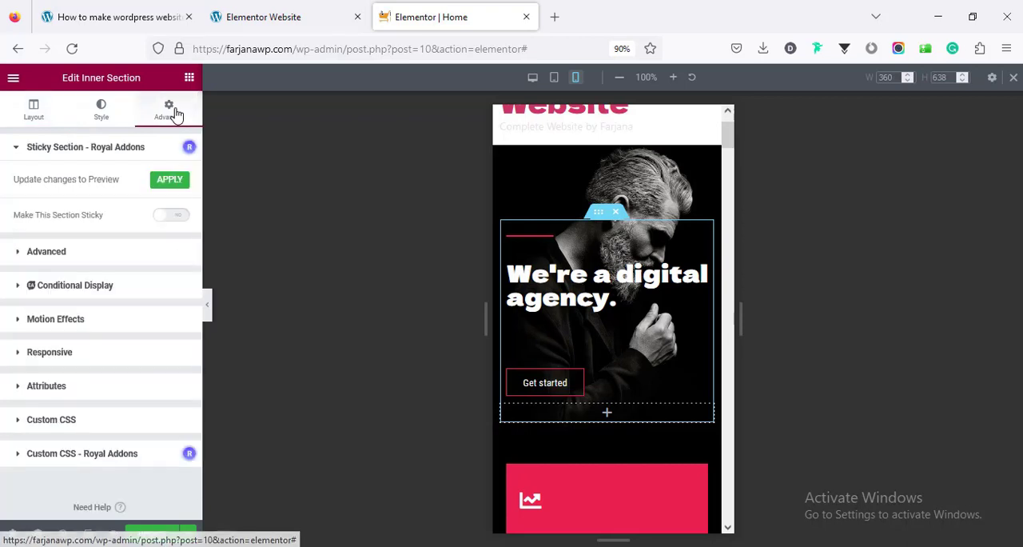
click(126, 256)
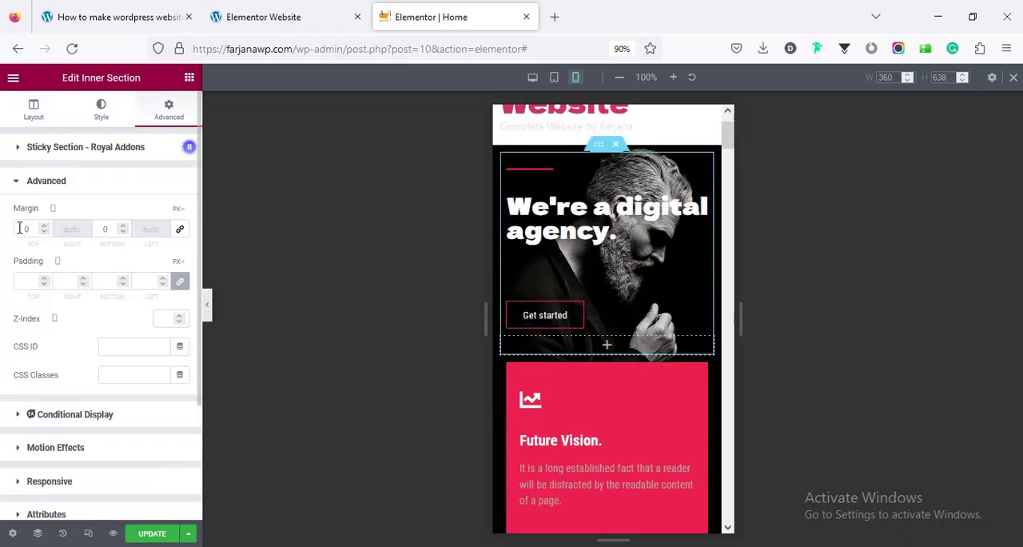
text(7)
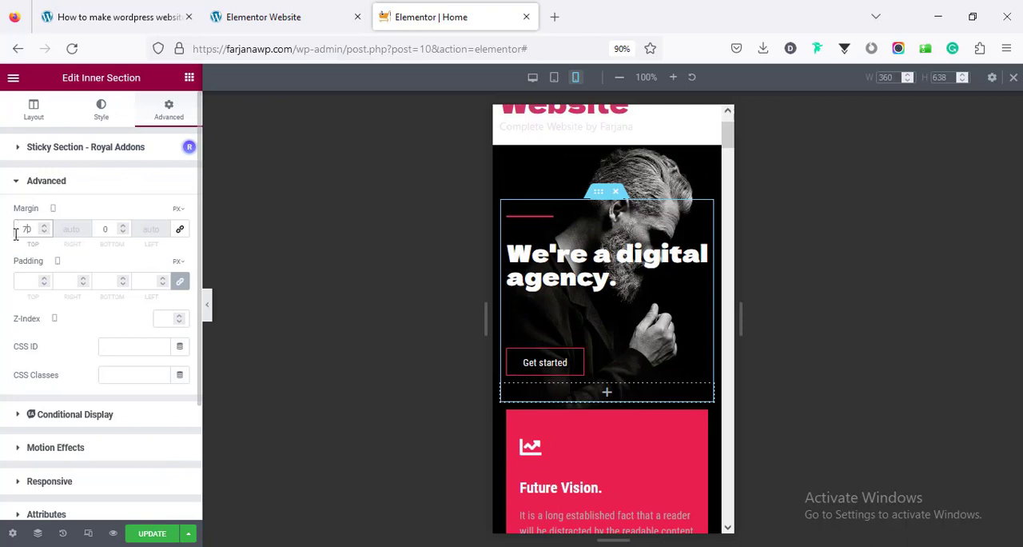
click(101, 235)
text(3)
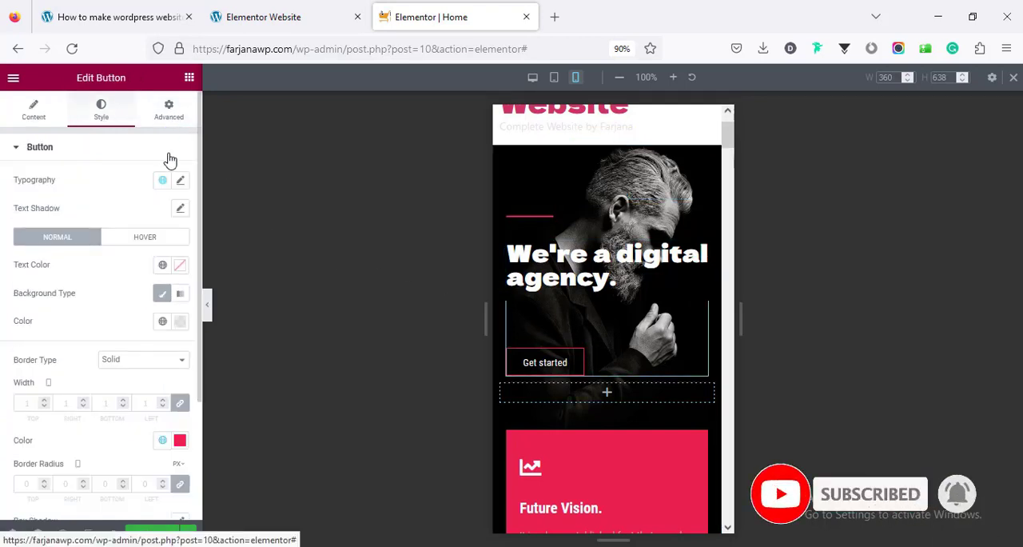
Unlink the Get started button's mobile margins and set the top margin to 50 px
click(172, 115)
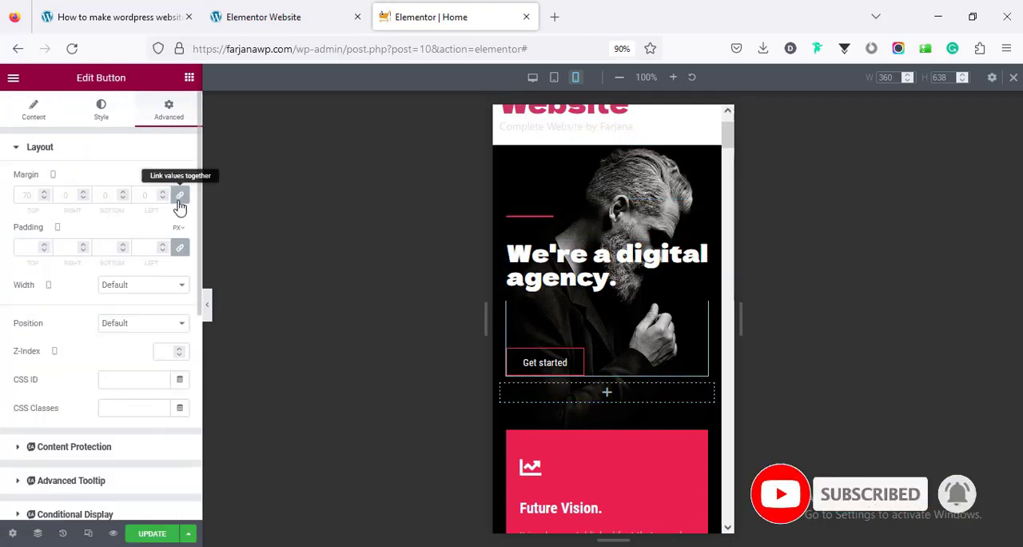
click(179, 197)
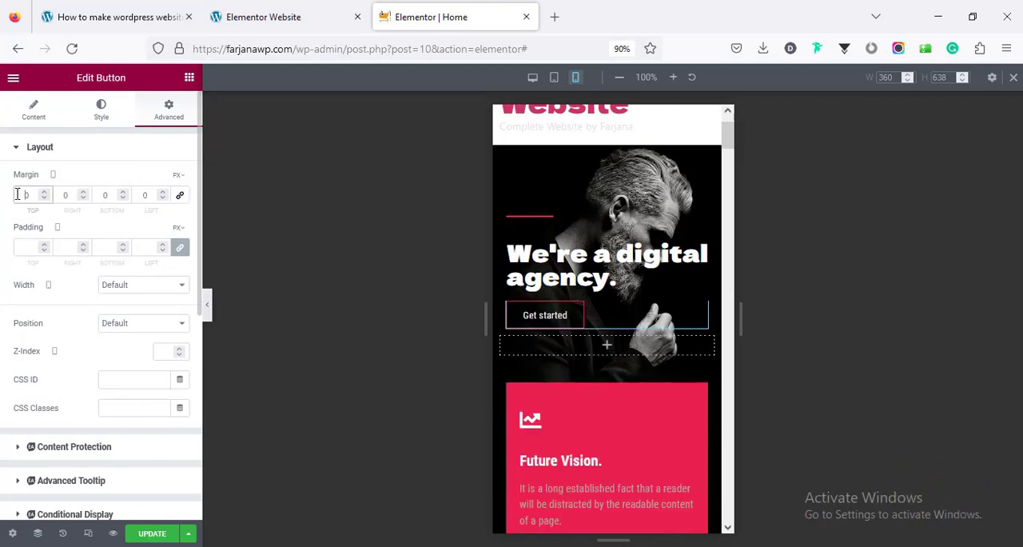
text(5)
scroll(589, 297, down, 7)
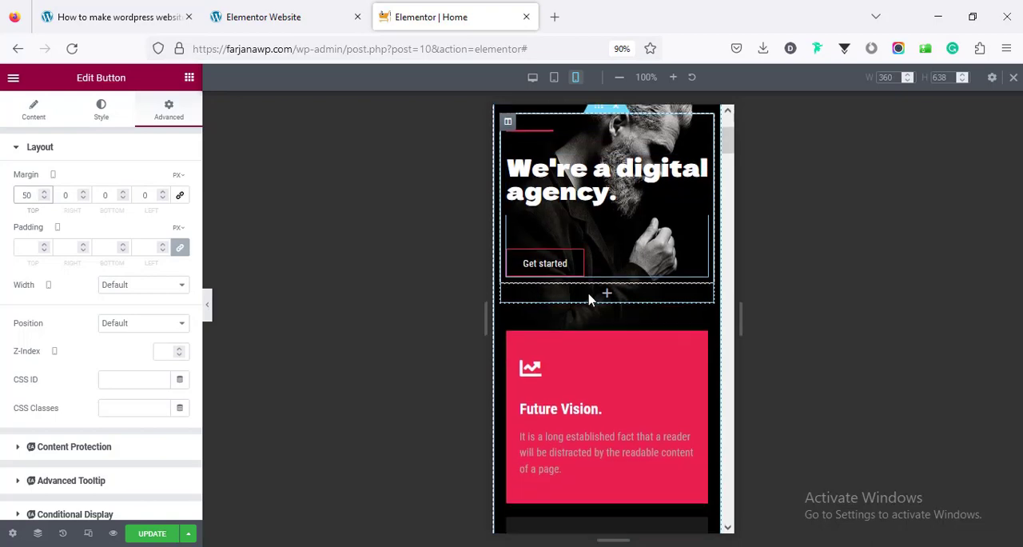
Return to tablet view and set the About section's Teamwork inner section to a minimum height of 500 px
click(553, 81)
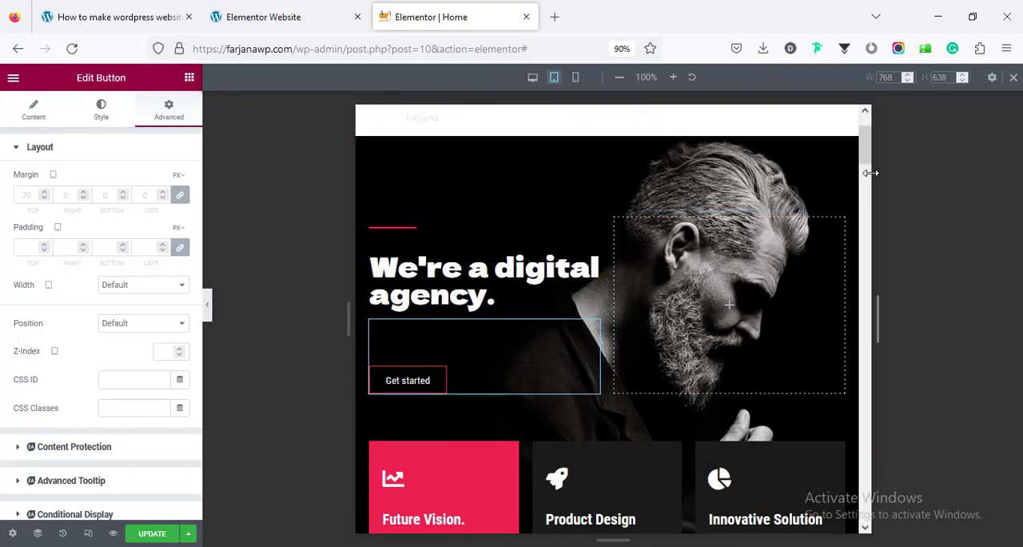
drag(866, 151, 877, 314)
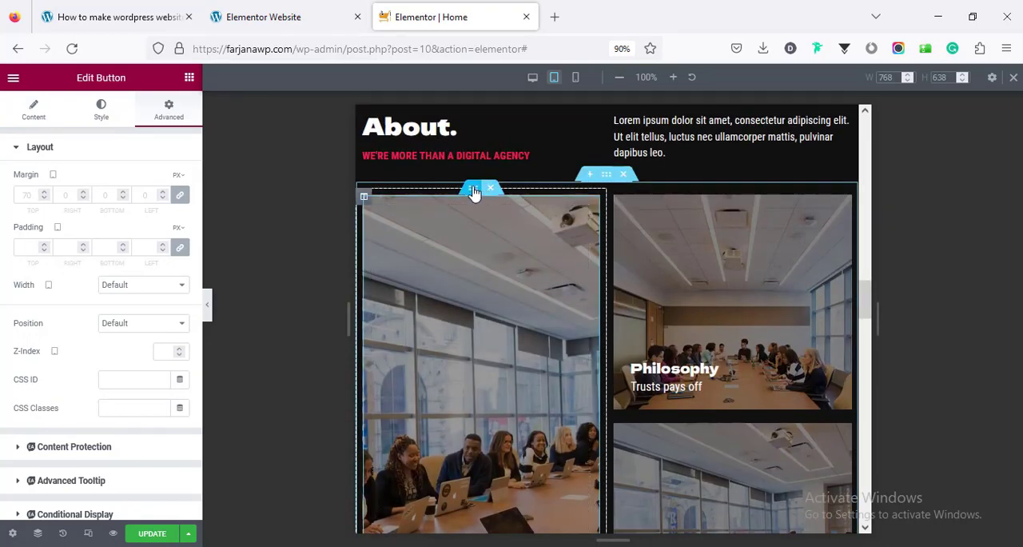
click(470, 190)
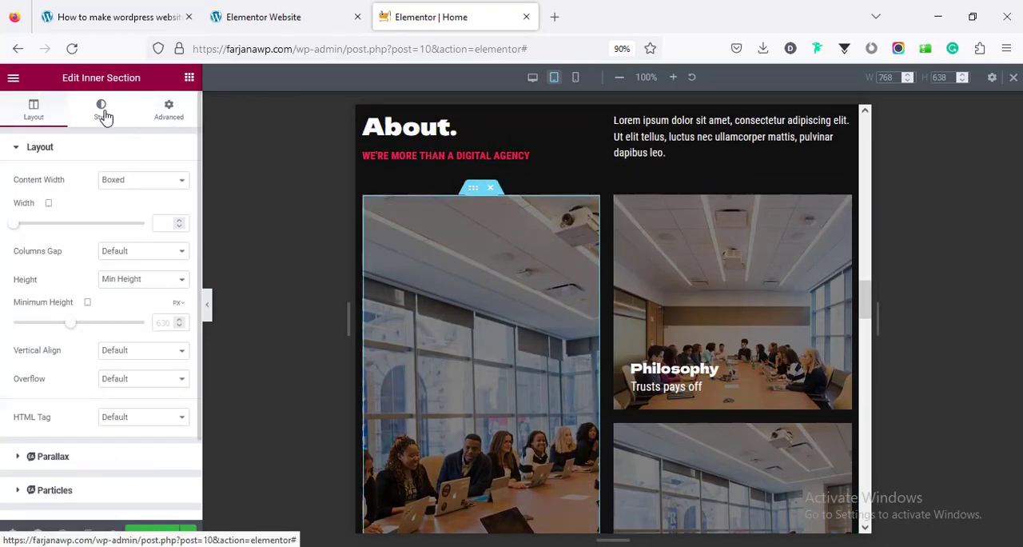
click(43, 120)
scroll(137, 282, down, 2)
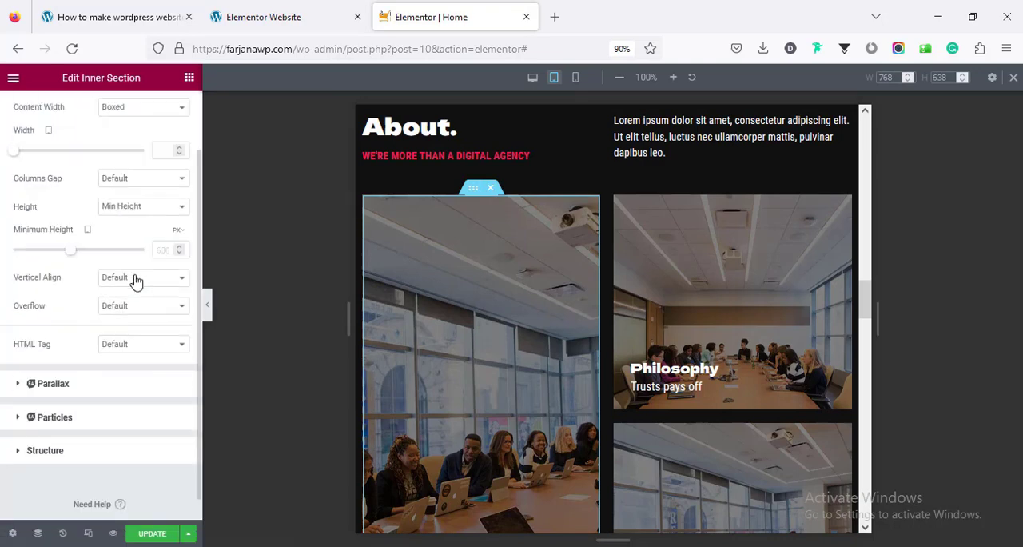
scroll(137, 282, down, 1)
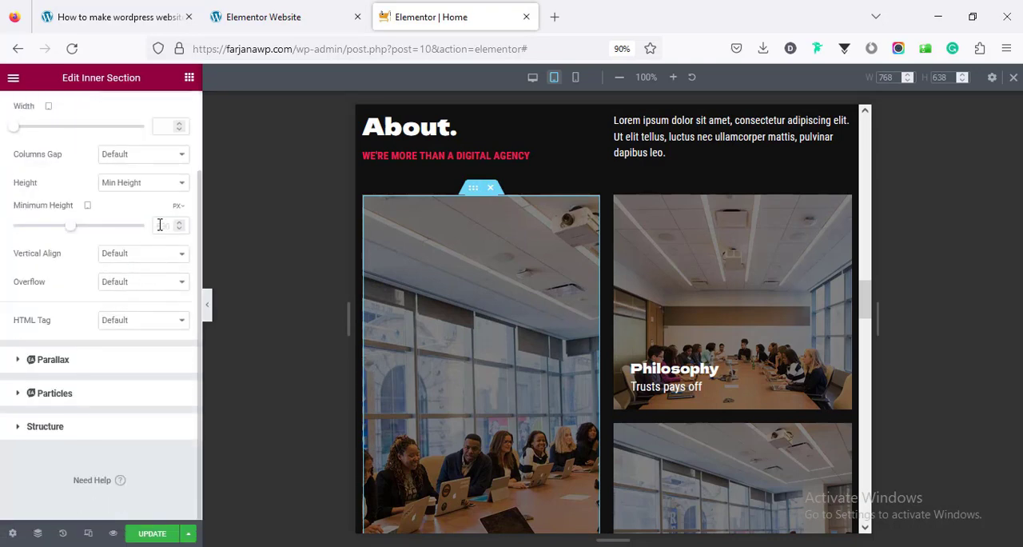
scroll(554, 345, down, 3)
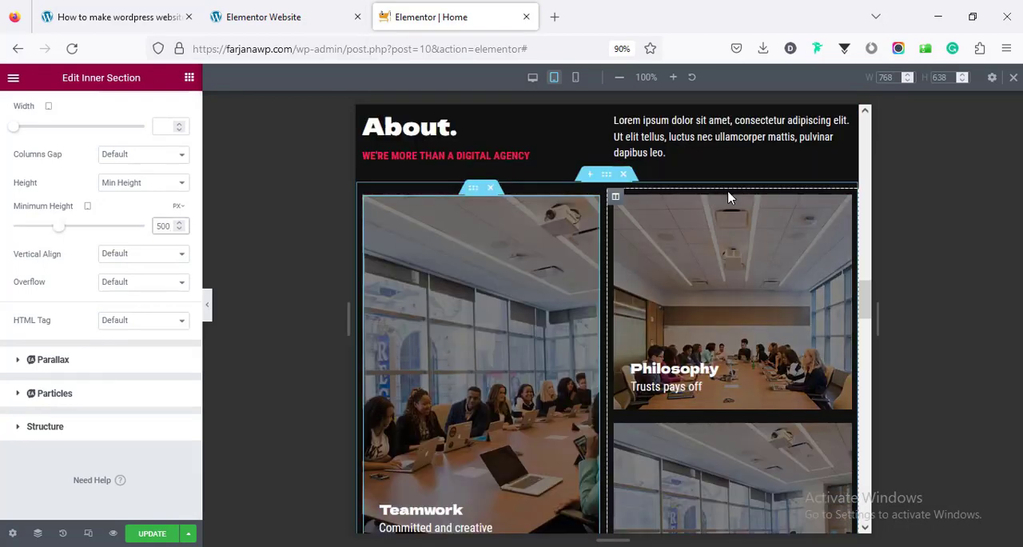
Set the tablet minimum height to 230 px for the Philosophy inner section and 220 px for the Office inner section
click(728, 191)
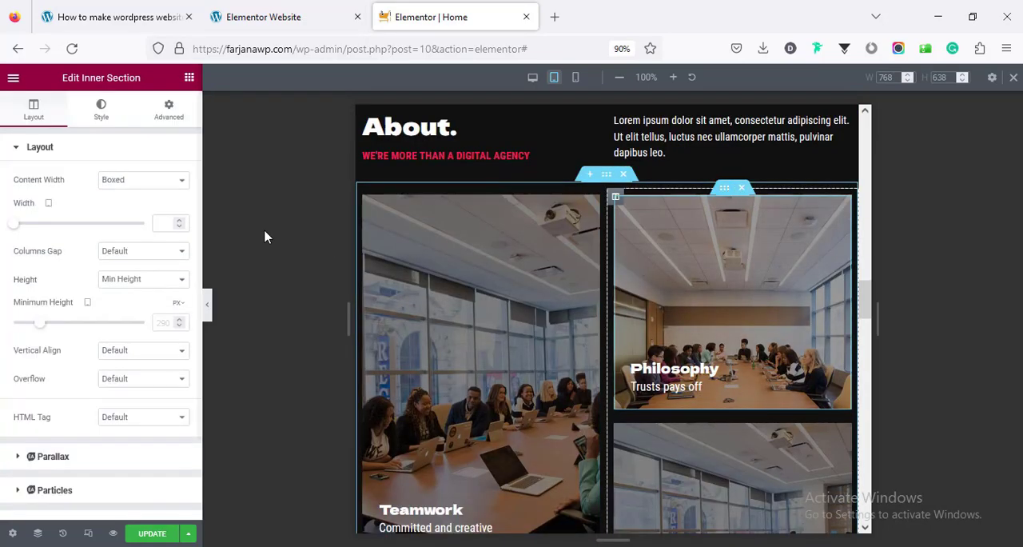
click(165, 324)
text(230)
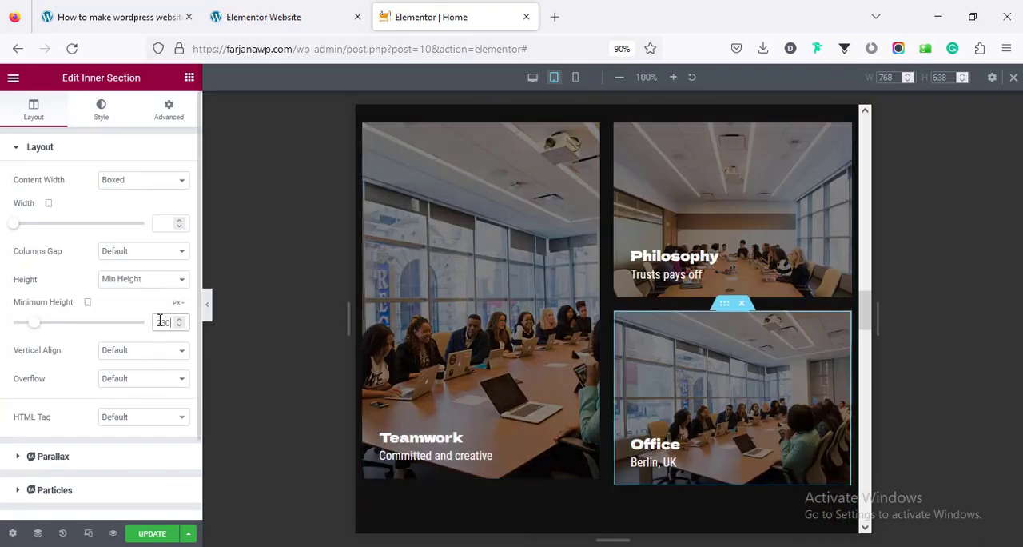
double_click(159, 321)
text(220)
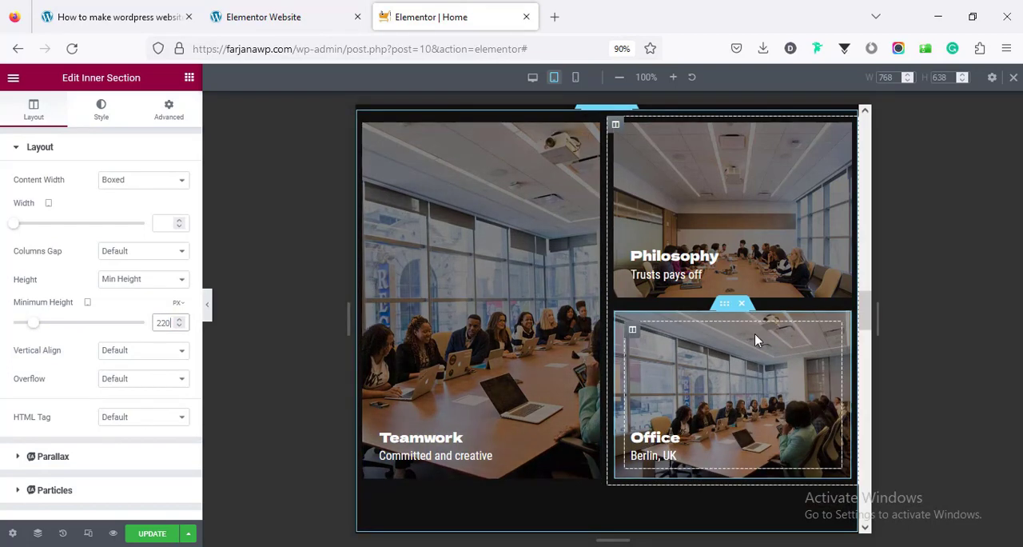
Switch to mobile view and set the About section's Teamwork inner section to a minimum height of 250 px
scroll(863, 342, down, 4)
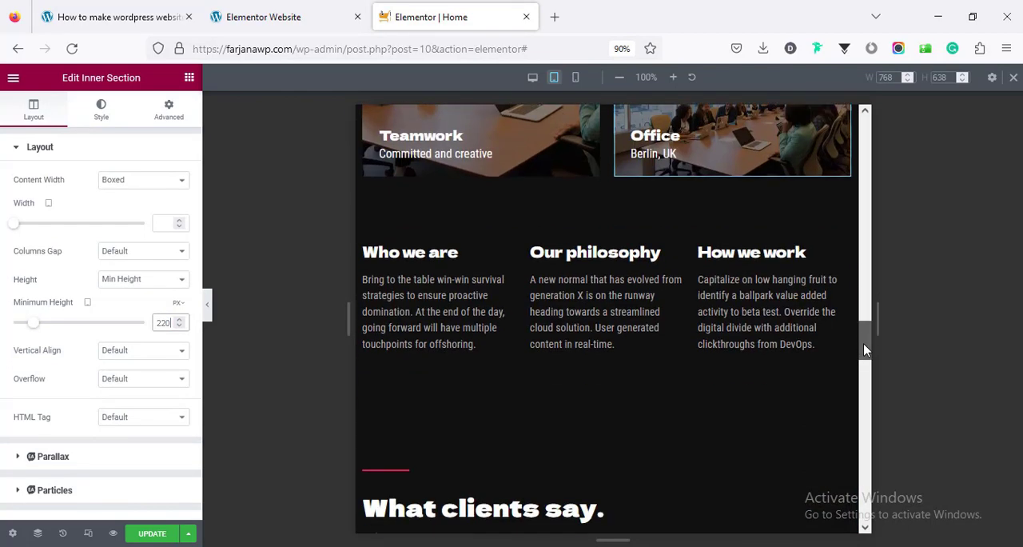
scroll(861, 345, down, 10)
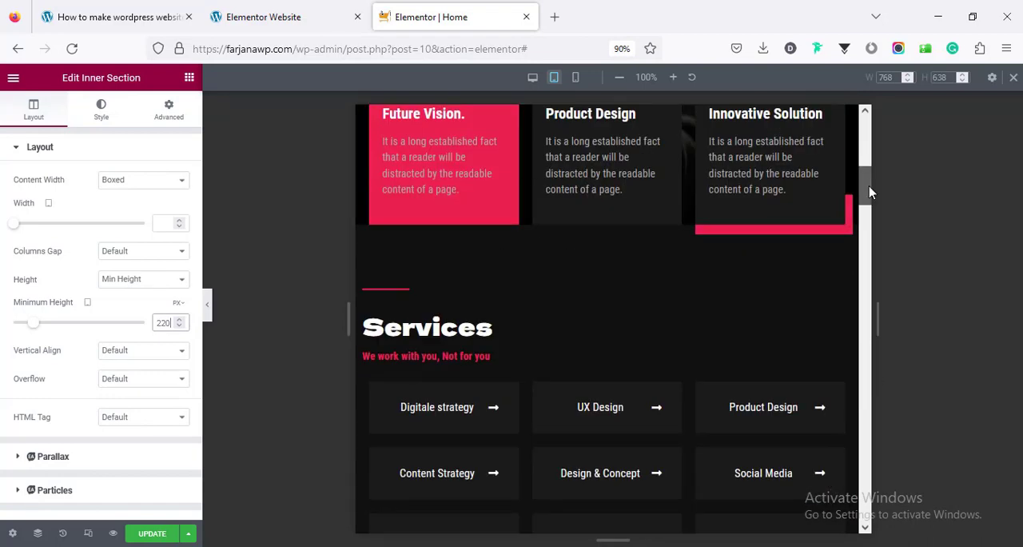
click(576, 78)
scroll(729, 214, up, 10)
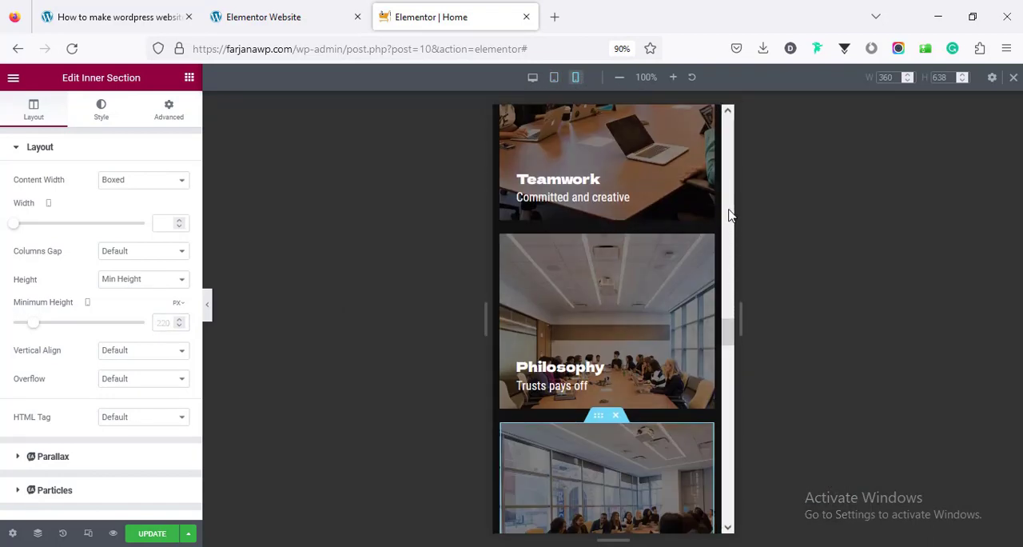
drag(732, 323, 730, 265)
drag(735, 283, 741, 303)
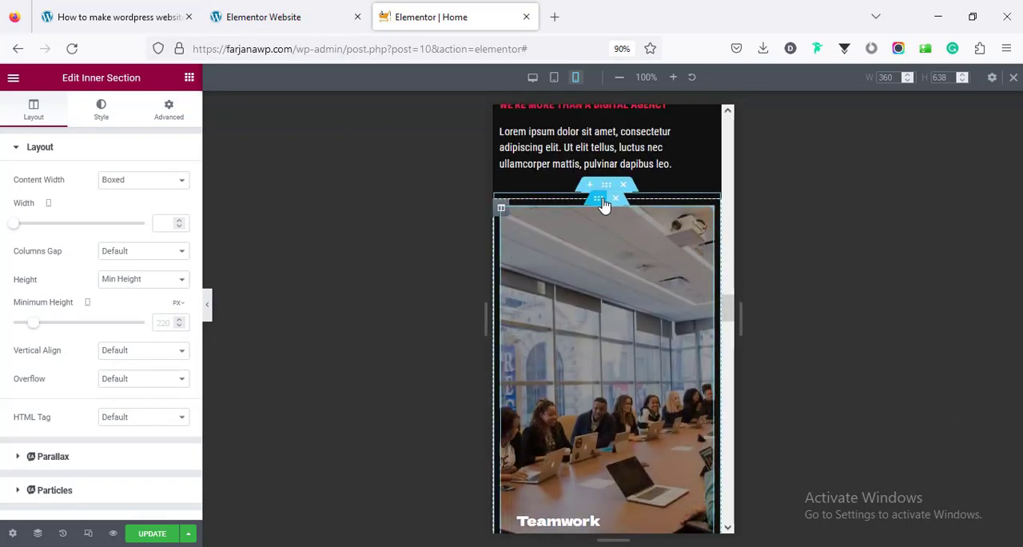
click(604, 205)
click(156, 322)
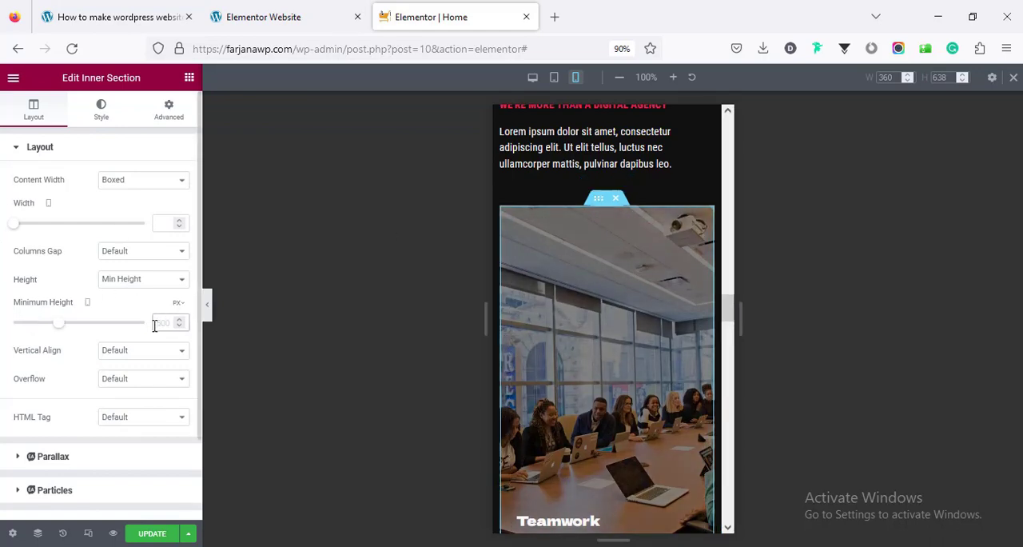
text(250)
Check the remaining sections in mobile view, then update the page and exit responsive mode
scroll(729, 343, down, 5)
scroll(739, 344, down, 7)
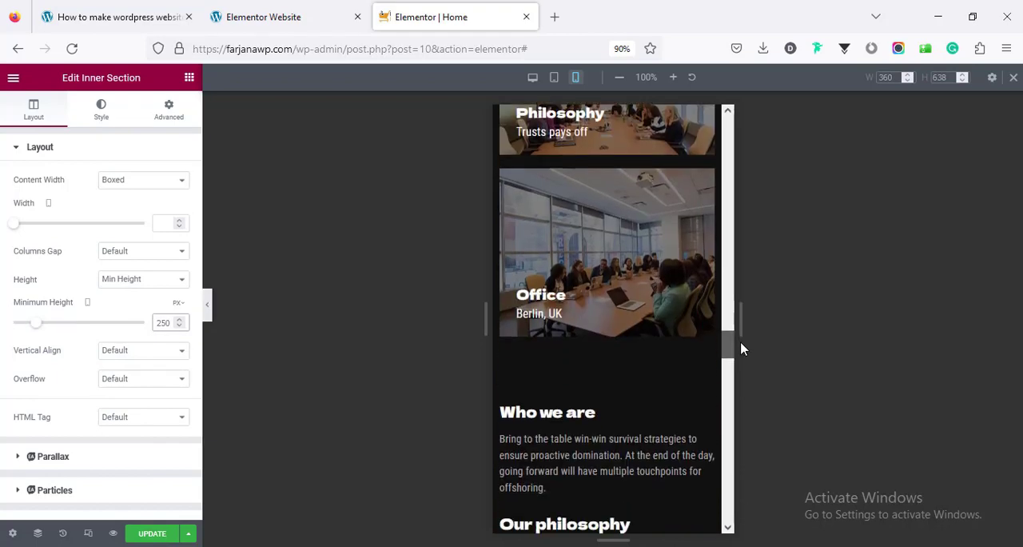
scroll(758, 380, down, 10)
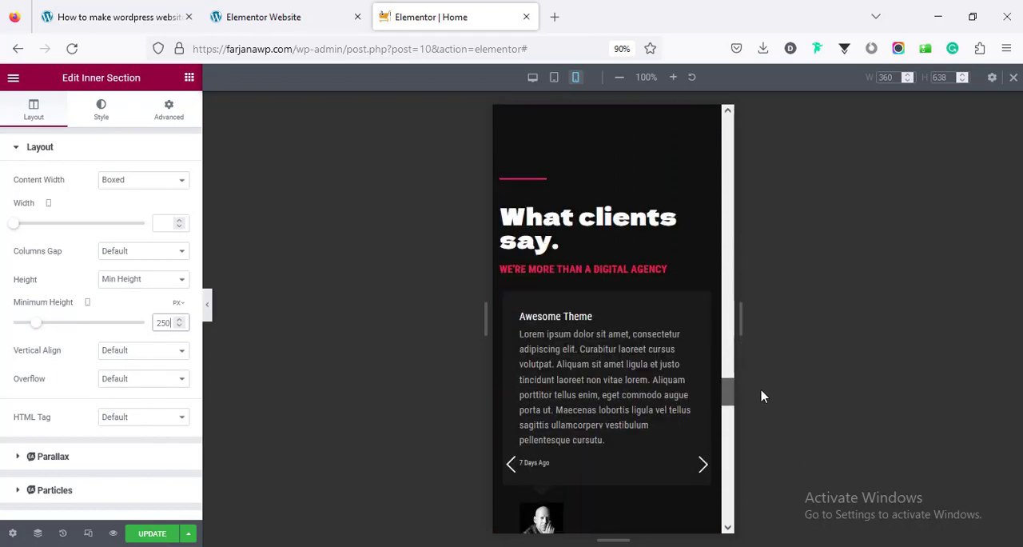
scroll(769, 447, down, 10)
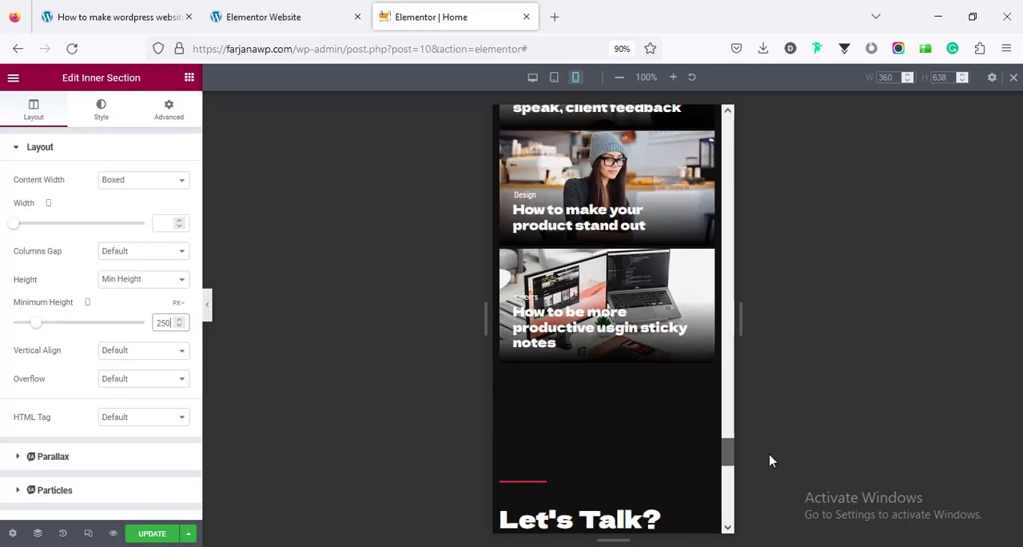
scroll(766, 481, down, 2)
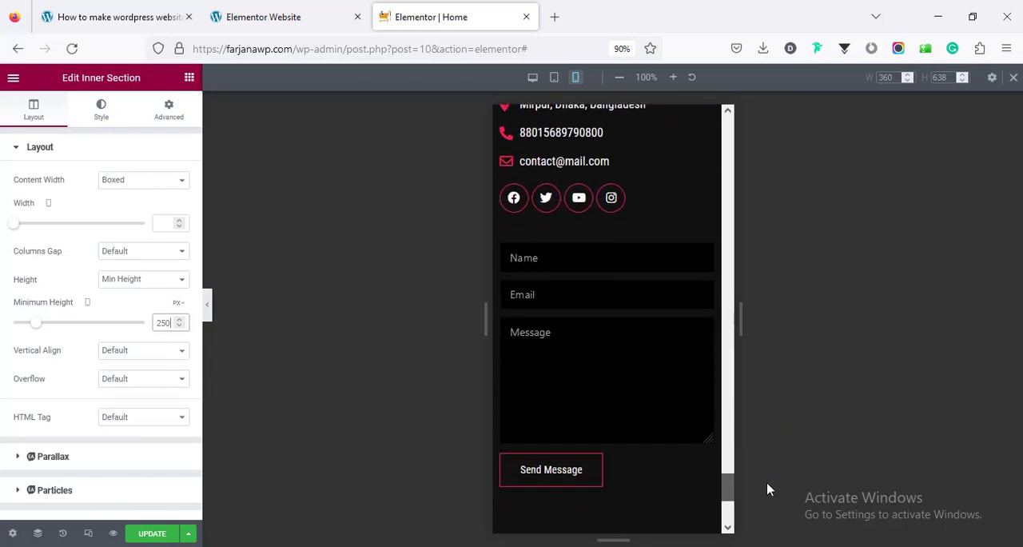
scroll(751, 403, up, 20)
scroll(736, 135, up, 2)
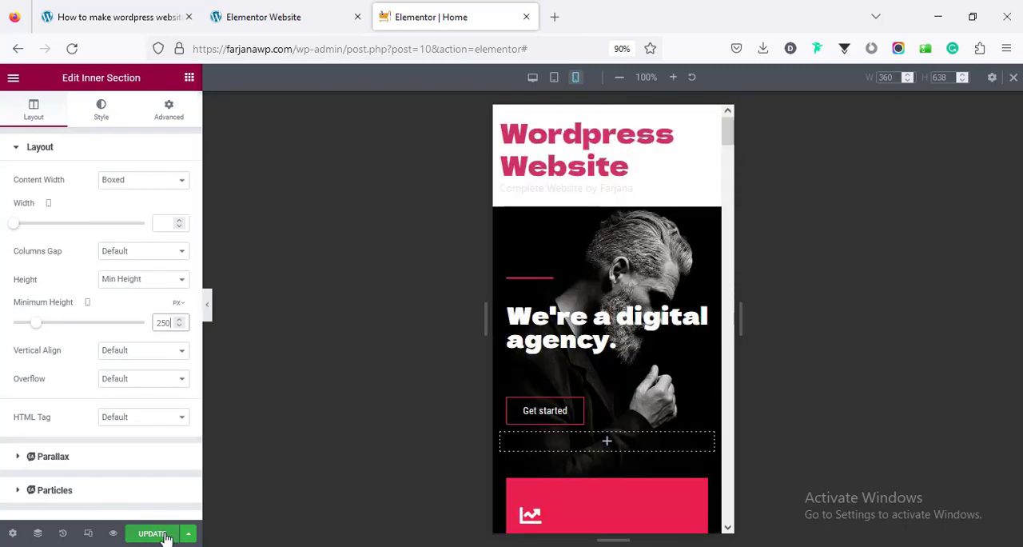
click(158, 537)
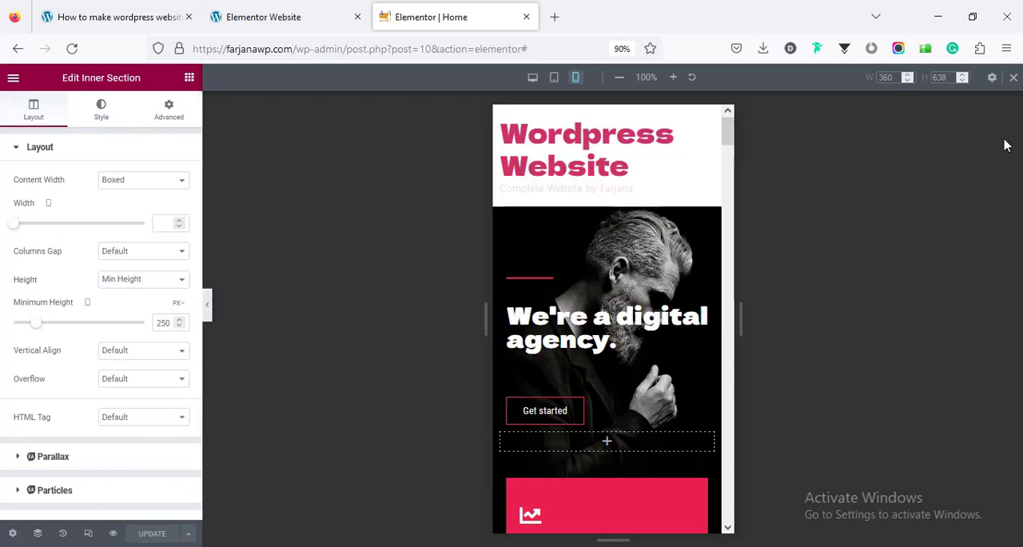
click(1013, 78)
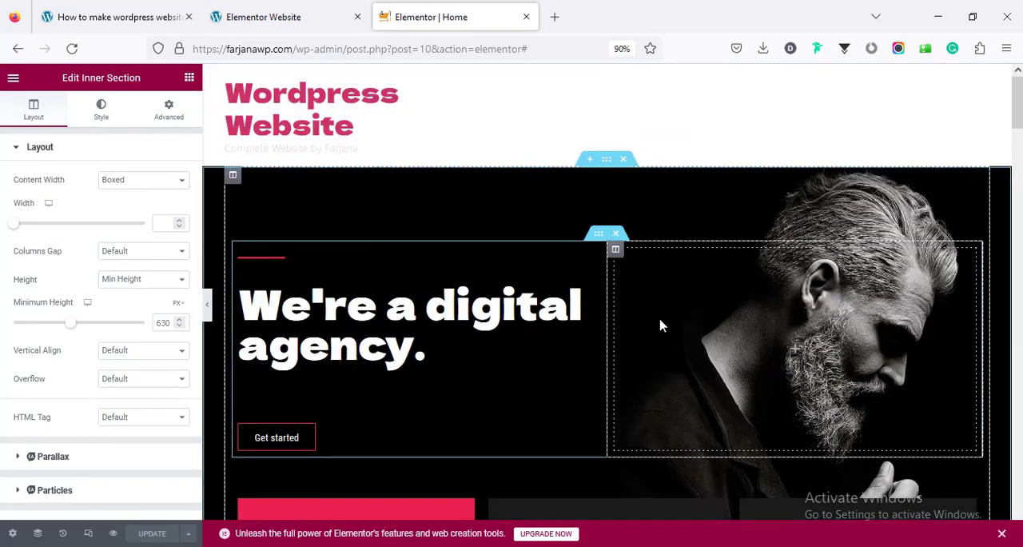
Check the tutorial's step list, view the live Home page from the editor, and open the site's Menus page in a new tab
click(137, 24)
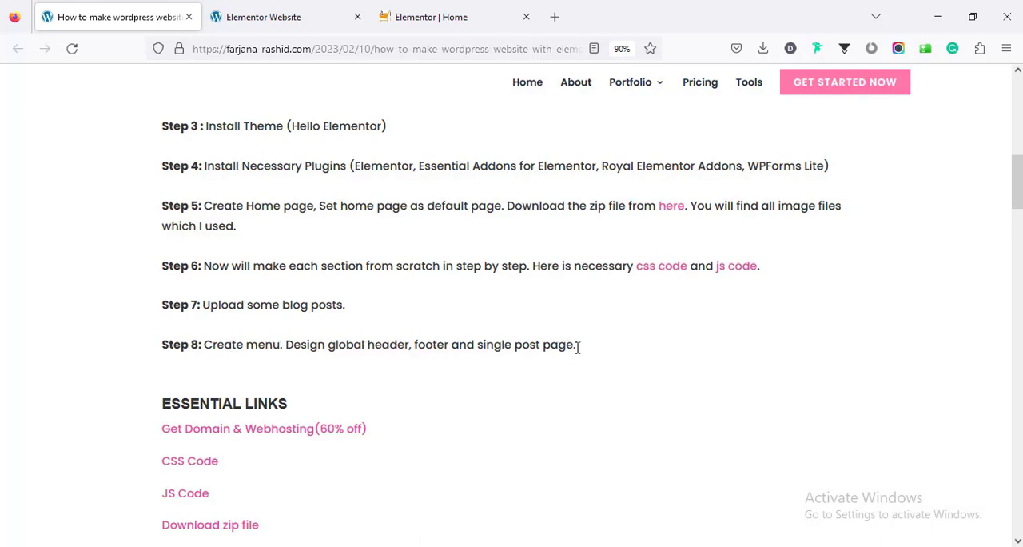
click(428, 16)
click(12, 79)
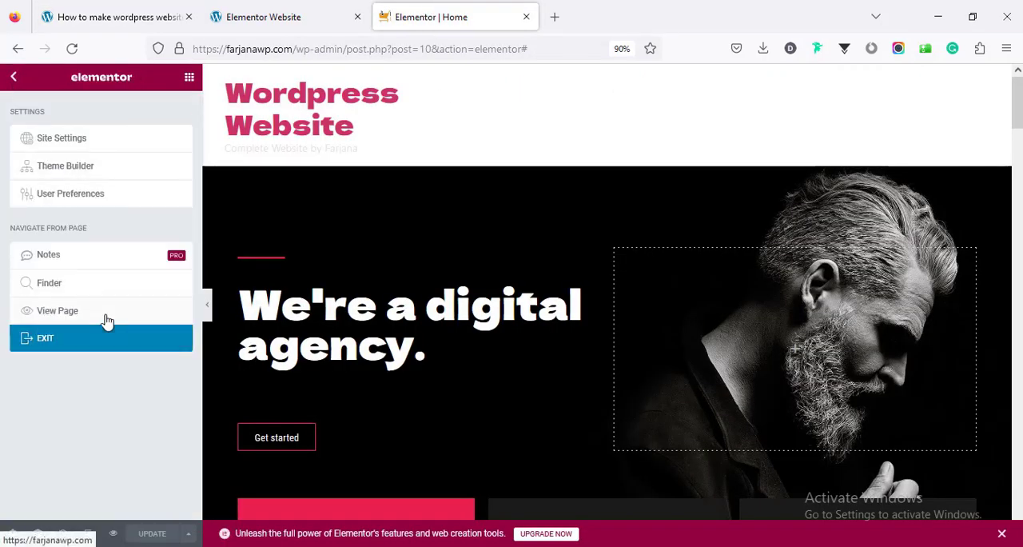
click(57, 310)
scroll(171, 342, up, 5)
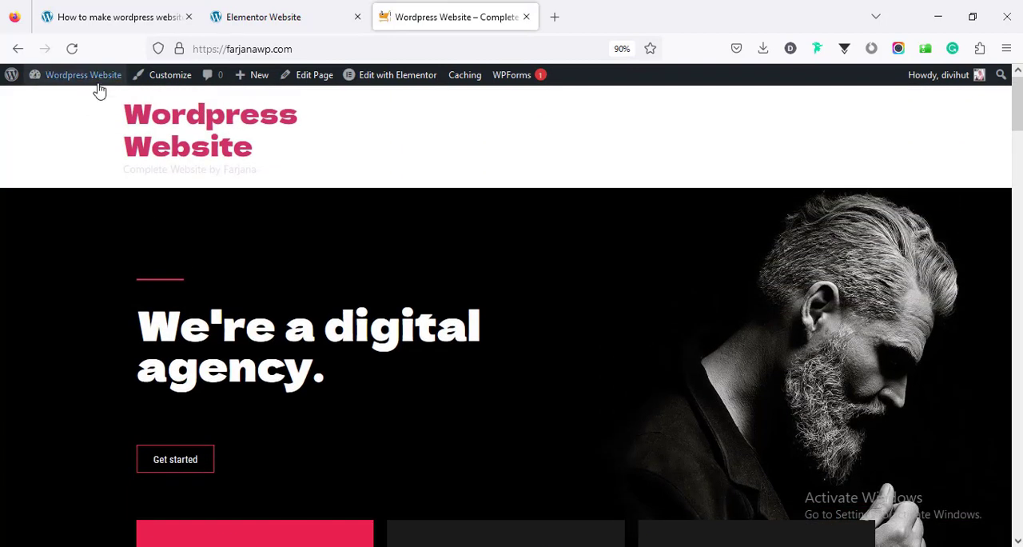
mouse_move(95, 80)
middle_click(80, 141)
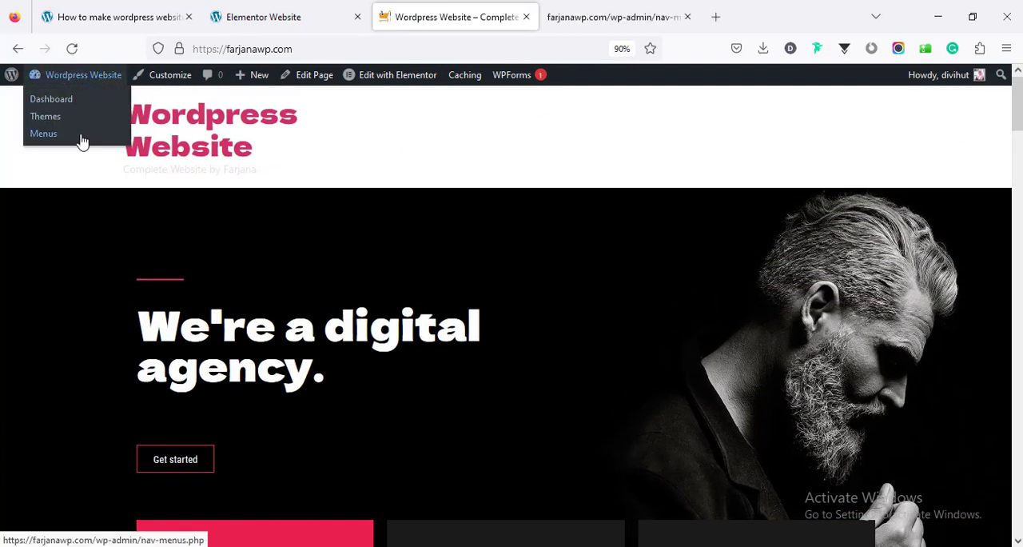
click(608, 16)
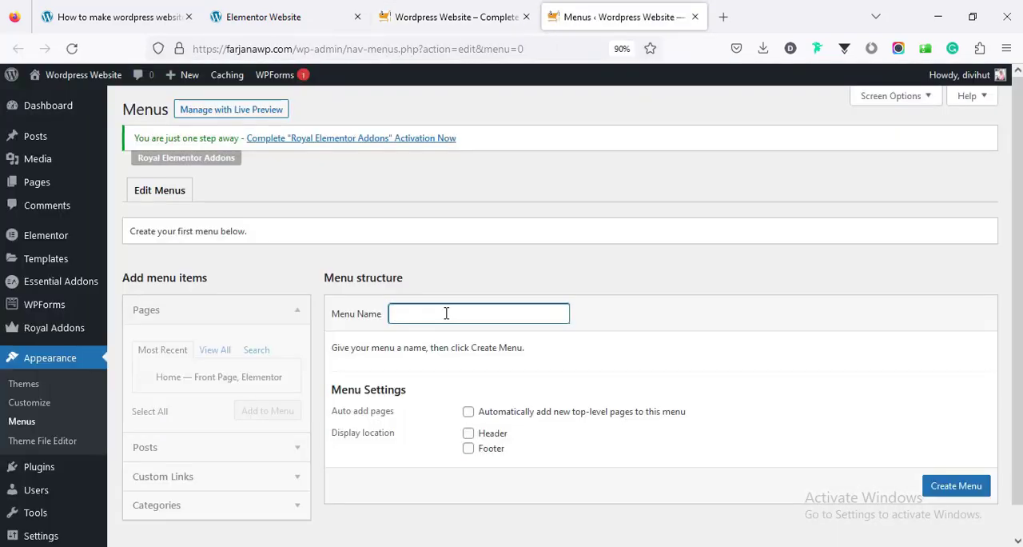
Create a menu named Main Menu, assign it to the Header display location and save it
click(446, 313)
text(Ma)
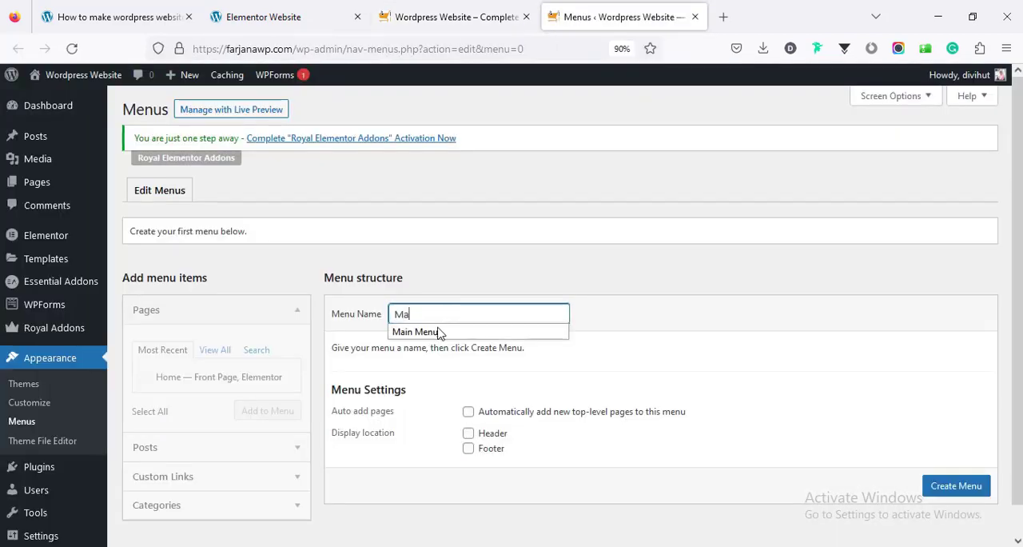
click(418, 330)
key(Return)
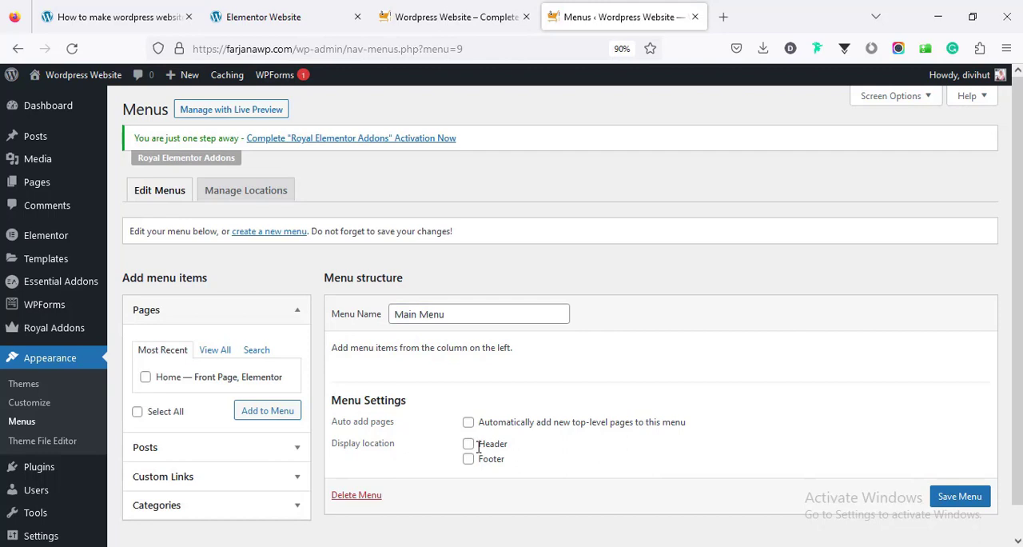
click(468, 445)
click(967, 497)
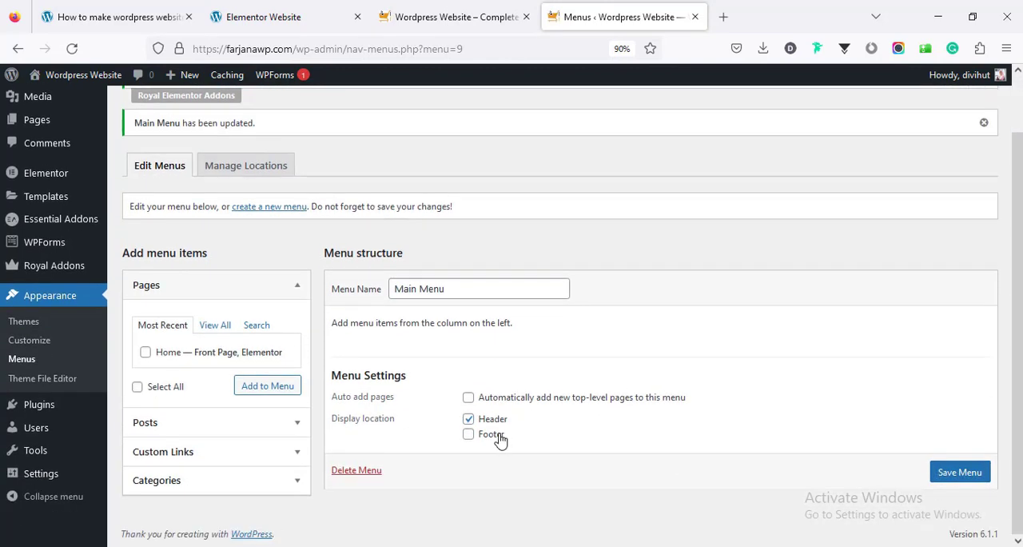
Add a custom link to Main Menu with the link text Home and the URL #home
click(168, 456)
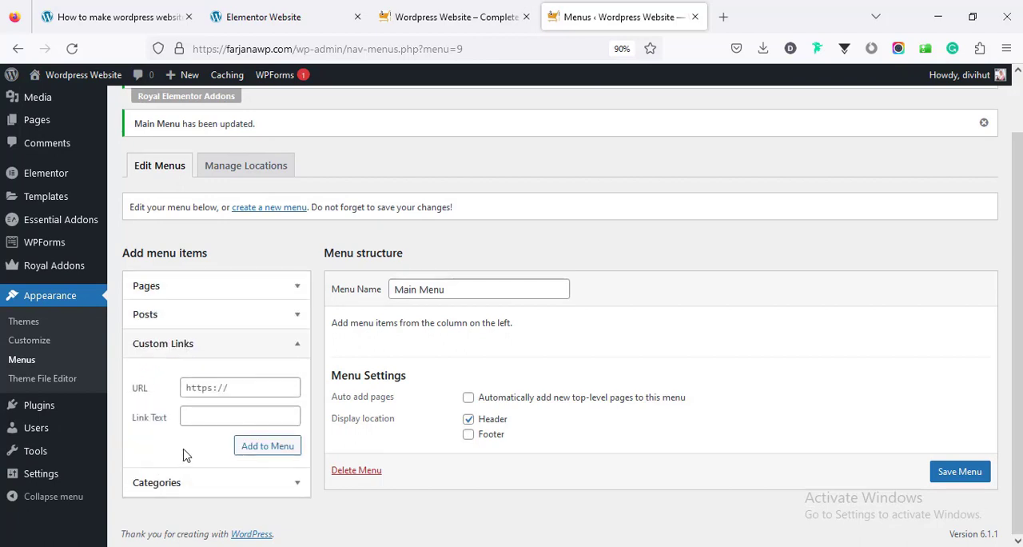
click(258, 417)
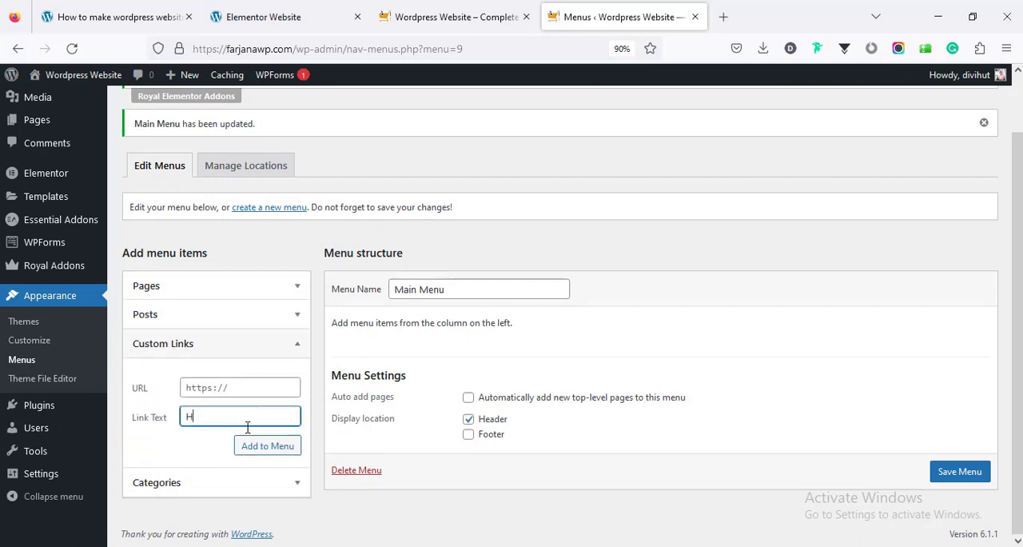
text(Home)
click(251, 388)
text(#)
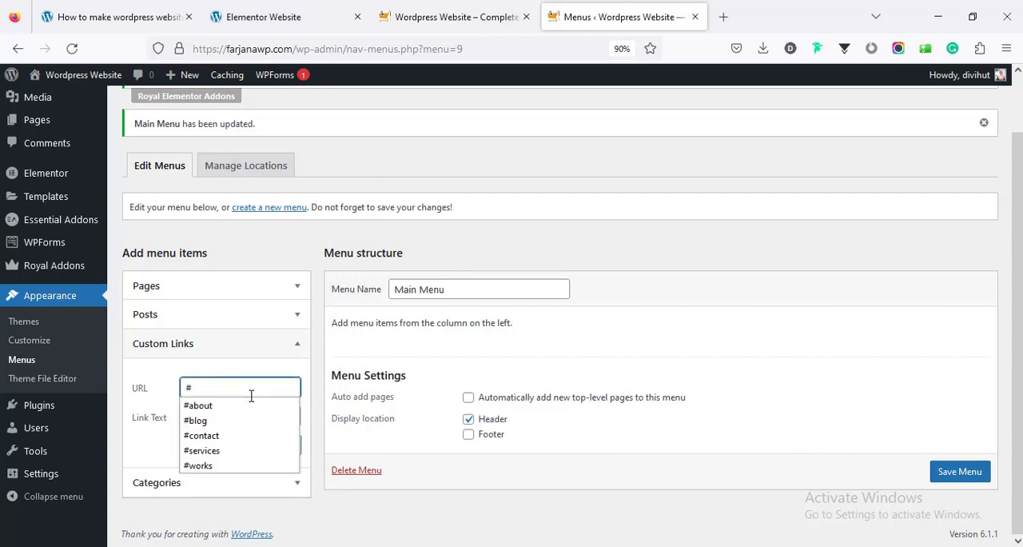
text(home)
click(265, 447)
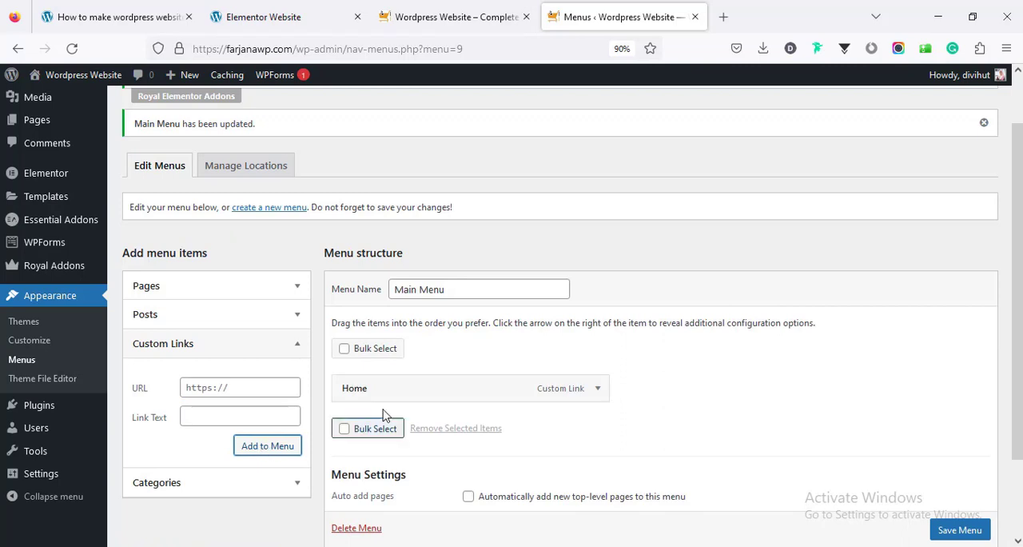
Expand the Home menu item and copy the word home from its URL
click(596, 389)
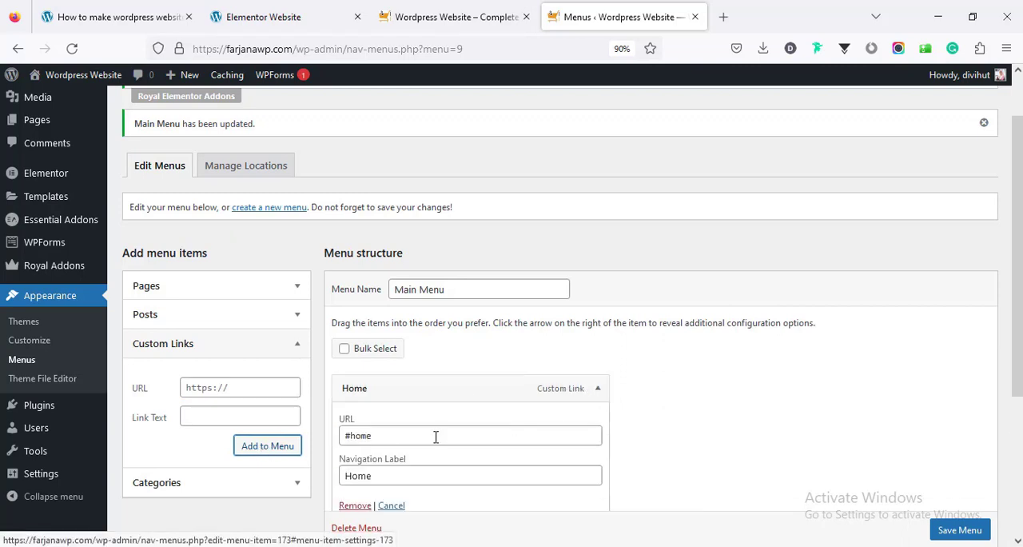
click(367, 434)
double_click(366, 434)
right_click(366, 434)
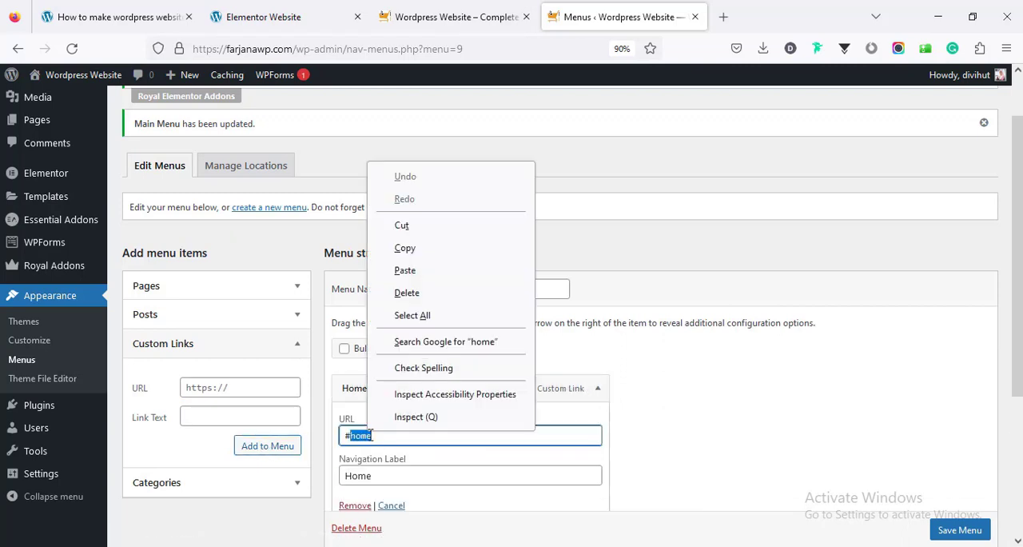
click(435, 251)
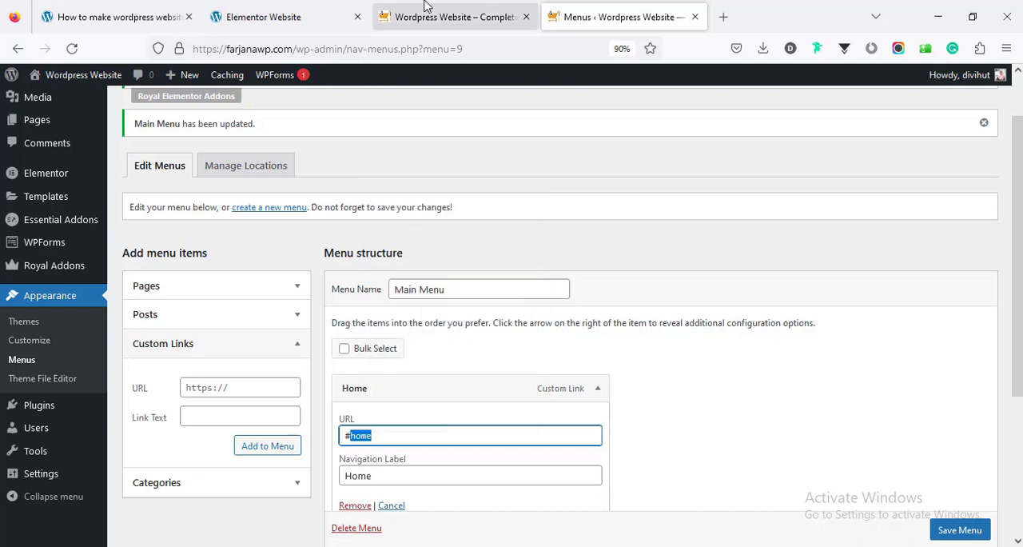
Open the Home page in the Elementor editor and set the hero section's CSS ID to home
click(491, 8)
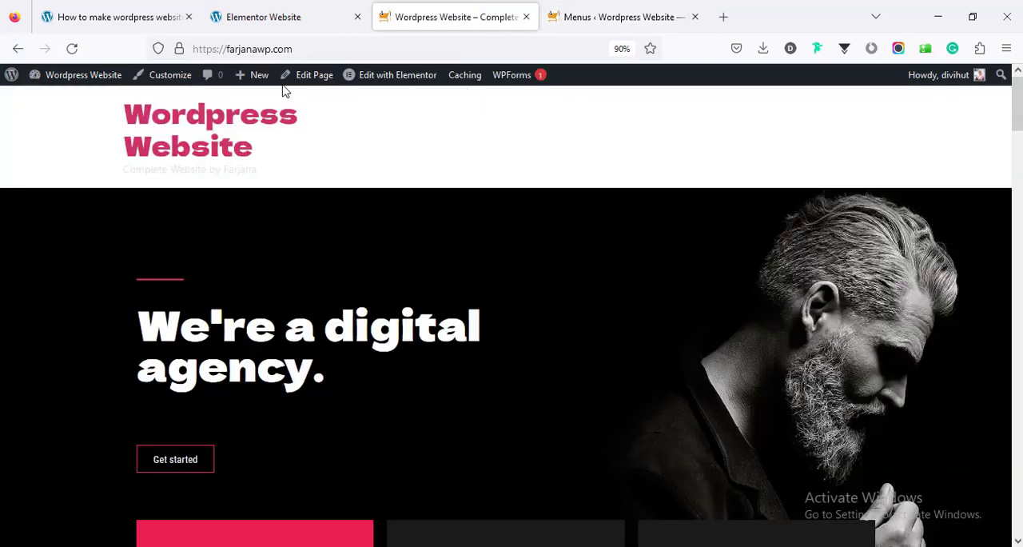
middle_click(381, 83)
click(572, 27)
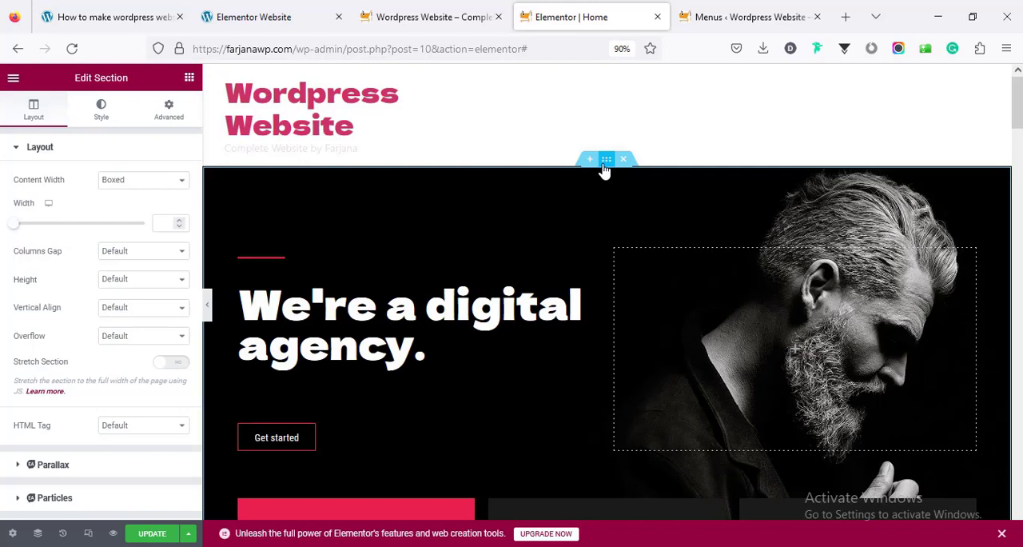
click(169, 109)
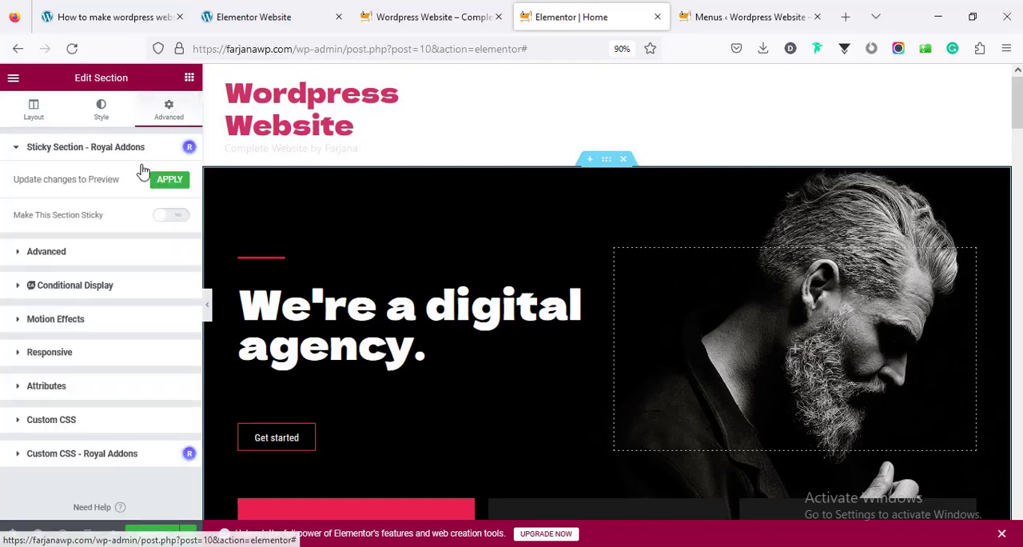
click(103, 260)
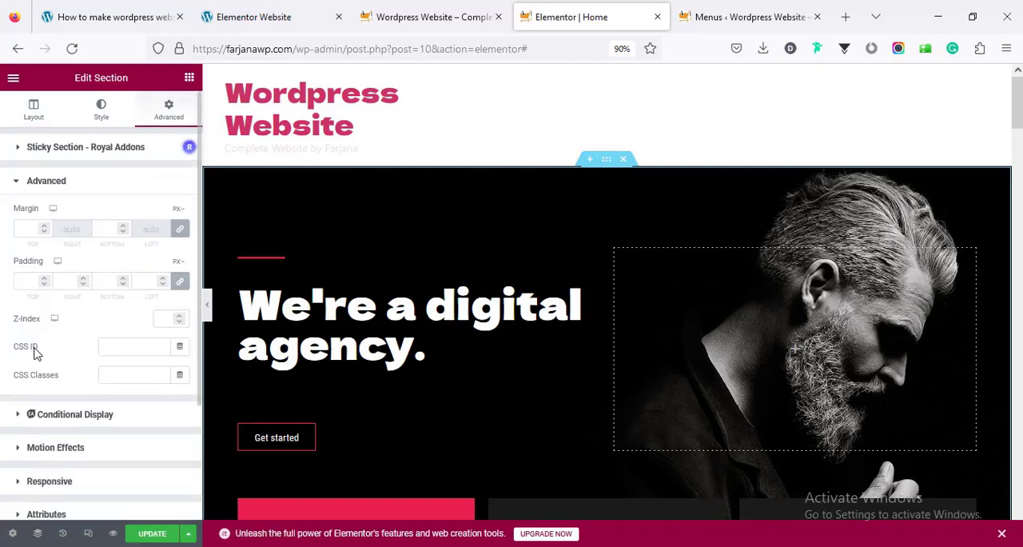
click(120, 348)
right_click(120, 348)
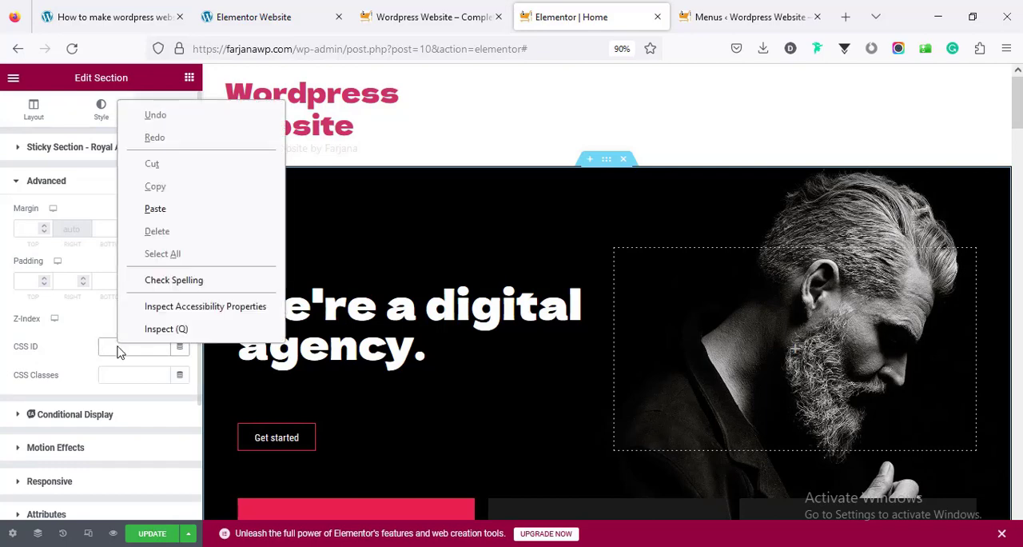
click(179, 209)
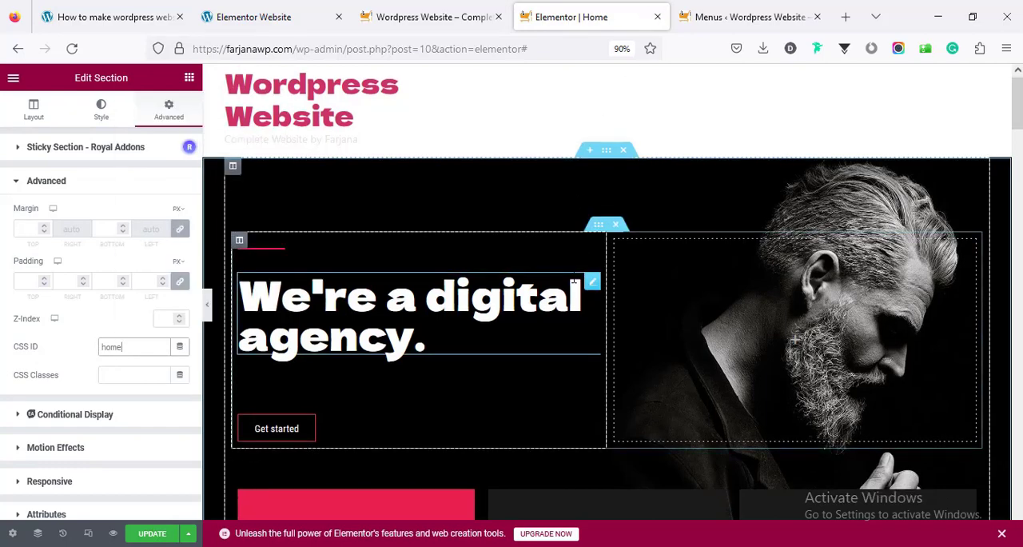
Set the Services section's CSS ID to services
scroll(573, 281, down, 6)
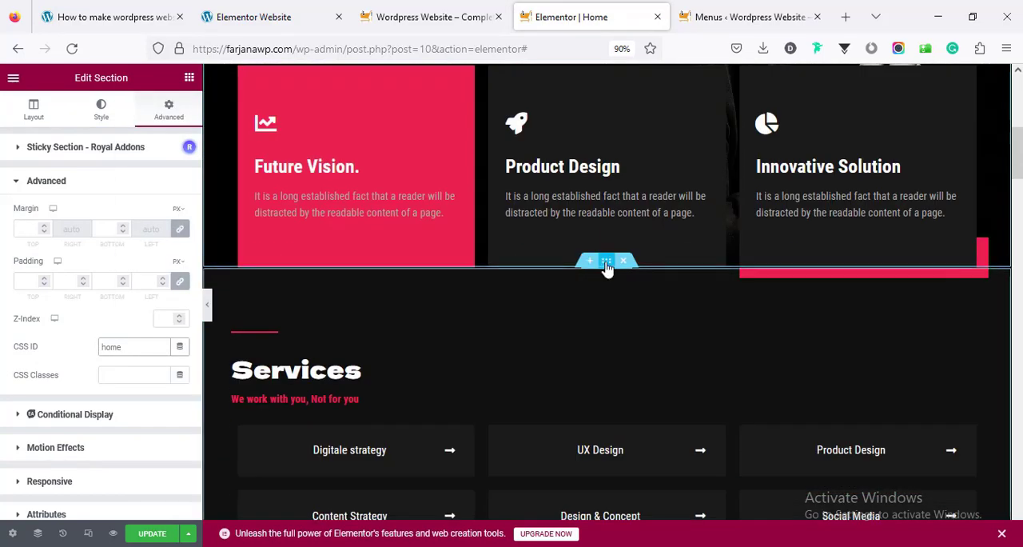
click(607, 264)
click(105, 264)
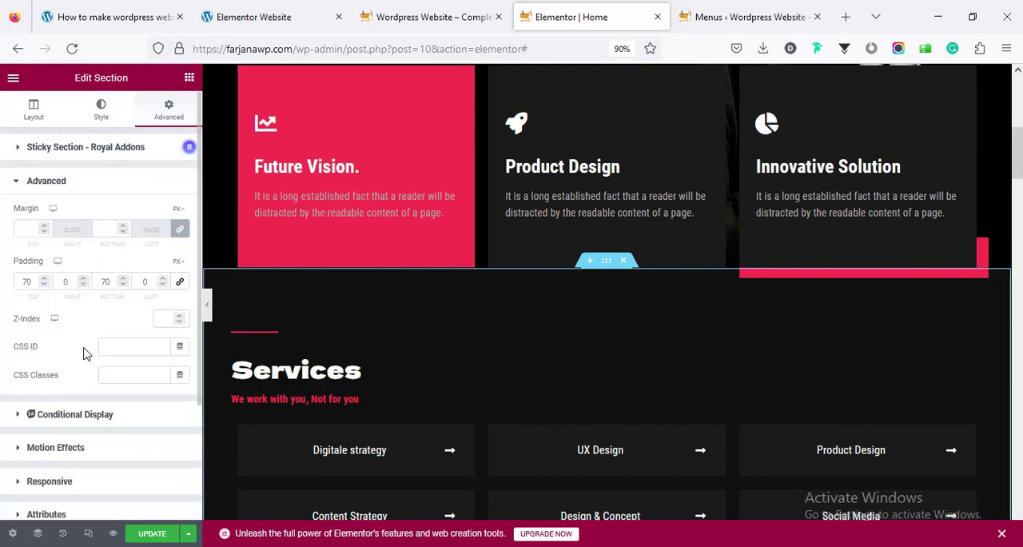
click(112, 348)
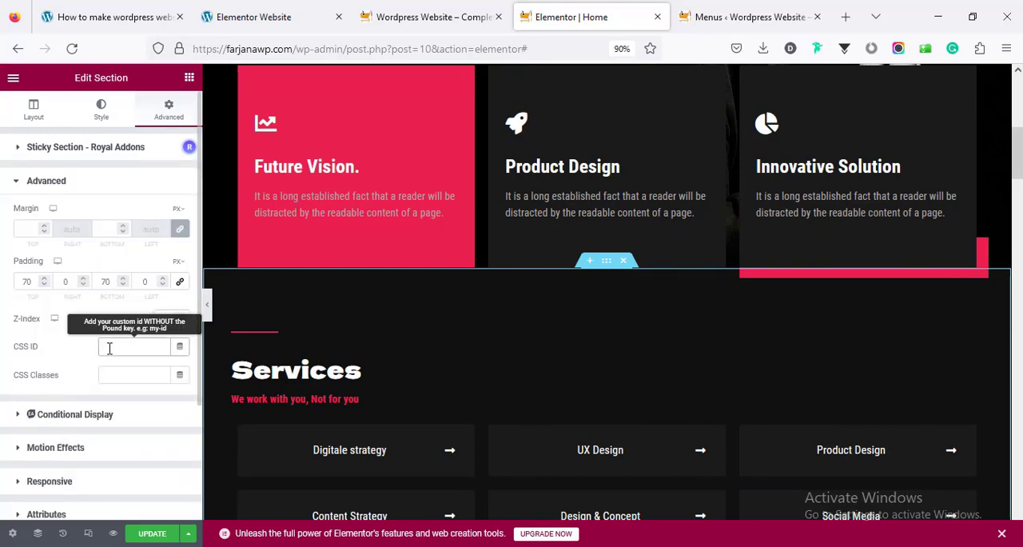
key(ctrl+v)
key(ctrl+a)
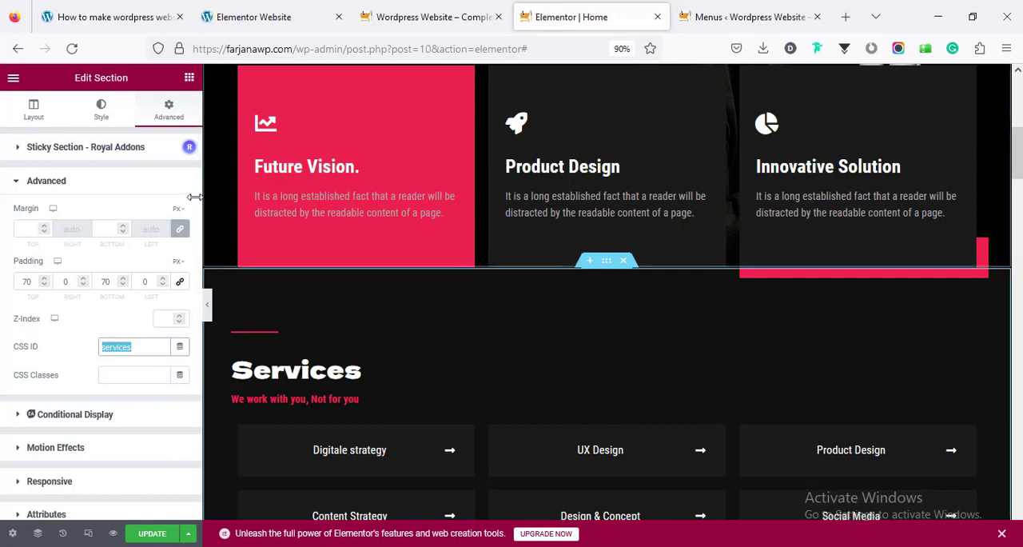
Add a custom link to Main Menu with the link text Services and the URL #services
click(711, 10)
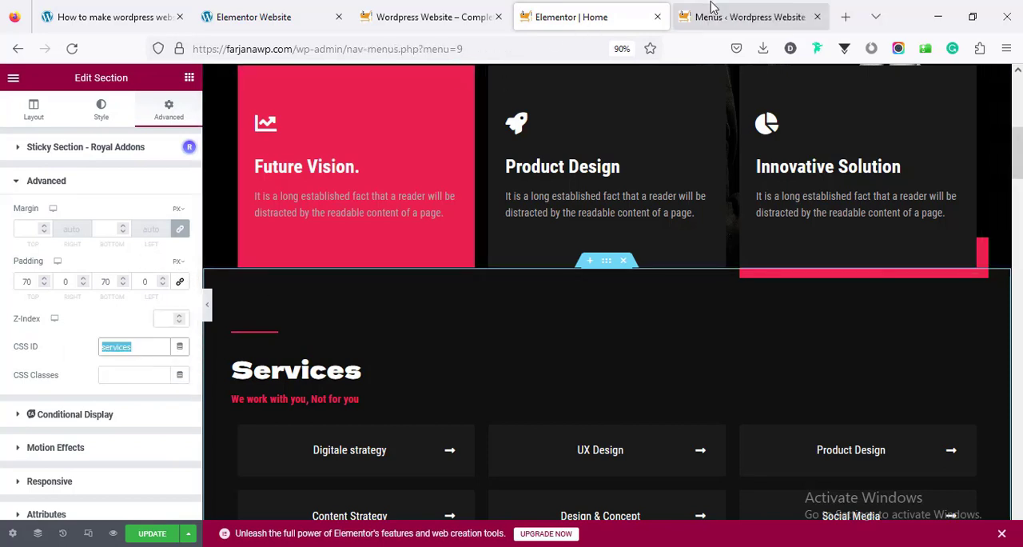
click(204, 316)
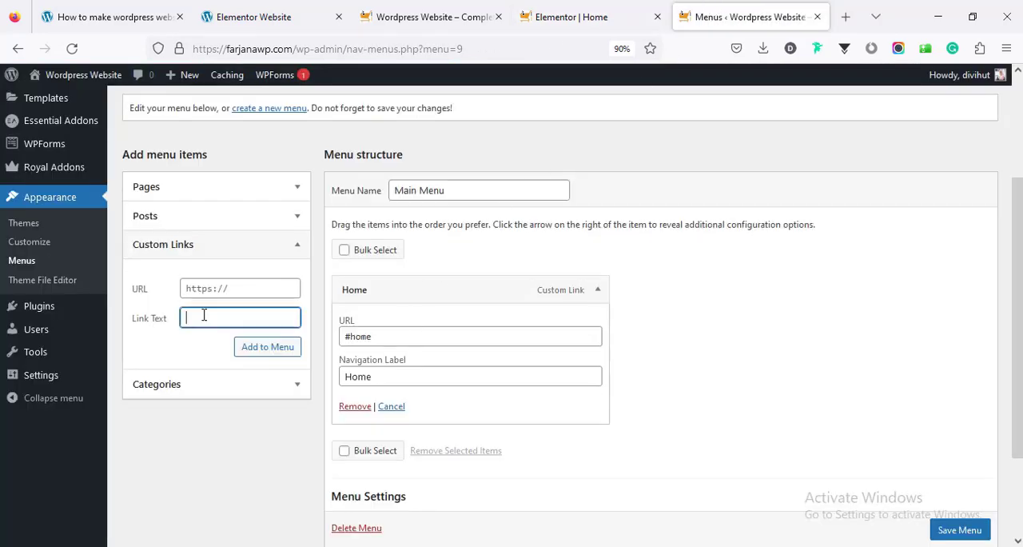
text(Services)
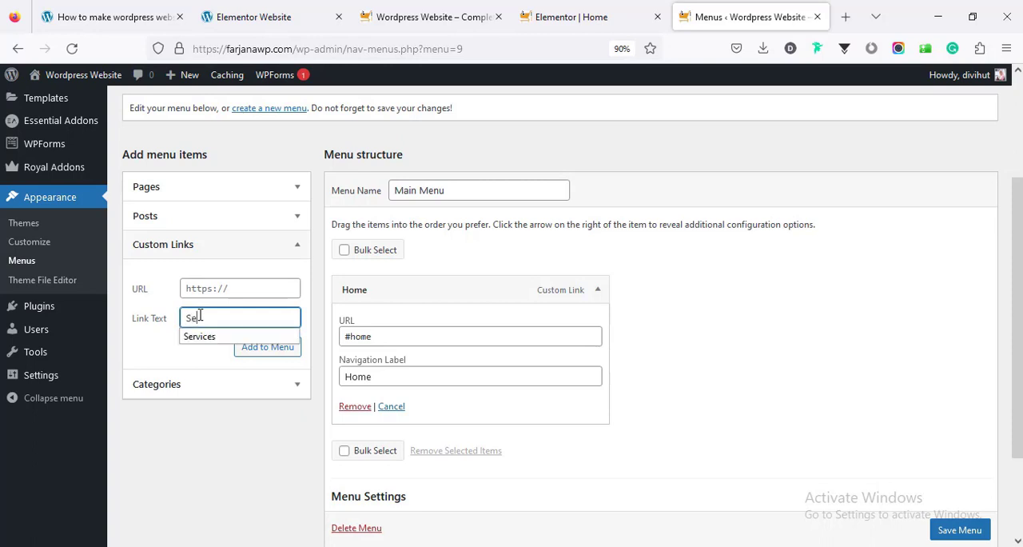
click(192, 287)
text(#)
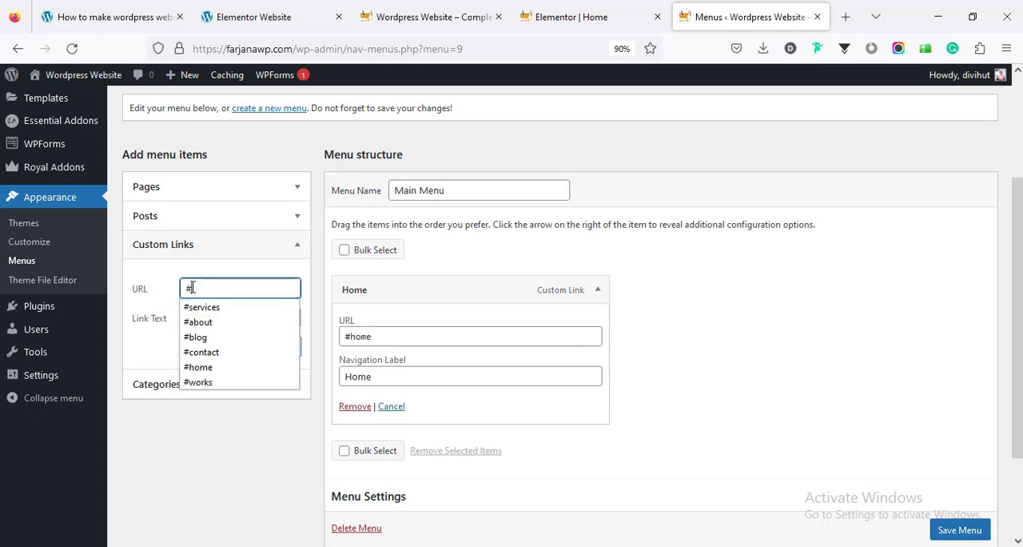
text(services)
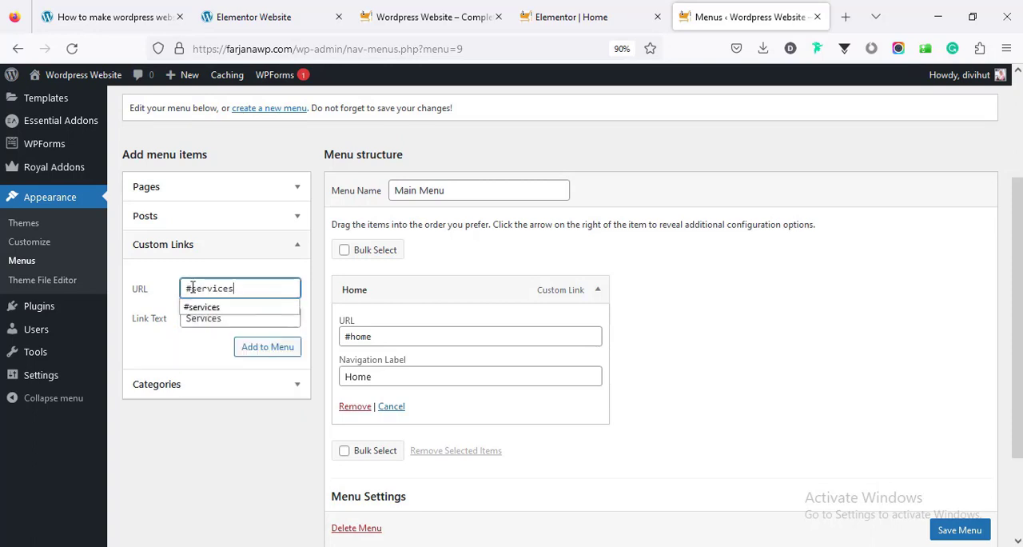
click(257, 346)
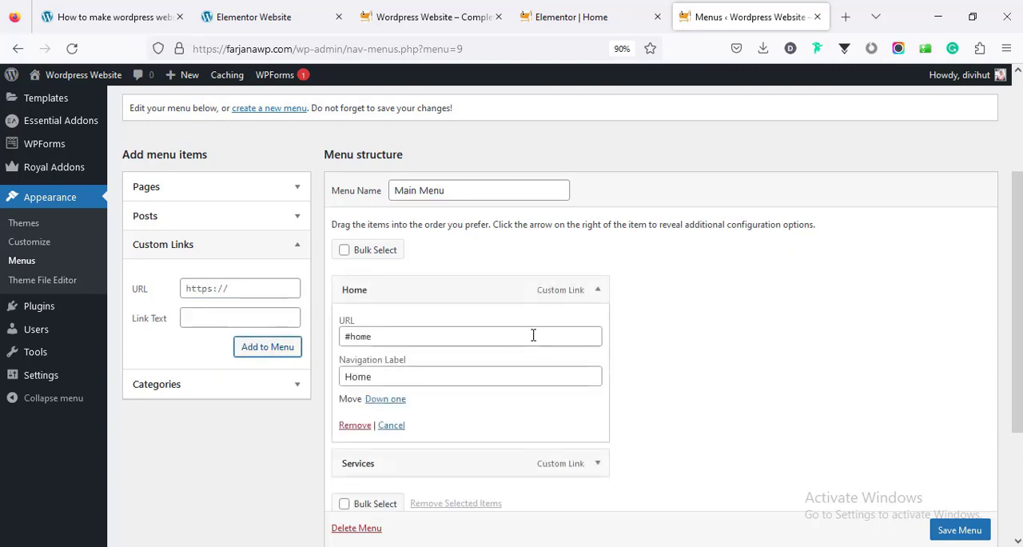
Collapse the Home menu item and save Main Menu with its Home, Services, Works, About, Blog and Contact links
scroll(533, 335, down, 2)
click(602, 153)
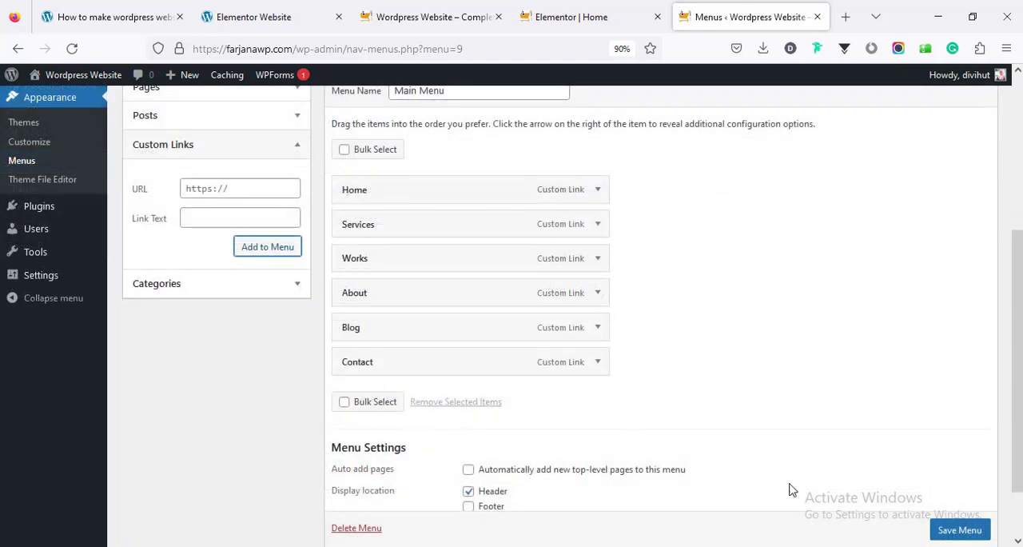
scroll(945, 527, down, 1)
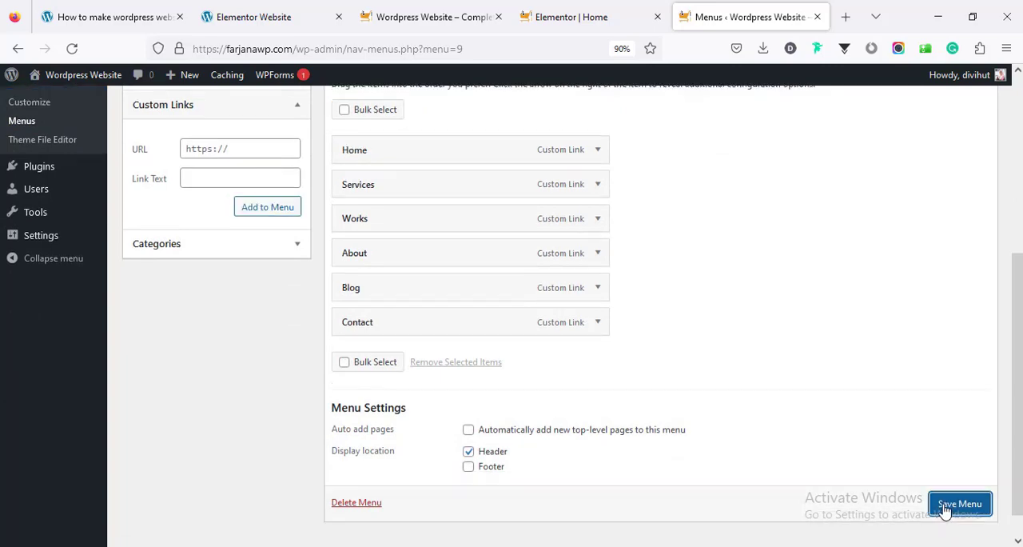
click(947, 502)
Update the Home page in Elementor with the Let's Talk section's CSS ID set to contact, and reload the live page
click(537, 27)
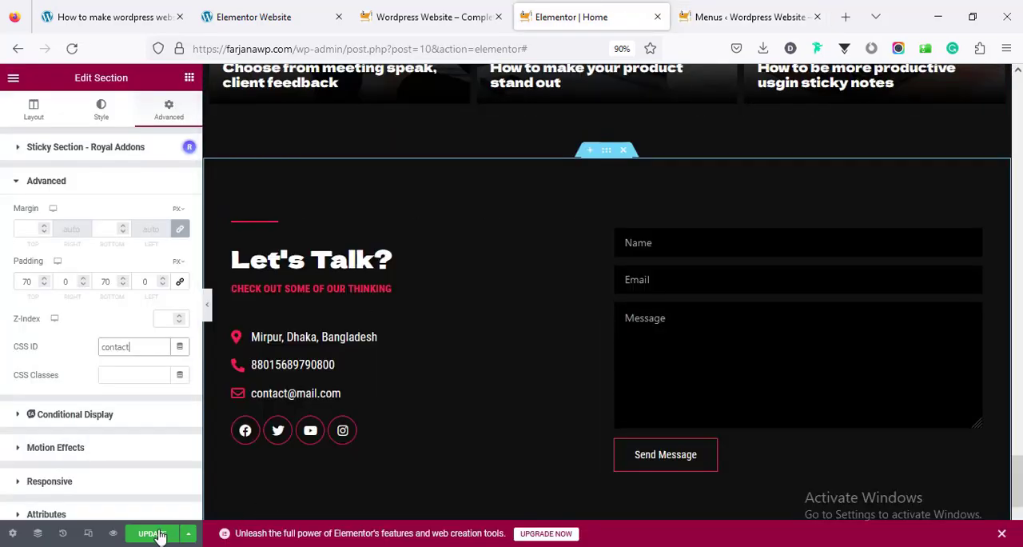
click(439, 24)
right_click(390, 195)
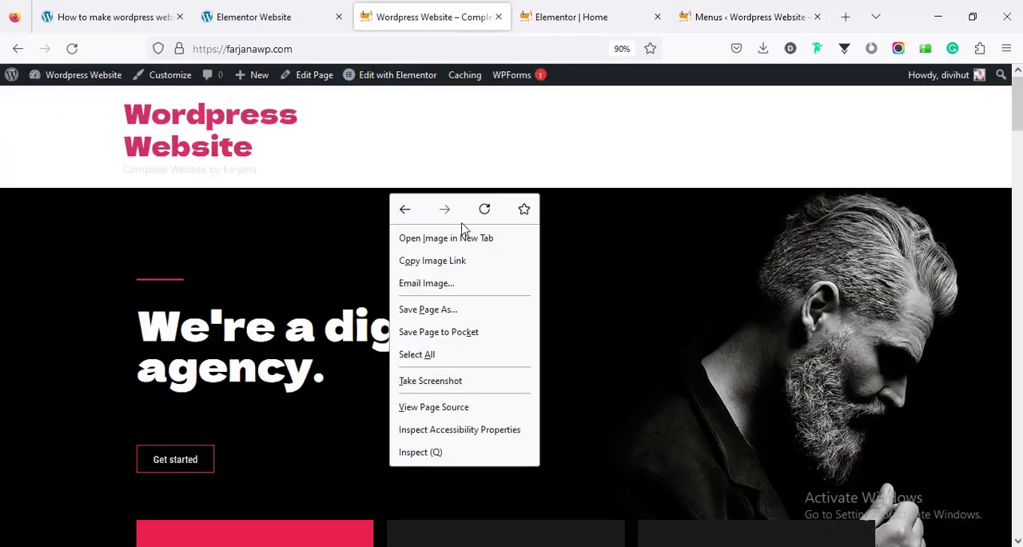
click(484, 210)
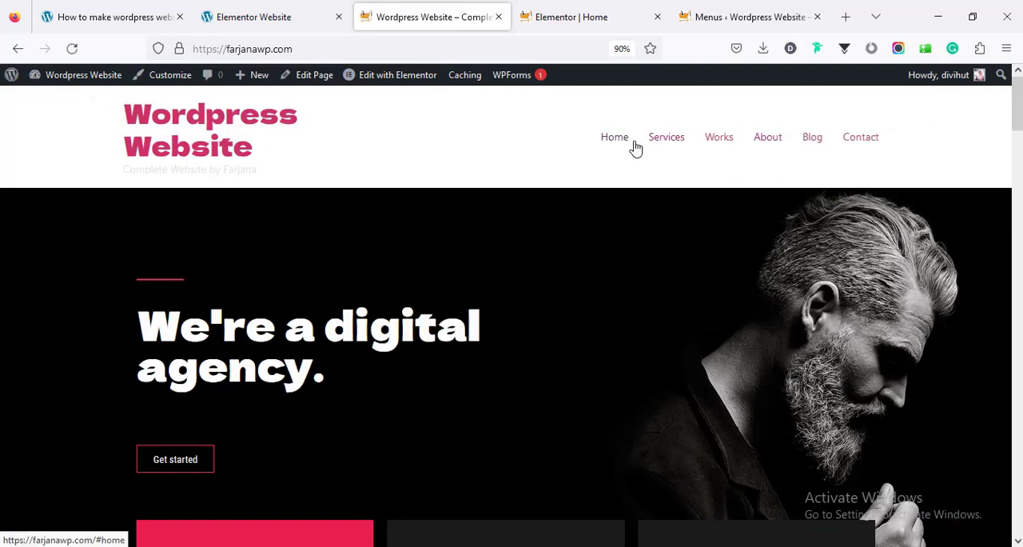
Test the Services, Works, About, Blog and Contact header links on the live page, returning to the page top after each
click(670, 139)
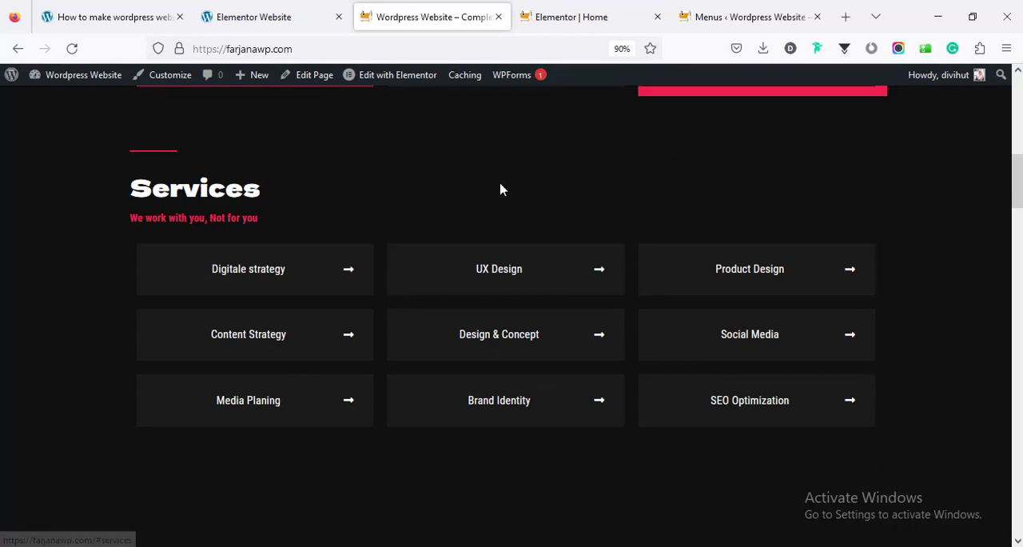
drag(1018, 199, 1016, 136)
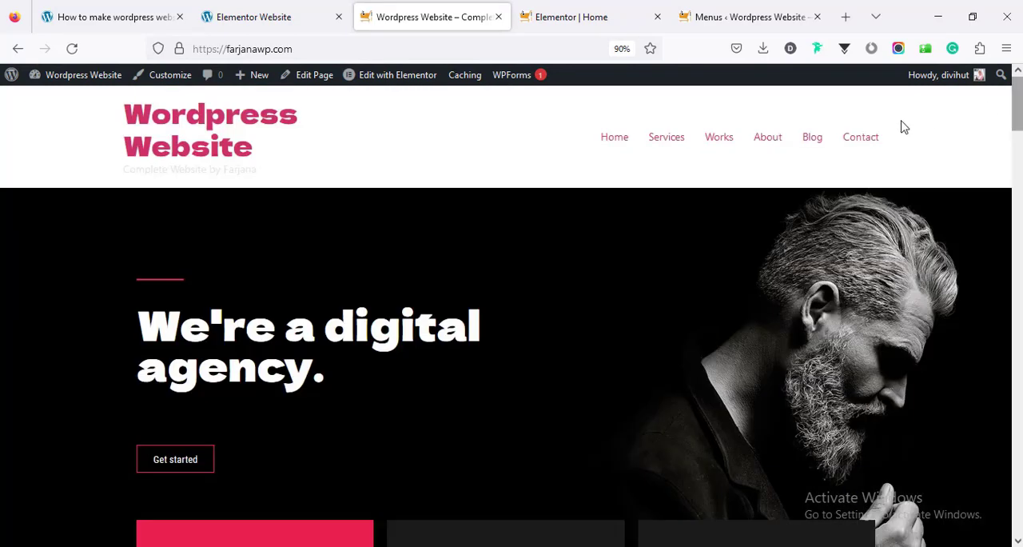
click(708, 142)
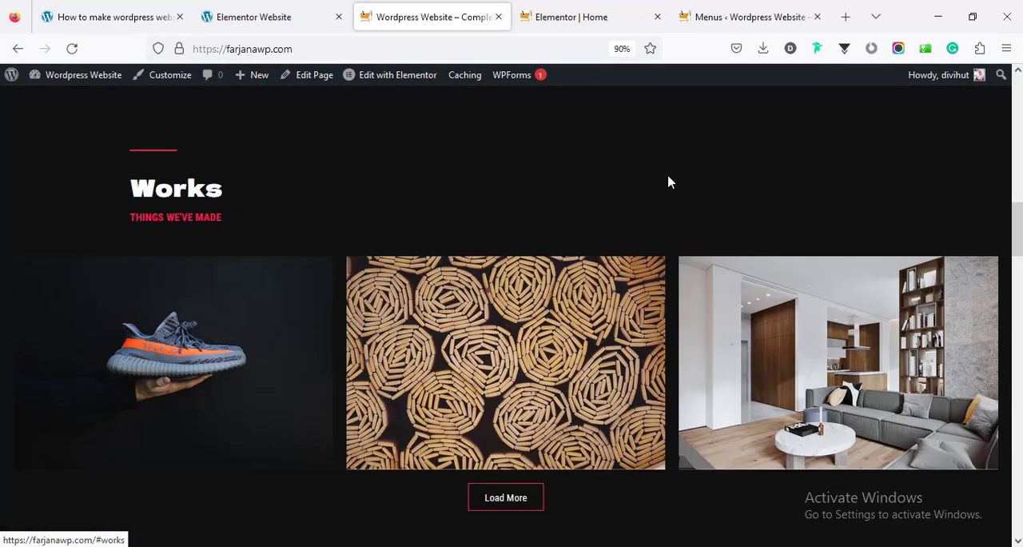
drag(1018, 227, 1018, 87)
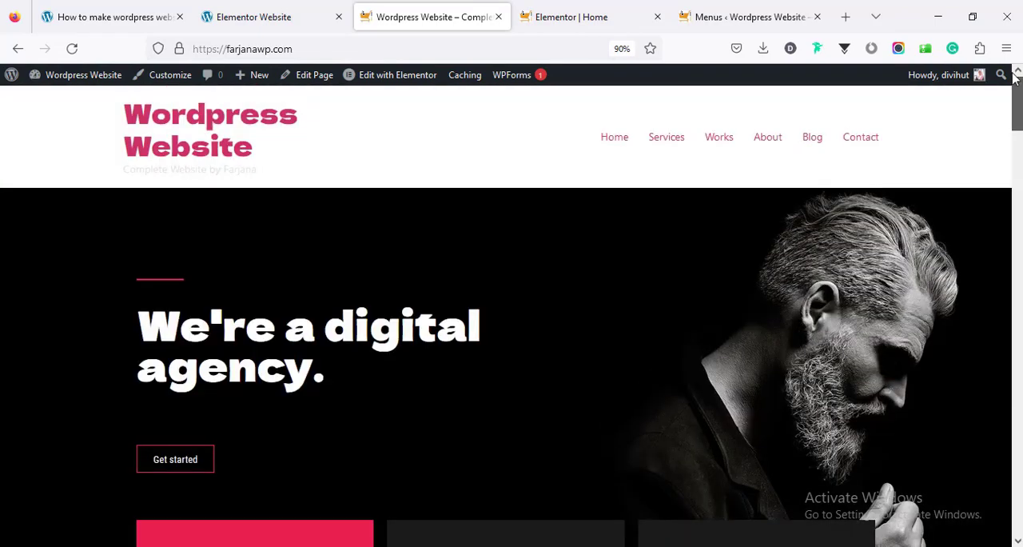
click(769, 140)
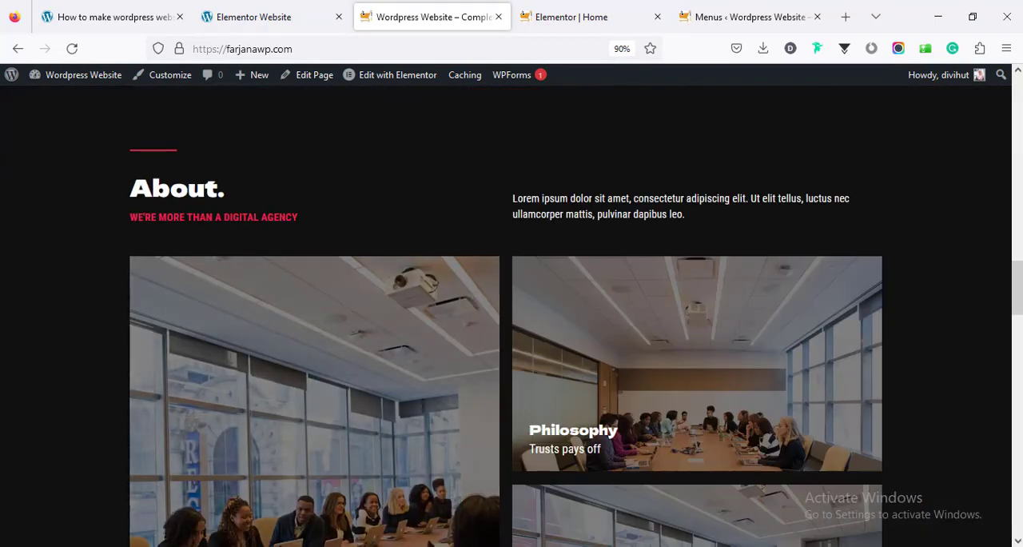
drag(1018, 286, 1005, 90)
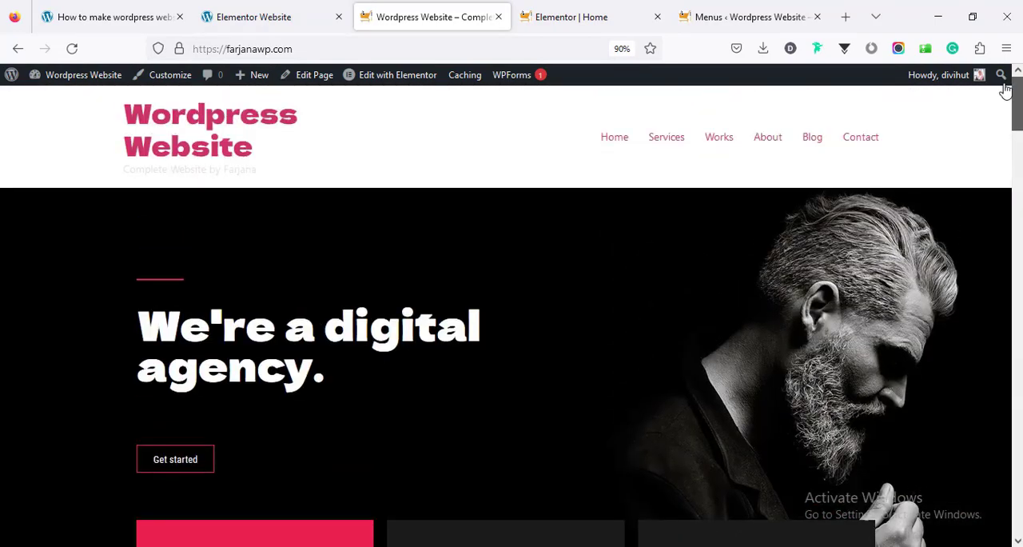
click(824, 143)
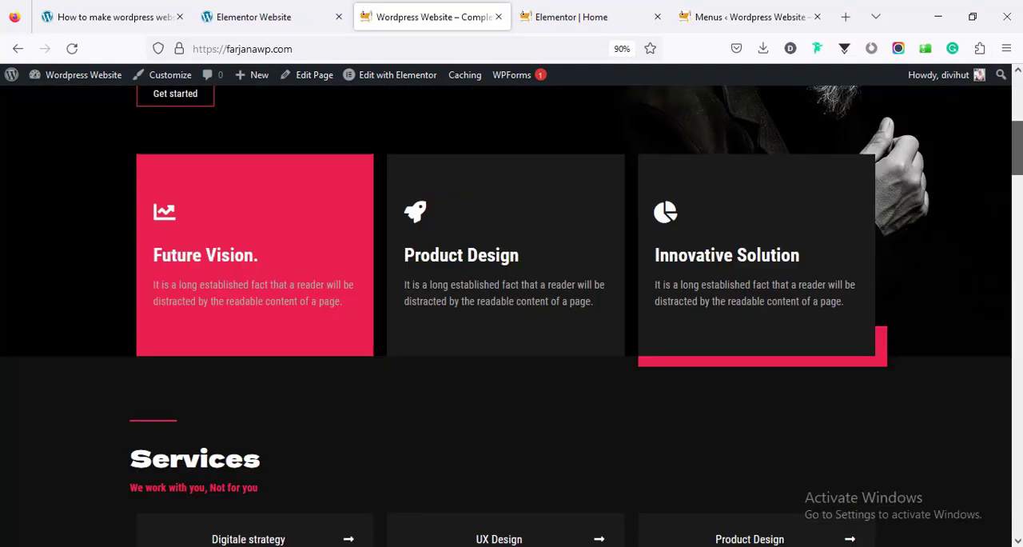
drag(1018, 445, 970, 121)
click(868, 145)
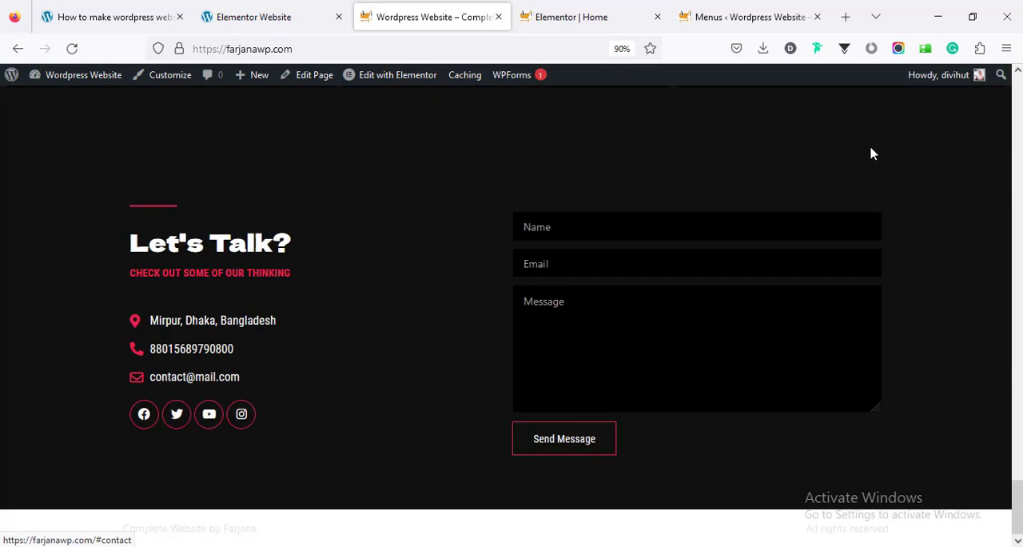
drag(1017, 503, 1018, 92)
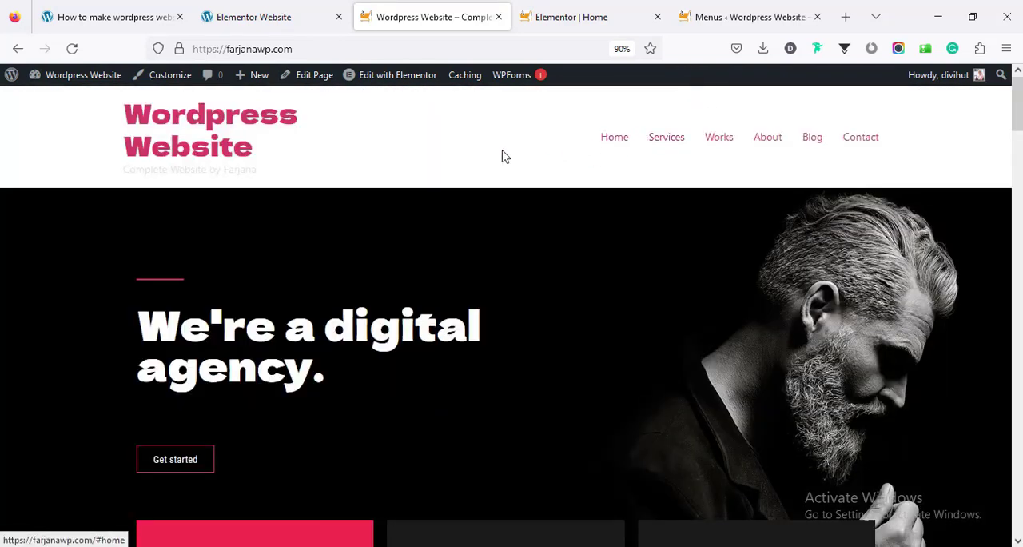
Close the Home page's Elementor editor and open Royal Addons in the site dashboard, skipping its notification opt-in
click(563, 22)
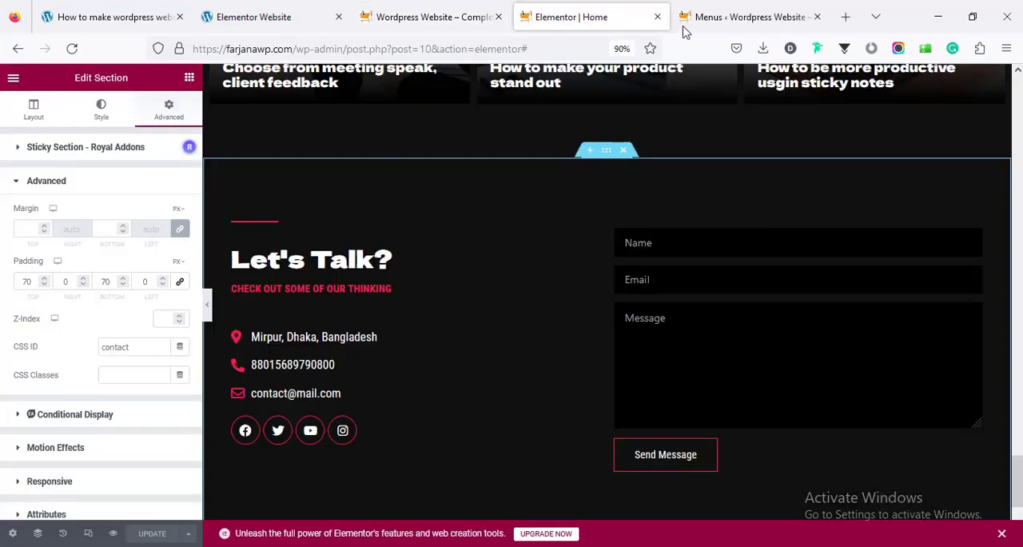
click(657, 17)
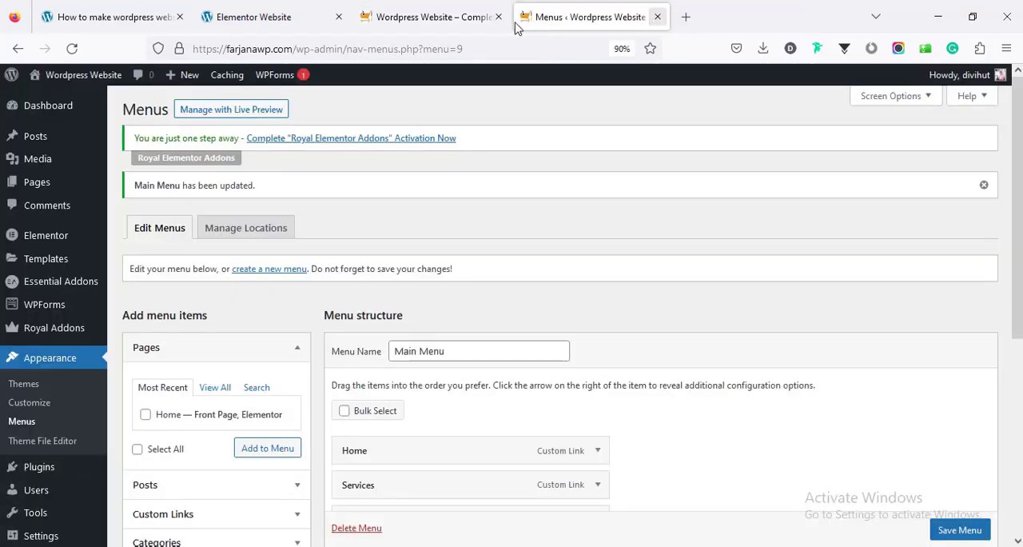
click(413, 10)
click(548, 8)
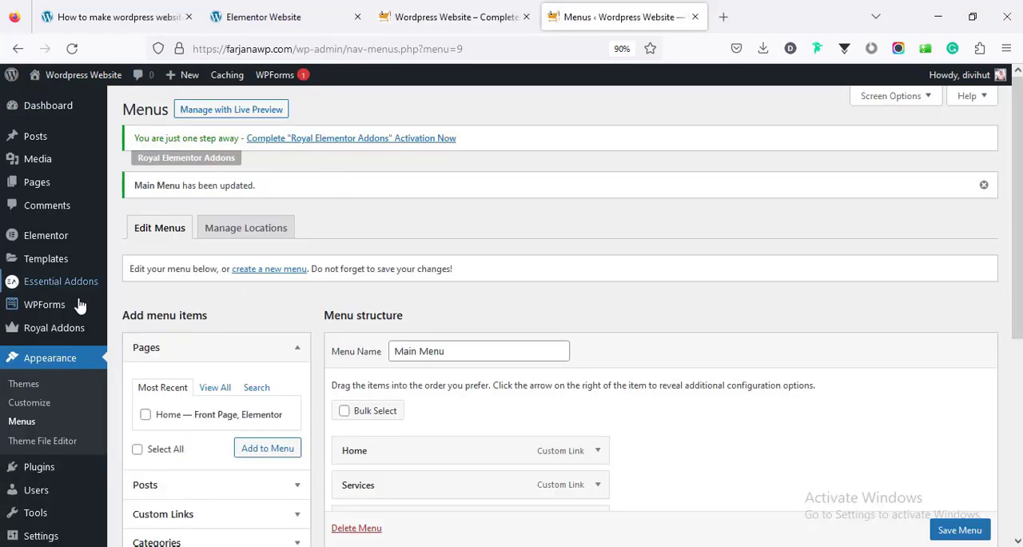
click(77, 333)
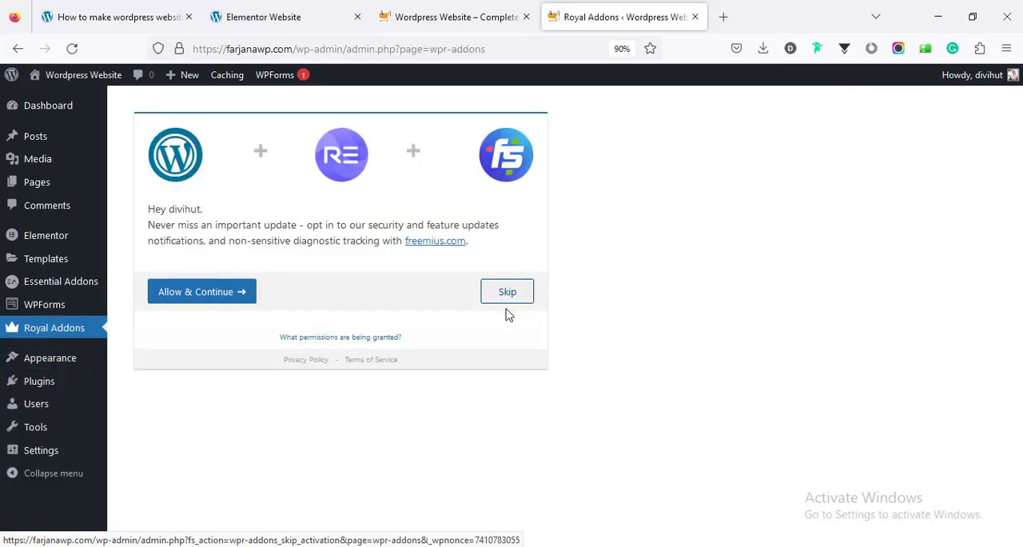
click(504, 297)
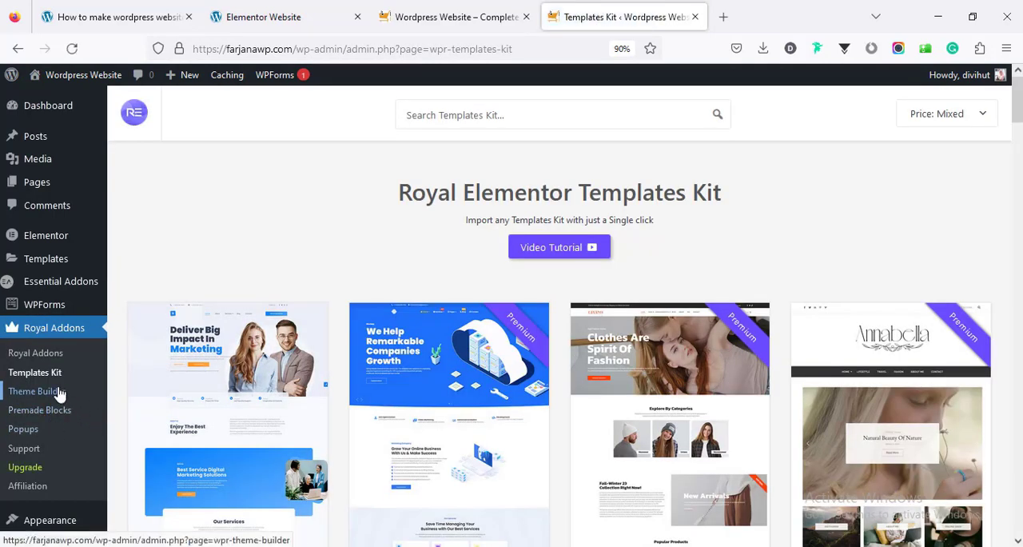
Create a header template titled Header in the Royal Addons Theme Builder and save its display condition as Entire Site
click(59, 392)
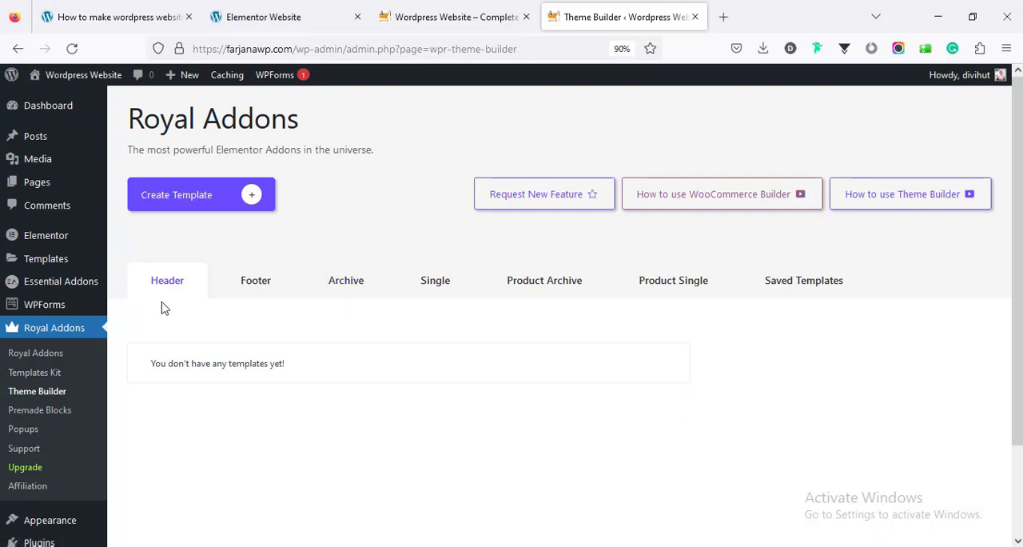
click(168, 205)
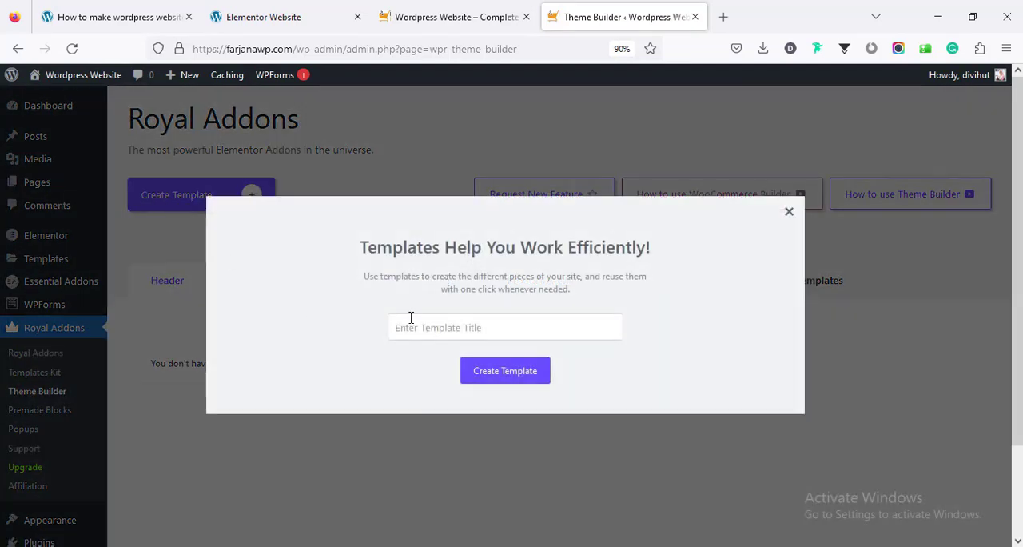
click(414, 324)
text(Header)
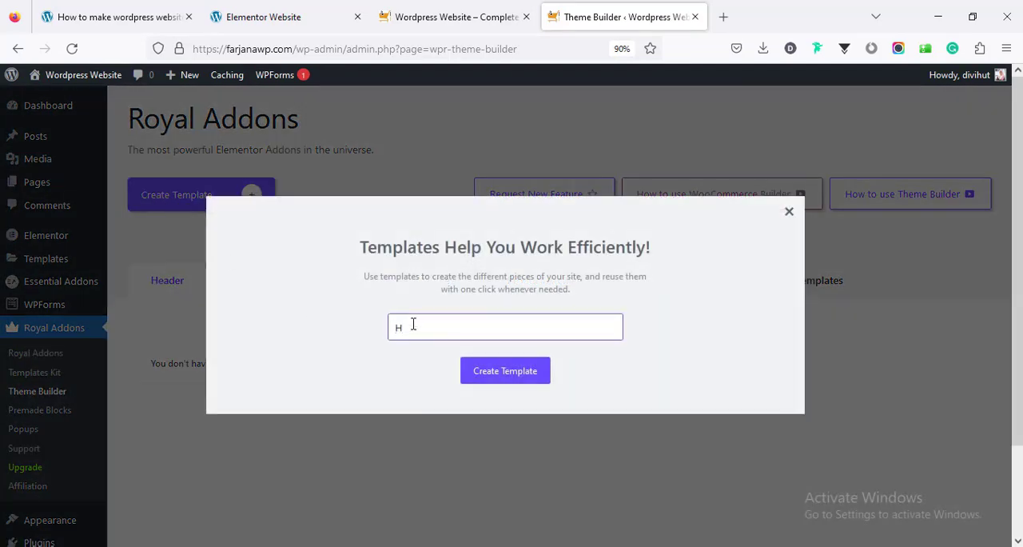
click(495, 381)
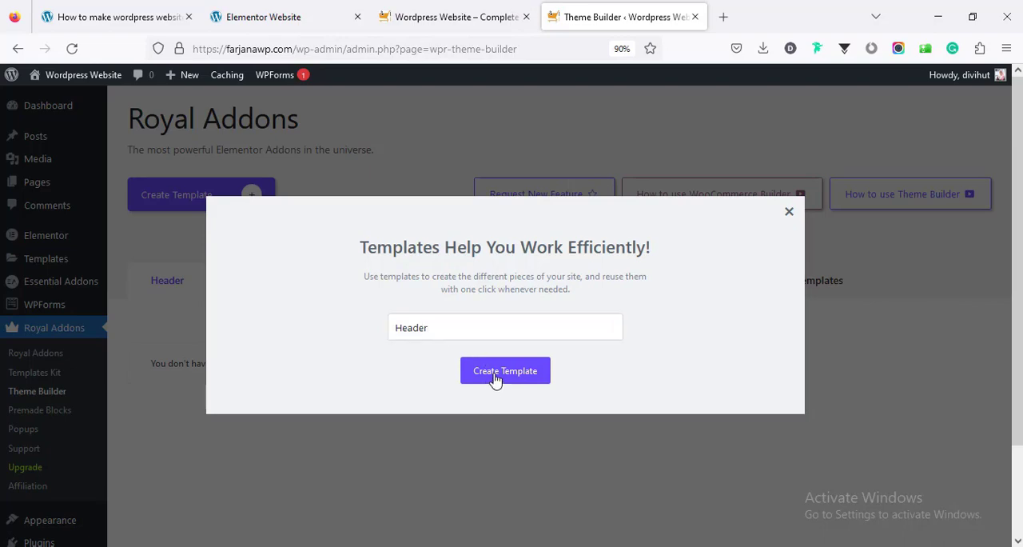
click(495, 379)
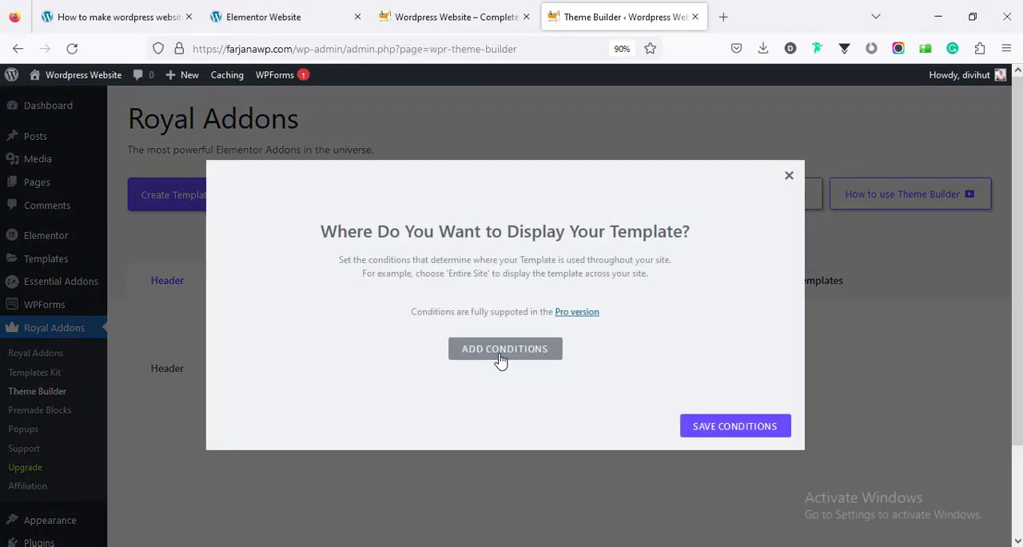
click(500, 357)
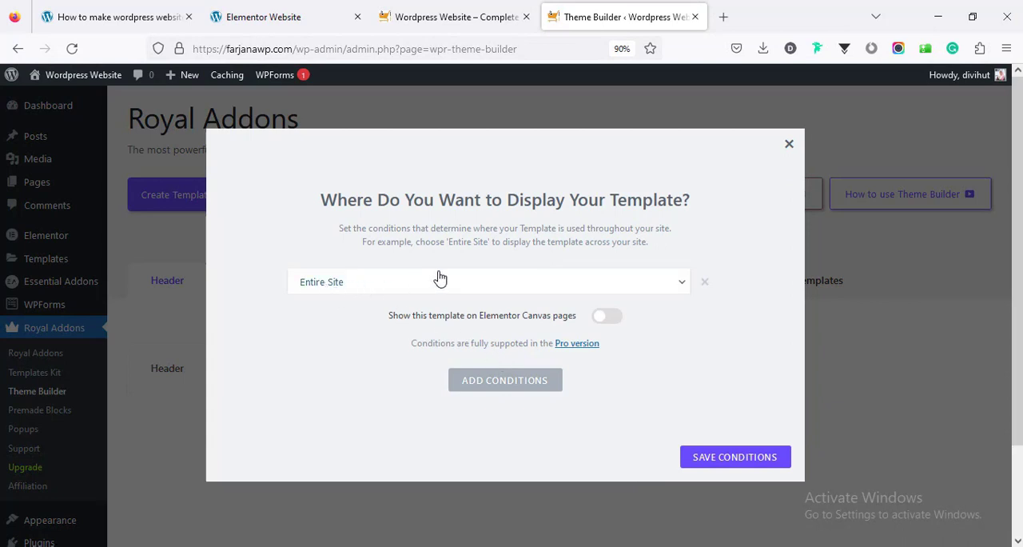
click(707, 457)
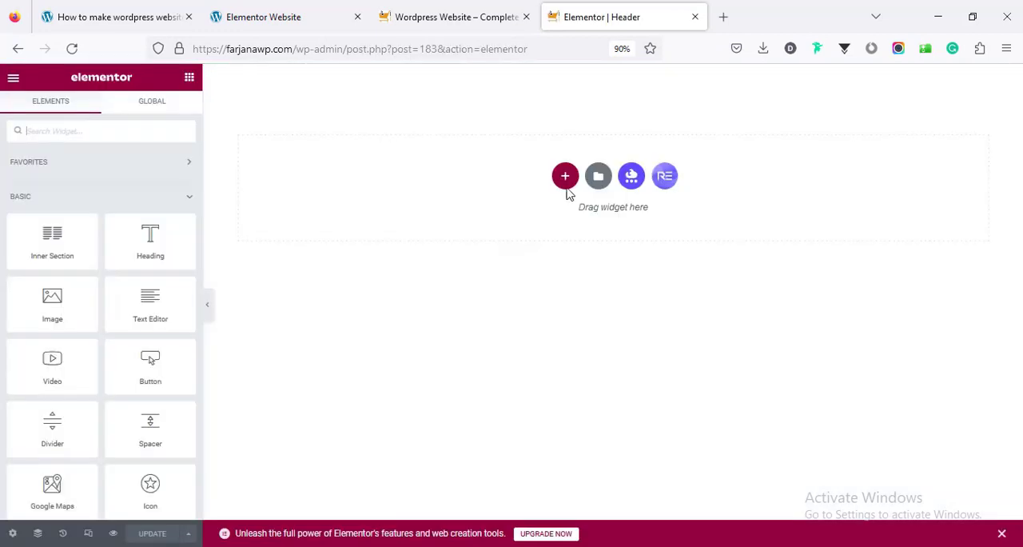
Add a section with a narrow first and wide second column, and give it a classic background in the global black color
click(565, 178)
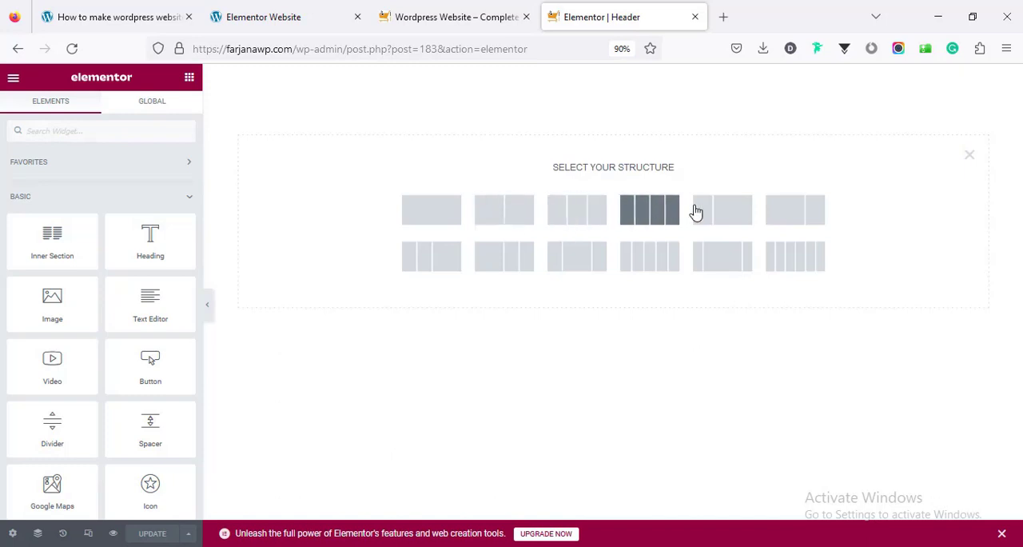
click(718, 209)
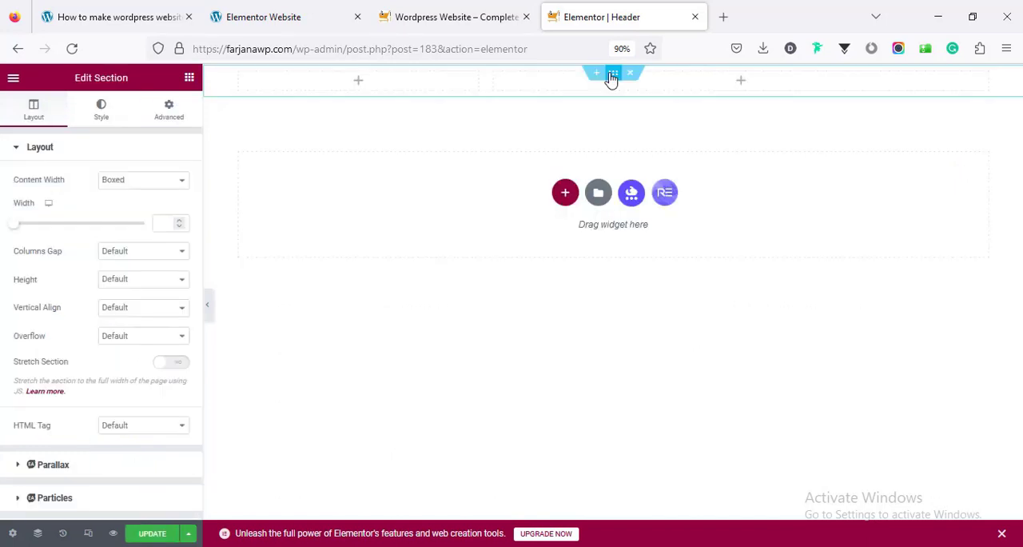
click(96, 118)
click(126, 209)
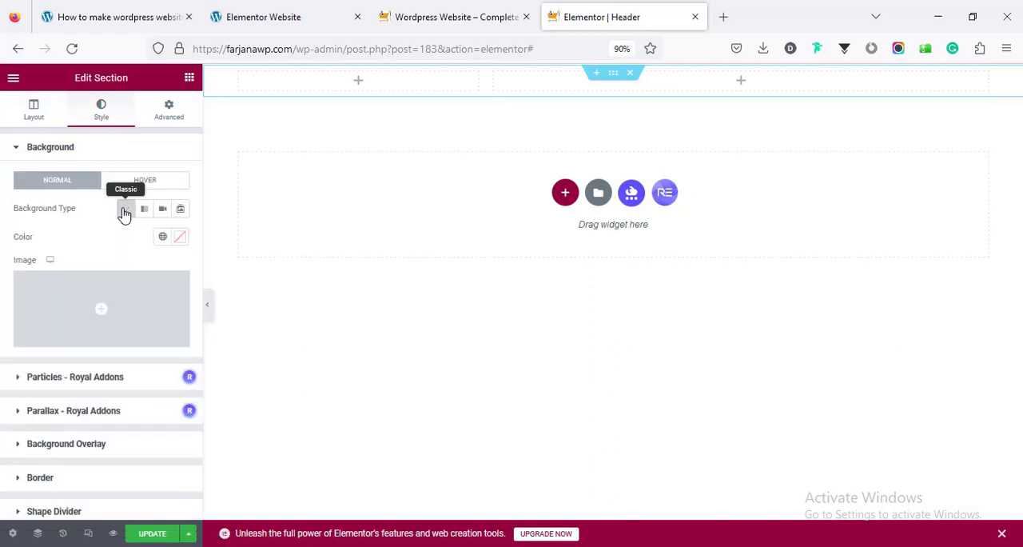
click(163, 238)
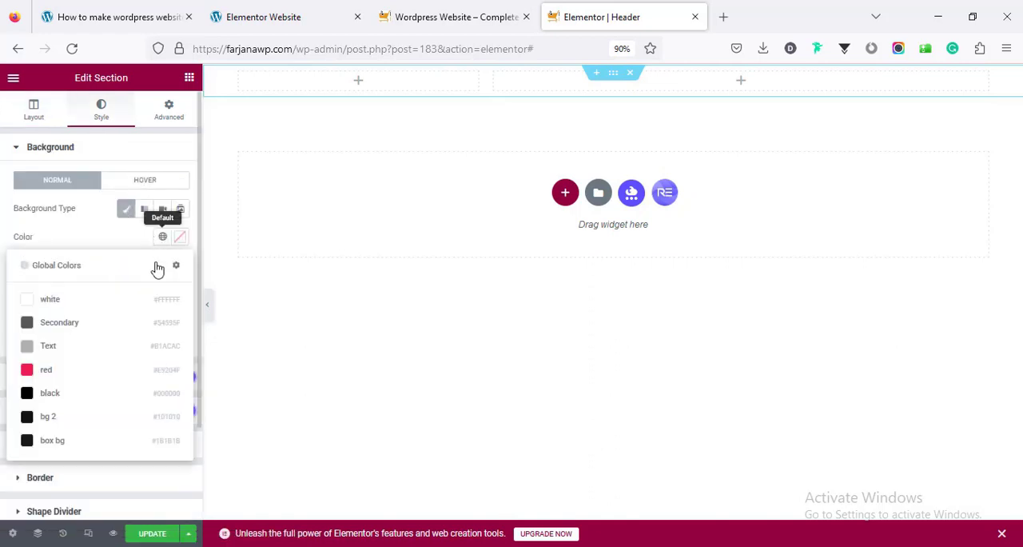
click(111, 403)
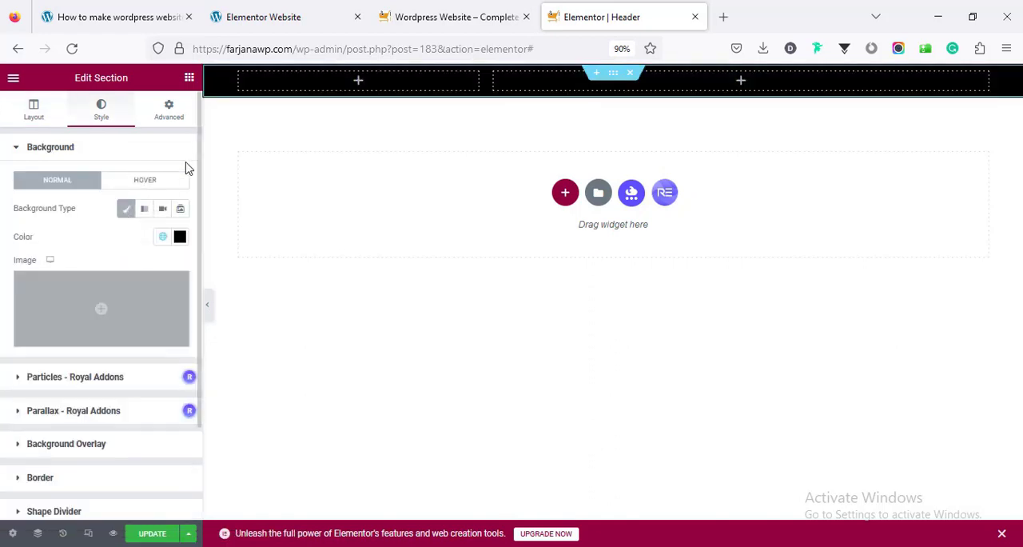
Set the header section's top and bottom padding to 20 px
click(164, 117)
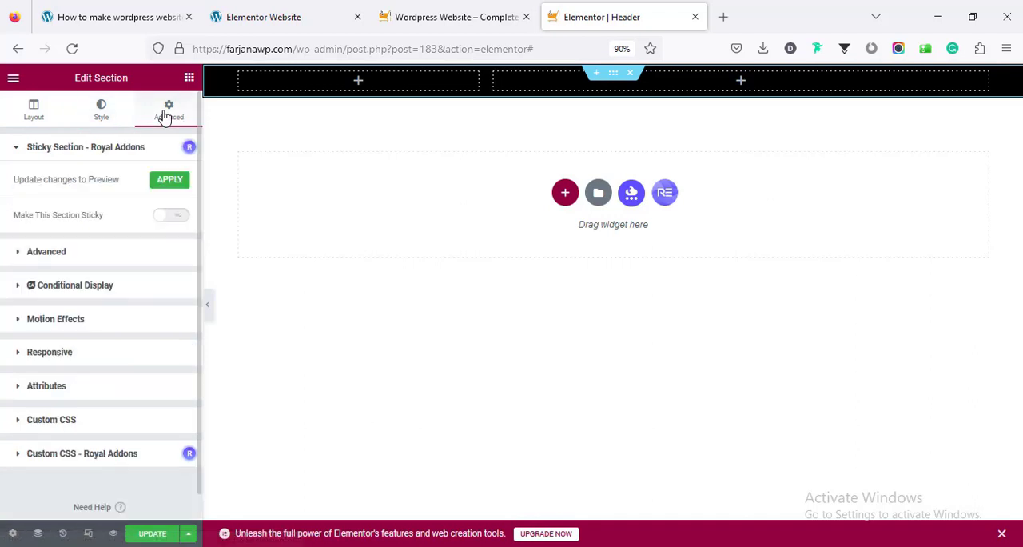
click(138, 254)
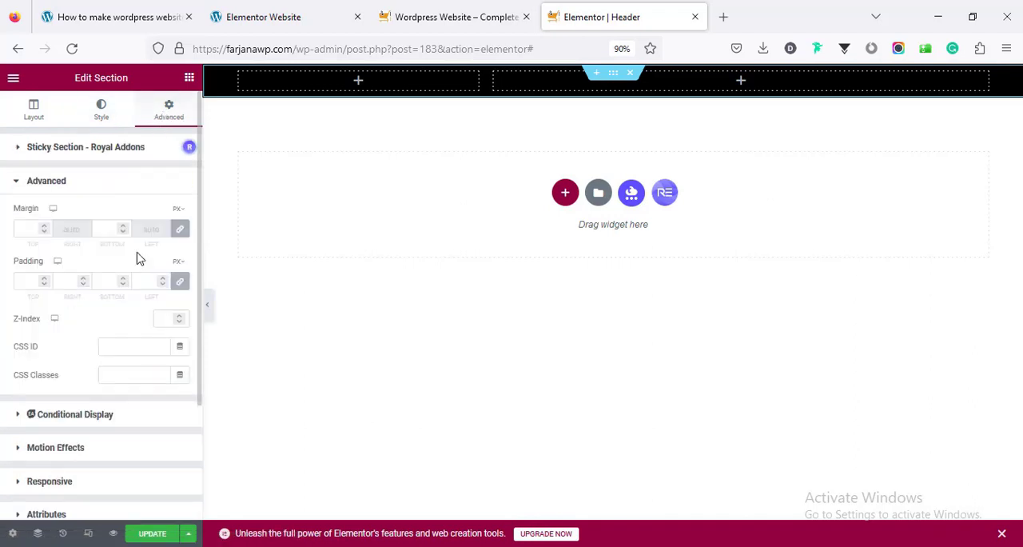
click(22, 281)
text(220)
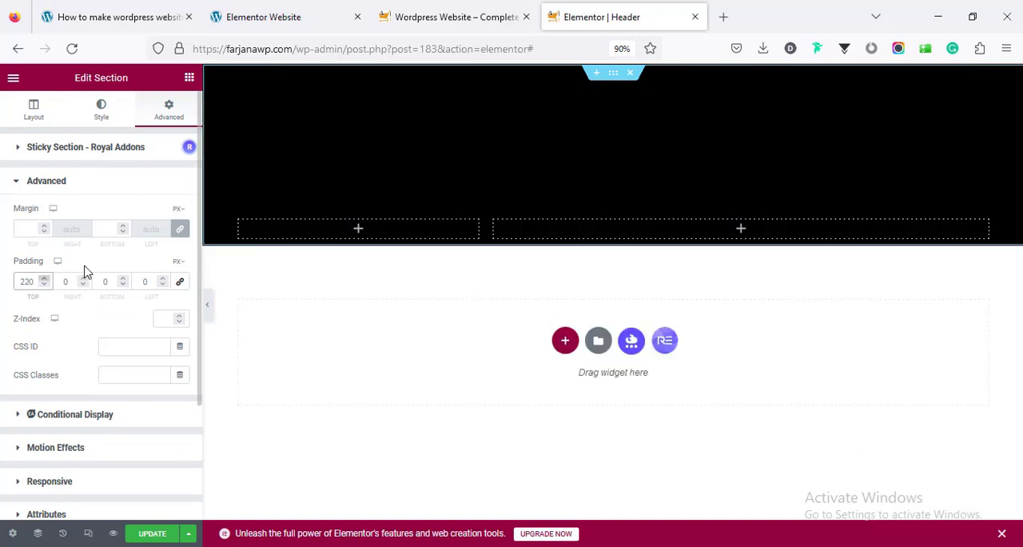
key(BackSpace)
click(91, 285)
click(97, 284)
text(2)
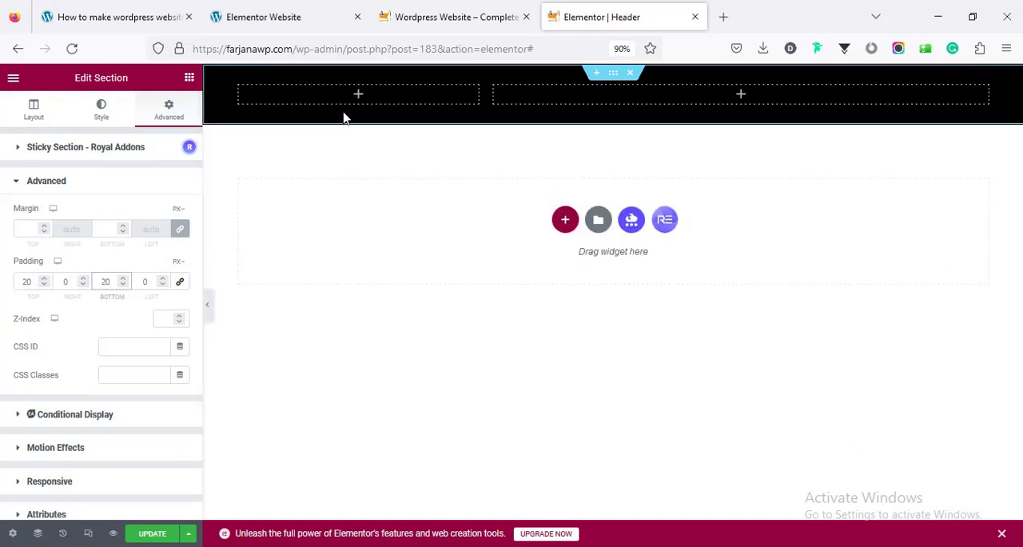
Find the Logo widget by searching for logo and place it in the header section's narrow column
click(358, 100)
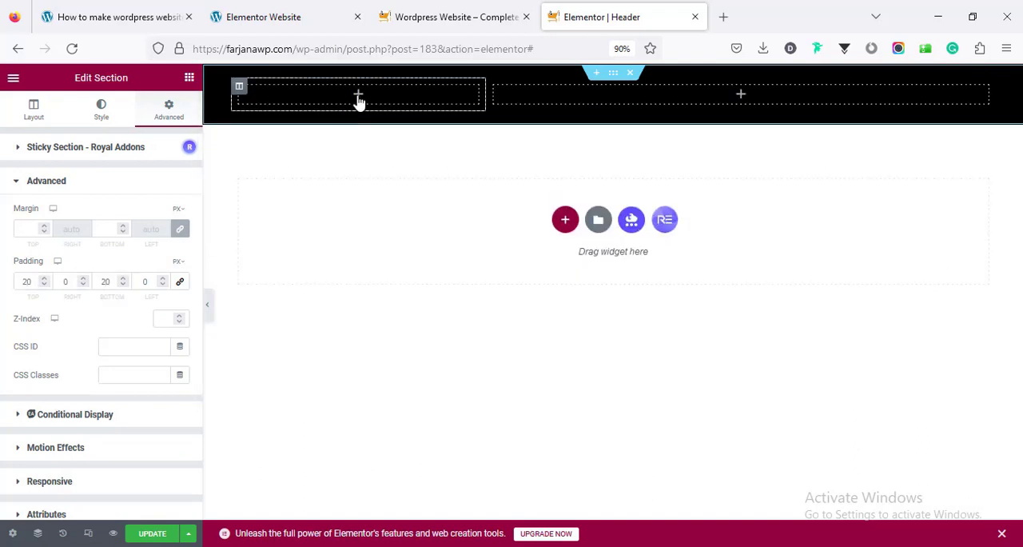
click(115, 137)
text(logo)
drag(52, 177, 321, 105)
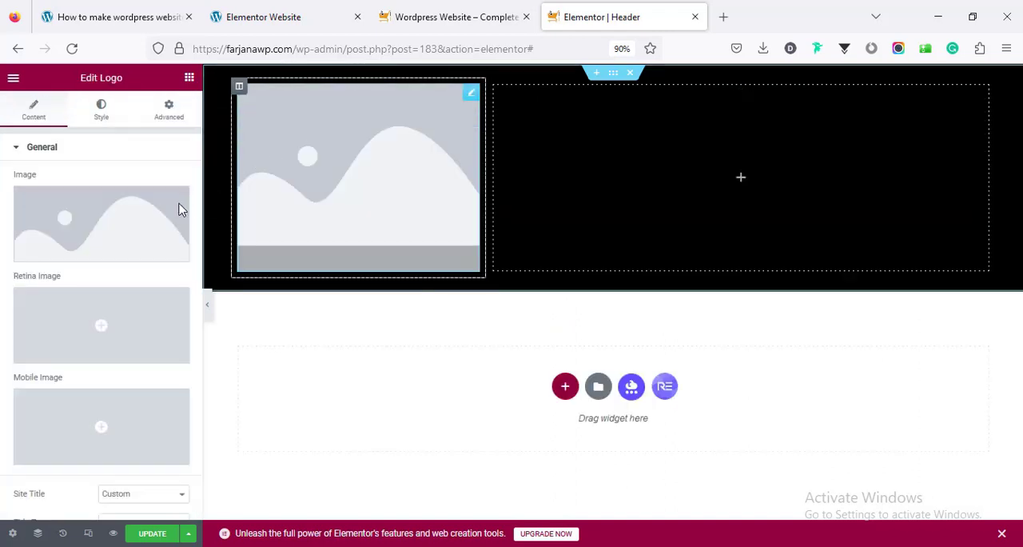
Upload the site's logo file and insert it as the Logo widget's main image
click(110, 217)
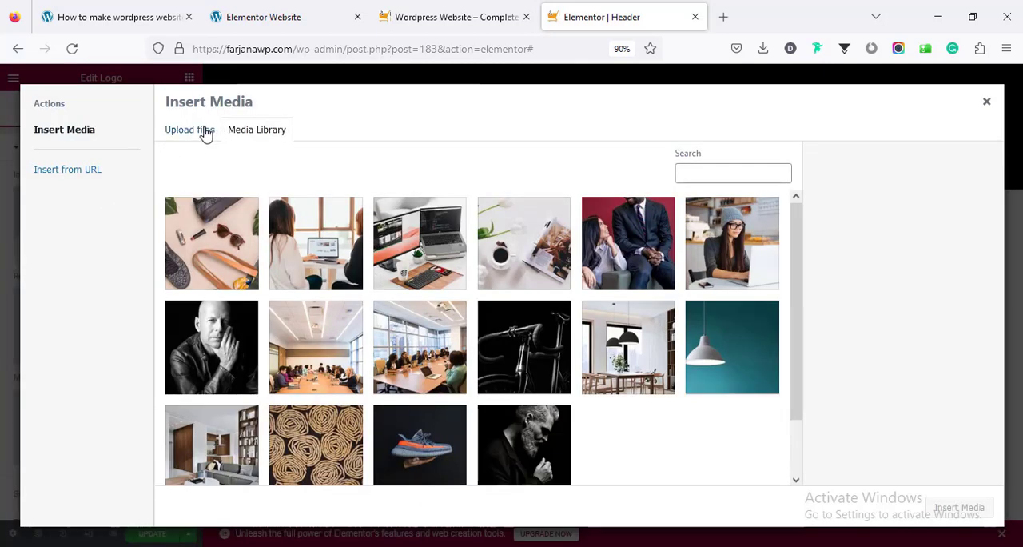
click(201, 132)
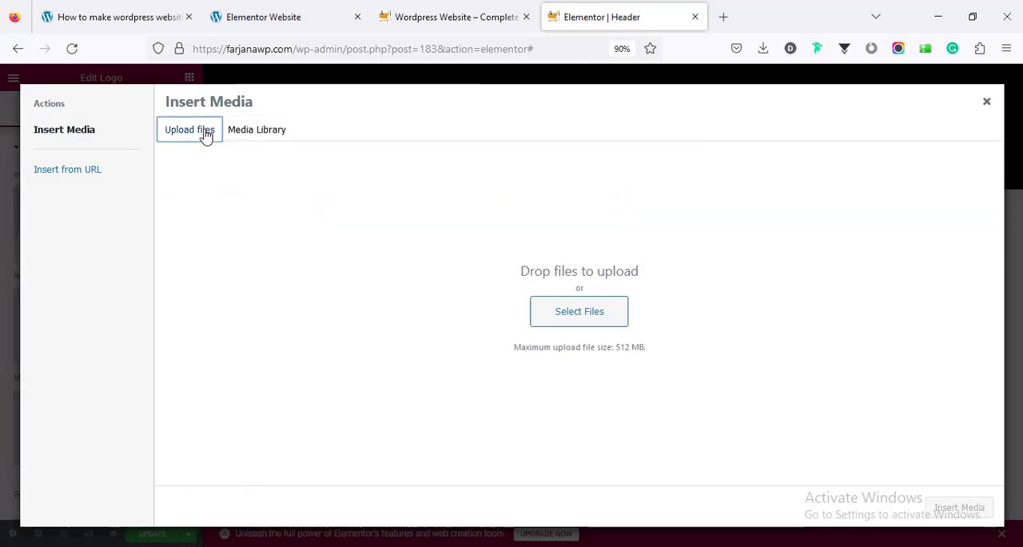
click(560, 315)
click(914, 529)
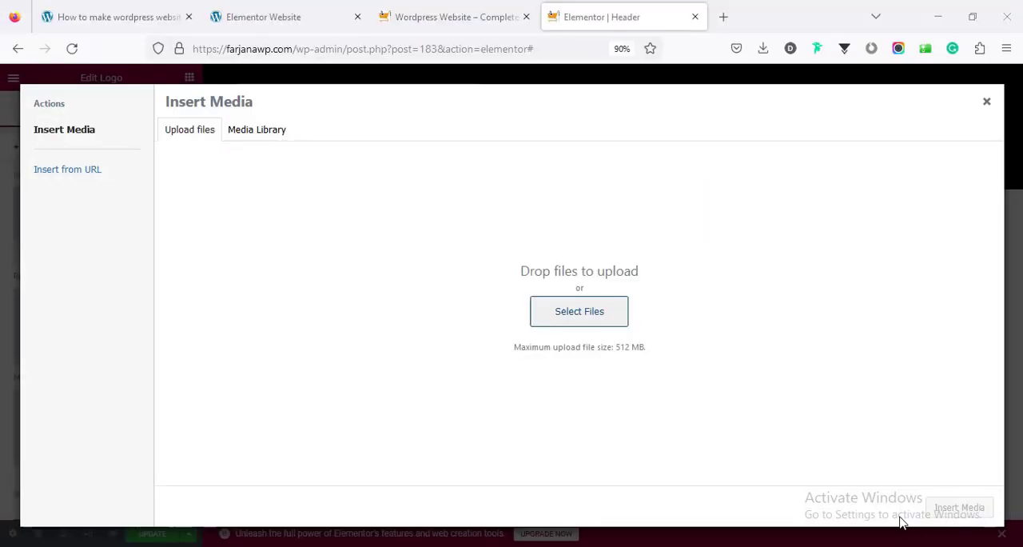
click(947, 514)
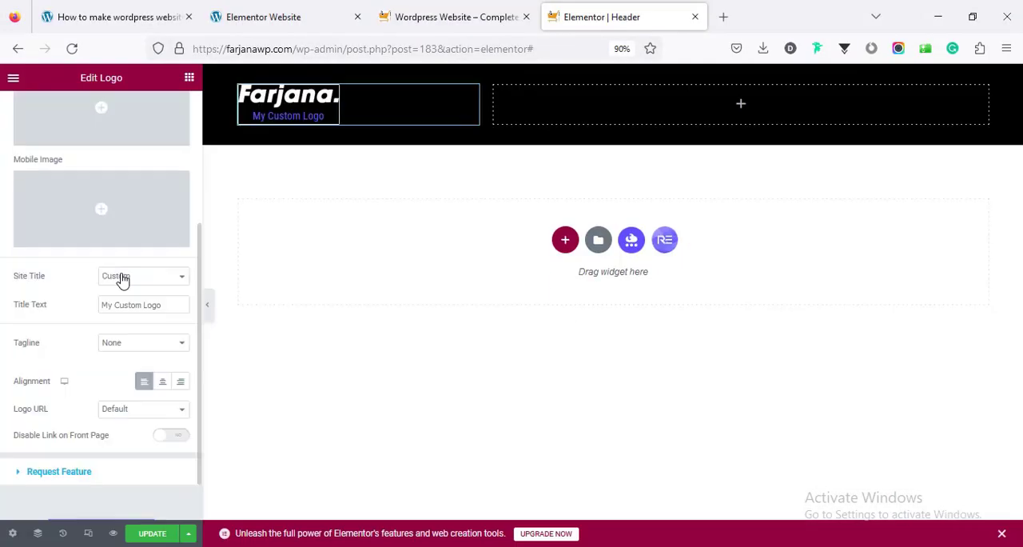
Set the Logo widget's Site Title to None and its border width to 0 on all sides
click(120, 279)
click(122, 295)
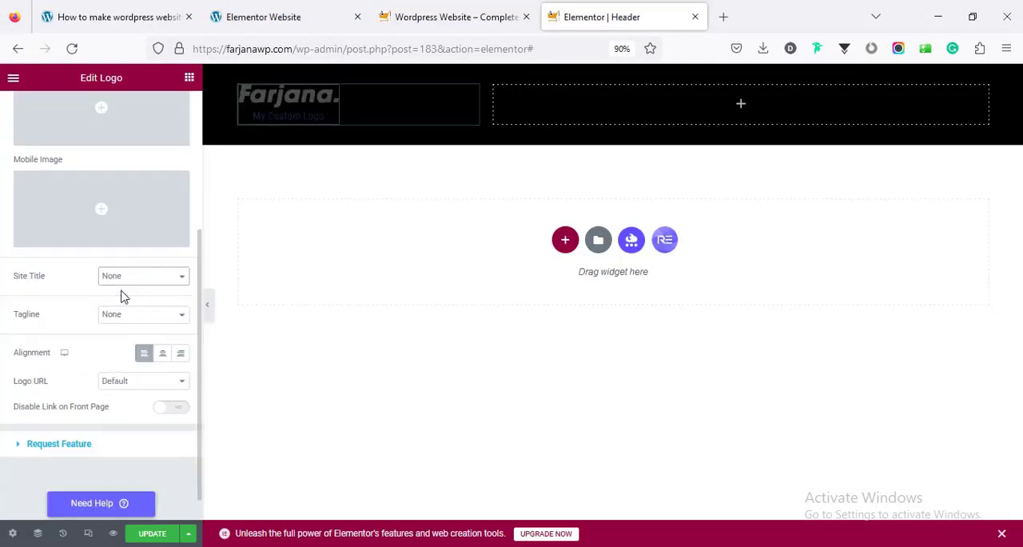
scroll(112, 160, up, 3)
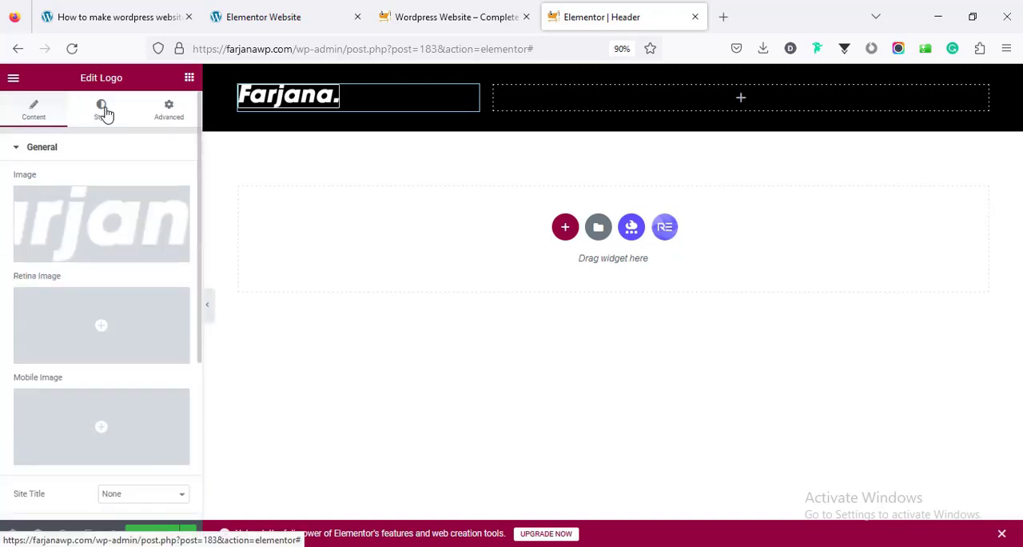
click(105, 113)
scroll(128, 320, down, 5)
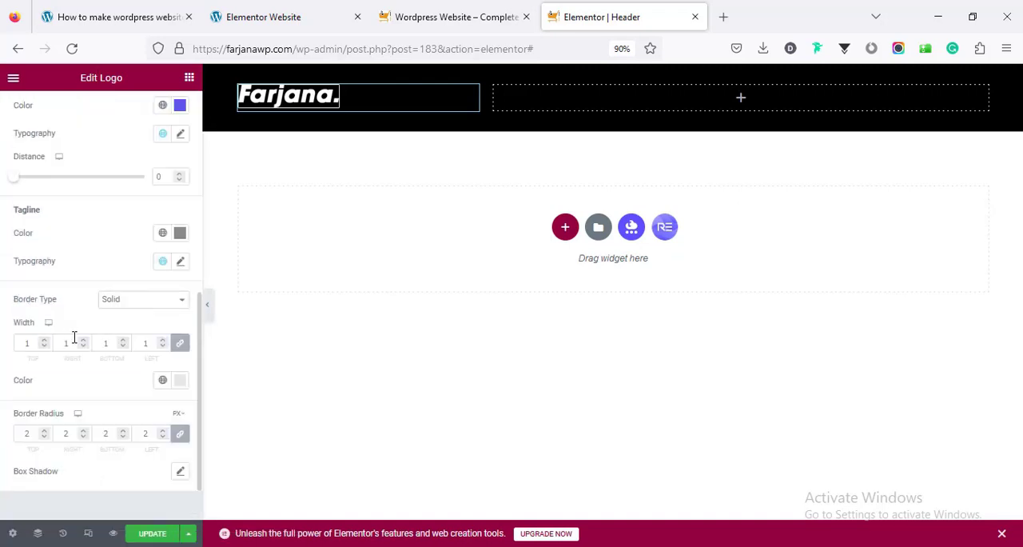
click(105, 341)
text(0)
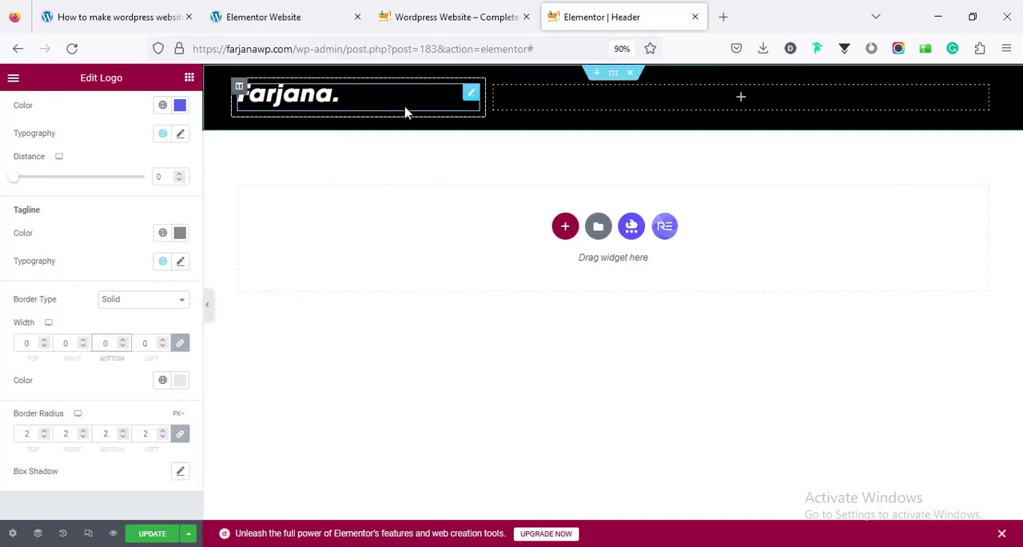
Find the Nav Menu widget by searching for menu and place it in the header section's wide column
click(742, 99)
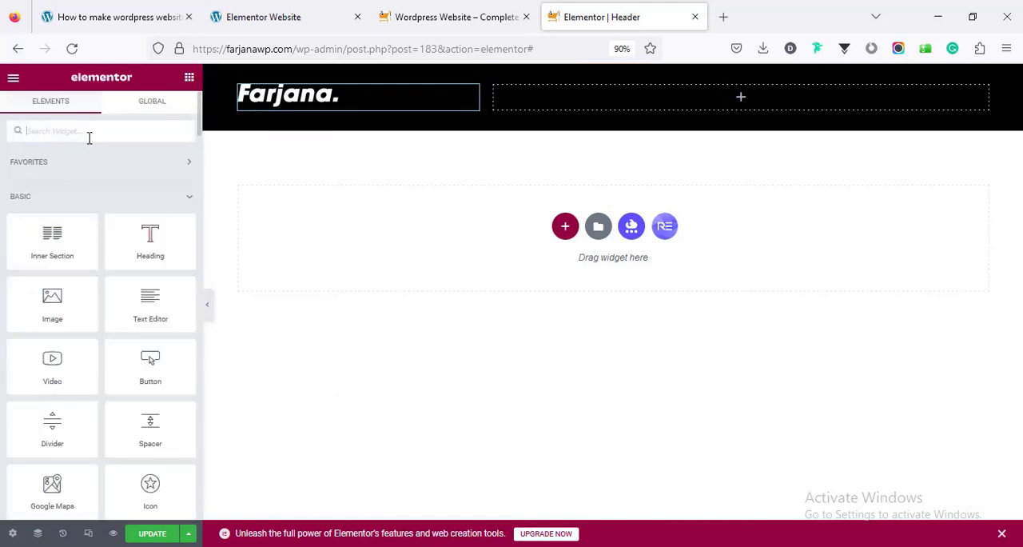
text(m)
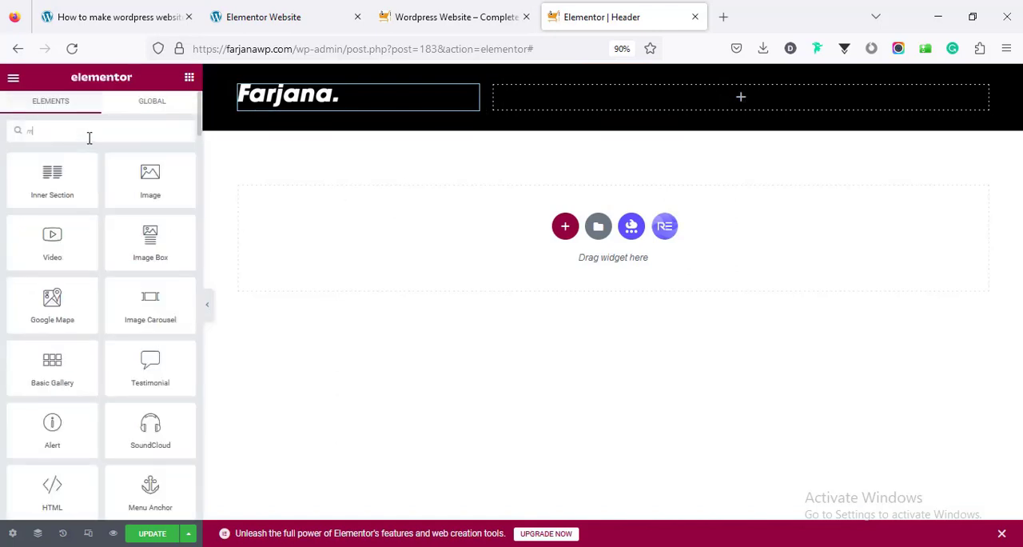
text(enu)
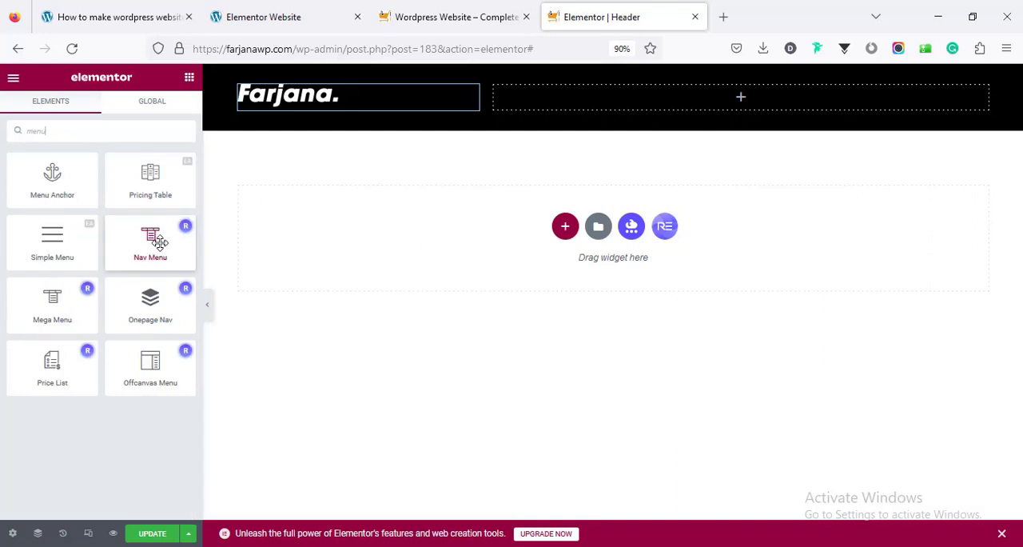
drag(160, 242, 648, 100)
Select Main Menu for the Nav Menu widget and align it right
click(143, 221)
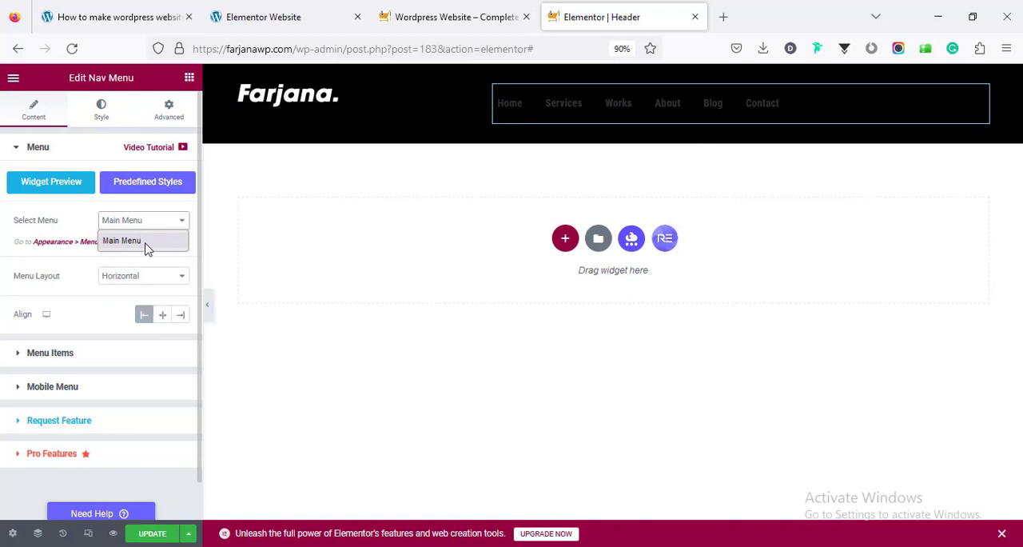
click(147, 247)
click(182, 321)
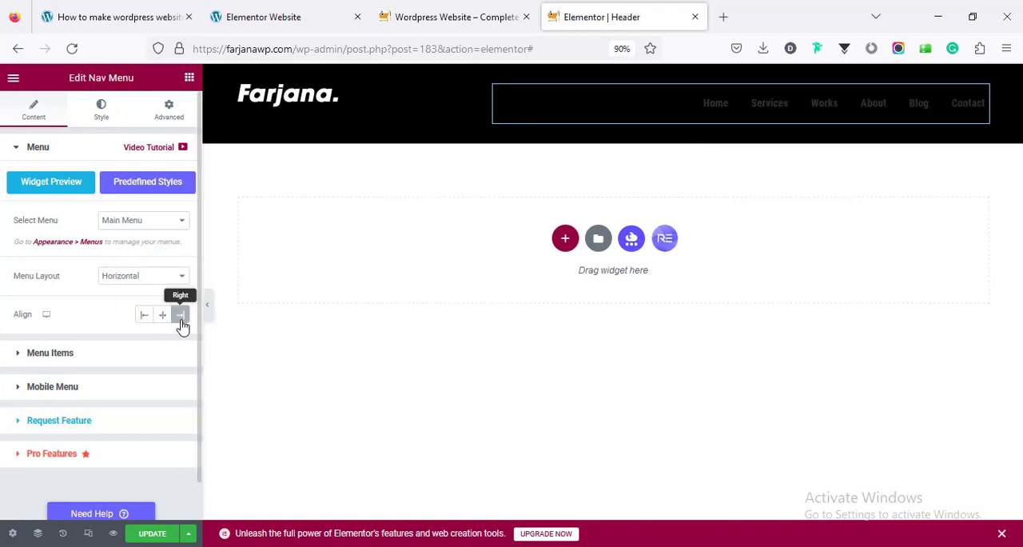
Open the Nav Menu widget's Menu Items settings
click(108, 357)
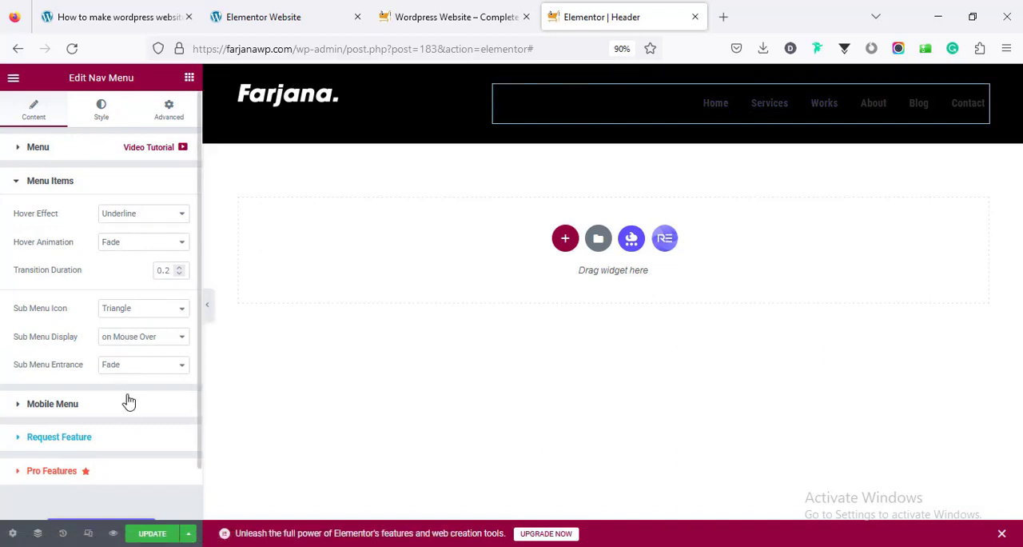
Set the Nav Menu widget's Mobile Menu to show on Tablet (< 1025px)
click(106, 406)
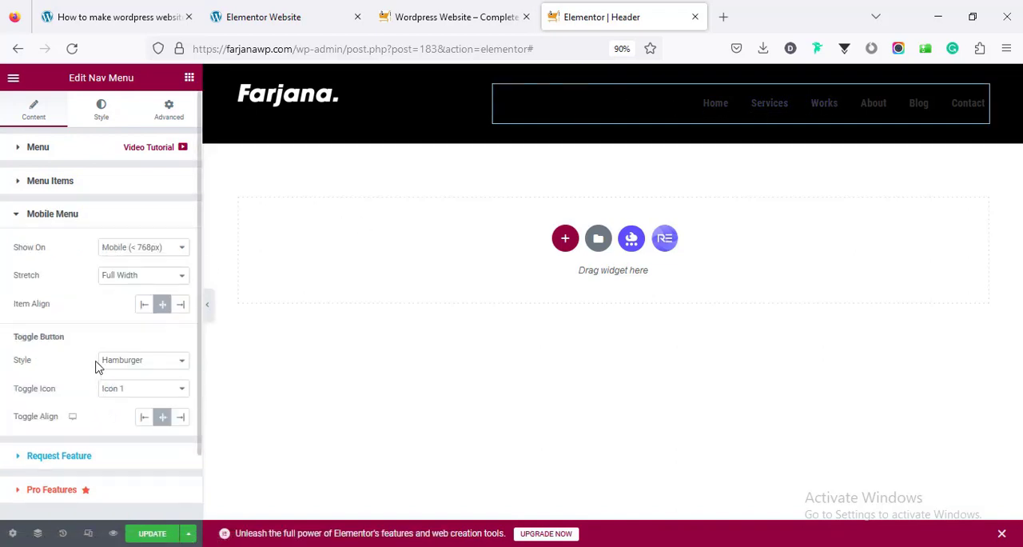
click(126, 250)
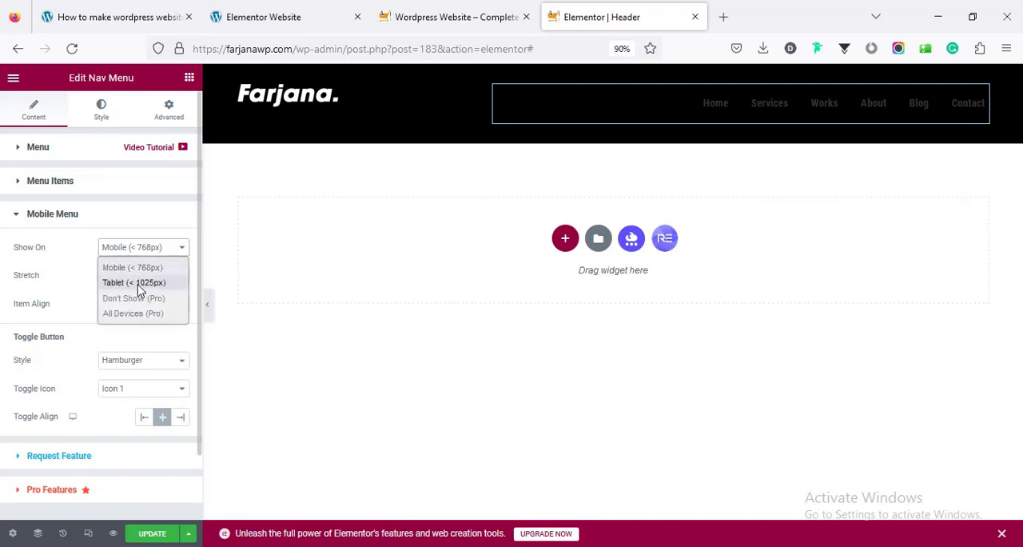
click(138, 285)
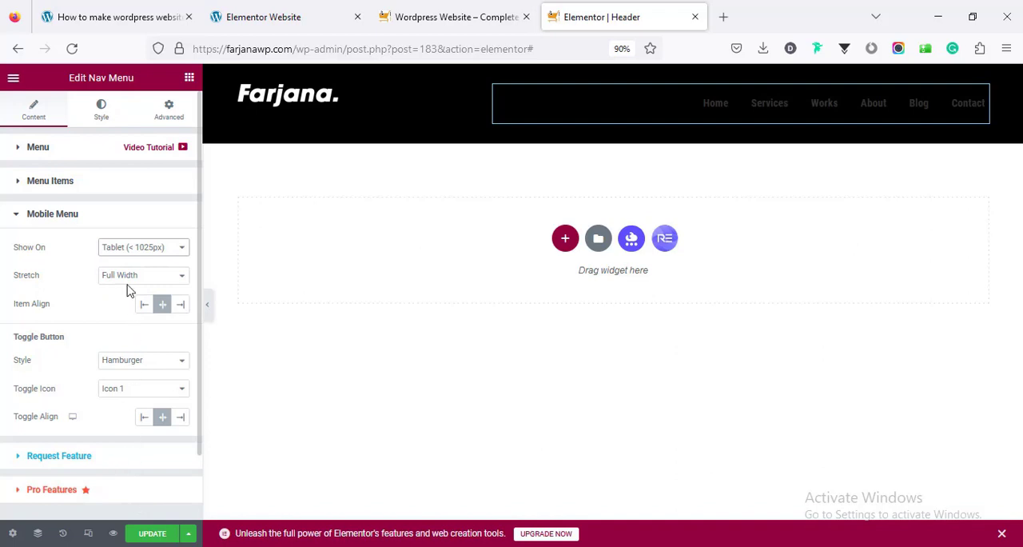
Set the menu items' normal text color to the global color white
click(94, 114)
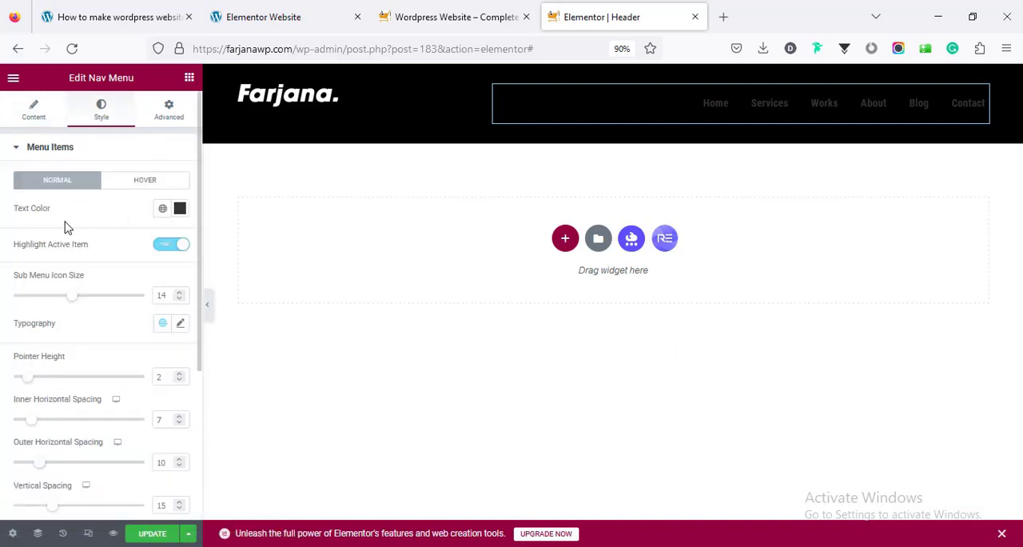
click(162, 208)
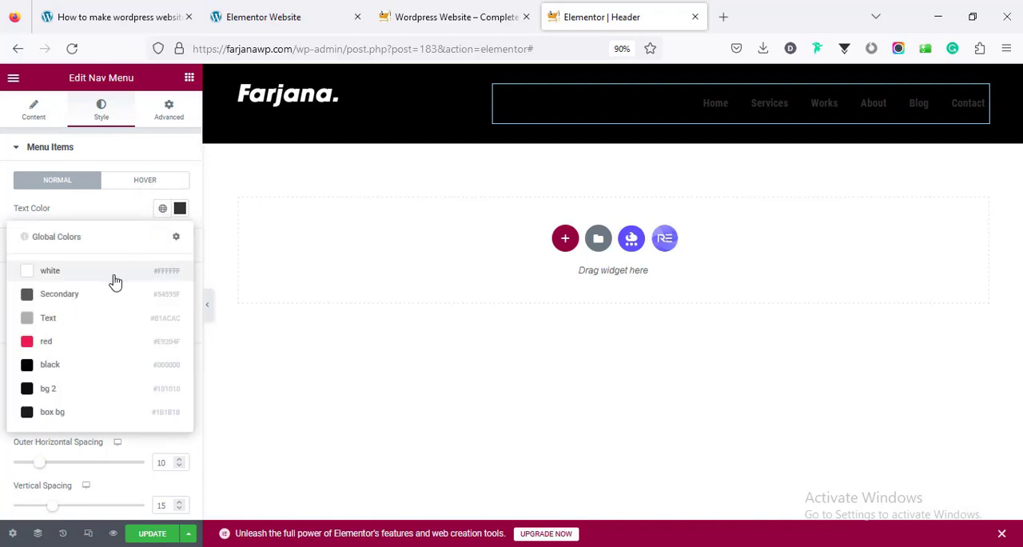
click(115, 281)
Set the menu items' hover text color to global white and their hover pointer color to global red
click(142, 182)
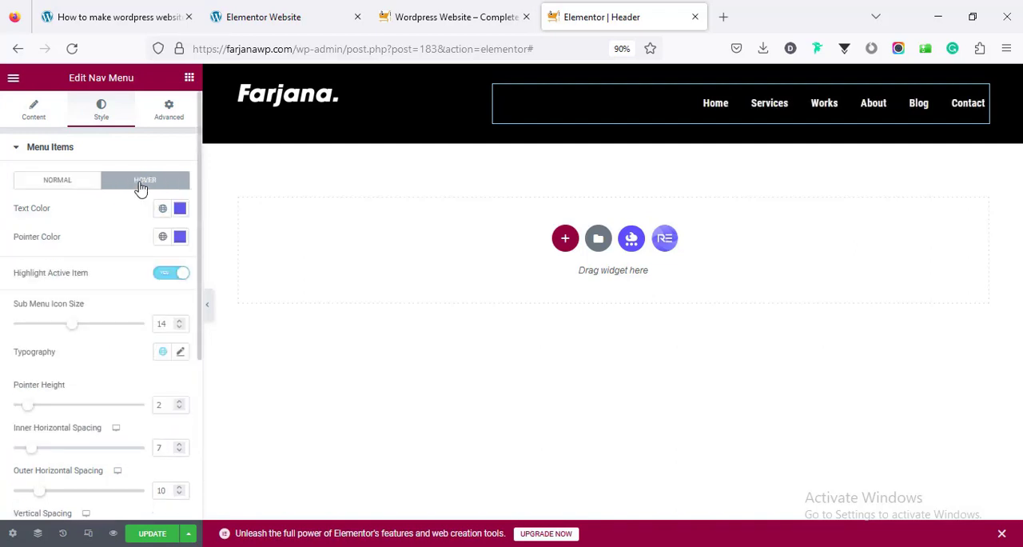
click(163, 210)
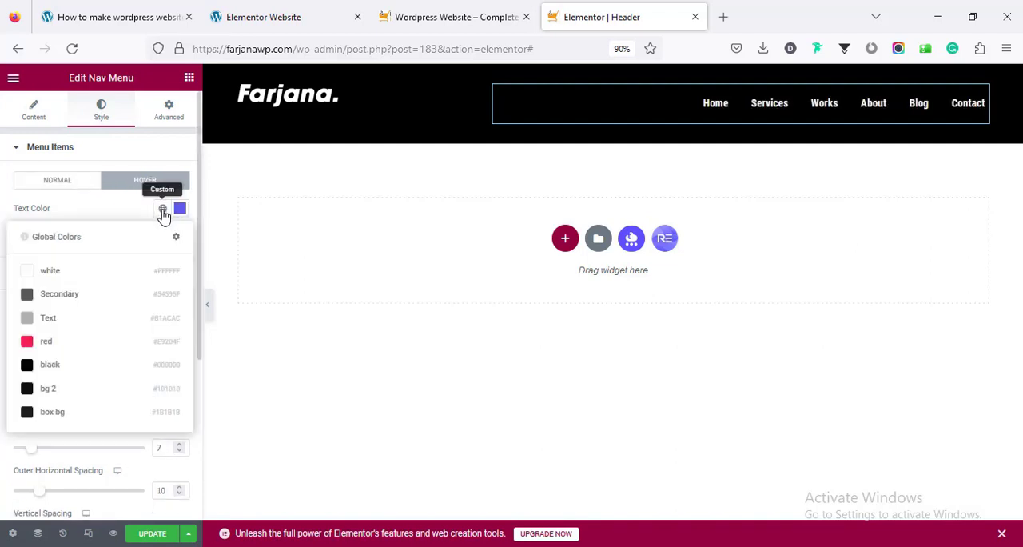
click(82, 342)
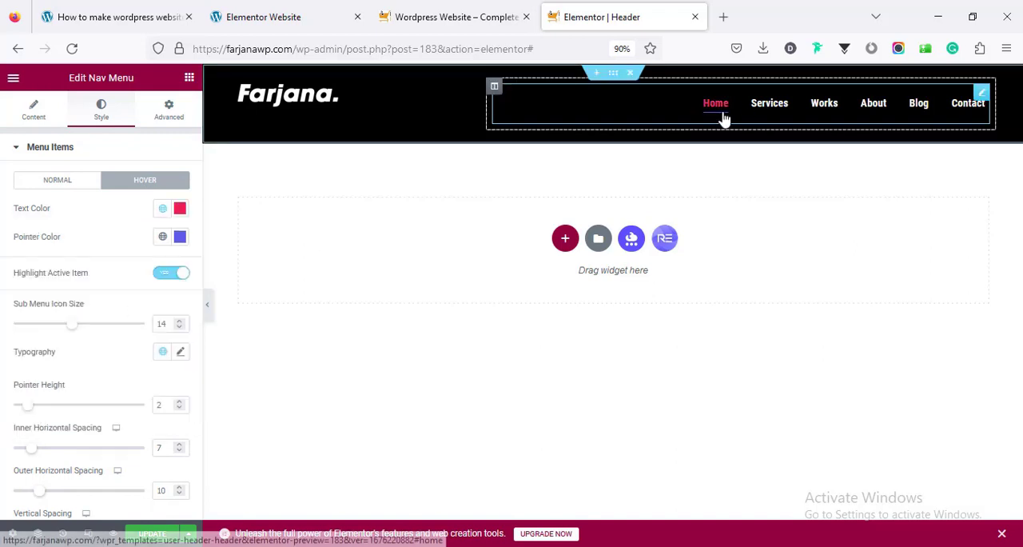
click(160, 214)
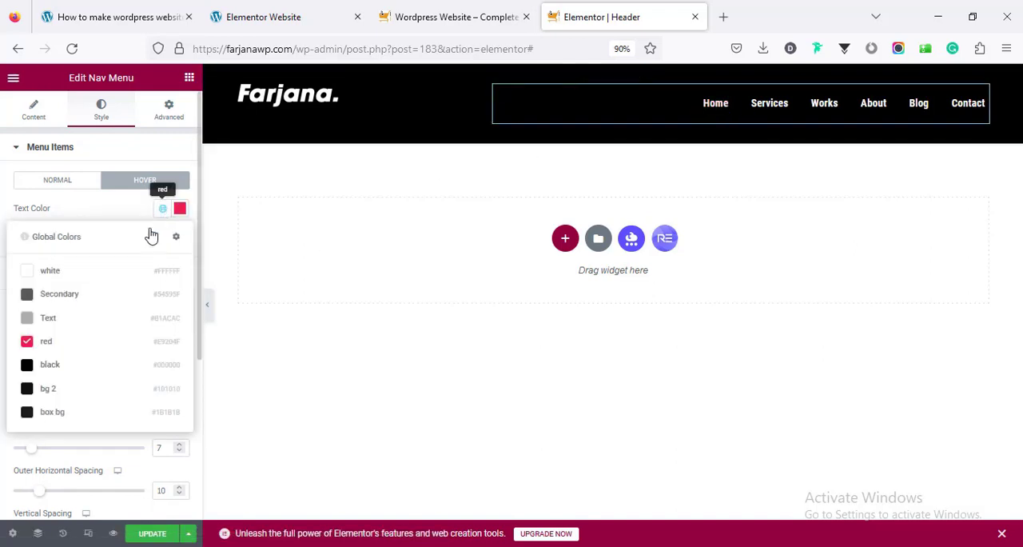
click(97, 274)
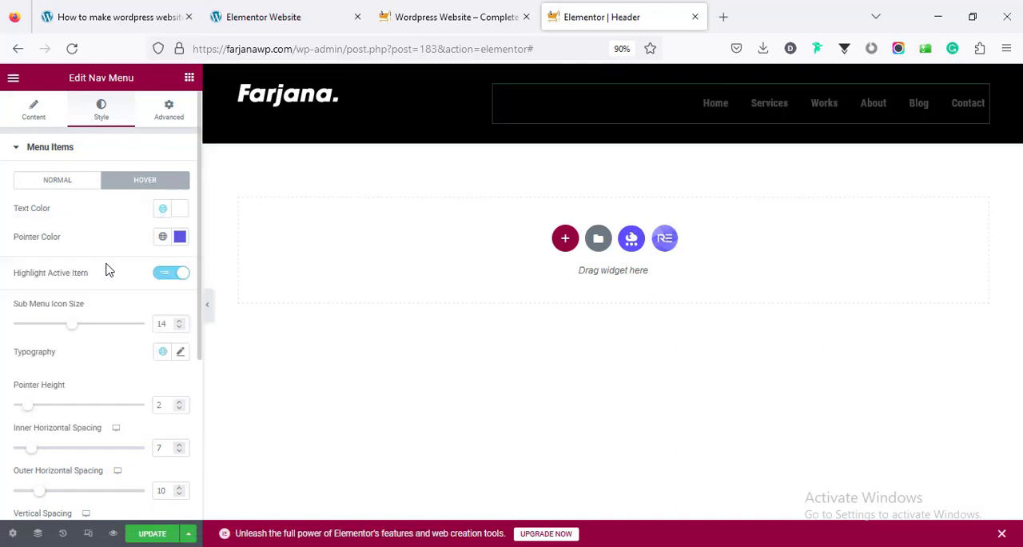
click(163, 237)
click(90, 369)
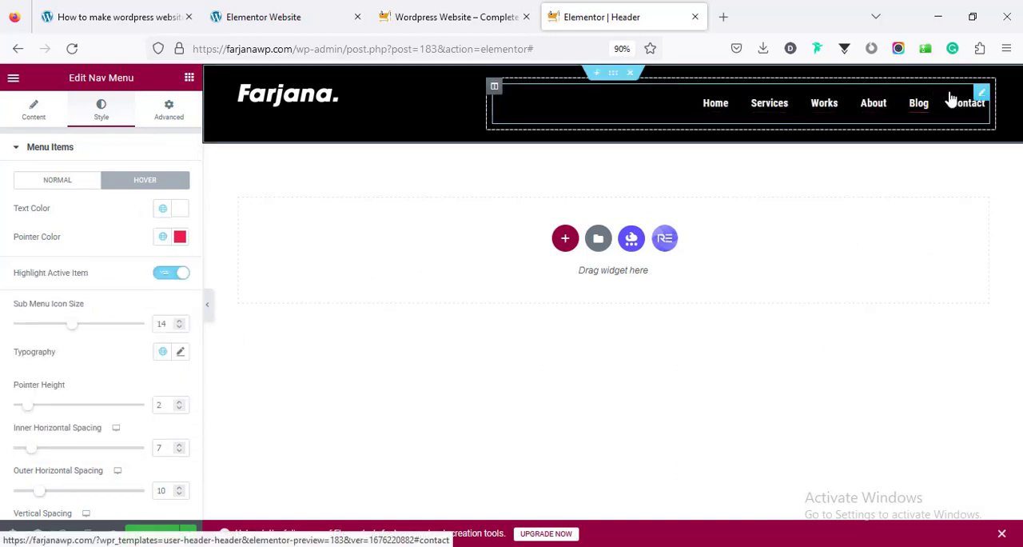
Set the vertical alignment of the header's logo column to Middle
click(240, 87)
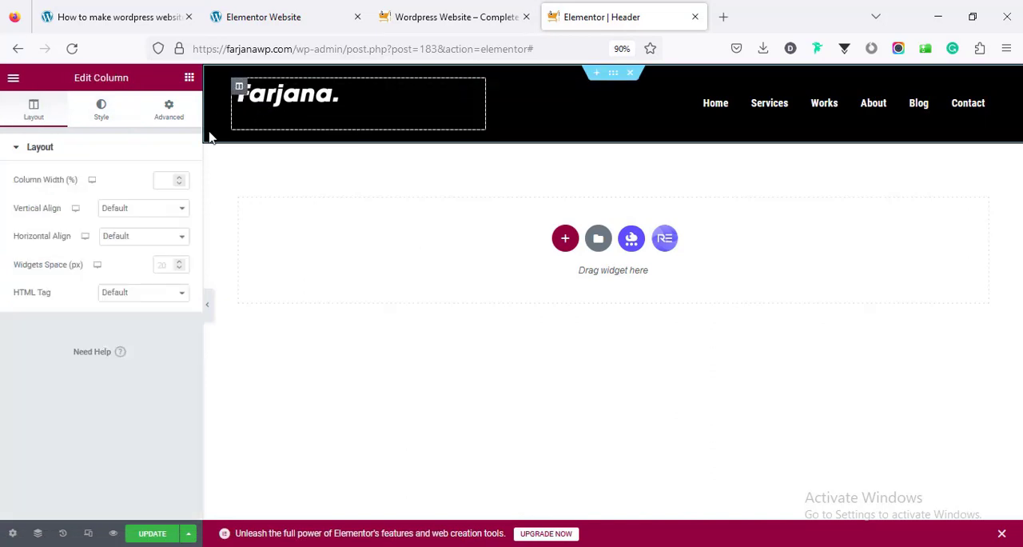
click(120, 209)
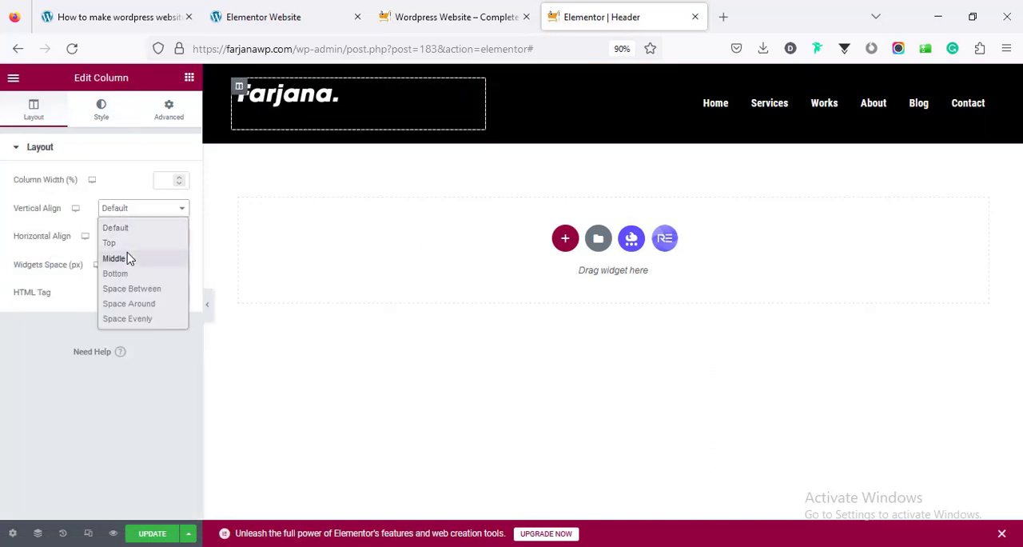
click(128, 258)
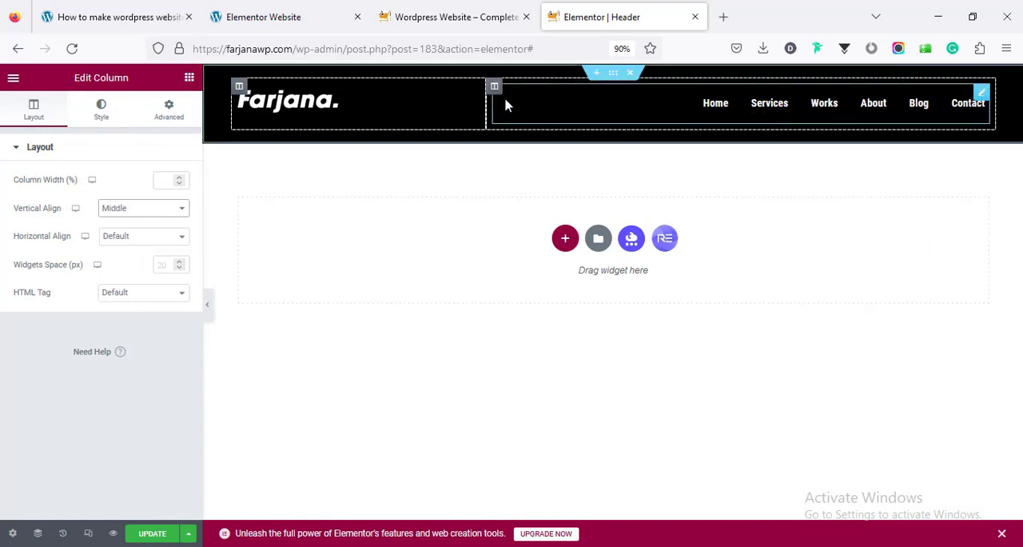
click(134, 209)
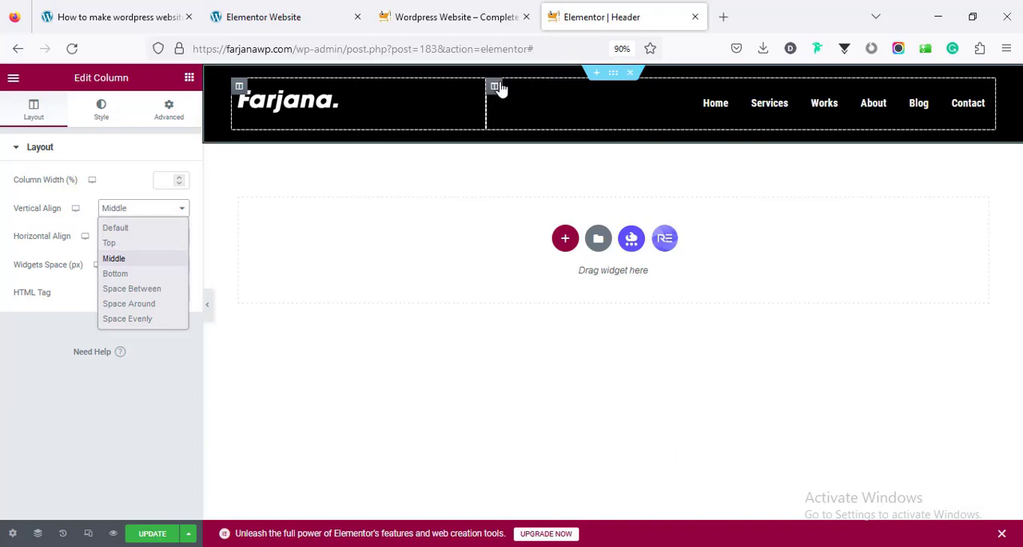
click(165, 259)
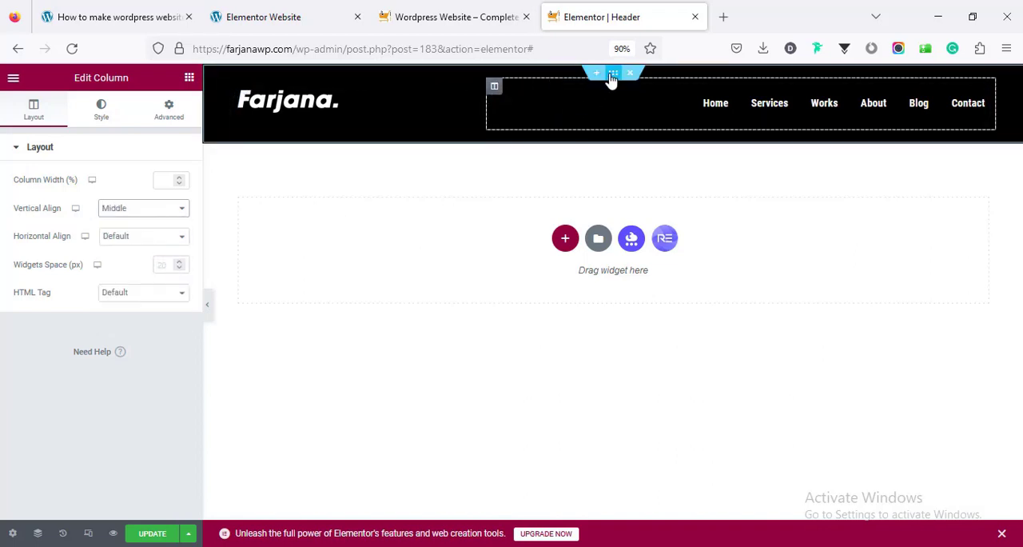
Set the header section's top and bottom padding to 0 px
click(613, 74)
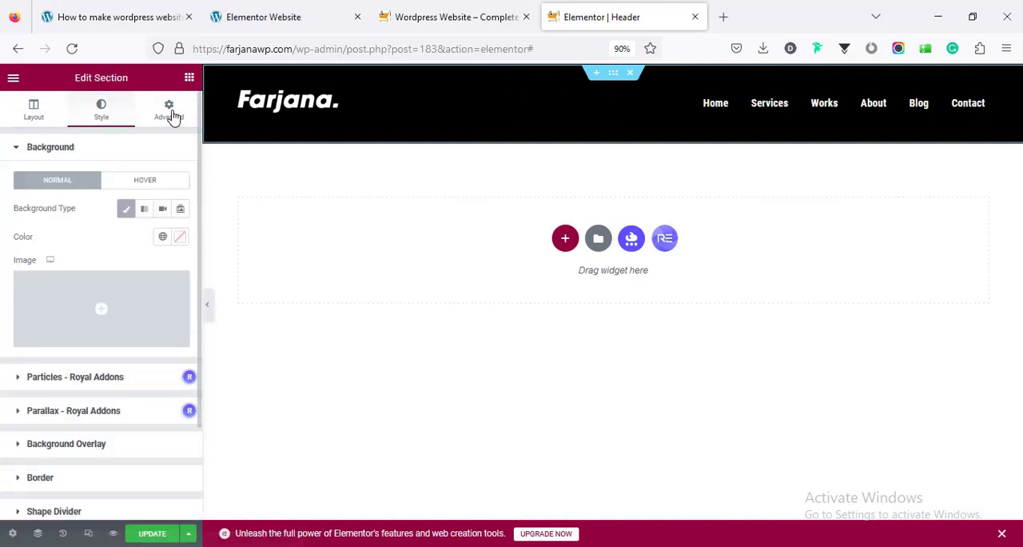
click(173, 117)
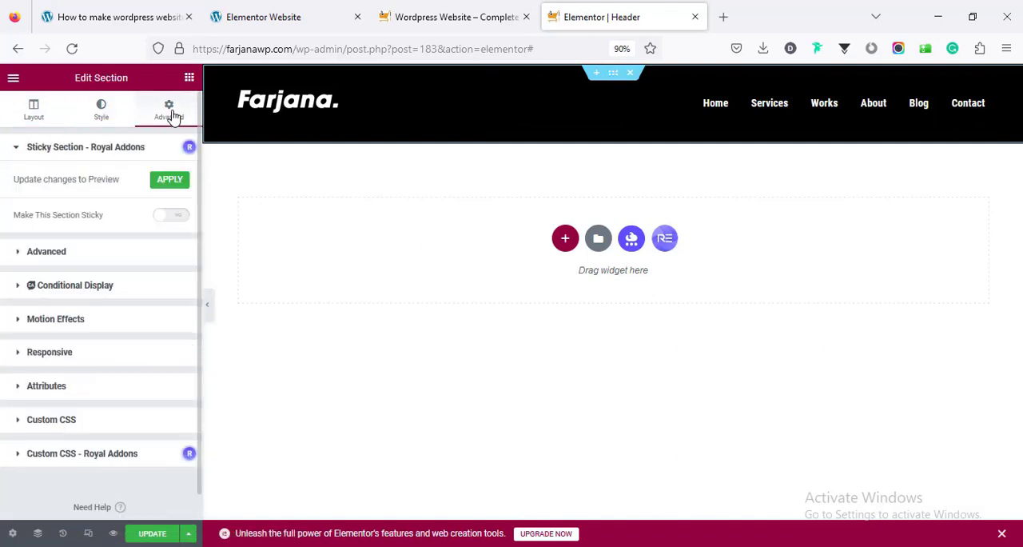
click(104, 254)
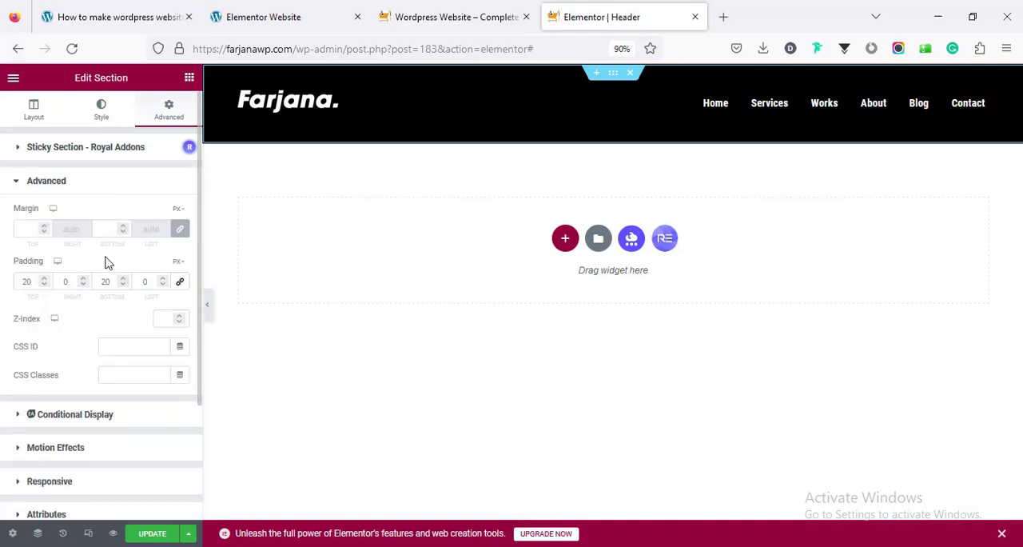
double_click(26, 280)
text(0)
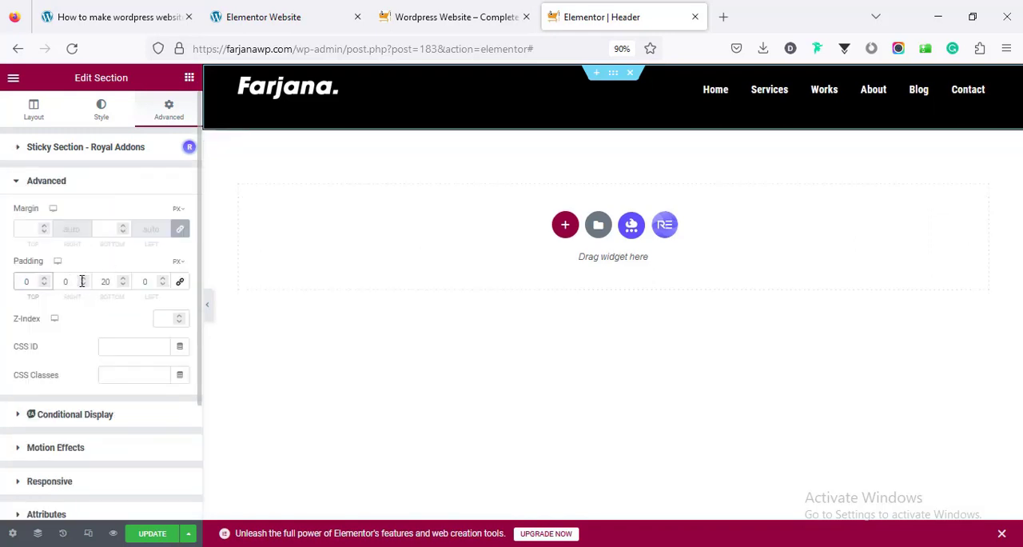
double_click(106, 281)
text(0)
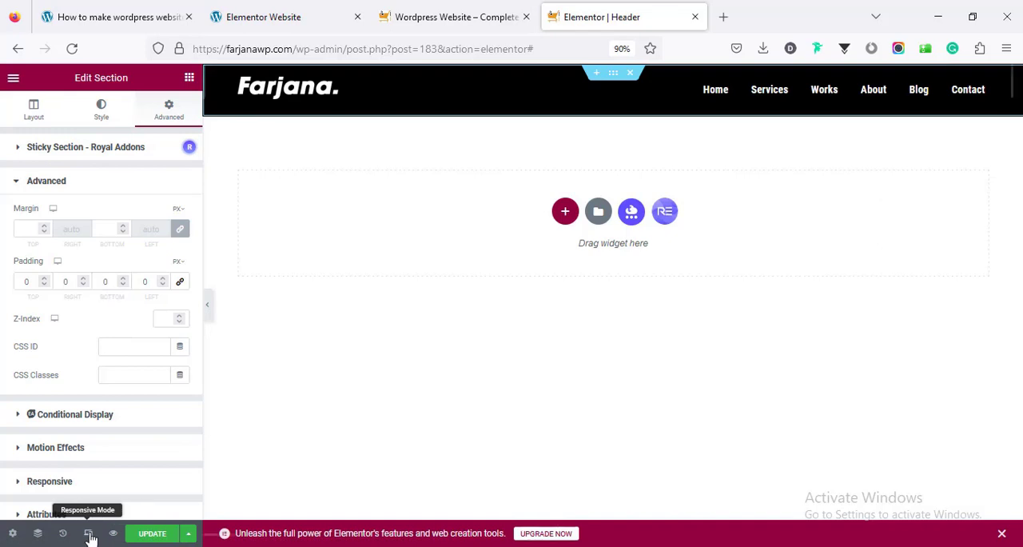
Switch to the tablet preview and align the Nav Menu widget's mobile toggle button right
click(88, 533)
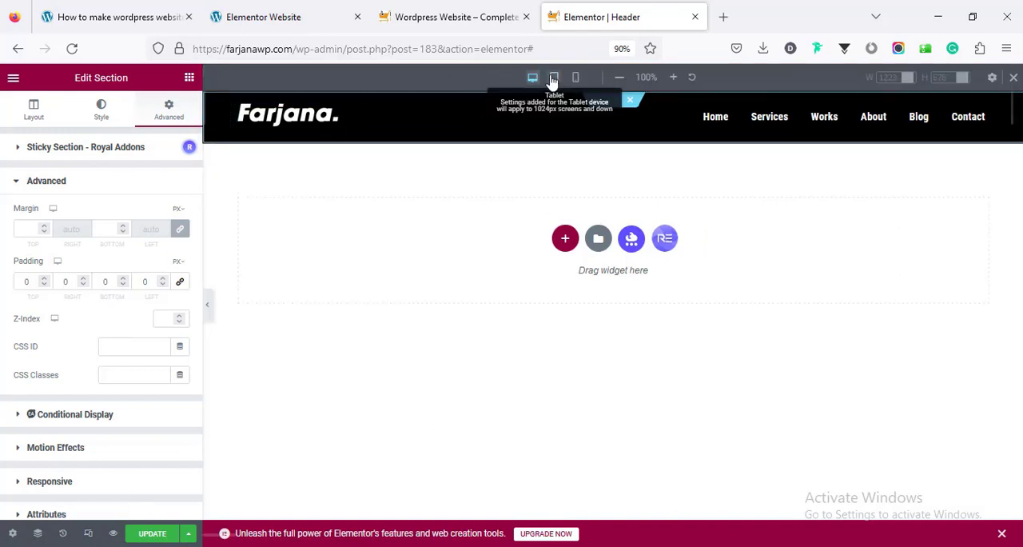
click(553, 78)
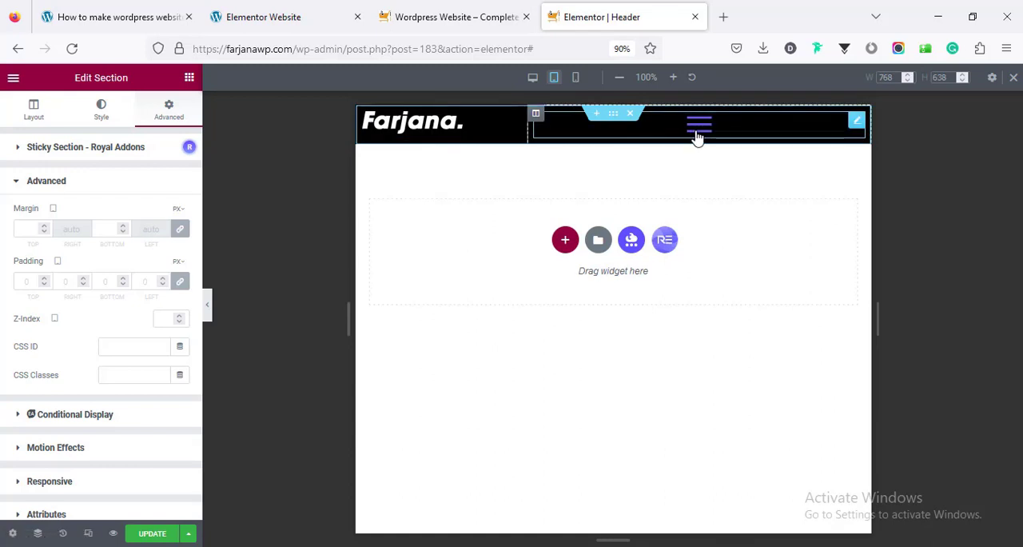
click(721, 130)
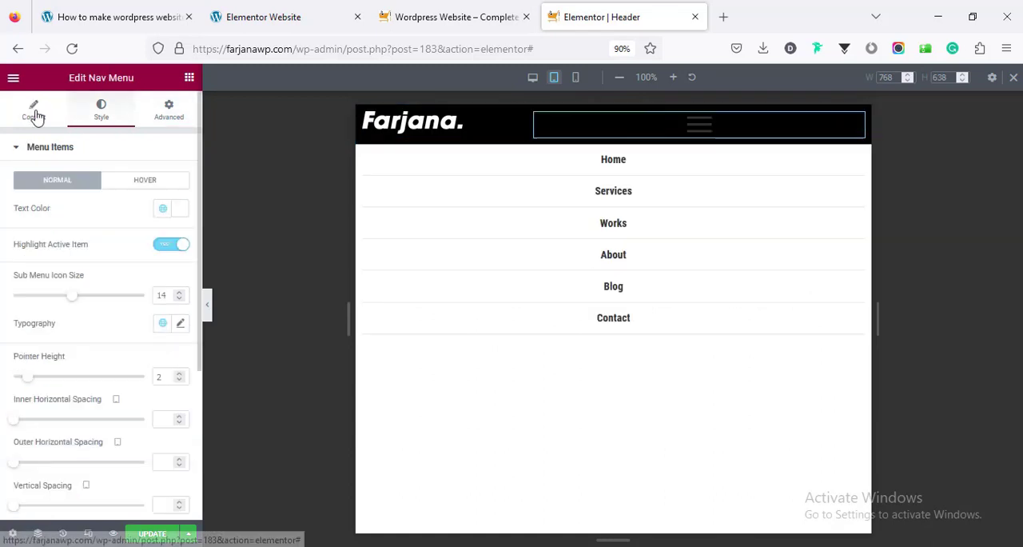
click(34, 110)
scroll(120, 300, down, 1)
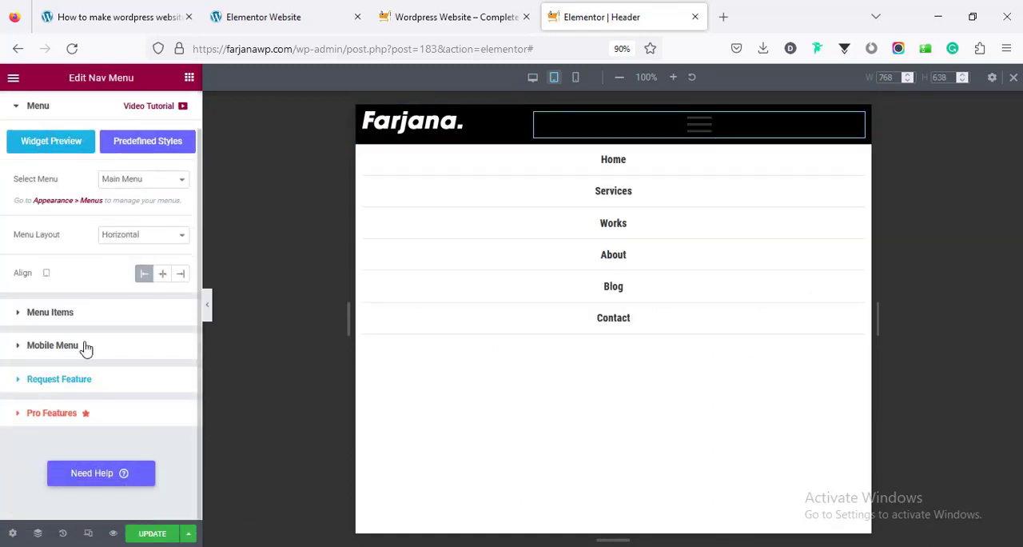
click(82, 347)
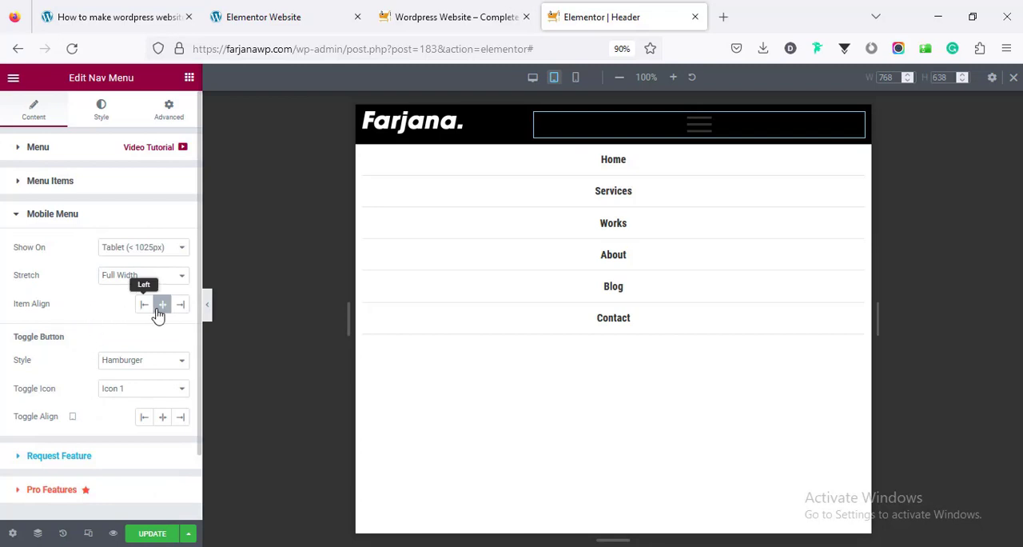
click(181, 418)
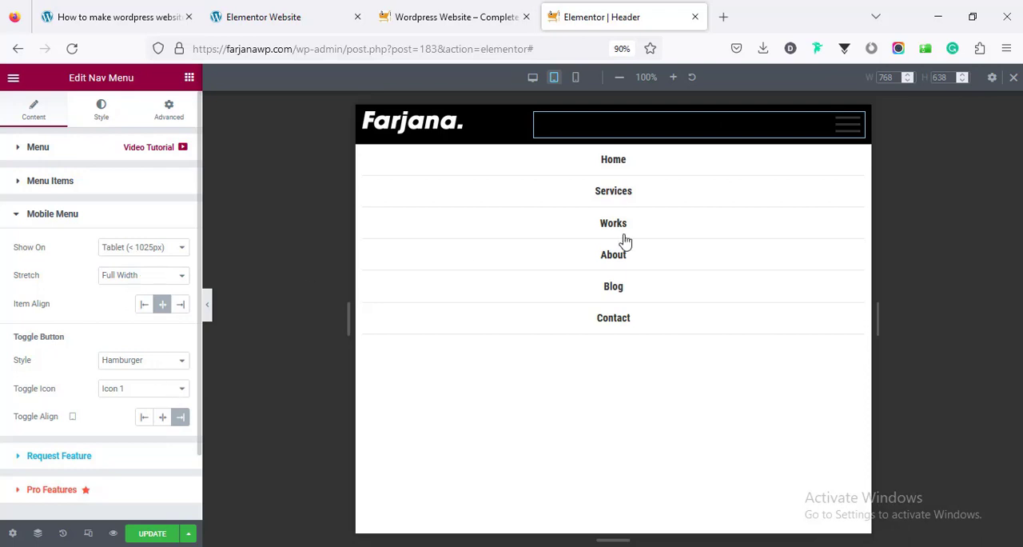
Set the Nav Menu toggle button's normal color to the global color white
click(102, 116)
scroll(103, 360, down, 3)
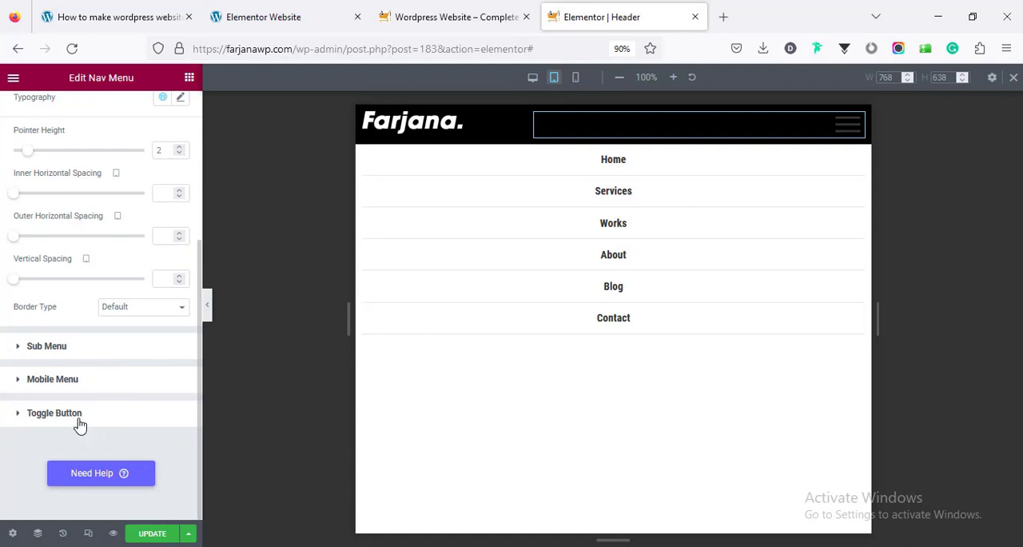
click(54, 412)
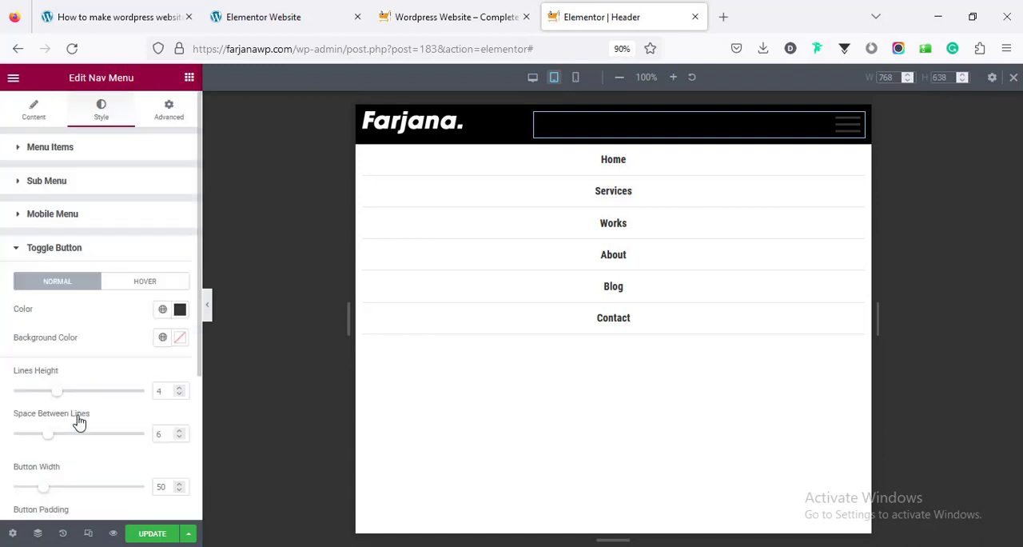
click(162, 310)
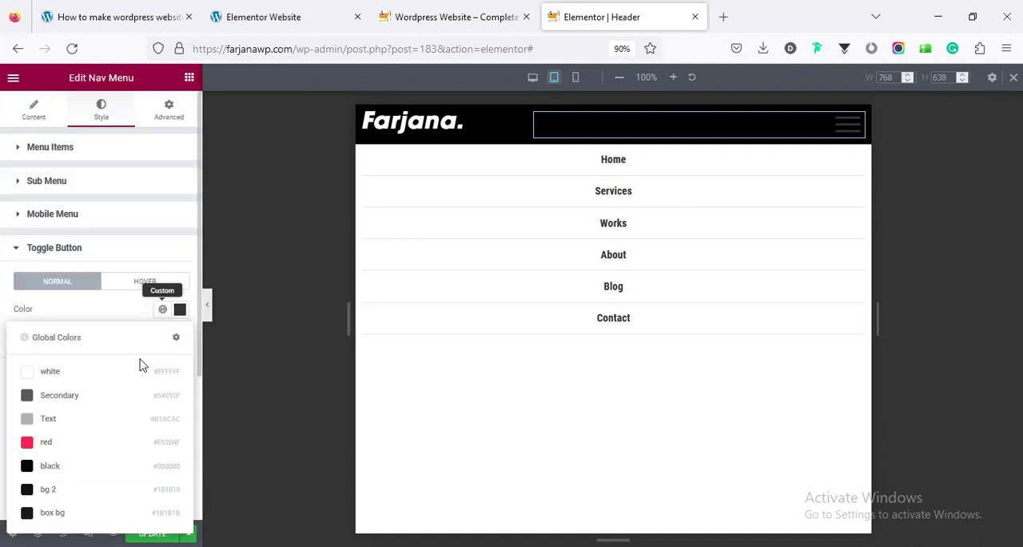
click(90, 373)
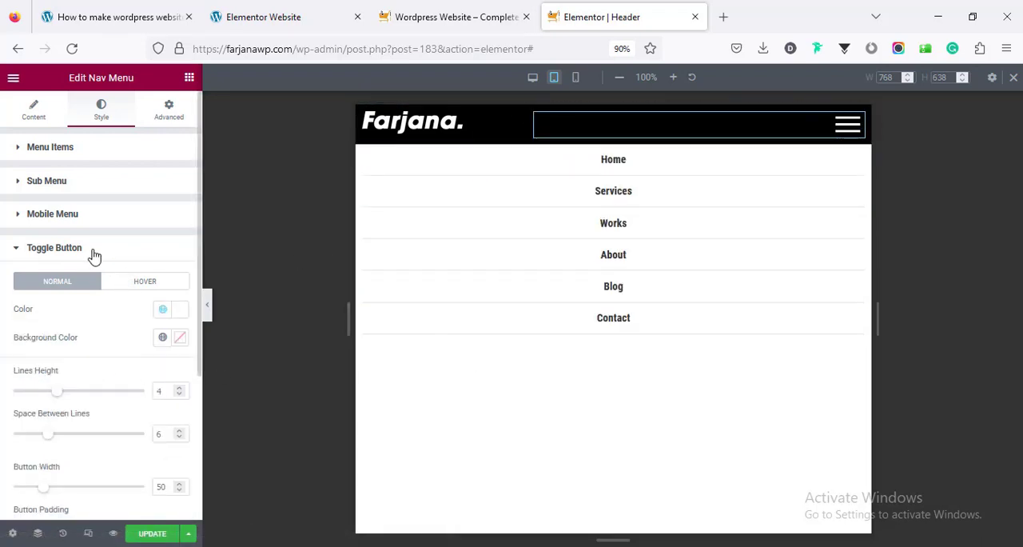
Set the Nav Menu's mobile menu normal text color to the global color white and its background color to black
scroll(94, 291, down, 3)
scroll(83, 363, up, 4)
click(60, 217)
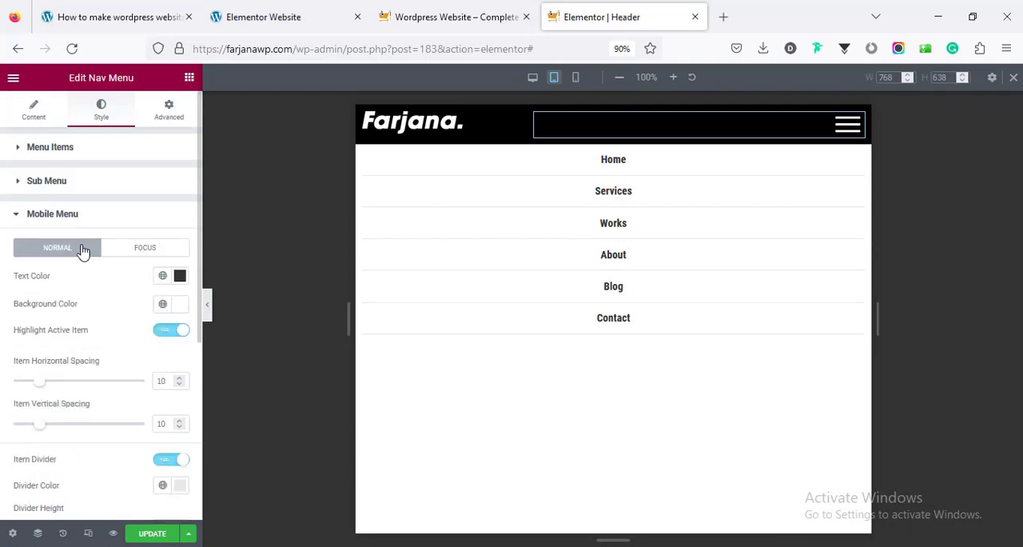
click(164, 277)
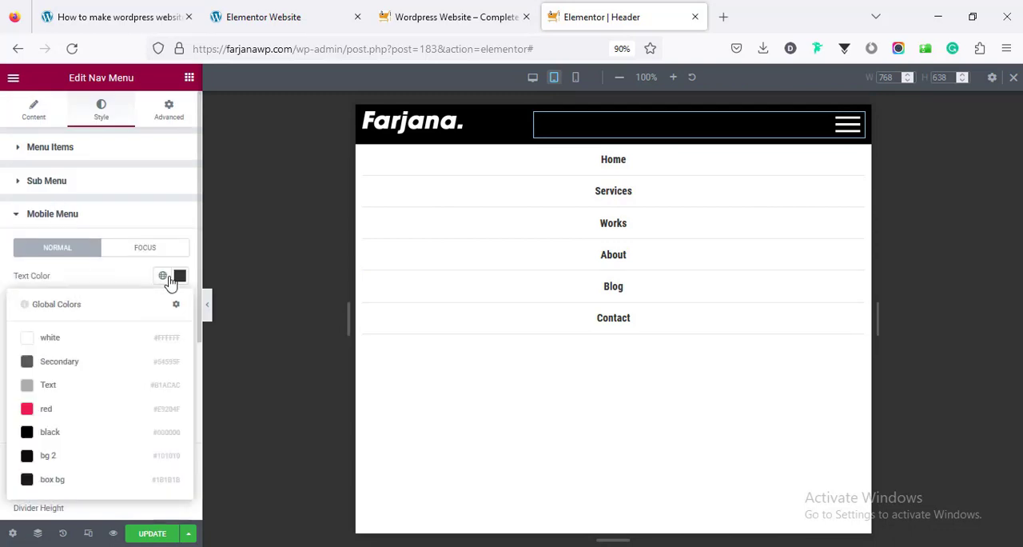
click(98, 344)
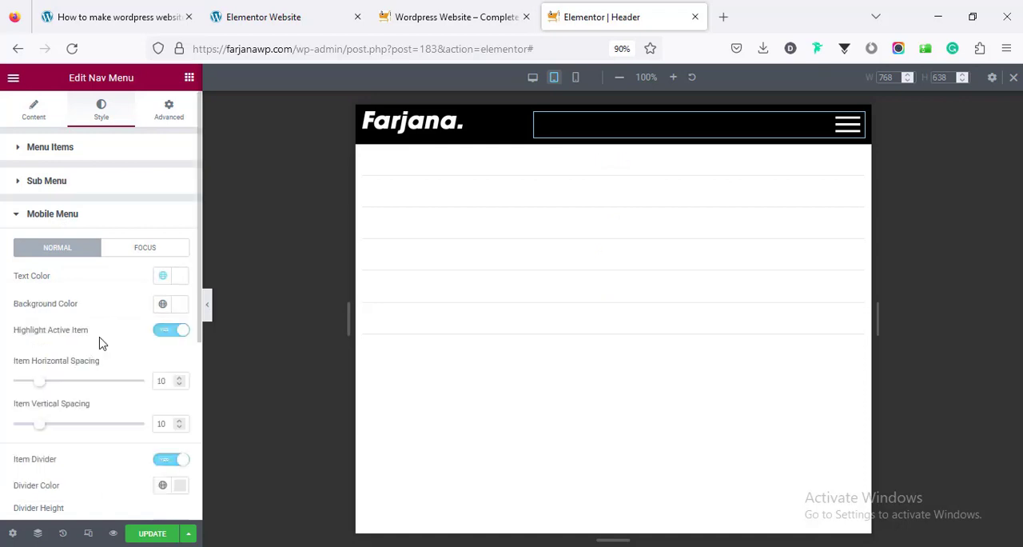
click(162, 305)
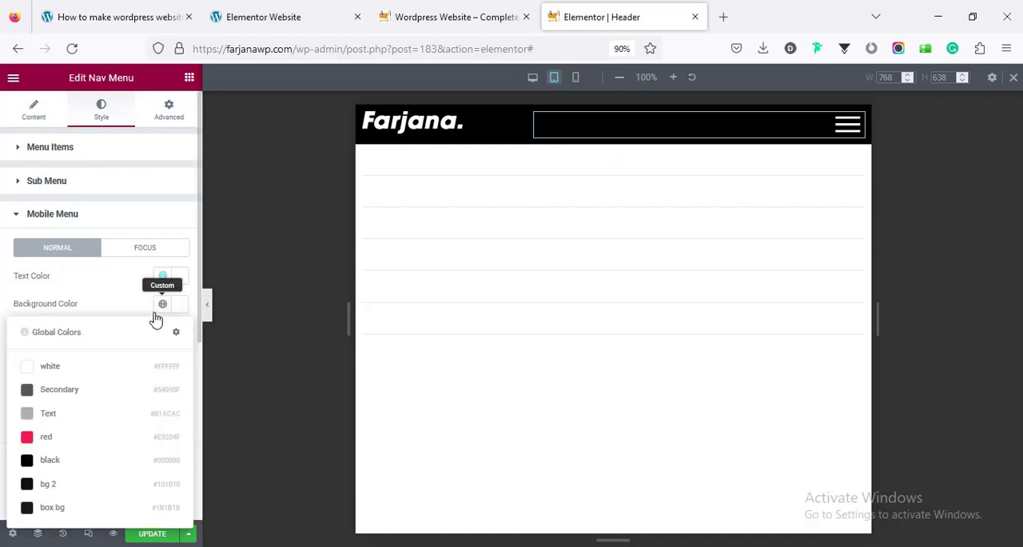
click(76, 468)
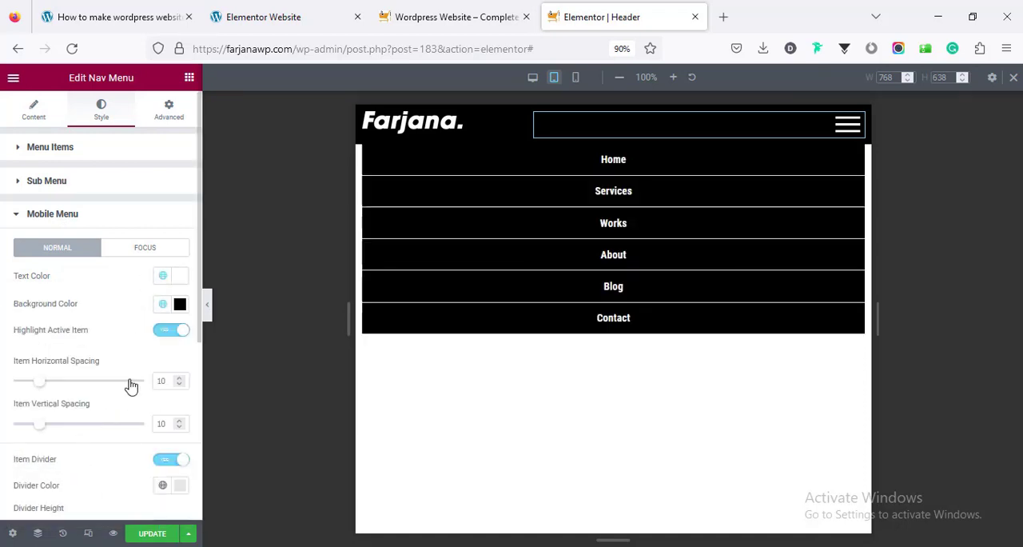
Set the mobile menu's item divider color to the global color bg 2
scroll(141, 351, down, 4)
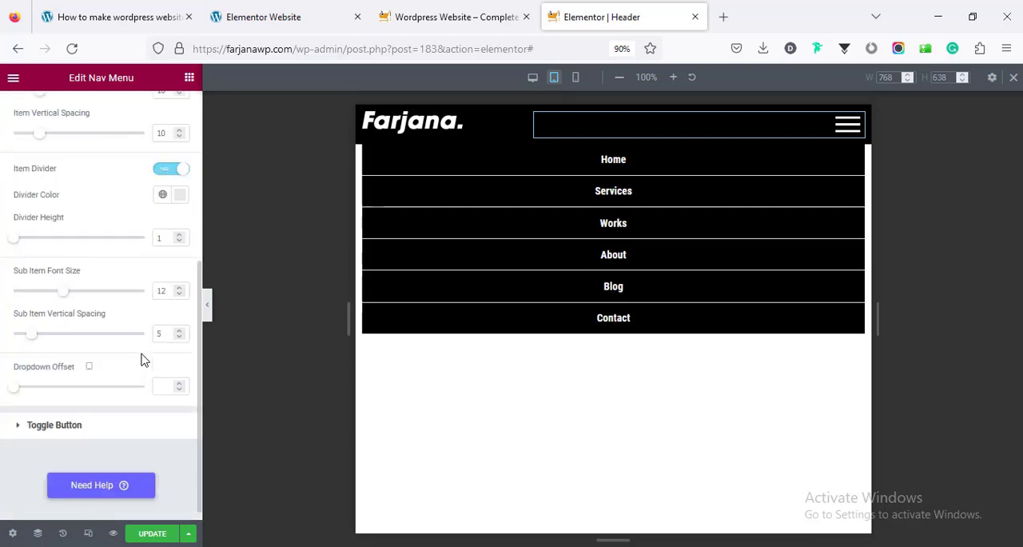
scroll(142, 359, up, 1)
click(164, 268)
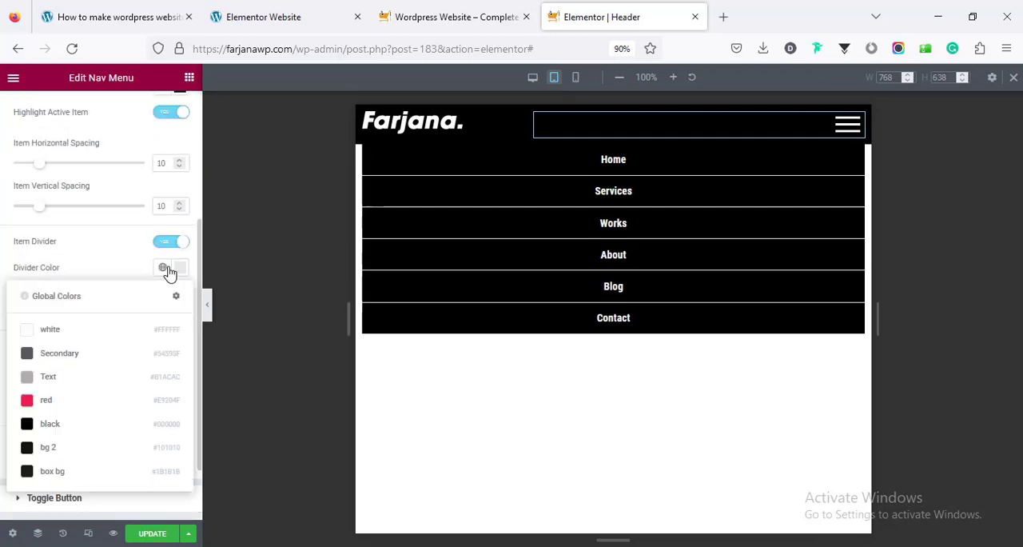
click(80, 449)
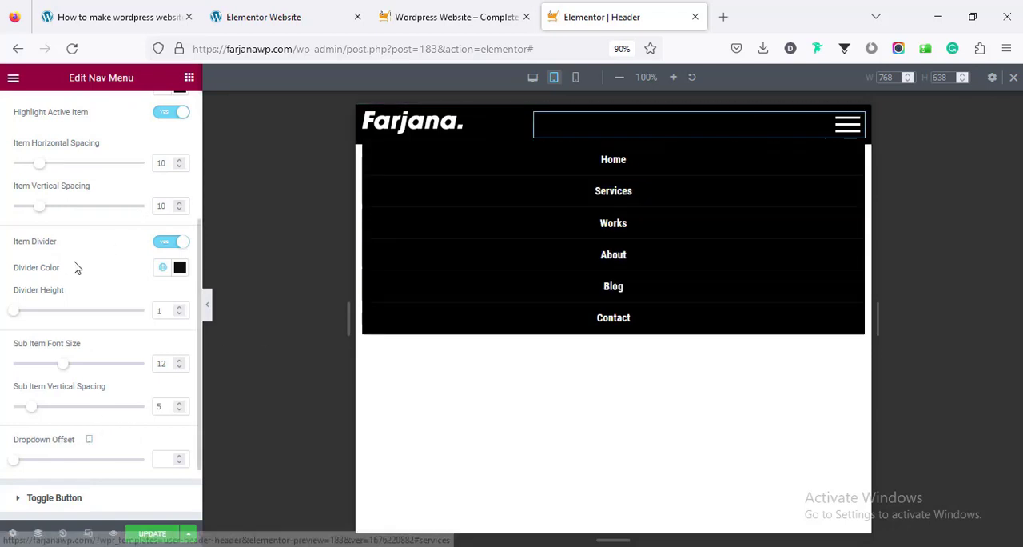
Set the mobile menu's focus background color to a near-black global color
scroll(80, 263, up, 3)
click(134, 175)
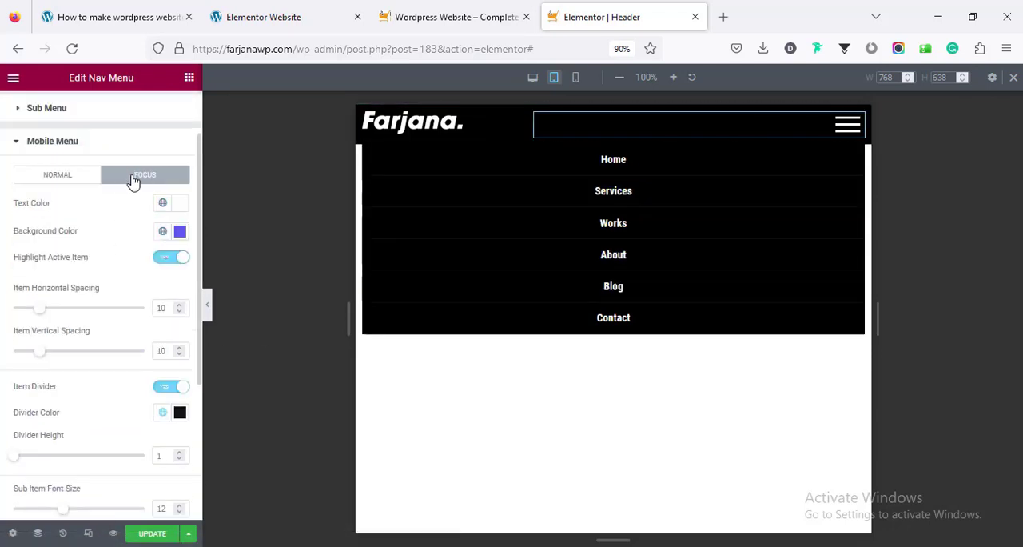
click(163, 233)
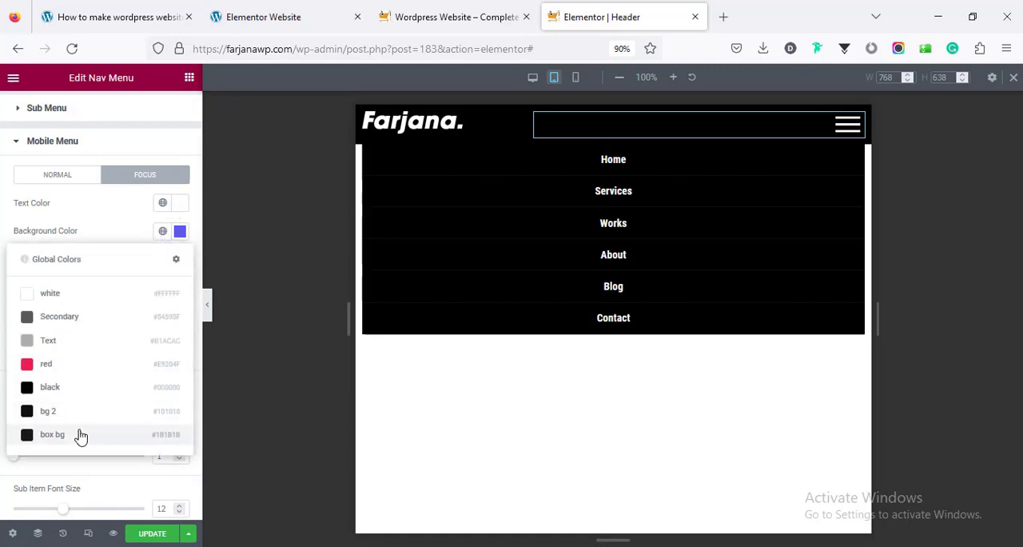
click(152, 391)
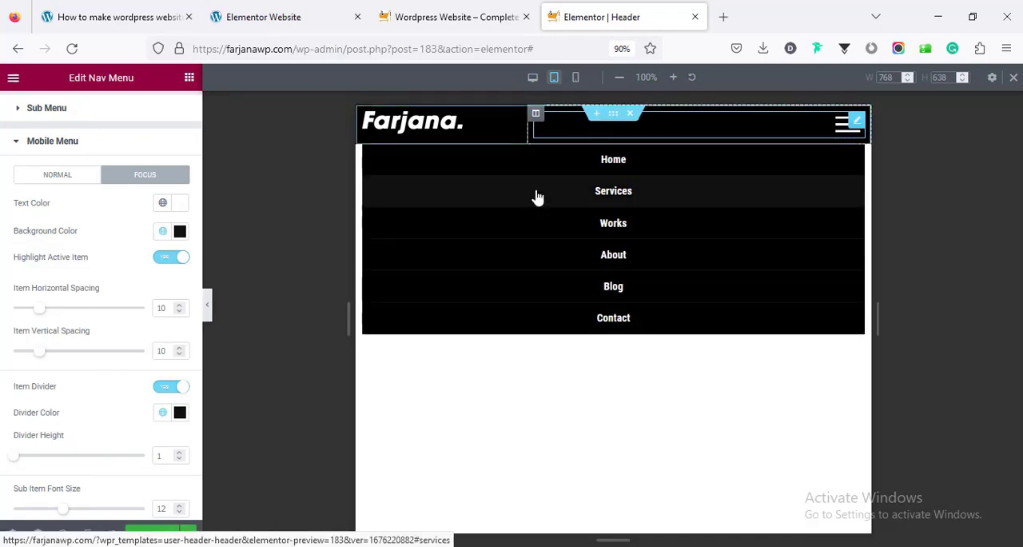
Switch to the mobile preview and set the header's logo column width to 50%
click(575, 79)
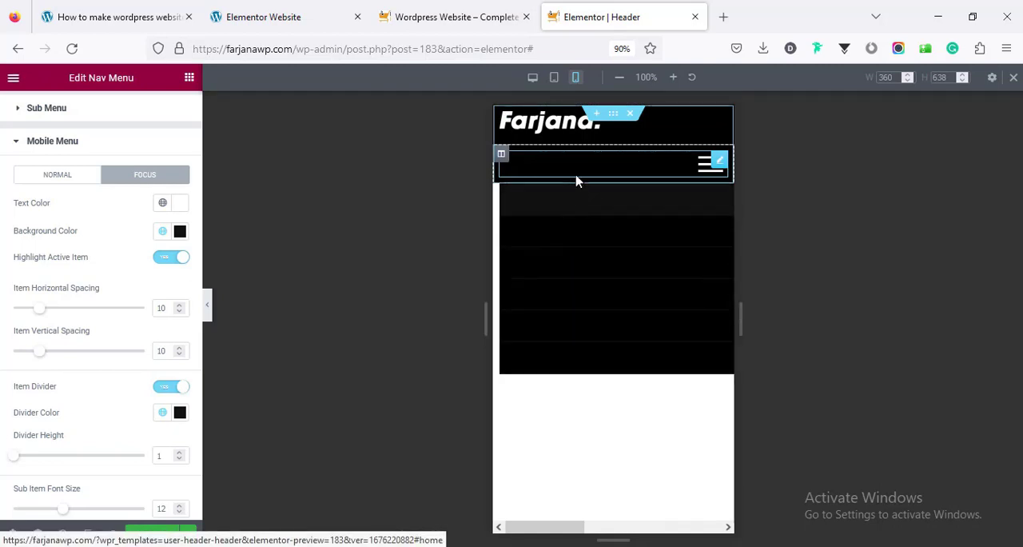
click(207, 305)
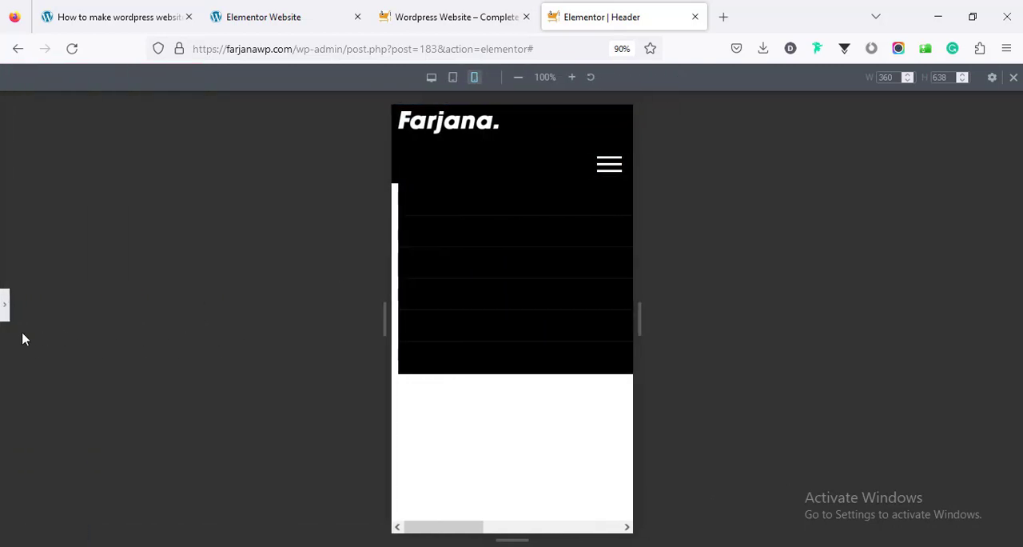
click(4, 302)
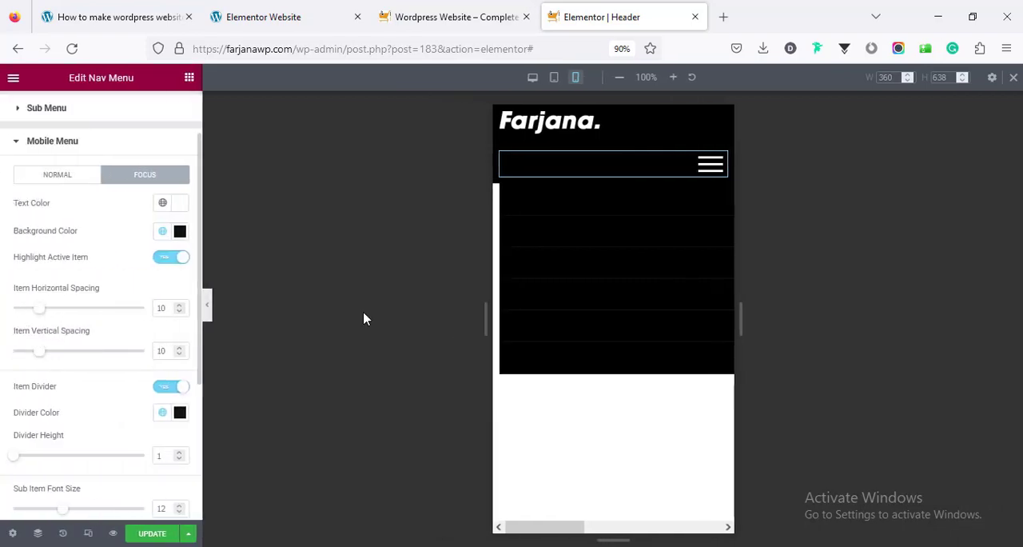
click(502, 112)
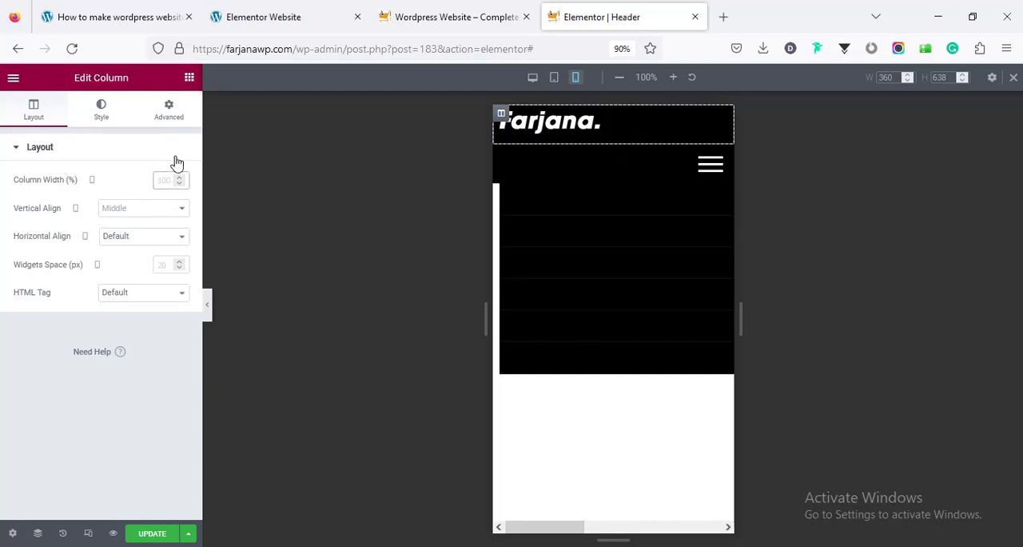
text(50)
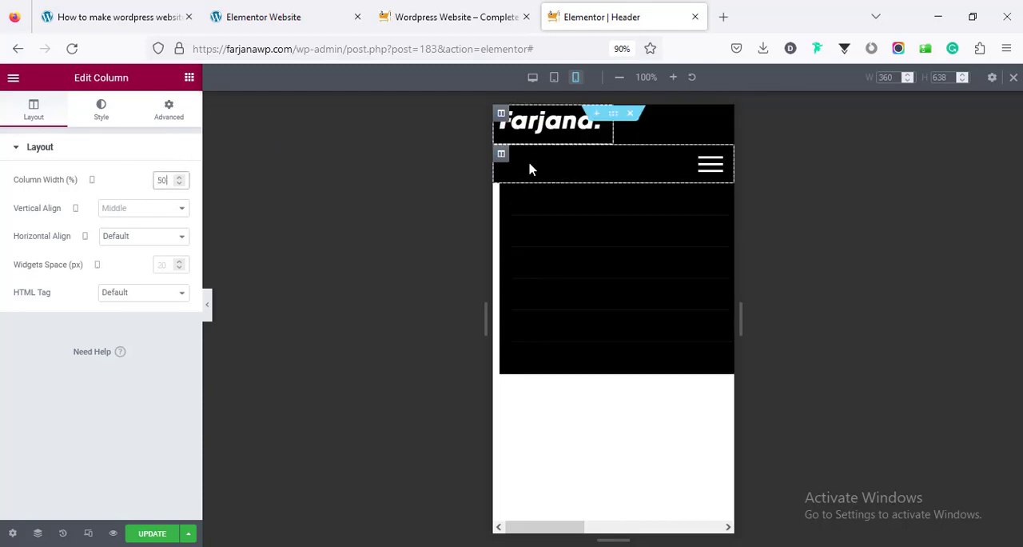
Set the width of the column holding the Nav Menu to 50% for mobile
click(502, 155)
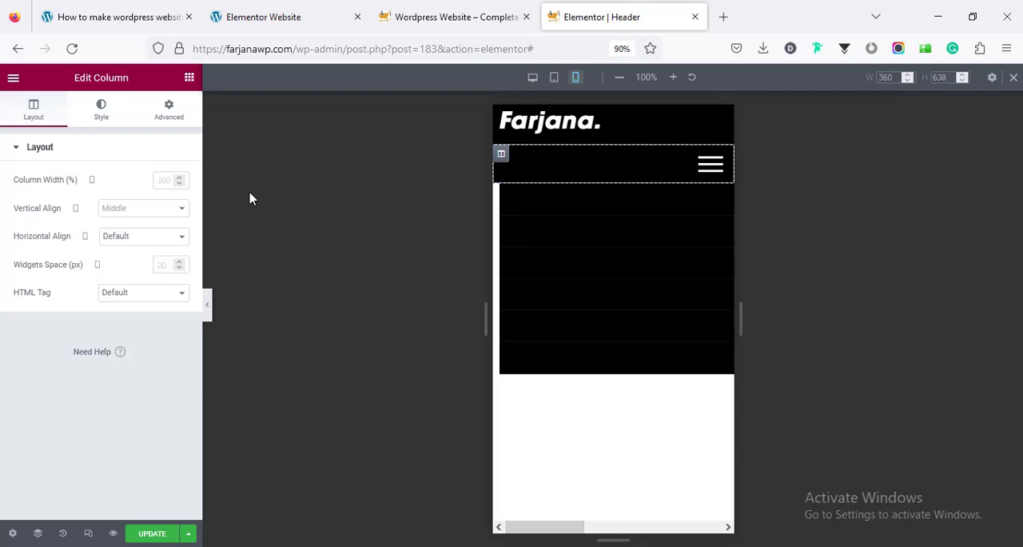
click(161, 183)
text(50)
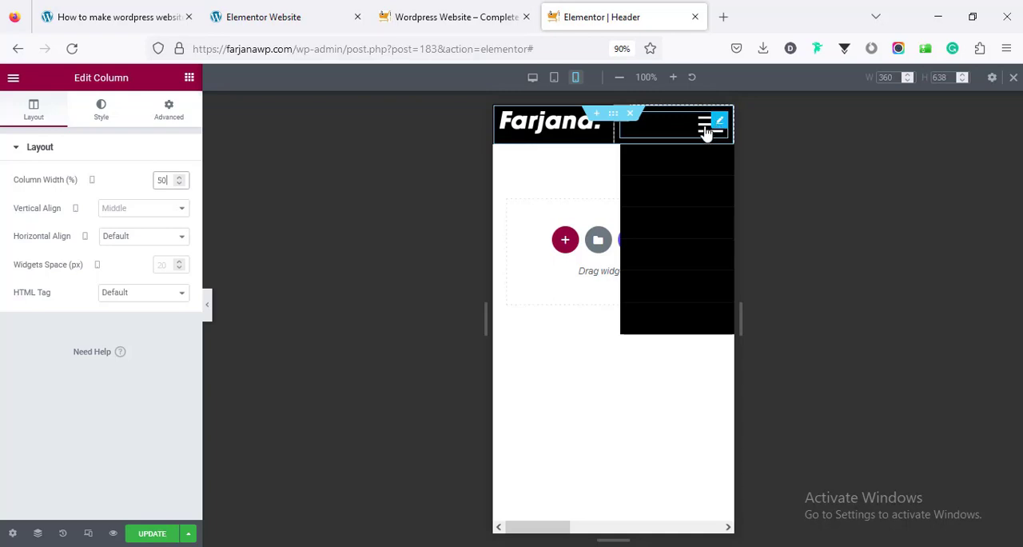
Set the Nav Menu toggle button's hover color to the global color red and update the header template
click(703, 131)
click(71, 413)
scroll(119, 232, down, 2)
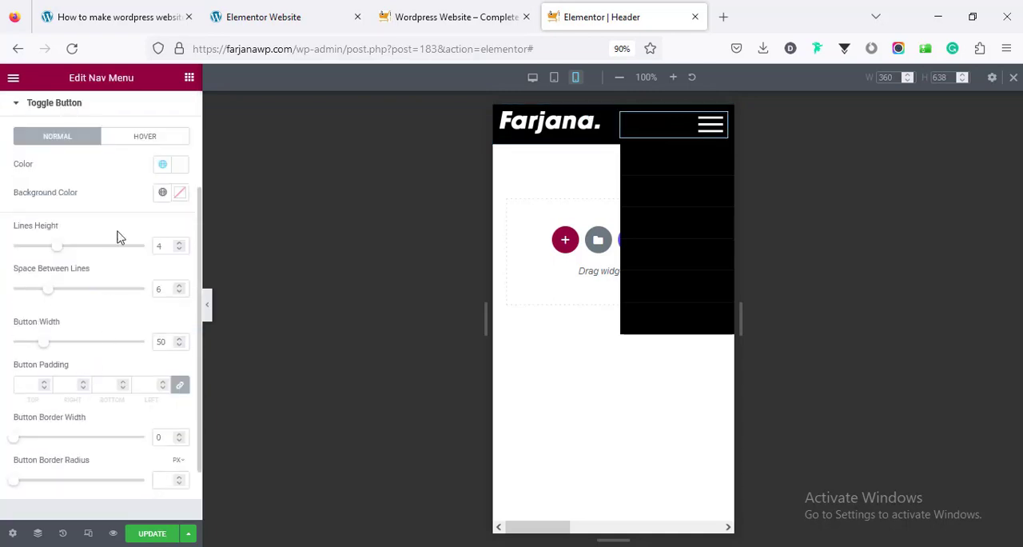
click(141, 136)
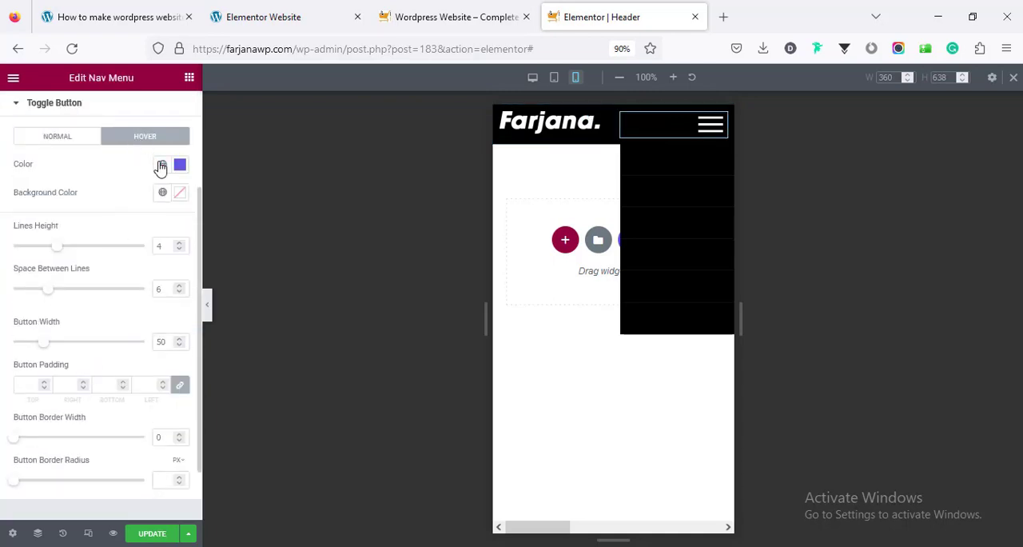
click(161, 165)
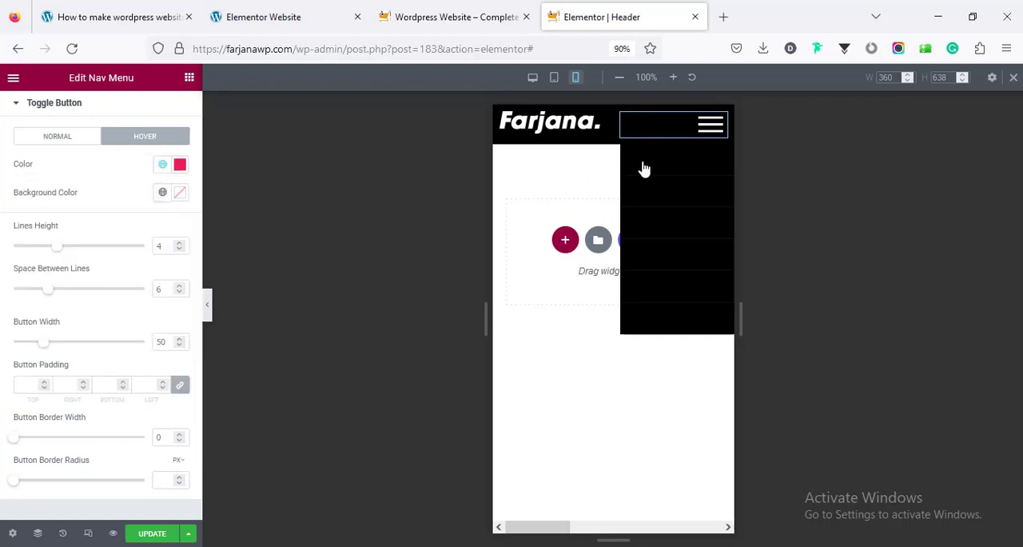
click(96, 302)
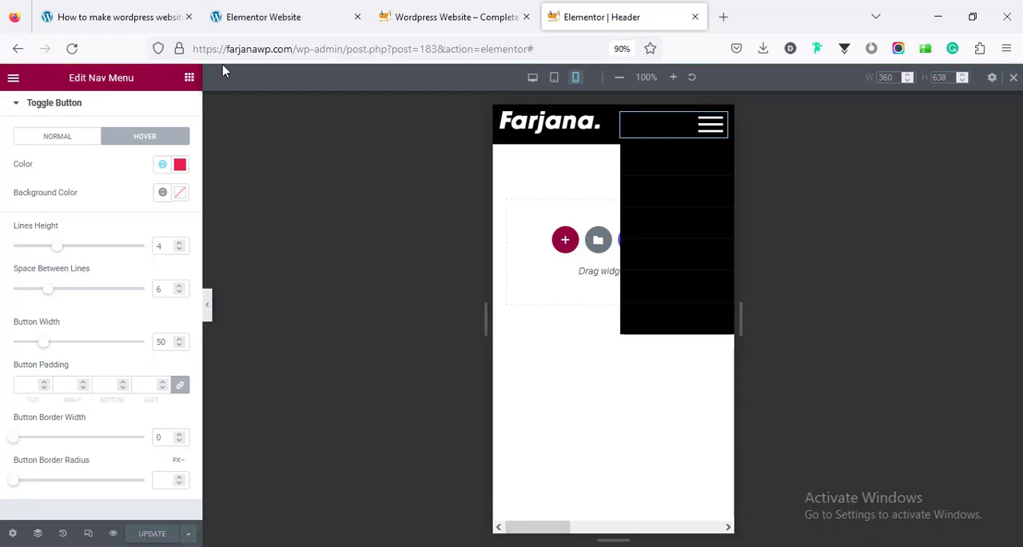
Switch to the live Wordpress Website home page and reload it to check the new header
click(285, 17)
right_click(290, 157)
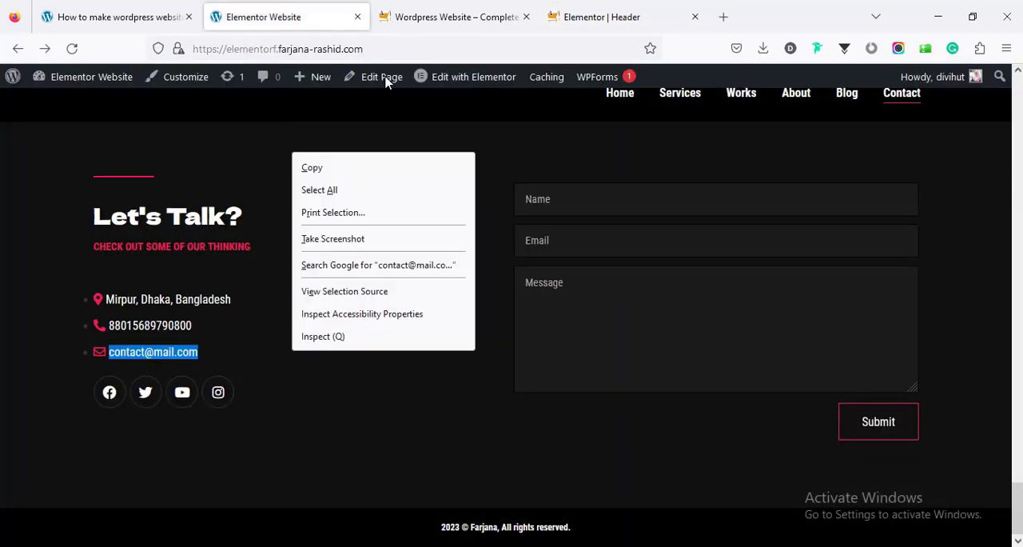
click(413, 22)
right_click(358, 141)
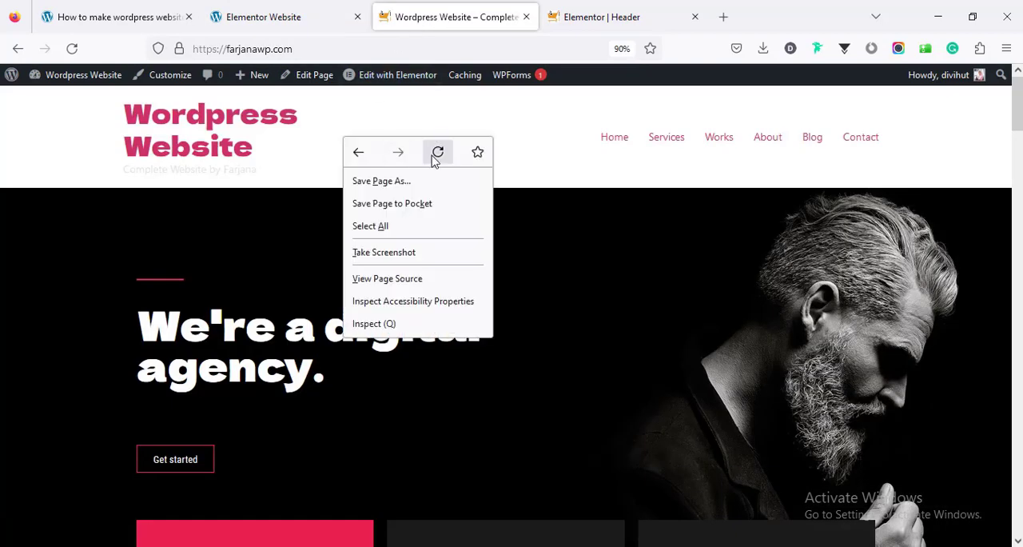
click(436, 153)
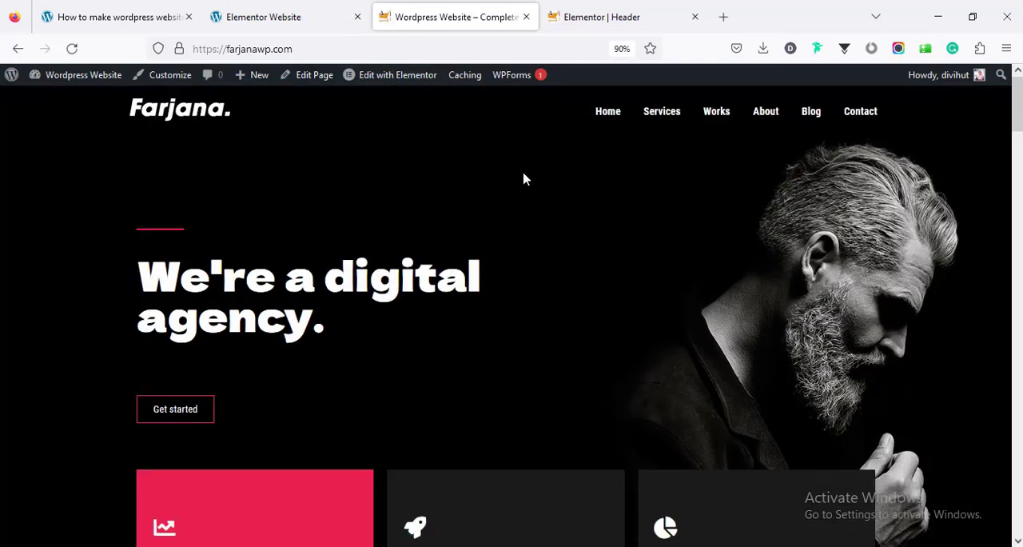
Check the header's expanded hamburger menu on the live page in responsive design mode, on iPad and iPhone 11 Pro iOS 14.6
key(ctrl+shift+m)
click(760, 157)
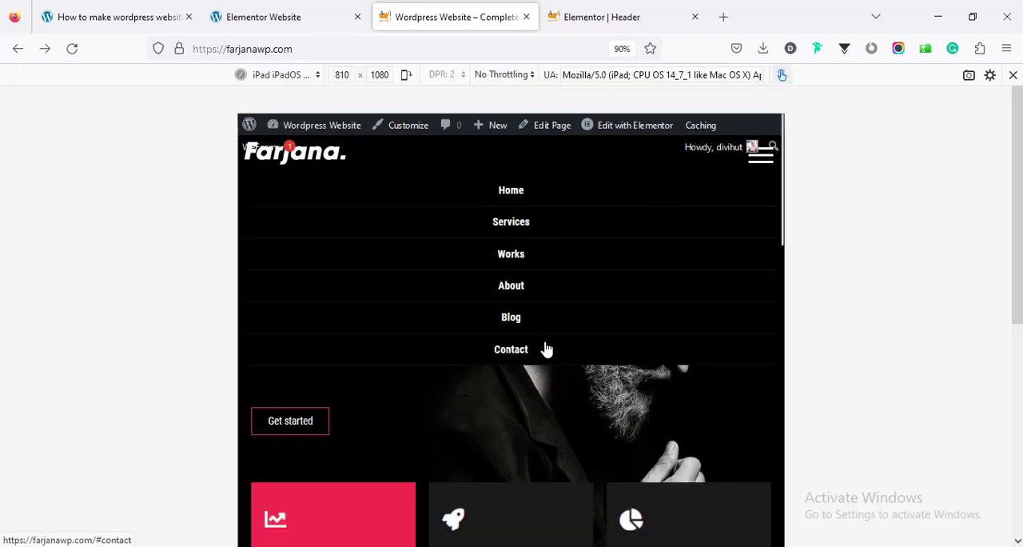
click(275, 75)
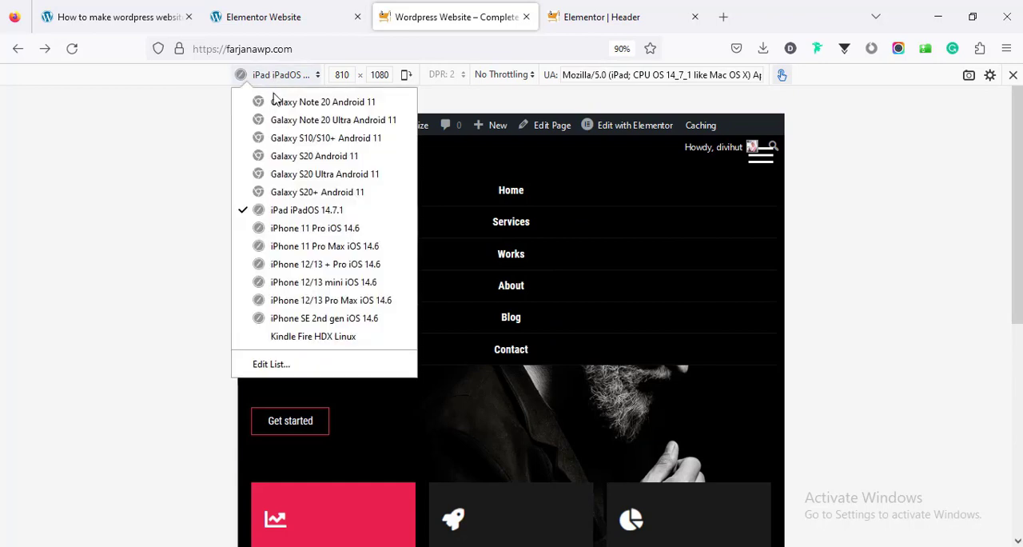
click(308, 231)
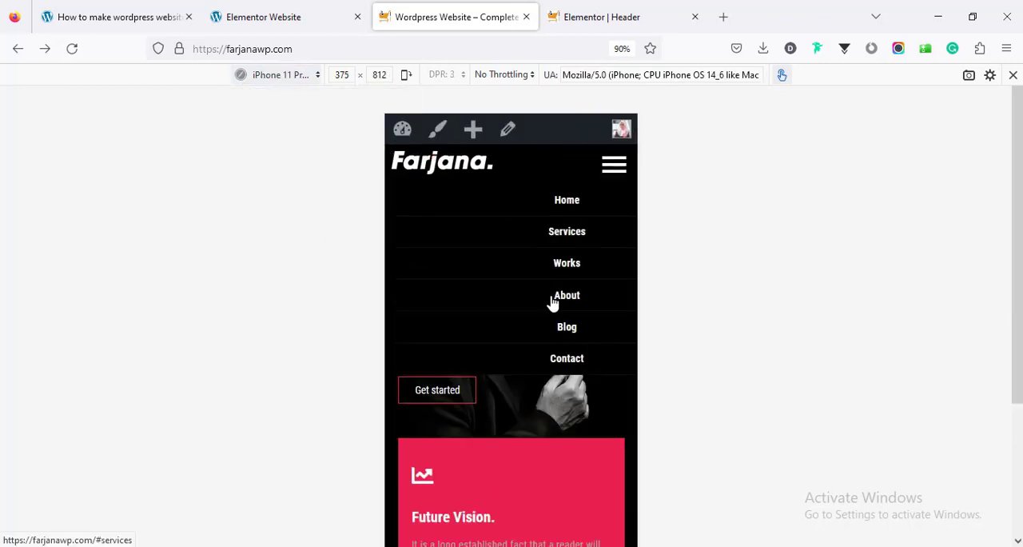
Return to the Elementor header template and set the Nav Menu's mobile menu stretch to Custom Width
click(601, 16)
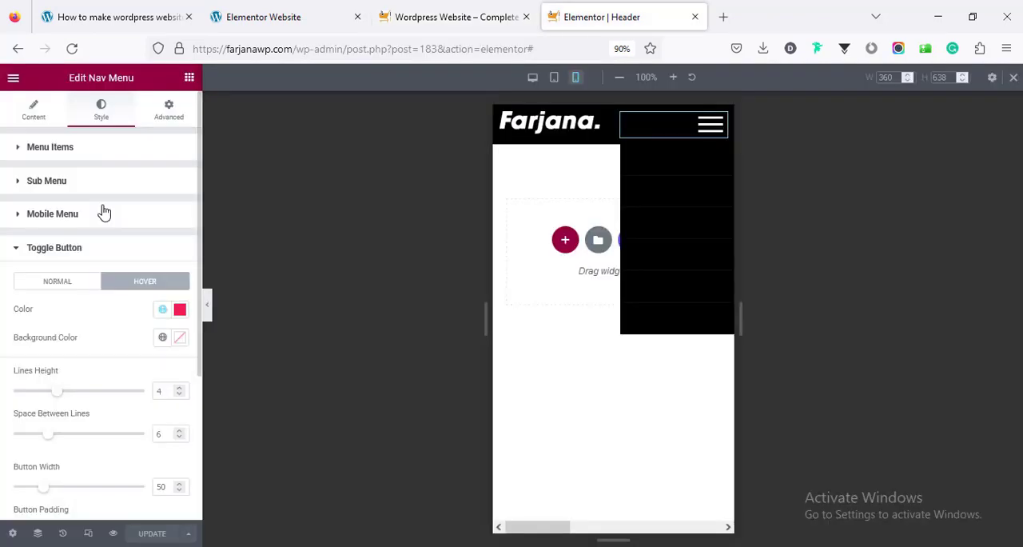
click(23, 120)
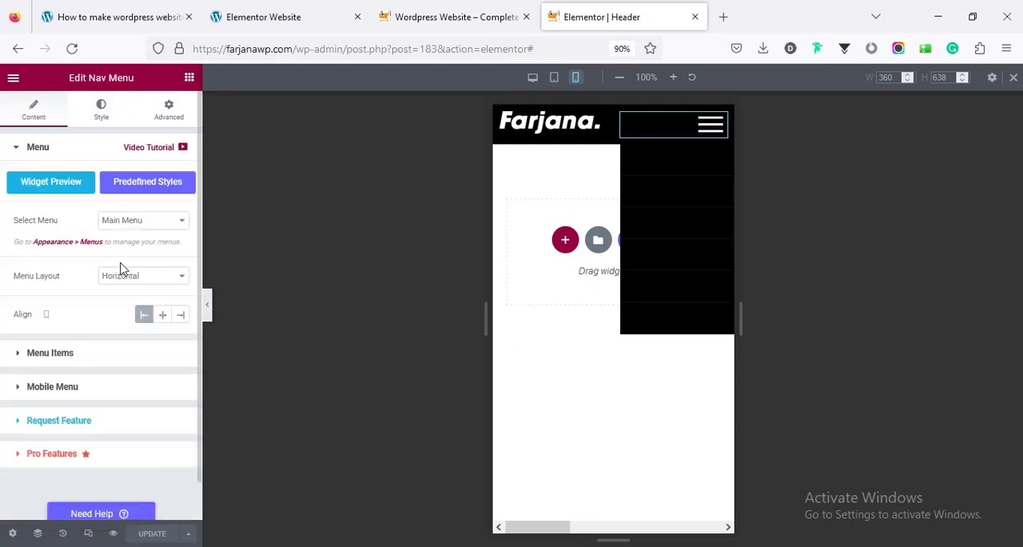
click(80, 344)
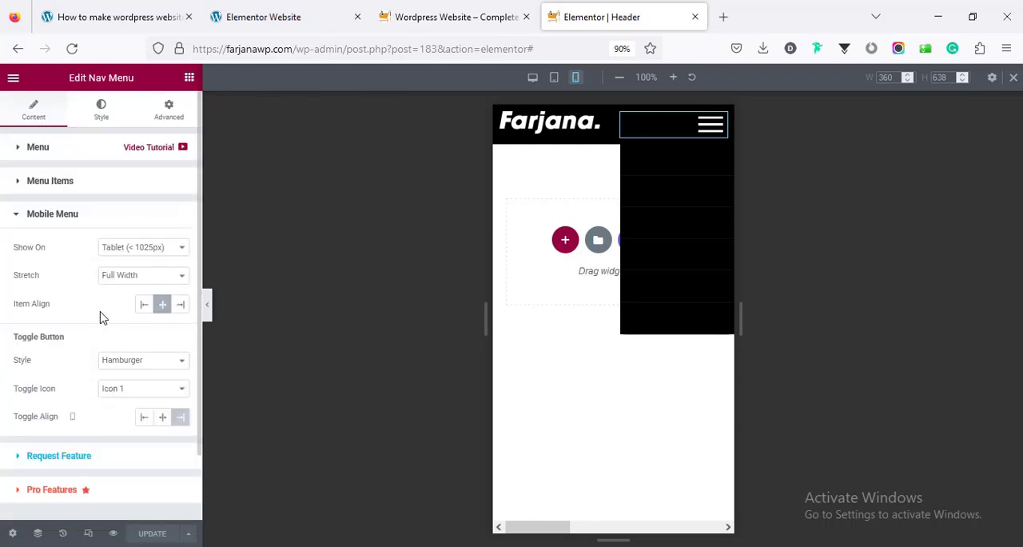
scroll(101, 314, down, 1)
click(115, 199)
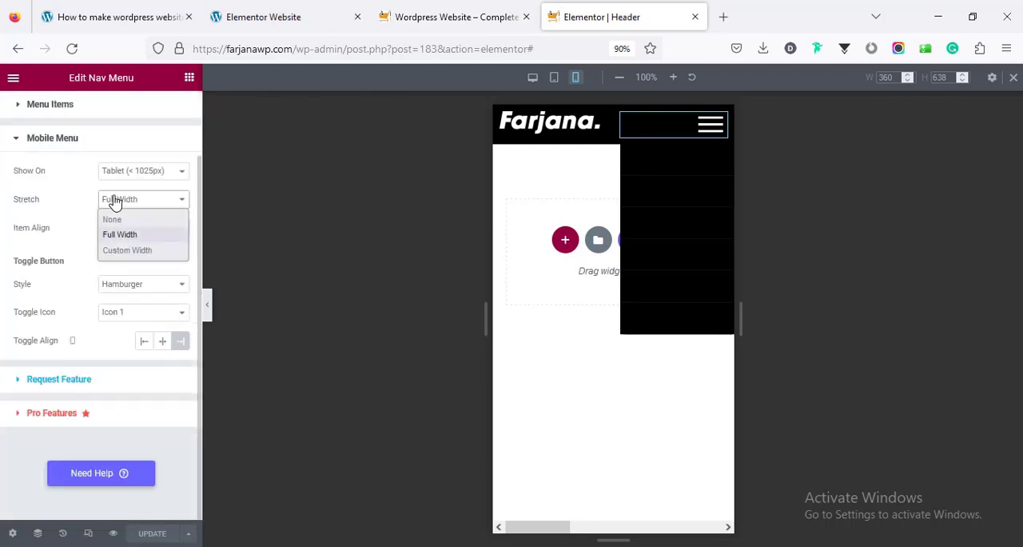
click(132, 251)
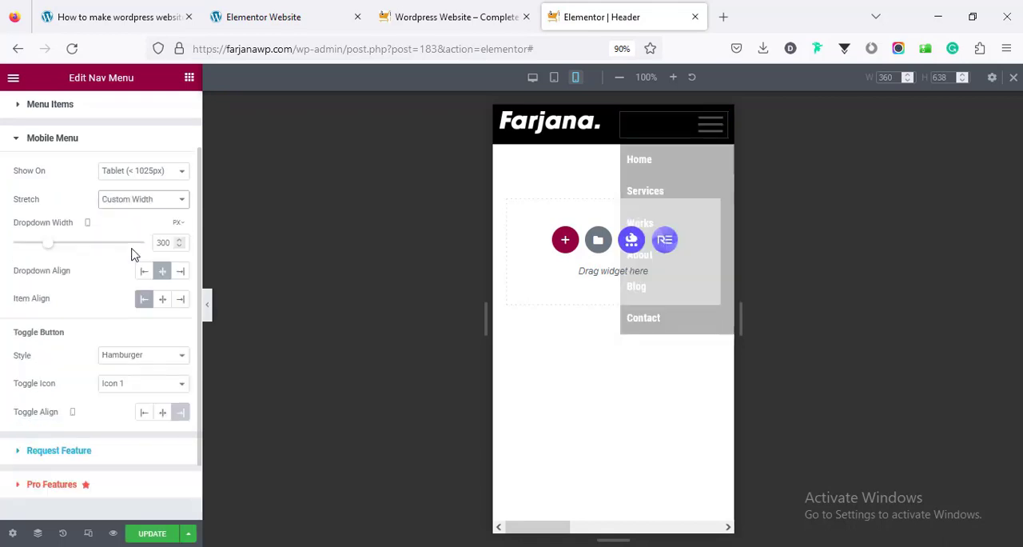
Set the mobile menu's dropdown width to 100% and align its items to the center
mouse_move(179, 225)
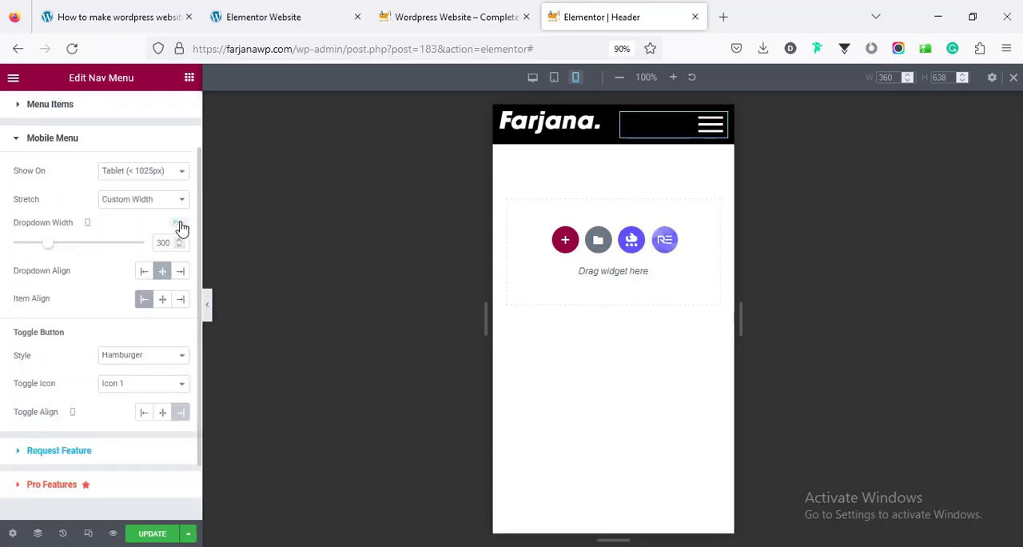
click(178, 243)
click(161, 300)
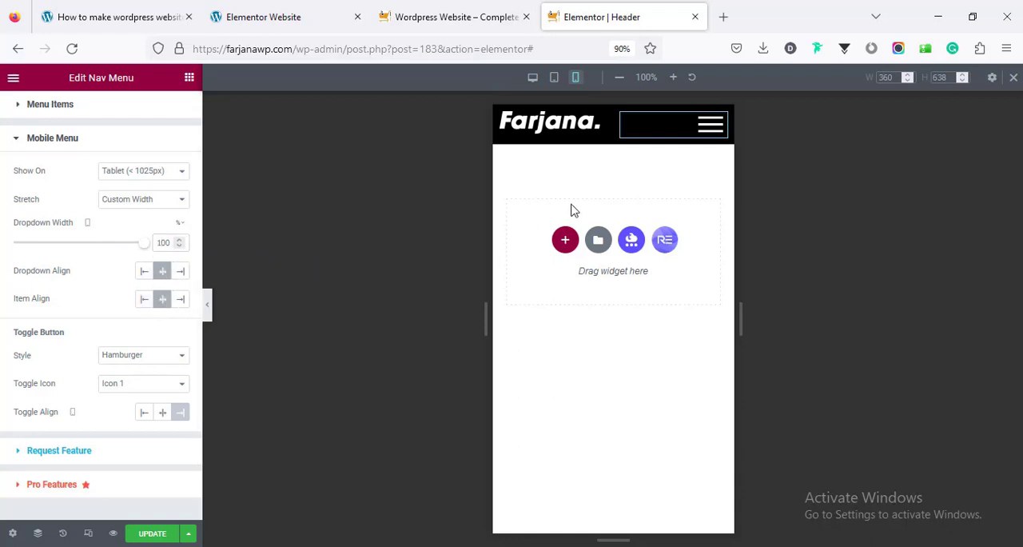
Update the header template, reload the live home page and check its expanded hamburger menu in the iPhone 11 Pro view
click(157, 533)
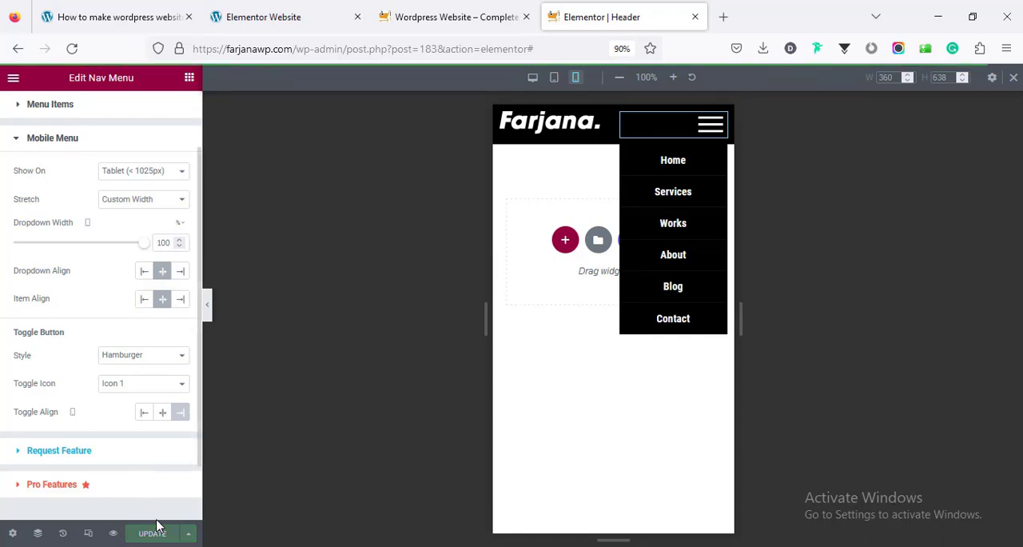
click(442, 16)
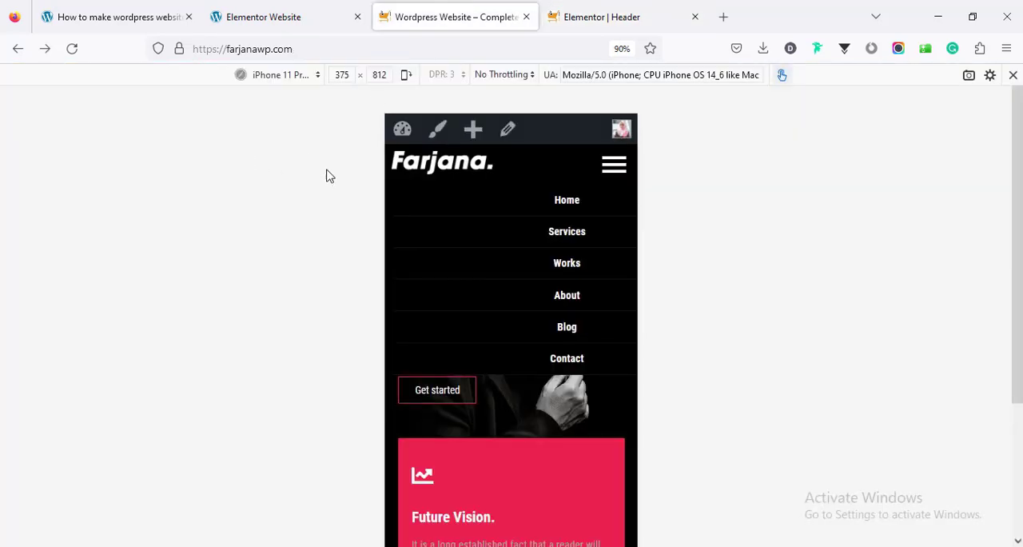
click(72, 49)
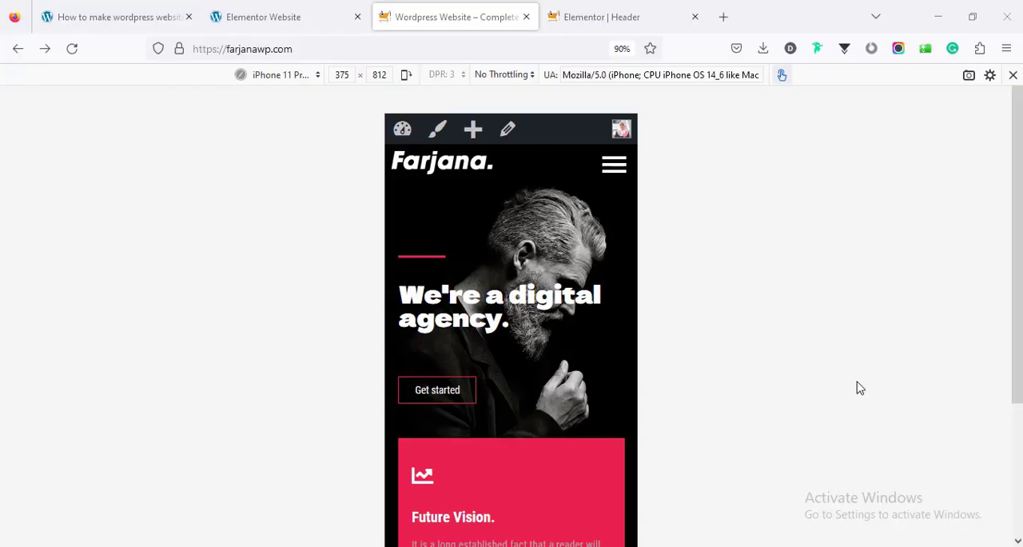
click(614, 166)
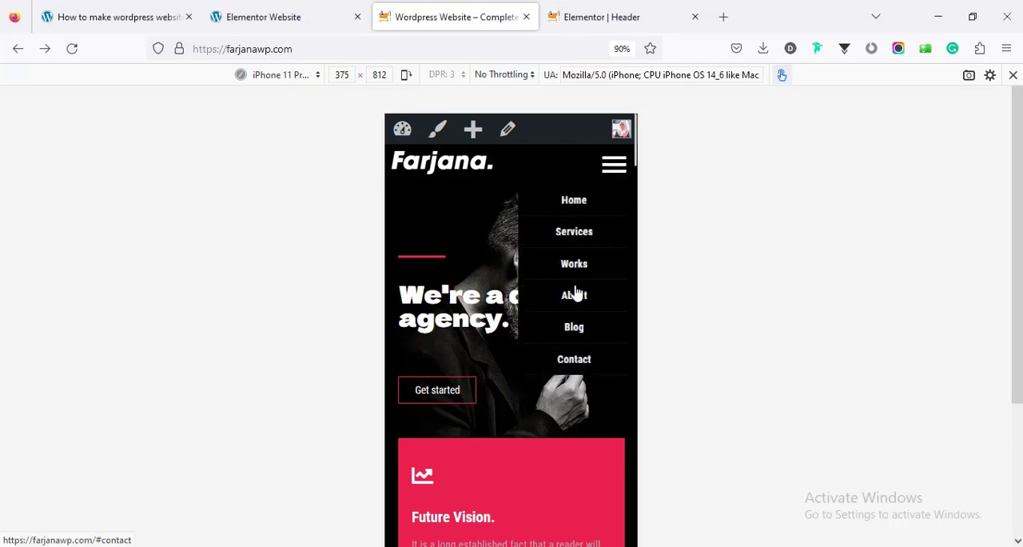
Return to the Elementor header template, set the mobile menu's stretch to Full Width, preview the expanded menu and update the template
click(584, 17)
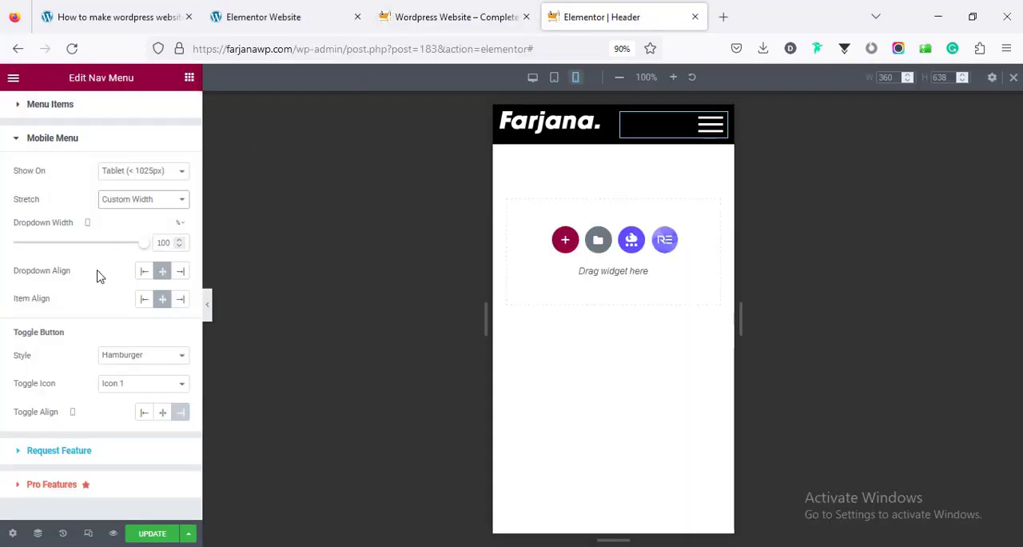
click(122, 199)
click(127, 228)
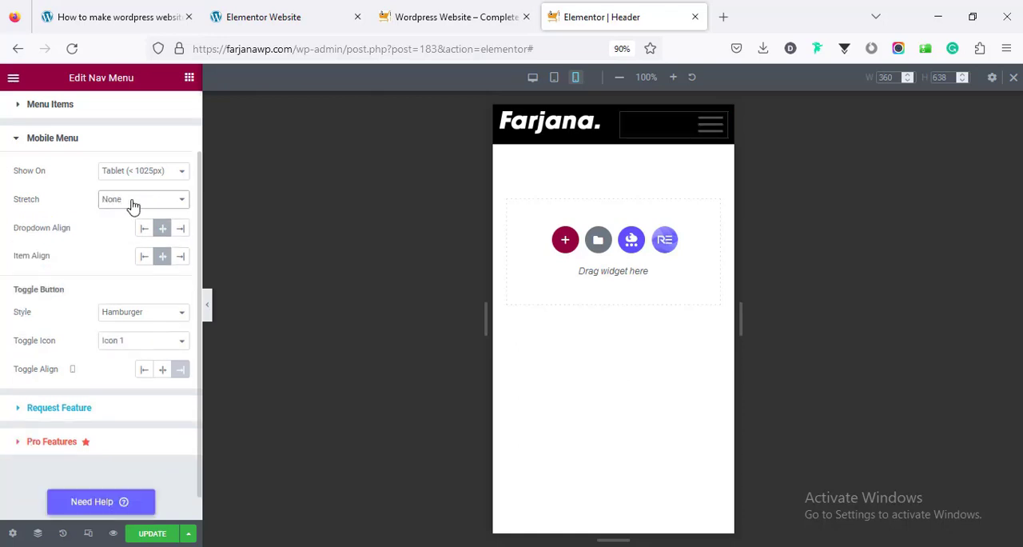
click(130, 205)
click(130, 231)
click(704, 137)
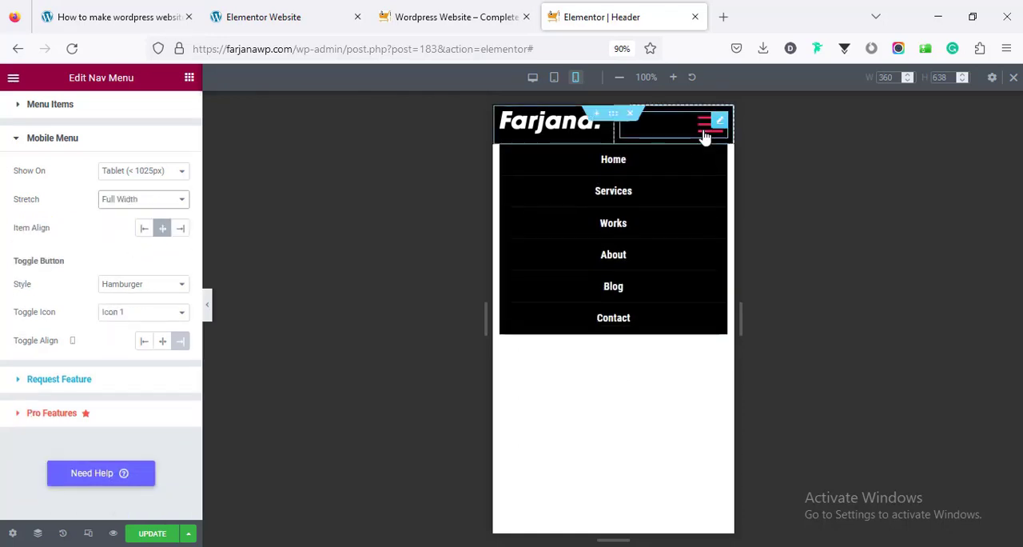
click(153, 533)
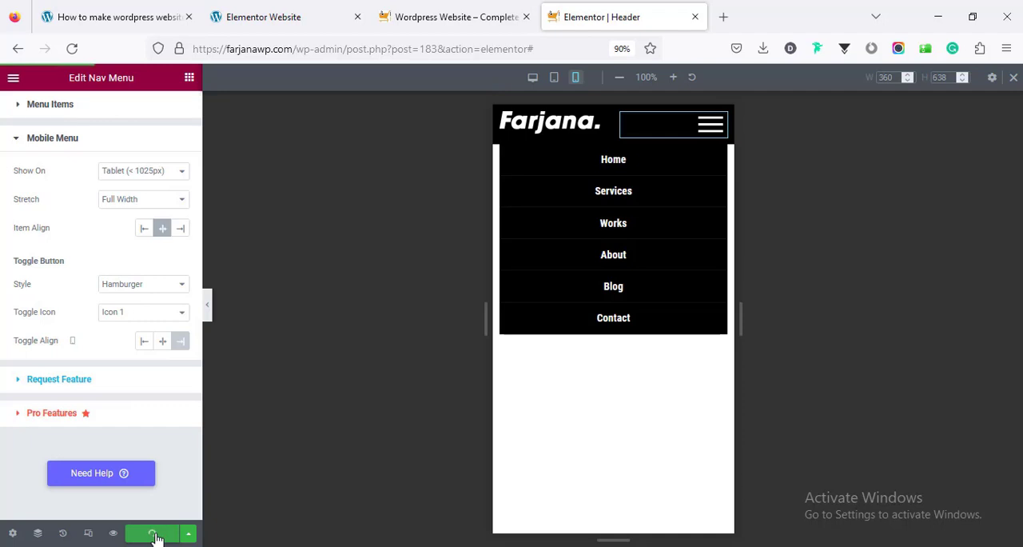
Reload the live home page, check the expanded mobile menu on iPhone 11 Pro and leave responsive design mode
click(412, 24)
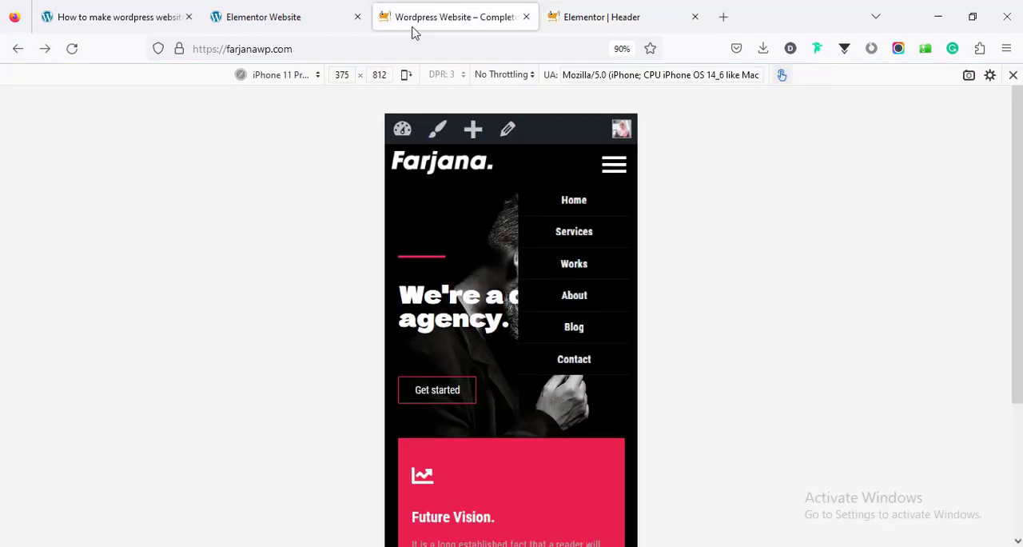
click(72, 55)
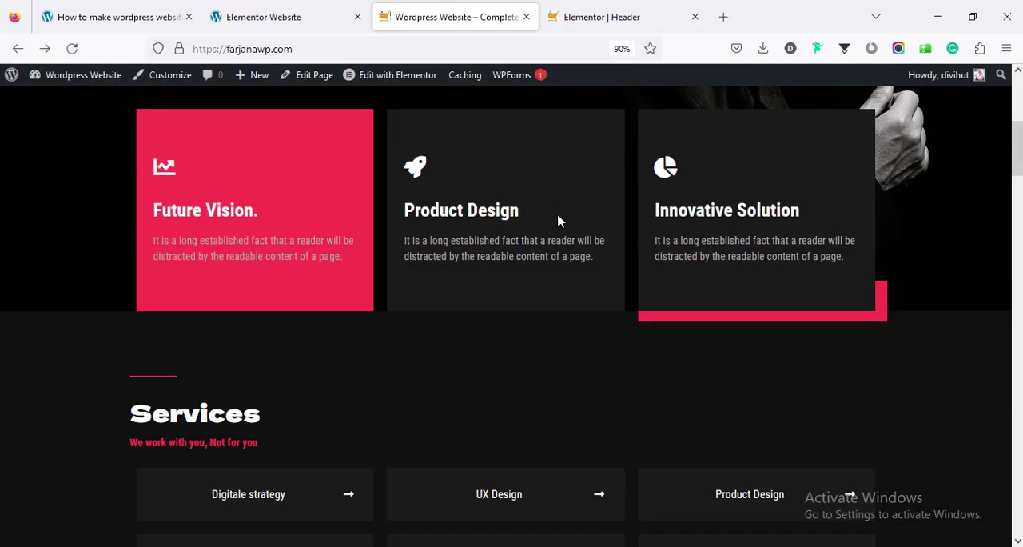
scroll(558, 220, up, 5)
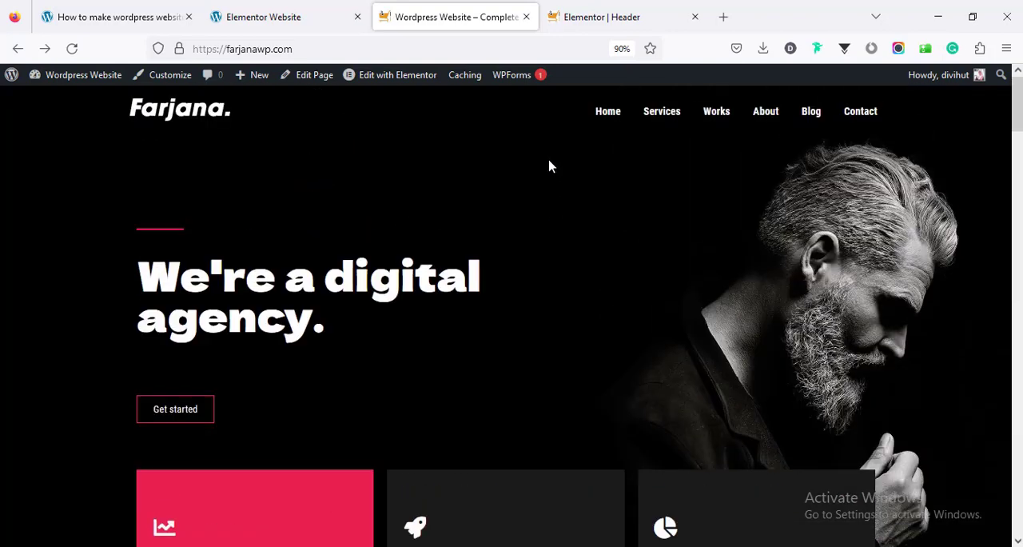
Return the Elementor header template to desktop view, make the header section sticky with Royal Addons and update the template
click(612, 17)
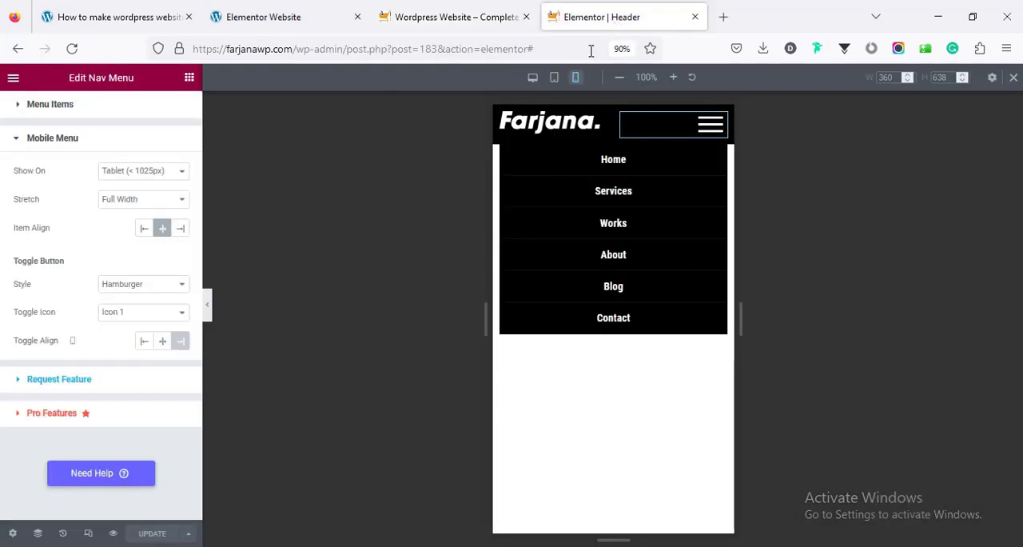
click(1013, 80)
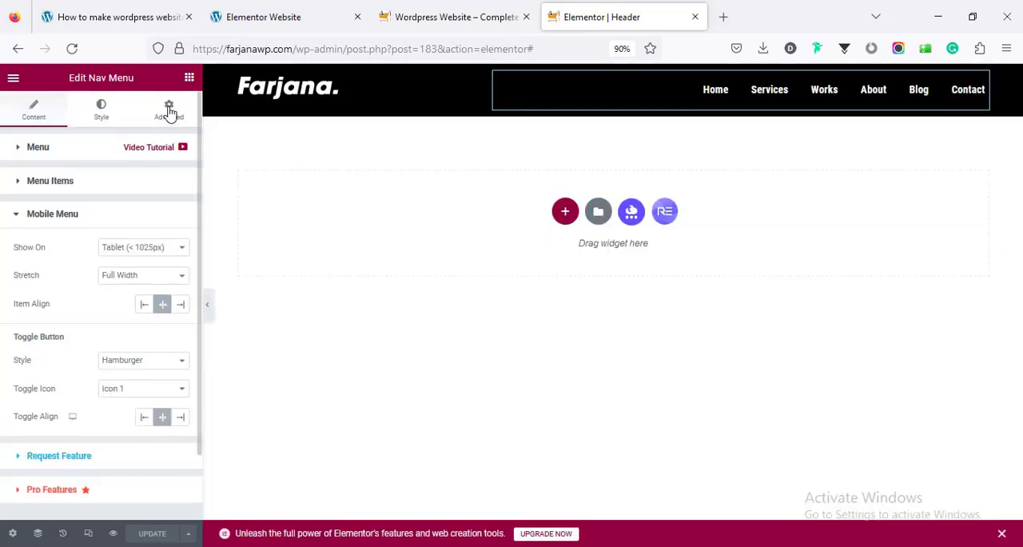
click(612, 73)
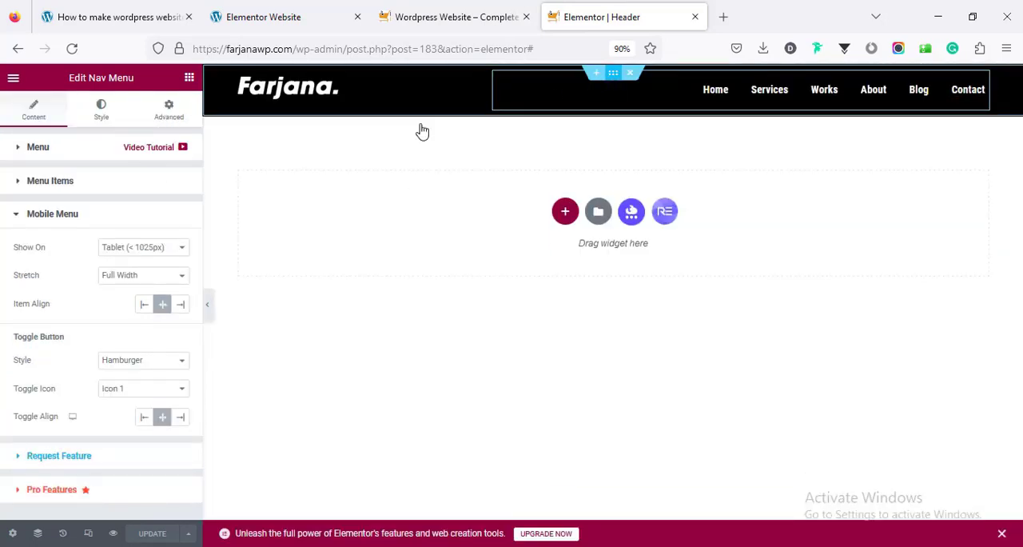
click(154, 116)
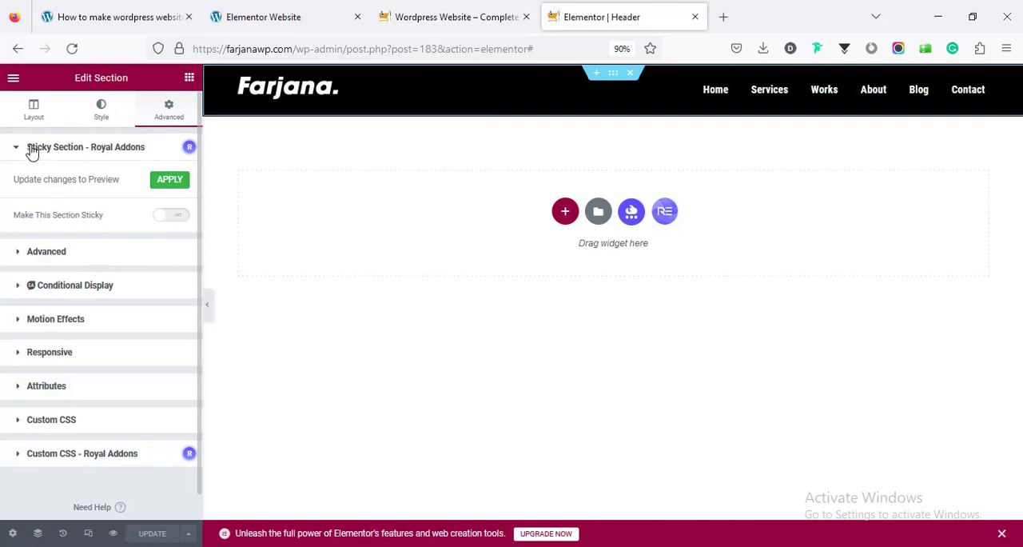
click(171, 222)
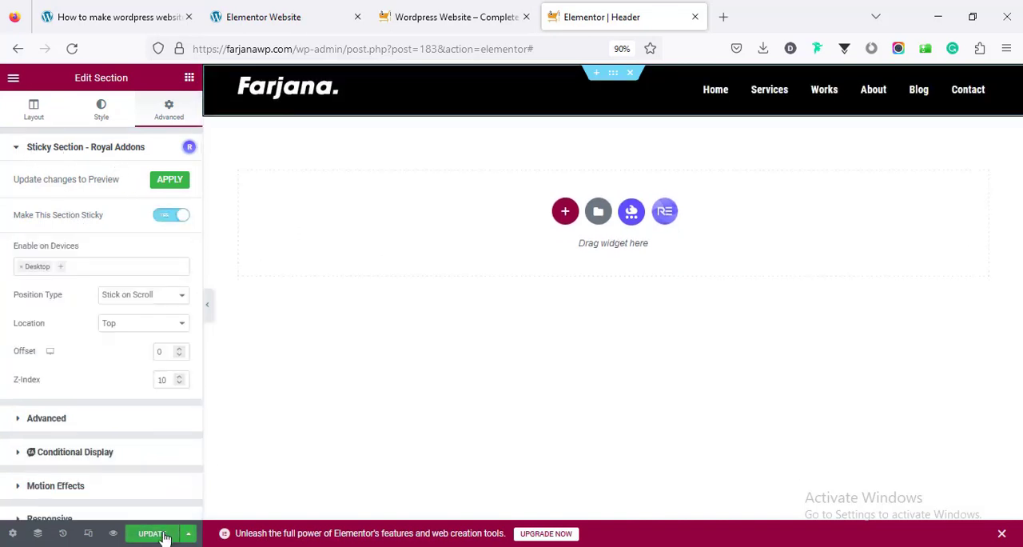
Reload the live home page and examine how the sticky header behaves over the Services and Works sections
key(ctrl+Page_Up)
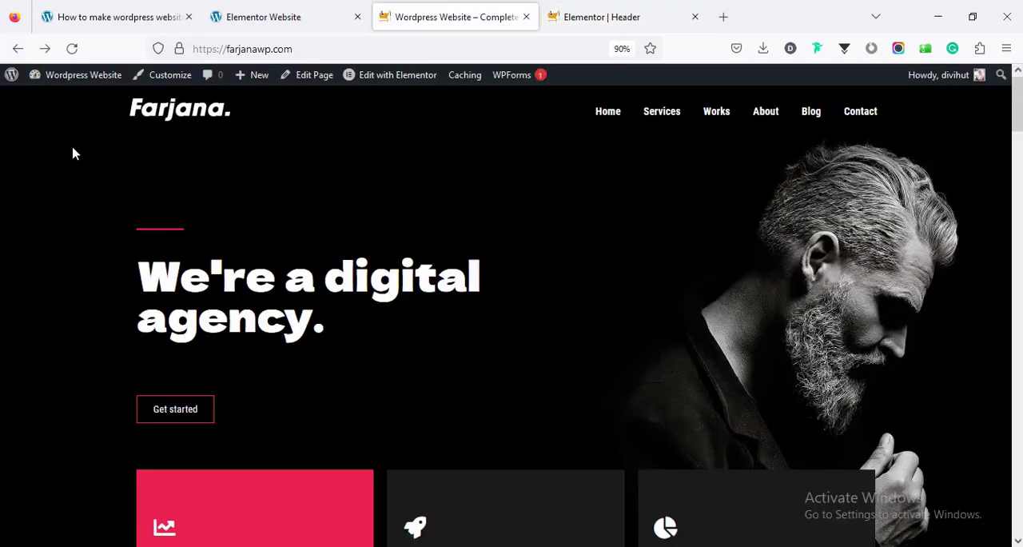
click(71, 48)
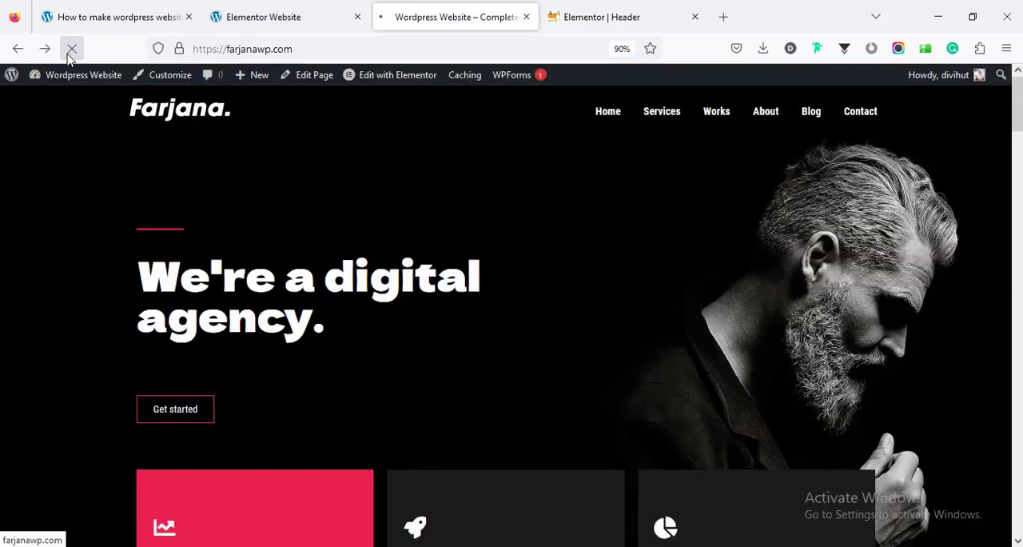
scroll(596, 207, down, 6)
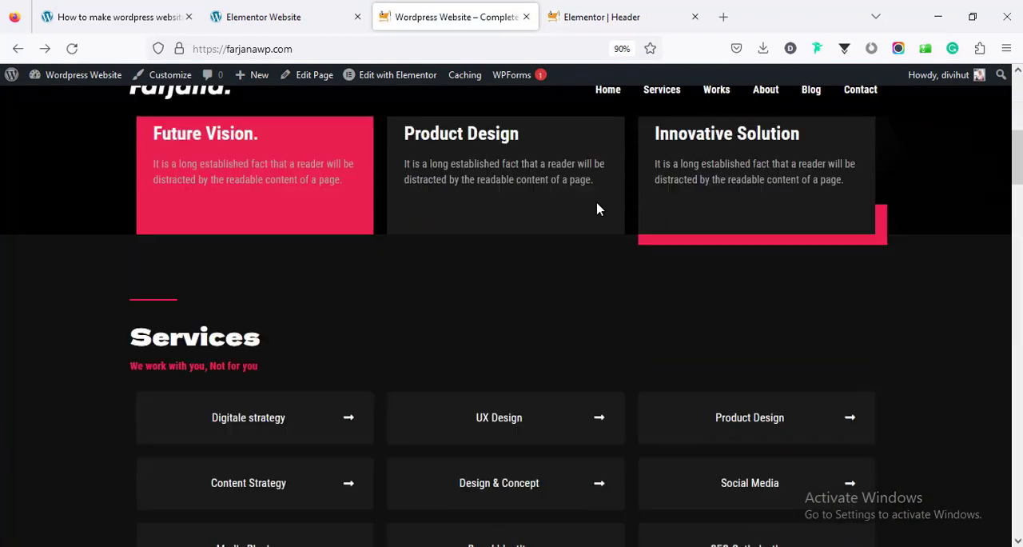
scroll(596, 208, down, 4)
scroll(490, 167, down, 2)
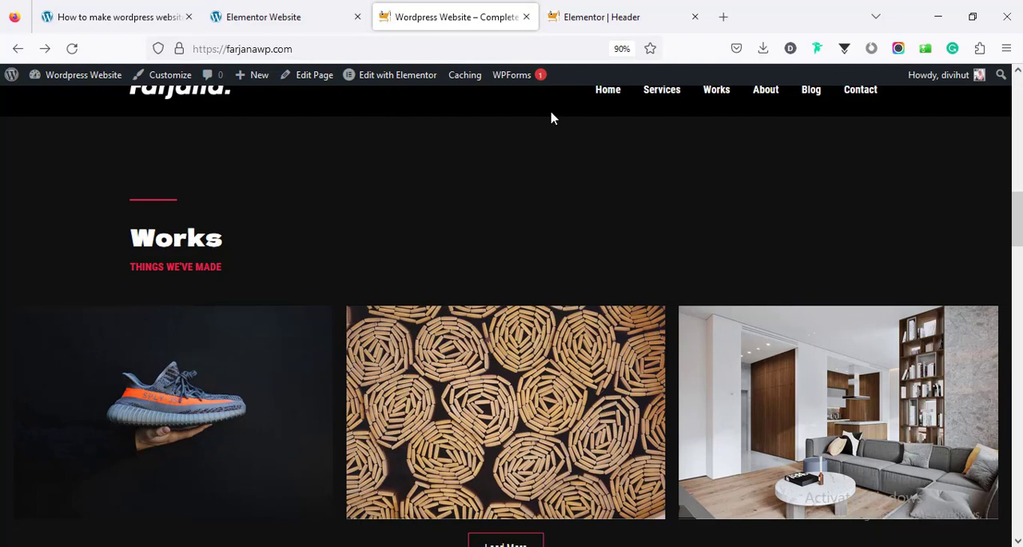
scroll(566, 158, up, 12)
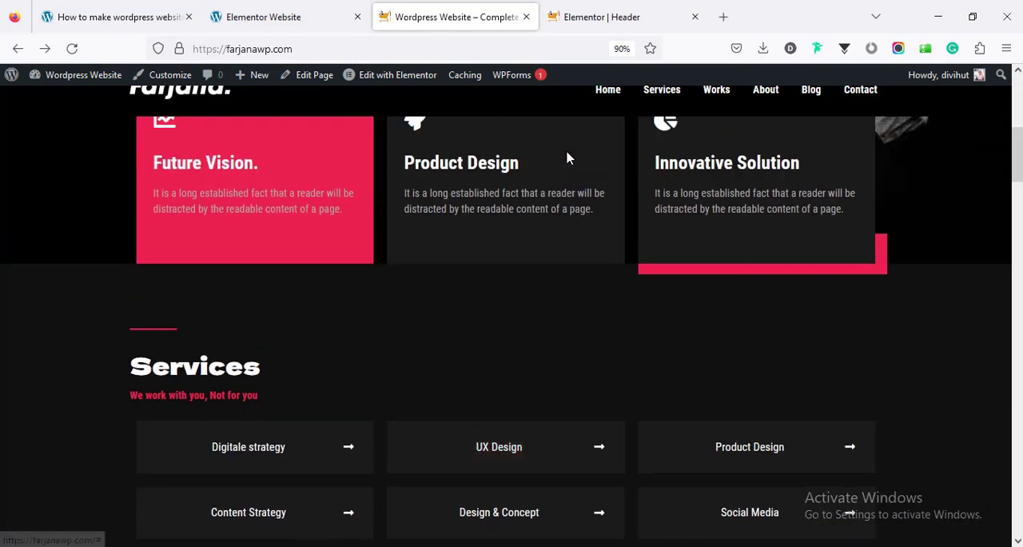
scroll(566, 156, down, 6)
scroll(567, 156, up, 6)
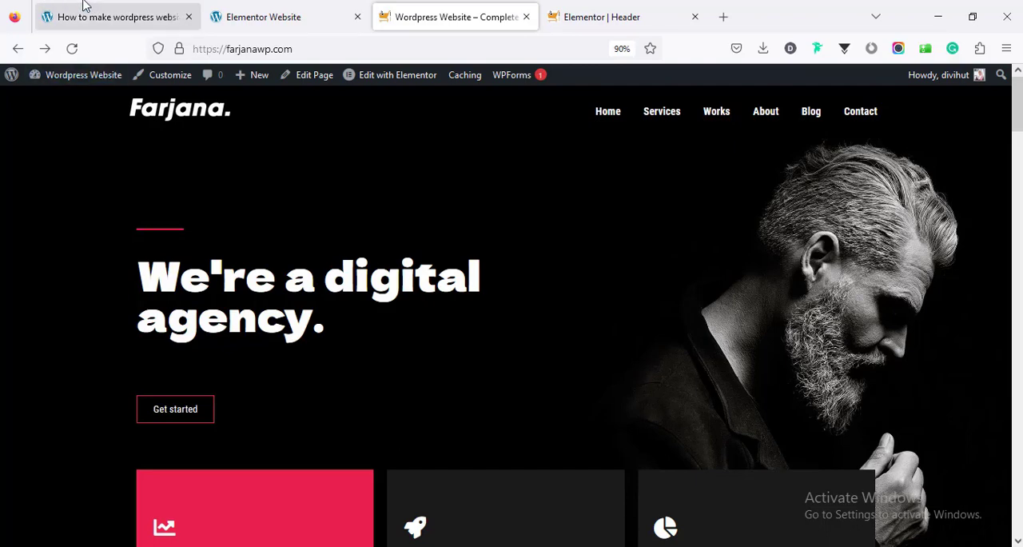
Switch to the WordPress tutorial article, go to its JS code from Step 6 and copy the whole script
click(103, 17)
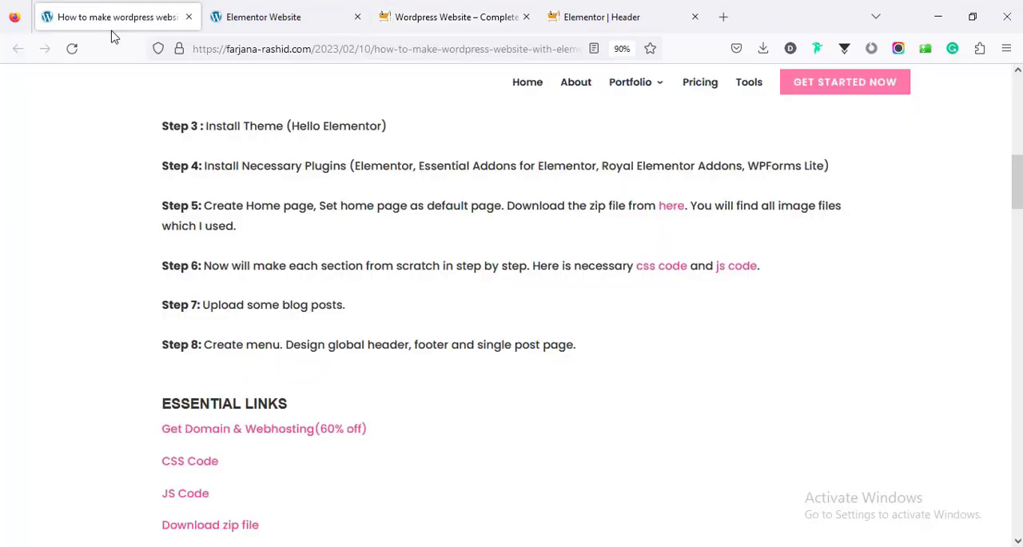
click(724, 266)
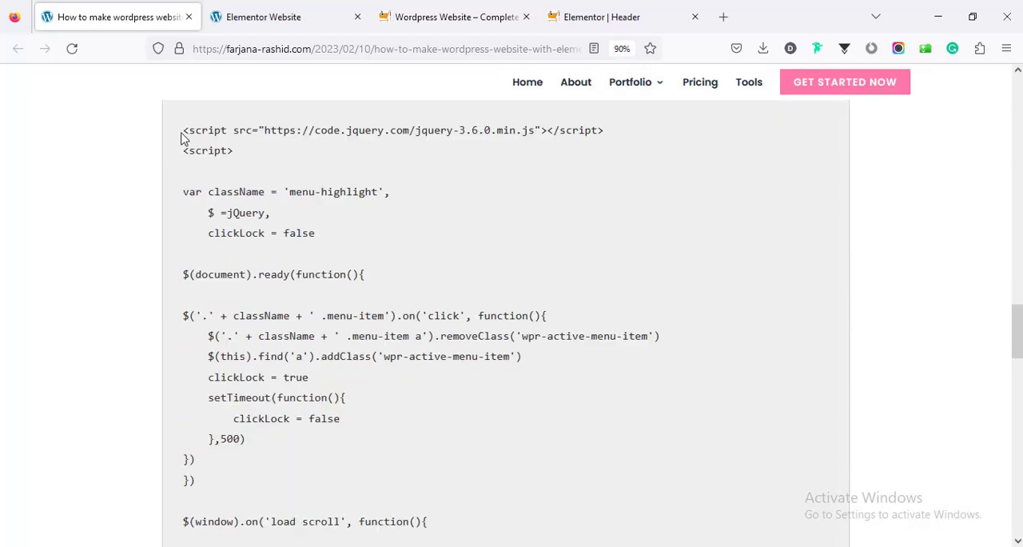
drag(183, 130, 428, 529)
key(ctrl+c)
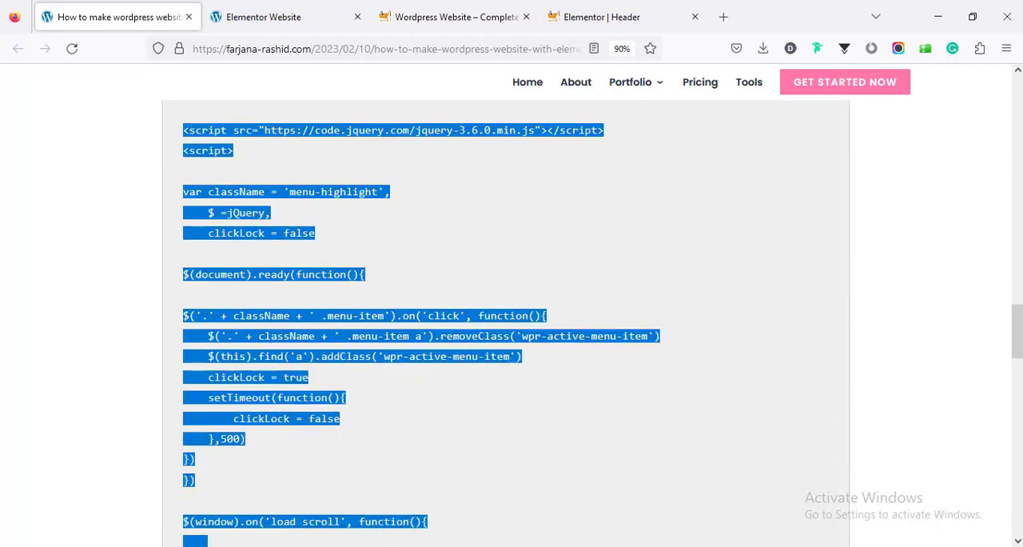
scroll(511, 320, up, 3)
Add an HTML widget below the logo in the Elementor header template and paste the copied JS code into it
click(582, 11)
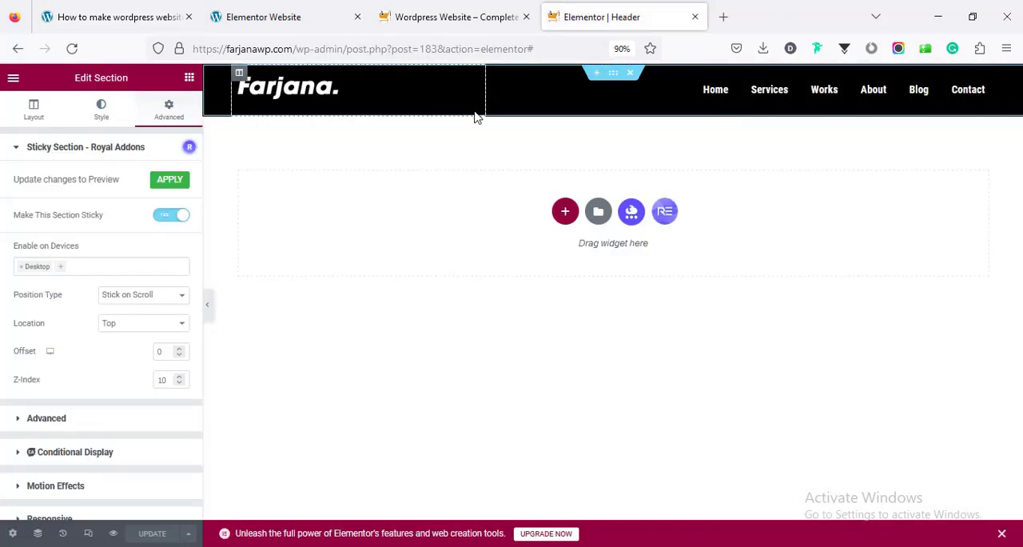
click(186, 80)
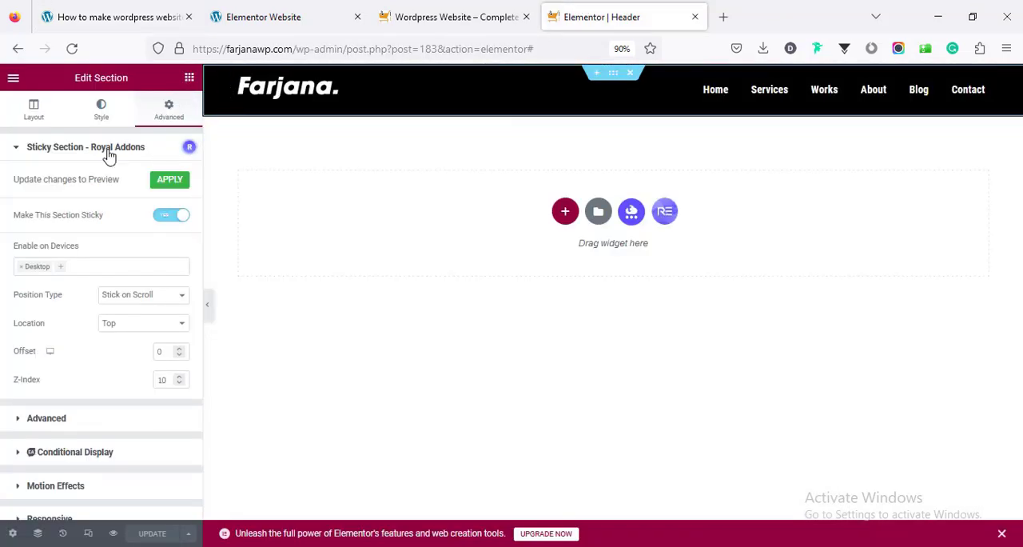
click(103, 134)
text(html)
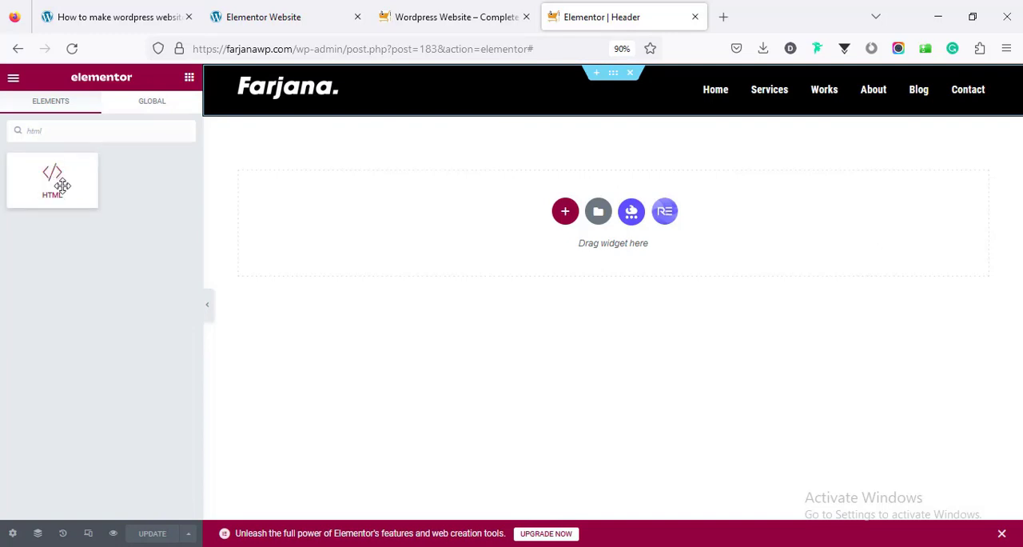
drag(63, 185, 368, 94)
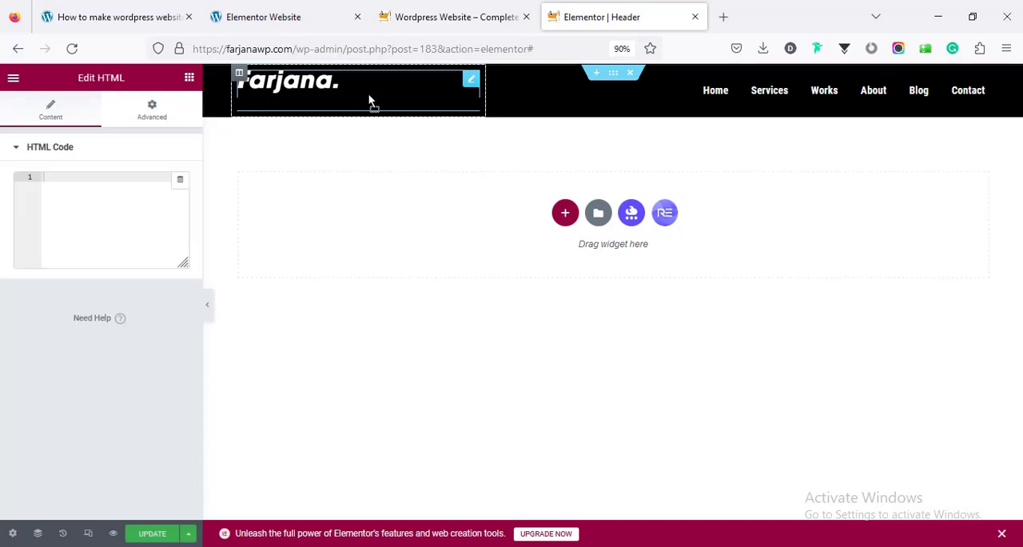
click(97, 207)
key(ctrl+v)
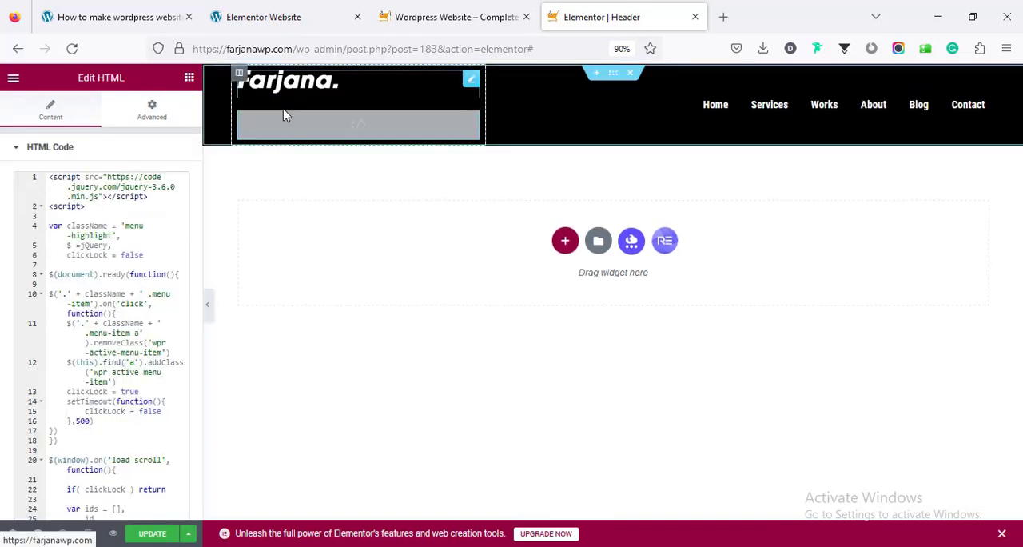
Set the logo column's widgets space to 0 px
click(240, 73)
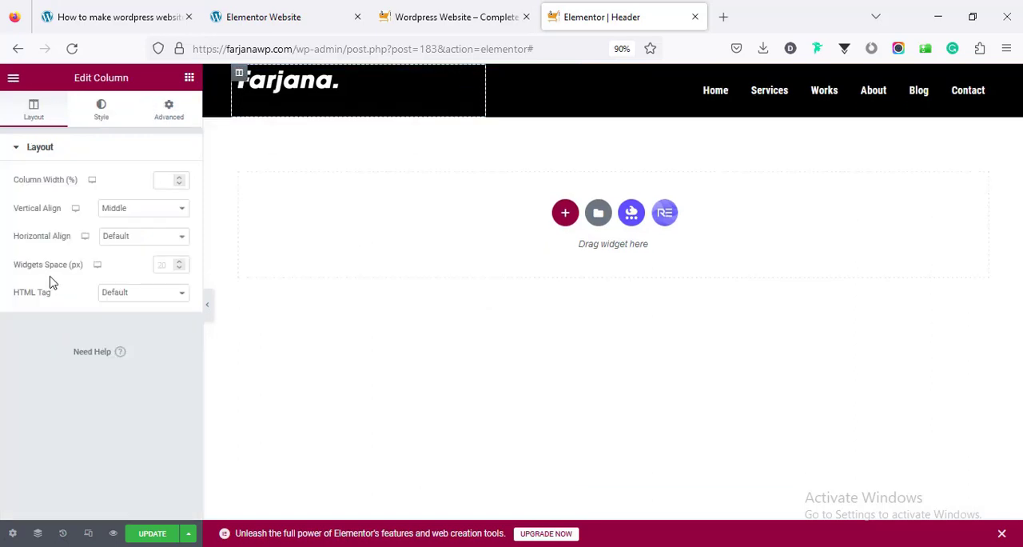
click(165, 269)
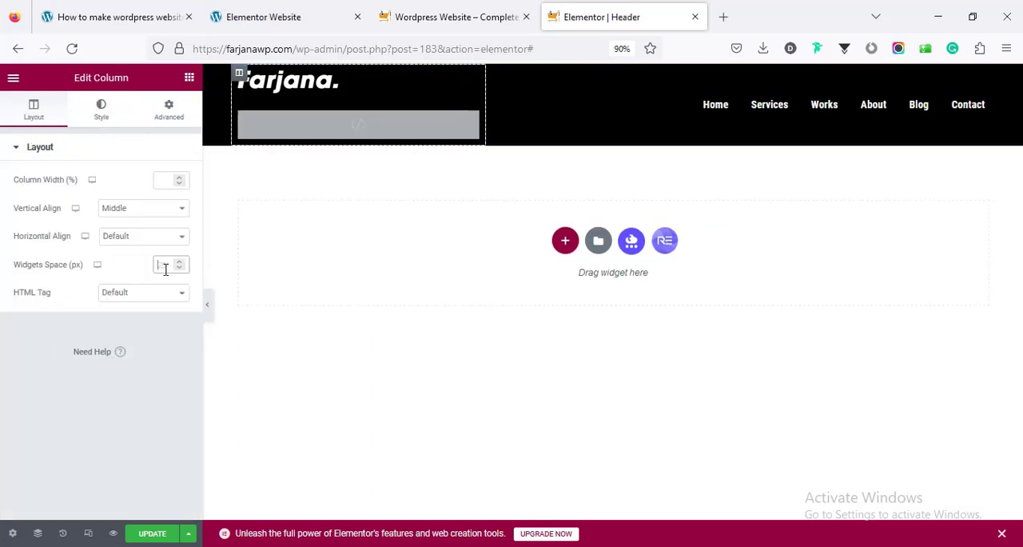
text(0)
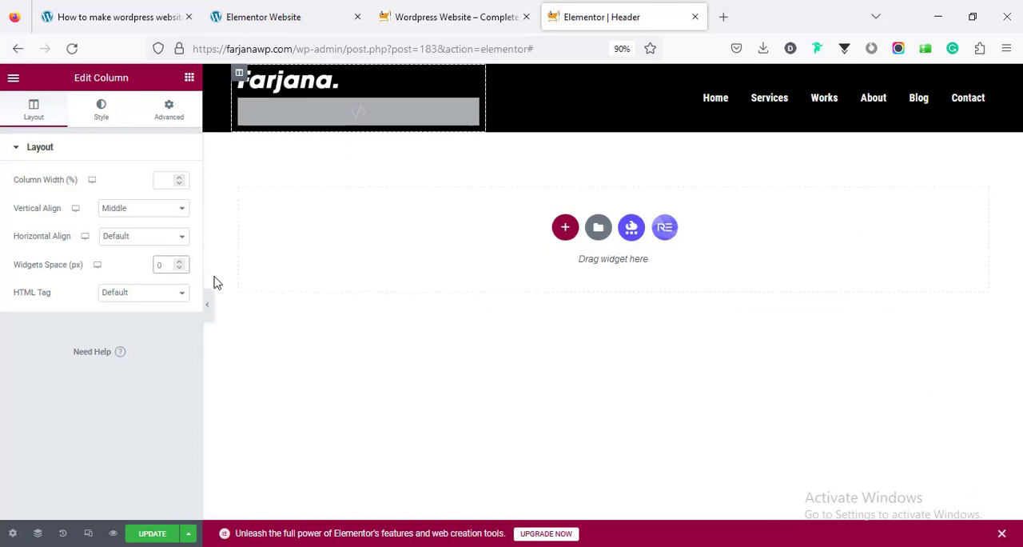
Open the HTML widget below the logo and copy the class name menu-highlight from its script
click(389, 119)
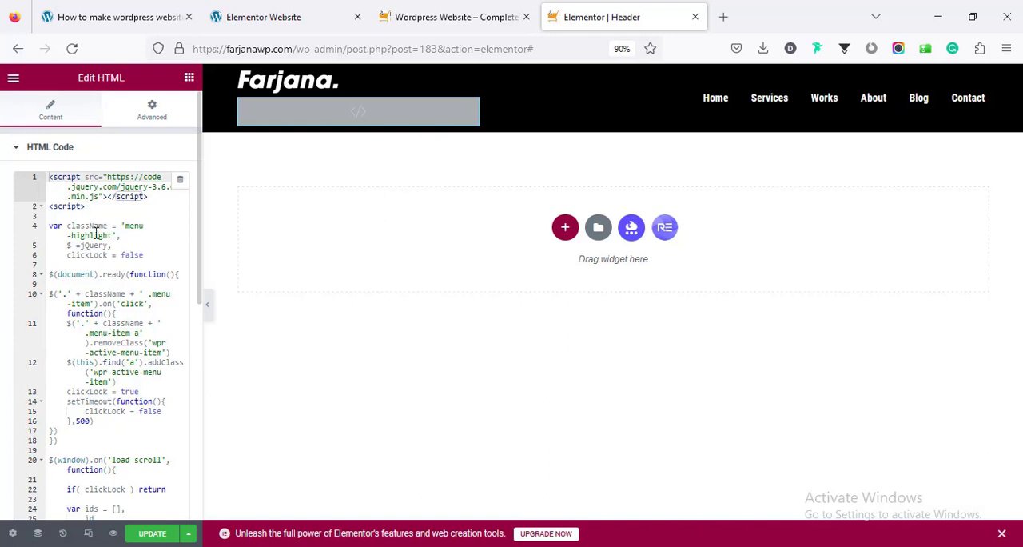
drag(125, 228, 117, 234)
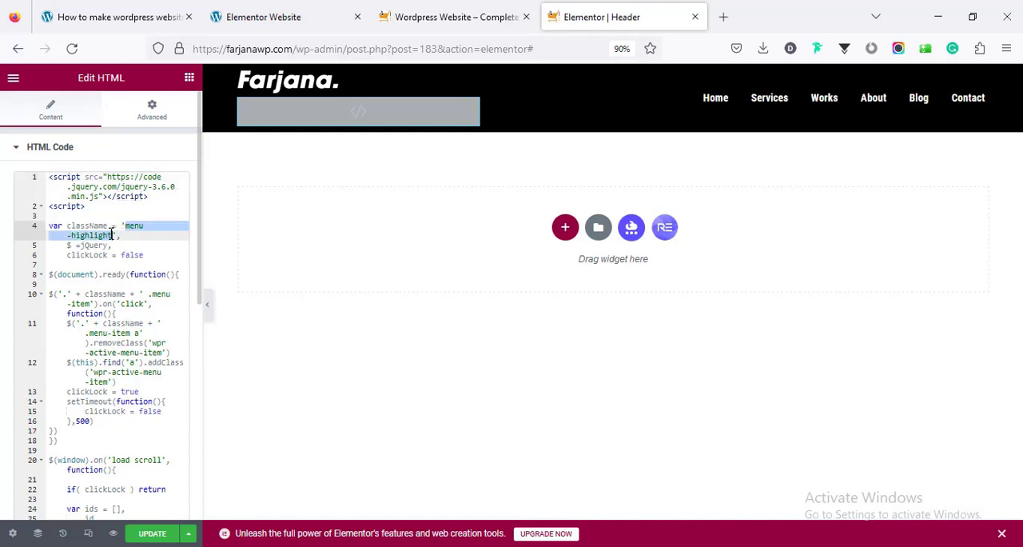
right_click(102, 238)
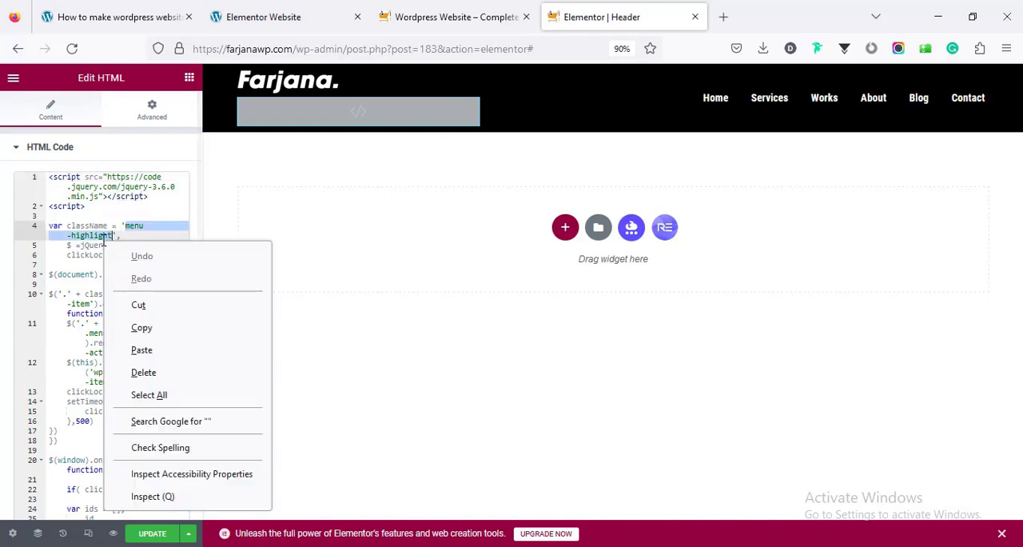
click(163, 333)
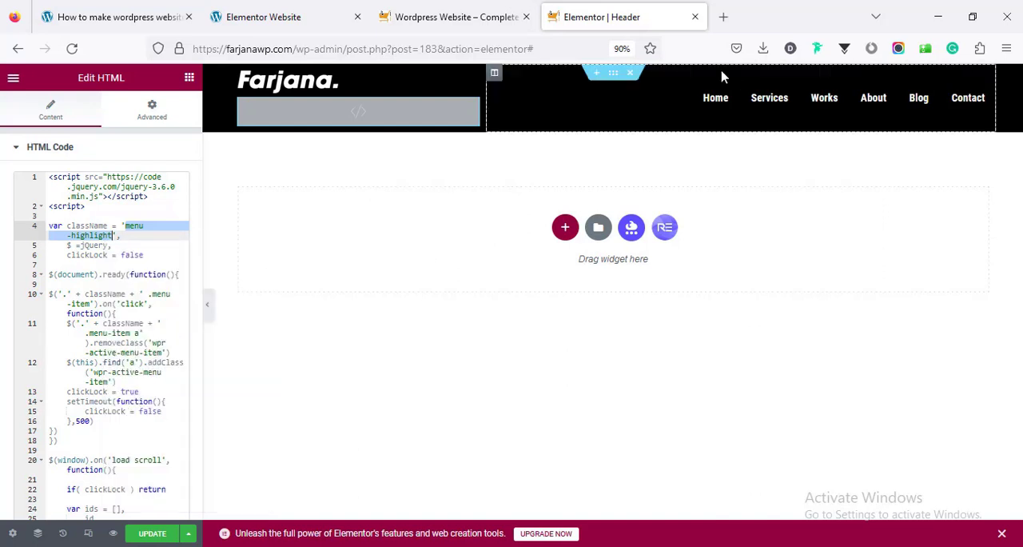
Add menu-highlight as the CSS class of the whole header section and update the template
click(612, 72)
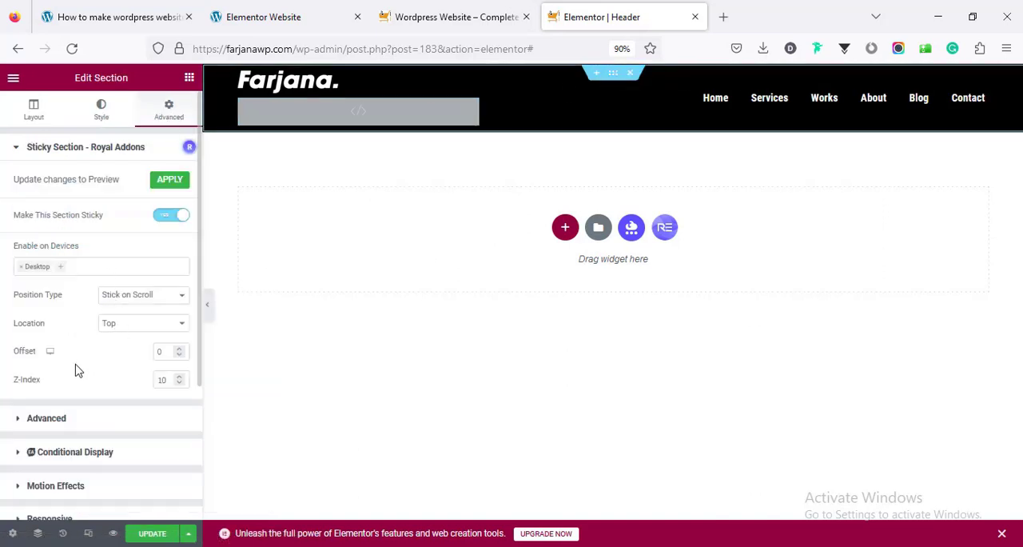
scroll(78, 264, down, 2)
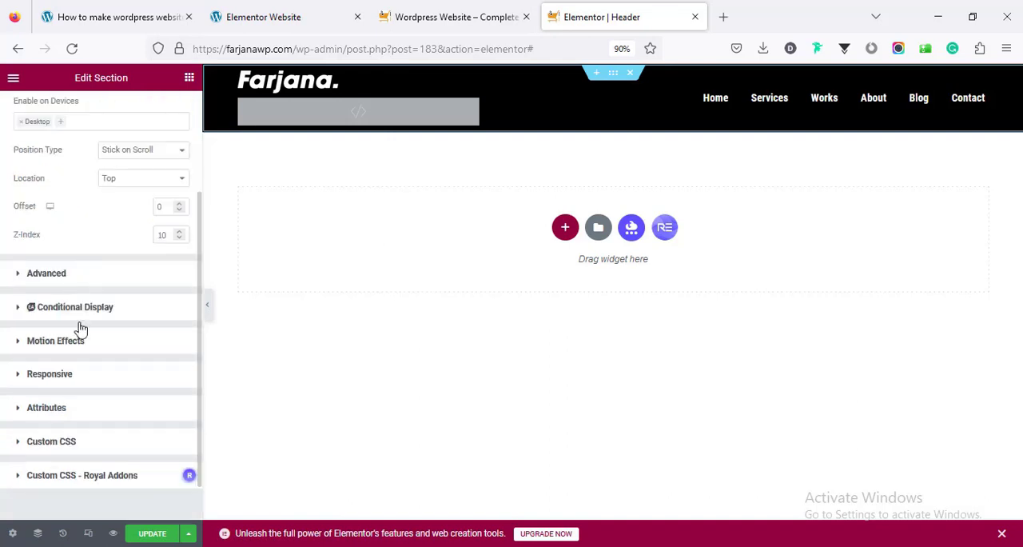
click(76, 276)
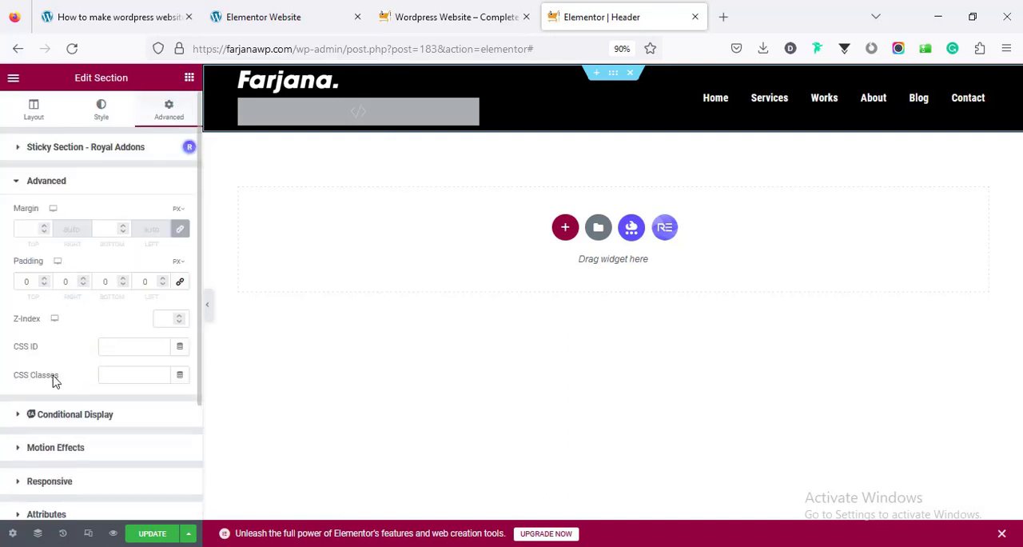
click(103, 374)
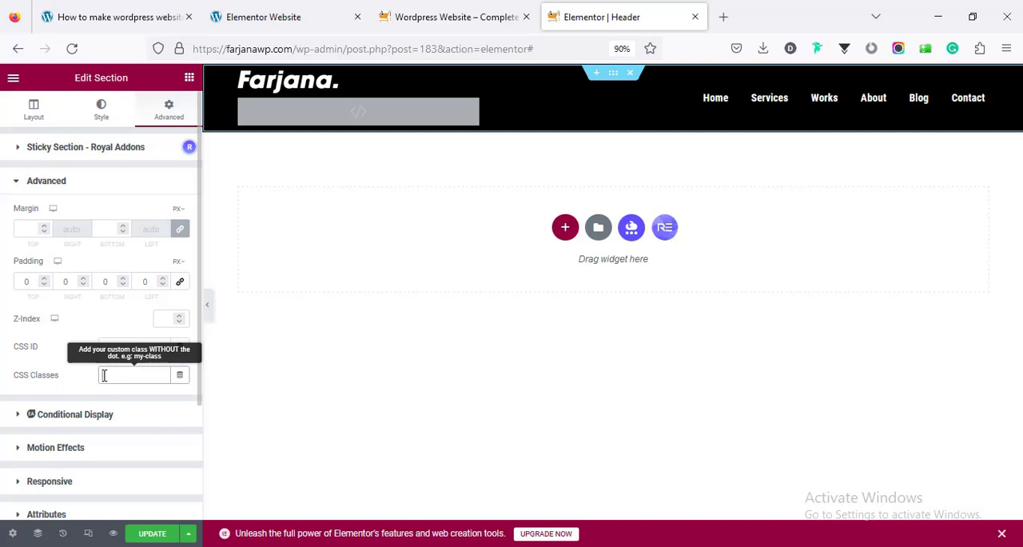
key(ctrl+v)
click(148, 533)
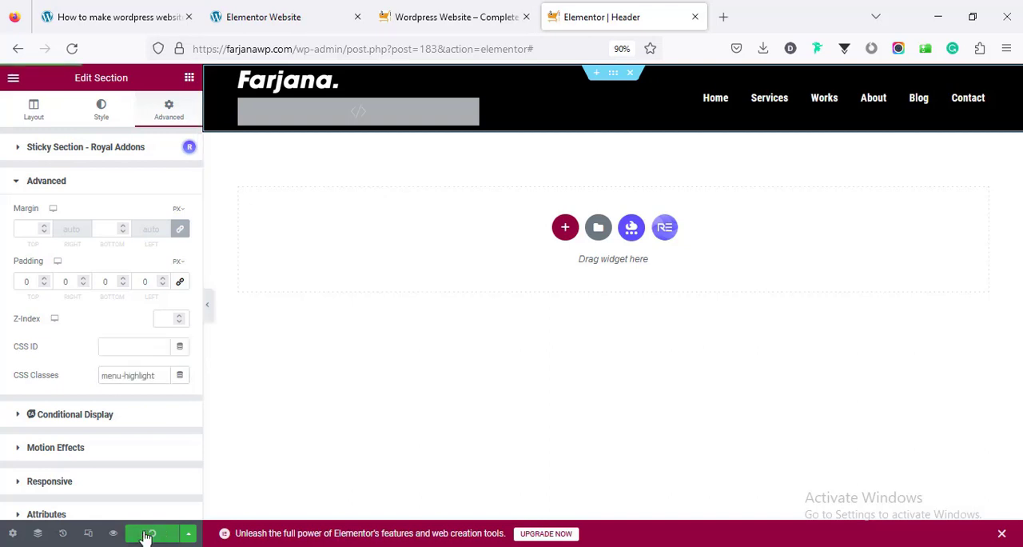
Reload the live home page and examine the menu highlighting while moving through the Works, About, Blog and Contact sections
click(455, 17)
right_click(304, 163)
click(400, 177)
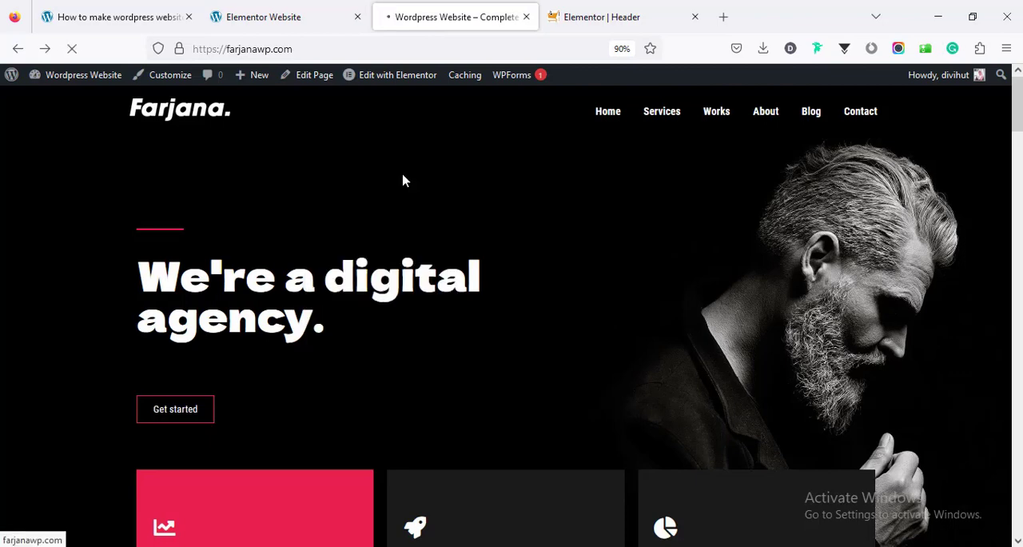
scroll(402, 179, down, 1)
drag(1018, 138, 1017, 202)
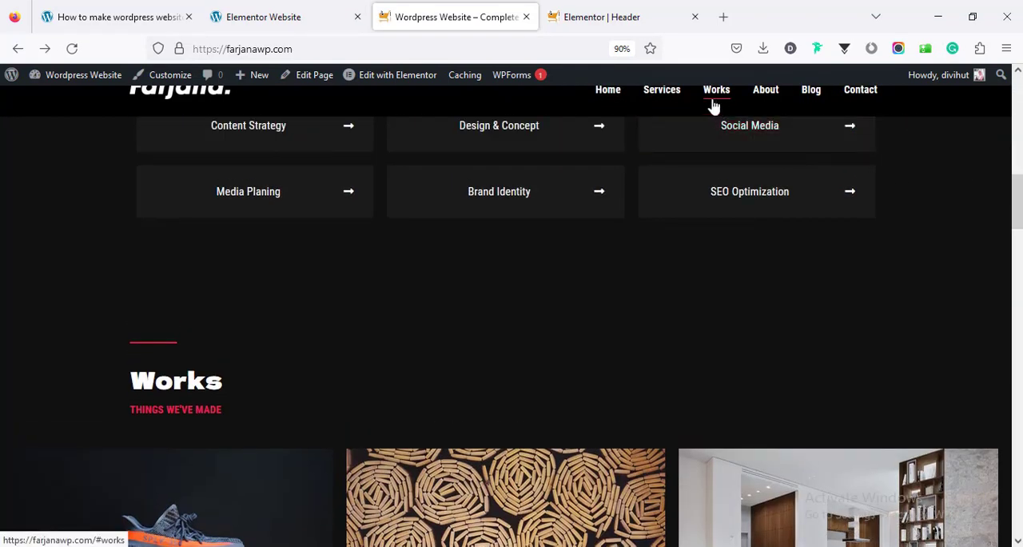
click(768, 104)
click(809, 97)
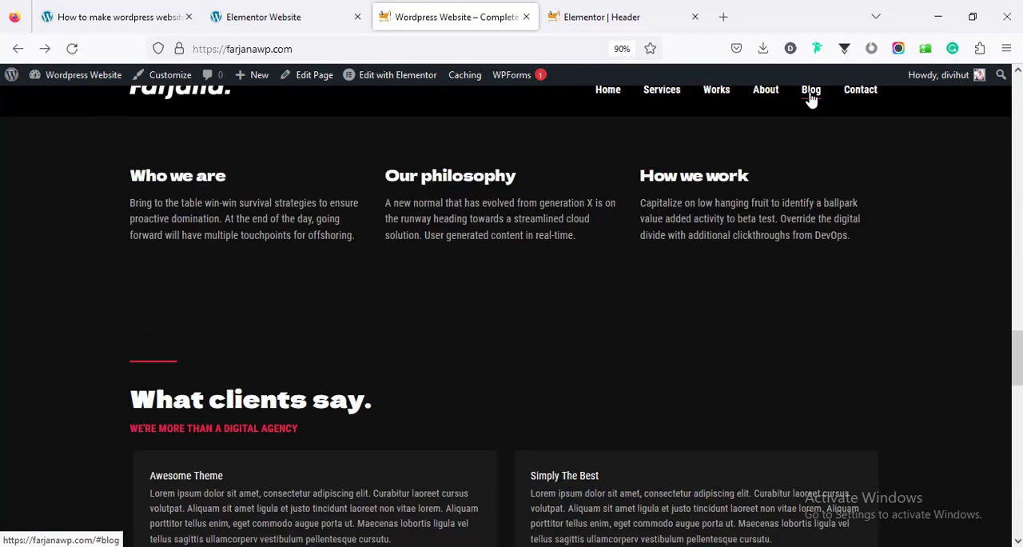
click(855, 97)
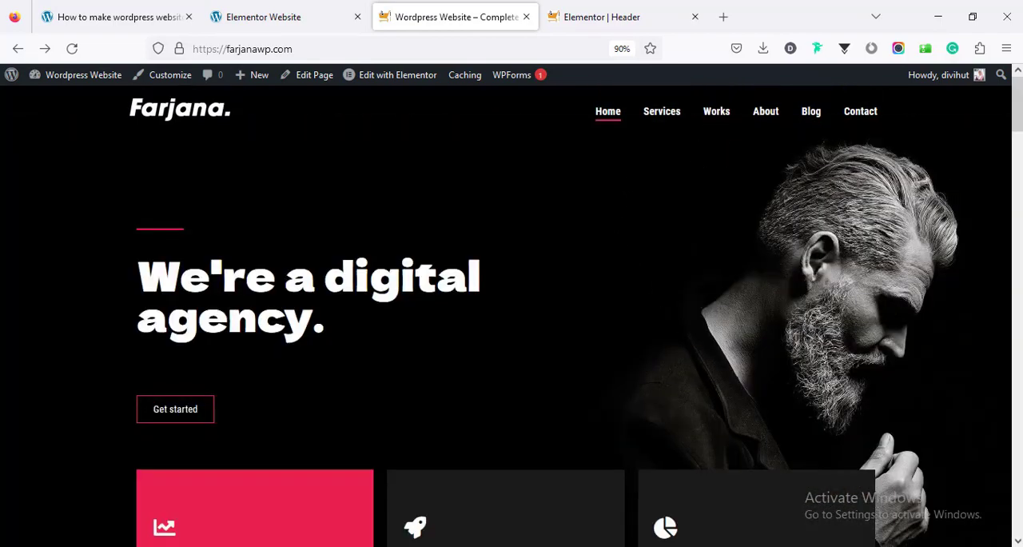
drag(1017, 105, 1015, 458)
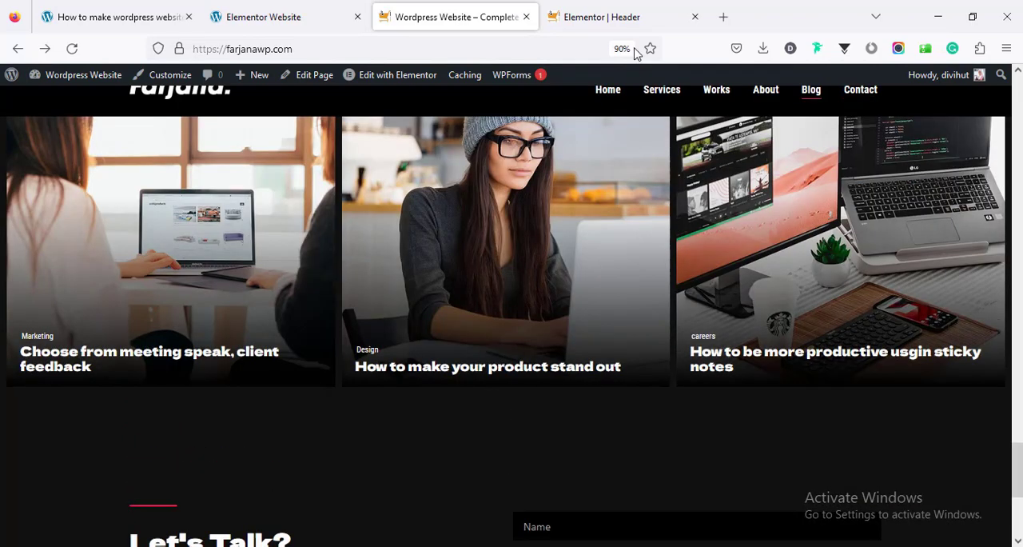
Leave the header editor for the Theme Builder and create a footer template titled Footer with the display condition Entire Site
click(631, 25)
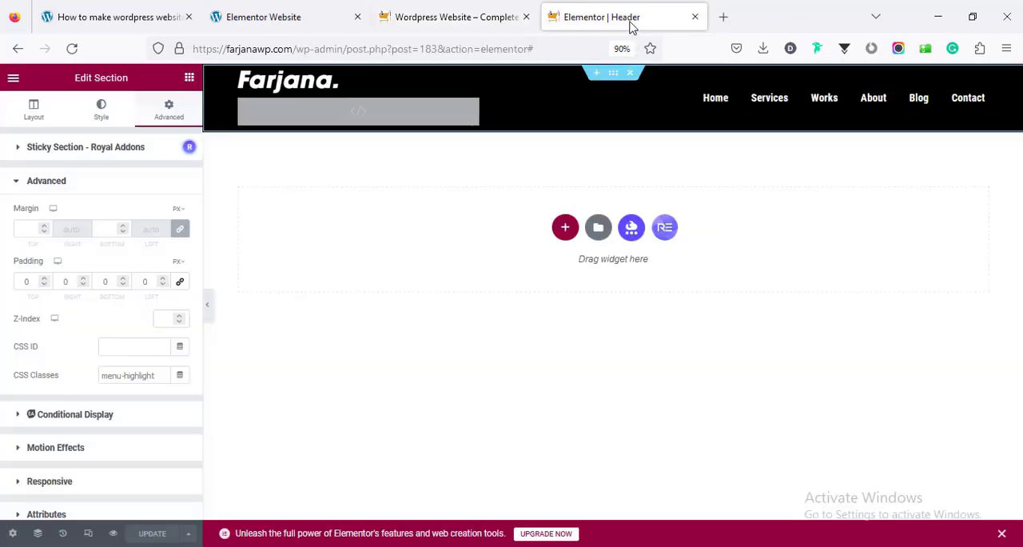
click(13, 78)
click(94, 338)
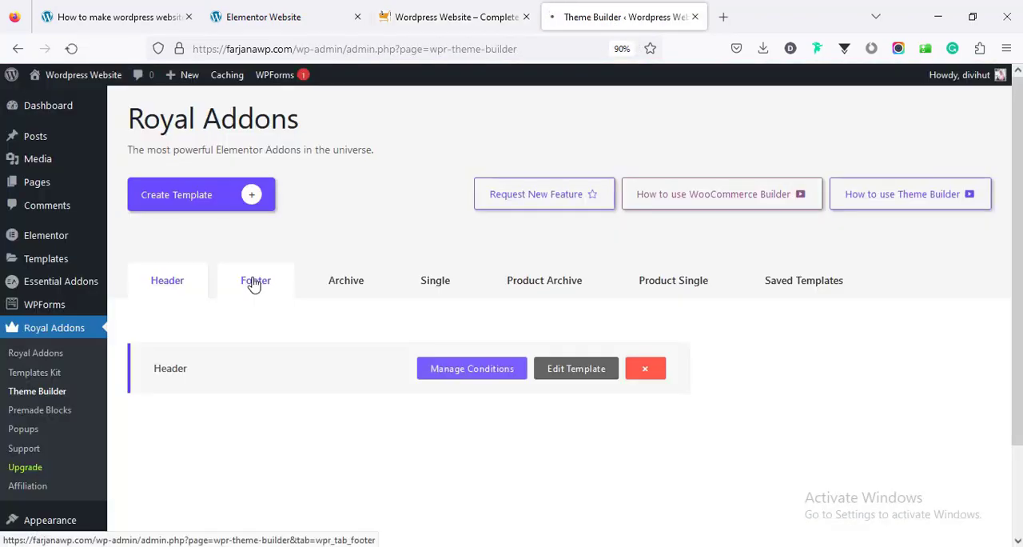
click(254, 282)
click(243, 195)
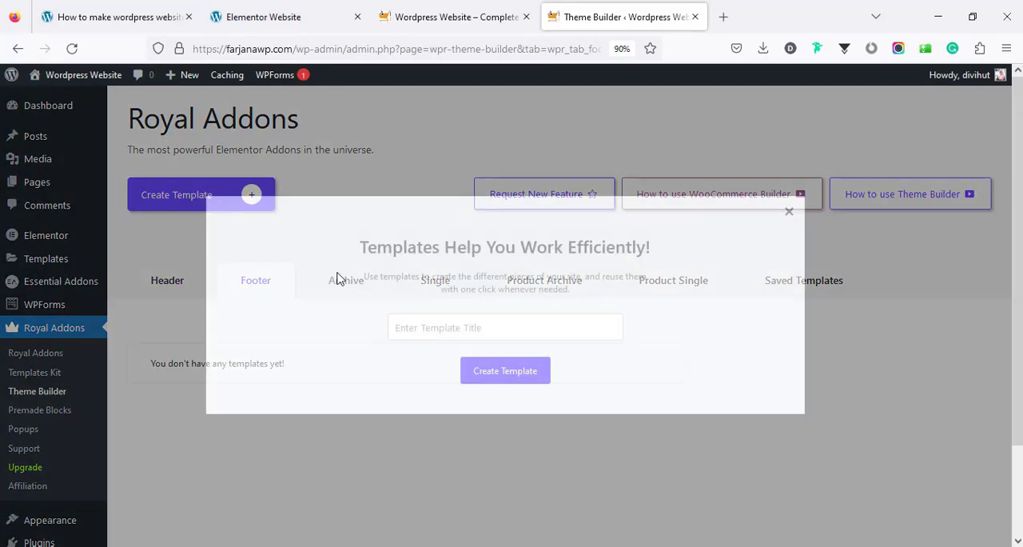
click(428, 328)
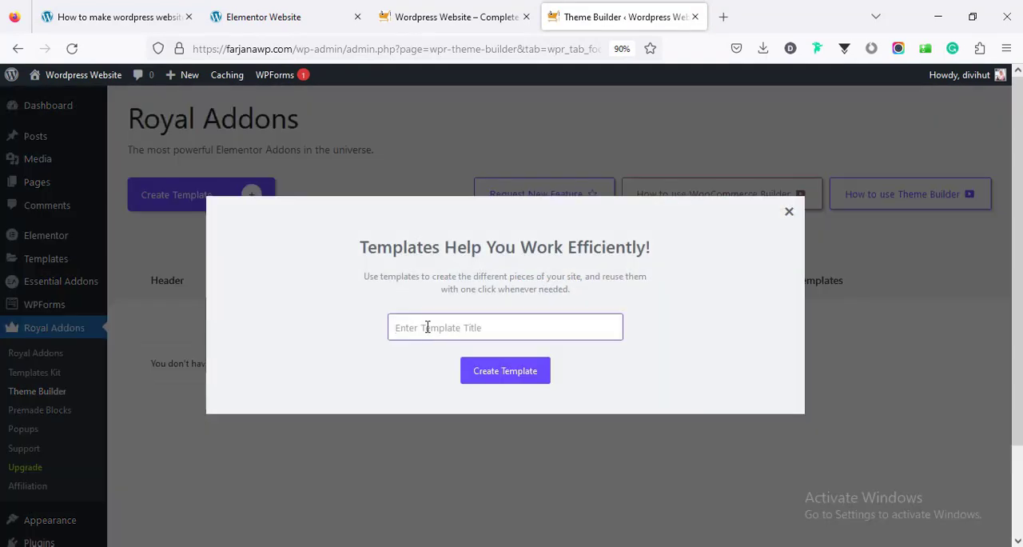
text(Footer)
click(509, 379)
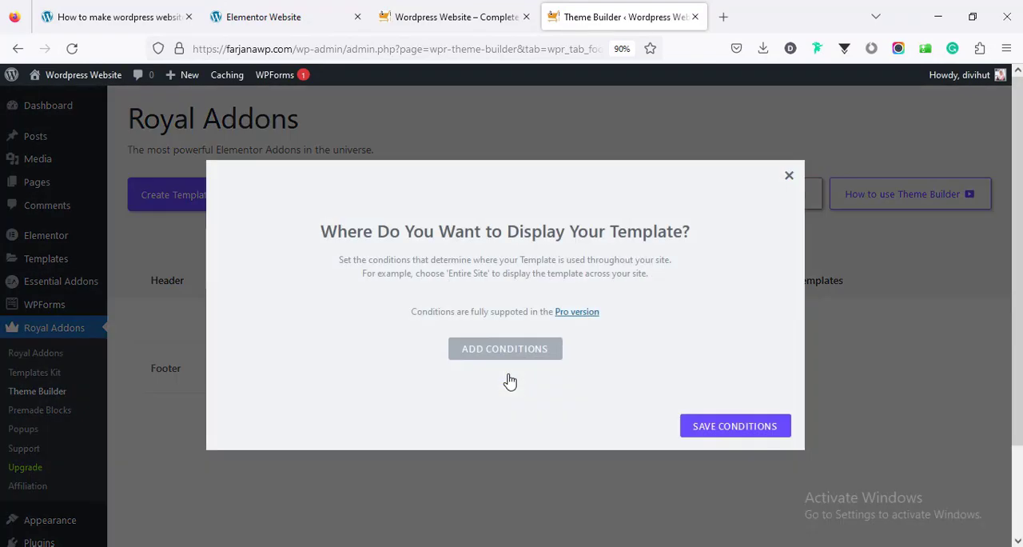
click(503, 349)
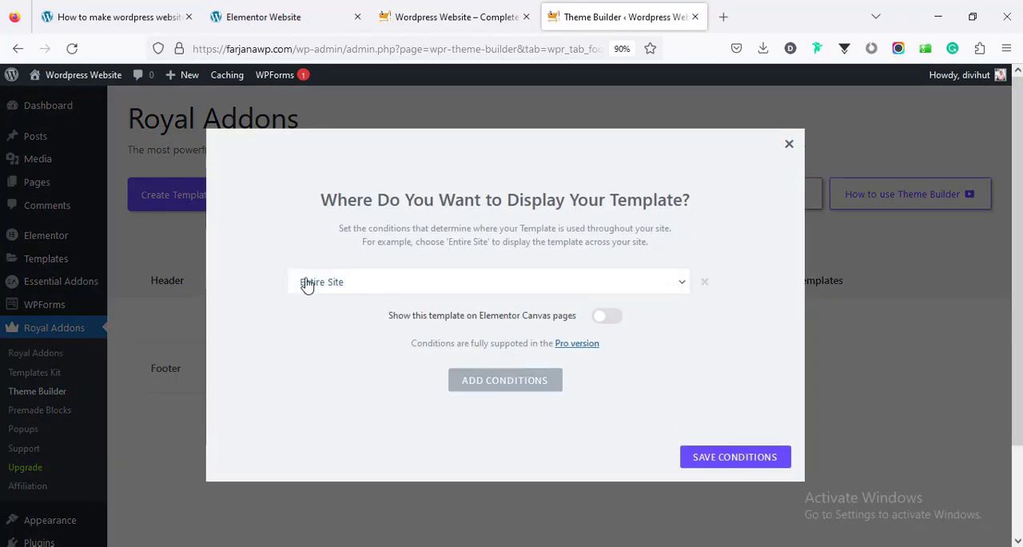
click(698, 459)
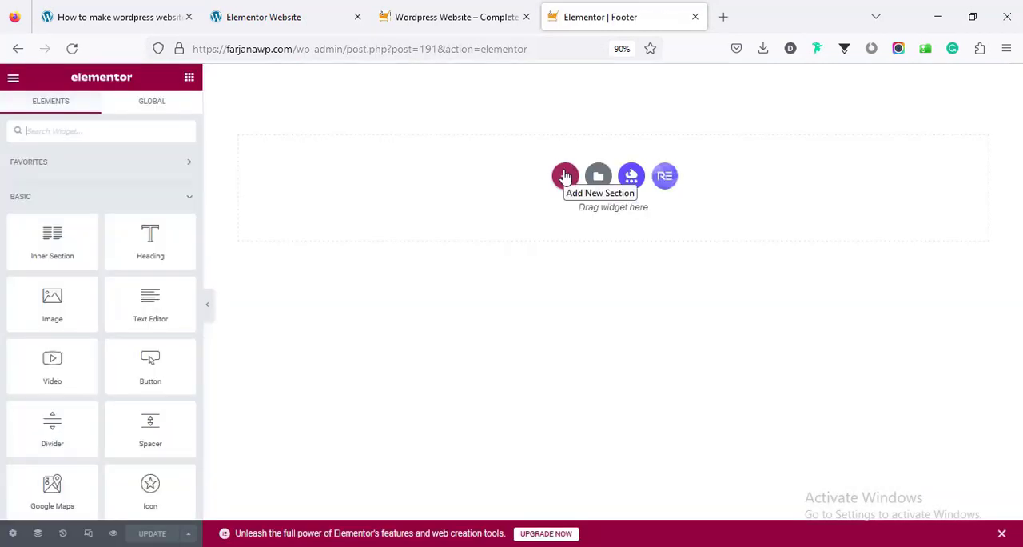
Add a single-column section to the footer template and give it the global black background color
click(565, 176)
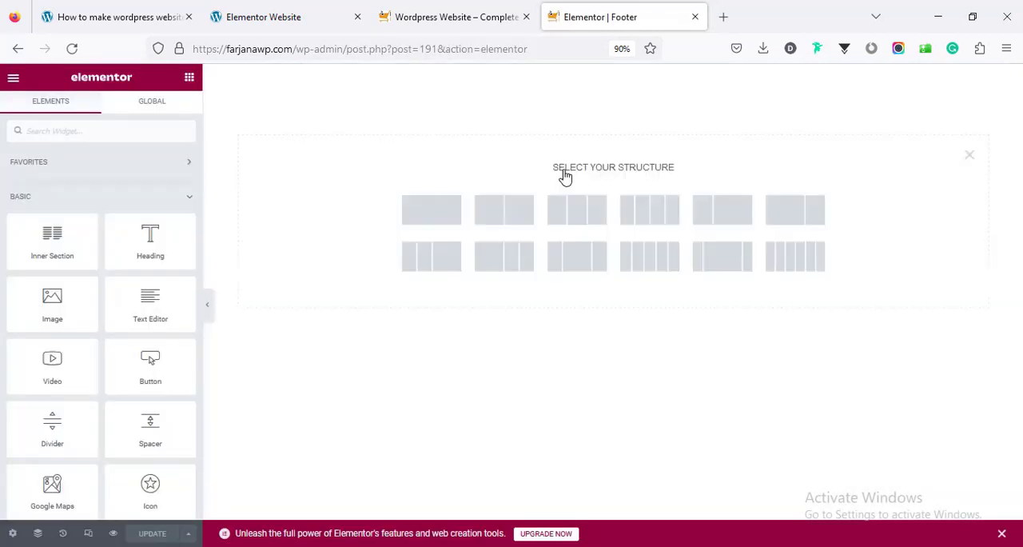
click(439, 226)
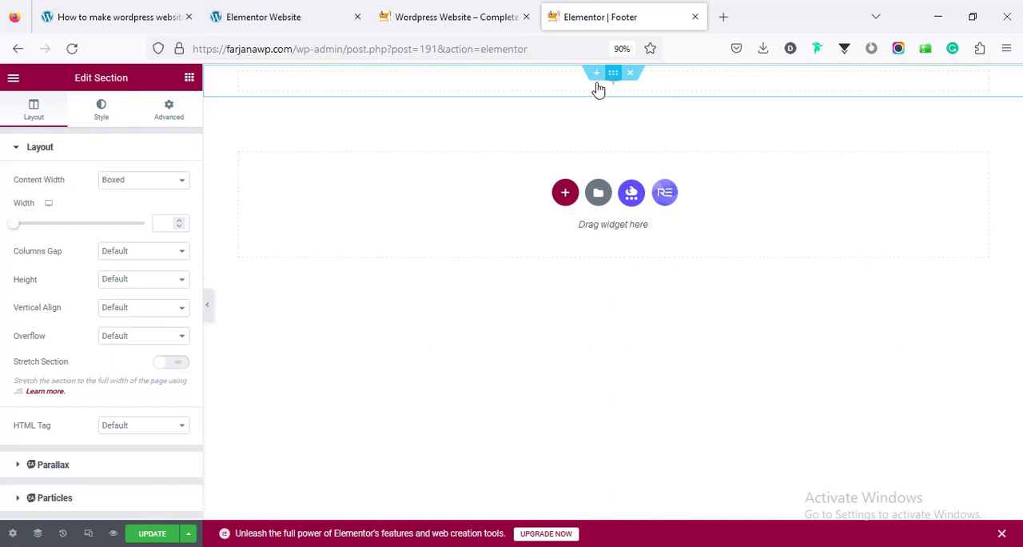
click(113, 120)
click(128, 211)
click(161, 244)
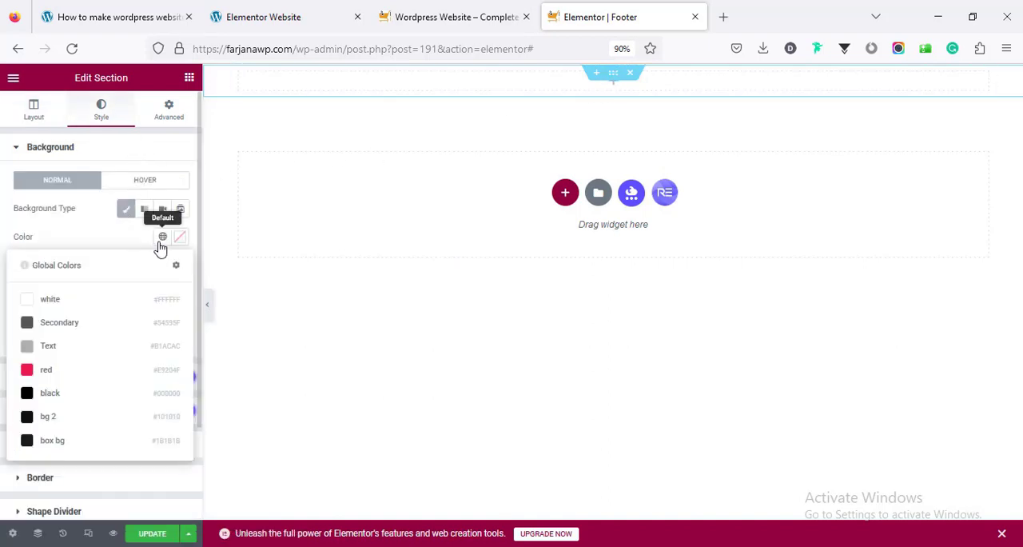
click(73, 400)
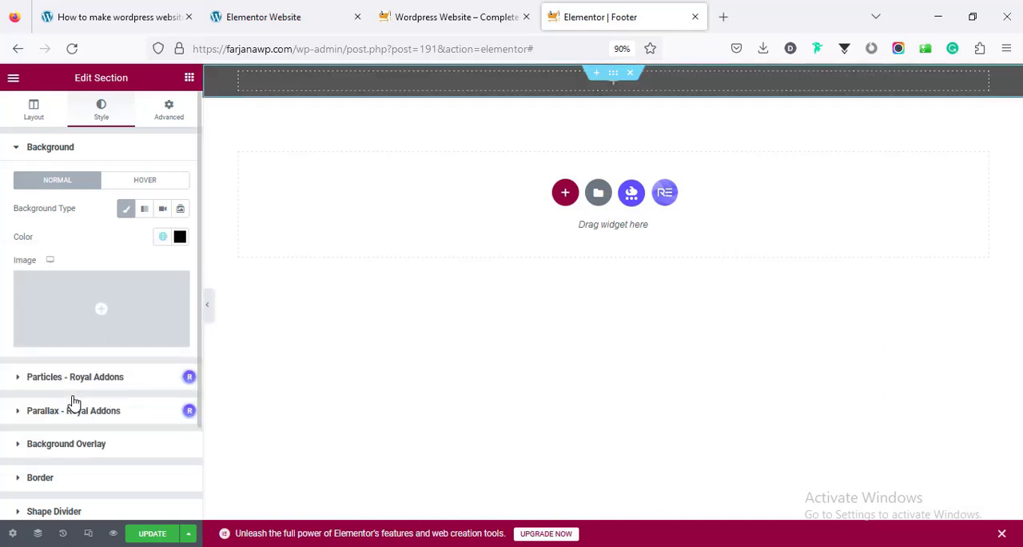
Unlink the footer section's padding and set its top and bottom padding to 10 px
click(167, 112)
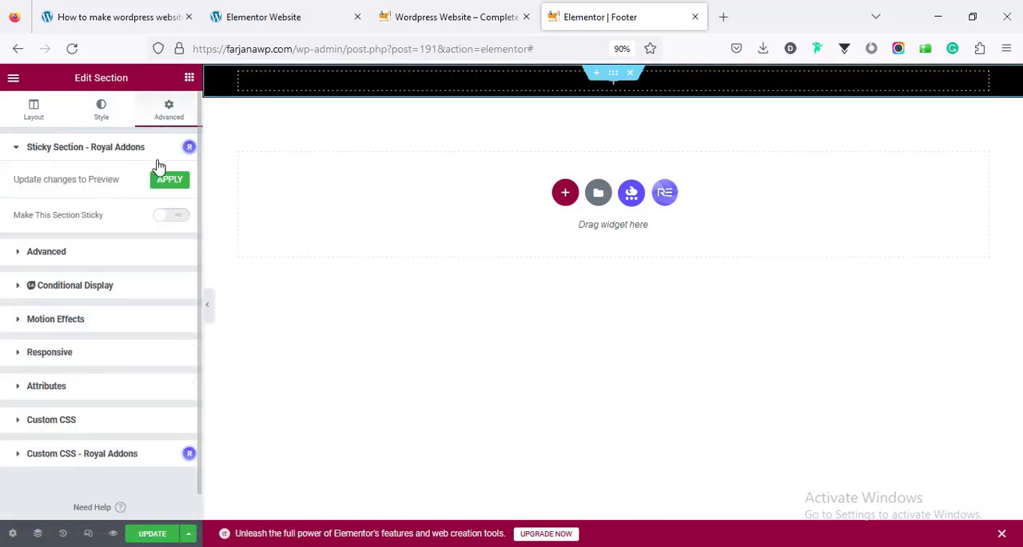
click(126, 257)
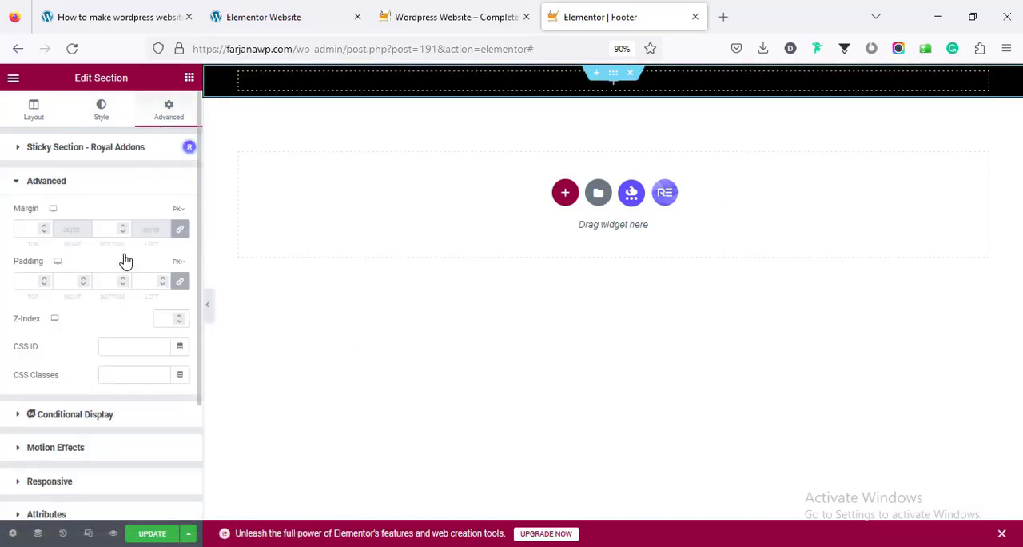
click(175, 281)
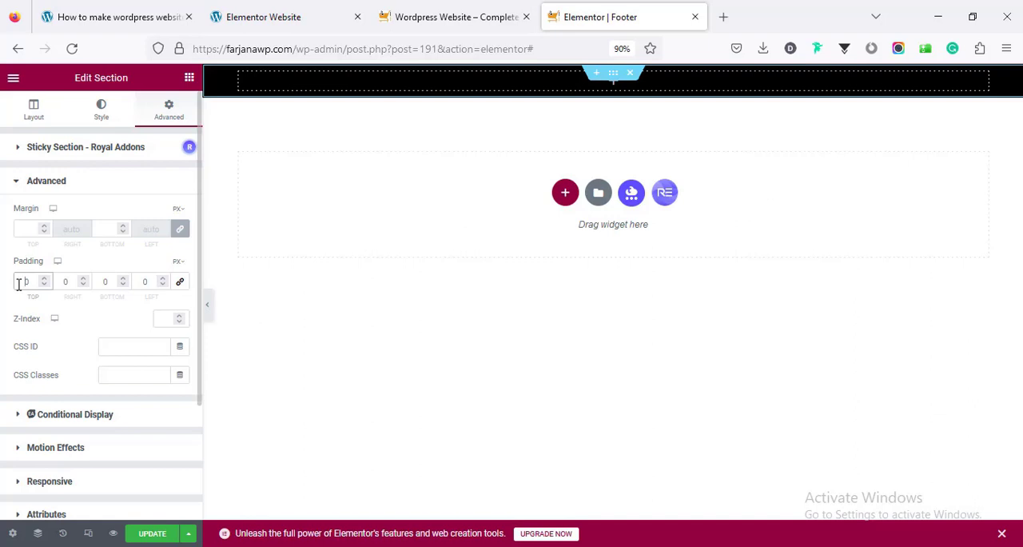
text(1)
click(101, 284)
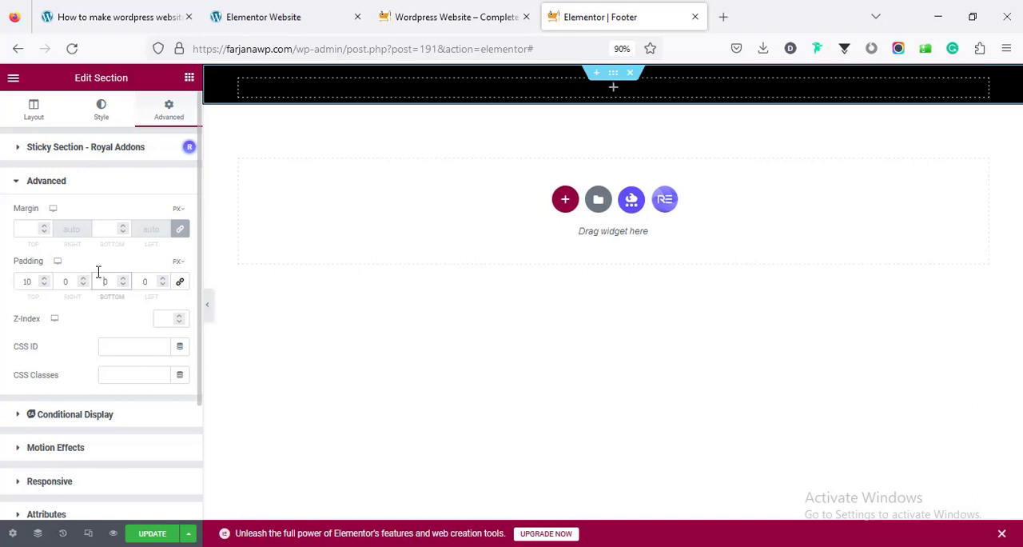
text(1)
Add a Heading widget to the footer section, set its HTML tag to p and center it
click(613, 86)
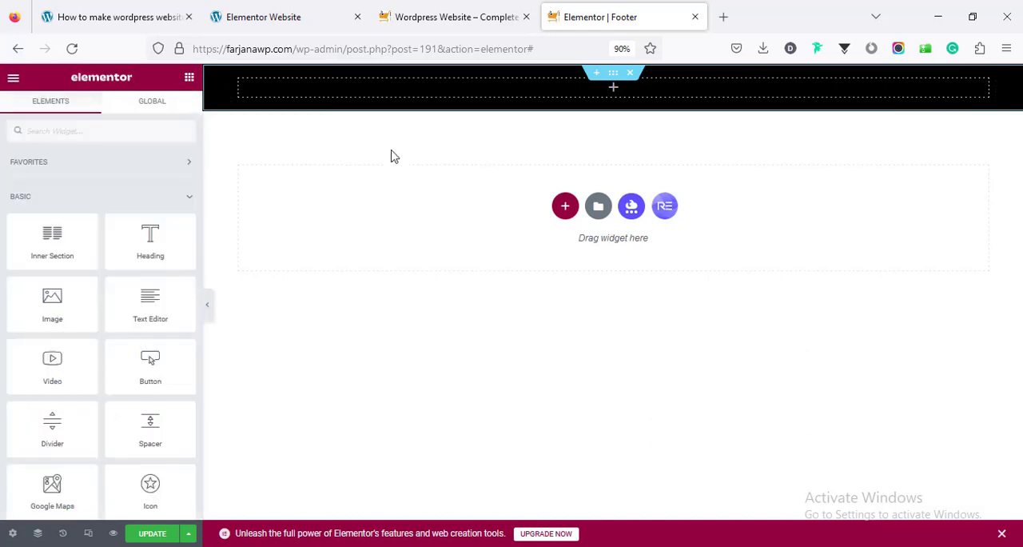
drag(152, 234, 472, 102)
click(120, 356)
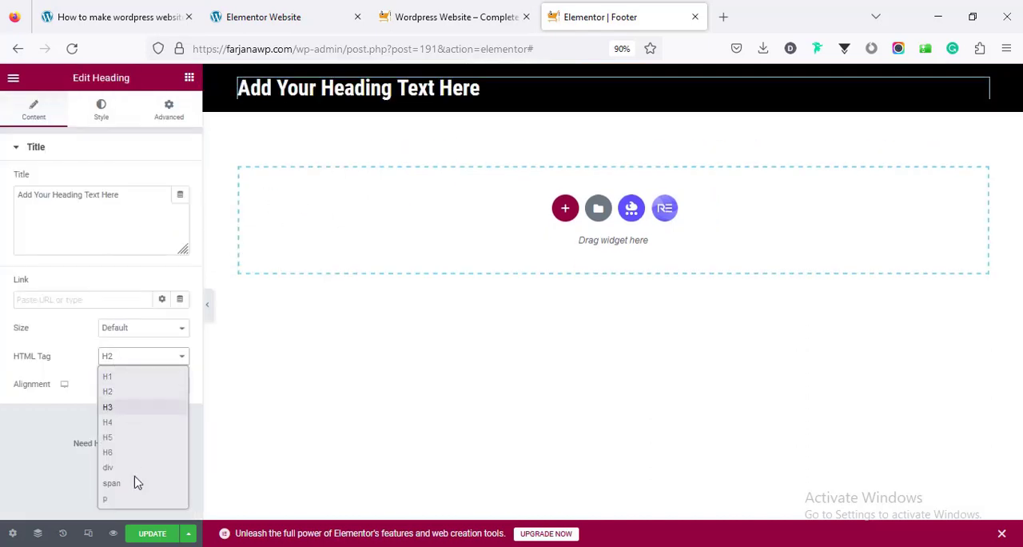
click(135, 498)
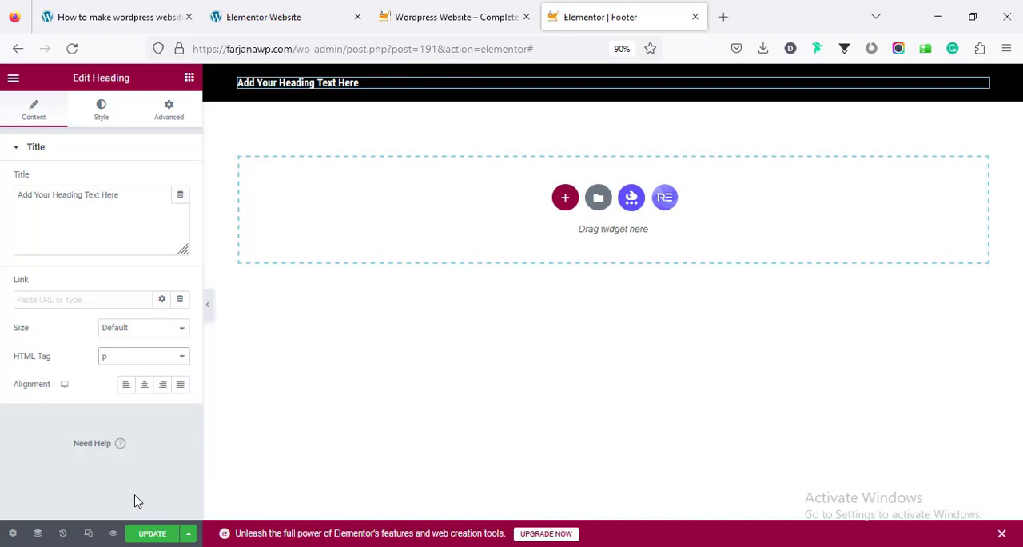
click(145, 387)
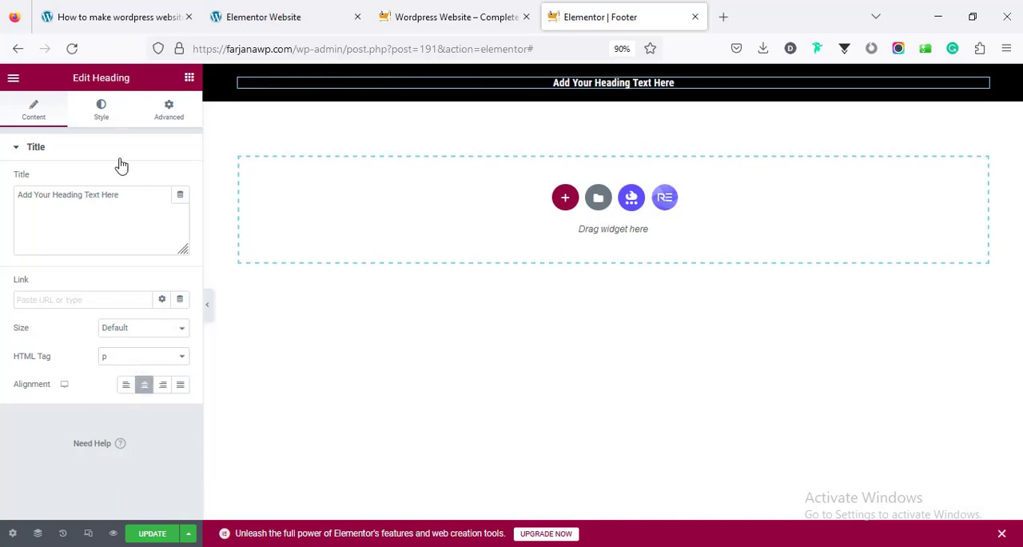
Copy the copyright line from the reference site's footer and use it as the footer heading's title
click(275, 22)
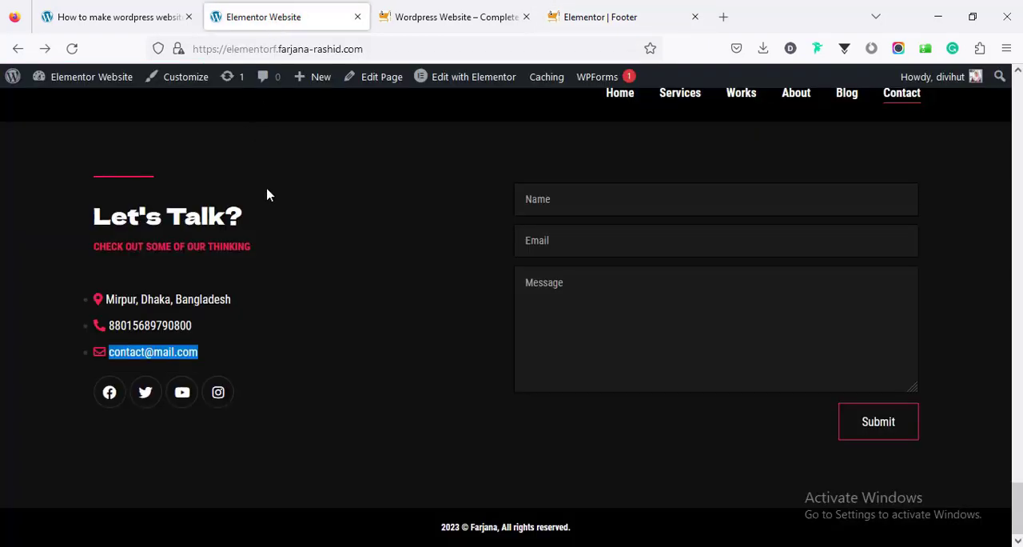
triple_click(455, 528)
right_click(462, 527)
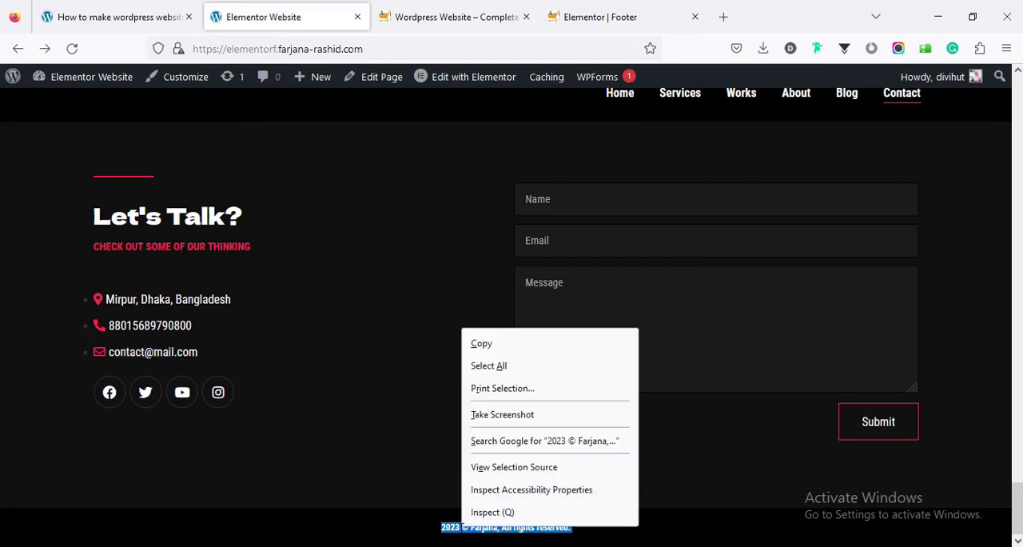
click(502, 342)
click(607, 17)
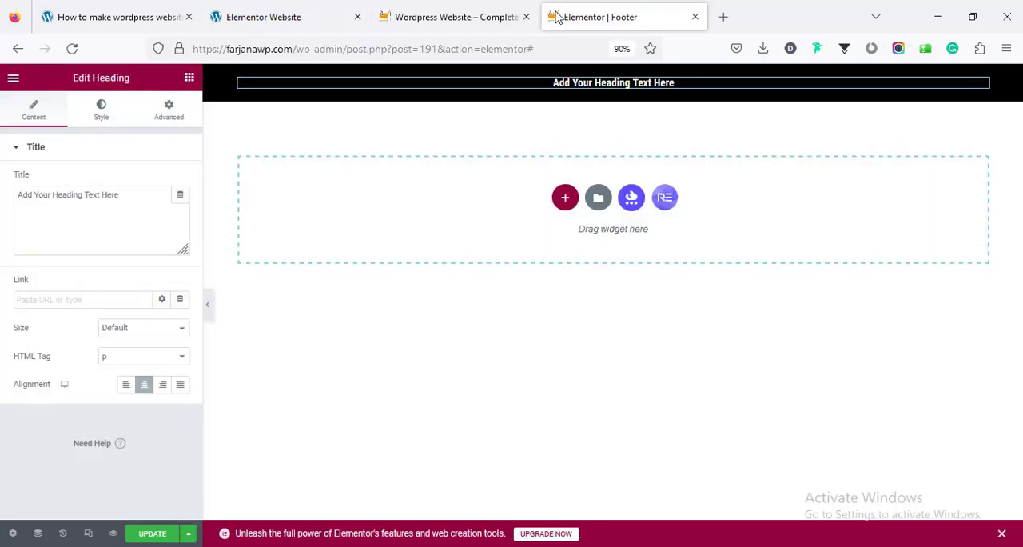
triple_click(114, 206)
key(ctrl+v)
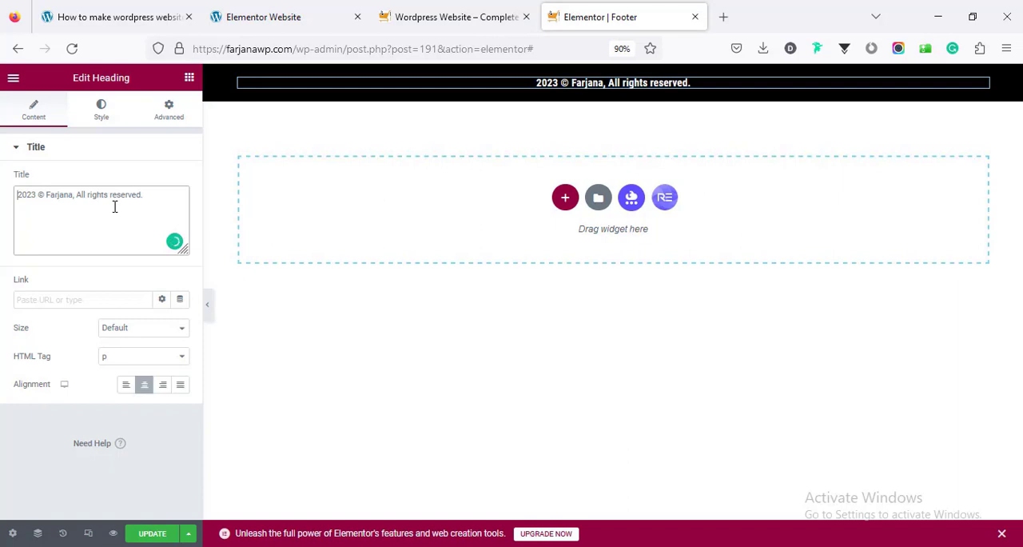
Set the footer heading's font size to 14 px
click(102, 112)
click(181, 208)
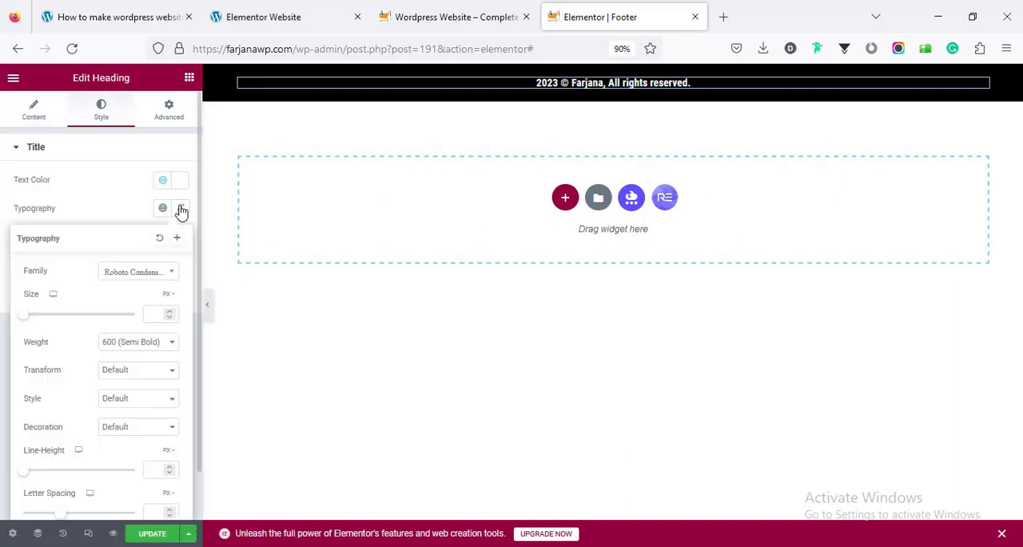
click(157, 313)
text(14)
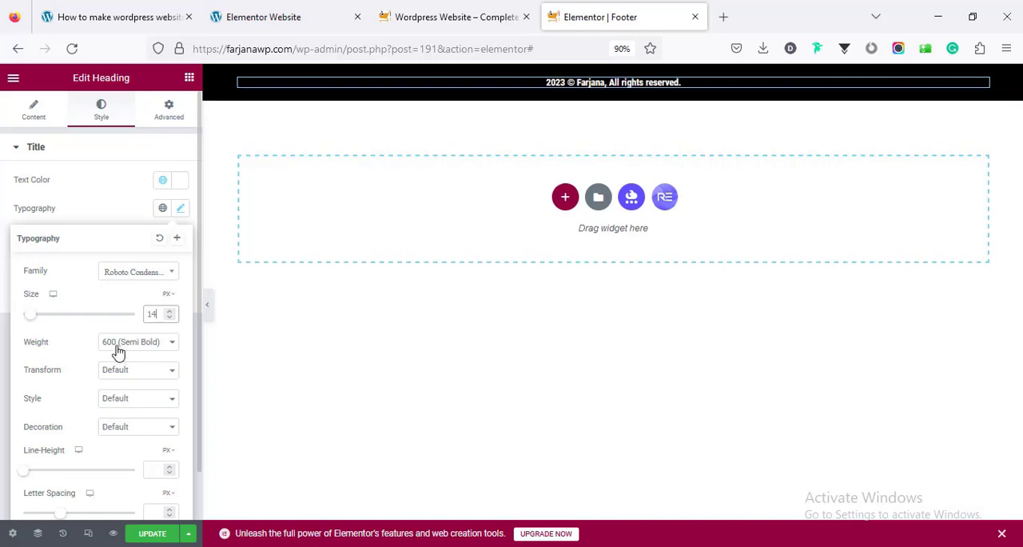
click(128, 204)
Check the footer at mobile width, return to the desktop view and update the template
click(88, 533)
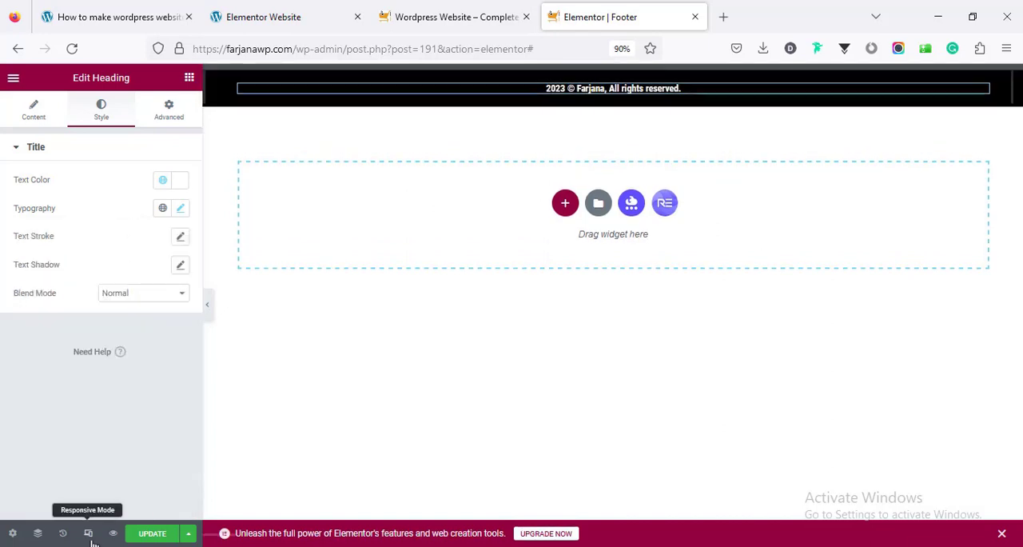
click(575, 77)
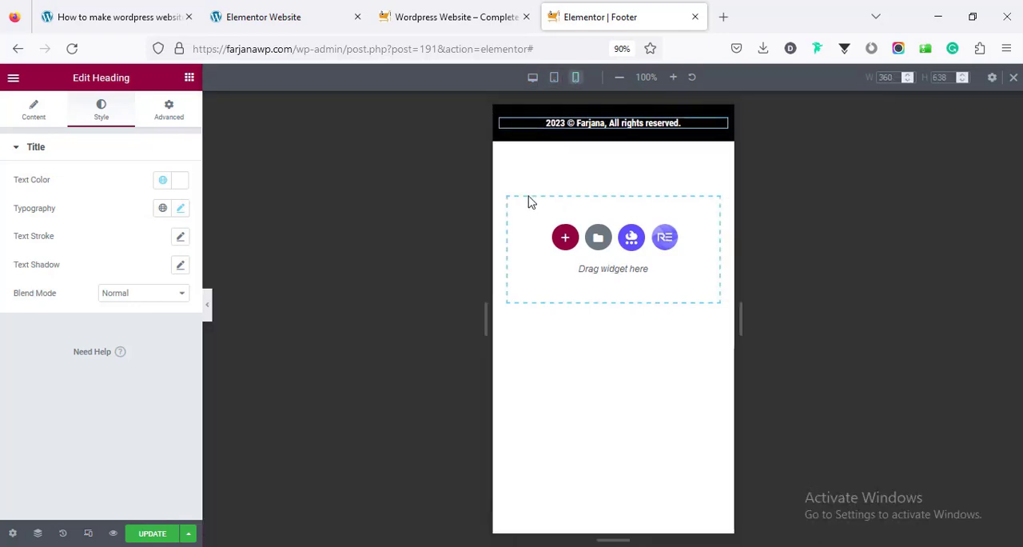
click(1013, 76)
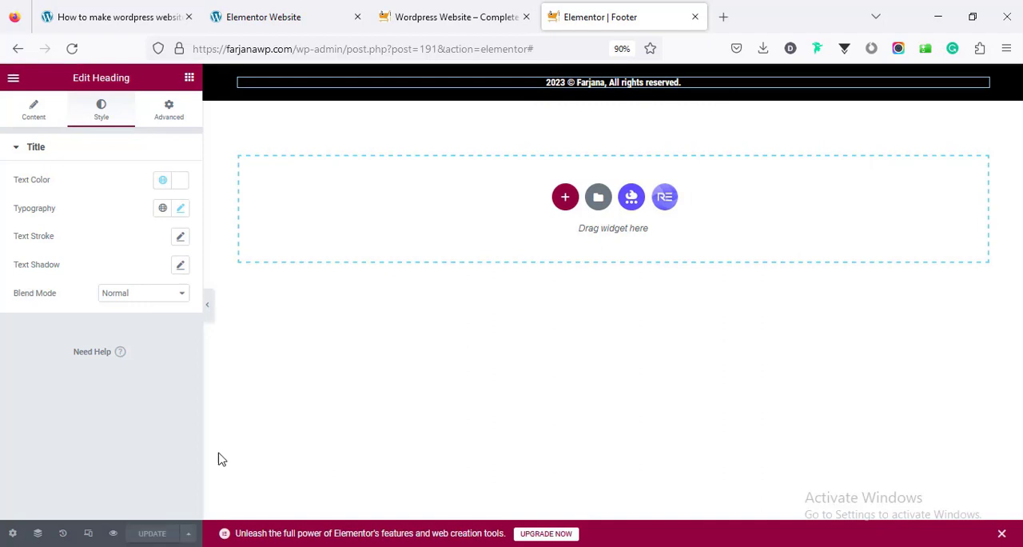
Reload the live homepage and examine the copyright footer at the end of the page
click(450, 14)
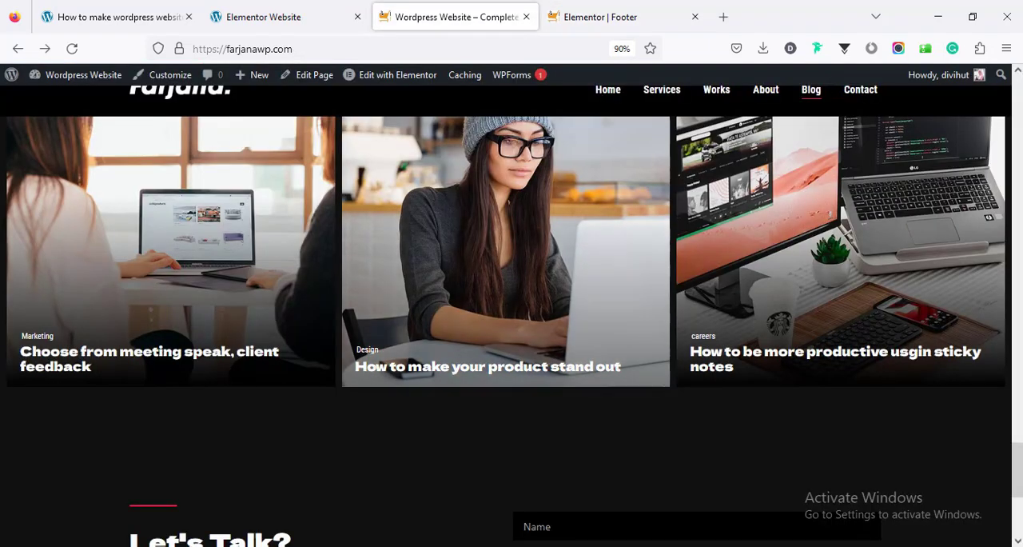
right_click(267, 453)
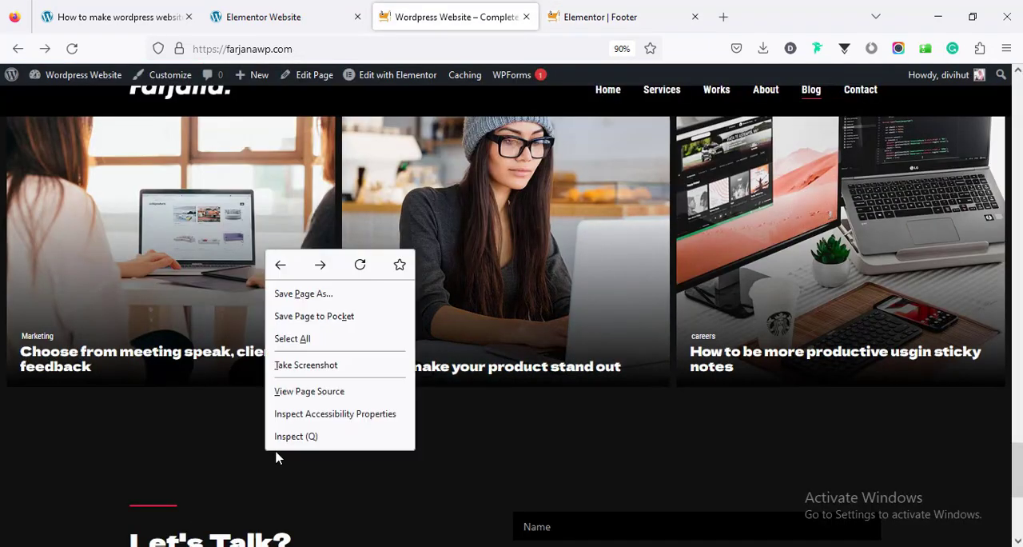
click(358, 267)
drag(1018, 470, 1018, 508)
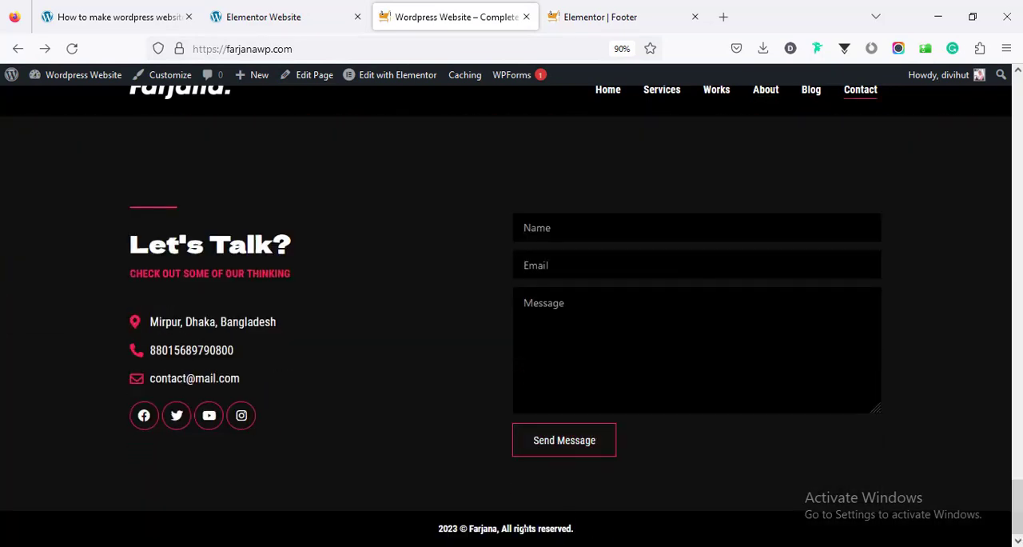
Set the footer heading's font weight to 400 (Normal) and update the footer template
click(620, 8)
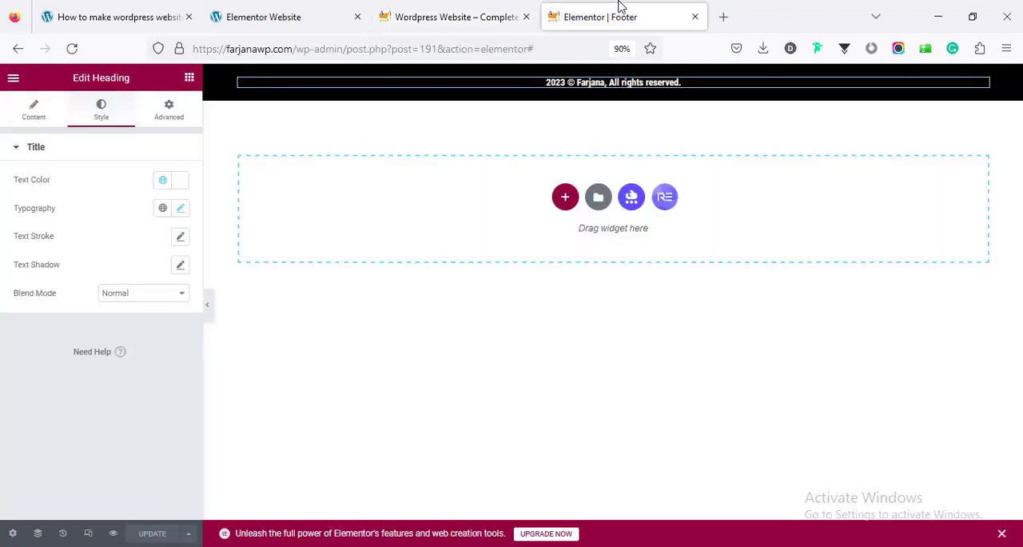
click(181, 209)
click(156, 345)
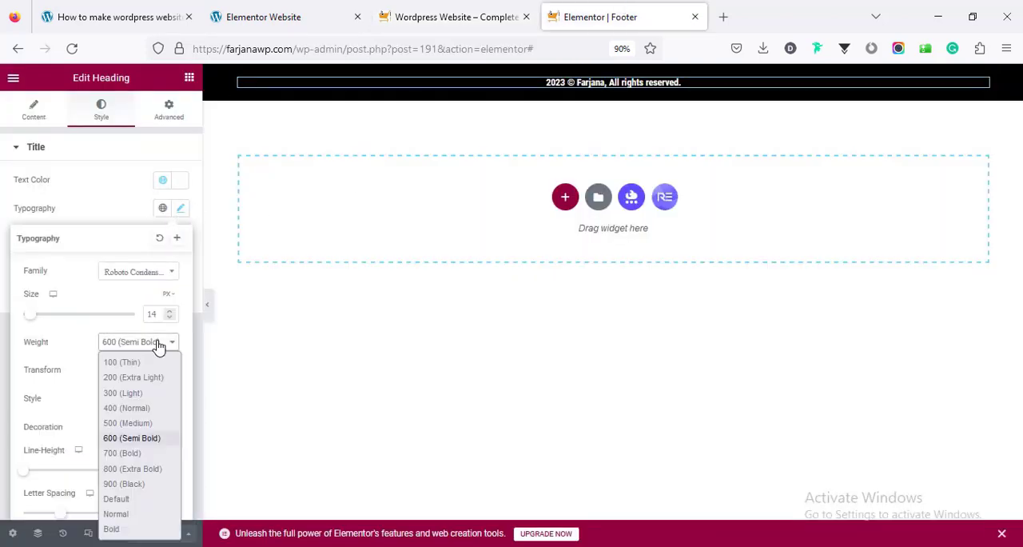
click(144, 408)
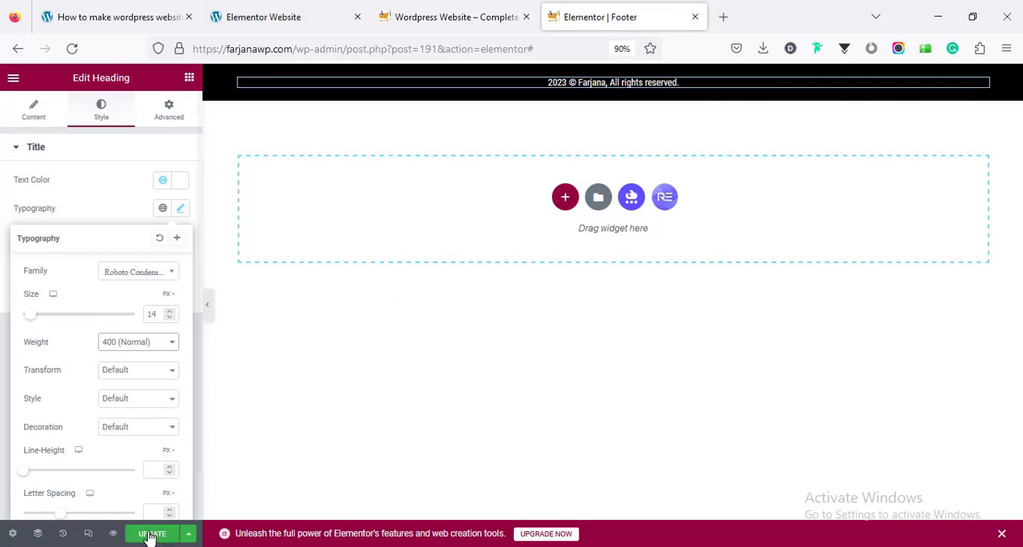
click(150, 534)
Reload the live homepage to check the copyright text's lighter font weight
click(440, 16)
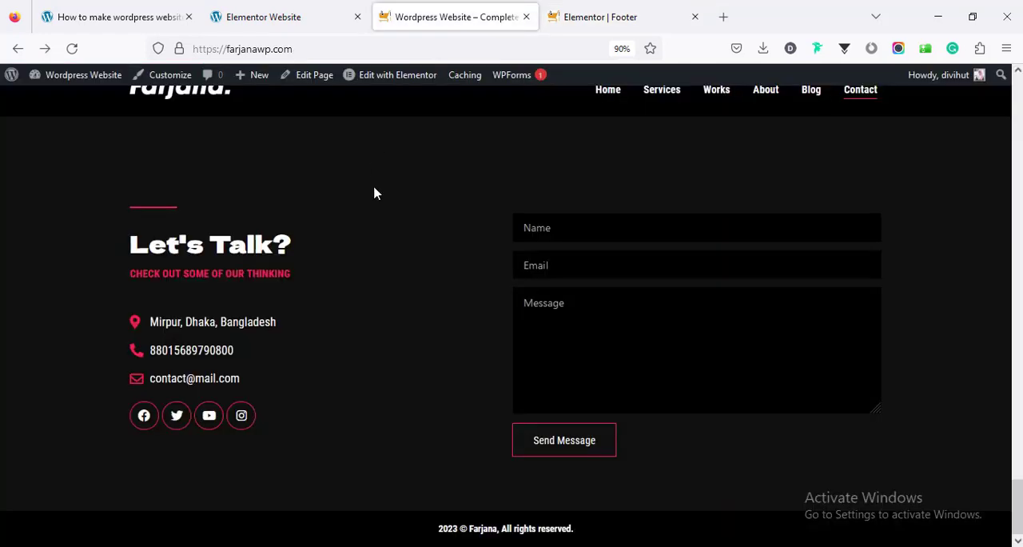
right_click(374, 207)
click(467, 222)
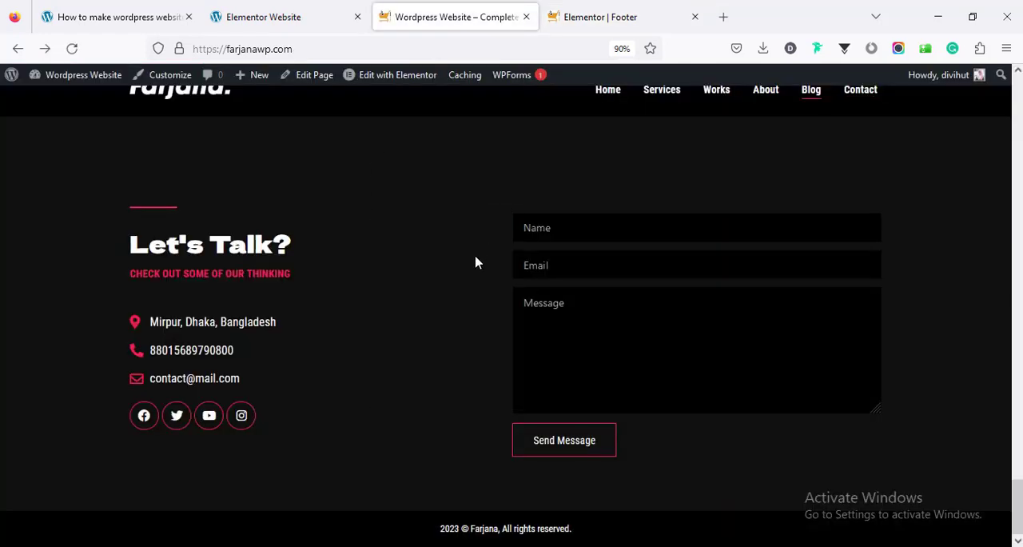
Open the blog post "Choose from meeting speak, client feedback" on the live site and look through its layout down to the footer
drag(1018, 507, 1018, 464)
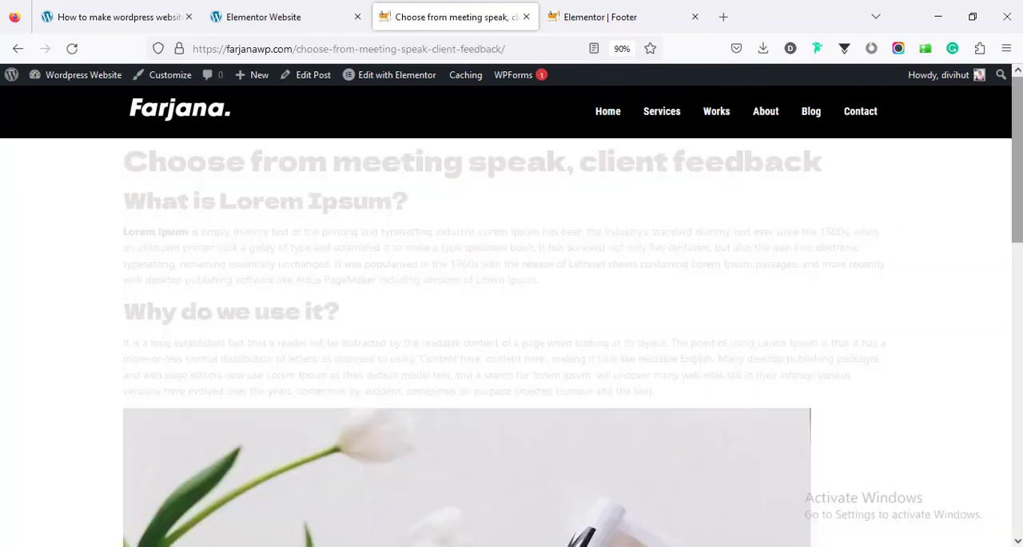
scroll(511, 312, down, 7)
scroll(511, 311, down, 3)
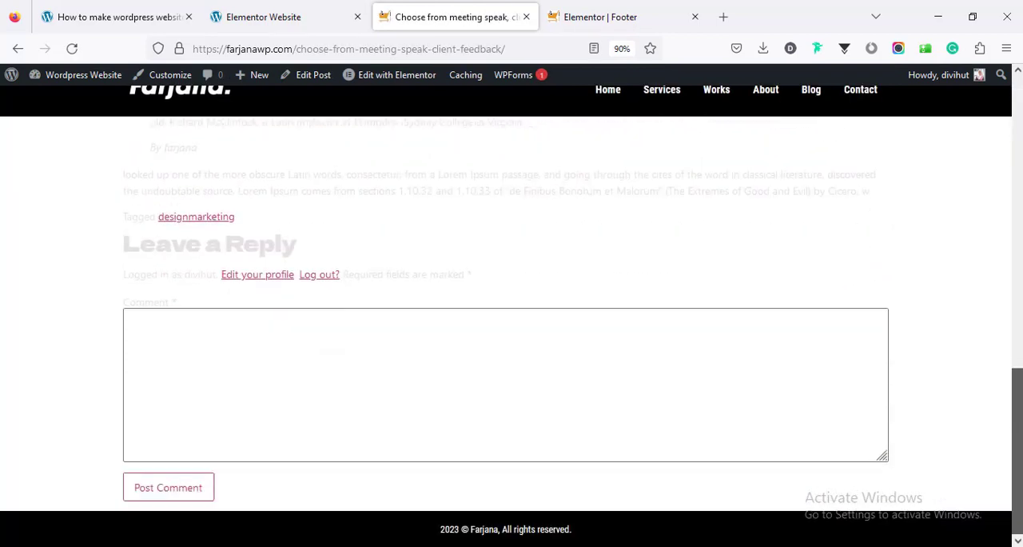
scroll(1020, 483, up, 6)
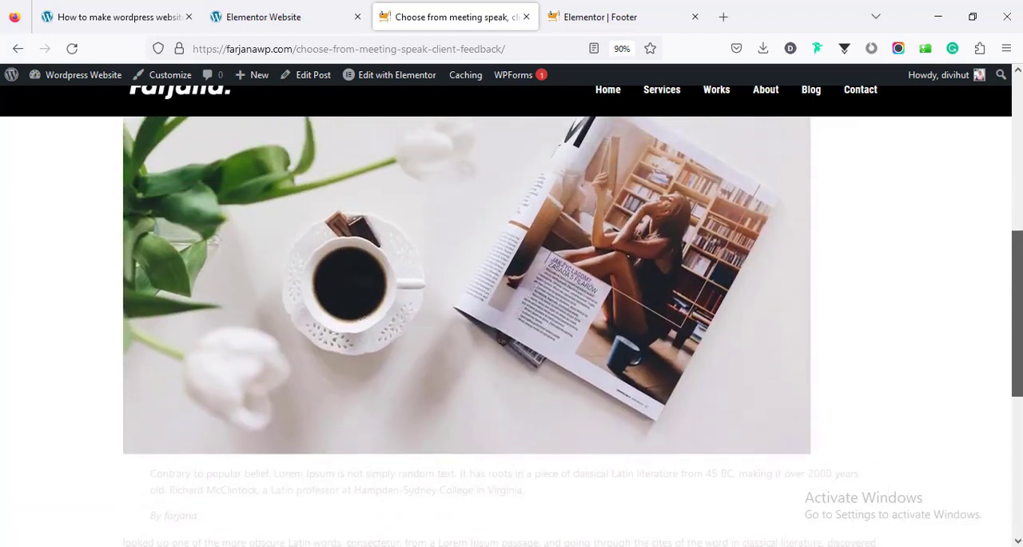
scroll(511, 320, up, 3)
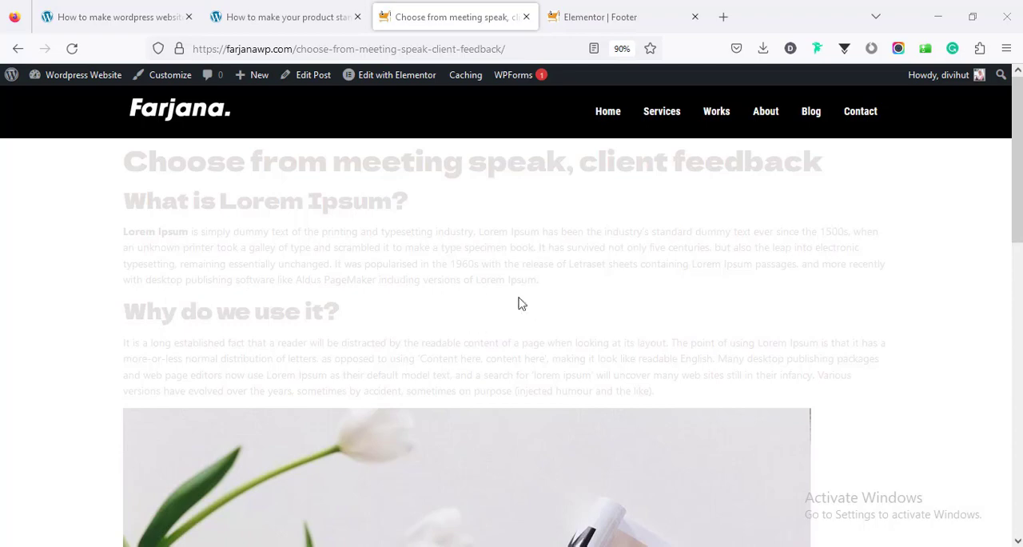
Exit the footer template editor and return to the Royal Addons Theme Builder
click(634, 21)
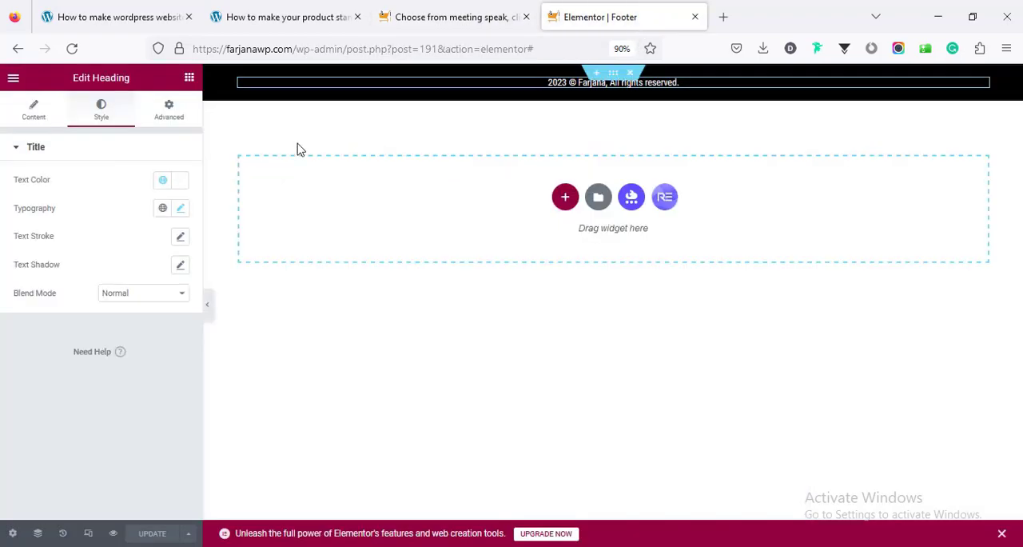
click(13, 78)
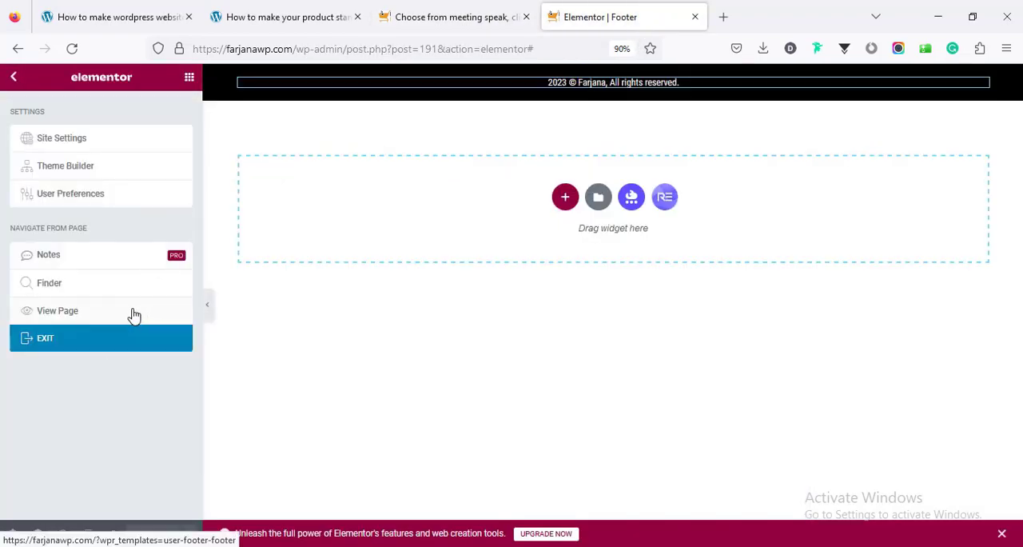
click(121, 336)
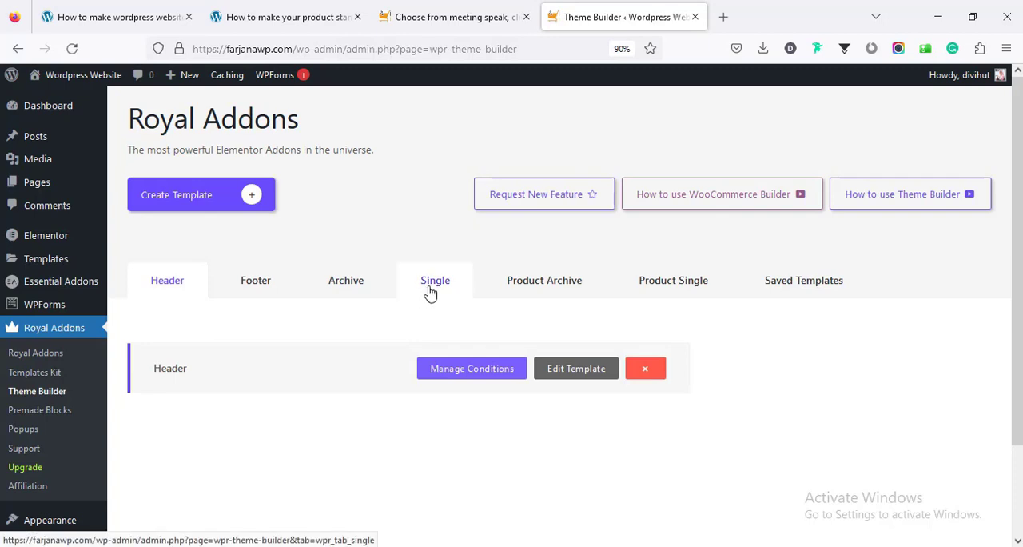
Create a template of the Single type titled Single Post in the Theme Builder
click(431, 293)
click(235, 201)
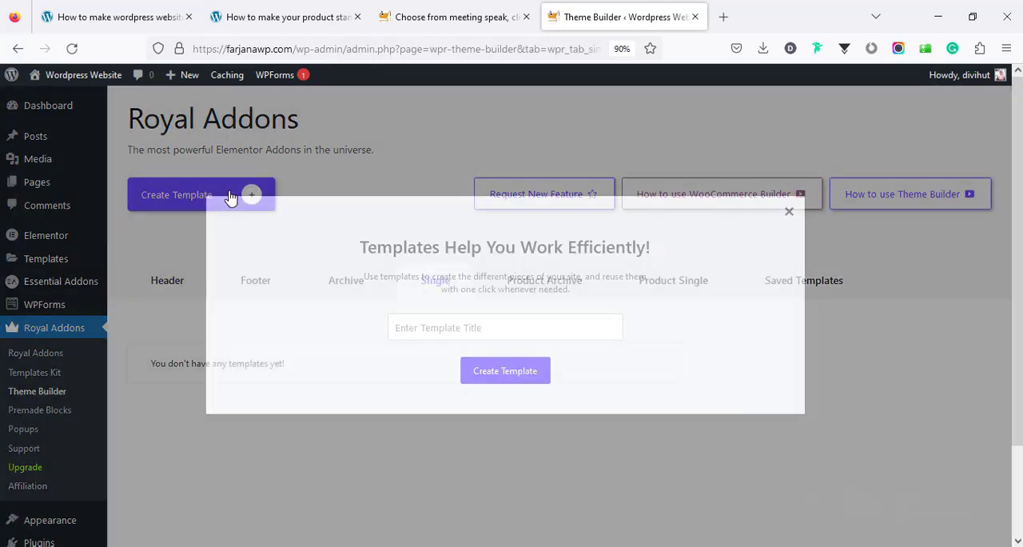
click(419, 326)
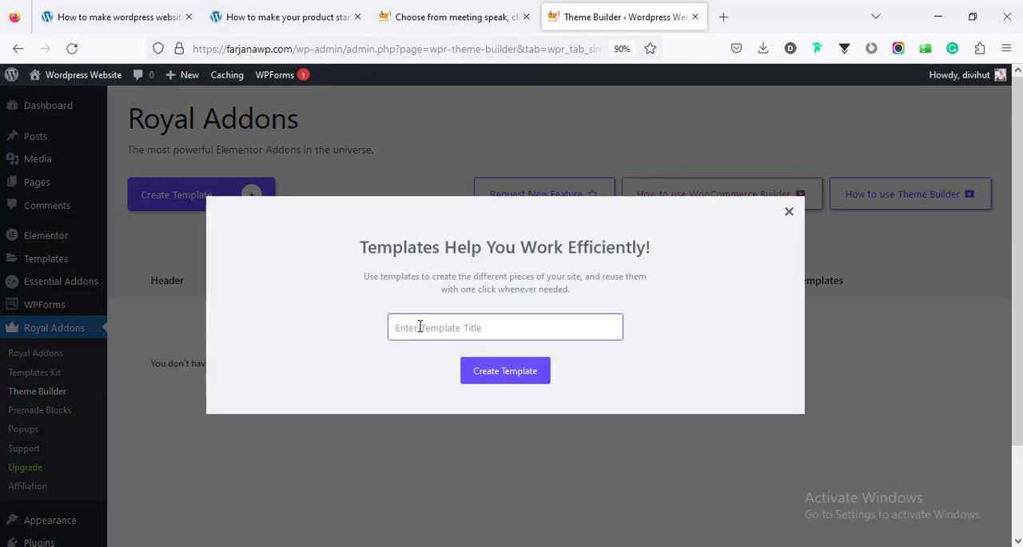
text(s)
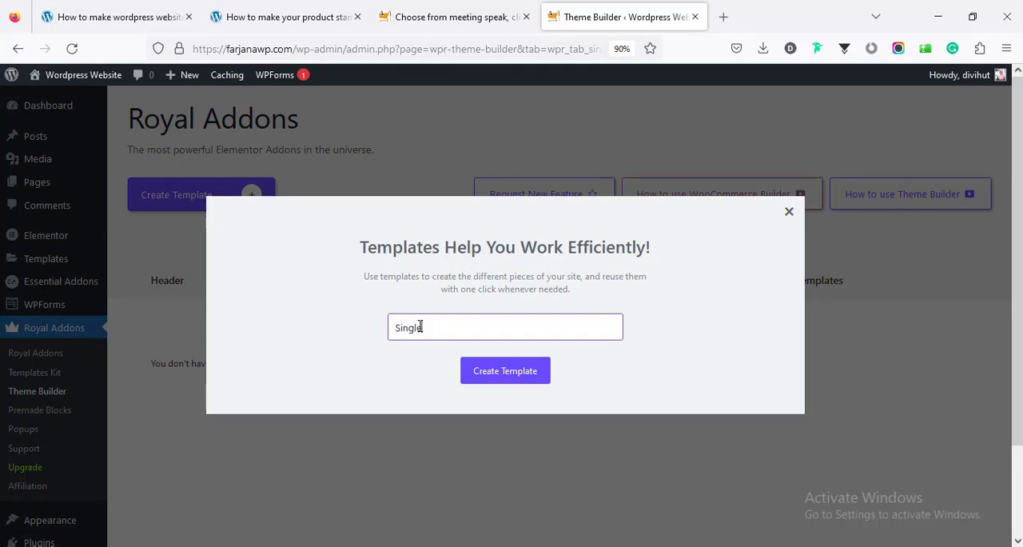
text(ingle Post)
click(491, 380)
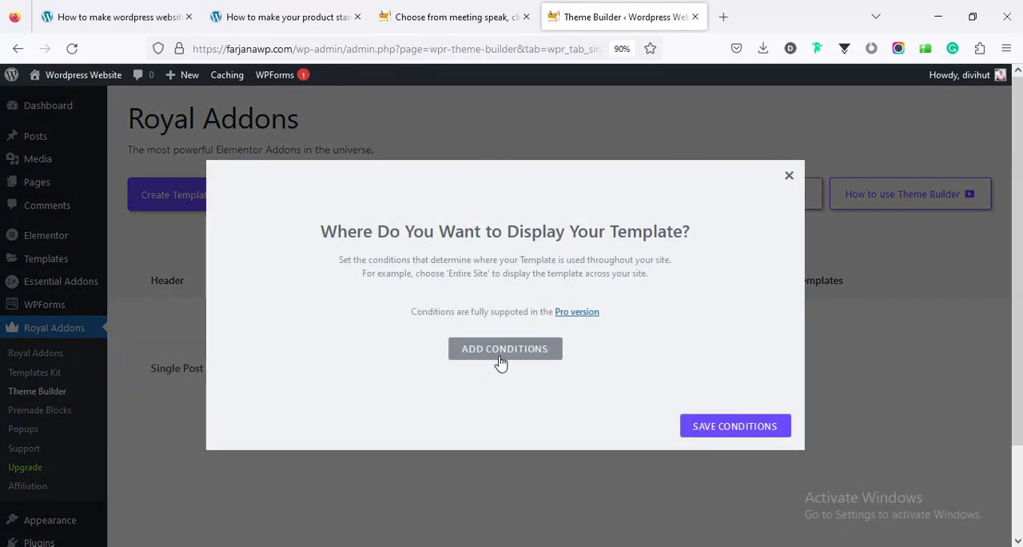
Add a display condition for all Posts to the Single Post template and save it
click(500, 362)
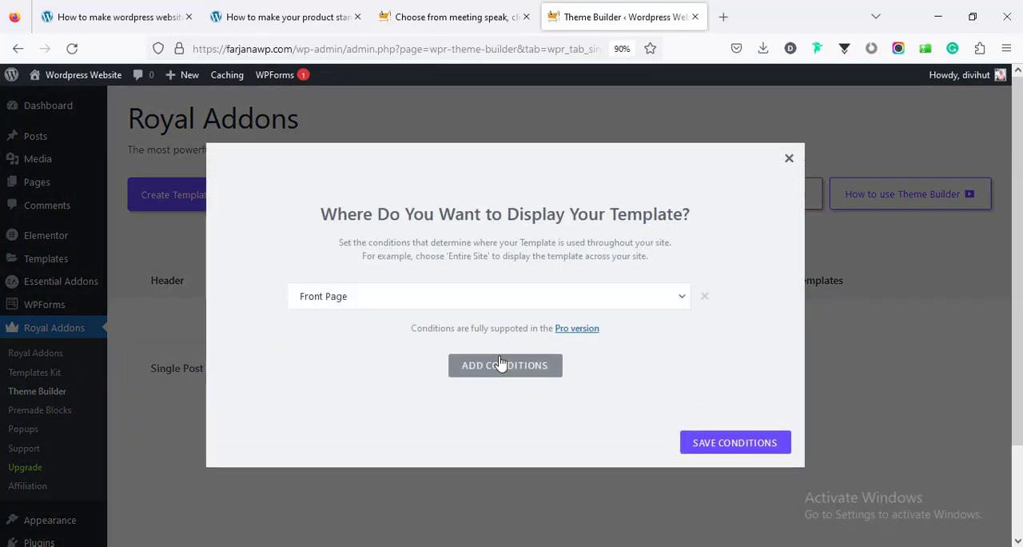
click(336, 301)
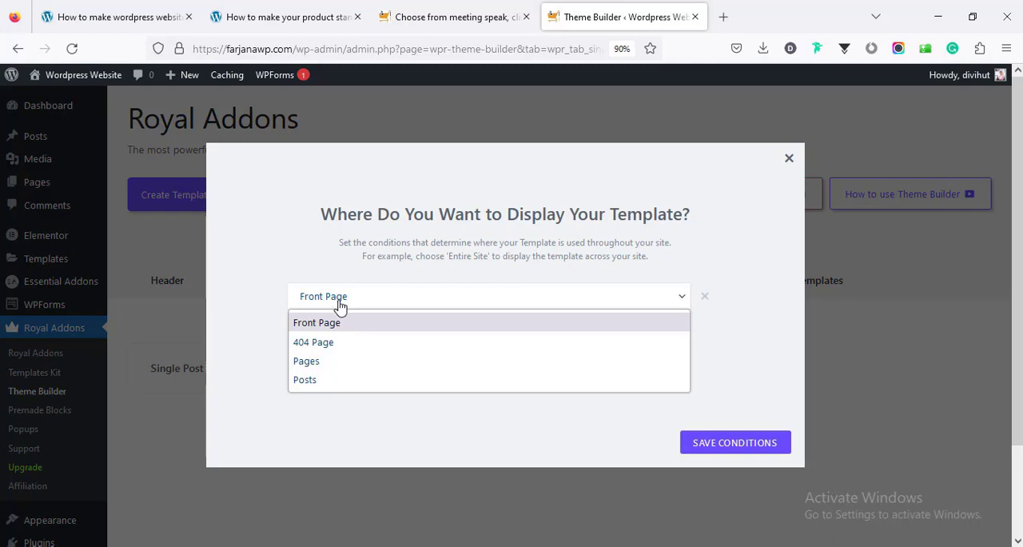
click(318, 381)
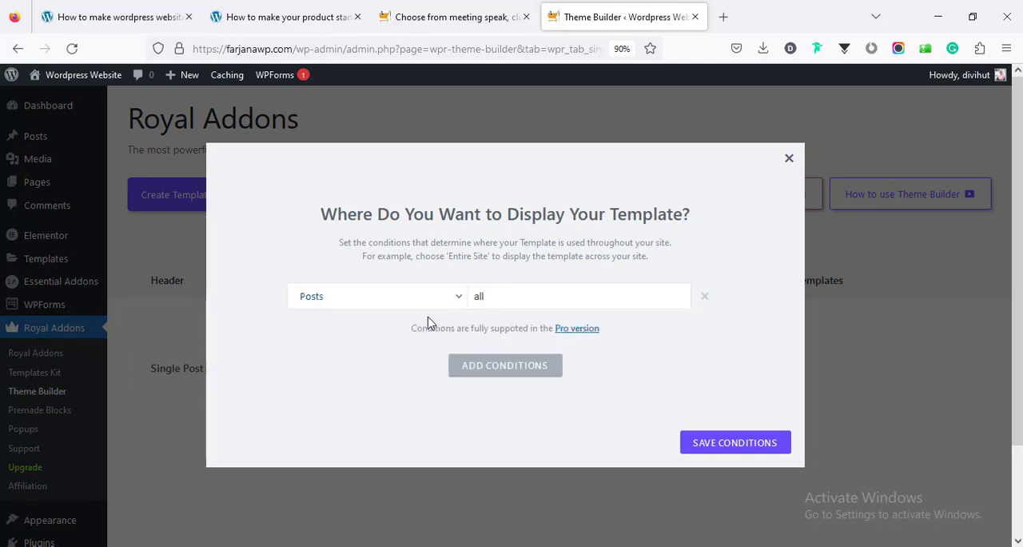
click(714, 447)
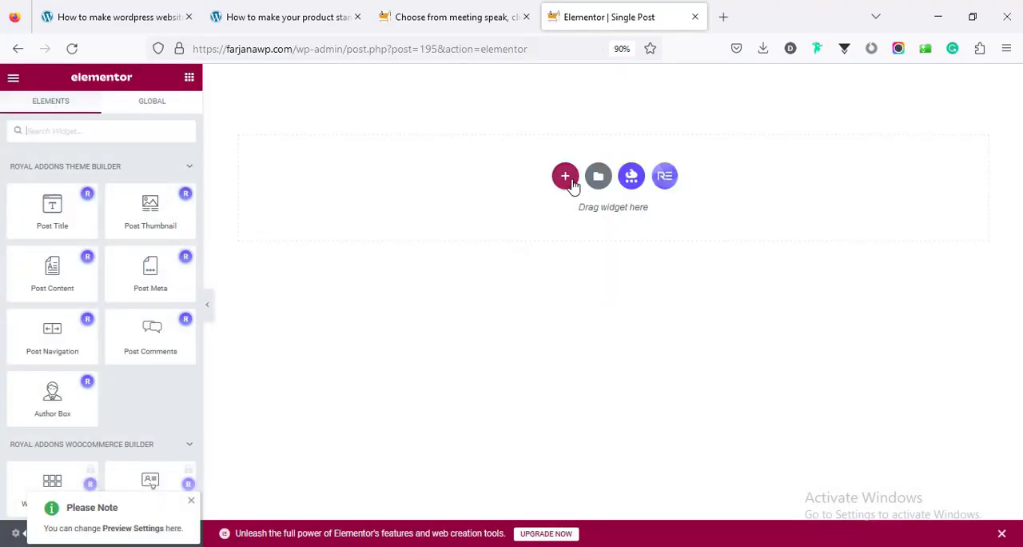
Add a single-column section to the Single Post template and open its style settings
click(567, 179)
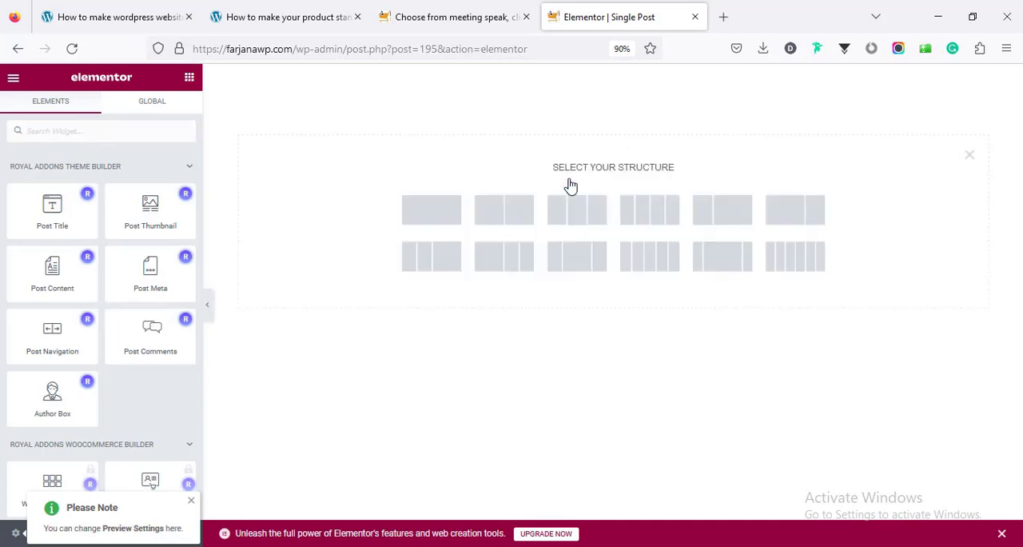
click(438, 225)
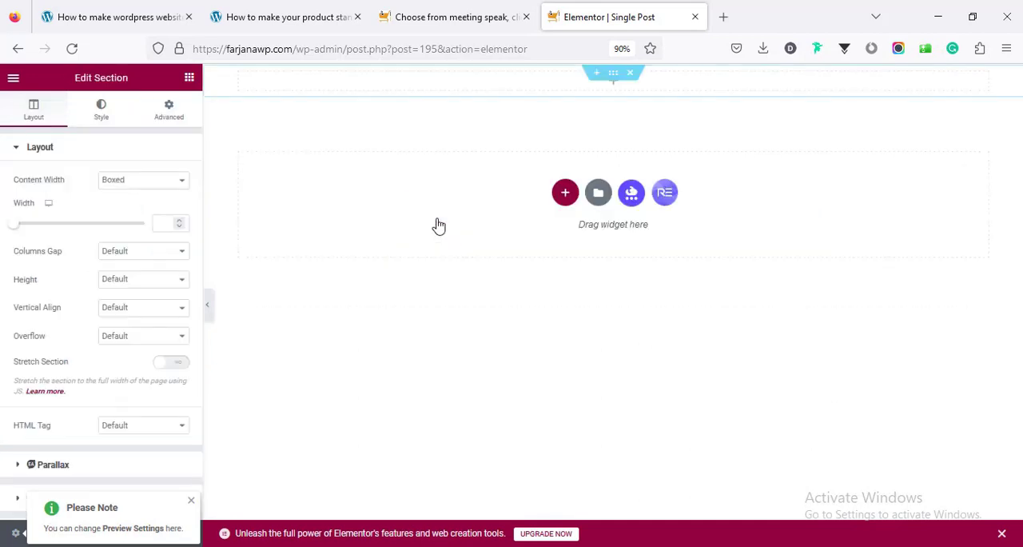
click(94, 124)
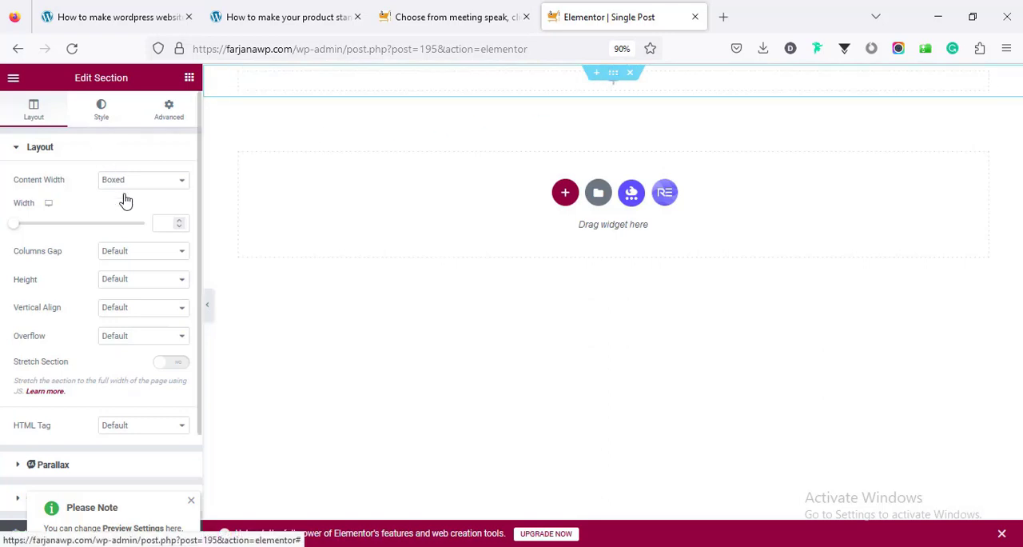
Set the section's classic background color to #000
click(127, 209)
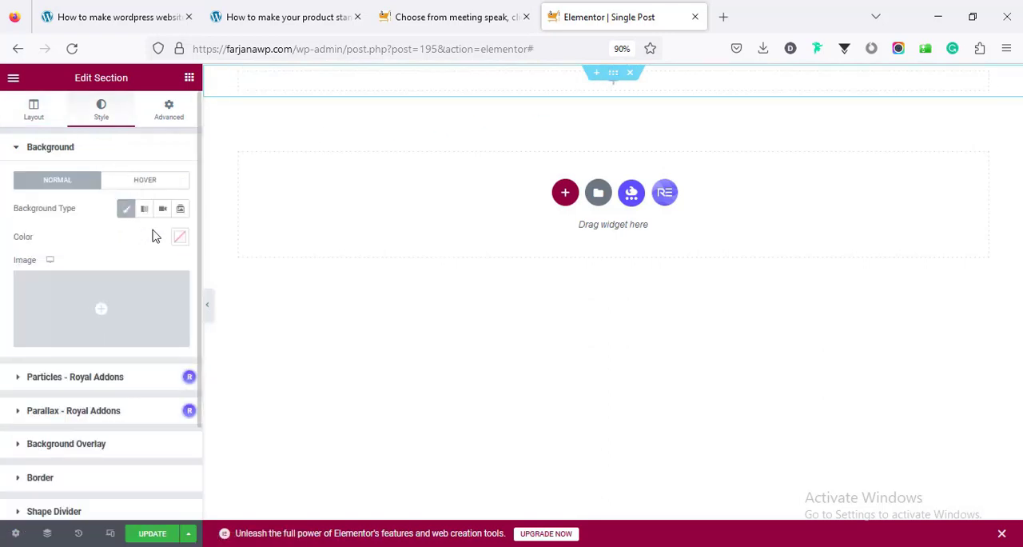
click(178, 241)
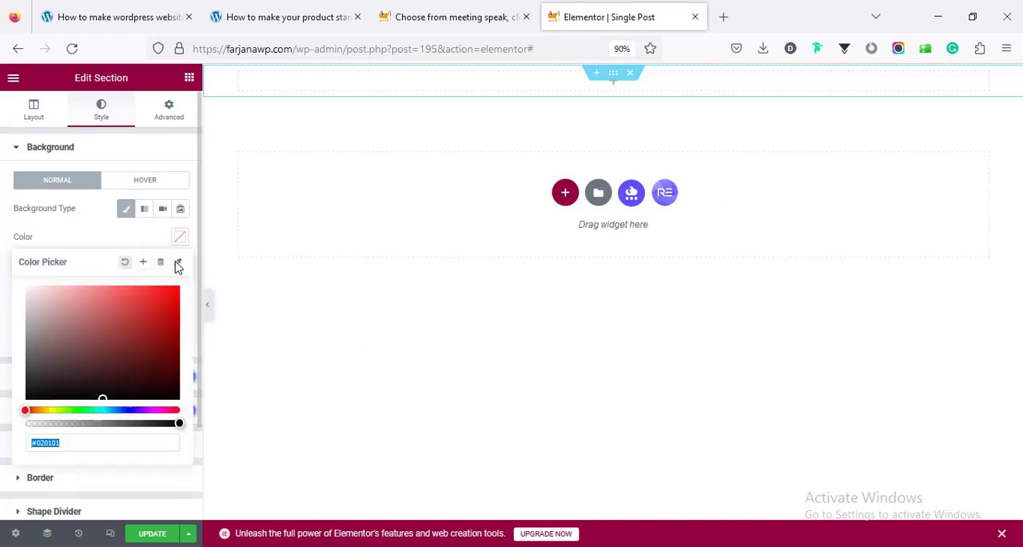
text(000)
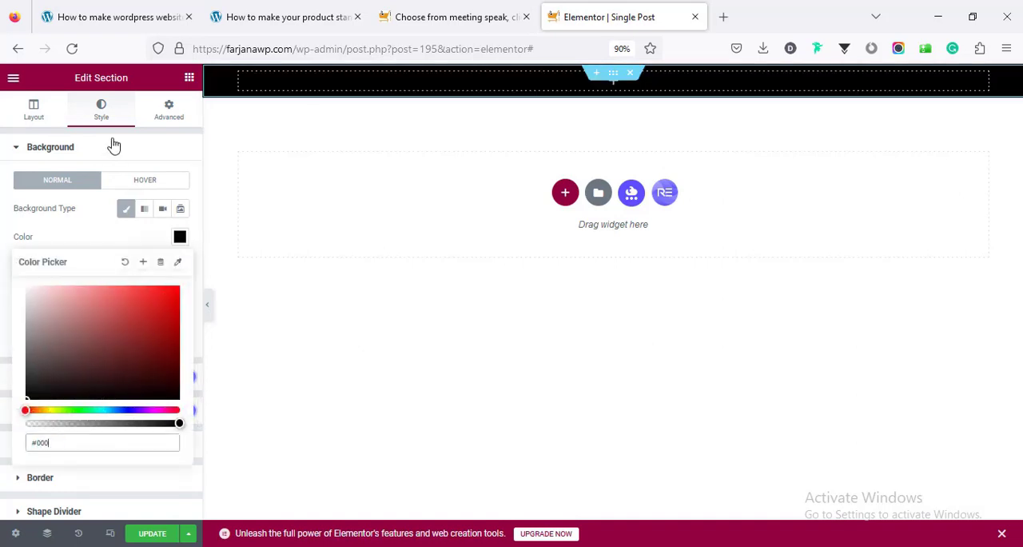
click(164, 120)
Unlink the section's padding values and set the top and bottom padding to 150 px
click(165, 121)
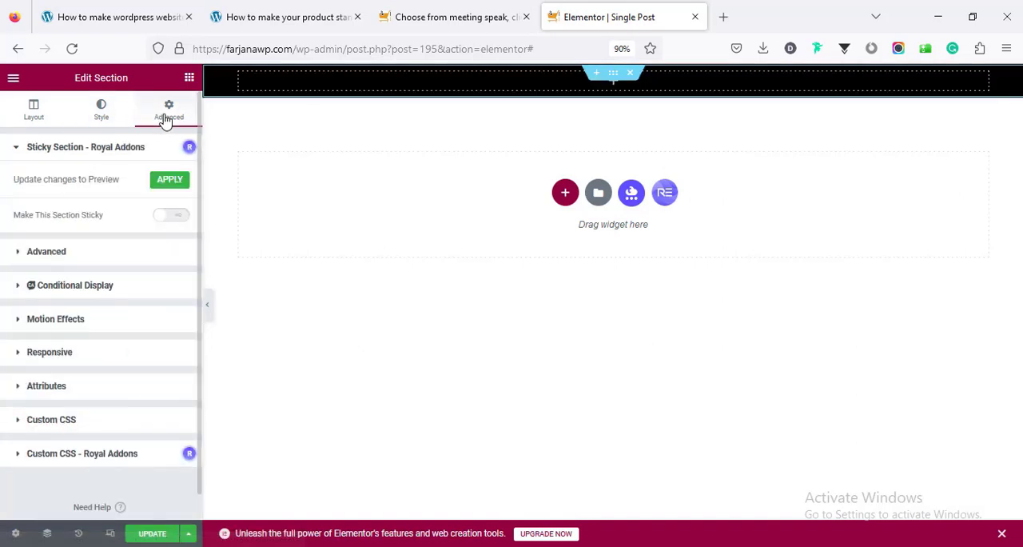
click(117, 254)
click(179, 280)
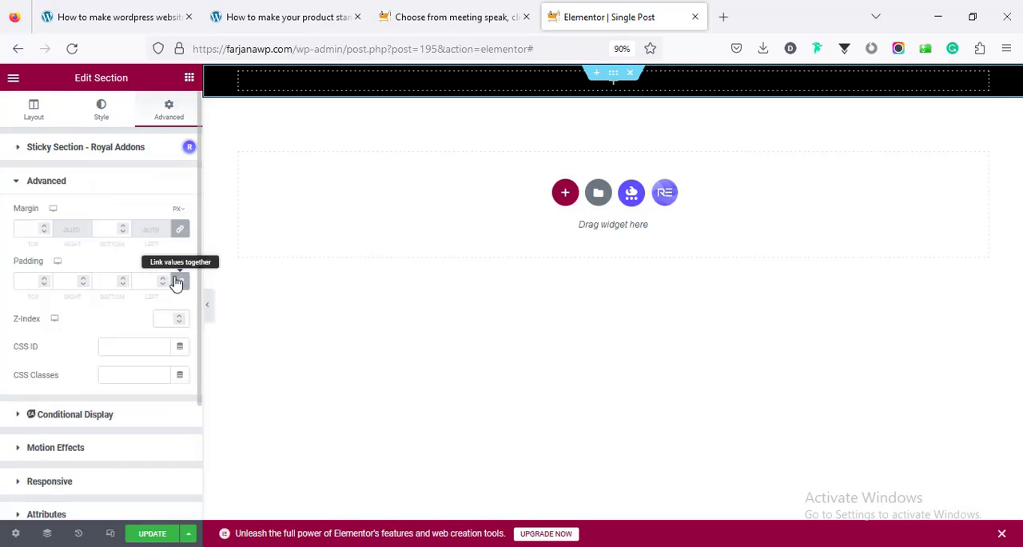
click(16, 284)
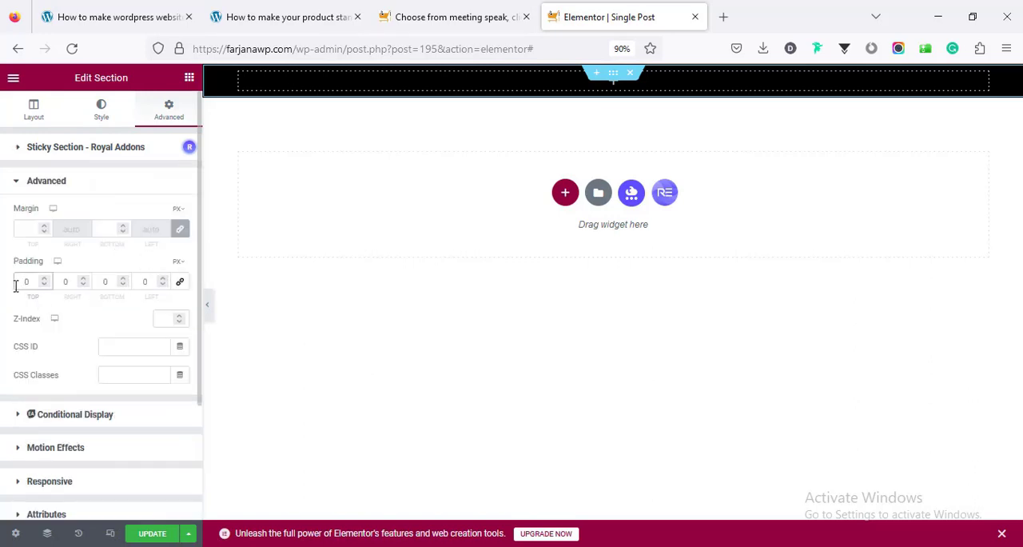
text(100)
click(104, 281)
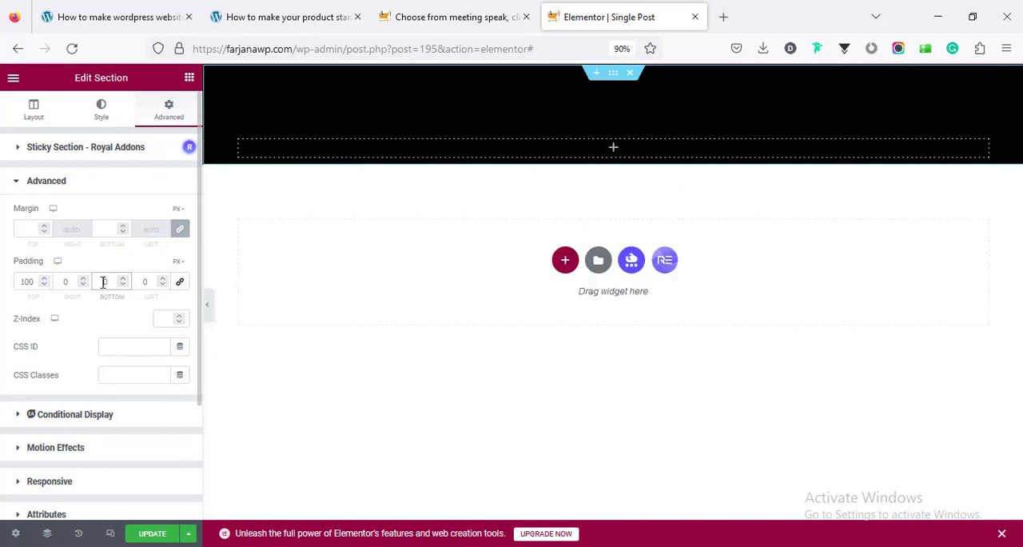
text(100)
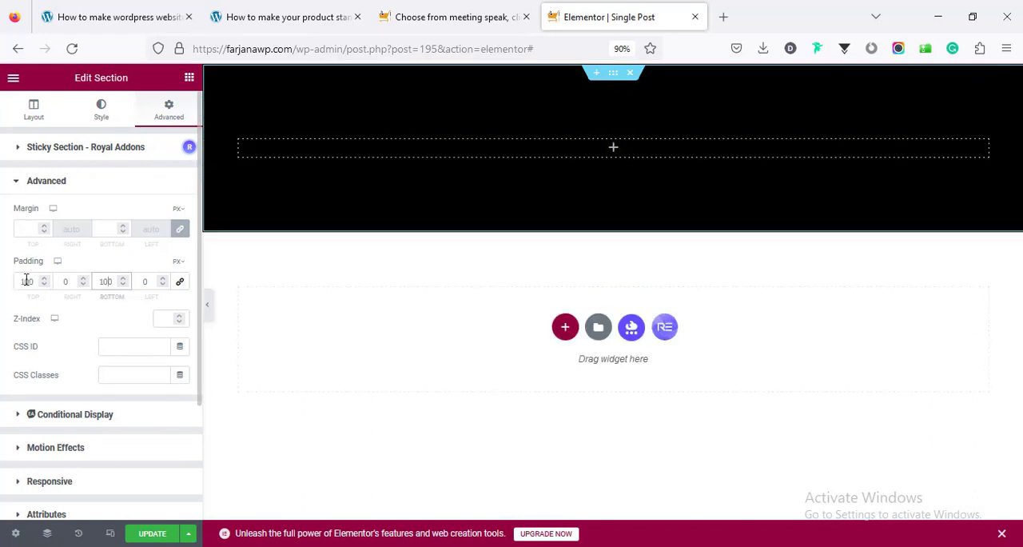
click(26, 280)
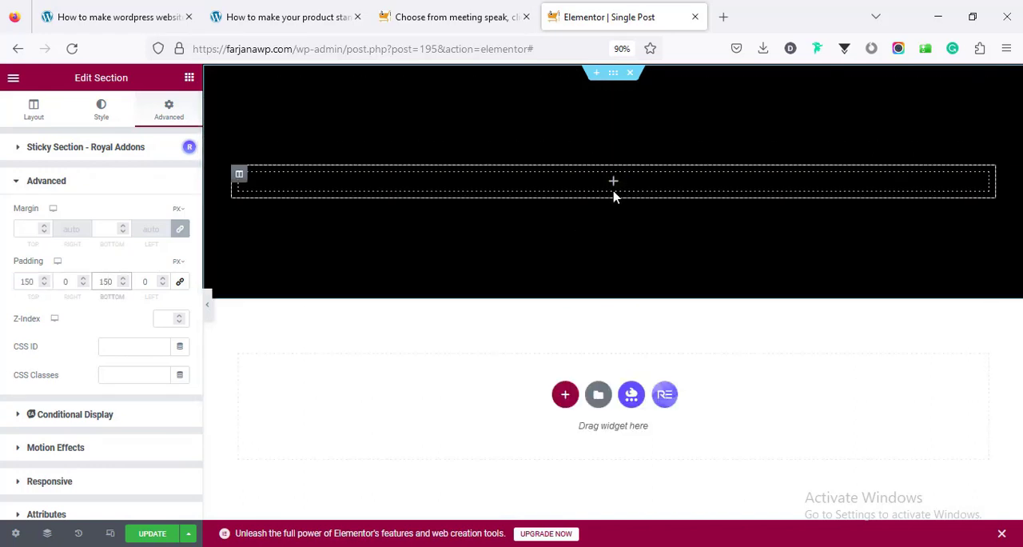
Add a Post Title widget with #fff text to the black section and open its typography settings
click(613, 183)
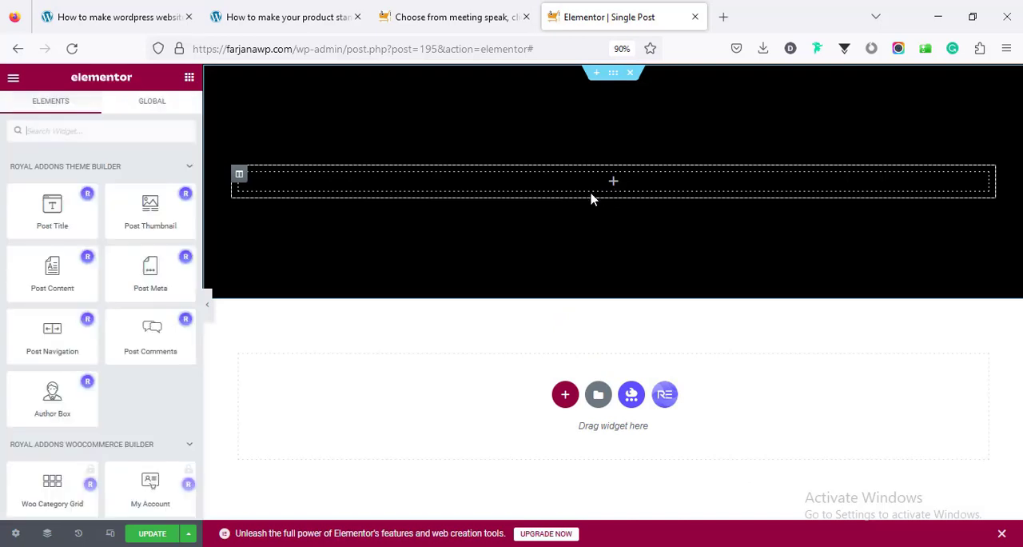
drag(91, 217, 608, 177)
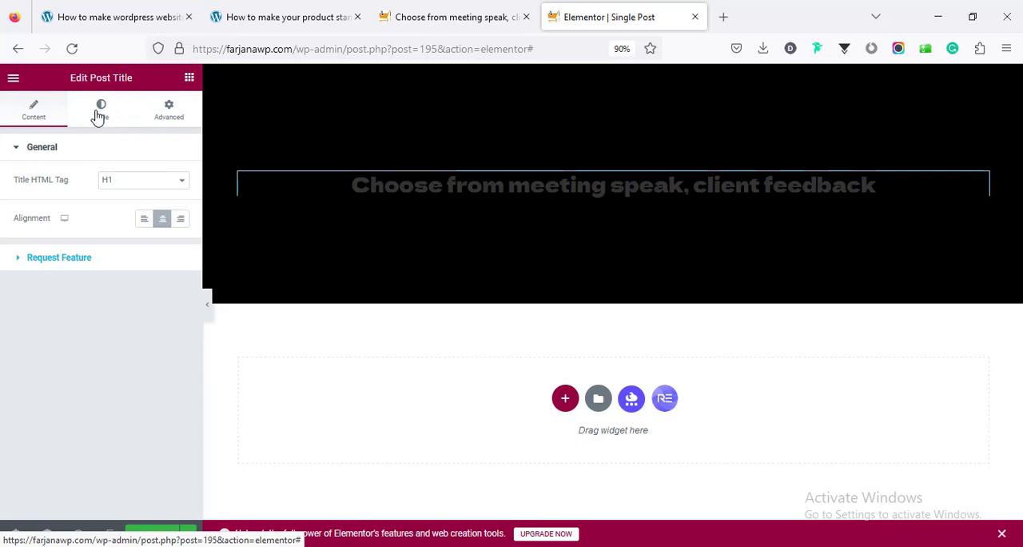
click(99, 113)
click(180, 181)
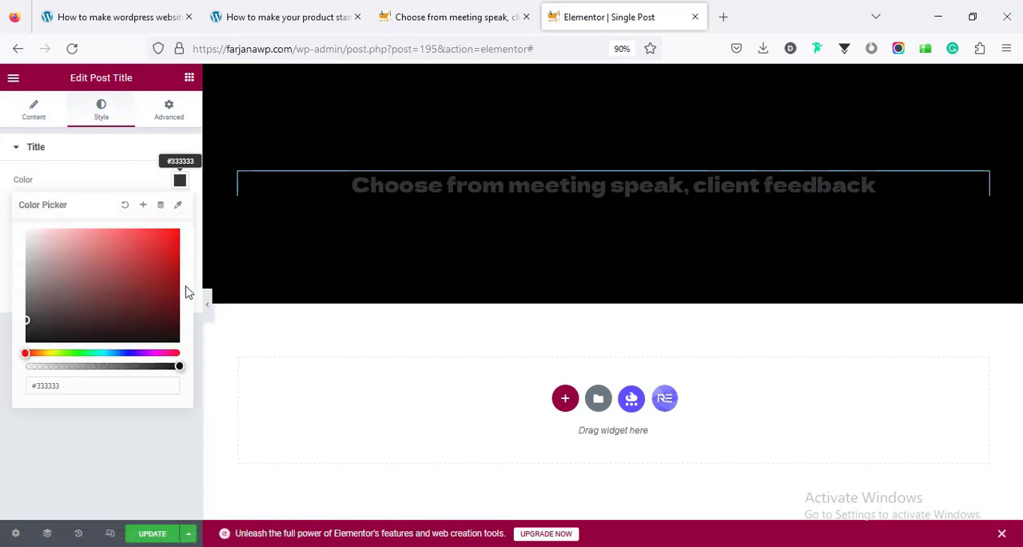
double_click(139, 379)
text(fff)
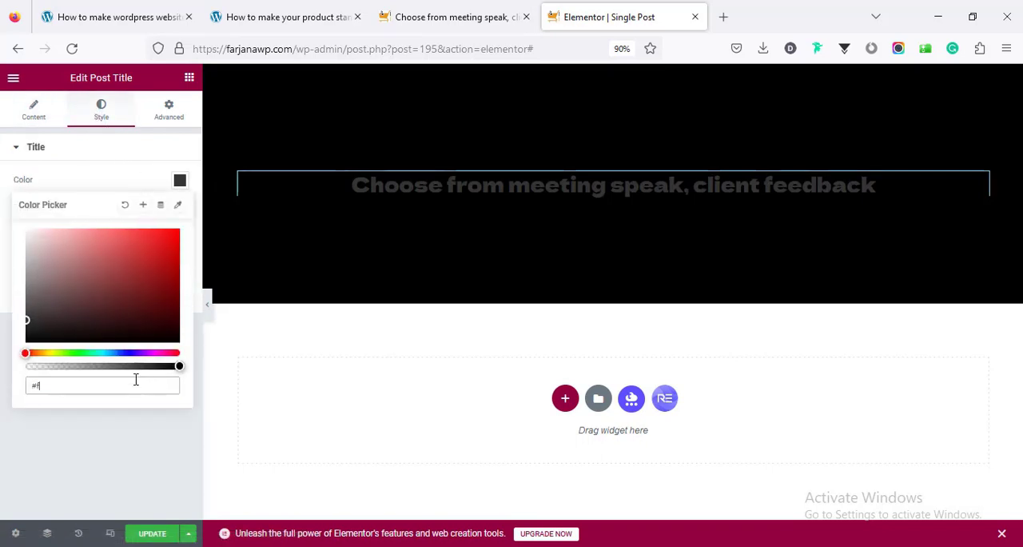
click(130, 152)
click(152, 152)
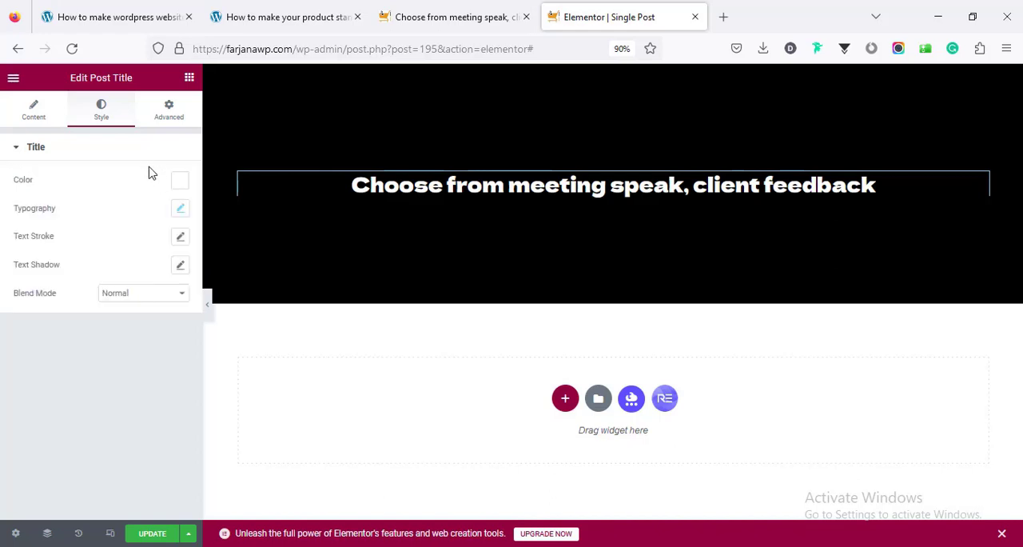
click(181, 211)
click(150, 272)
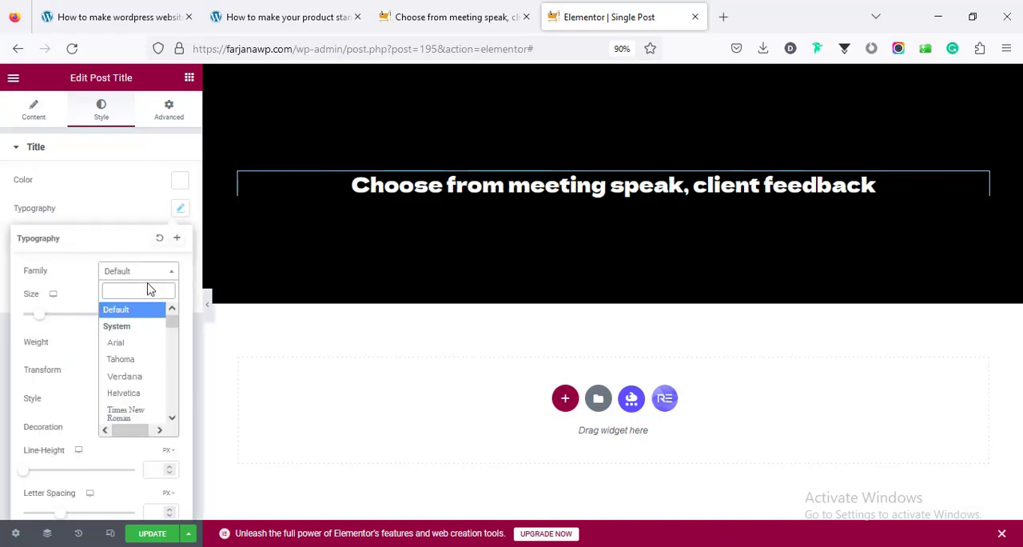
text(gothic)
double_click(137, 291)
key(BackSpace)
click(132, 200)
Set the post title's desktop font size to 40 px
click(155, 314)
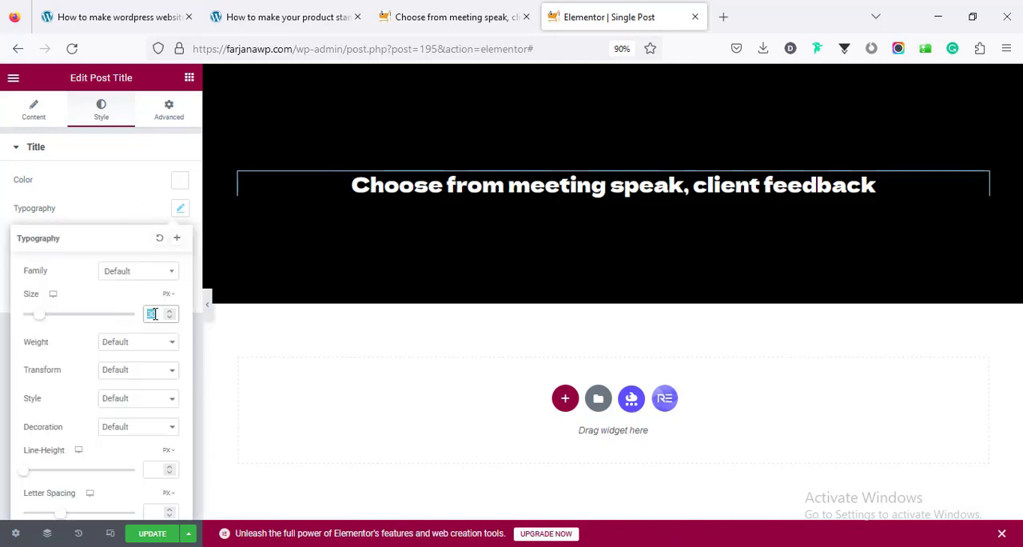
text(45)
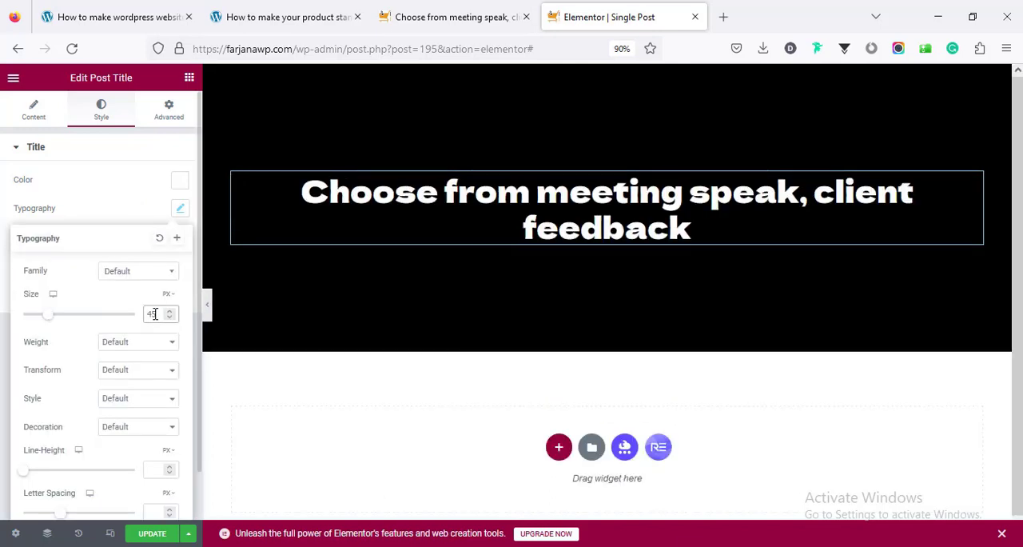
text(40)
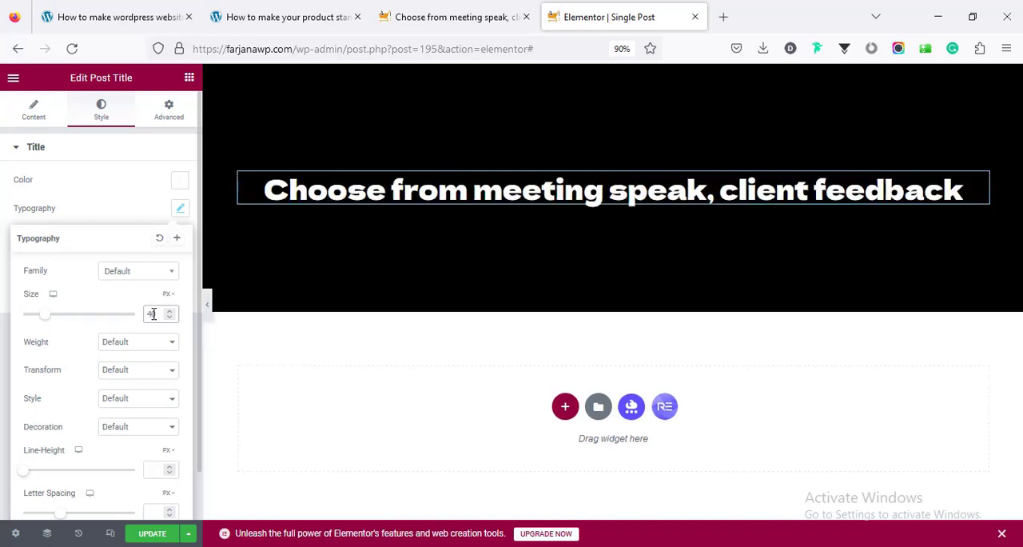
click(130, 197)
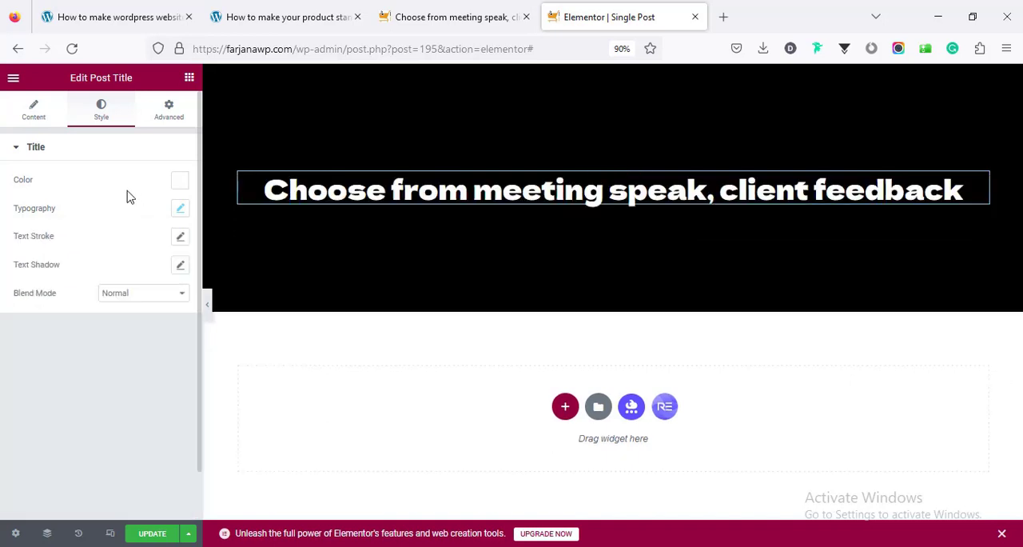
Set the post title's tablet font size to 30 px, and check the mobile preview before returning to the desktop view
click(110, 533)
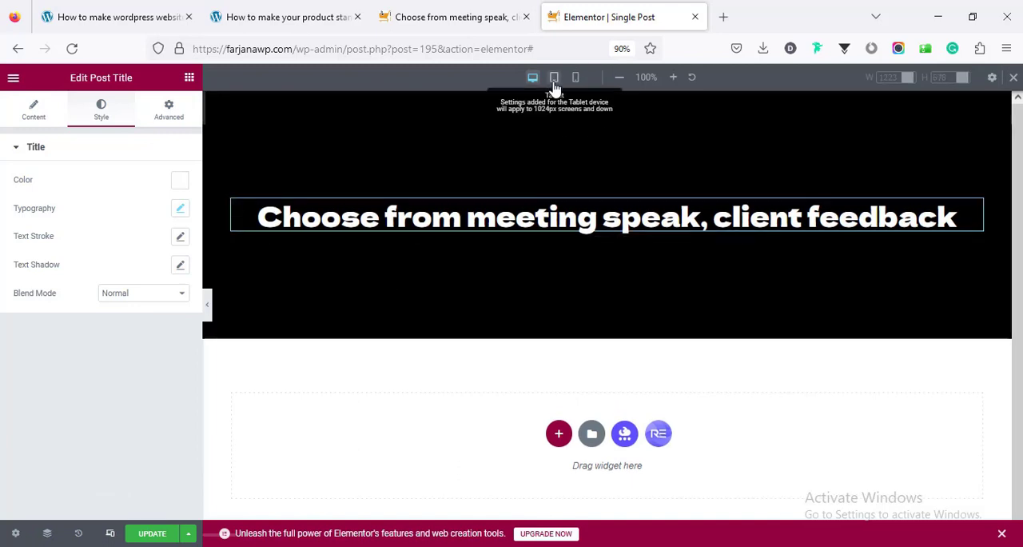
click(553, 78)
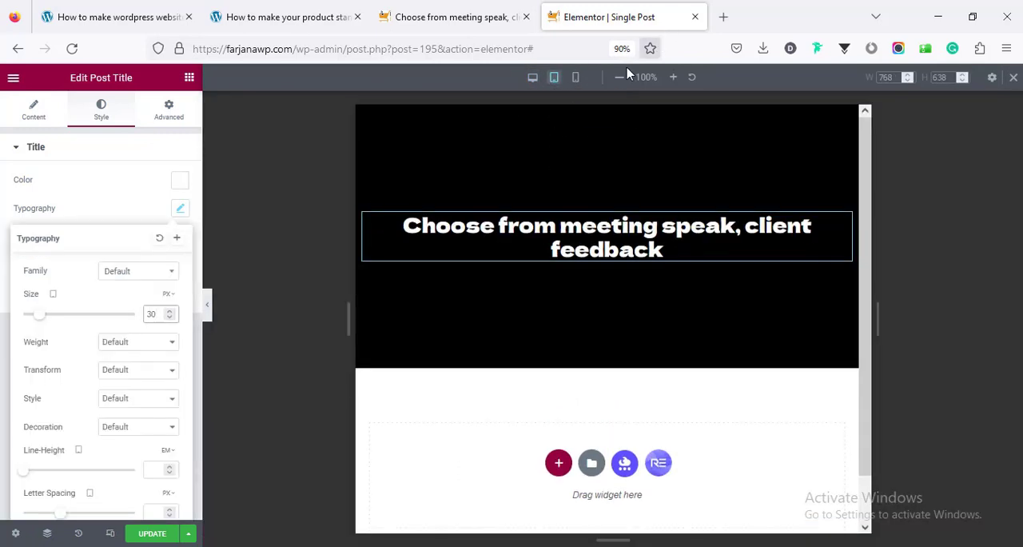
click(570, 90)
click(575, 77)
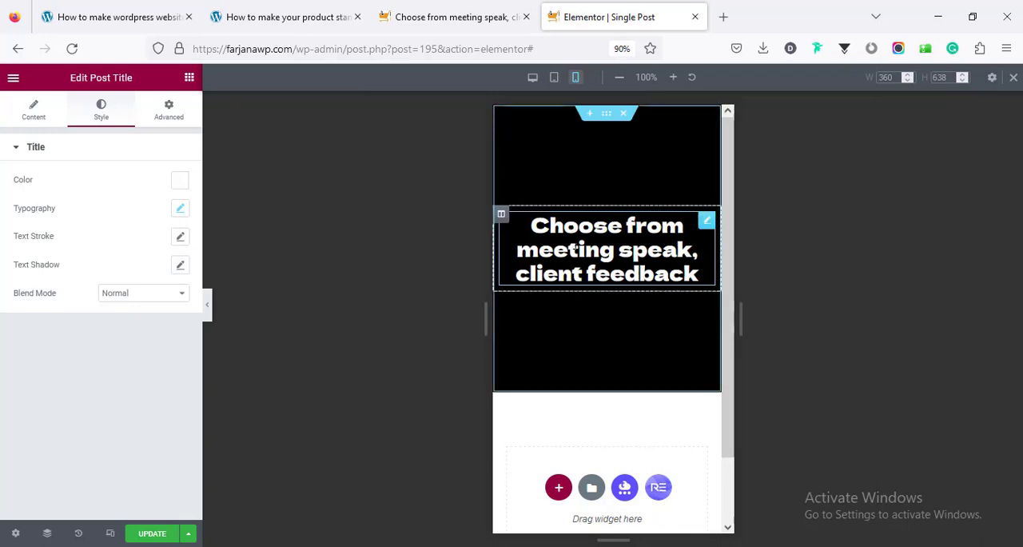
click(532, 77)
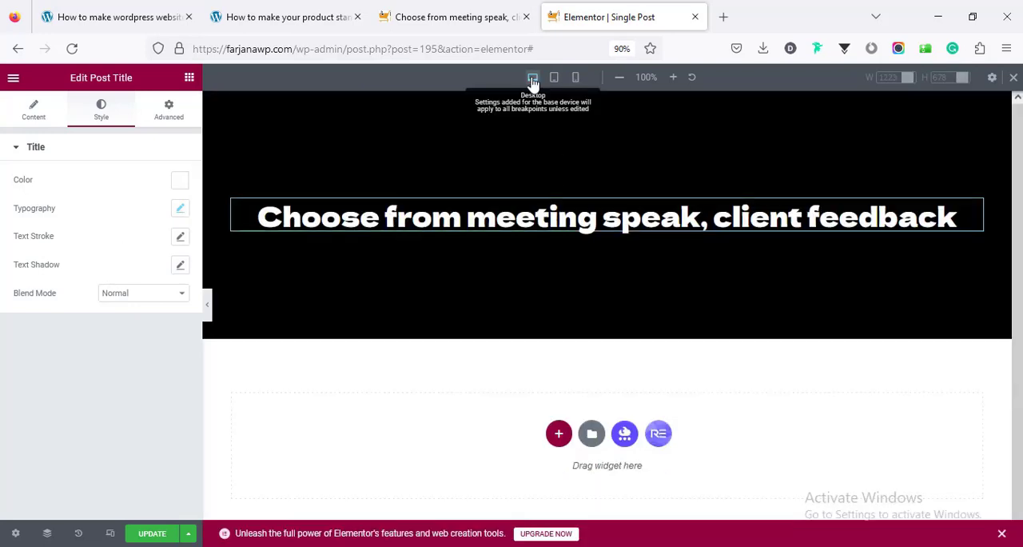
Add a three-column section with a wide middle column below the title and set its top and bottom padding to 70 px
click(557, 436)
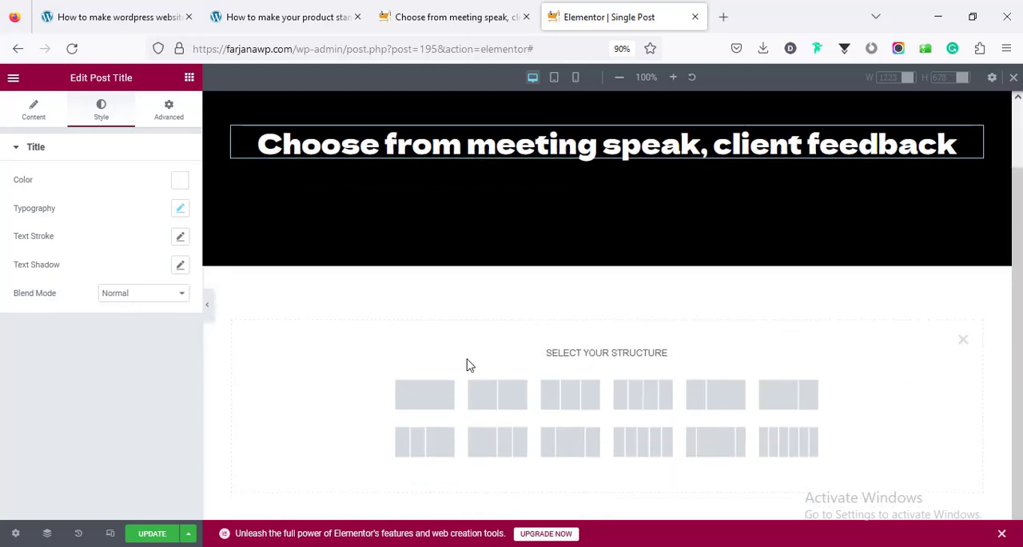
click(705, 446)
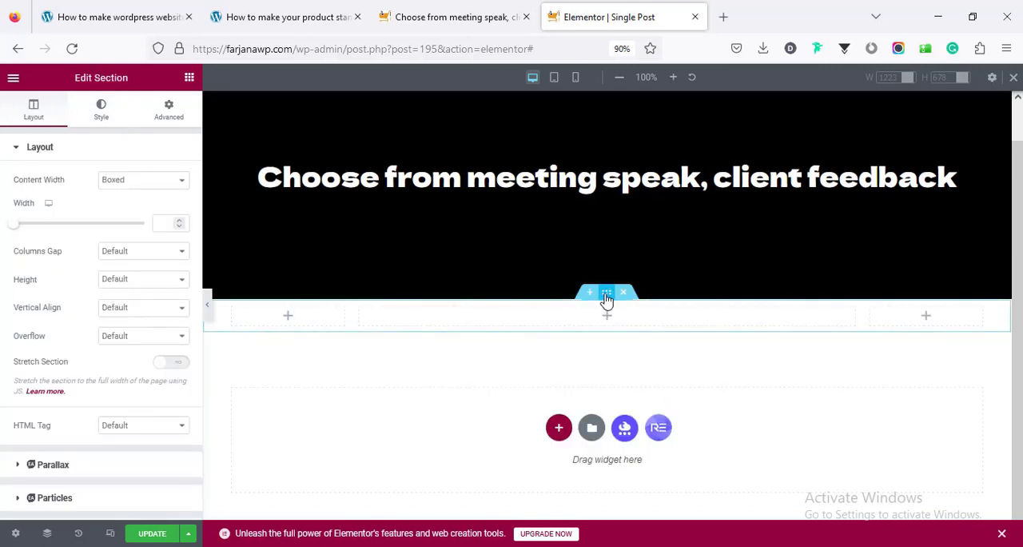
click(159, 116)
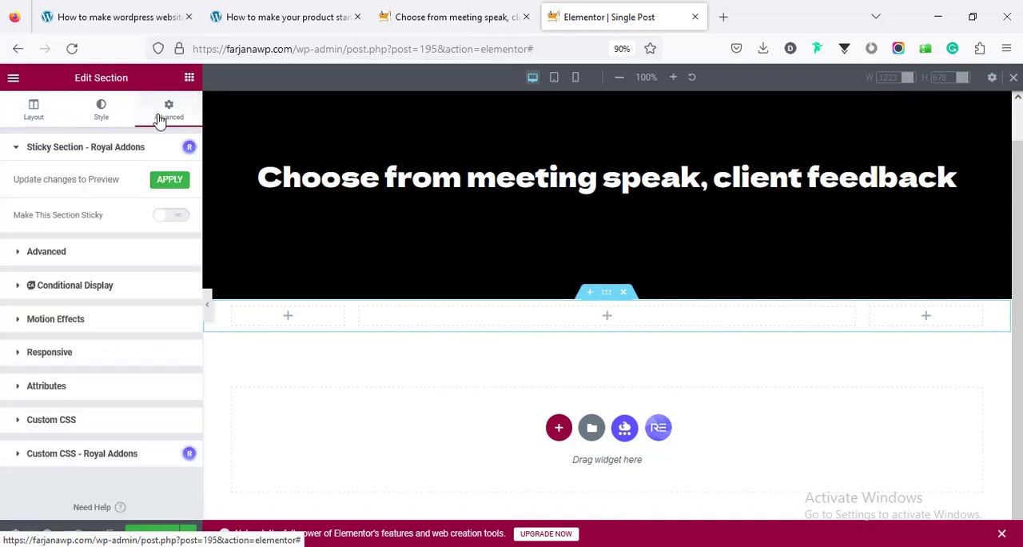
click(126, 253)
click(181, 282)
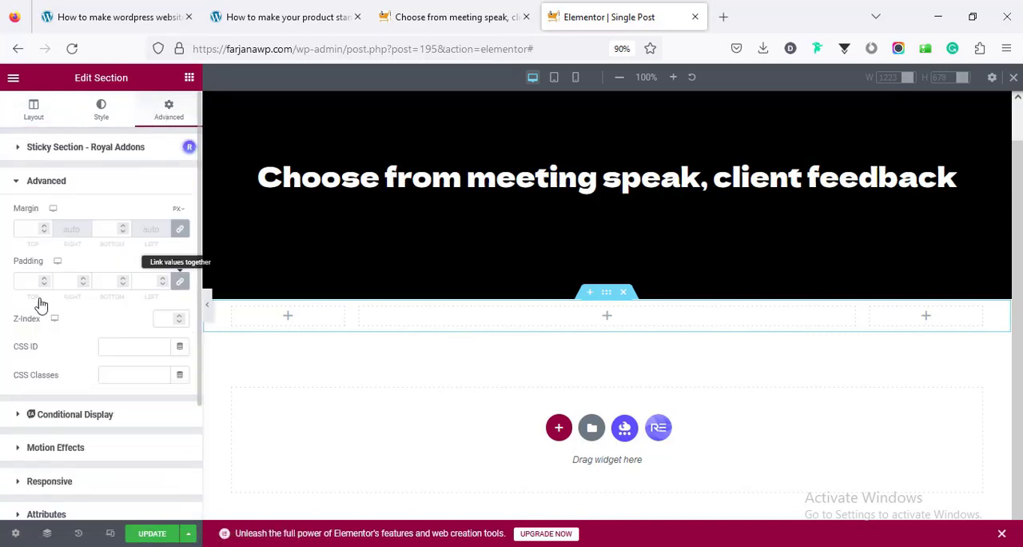
click(21, 281)
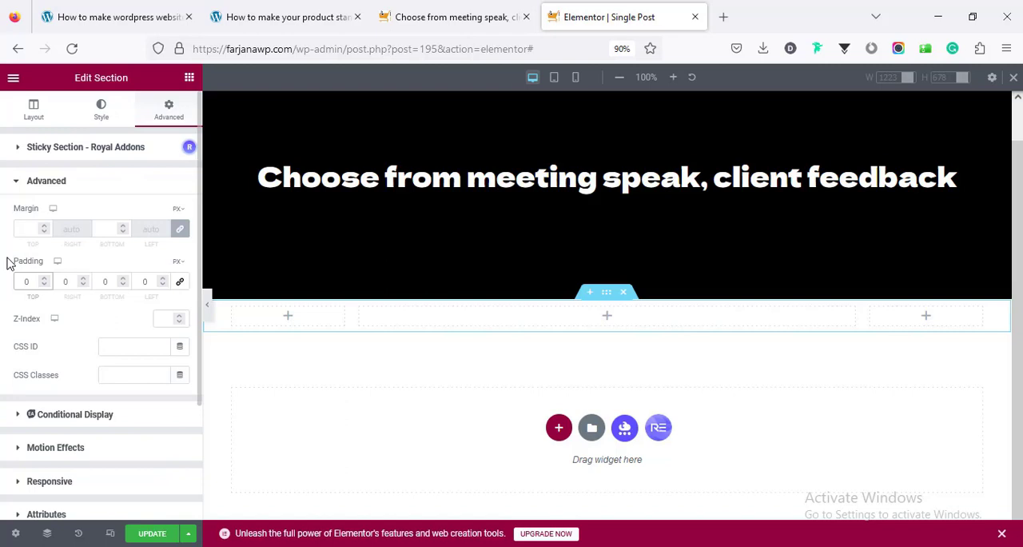
text(7)
key(Tab)
key(Tab)
text(70)
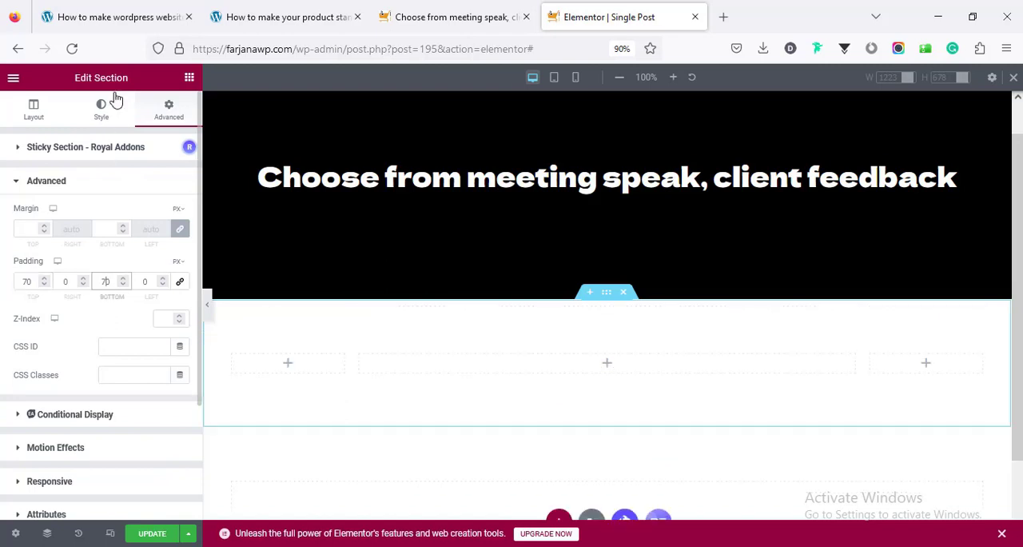
Check the home page's dark section color and set the new three-column section's background color to #101010
click(112, 110)
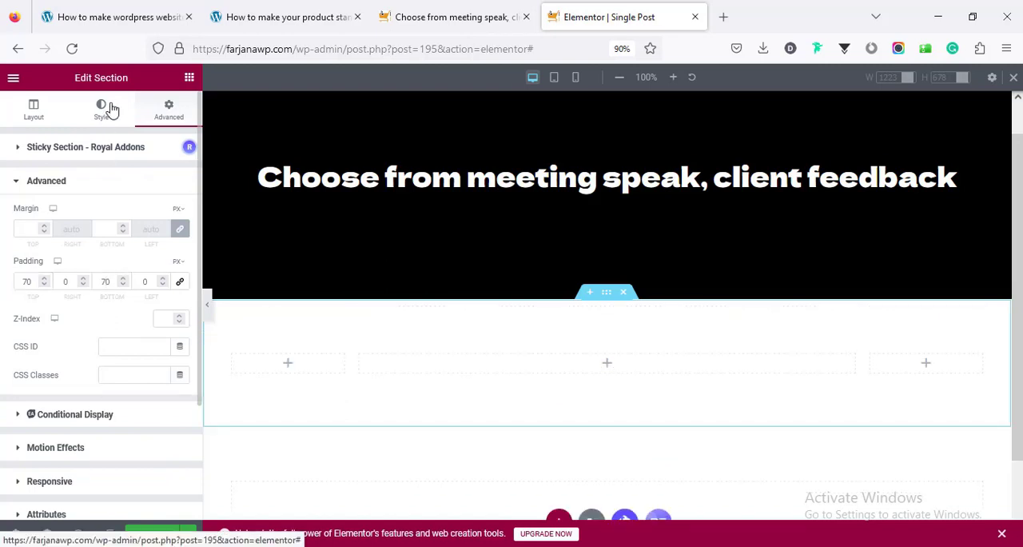
click(112, 110)
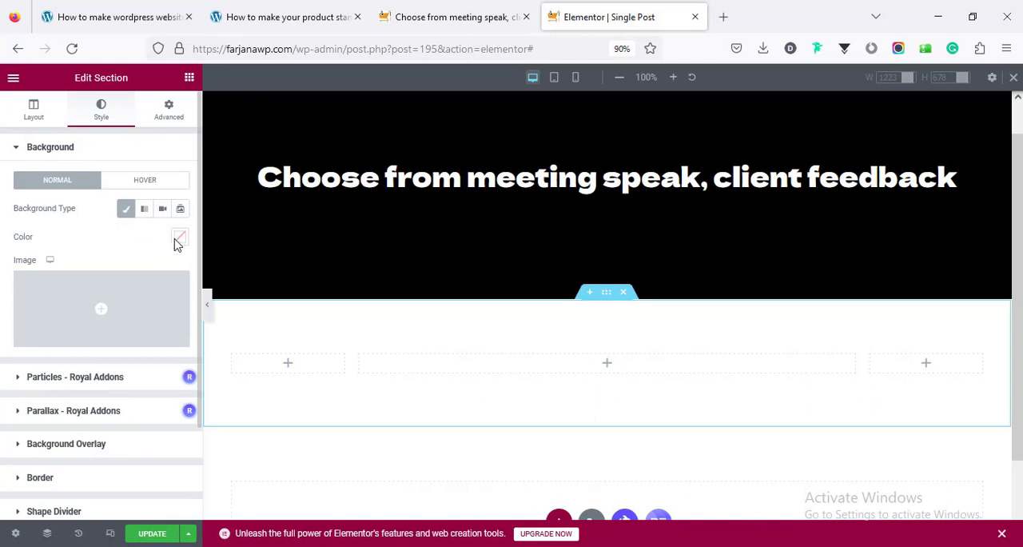
click(471, 17)
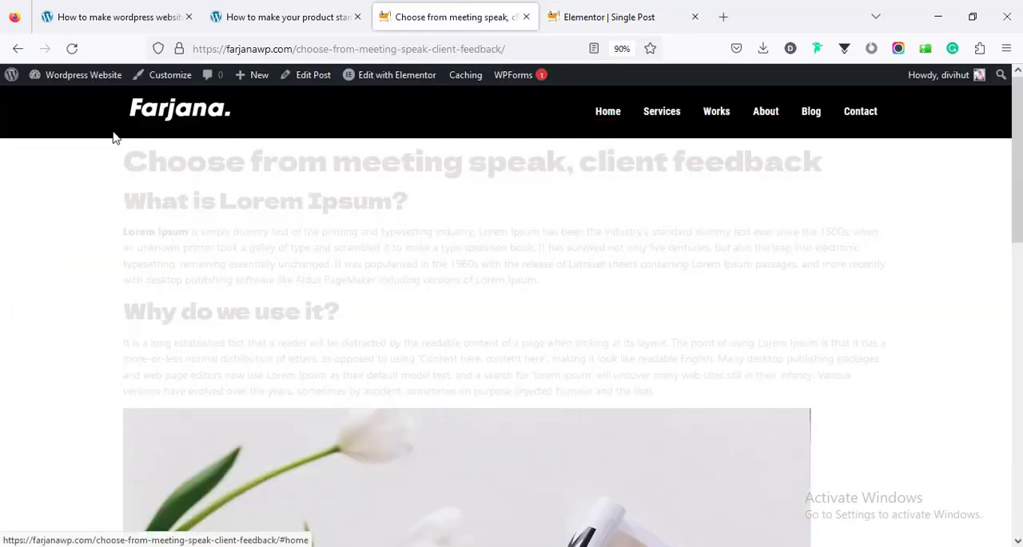
click(183, 113)
scroll(325, 178, down, 6)
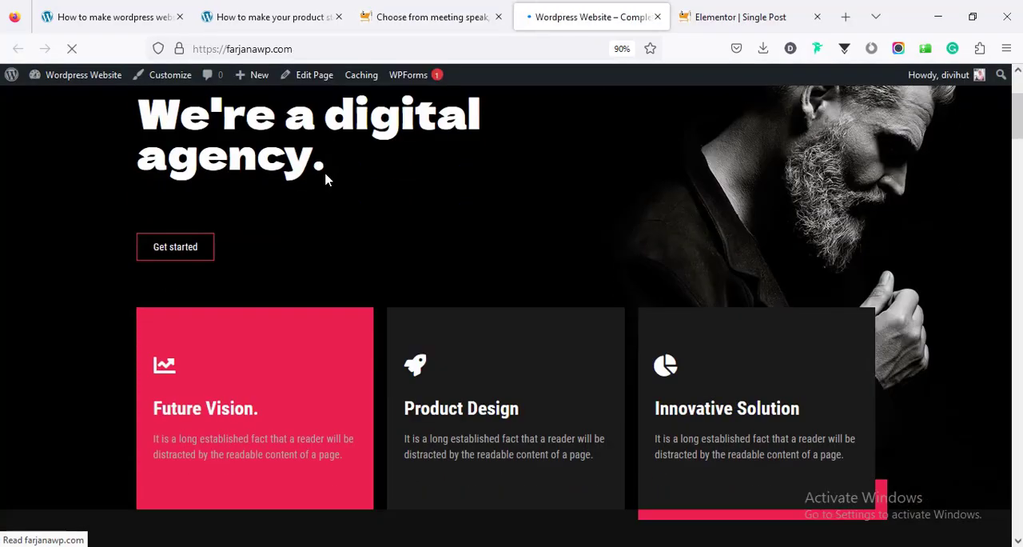
click(740, 17)
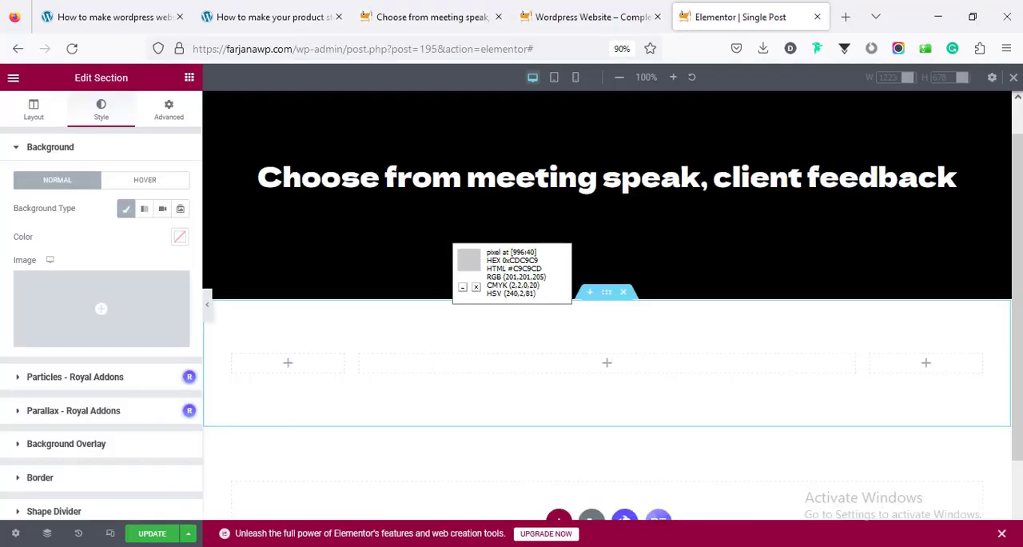
click(180, 238)
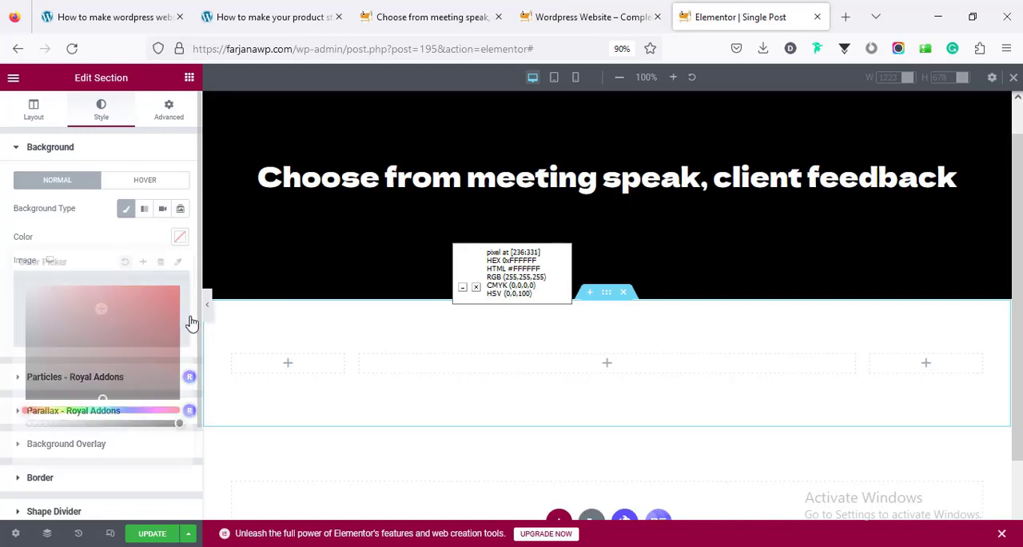
double_click(137, 435)
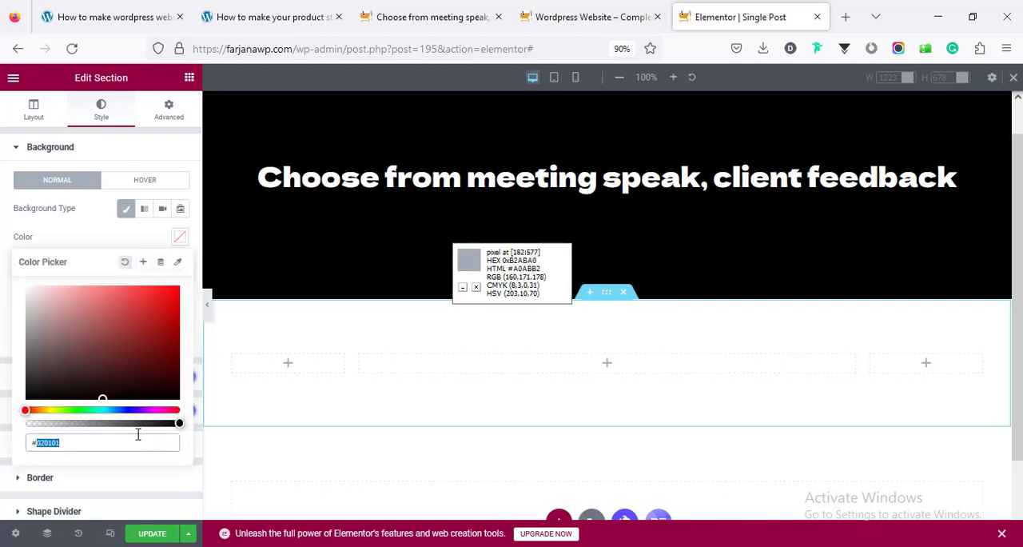
text(101010)
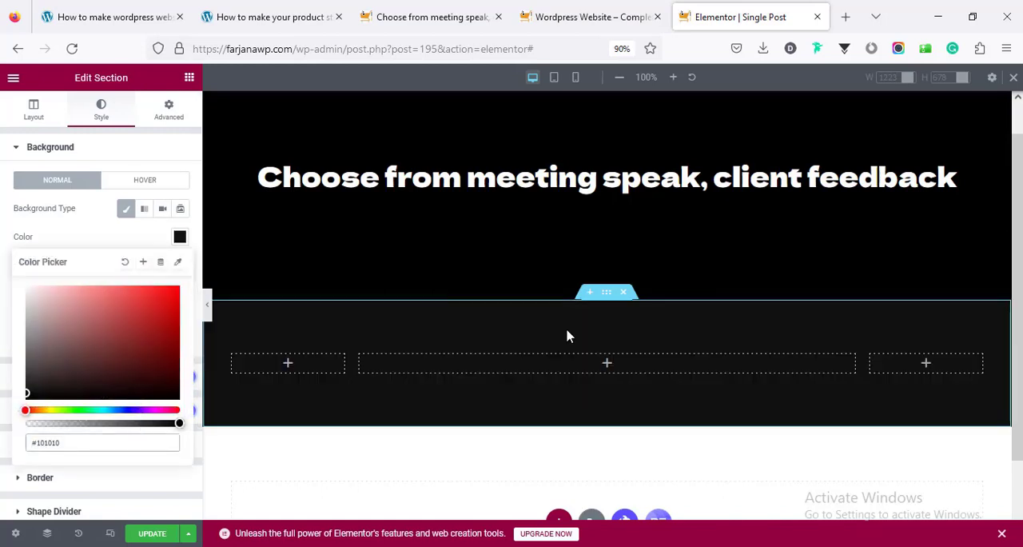
Add a Post Content widget to the section's wide middle column and set its text color to #fff
click(597, 363)
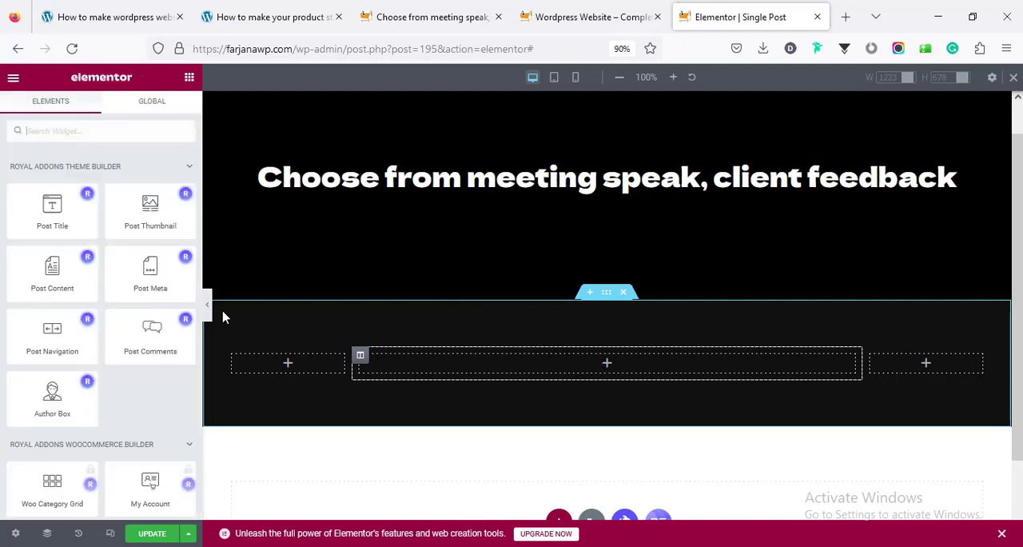
drag(88, 284, 523, 359)
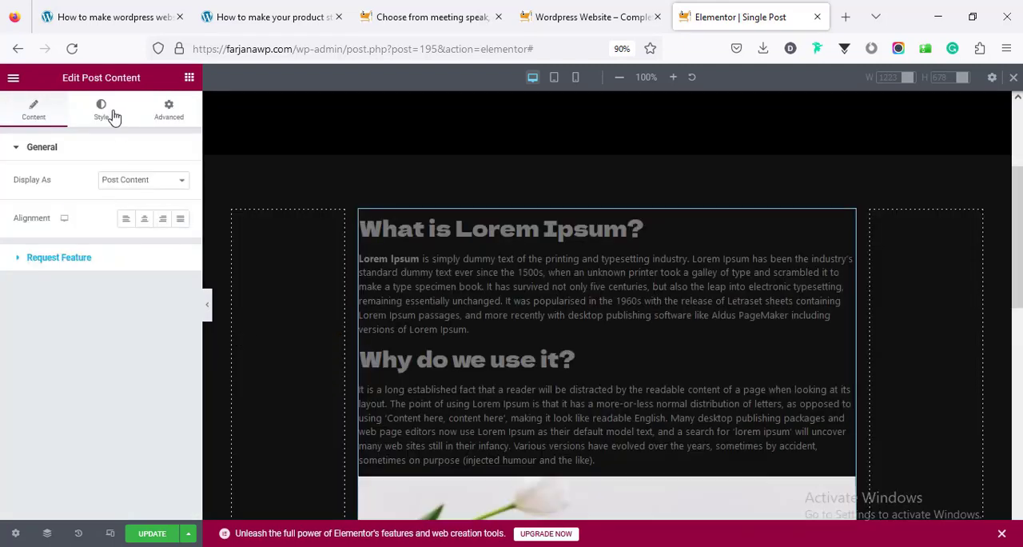
click(112, 115)
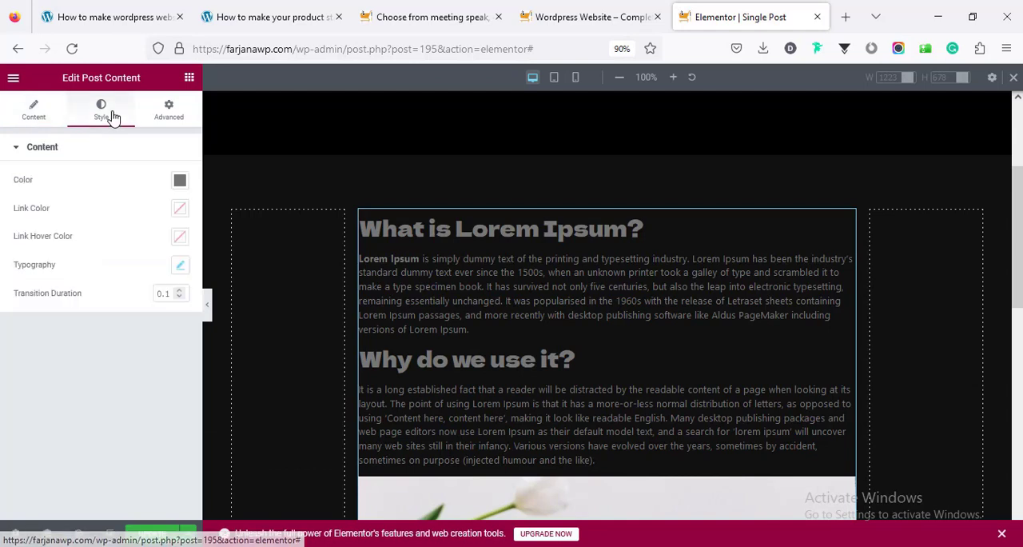
click(180, 179)
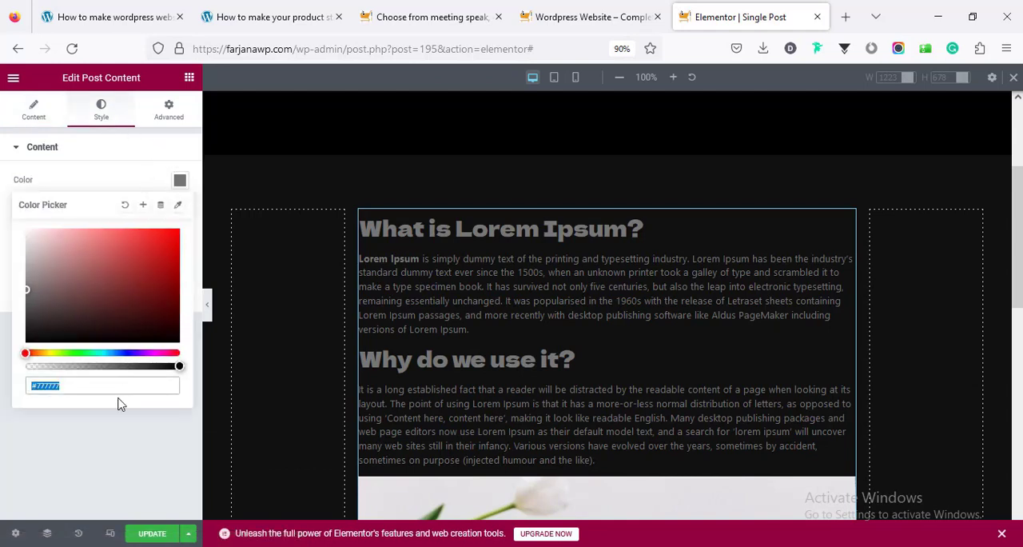
text(#fff)
scroll(408, 411, down, 6)
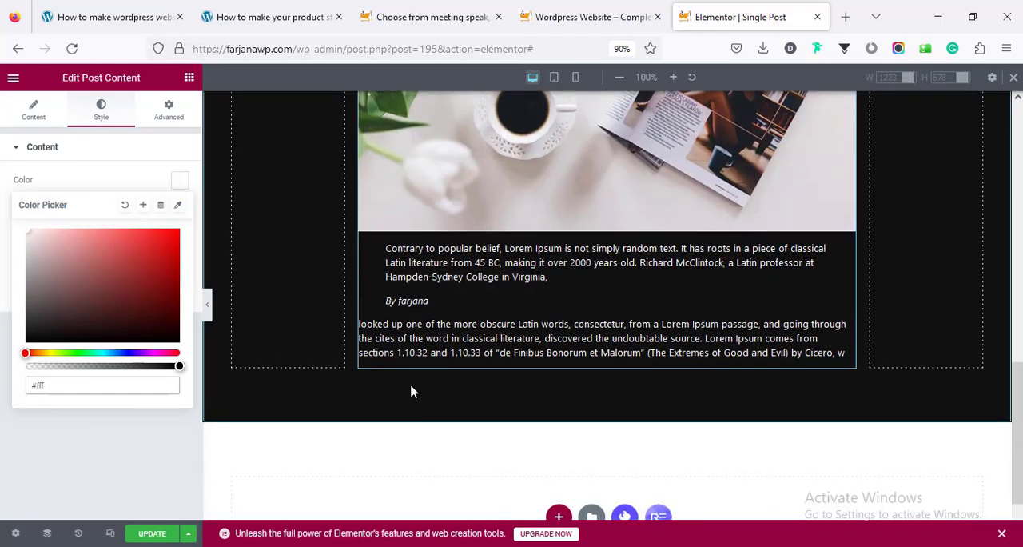
scroll(415, 382, up, 10)
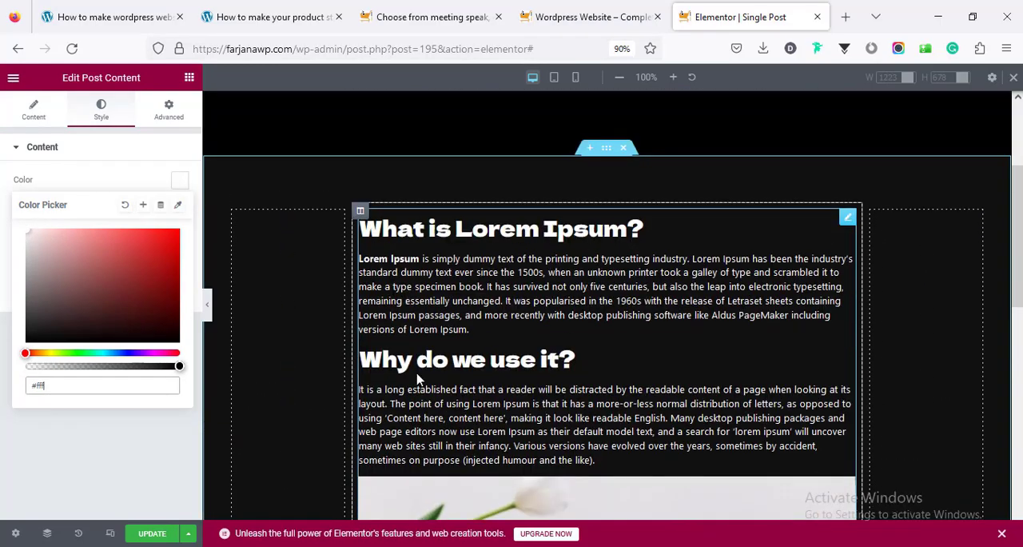
scroll(417, 374, down, 12)
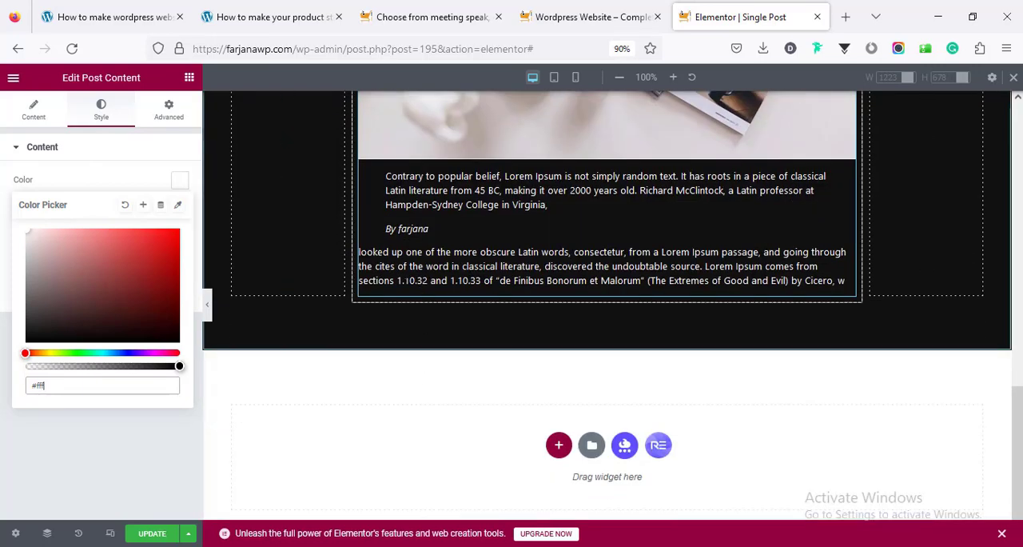
Add a Post Comments widget below the post content in the middle column
click(190, 85)
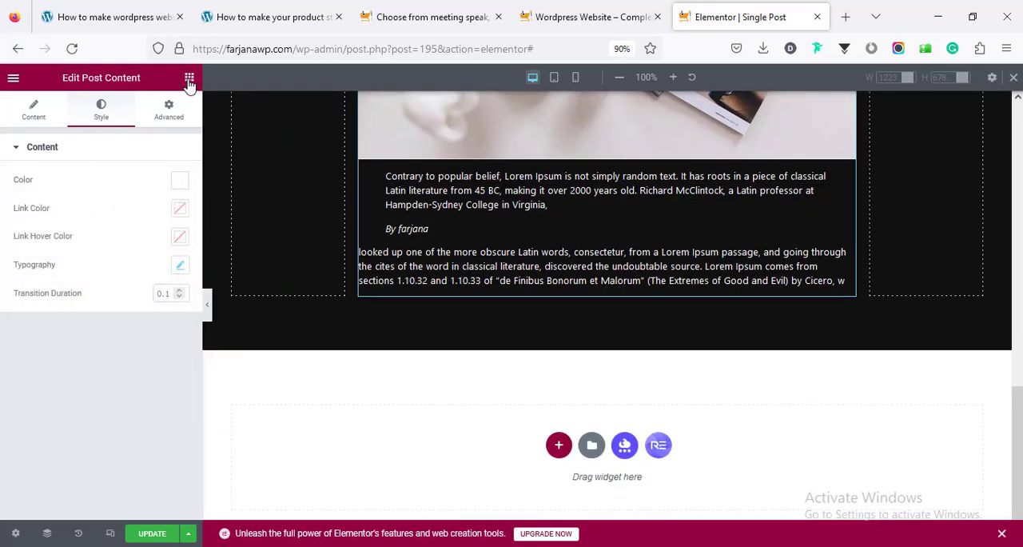
click(190, 79)
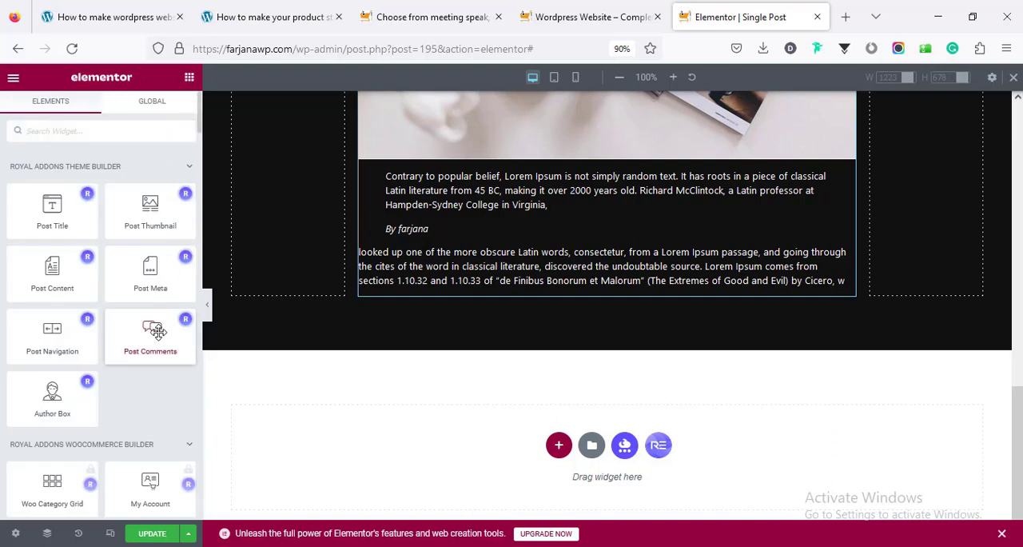
drag(157, 332, 514, 260)
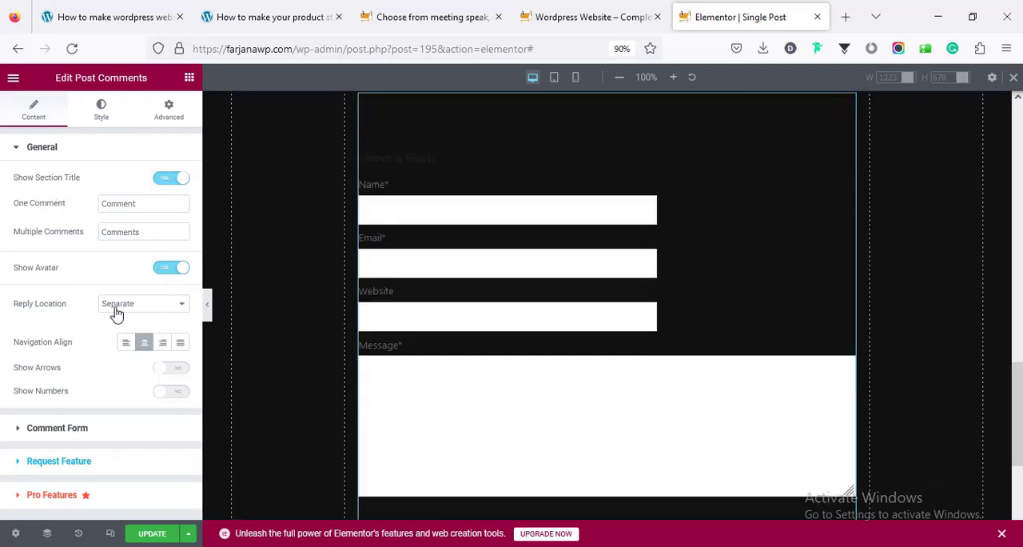
Set the comment form's normal text color to #FCFCFC
click(101, 120)
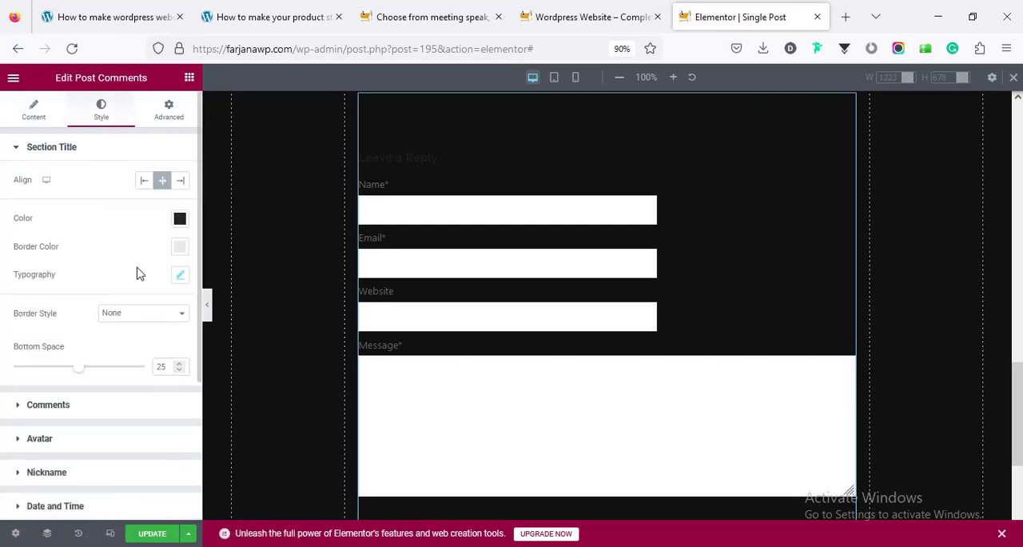
scroll(77, 480, down, 3)
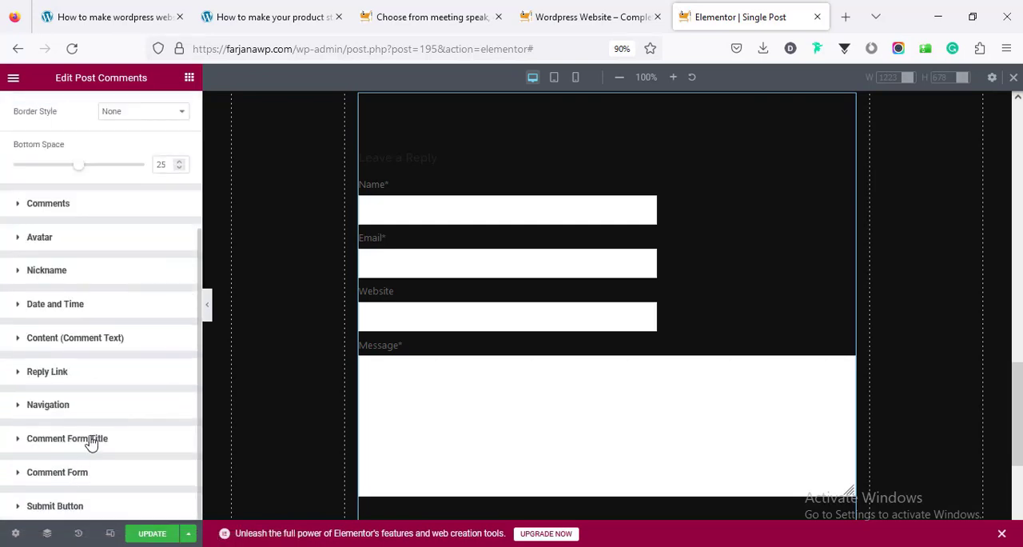
scroll(90, 415, down, 4)
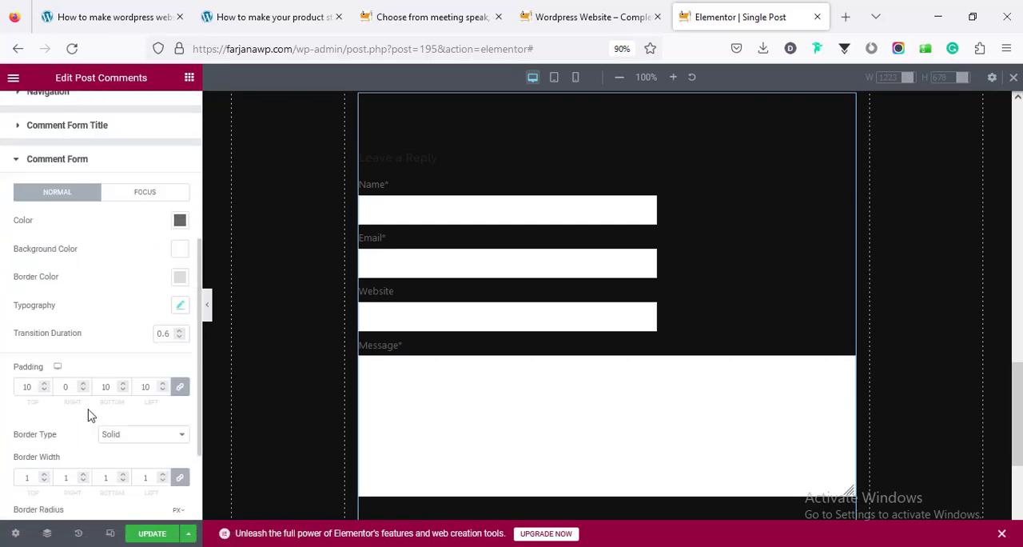
click(179, 220)
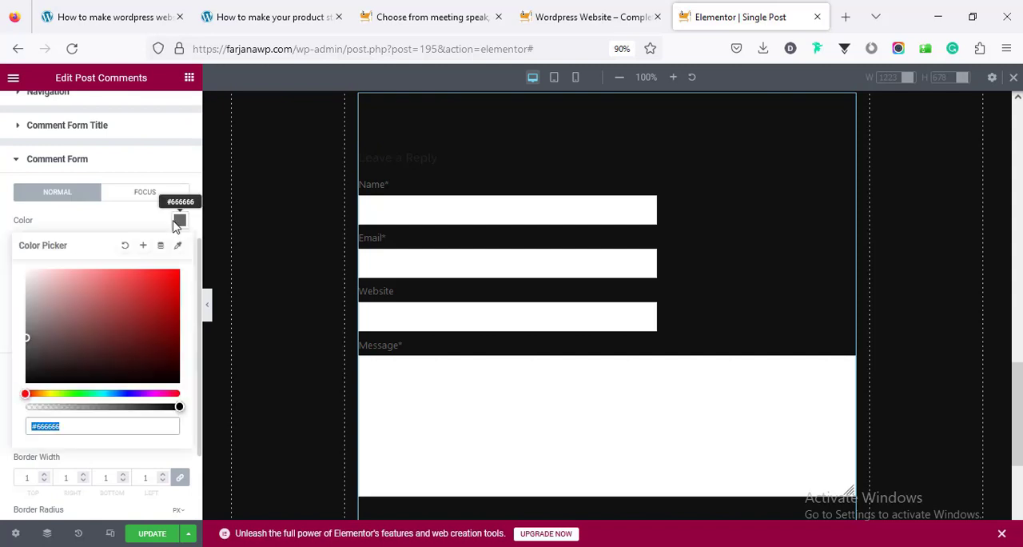
click(33, 368)
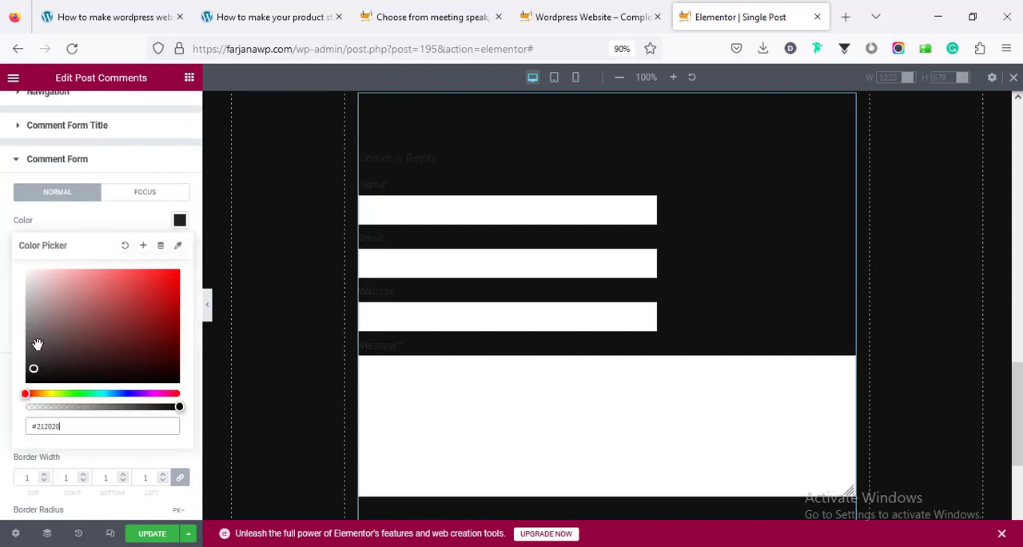
drag(32, 326, 24, 275)
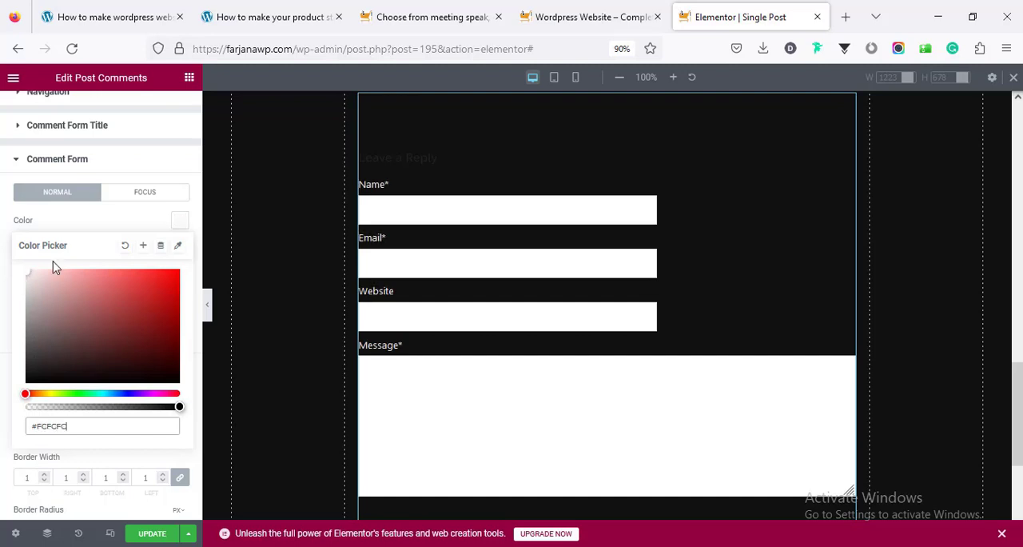
click(48, 223)
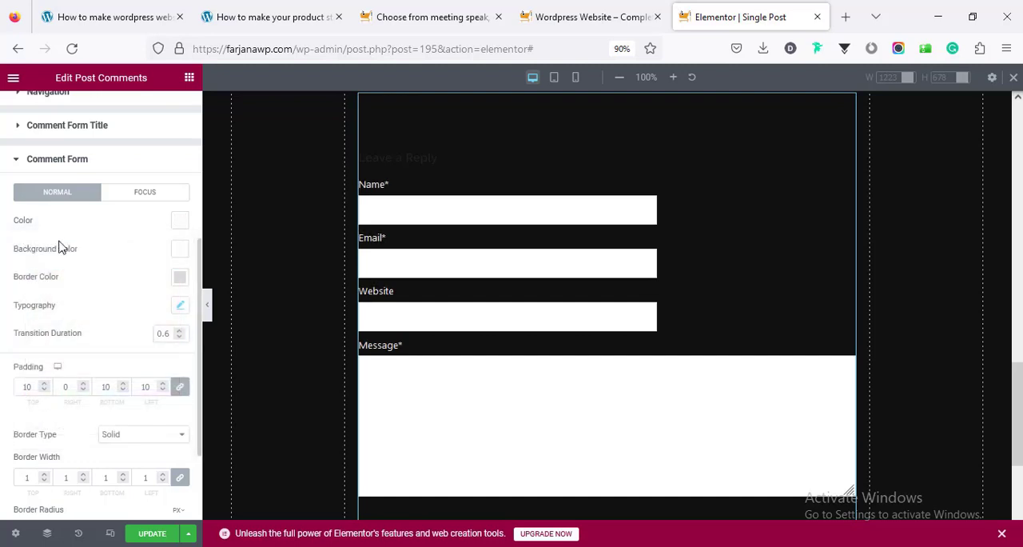
Set the comment form fields' normal background color to #0C0C0C and border color to #1D1B1B
click(182, 250)
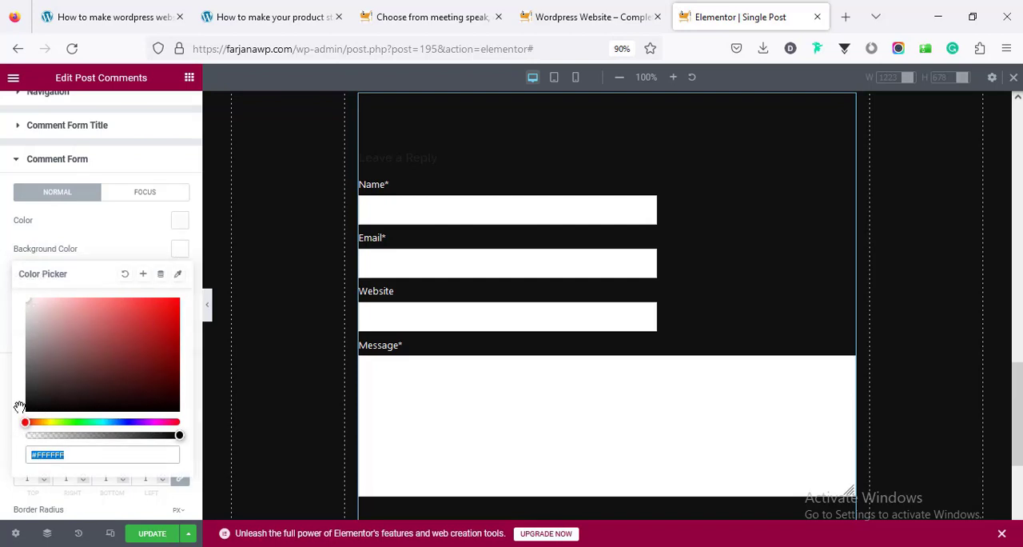
mouse_move(19, 408)
mouse_down()
mouse_move(41, 409)
mouse_move(22, 411)
mouse_up()
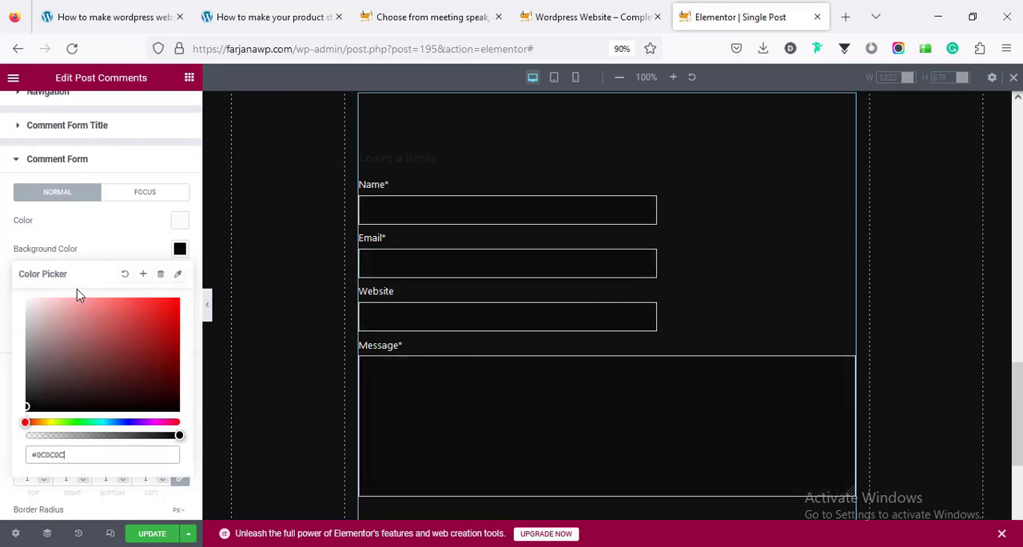
click(113, 248)
click(180, 277)
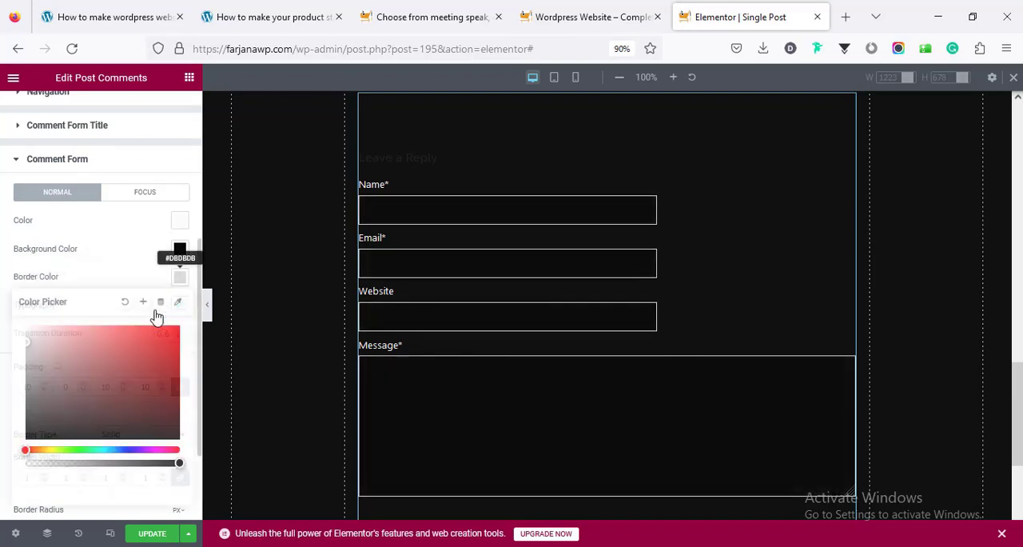
drag(21, 425, 37, 425)
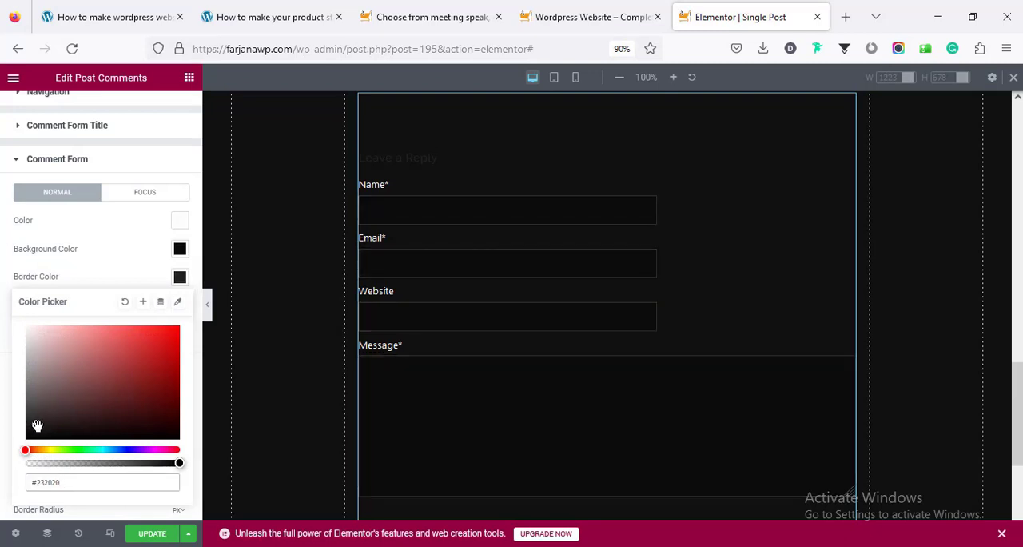
Test the Name field with "klml" and set the comment form's focus colors to near-white text on a #030303 background
click(137, 192)
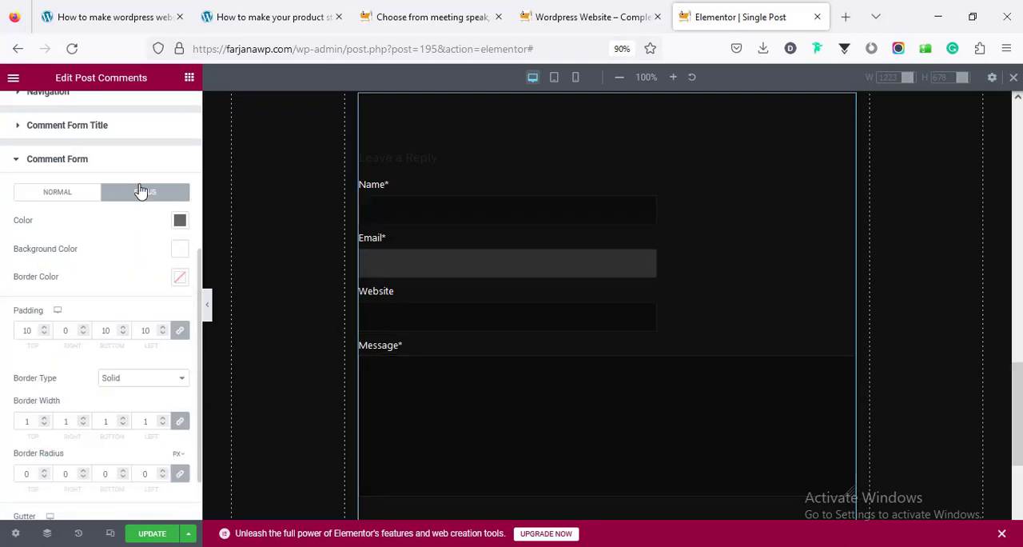
click(391, 214)
text(klml)
click(179, 224)
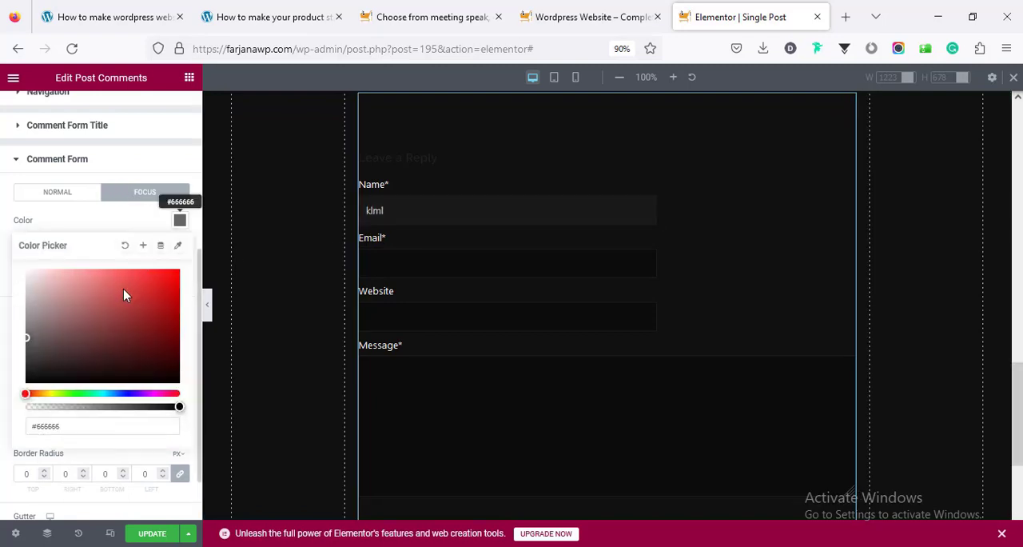
mouse_move(123, 289)
mouse_down()
mouse_move(46, 293)
mouse_move(23, 270)
mouse_up()
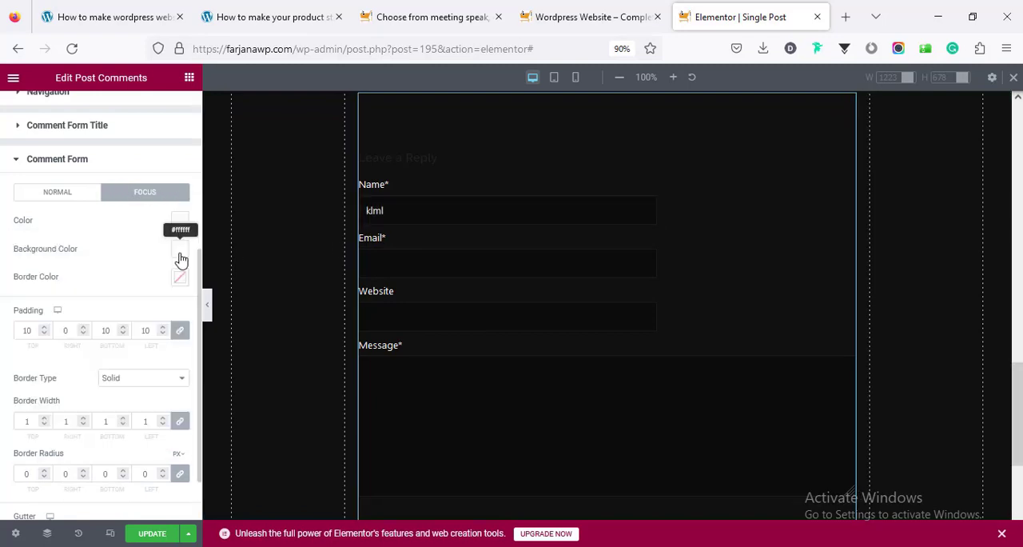
click(179, 248)
click(28, 410)
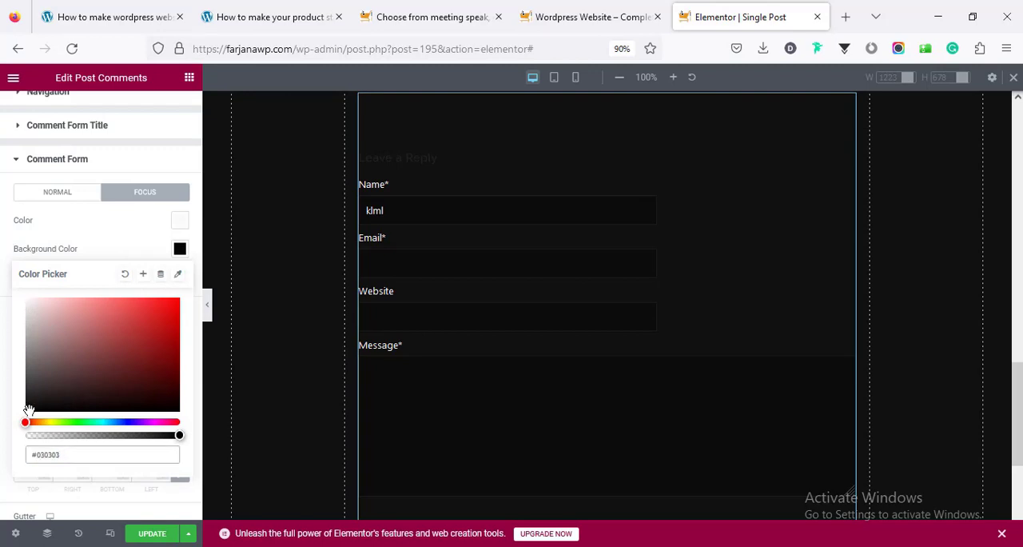
click(129, 239)
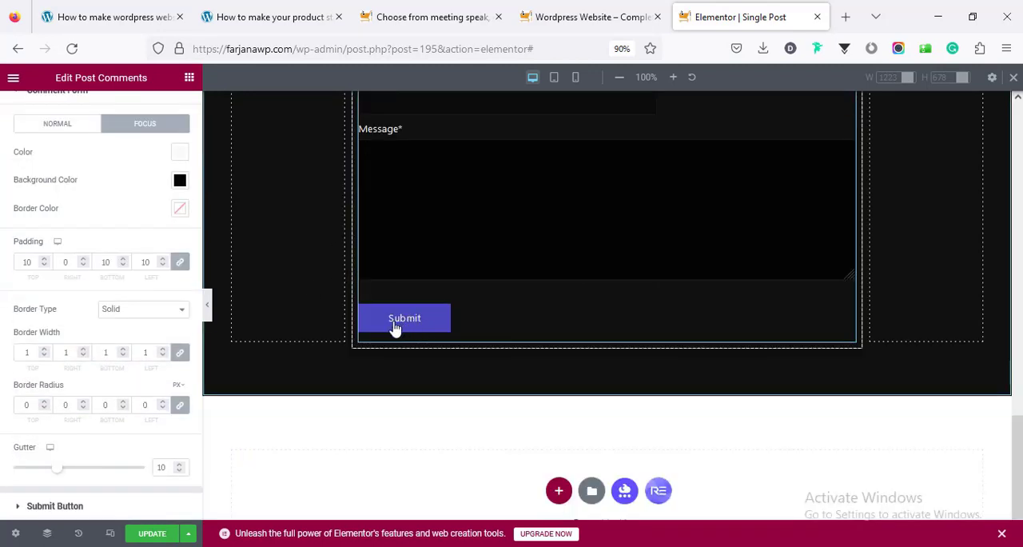
click(83, 329)
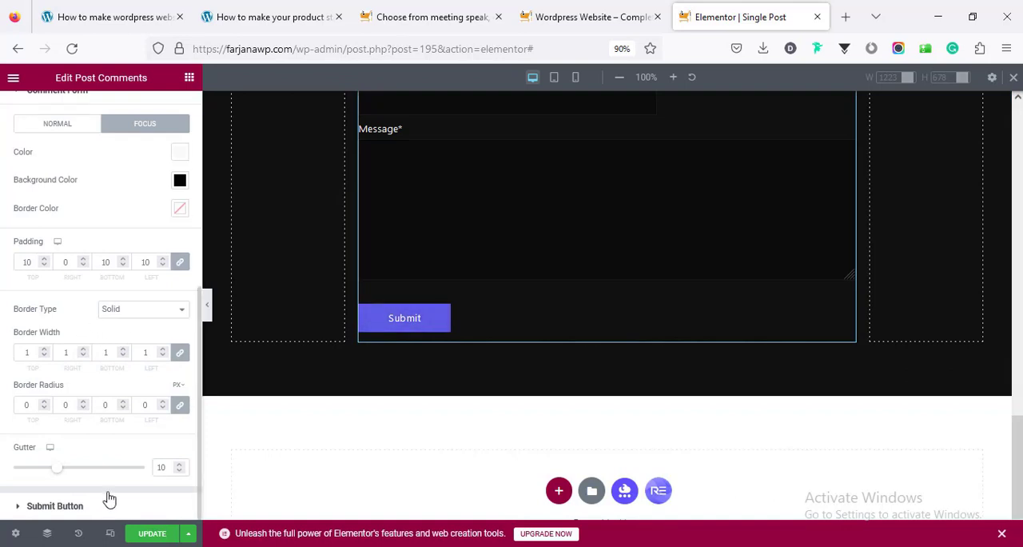
Make the Submit button's normal background color fully transparent
click(80, 506)
scroll(94, 416, down, 4)
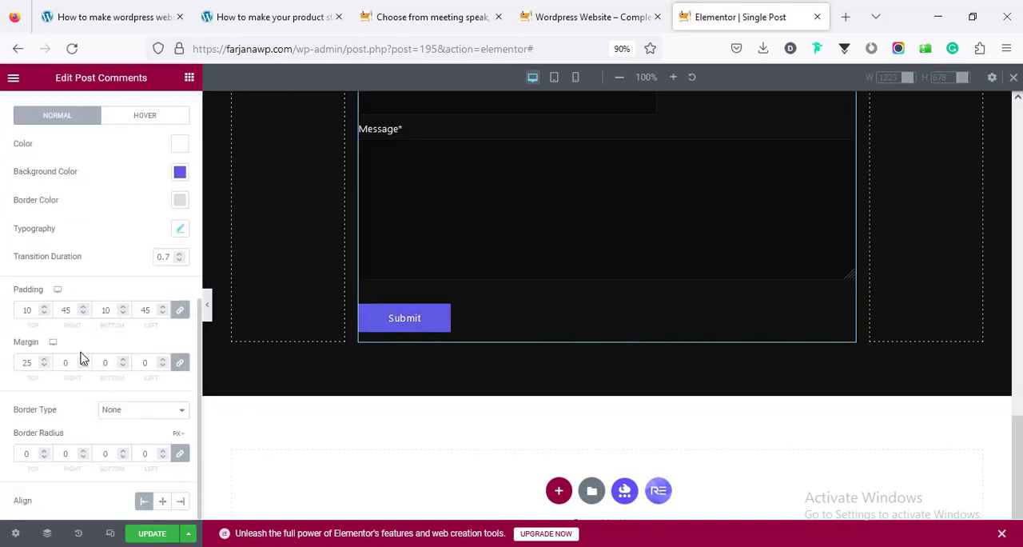
click(179, 174)
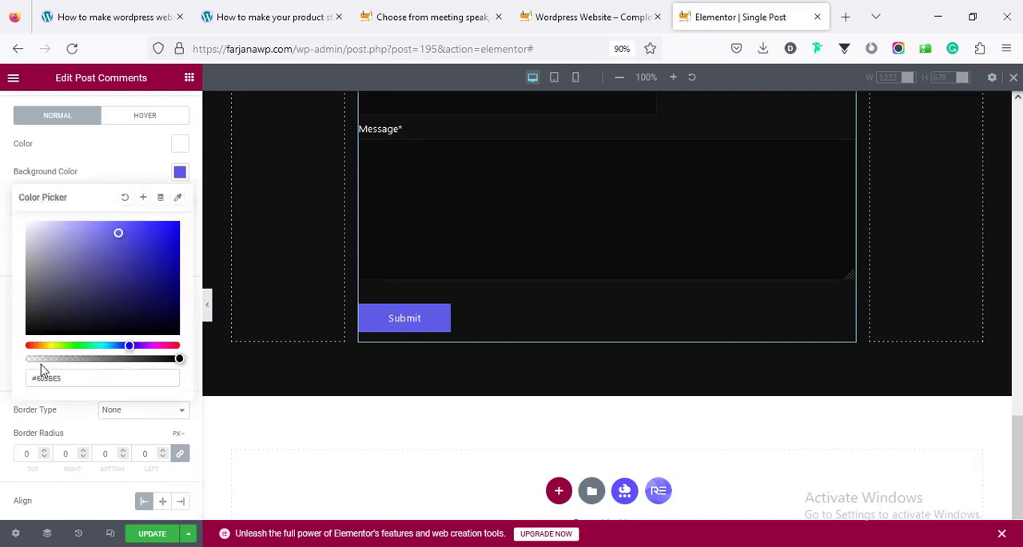
drag(39, 360, 26, 359)
click(116, 176)
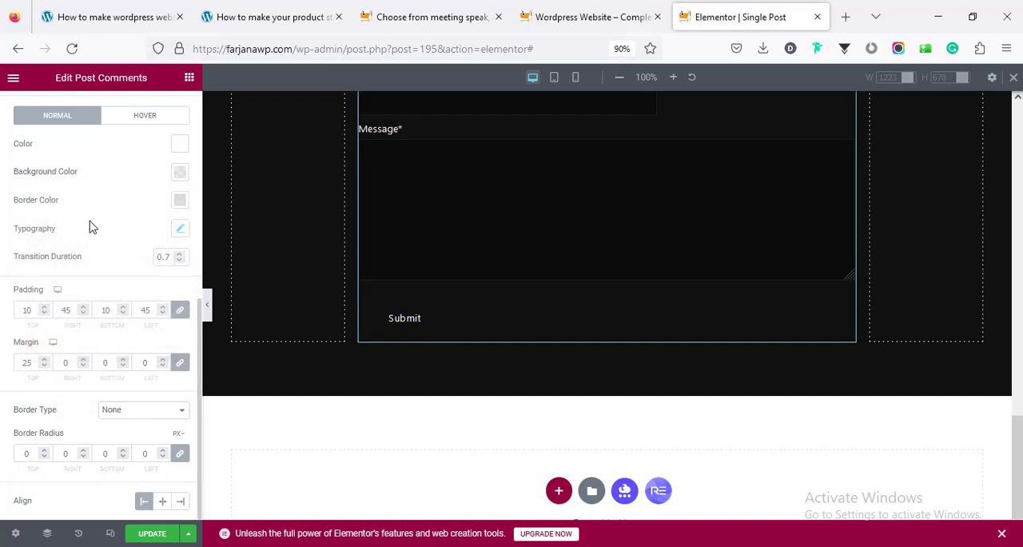
Give the Submit button a solid border in #E9204F, sampled from the pink box above Services on the live homepage
click(179, 202)
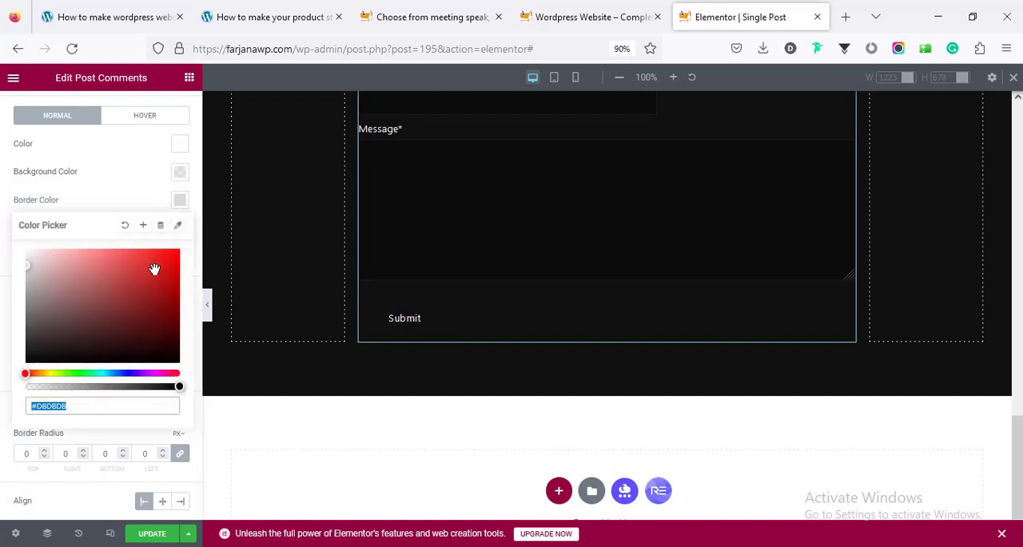
key(ctrl+v)
click(534, 16)
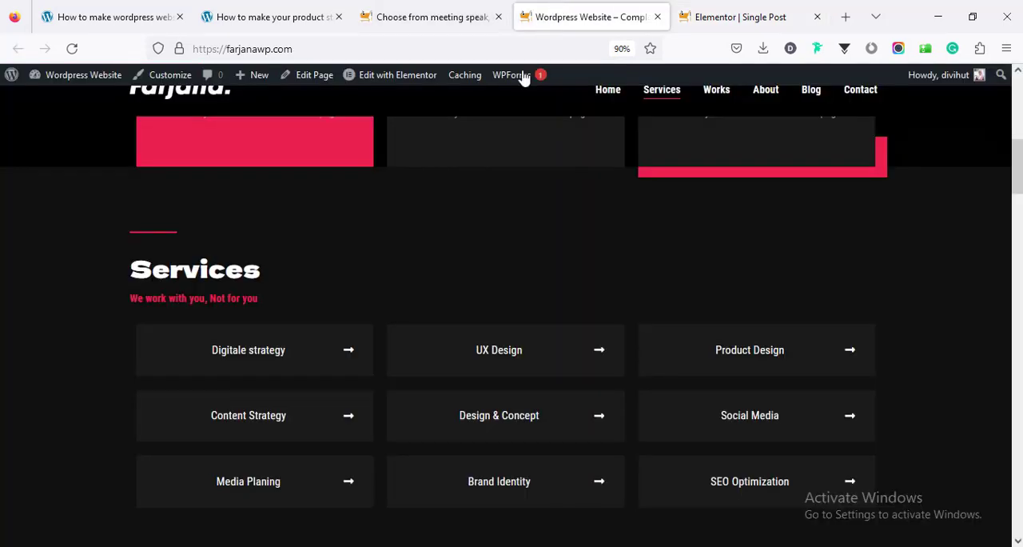
click(289, 157)
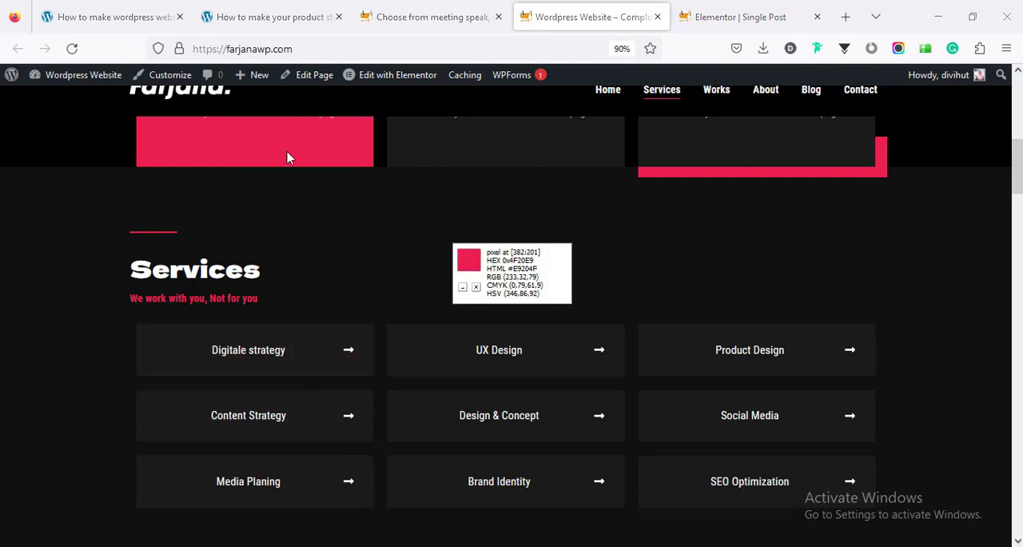
key(ctrl+Tab)
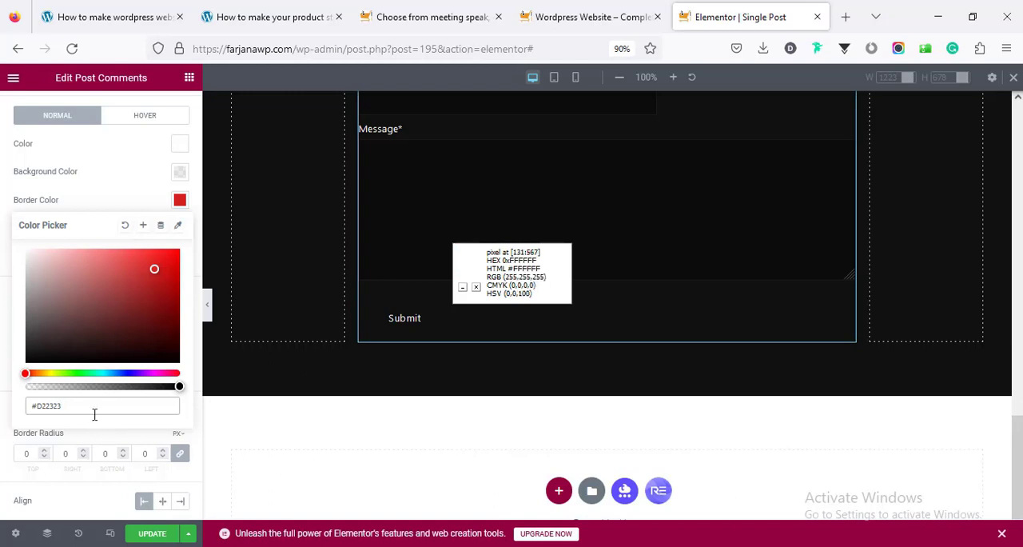
text(E9204F)
click(3, 262)
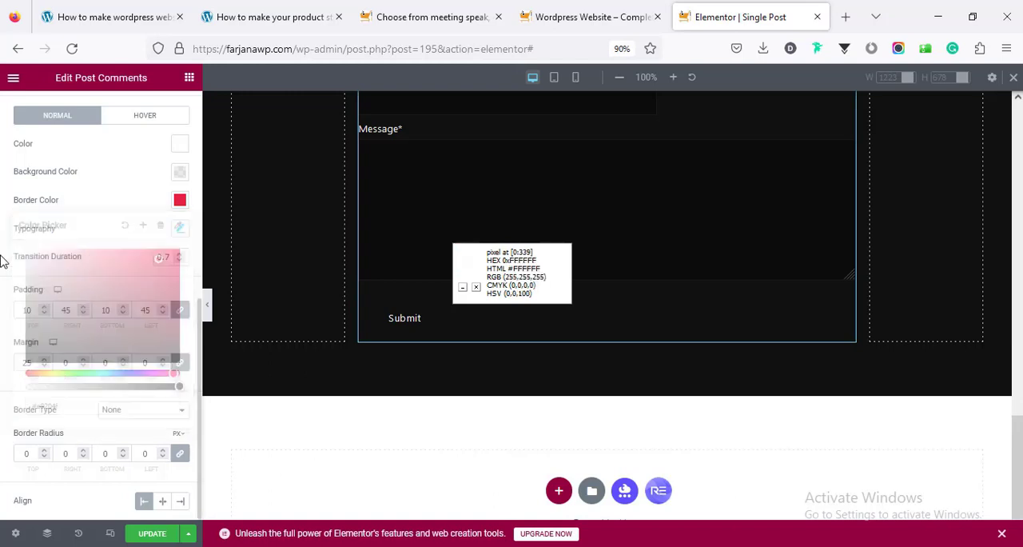
click(137, 410)
click(135, 446)
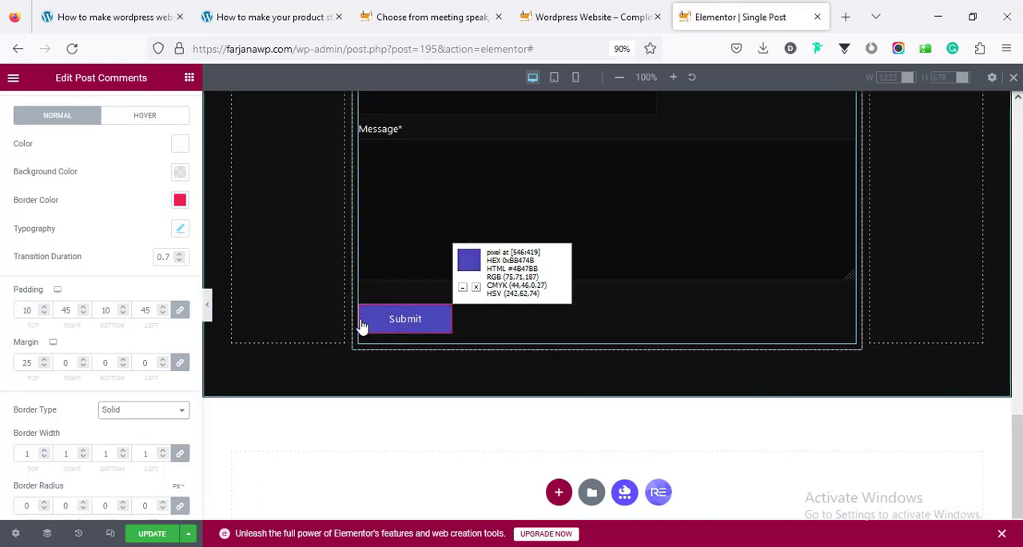
Set the Submit button's hover background color to #E9204F
click(154, 120)
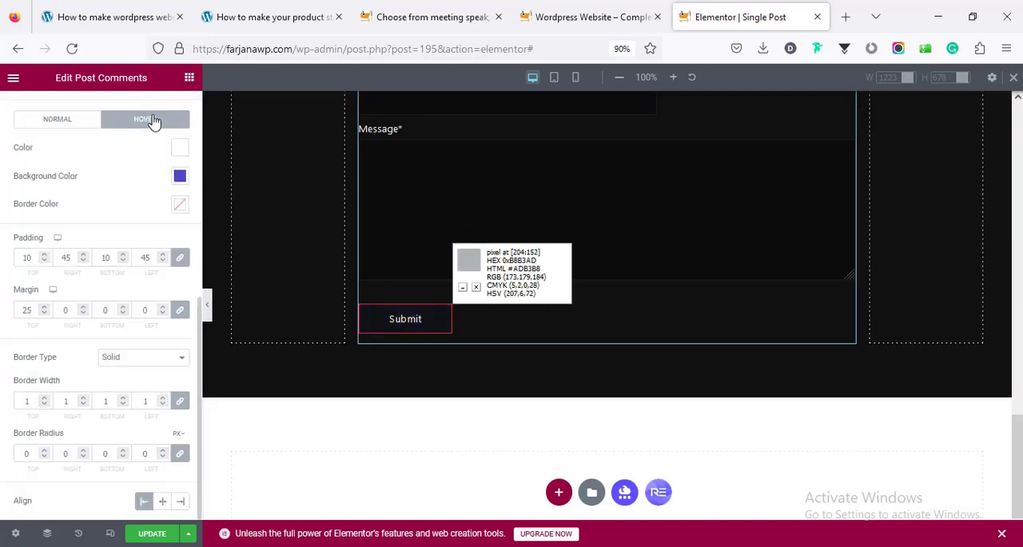
click(180, 176)
click(129, 376)
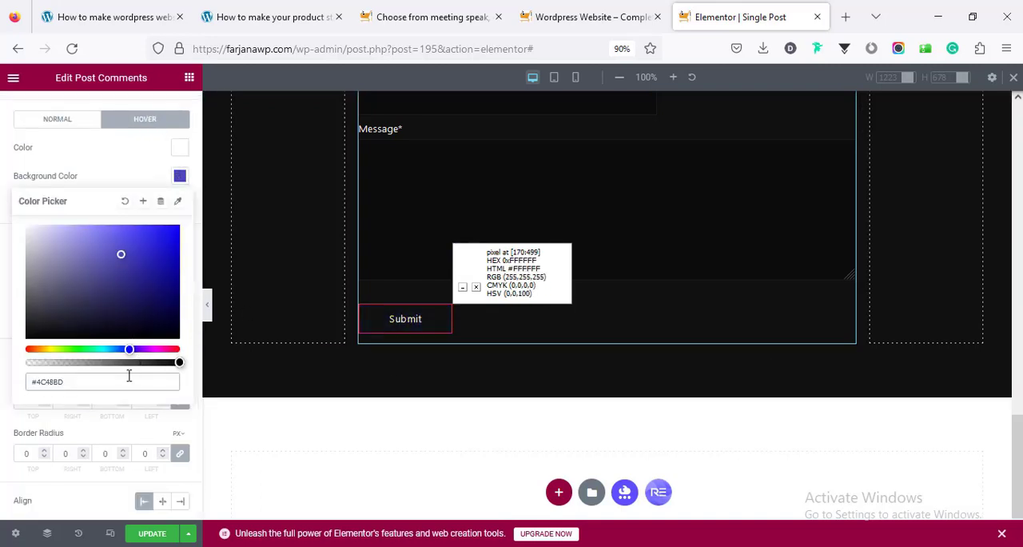
text(#e9204f)
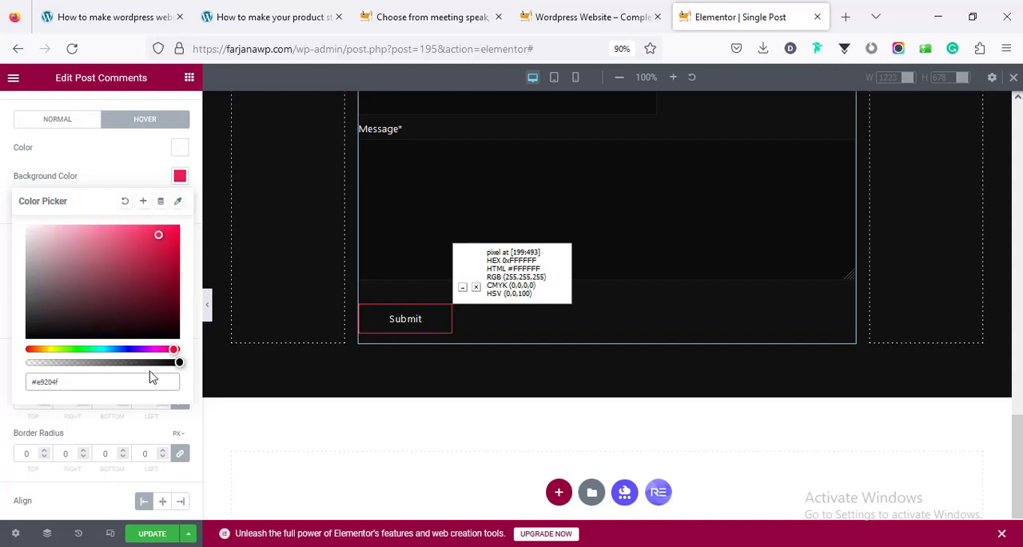
click(94, 184)
Set the comment form fields' focus border color to #E9204F and check it on the Message field
scroll(157, 311, up, 3)
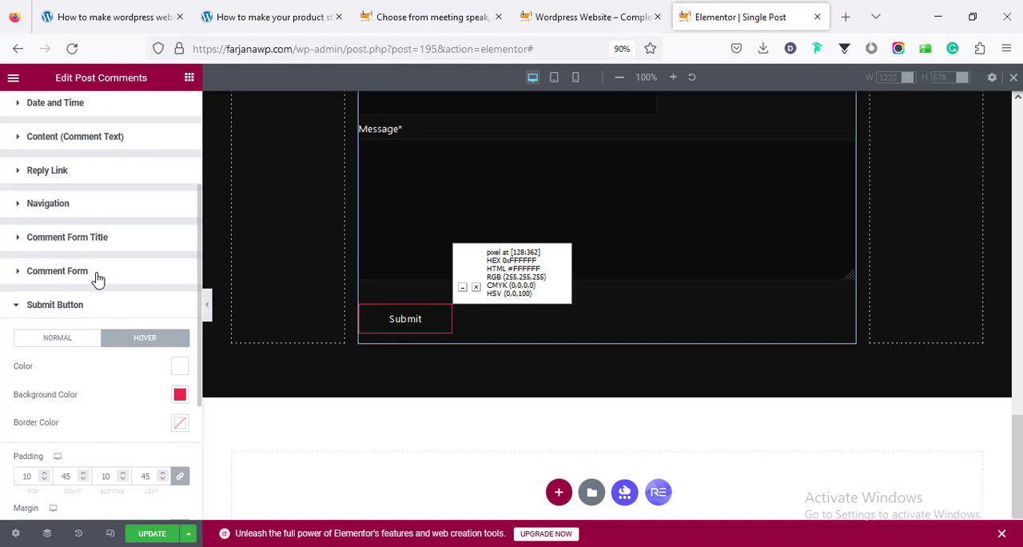
click(110, 280)
scroll(132, 324, down, 4)
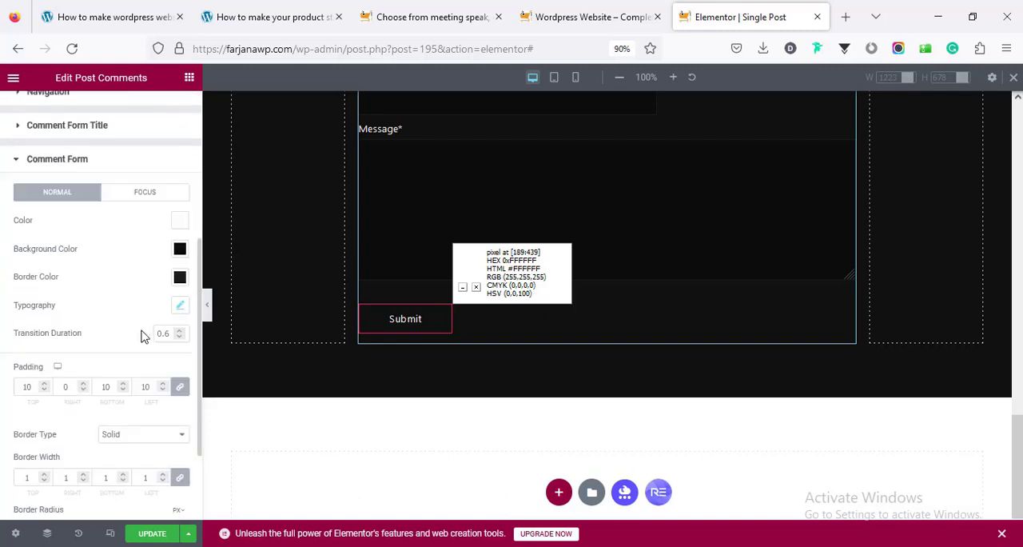
click(130, 195)
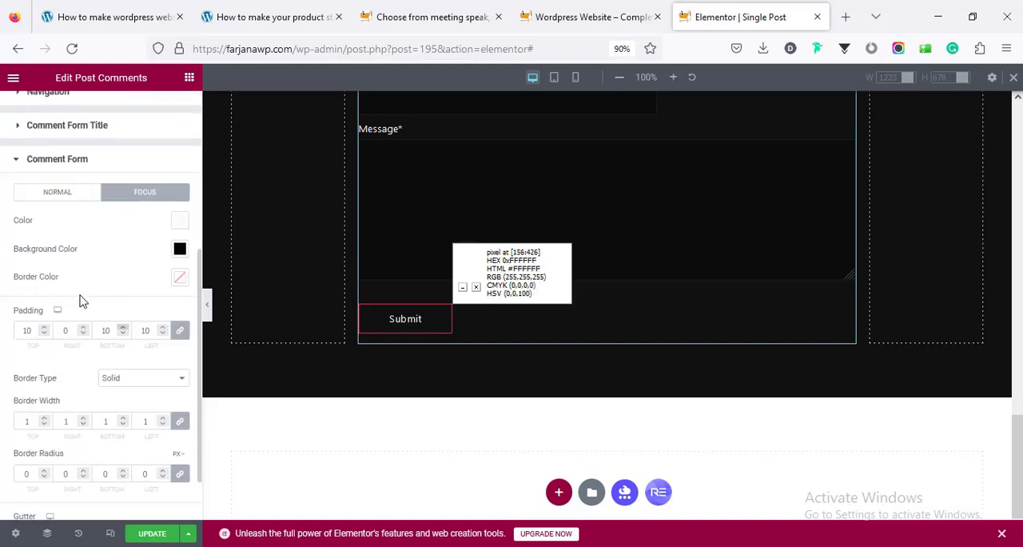
click(180, 281)
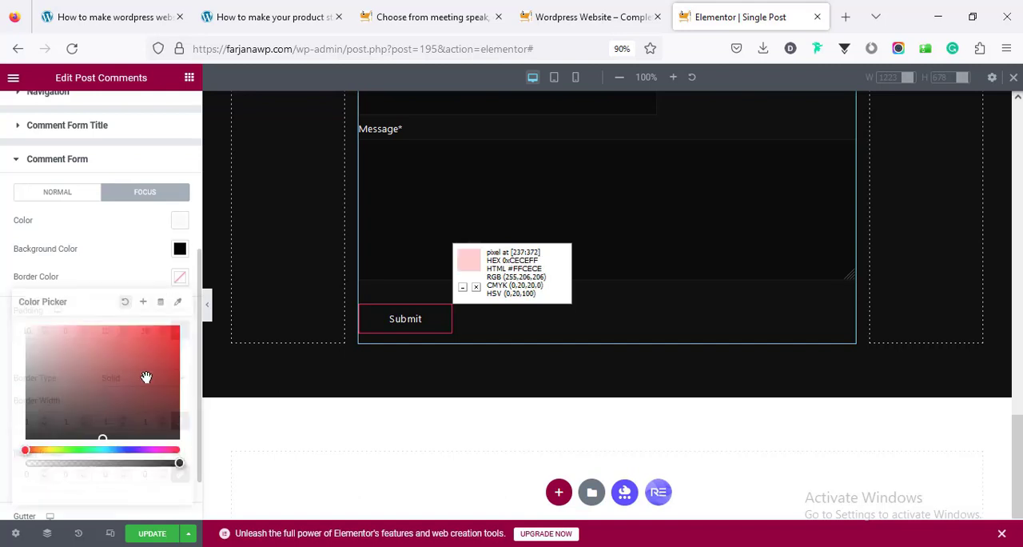
click(127, 478)
double_click(122, 480)
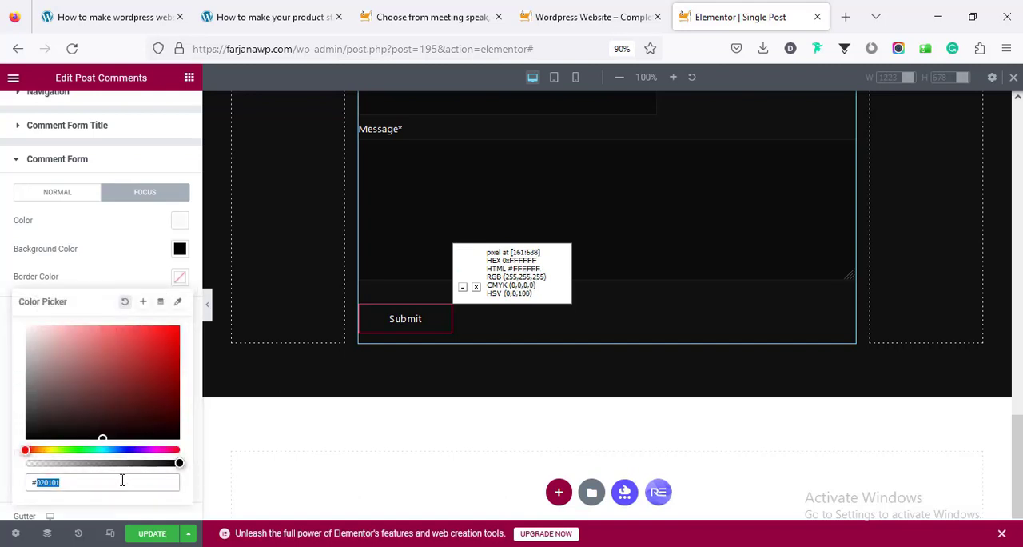
text(e9204f)
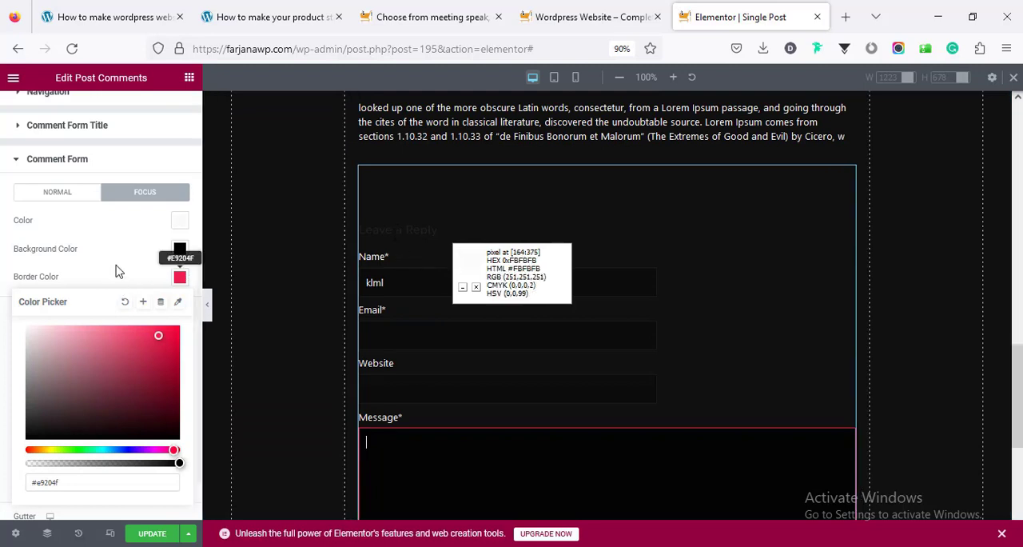
Set the comment form title's color to #FFFFFF
scroll(87, 283, up, 2)
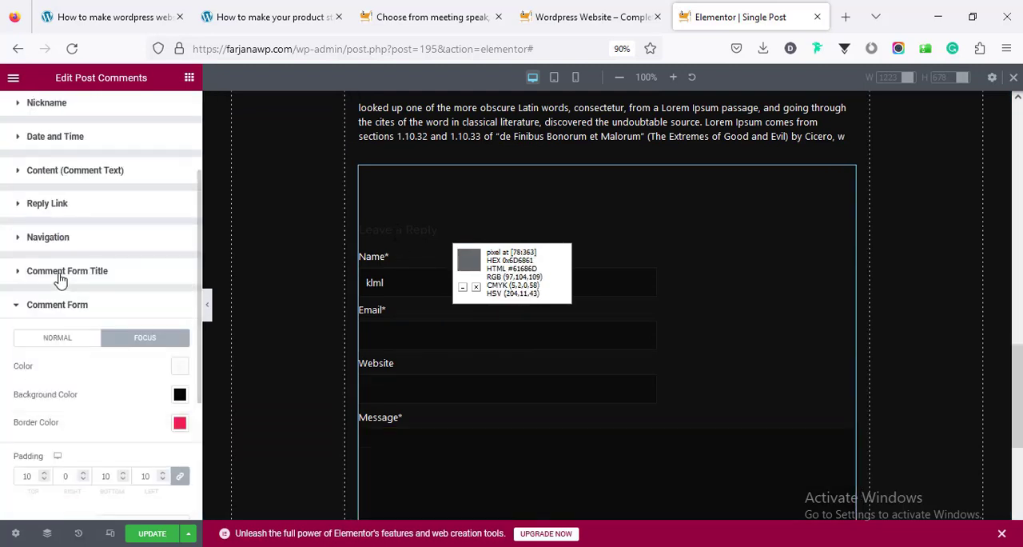
click(61, 271)
scroll(119, 308, down, 3)
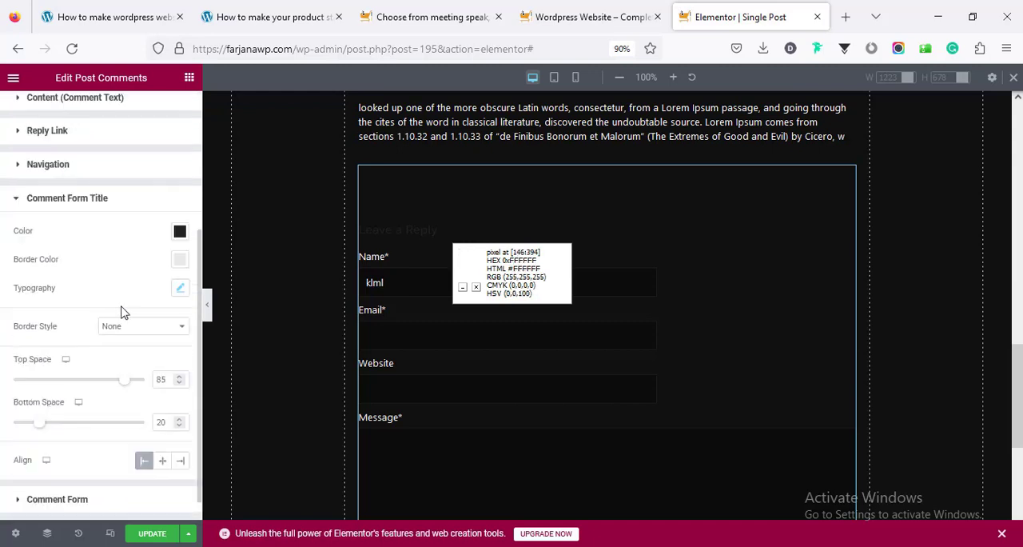
click(179, 232)
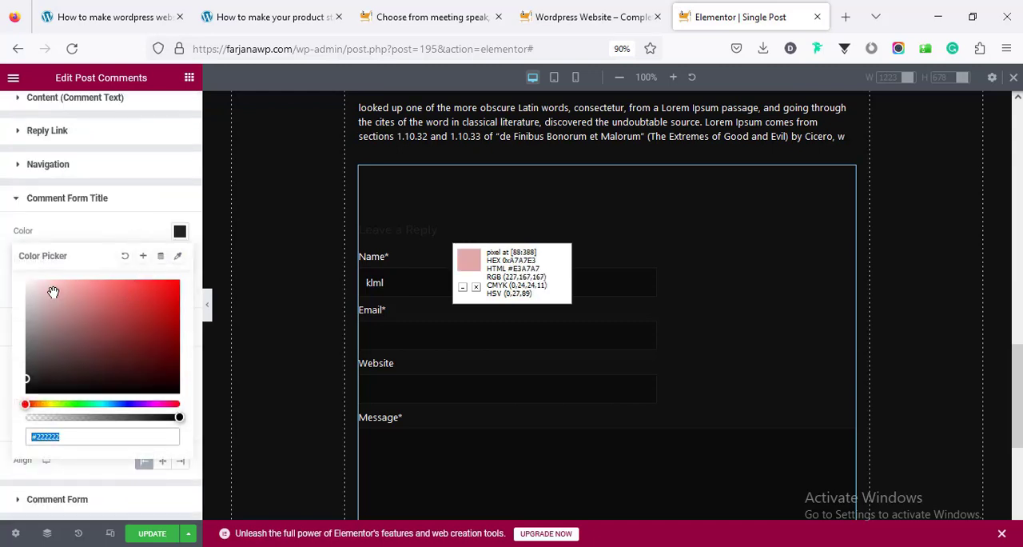
click(17, 276)
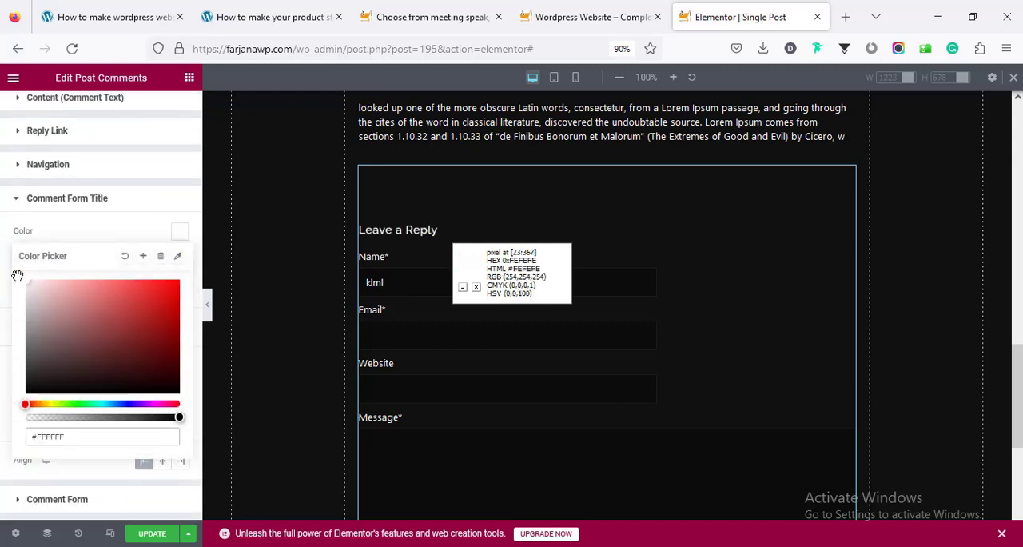
click(59, 231)
Set the comment form title's typography to Roboto Condensed at size 25 px
click(180, 288)
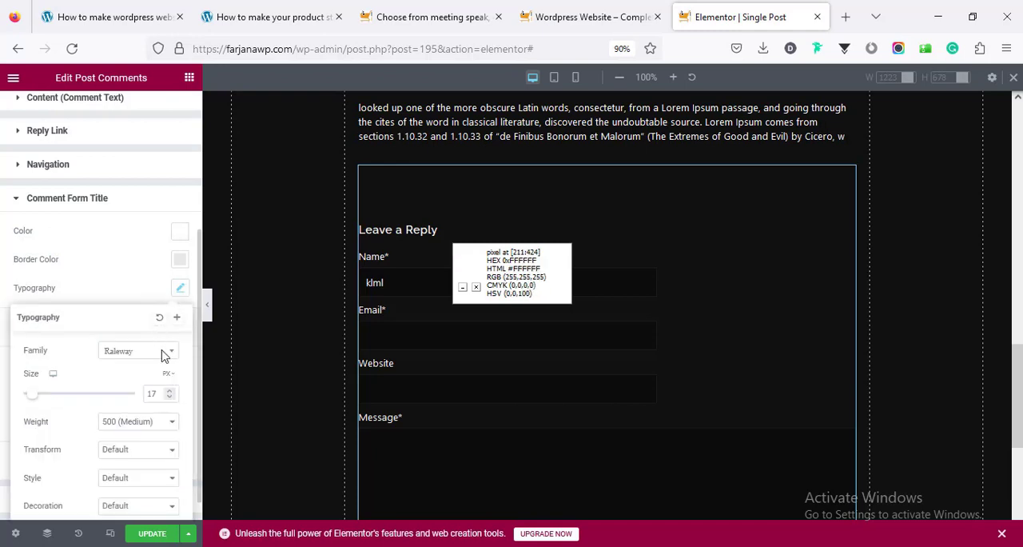
double_click(152, 391)
text(25)
click(162, 356)
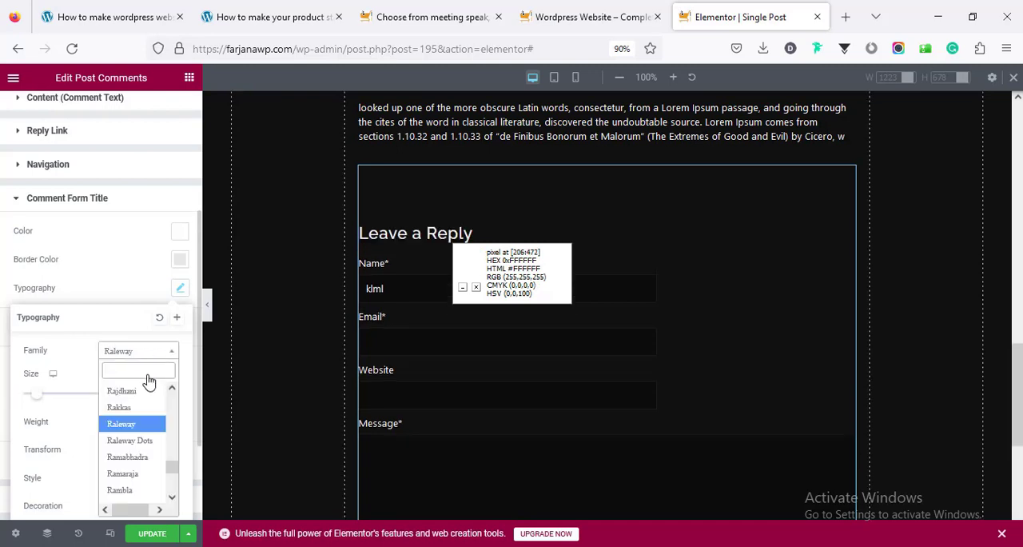
text(robo)
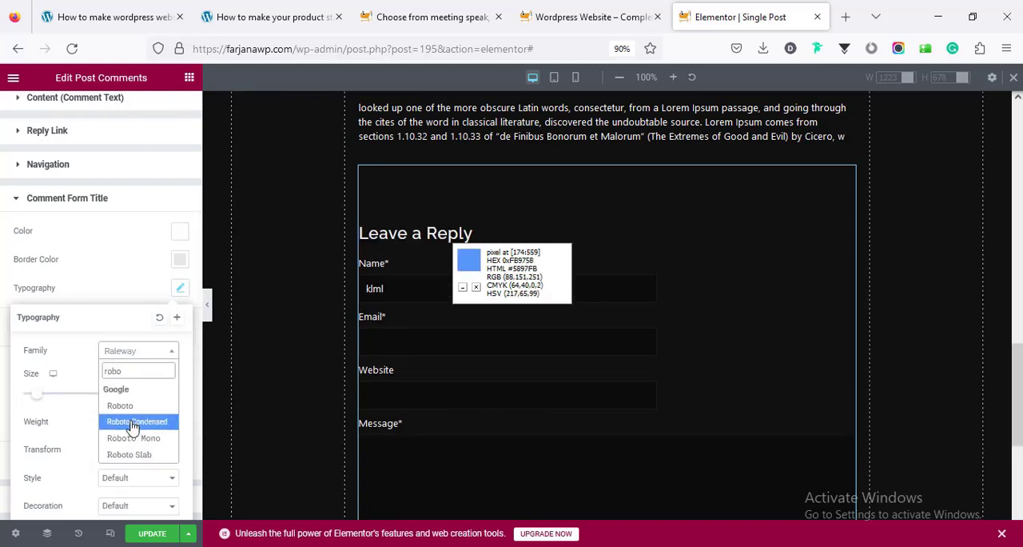
click(133, 425)
click(567, 335)
Review the whole single post template in the desktop view and in the tablet preview
scroll(567, 335, down, 3)
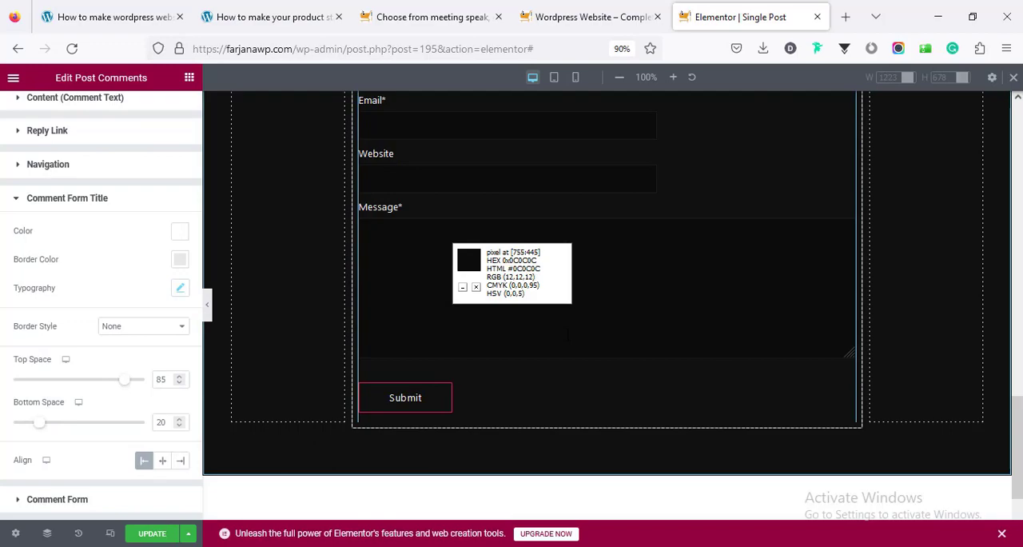
scroll(568, 335, up, 5)
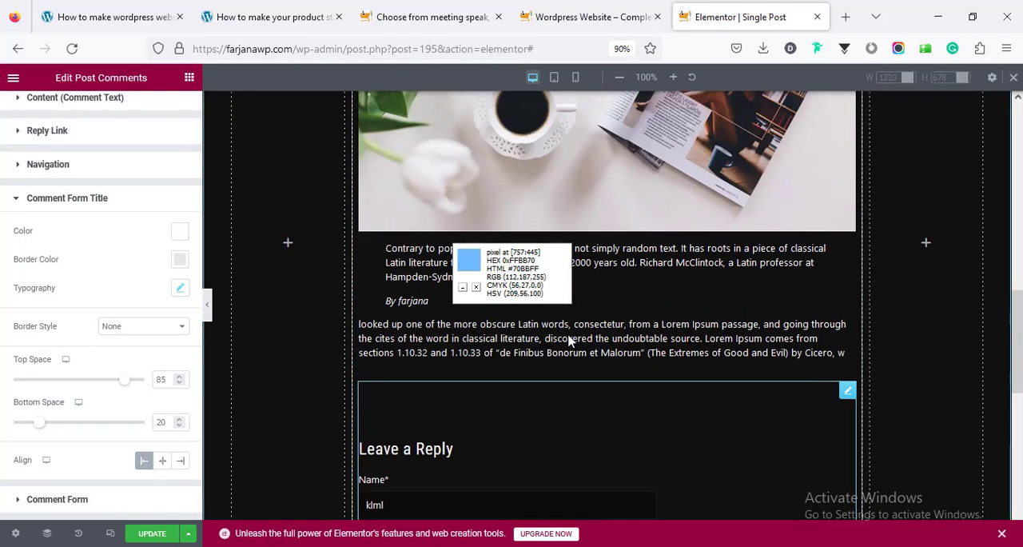
scroll(569, 340, up, 6)
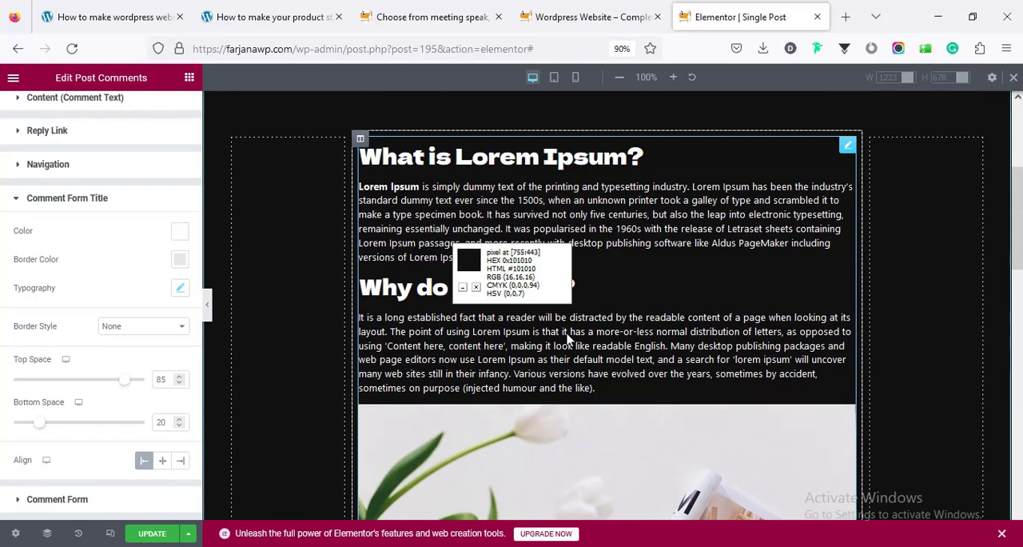
scroll(567, 340, up, 3)
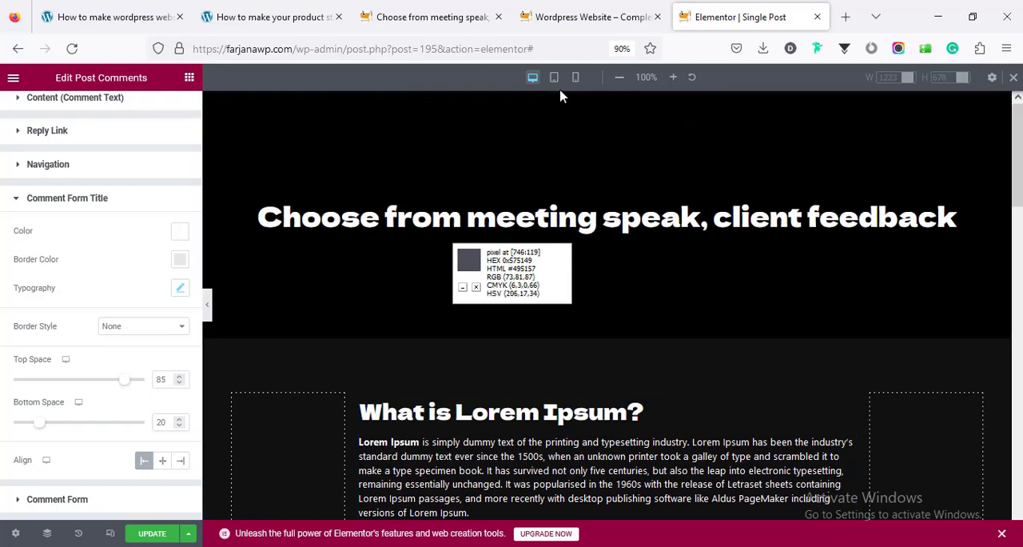
click(554, 77)
scroll(581, 190, down, 5)
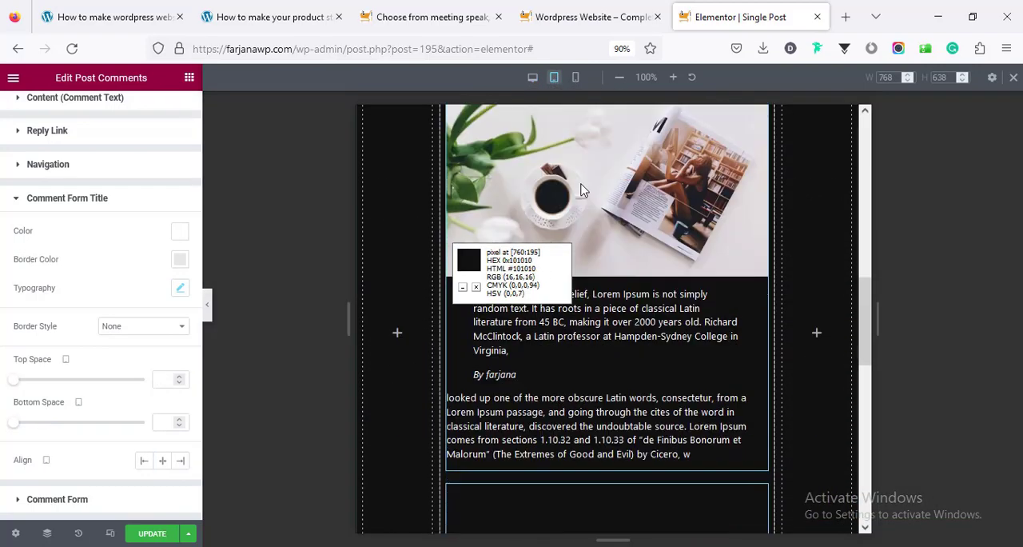
scroll(581, 190, down, 2)
drag(870, 359, 879, 133)
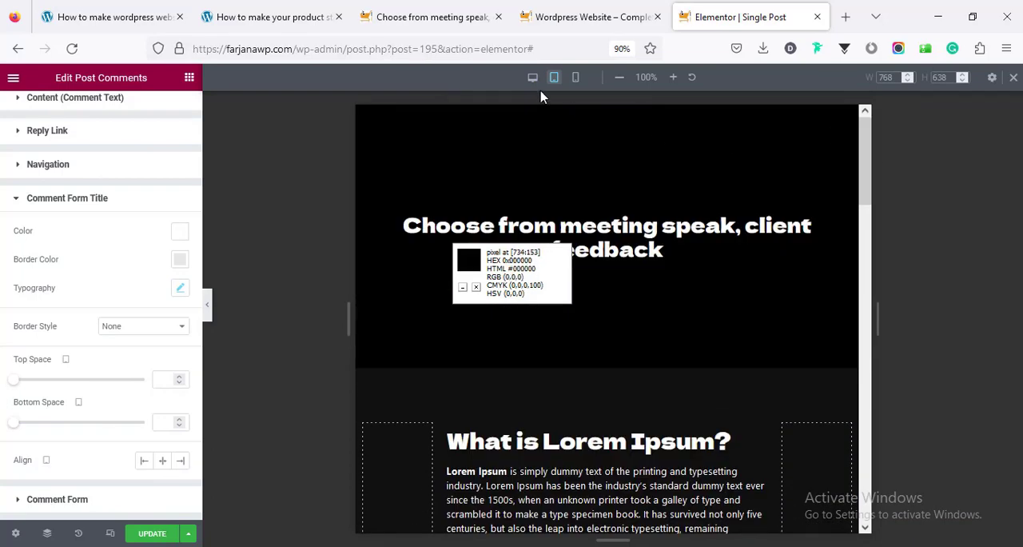
Switch to the mobile preview and check the post content and comment form
click(575, 77)
scroll(703, 194, down, 5)
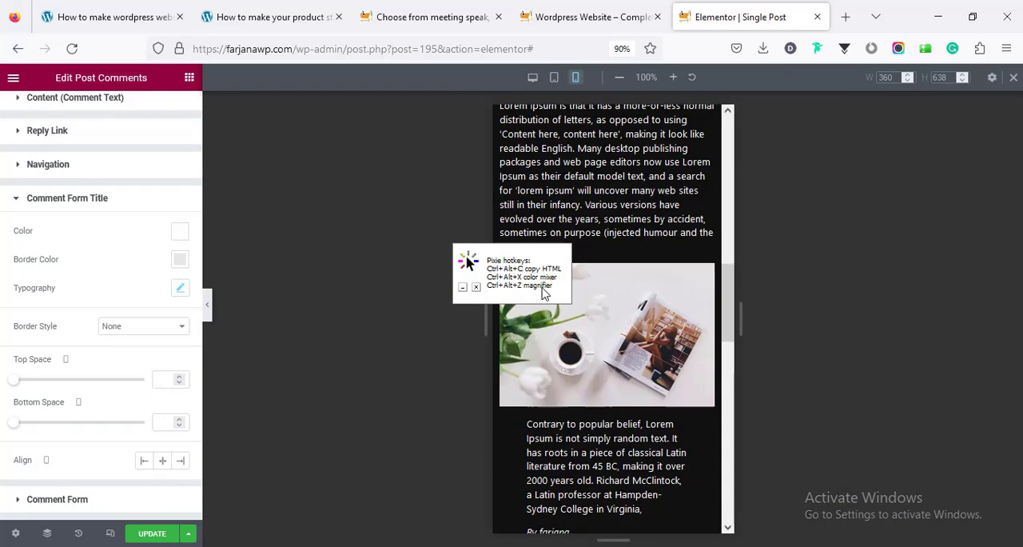
scroll(543, 292, down, 4)
click(477, 288)
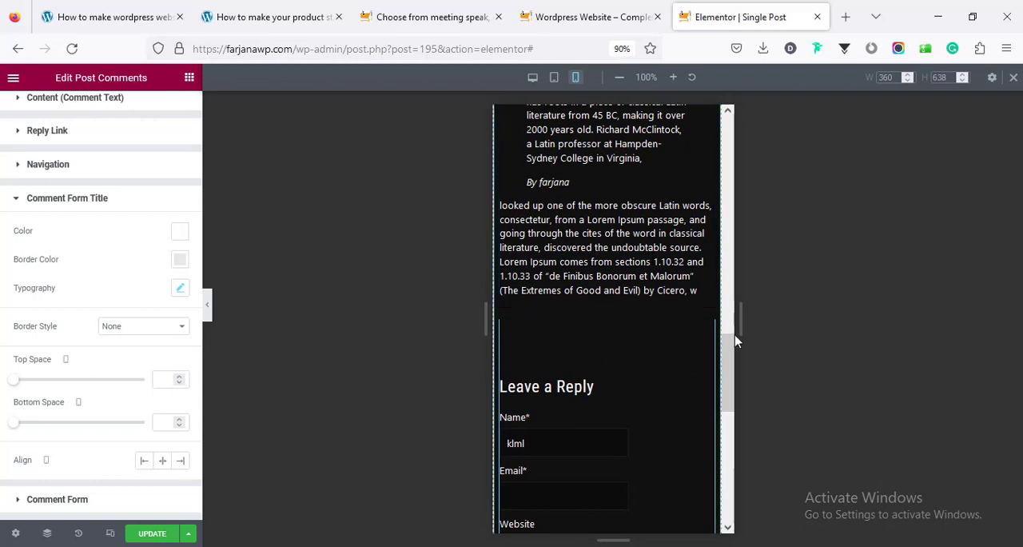
Set the post title section's mobile padding to 80 px at top and bottom, with the sides at 0
drag(732, 390, 595, 110)
click(614, 114)
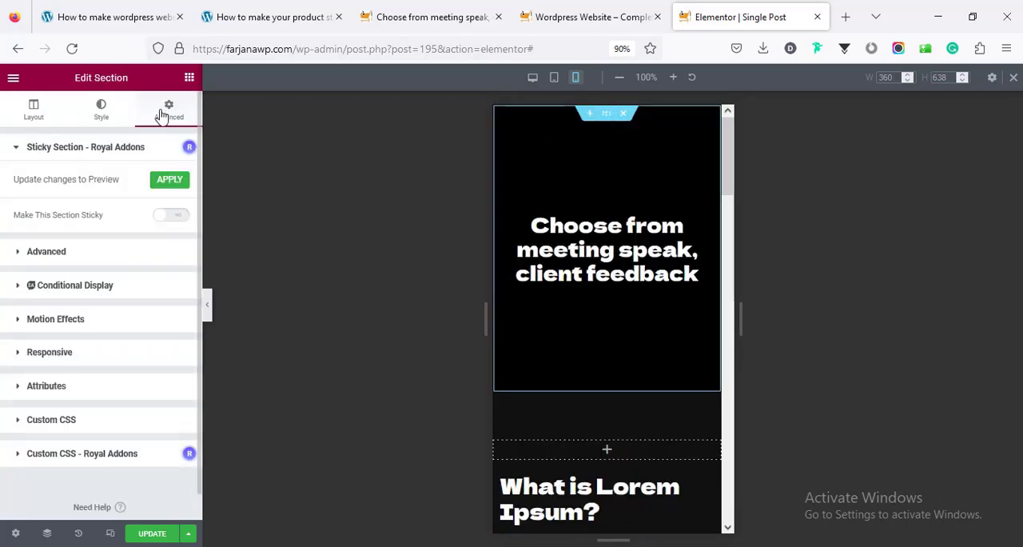
click(112, 255)
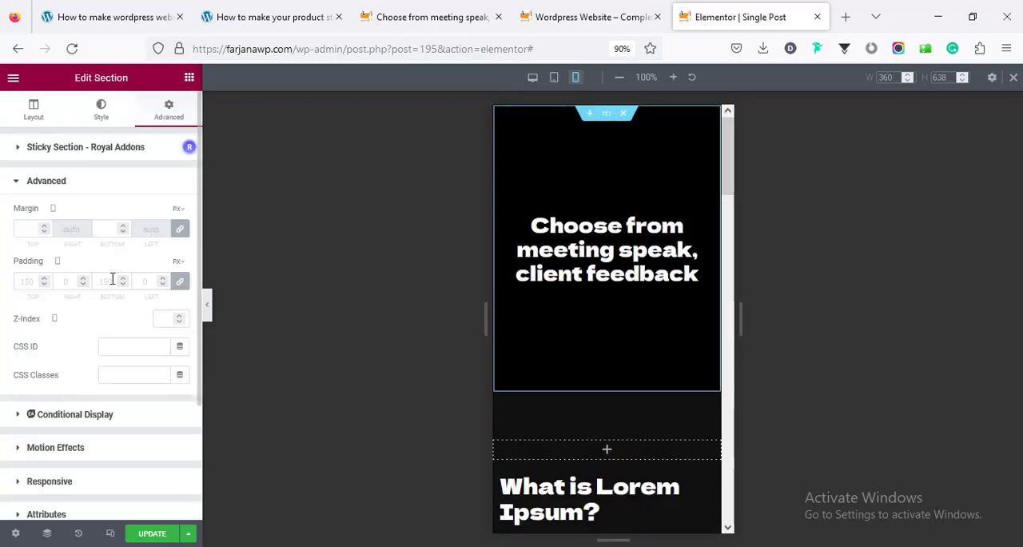
click(182, 284)
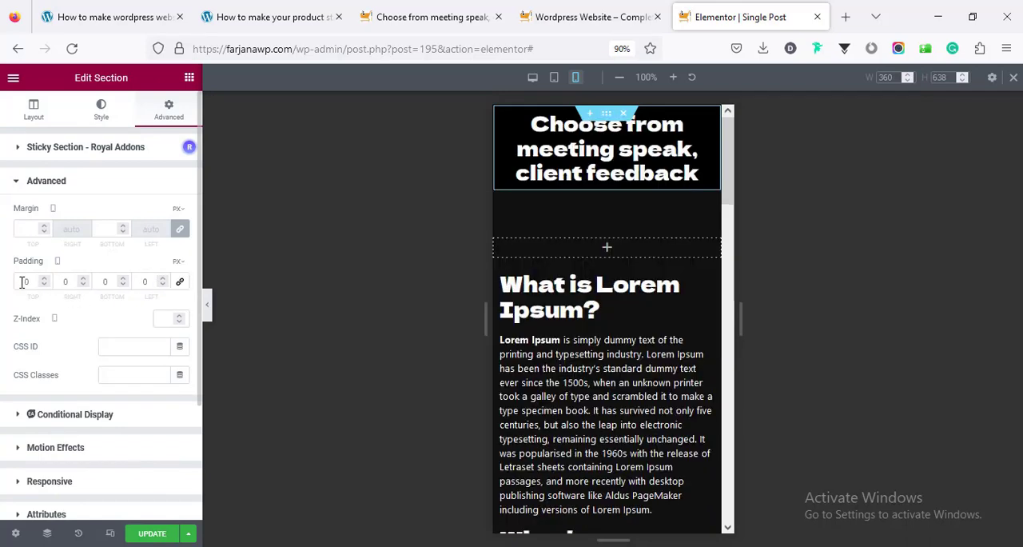
double_click(23, 281)
text(80)
key(Tab)
key(Tab)
text(80)
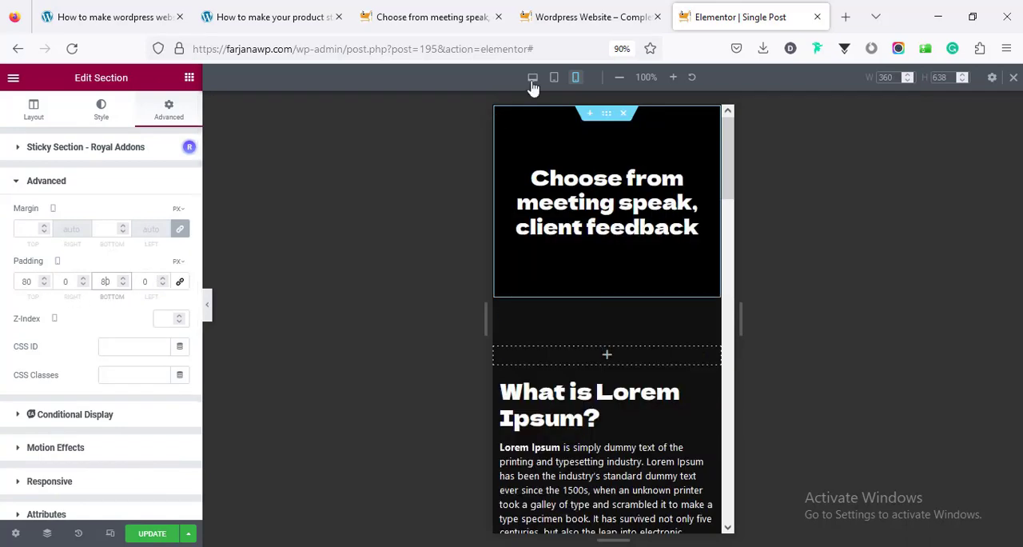
Set the post title section's tablet padding to 100 px at top and bottom, with the sides at 0
click(559, 82)
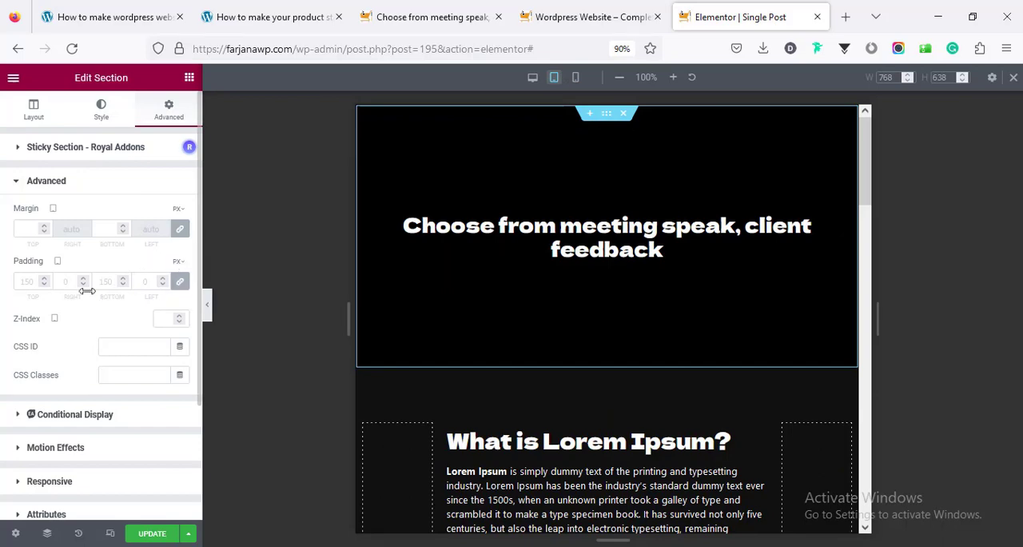
click(180, 283)
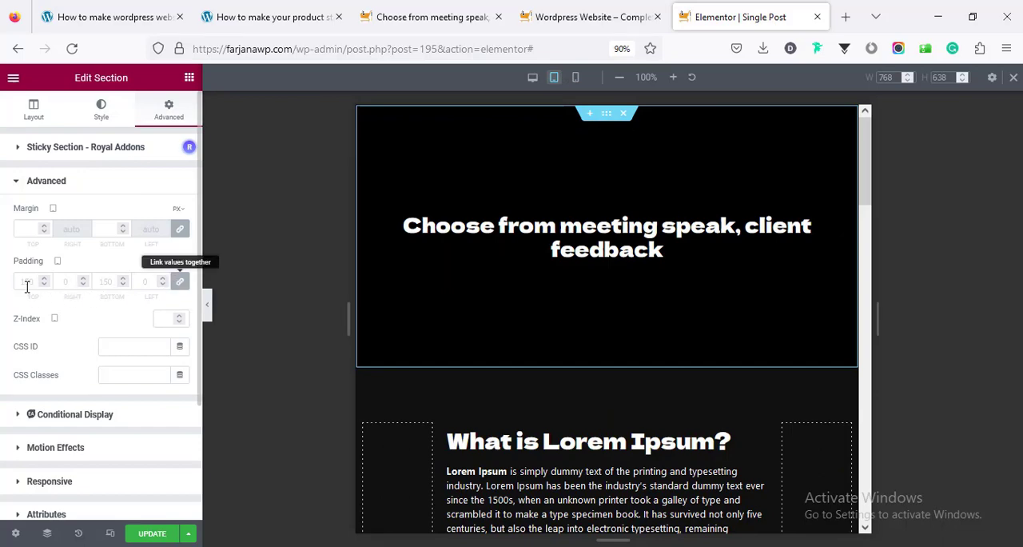
click(23, 281)
text(100)
key(Tab)
key(Tab)
text(100)
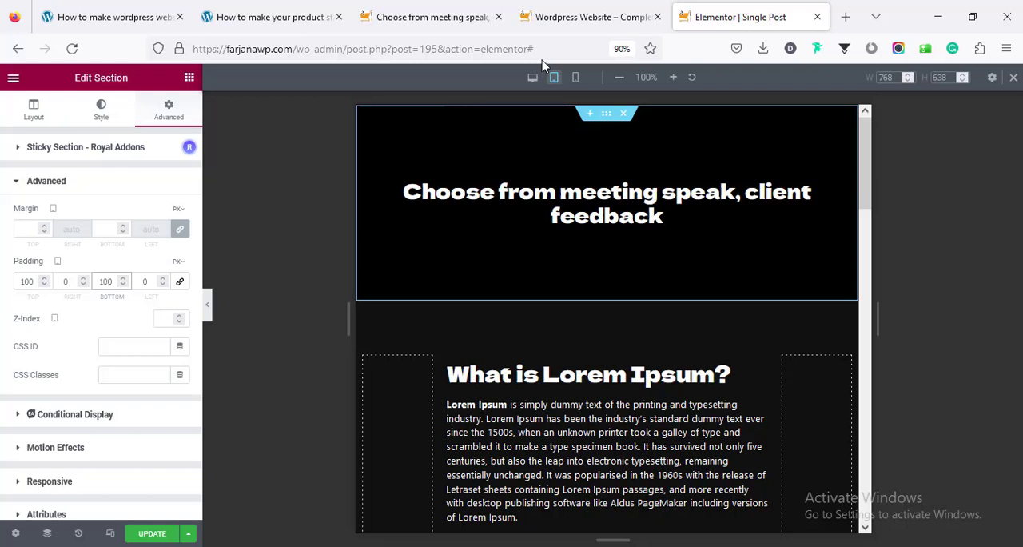
Return to the desktop view, leave responsive mode and save the Single Post template
click(532, 78)
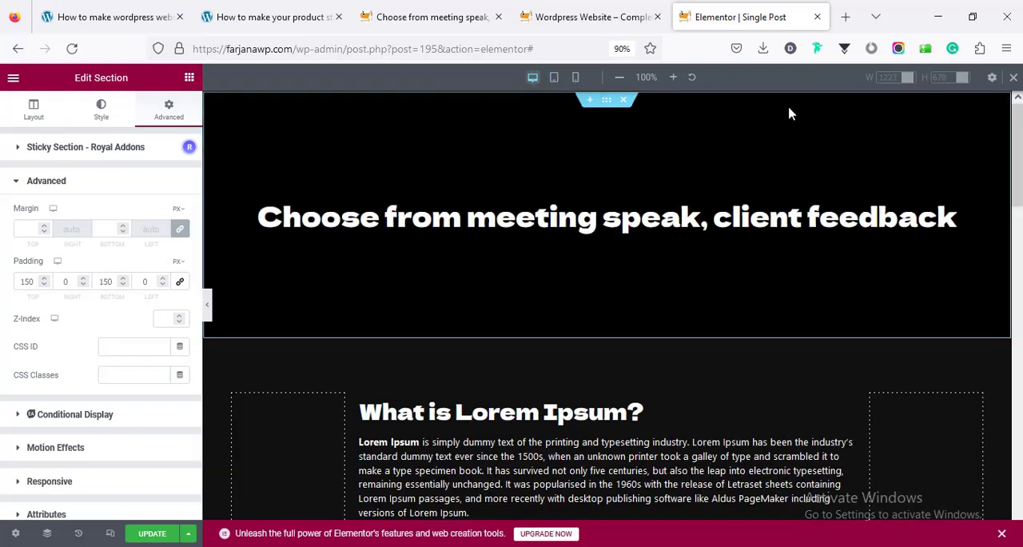
click(1012, 78)
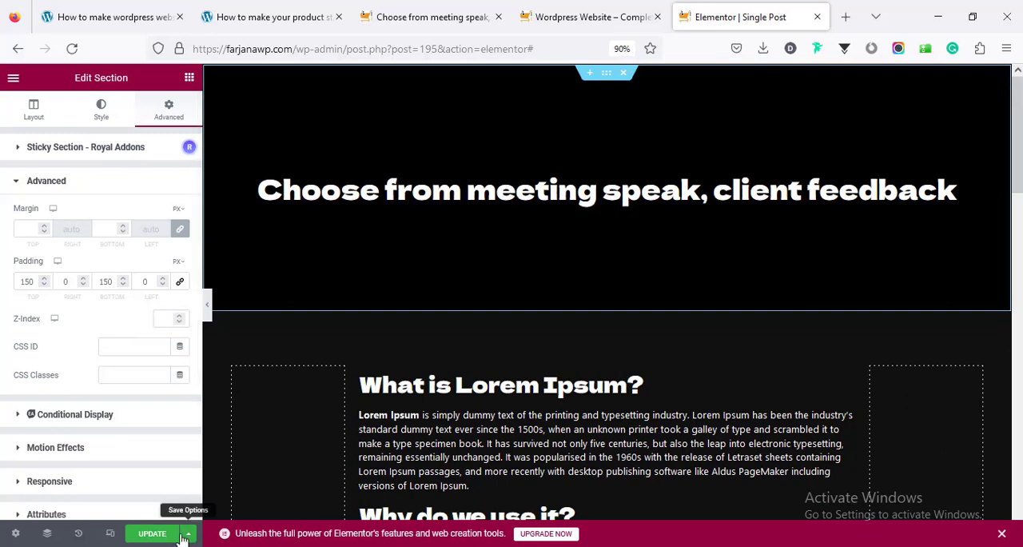
click(150, 536)
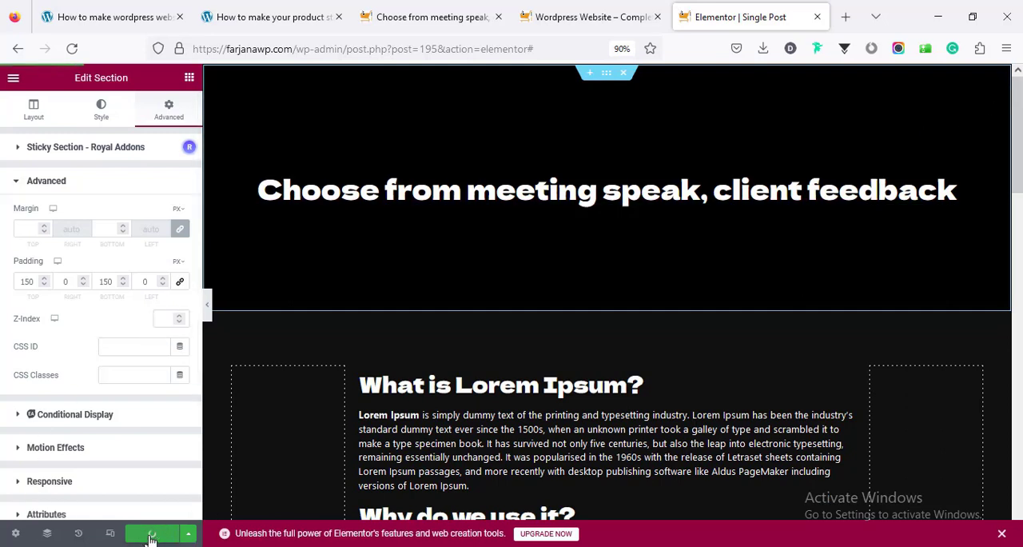
Reload the live "Choose from meeting speak, client feedback" post and check how the template renders
click(402, 10)
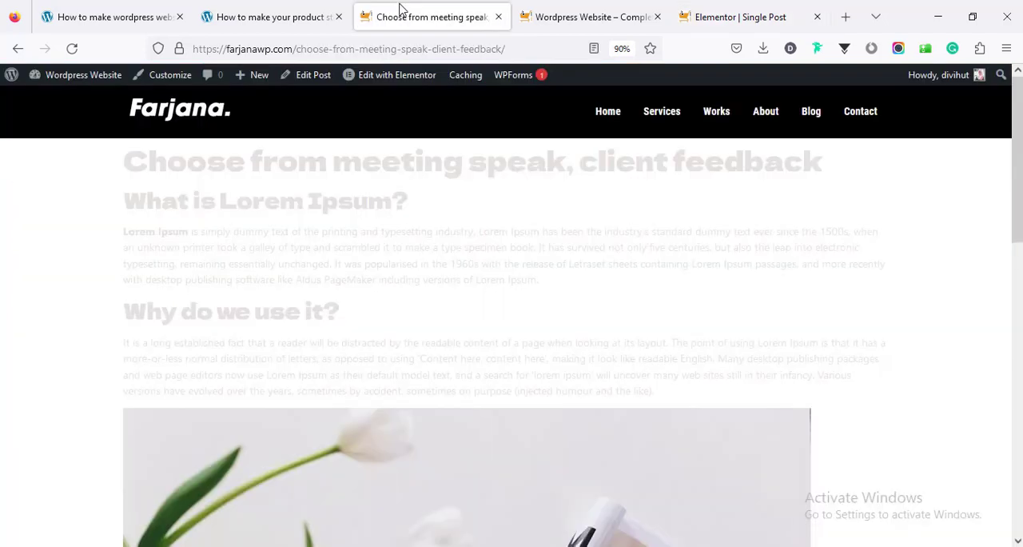
right_click(73, 198)
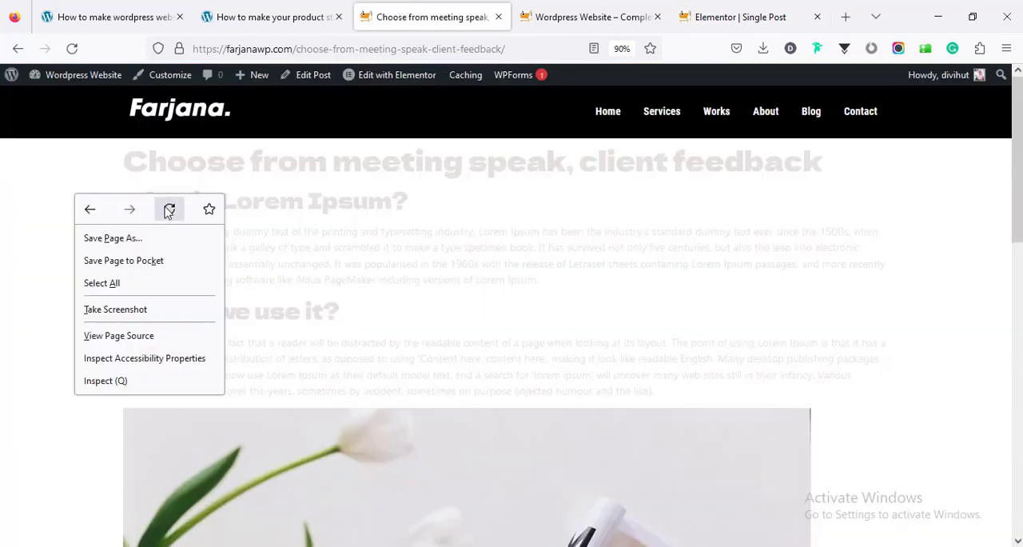
click(167, 208)
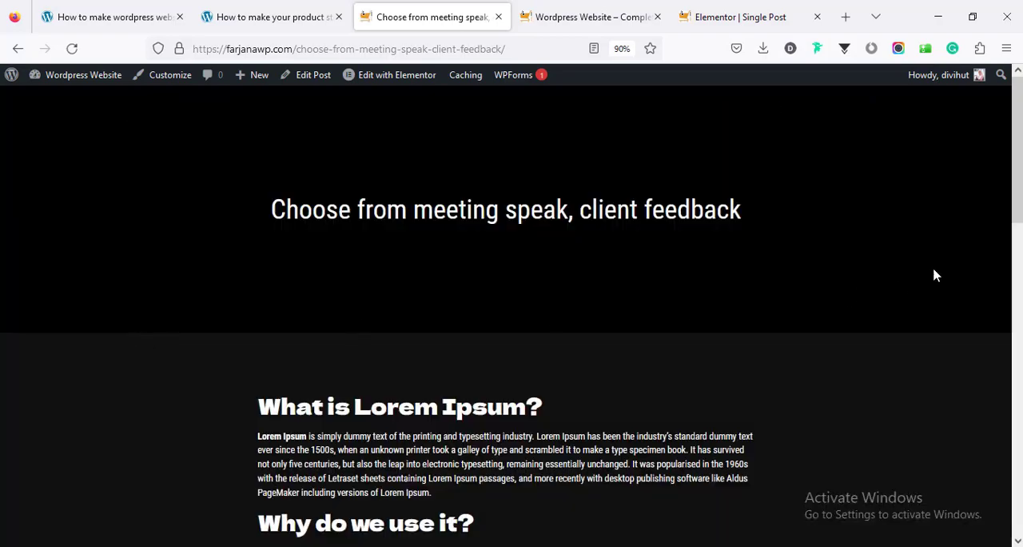
mouse_move(1018, 197)
mouse_down()
mouse_move(1019, 515)
mouse_move(1018, 189)
mouse_up()
Set the Post Title widget's font family to Dela Gothic One in the Single Post template
click(734, 11)
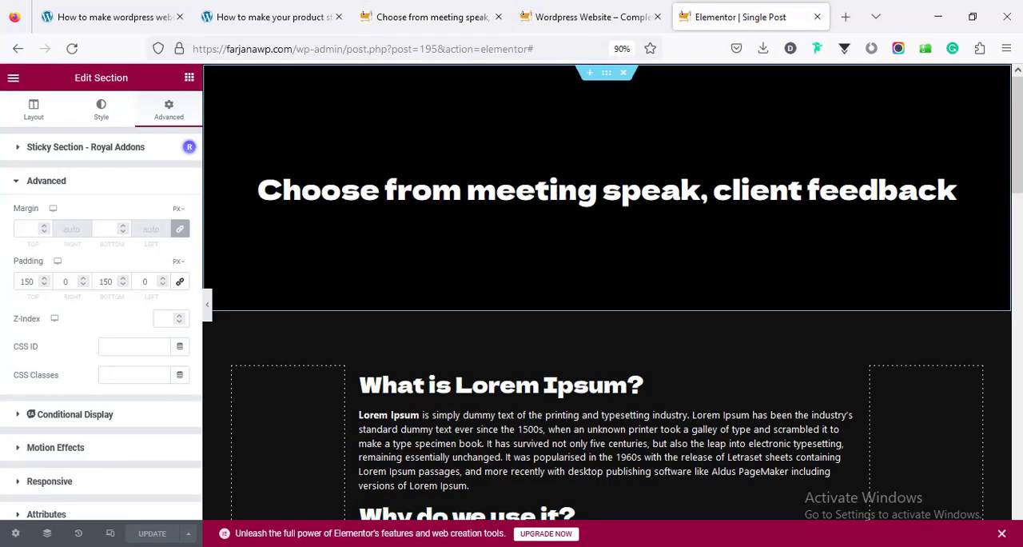
click(529, 192)
click(180, 211)
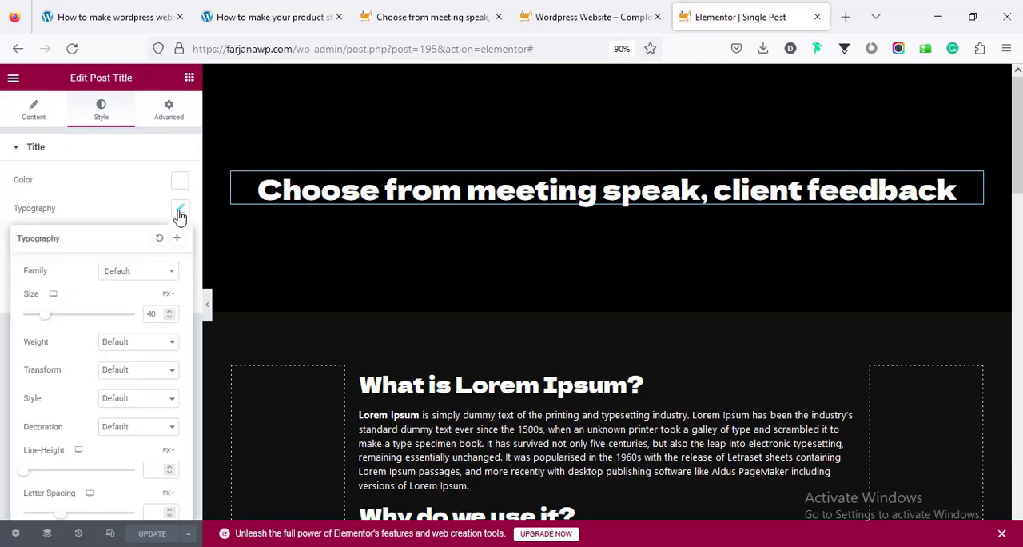
click(144, 278)
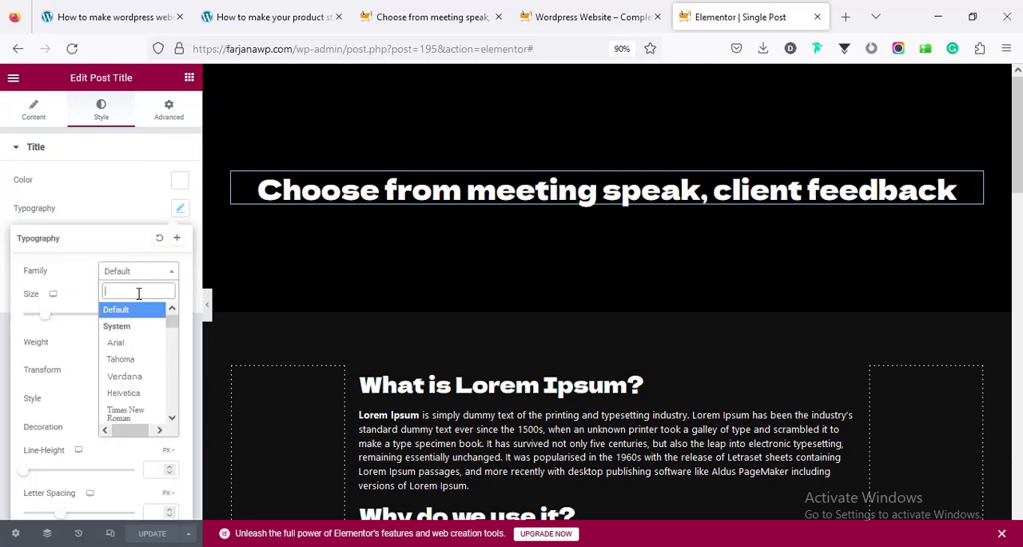
text(gothi)
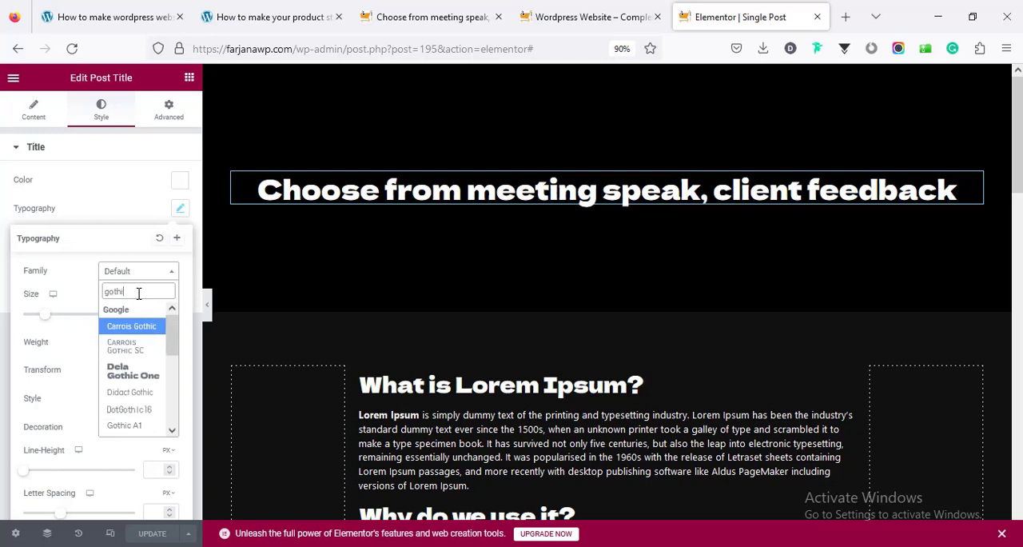
click(125, 373)
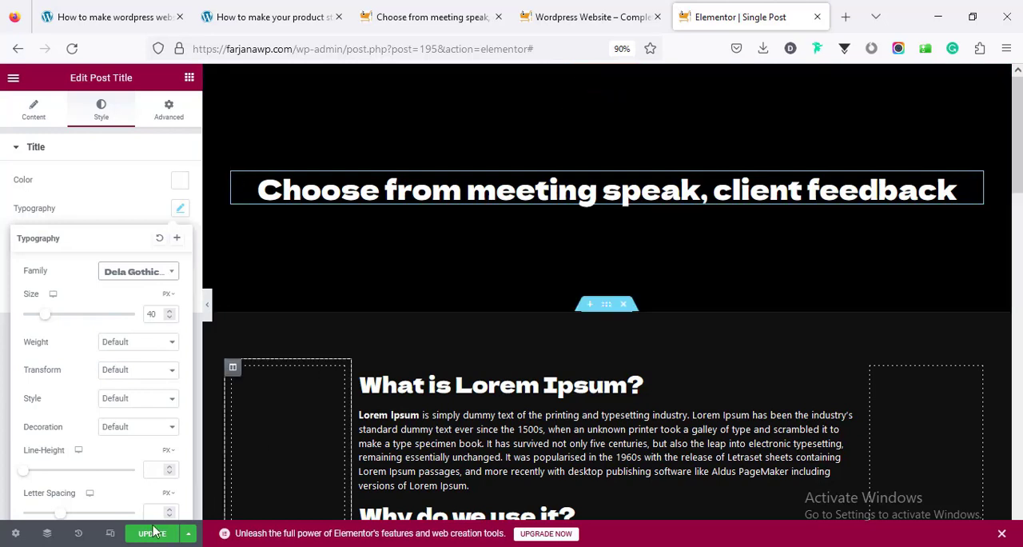
Check the post title's appearance in the tablet and mobile previews
click(109, 532)
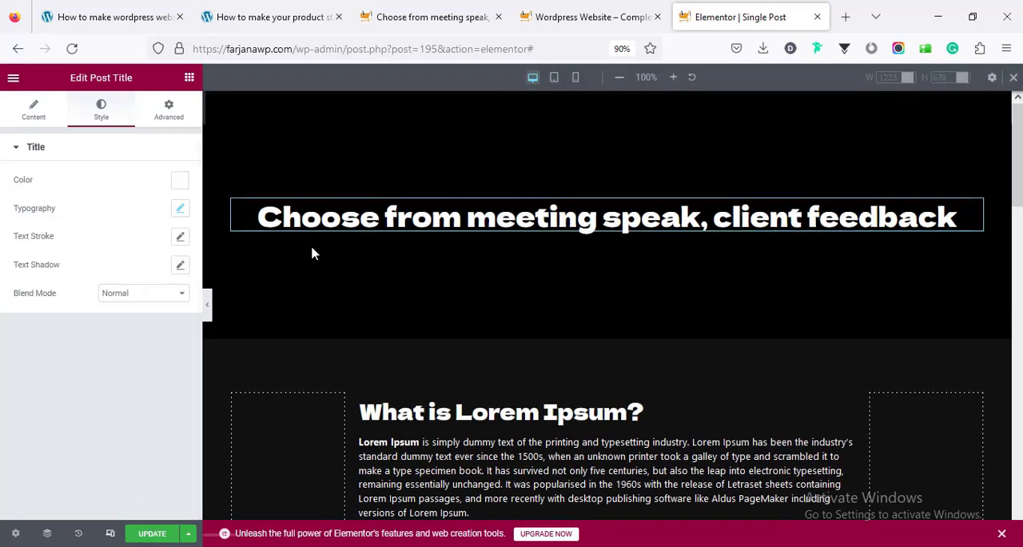
click(554, 78)
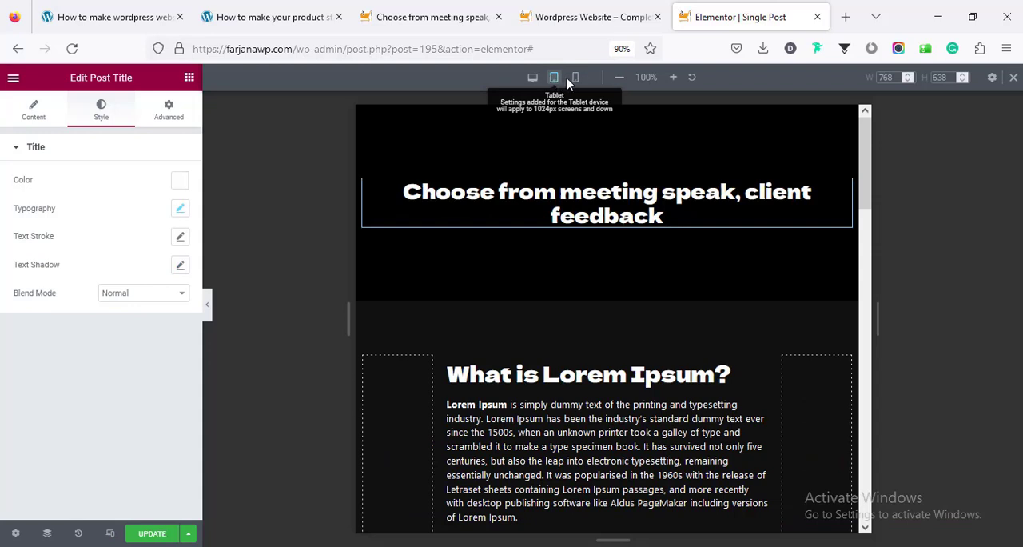
click(575, 78)
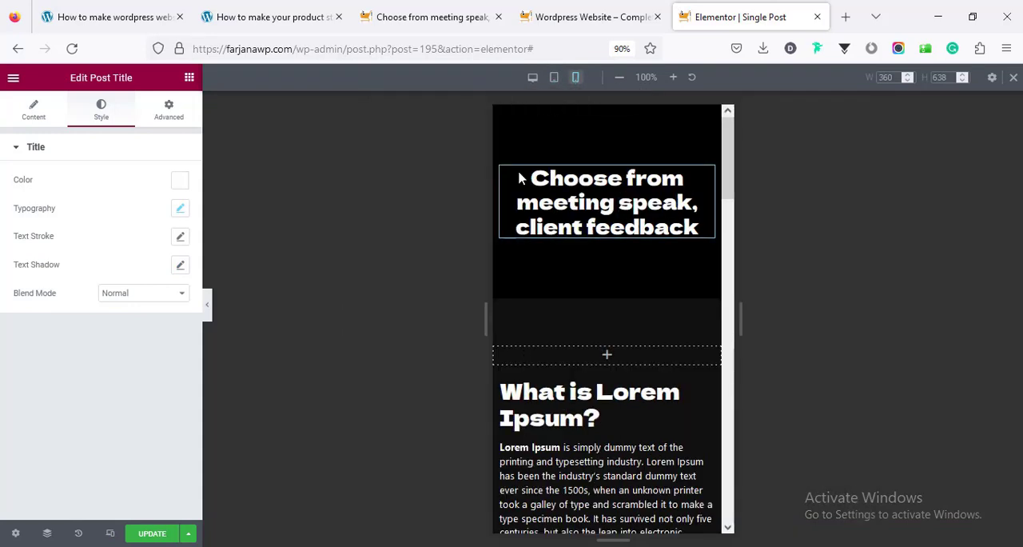
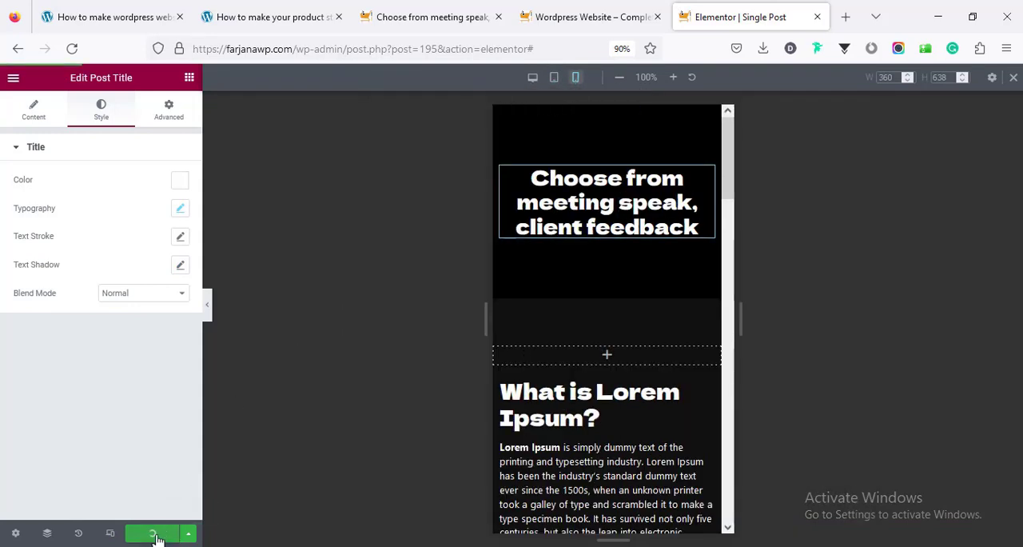
Reload the live "Choose from meeting speak, client feedback" post and review the title font and the page down to the comment form
click(540, 7)
click(440, 5)
right_click(245, 249)
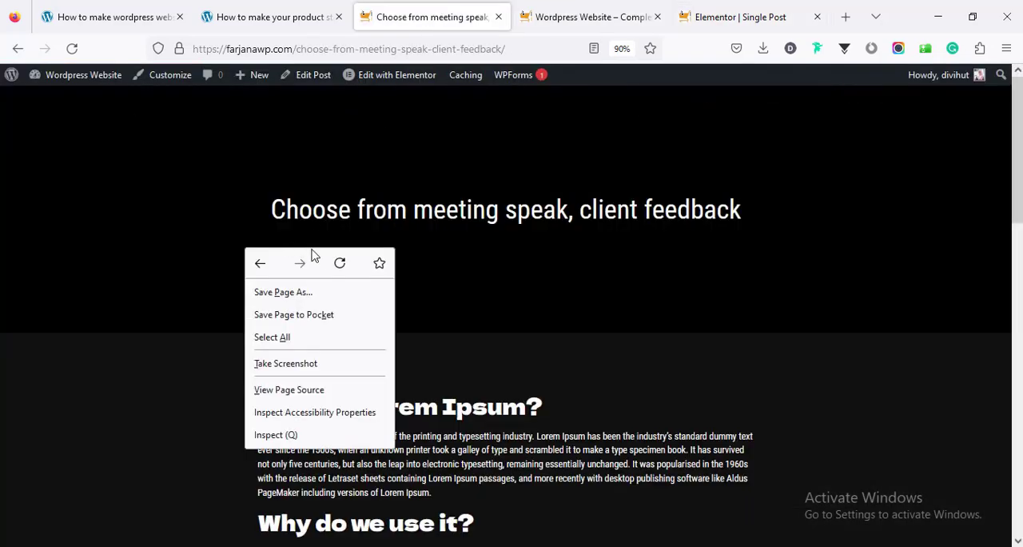
click(339, 263)
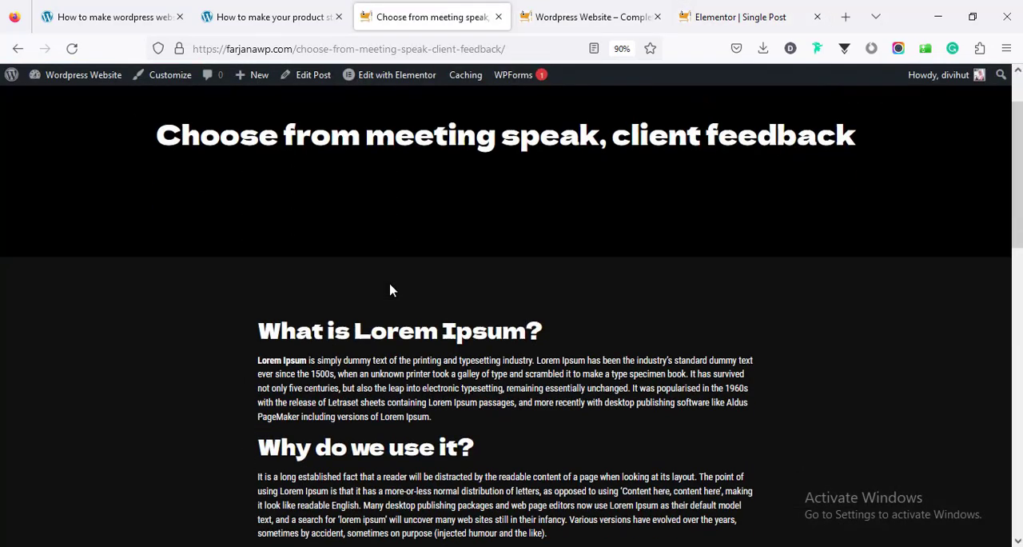
scroll(391, 288, down, 10)
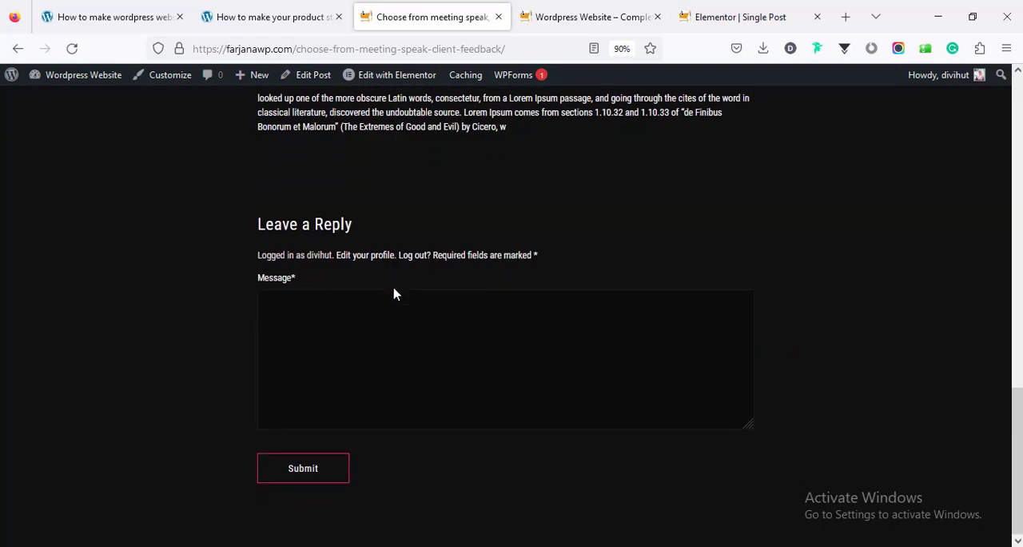
scroll(395, 296, up, 10)
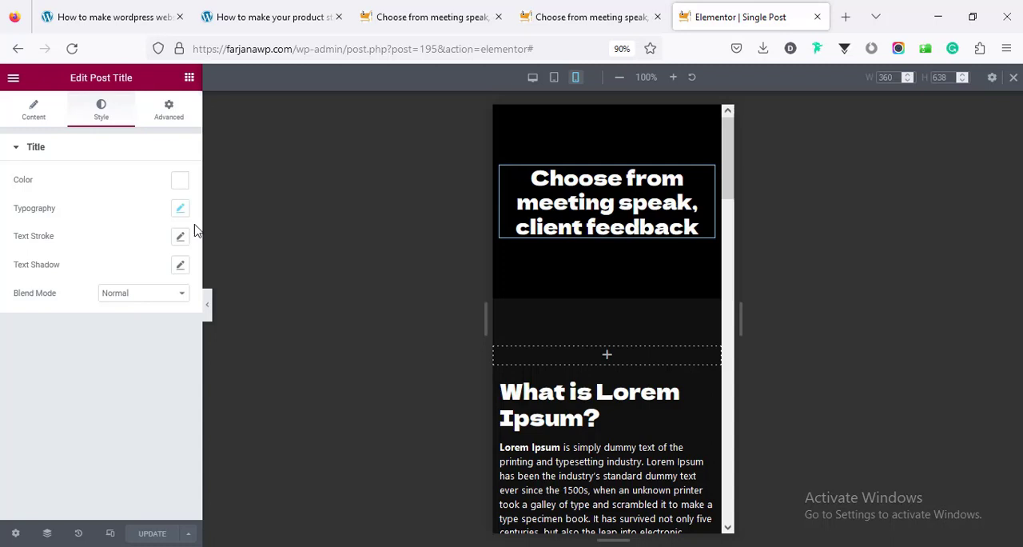
Exit the Single Post template editor and return to the Royal Addons Theme Builder after viewing the live post
click(13, 80)
click(135, 295)
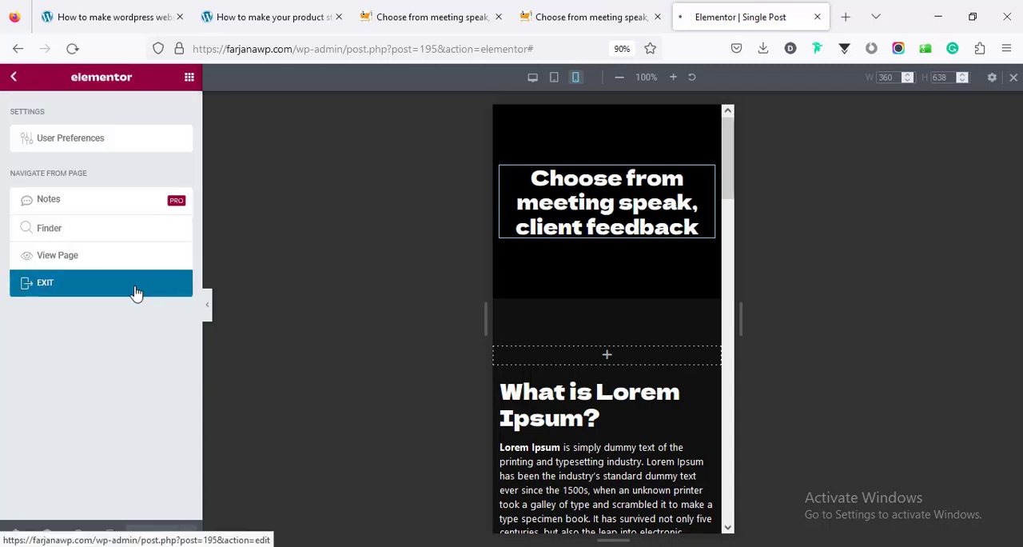
click(381, 19)
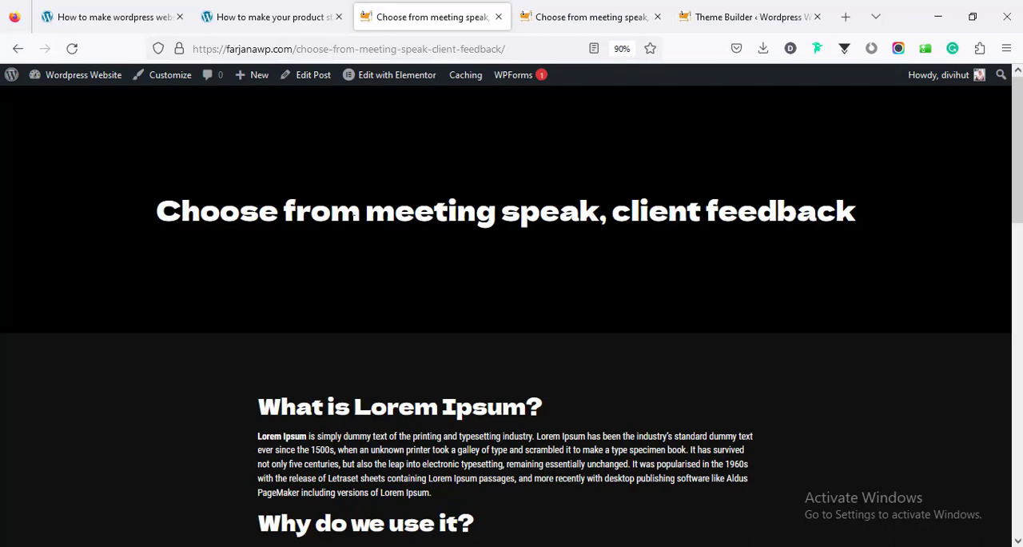
drag(1016, 189, 1016, 120)
click(703, 16)
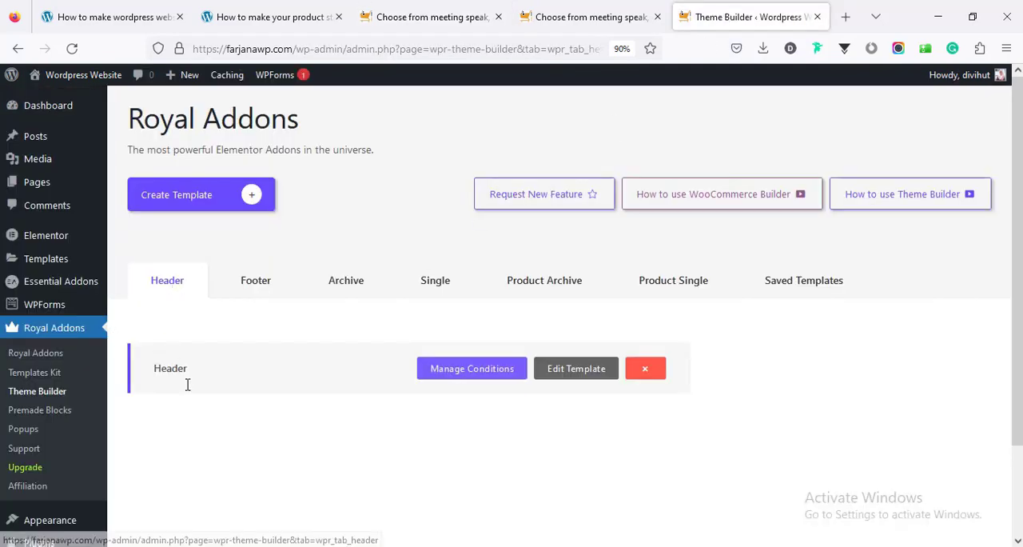
Enable showing the Header template on Elementor Canvas pages in its display conditions and save them
click(480, 370)
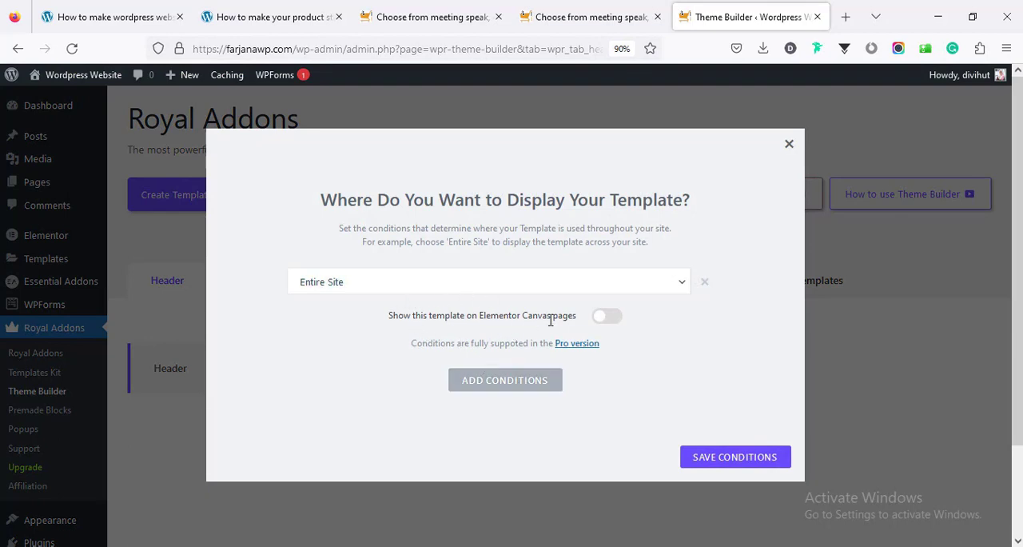
click(605, 318)
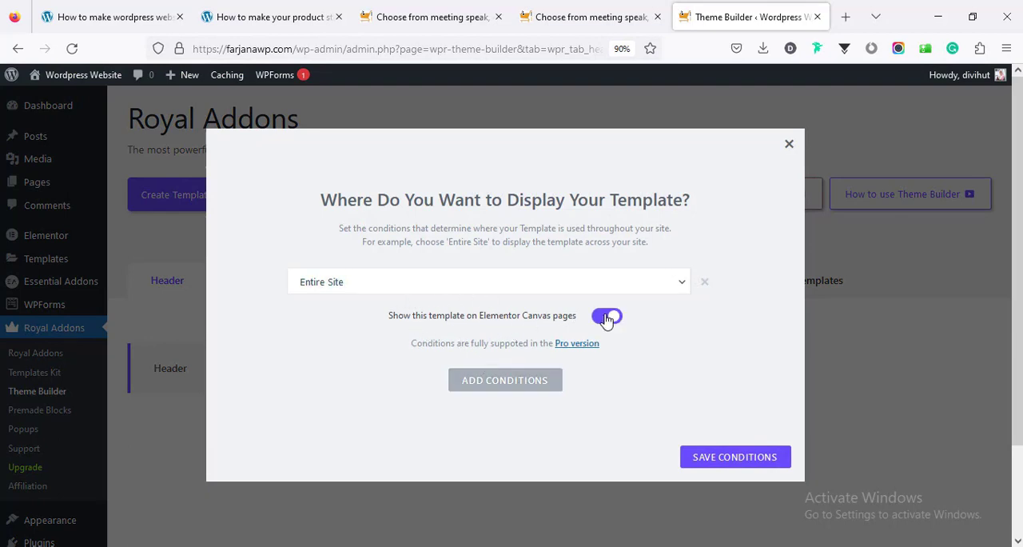
click(701, 460)
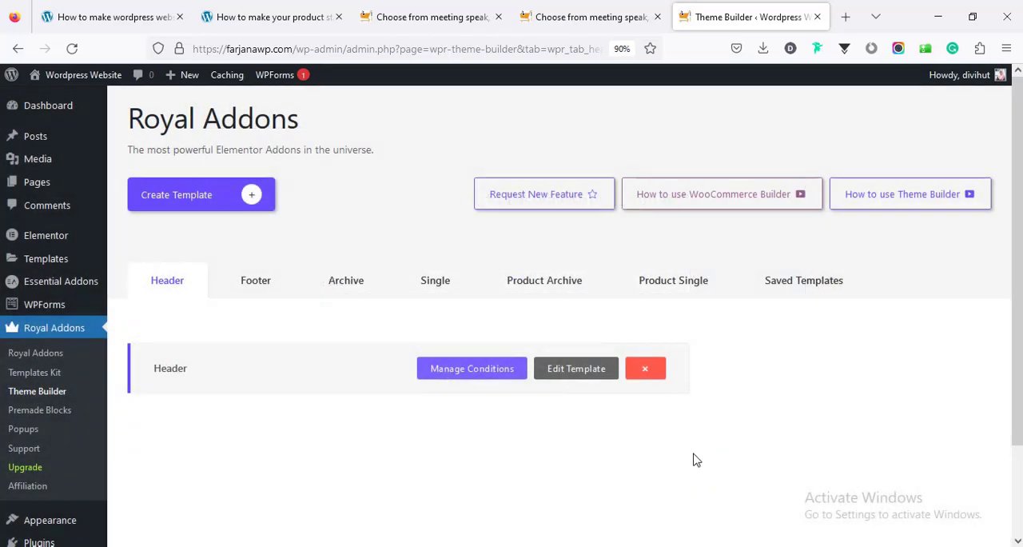
Reload the live post and check that the header is displayed above the title section
click(374, 18)
right_click(375, 154)
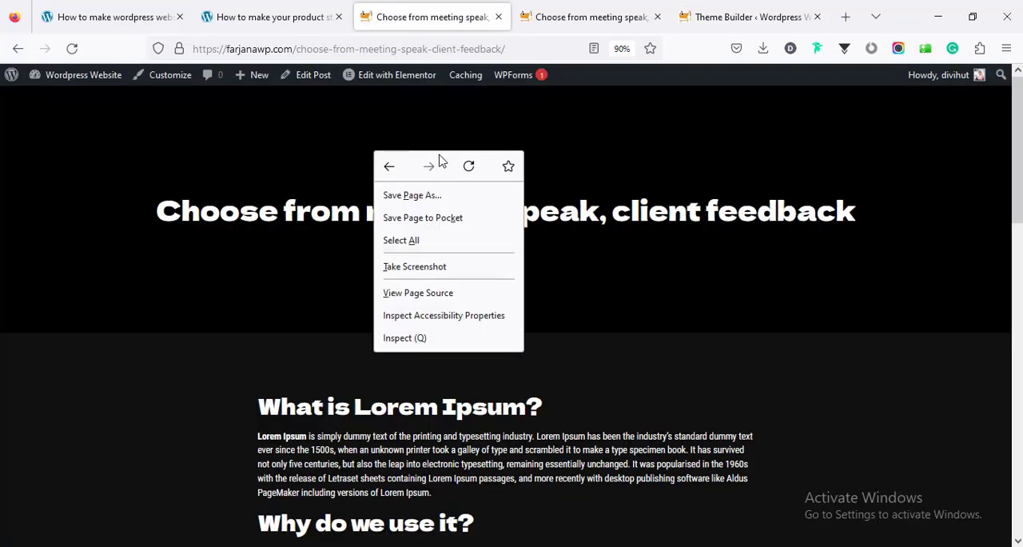
click(470, 166)
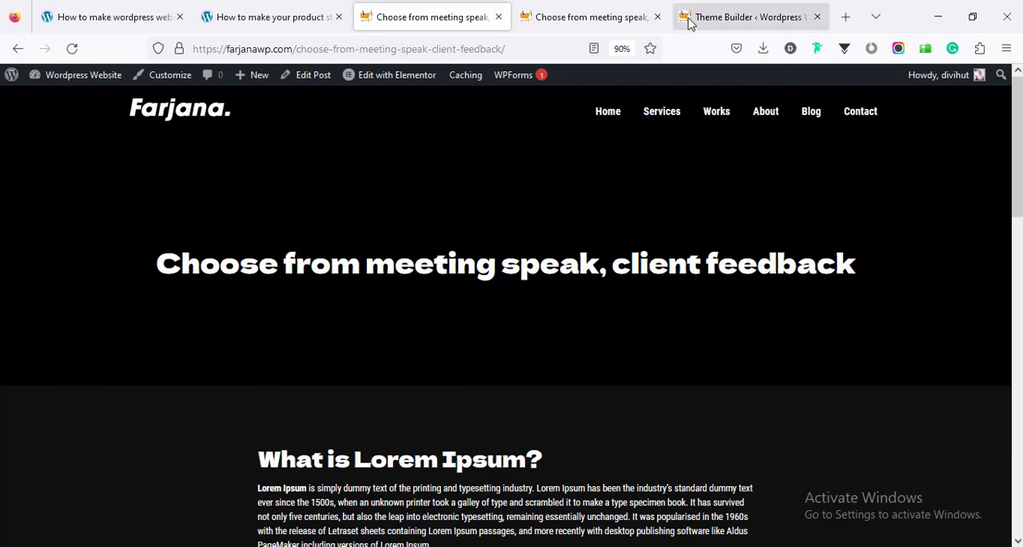
Enable showing the Footer template on Elementor Canvas pages in its display conditions and save them
click(719, 16)
click(266, 289)
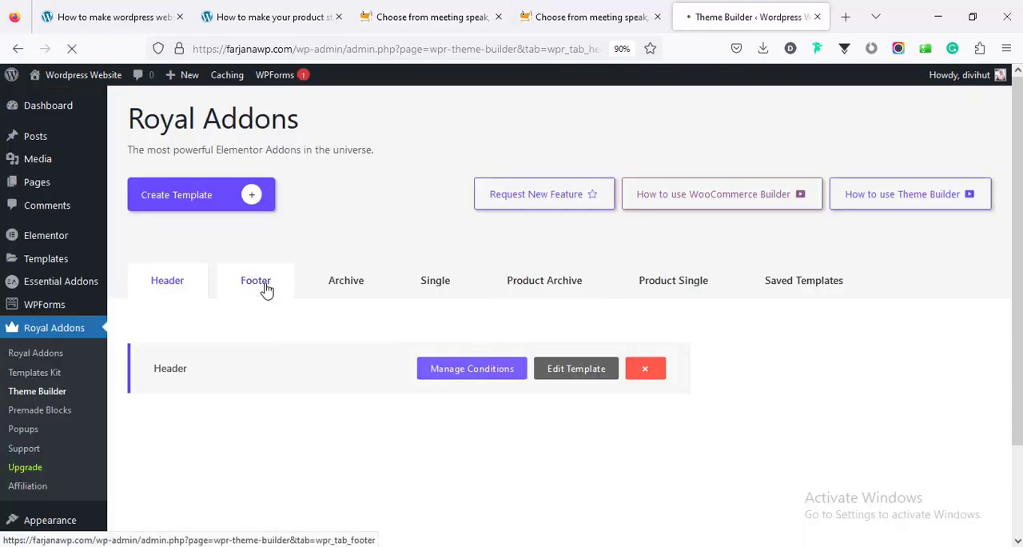
click(503, 368)
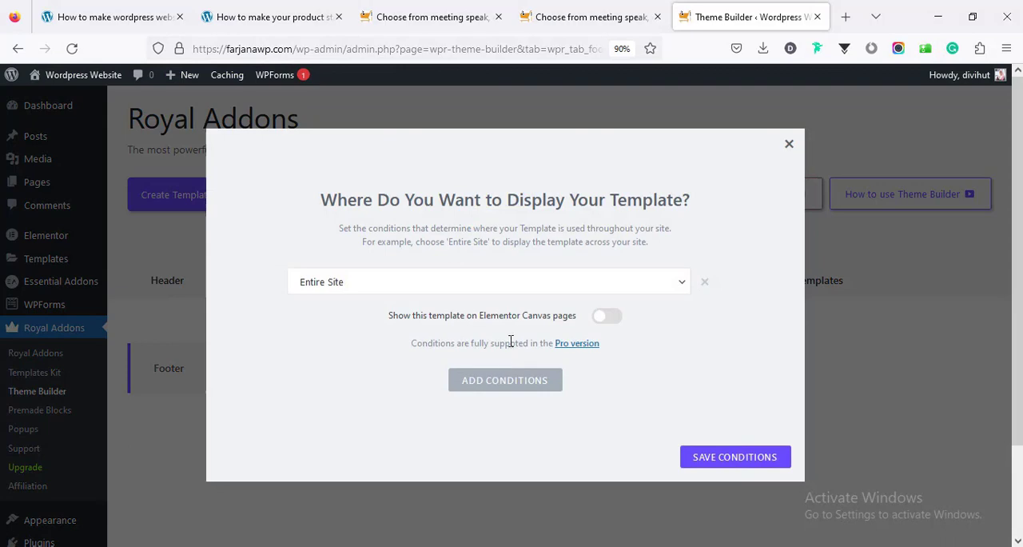
click(600, 320)
click(696, 459)
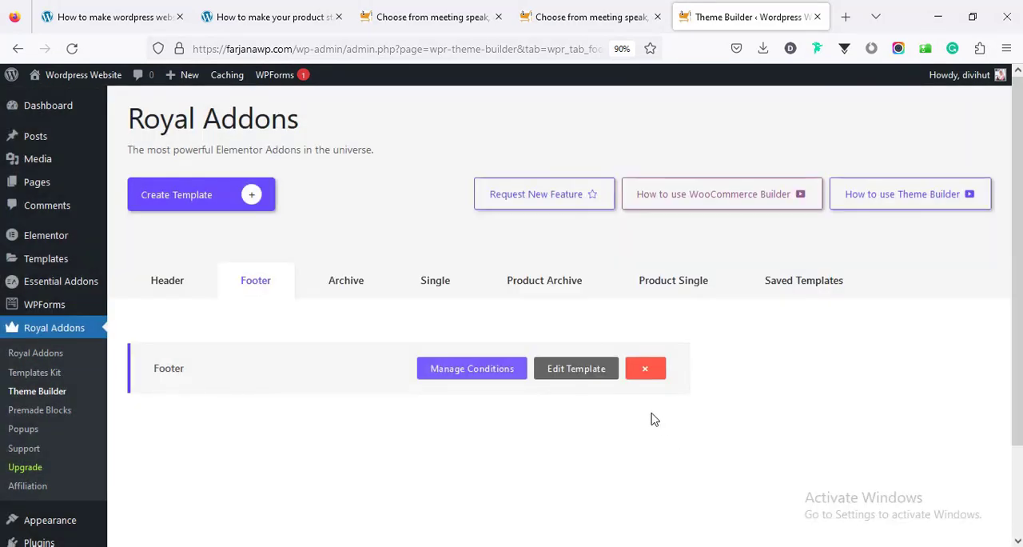
Reload the live post, check its header and footer, and follow the header logo to view the homepage
click(444, 20)
right_click(380, 200)
click(475, 214)
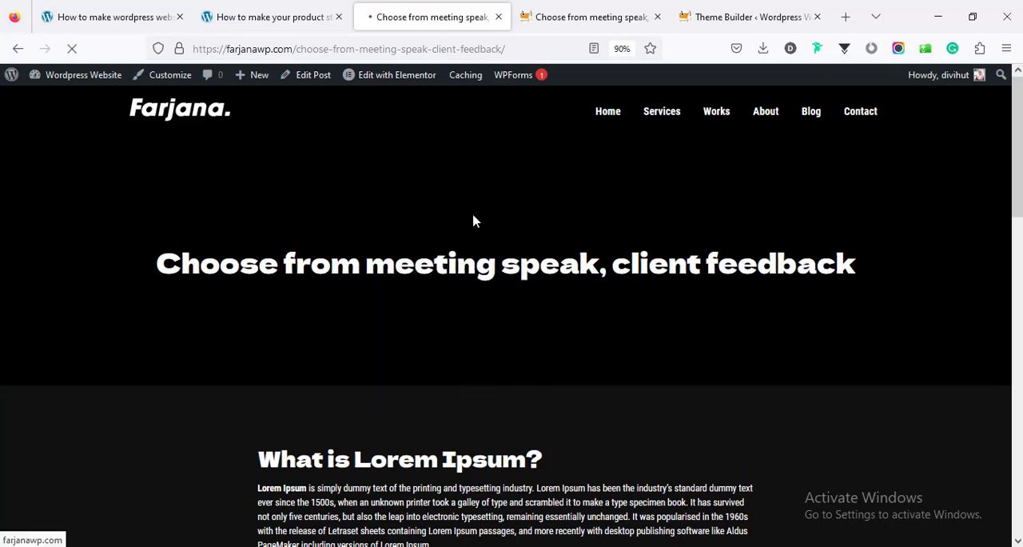
scroll(411, 376, down, 15)
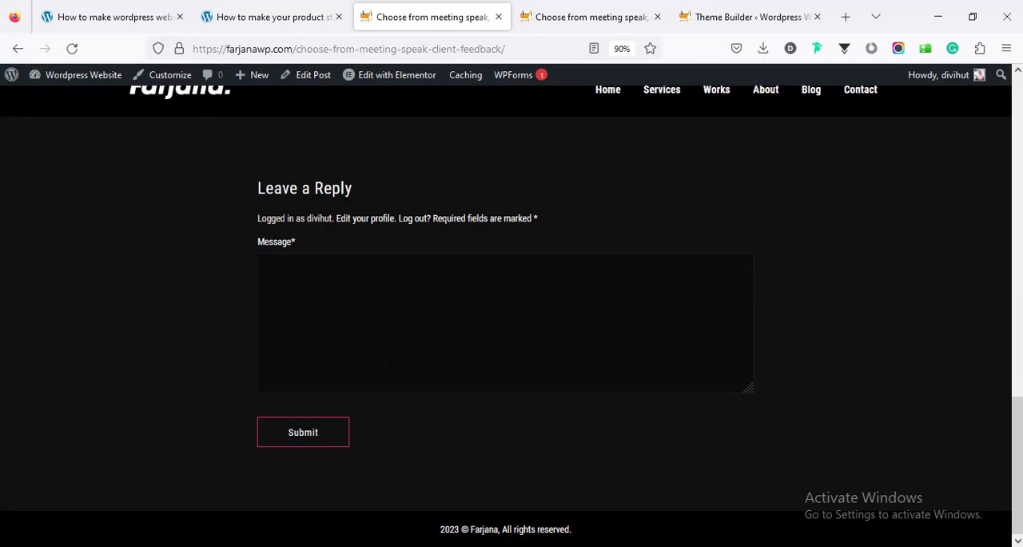
scroll(387, 365, up, 15)
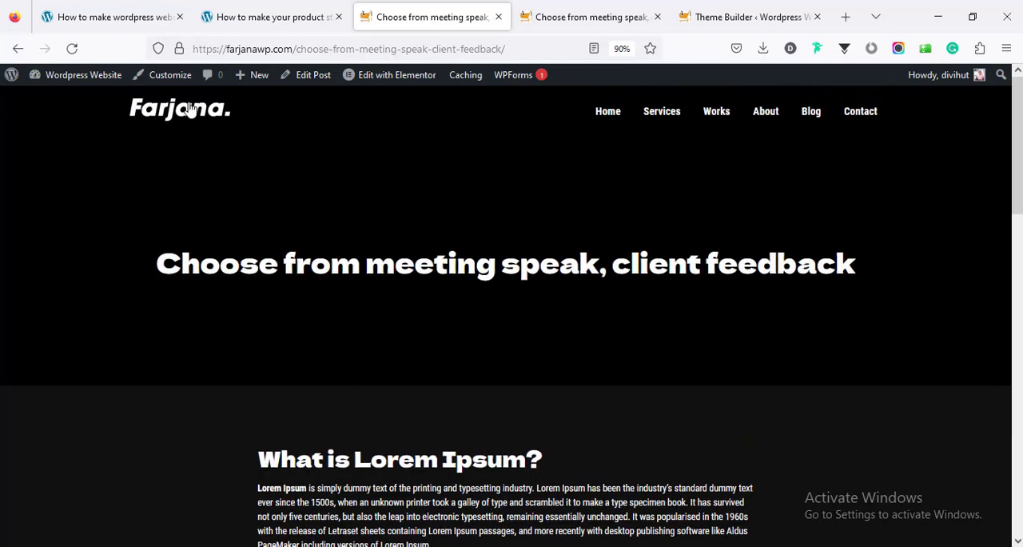
click(189, 110)
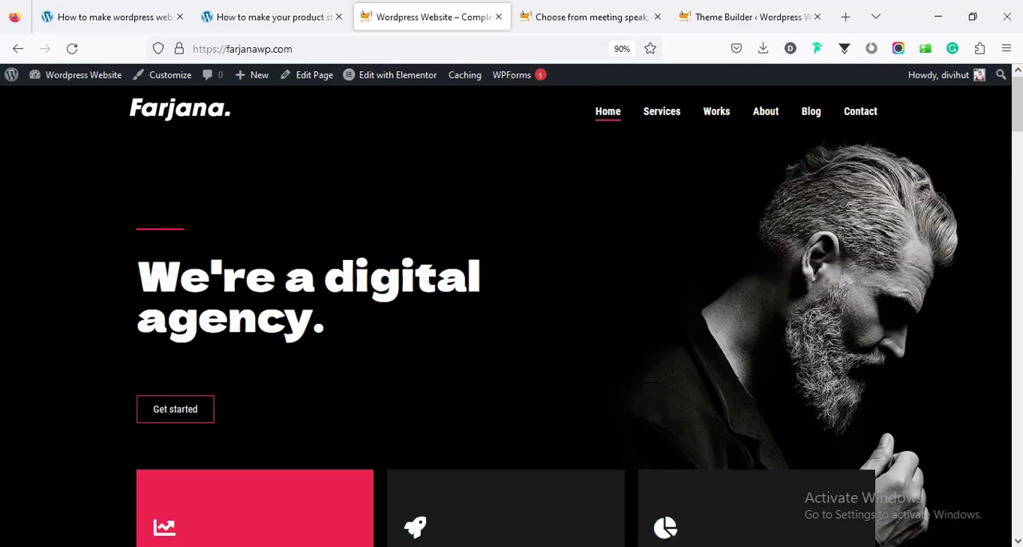
drag(1019, 134, 1018, 106)
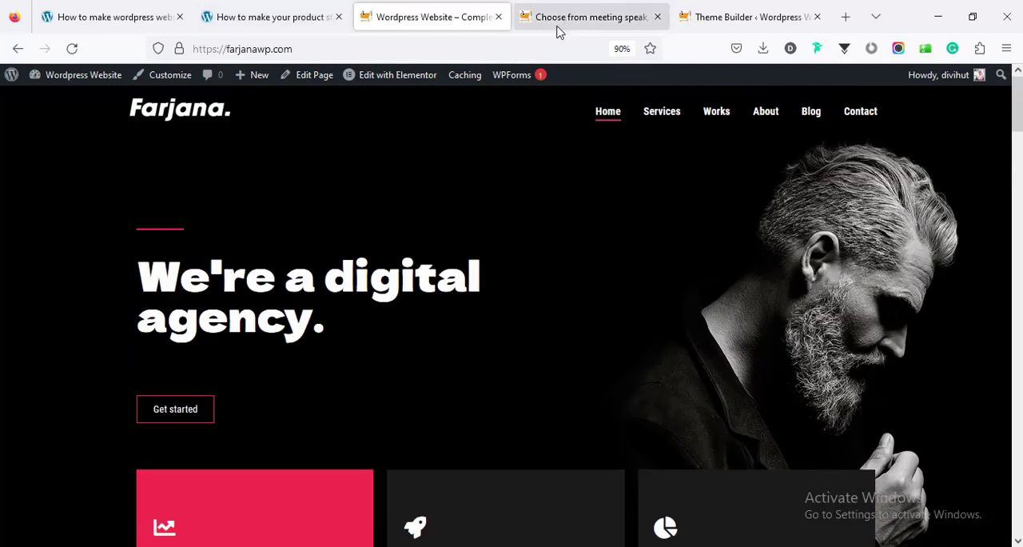
Open the site's Customizer in a new browser tab and go to the Site Identity settings
mouse_move(87, 76)
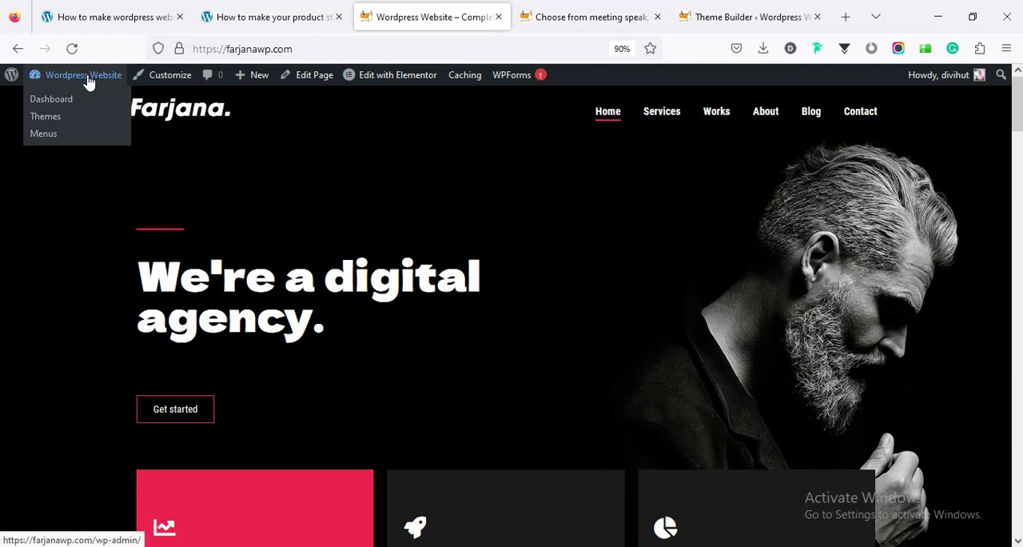
middle_click(157, 83)
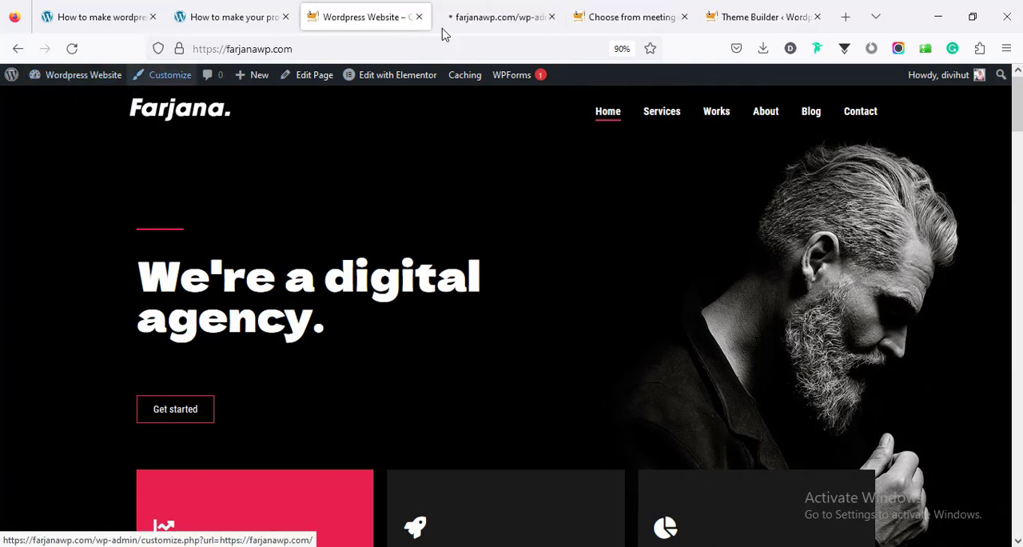
click(502, 17)
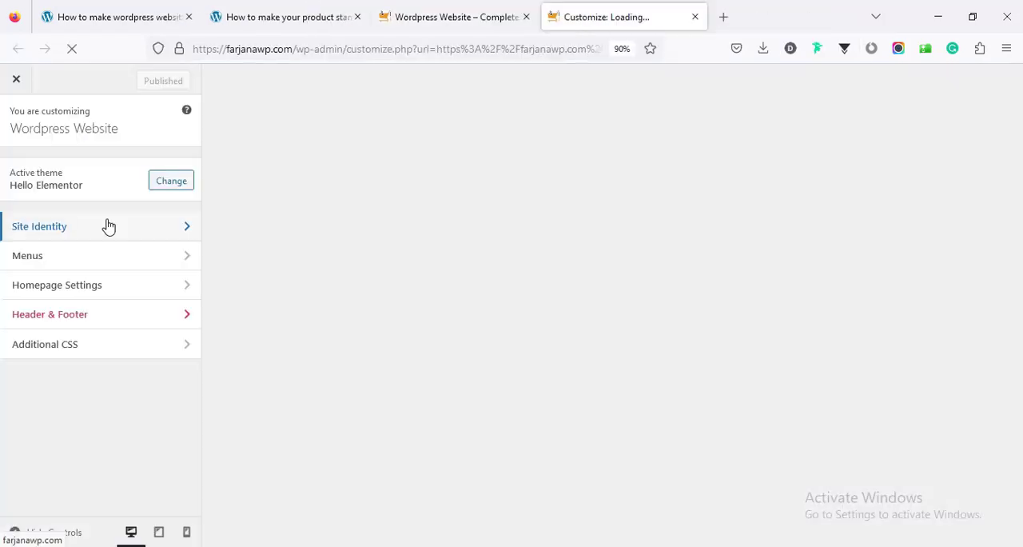
click(105, 220)
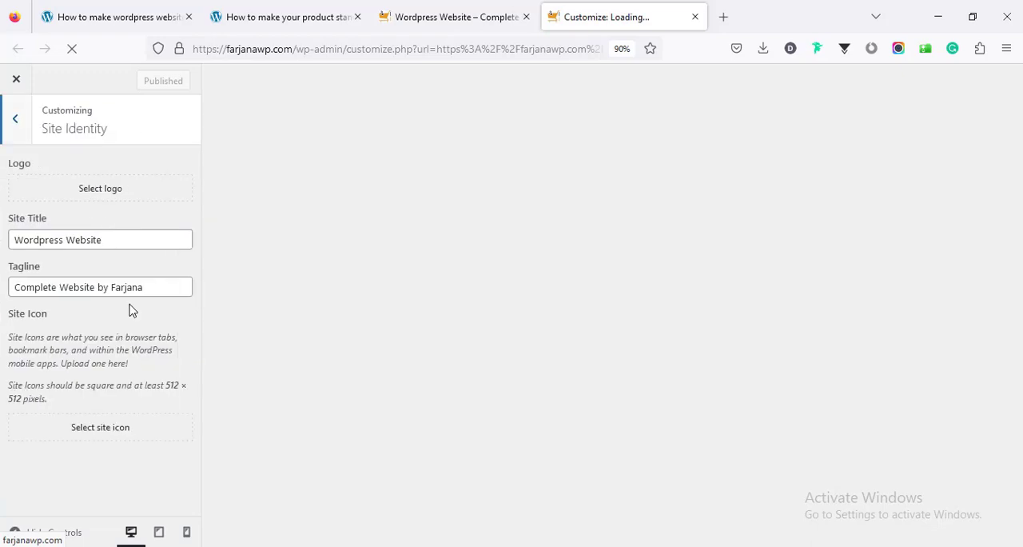
Set logo-1.png from the media library as the site icon, cropped to the logo's first letters, and publish the change
click(92, 430)
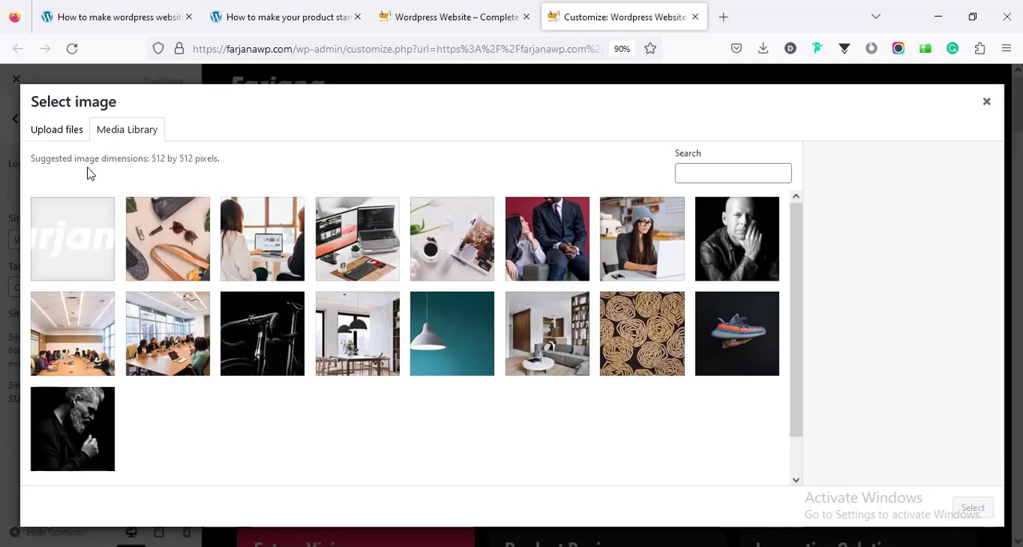
click(69, 231)
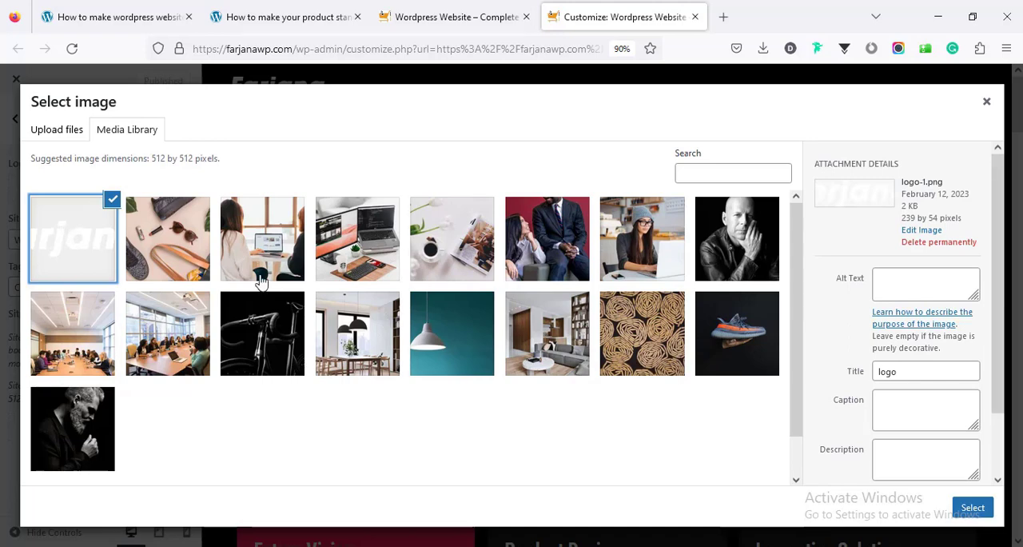
click(972, 507)
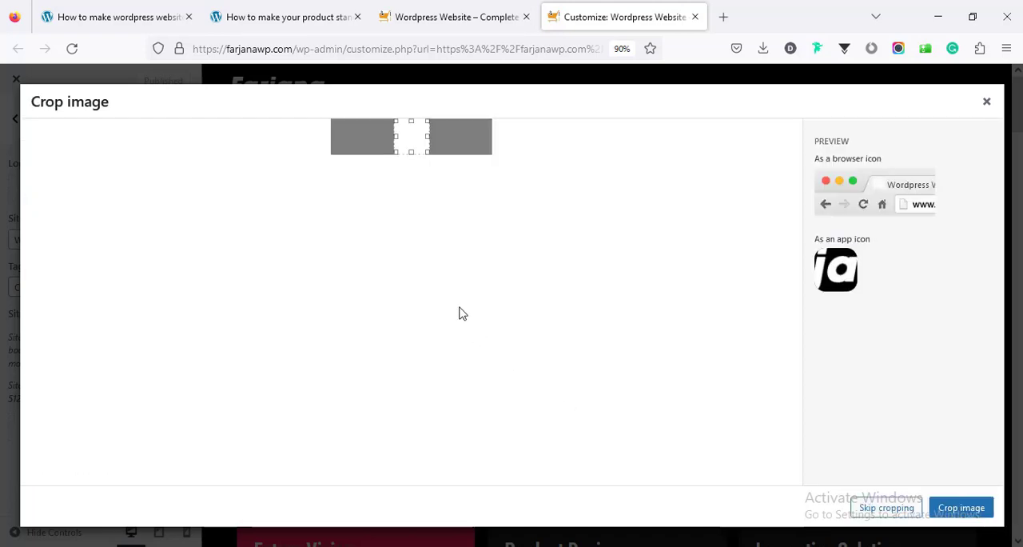
drag(408, 138, 336, 137)
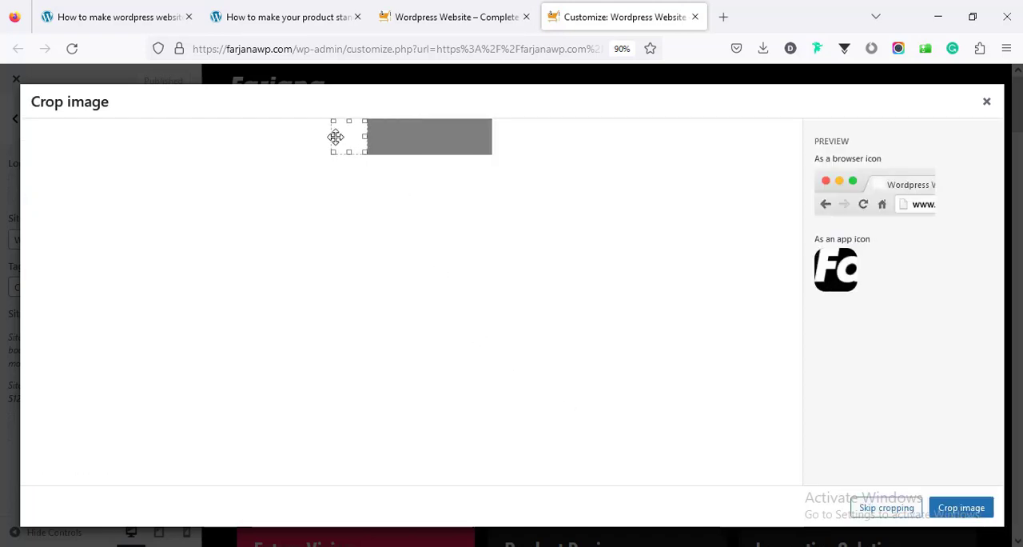
click(949, 515)
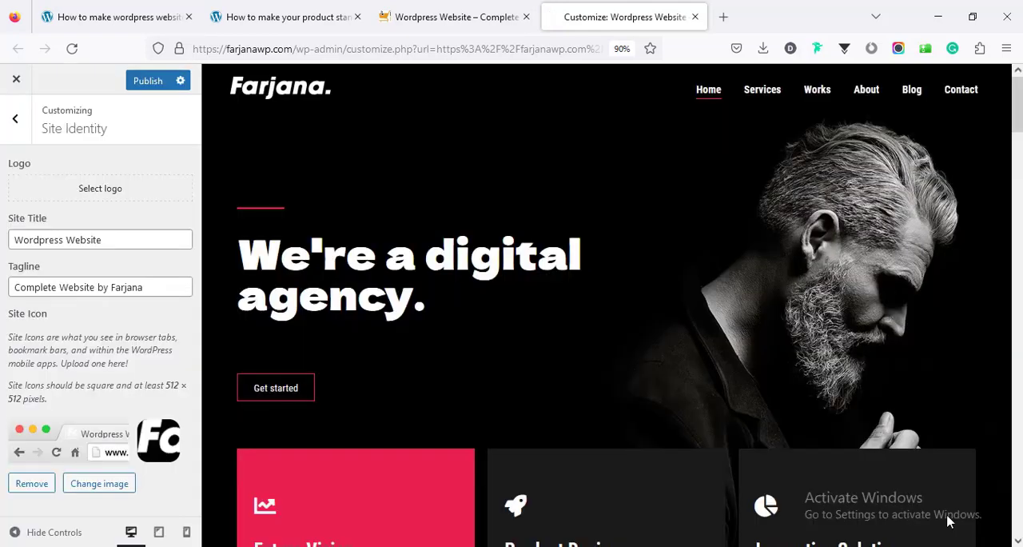
click(154, 82)
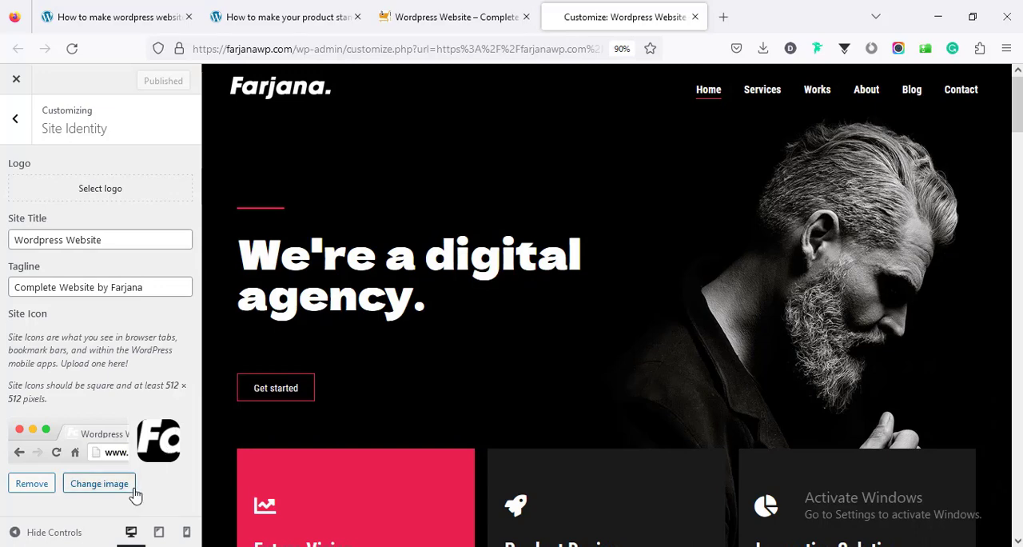
Replace the site icon with the shoe image 1.jpg, accept the default crop and publish the change
click(80, 483)
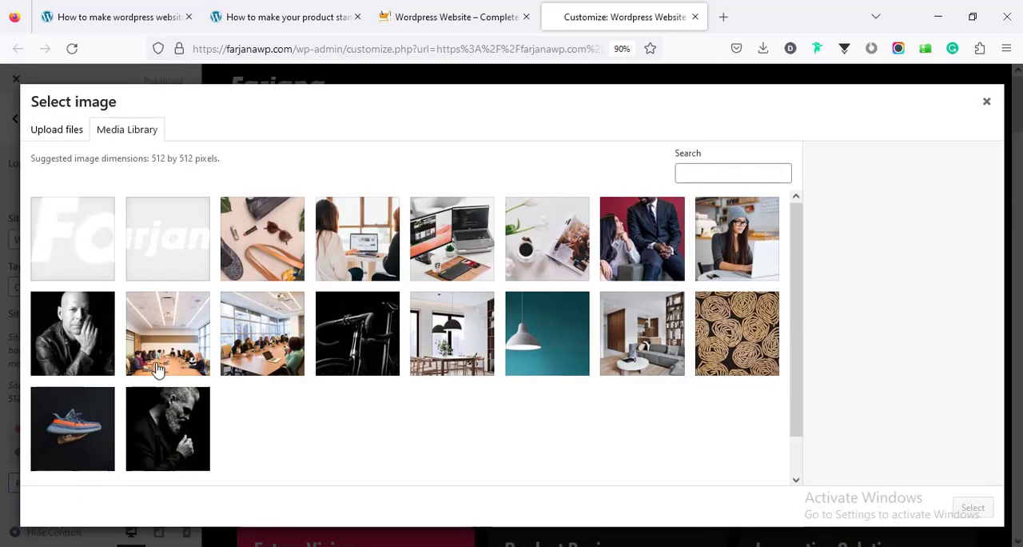
click(112, 410)
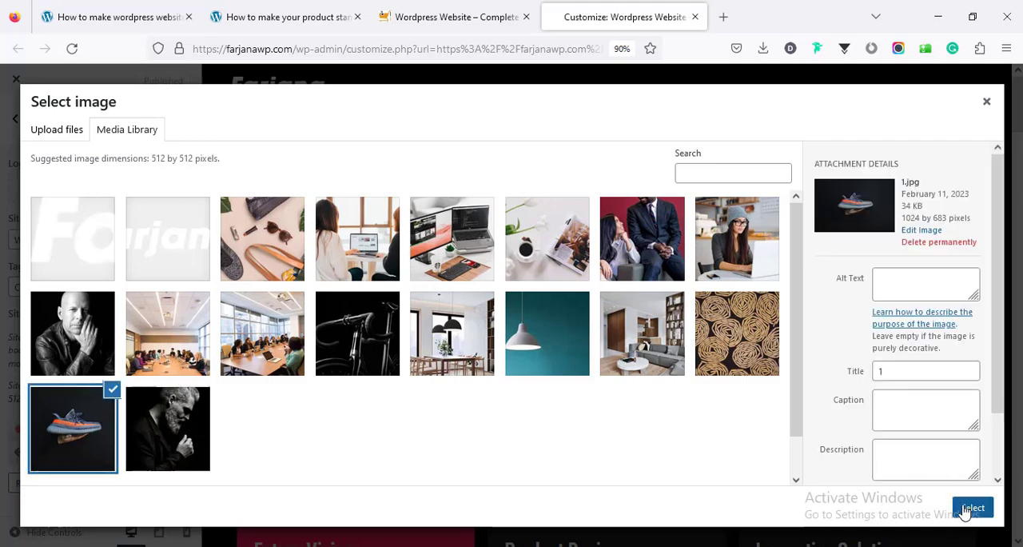
click(965, 511)
click(964, 509)
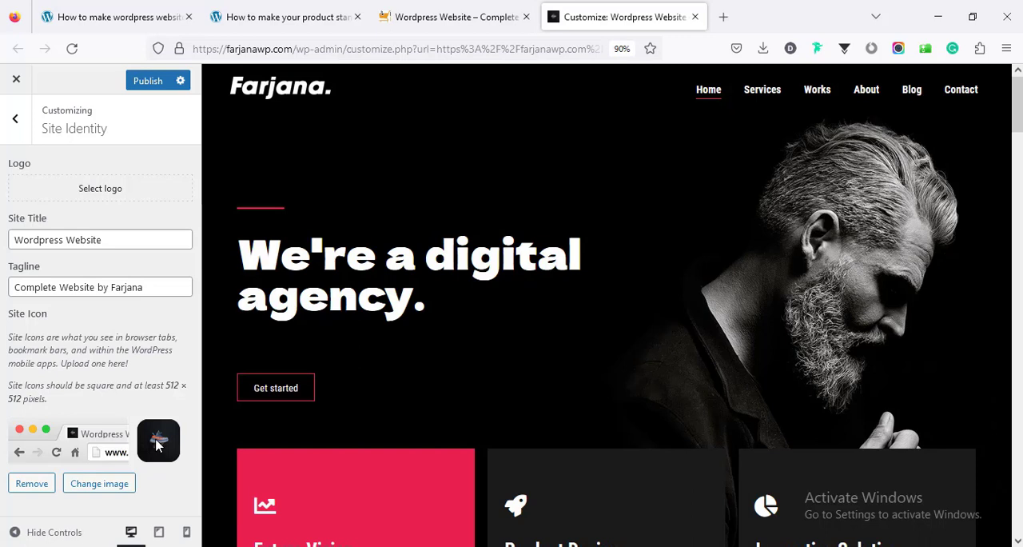
click(145, 82)
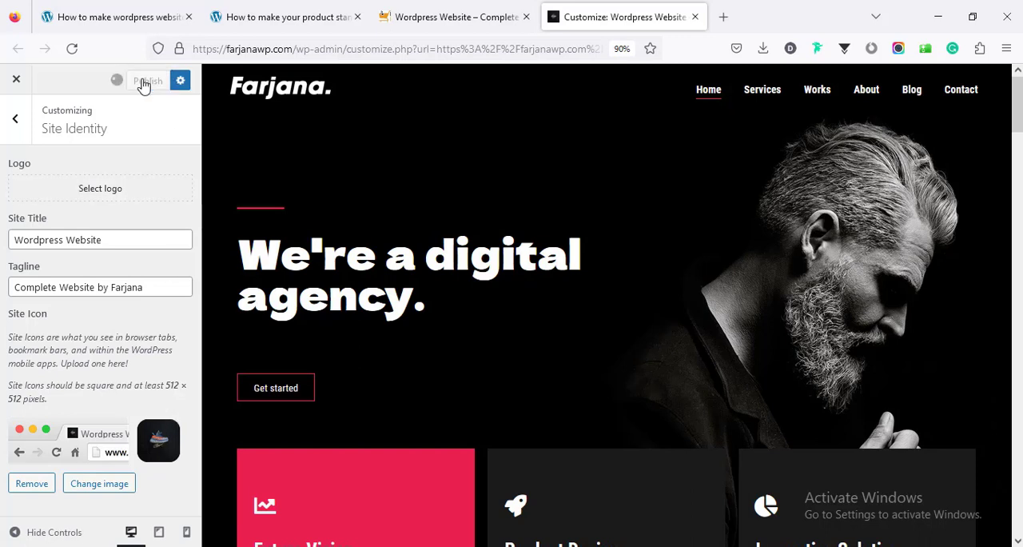
Reload the live homepage and check the site icon in the browser tab
click(465, 10)
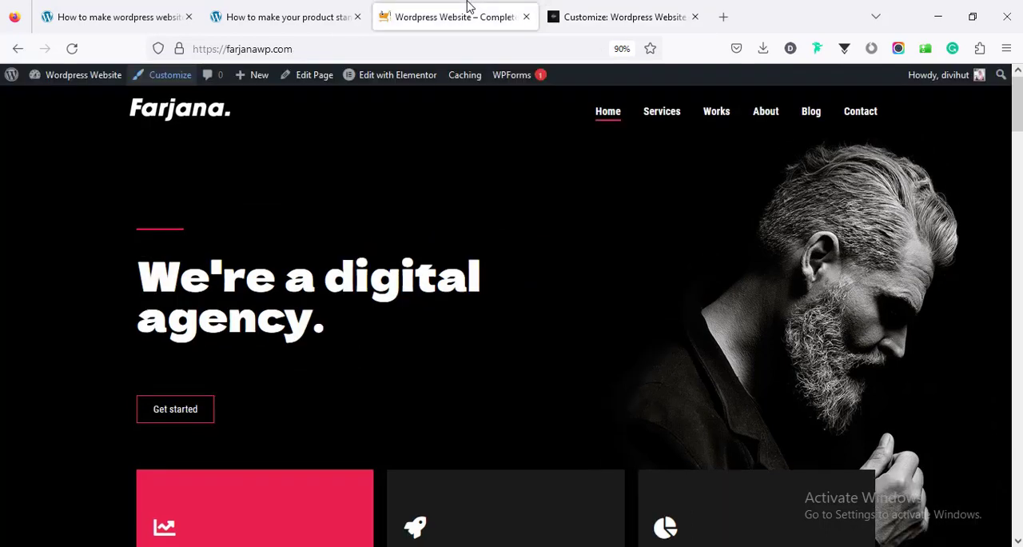
right_click(371, 172)
click(467, 187)
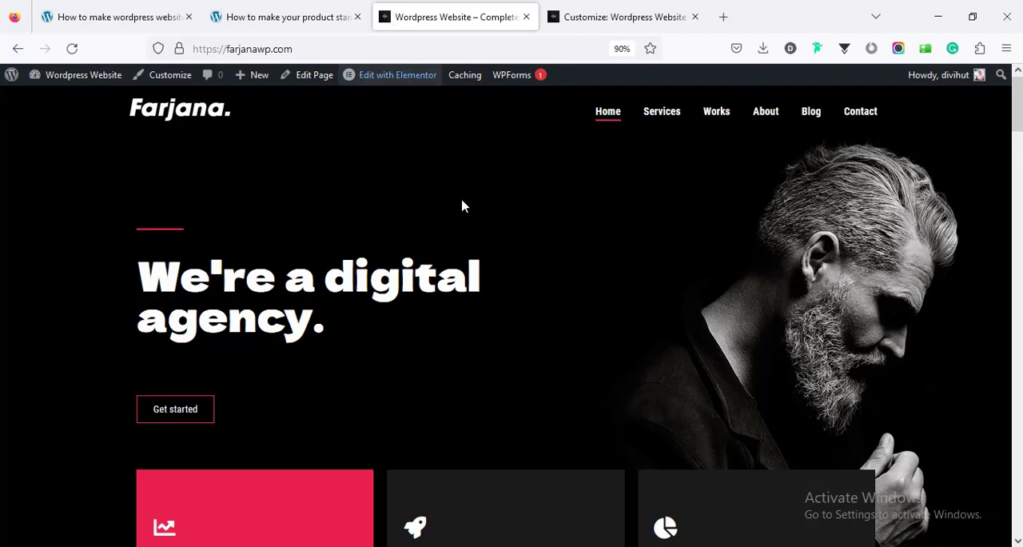
Review the finished live homepage from the hero section through services, works, about, testimonials and blog to the contact form
scroll(536, 372, down, 15)
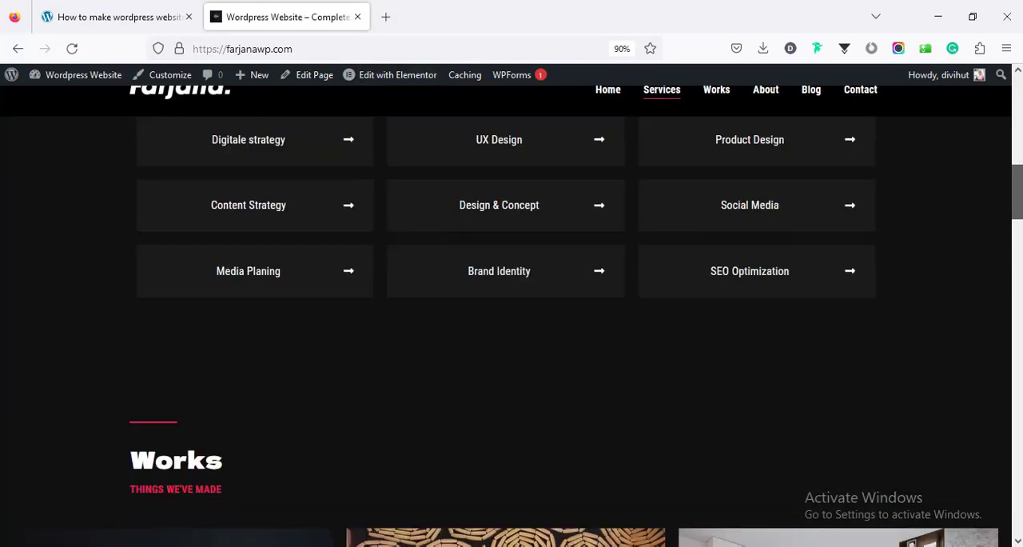
scroll(512, 331, down, 15)
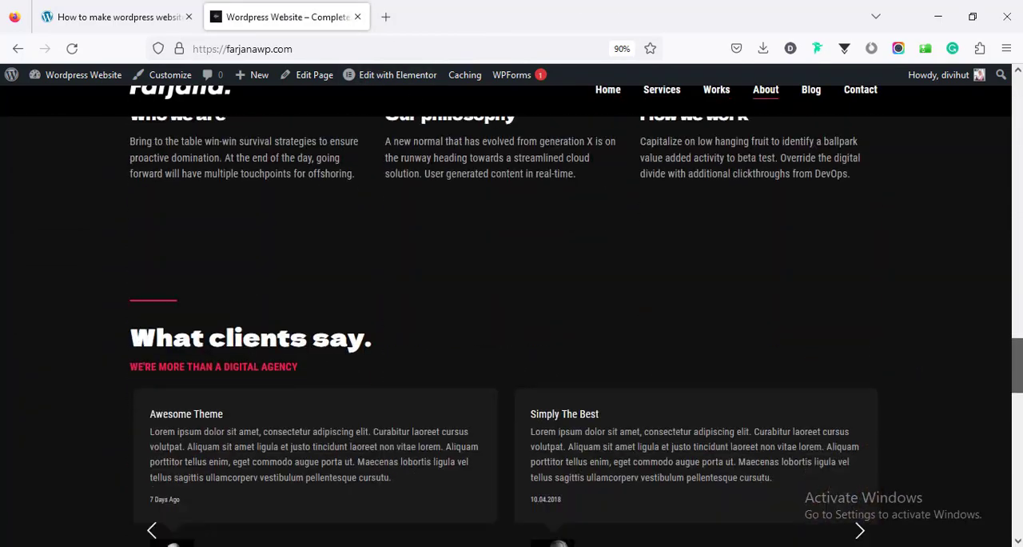
scroll(512, 331, down, 5)
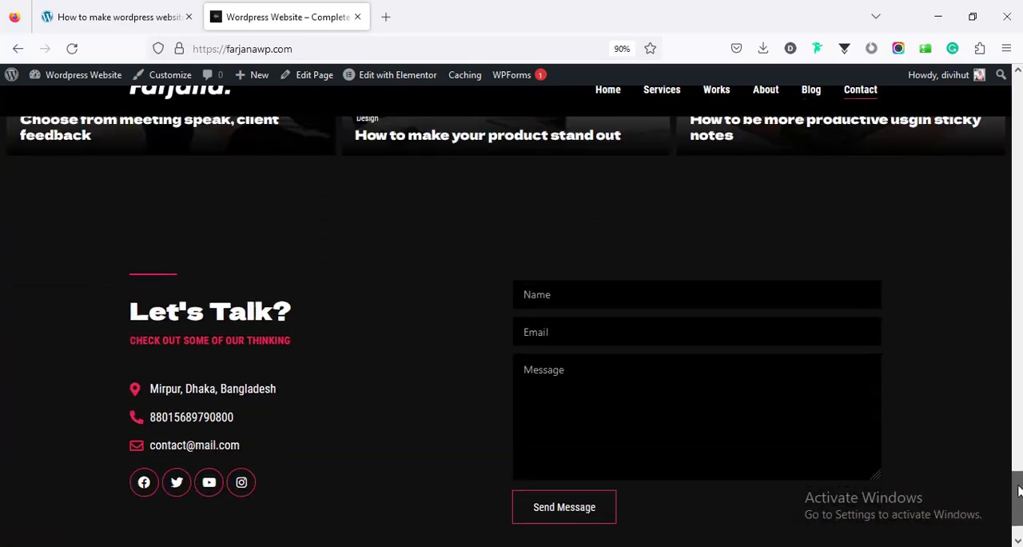
scroll(511, 331, up, 20)
scroll(512, 331, up, 10)
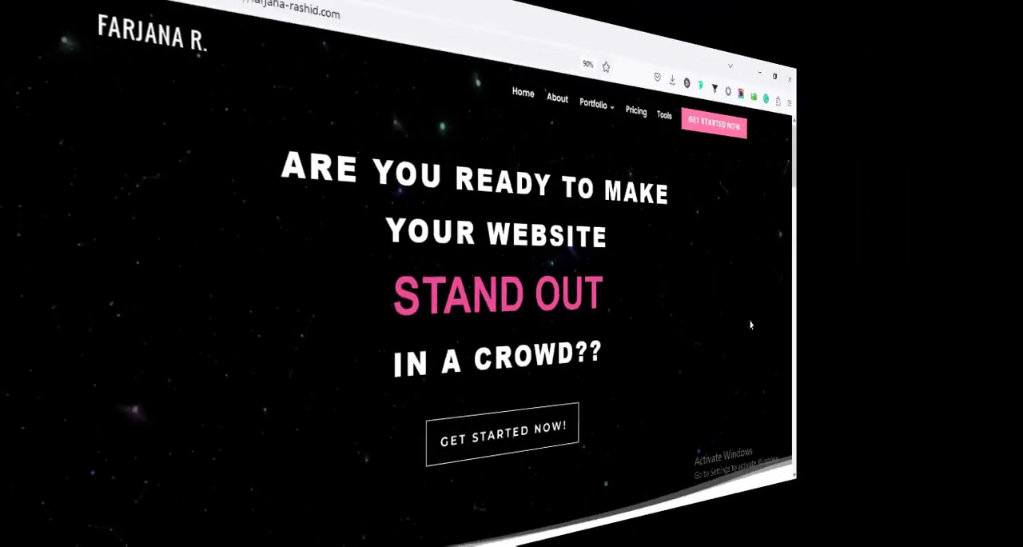
Open the Book Now page from the designer's portfolio homepage and examine the fields of its project request form
click(567, 442)
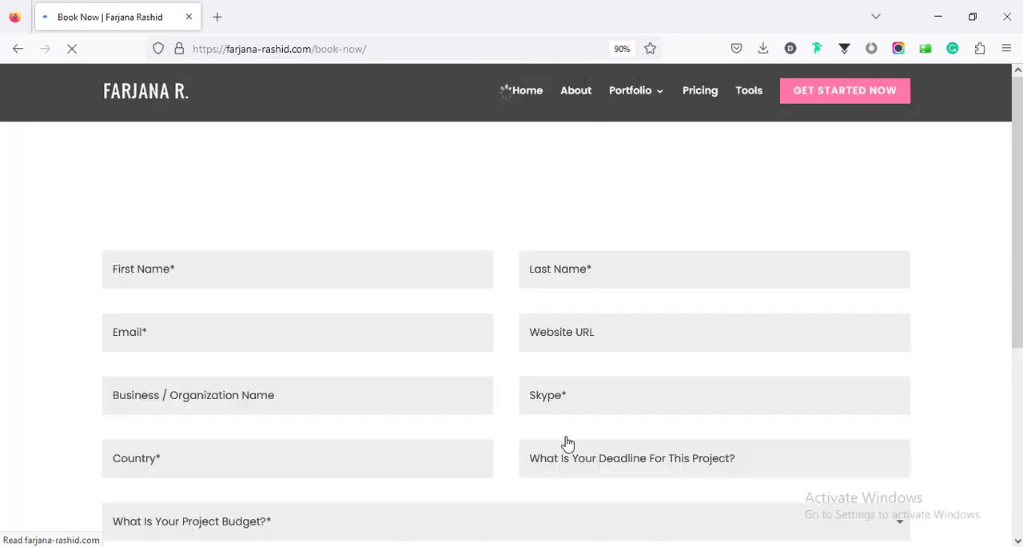
scroll(1009, 478, down, 5)
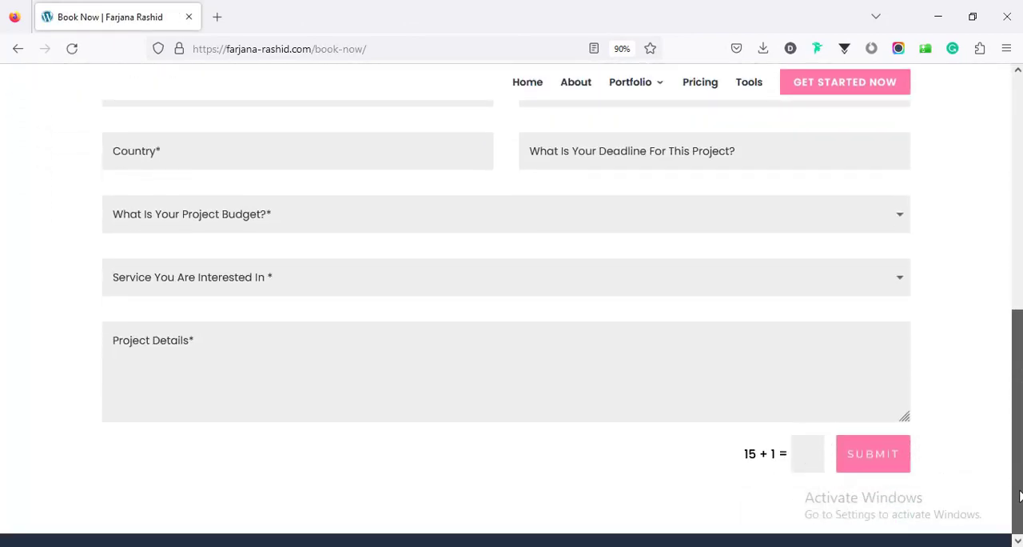